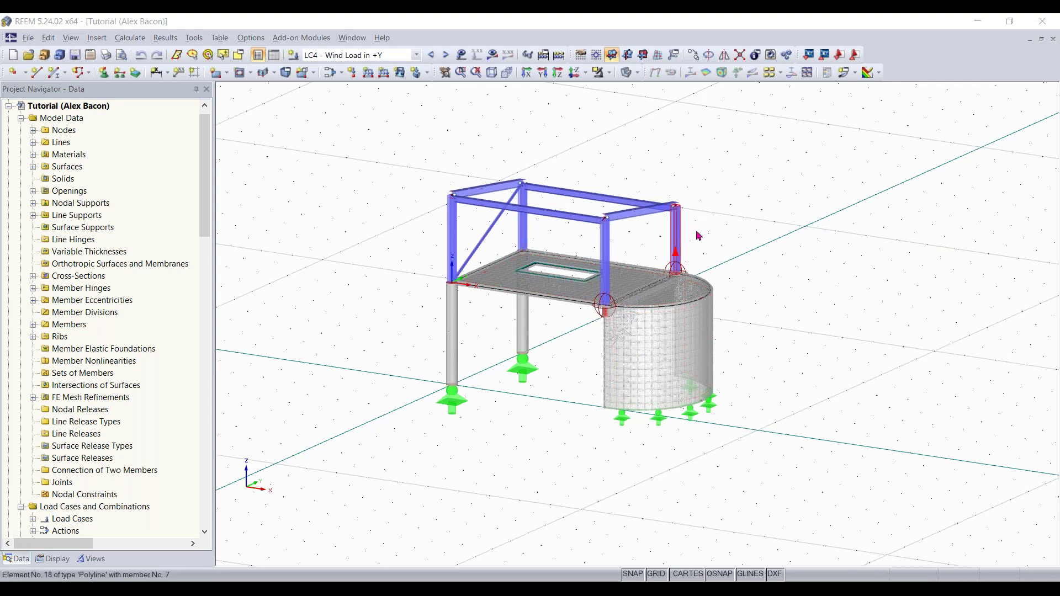
Show the data tables below the model and bring up the Materials table.
mouse_move(751, 288)
middle_mouse_down("ctrl")
mouse_move(704, 312)
mouse_move(754, 286)
middle_mouse_up("ctrl")
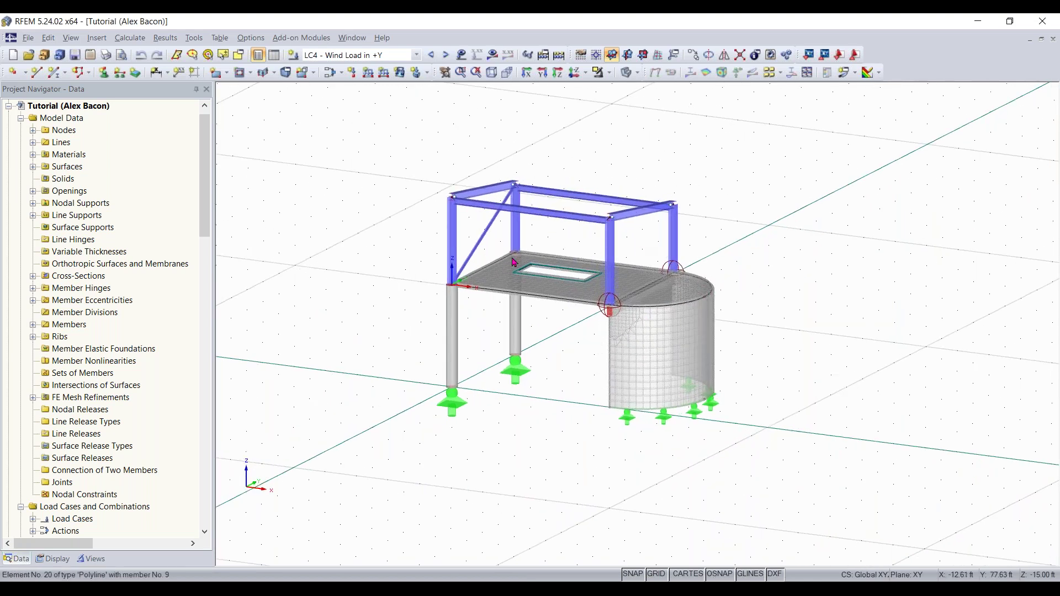
left_click(274, 54)
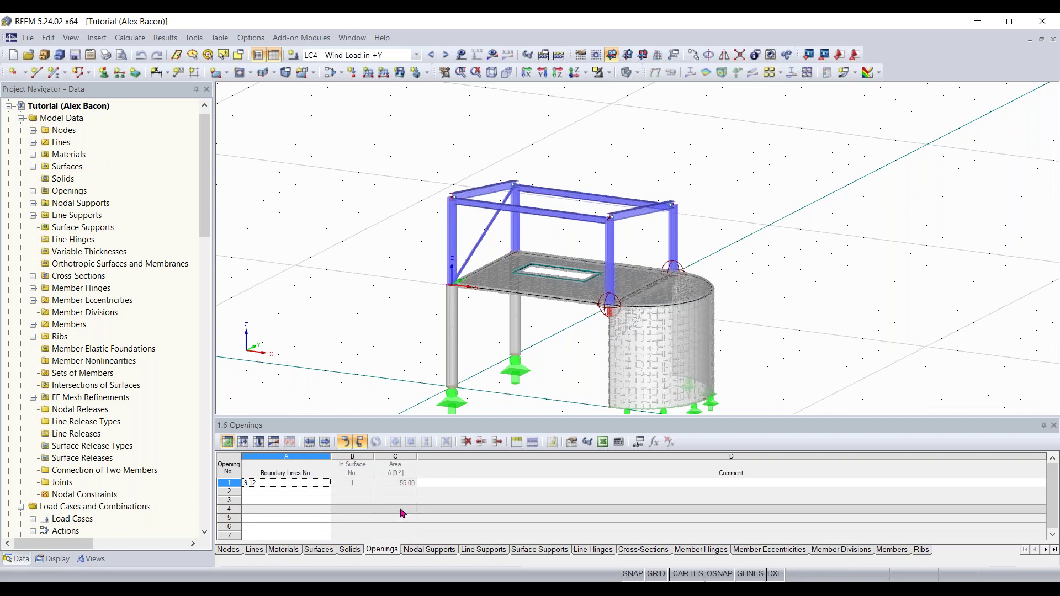
left_click(229, 550)
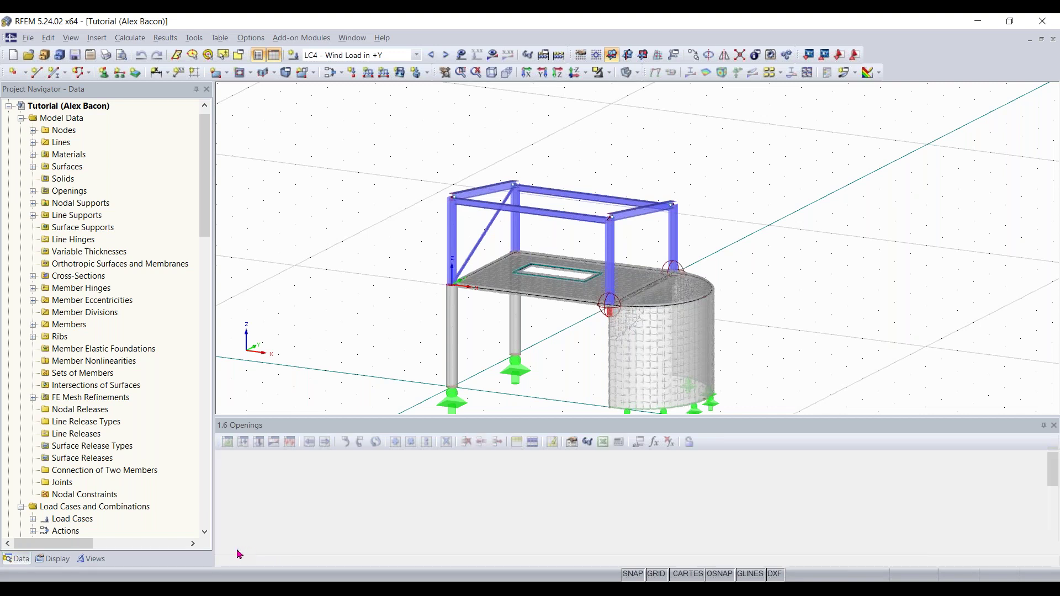
left_click(284, 550)
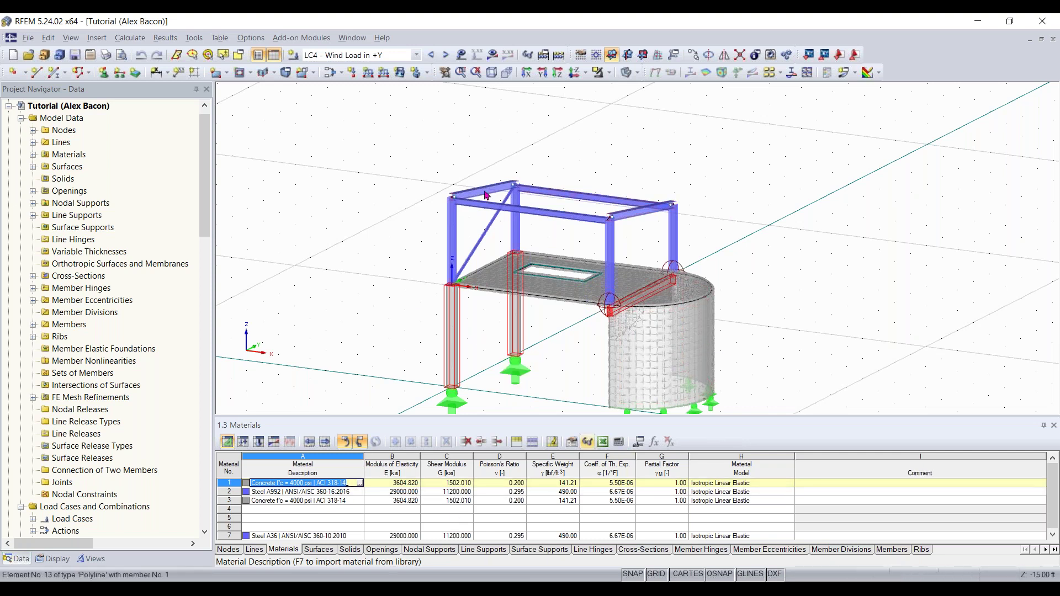
left_click(352, 72)
middle_click_drag(592, 229, 585, 152)
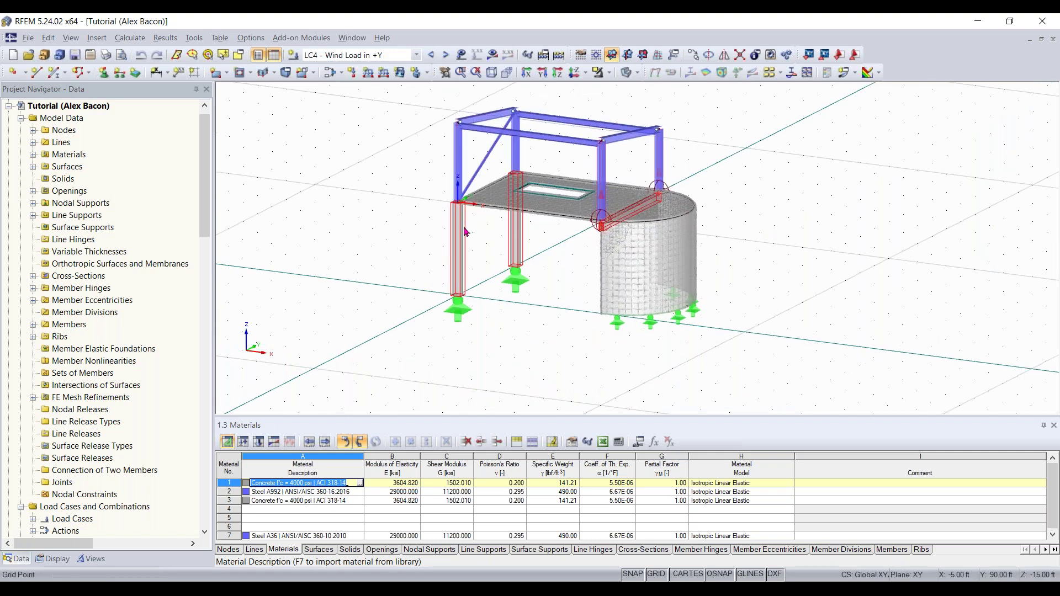
Review the available configurations and settings in the Configuration Manager, with Standard - White selected, and close it.
left_click(251, 38)
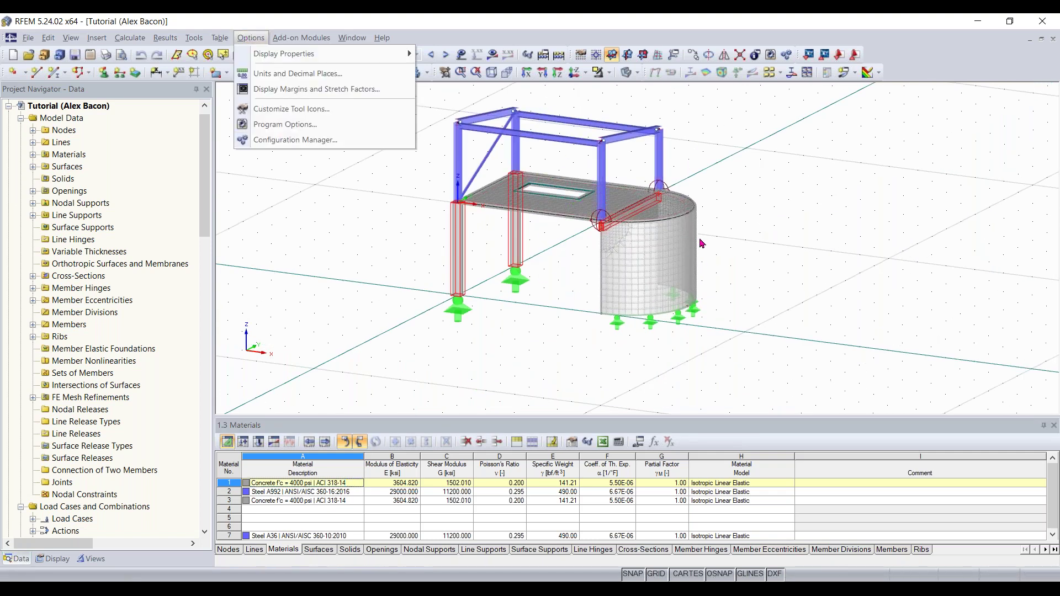
left_click(296, 140)
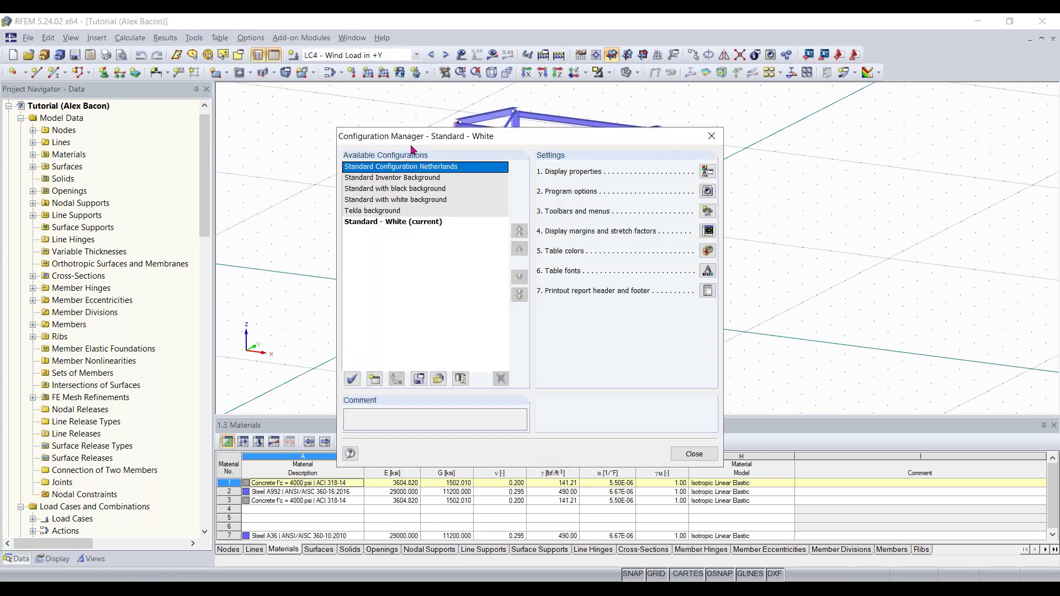
left_click(409, 223)
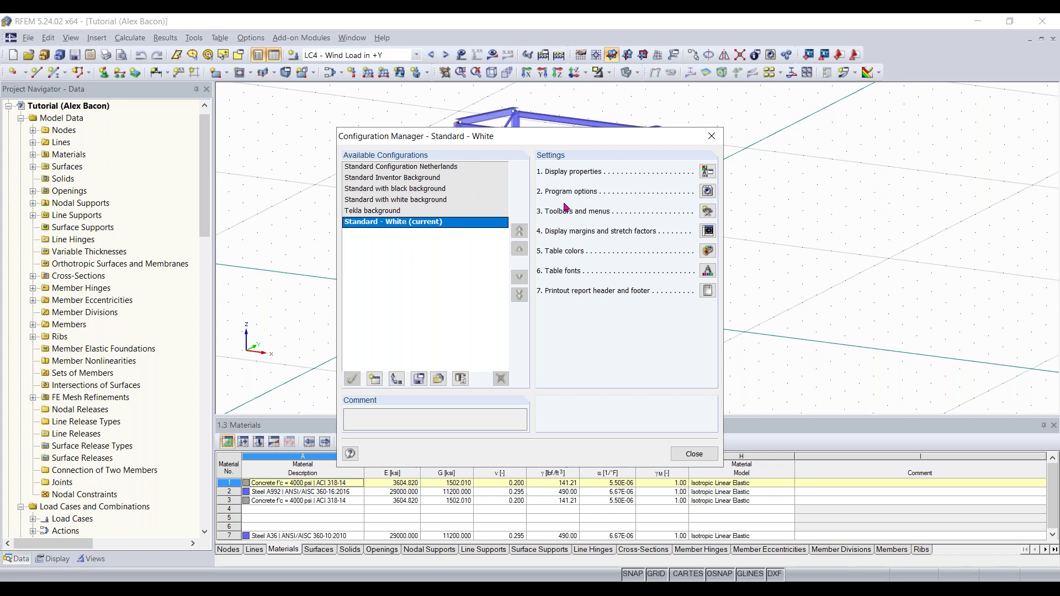
left_click(698, 454)
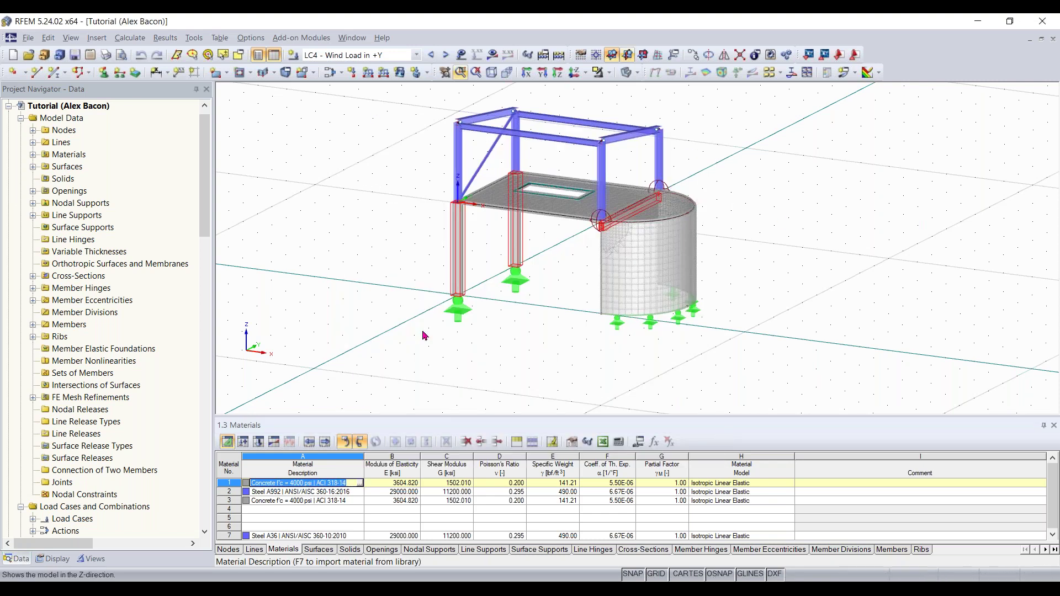
middle_click_drag(591, 243, 615, 261)
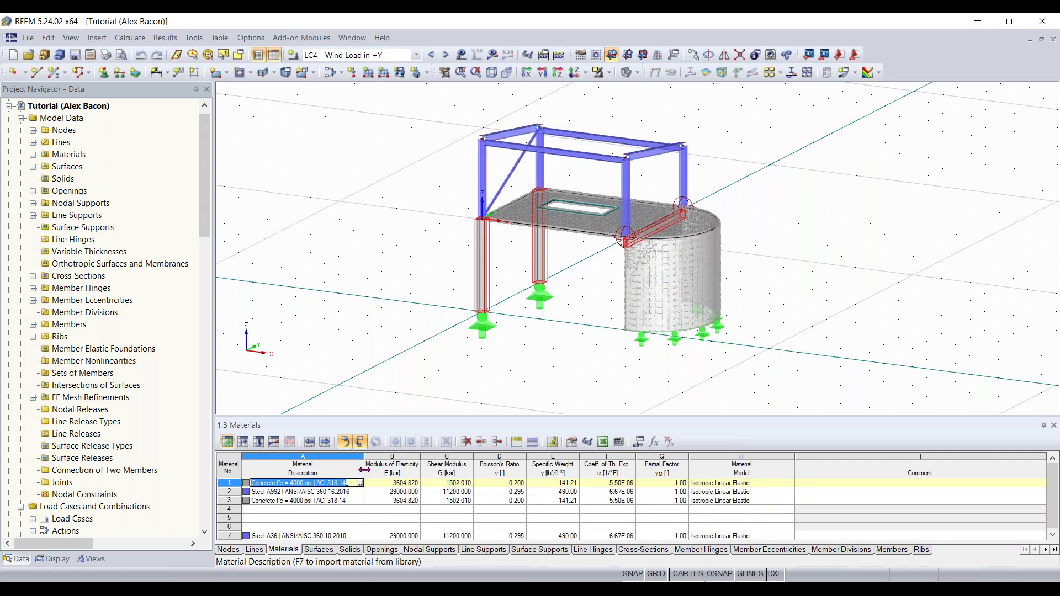
left_click(595, 332)
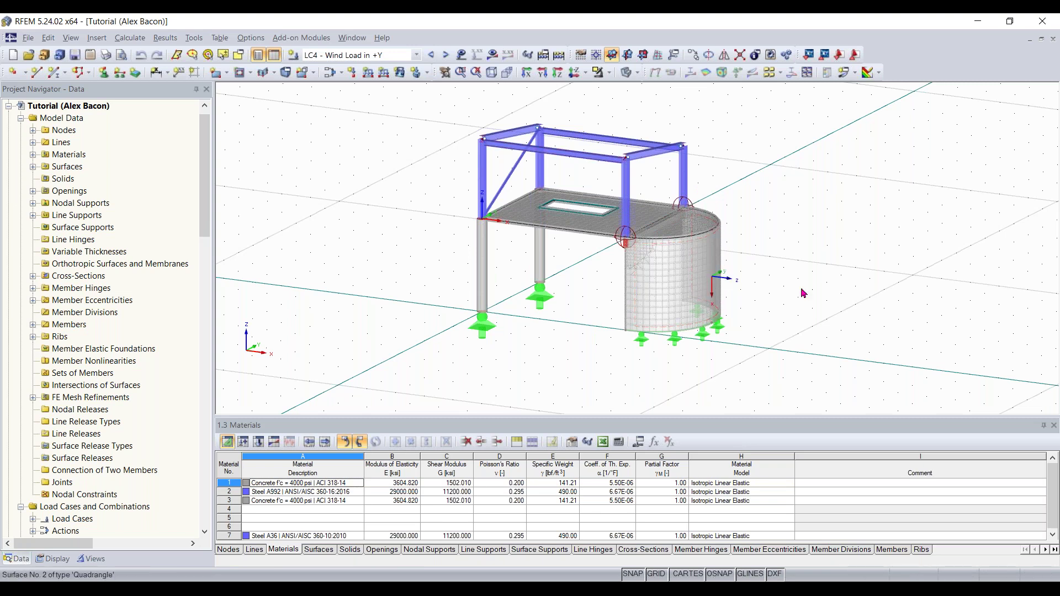
mouse_move(774, 298)
middle_mouse_down("ctrl")
mouse_move(750, 313)
mouse_move(771, 300)
middle_mouse_up("ctrl")
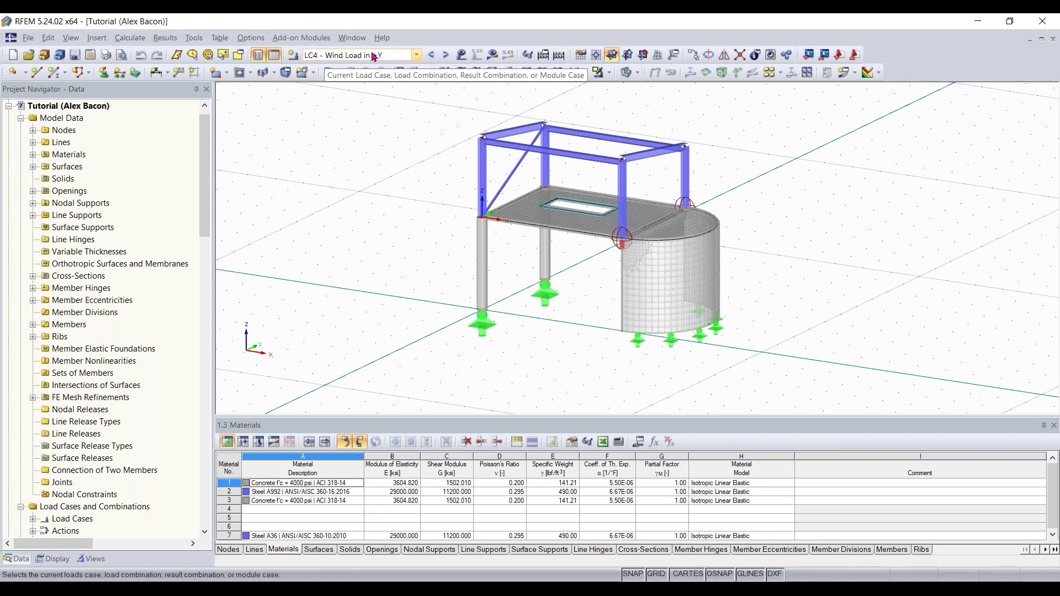
Reset the toolbars to their default arrangement.
right_click(905, 67)
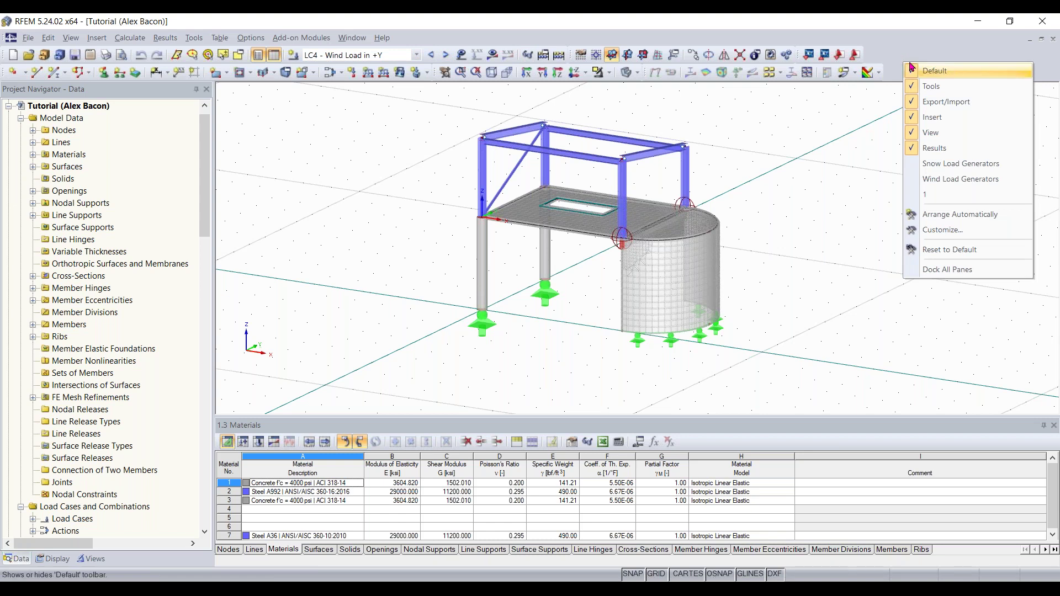
left_click(961, 253)
left_click(509, 324)
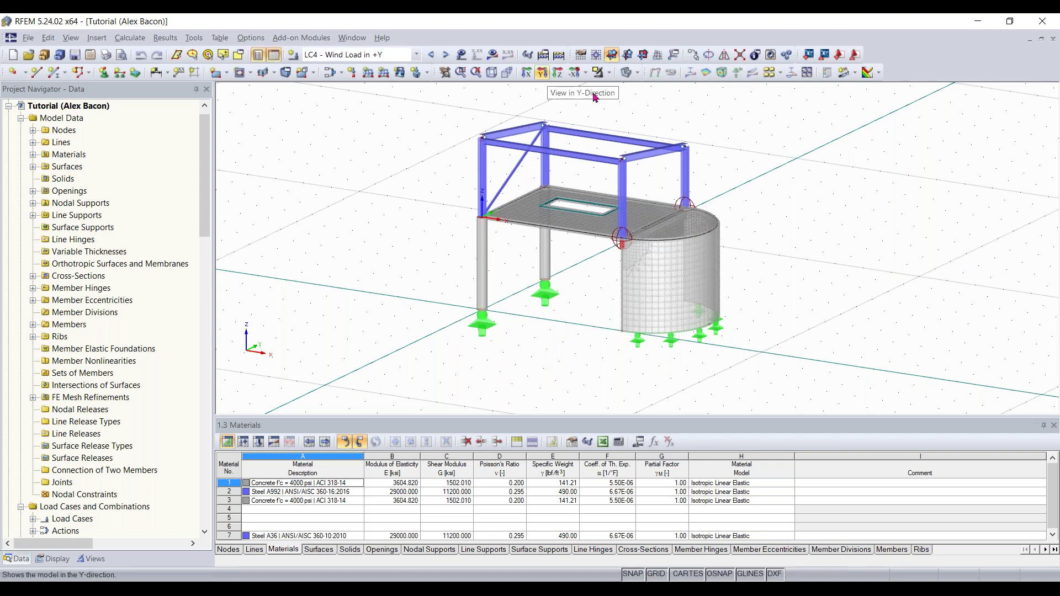
left_click(97, 39)
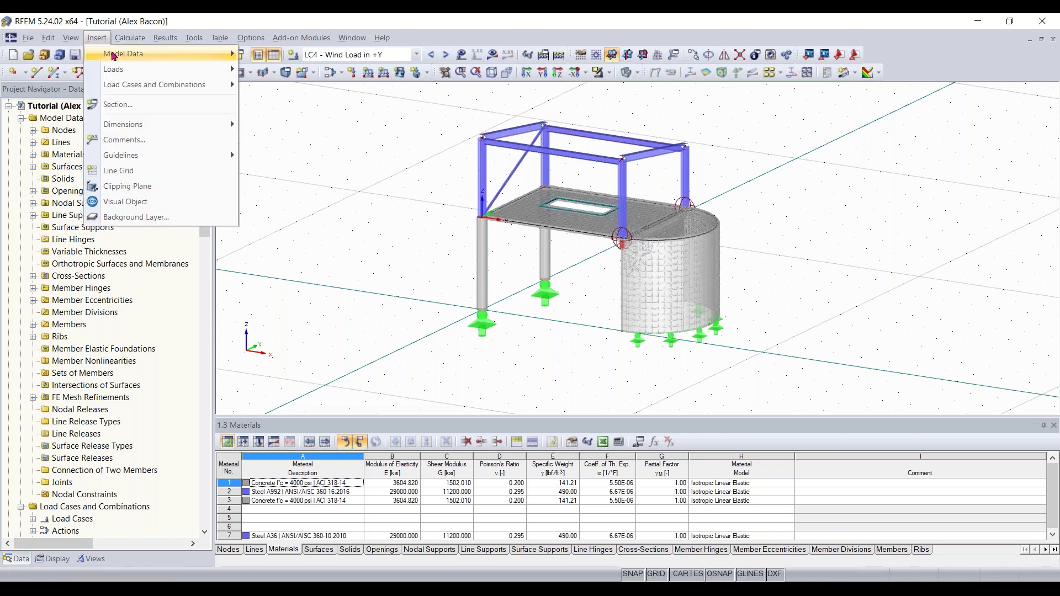
mouse_move(113, 55)
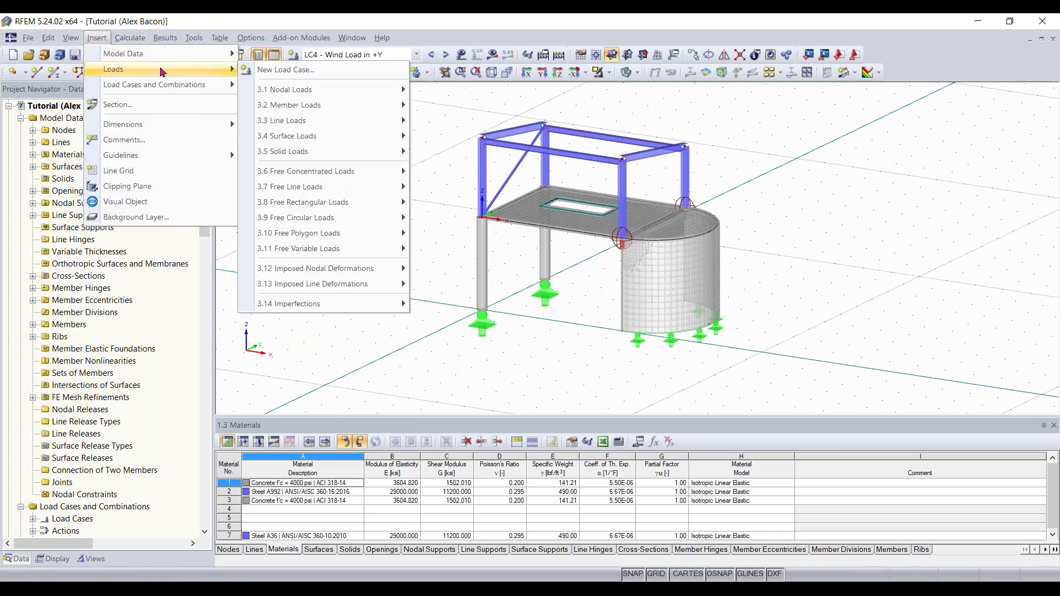
mouse_move(175, 84)
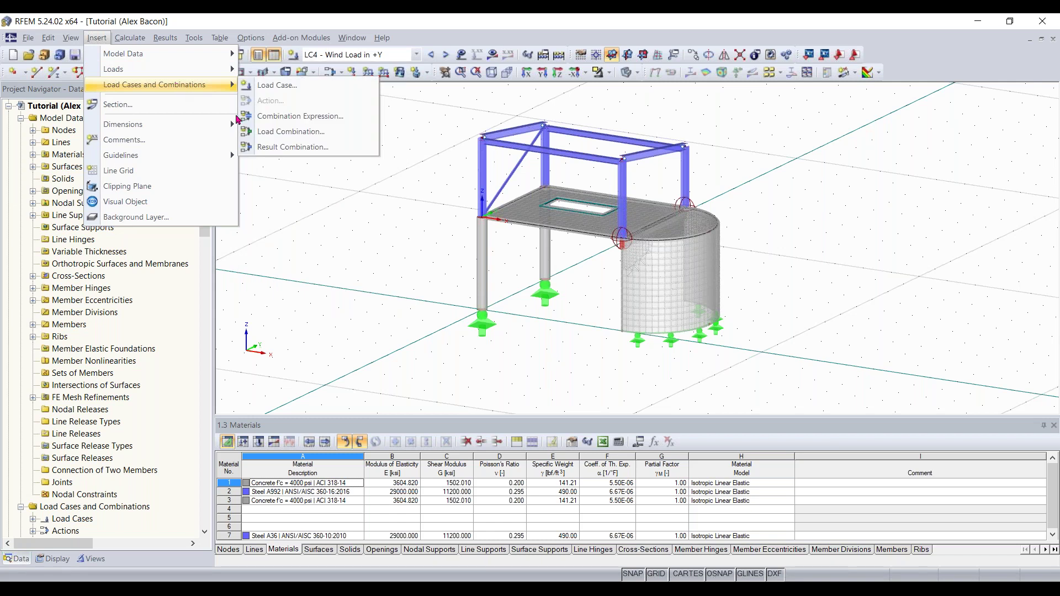
left_click(380, 65)
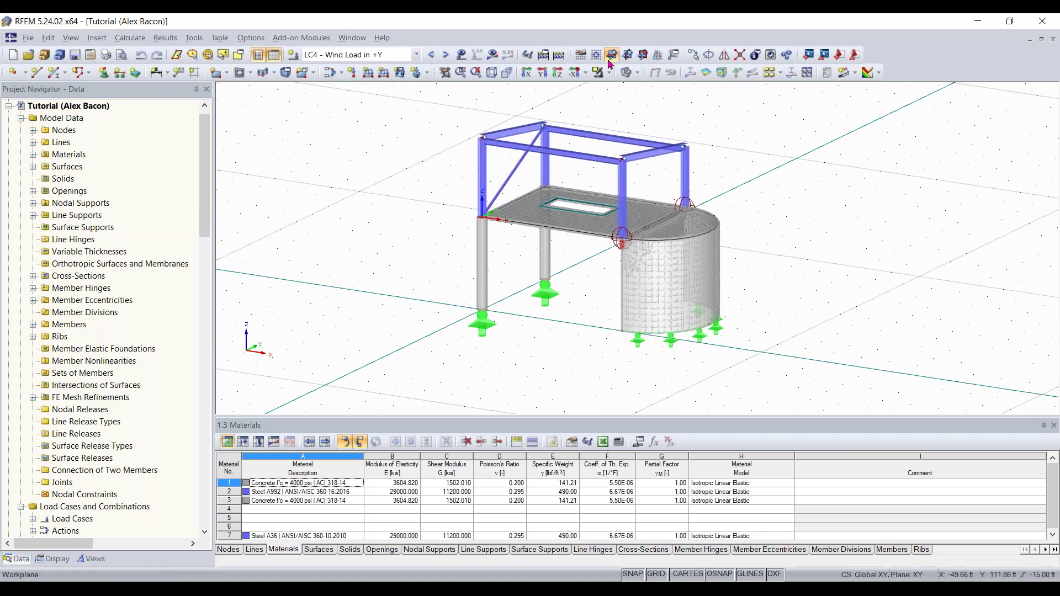
View the model in the X, Y, Z and reverse X directions, ending with the X-direction view.
left_click(526, 74)
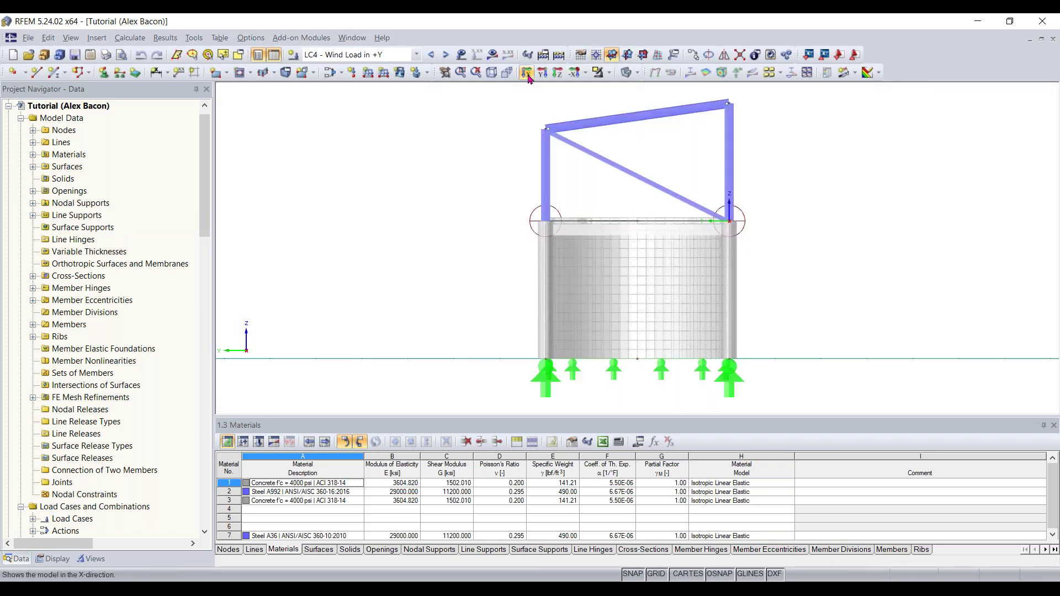
left_click(543, 73)
left_click(559, 74)
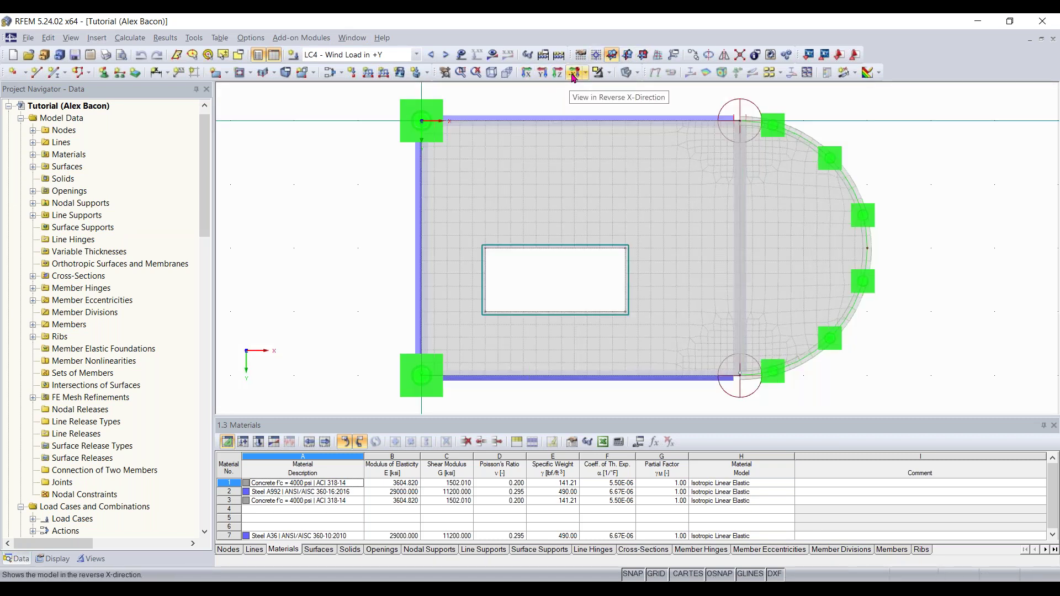
left_click(575, 74)
left_click(558, 73)
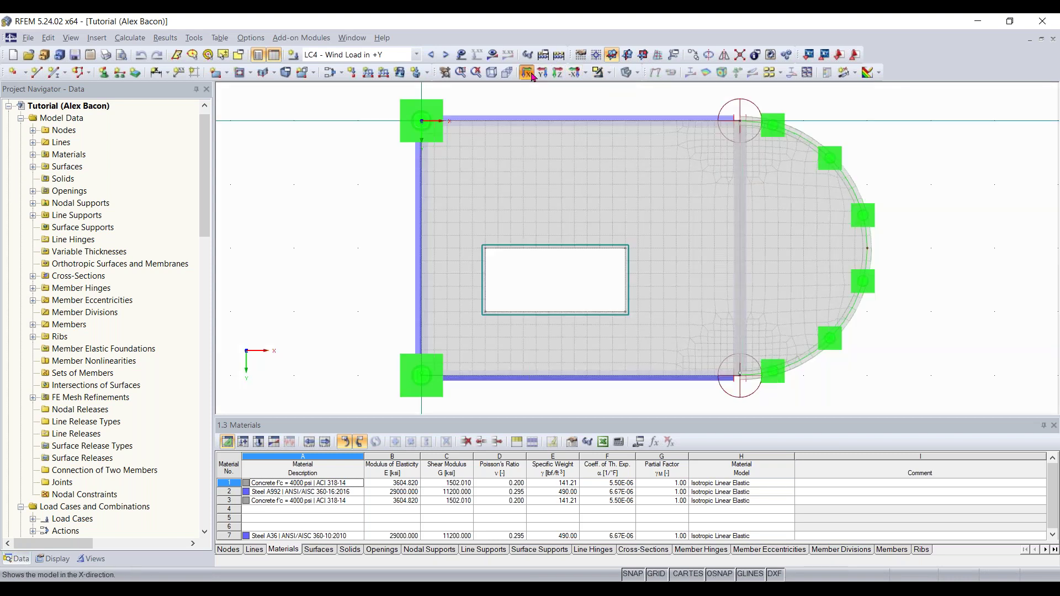
left_click(530, 73)
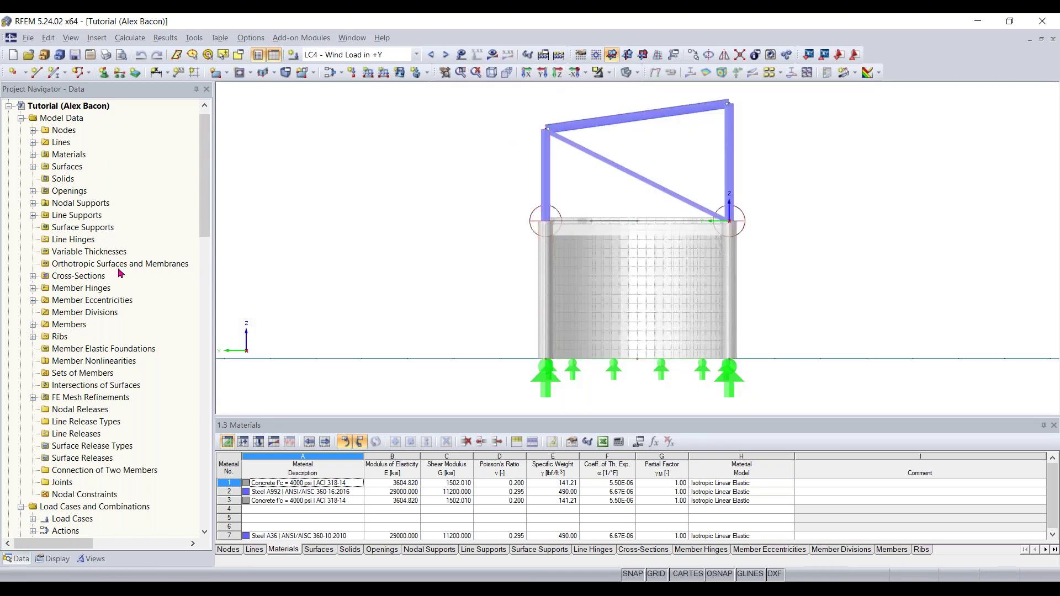
Examine the Data navigator's model data, load cases and combinations, and favorite and other add-on modules.
scroll(120, 273, "down", 1)
scroll(146, 247, "down", 10)
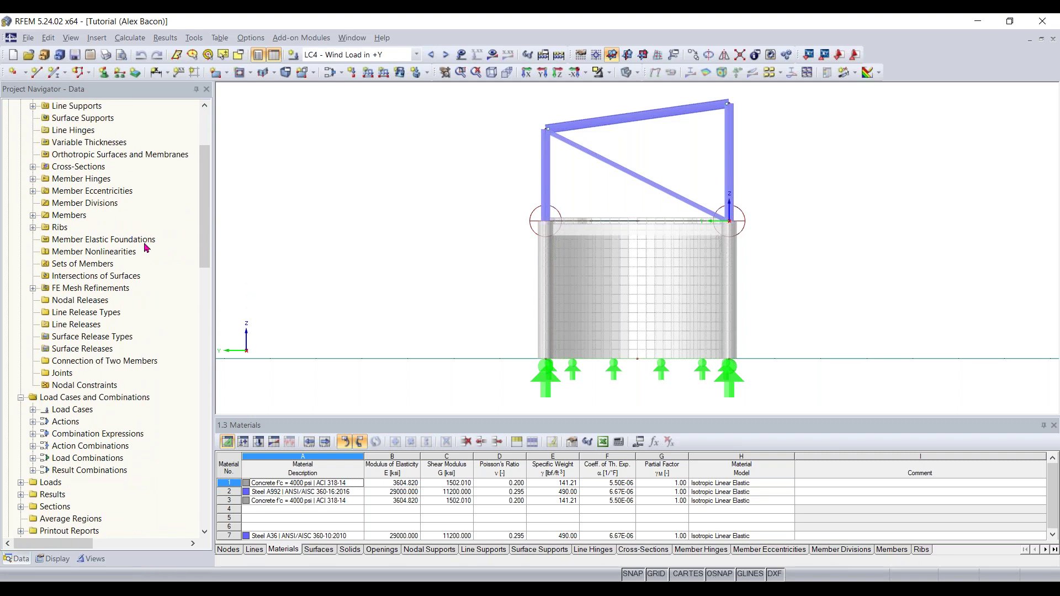
scroll(146, 248, "down", 4)
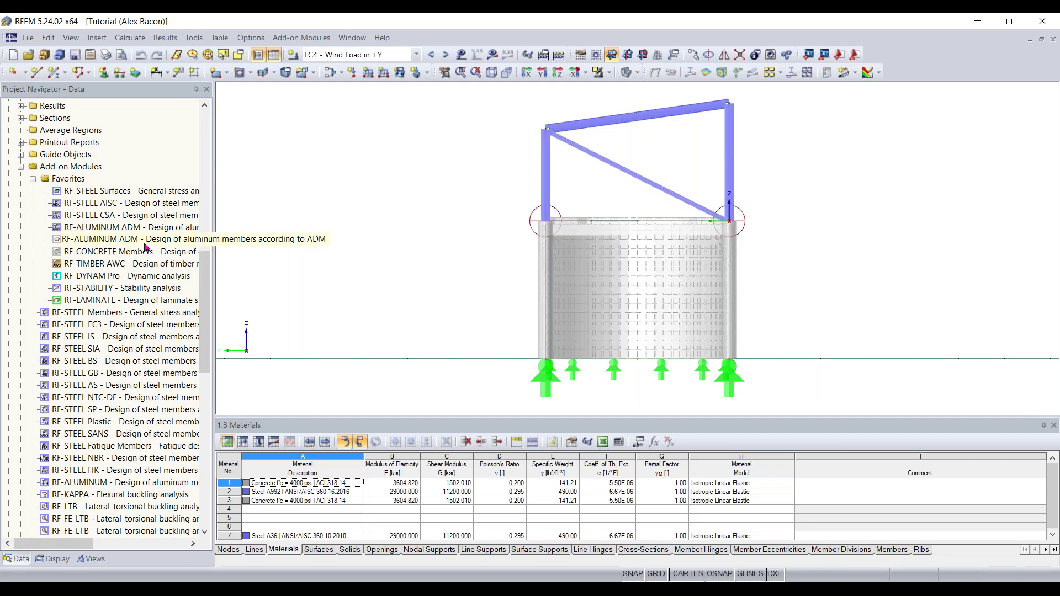
scroll(124, 326, "down", 3)
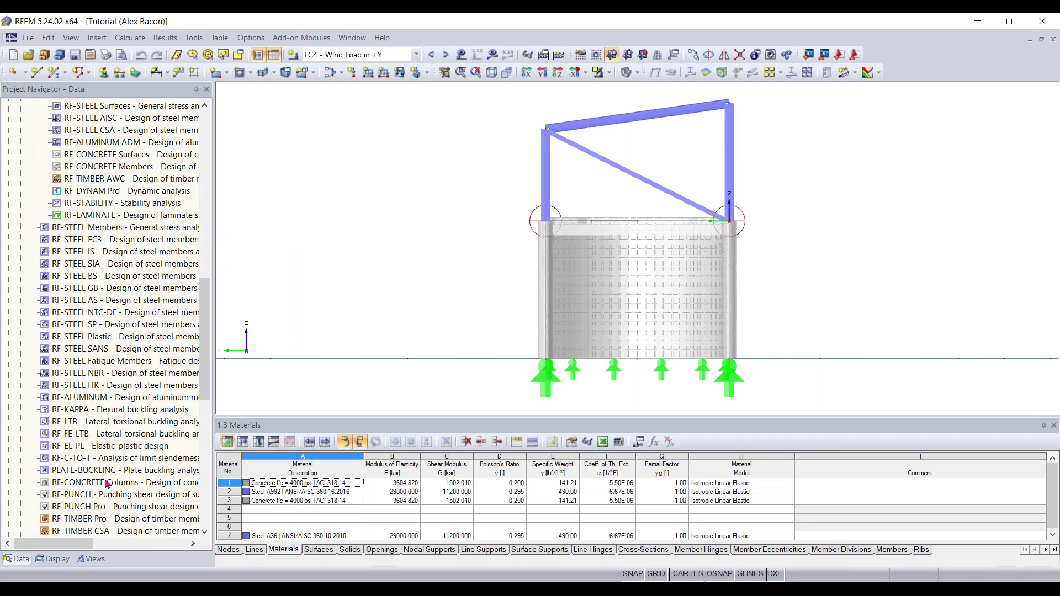
scroll(138, 403, "up", 4)
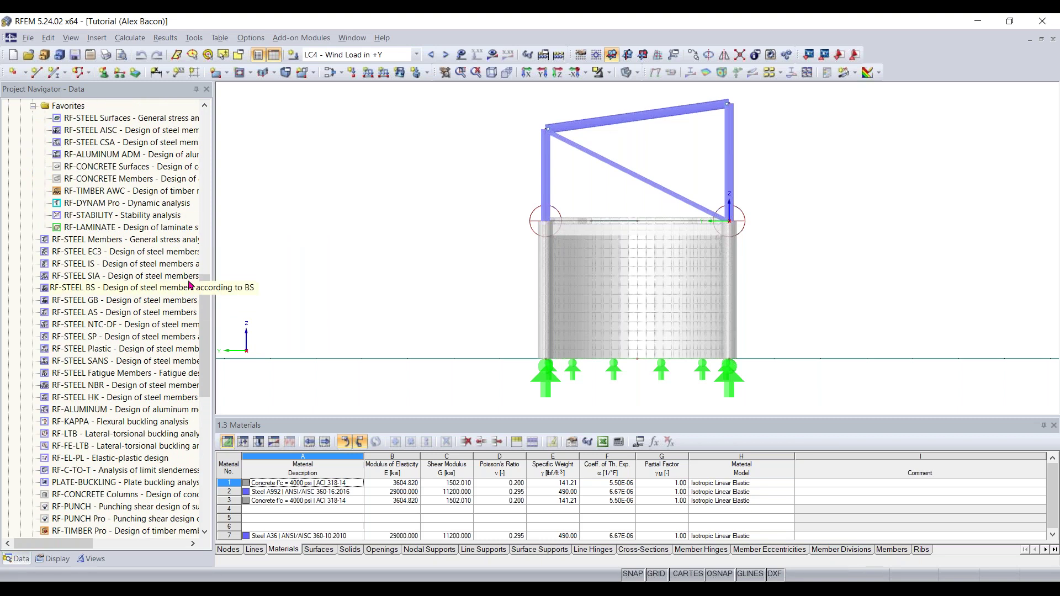
left_click_drag(209, 281, 208, 130)
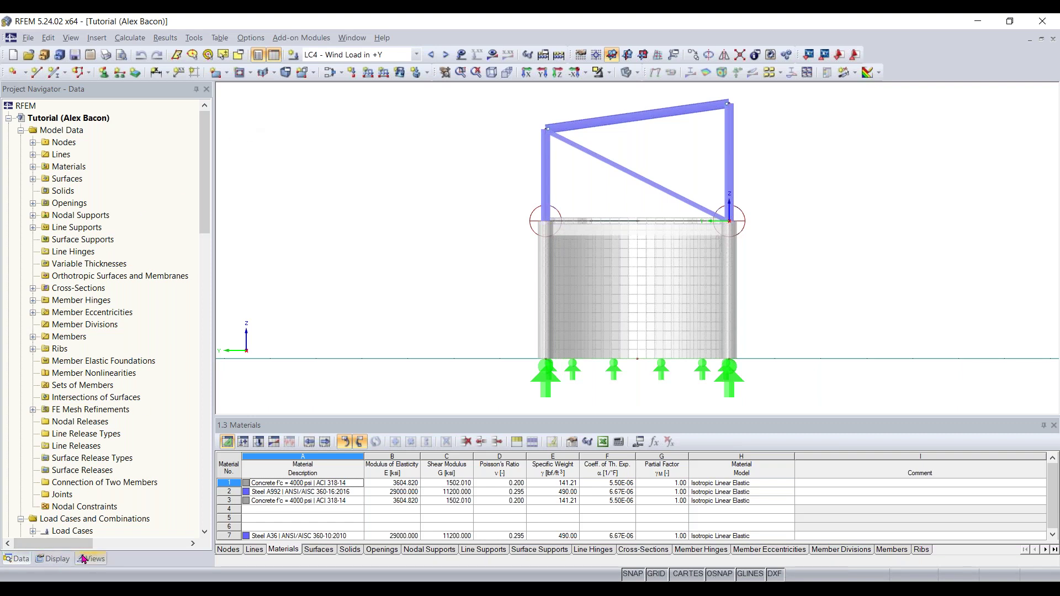
Bring up the Display navigator and collapse its Loads, Results and Model categories.
left_click(50, 560)
scroll(191, 231, "up", 2)
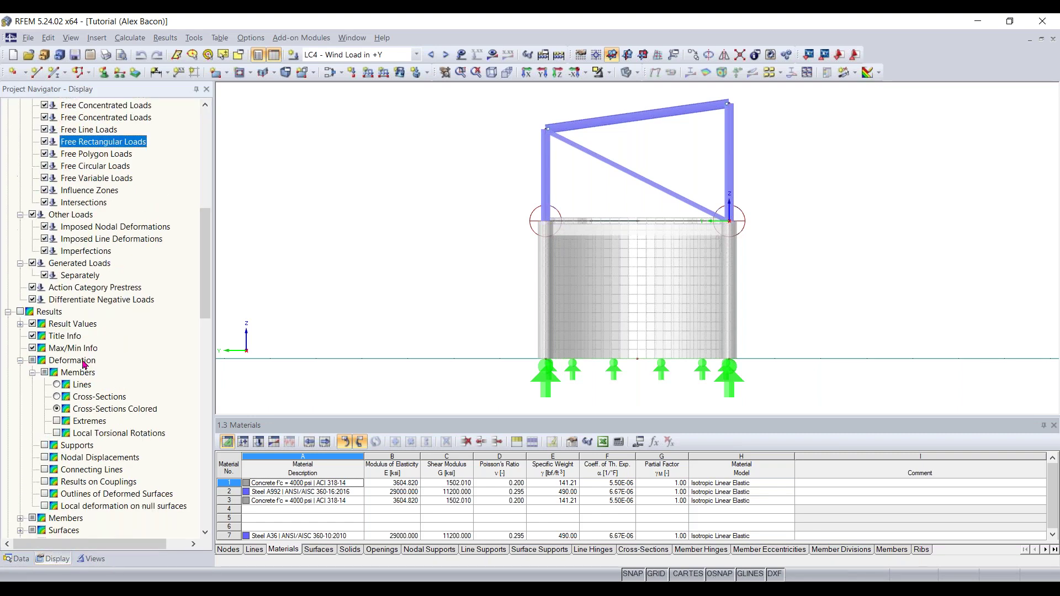
scroll(152, 192, "up", 10)
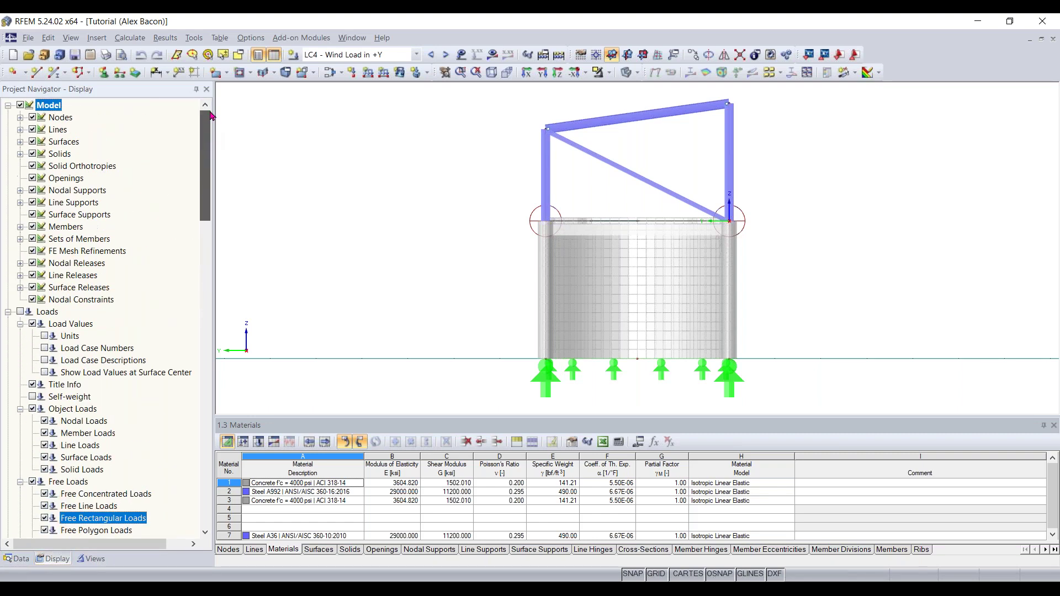
left_click(8, 313)
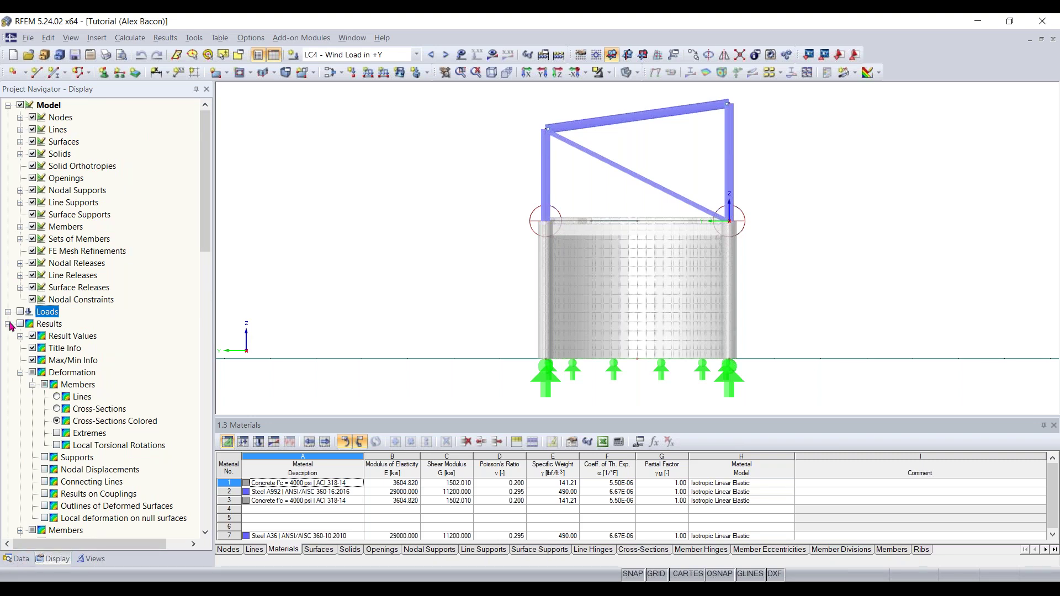
left_click(7, 325)
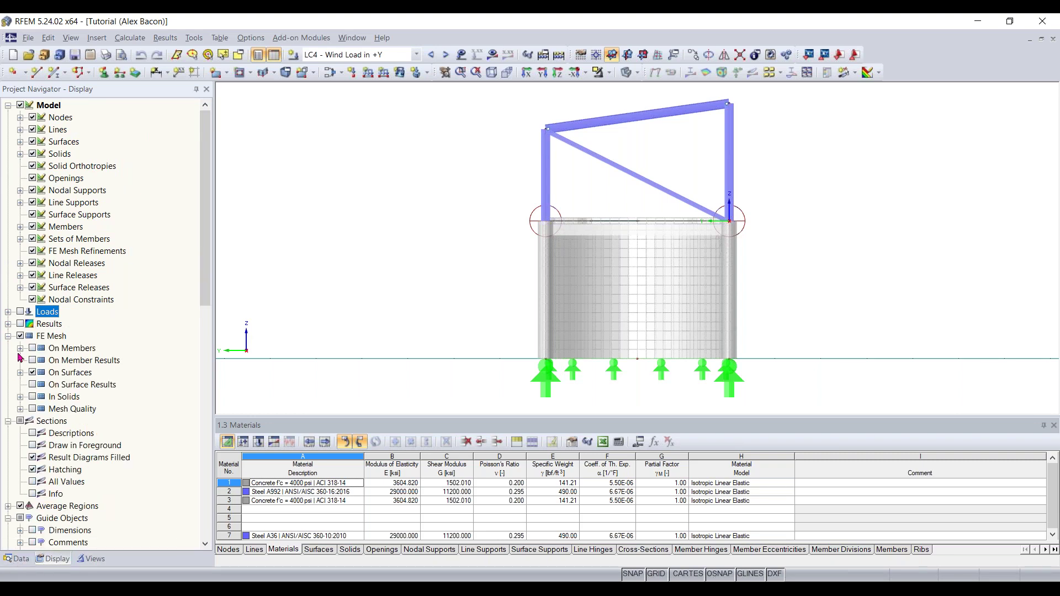
left_click(8, 106)
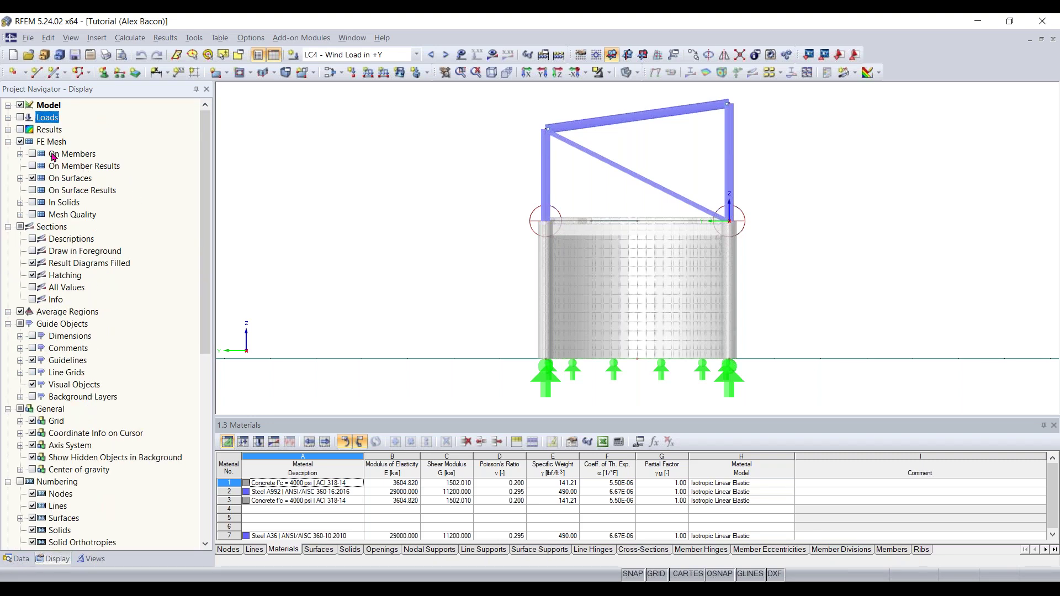
Expand the Model display category again, and switch the display of surfaces off and back on.
left_click(8, 227)
left_click(8, 227)
left_click(7, 105)
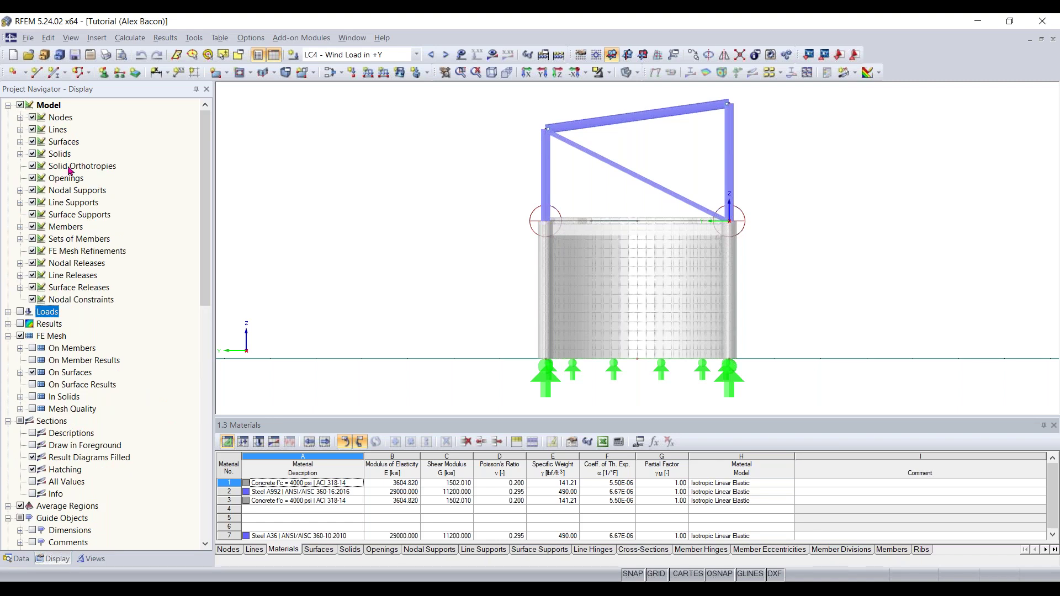
left_click(33, 141)
left_click(33, 141)
scroll(123, 252, "down", 2)
scroll(117, 284, "up", 2)
Bring up the Views navigator, turn the model to an oblique 3D view, and look through the generated visibilities.
left_click(90, 558)
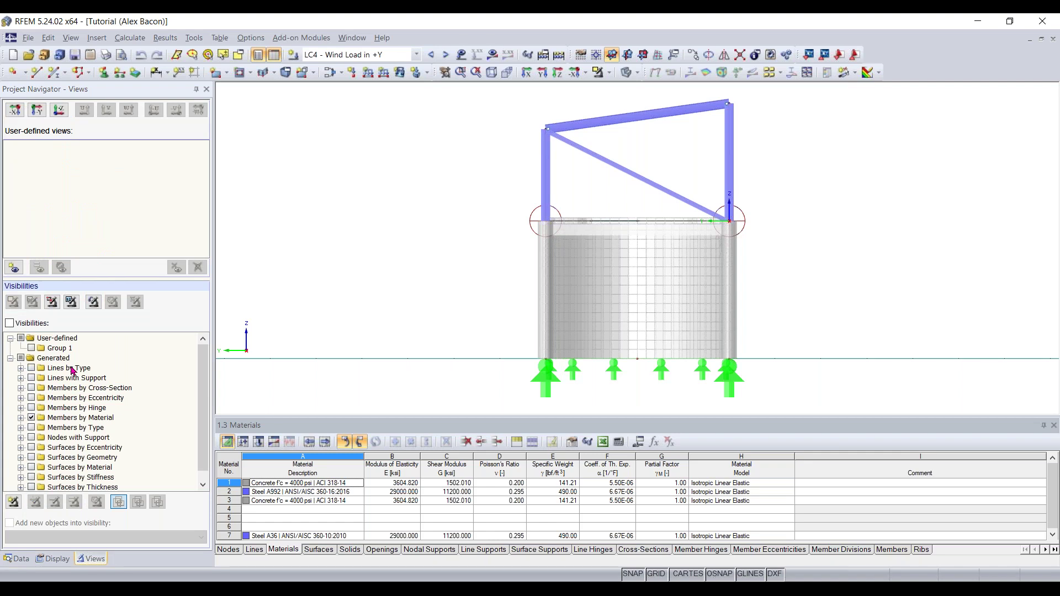
right_click_drag(440, 272, 636, 314)
left_click(587, 328)
middle_click_drag(563, 305, 514, 305)
scroll(487, 271, "down", 1)
scroll(128, 347, "down", 1)
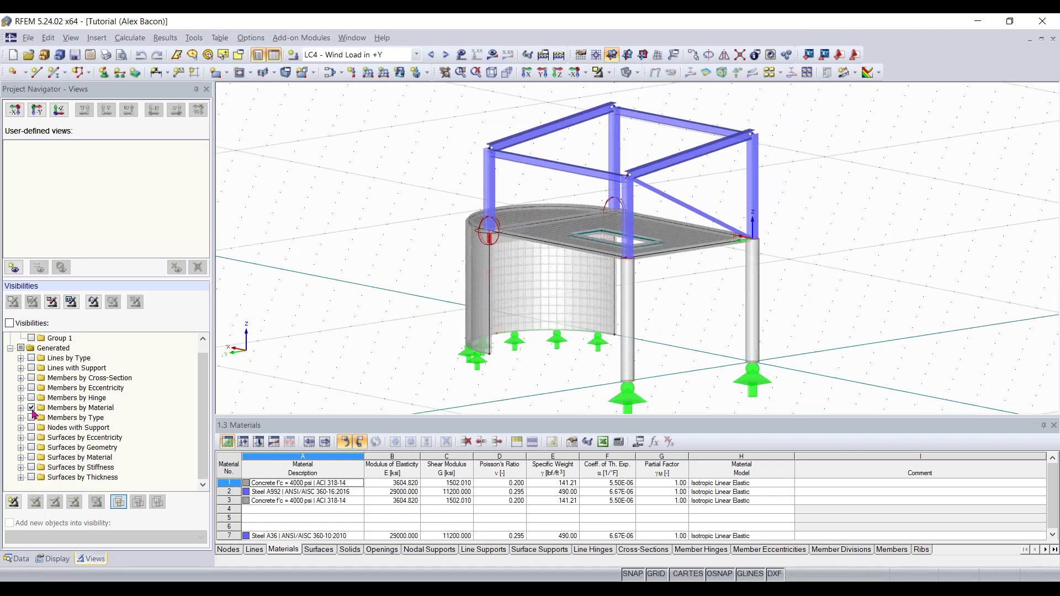
Activate visibilities so that only members by material are highlighted, and expand that category to its individual materials.
left_click(32, 409)
left_click(9, 323)
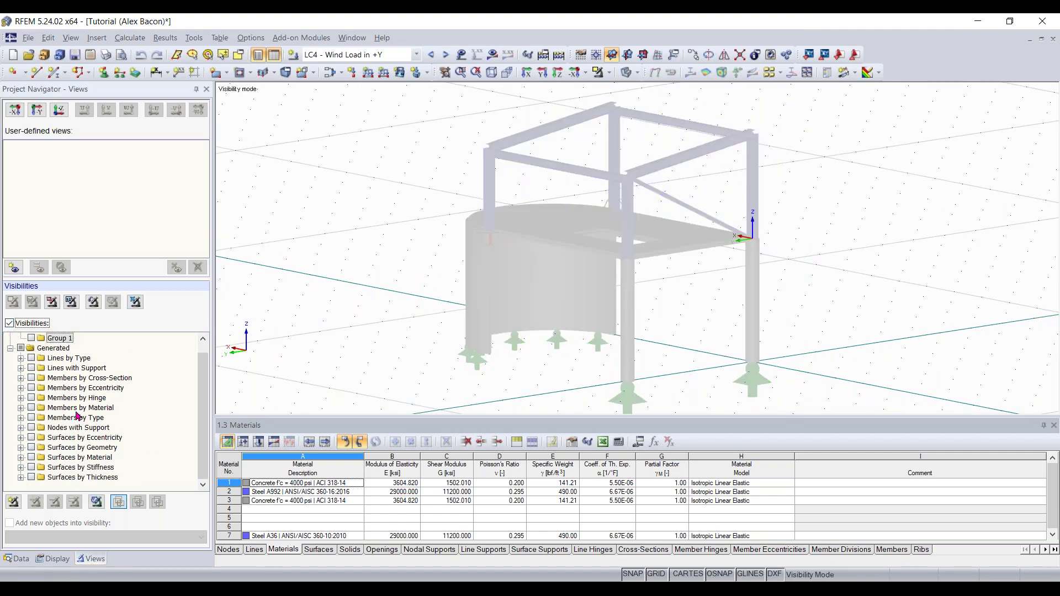
left_click(32, 407)
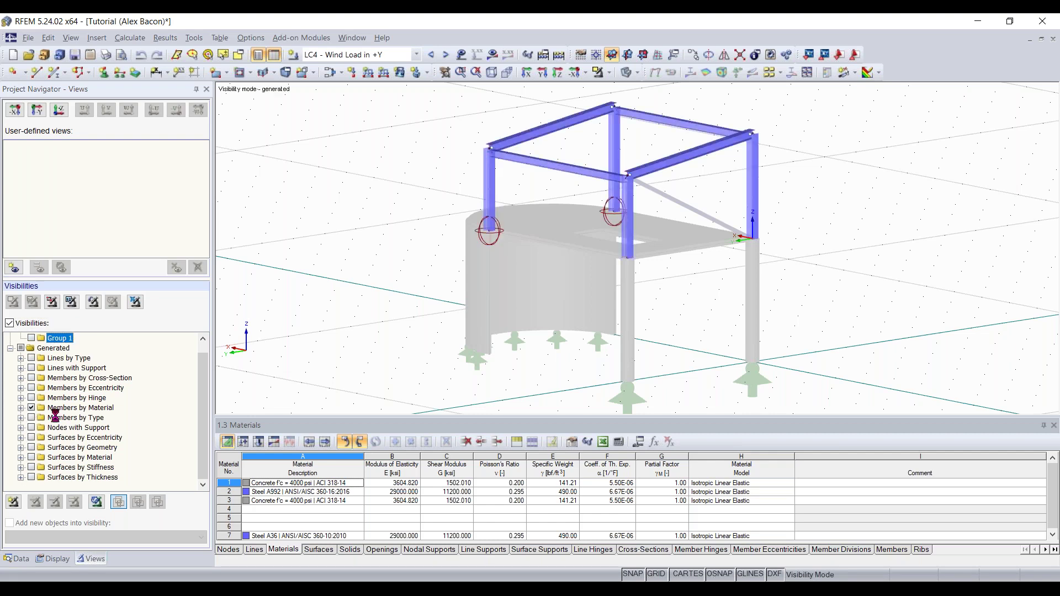
left_click(20, 408)
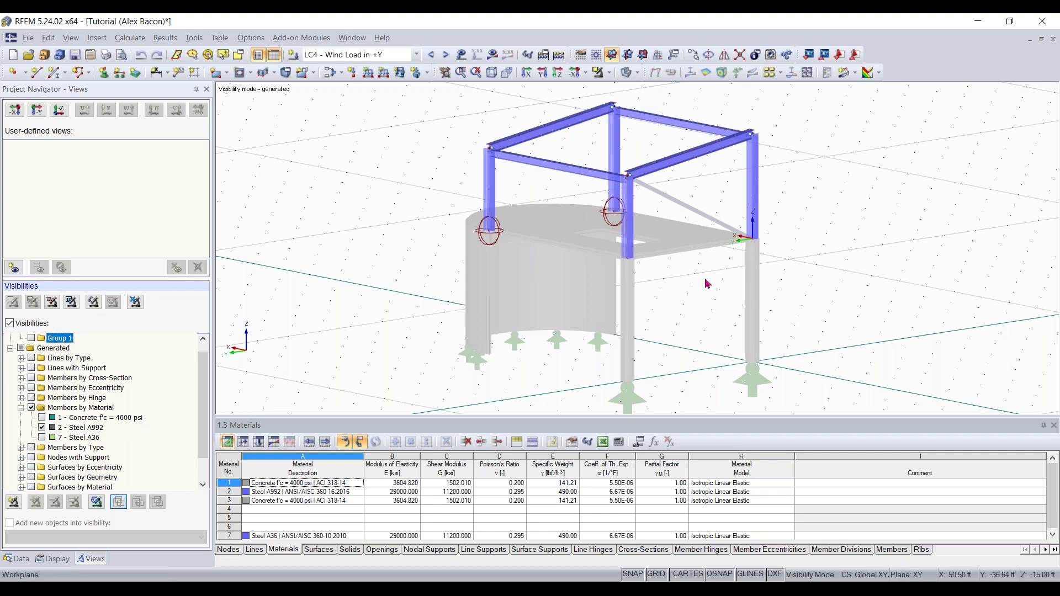
middle_click_drag(721, 309, 693, 291, "ctrl")
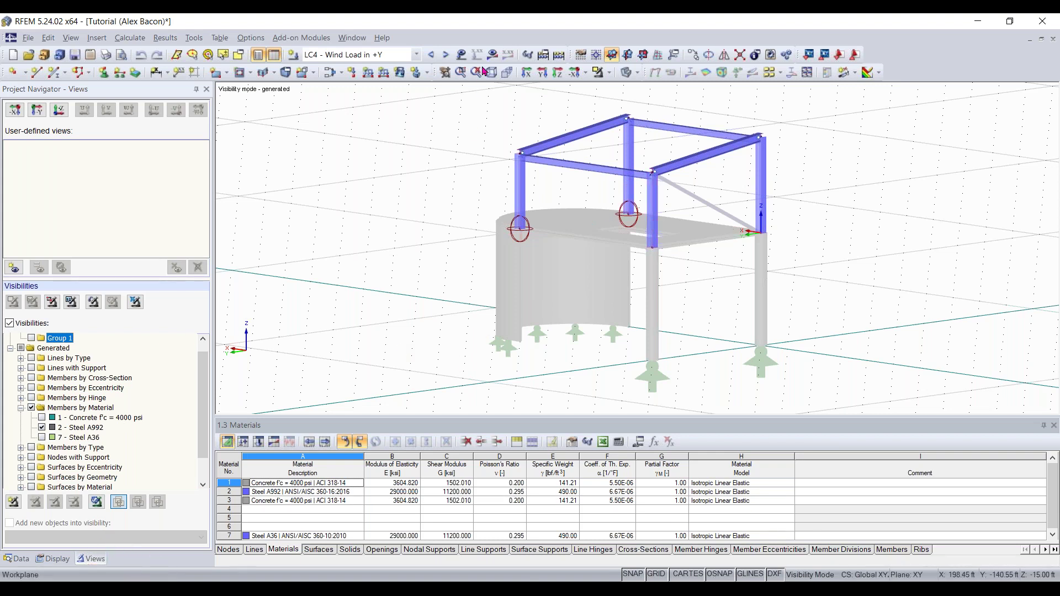
Show the results of load case LC1 - Dead Load and Earth Pressure and bring up the Results navigator.
left_click(389, 55)
left_click(393, 67)
left_click(492, 54)
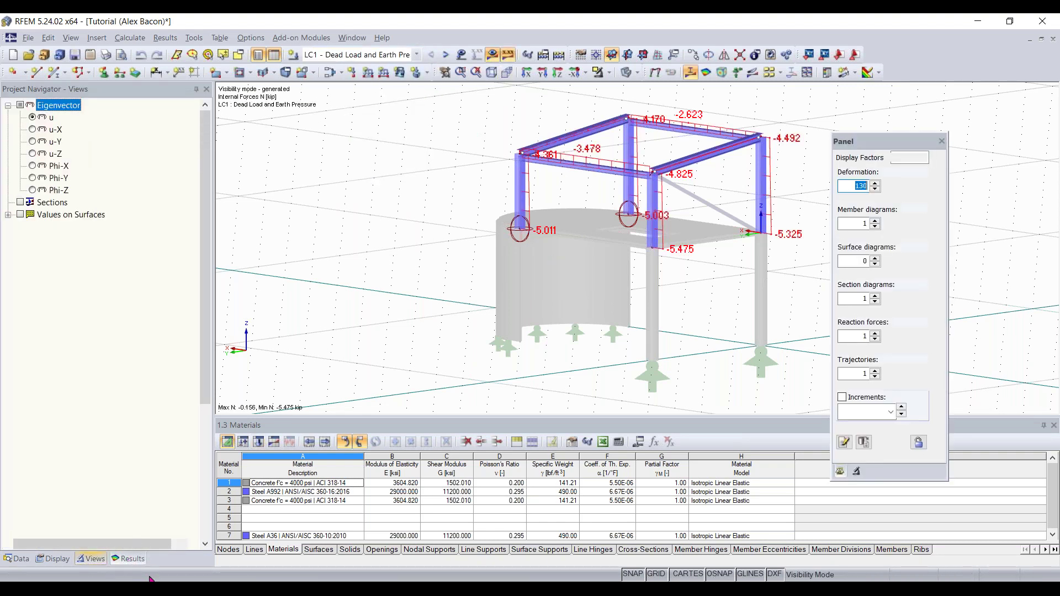
left_click(128, 558)
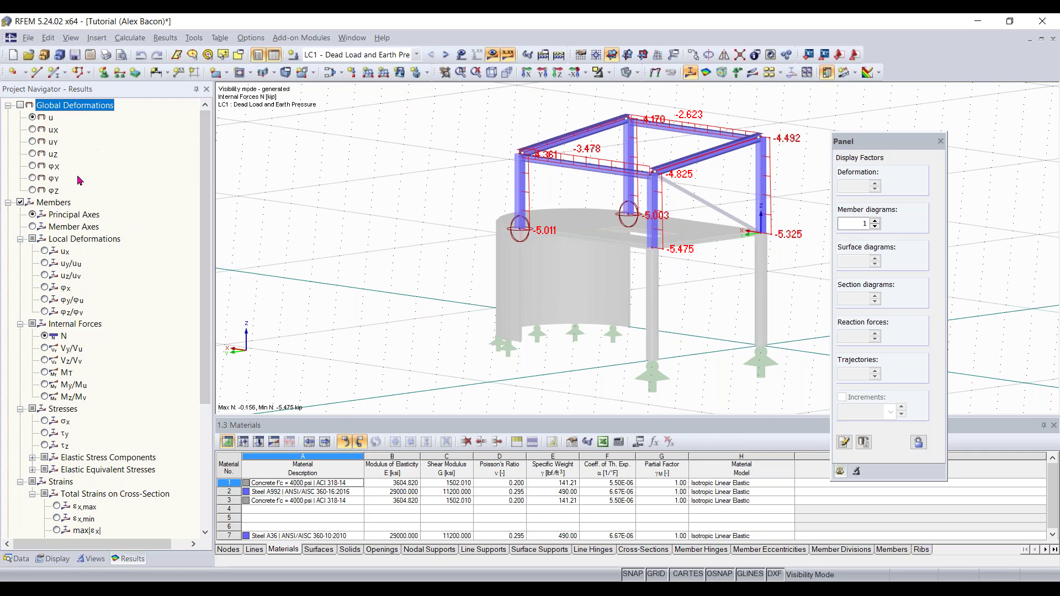
Examine the Results navigator's member deformations, internal forces, stresses and strains, plus its surface, support reaction and section categories.
middle_click_drag(551, 279, 523, 300)
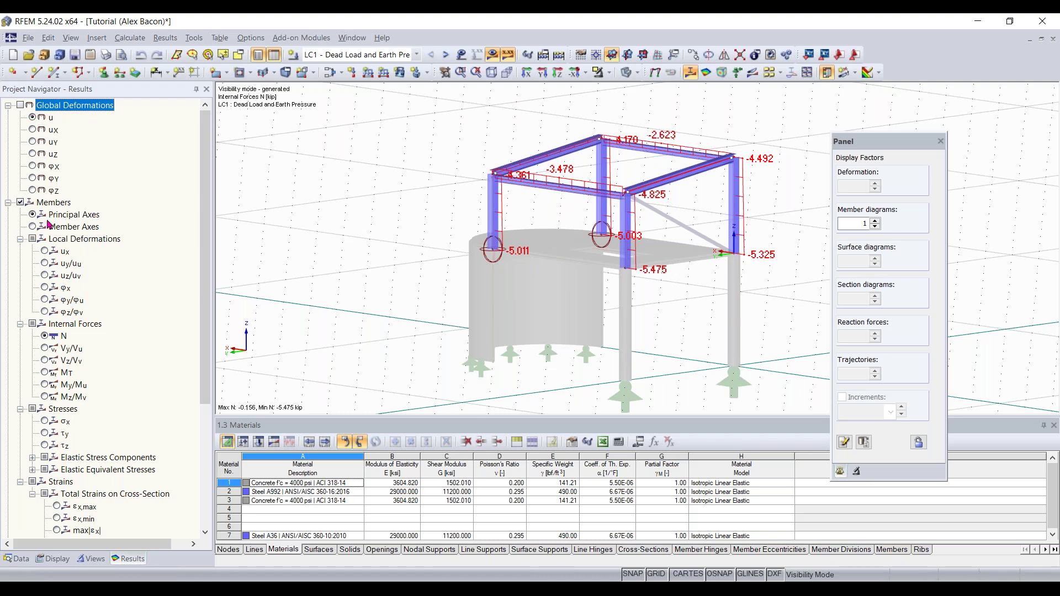
scroll(48, 224, "down", 4)
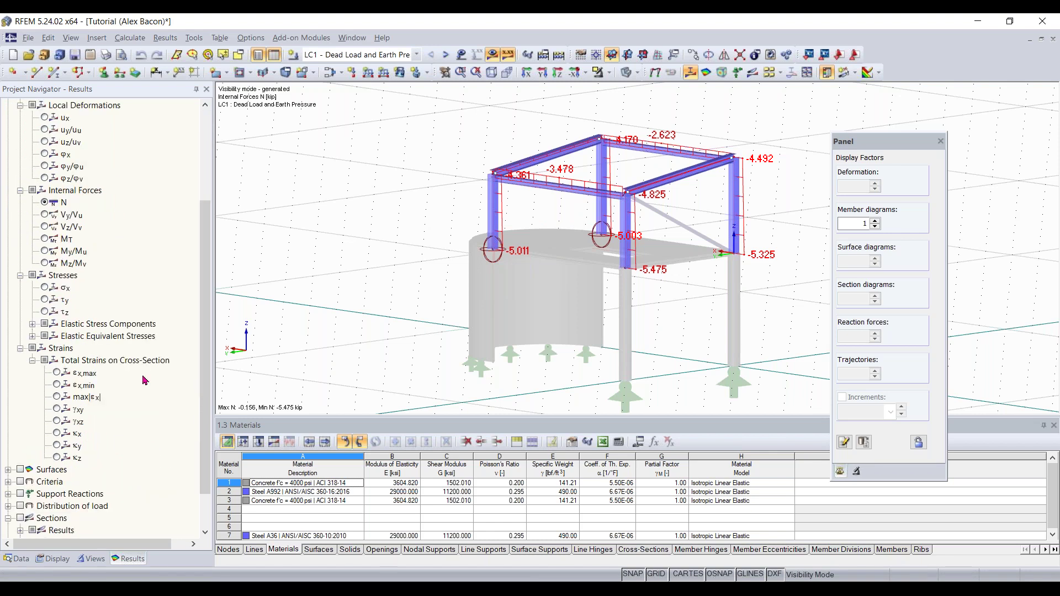
scroll(132, 340, "down", 1)
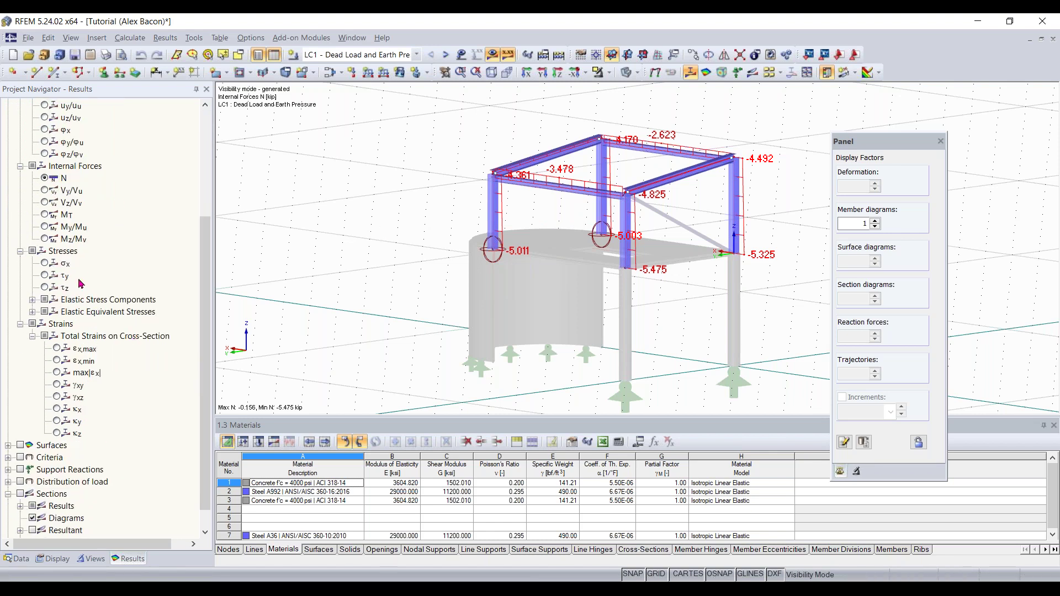
scroll(83, 378, "down", 1)
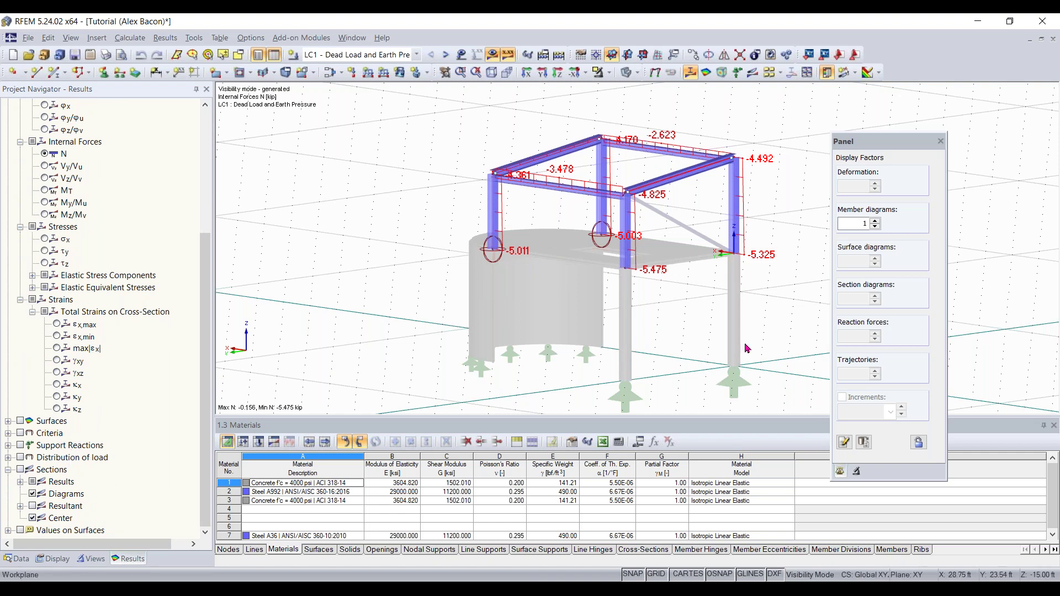
scroll(644, 302, "down", 1)
middle_click_drag(598, 275, 585, 301)
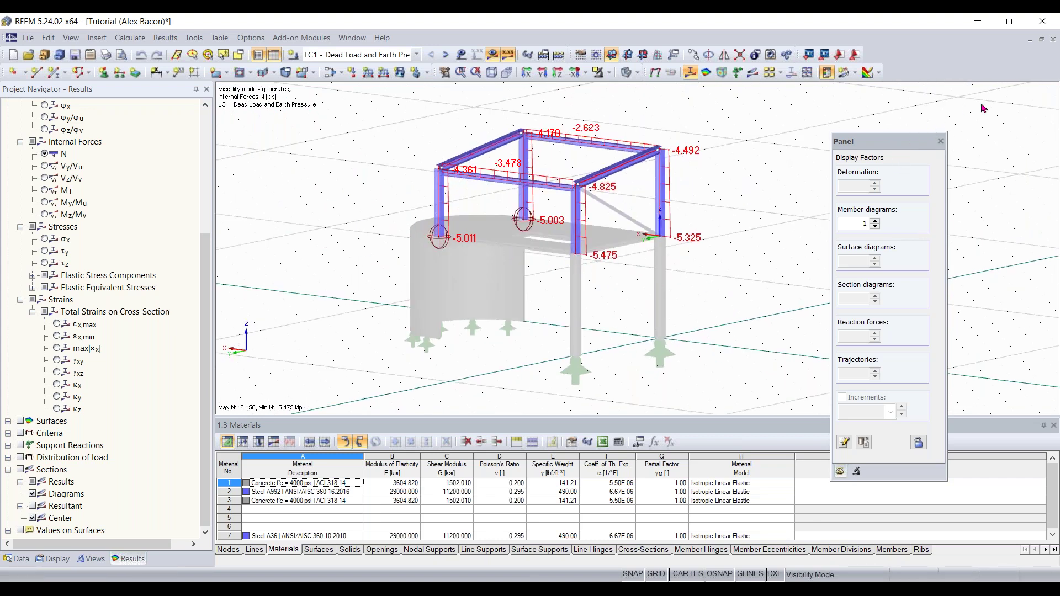
Move the display factors panel clear of the model, and pan and rotate the view with the view-moving tool.
left_click_drag(983, 107, 983, 105)
middle_click_drag(533, 297, 640, 279)
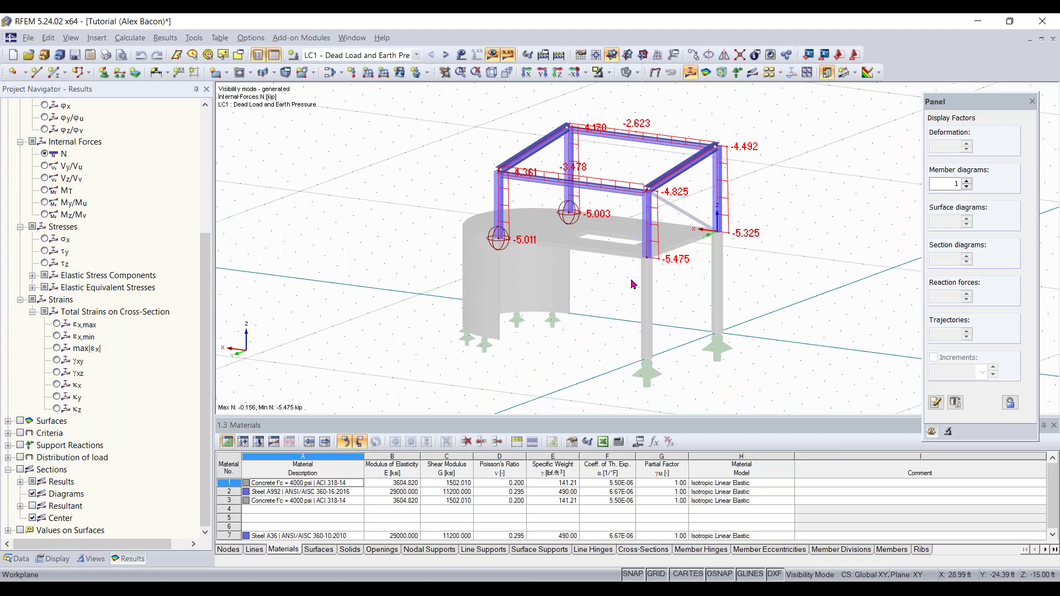
left_click(446, 73)
left_click_drag(551, 239, 448, 245)
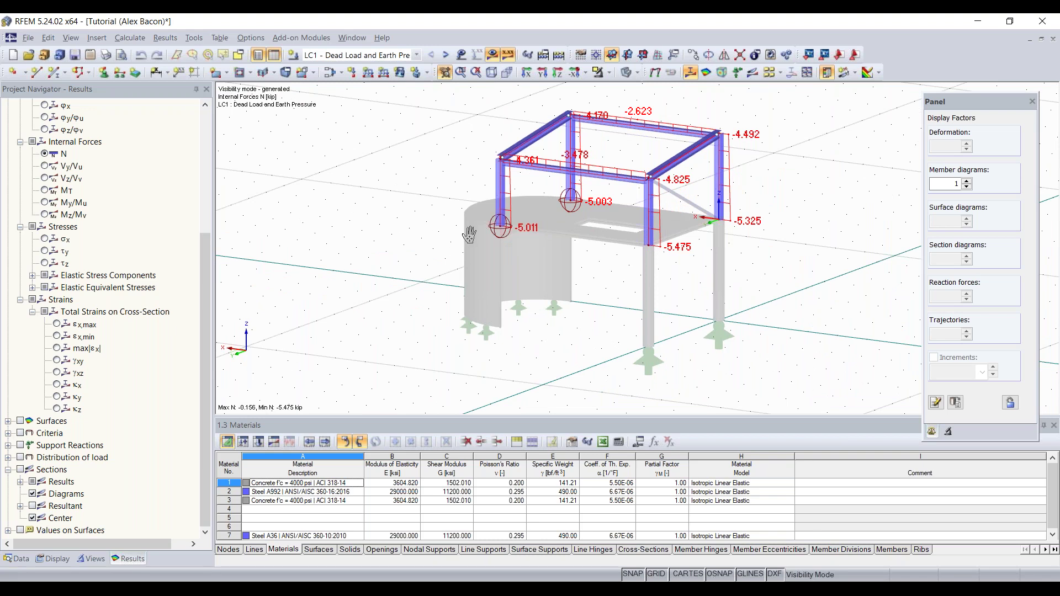
left_click_drag(467, 235, 562, 298, "ctrl")
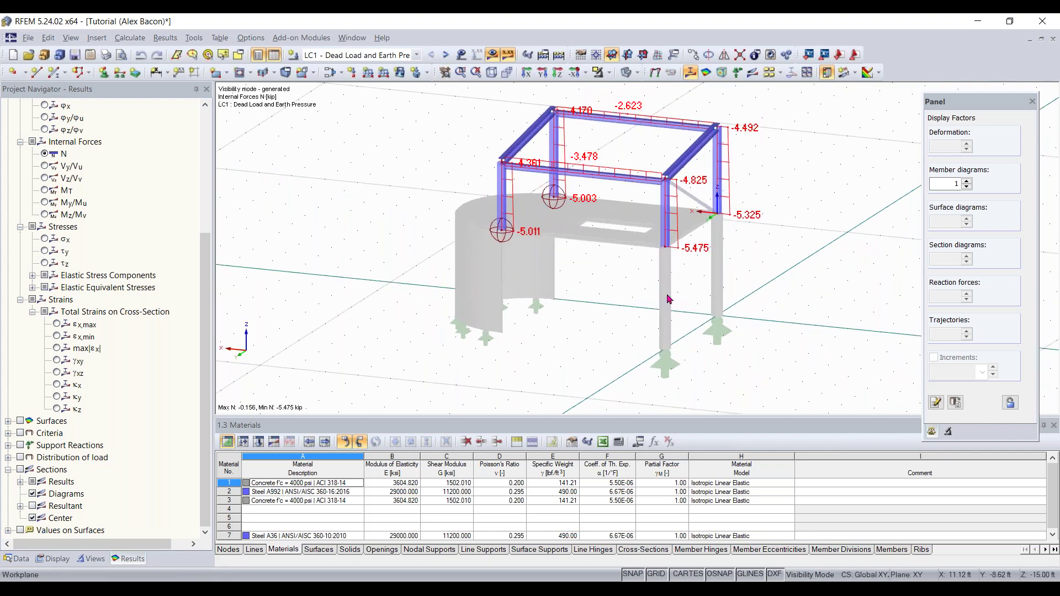
Rotate the model view to different angles, shift it, and zoom in and out around the structure.
middle_click_drag(667, 294, 667, 295, "ctrl")
key("ctrl+Left")
key("ctrl+Right")
key("Down")
key("Up")
key("Down")
key("Up")
key("Down")
key("Right")
key("plus")
key("minus")
key("minus")
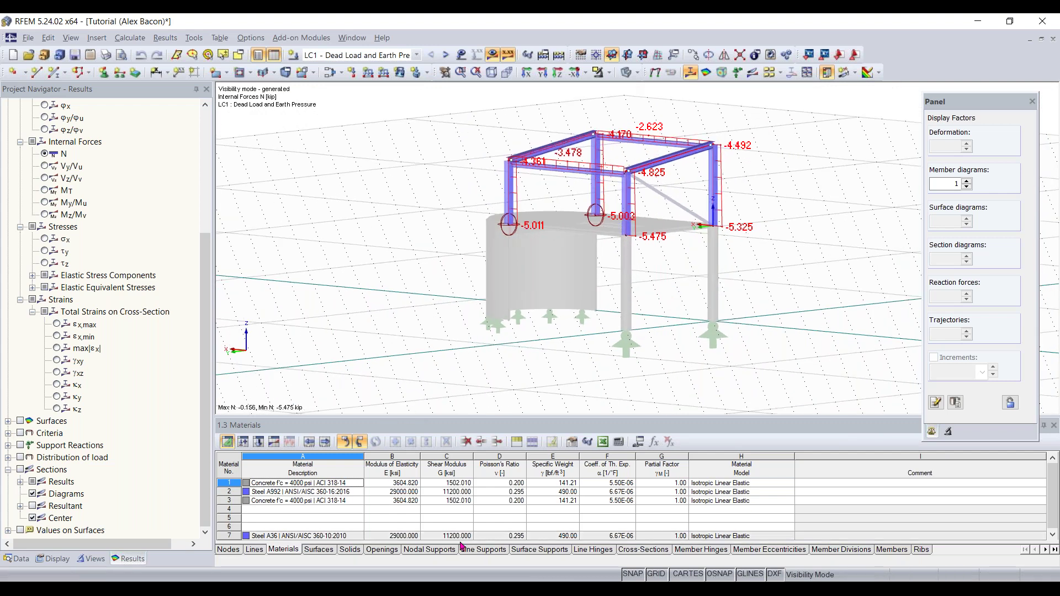
middle_click_drag(670, 270, 614, 345, "ctrl")
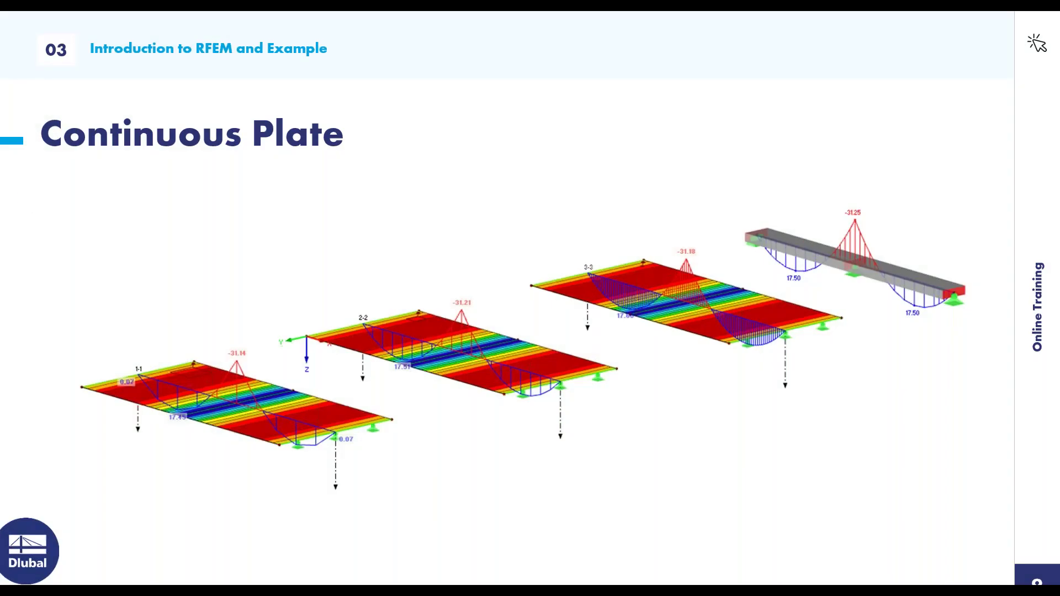
key("Right")
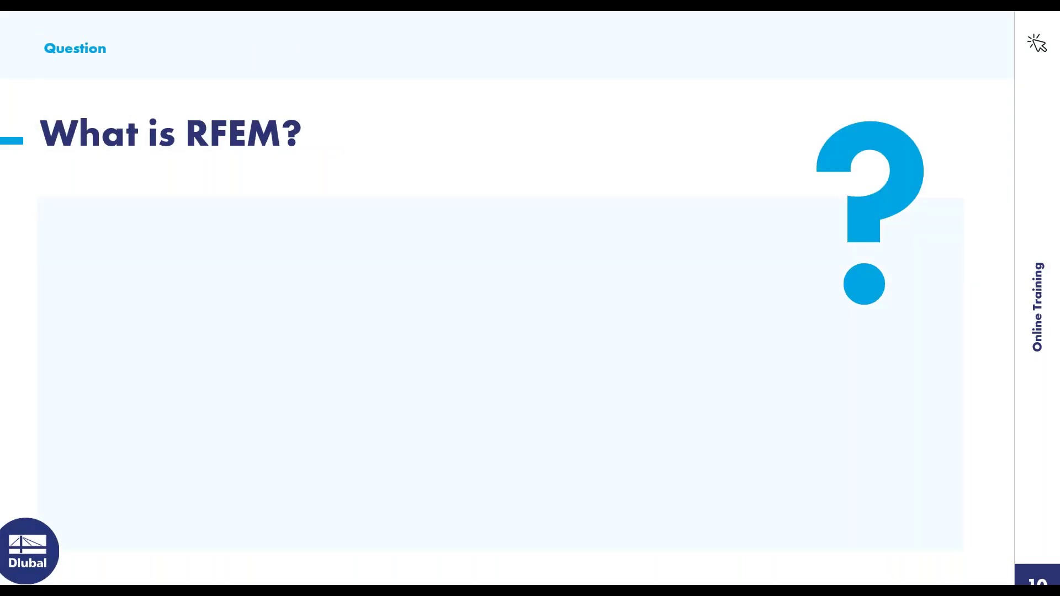
key("Right")
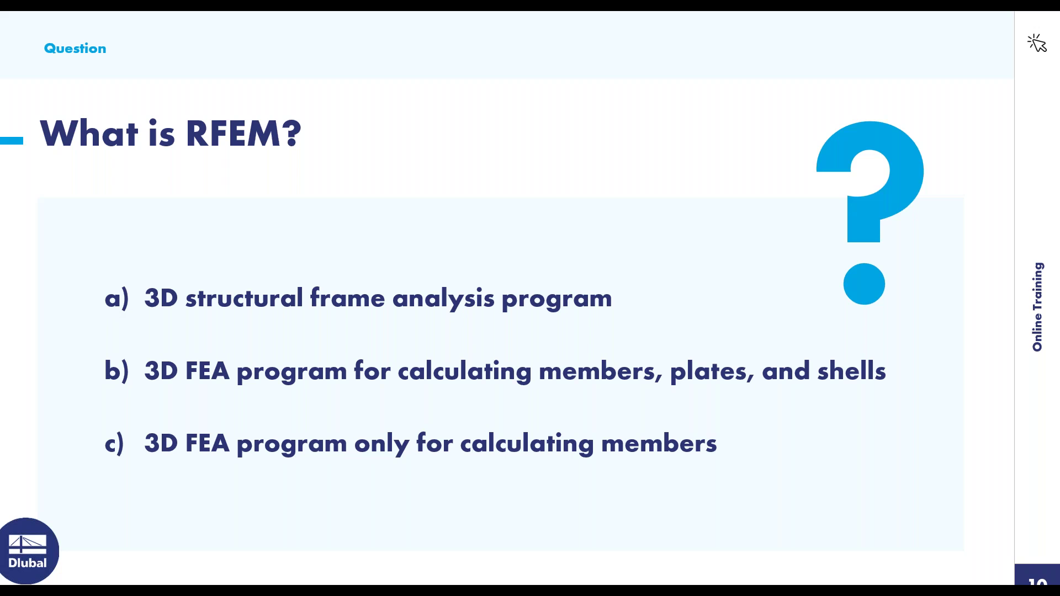
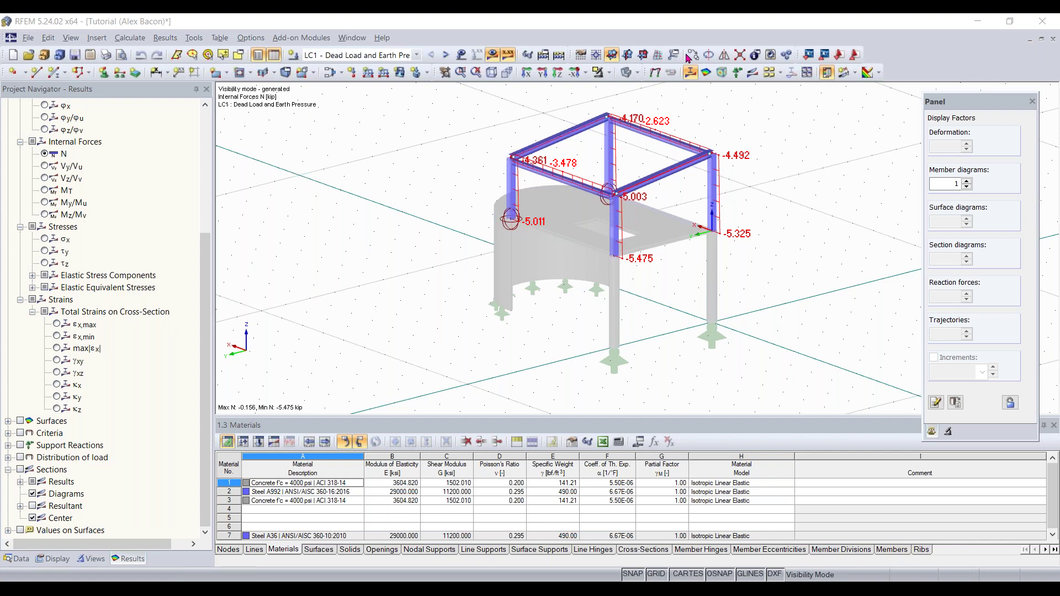
Start a new model named "Continous Plates" with the description "Compare plates and beam".
left_click(29, 39)
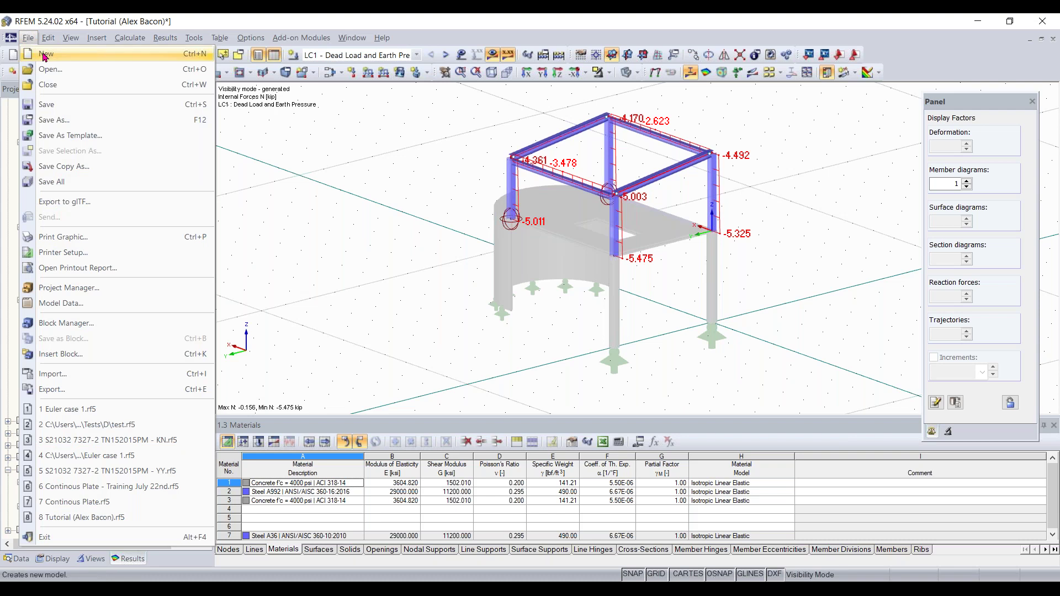
left_click(30, 38)
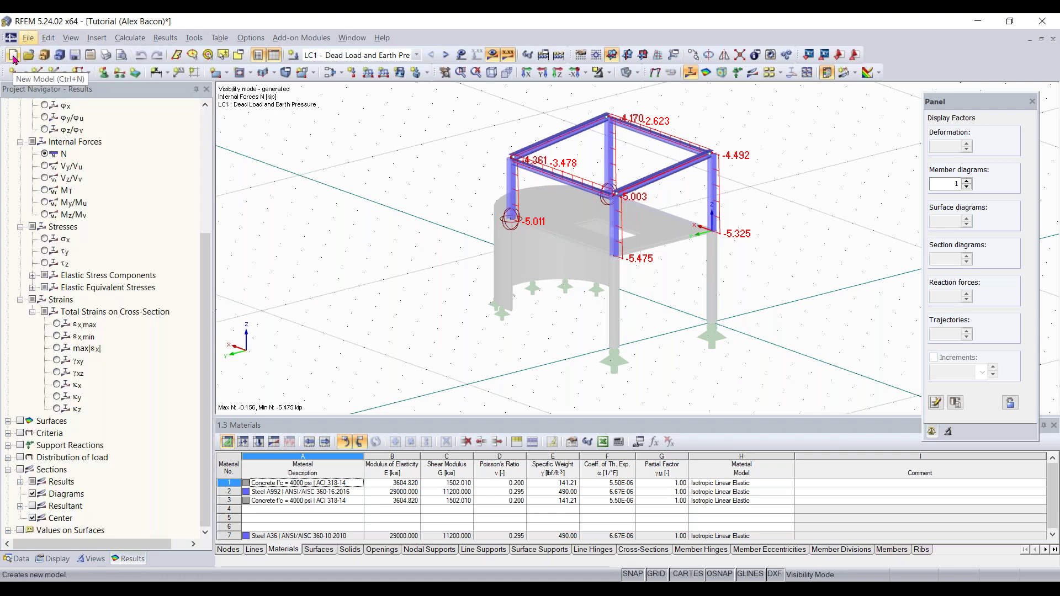
left_click(13, 57)
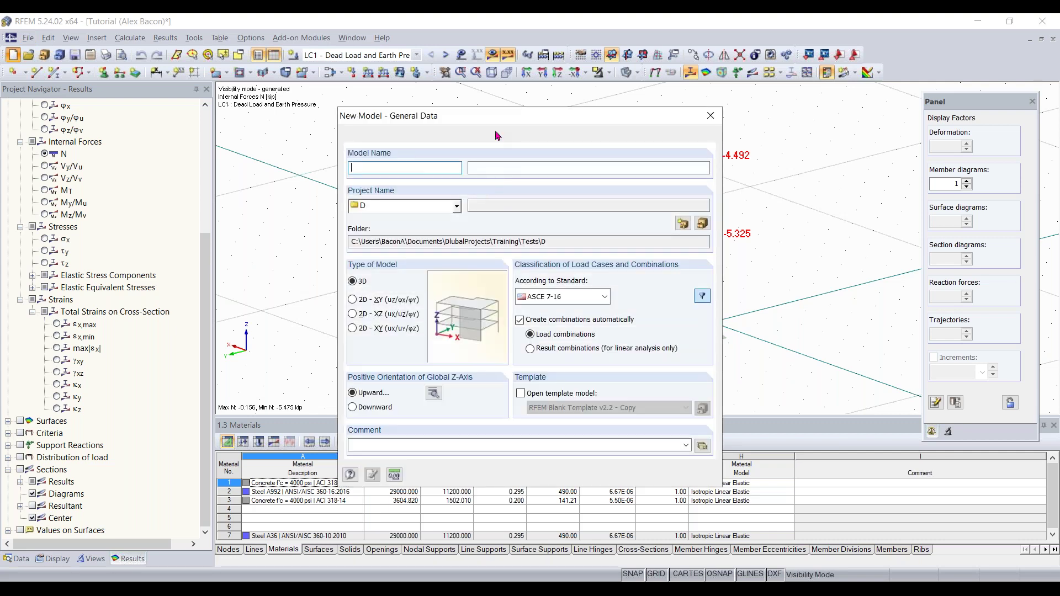
left_click_drag(518, 116, 496, 110)
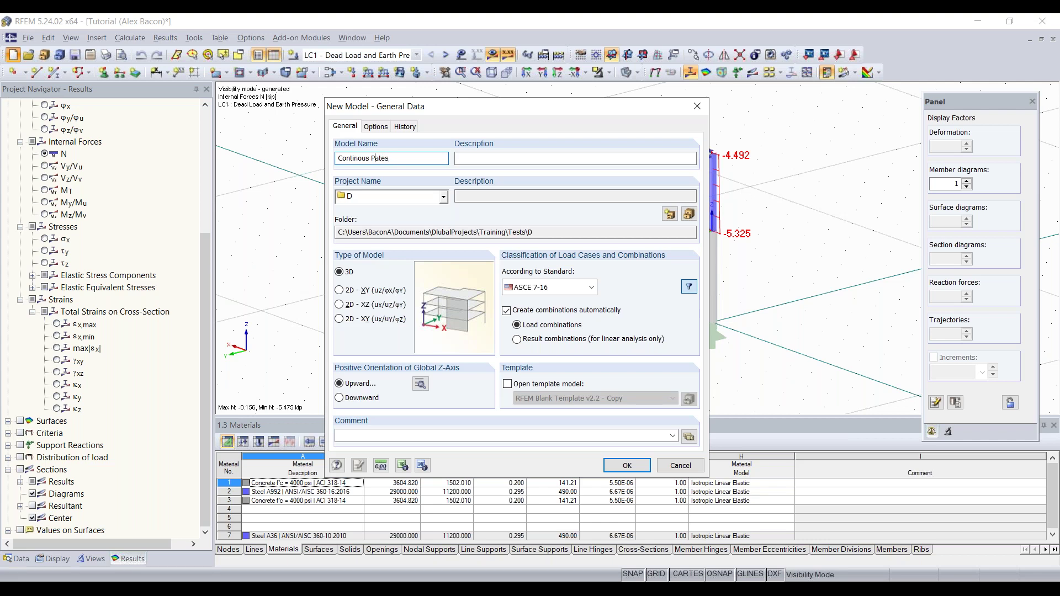
left_click(538, 158)
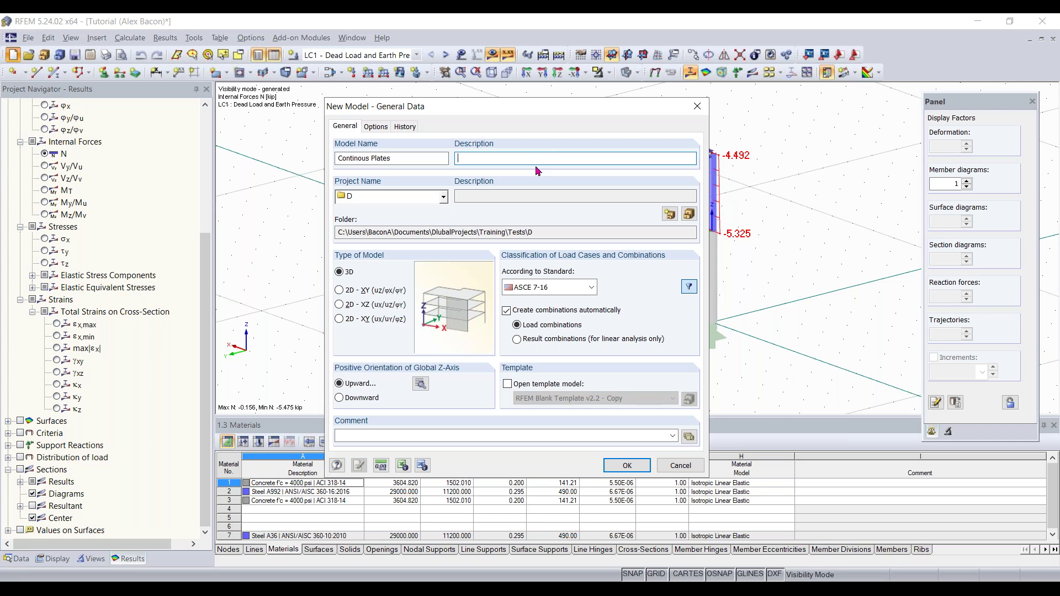
type("Compare plates and beam")
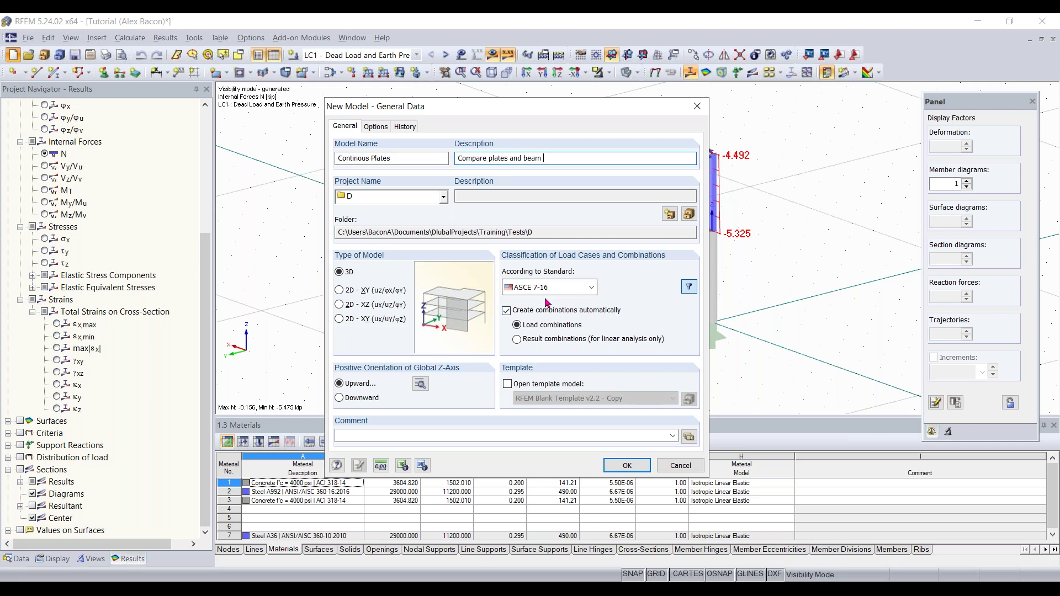
Review the standards available for classifying load cases and combinations, keeping ASCE 7-16.
left_click(571, 291)
left_click(571, 292)
left_click(571, 292)
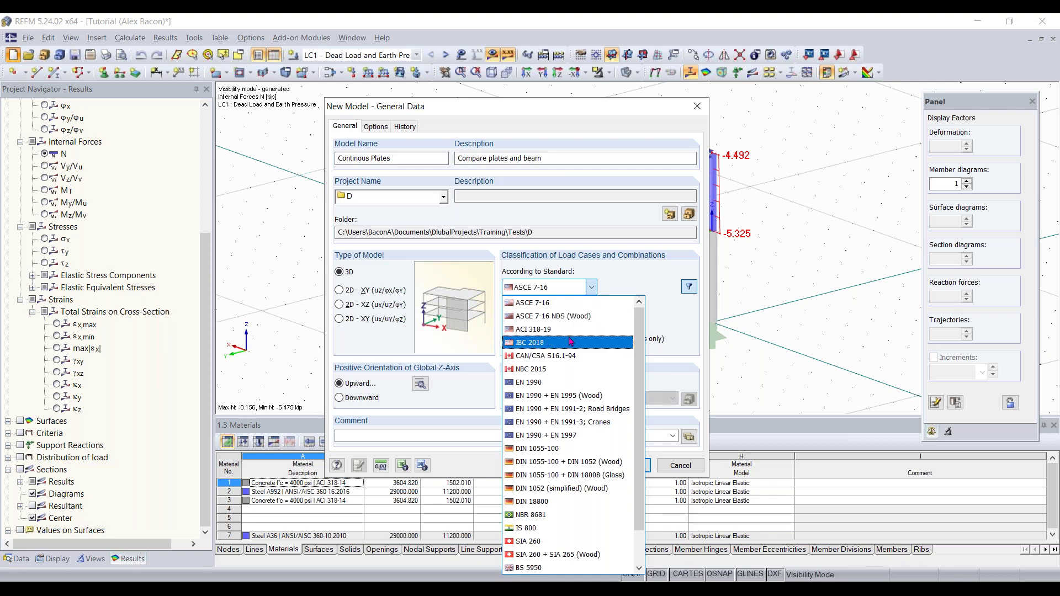
scroll(553, 356, "down", 1)
scroll(554, 358, "down", 2)
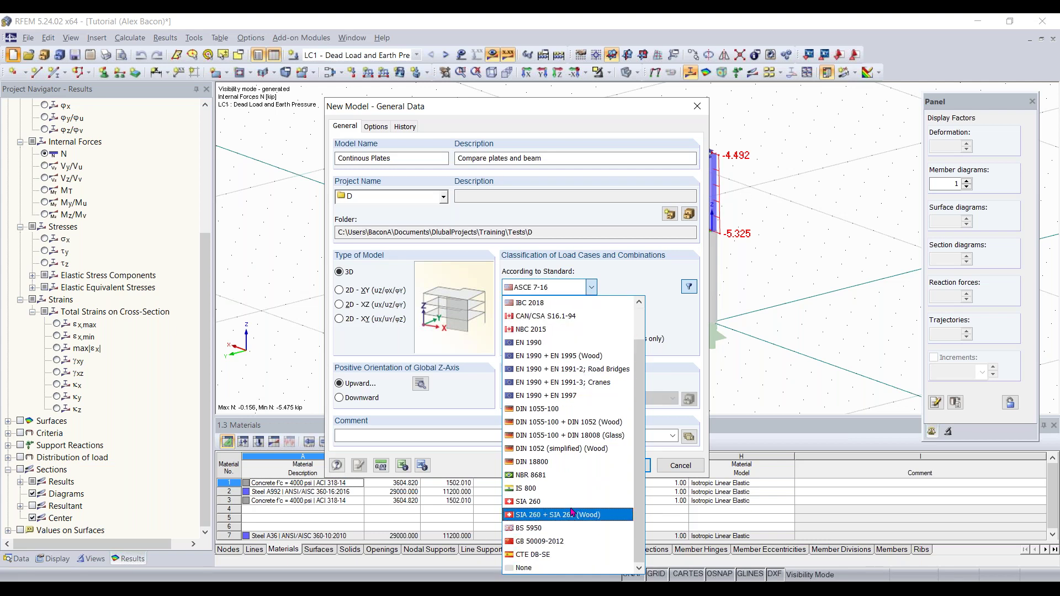
left_click(642, 289)
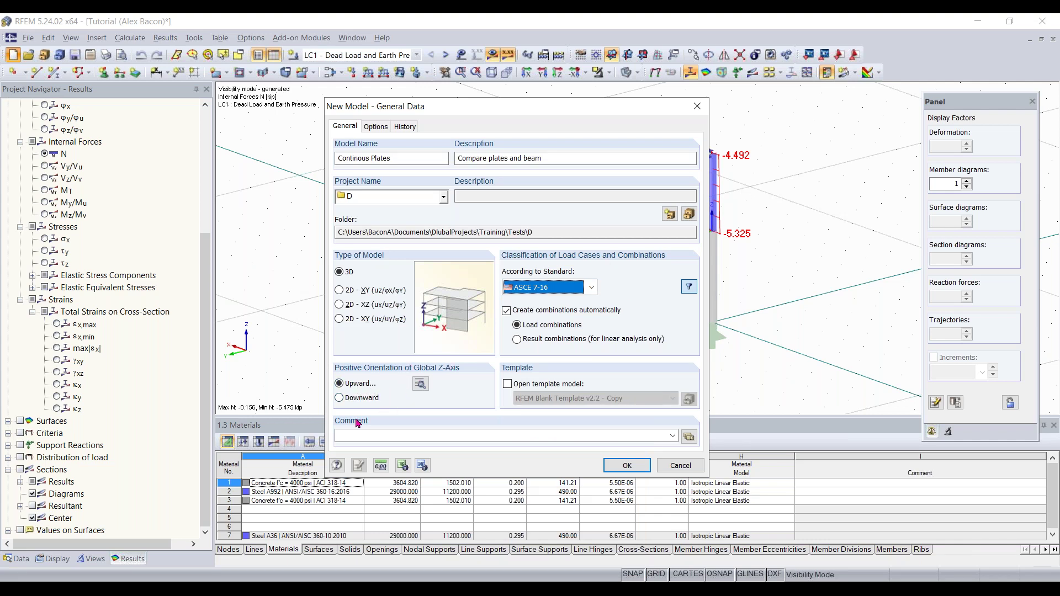
Confirm the downward orientation of the local z-axis and create the 3D model.
left_click(420, 383)
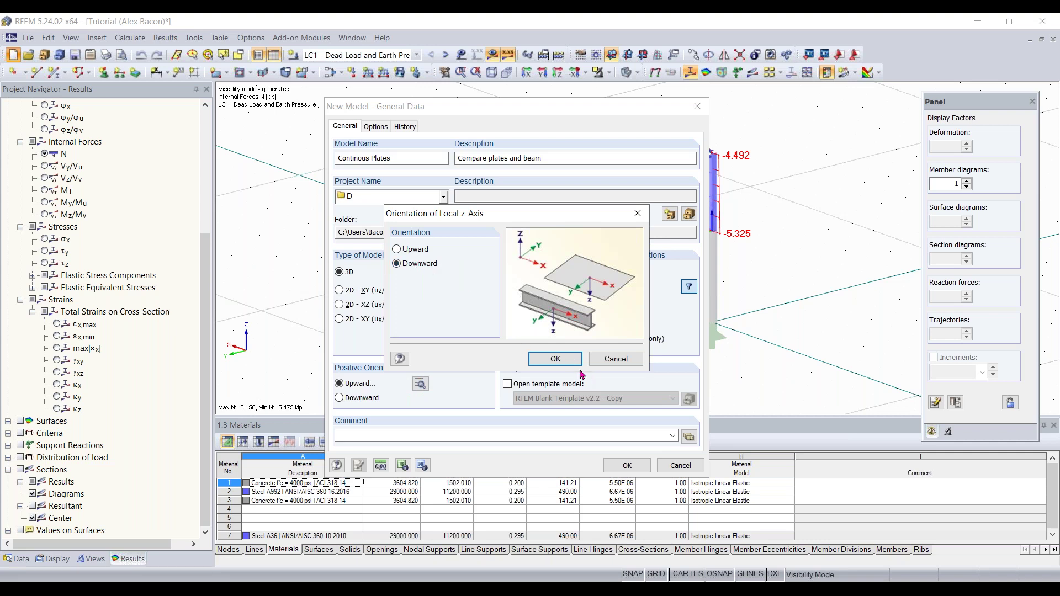
left_click(555, 360)
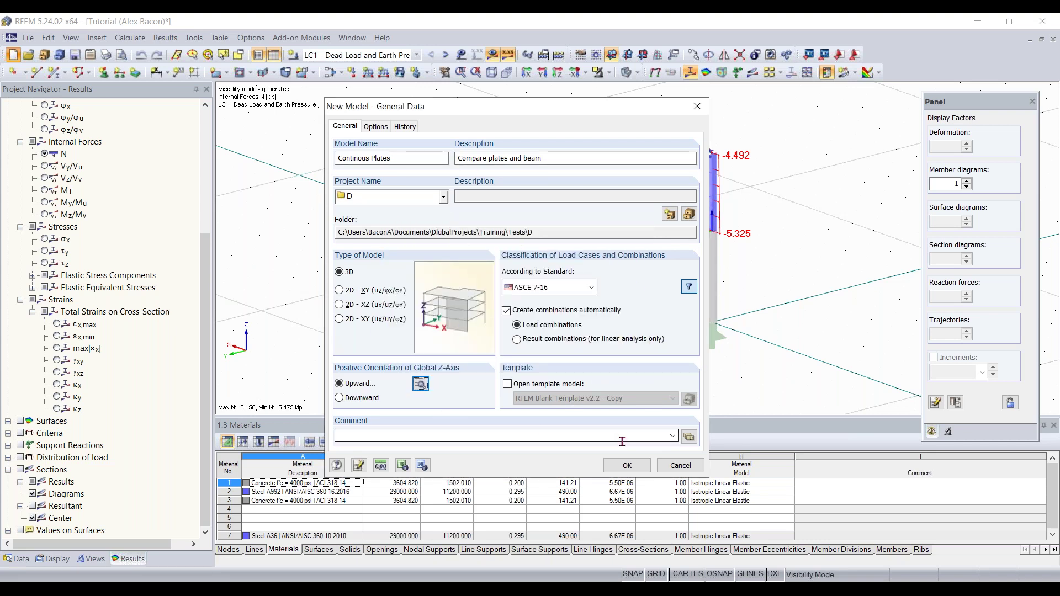
left_click(624, 465)
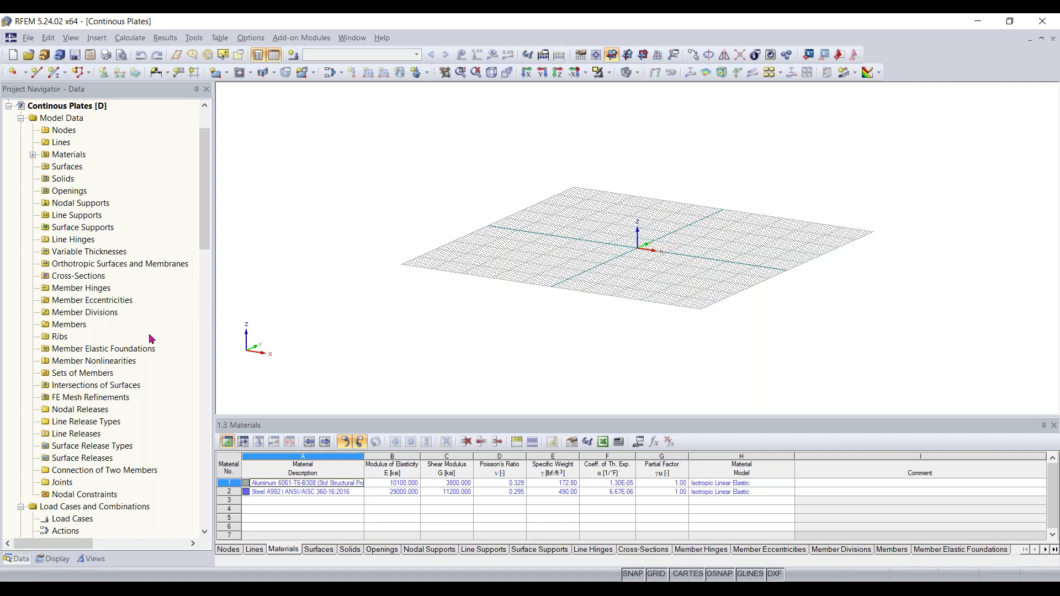
Examine the new model's Data navigator, from the model data through load cases and combinations to the add-on modules.
scroll(150, 336, "down", 5)
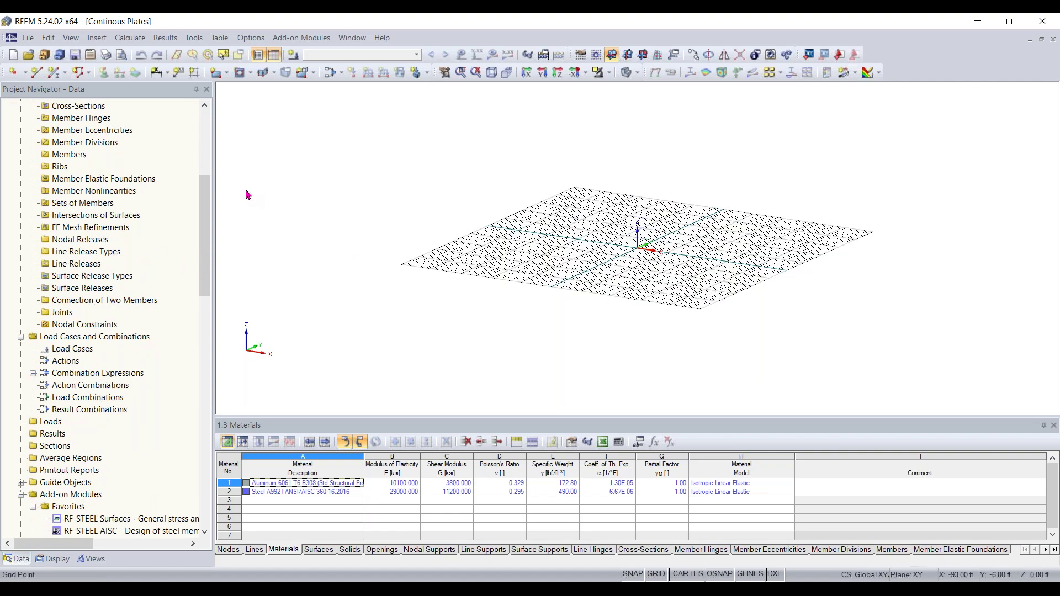
scroll(165, 233, "down", 4)
scroll(165, 233, "down", 3)
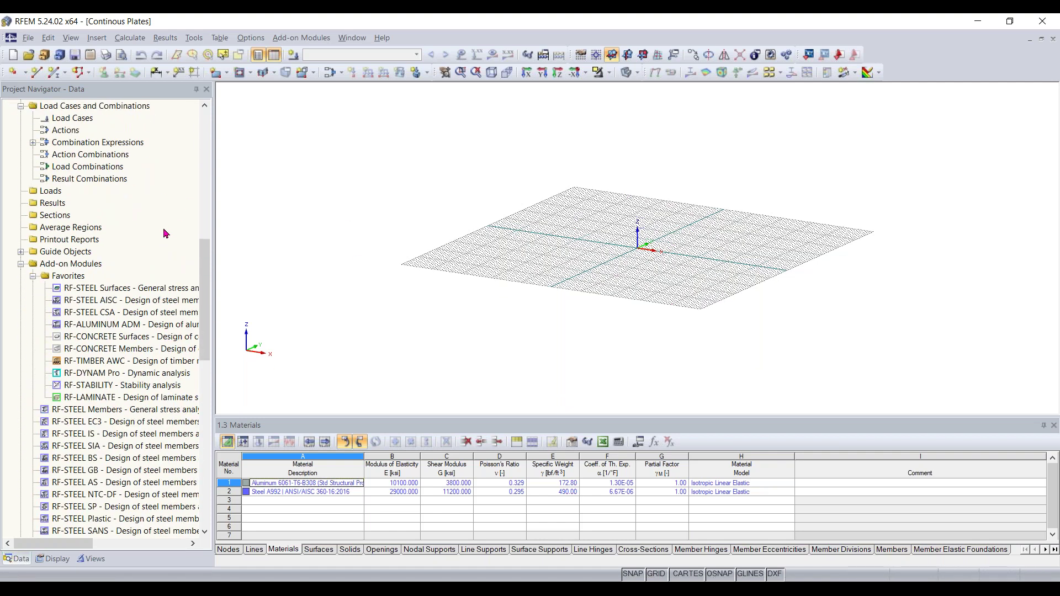
Look through the full list of add-on modules in the Data navigator and return to the model data.
scroll(104, 412, "down", 3)
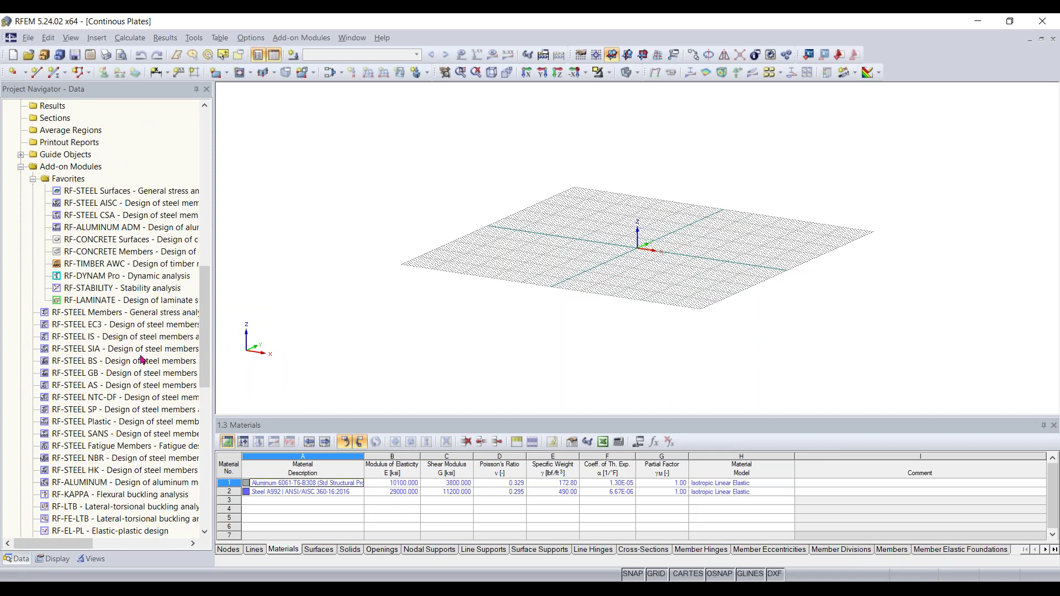
scroll(154, 235, "down", 1)
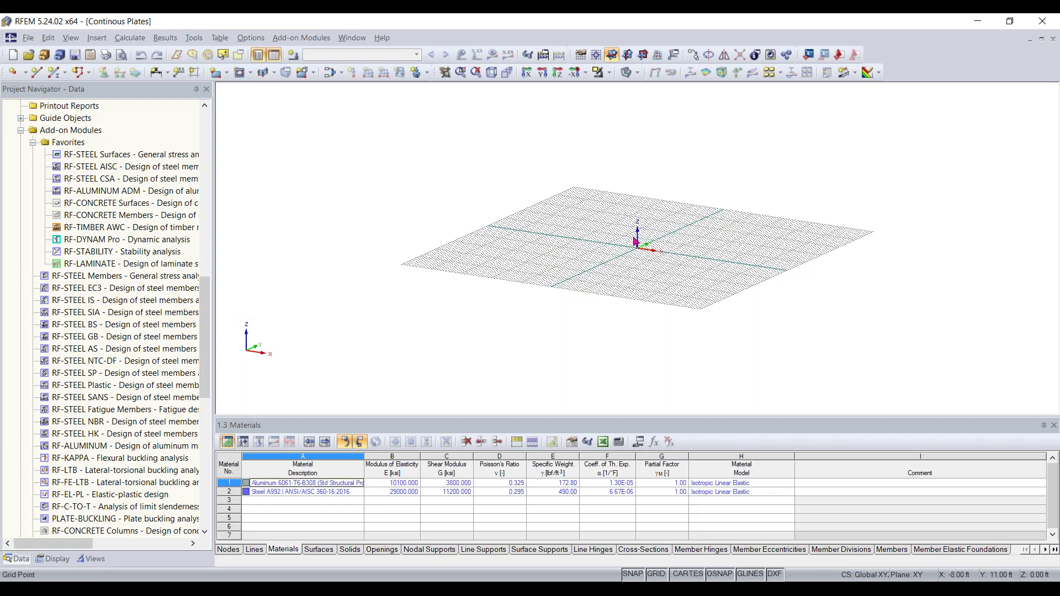
scroll(208, 273, "up", 1)
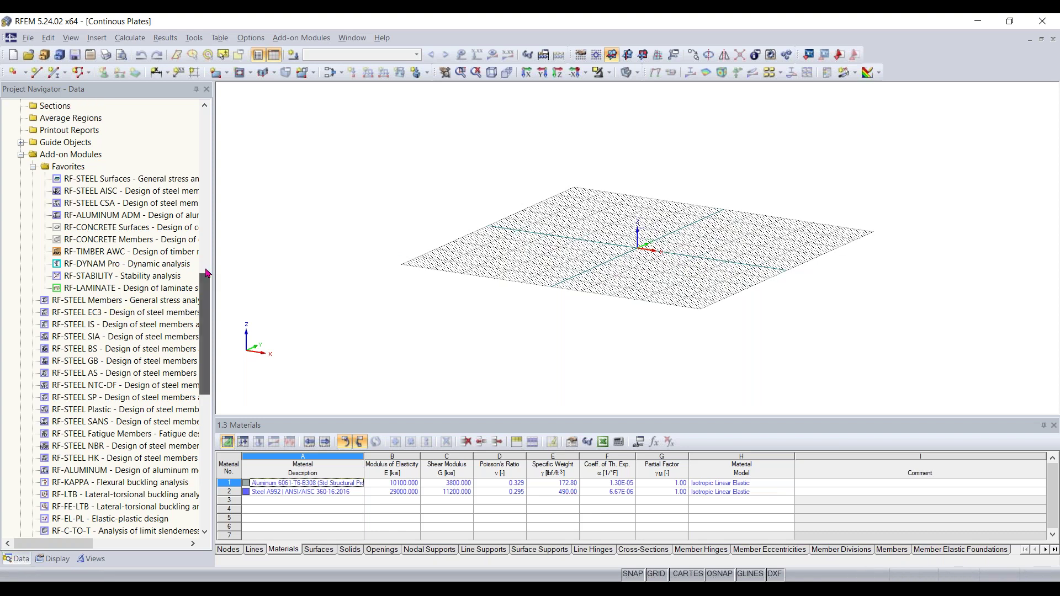
scroll(208, 273, "up", 15)
Inspect the empty work plane by moving, zooming and rotating the view around the origin.
middle_click_drag(662, 254, 596, 359)
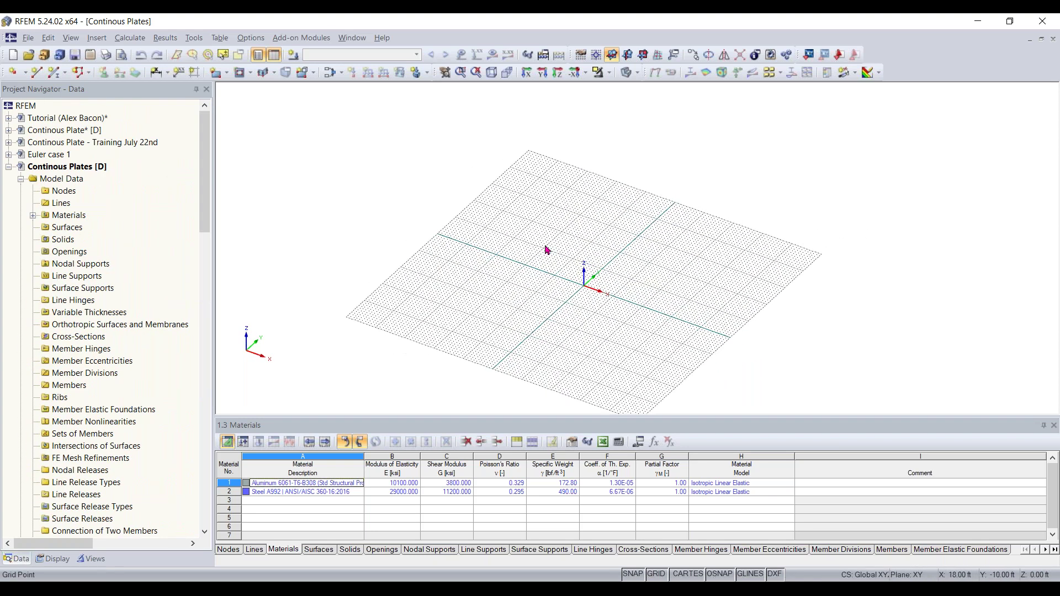
scroll(607, 299, "up", 3)
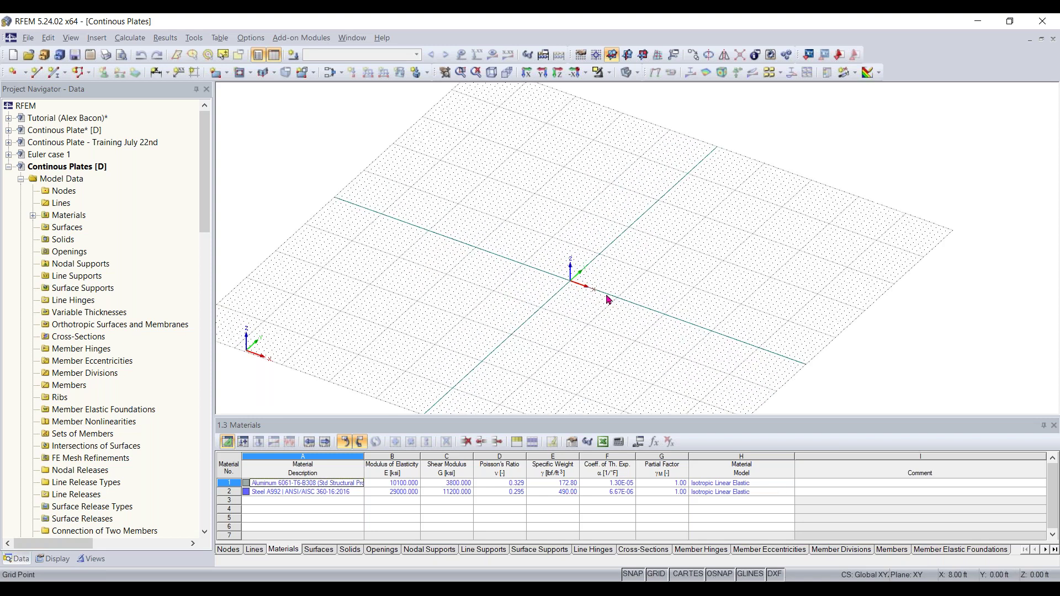
middle_click_drag(603, 298, 761, 273, "ctrl")
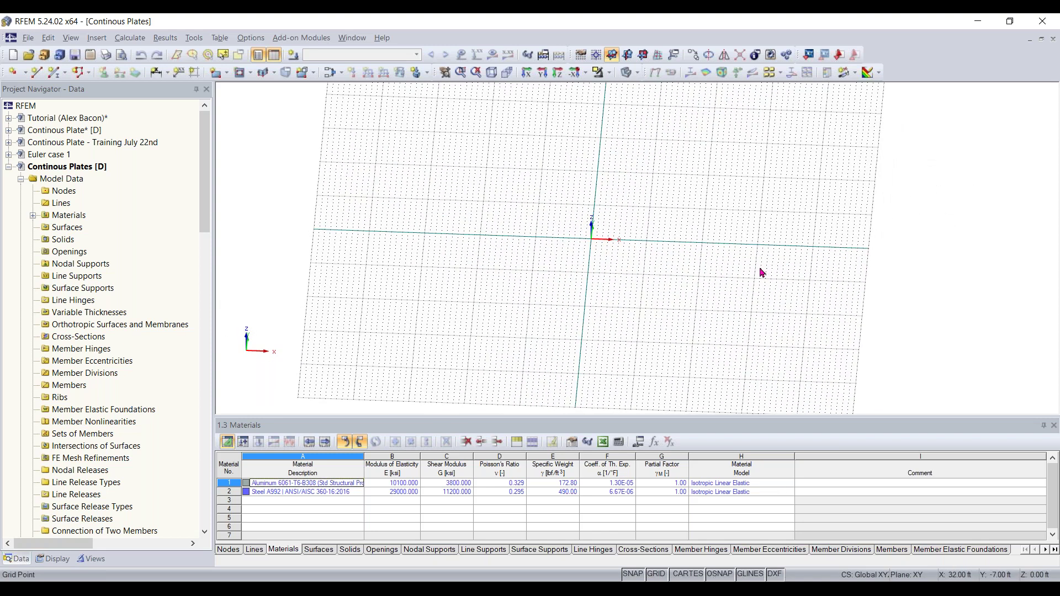
scroll(761, 273, "down", 1)
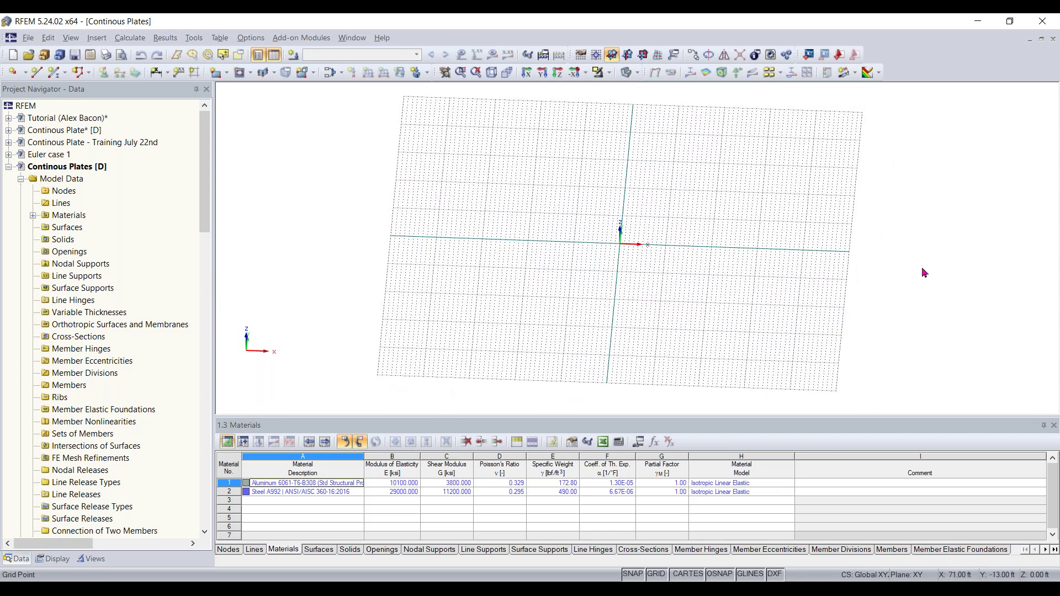
scroll(634, 243, "up", 2)
scroll(634, 238, "up", 1)
scroll(729, 243, "down", 4)
middle_click_drag(725, 291, 632, 288, "ctrl")
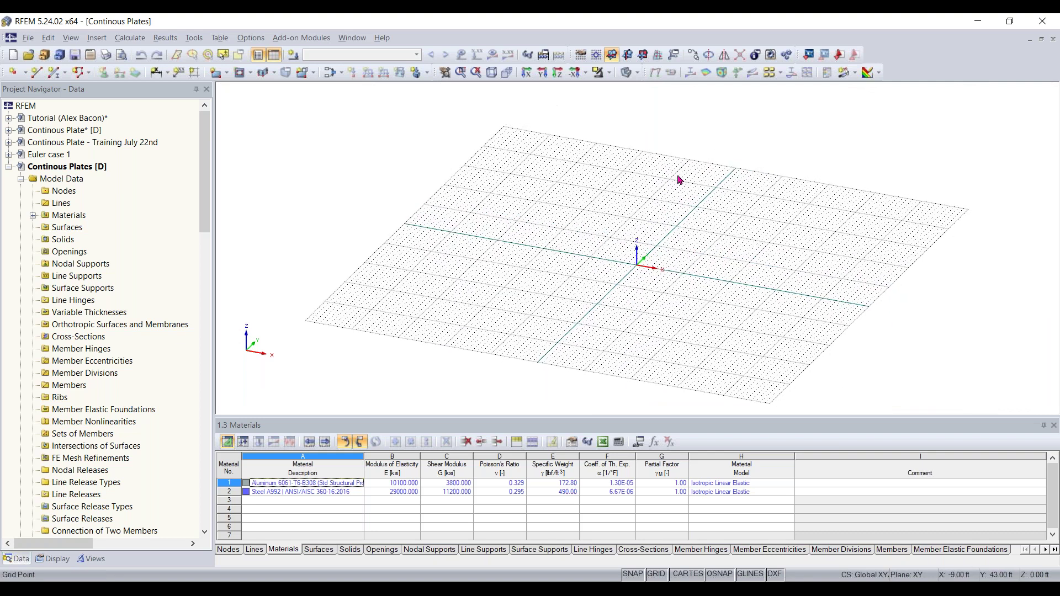
Review the work plane and grid/snap settings, including the origin, number of grid points and grid spacing.
left_click(580, 55)
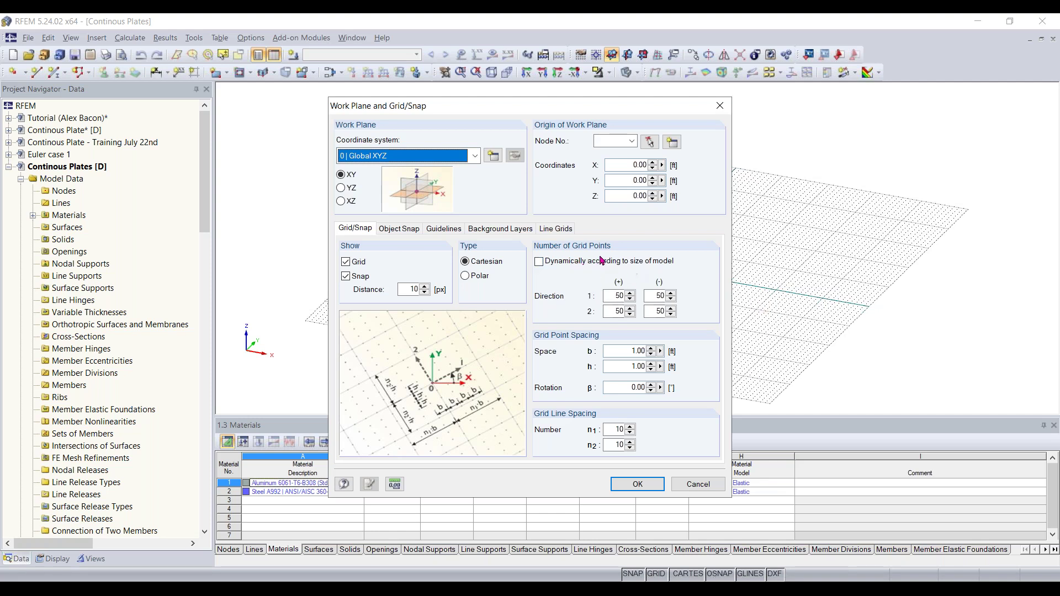
left_click(637, 489)
scroll(660, 309, "down", 1)
middle_click_drag(659, 309, 625, 299)
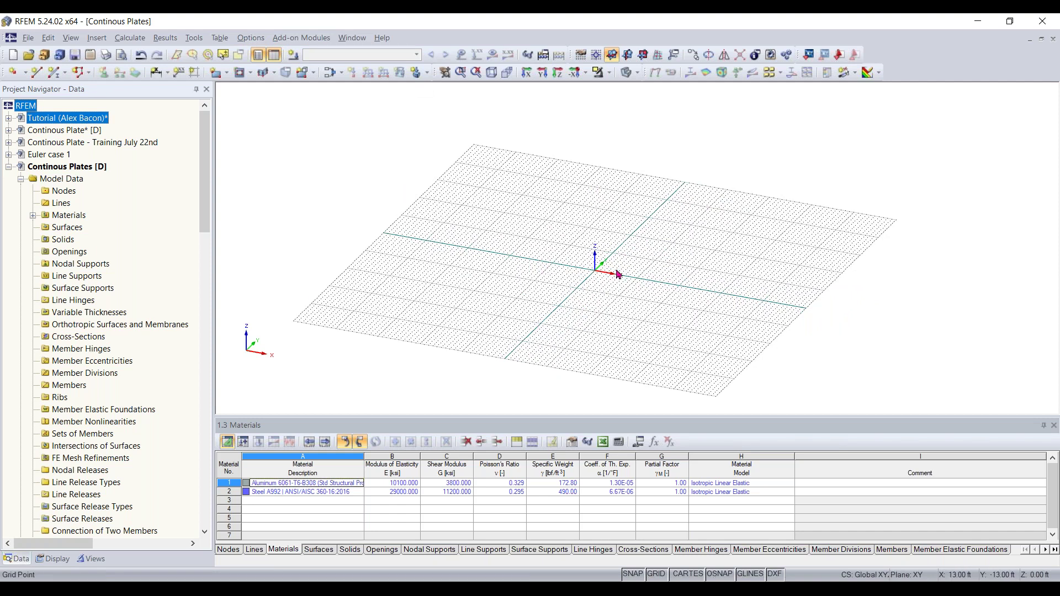
Review the units and decimal places used for the model data, checking the loads category as well.
left_click(251, 37)
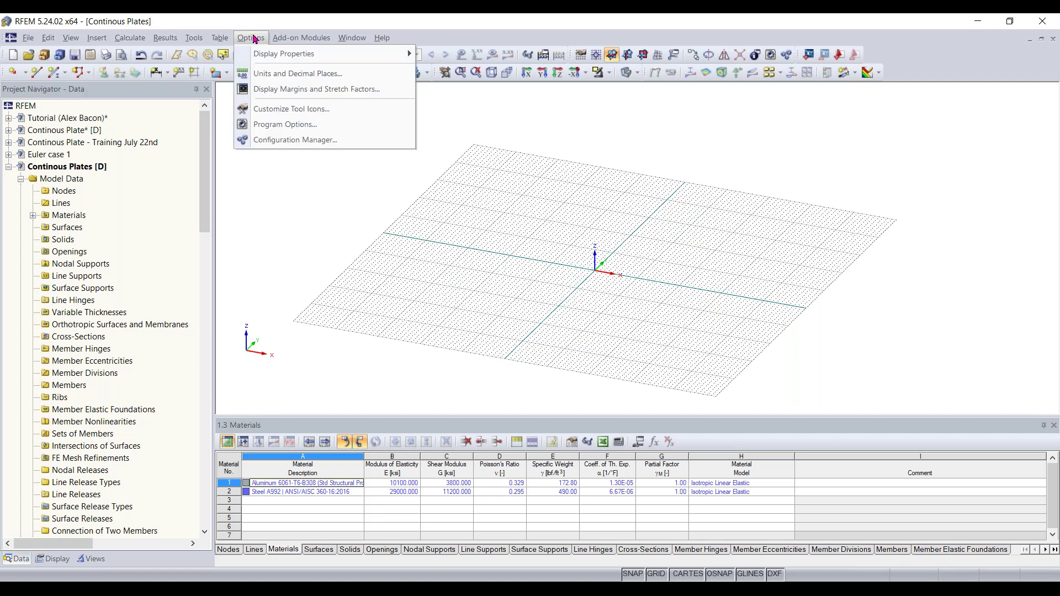
left_click(263, 77)
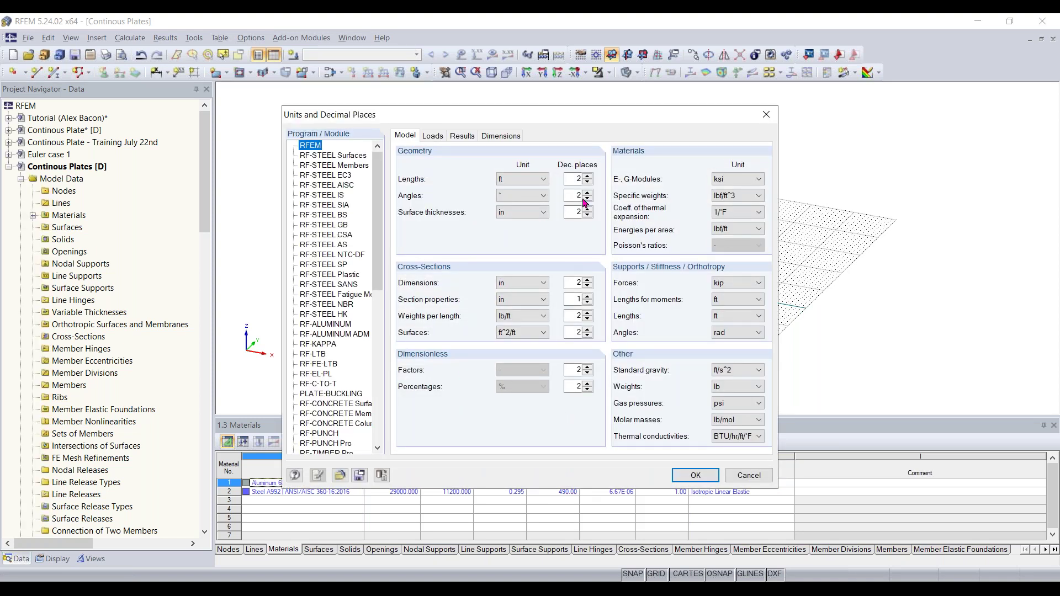
left_click(434, 138)
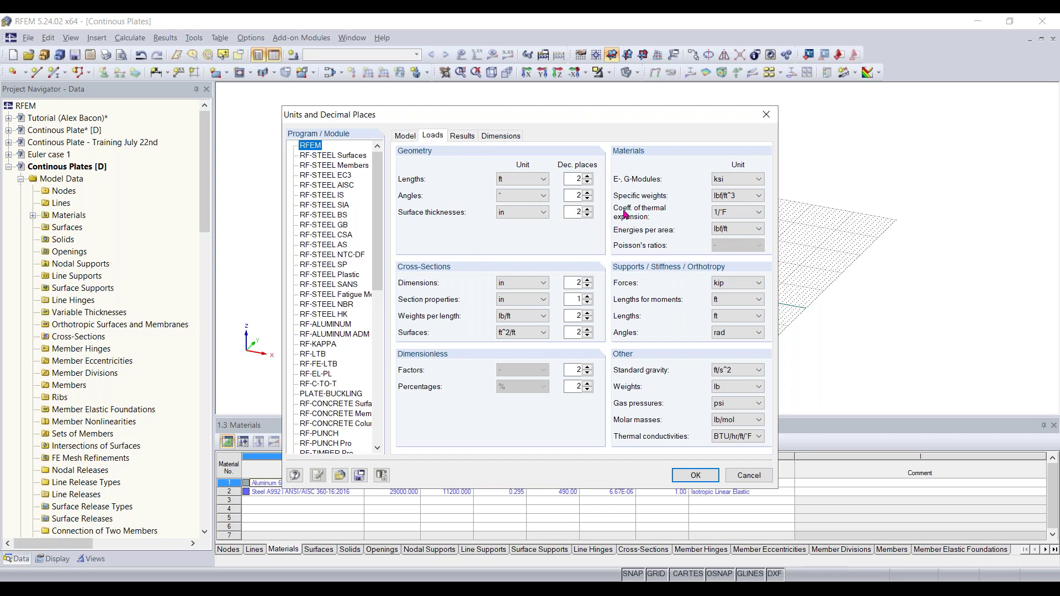
left_click(407, 136)
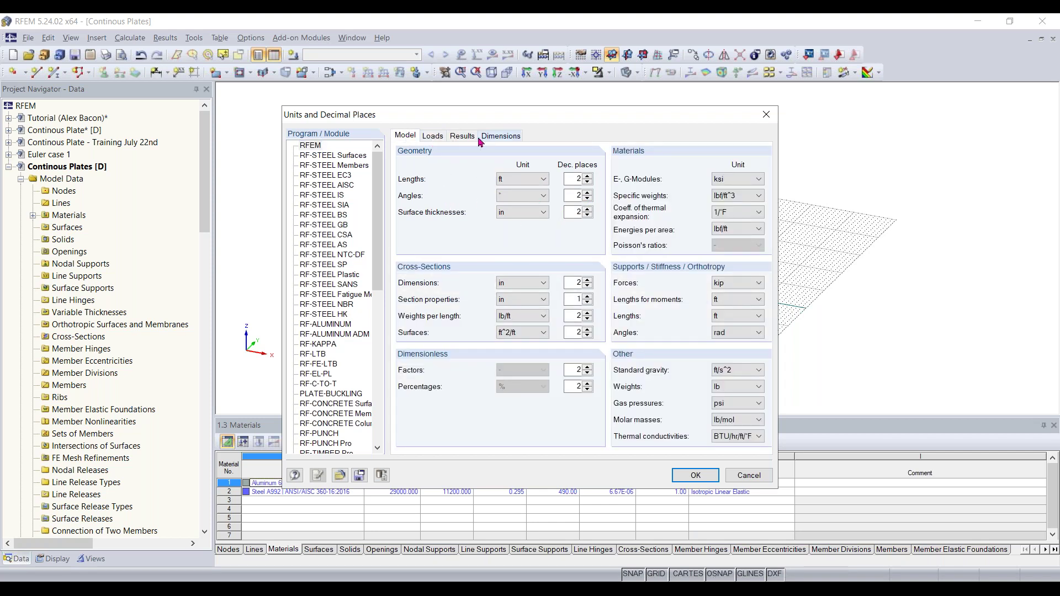
Load the Metric unit profile, return to the Imperial profile and accept the units.
left_click(339, 476)
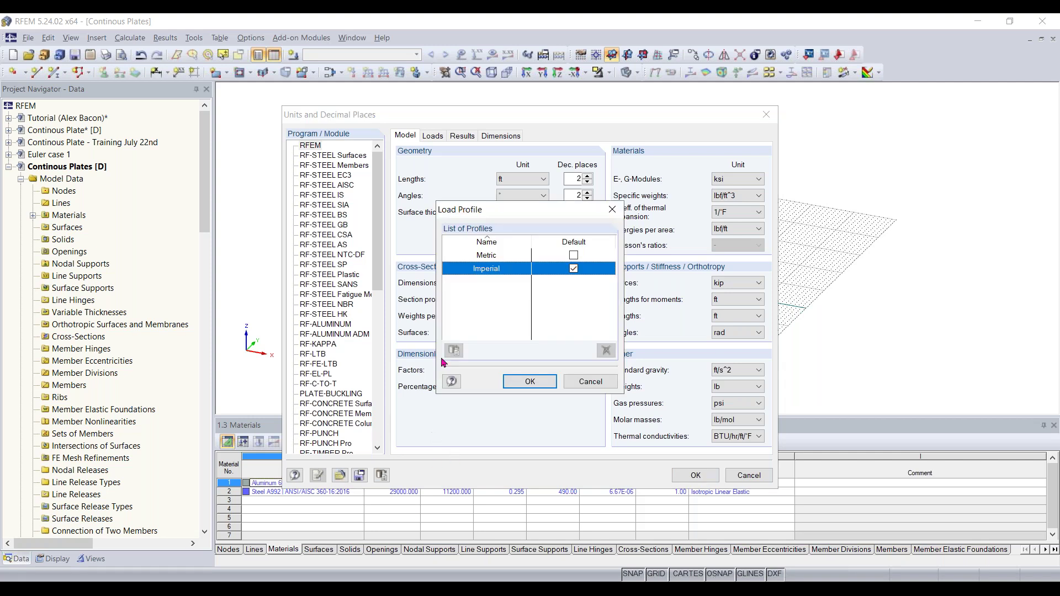
double_click(503, 256)
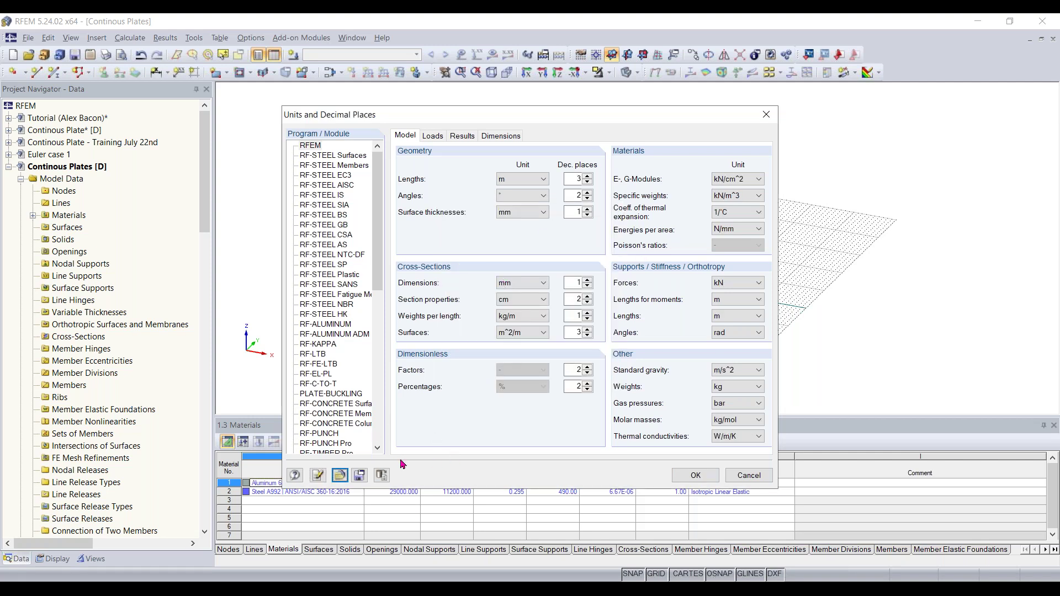
left_click(339, 476)
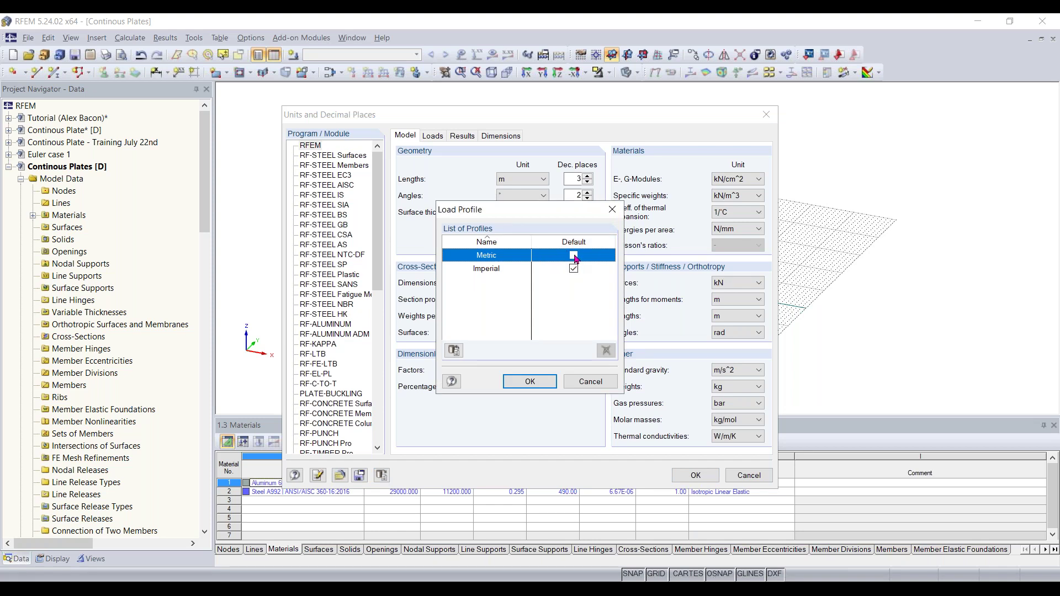
double_click(486, 269)
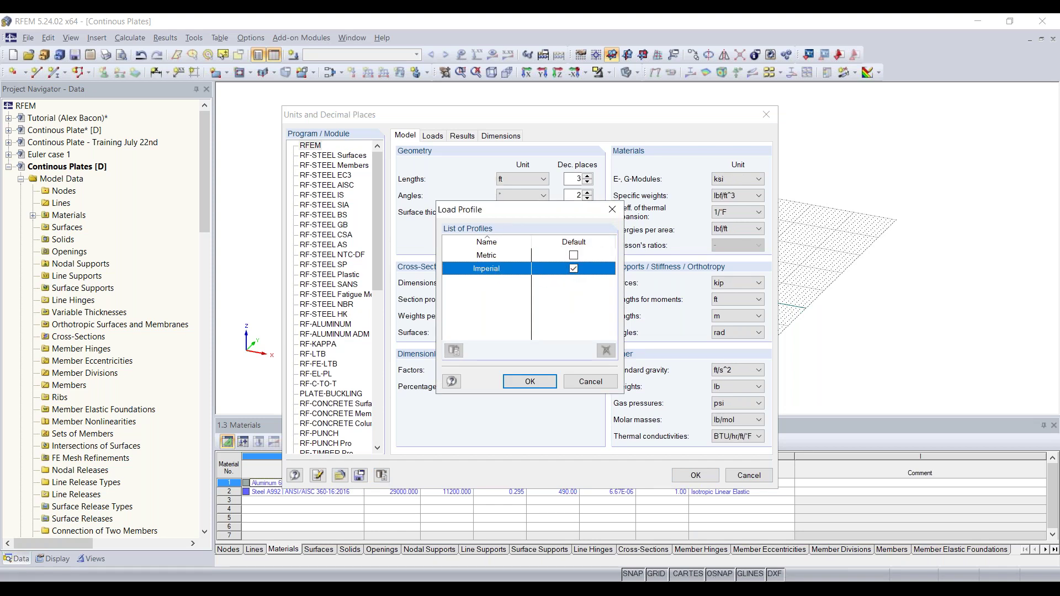
left_click(695, 476)
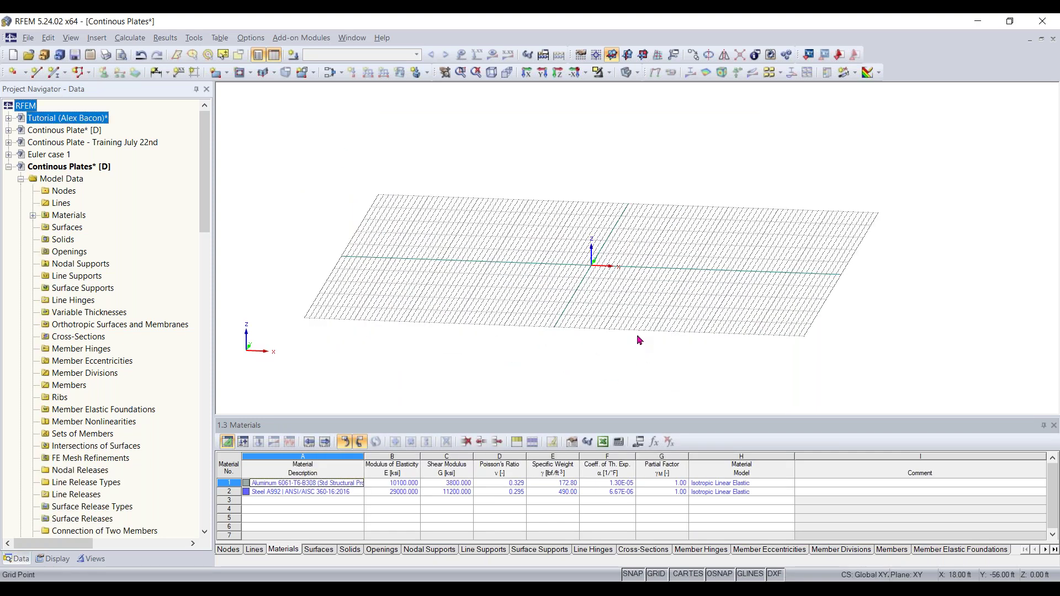
middle_click_drag(650, 304, 573, 361, "ctrl")
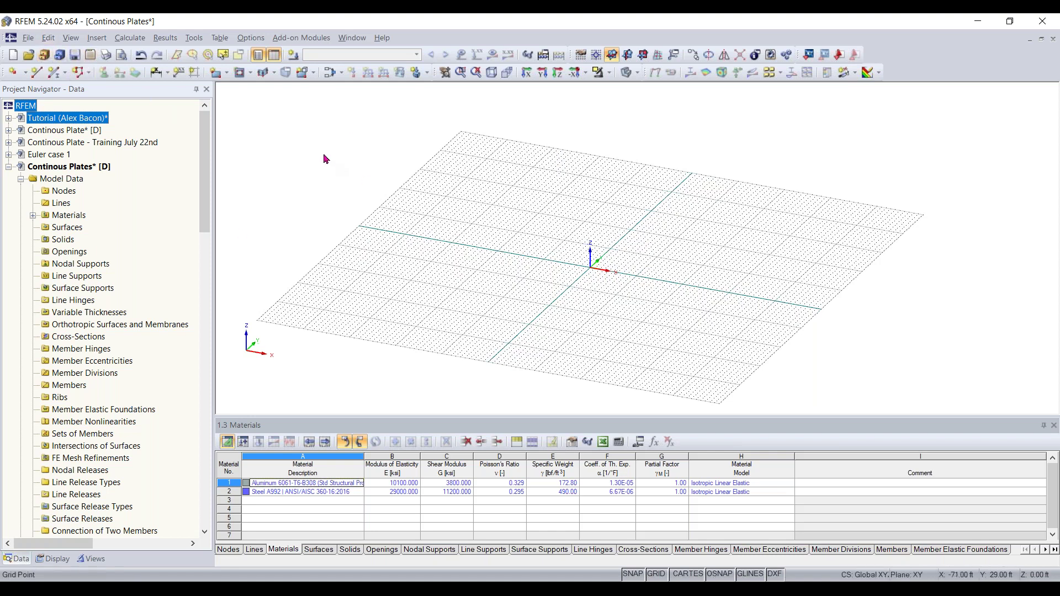
Review the available import formats and try a direct import from Autodesk AutoCAD.
left_click(27, 39)
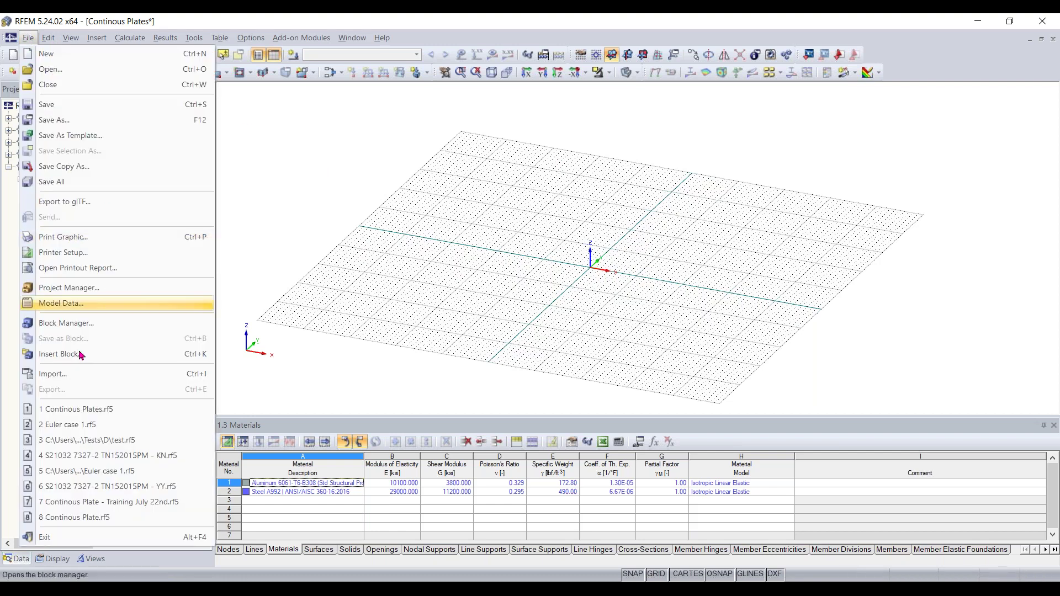
left_click(69, 375)
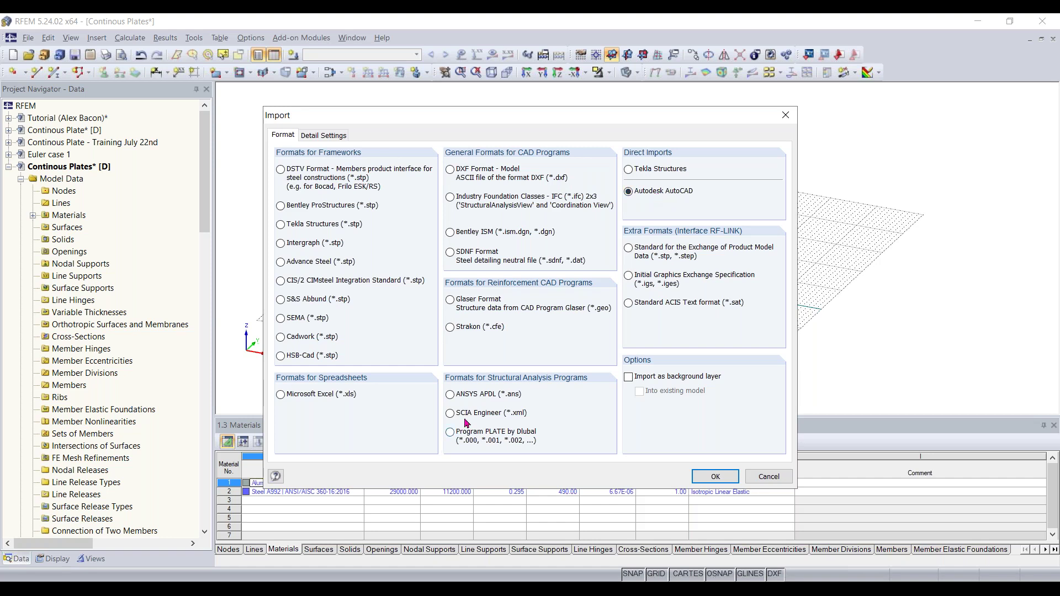
left_click(706, 478)
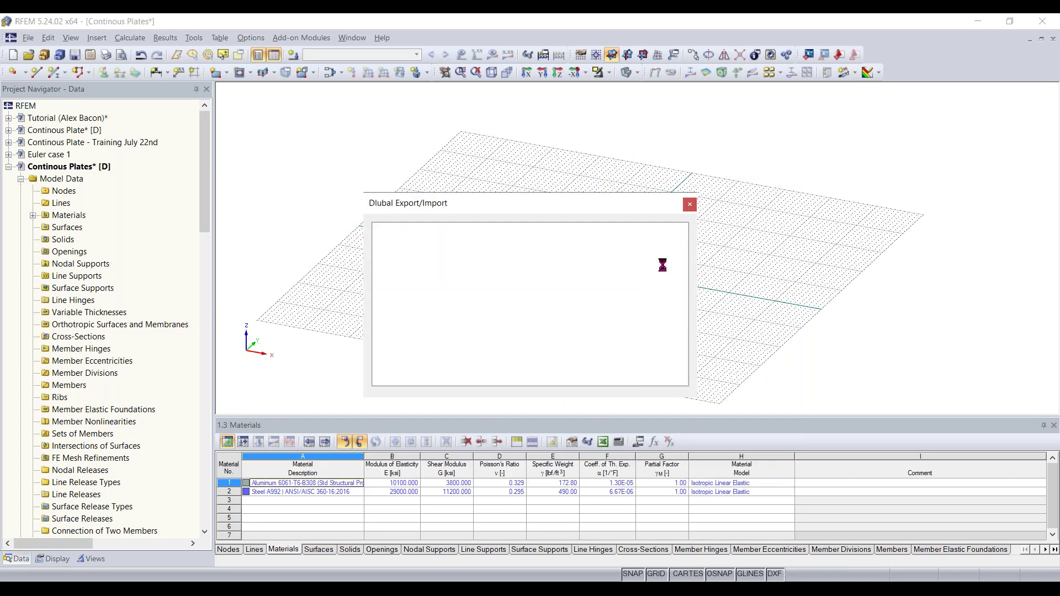
left_click(662, 273)
left_click(690, 204)
mouse_move(609, 260)
middle_mouse_down("ctrl")
mouse_move(594, 301)
mouse_move(651, 319)
mouse_move(626, 268)
middle_mouse_up("ctrl")
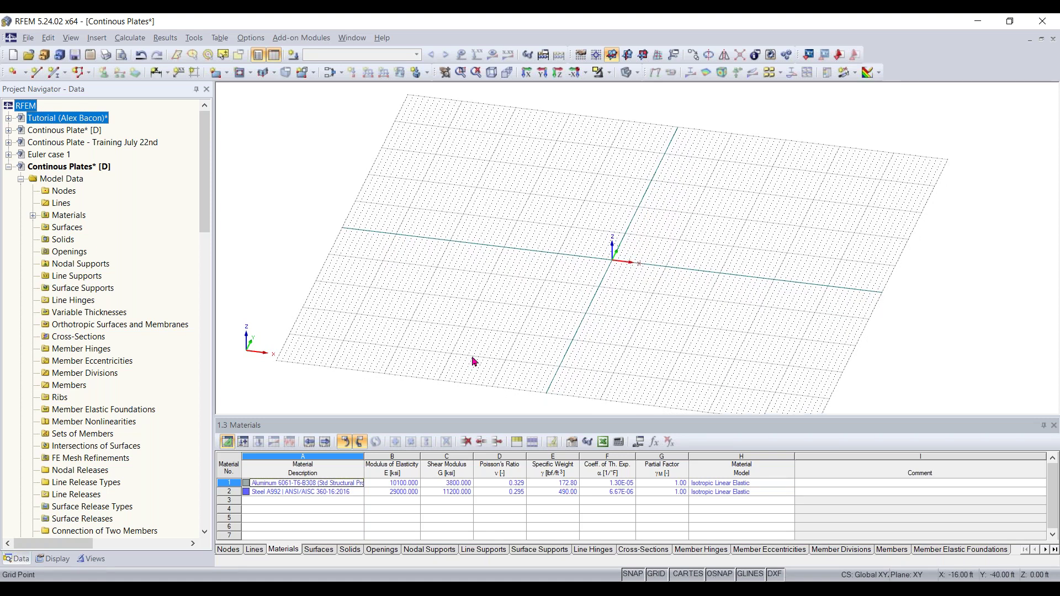
Delete the aluminum 6061-T6 and steel A992 entries from the materials table.
left_click(226, 484)
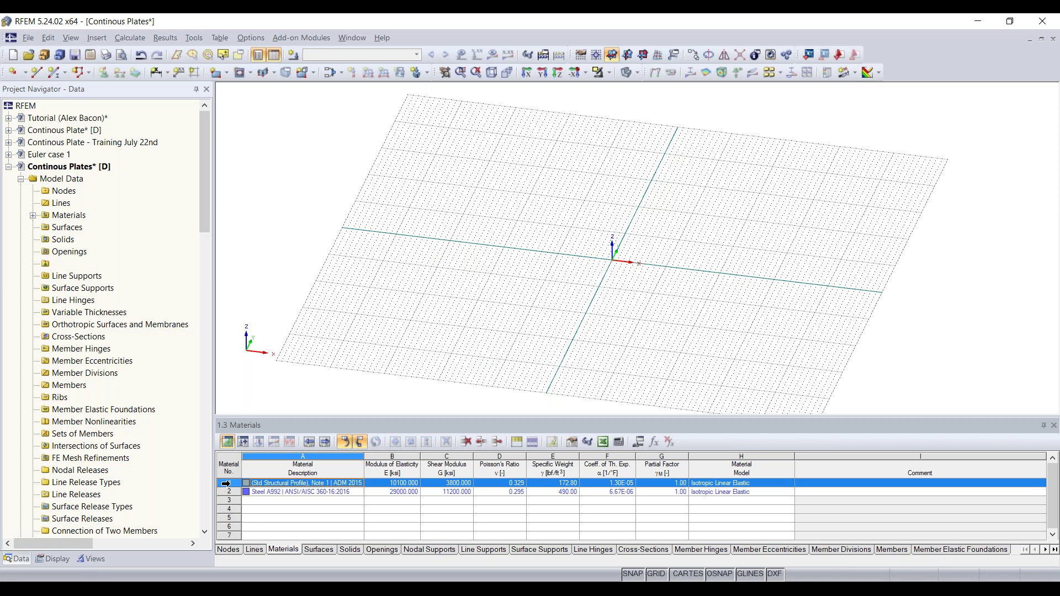
key("Delete")
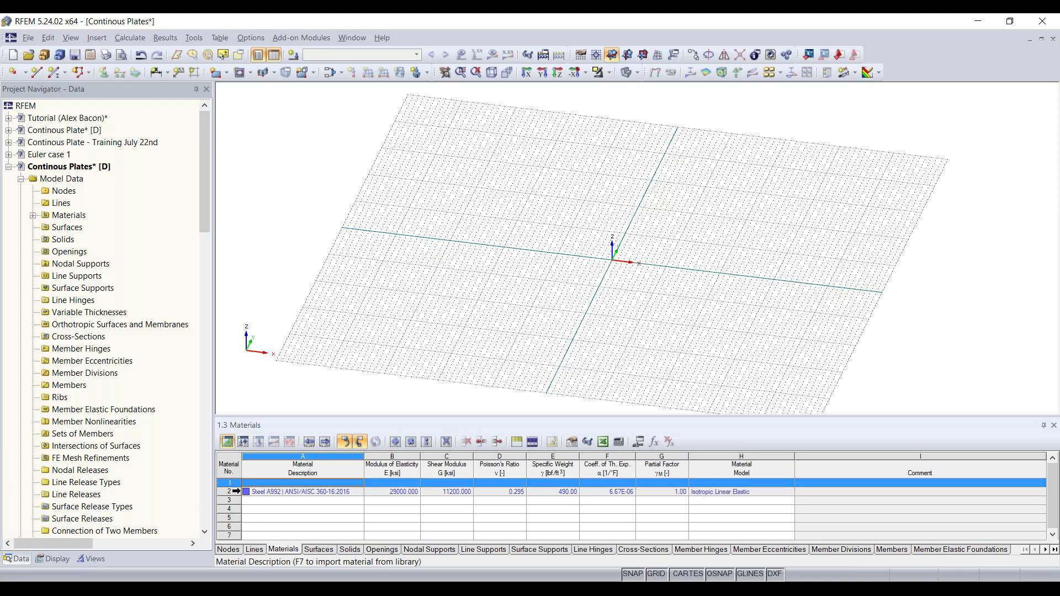
left_click(236, 491)
key("Delete")
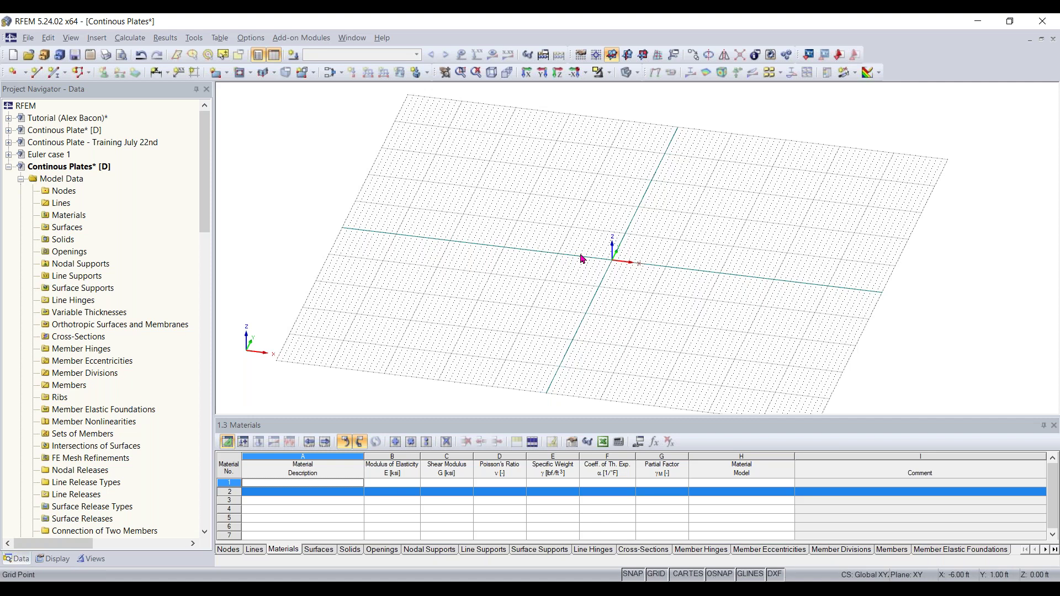
Start a new rectangular surface and open the material library to create its material.
scroll(581, 258, "down", 2)
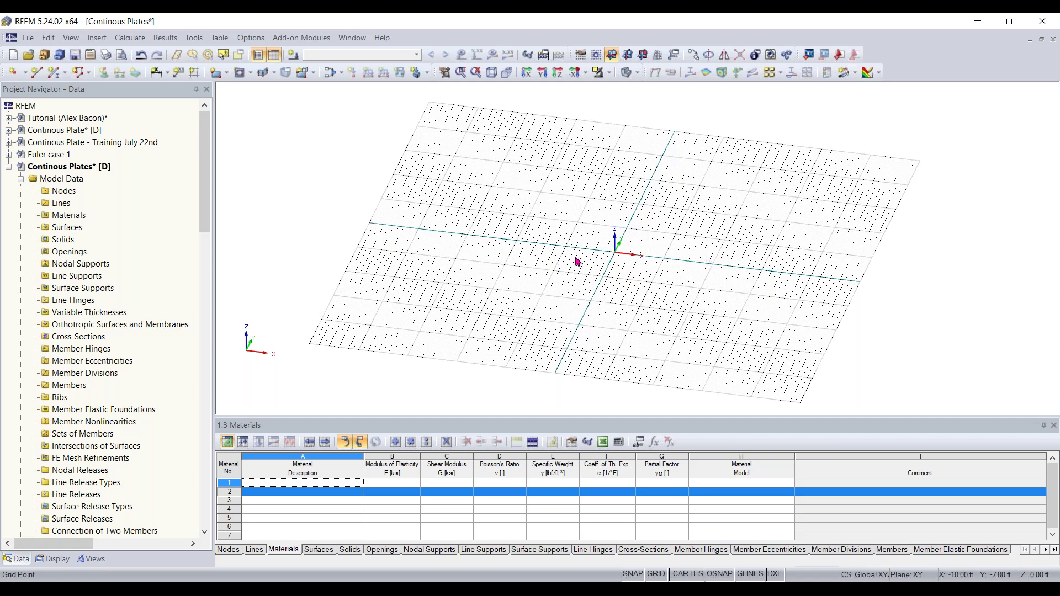
middle_click_drag(630, 259, 596, 293)
middle_click_drag(573, 280, 522, 310)
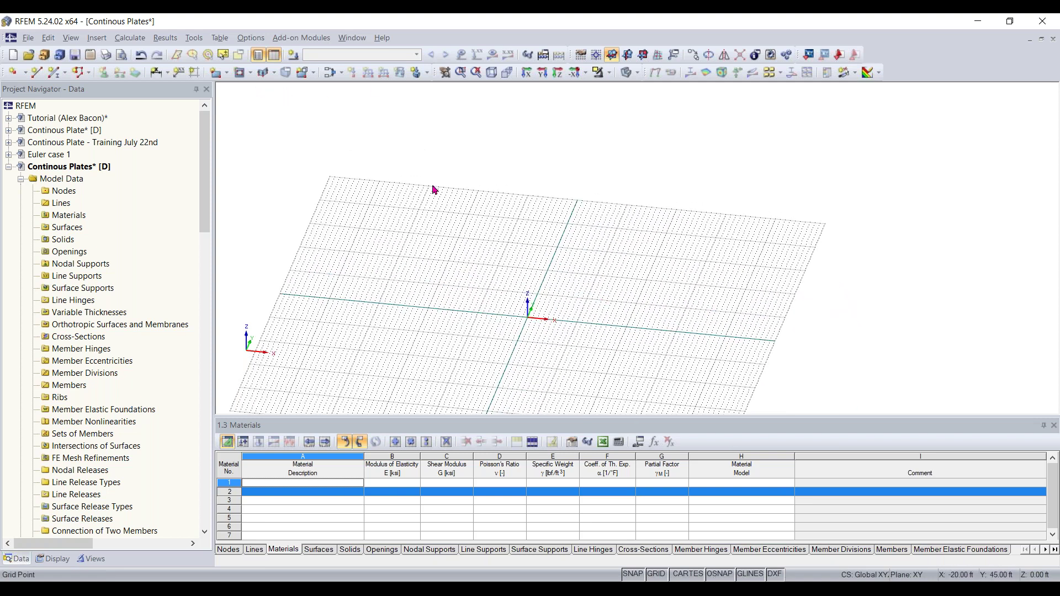
left_click(216, 78)
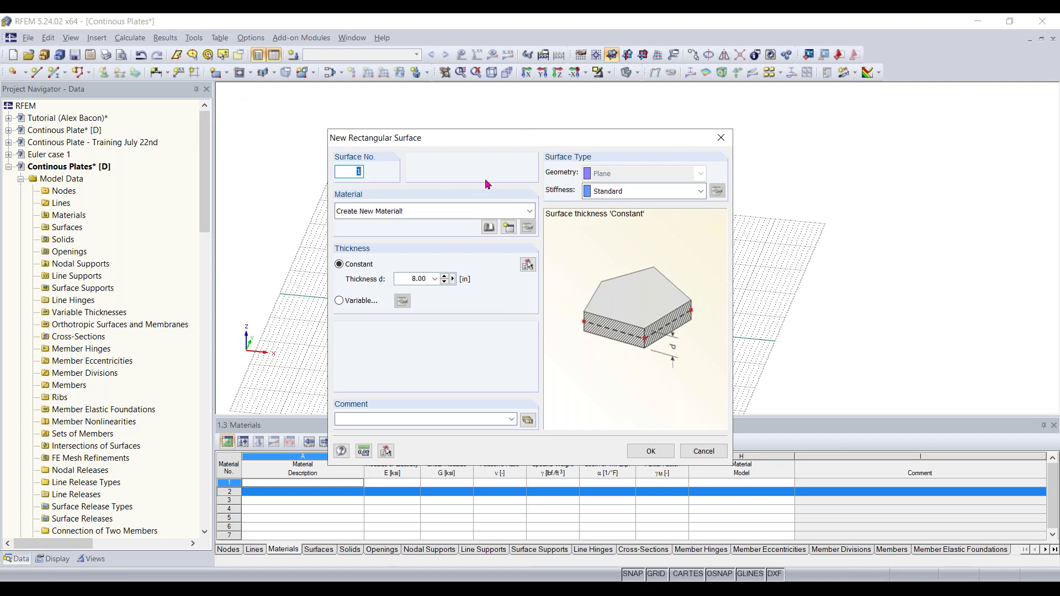
left_click_drag(483, 146, 501, 124)
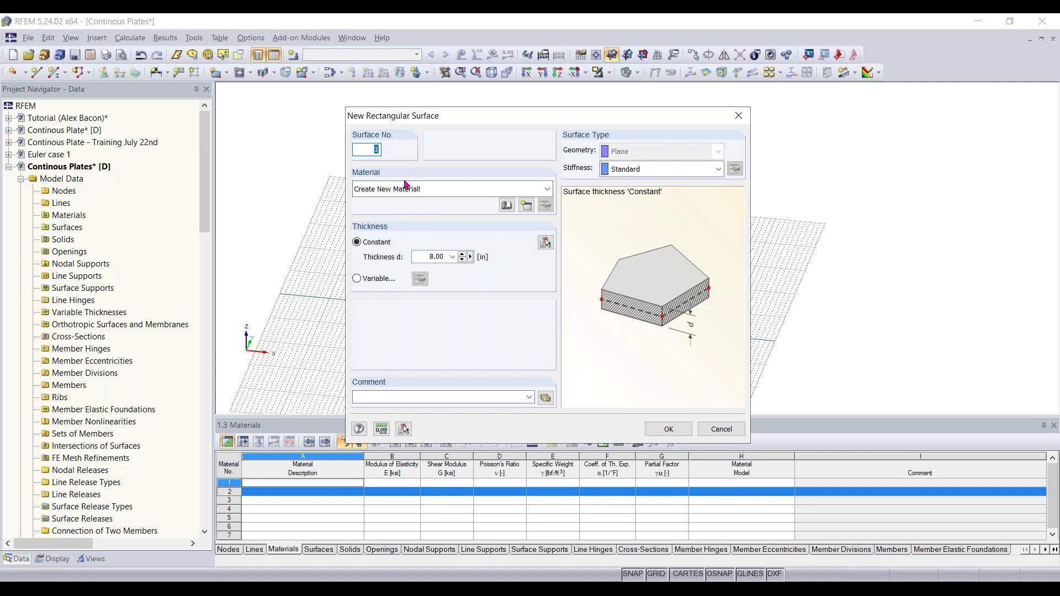
left_click(527, 206)
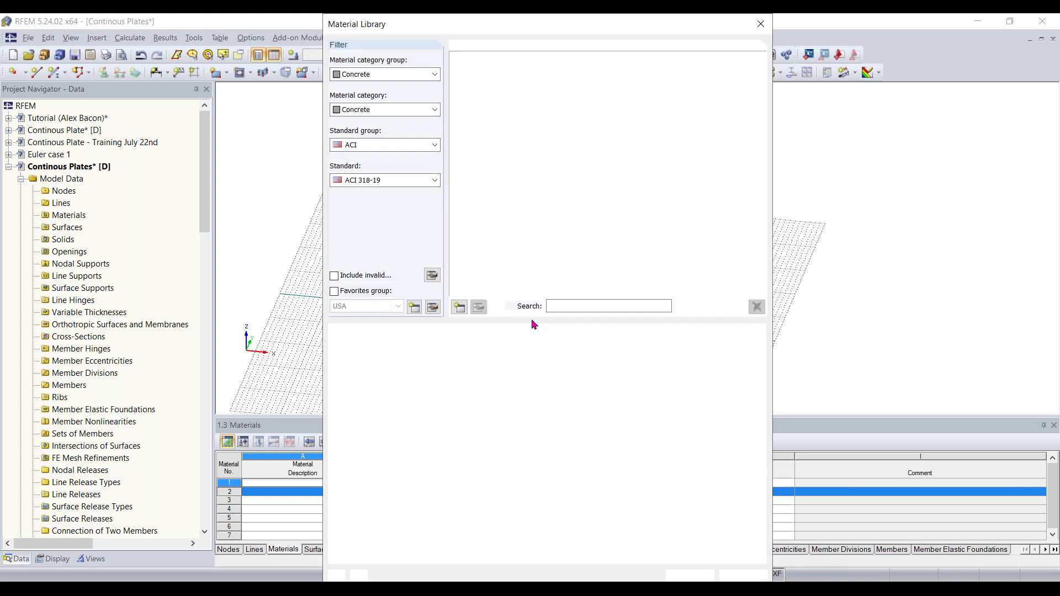
left_click_drag(525, 26, 524, 29)
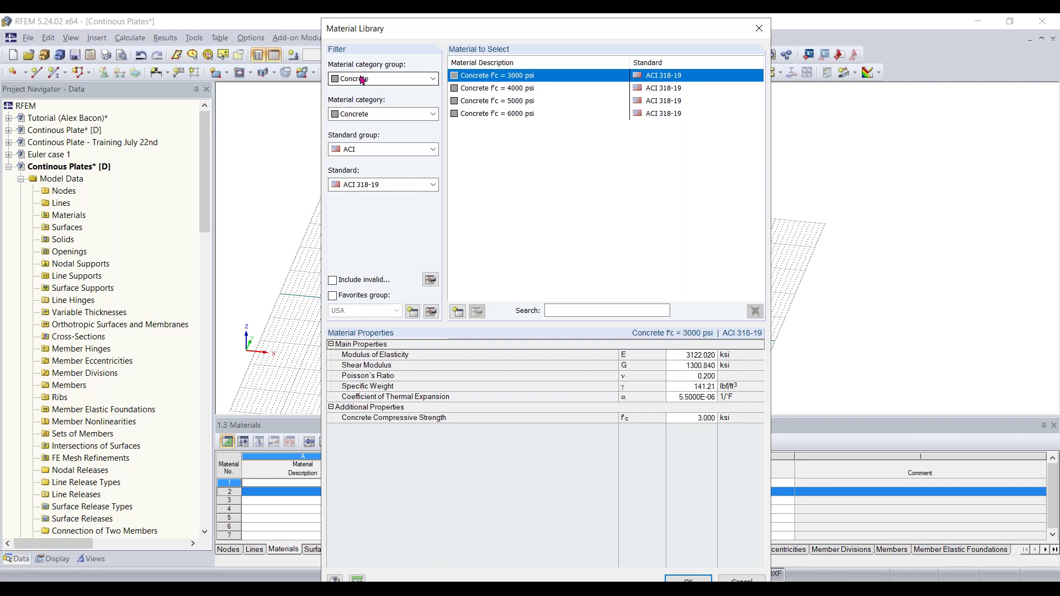
Filter the material library to Concrete under ACI 318-19 and assign Concrete f'c = 4000 psi to the surface.
left_click(392, 80)
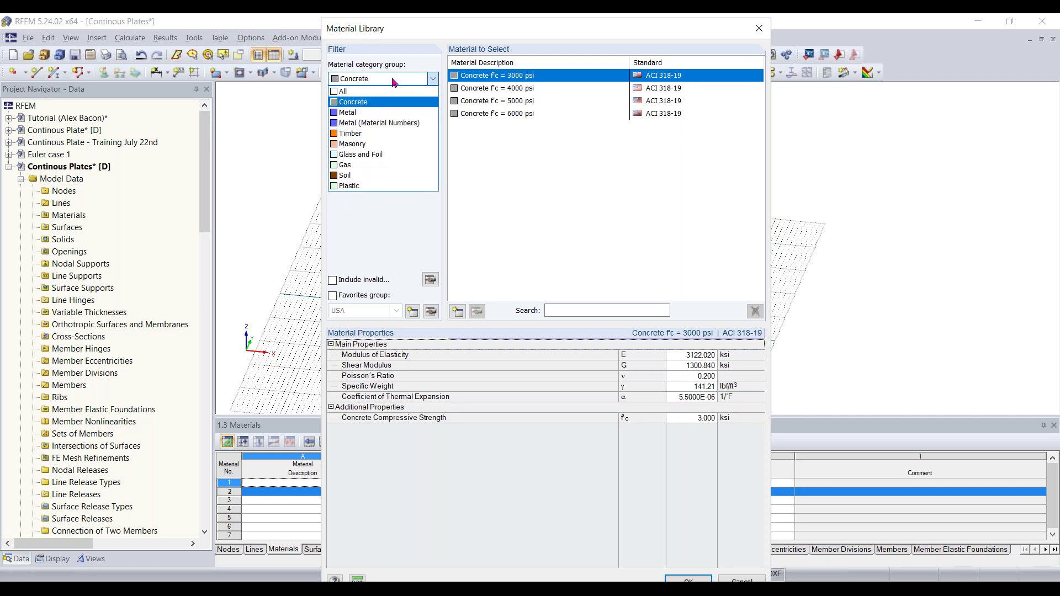
left_click(368, 105)
left_click(382, 80)
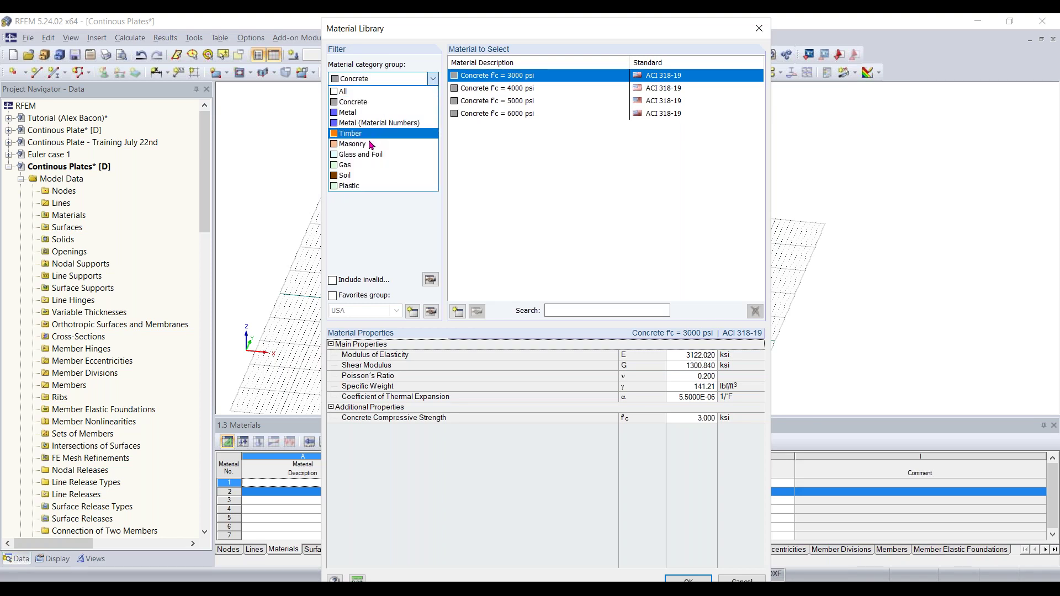
left_click(387, 81)
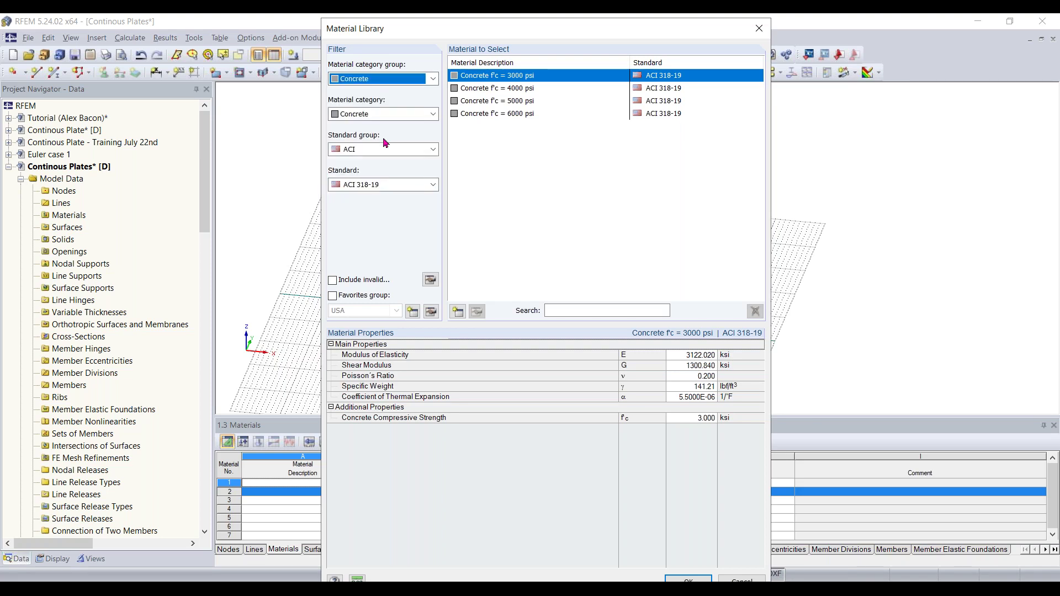
left_click(384, 116)
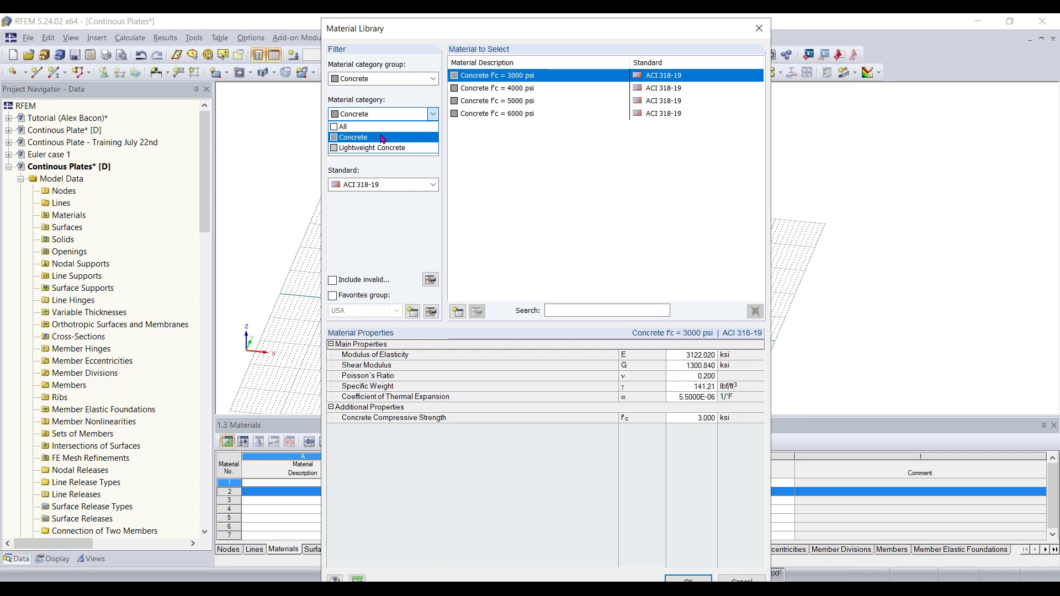
left_click(382, 138)
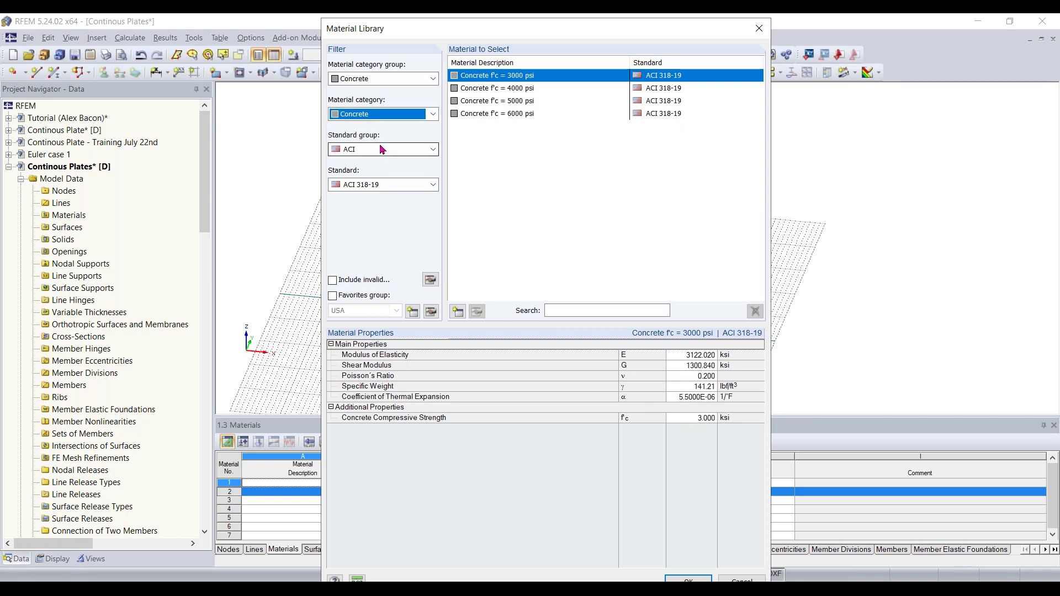
left_click(382, 150)
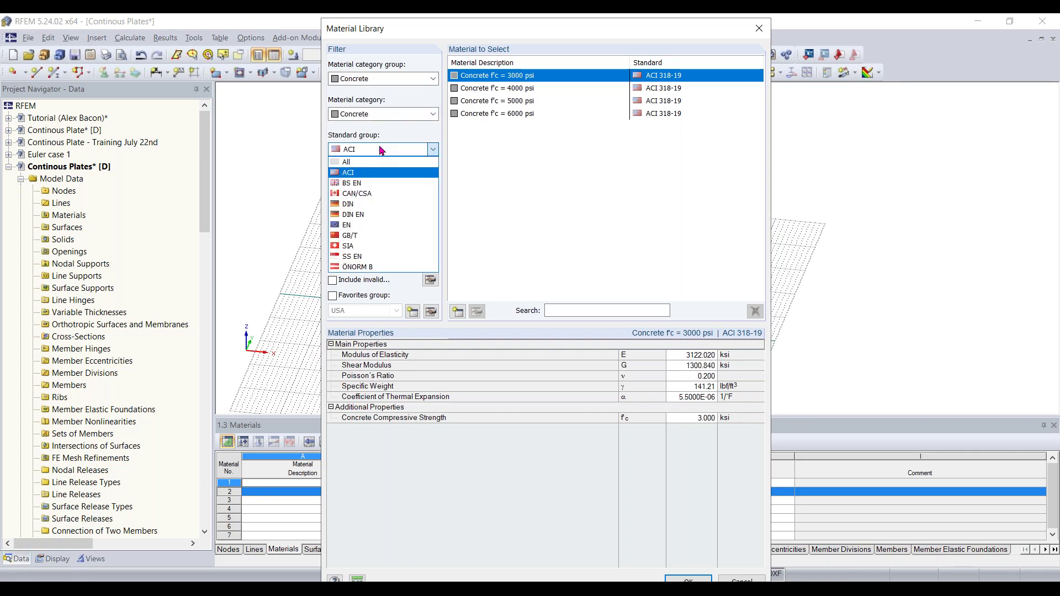
left_click(373, 176)
left_click(377, 184)
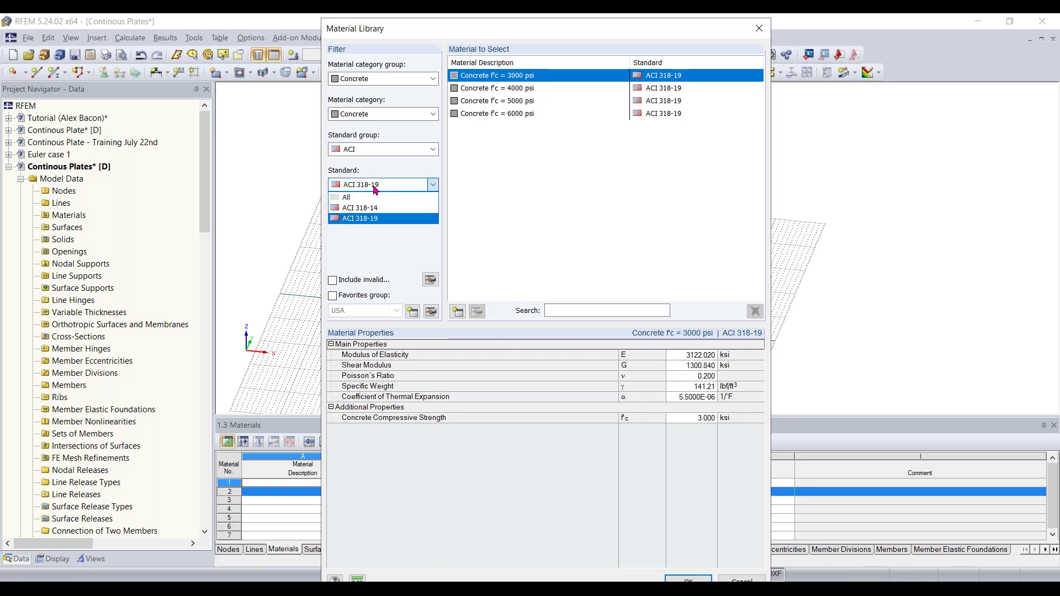
left_click(379, 220)
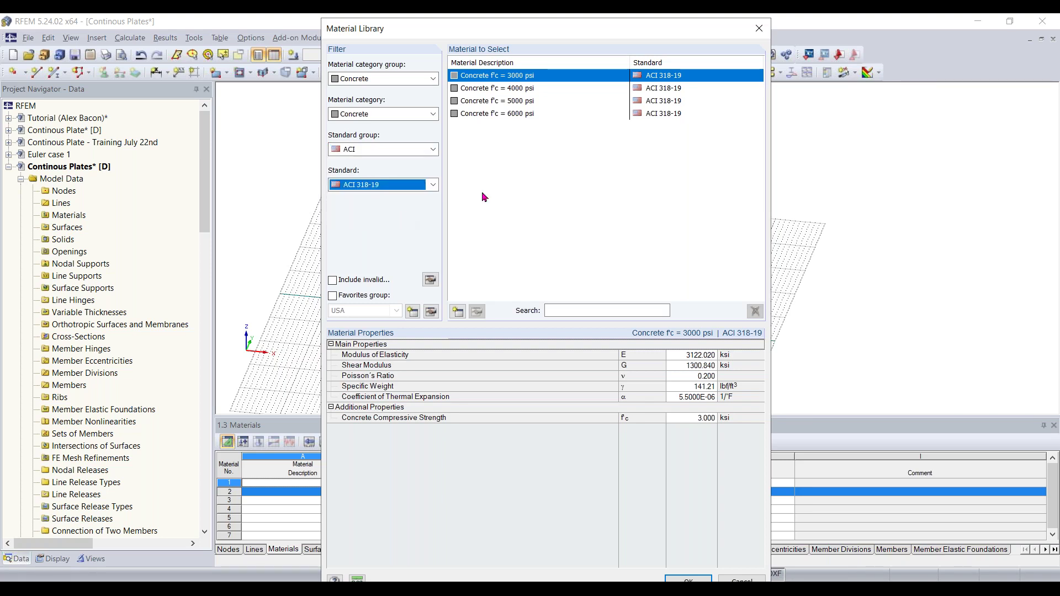
left_click(513, 89)
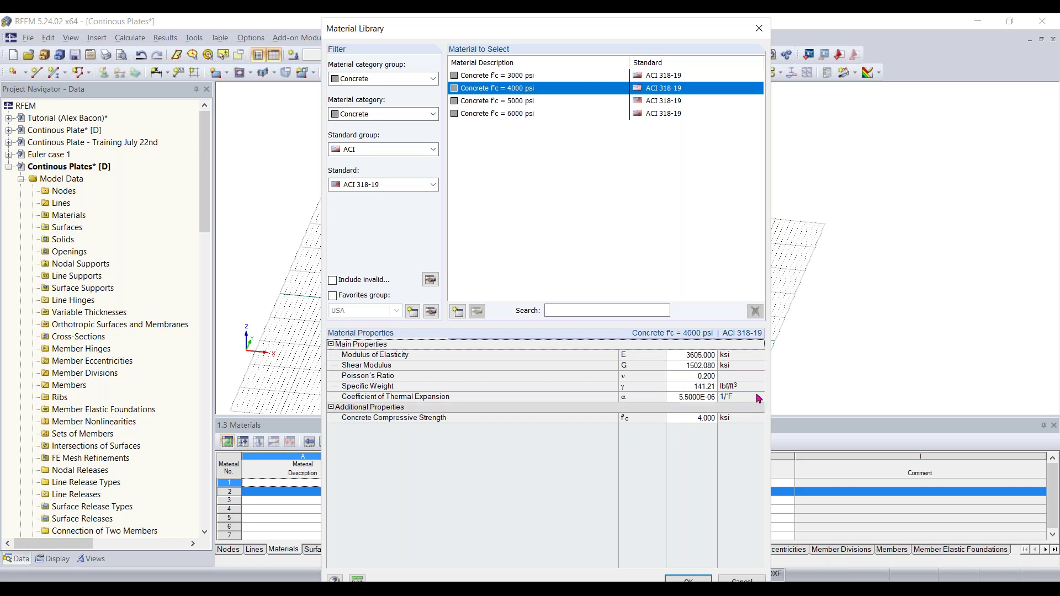
left_click(688, 580)
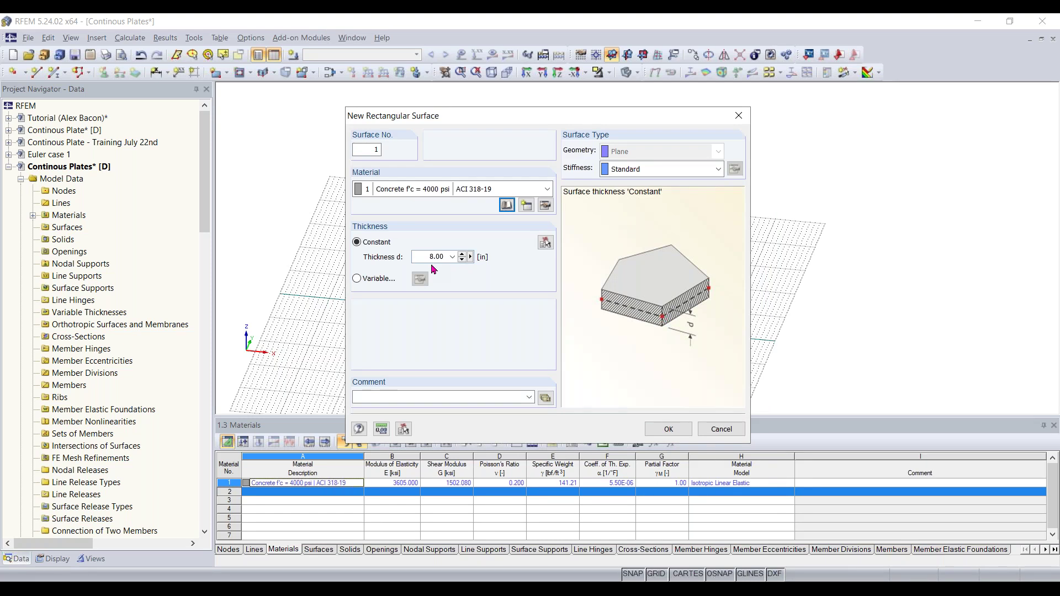
Set the rectangular surface's constant thickness to 12 in and accept its definition.
double_click(418, 257)
type("12")
left_click(653, 422)
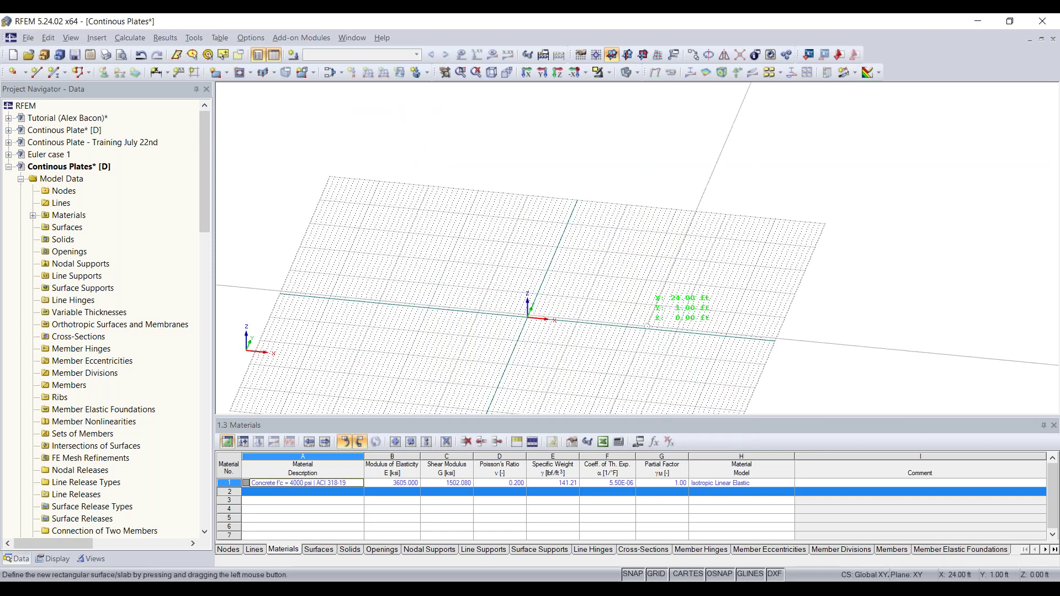
Draw the rectangular surface from the origin to X 32 ft, Y 16 ft on the XY workplane and end the command.
middle_click_drag(549, 328, 606, 275)
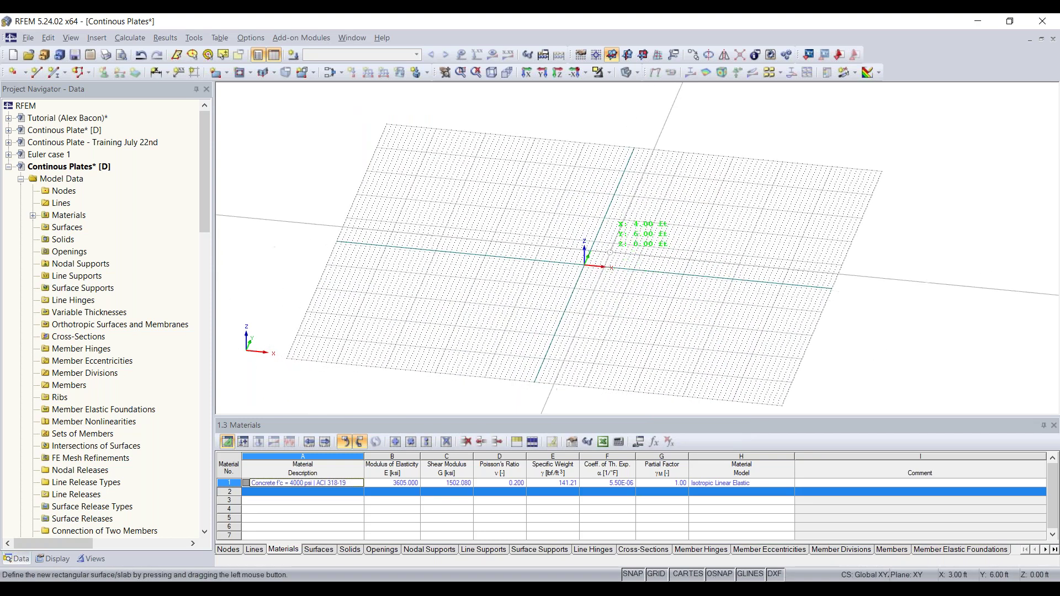
scroll(608, 249, "up", 2)
scroll(606, 250, "up", 1)
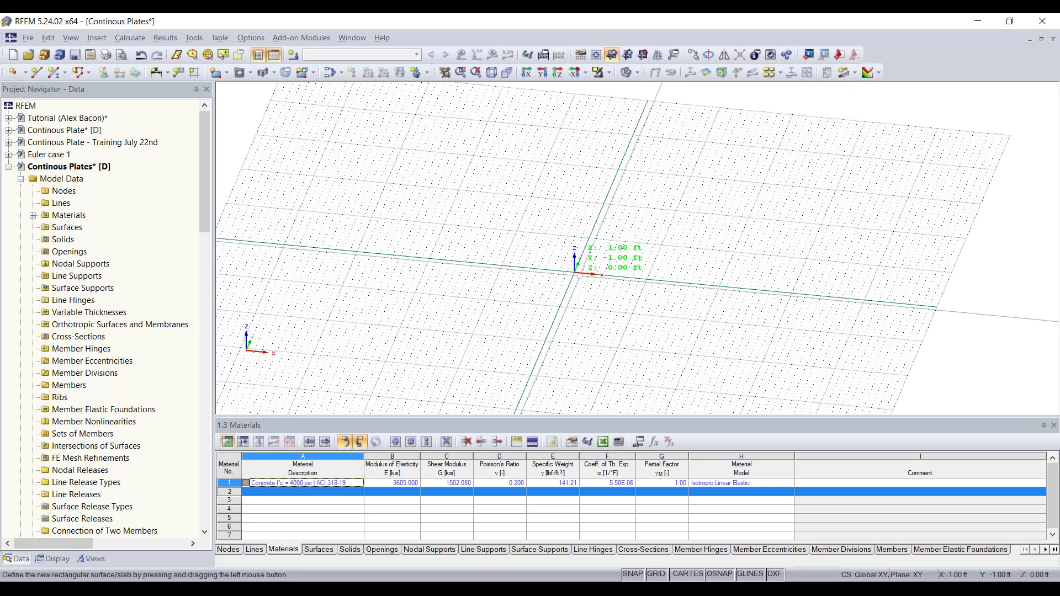
scroll(578, 277, "up", 3)
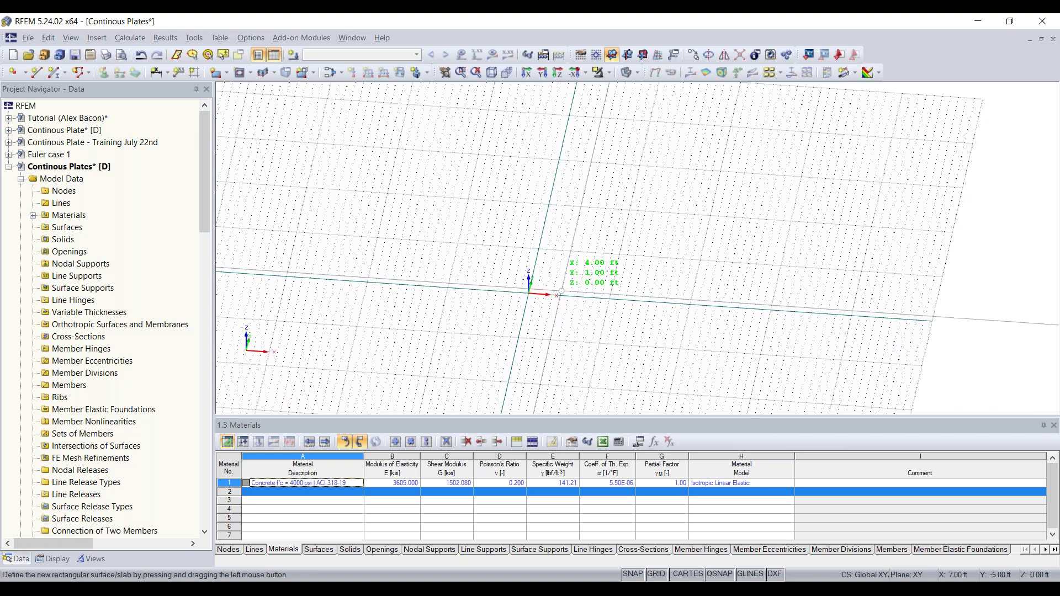
middle_click_drag(584, 267, 570, 292)
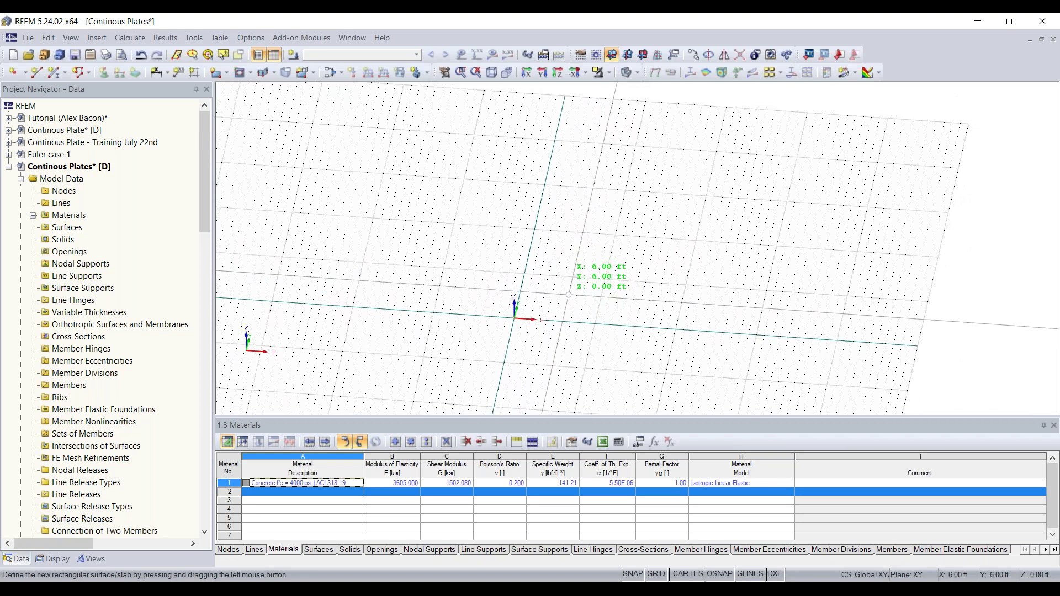
left_click(515, 318)
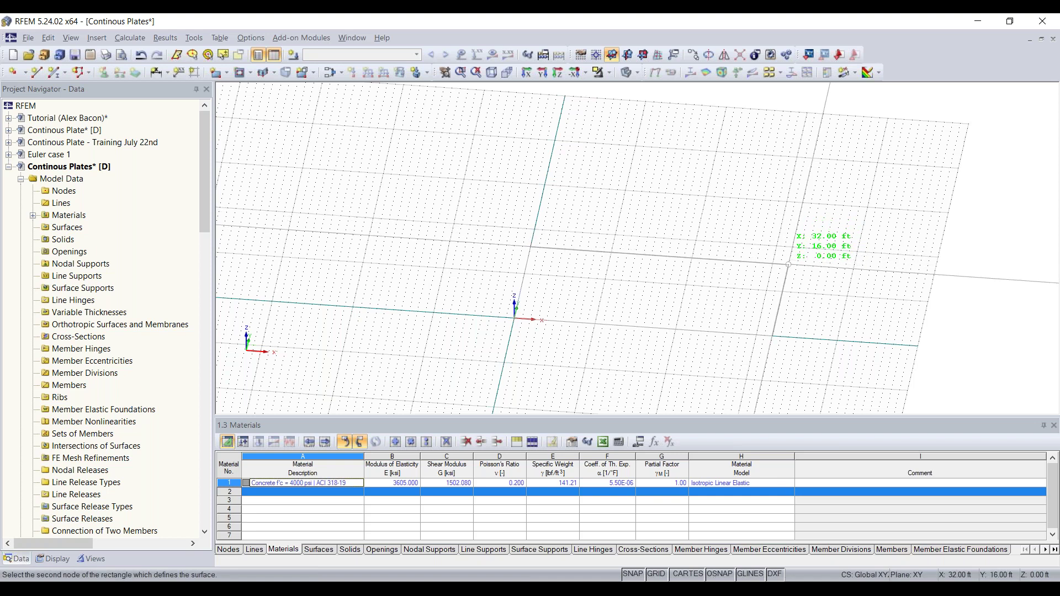
left_click(789, 264)
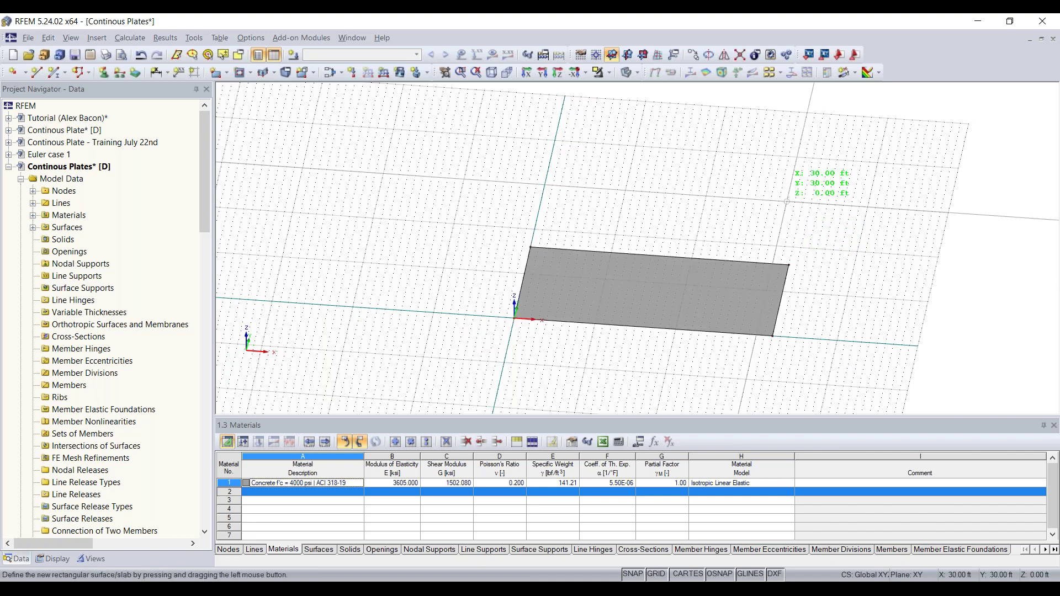
key("Escape")
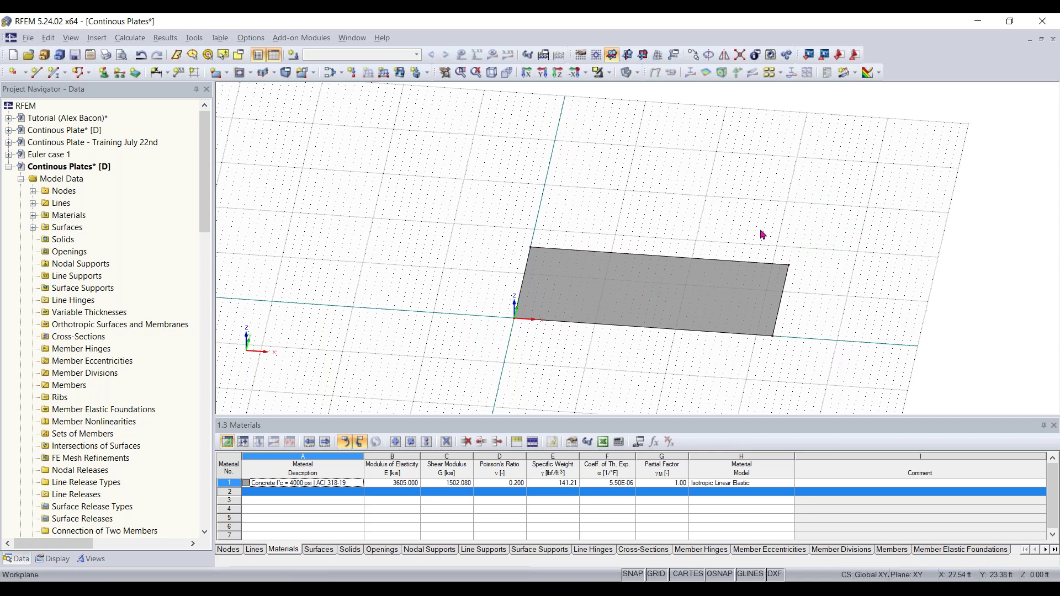
Select the whole plate and make one copy of it displaced 22 ft in Y, picking the displacement vector graphically from the origin.
middle_click_drag(845, 303, 812, 308, "ctrl")
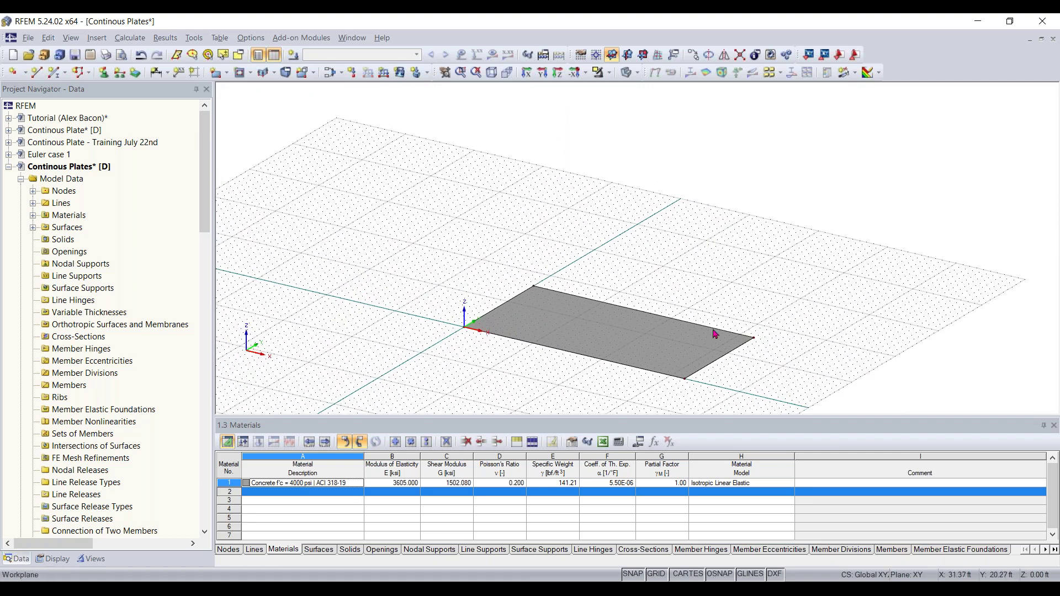
mouse_move(641, 384)
middle_mouse_down("ctrl")
mouse_move(639, 341)
mouse_move(641, 390)
middle_mouse_up("ctrl")
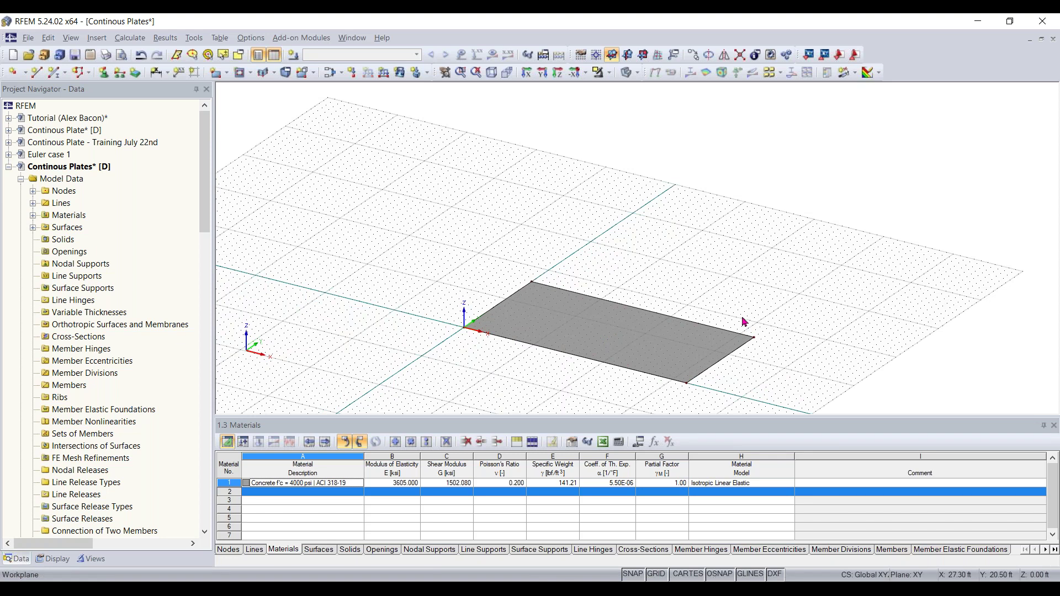
right_click_drag(665, 248, 681, 269)
middle_click_drag(680, 269, 700, 224)
left_click(635, 239)
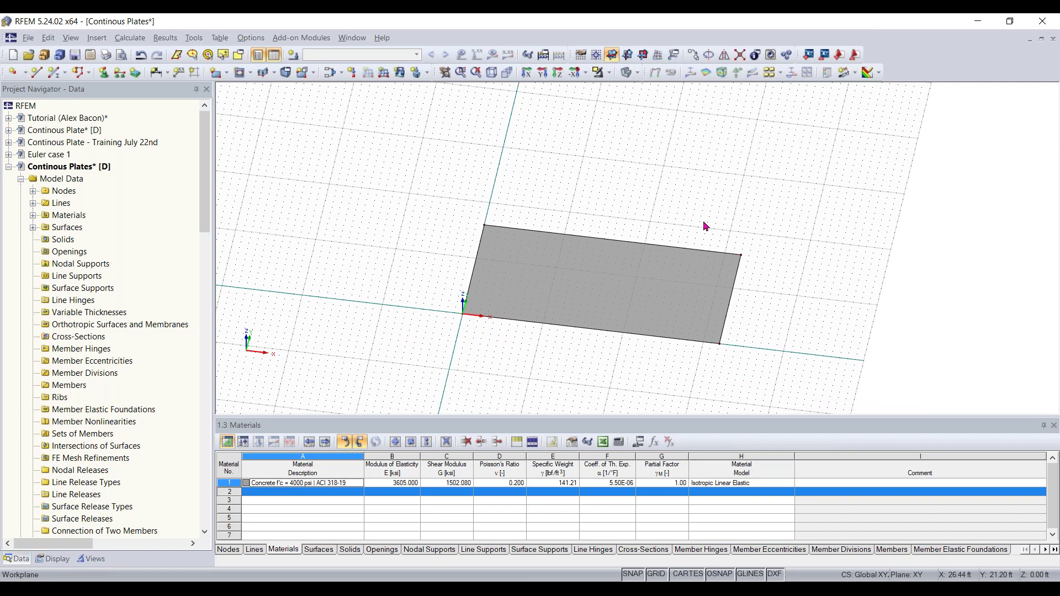
left_click_drag(812, 213, 389, 377)
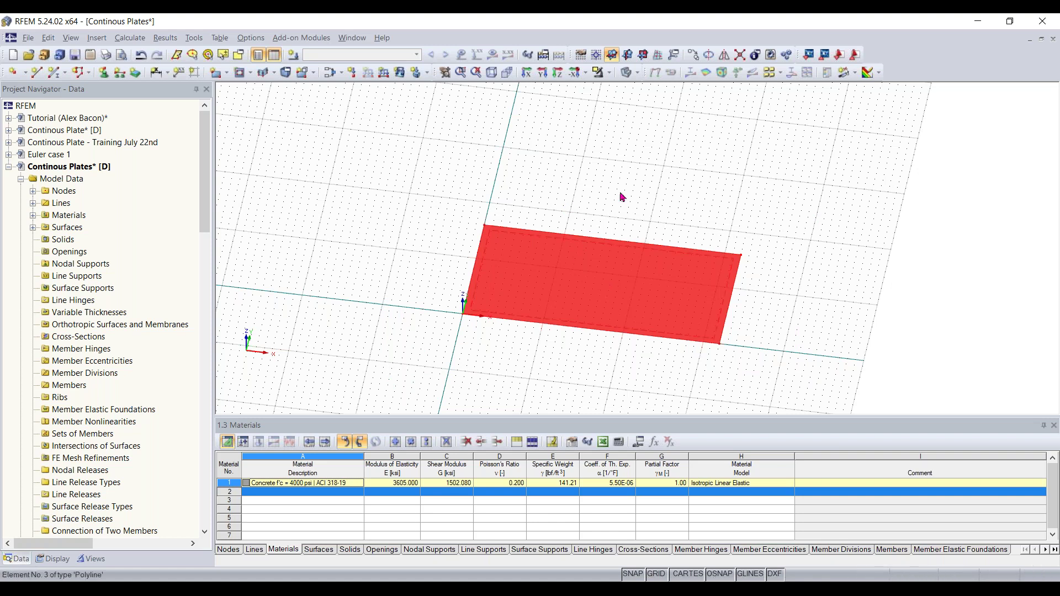
left_click(693, 56)
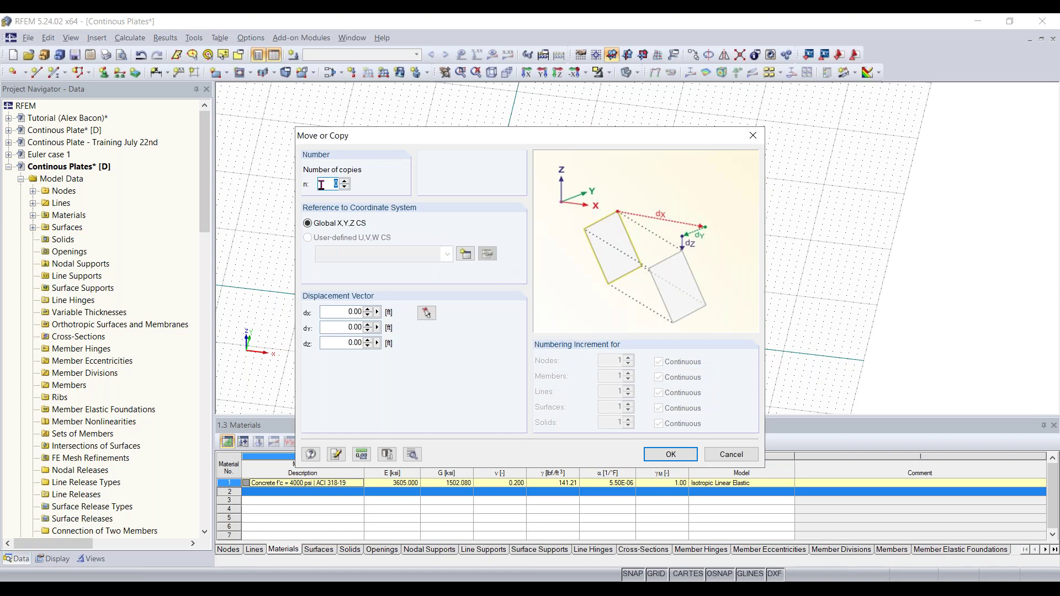
type("1")
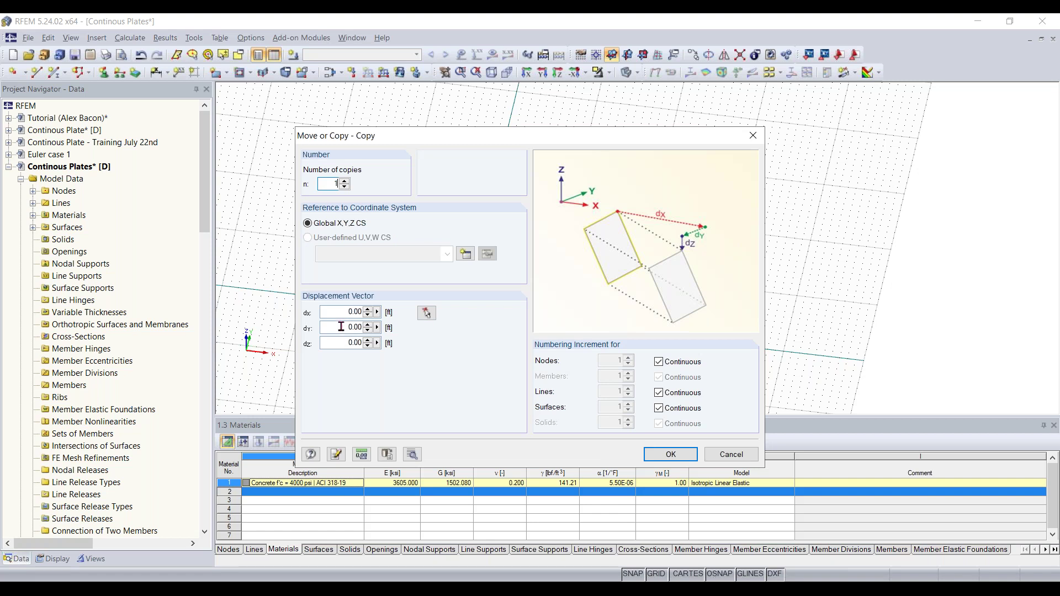
left_click(427, 313)
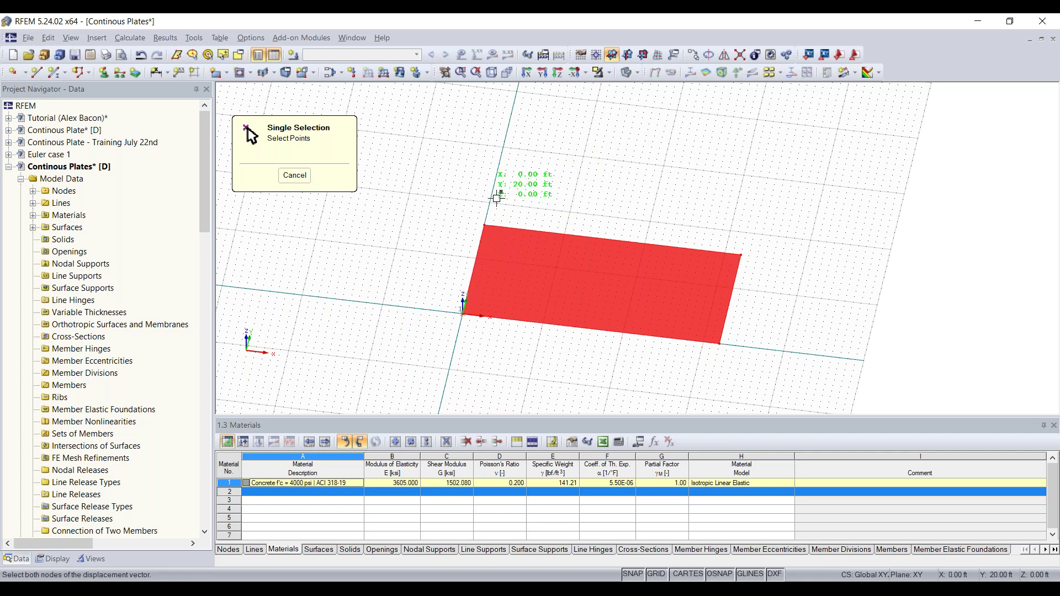
middle_click_drag(565, 159, 513, 251)
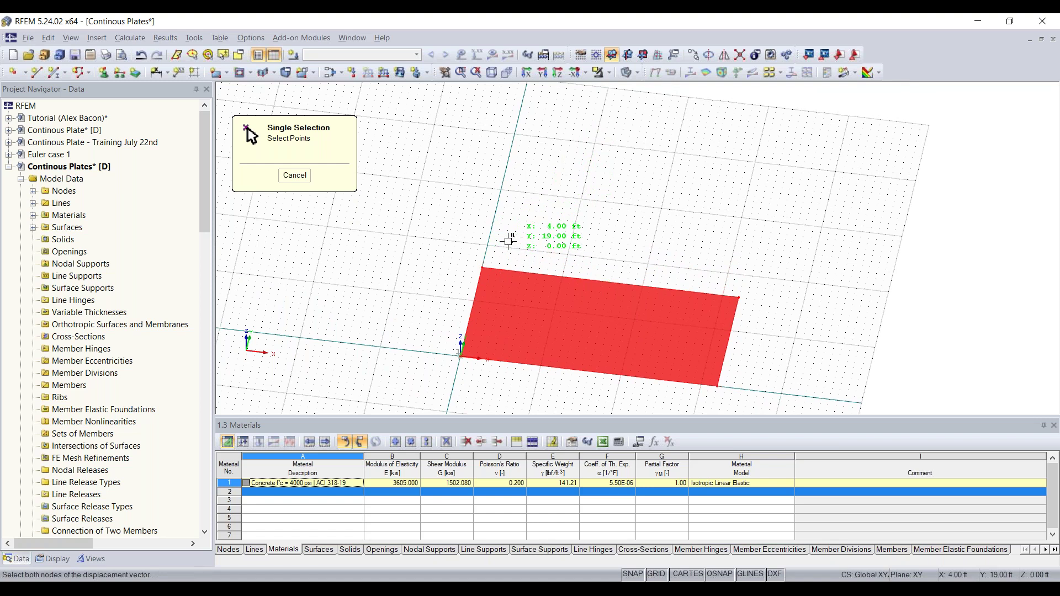
left_click(489, 231)
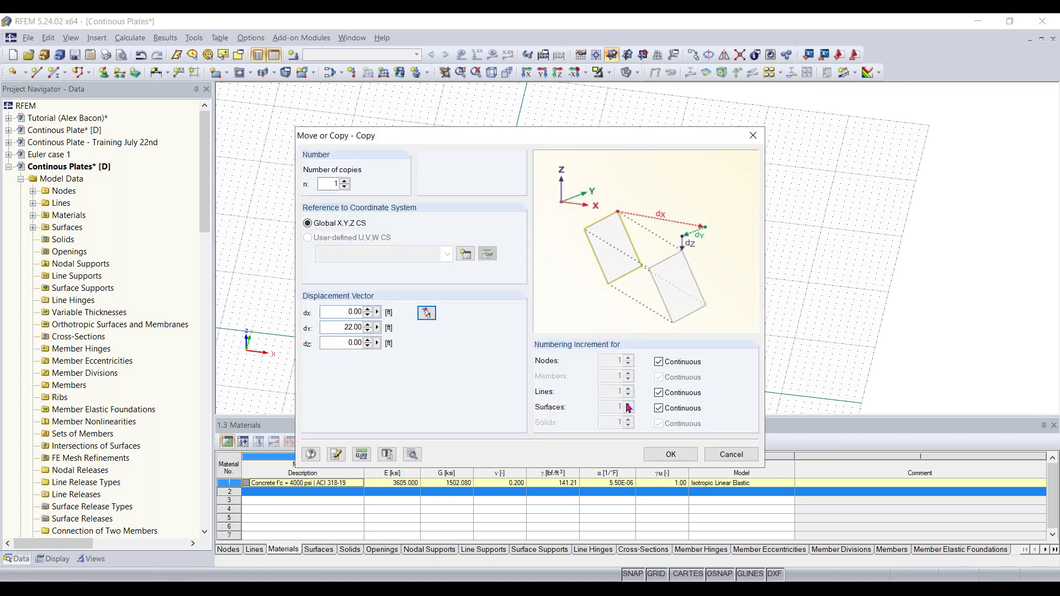
left_click(670, 454)
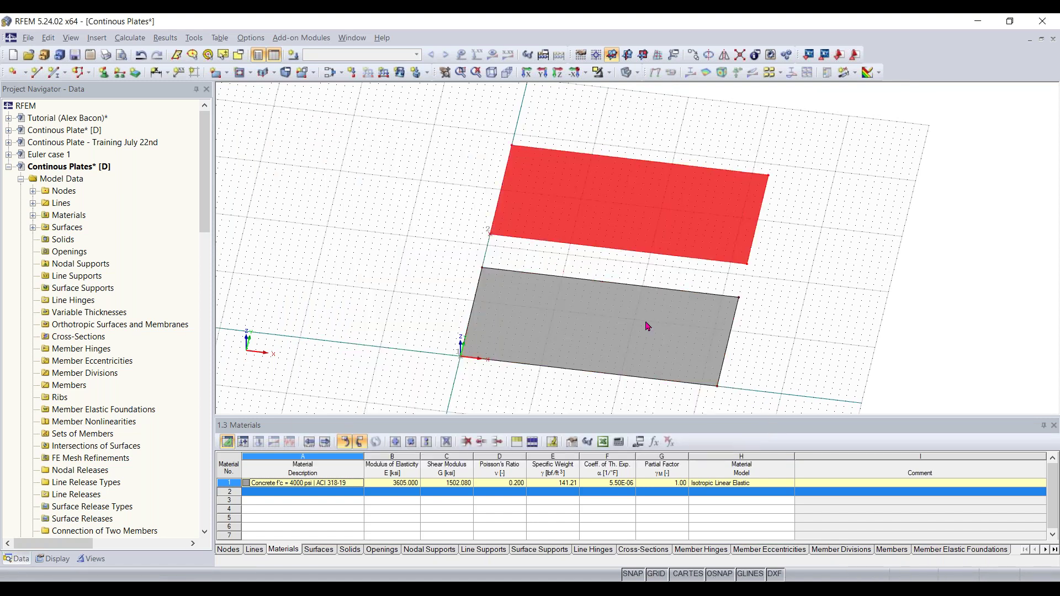
left_click(560, 253)
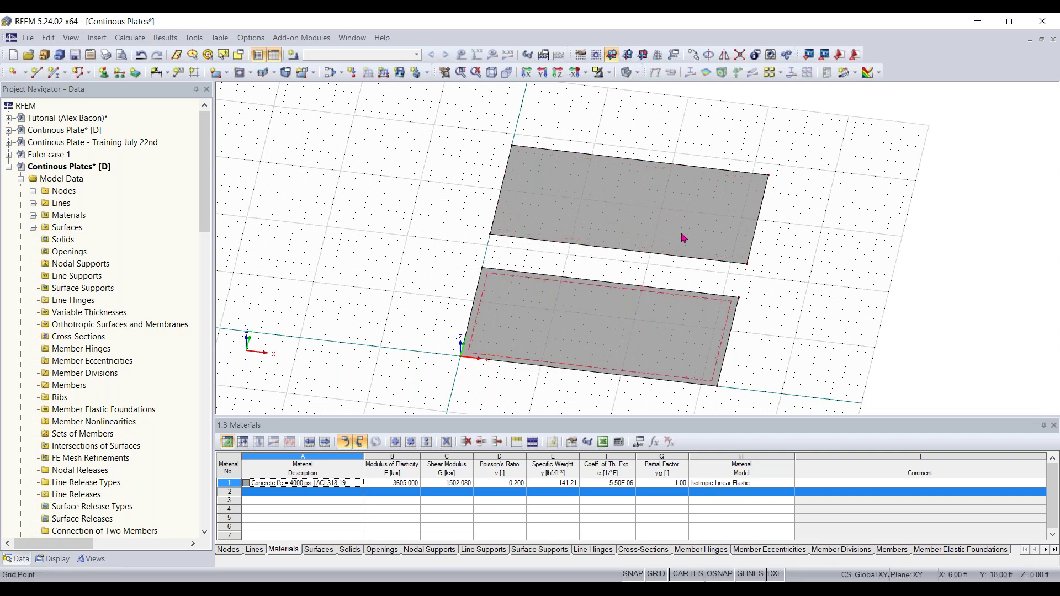
Select the second plate and copy it graphically from its corner at Y 22 ft to X 0, Y 43 ft.
middle_click_drag(795, 283, 733, 264)
right_click(734, 264)
middle_click(721, 184)
middle_click_drag(722, 184, 693, 207)
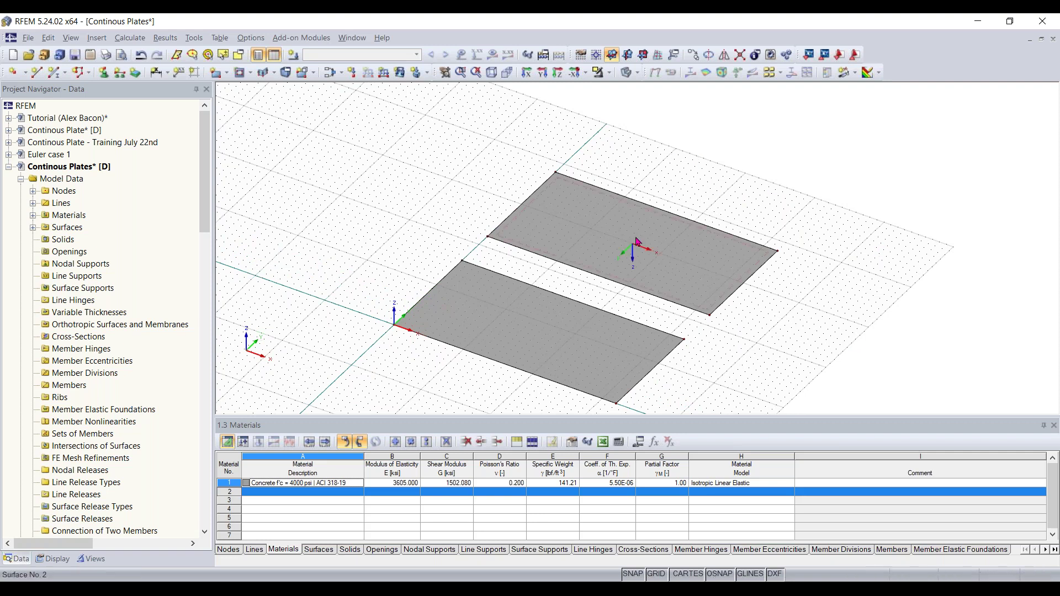
scroll(529, 268, "up", 1)
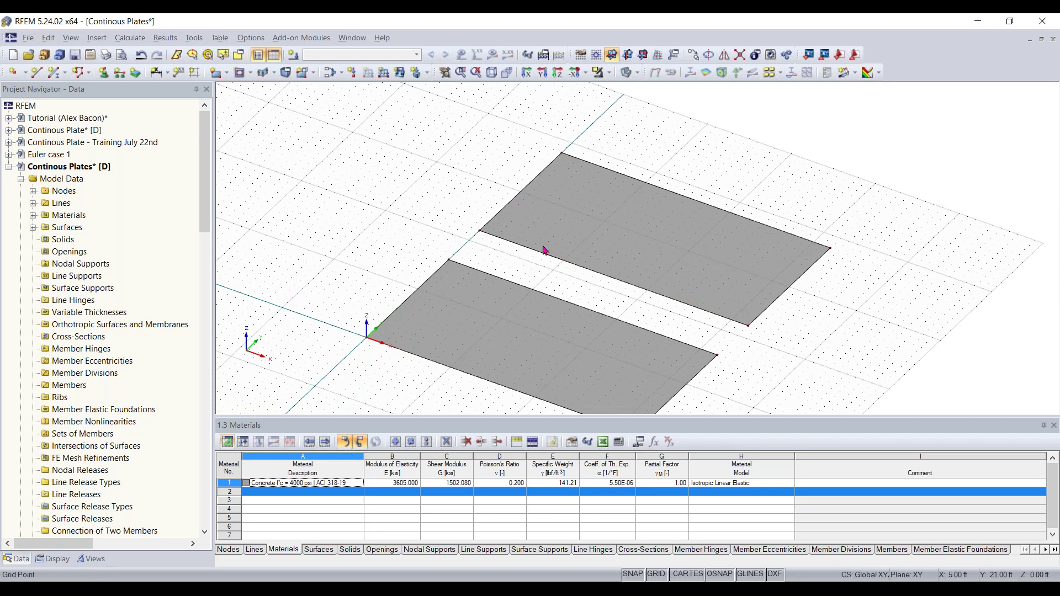
middle_click_drag(552, 287, 717, 322, "ctrl")
right_click(619, 320)
left_click(877, 103)
left_click_drag(799, 132, 434, 315)
middle_click_drag(878, 214, 729, 149, "ctrl")
right_click(728, 149)
middle_click_drag(682, 181, 638, 202)
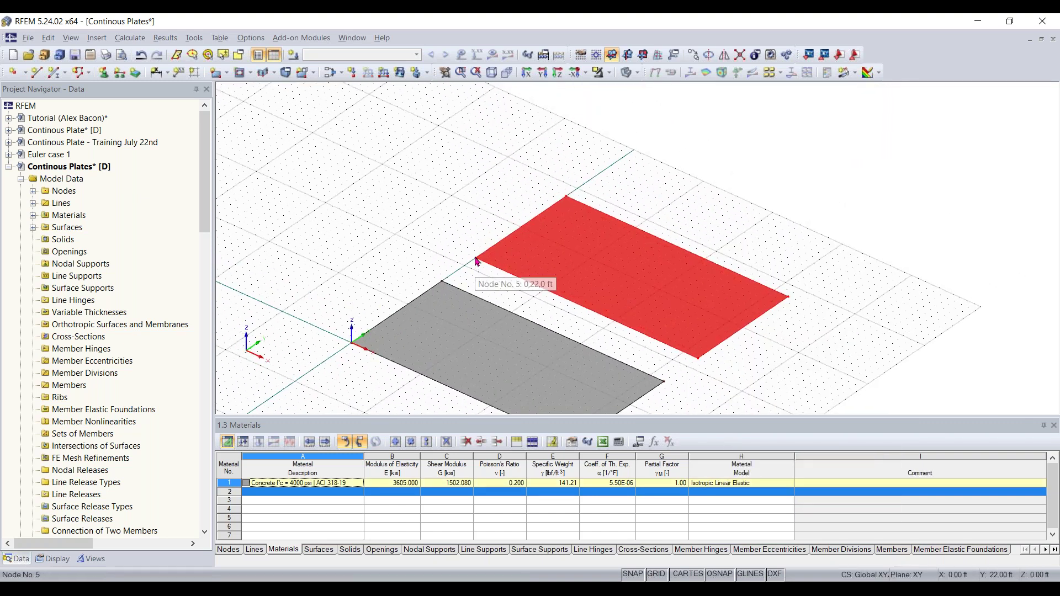
left_click_drag(477, 261, 596, 181, "ctrl")
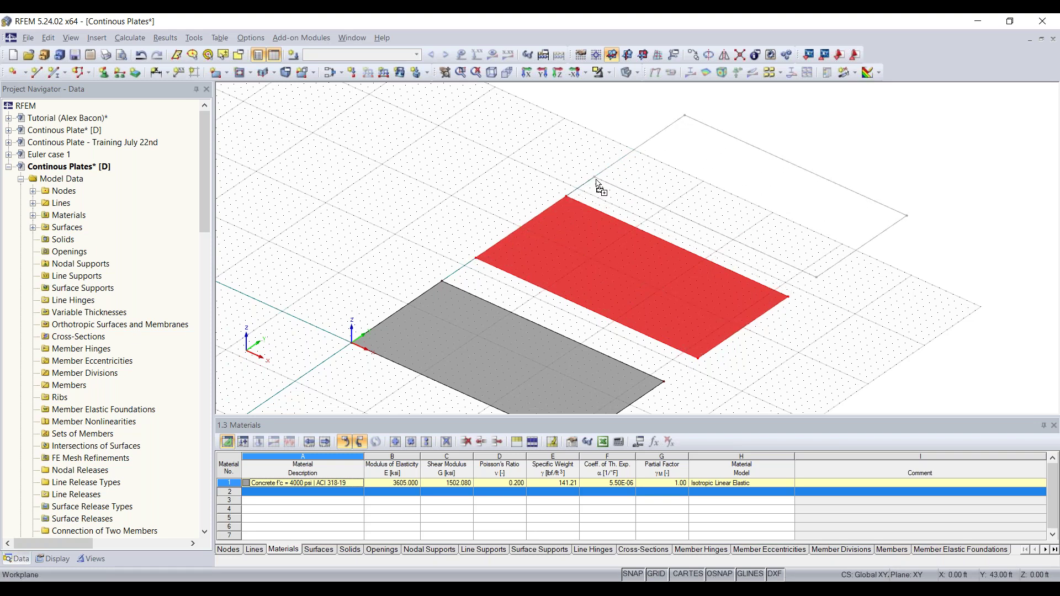
left_click_drag(596, 180, 599, 181, "ctrl")
left_click(817, 359)
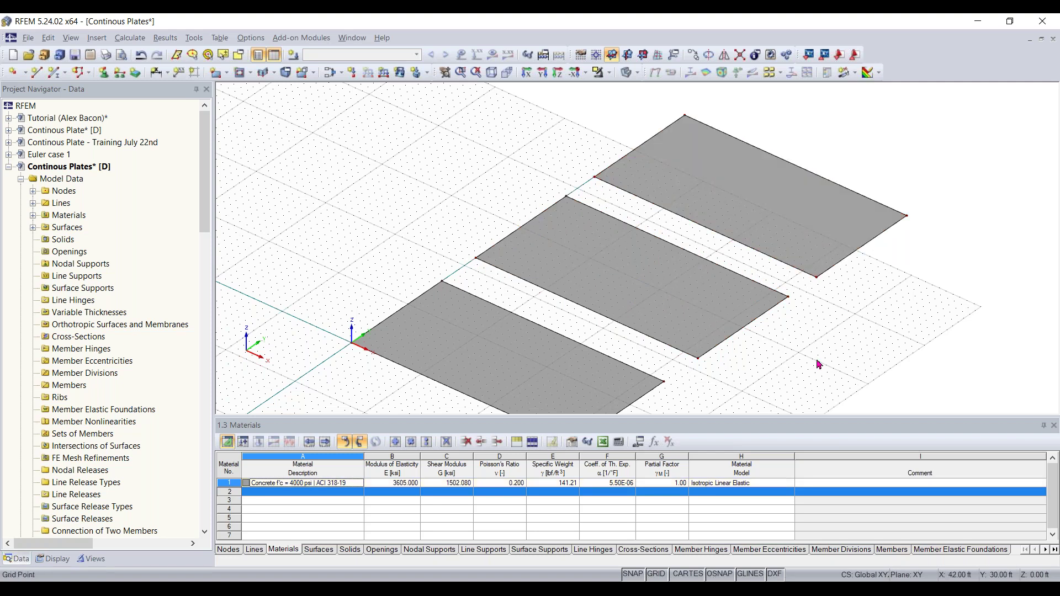
scroll(817, 359, "down", 1)
middle_click_drag(810, 329, 655, 220, "ctrl")
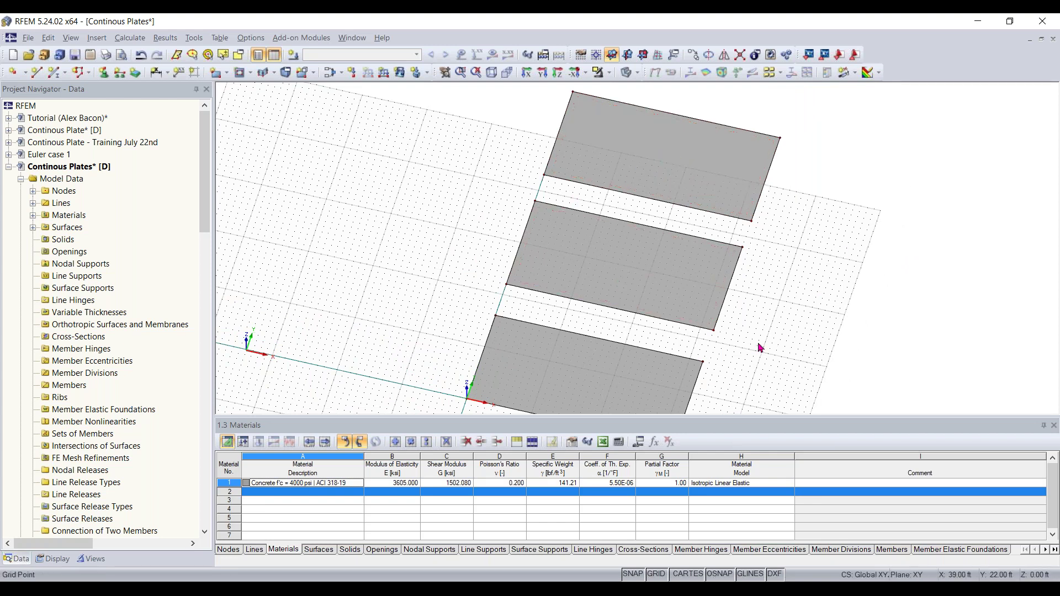
Hide the data tables to enlarge the model work area.
scroll(761, 348, "down", 1)
middle_click_drag(764, 360, 673, 288, "ctrl")
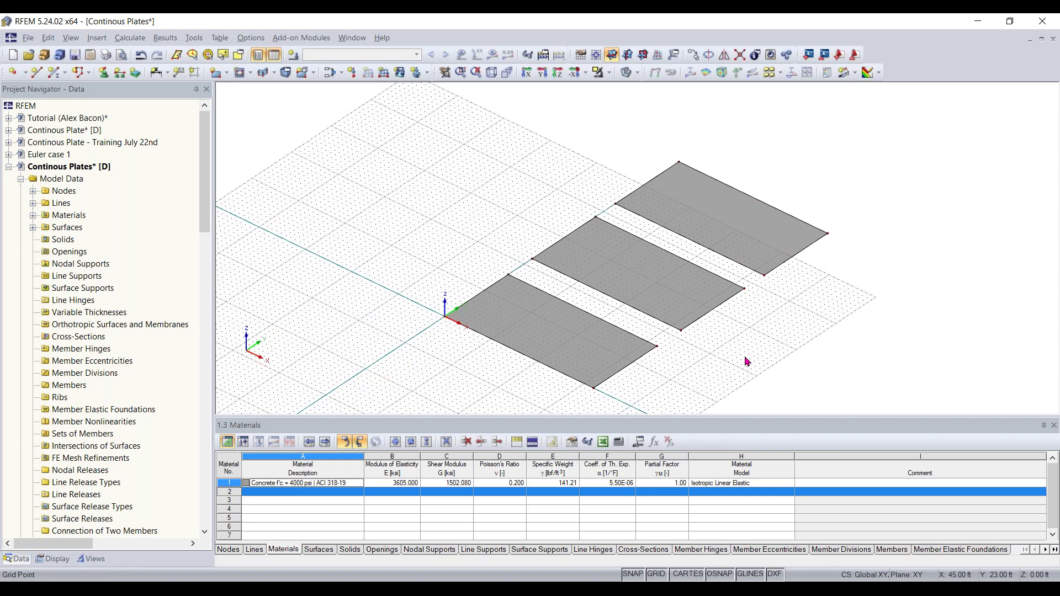
middle_click_drag(740, 373, 838, 378, "ctrl")
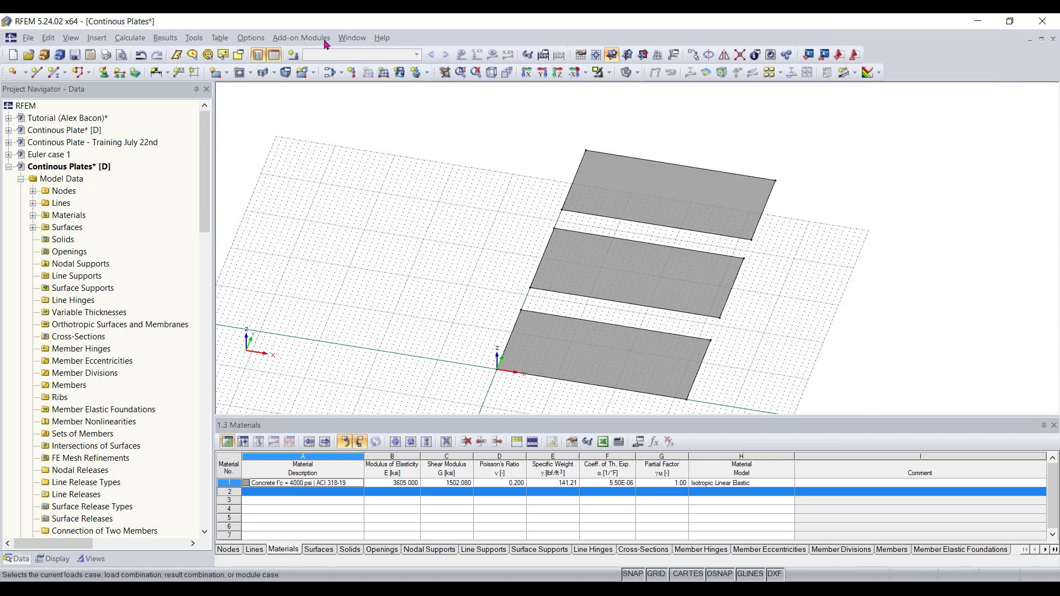
left_click(276, 55)
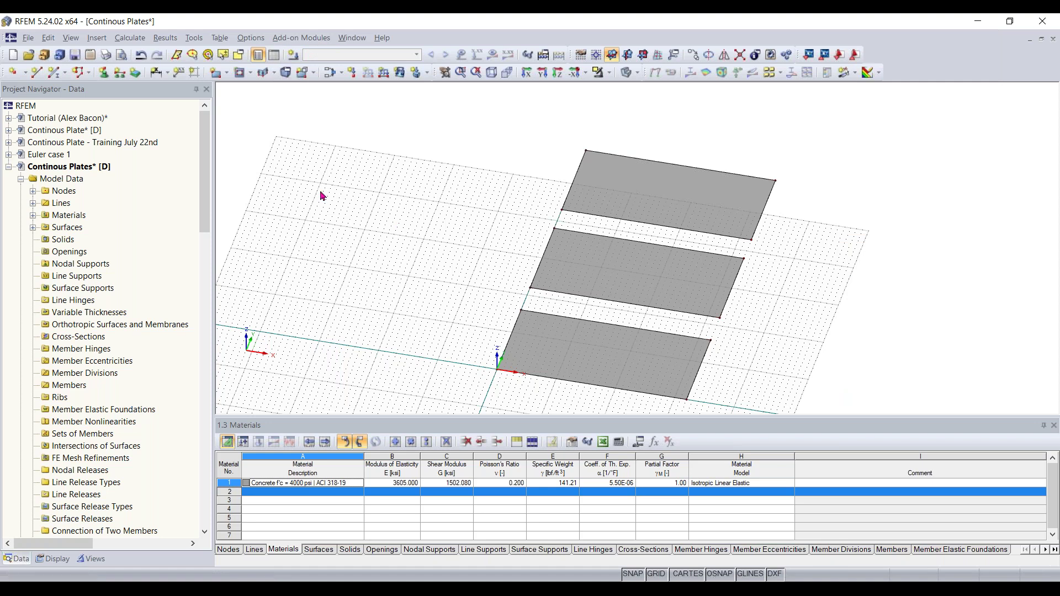
Select all three plates and move them 22 ft in negative Y, from the second plate's corner to the origin, and clear the selection.
middle_click_drag(462, 368, 540, 396)
middle_click_drag(810, 396, 780, 437)
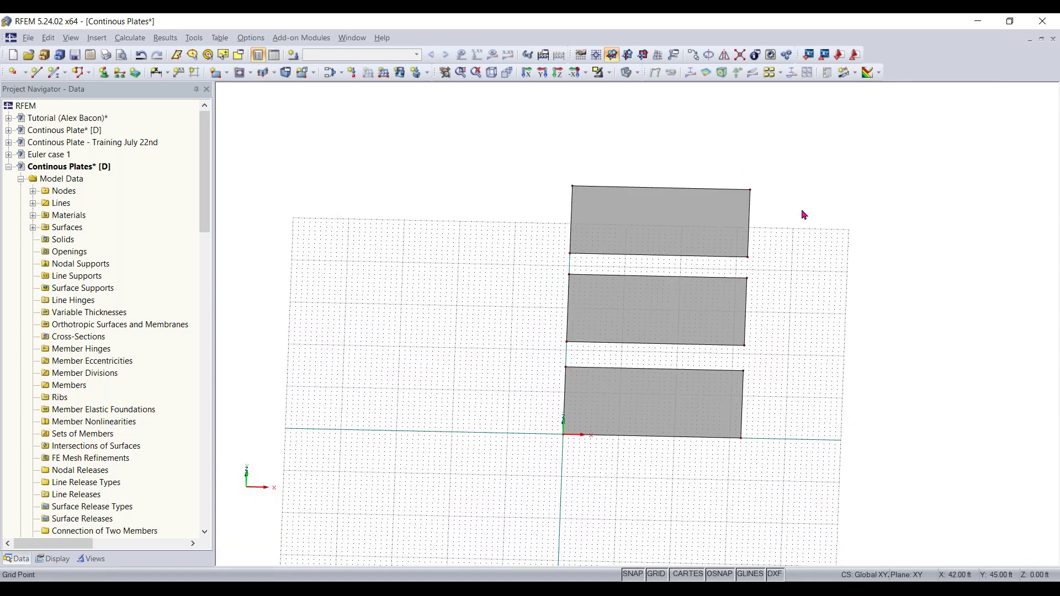
left_click_drag(816, 152, 515, 500)
scroll(560, 474, "down", 1)
middle_click_drag(558, 471, 548, 445)
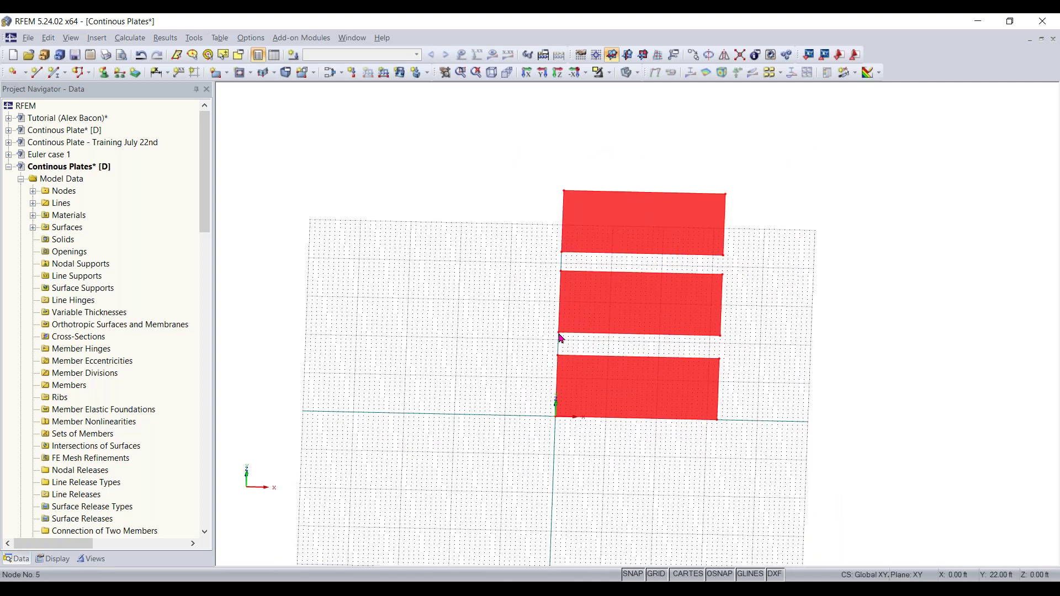
left_click_drag(559, 338, 559, 425)
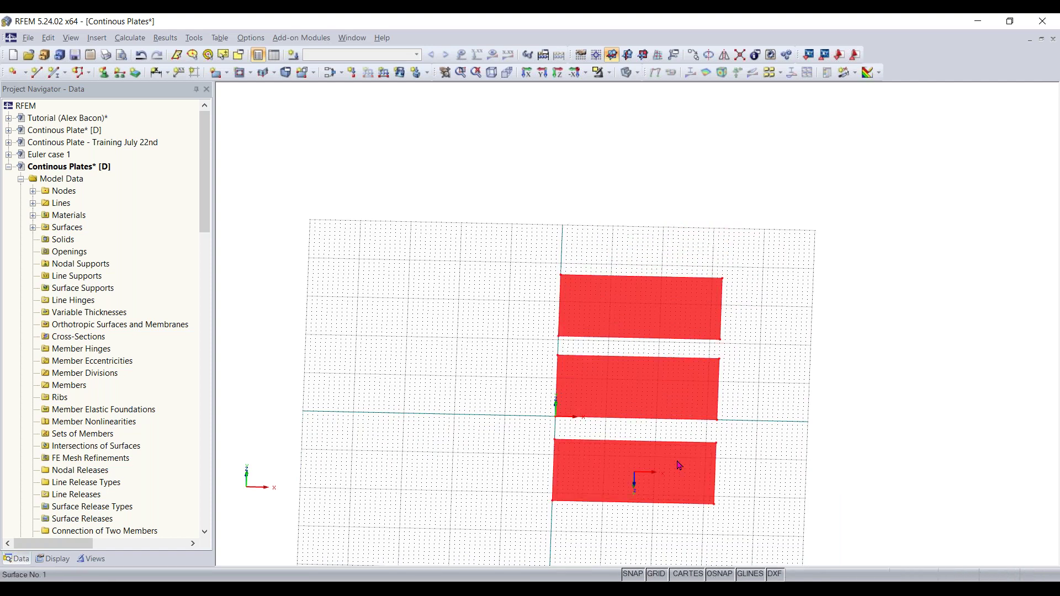
left_click(813, 459)
middle_click_drag(814, 460, 733, 408, "ctrl")
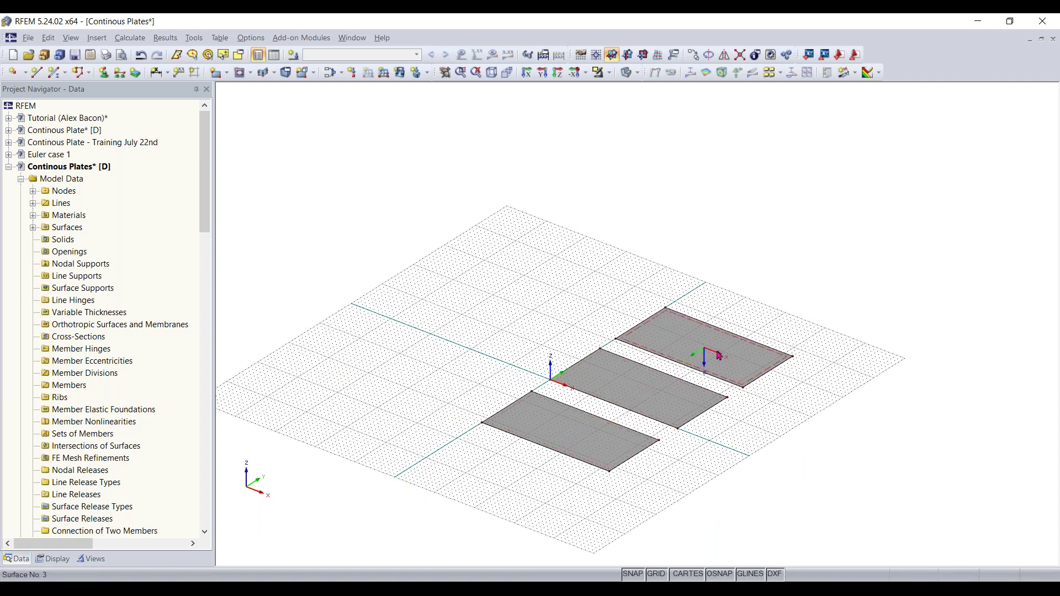
scroll(771, 426, "up", 3)
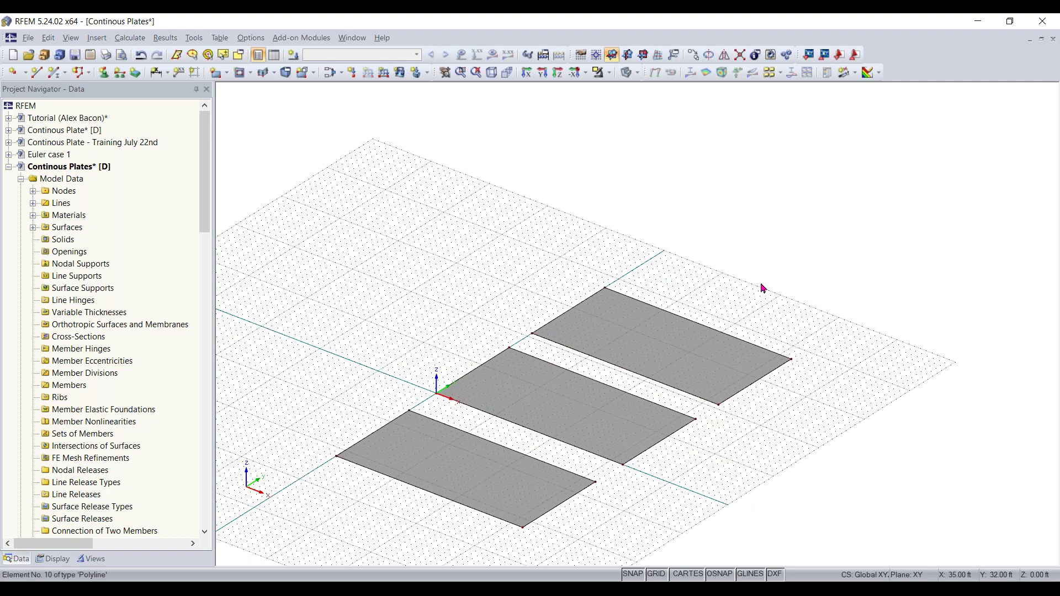
left_click(156, 72)
key("Escape")
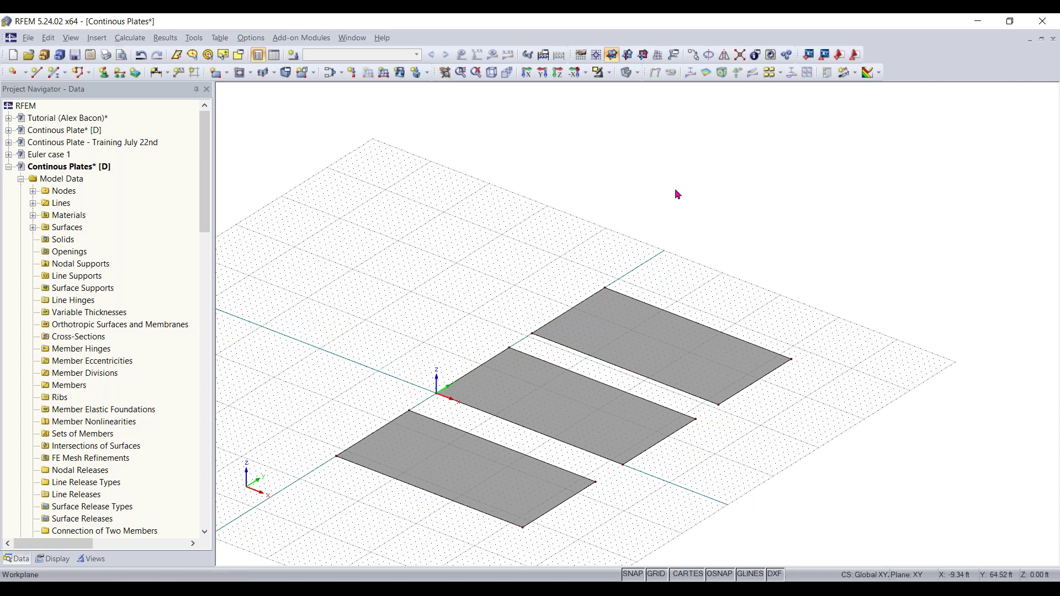
left_click(95, 37)
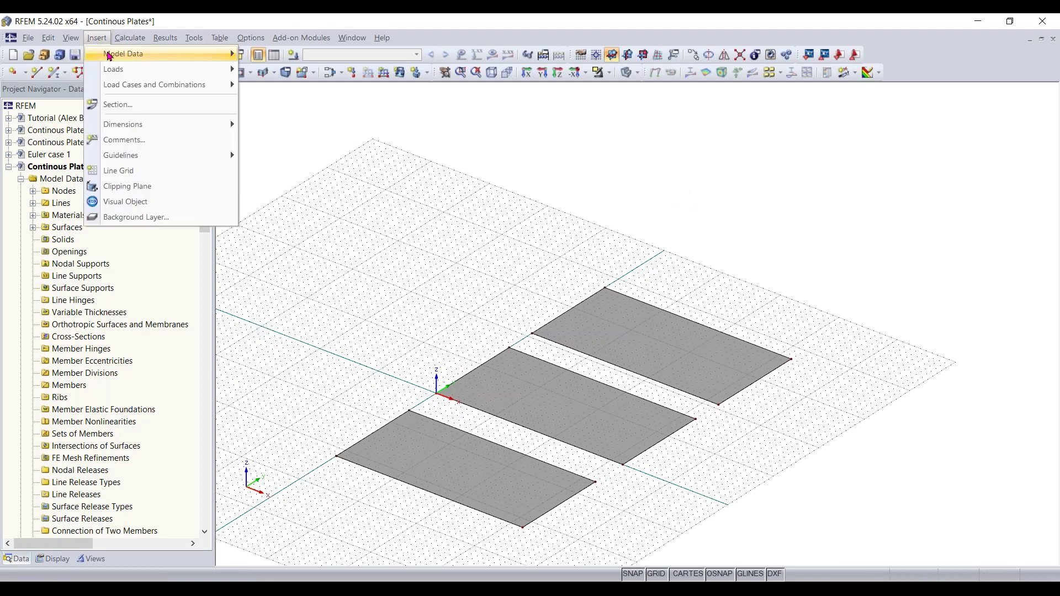
mouse_move(123, 54)
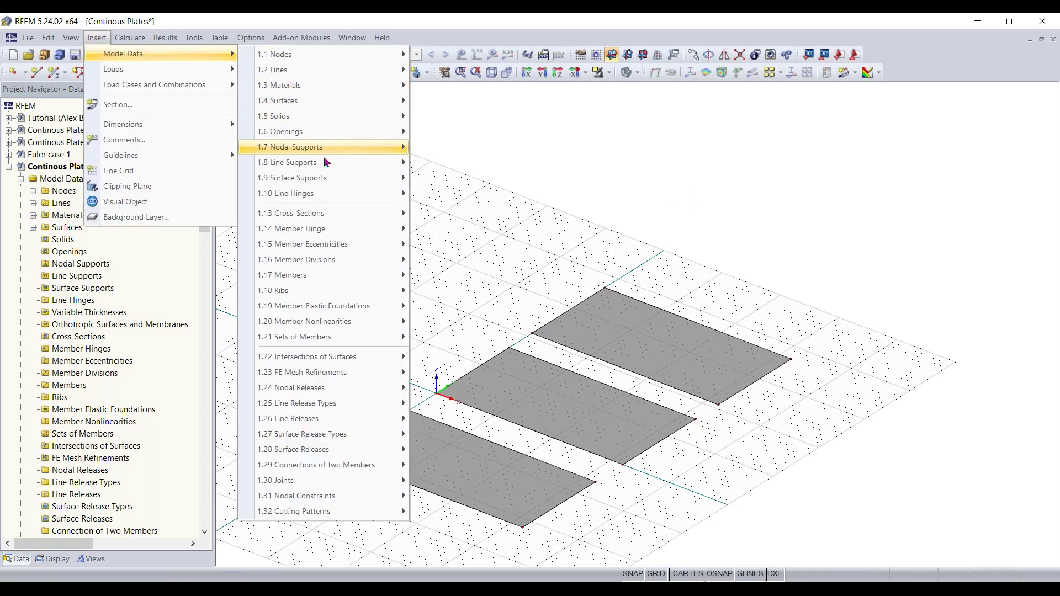
mouse_move(326, 278)
mouse_move(496, 284)
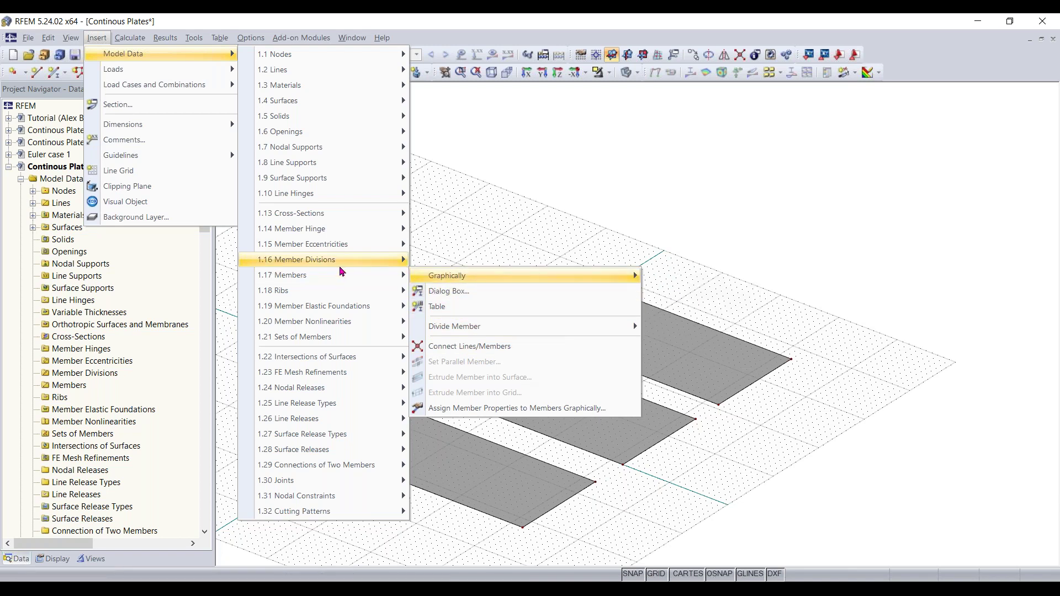
left_click(463, 232)
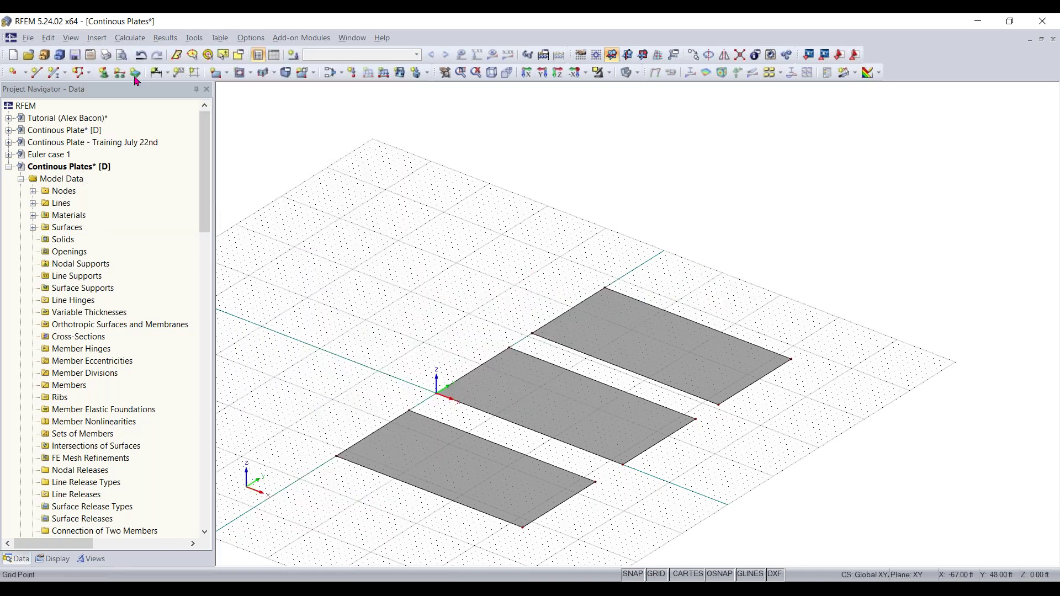
Start a new single beam member with a solid rectangular concrete cross-section, b 40 in and h 12 in, and accept its definition.
left_click(54, 73)
scroll(71, 149, "down", 2)
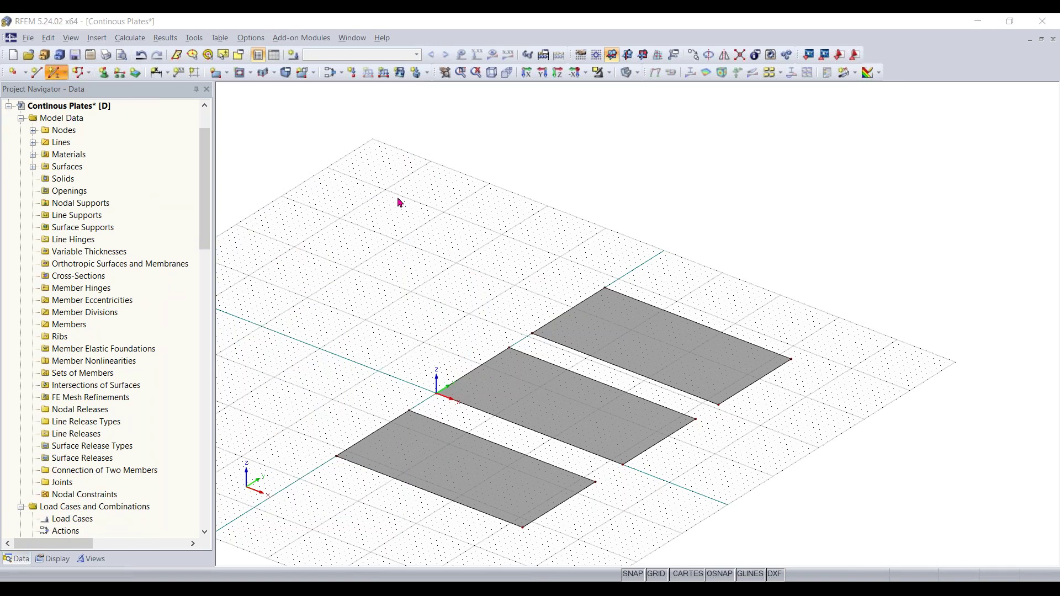
left_click_drag(431, 128, 462, 118)
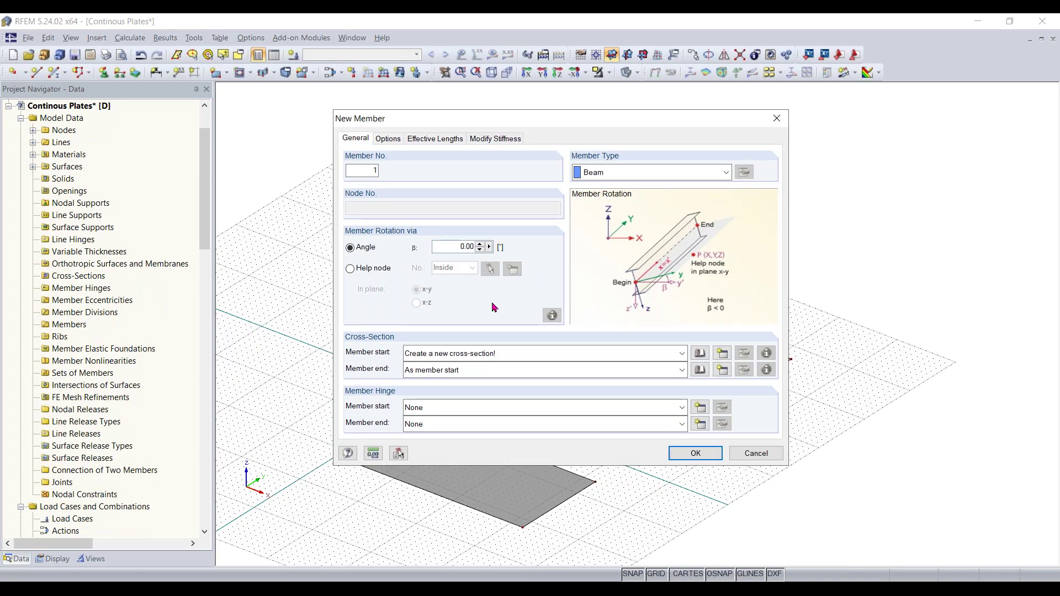
double_click(371, 170)
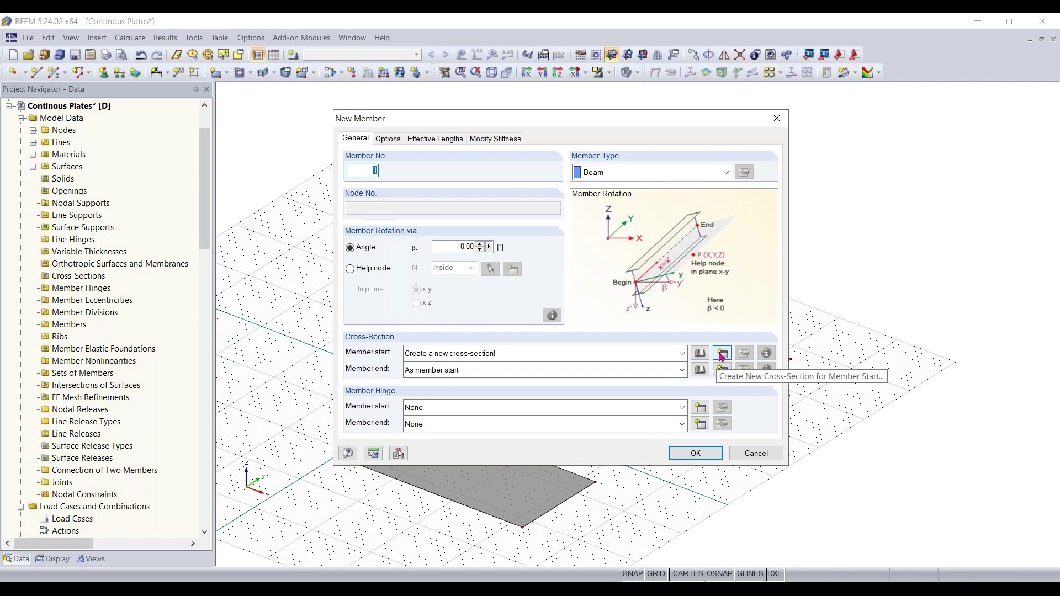
left_click(700, 353)
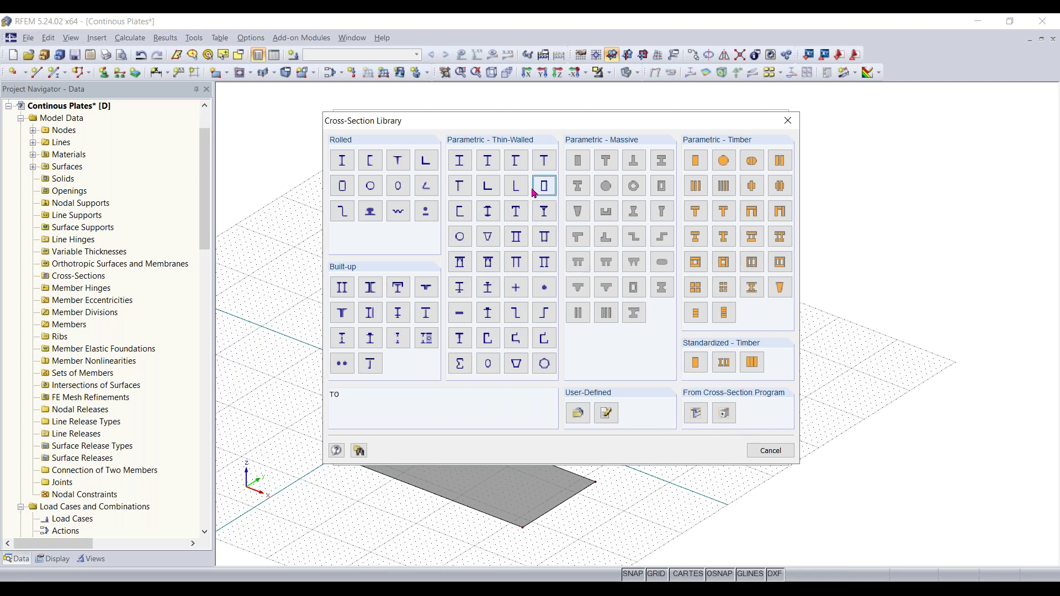
left_click(578, 161)
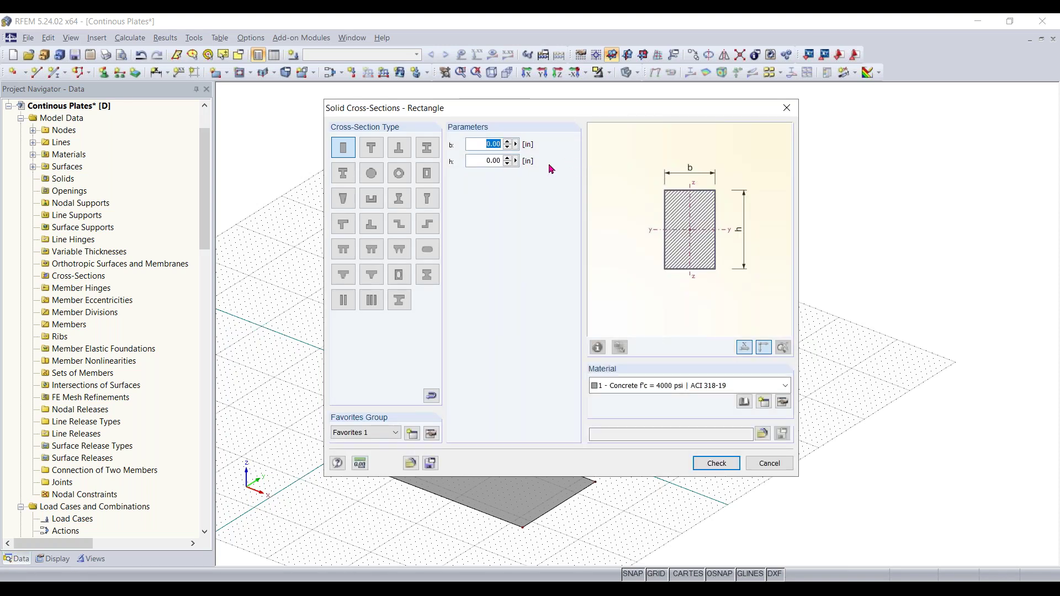
type("40")
left_click_drag(469, 160, 556, 158)
type("12")
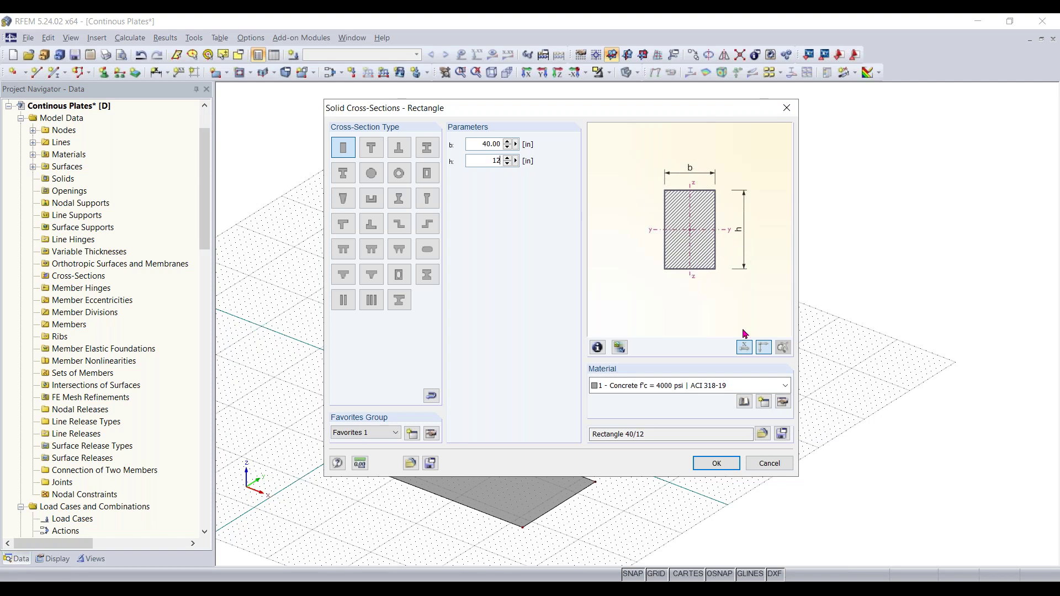
left_click(715, 463)
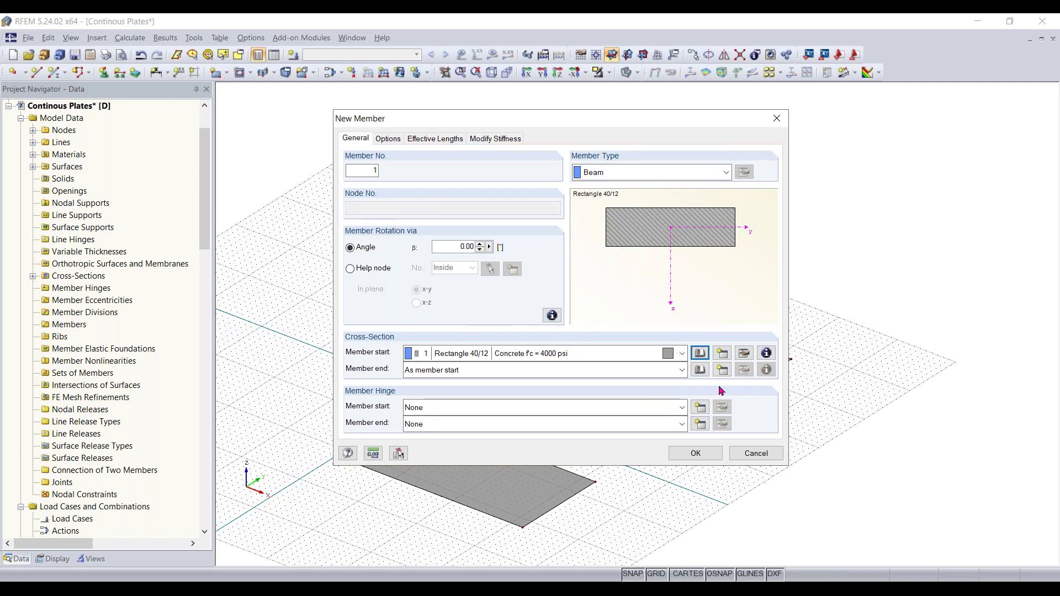
left_click(695, 454)
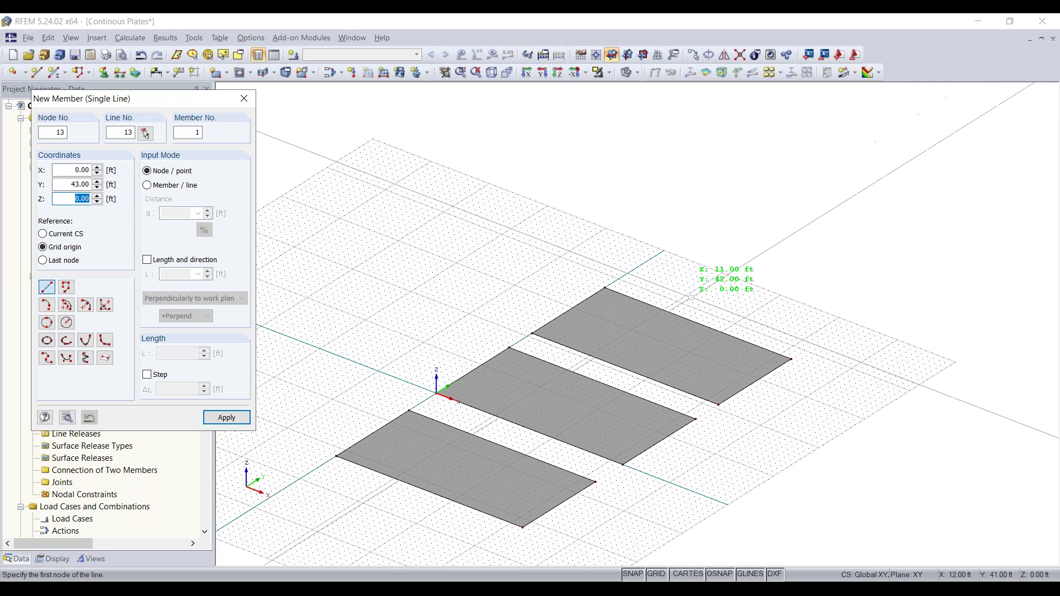
Draw the beam member beside the third plate from X 0 ft, Y 42 ft to X 32 ft, Y 42 ft and end the command.
scroll(666, 291, "up", 4)
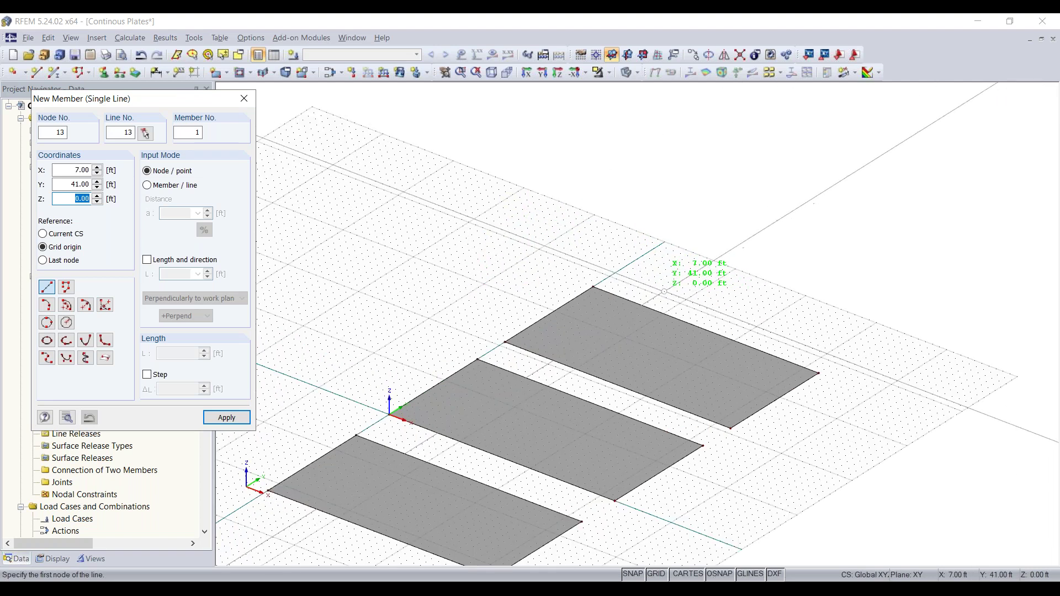
middle_click_drag(679, 304, 647, 313)
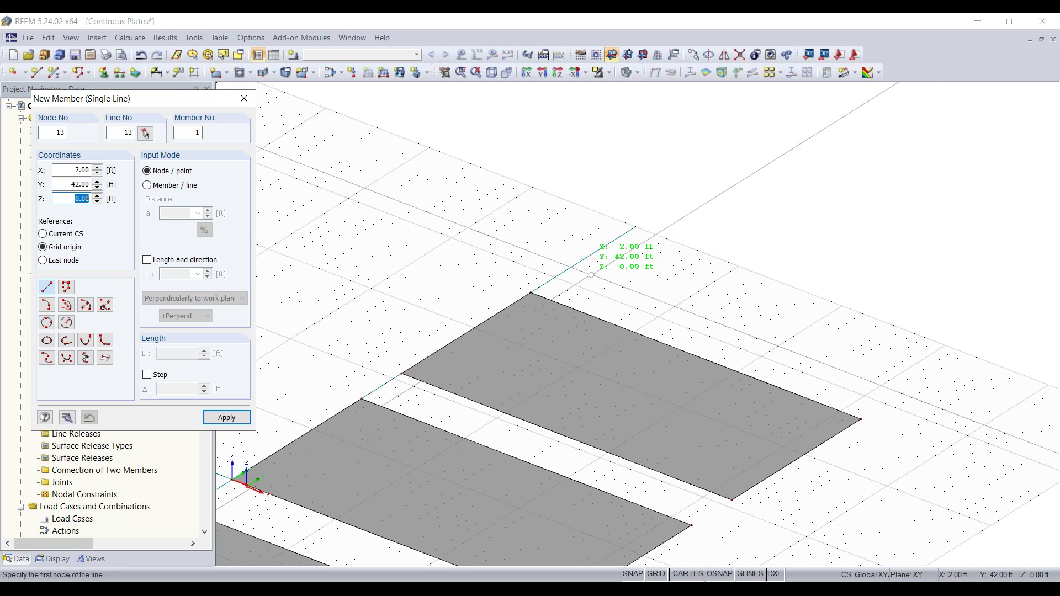
scroll(591, 274, "up", 1)
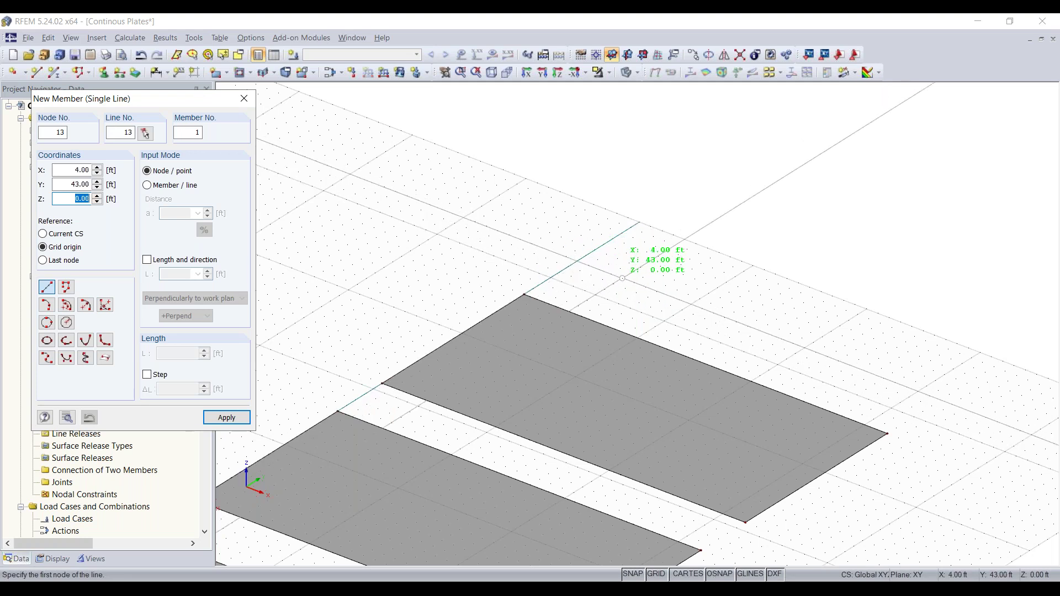
left_click(569, 266)
middle_click_drag(743, 349, 583, 325)
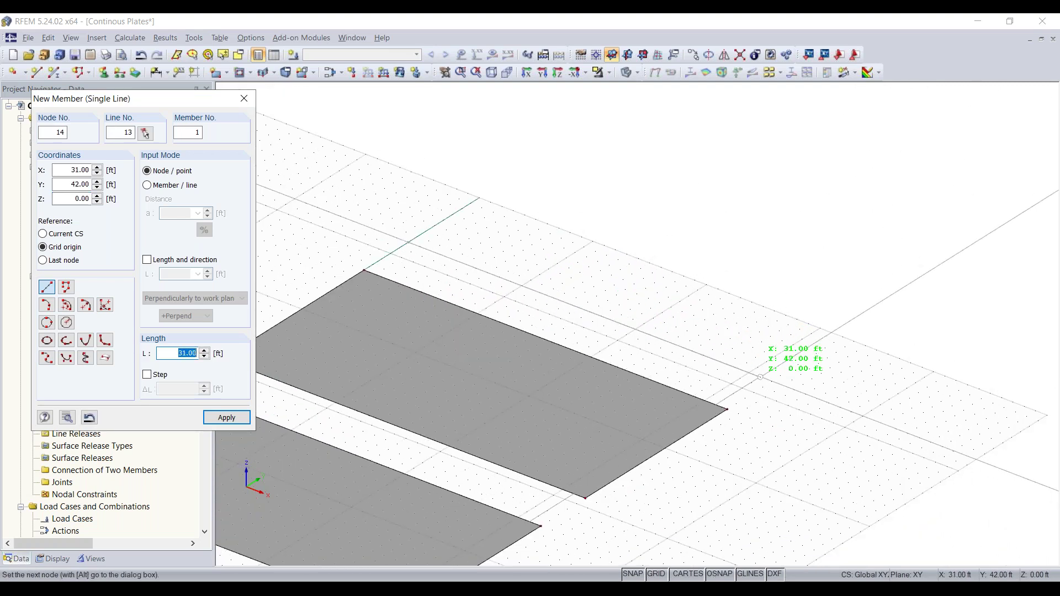
middle_click_drag(781, 373, 880, 352, "ctrl")
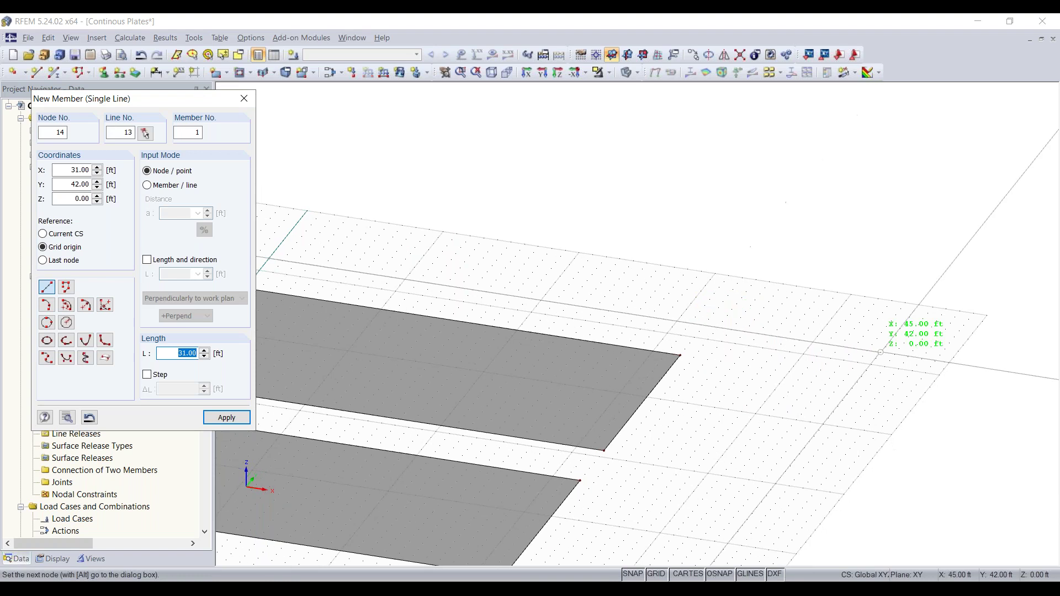
left_click(699, 332)
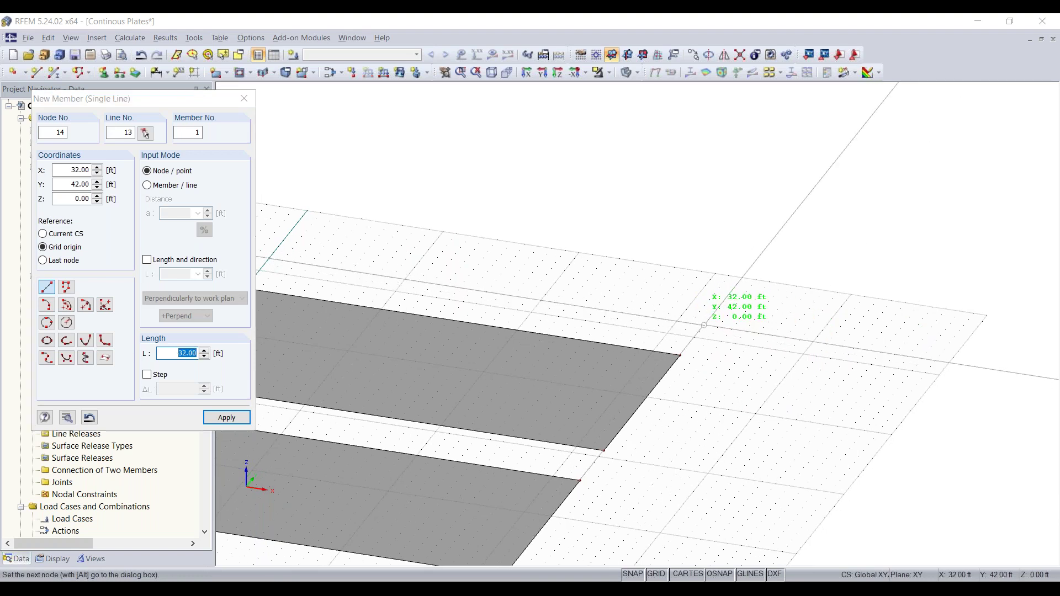
scroll(630, 230, "down", 1)
middle_click_drag(630, 230, 723, 233)
key("Escape")
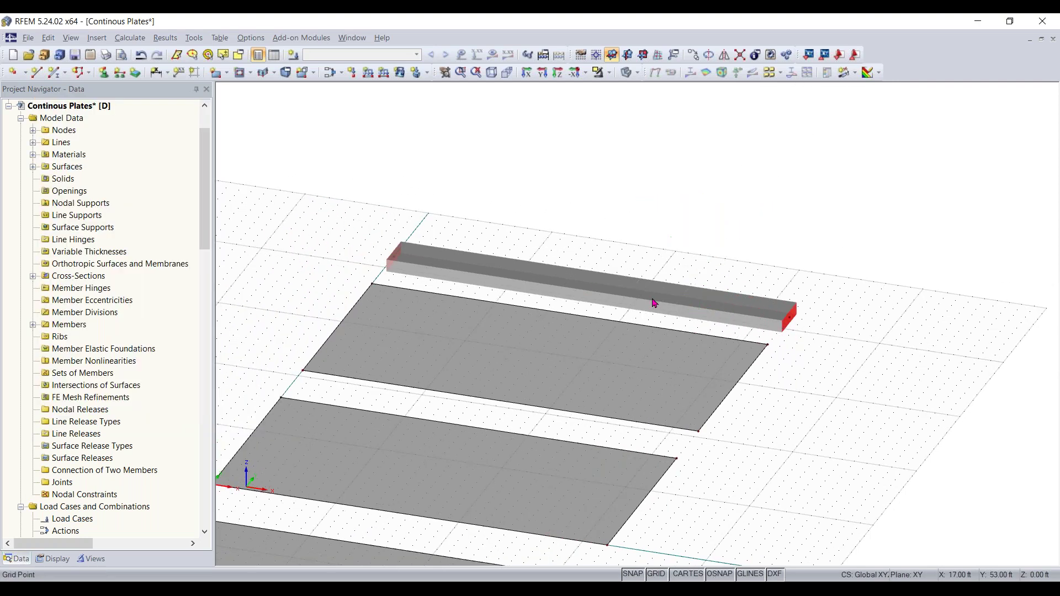
Open the concrete beam member for editing and bring up the cross-section library for its start section.
middle_click_drag(817, 416, 675, 458)
scroll(676, 457, "down", 1)
middle_click_drag(677, 421, 689, 341)
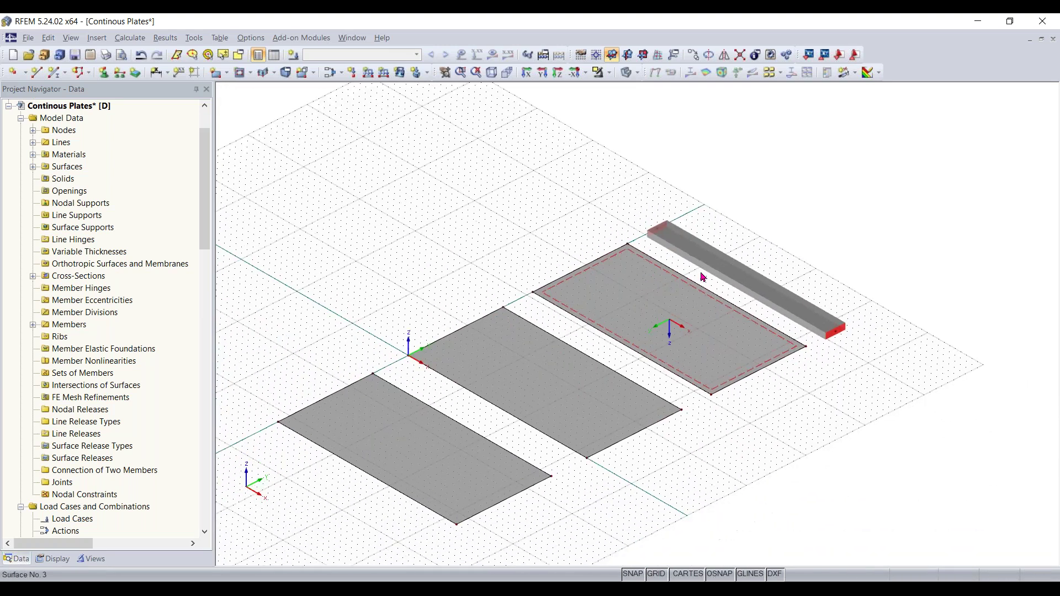
middle_click_drag(800, 399, 821, 372, "ctrl")
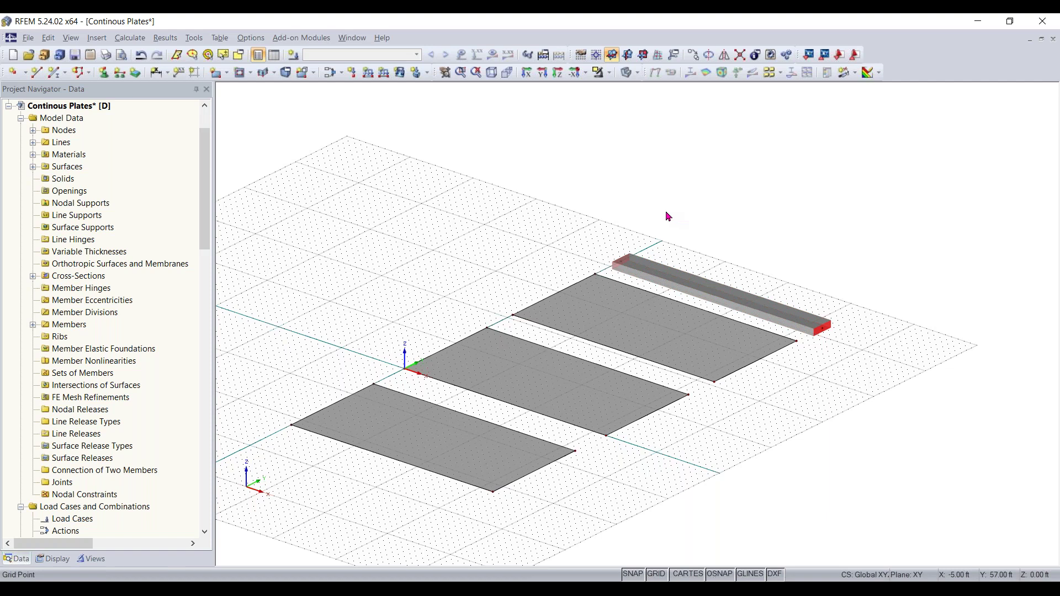
double_click(678, 288)
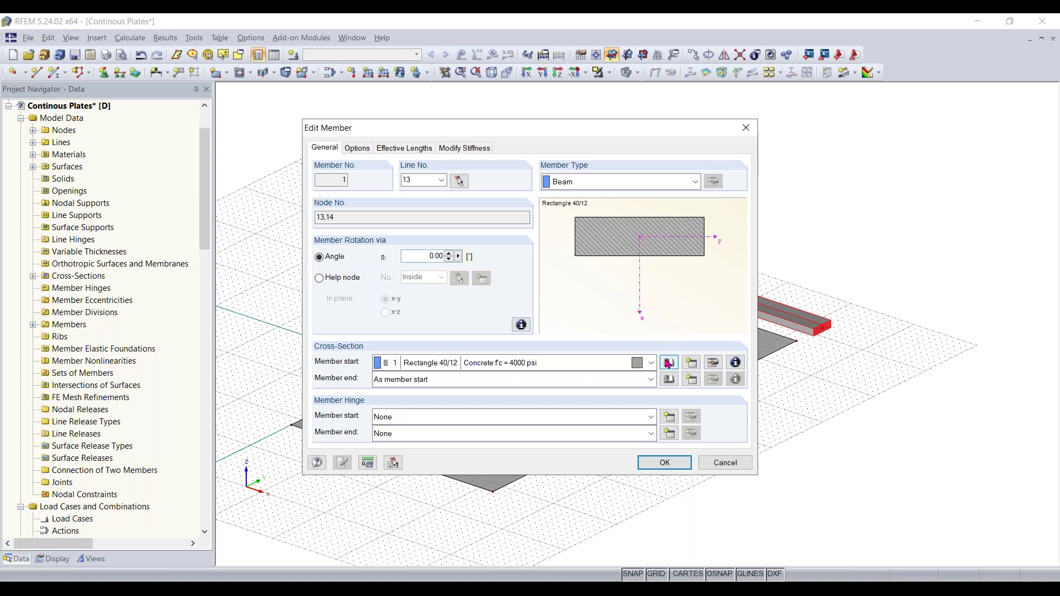
left_click(669, 363)
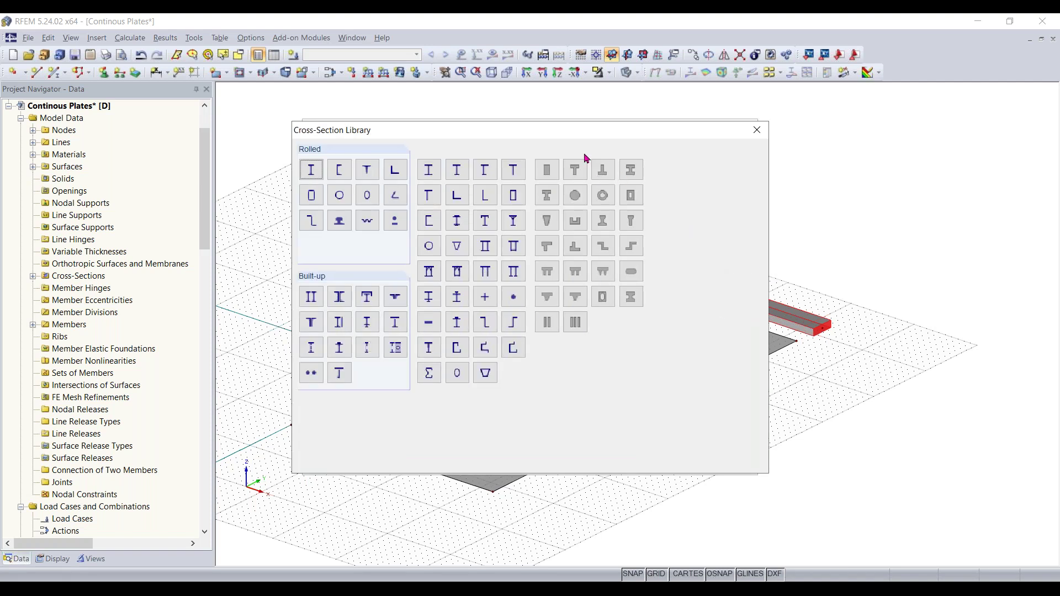
Browse the rolled I-sections under the ADM and AISC manufacturer groups, look at the standard filter, and cancel the selection.
left_click(319, 173)
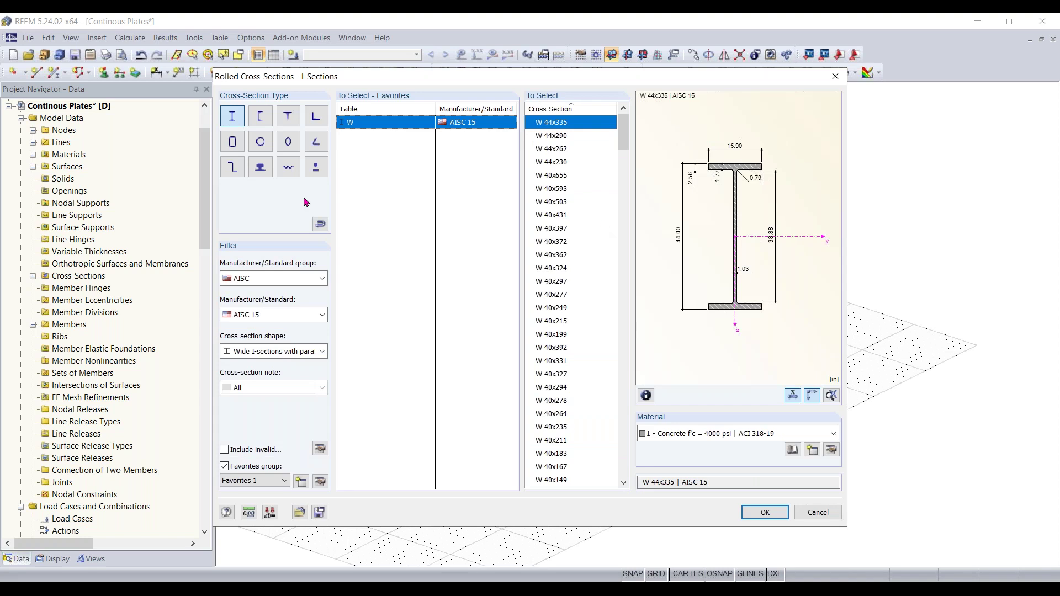
left_click(272, 278)
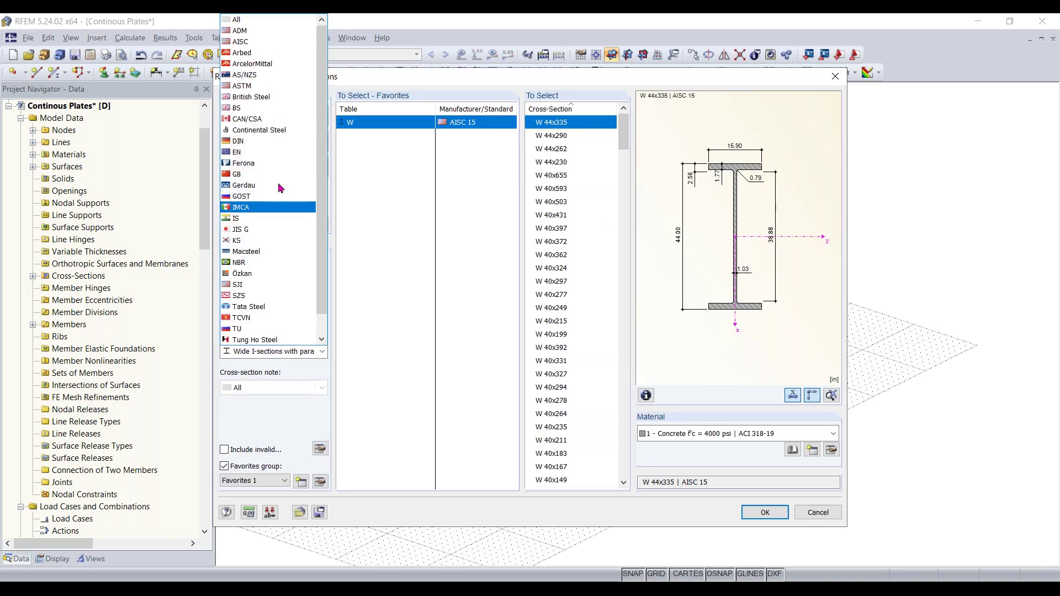
scroll(268, 55, "up", 1)
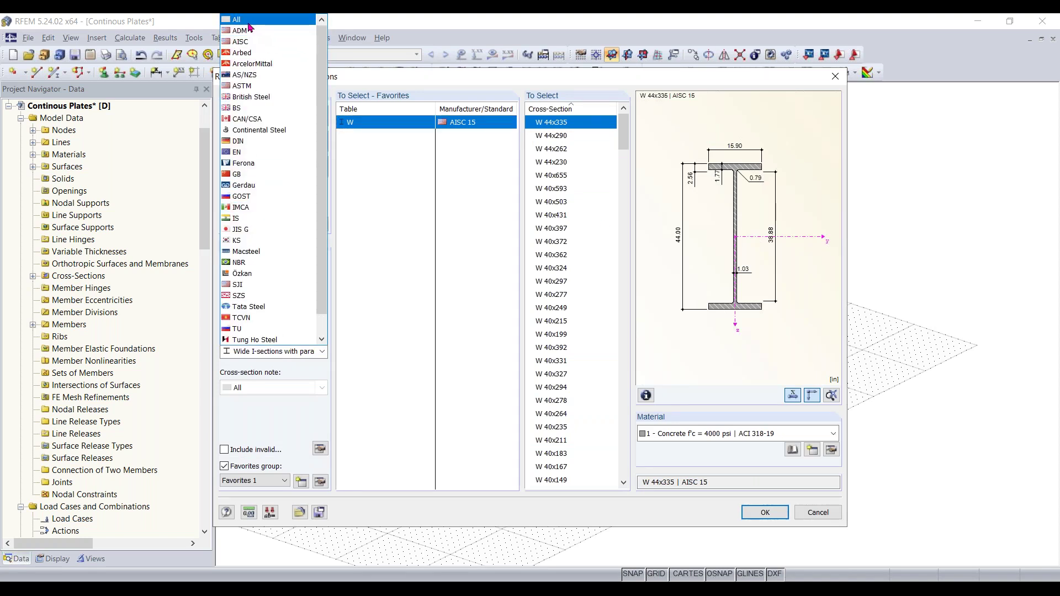
left_click(260, 30)
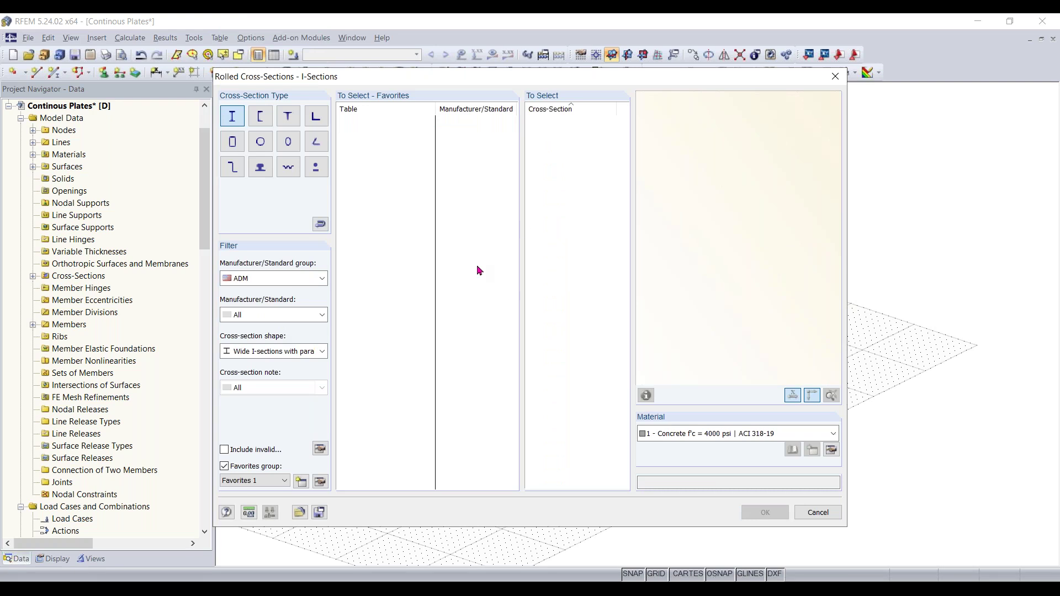
left_click(279, 284)
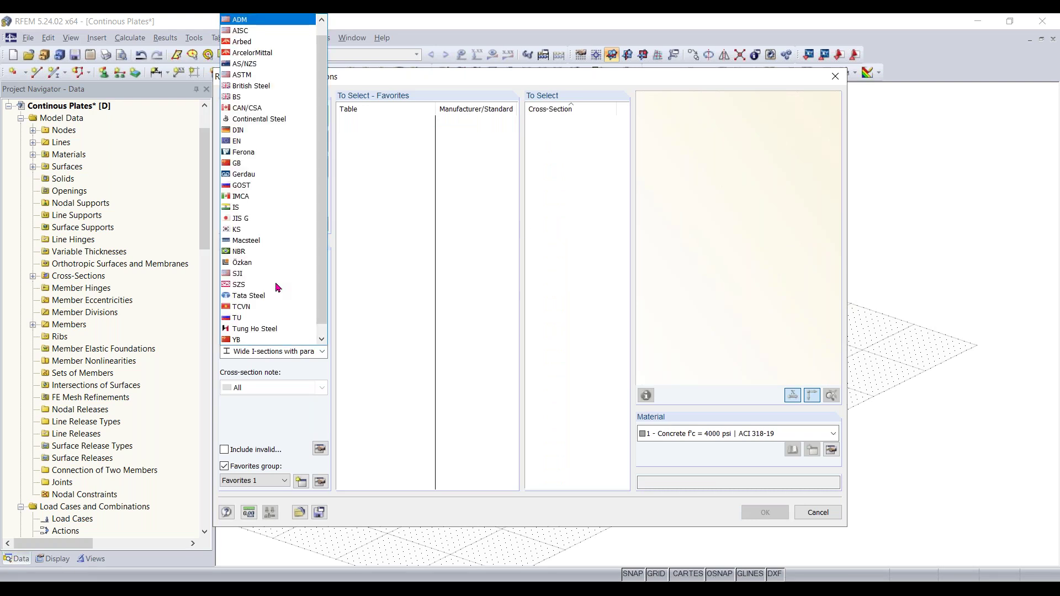
left_click(249, 31)
scroll(583, 207, "down", 1)
scroll(584, 207, "down", 1)
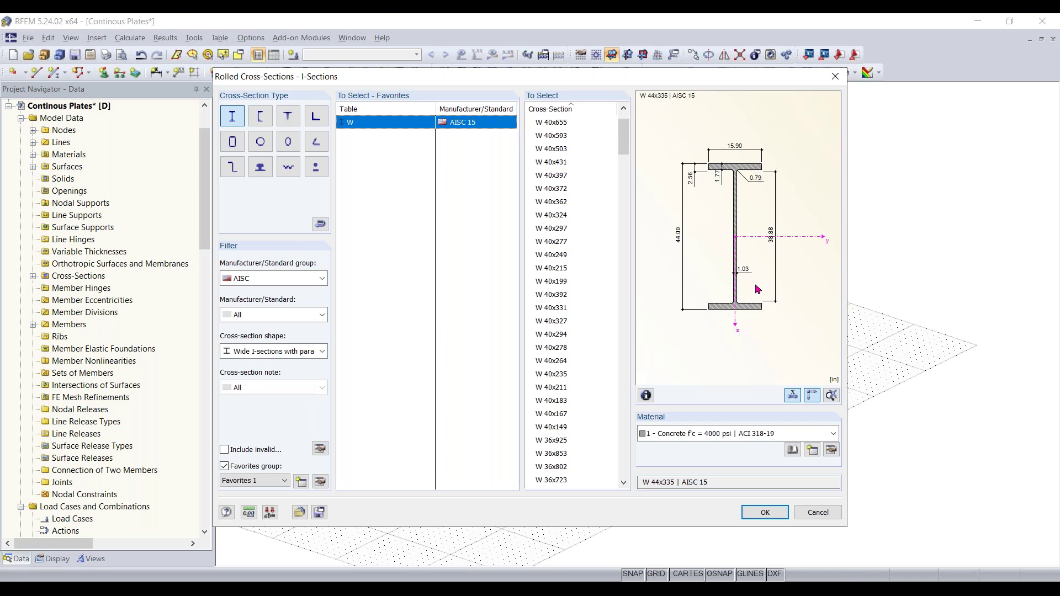
left_click(273, 312)
left_click(273, 313)
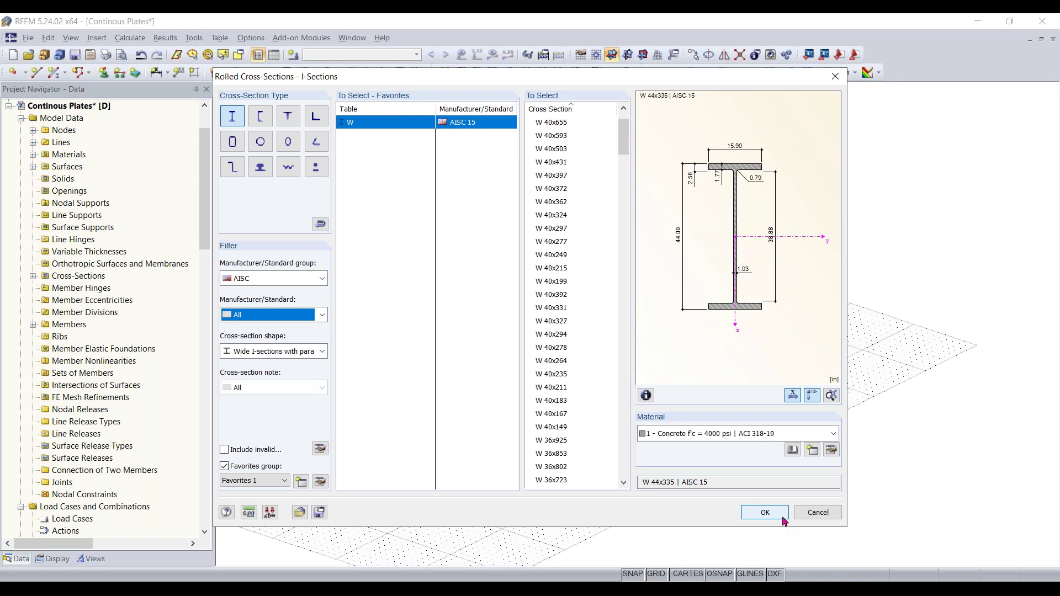
left_click(809, 513)
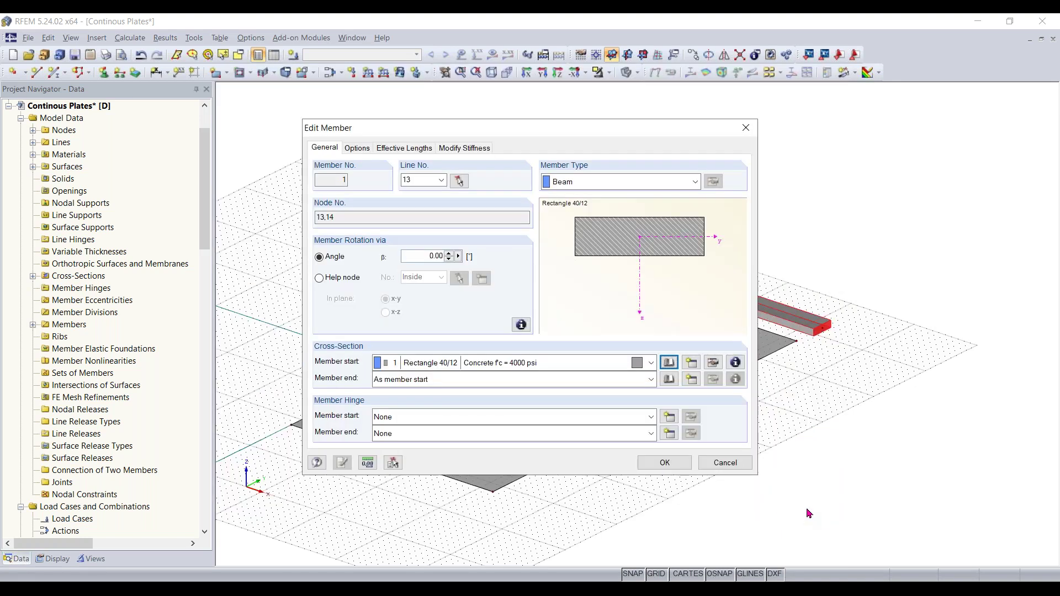
Look at the parametric thin-walled symmetric I-section and the other library shapes, then leave the member's cross-section unchanged.
left_click(668, 363)
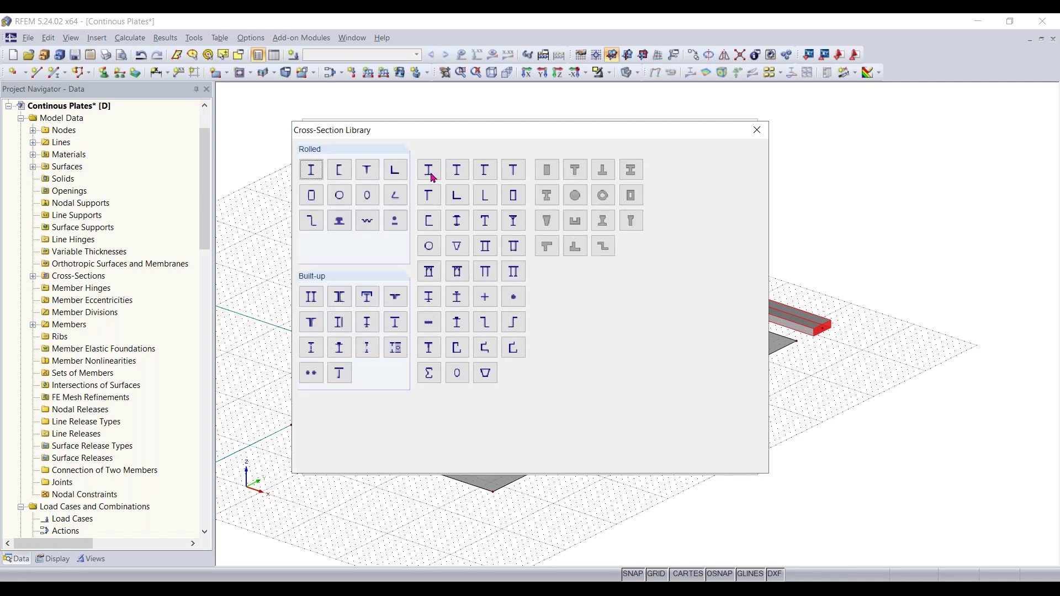
left_click(430, 173)
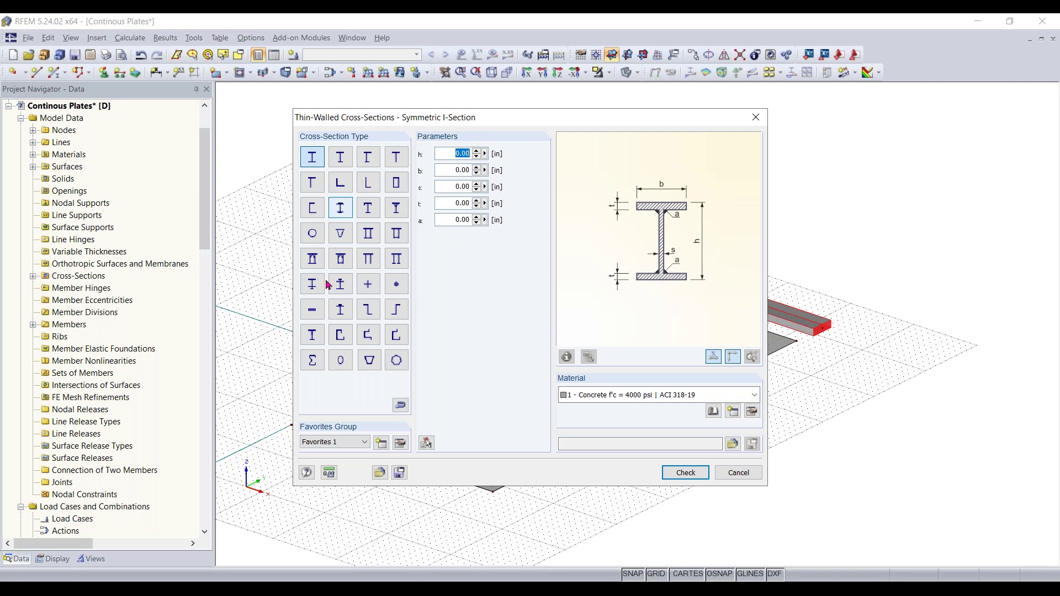
left_click(734, 474)
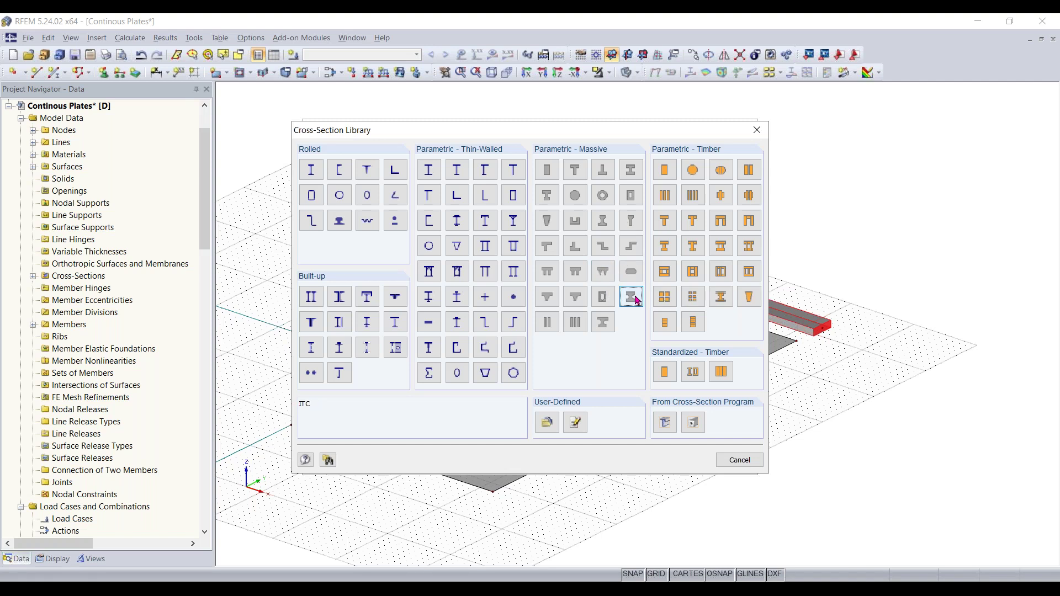
left_click(722, 460)
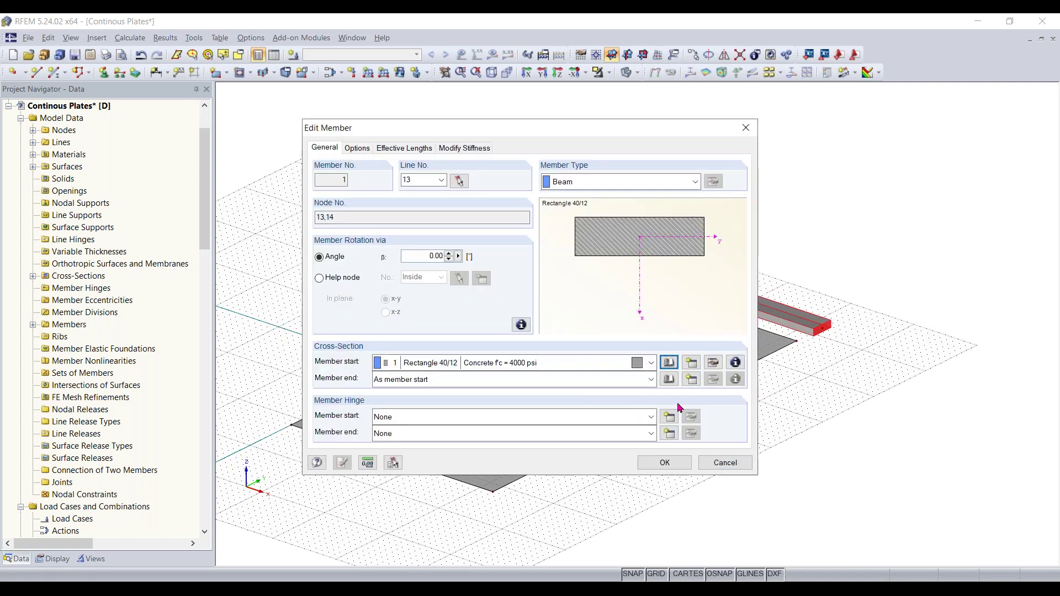
left_click(725, 459)
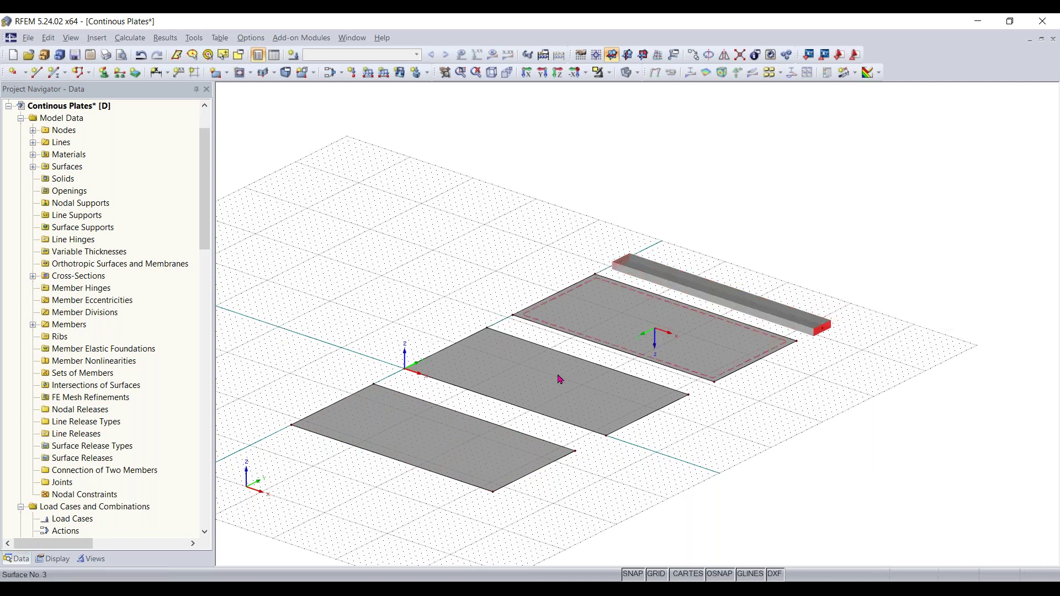
Graphically divide the first plate's outer long edge at 16 ft and end the command.
middle_click_drag(581, 509, 750, 443, "ctrl")
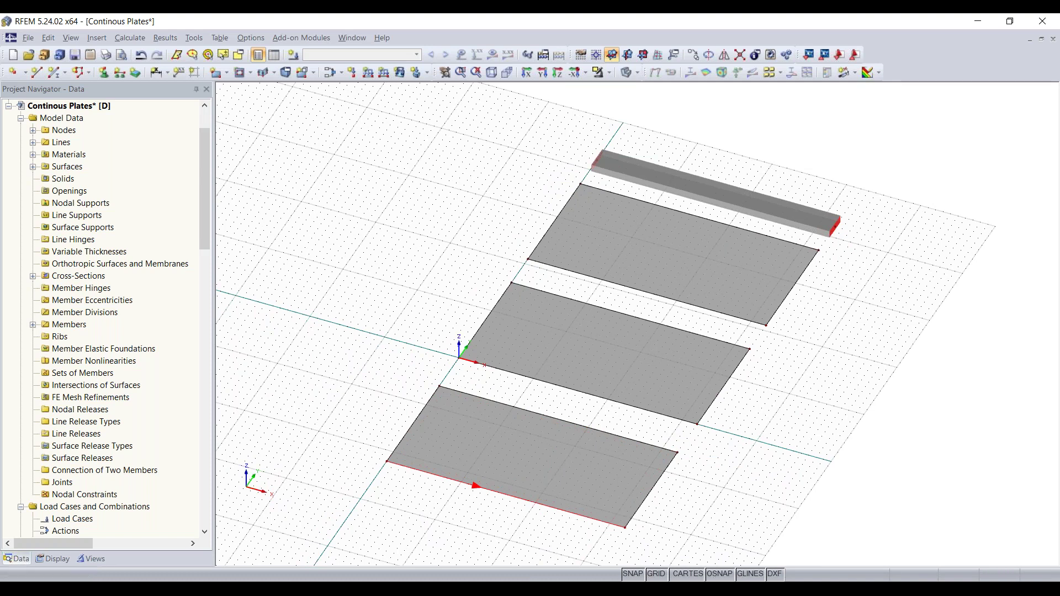
right_click(515, 502)
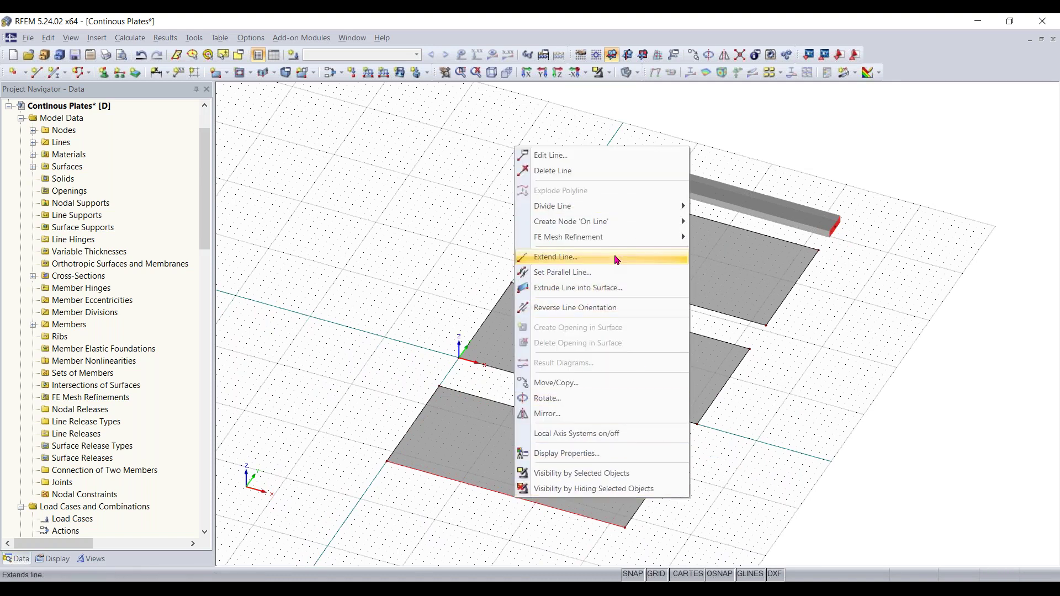
mouse_move(588, 207)
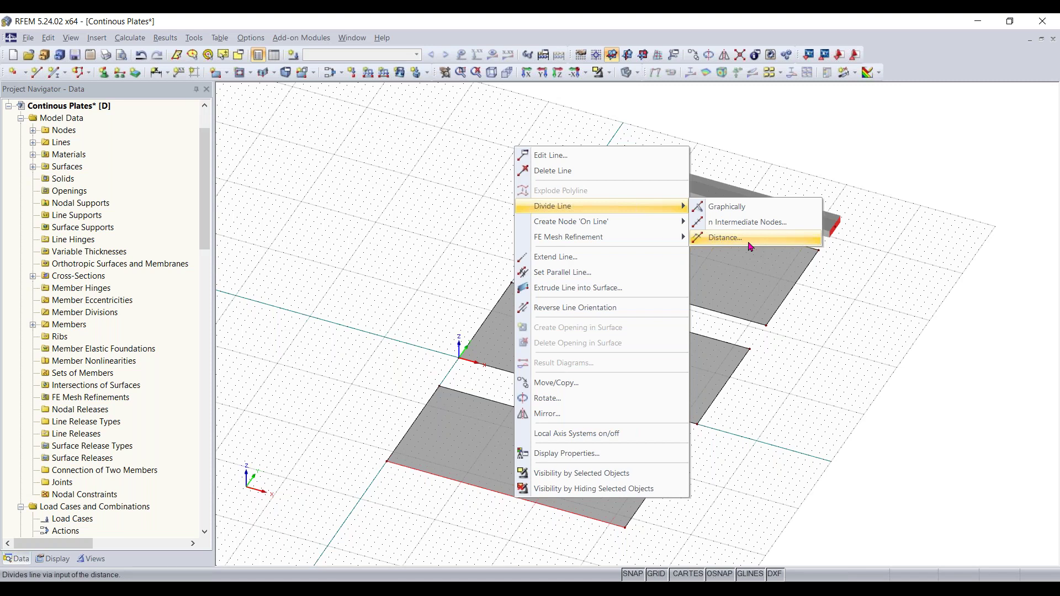
left_click(724, 208)
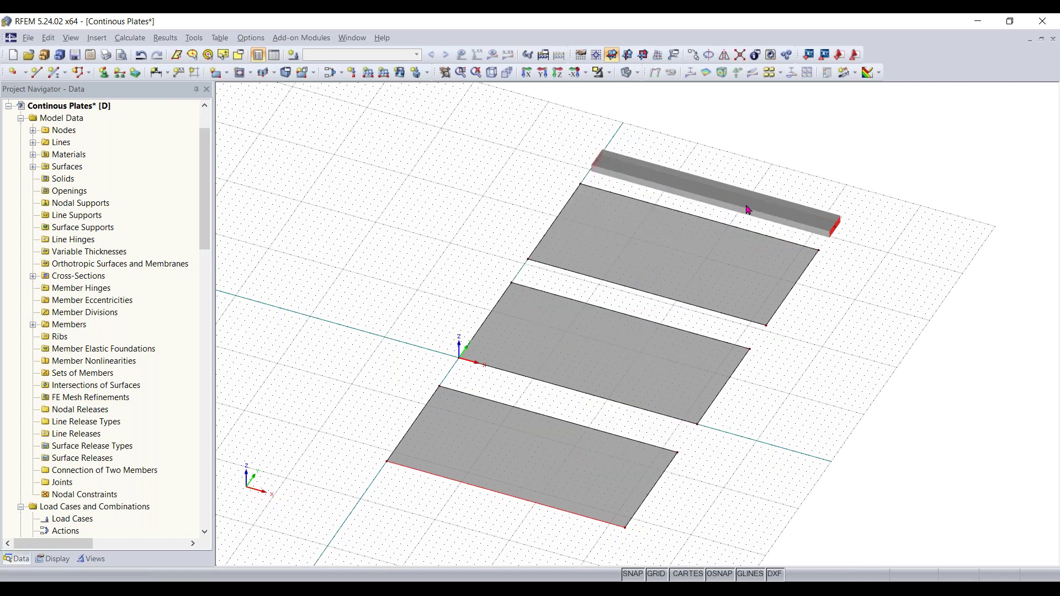
left_click(511, 495)
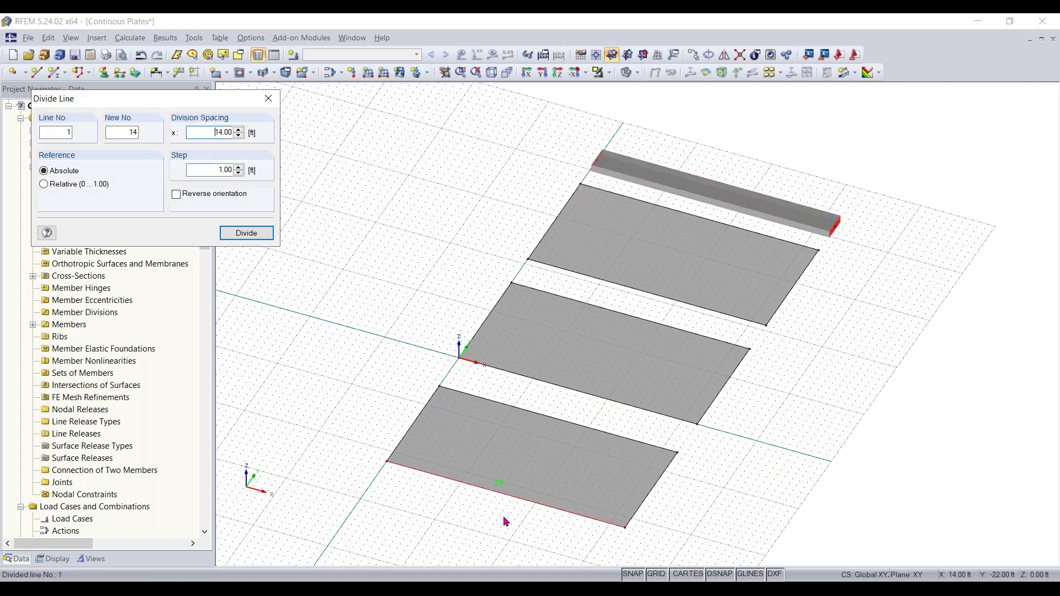
middle_click_drag(507, 507, 522, 462)
scroll(528, 457, "up", 2)
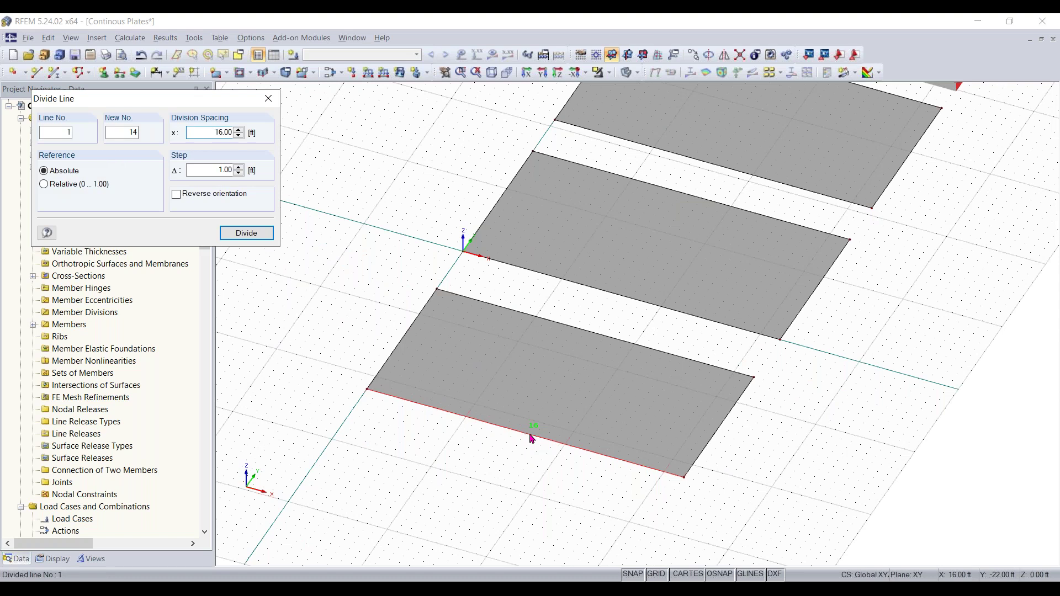
left_click(531, 438)
scroll(519, 439, "up", 1)
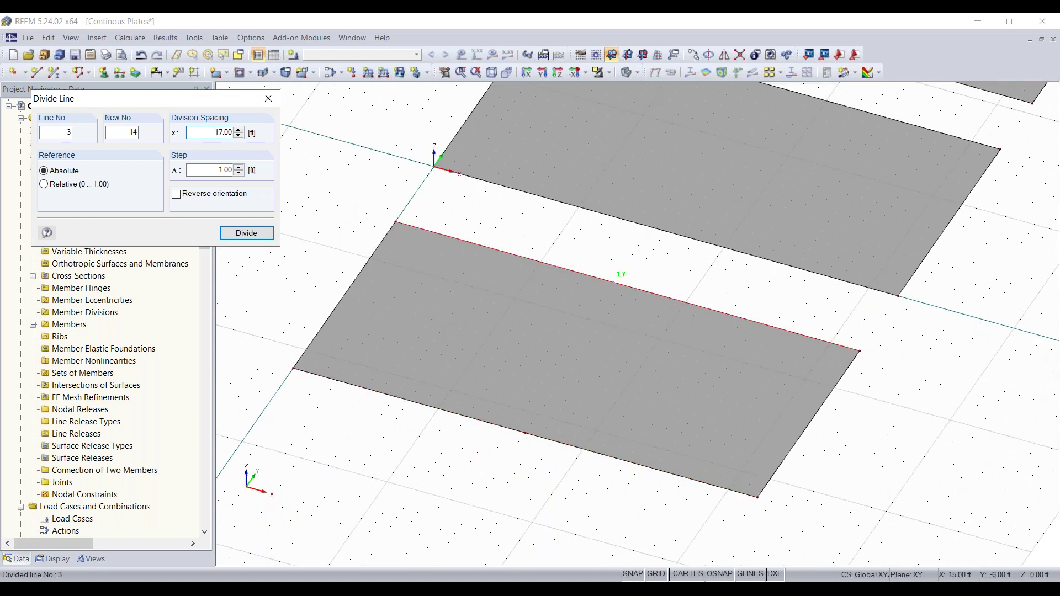
key("Escape")
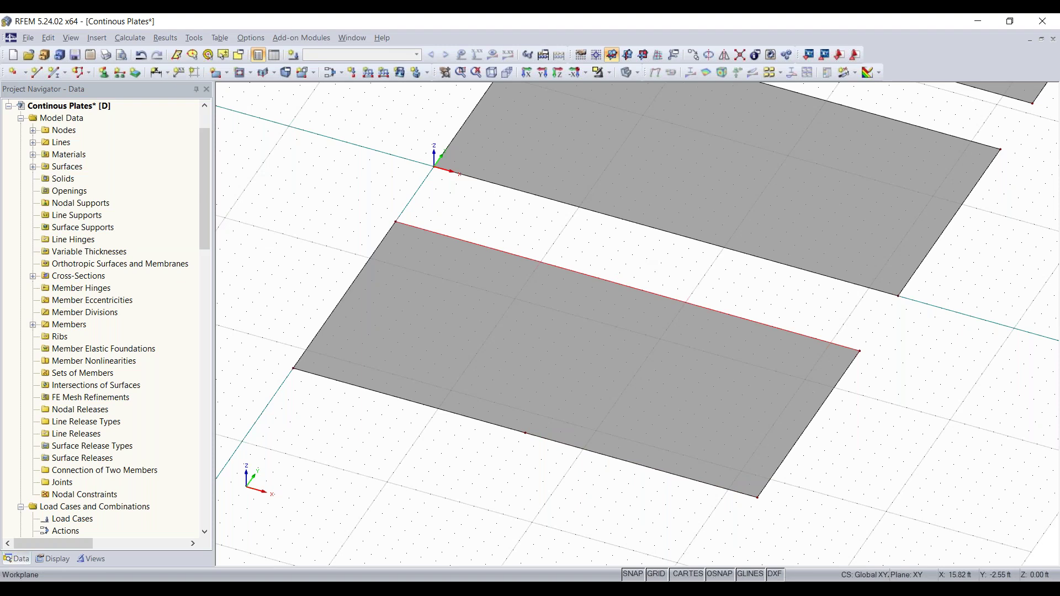
Graphically divide the first plate's long edge facing the second plate at its midpoint and clear the selection.
right_click(619, 285)
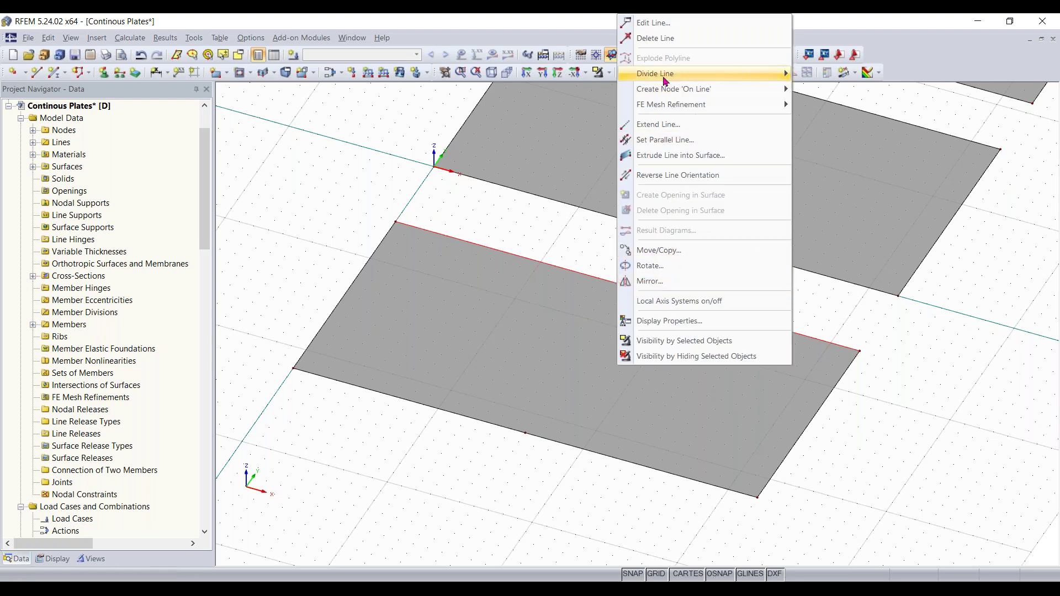
mouse_move(669, 75)
left_click(832, 75)
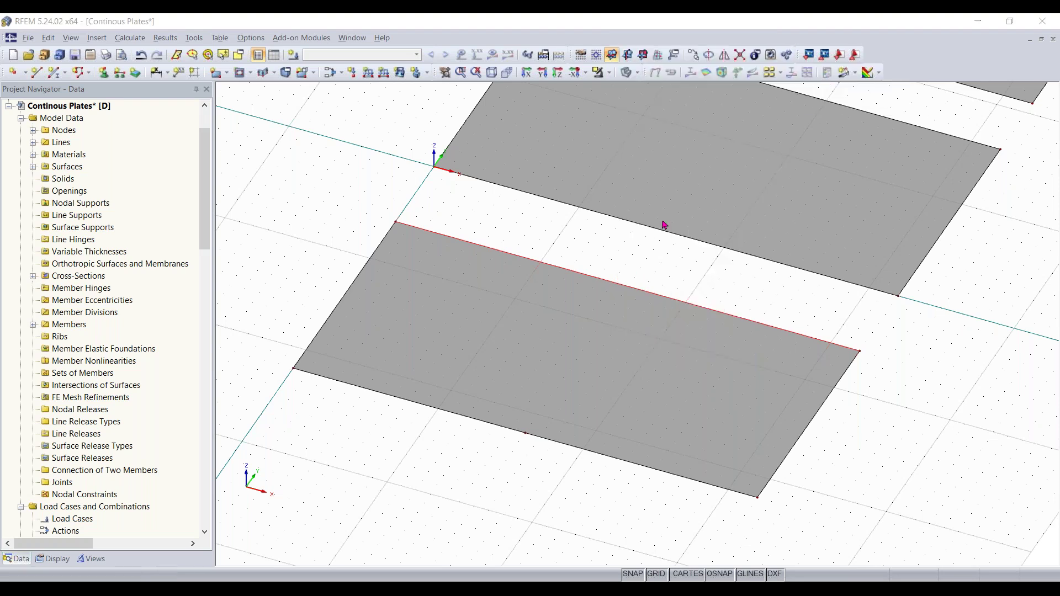
left_click(627, 286)
key("Escape")
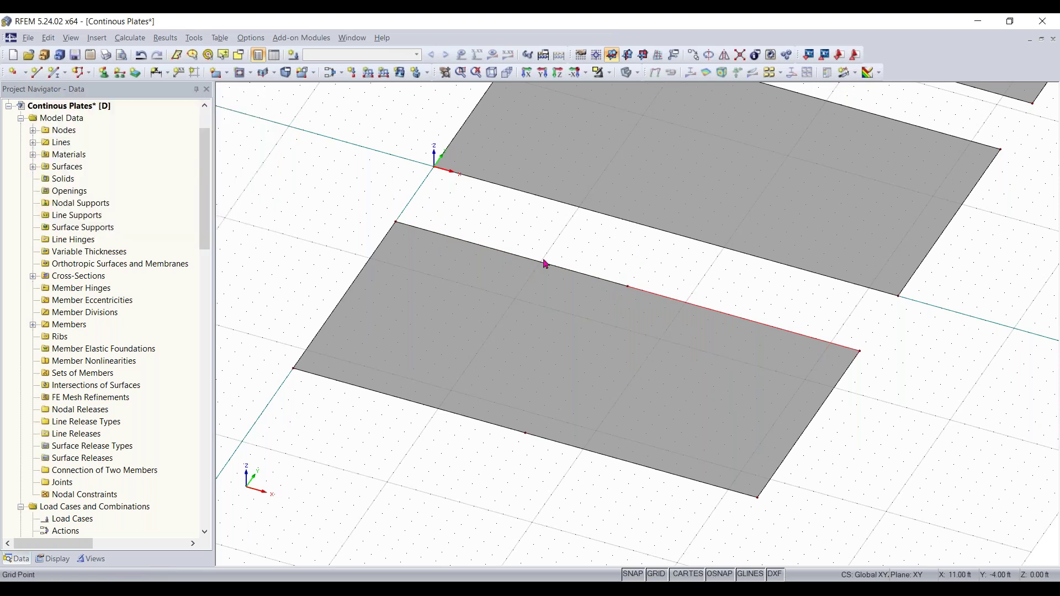
left_click(651, 358)
left_click(756, 298)
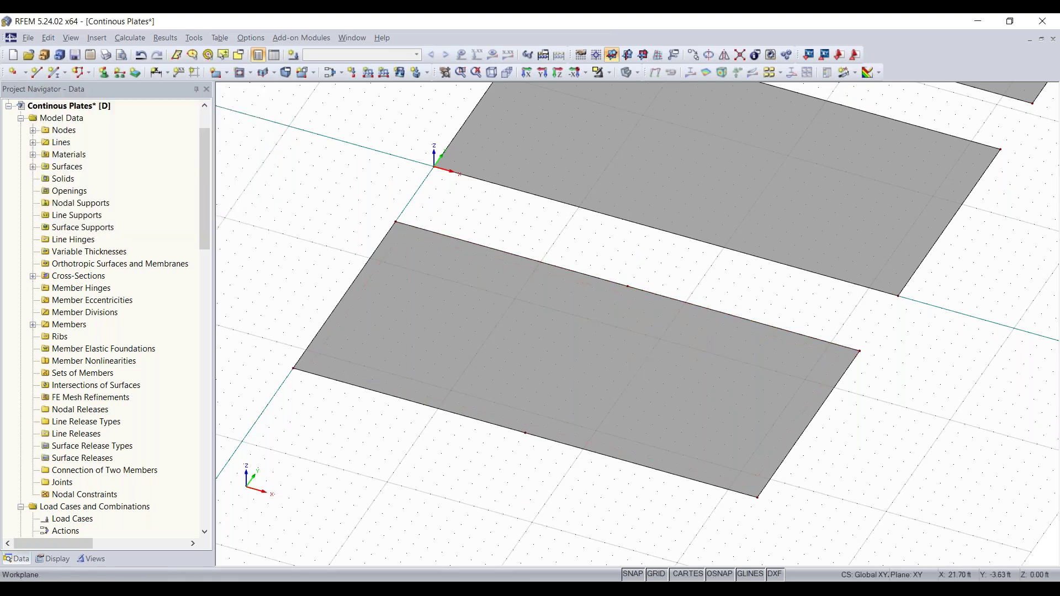
left_click(36, 73)
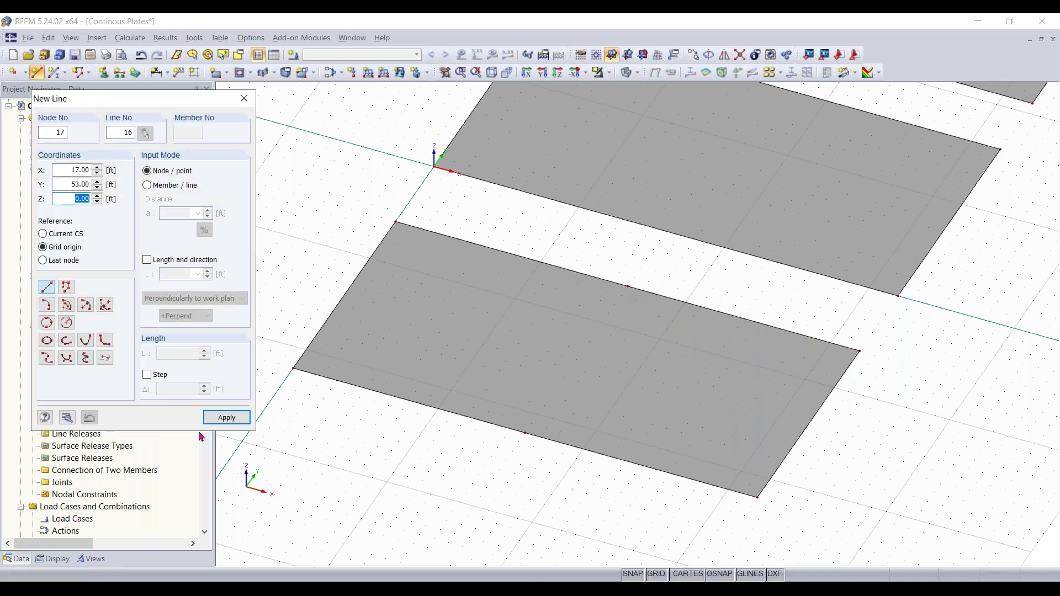
left_click(224, 418)
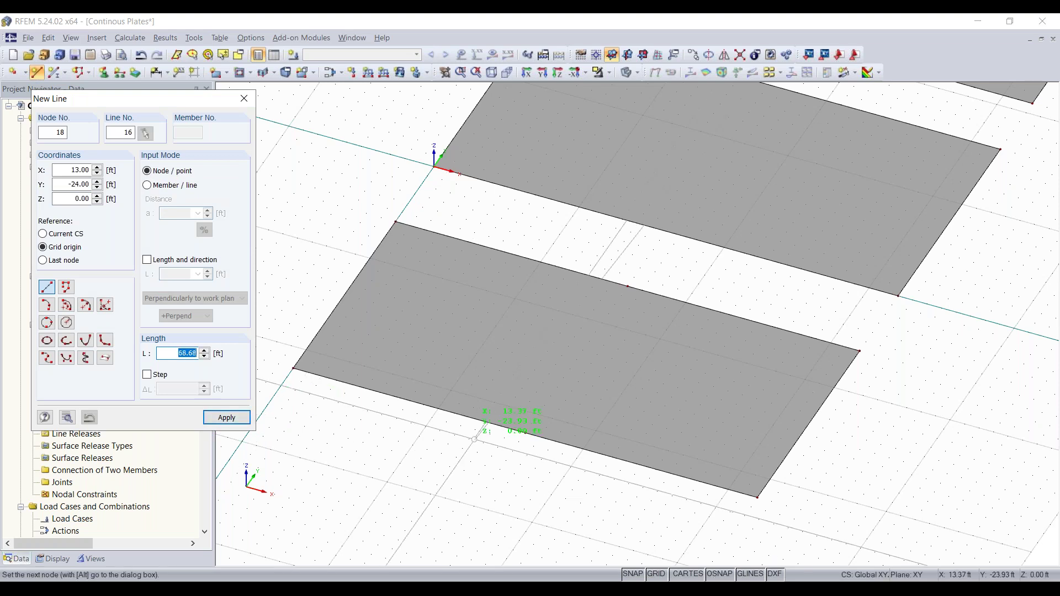
left_click(525, 433)
scroll(817, 262, "down", 1)
middle_click_drag(818, 262, 590, 478)
scroll(590, 478, "down", 1)
scroll(580, 431, "up", 2)
middle_click_drag(580, 430, 618, 309)
scroll(626, 283, "up", 1)
scroll(628, 283, "down", 3)
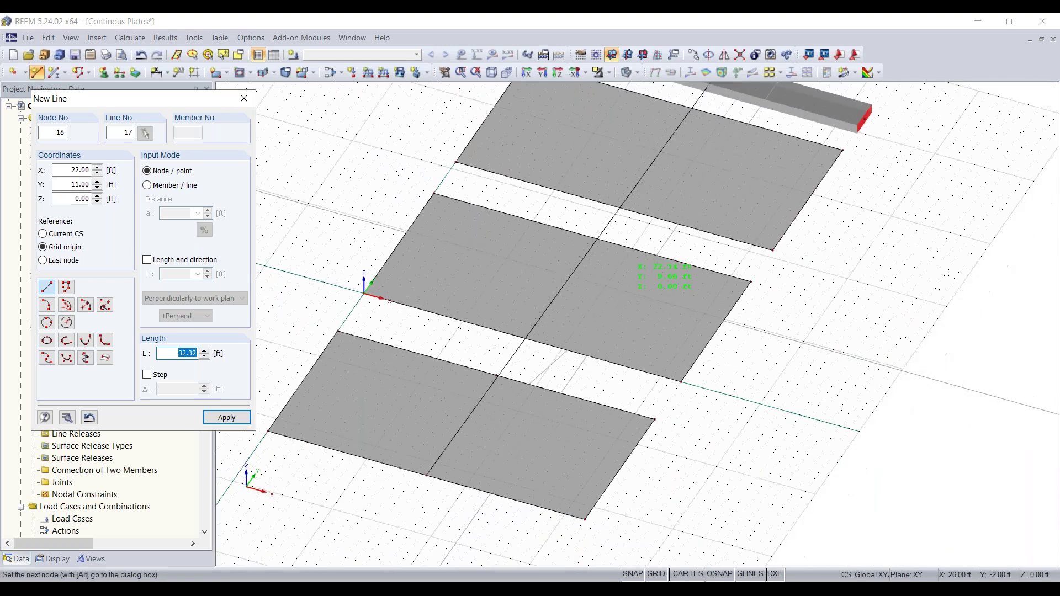
right_click(678, 419)
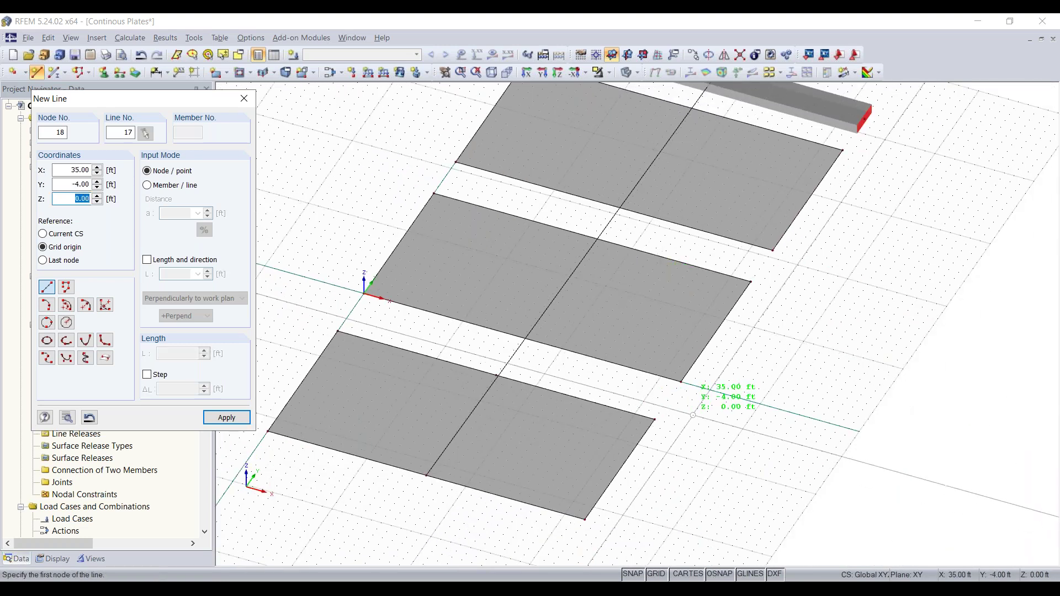
key("Escape")
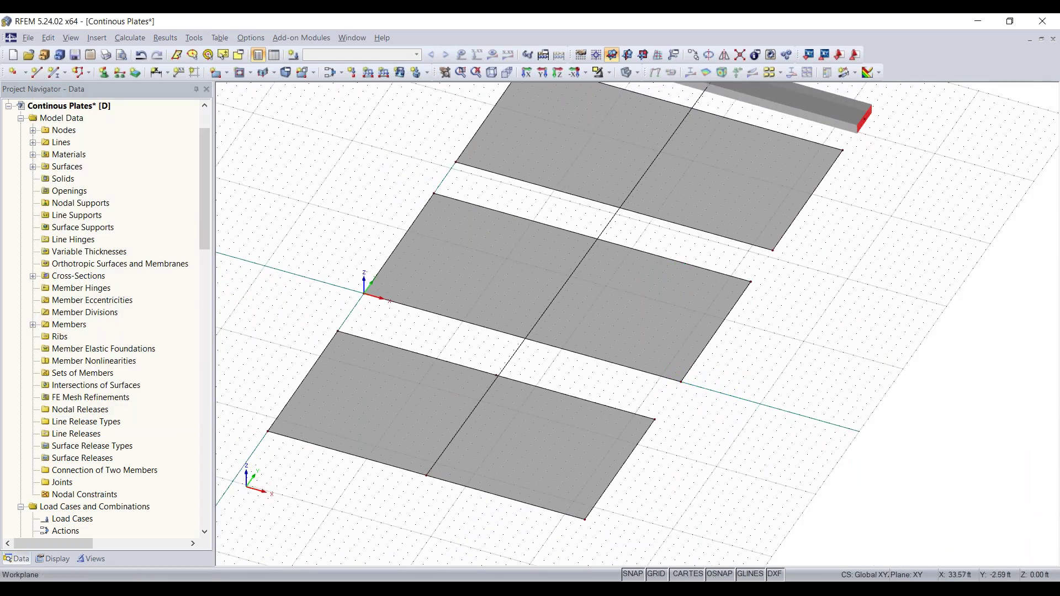
Draw a line across the first plate between the midpoint nodes of its two long edges, 16 ft long.
left_click(36, 72)
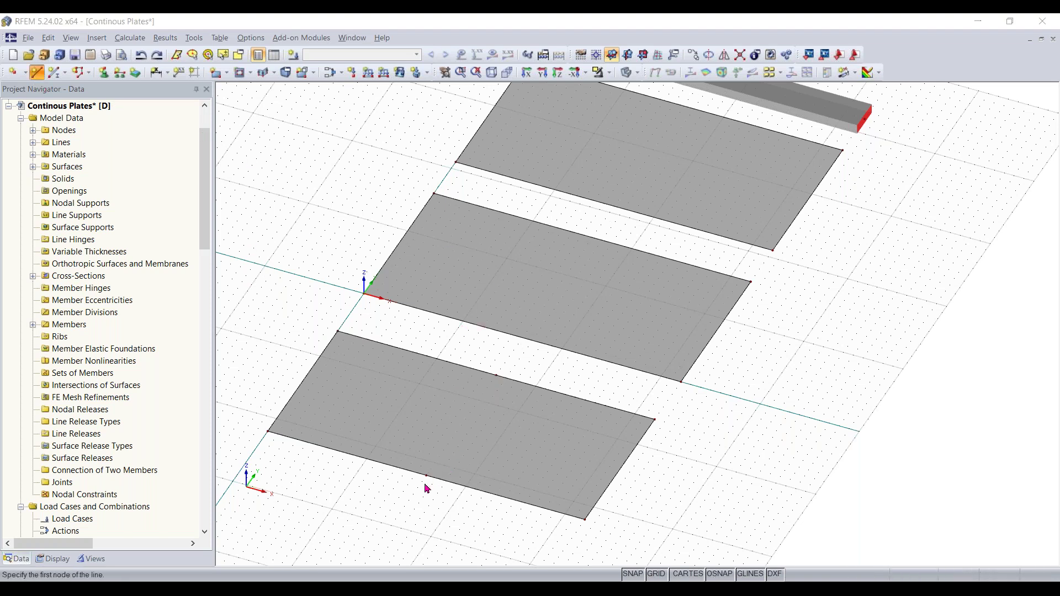
left_click(426, 475)
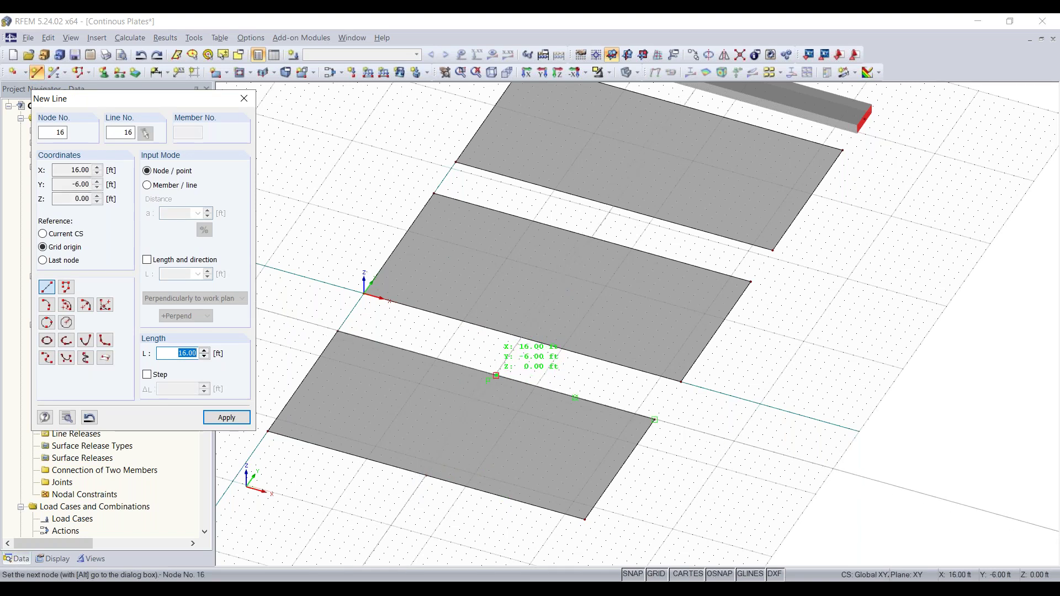
left_click(497, 375)
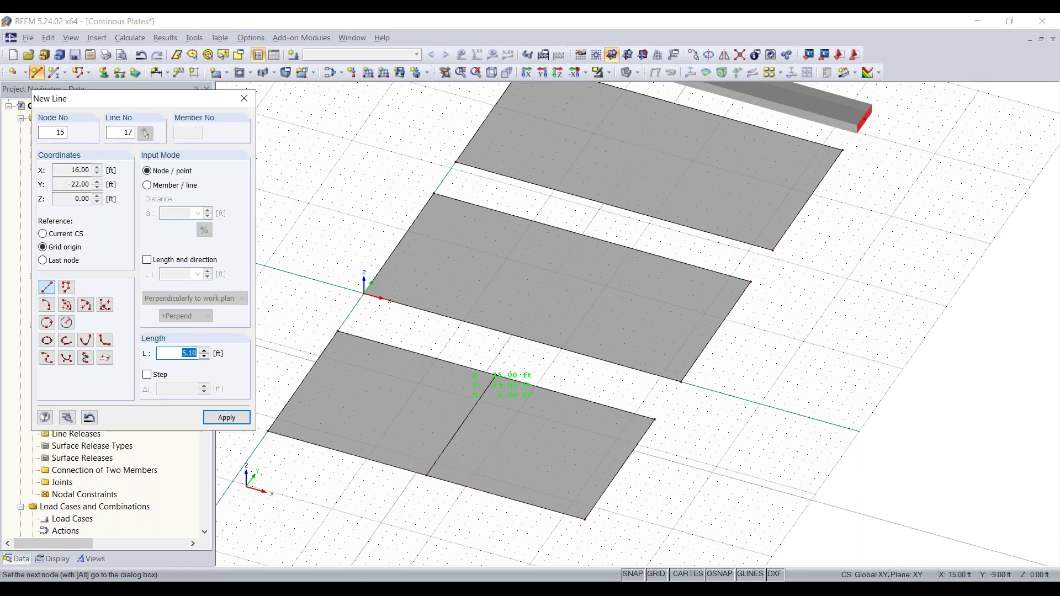
right_click(479, 348)
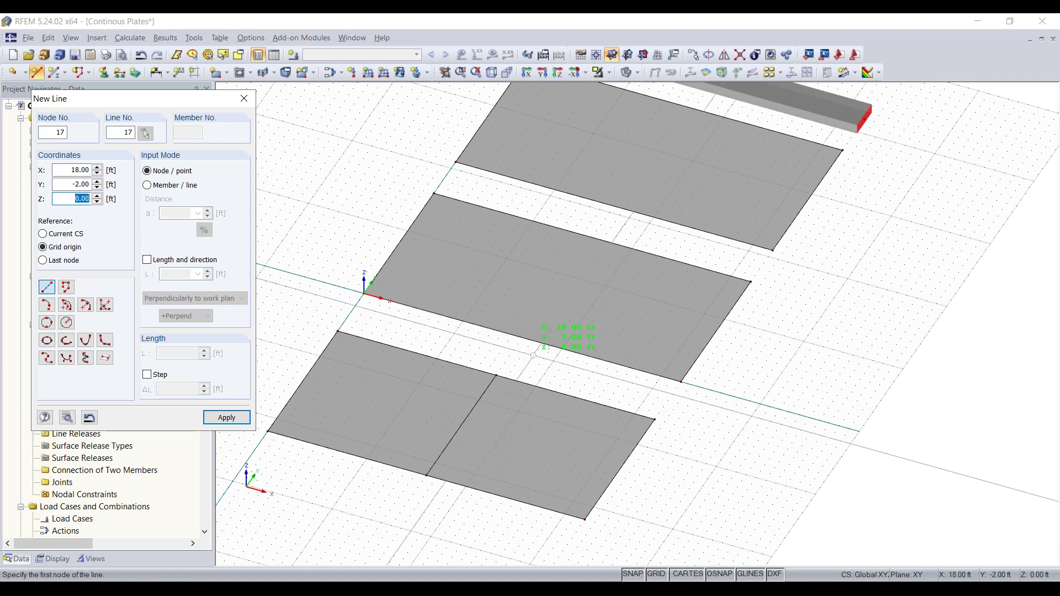
key("Escape")
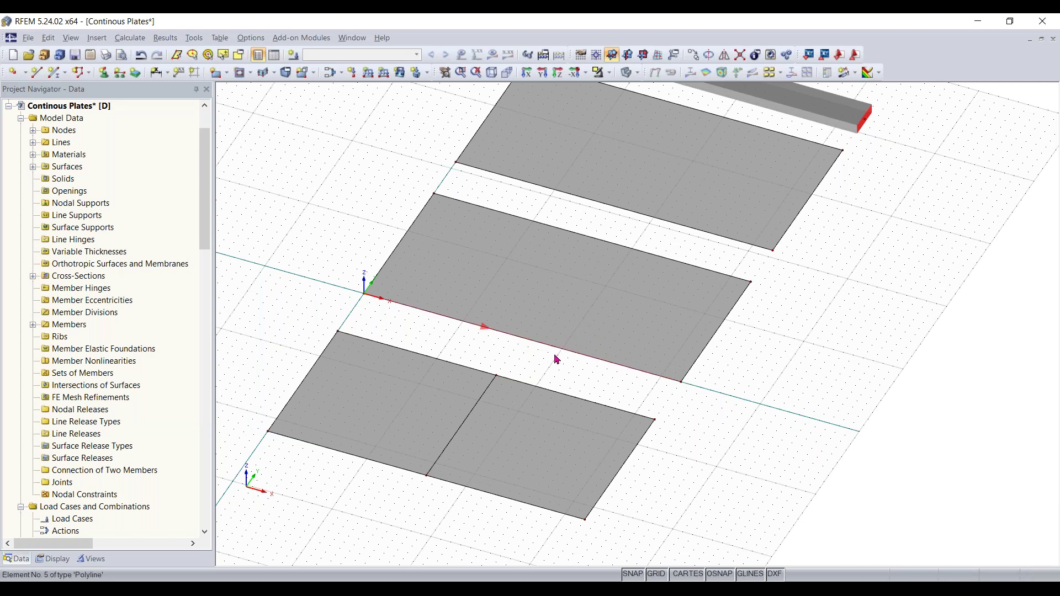
Copy the first plate's midspan line to the midspans of the second and third plates.
middle_click_drag(736, 391, 720, 428)
scroll(468, 465, "down", 1)
middle_click_drag(487, 458, 529, 434)
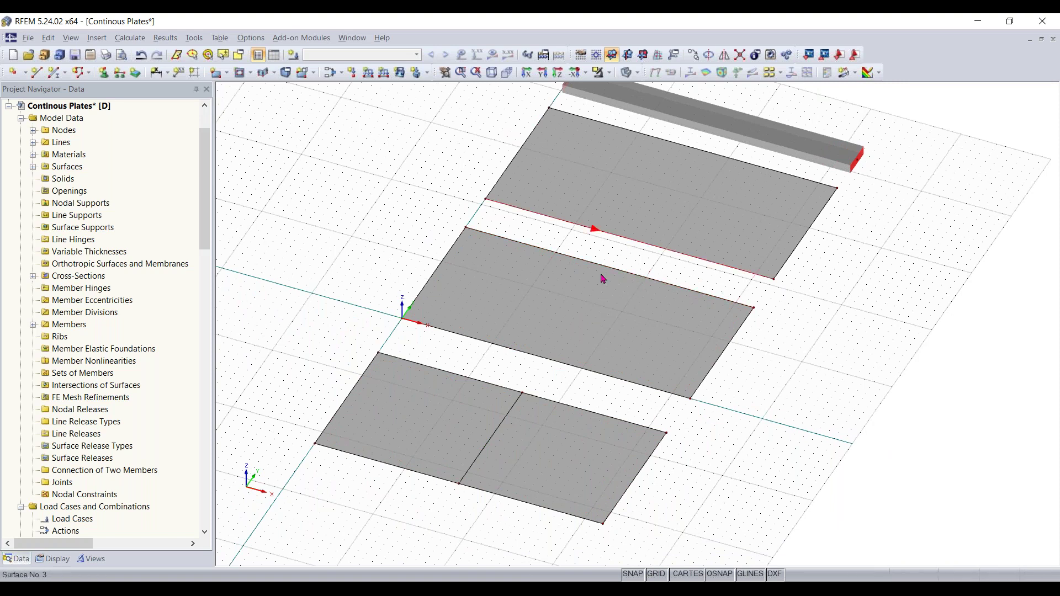
left_click(474, 465)
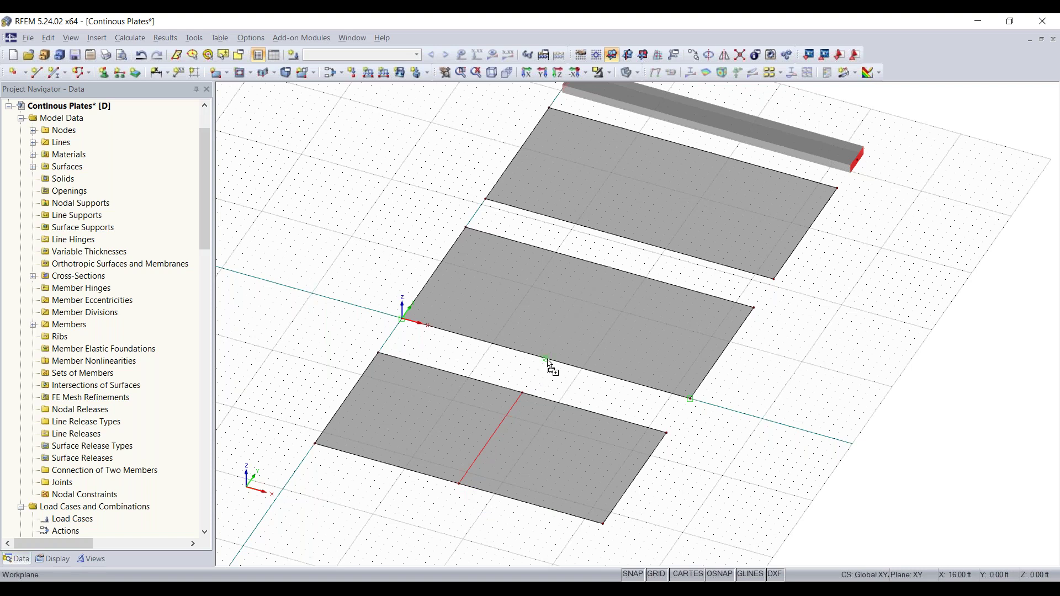
left_click_drag(548, 364, 548, 362, "ctrl")
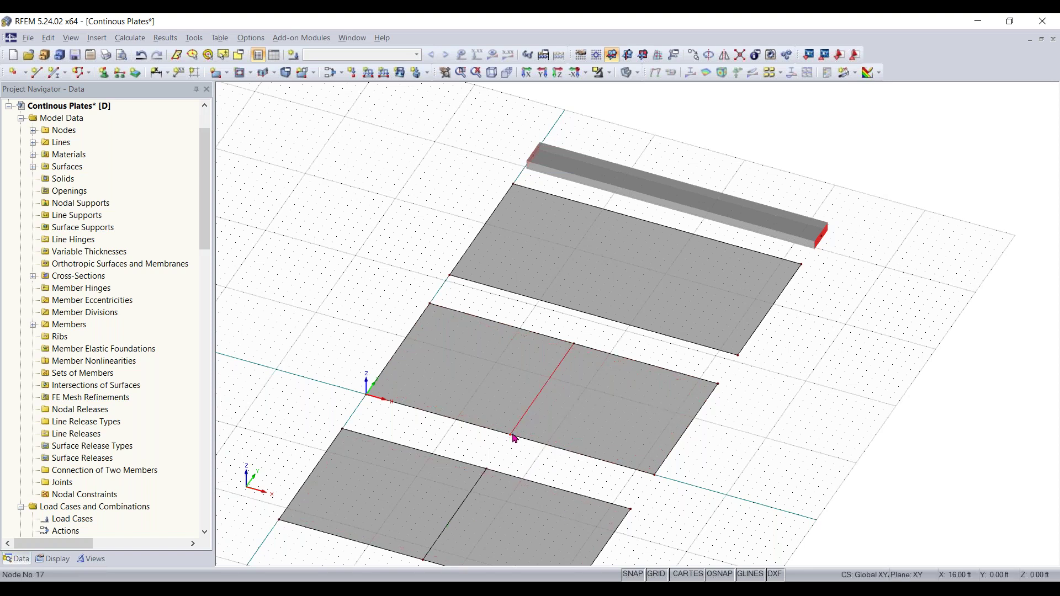
left_click(597, 319)
left_click(509, 435)
middle_click_drag(554, 452, 575, 366)
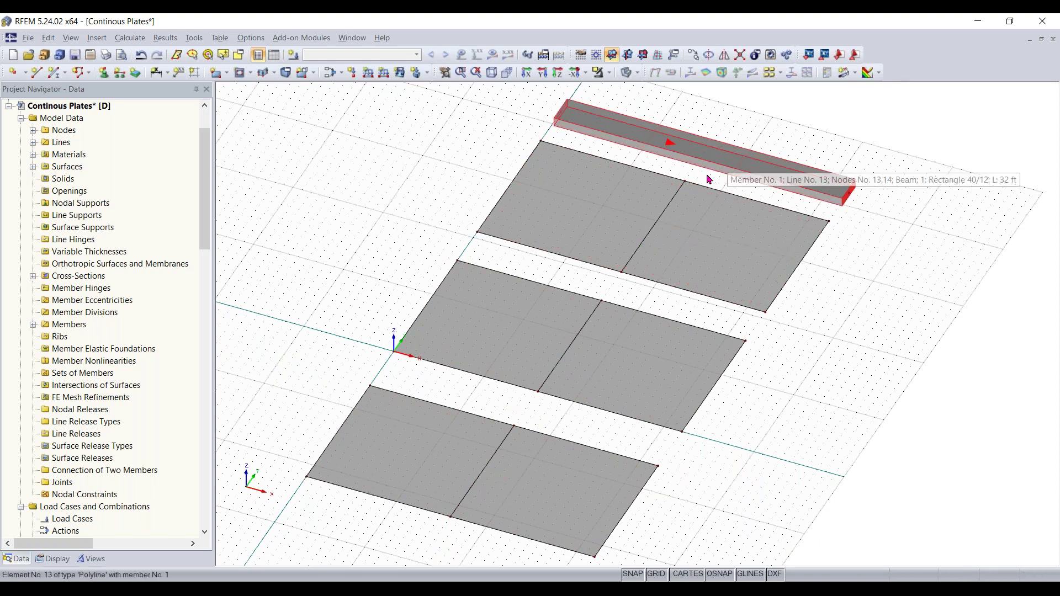
Divide the beam member by distance with a new intermediate node at 16 ft, 50% from the member start.
middle_click_drag(806, 254, 765, 234, "ctrl")
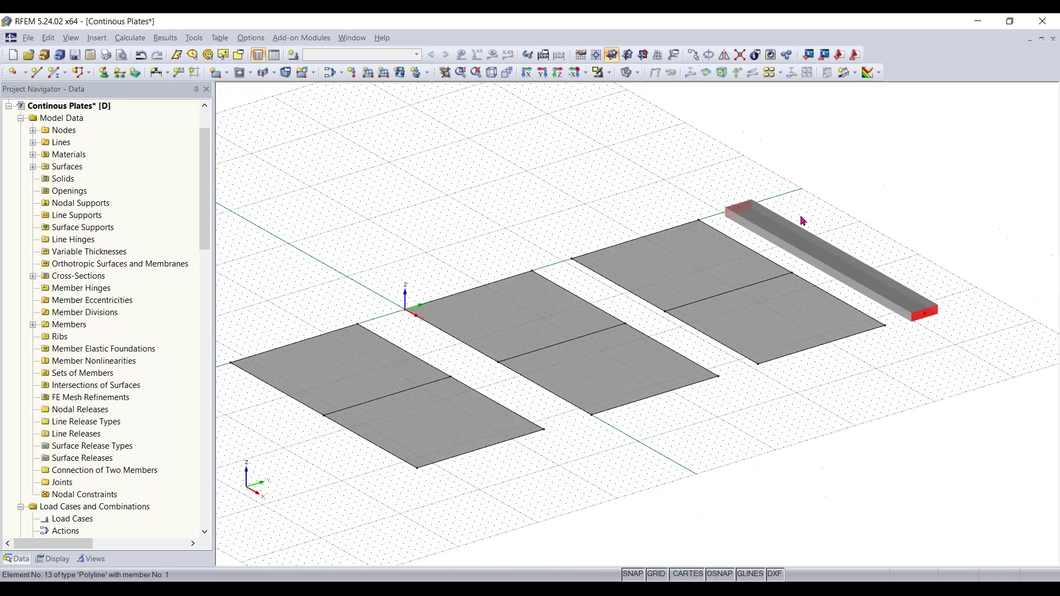
right_click(825, 262)
mouse_move(885, 95)
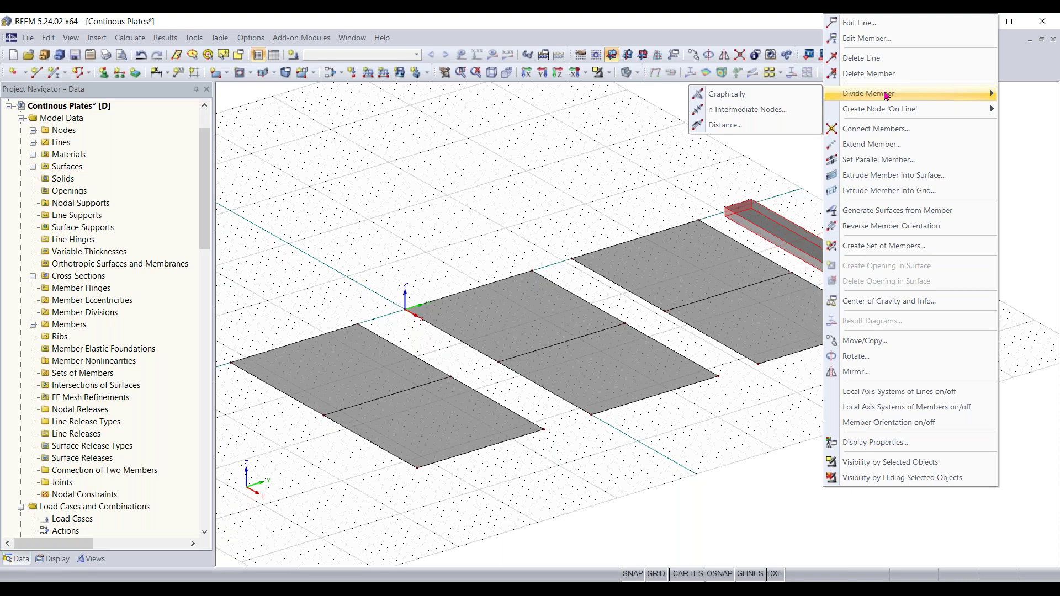
left_click(751, 126)
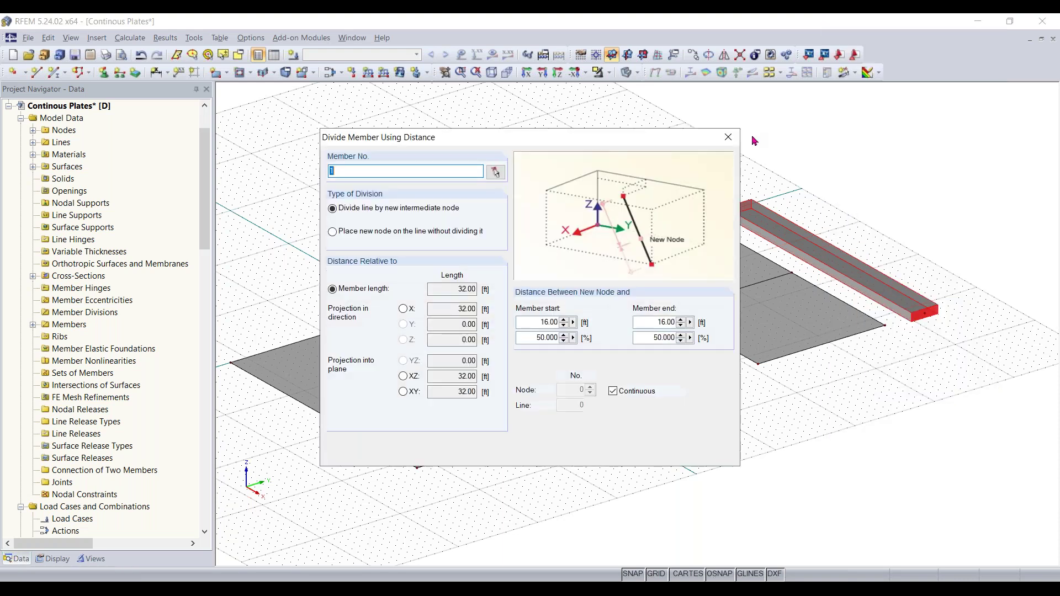
left_click_drag(567, 143, 567, 142)
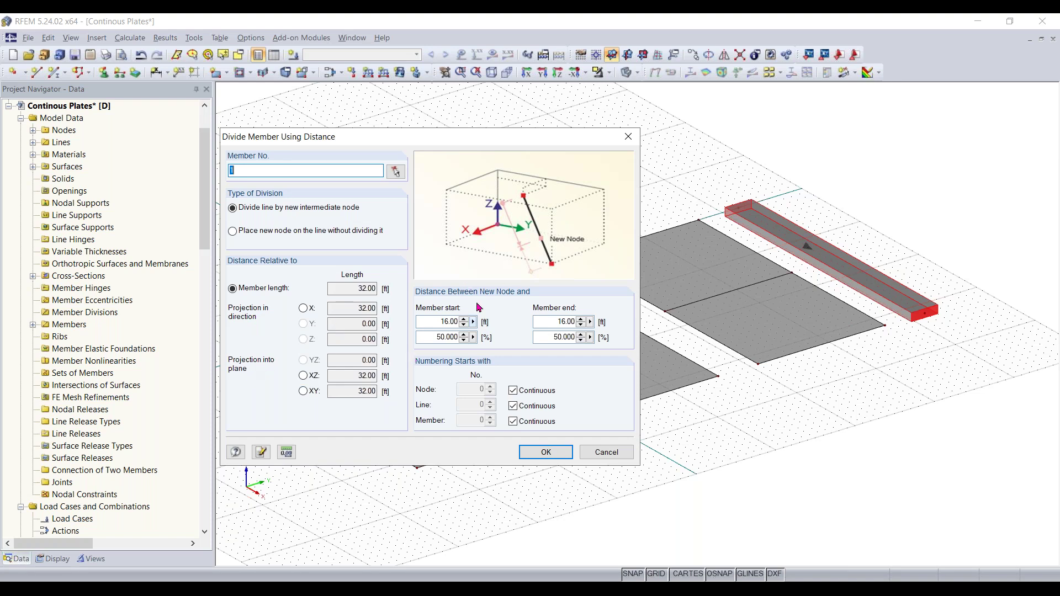
left_click_drag(480, 144, 462, 141)
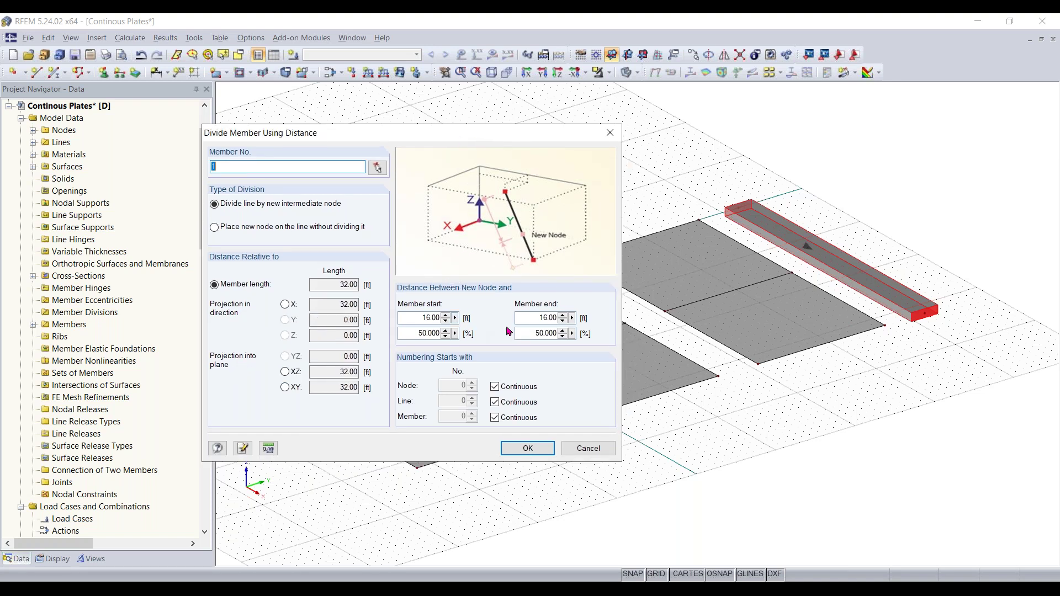
double_click(420, 333)
double_click(422, 319)
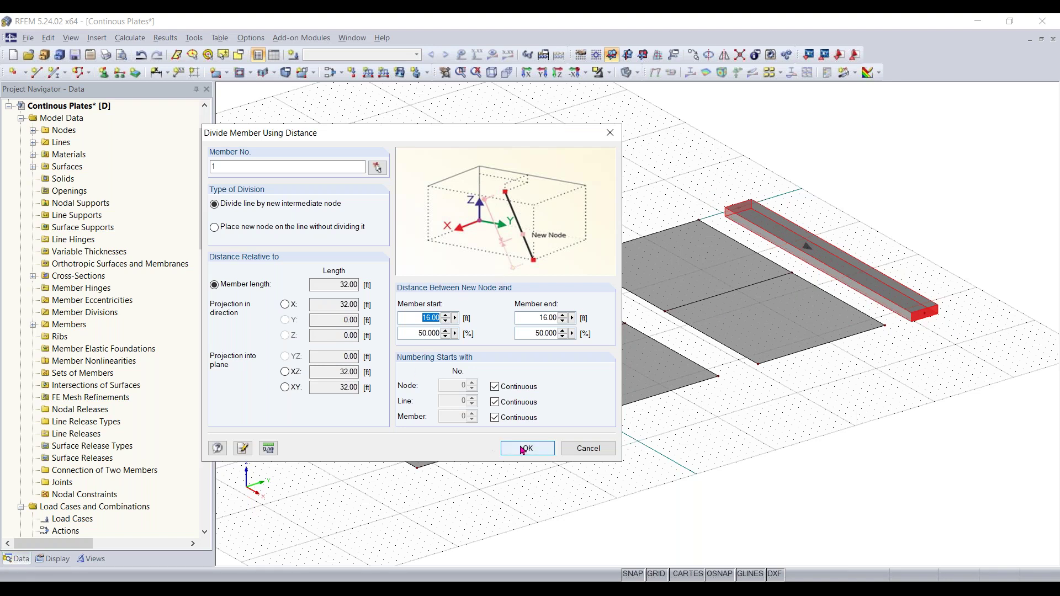
double_click(415, 333)
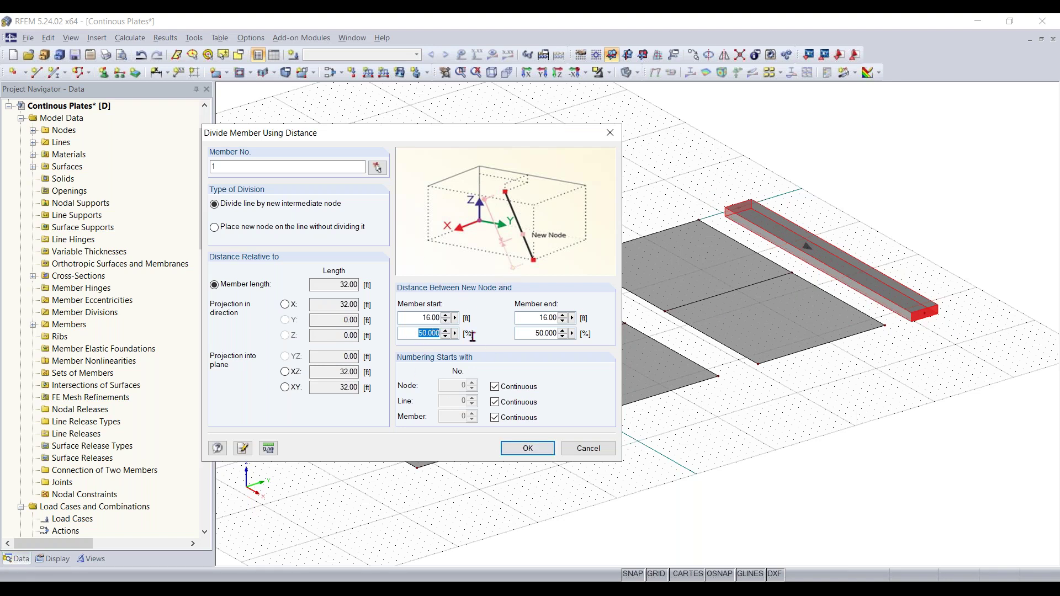
left_click(539, 447)
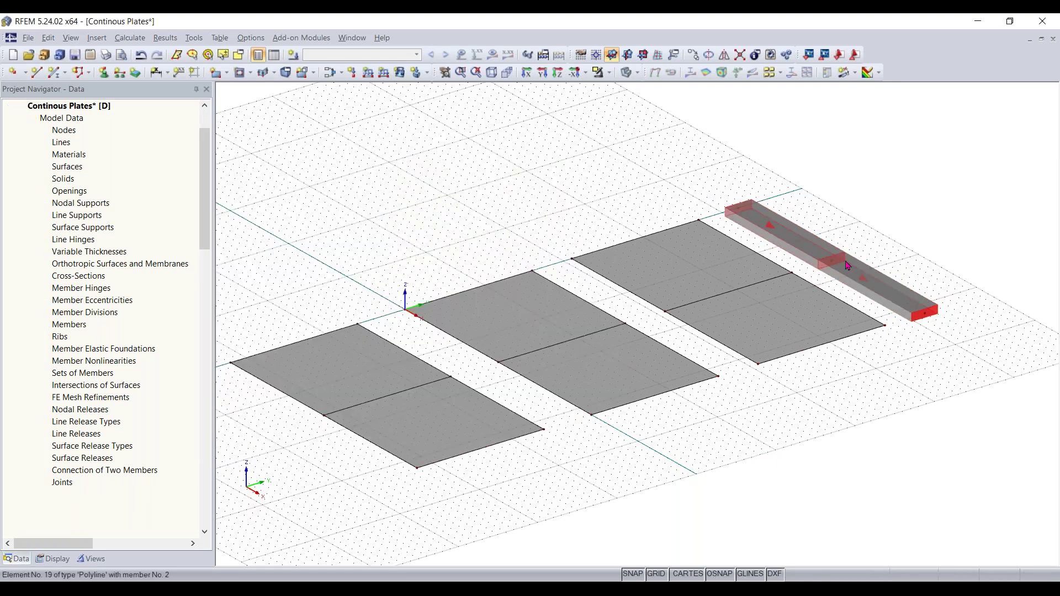
Examine the two segments of the divided beam and its middle node alongside the three divided plates.
scroll(832, 265, "up", 2)
scroll(832, 265, "up", 1)
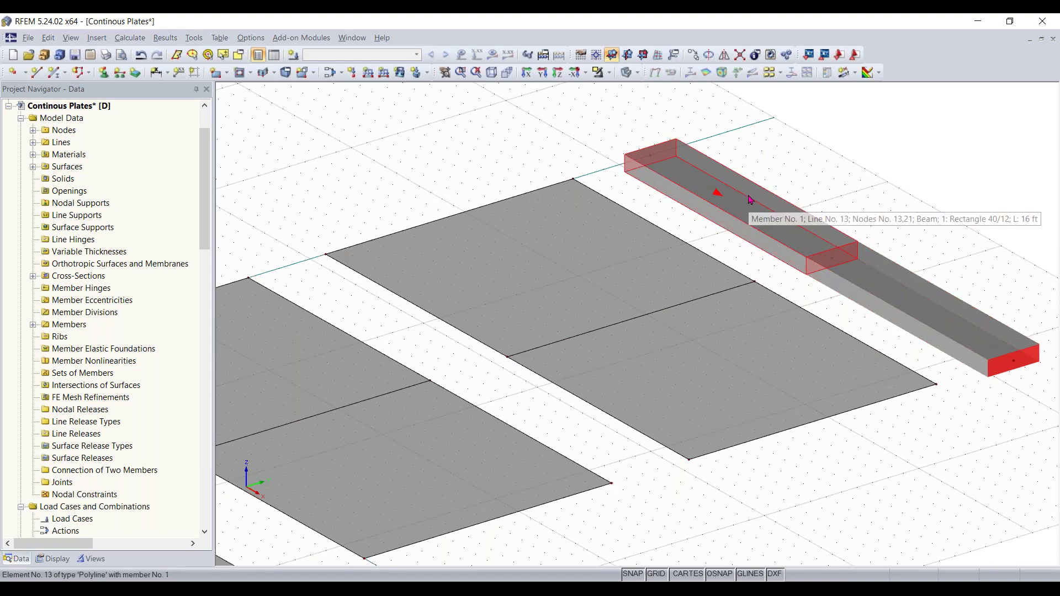
scroll(789, 246, "down", 3)
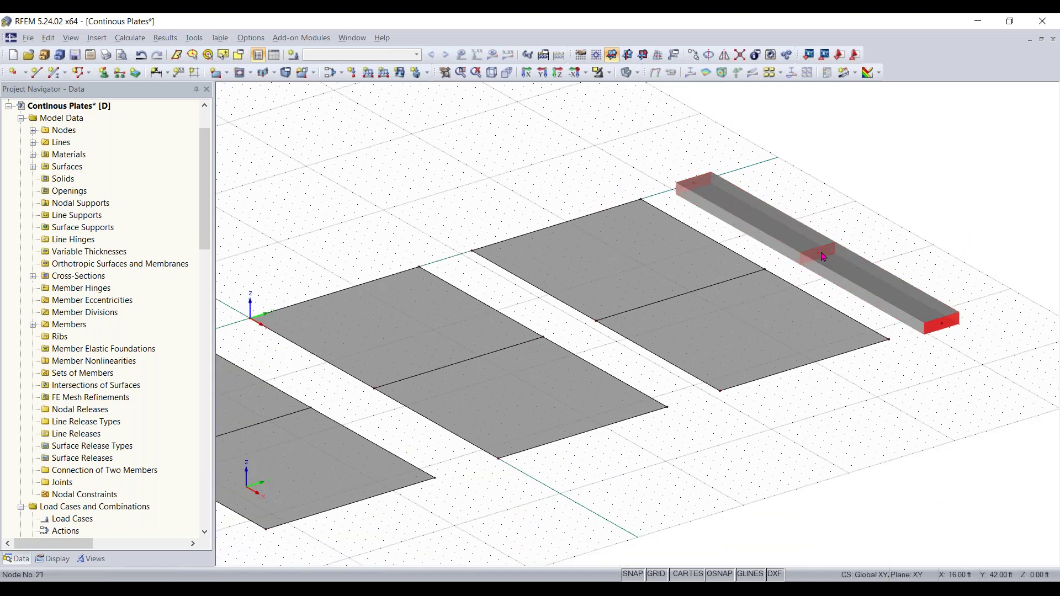
scroll(739, 331, "down", 1)
middle_click_drag(758, 245, 833, 226)
scroll(834, 226, "up", 1)
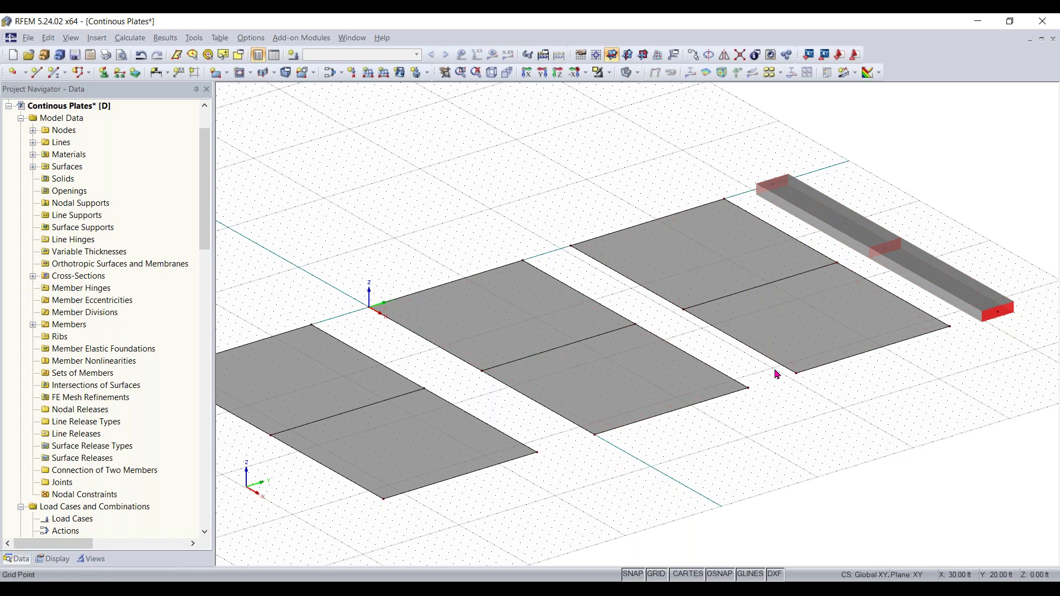
scroll(773, 380, "down", 1)
middle_click_drag(774, 380, 798, 374)
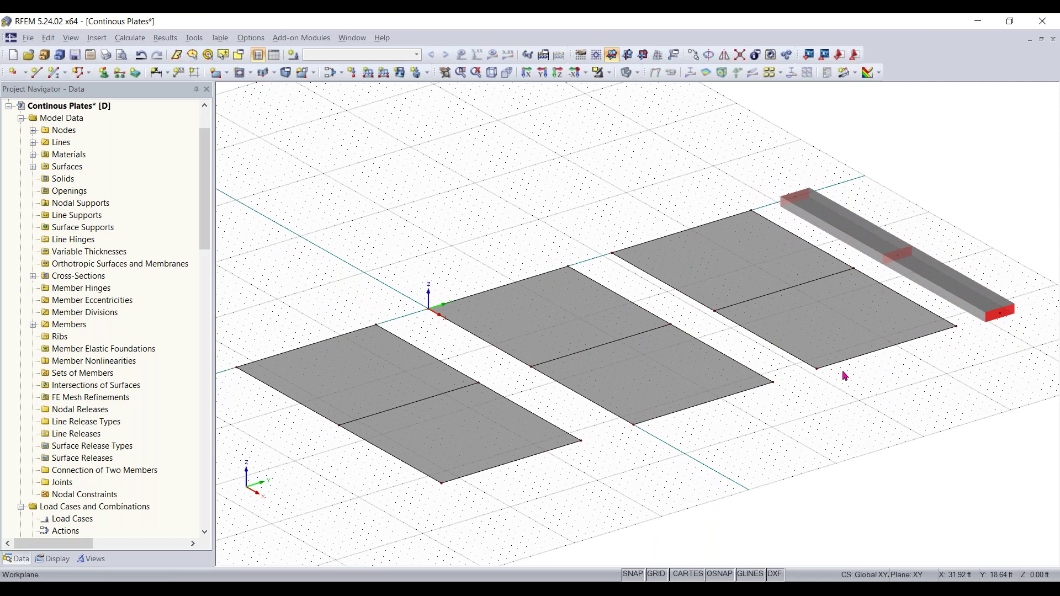
middle_click_drag(793, 449, 476, 174, "ctrl")
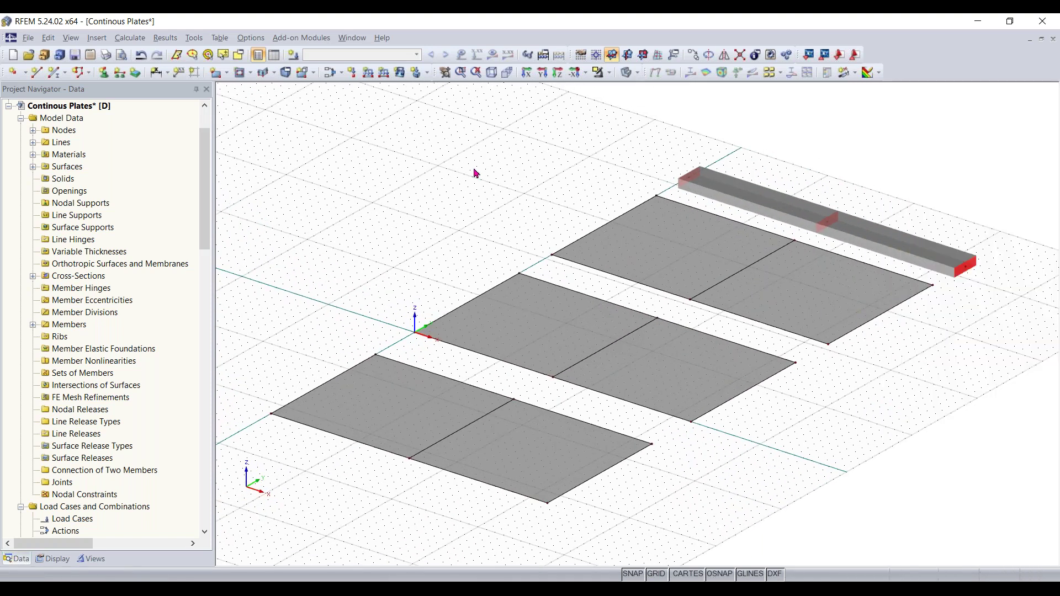
Open the new line support settings and examine the Hinged support type with its 3D preview.
left_click(120, 73)
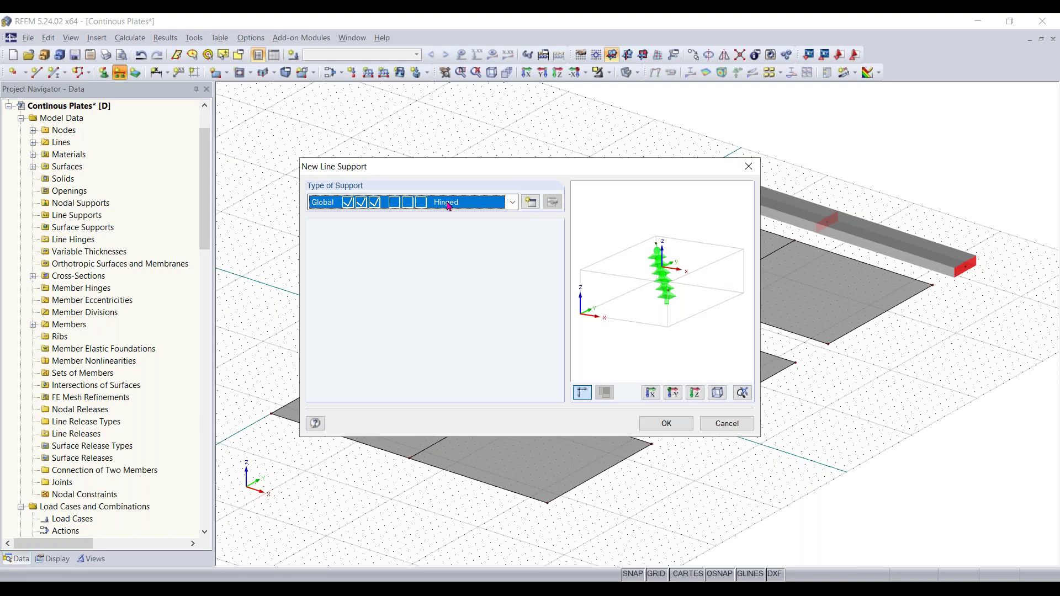
left_click(513, 203)
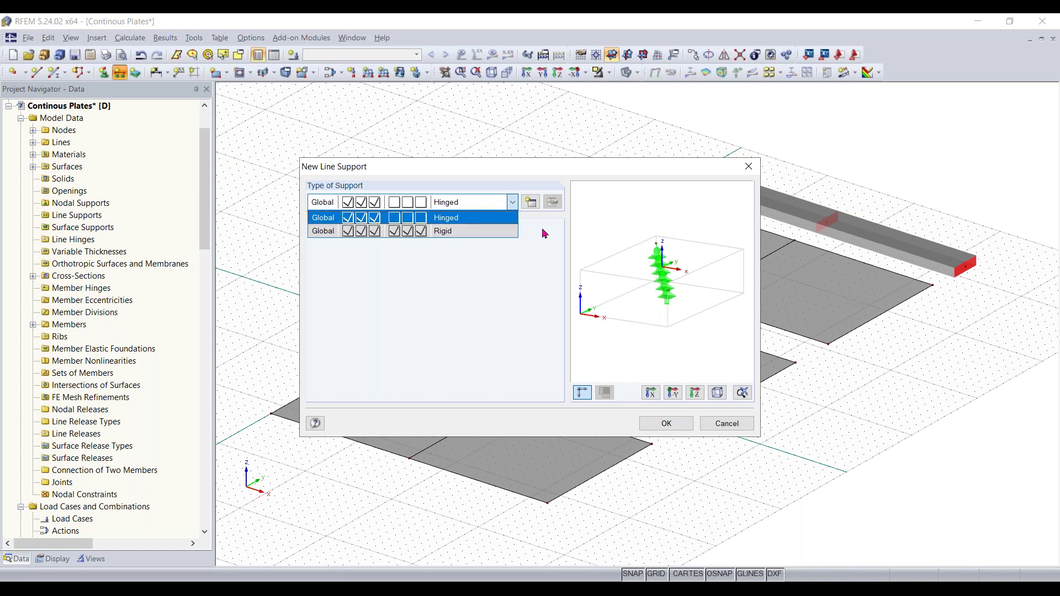
left_click(478, 208)
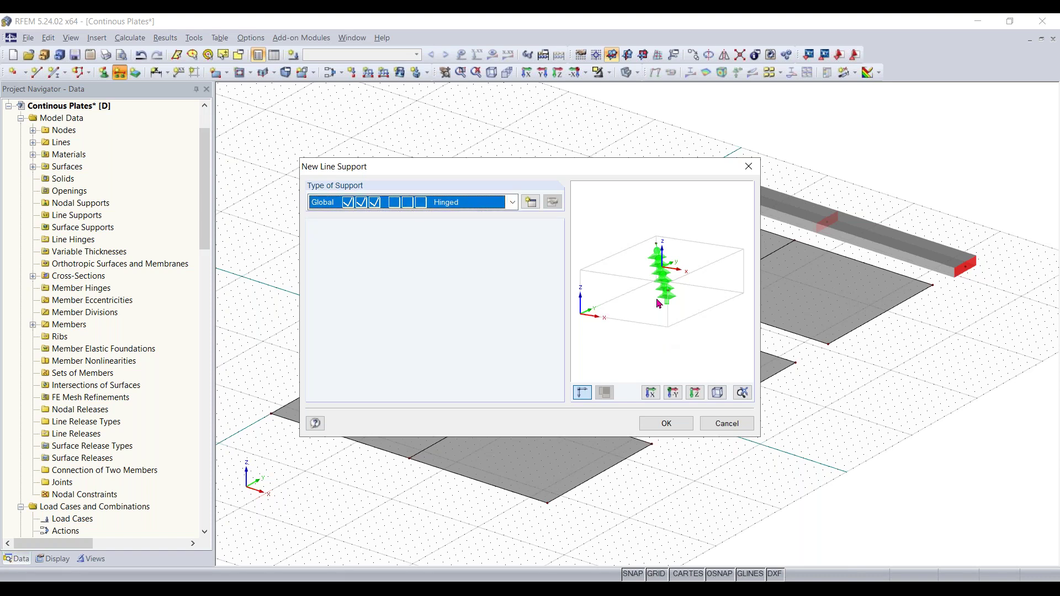
middle_click_drag(650, 295, 665, 277, "ctrl")
scroll(665, 270, "up", 3)
scroll(652, 309, "up", 1)
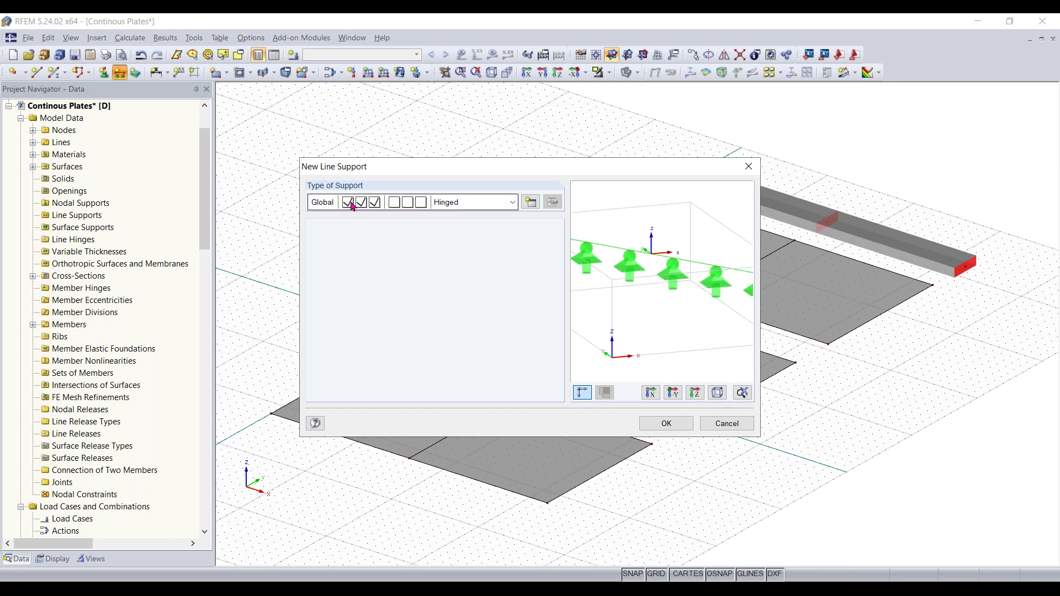
scroll(684, 303, "down", 2)
middle_click_drag(691, 306, 701, 302)
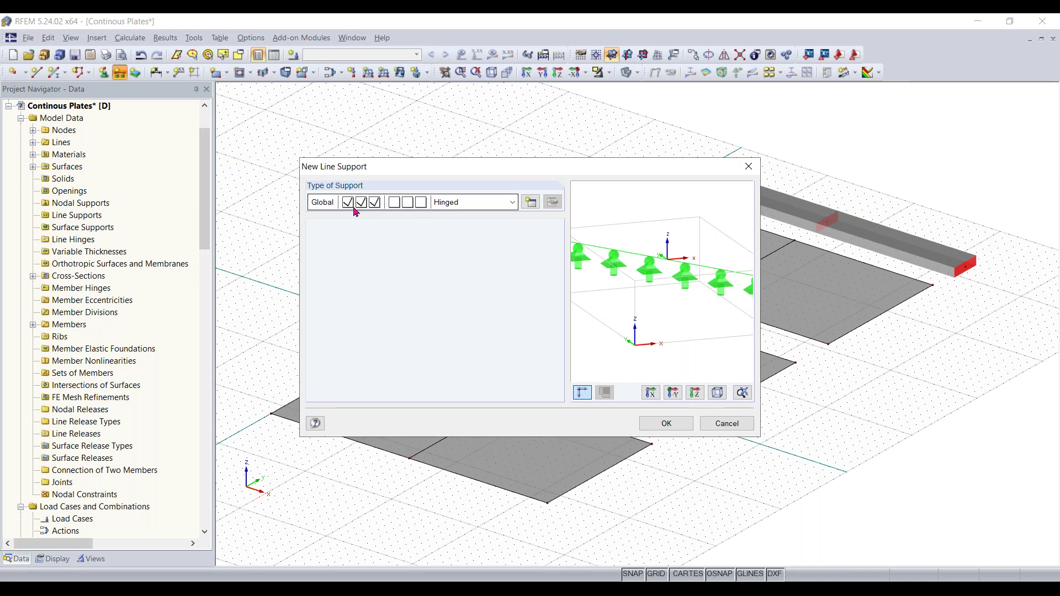
Preview the Rigid line support type, then look at the custom support conditions and cancel them.
left_click(494, 208)
left_click(474, 230)
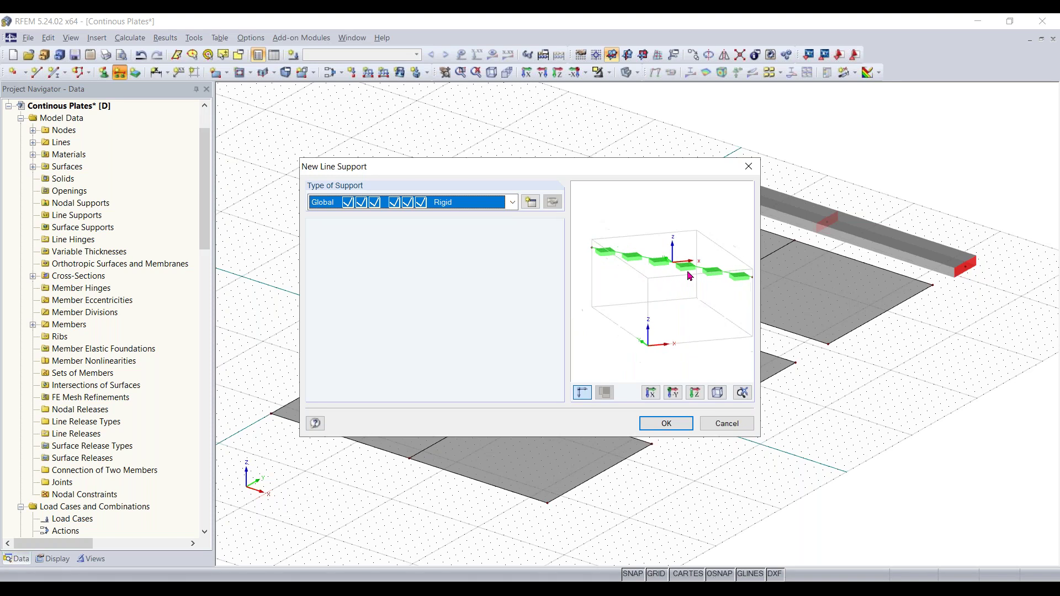
scroll(689, 276, "up", 1)
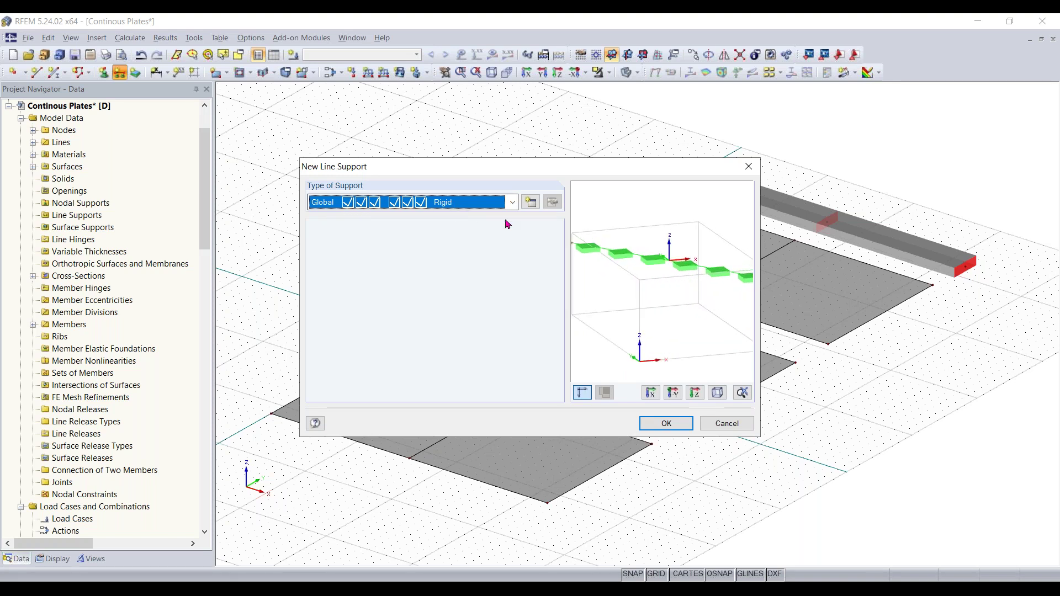
mouse_move(691, 289)
middle_mouse_down("ctrl")
mouse_move(606, 293)
mouse_move(651, 311)
mouse_move(672, 284)
middle_mouse_up("ctrl")
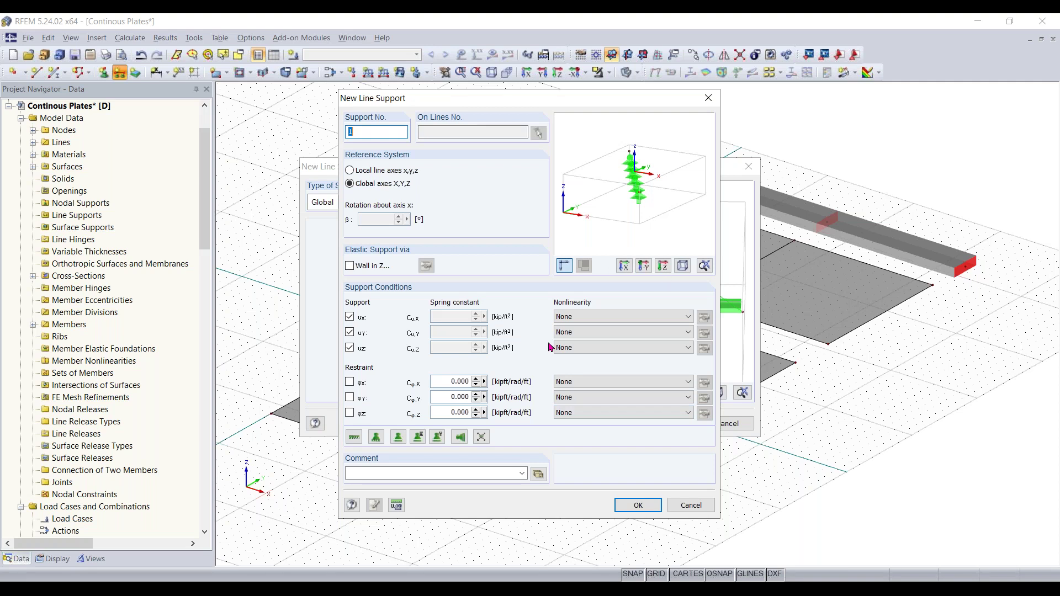
left_click(687, 505)
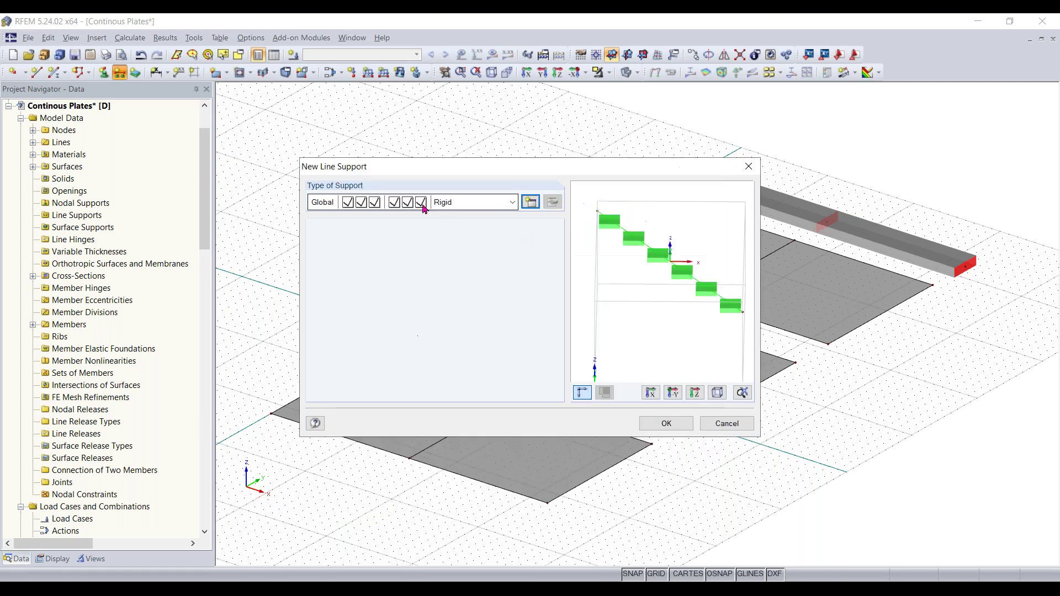
Place Hinged line supports on the first plate's two short end edges and its midspan line.
left_click(453, 202)
left_click(454, 215)
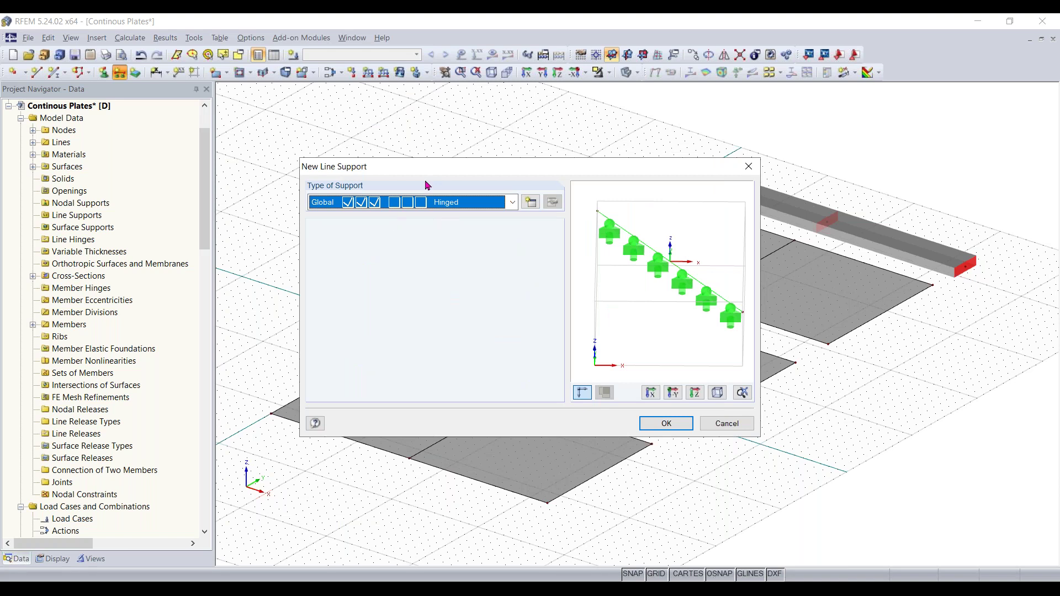
left_click(668, 423)
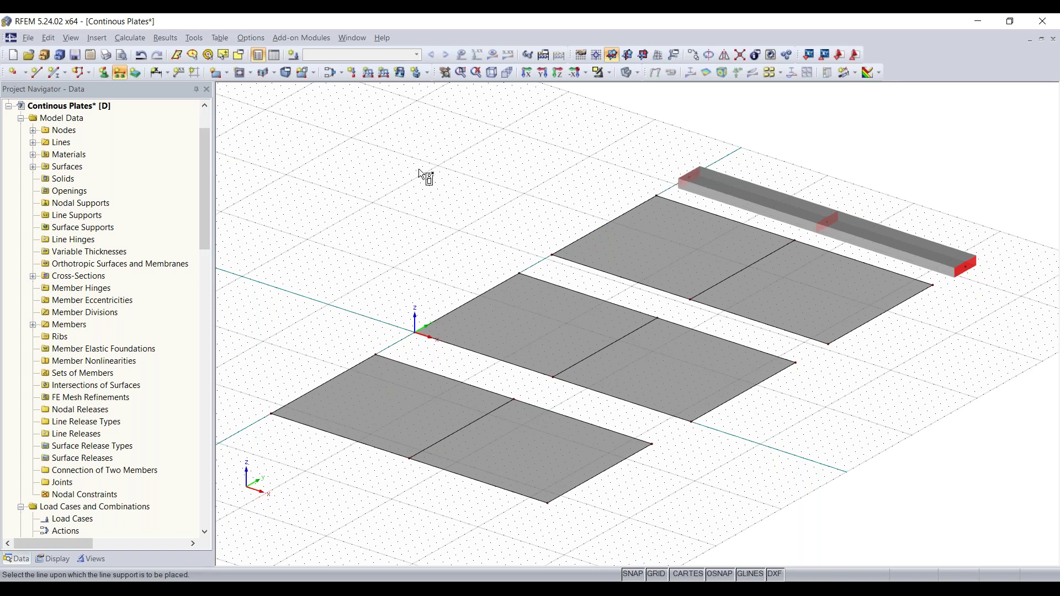
left_click(338, 375)
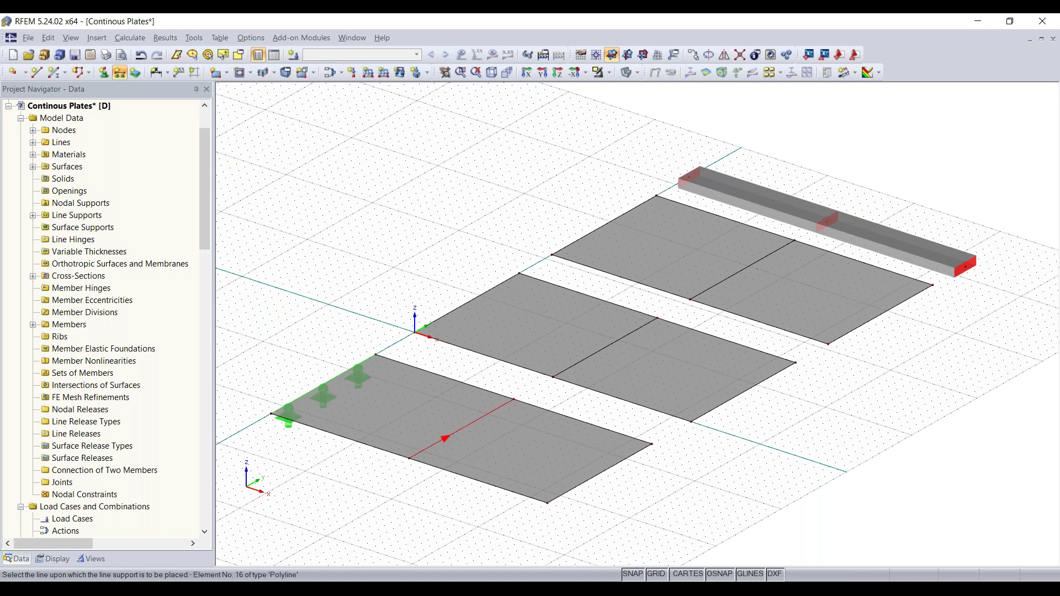
left_click(461, 423)
left_click(610, 468)
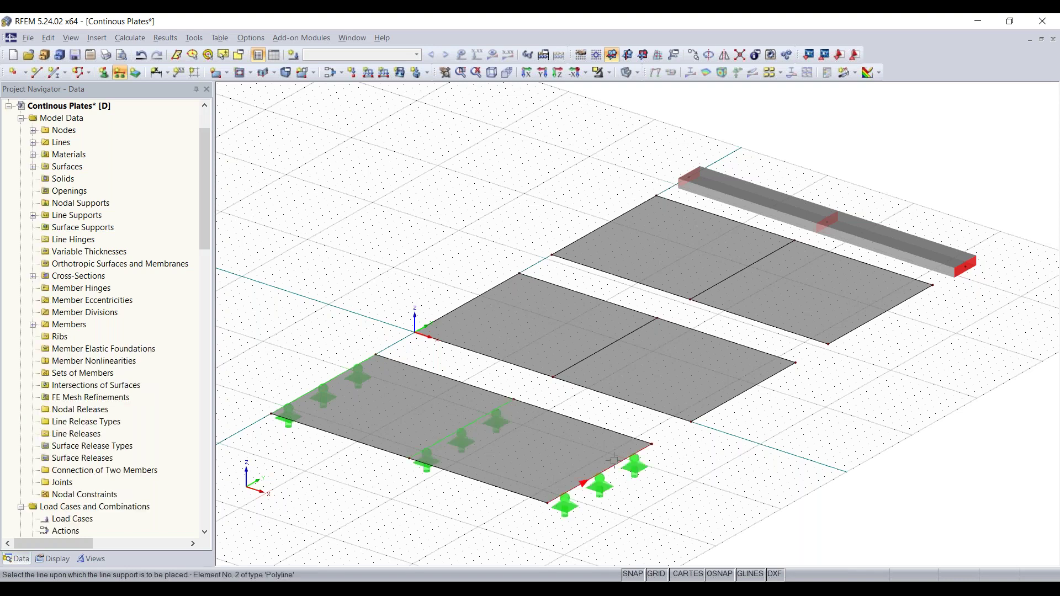
Place Hinged line supports on the short end edges and midspan lines of the second and third plates.
left_click(466, 302)
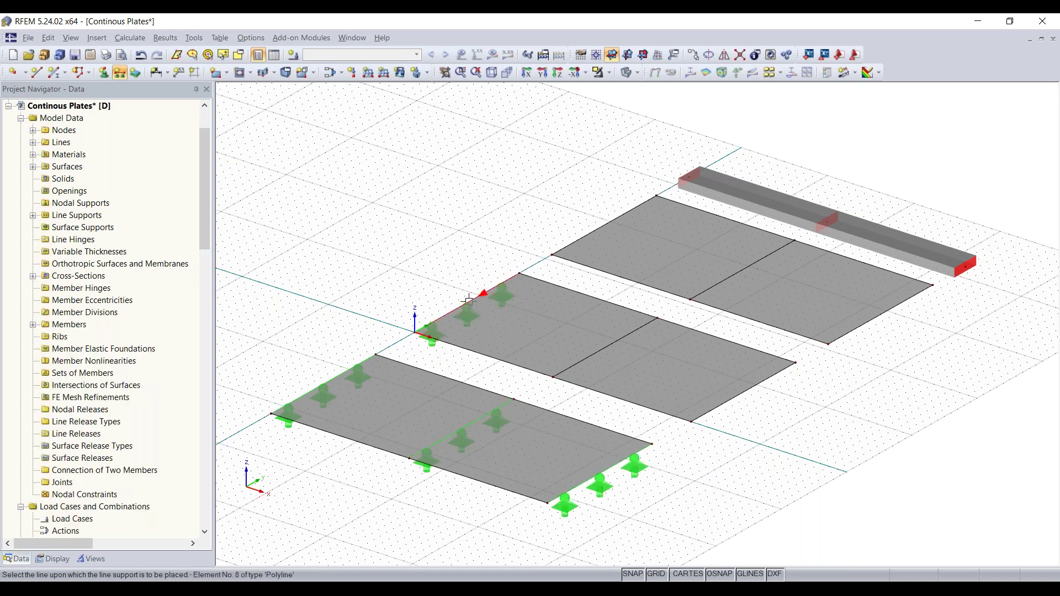
left_click(604, 352)
left_click(737, 393)
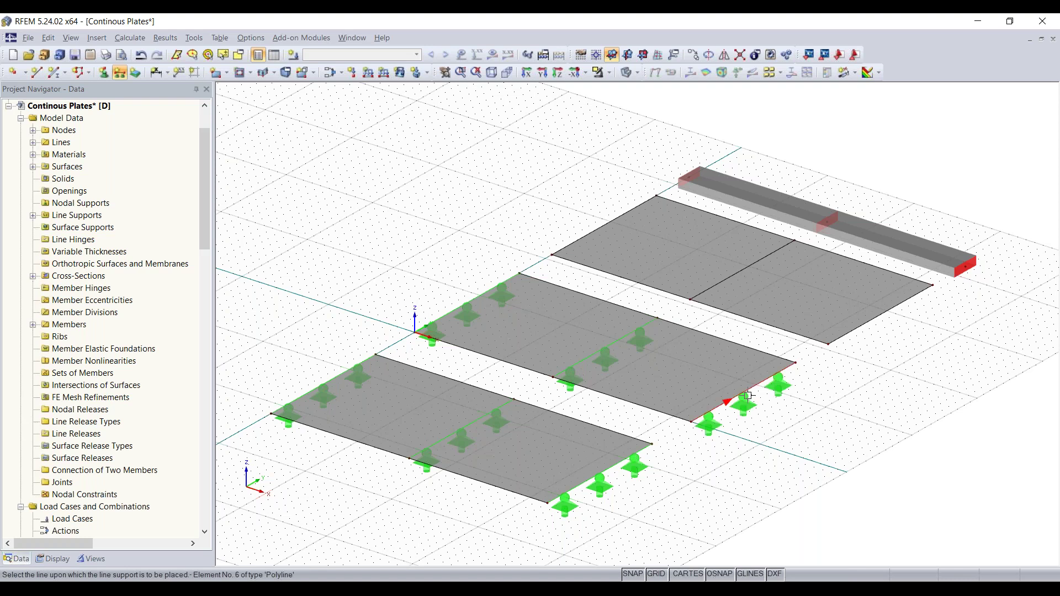
left_click(614, 221)
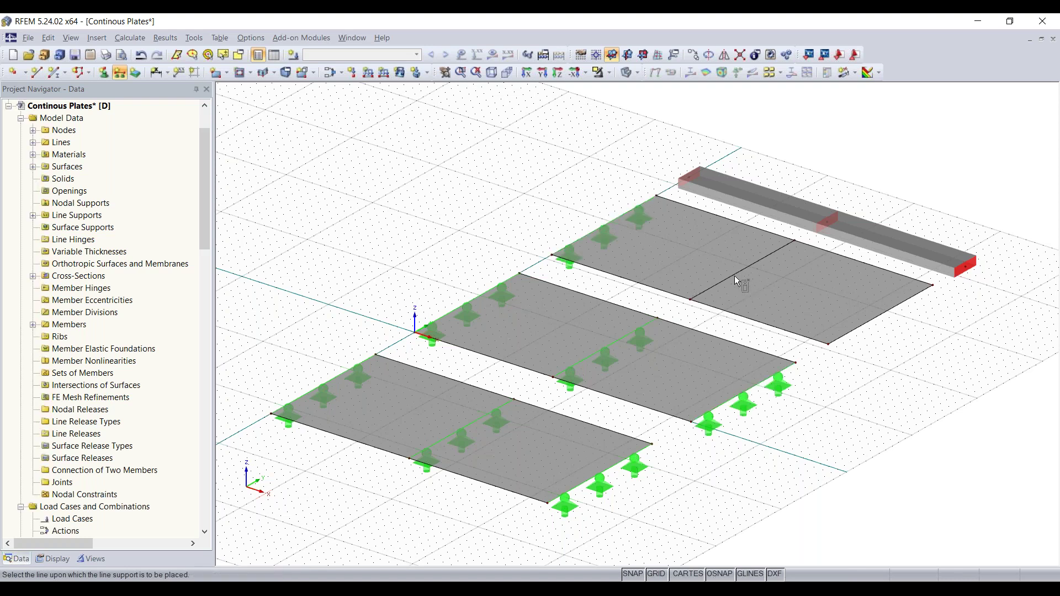
left_click(736, 275)
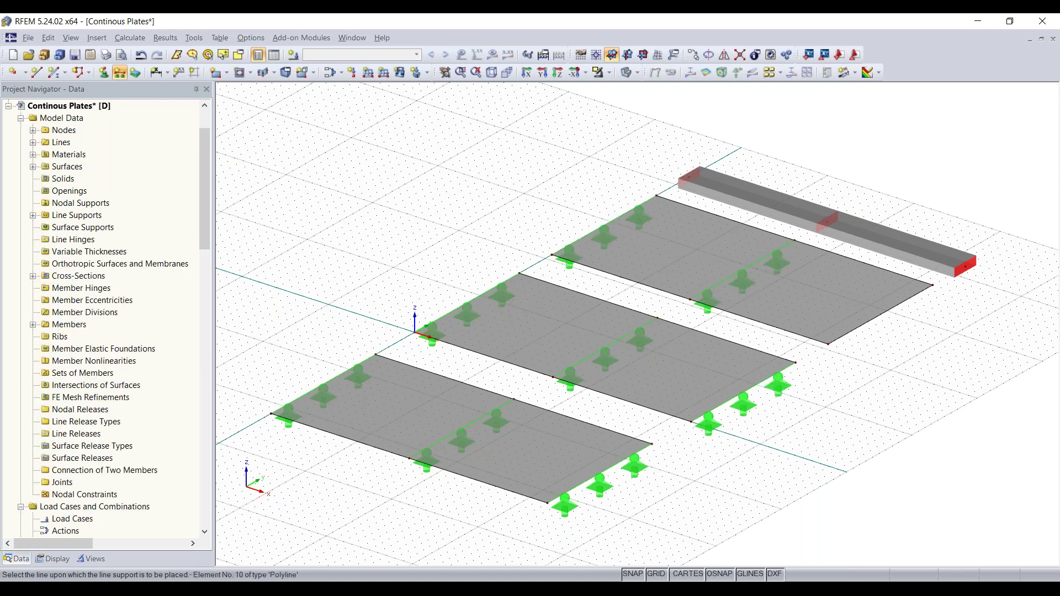
left_click(875, 319)
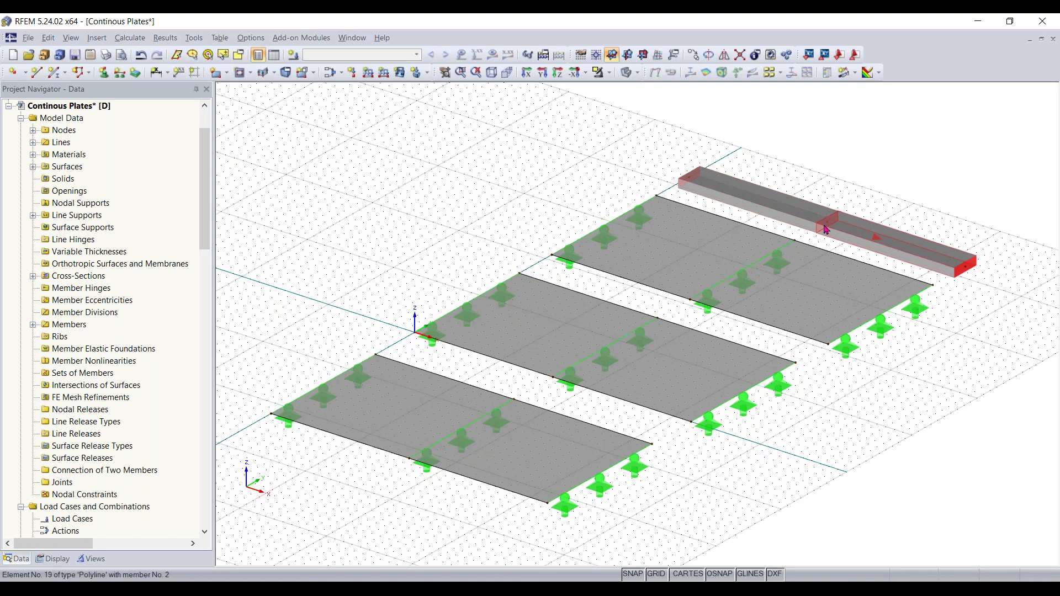
Place Hinged nodal supports on the beam's far end node (positive X end) and its middle node.
middle_click_drag(939, 359, 889, 400)
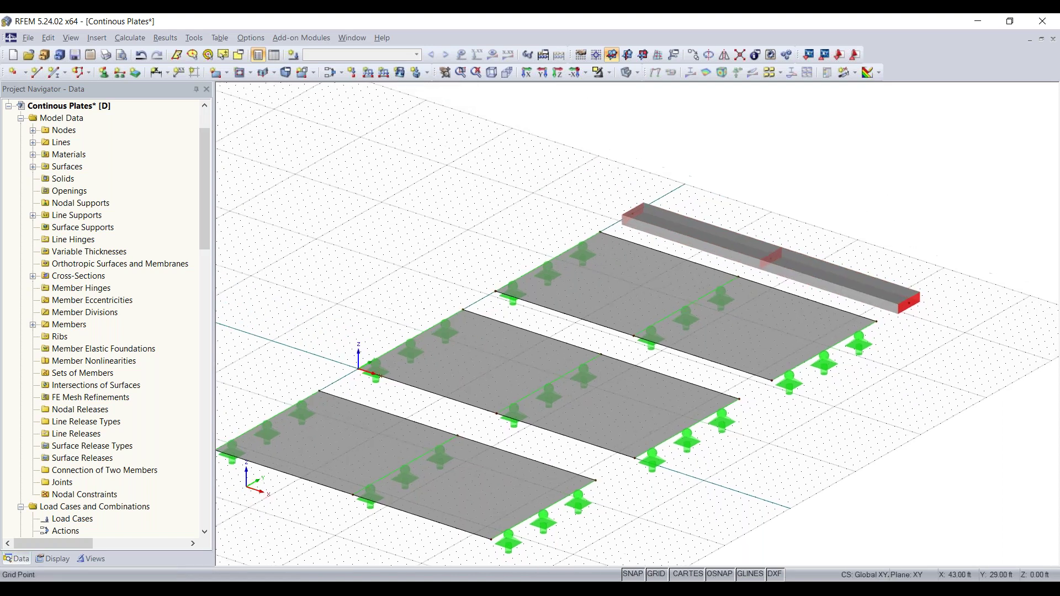
scroll(890, 400, "up", 2)
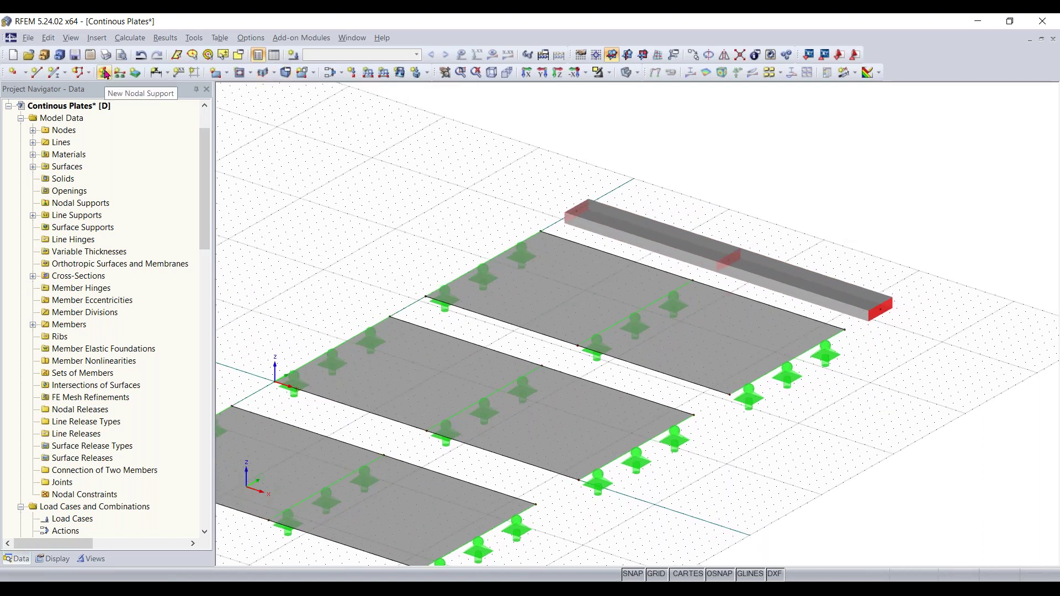
left_click(105, 74)
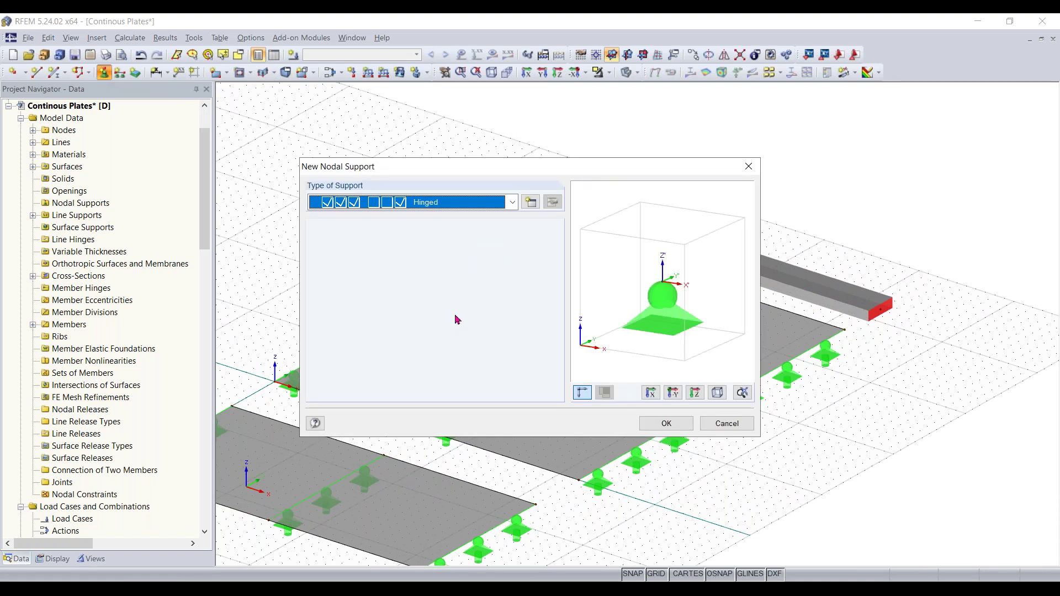
left_click_drag(677, 335, 639, 344)
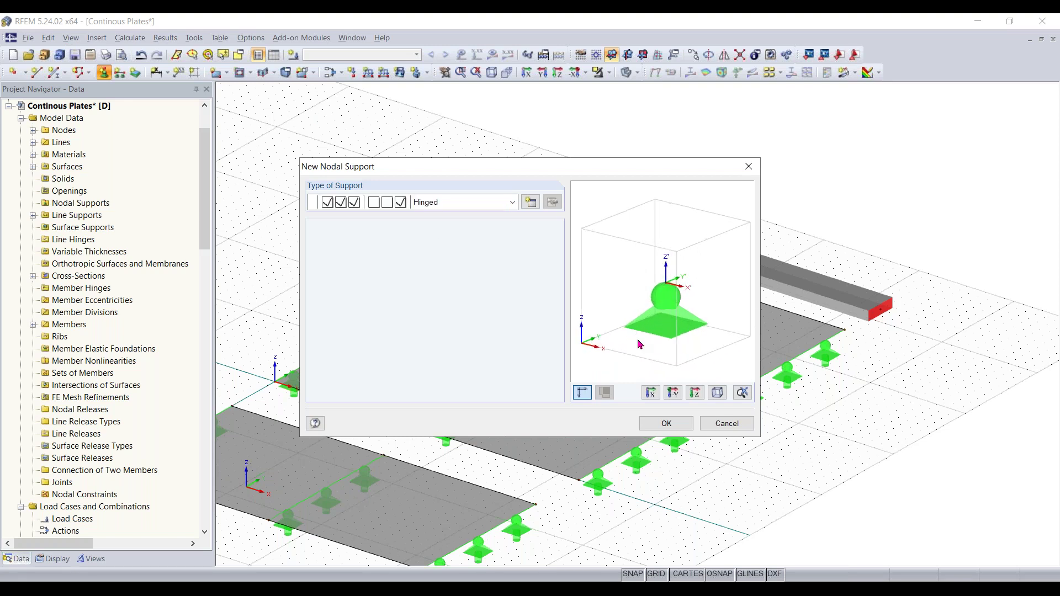
left_click(480, 206)
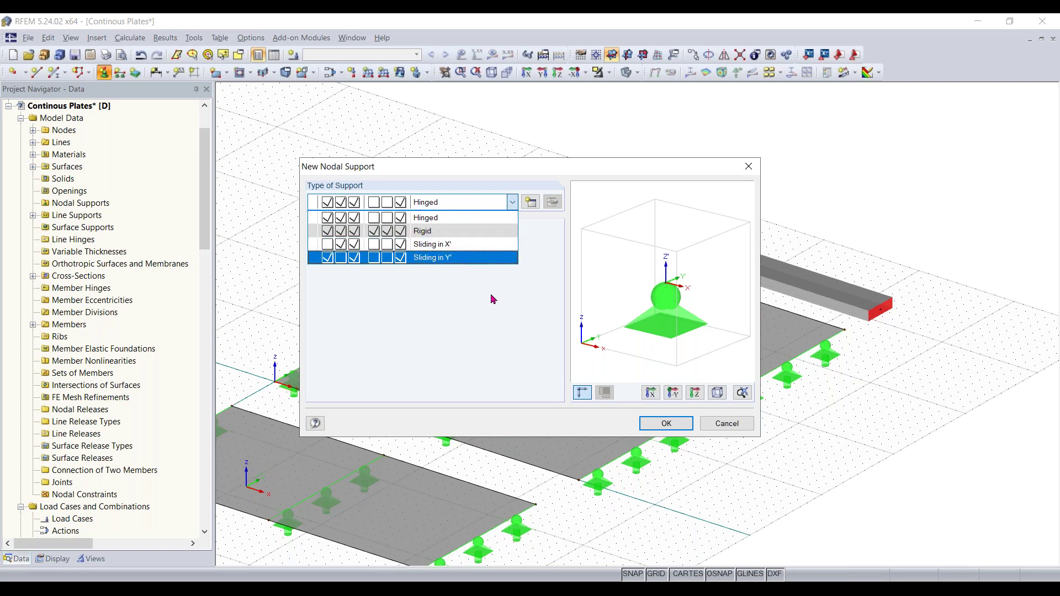
left_click(440, 221)
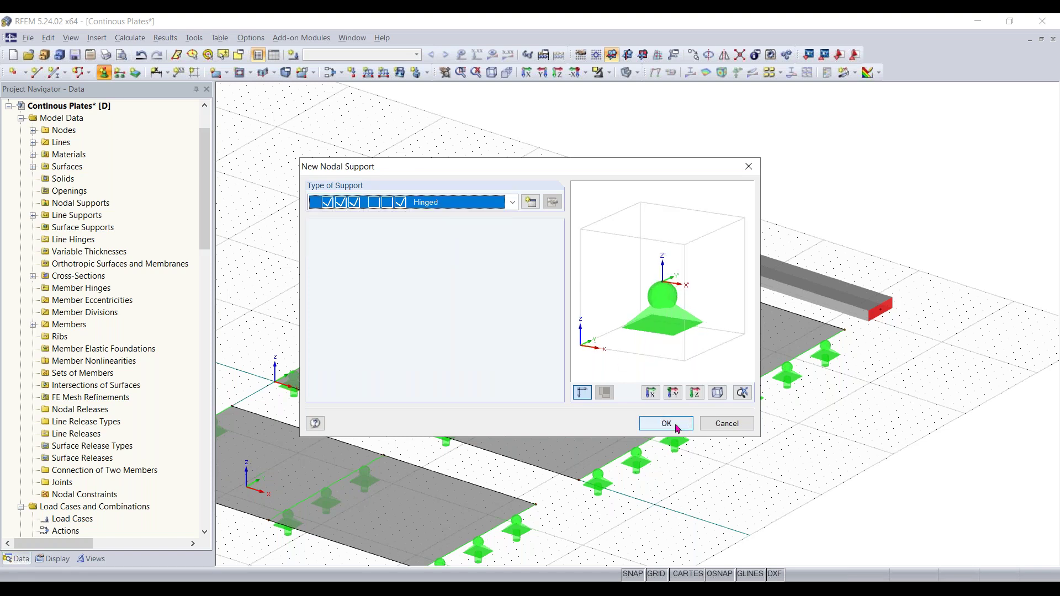
left_click(676, 427)
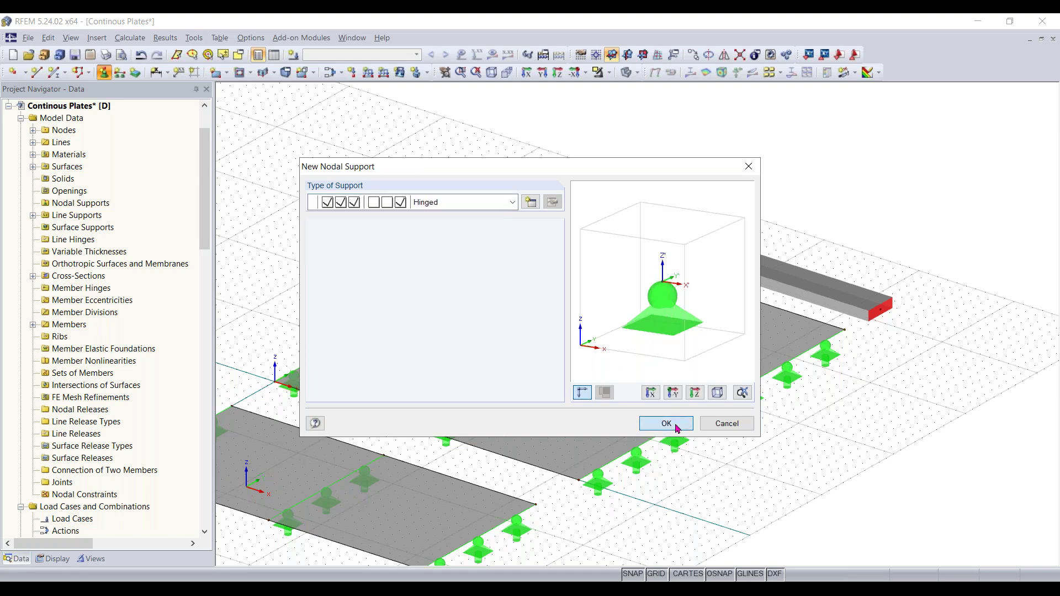
scroll(760, 280, "up", 1)
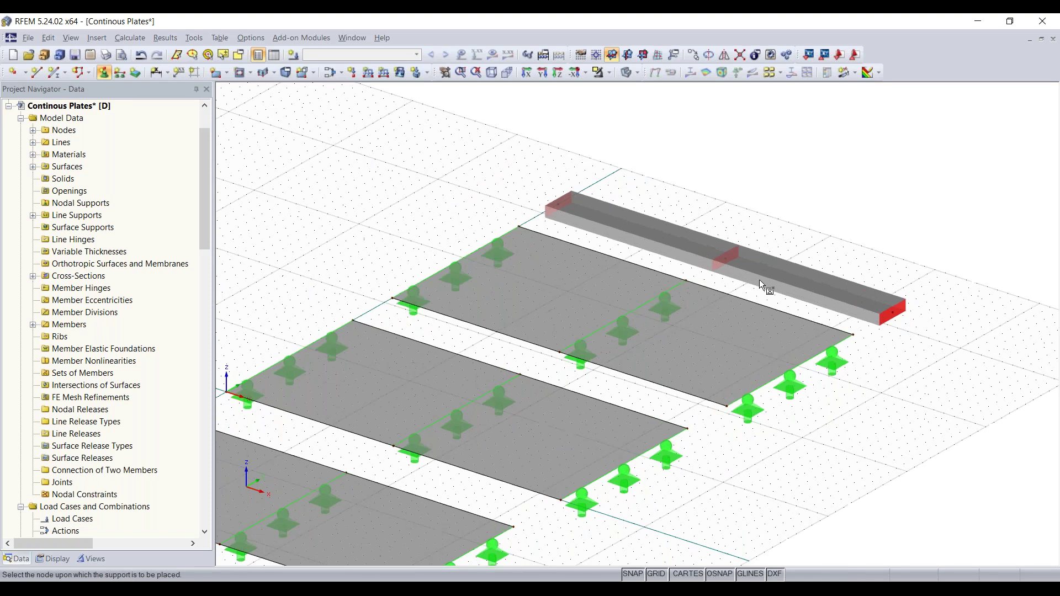
scroll(759, 280, "up", 1)
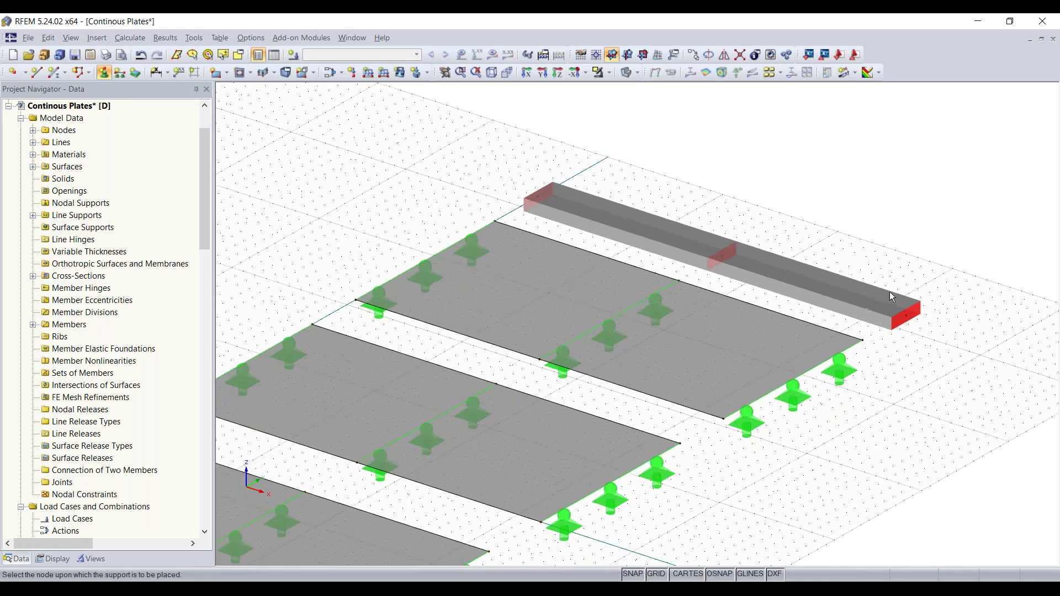
left_click(907, 319)
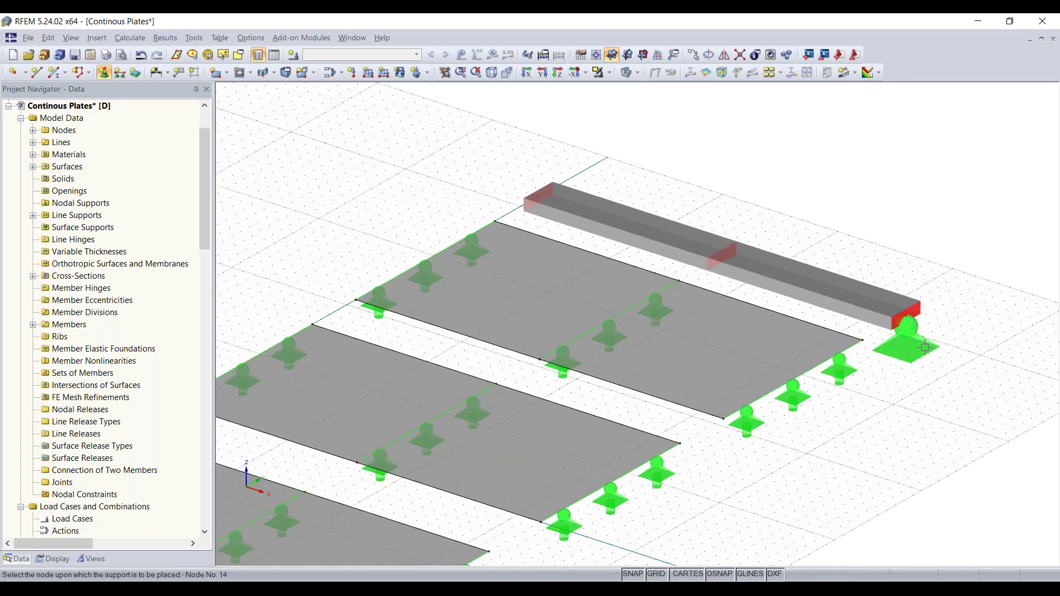
left_click(724, 257)
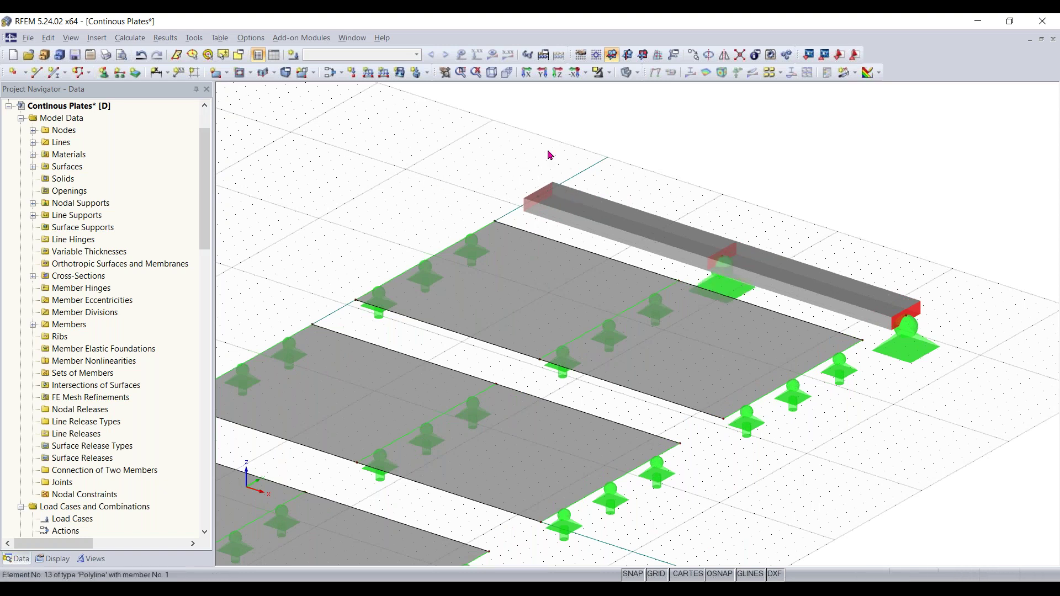
Define a new nodal support from the Hinged type with rotation φX' also restrained, and place it on the beam's remaining end node.
left_click(104, 73)
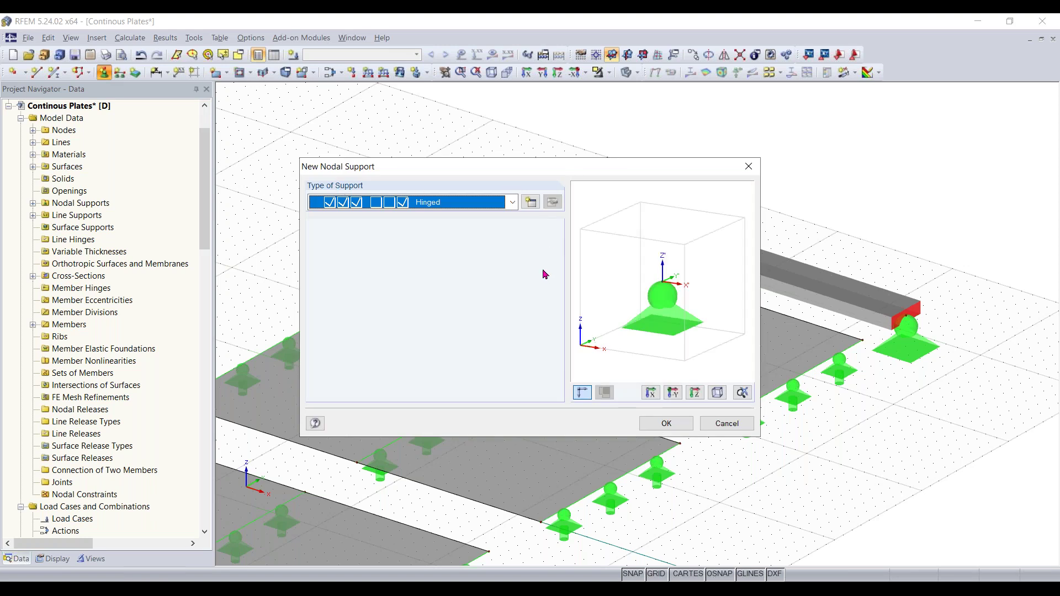
left_click_drag(550, 177, 550, 247)
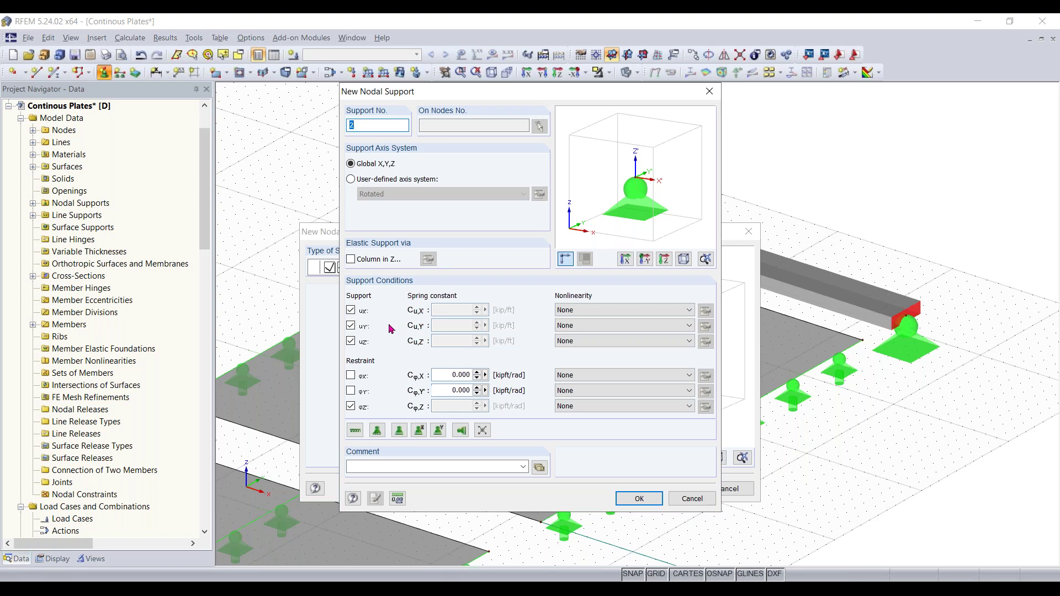
left_click(354, 375)
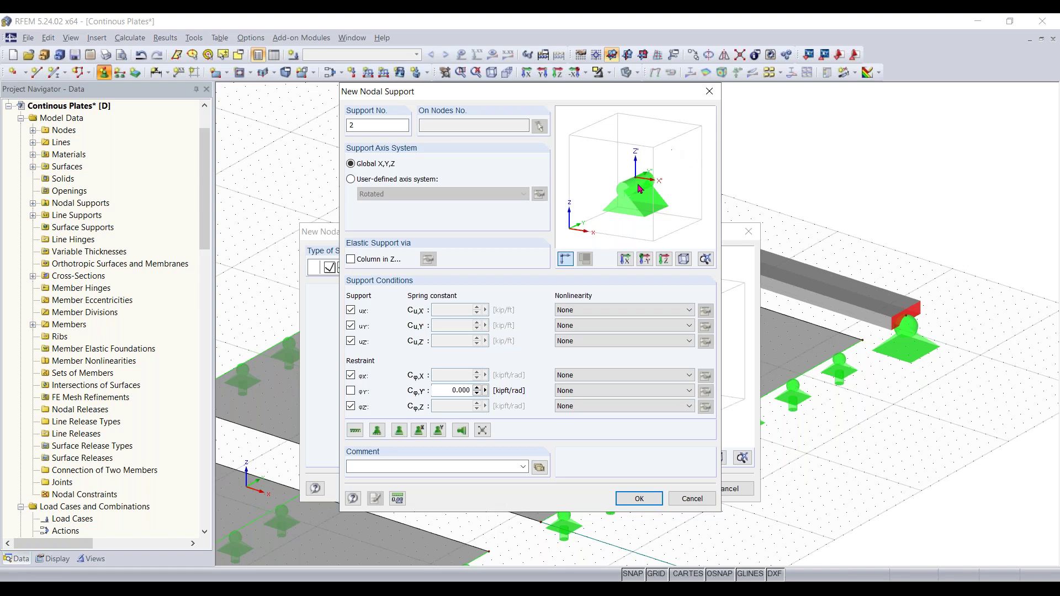
left_click(641, 499)
left_click(666, 489)
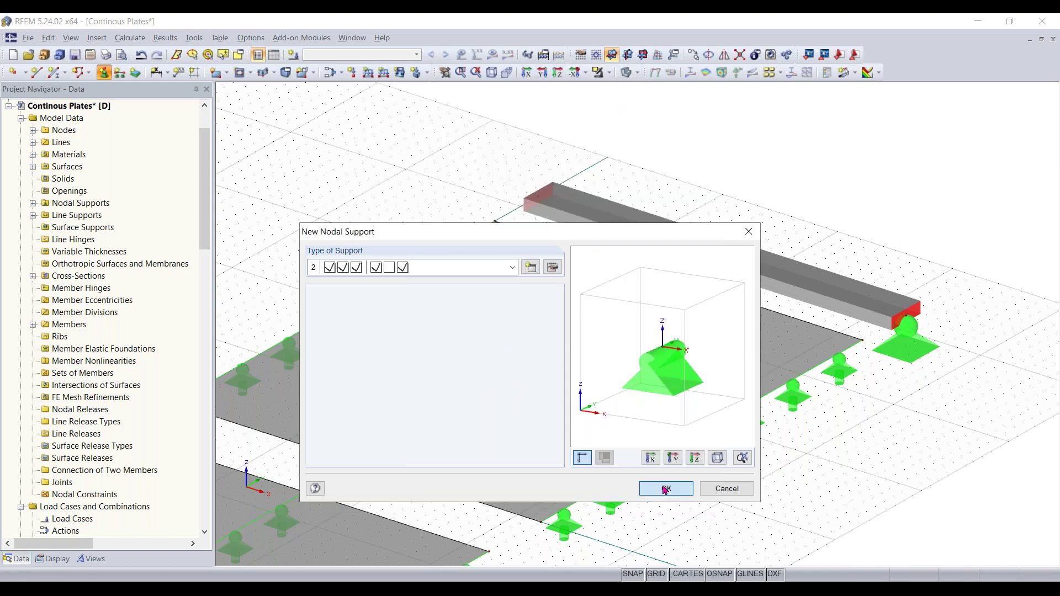
left_click(539, 198)
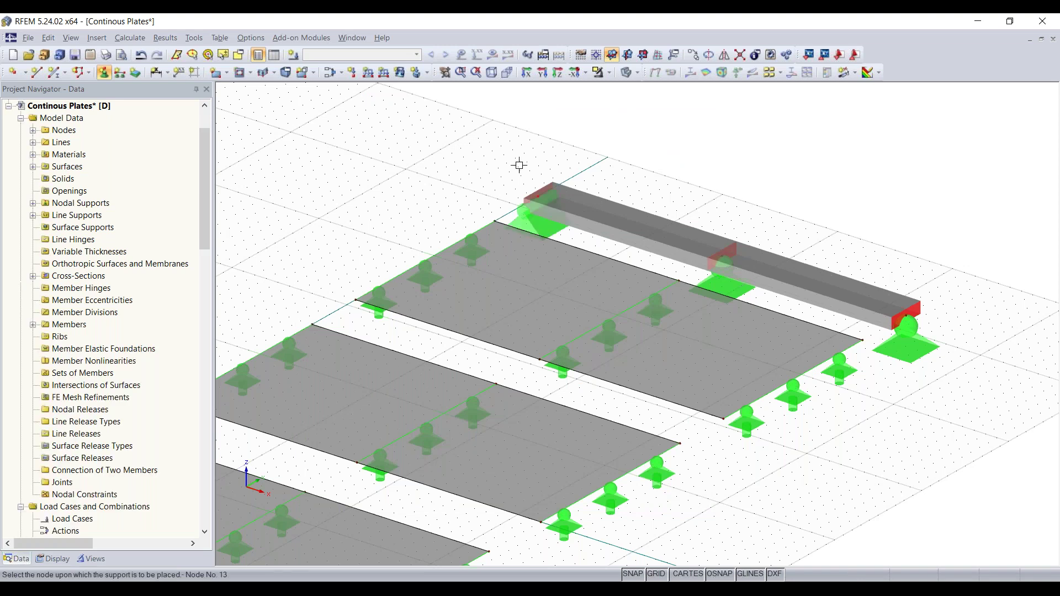
key("Escape")
Turn on the display of the local axis systems for the beam members.
right_click_drag(736, 228, 717, 219)
left_click(663, 271)
scroll(714, 293, "up", 4)
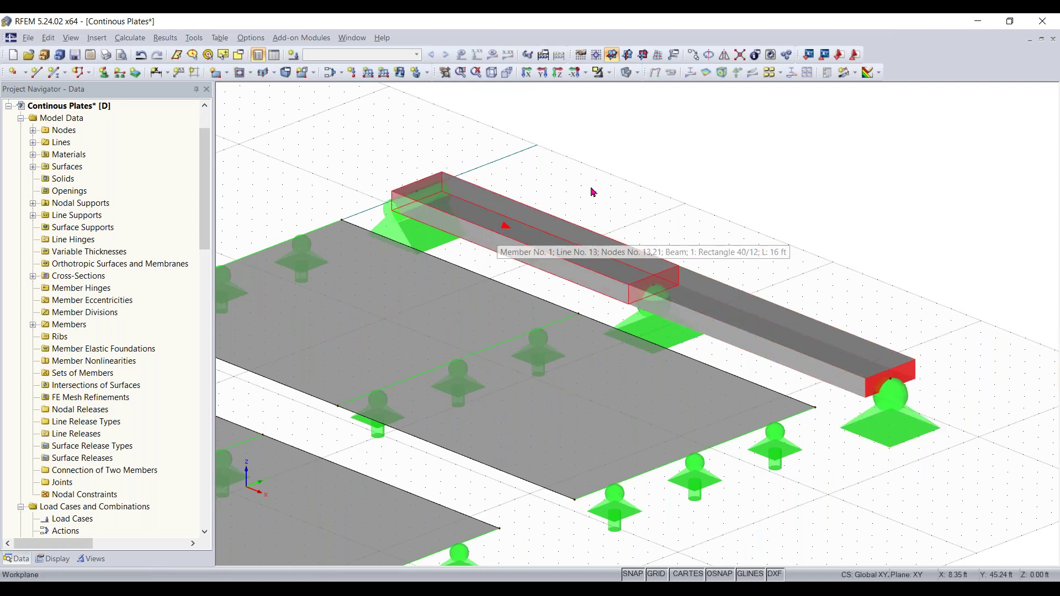
right_click(529, 236)
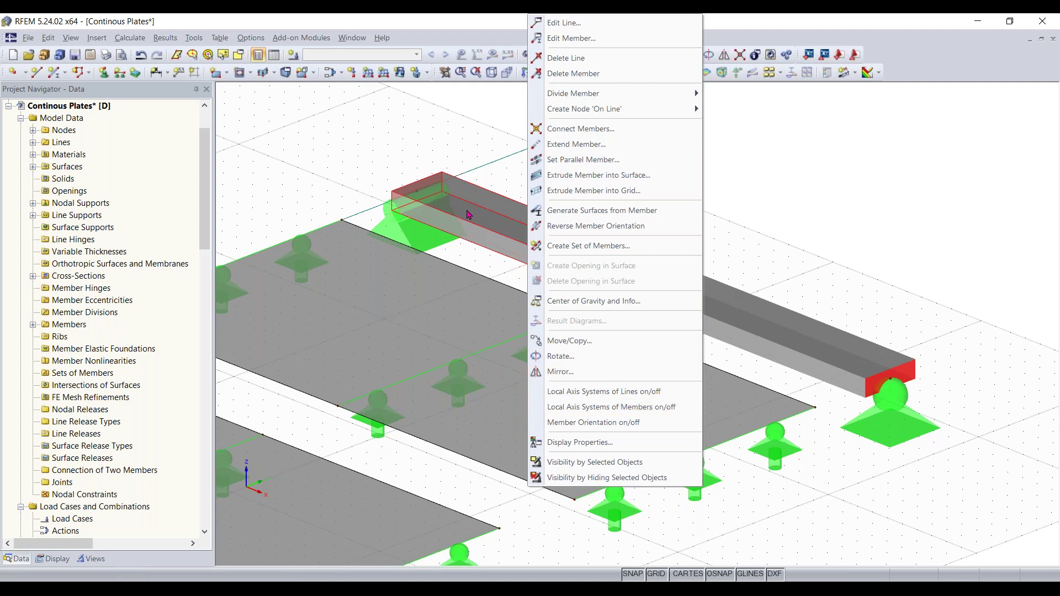
left_click(608, 414)
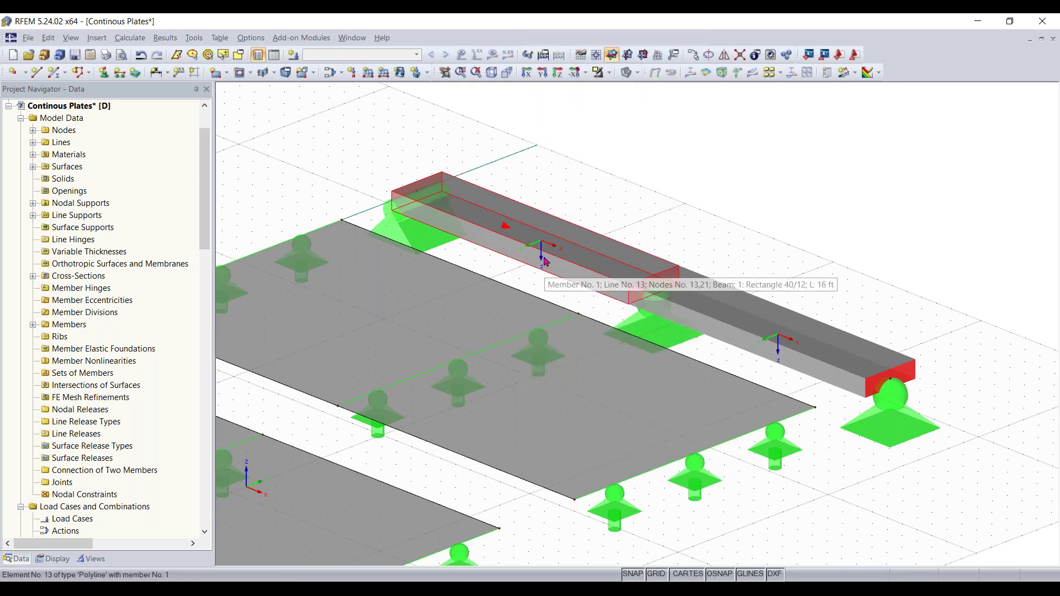
Examine the local axes of both beam members and the end support with restrained rotation about X.
scroll(544, 261, "up", 2)
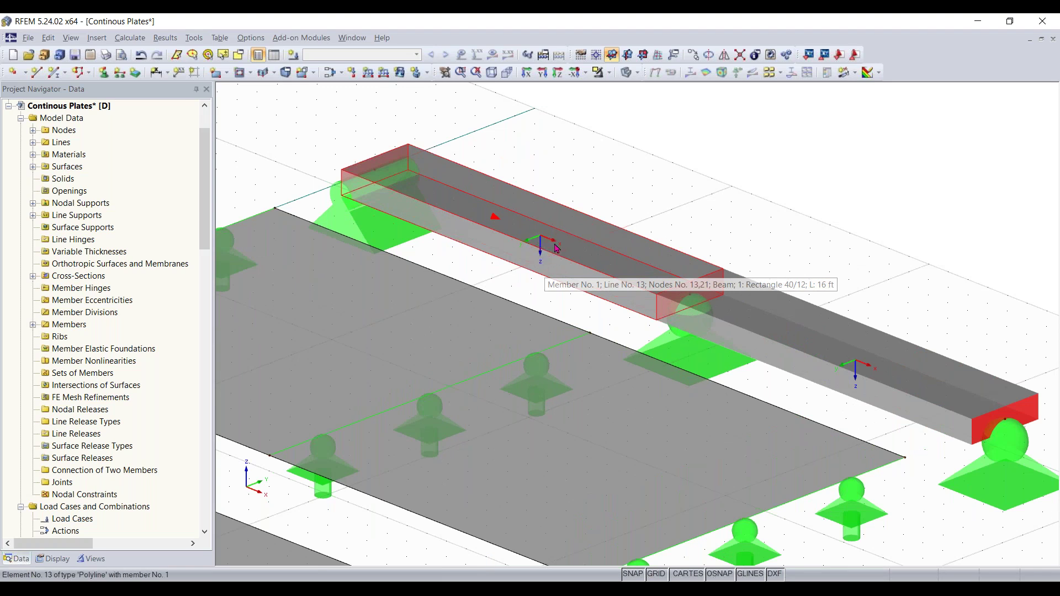
scroll(551, 245, "down", 1)
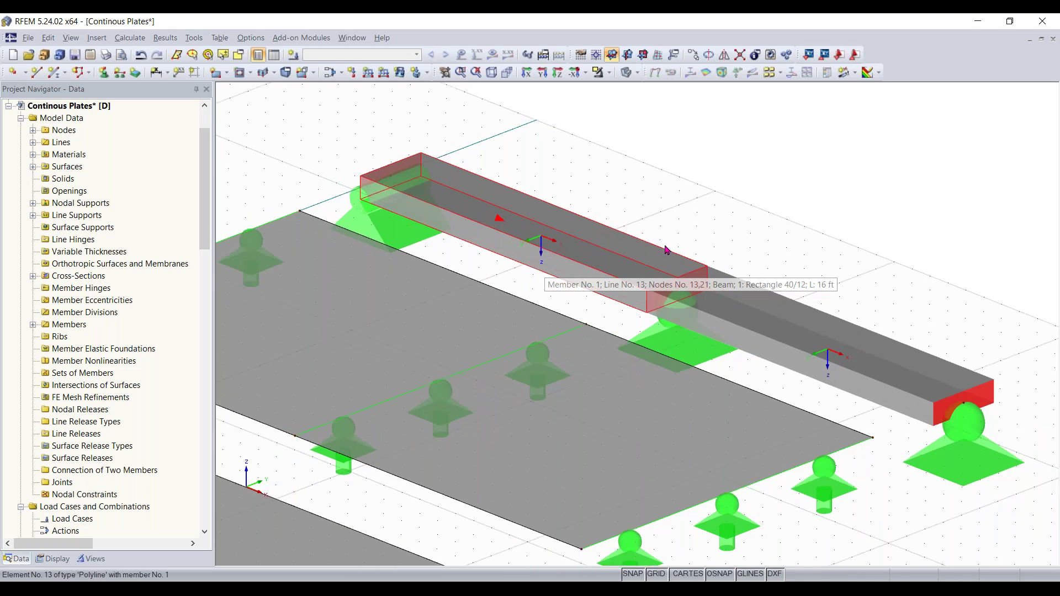
middle_click_drag(777, 365, 713, 362)
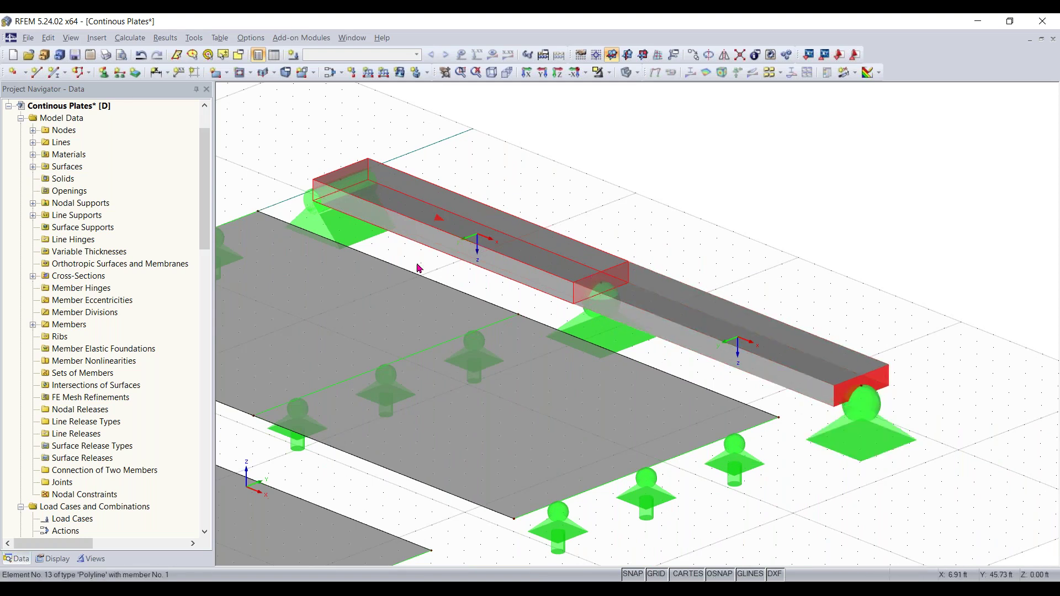
scroll(485, 246, "up", 2)
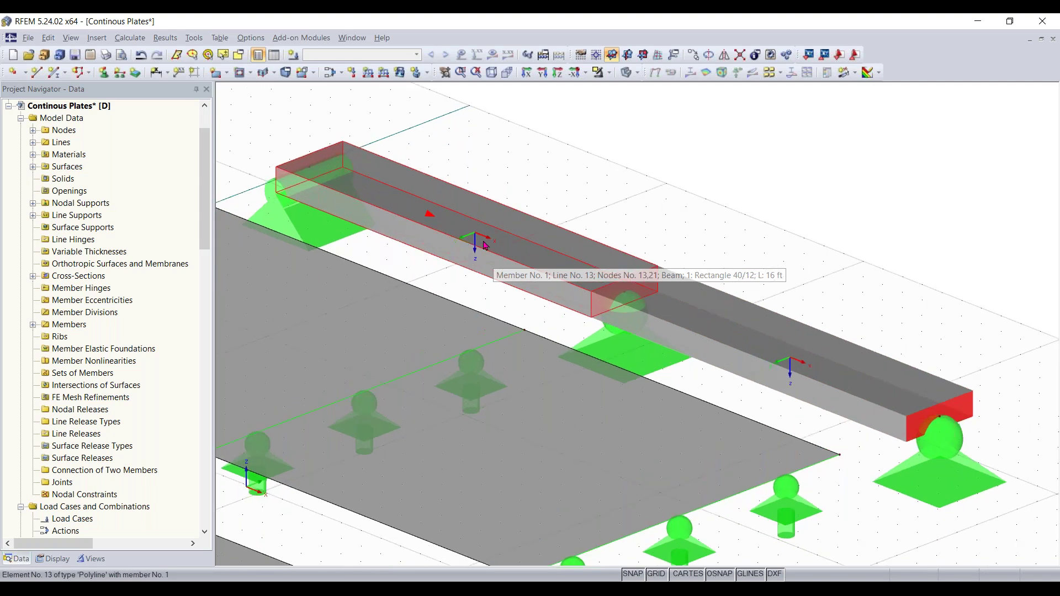
scroll(521, 254, "down", 4)
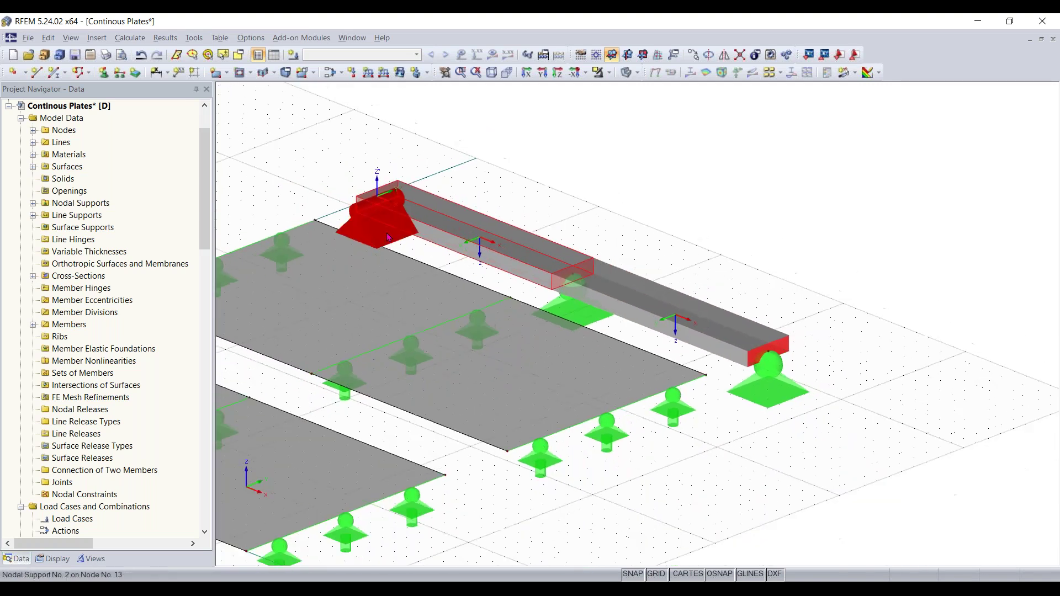
middle_click_drag(453, 248, 492, 261)
left_click(439, 249)
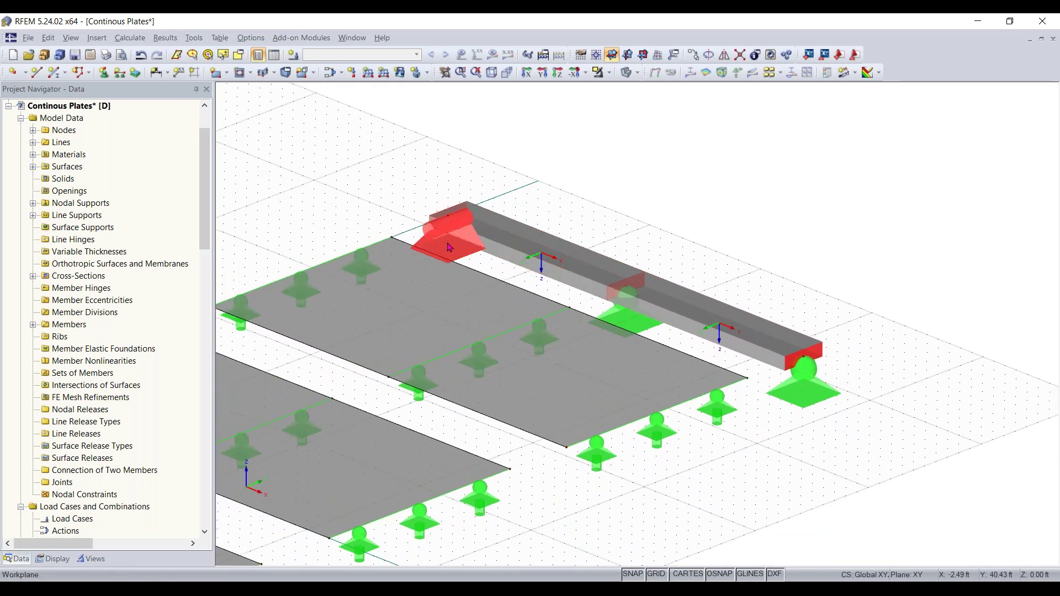
Review the line supports on all three plates together with the nodal supports on the beam.
scroll(364, 185, "down", 1)
middle_click_drag(367, 186, 507, 169)
scroll(507, 169, "down", 1)
scroll(456, 184, "down", 2)
scroll(419, 149, "up", 1)
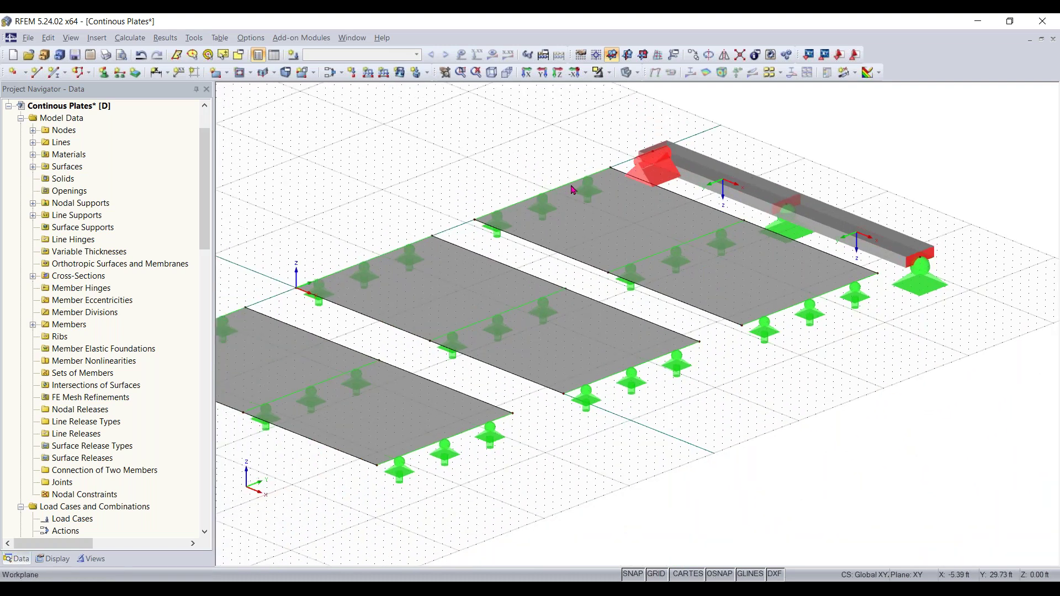
scroll(565, 382, "down", 1)
middle_click_drag(564, 382, 620, 399)
middle_click_drag(446, 213, 481, 202)
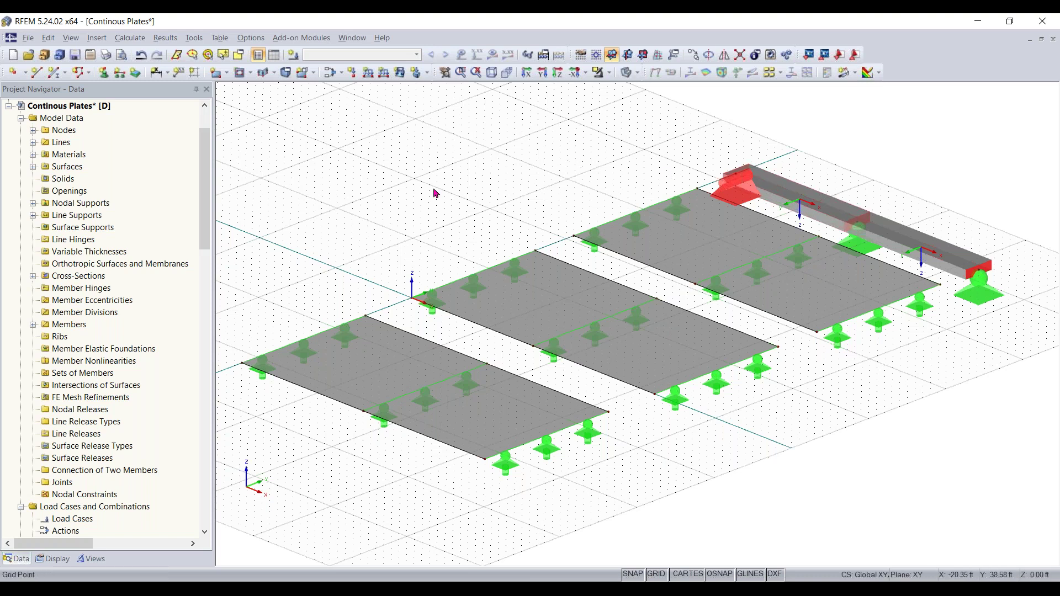
Show the data tables and switch to the Load Cases table, keeping the whole model in view.
left_click(274, 55)
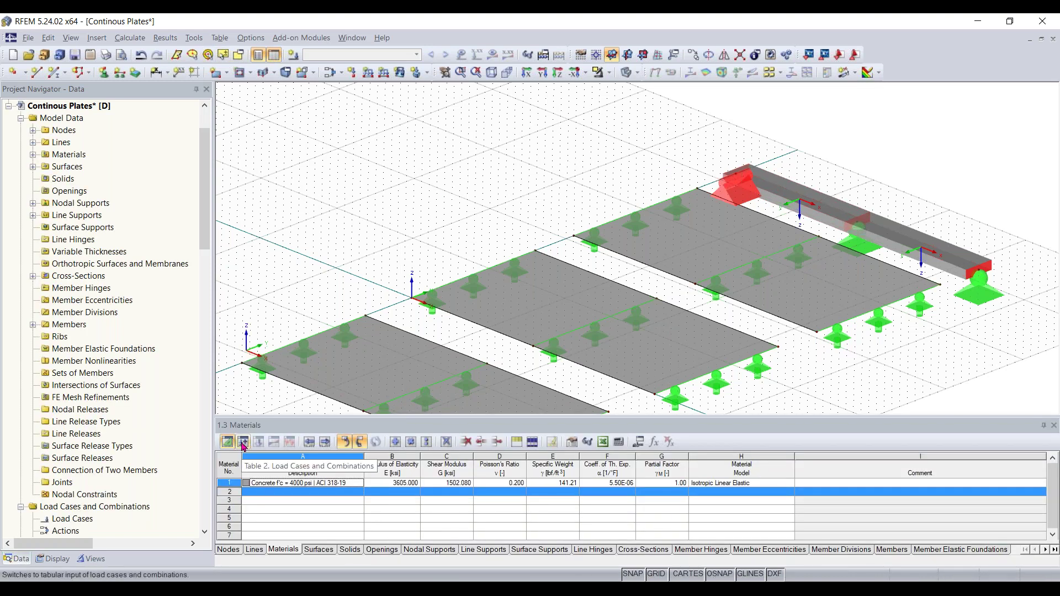
left_click(243, 441)
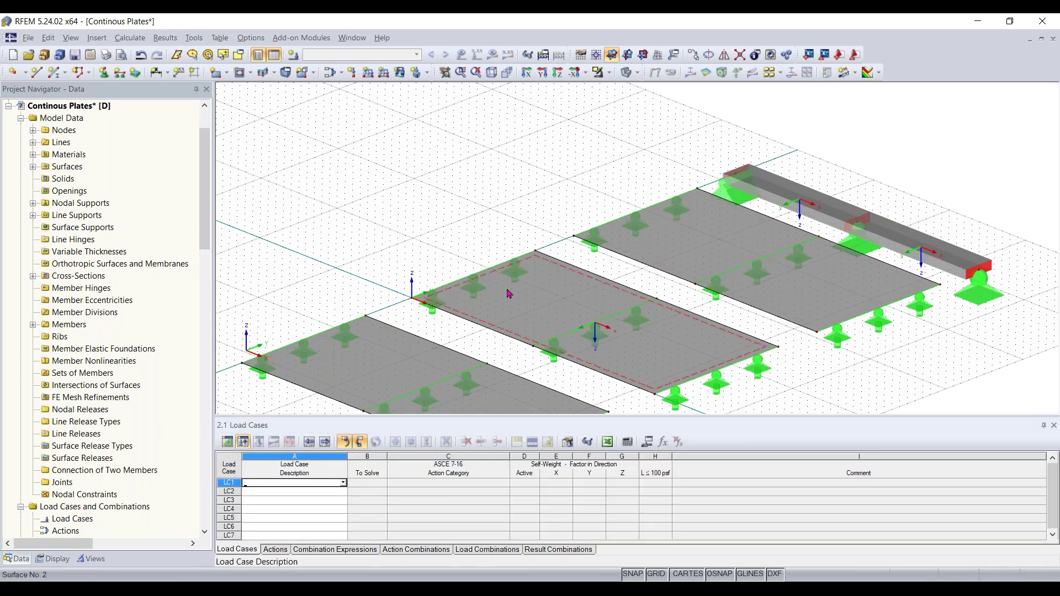
scroll(509, 294, "down", 1)
middle_click_drag(560, 248, 591, 201)
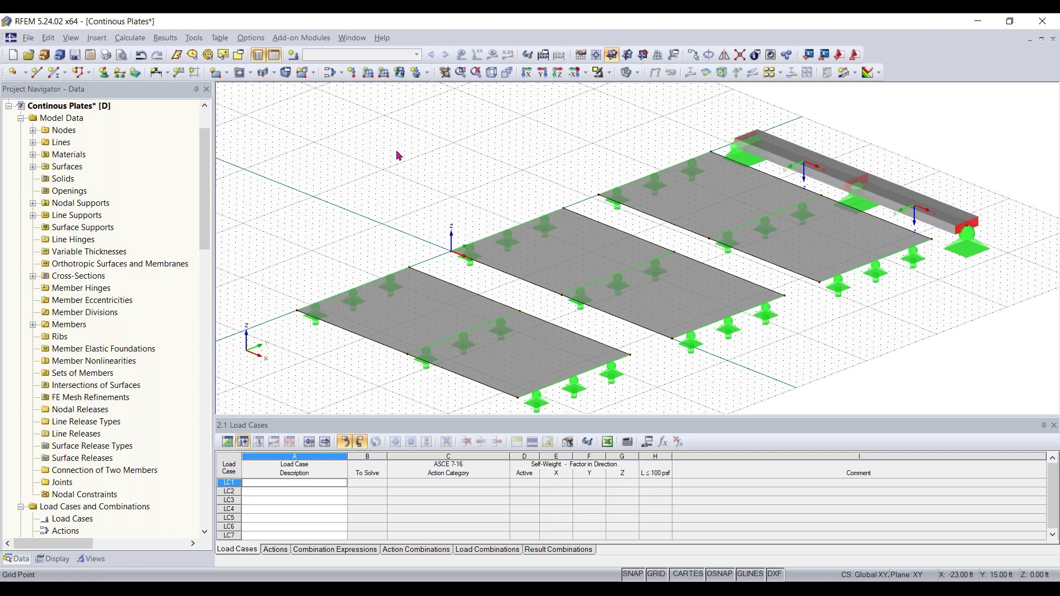
Create a Dead load case described as Test with self-weight factor -1.000 in Z, and add and remove an empty second load case.
left_click(295, 57)
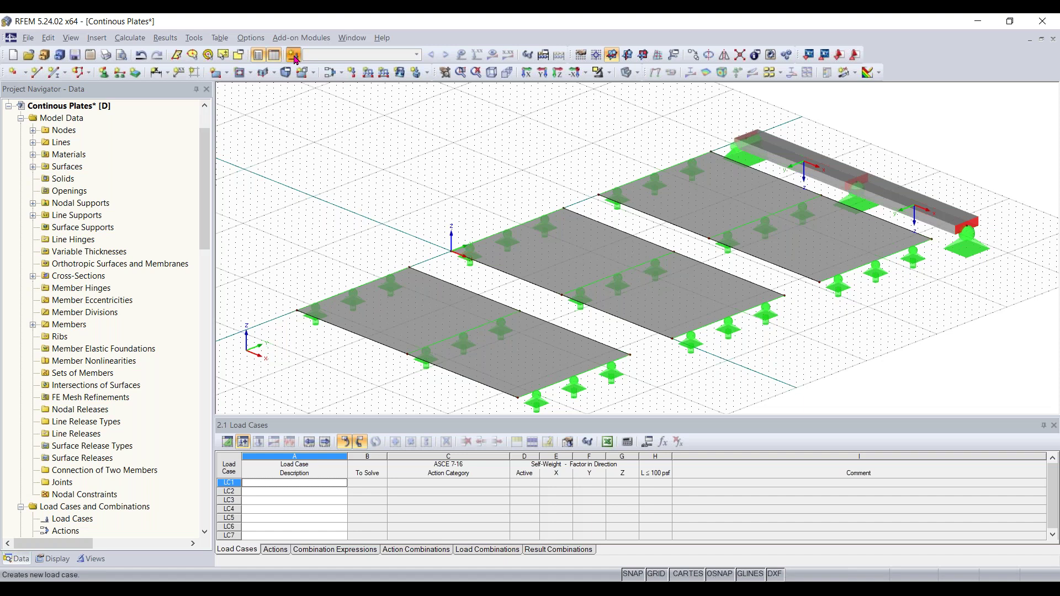
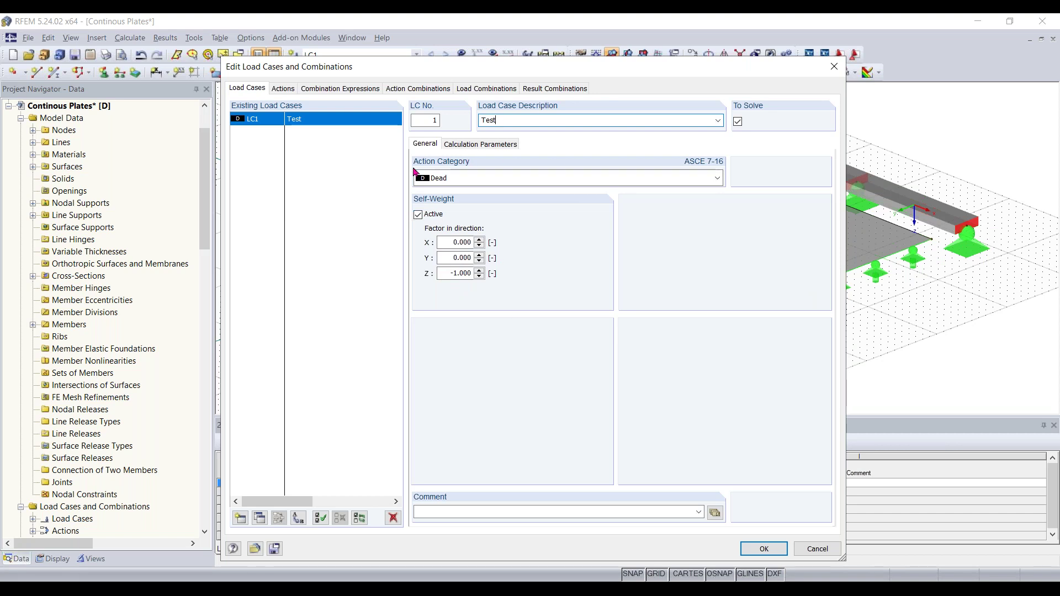
left_click(241, 519)
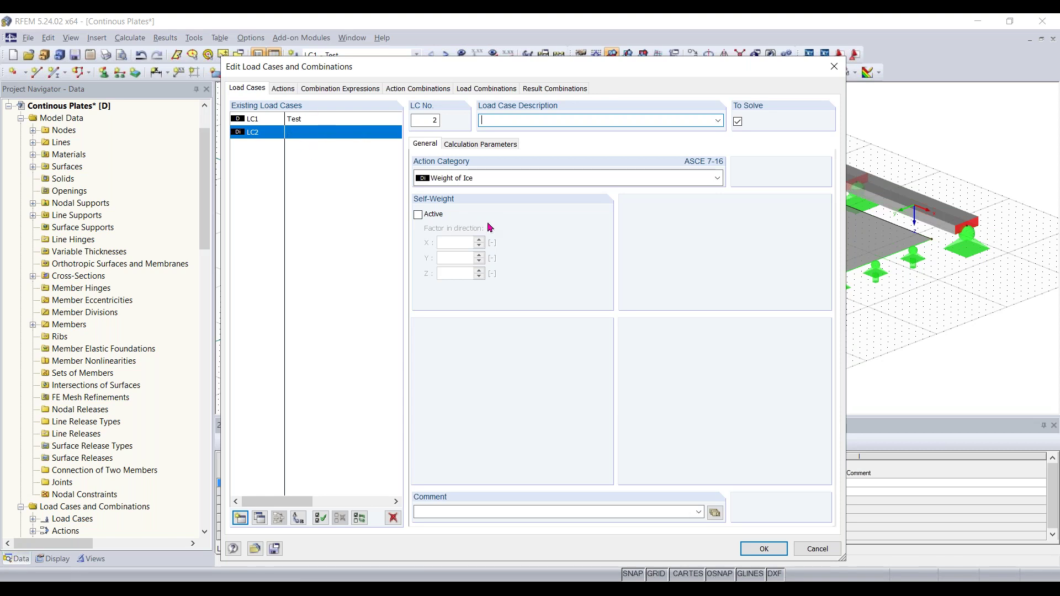
left_click(393, 517)
left_click(513, 331)
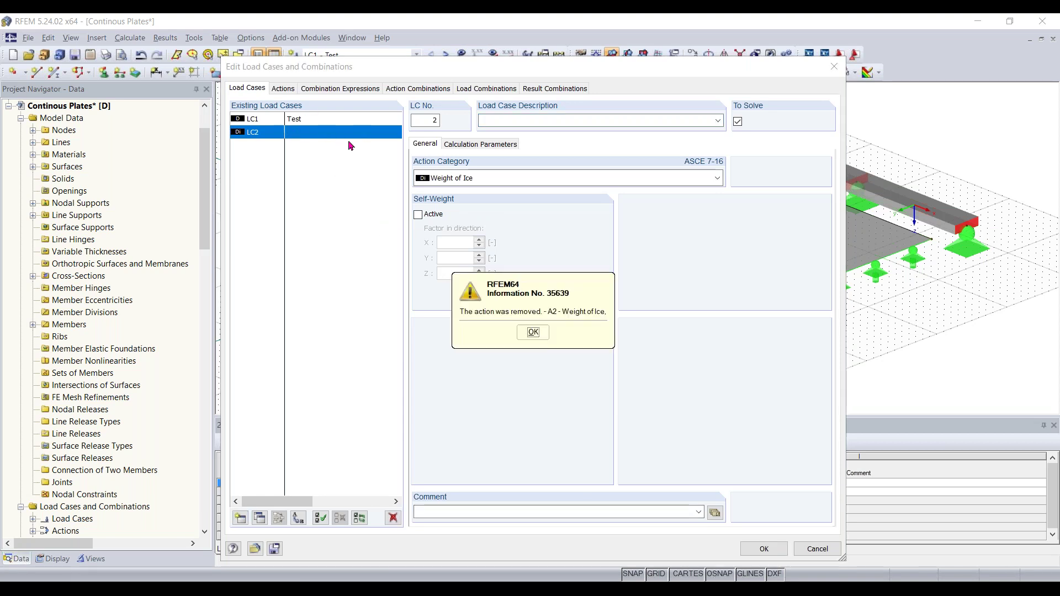
left_click(534, 332)
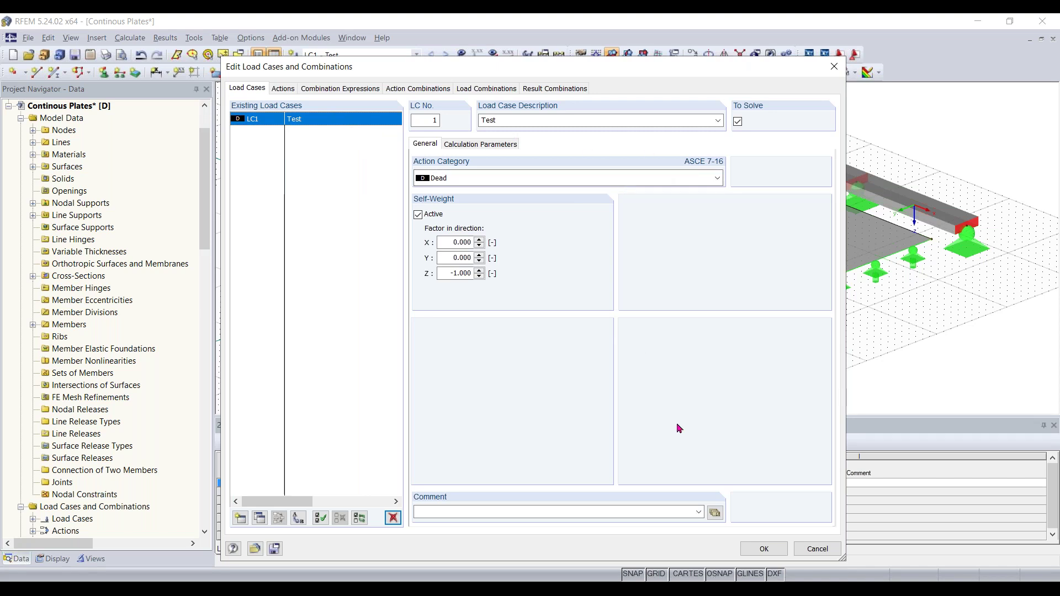
left_click(760, 549)
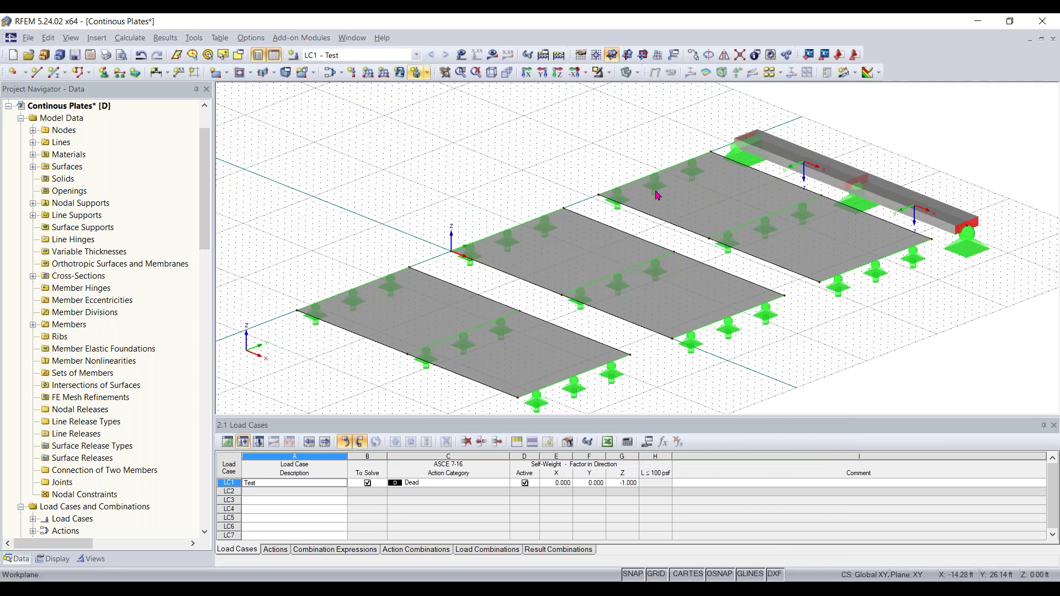
Review the Surface Loads table and the load types available under load case Test in the project navigator.
left_click(258, 441)
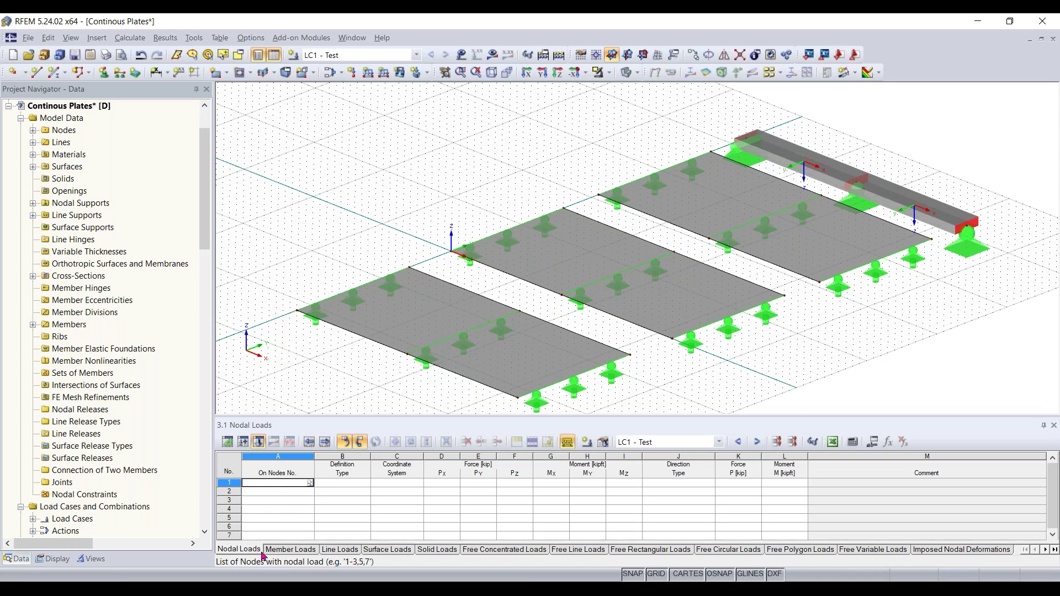
left_click(371, 550)
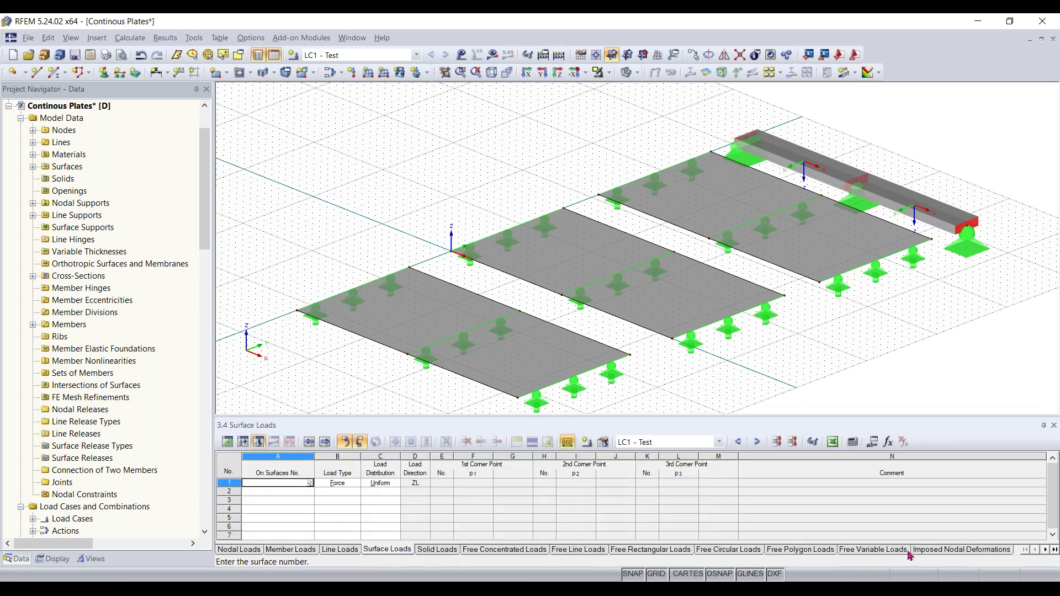
scroll(112, 292, "down", 6)
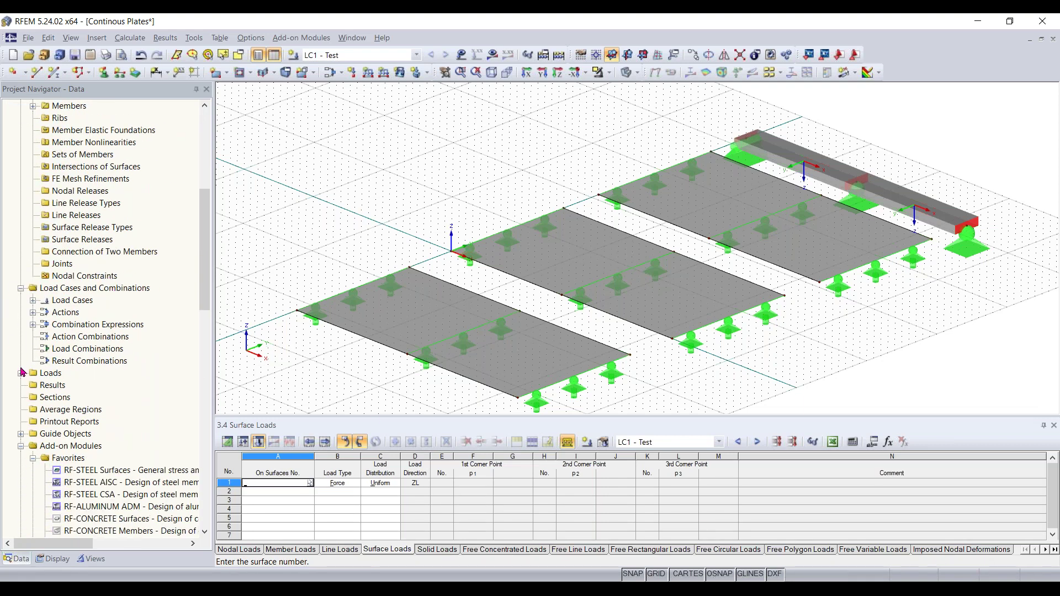
left_click(21, 374)
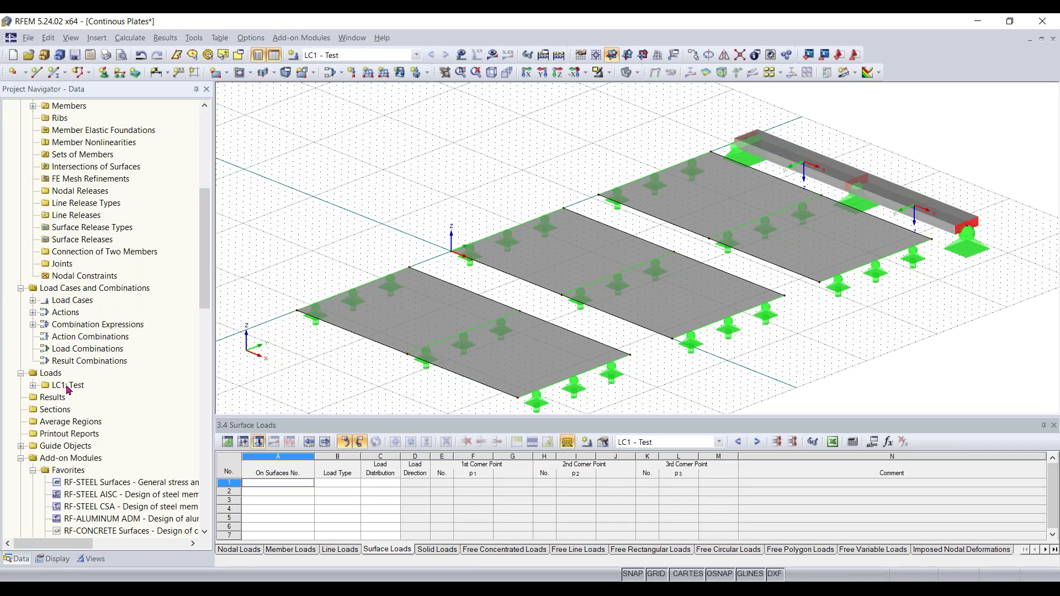
left_click(33, 386)
scroll(91, 400, "down", 1)
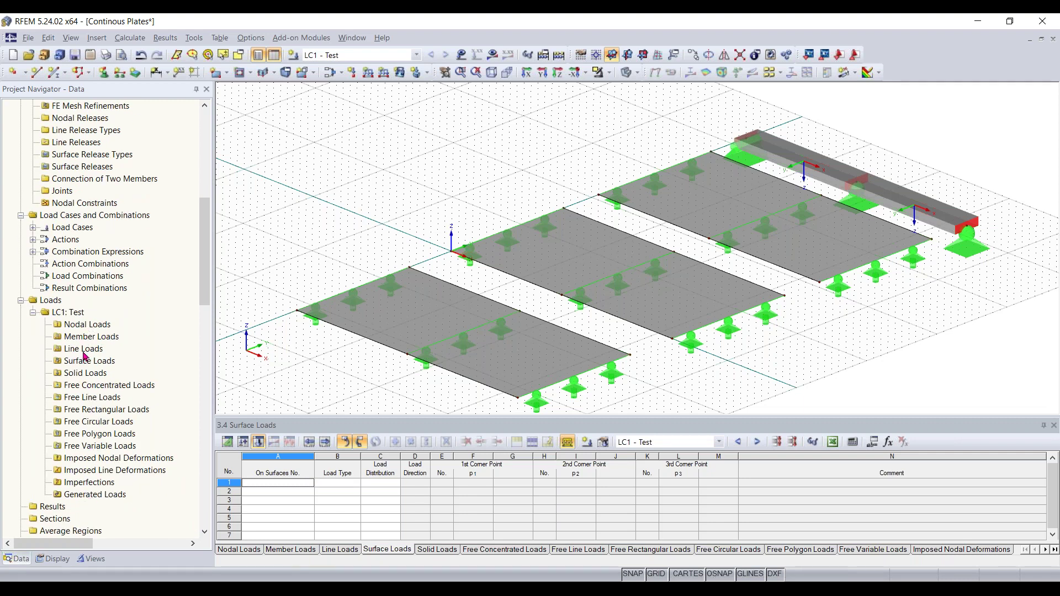
scroll(454, 288, "down", 1)
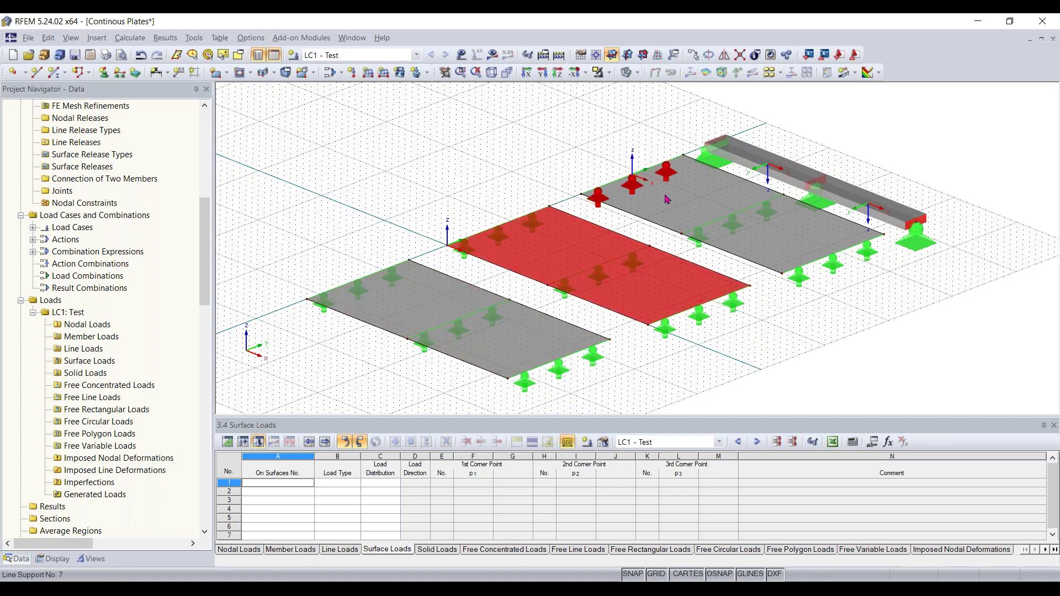
Apply a uniform surface force load of -0.210 ksf in global direction ZL to all three plates.
left_click(399, 73)
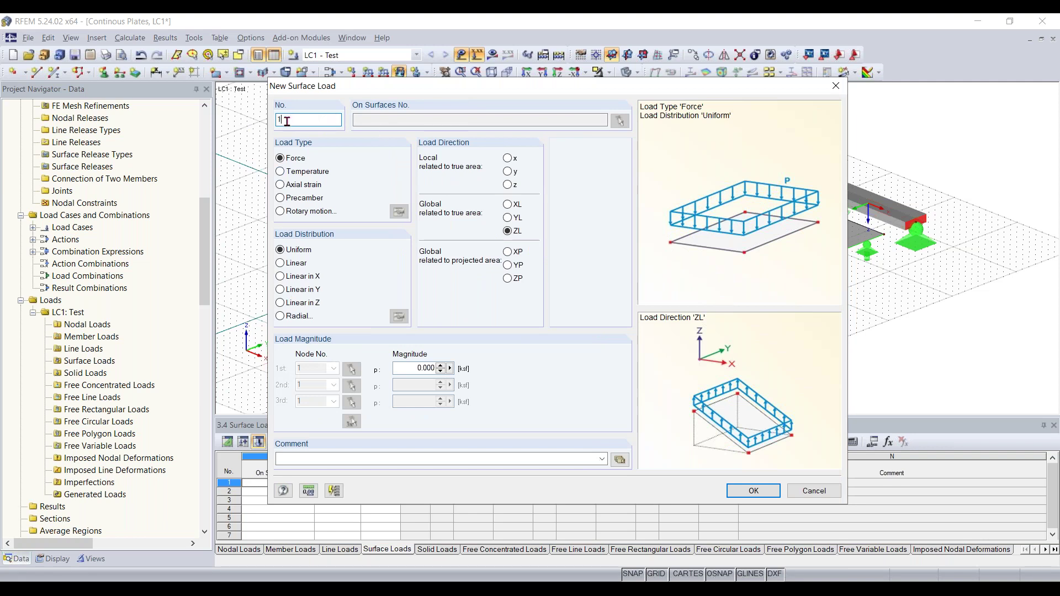
left_click(368, 119)
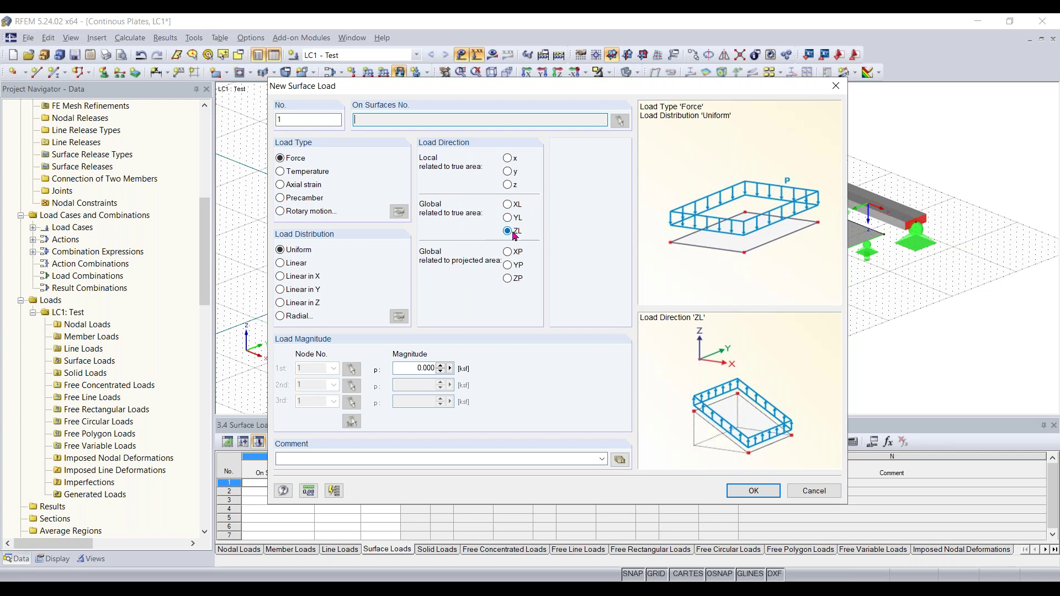
left_click(402, 367)
key("BackSpace")
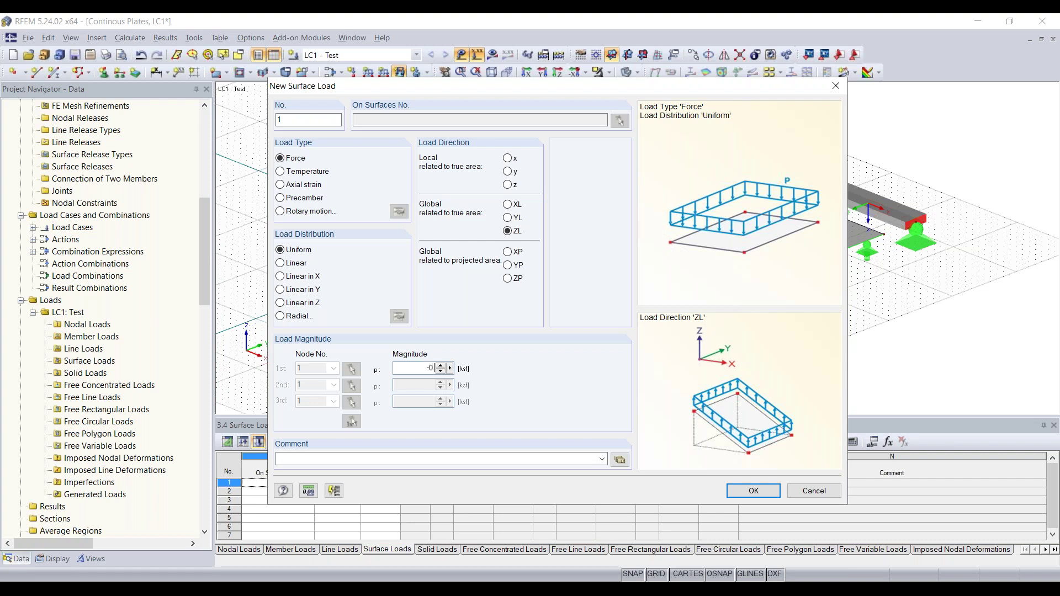
type("10")
left_click(767, 497)
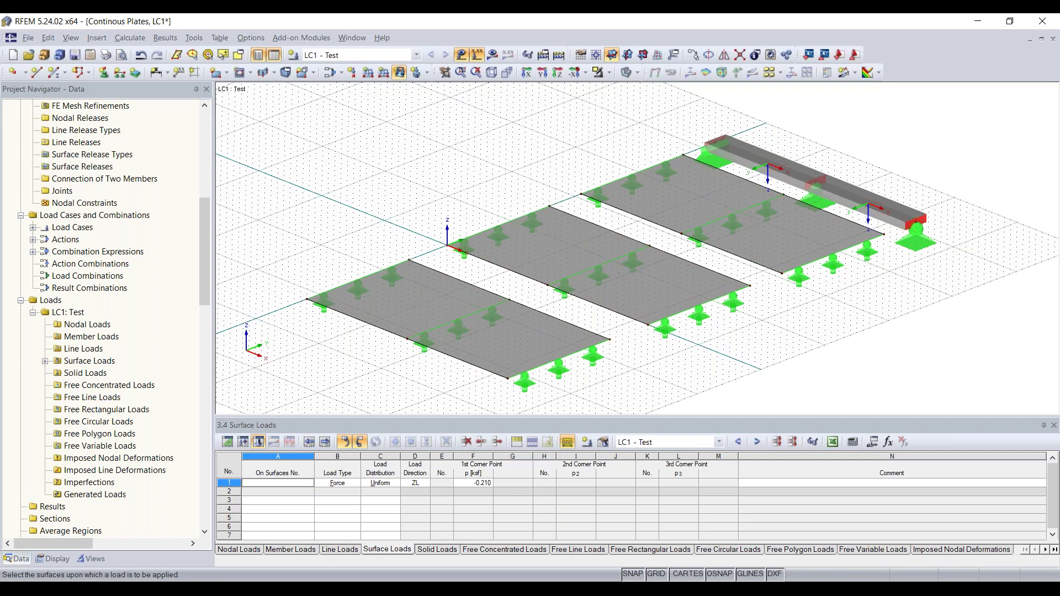
left_click(414, 299)
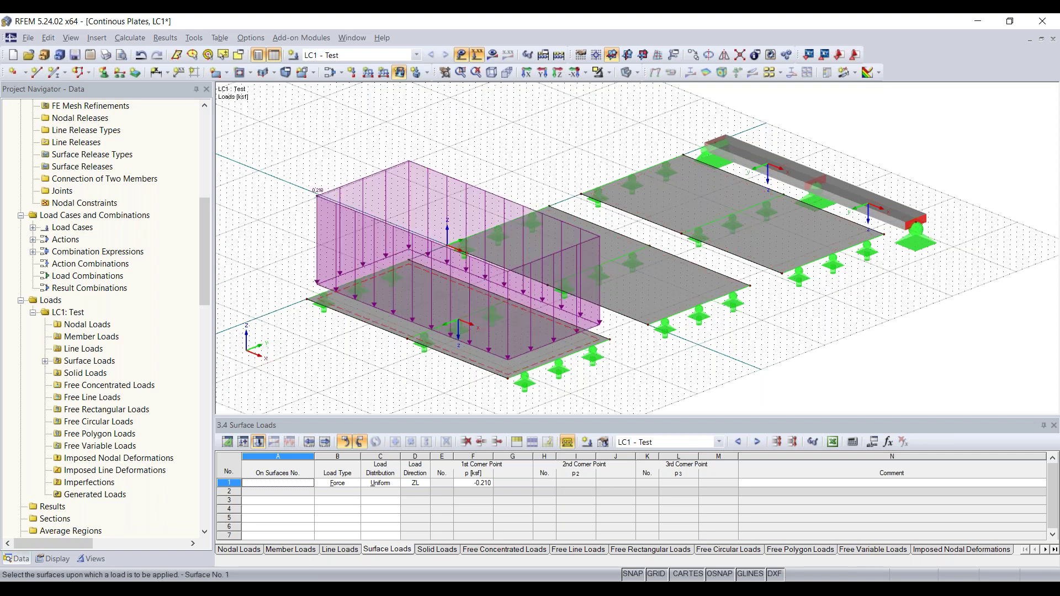
left_click(662, 280)
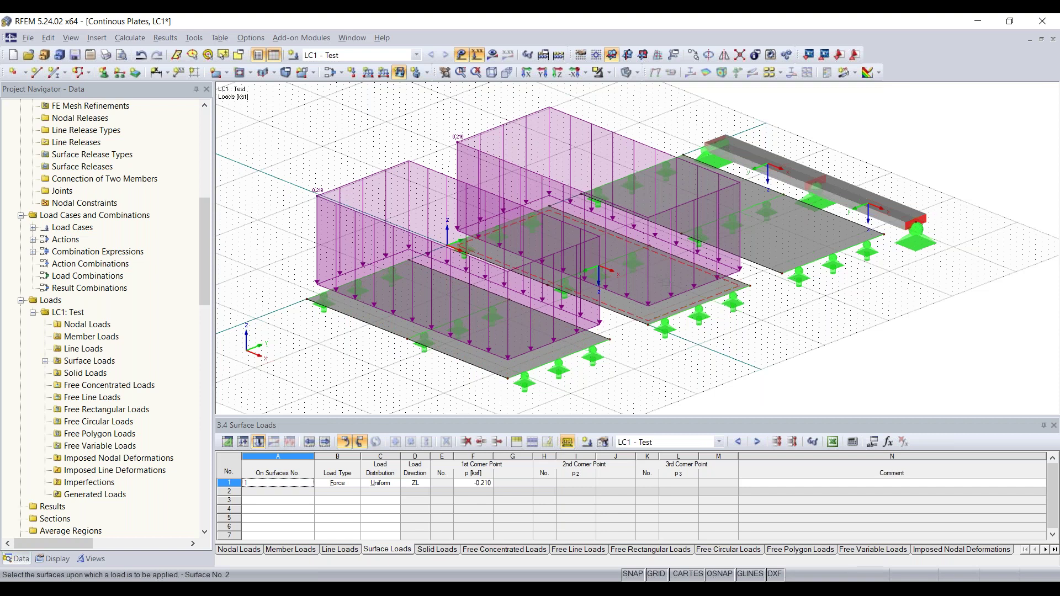
left_click(778, 246)
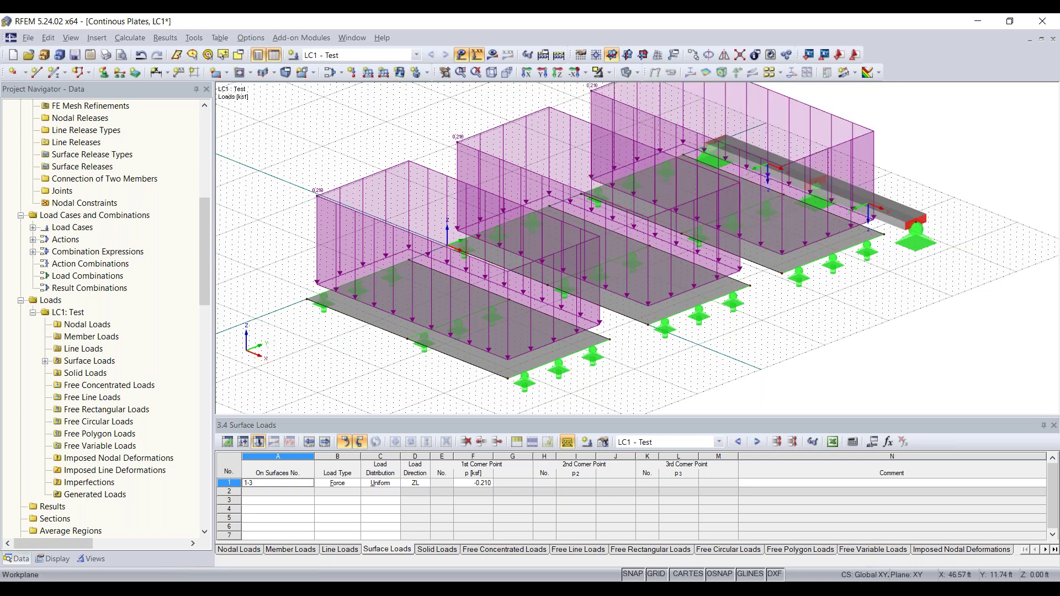
Hide the data tables and examine the direction settings of the surface load on the first plate alongside the model.
left_click(274, 55)
middle_click_drag(822, 320, 519, 381)
scroll(816, 396, "up", 1)
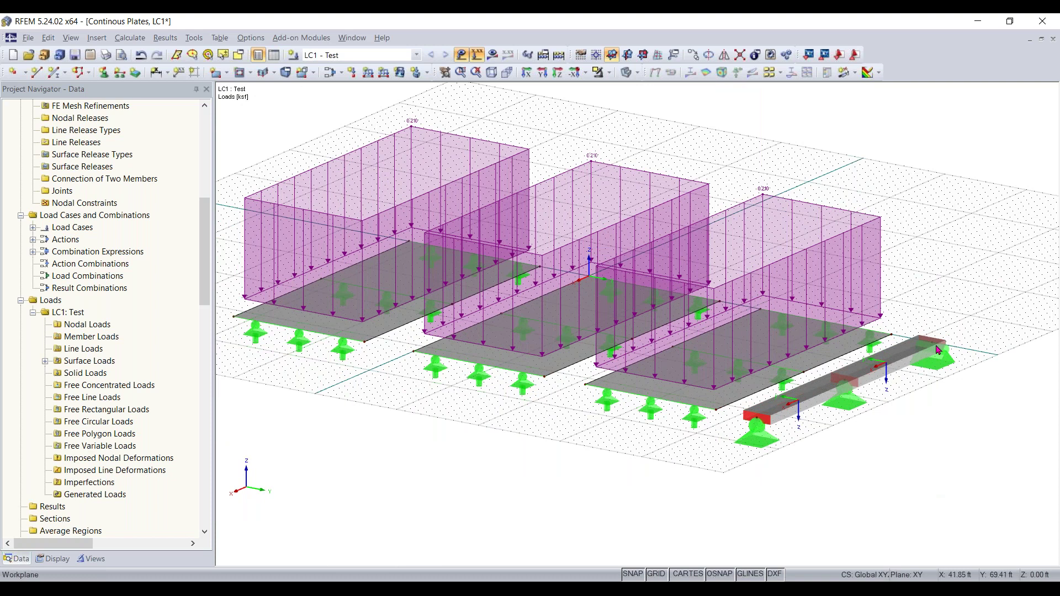
middle_click_drag(554, 478, 507, 438, "ctrl")
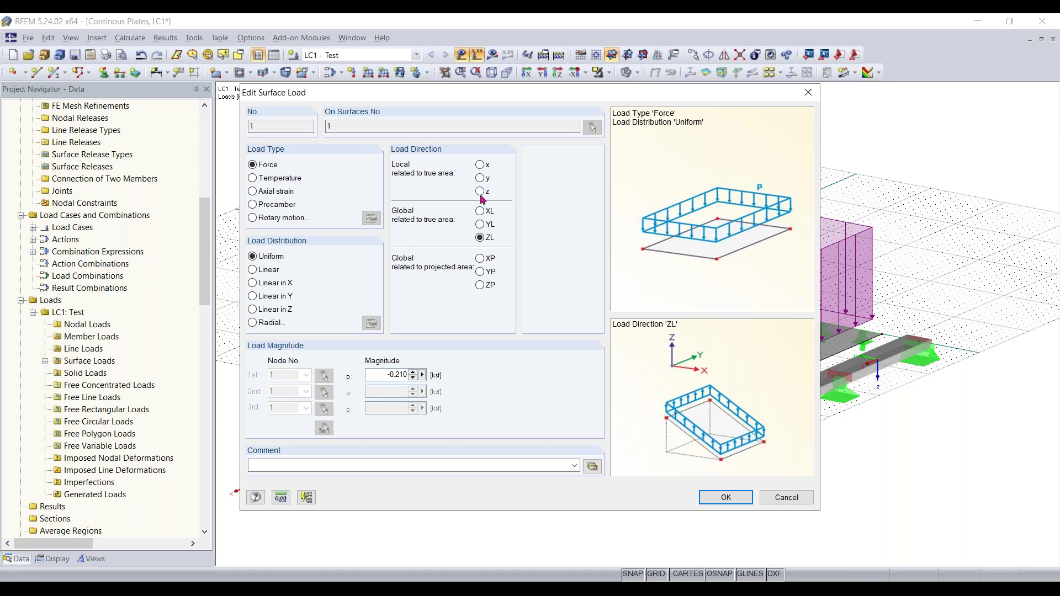
left_click_drag(531, 95, 302, 141)
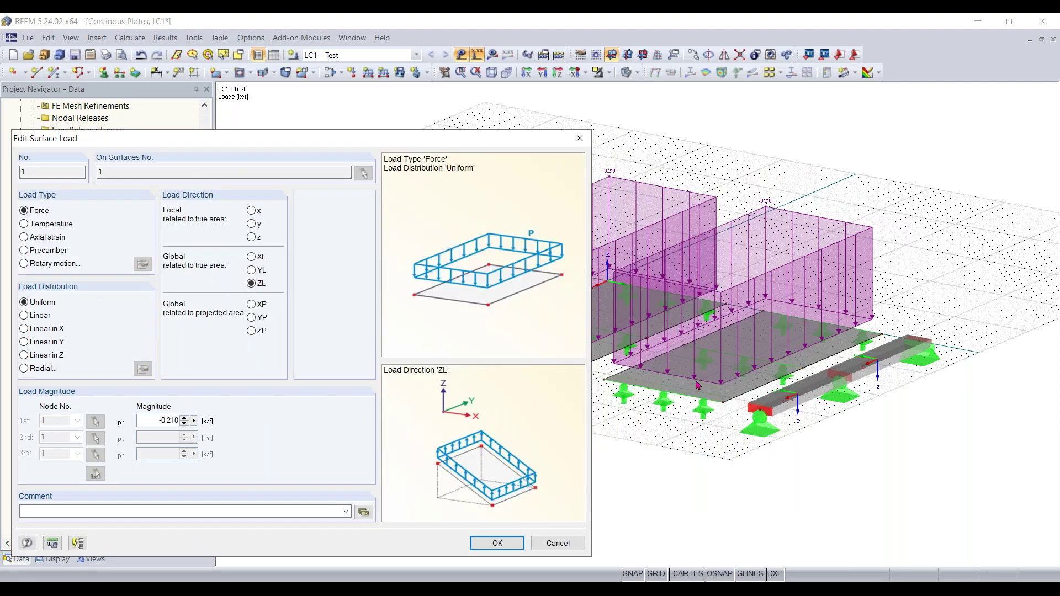
left_click(580, 138)
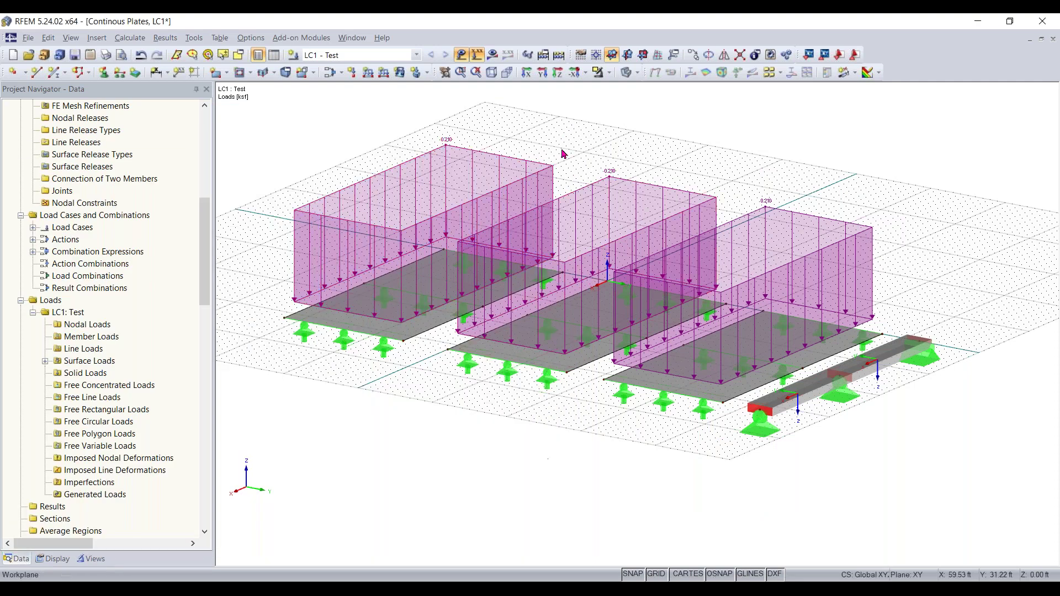
Hide the loads and turn on the display of the local axis systems for the plate surfaces.
left_click(477, 54)
left_click(377, 325)
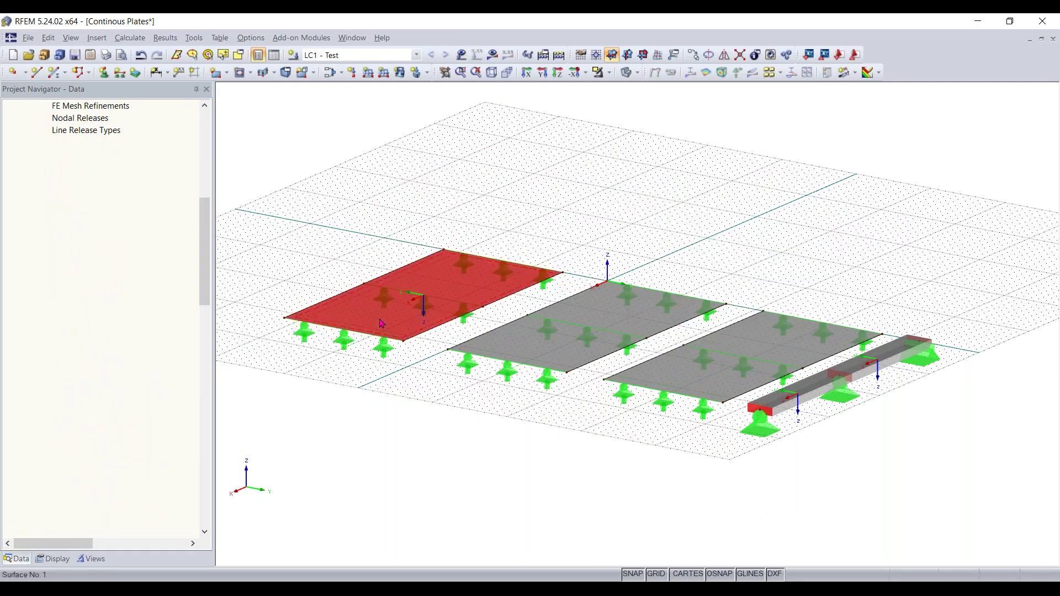
right_click(378, 327)
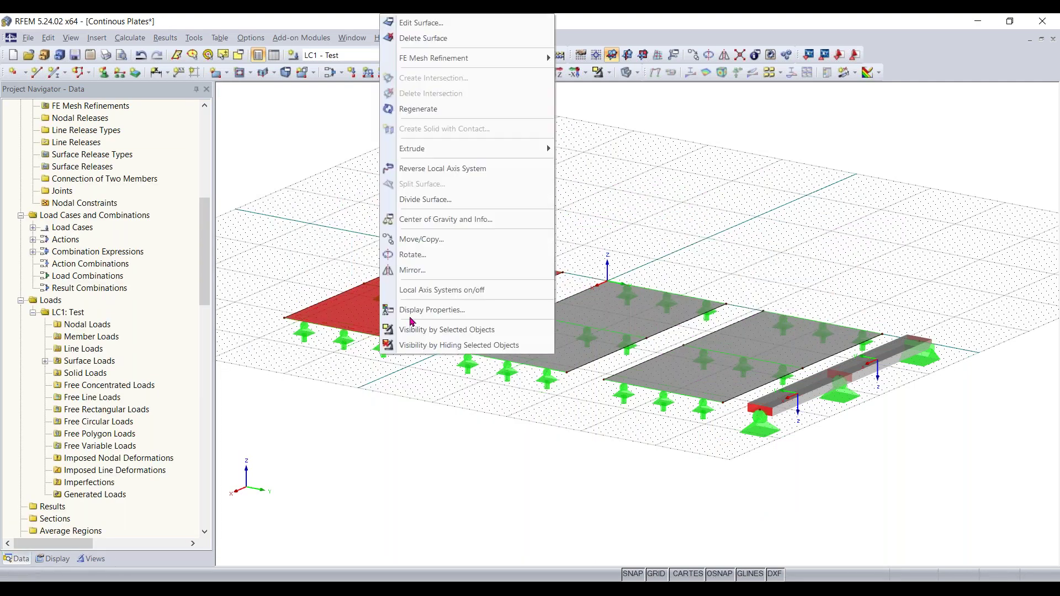
left_click(457, 290)
key("Escape")
middle_click_drag(379, 390, 778, 418)
scroll(482, 422, "up", 3)
scroll(482, 422, "up", 2)
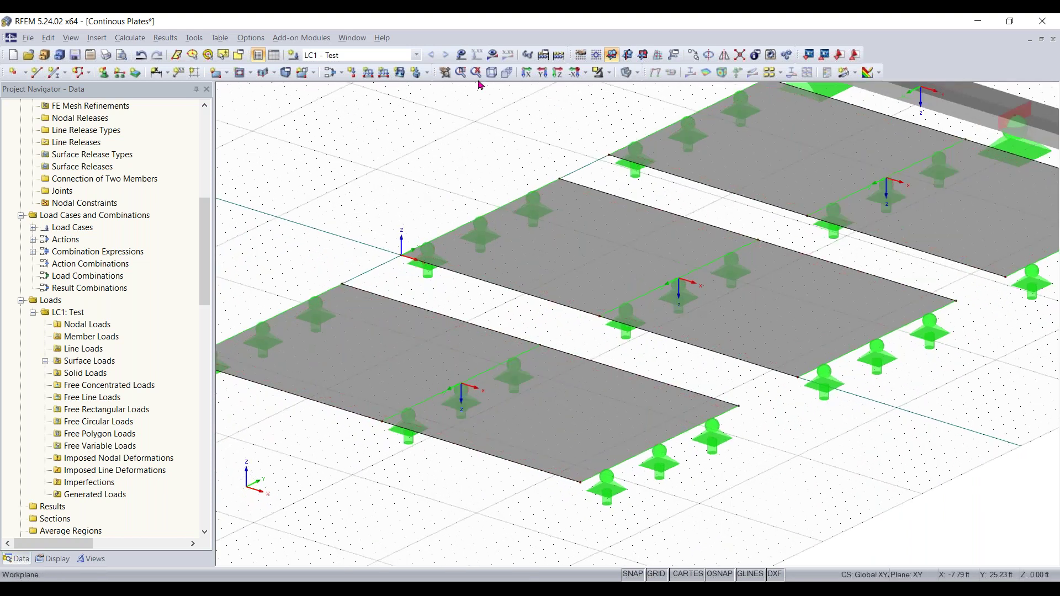
Show the load case Test loads over the plates, comparing them with the surfaces' local axes.
left_click(461, 55)
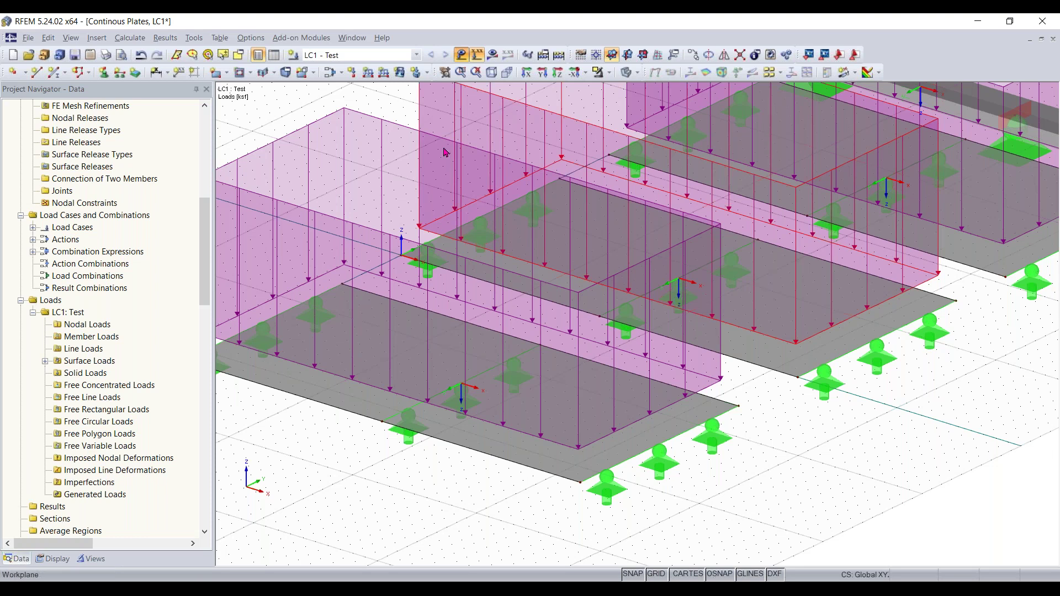
left_click(476, 54)
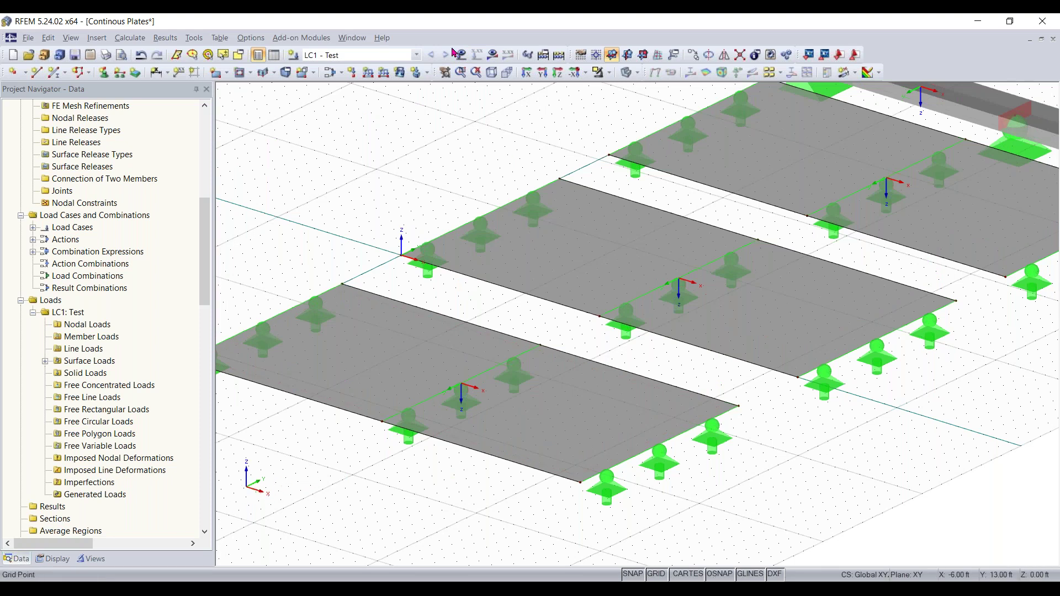
left_click(477, 55)
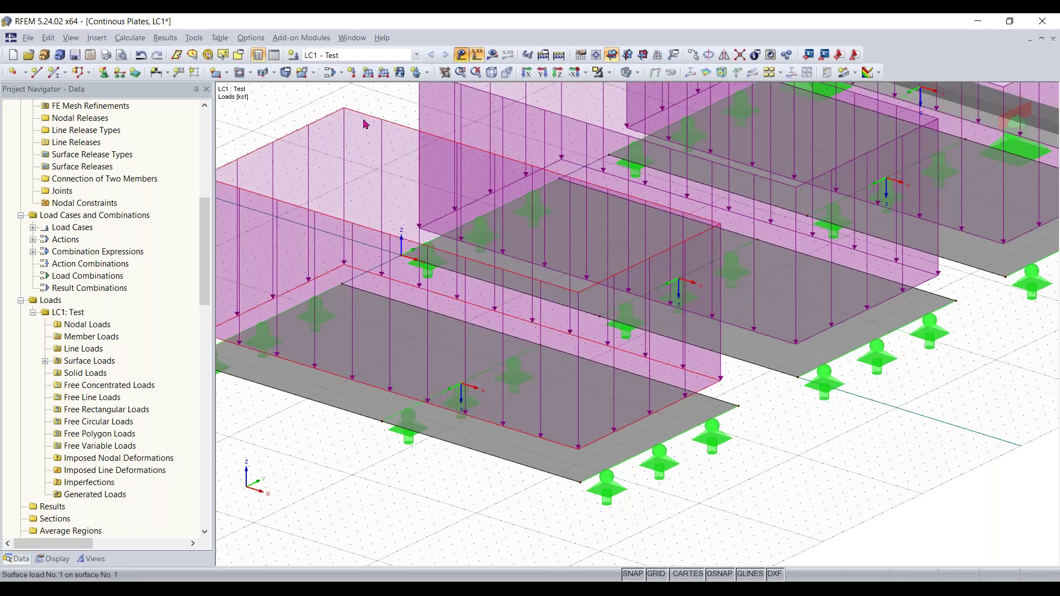
Compare the local x, y, z and global XL, ZL and ZP directions for the first plate's surface load, ending on ZL.
double_click(529, 147)
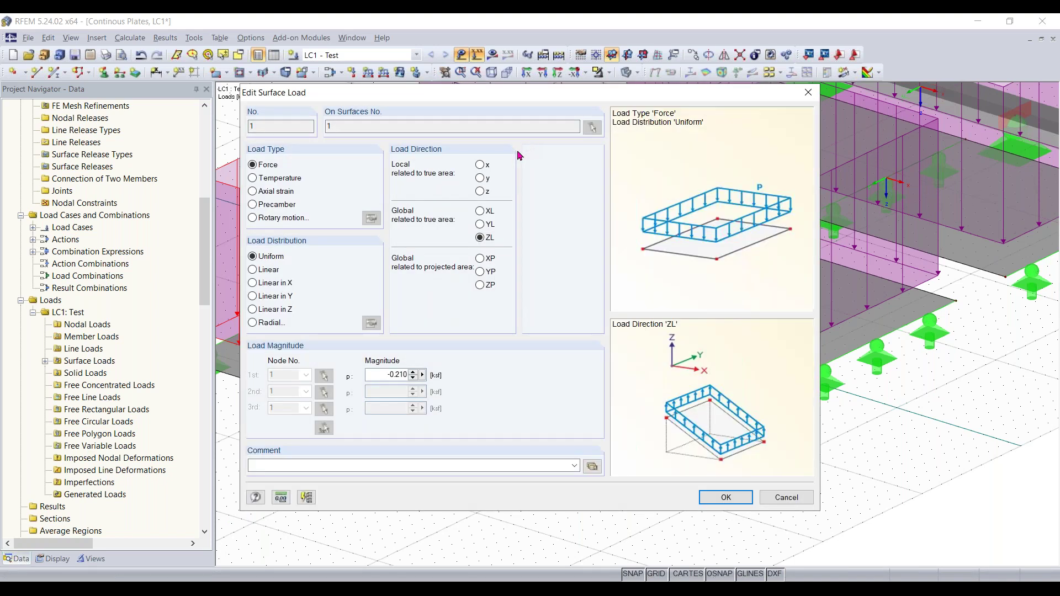
left_click(480, 191)
left_click(480, 178)
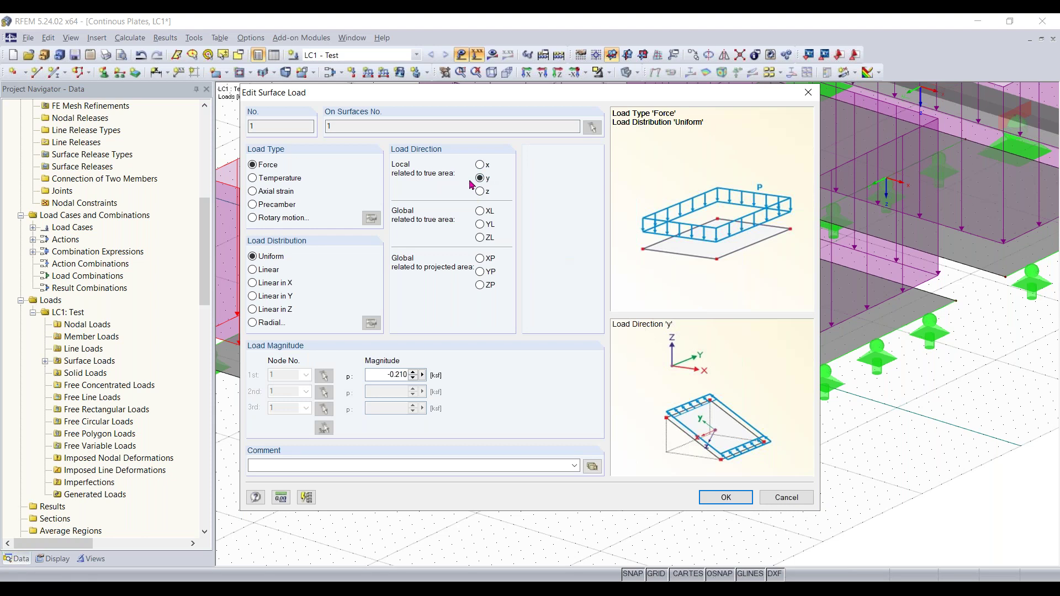
left_click(480, 165)
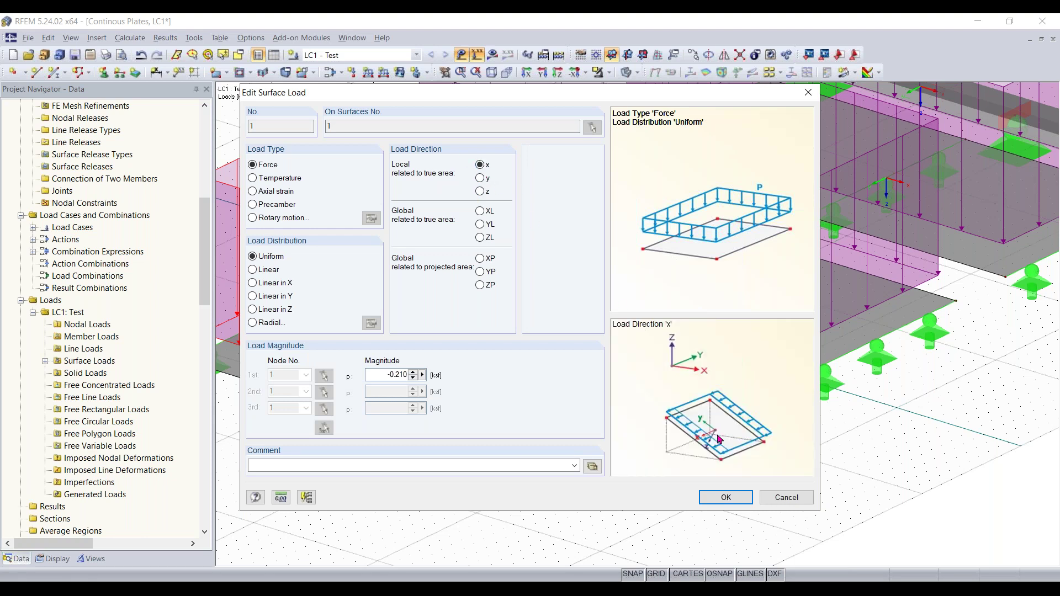
left_click(480, 211)
left_click(480, 164)
left_click_drag(589, 102, 605, 108)
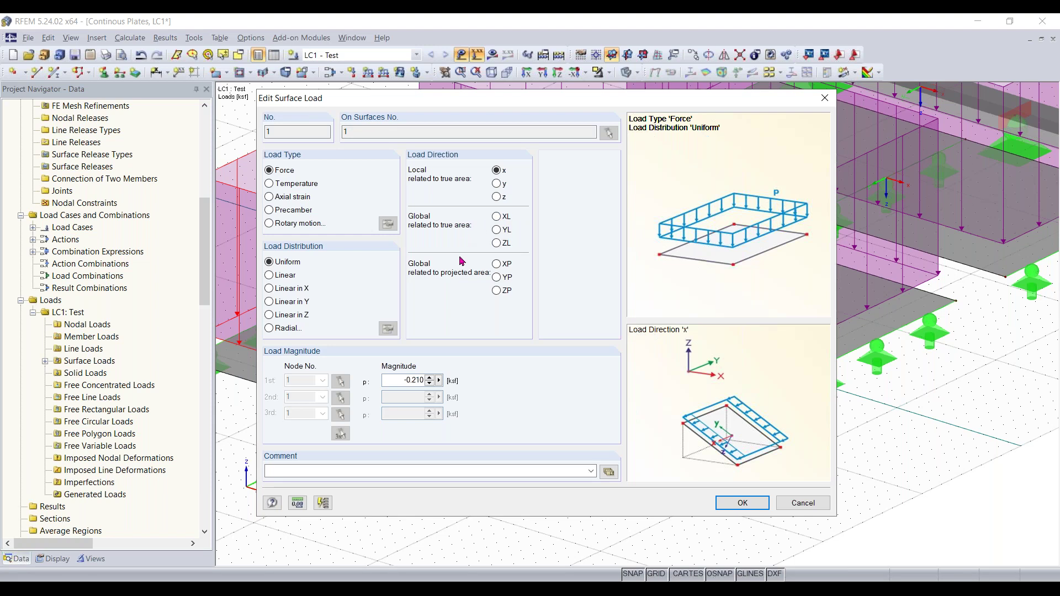
left_click(496, 243)
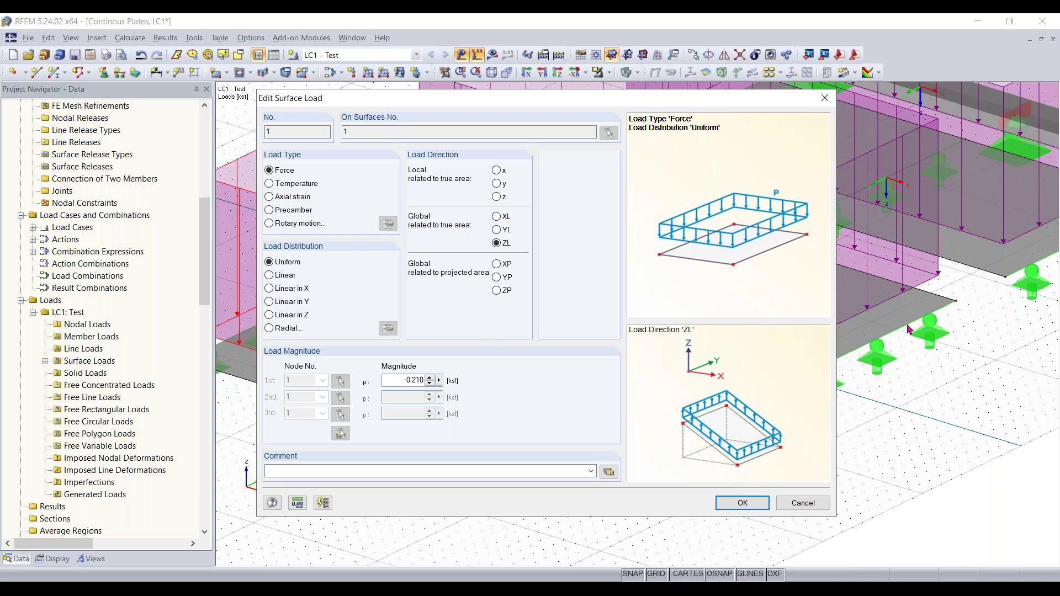
left_click(496, 291)
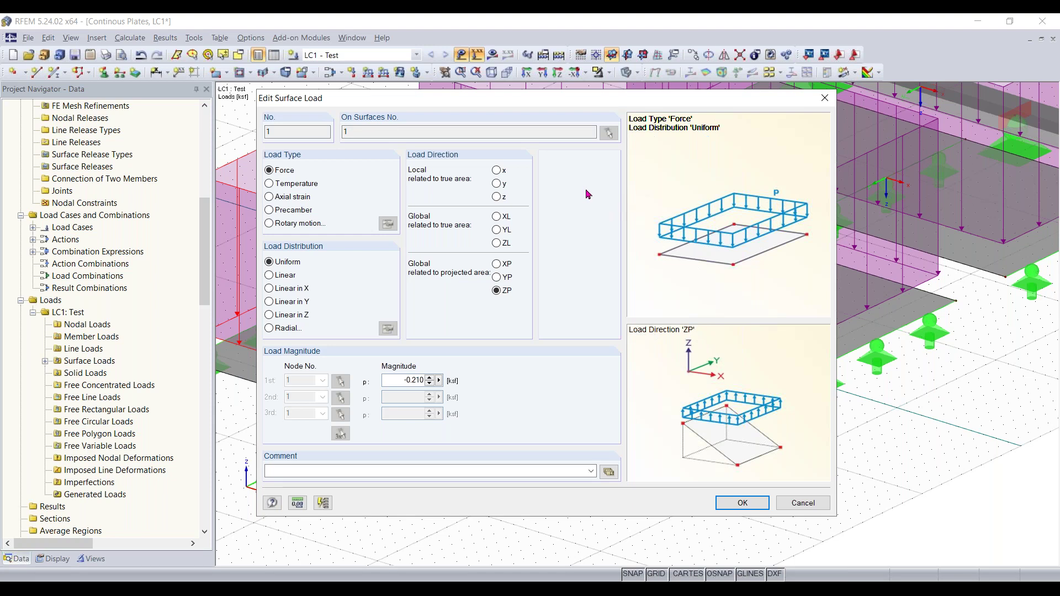
left_click(491, 246)
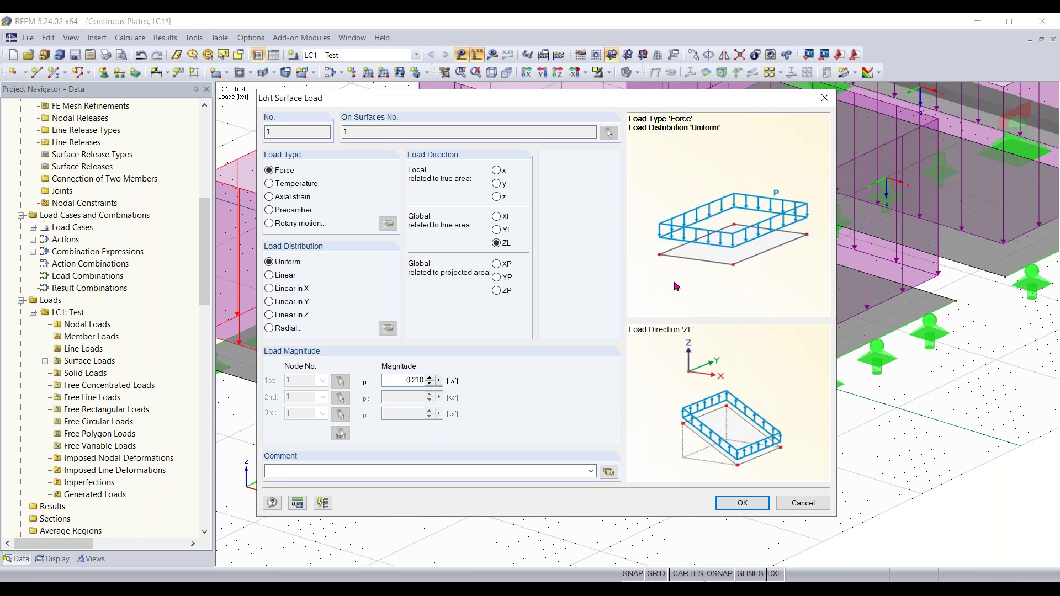
Set the direction of the surface load on surface 1 to global ZL related to true area.
left_click(496, 290)
left_click(496, 243)
left_click(743, 503)
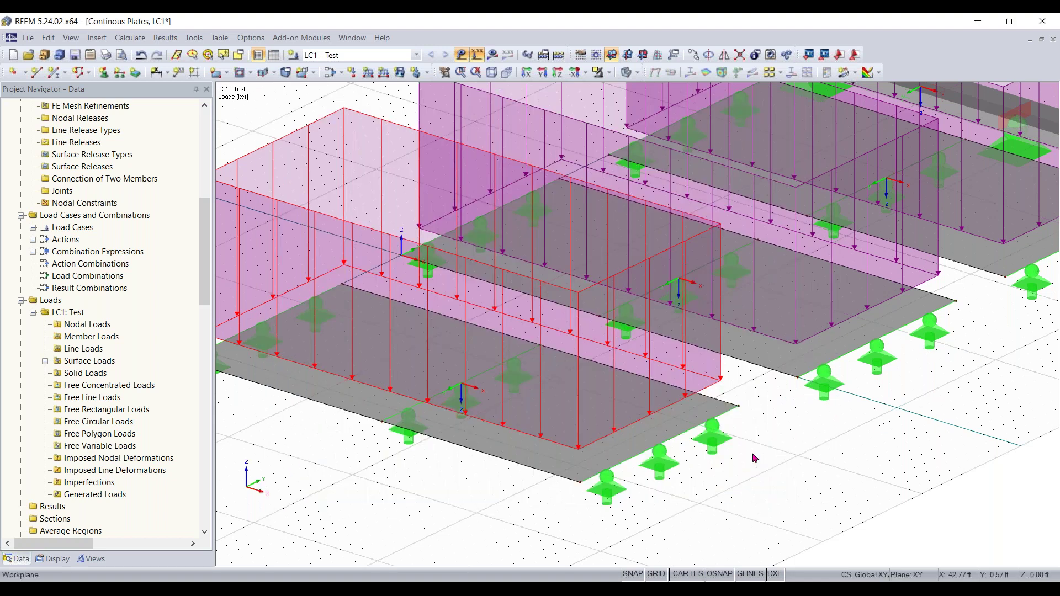
Examine the three plates and the beam from opposite sides, with the load display on and off.
scroll(755, 469, "down", 5)
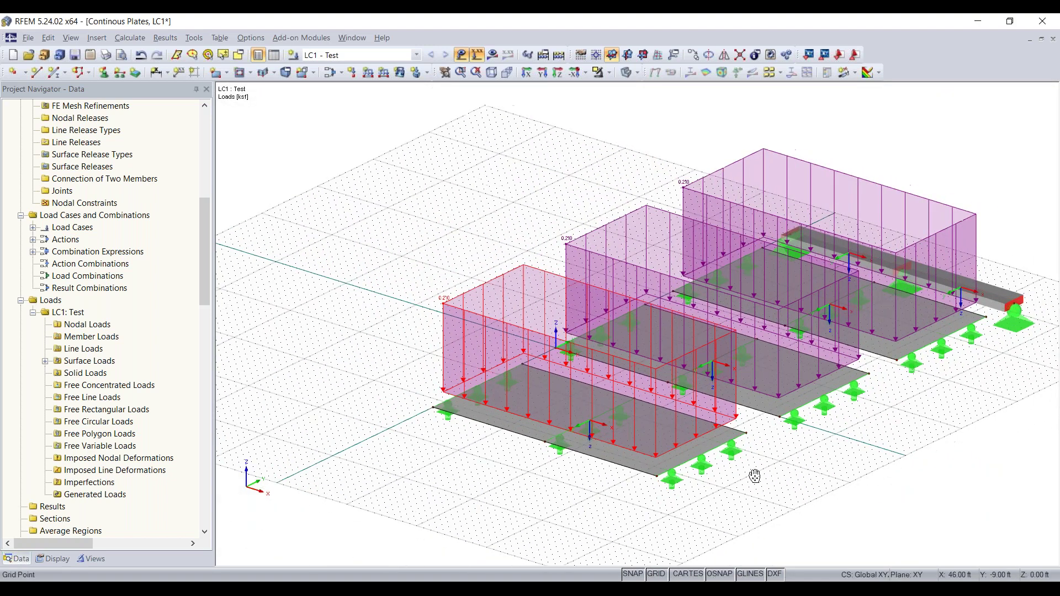
middle_click_drag(755, 475, 683, 481)
right_click_drag(928, 397, 477, 385)
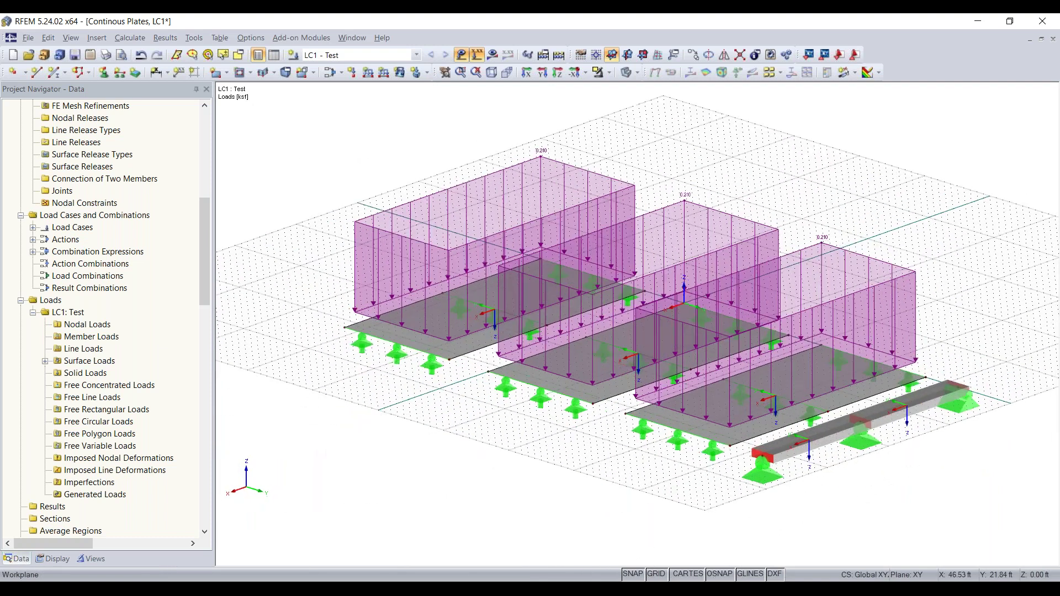
left_click(832, 216)
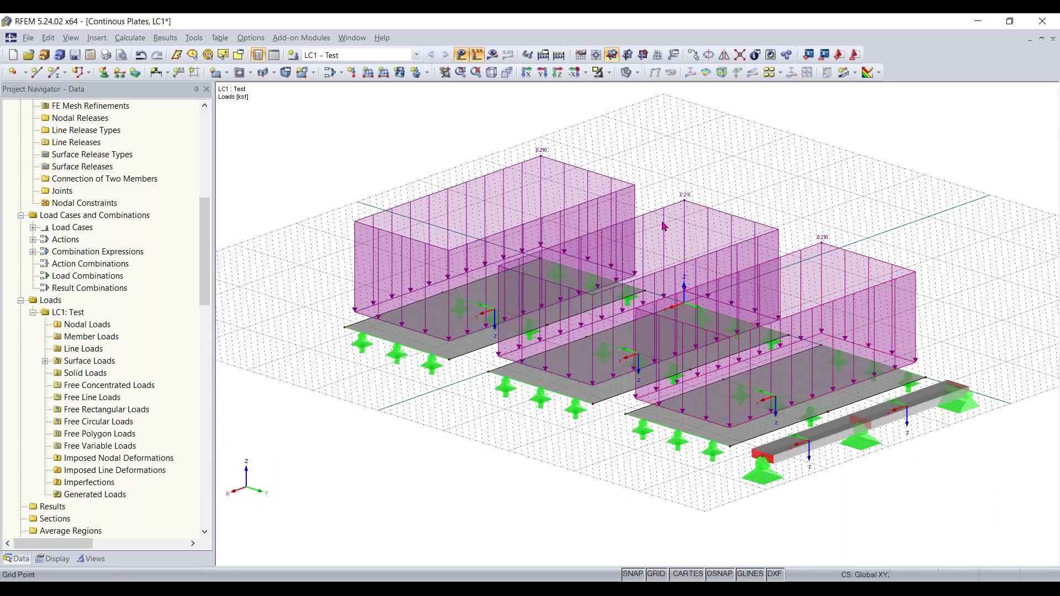
middle_click_drag(651, 487, 906, 275, "ctrl")
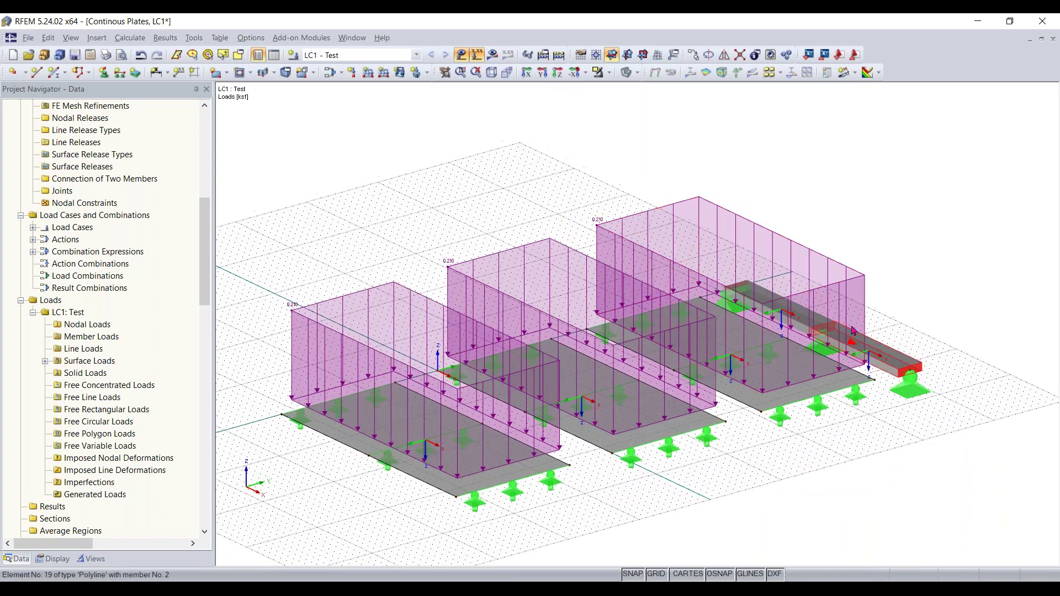
left_click(461, 55)
scroll(572, 247, "up", 3)
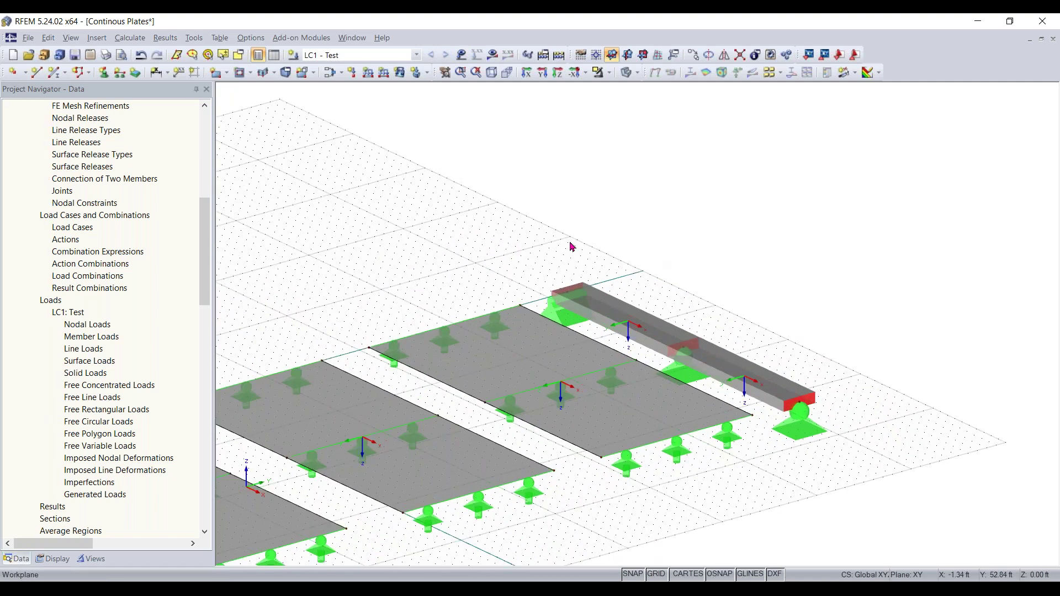
left_click(461, 54)
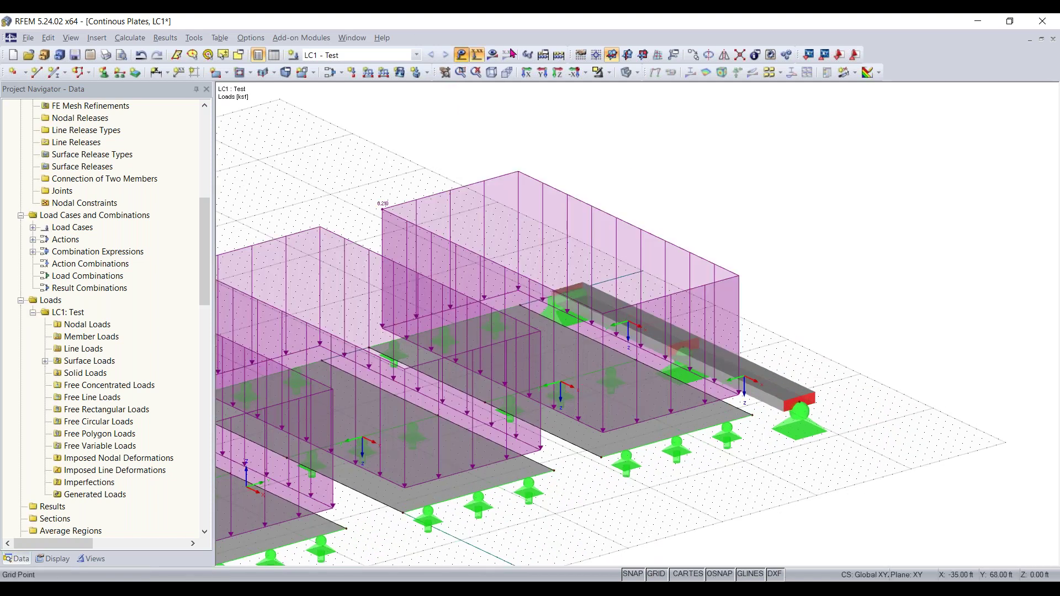
left_click(461, 54)
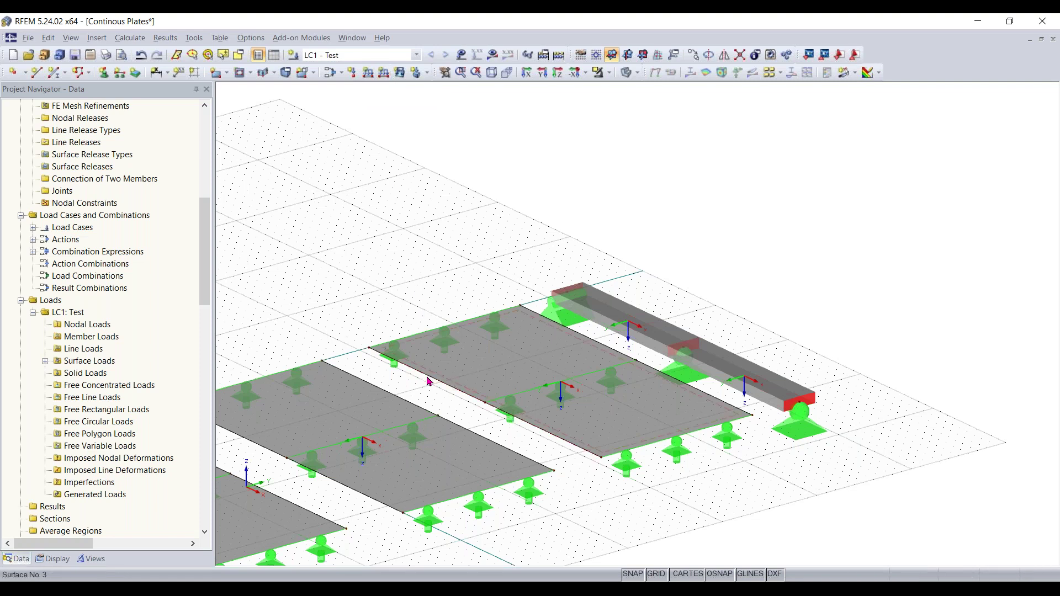
Define a new uniform member force load of -0.210 kip/ft in the global ZL direction.
left_click(375, 78)
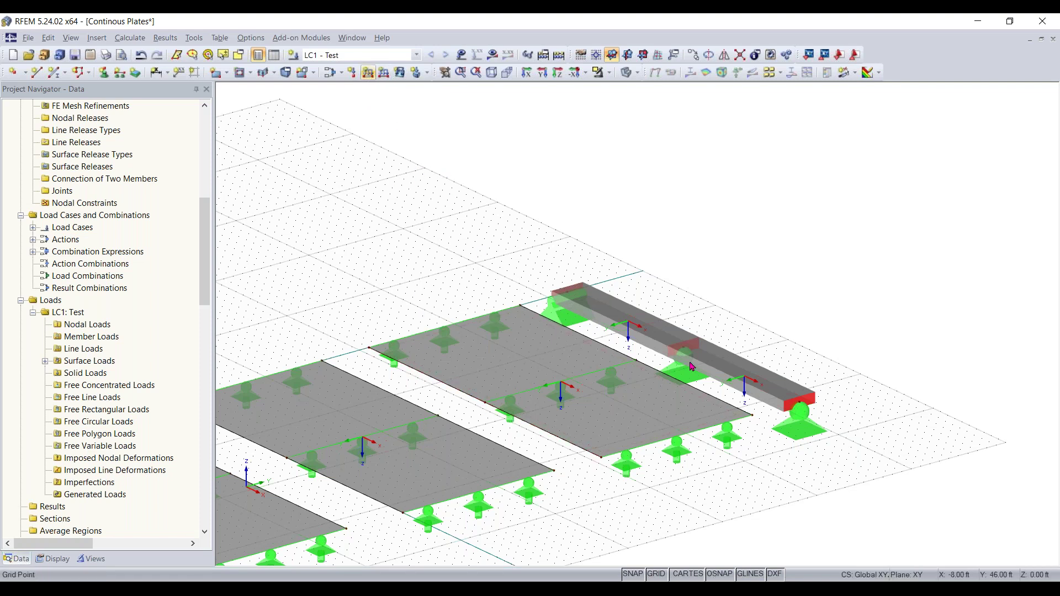
left_click(383, 72)
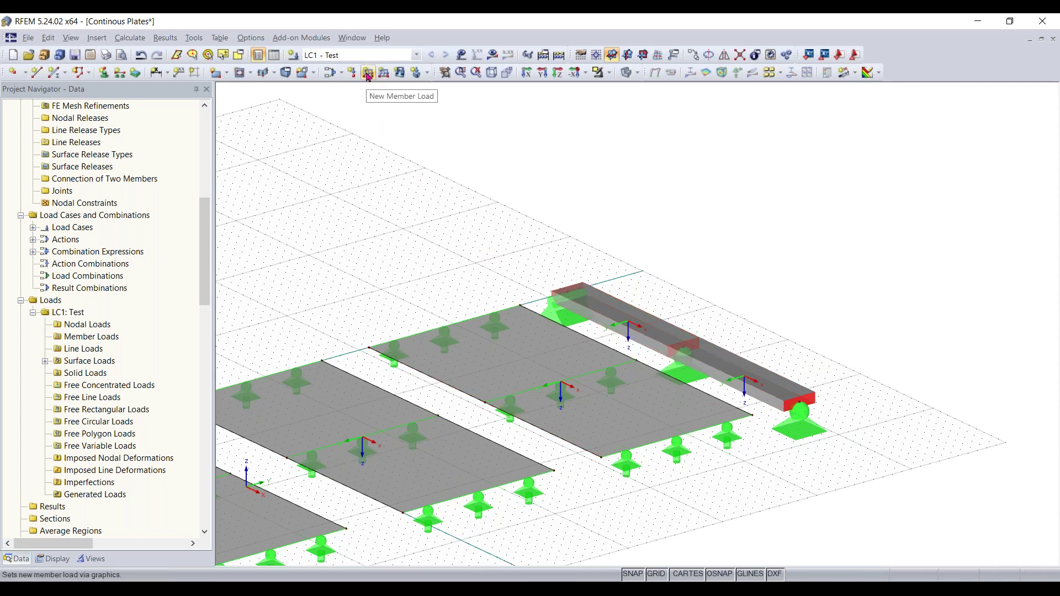
left_click(367, 74)
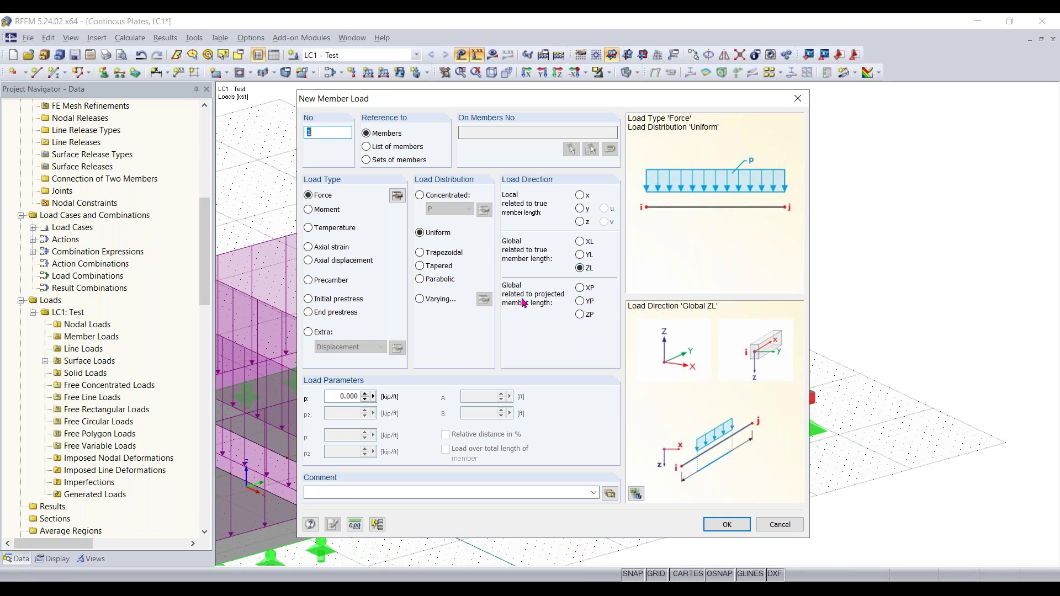
left_click(336, 396)
type("1")
type("-0.210")
left_click(727, 525)
Apply the defined member load to both spans of the beam beside the plates.
middle_click_drag(648, 362, 533, 188, "ctrl")
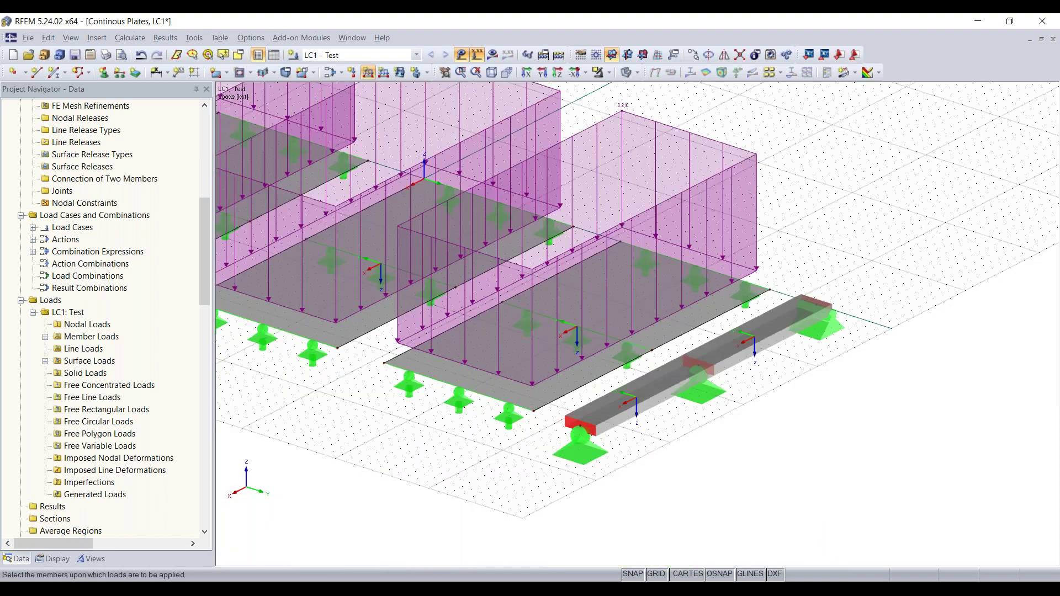
middle_click_drag(658, 395, 659, 386)
left_click(660, 386)
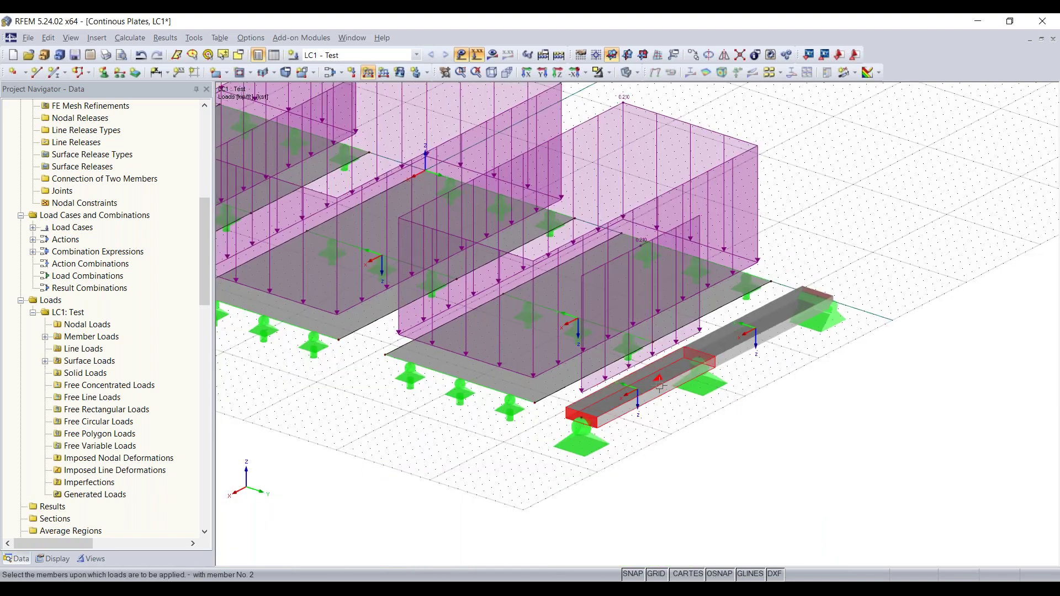
left_click(784, 322)
key("Escape")
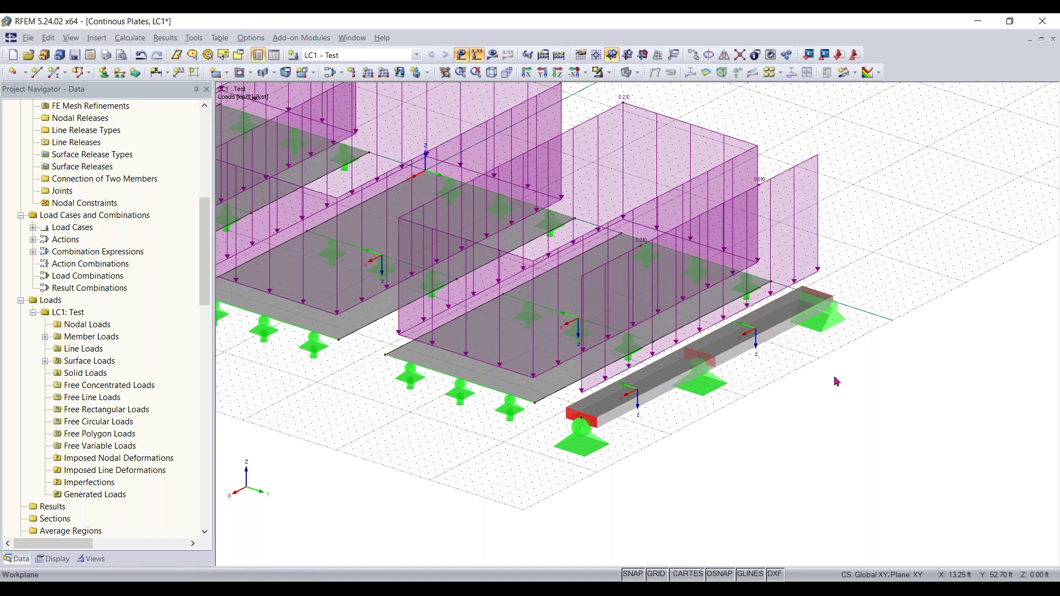
Inspect the loads on the plates and the beam from several angles and hide the load display.
middle_click_drag(558, 504, 606, 369)
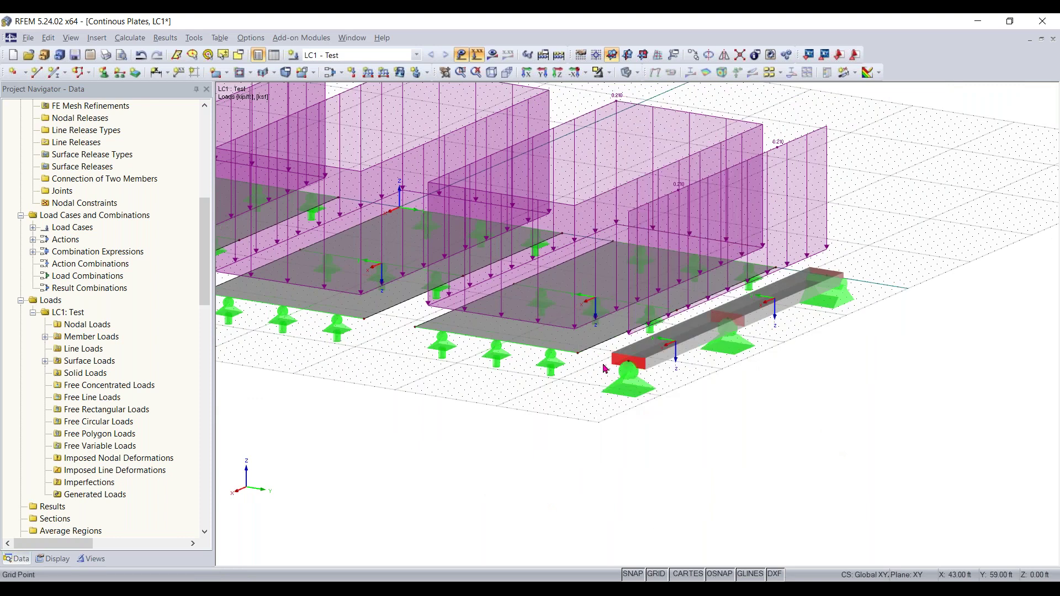
middle_click_drag(670, 403, 840, 492)
scroll(841, 493, "down", 2)
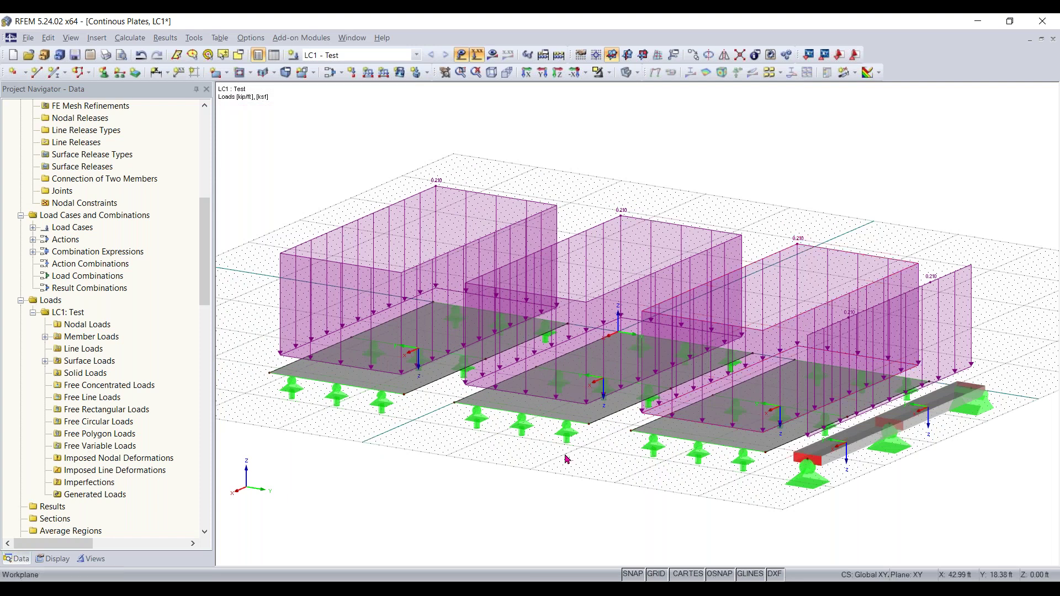
middle_click_drag(292, 492, 728, 494, "ctrl")
right_click(681, 495)
left_click(883, 471)
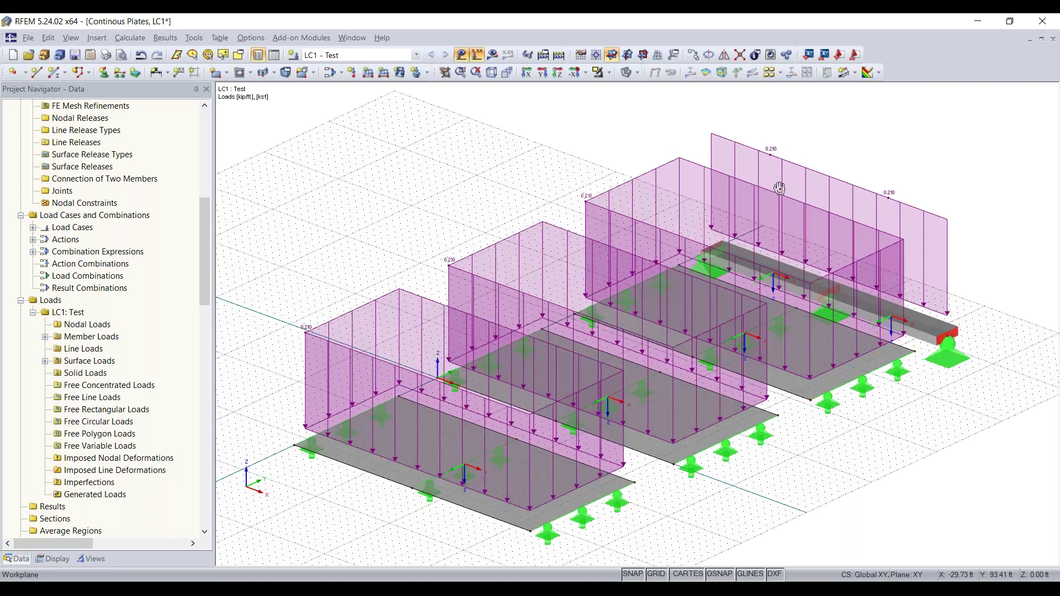
left_click(477, 55)
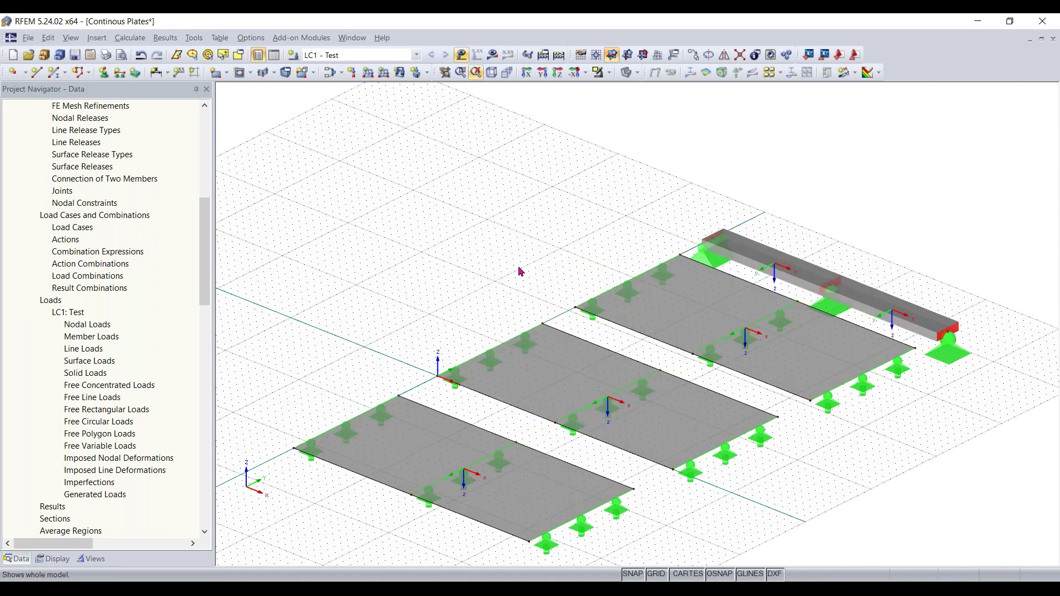
scroll(511, 272, "up", 1)
middle_click_drag(511, 272, 510, 209)
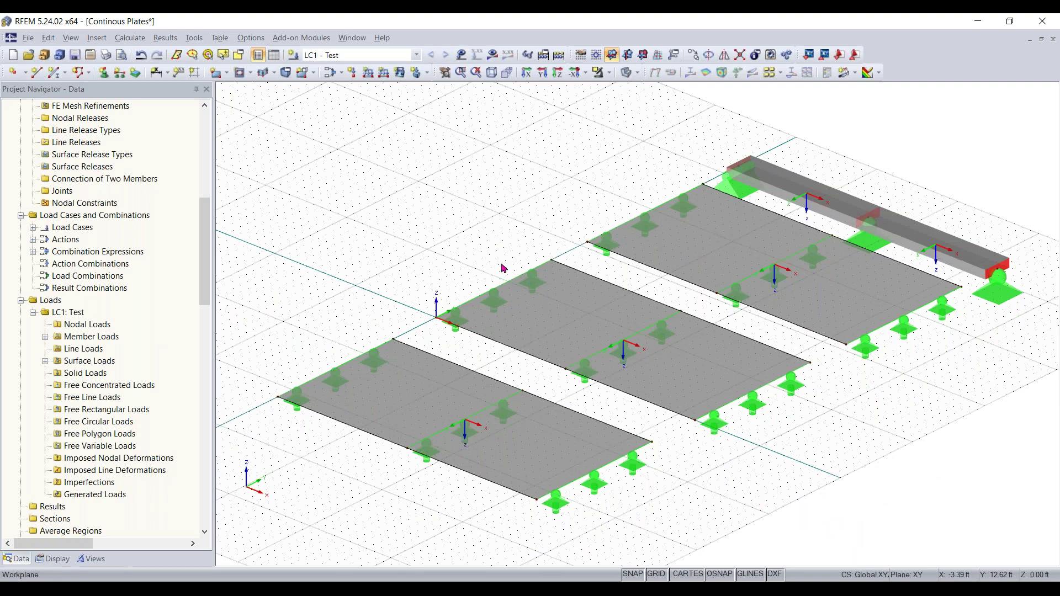
right_click(529, 465)
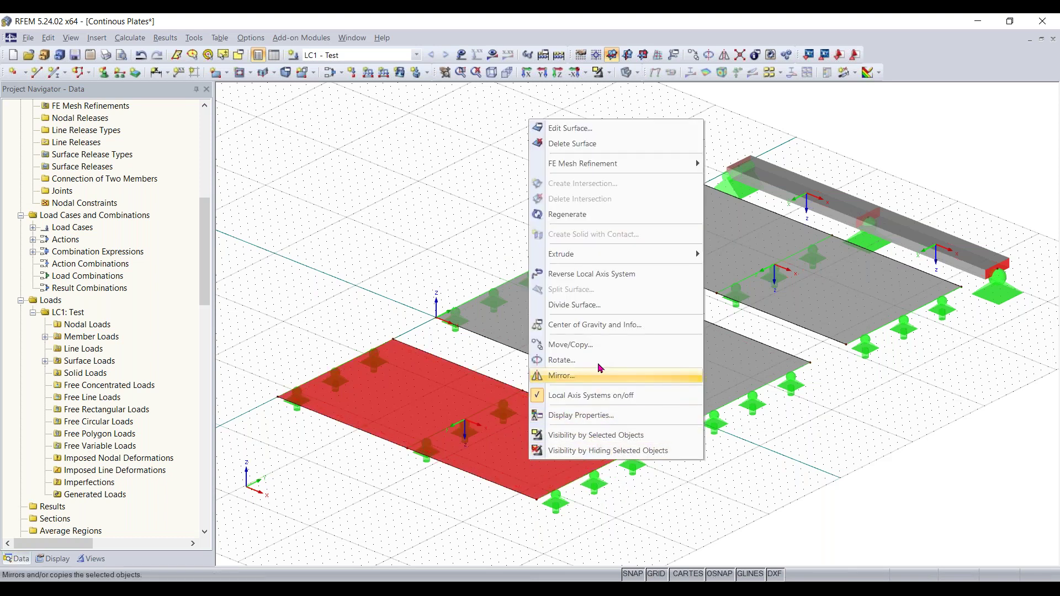
left_click(442, 191)
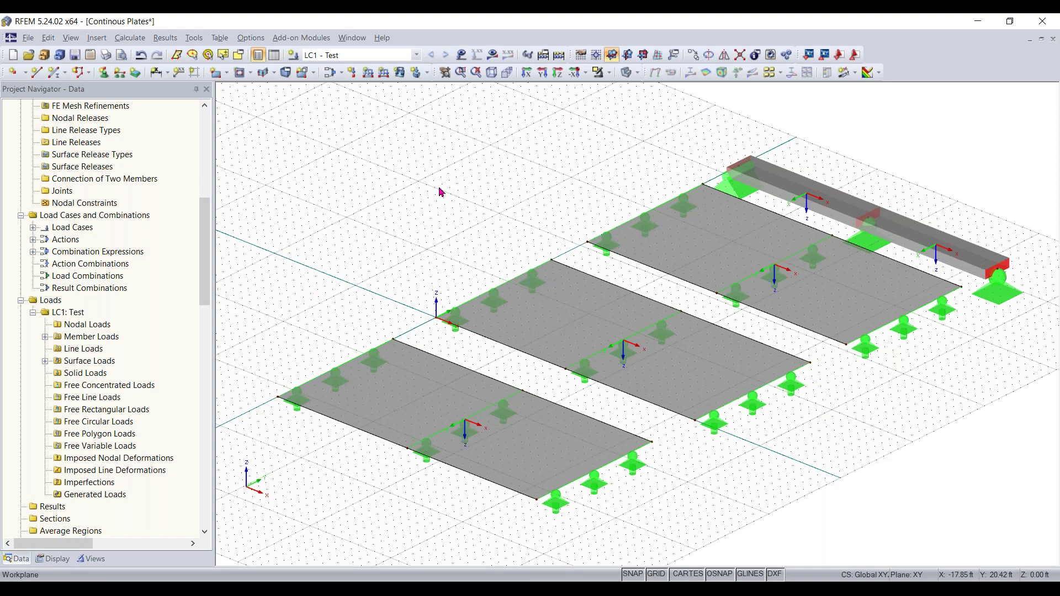
scroll(456, 186, "down", 1)
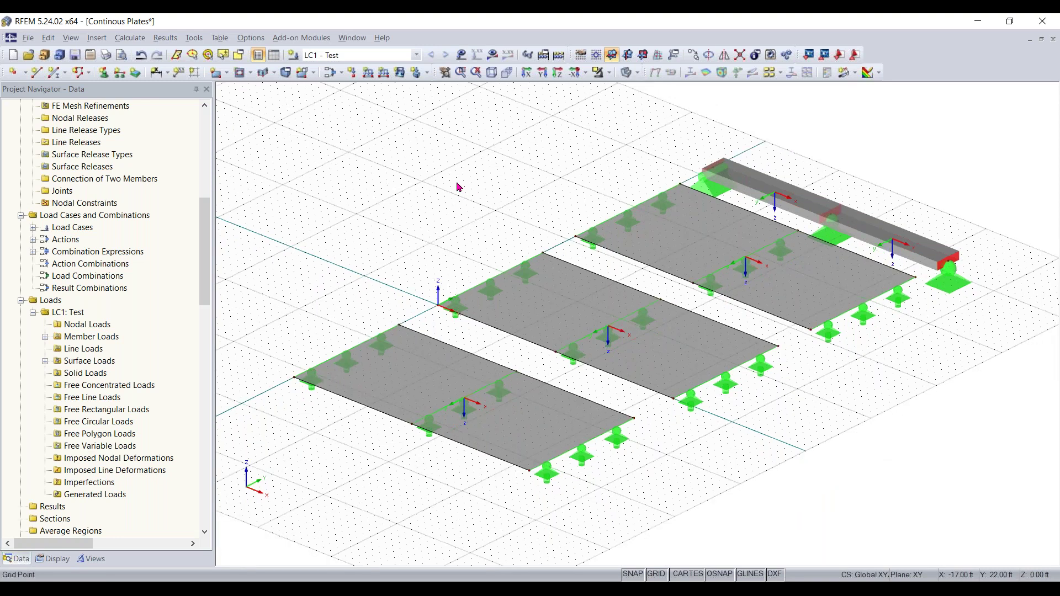
scroll(456, 187, "up", 1)
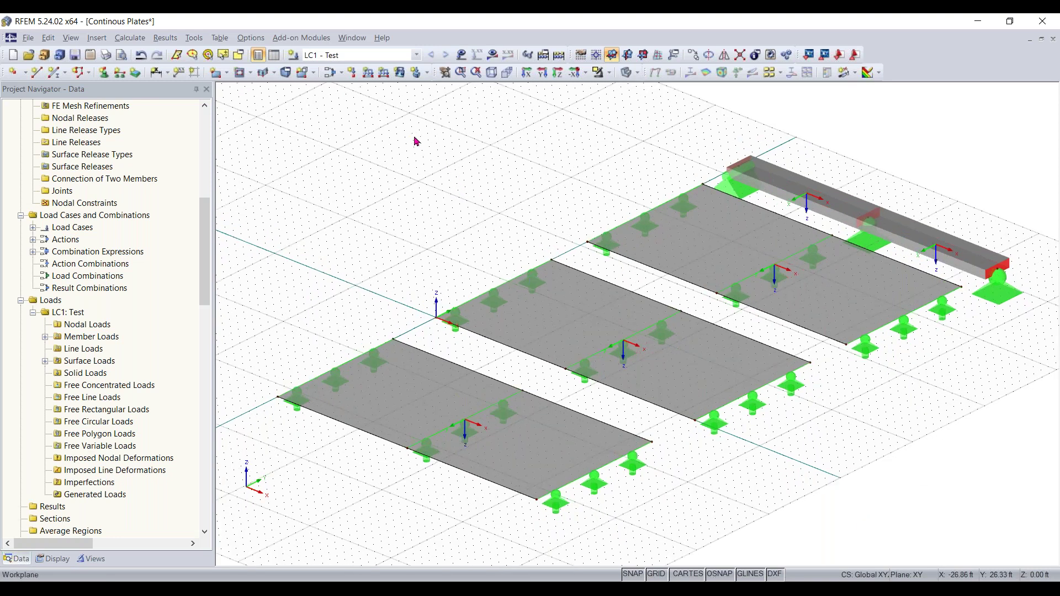
scroll(712, 289, "up", 1)
scroll(713, 289, "up", 1)
middle_click_drag(665, 298, 553, 325)
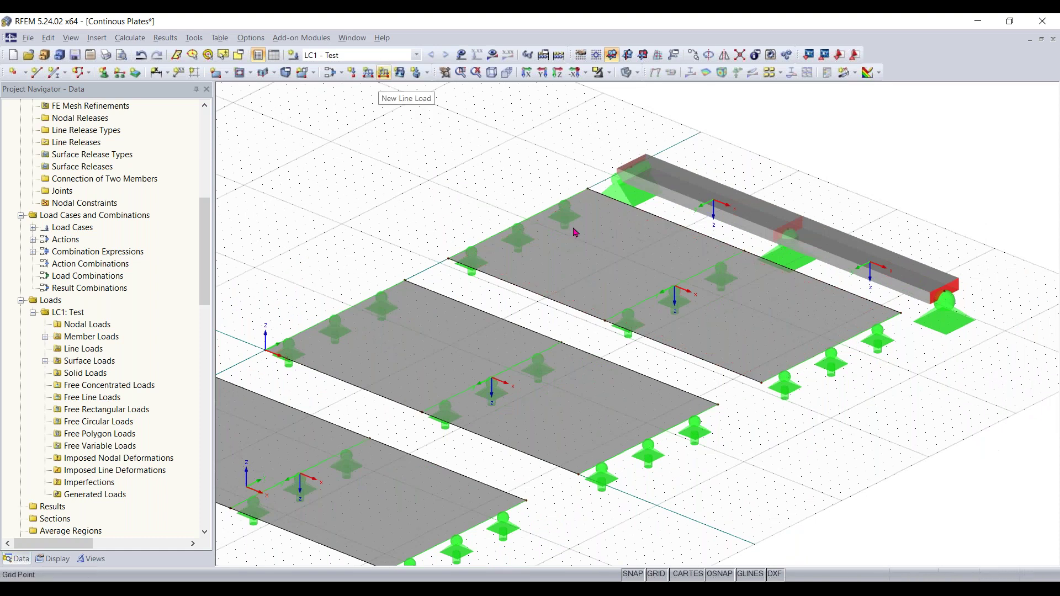
middle_click_drag(699, 201, 805, 316)
scroll(805, 316, "down", 1)
middle_click_drag(648, 269, 460, 199)
scroll(641, 169, "up", 3)
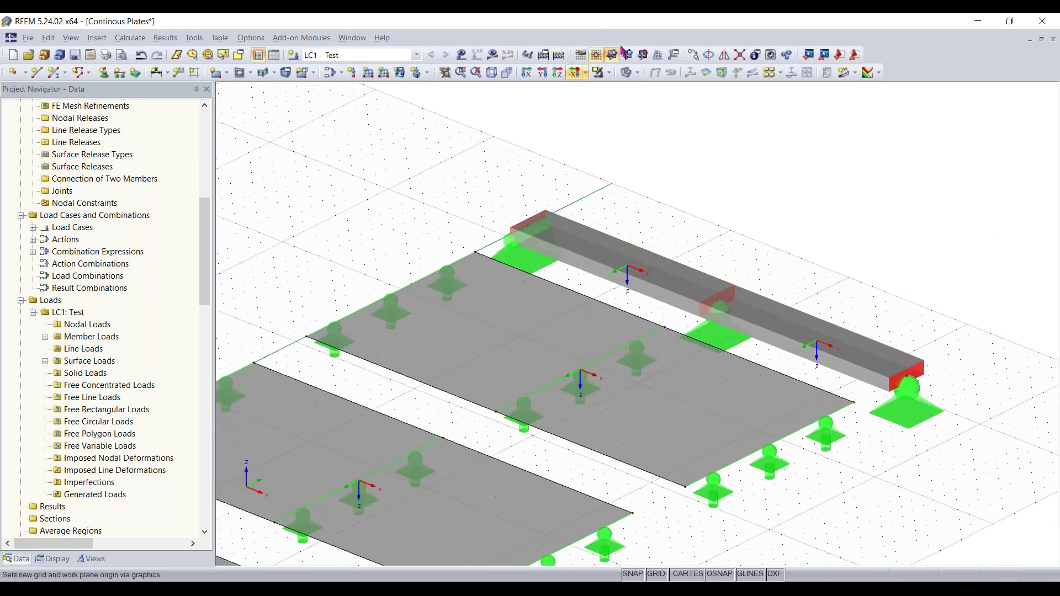
Switch the model display from solid rendering to wireframe.
left_click(626, 83)
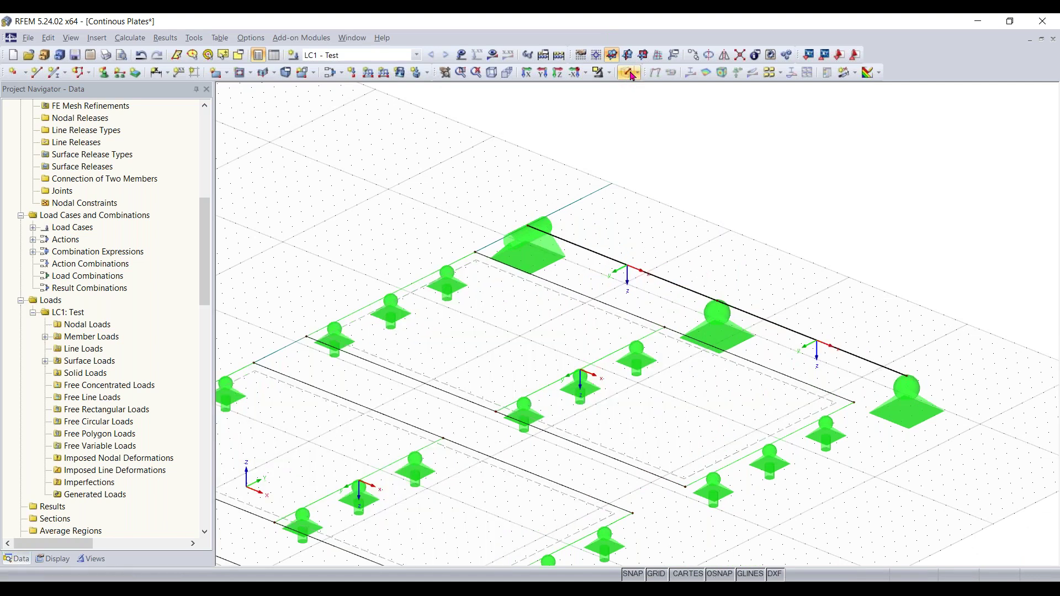
left_click(629, 73)
left_click(629, 72)
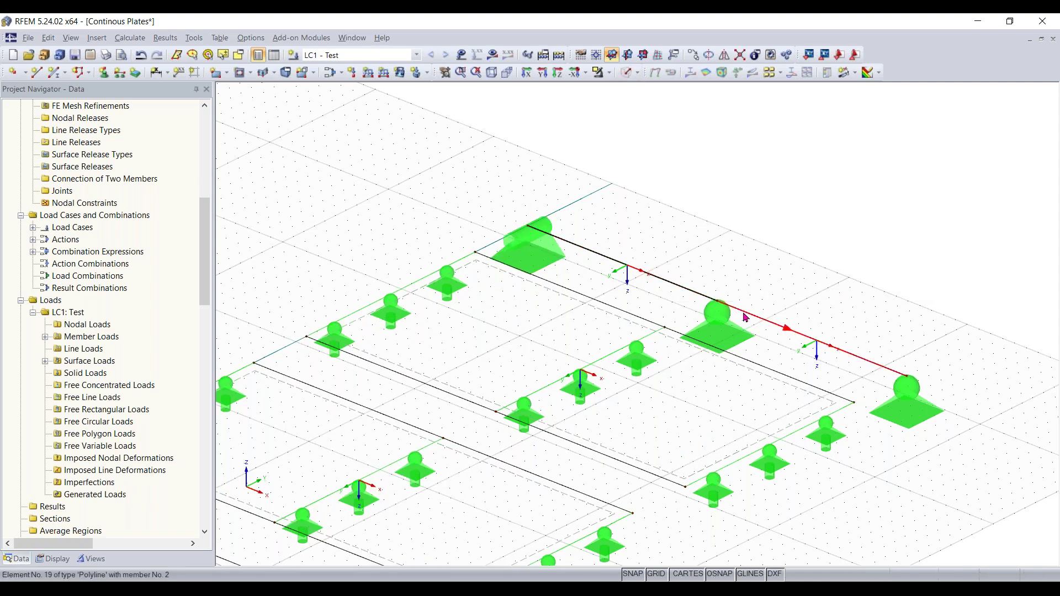
Create a uniform line load of -100 kip/ft in global ZL direction on line 9, a long edge of the plate nearest the beam.
left_click(369, 75)
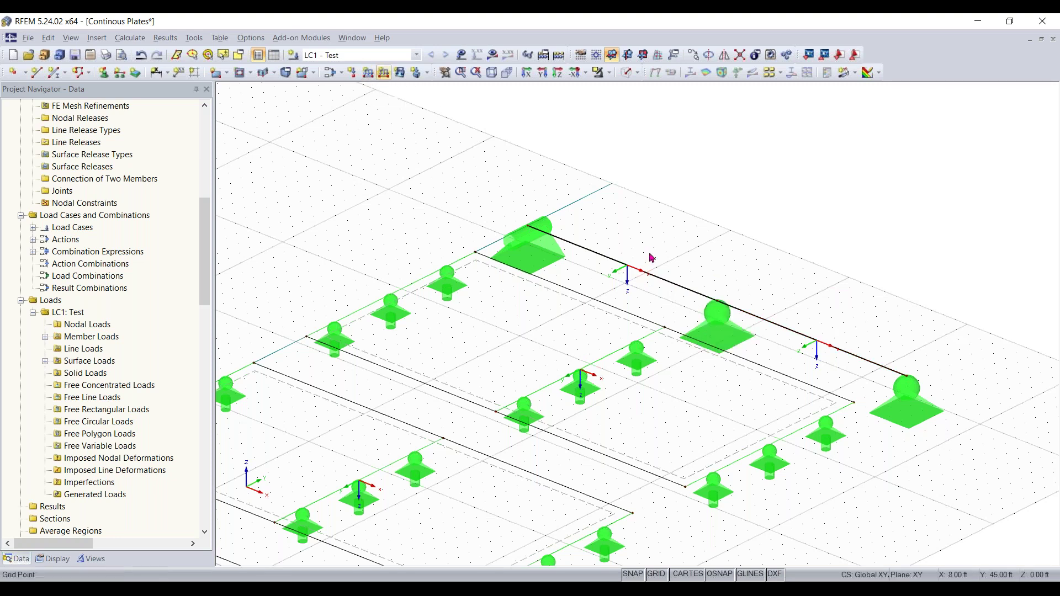
left_click(384, 72)
left_click(384, 72)
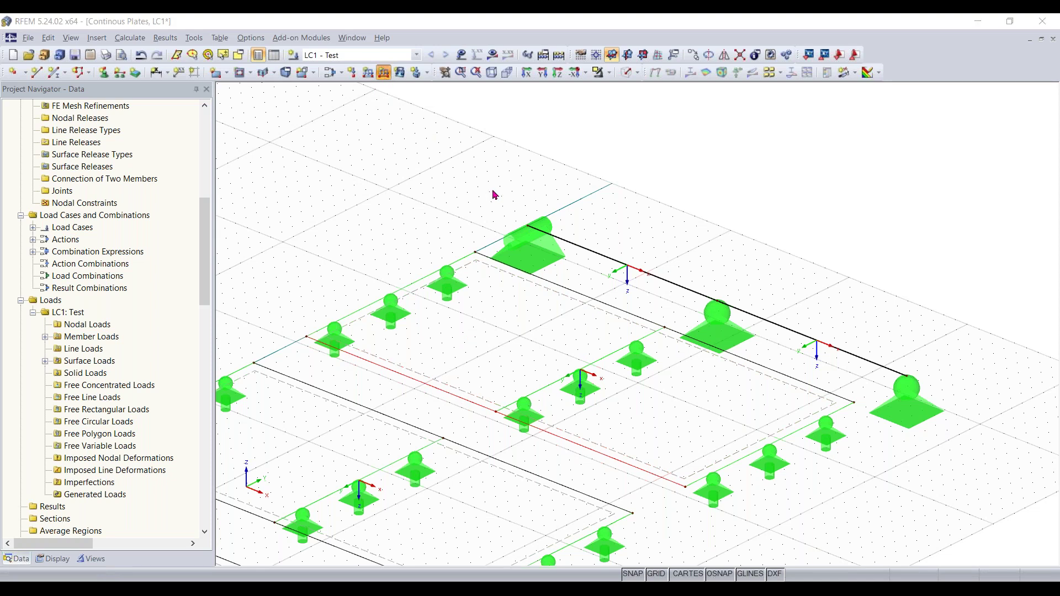
left_click(535, 237)
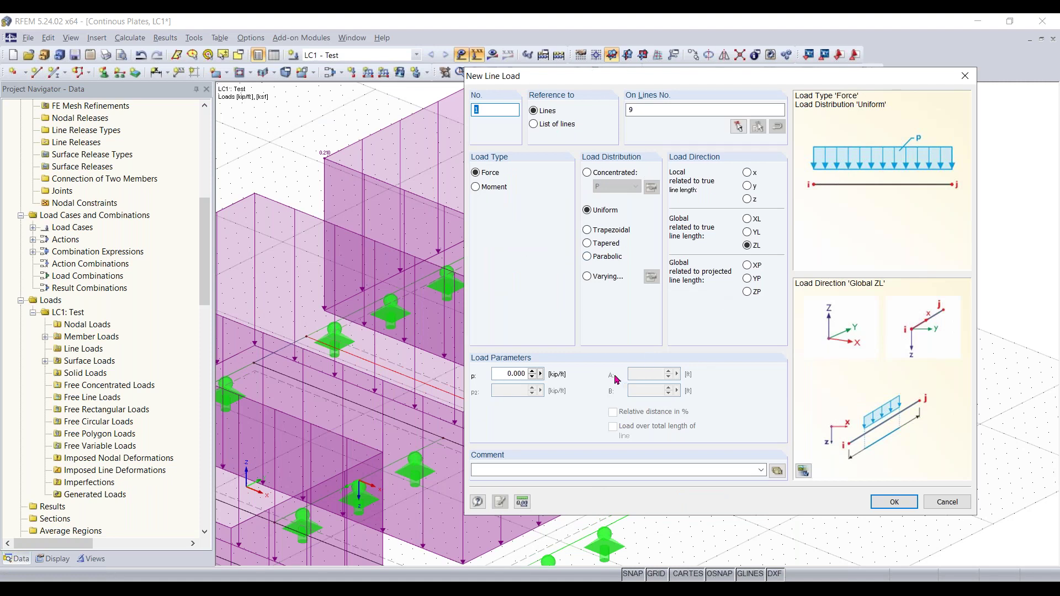
double_click(494, 374)
type("-1")
left_click(894, 501)
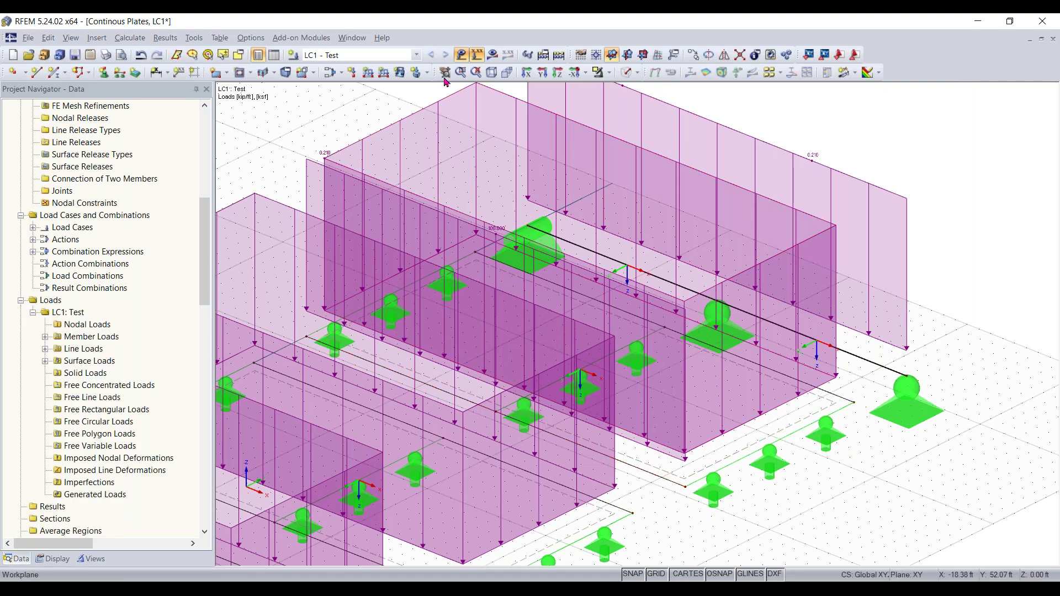
Add another uniform -100 kip/ft global ZL line load to line 9 and to line 10, the same plate's short end edge.
left_click(461, 55)
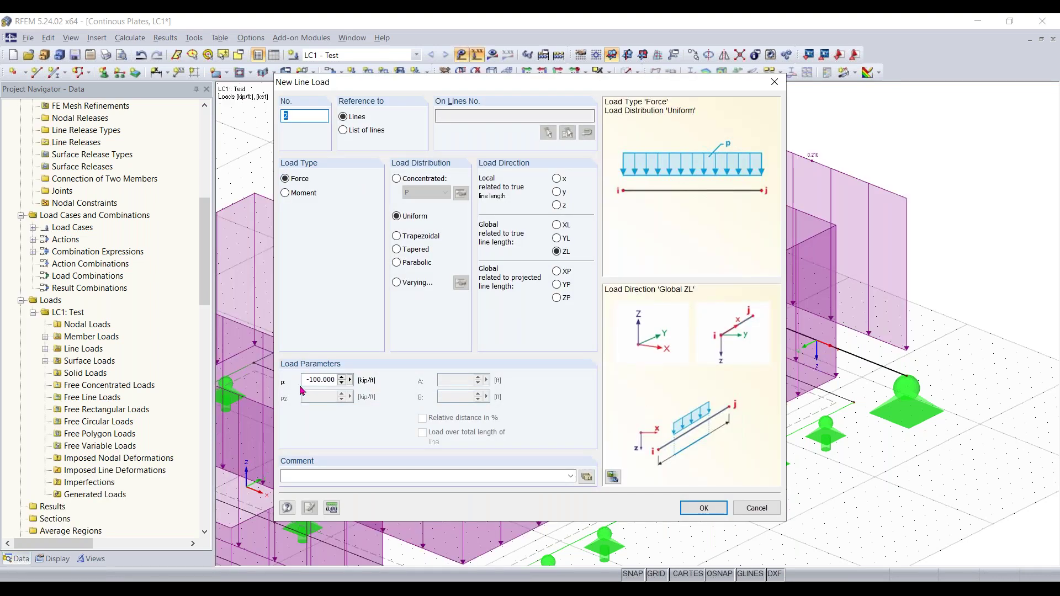
left_click(757, 508)
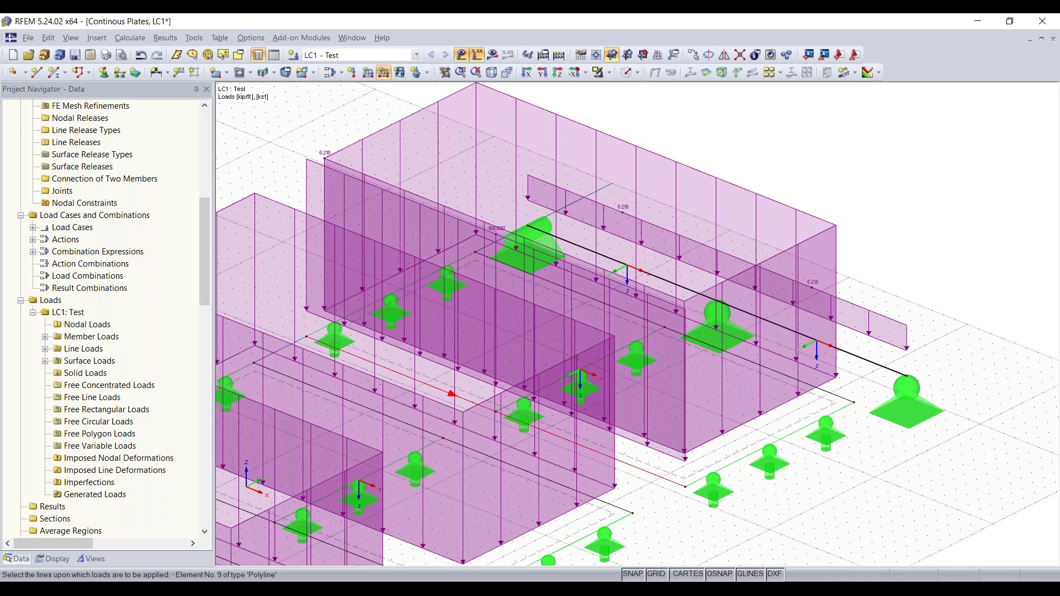
left_click(646, 466)
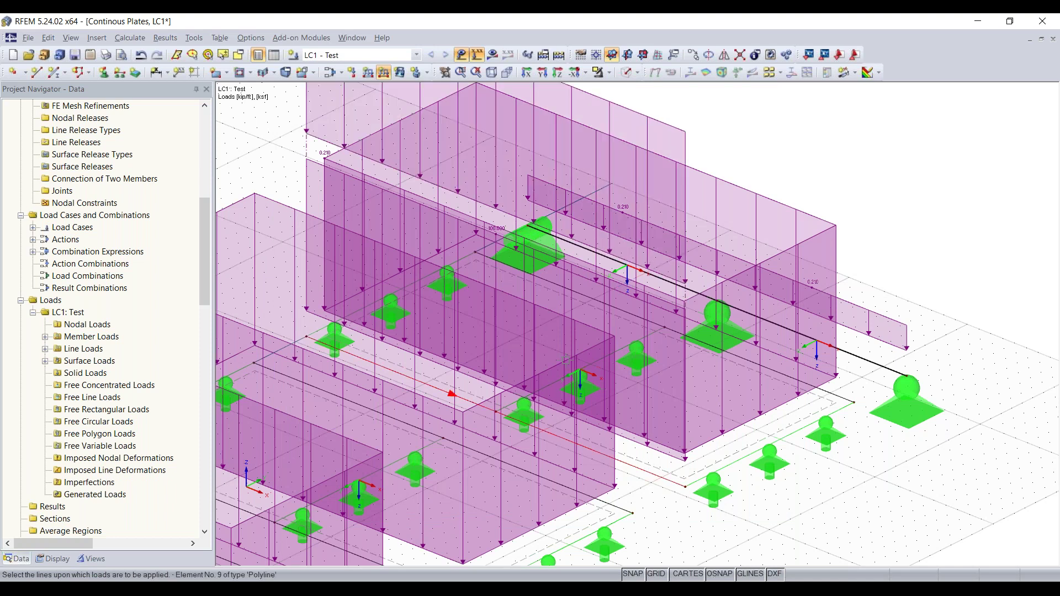
left_click(753, 453)
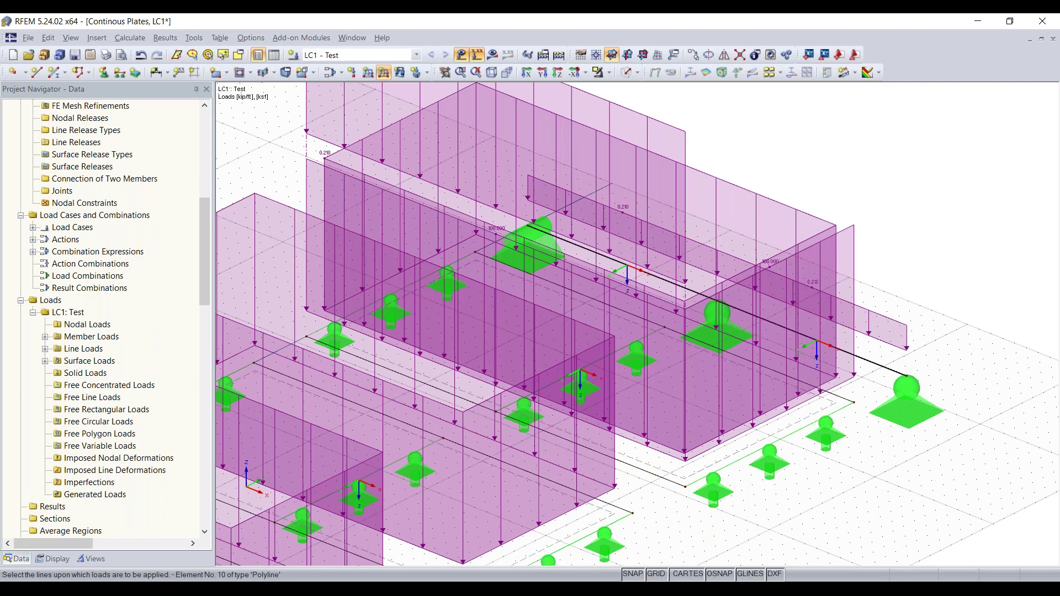
Hide the load display and switch the model from wireframe to transparent solid rendering.
key("Escape")
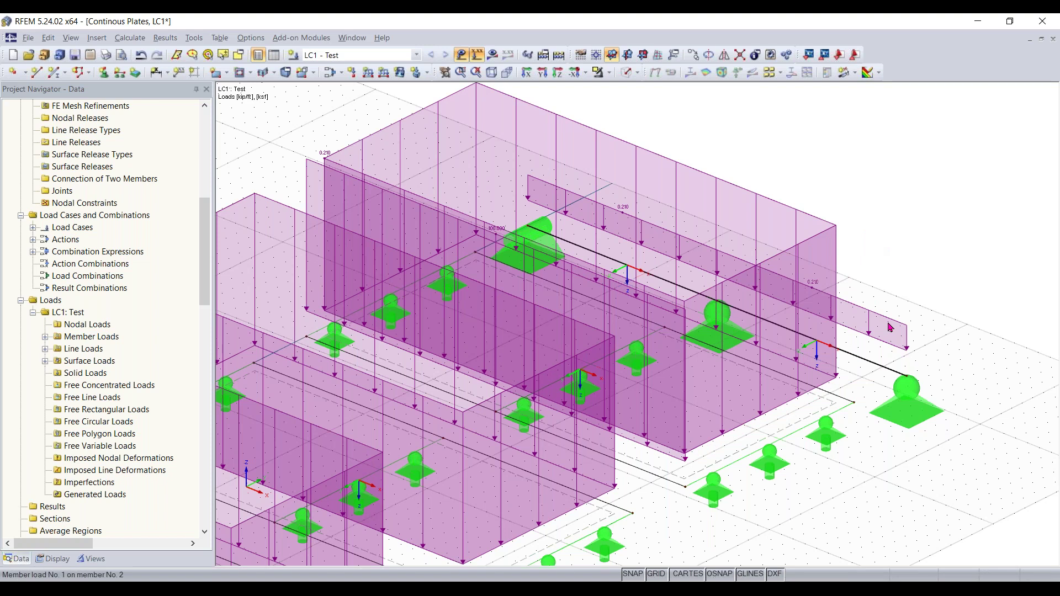
left_click(477, 54)
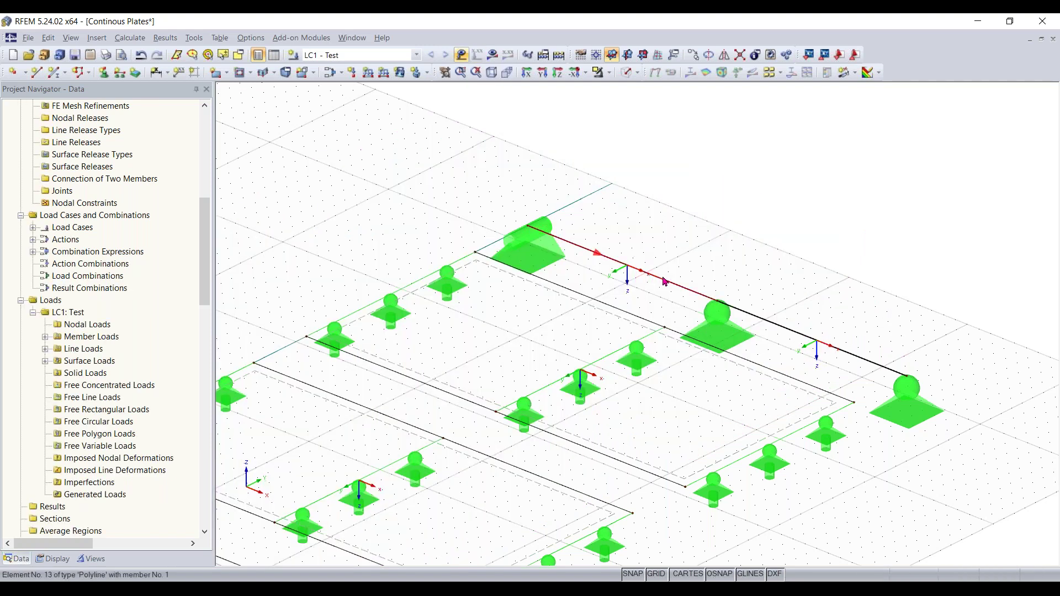
left_click(624, 78)
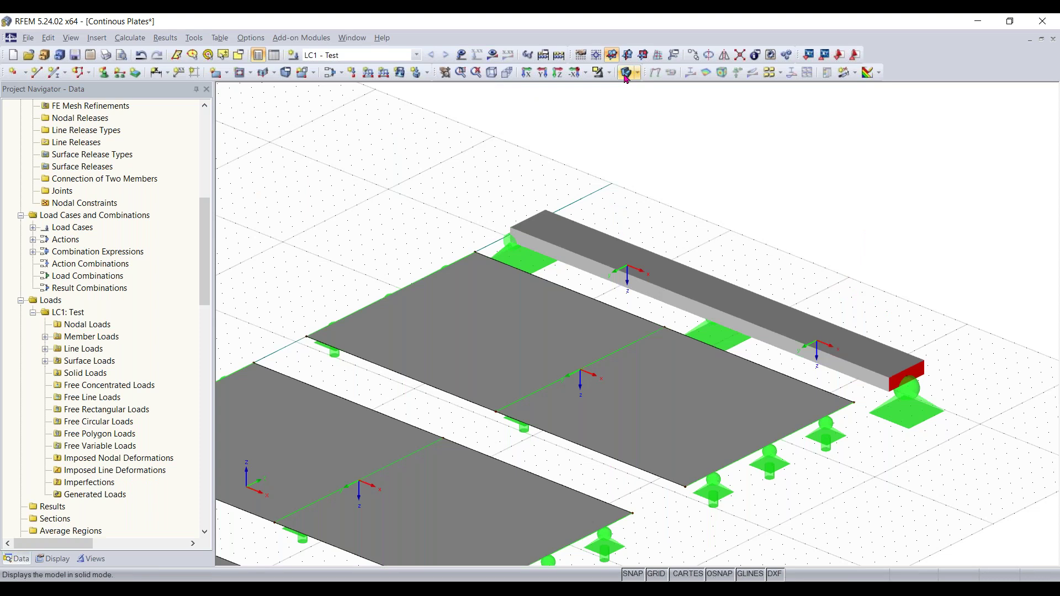
left_click(624, 78)
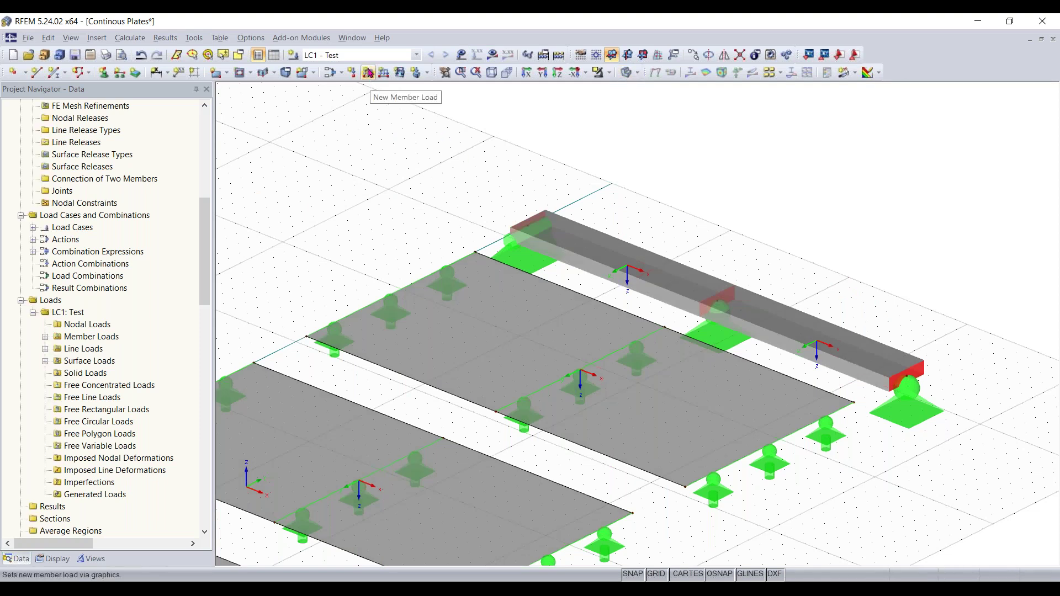
left_click(371, 76)
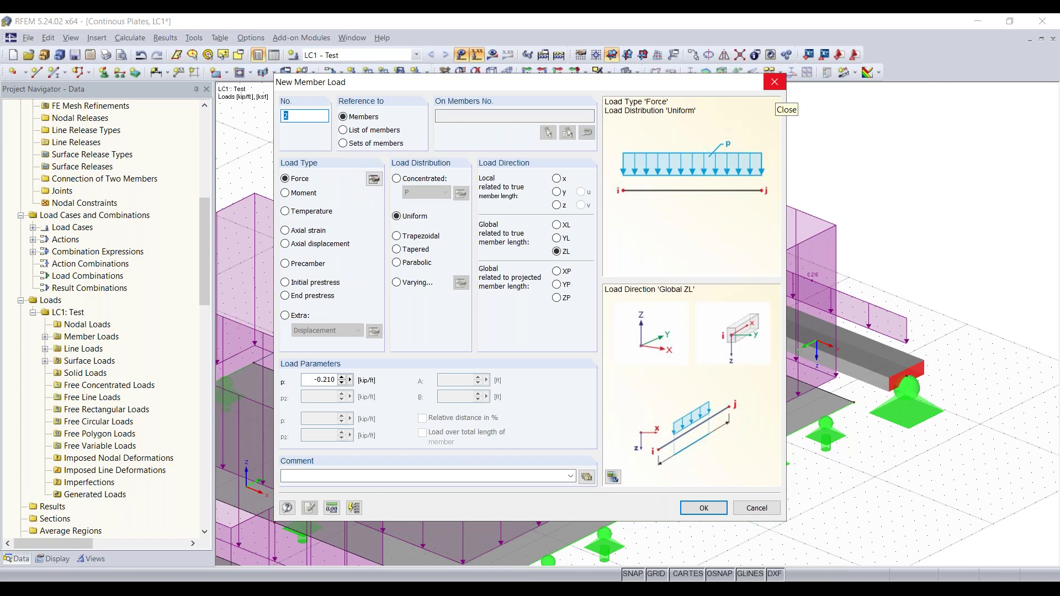
left_click(775, 82)
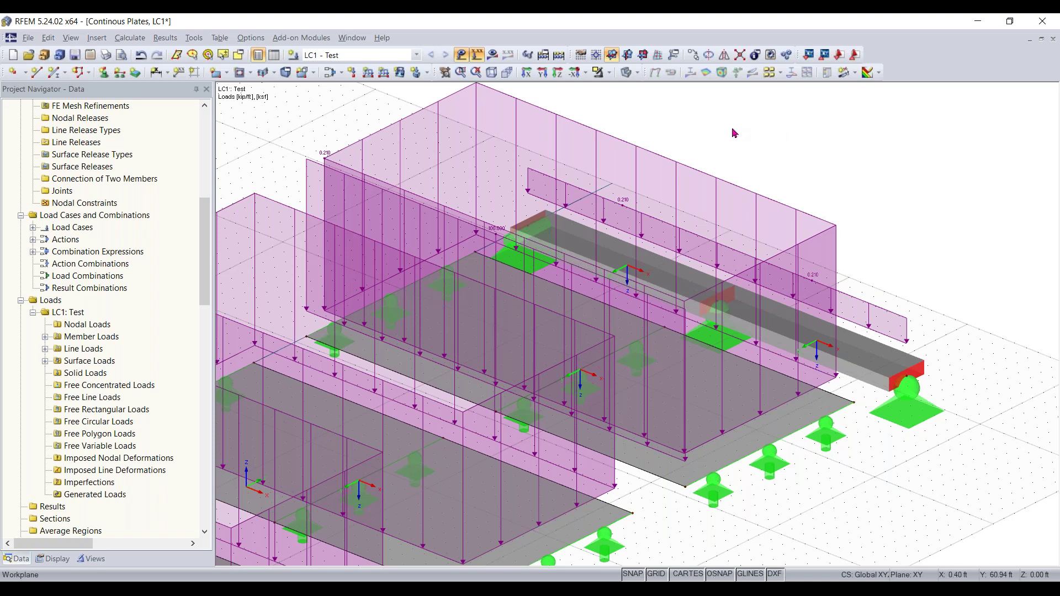
left_click(477, 54)
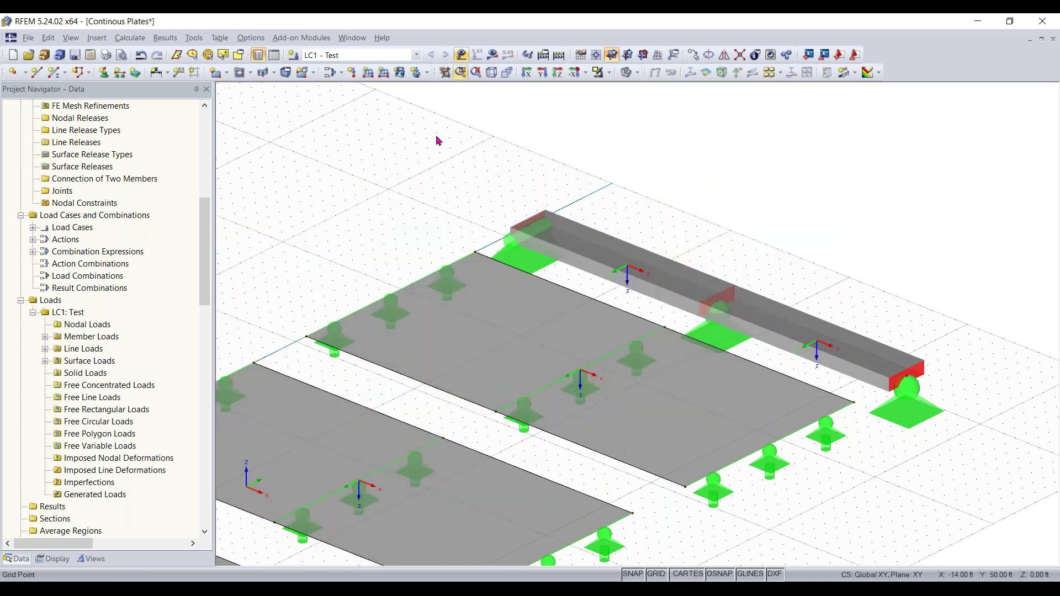
Delete the line load from the plate nearest the beam and leave the load display hidden.
scroll(425, 197, "down", 1)
middle_click_drag(433, 192, 510, 154)
scroll(505, 163, "down", 2)
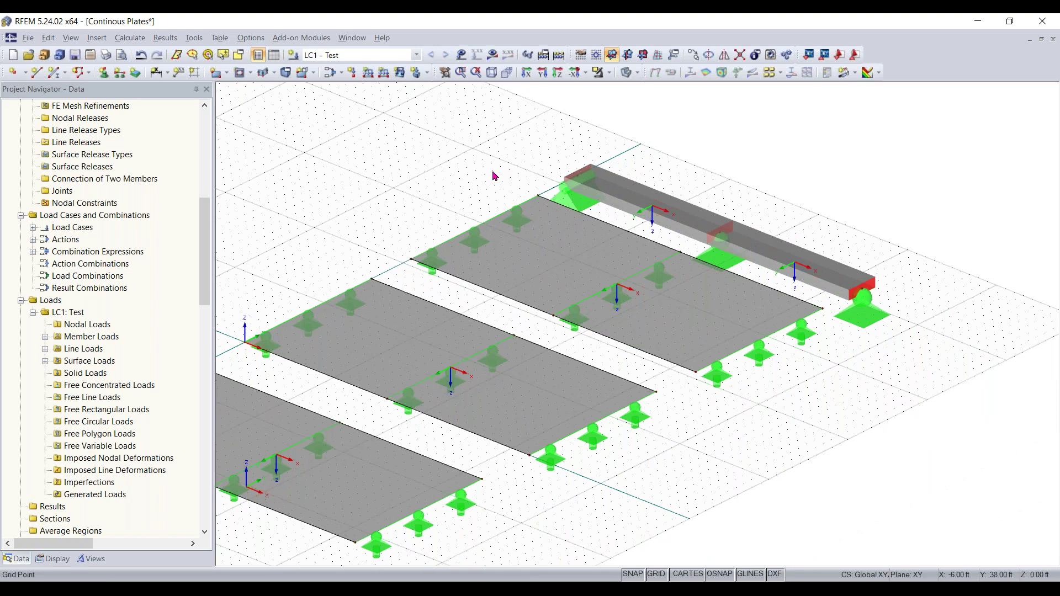
middle_click_drag(429, 202, 584, 166)
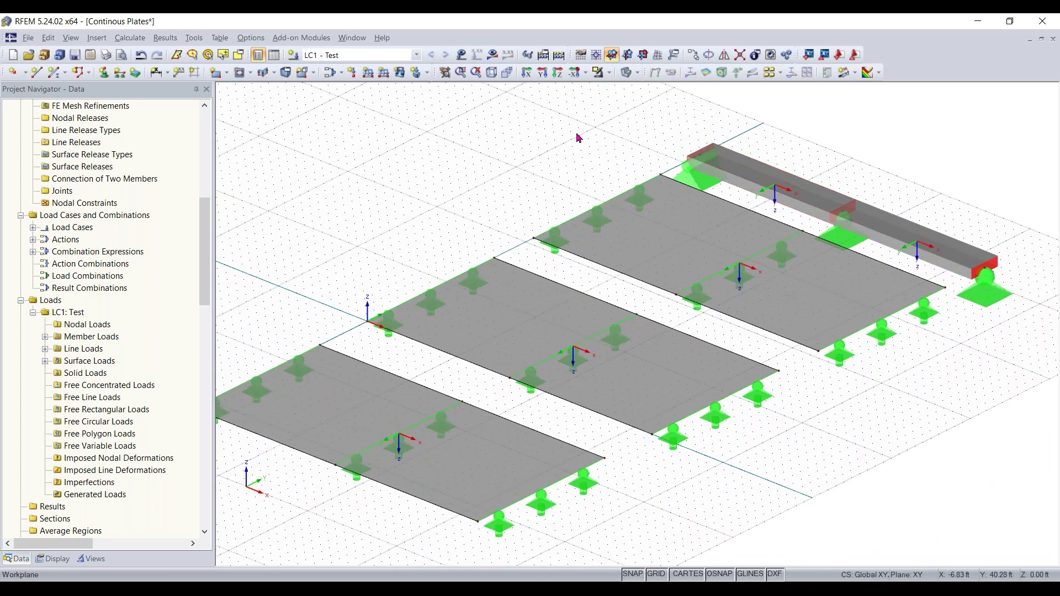
left_click(473, 55)
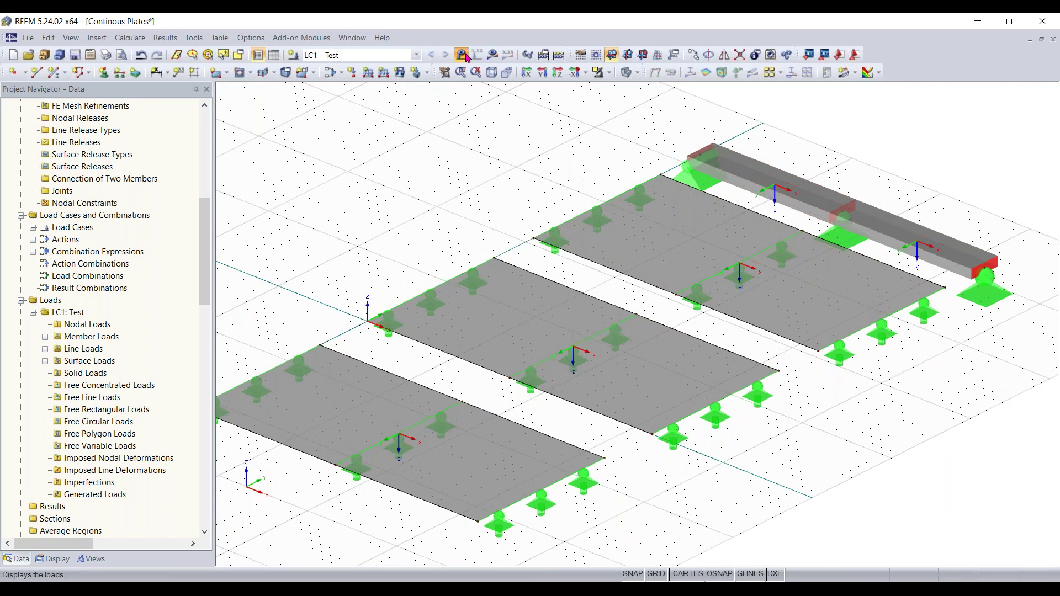
middle_click_drag(768, 163, 722, 189)
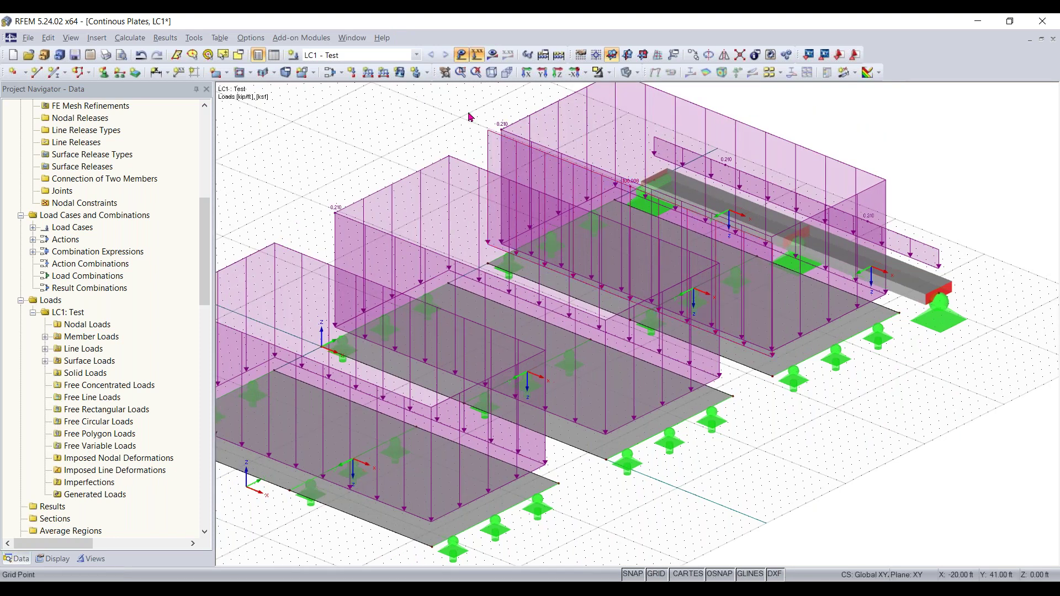
scroll(469, 114, "up", 3)
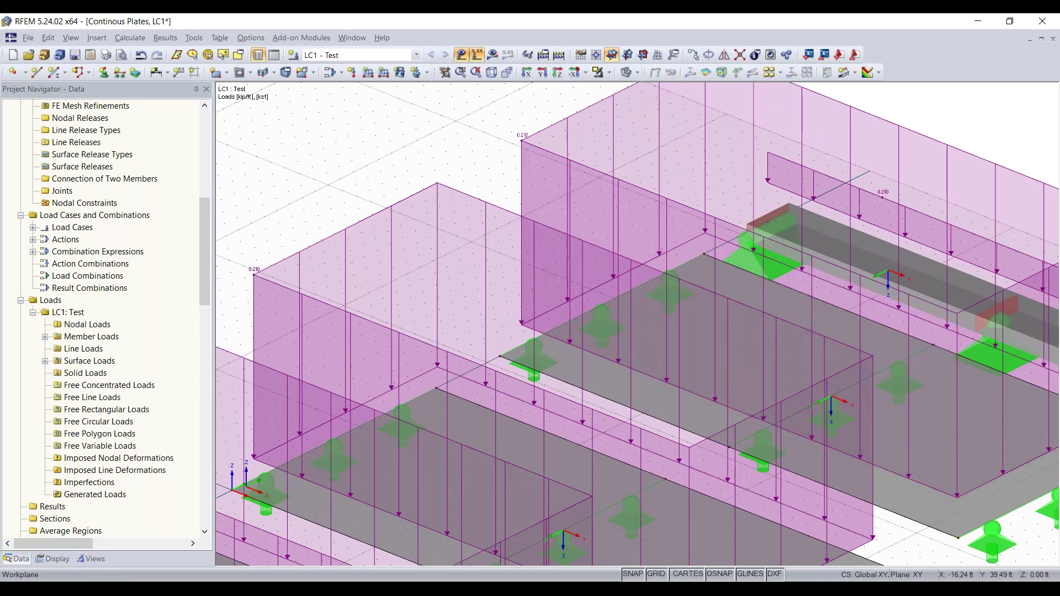
scroll(383, 167, "down", 5)
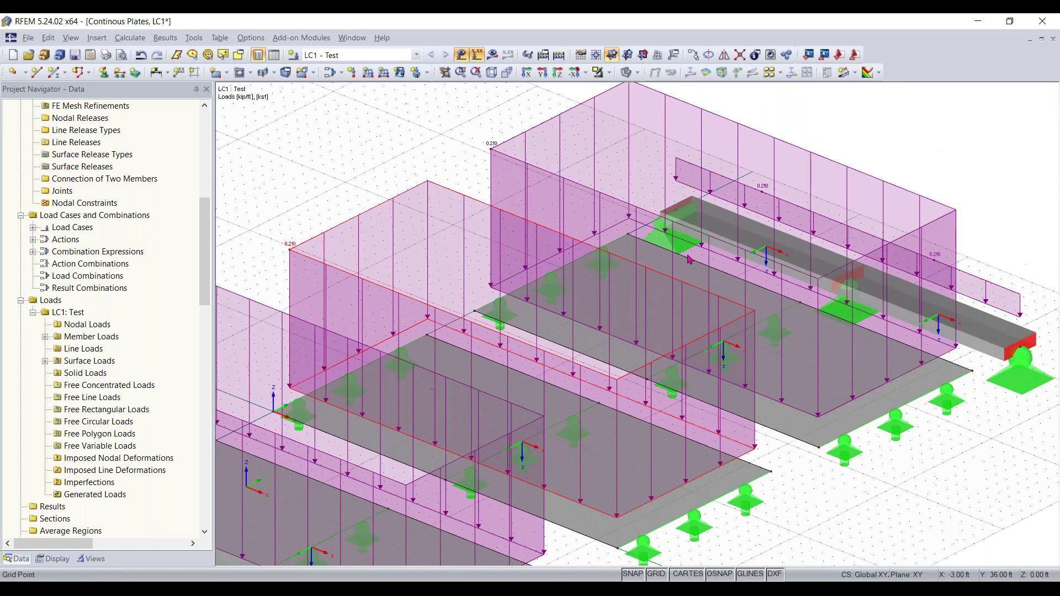
left_click(462, 56)
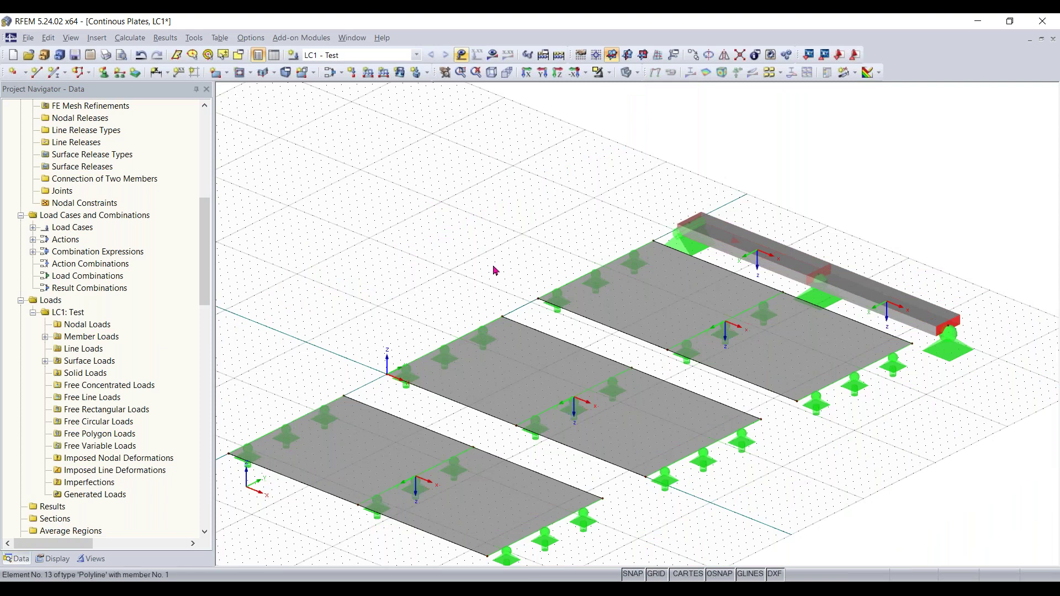
Create a surface FE mesh refinement with a target FE length of 0.20 ft and assign it to surface 1, the plate farthest from the beam.
middle_click_drag(856, 454, 874, 421)
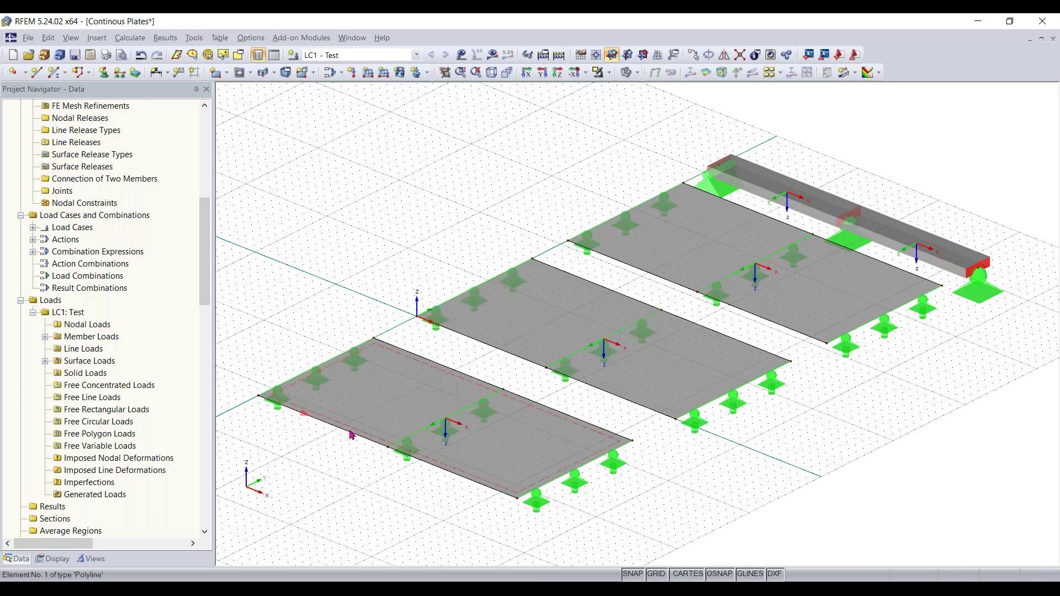
scroll(351, 435, "up", 1)
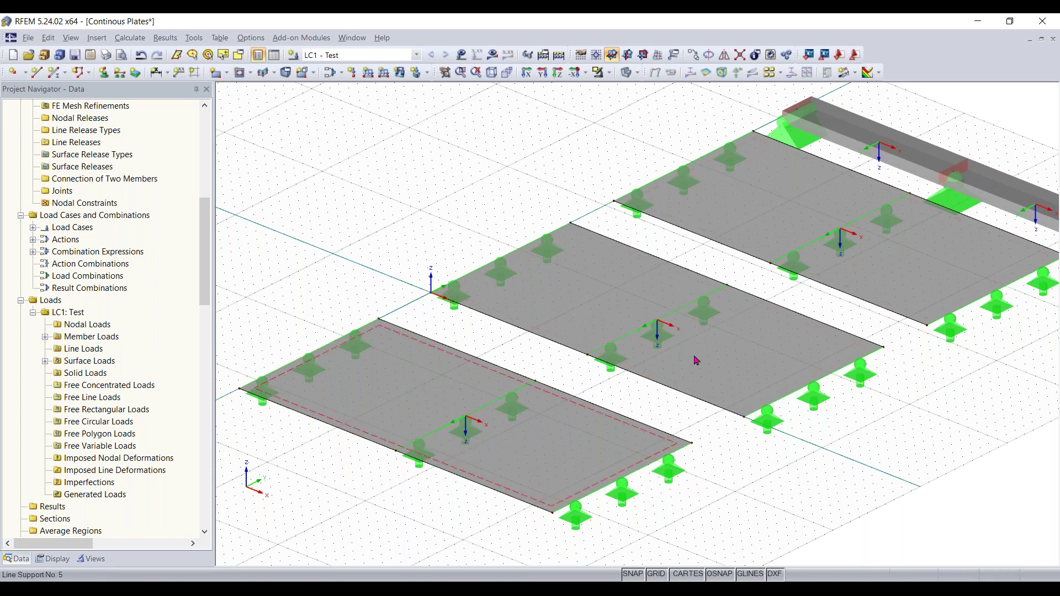
scroll(896, 411, "down", 2)
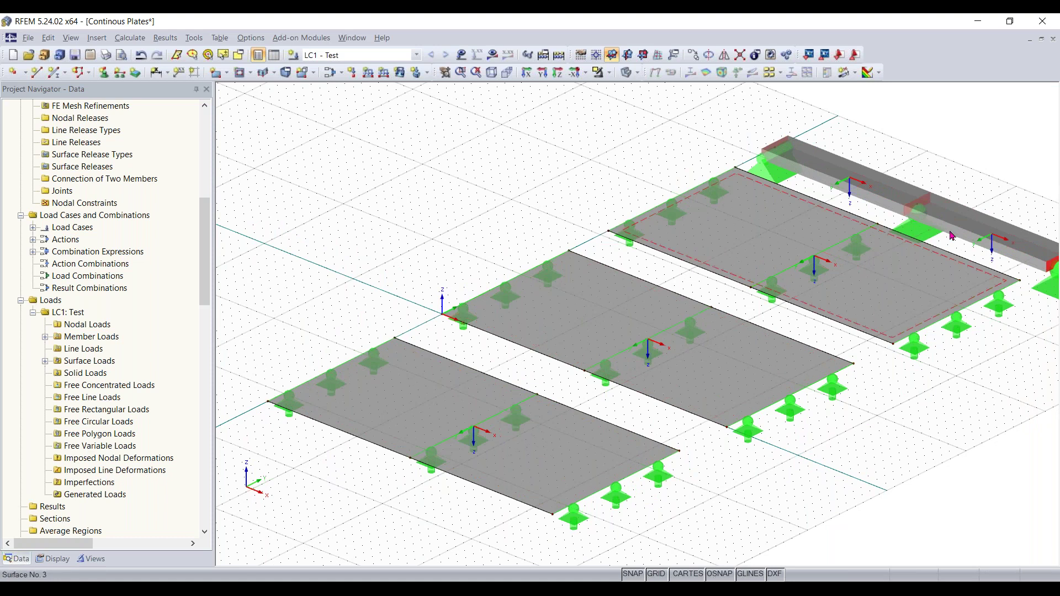
middle_click_drag(877, 400, 866, 379)
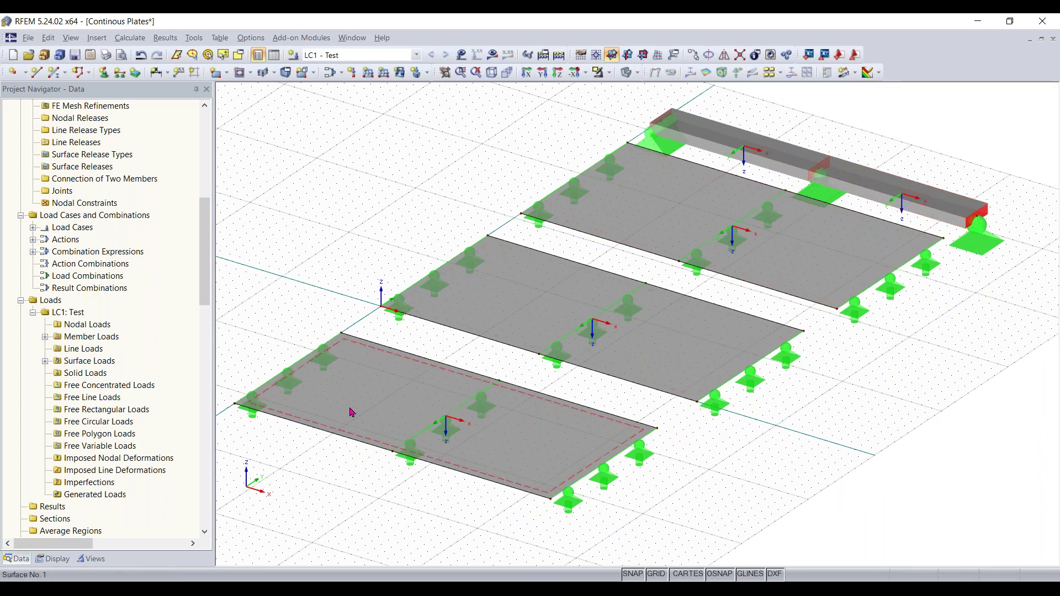
scroll(349, 410, "up", 1)
middle_click_drag(350, 410, 372, 397)
double_click(372, 397)
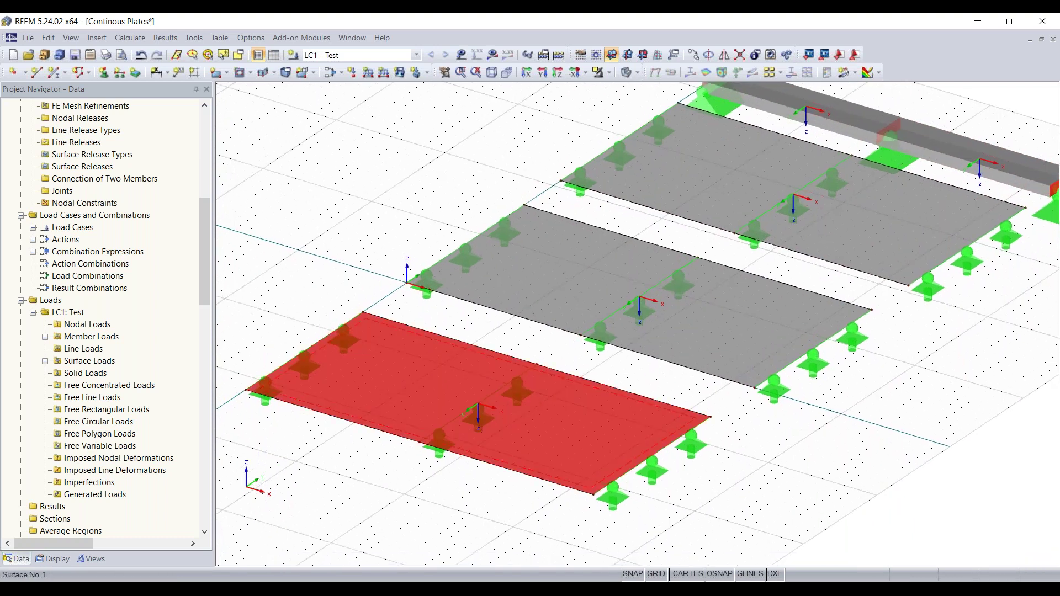
right_click(389, 388)
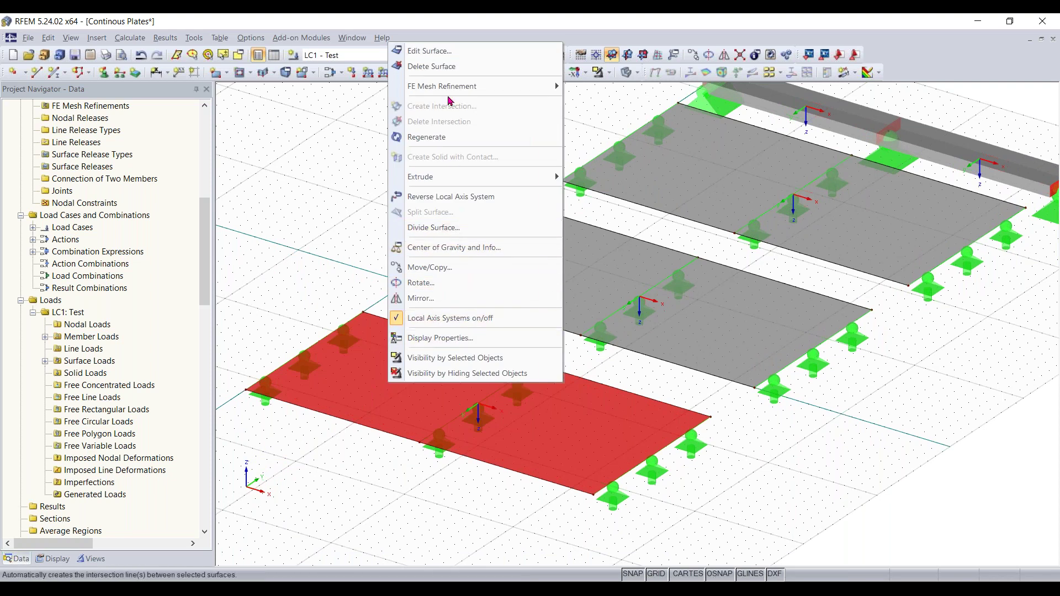
mouse_move(450, 95)
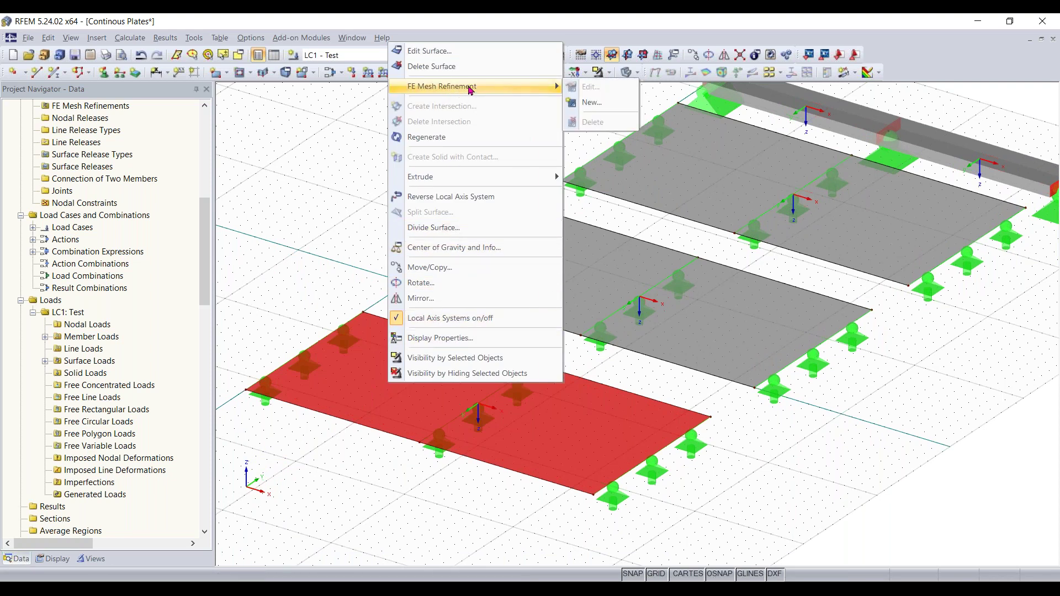
left_click(592, 103)
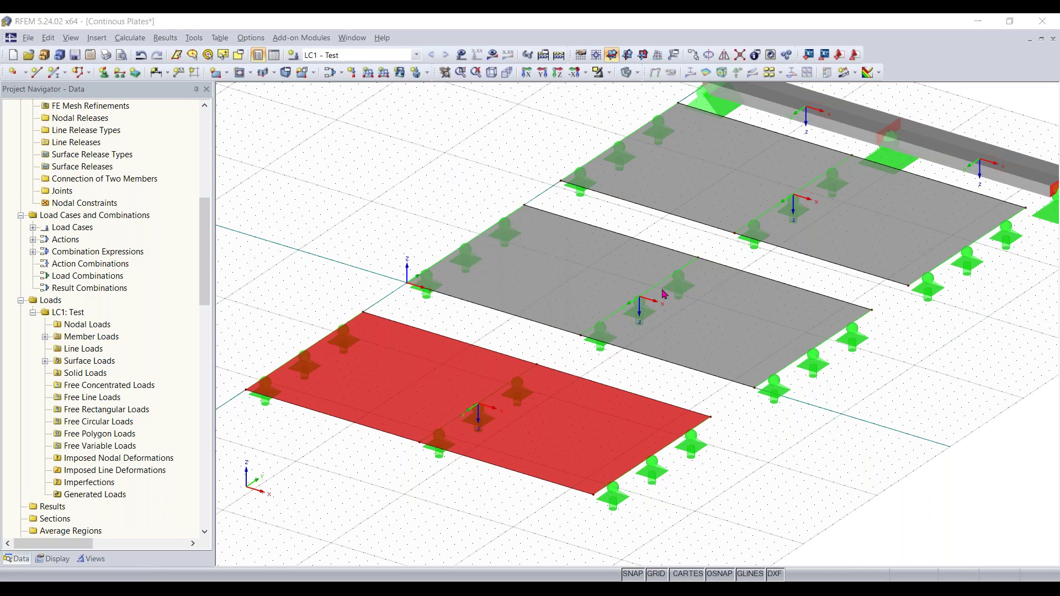
left_click(566, 316)
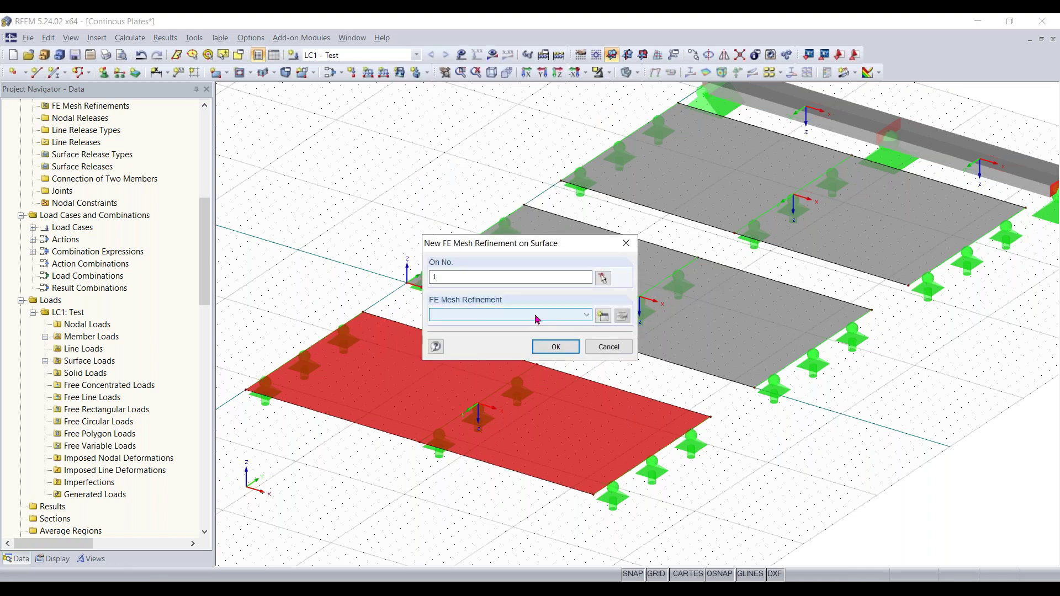
left_click(603, 317)
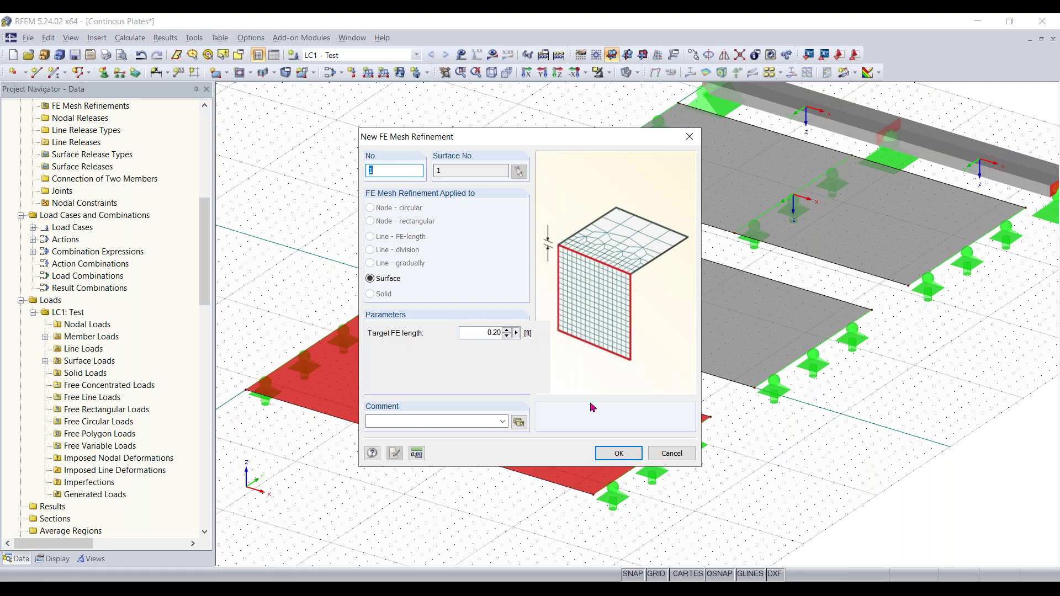
left_click(608, 450)
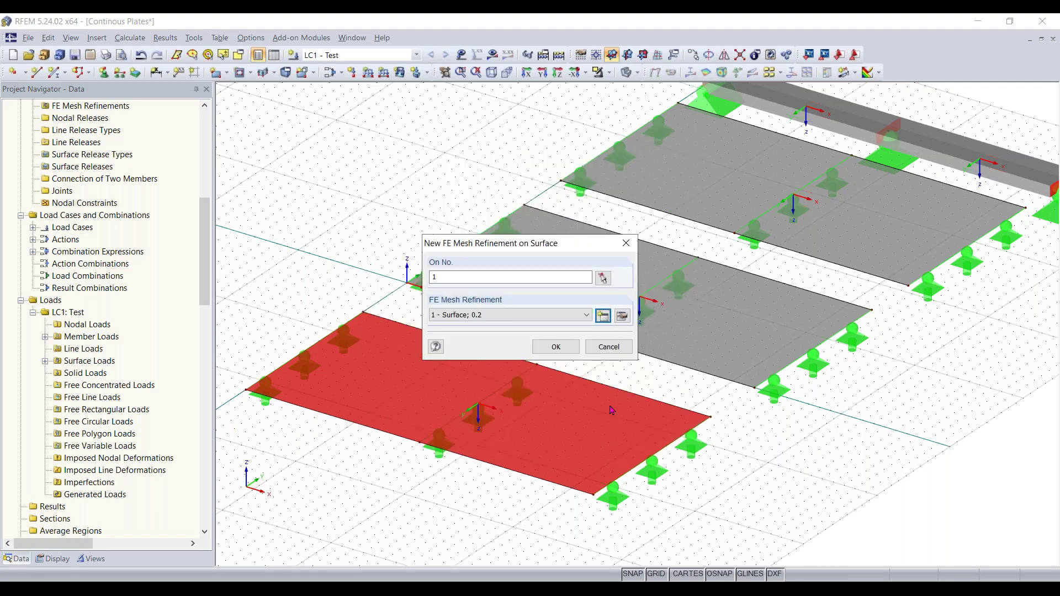
left_click(566, 352)
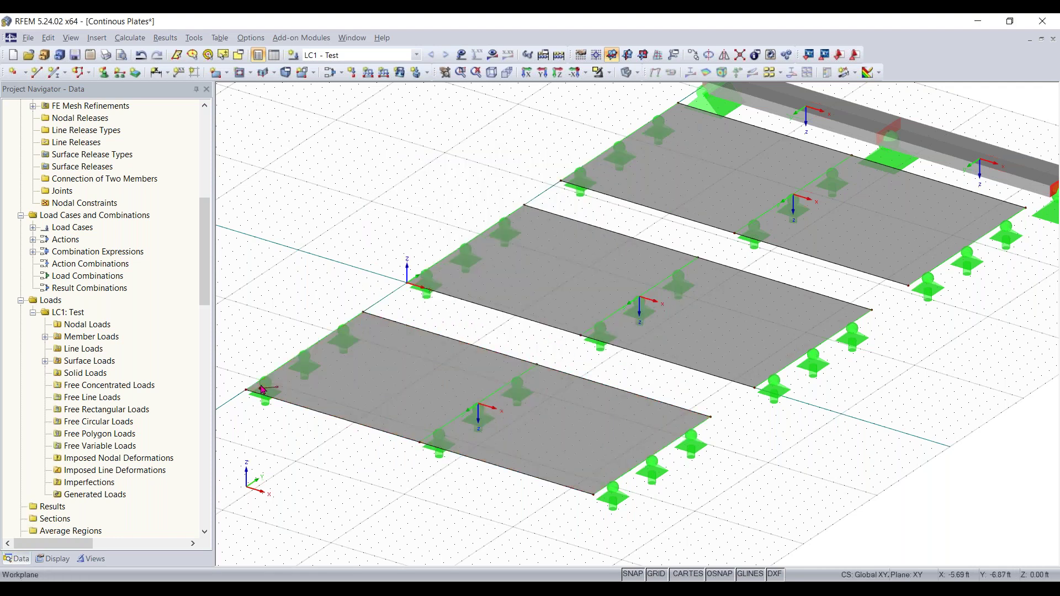
Examine the FE mesh refinement marker at the corner of surface 1.
scroll(266, 405, "up", 1)
scroll(325, 307, "up", 4)
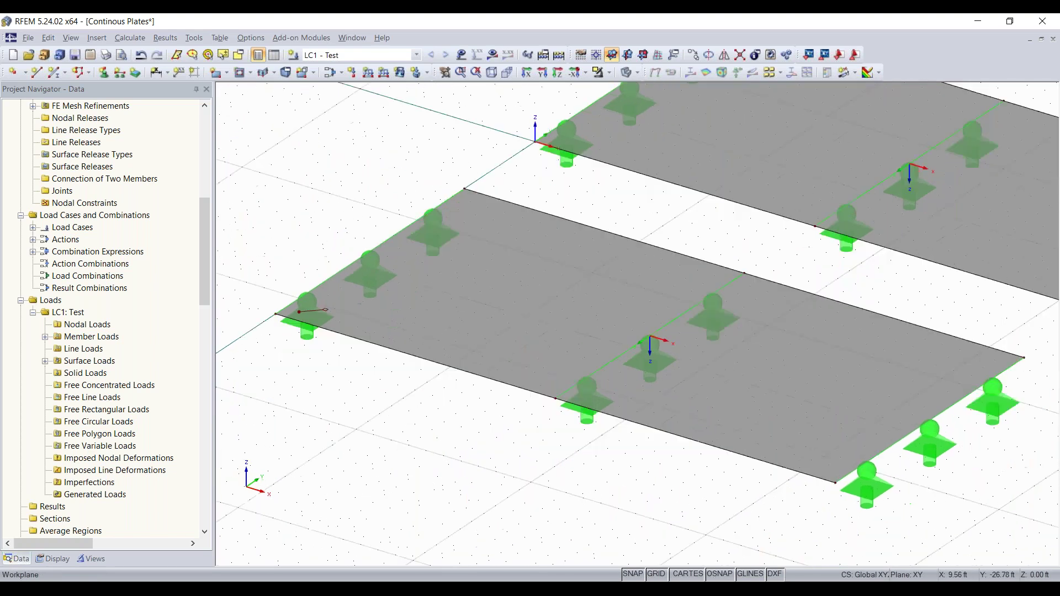
scroll(325, 306, "up", 5)
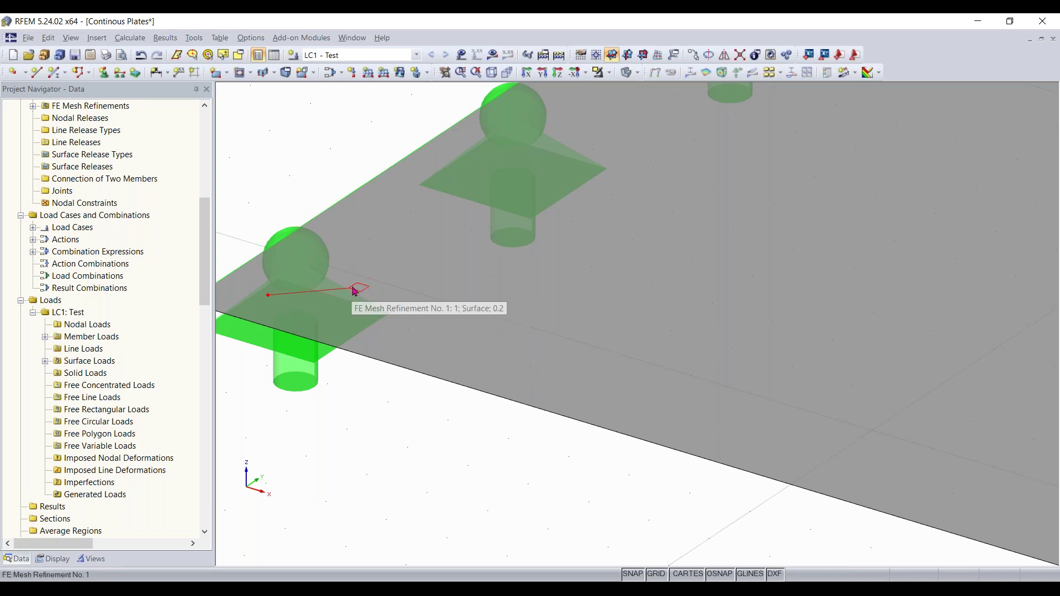
scroll(355, 291, "down", 5)
scroll(355, 292, "up", 5)
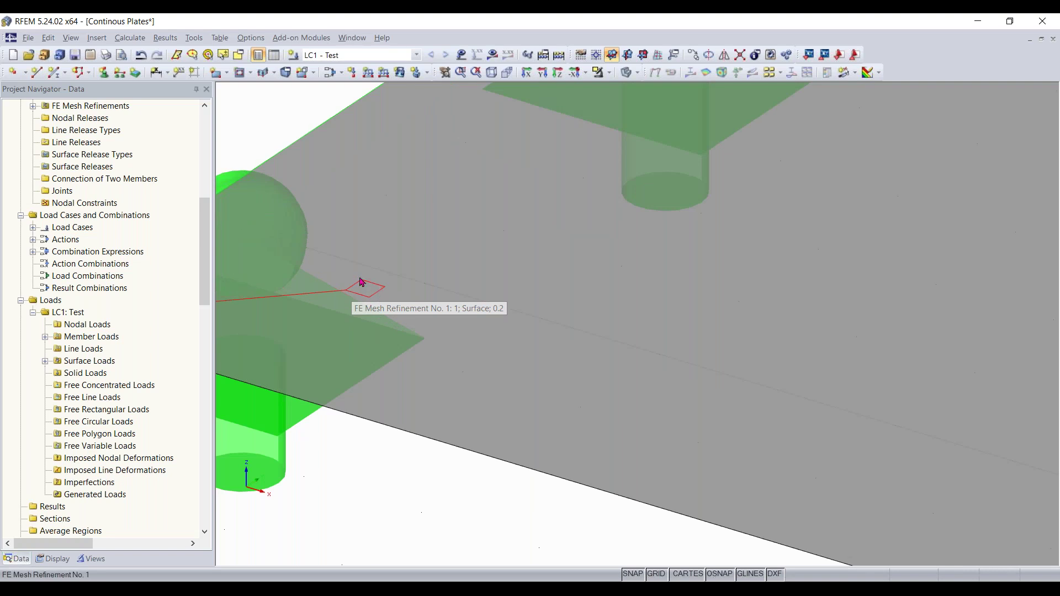
scroll(376, 293, "down", 3)
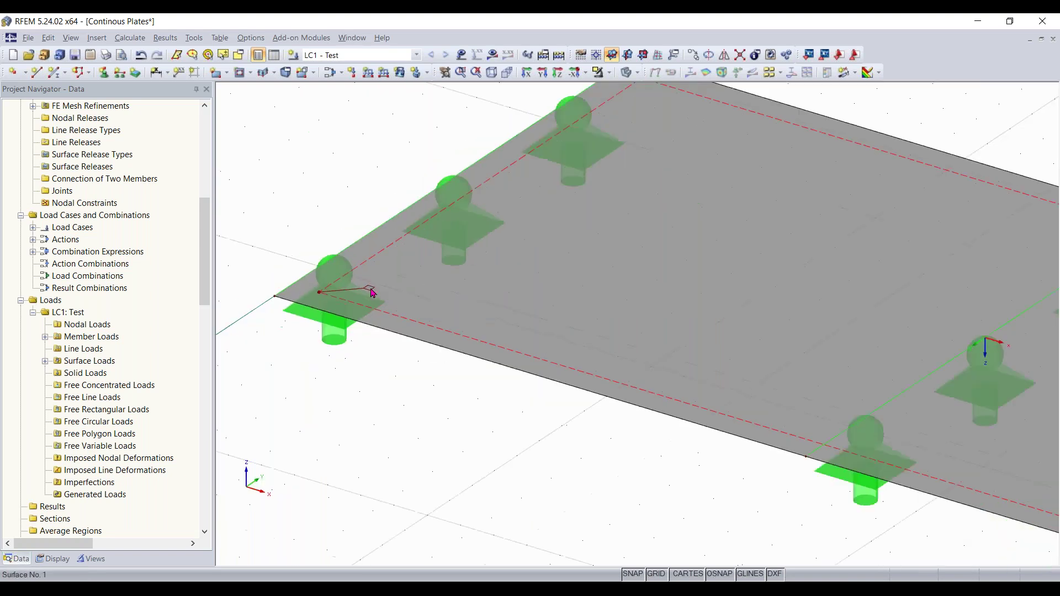
scroll(371, 293, "down", 5)
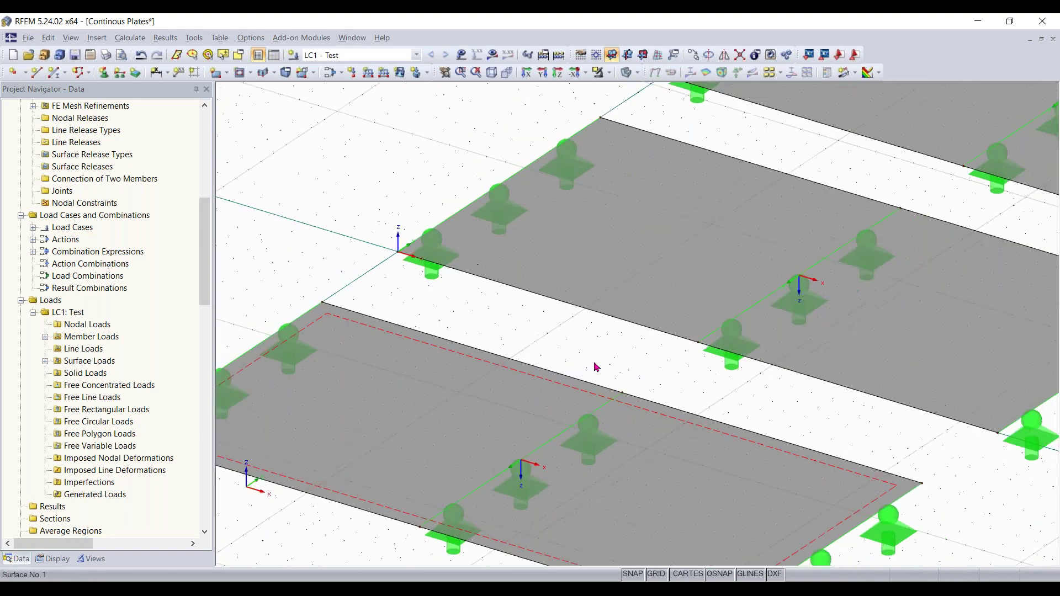
Create a surface FE mesh refinement with a target FE length of 0.40 ft and assign it to surface 2, the middle plate.
middle_click_drag(479, 403, 353, 444)
scroll(535, 332, "down", 2)
left_click(534, 328)
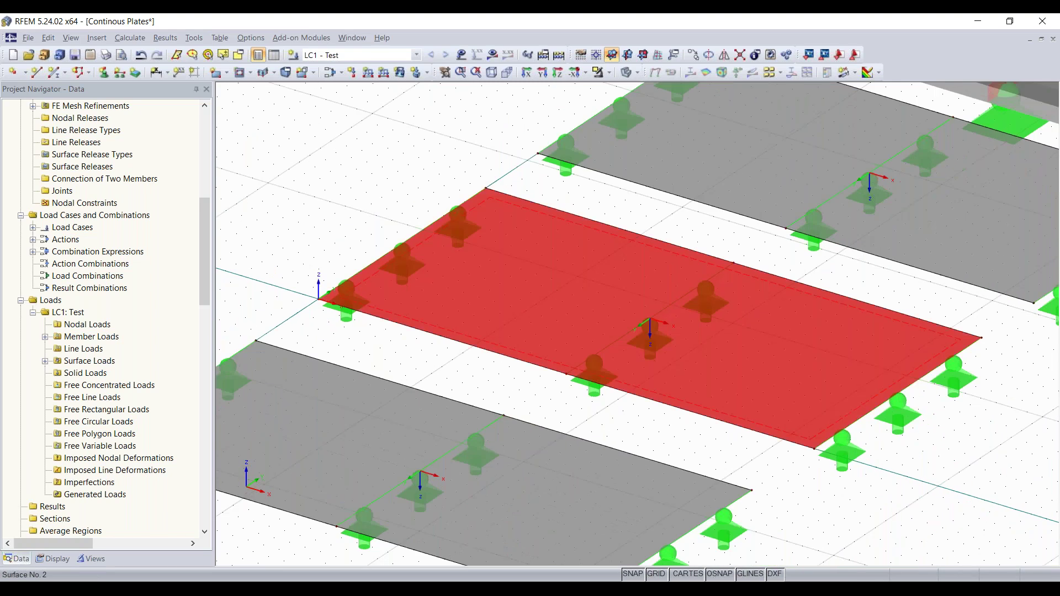
right_click(534, 354)
mouse_move(615, 57)
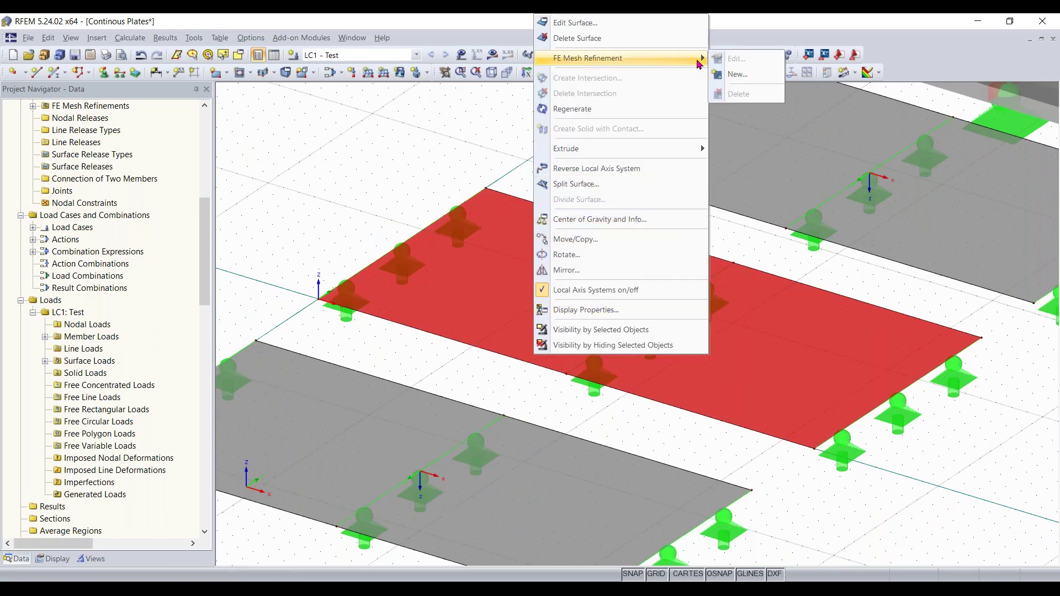
left_click(738, 74)
left_click(555, 318)
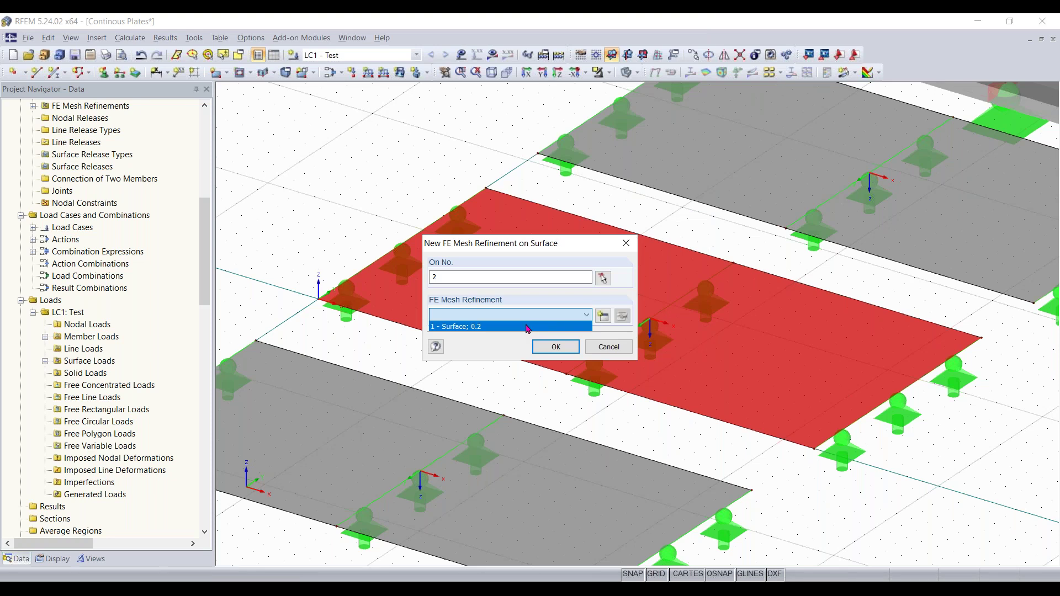
left_click(607, 319)
left_click(607, 319)
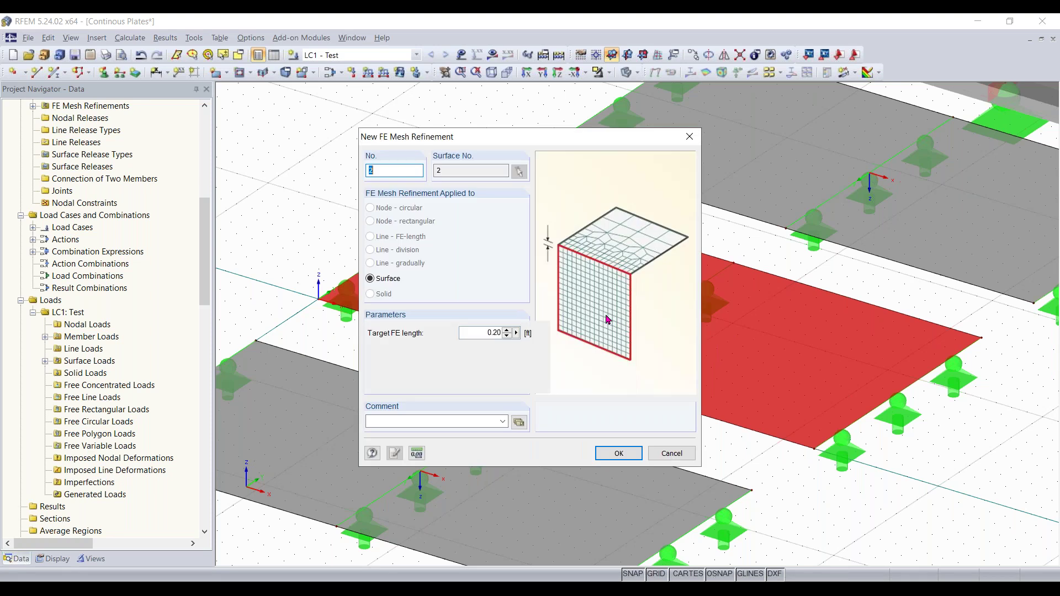
left_click(480, 333)
key("Return")
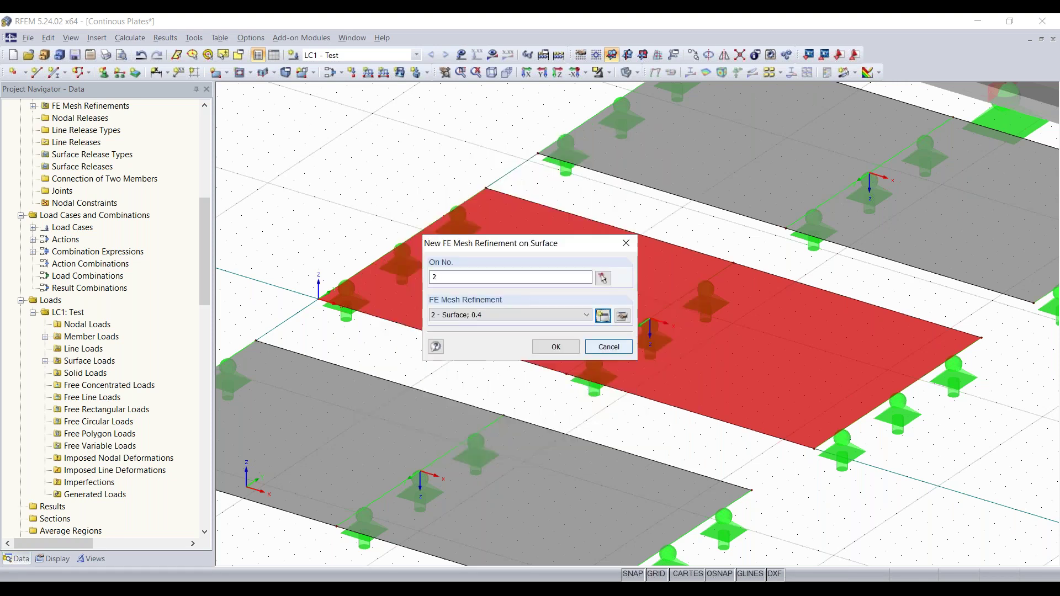
left_click(557, 345)
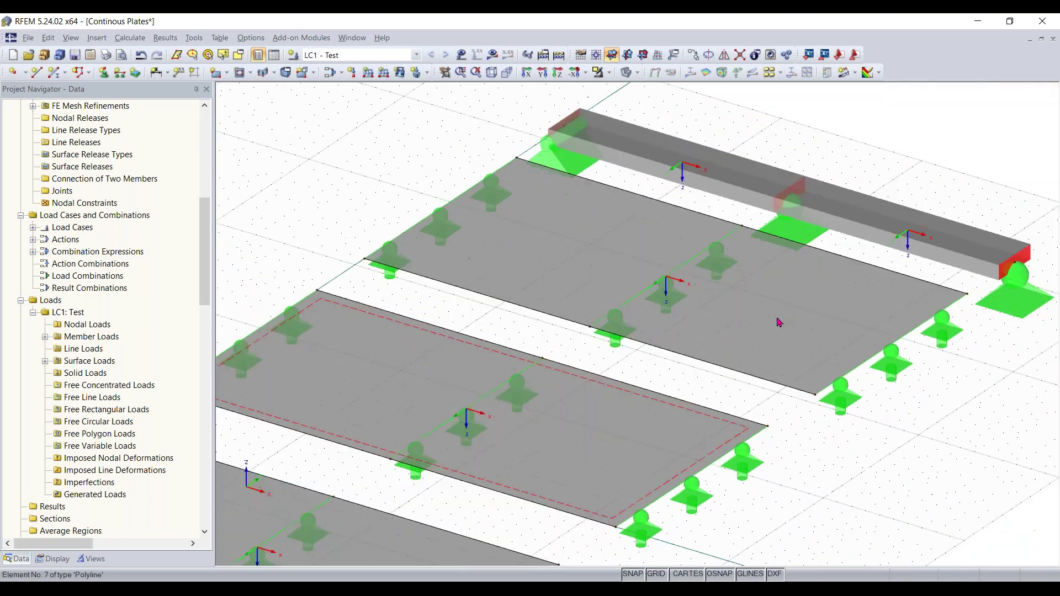
Create a surface FE mesh refinement with a target FE length of 0.60 ft and assign it to surface 3, the plate nearest the beam.
left_click(779, 323)
right_click(778, 358)
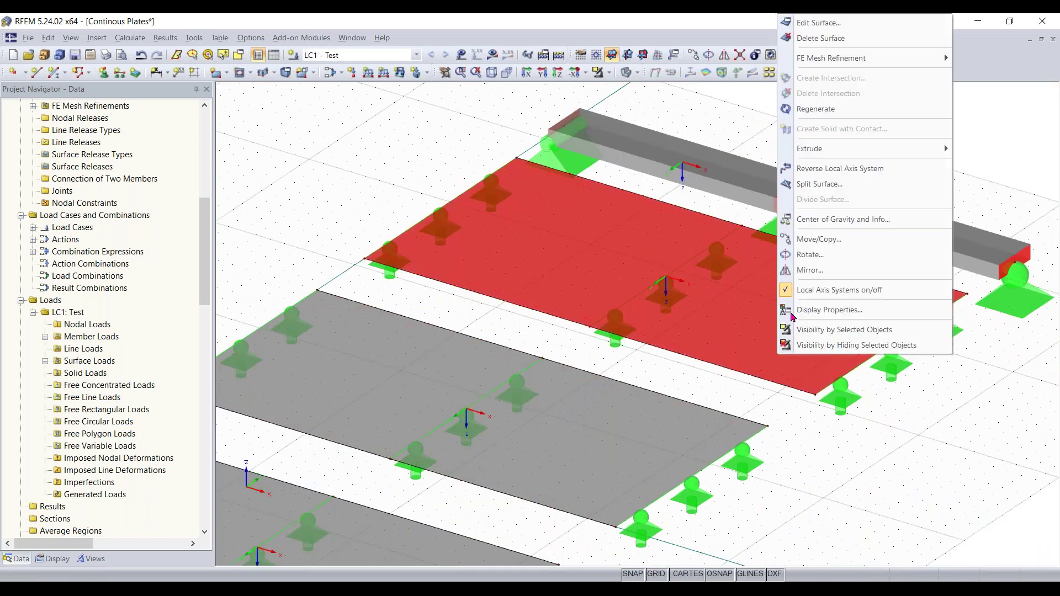
mouse_move(862, 57)
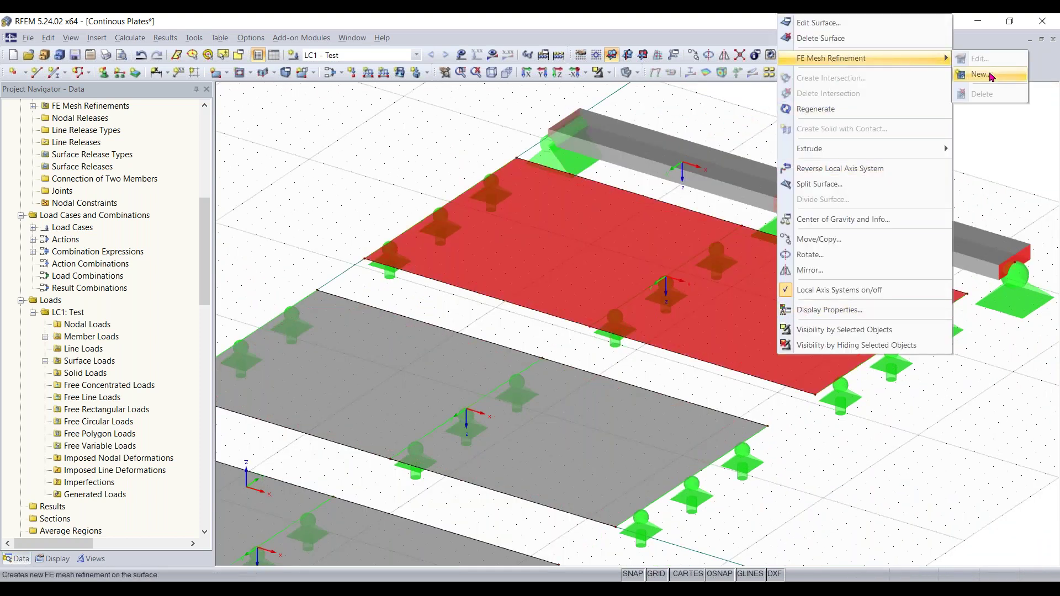
left_click(980, 74)
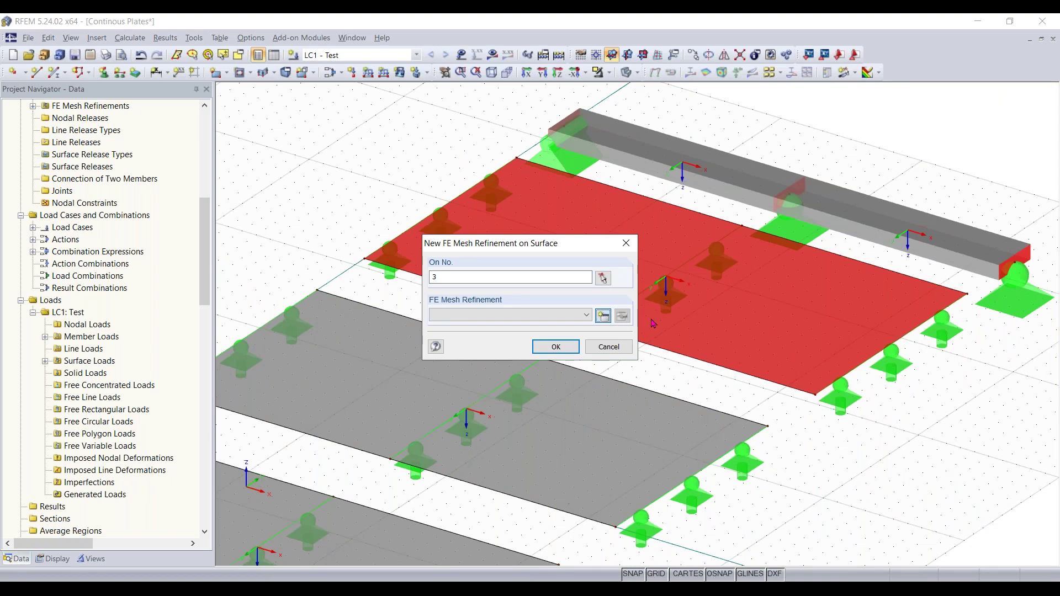
left_click(603, 316)
left_click(472, 333)
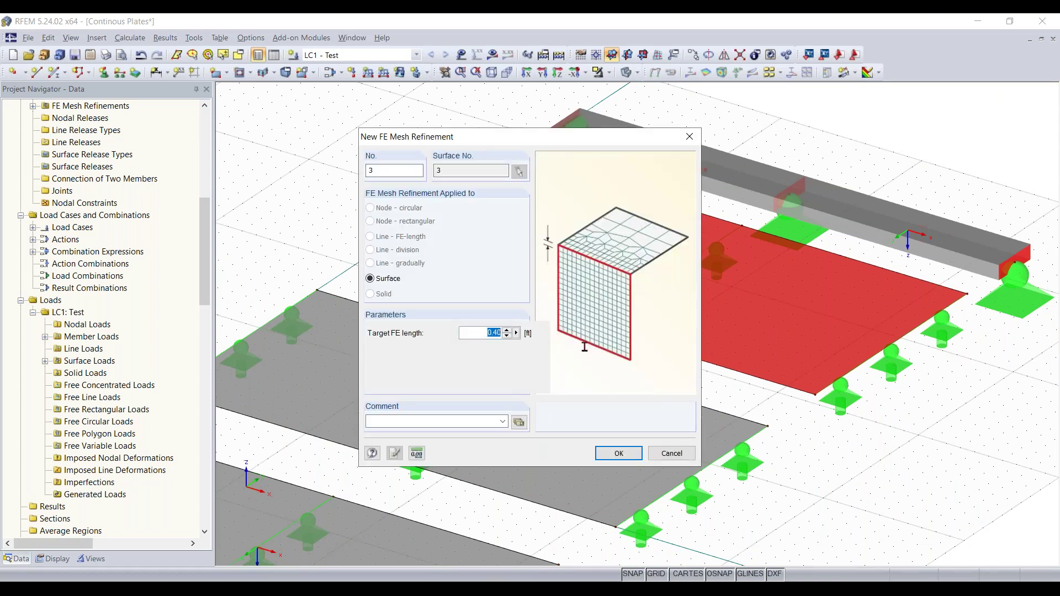
type("0")
key("Return")
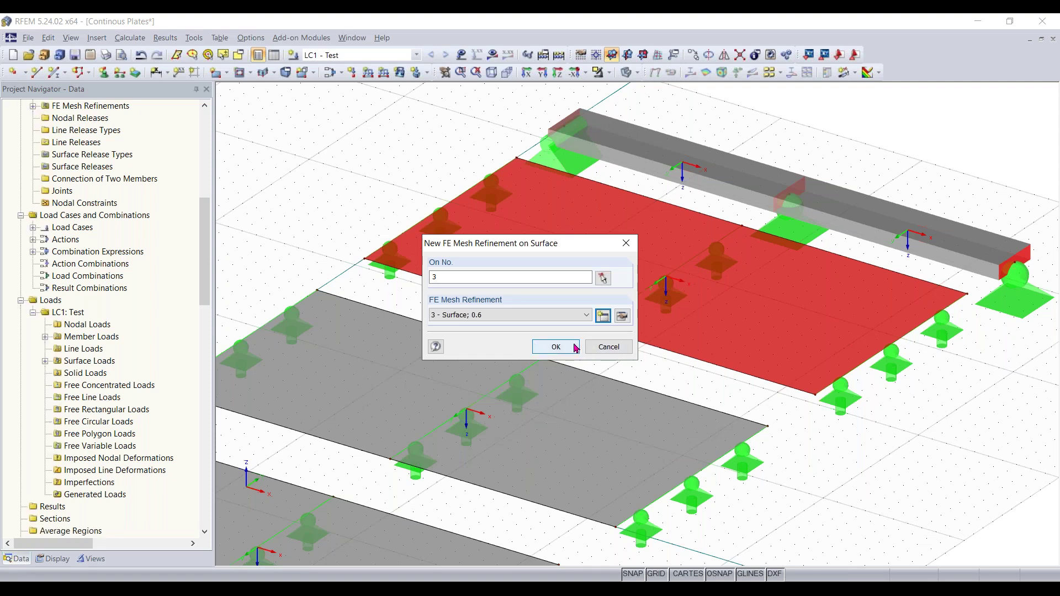
key("Return")
Compare the FE mesh refinement markers at the corners of the three plates.
scroll(411, 365, "down", 2)
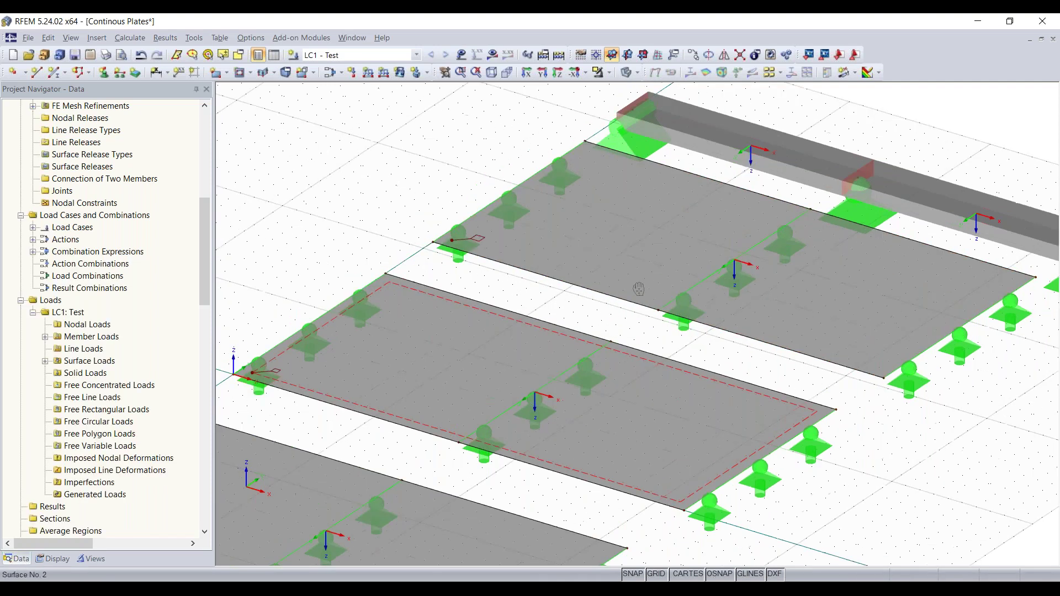
scroll(740, 263, "up", 4)
middle_click_drag(740, 263, 679, 127)
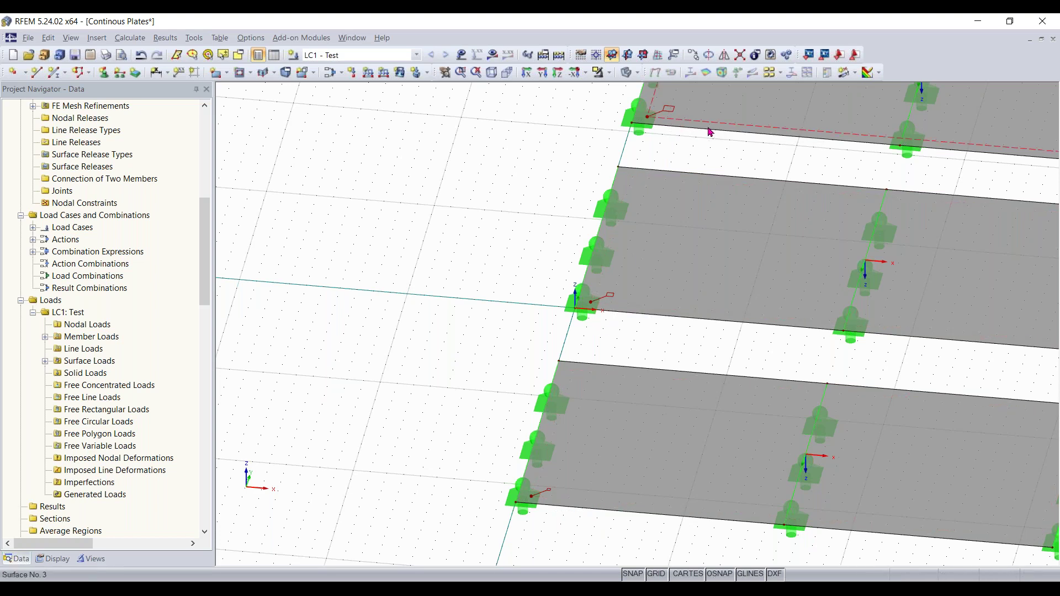
scroll(710, 133, "down", 2)
middle_click_drag(676, 163, 544, 231)
middle_click_drag(544, 231, 446, 234, "ctrl")
scroll(446, 235, "down", 3)
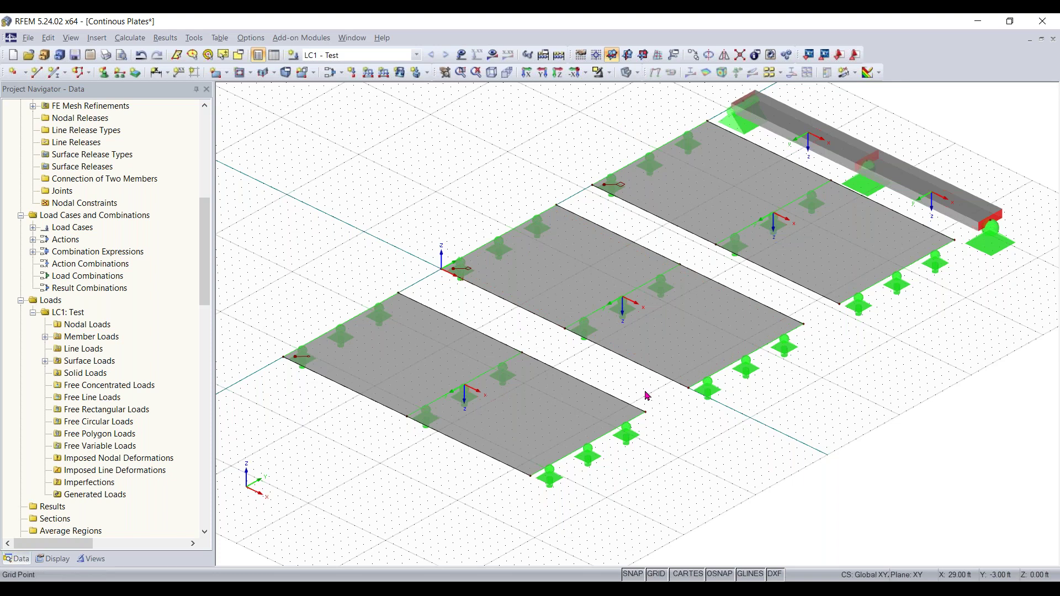
Start a new numerically defined section through surfaces and name it AA.
middle_click_drag(913, 459, 994, 549, "ctrl")
middle_click_drag(875, 430, 885, 408, "ctrl")
right_click(885, 409)
left_click(796, 161)
middle_click_drag(797, 161, 756, 192)
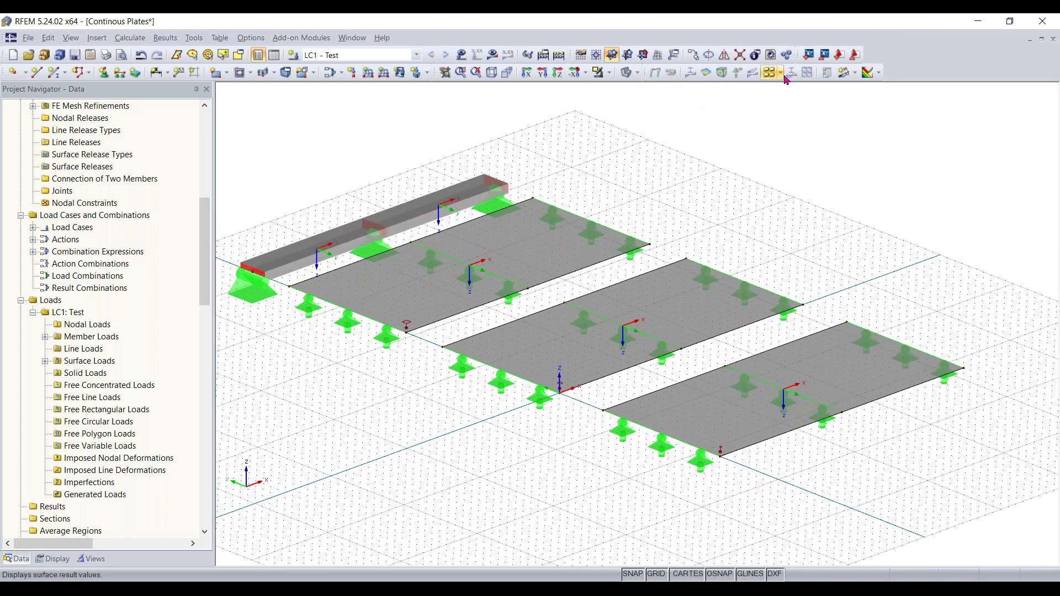
left_click(855, 74)
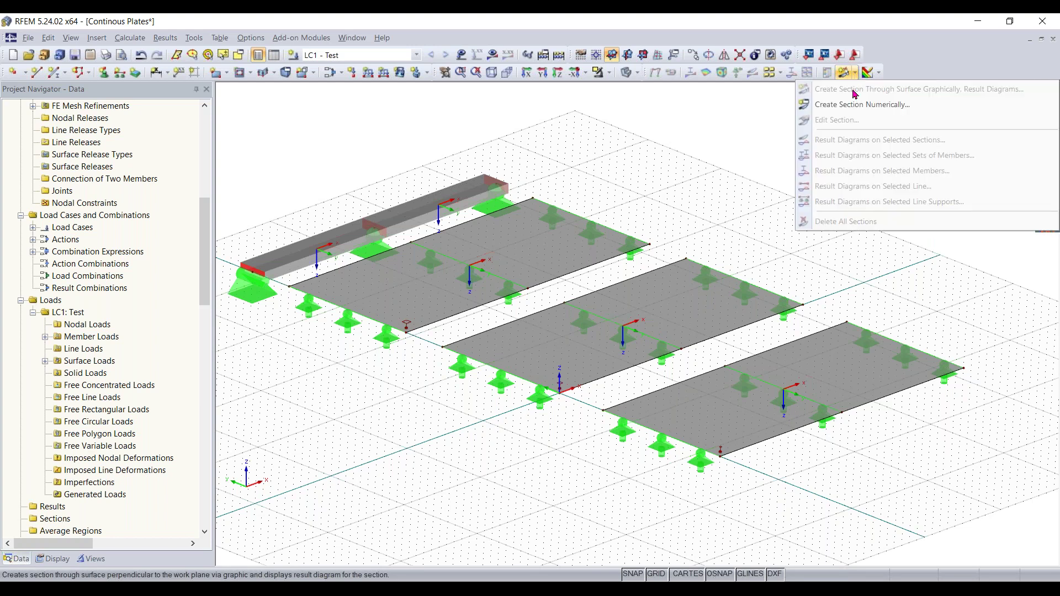
left_click(851, 112)
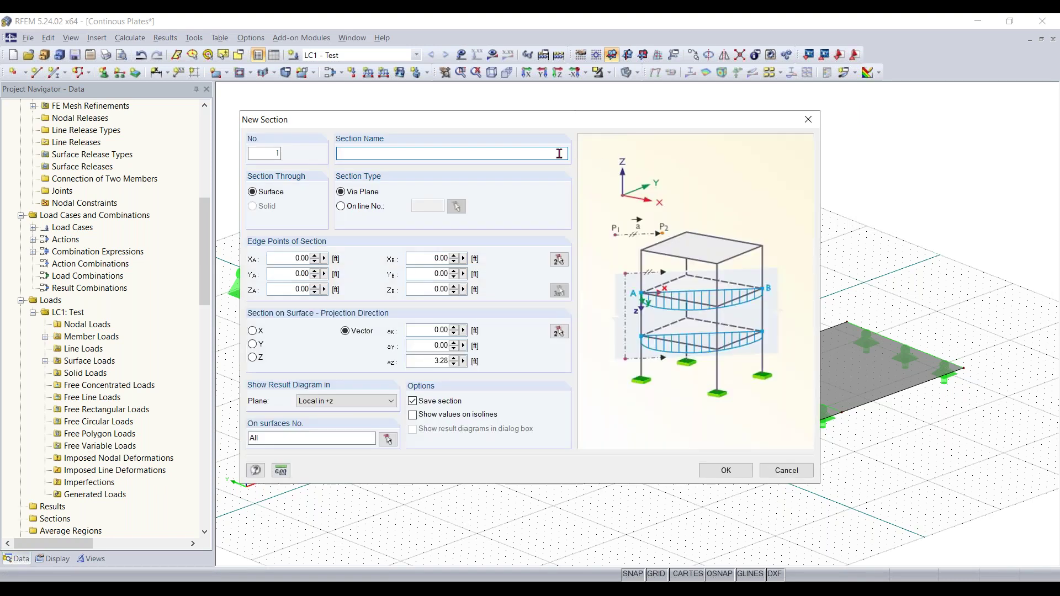
type("AA")
Run section AA along the mid-width of surface 1 from (32, -14, 0) to (0, -14, 0) ft, keeping the Local in +z diagram plane.
left_click(560, 260)
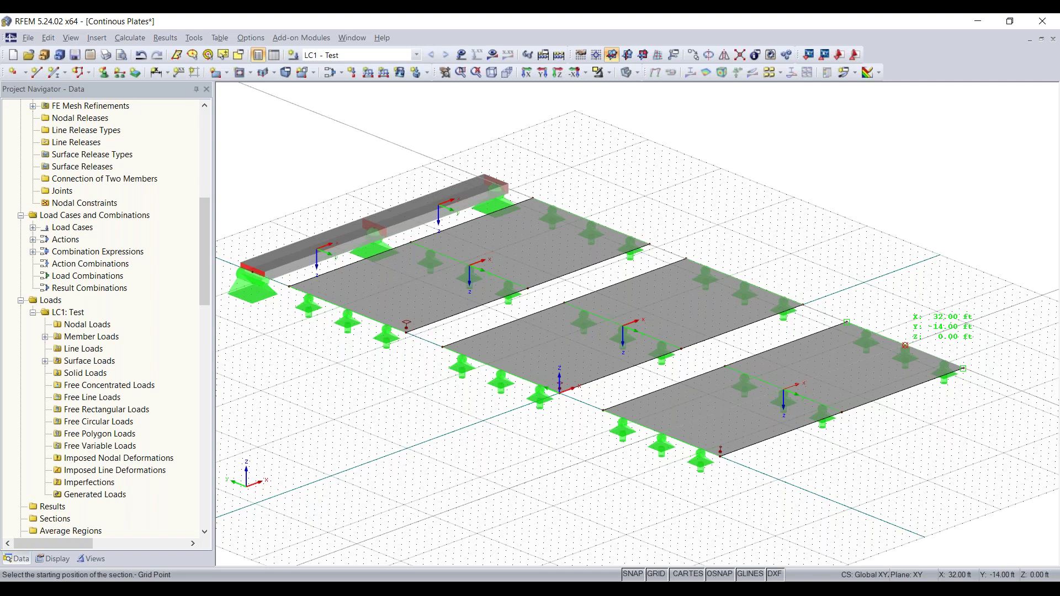
scroll(905, 345, "up", 1)
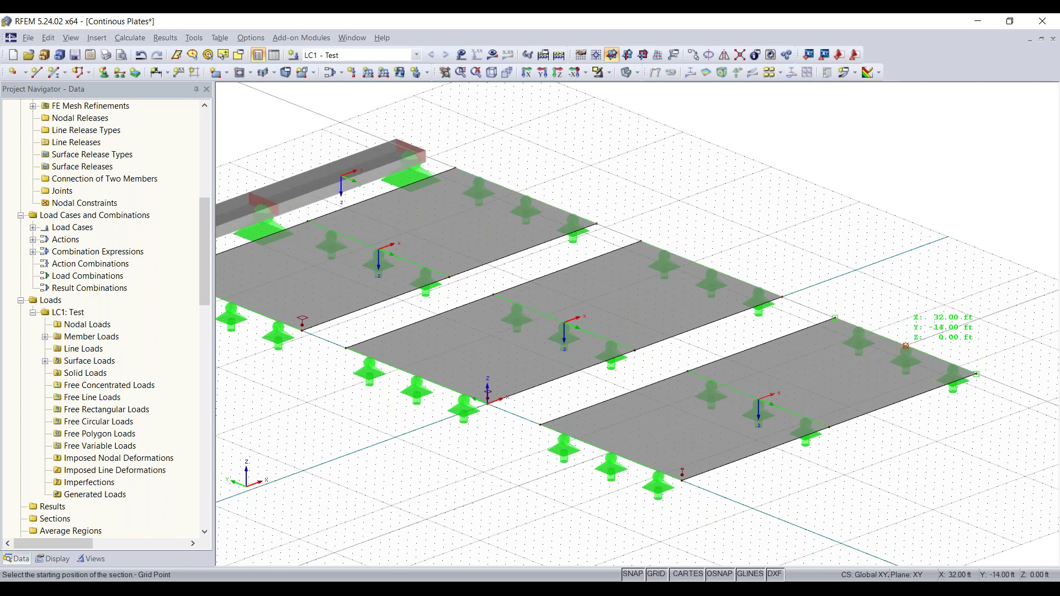
scroll(905, 346, "up", 1)
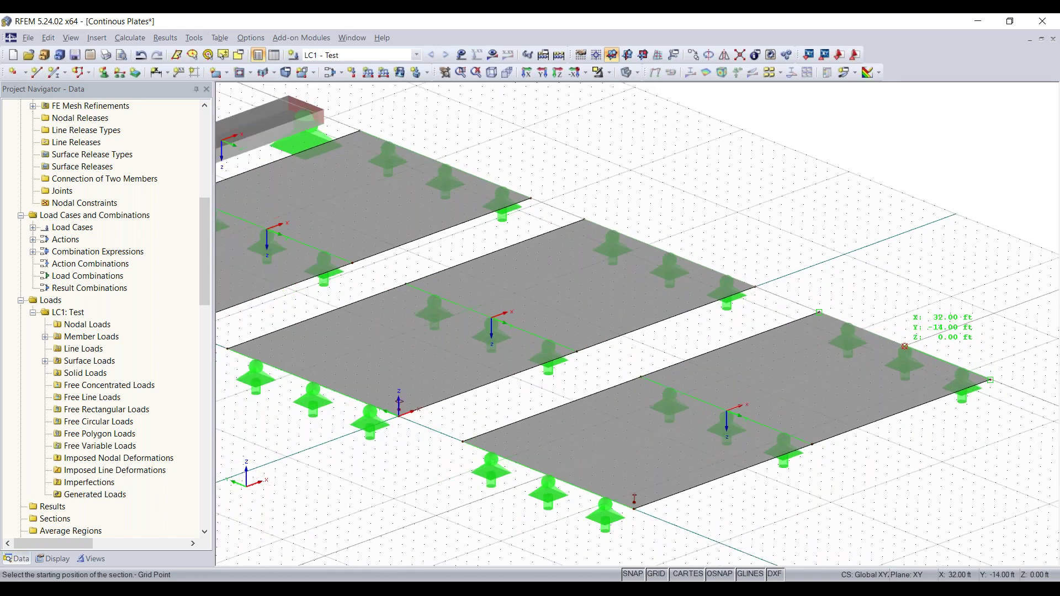
left_click(904, 346)
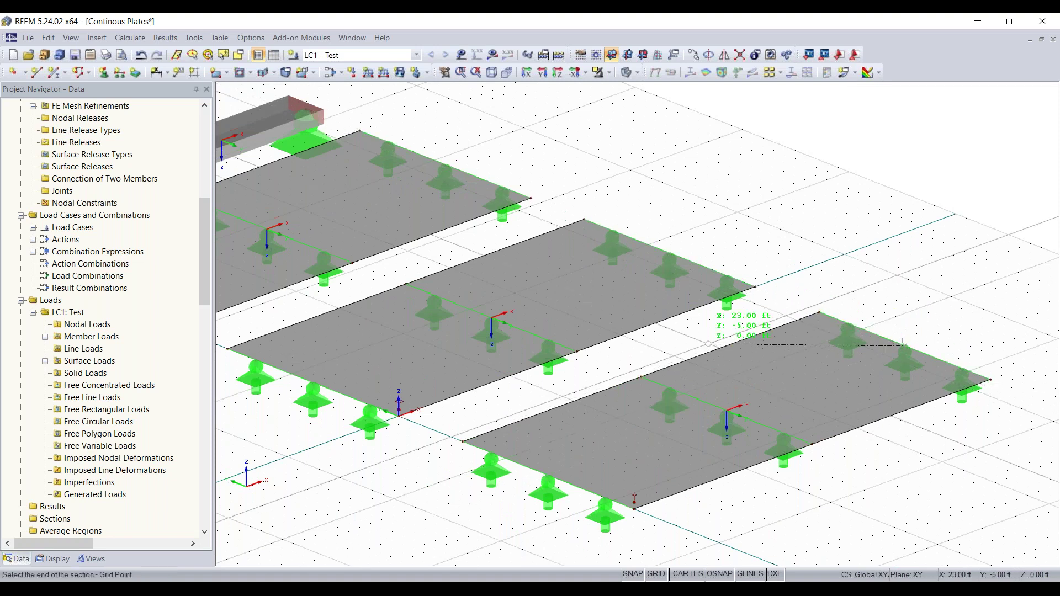
left_click(549, 475)
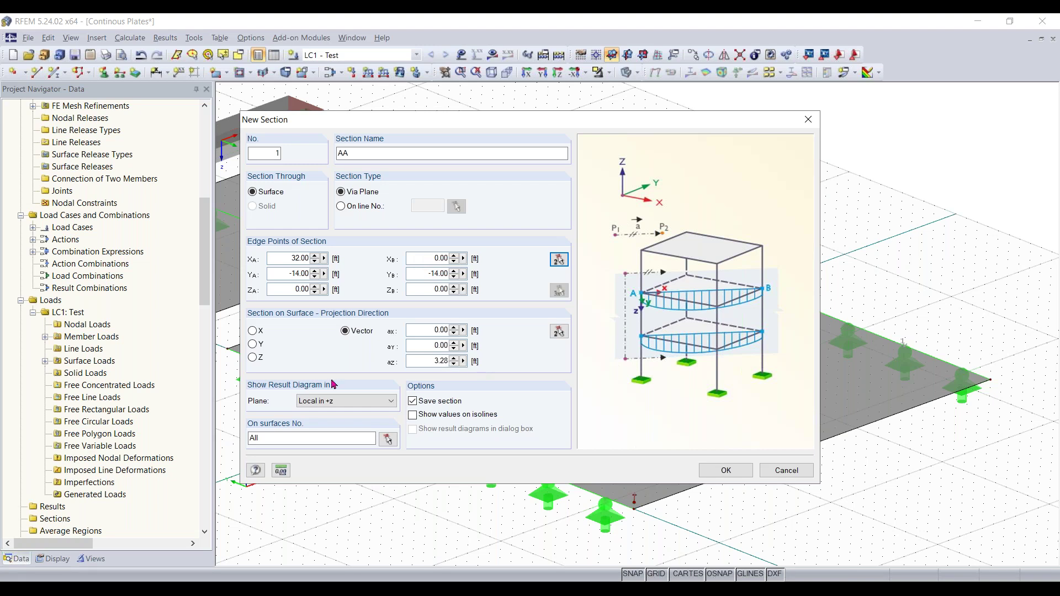
left_click(352, 405)
left_click(353, 406)
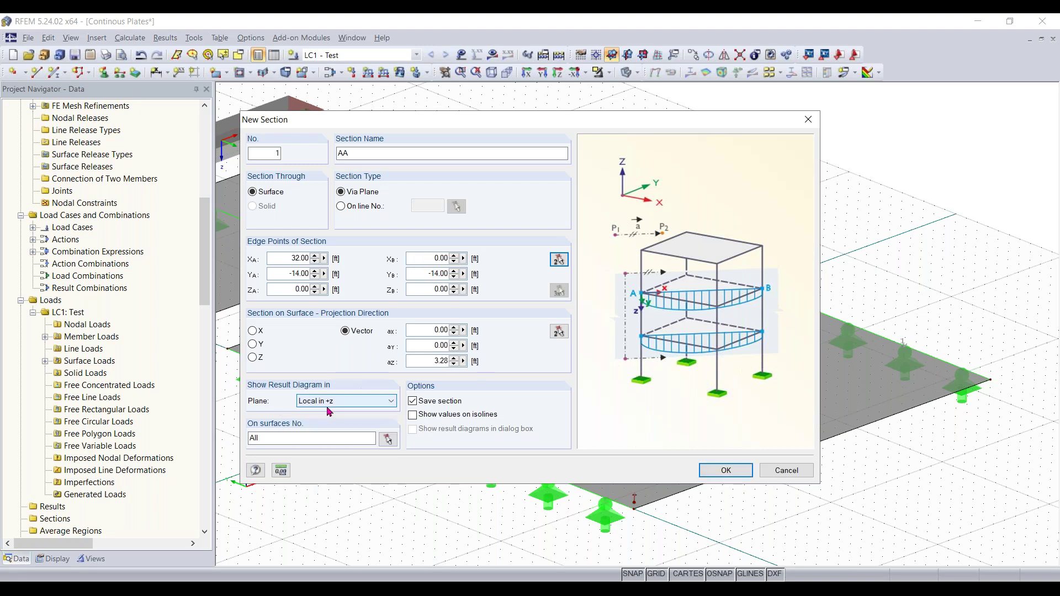
left_click(725, 471)
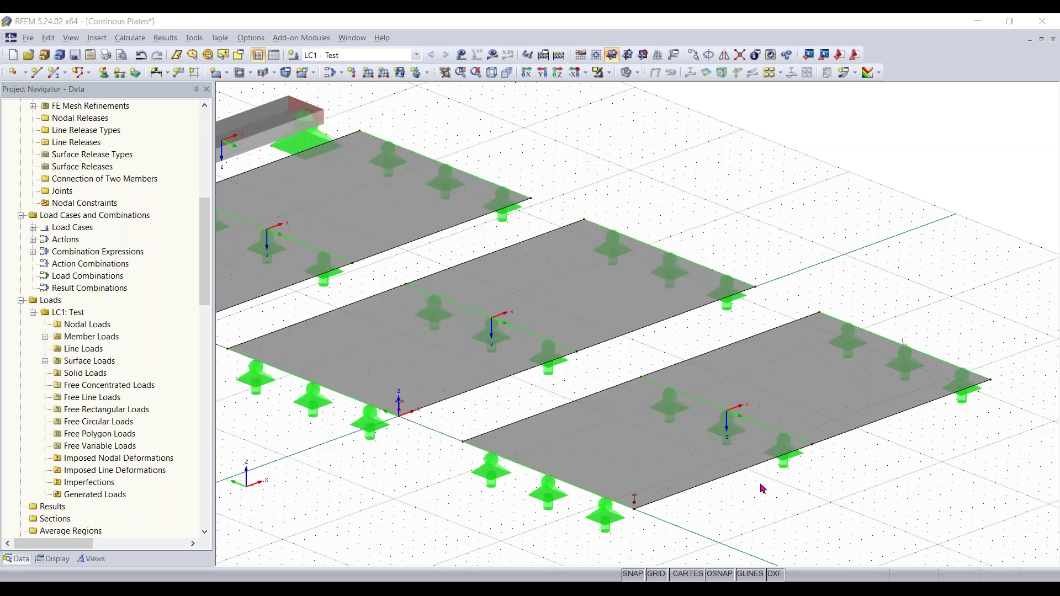
Copy section AA from surface 1 to the lengthwise centreline of the middle plate.
scroll(539, 428, "up", 1)
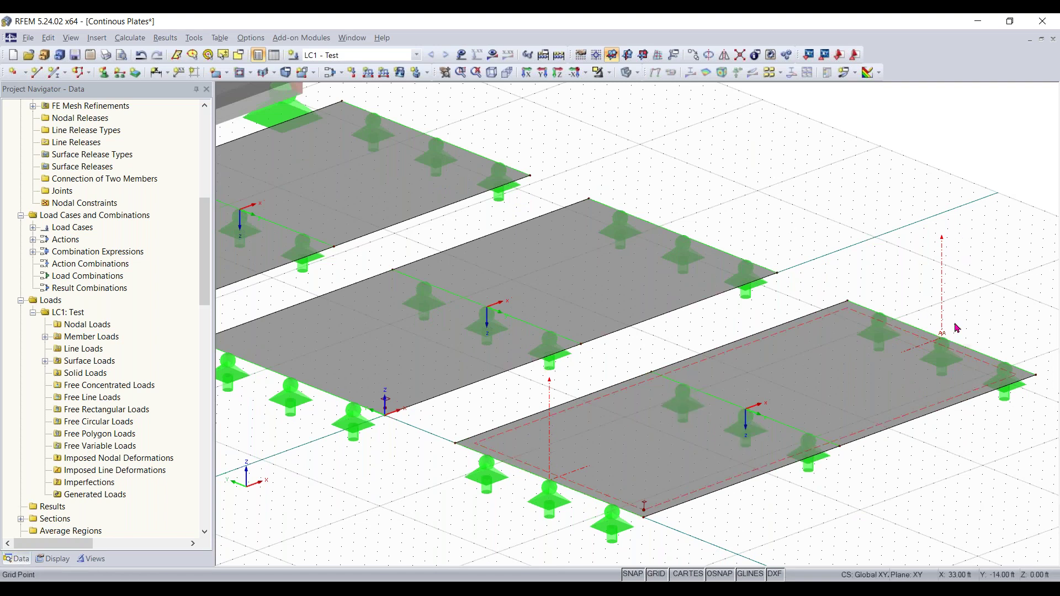
scroll(590, 288, "down", 1)
scroll(652, 273, "down", 2)
middle_click_drag(685, 249, 790, 248)
scroll(790, 243, "up", 1)
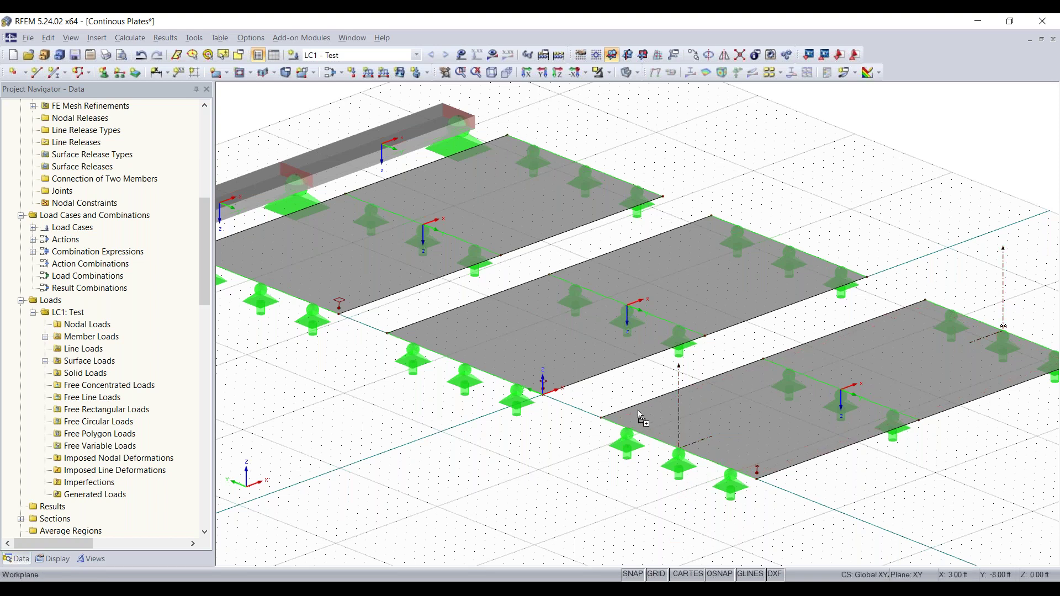
left_click(468, 366)
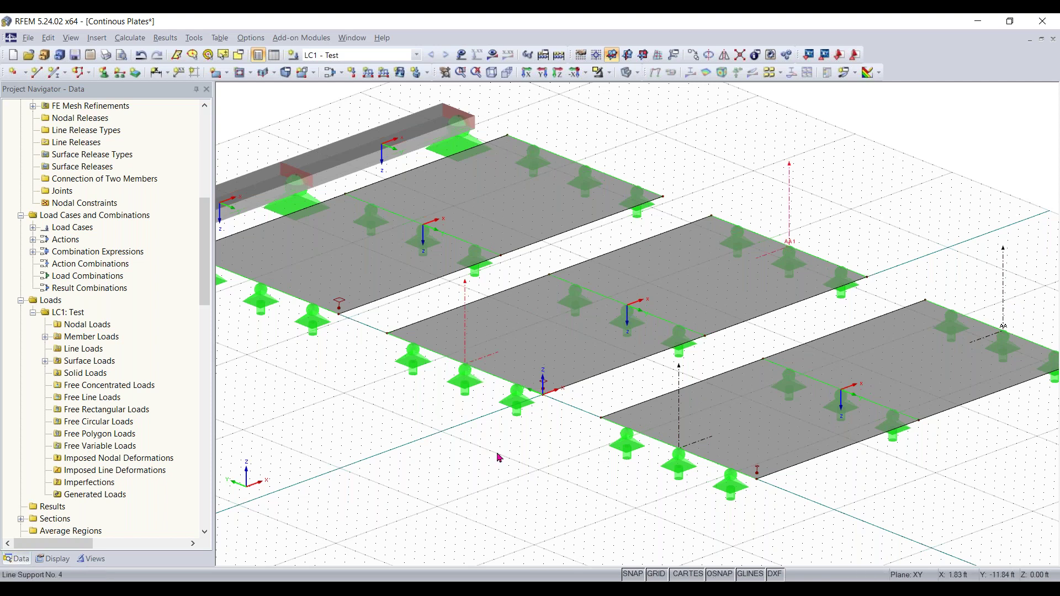
Copy the middle plate's section to the lengthwise centreline of the plate nearest the beam.
middle_click_drag(391, 414, 505, 477)
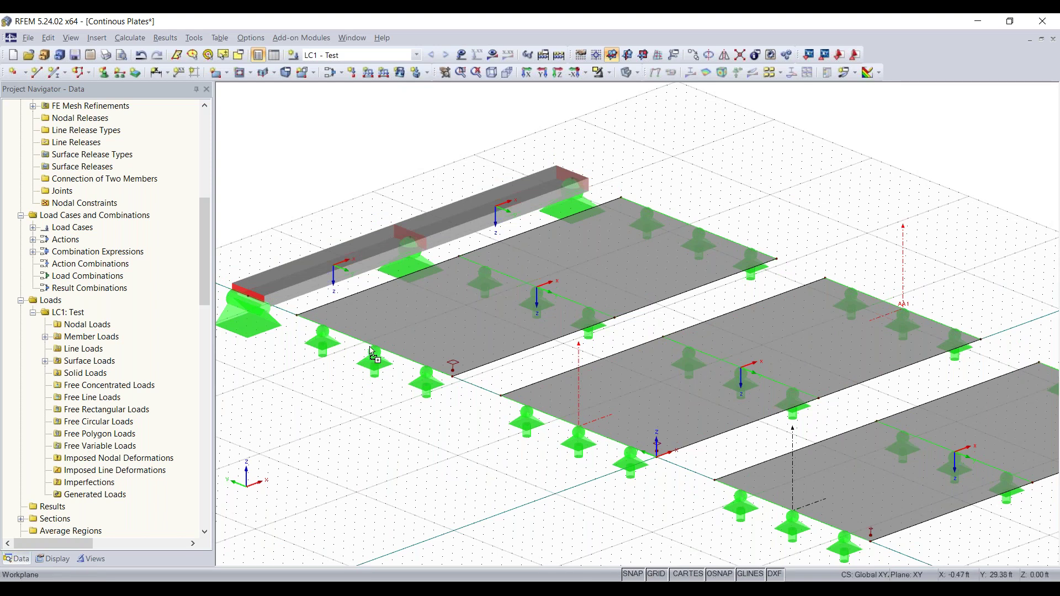
left_click_drag(371, 348, 374, 348, "ctrl")
scroll(539, 499, "down", 2)
middle_click_drag(518, 442, 516, 356)
scroll(509, 407, "up", 2)
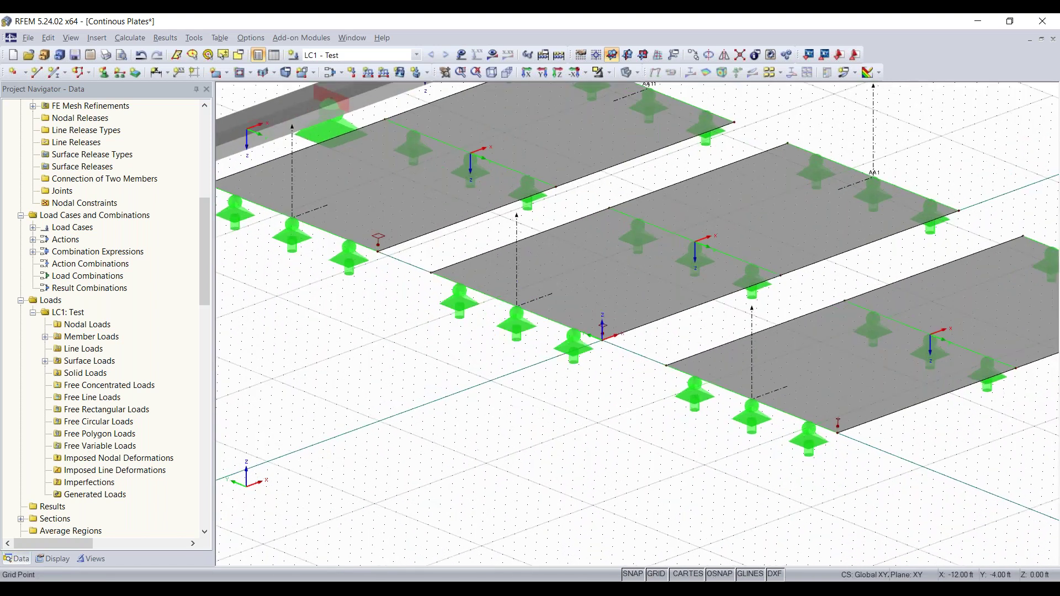
List the saved sections in the project data tree.
middle_click_drag(511, 430, 509, 432)
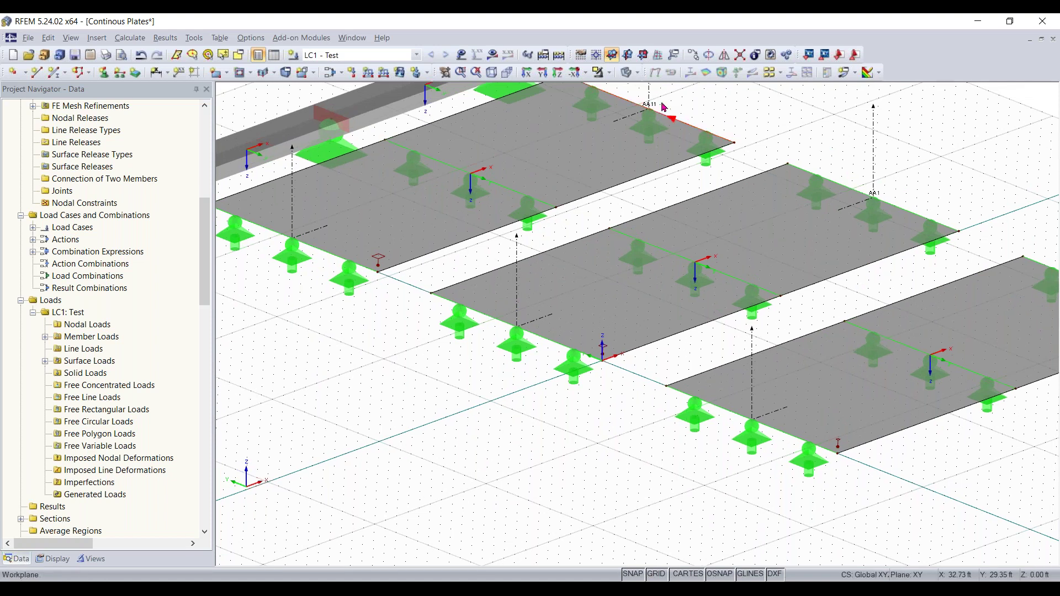
middle_click_drag(873, 195, 852, 219)
scroll(810, 228, "down", 1)
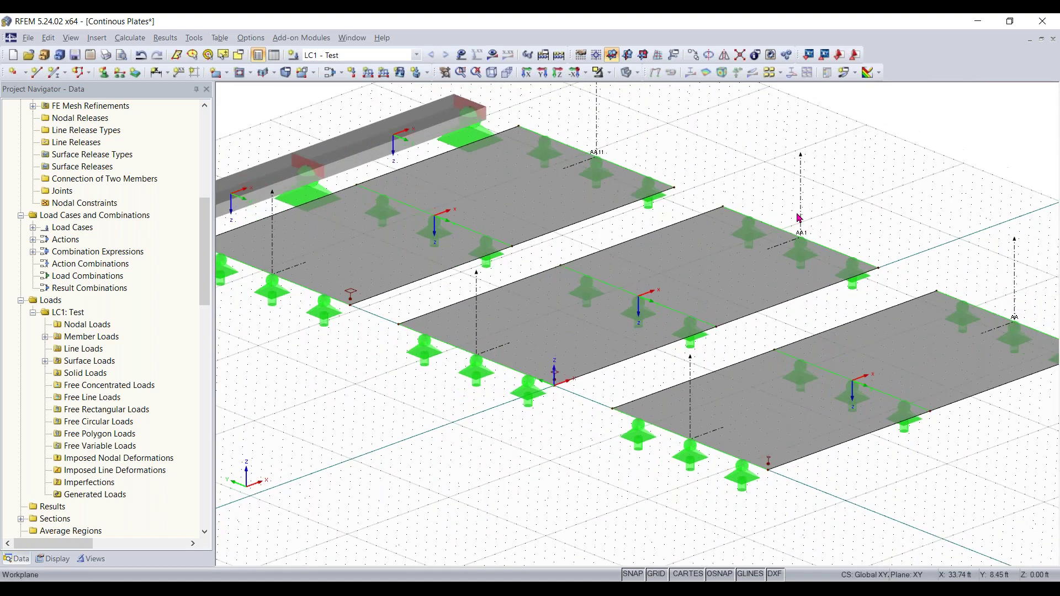
scroll(799, 218, "down", 1)
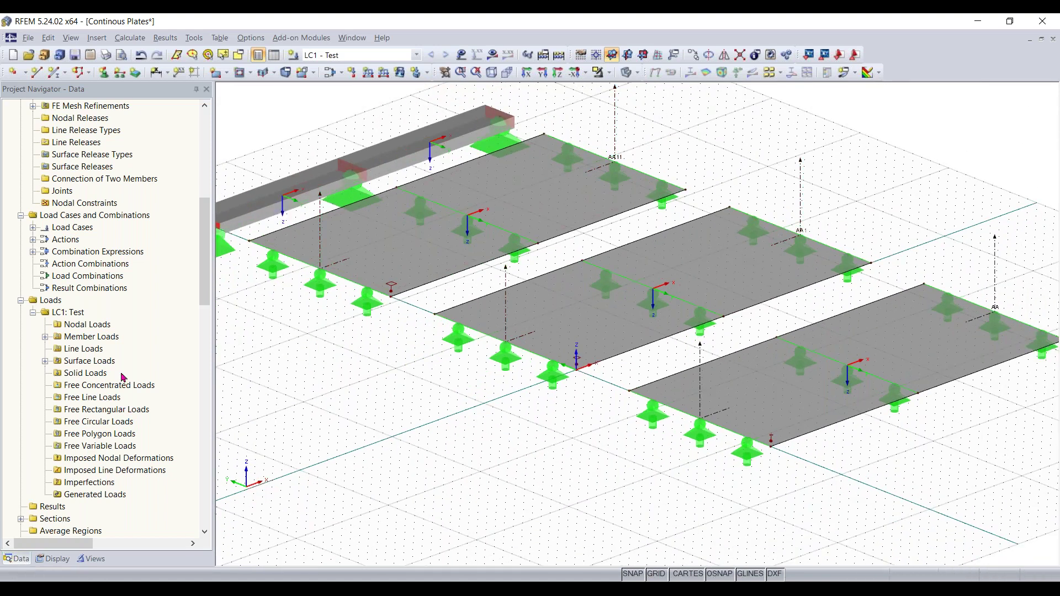
scroll(114, 377, "up", 6)
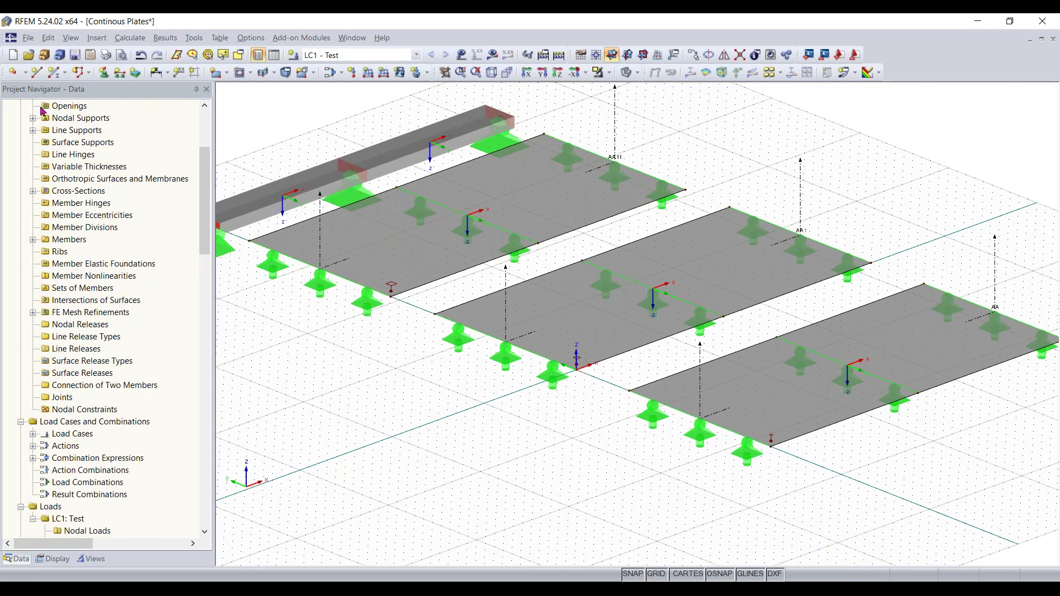
scroll(91, 349, "up", 2)
scroll(100, 338, "down", 5)
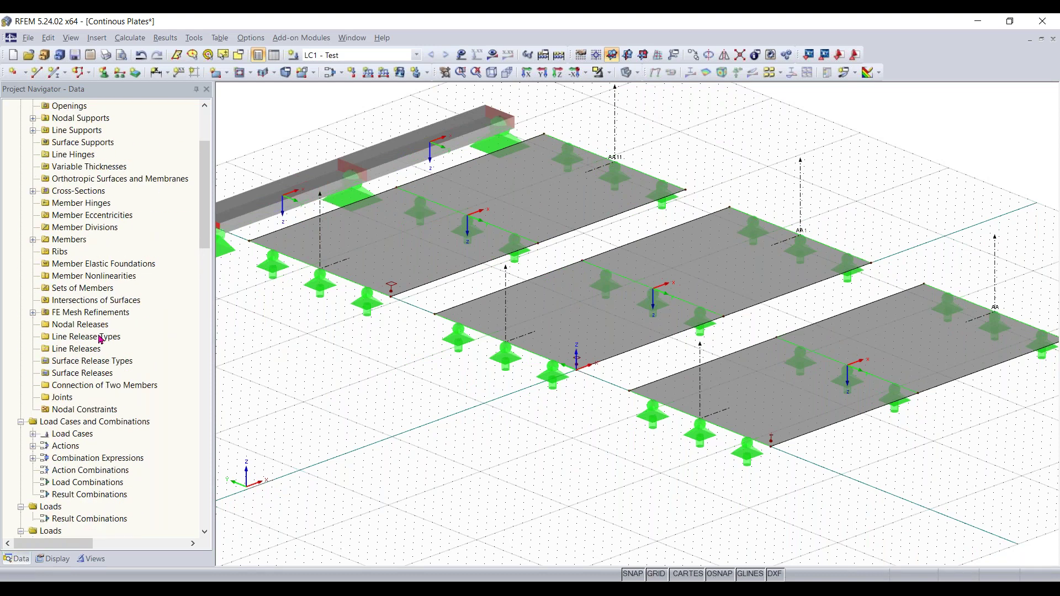
scroll(100, 339, "up", 5)
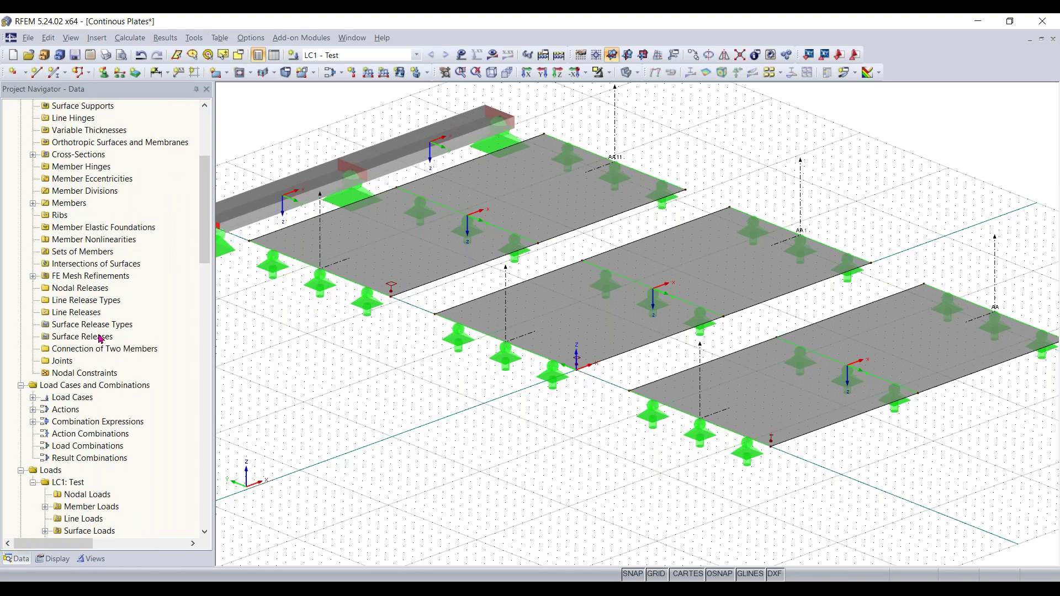
scroll(100, 339, "down", 10)
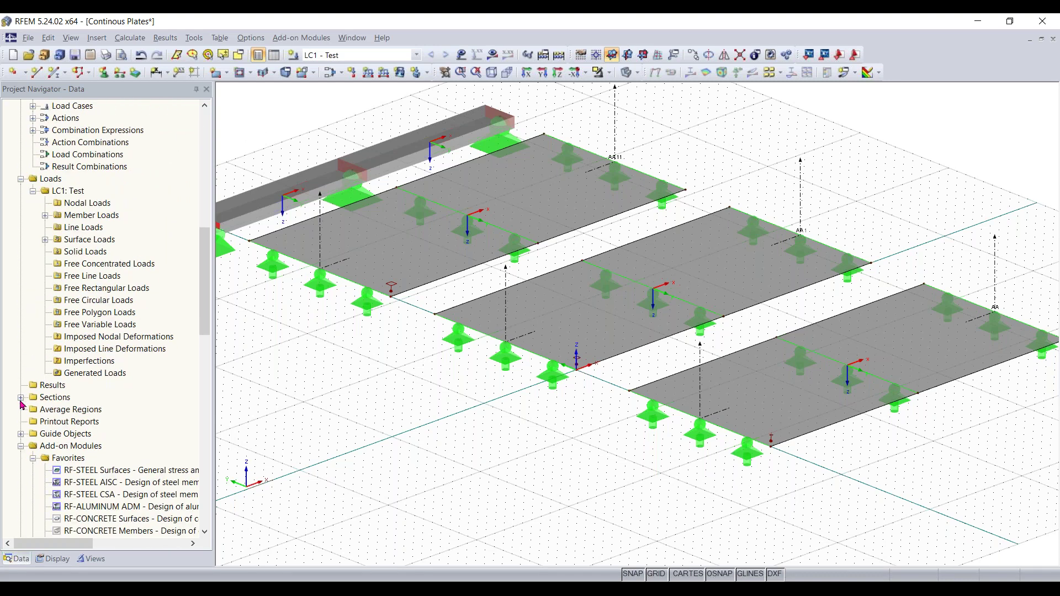
left_click(40, 400)
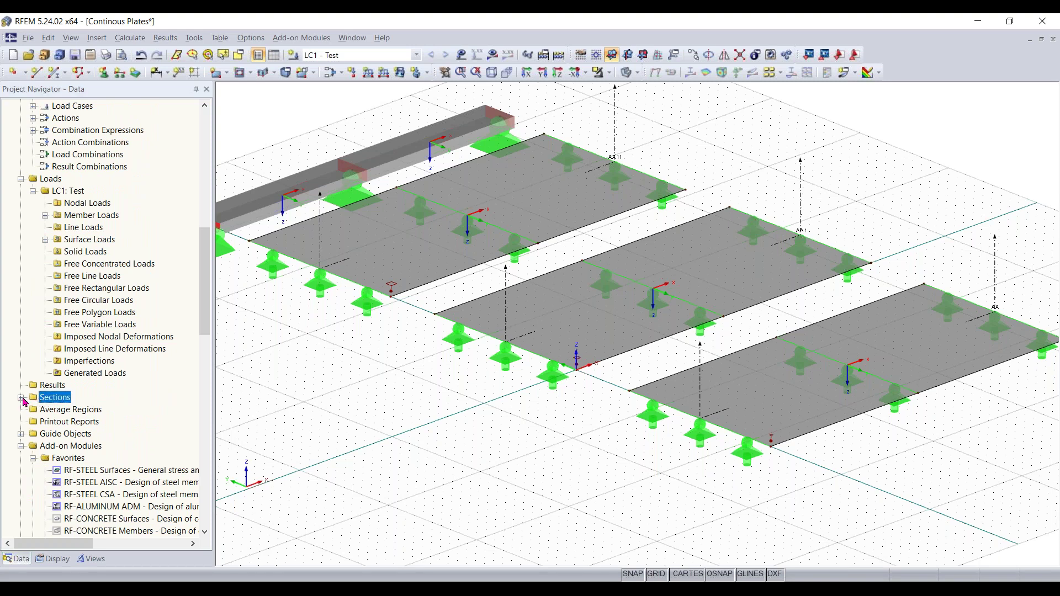
double_click(51, 399)
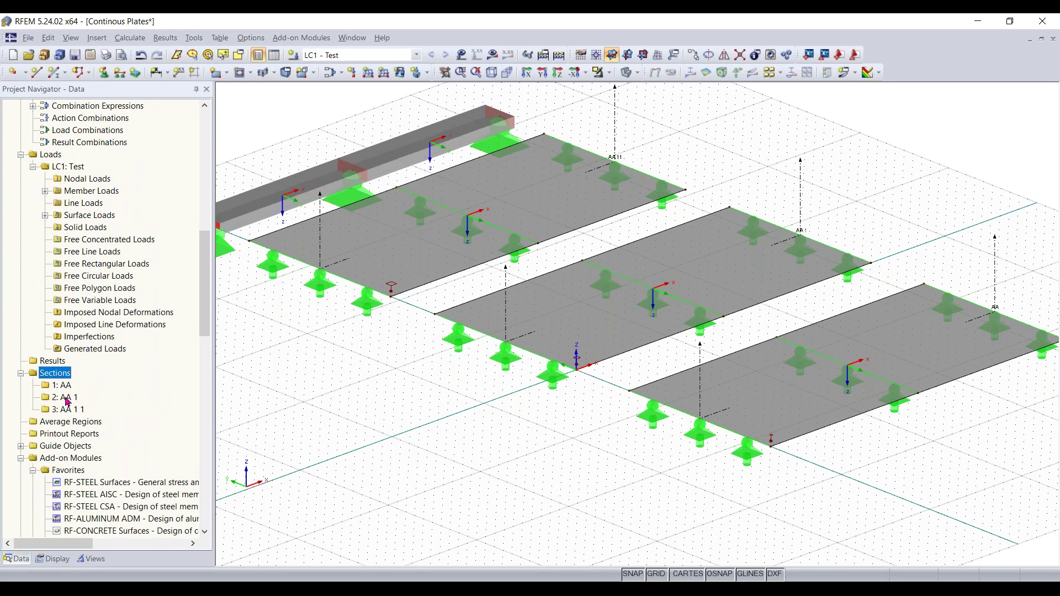
Rename the middle plate's section as AB.
double_click(66, 399)
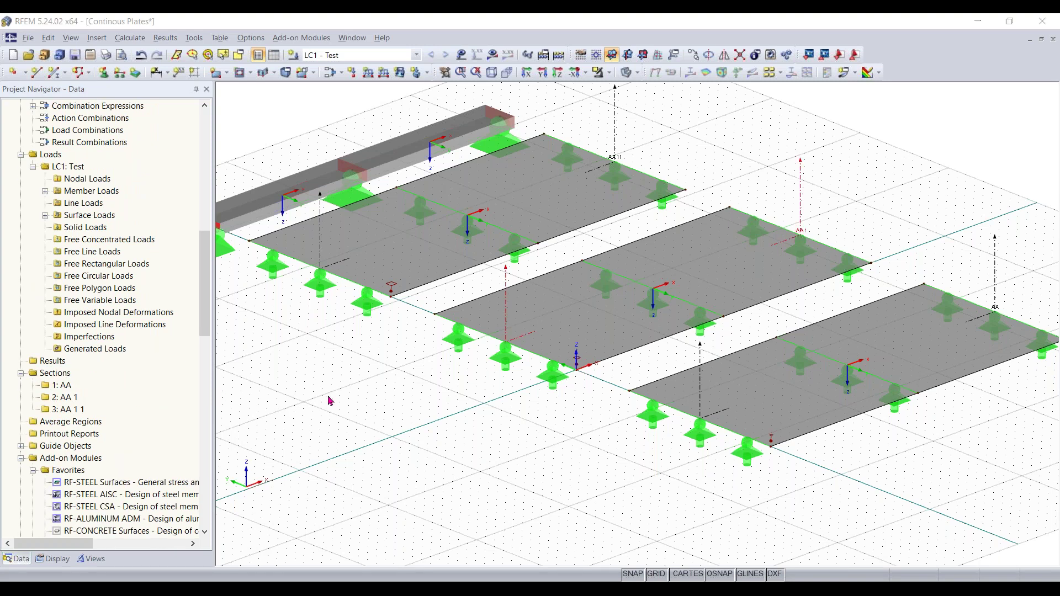
key("End")
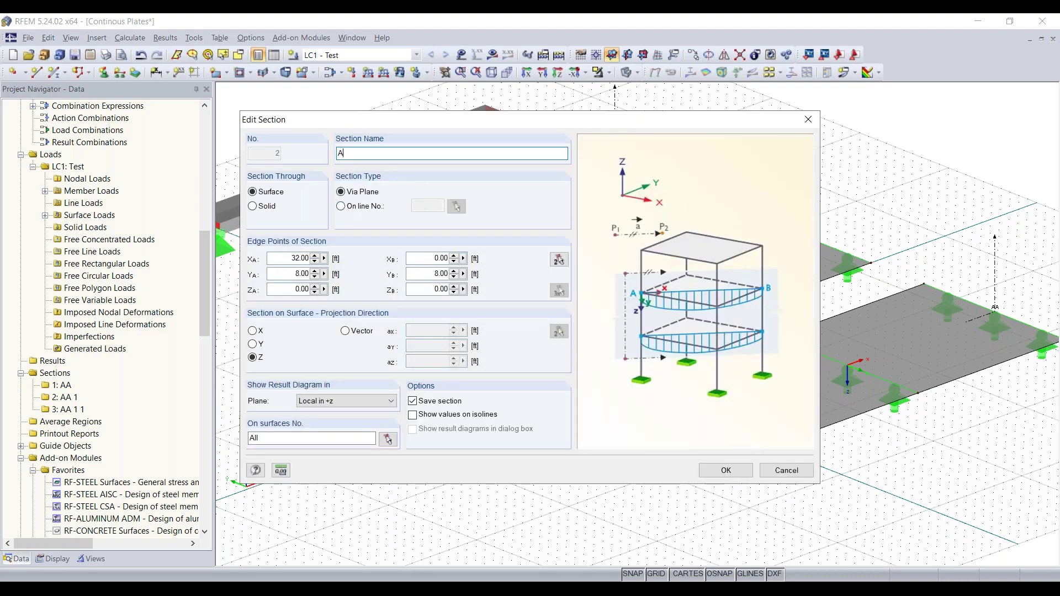
type("B")
left_click(726, 471)
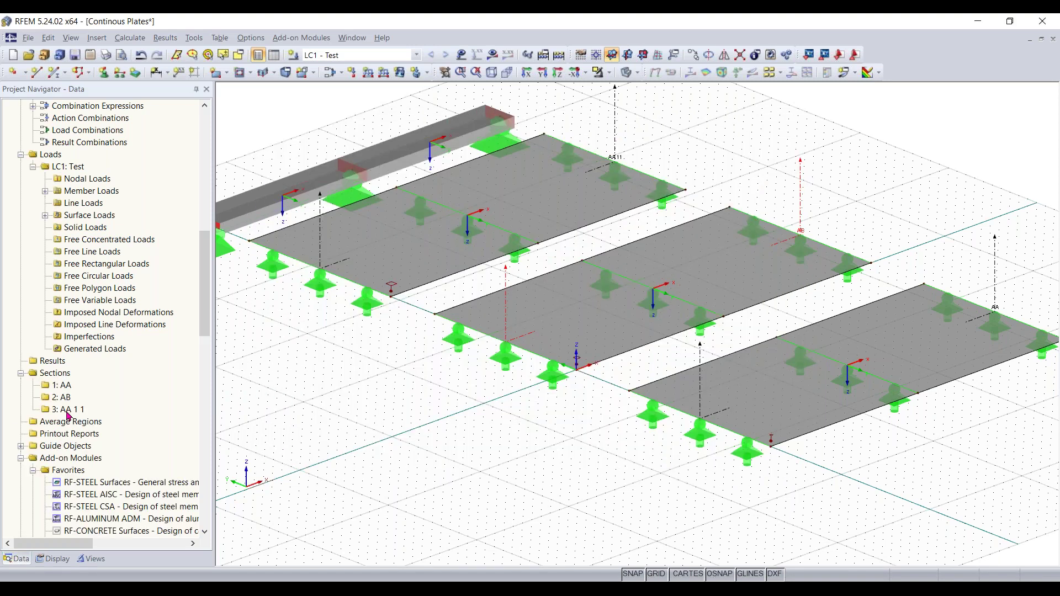
Rename the section on the plate nearest the beam as AC.
double_click(450, 156)
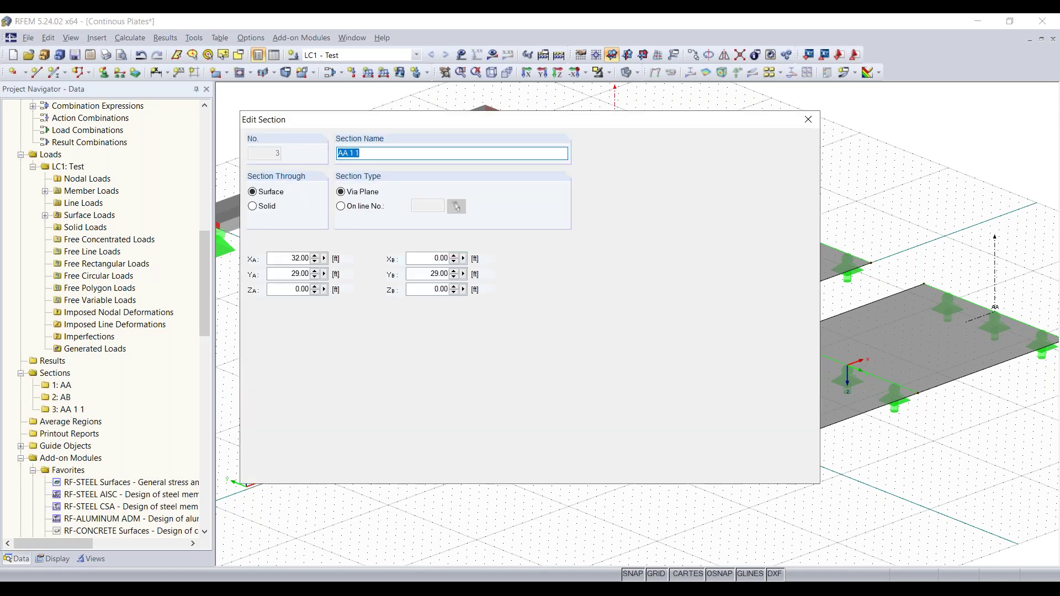
key("BackSpace")
key("BackSpace")
type("V")
type("C")
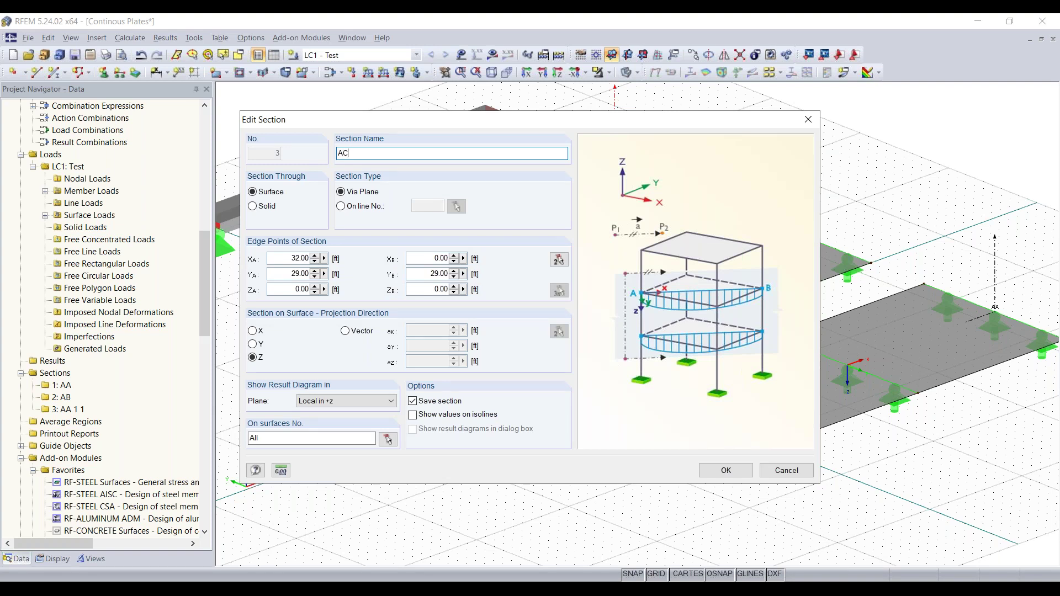
left_click(726, 470)
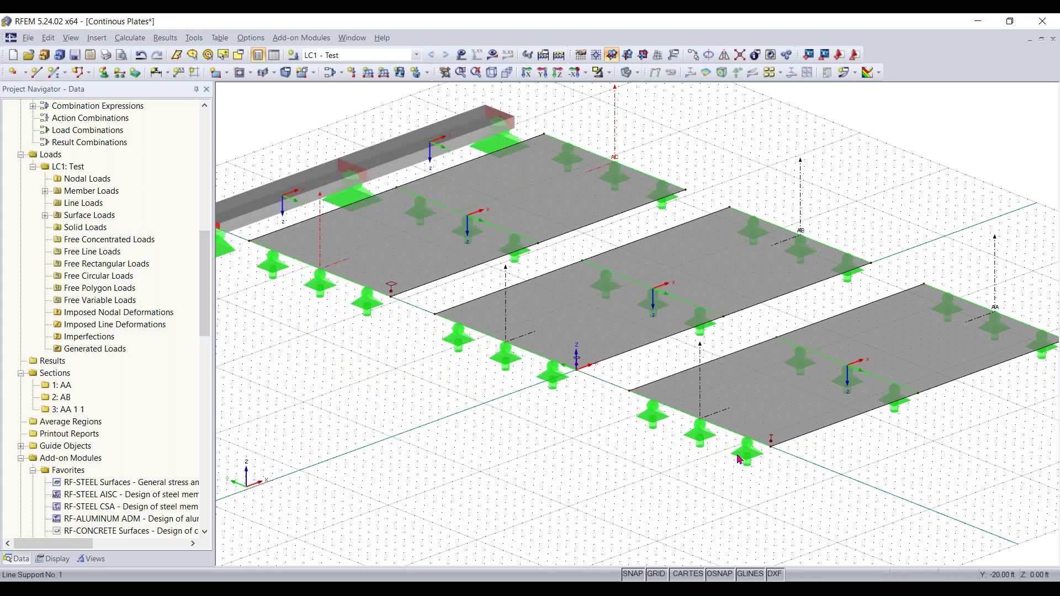
Display the loads of load case LC1 - Test on the beam and the three plates.
scroll(413, 332, "down", 1)
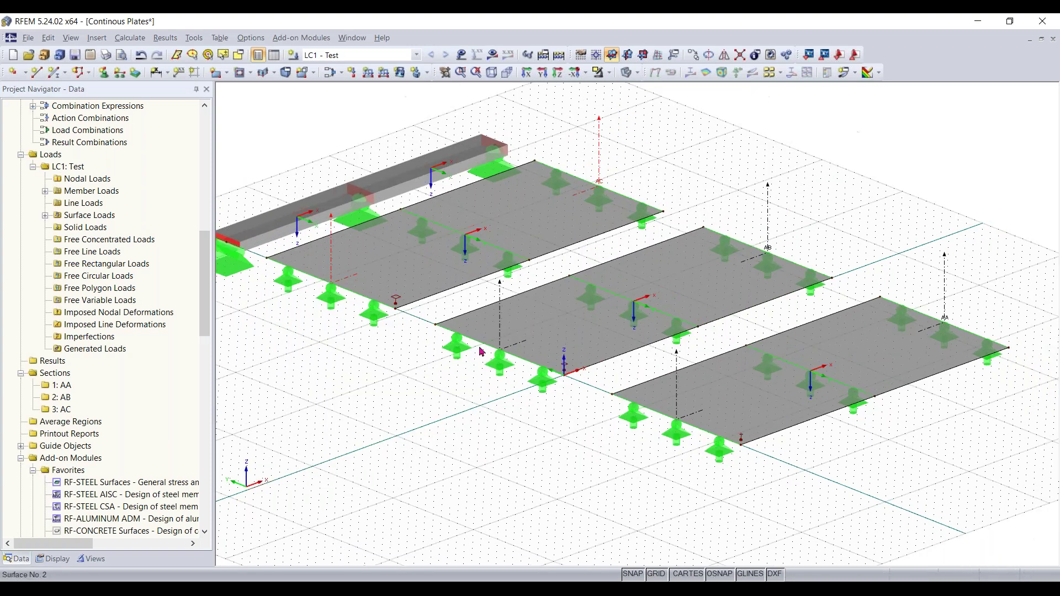
middle_click_drag(414, 357, 464, 359)
scroll(464, 359, "down", 1)
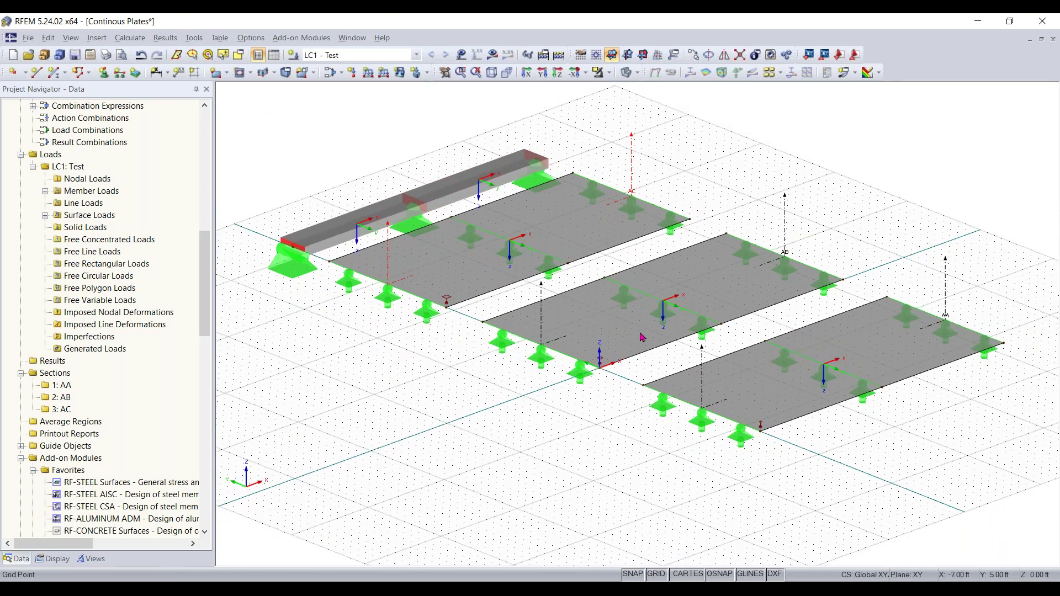
scroll(525, 317, "down", 1)
middle_click_drag(524, 318, 528, 349)
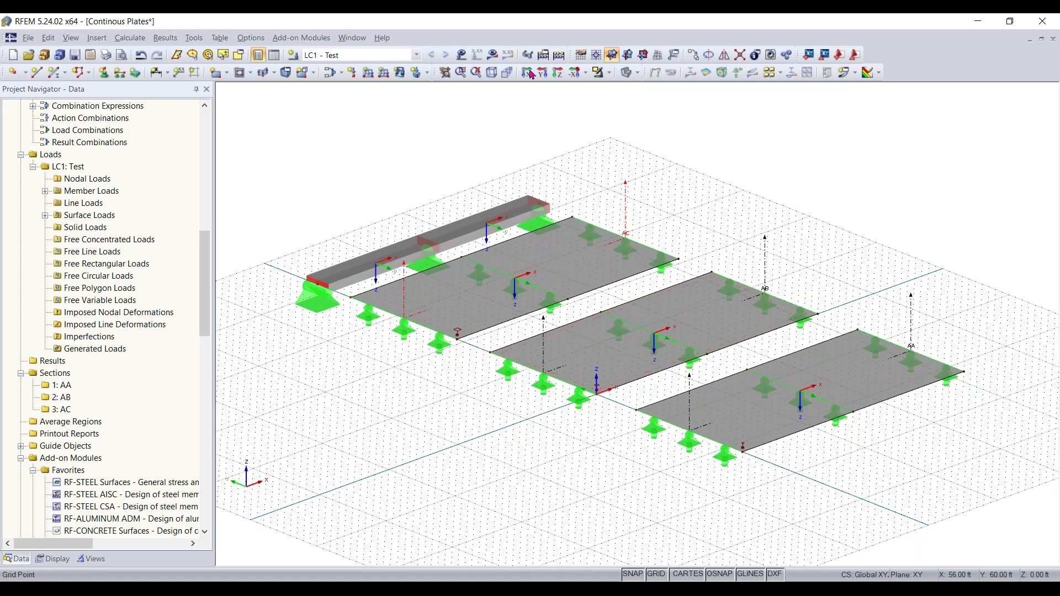
left_click(462, 55)
left_click(461, 54)
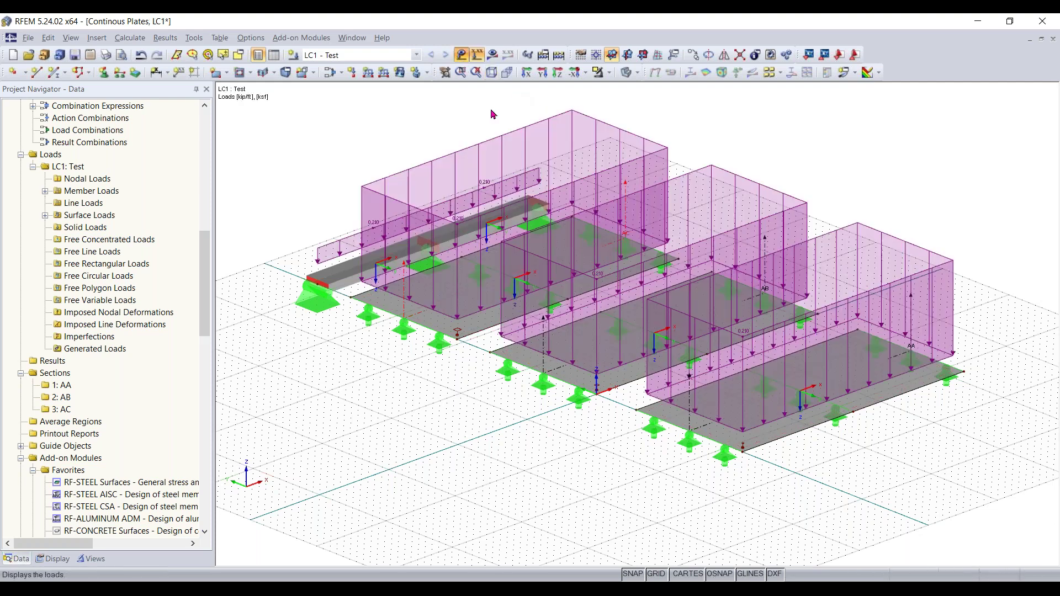
left_click(370, 57)
left_click(371, 63)
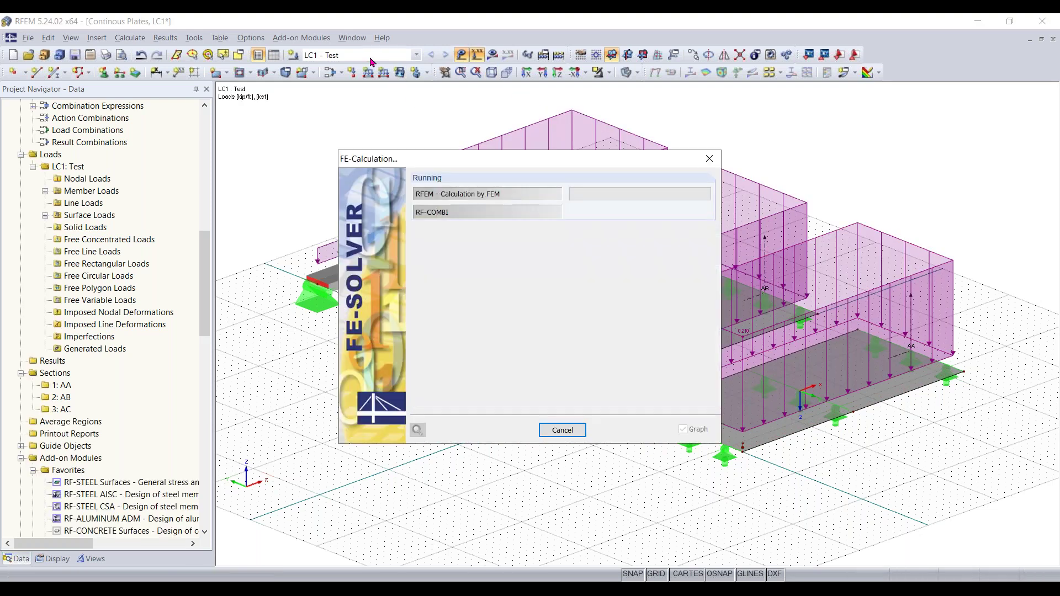
left_click(417, 55)
left_click(417, 55)
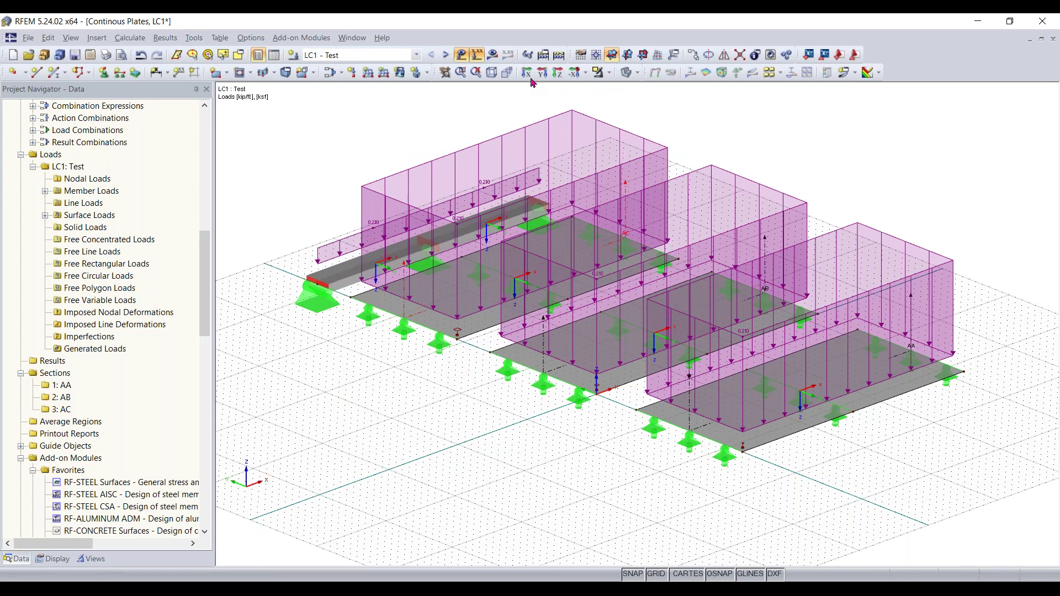
Calculate only load case LC1 - Test, leaving the load and result combinations out of the calculation.
left_click(138, 38)
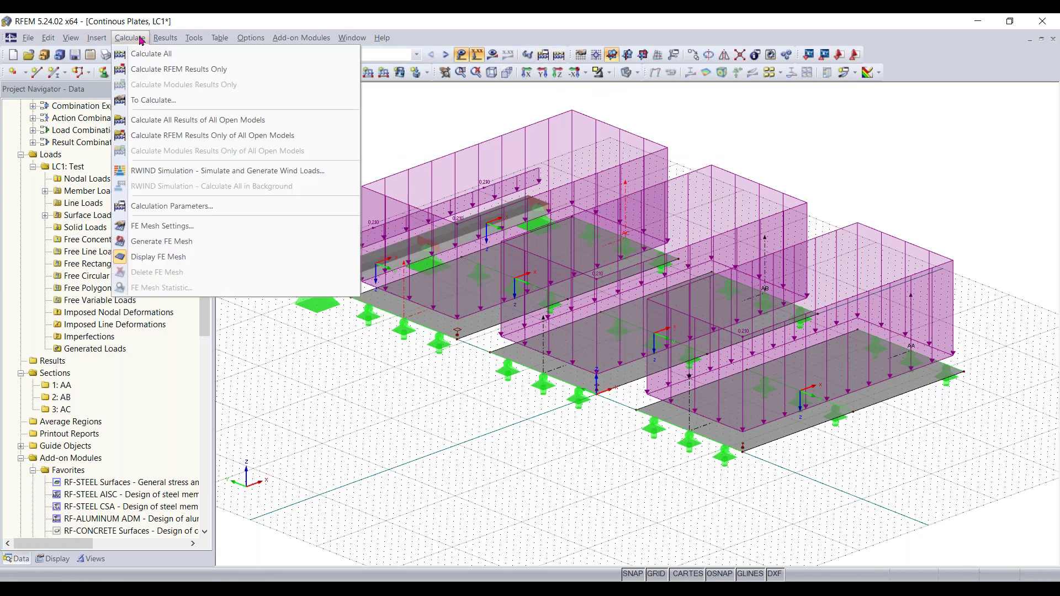
left_click(164, 103)
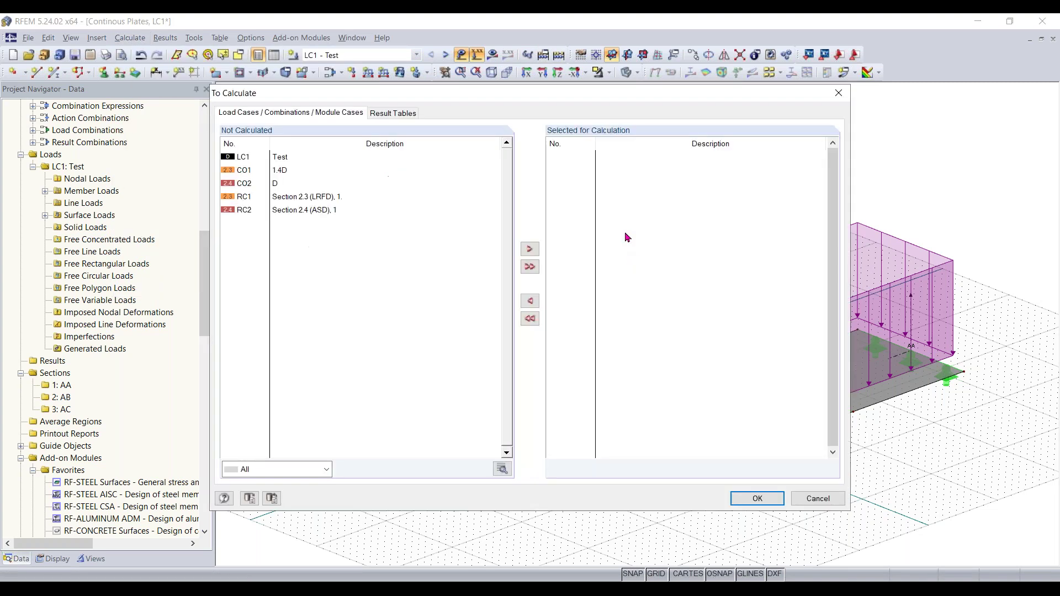
left_click(283, 159)
left_click(529, 249)
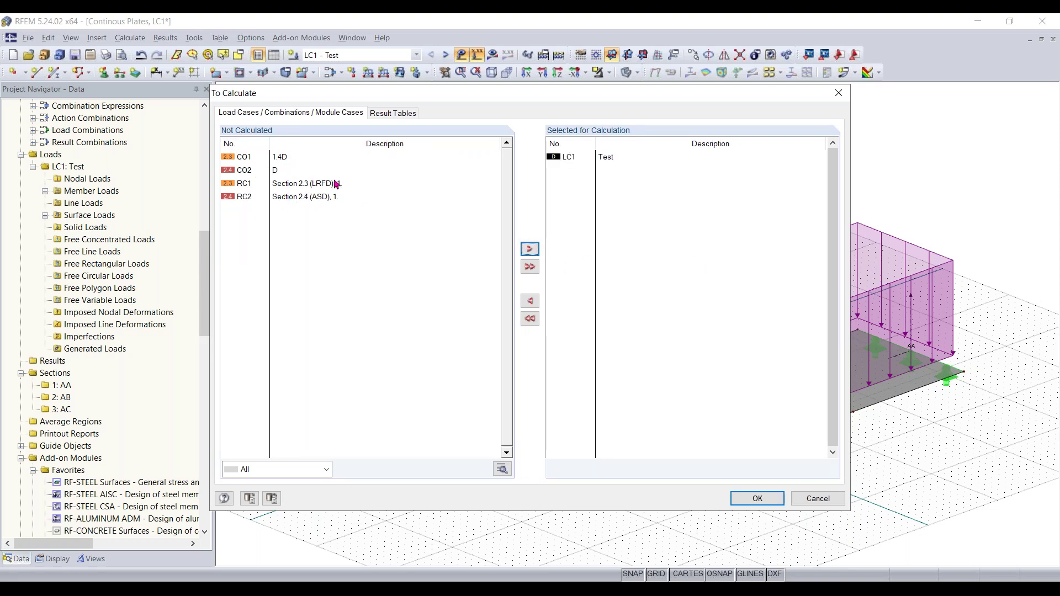
left_click(748, 504)
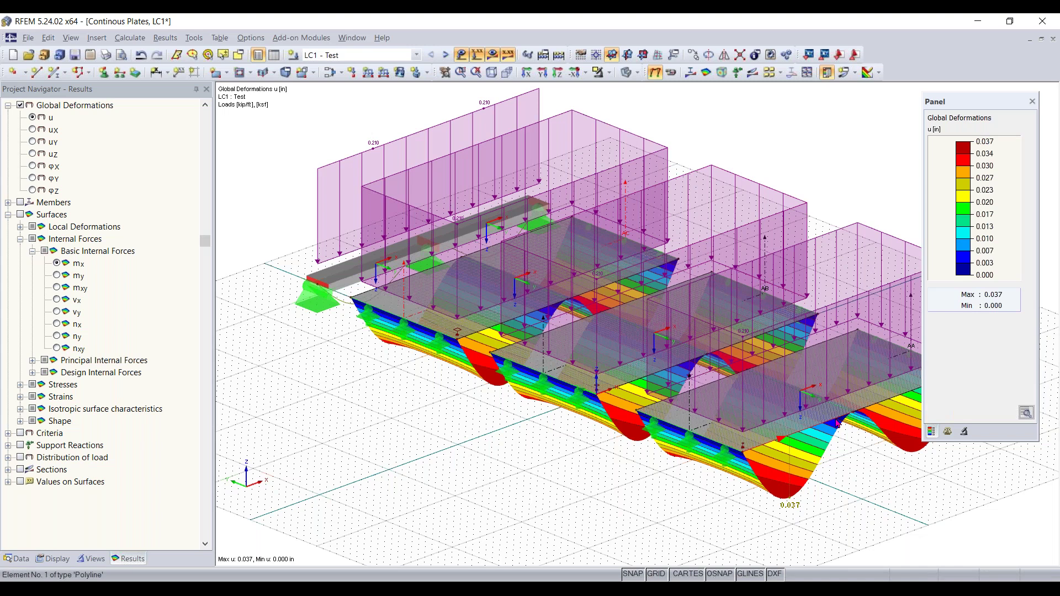
Examine the global deformation u of the plates up close, especially at the end and free edge of surface 1.
scroll(835, 419, "up", 5)
scroll(678, 393, "down", 2)
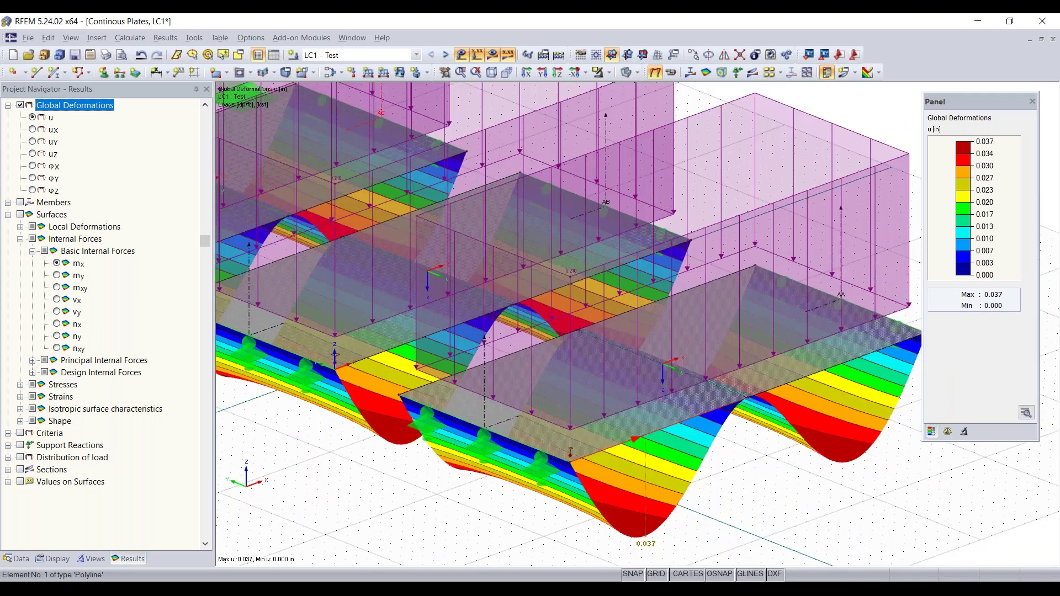
scroll(678, 393, "up", 5)
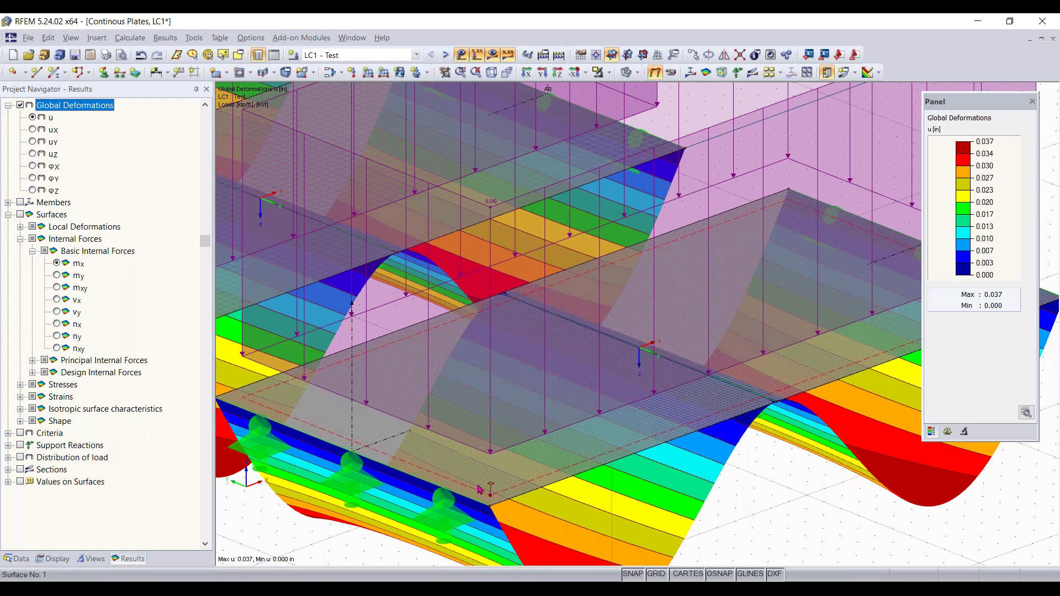
scroll(479, 487, "up", 2)
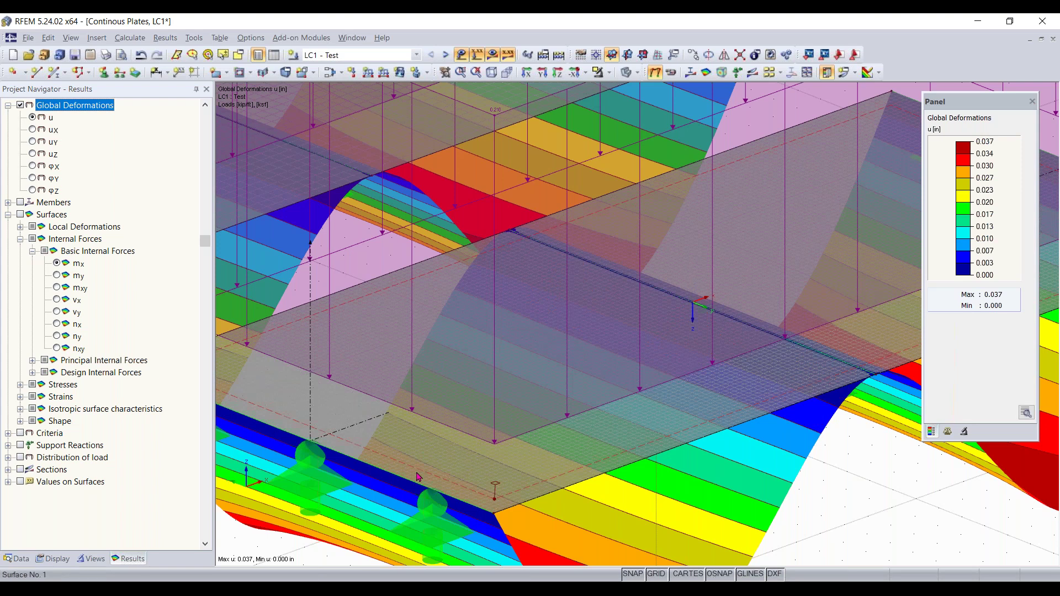
scroll(414, 471, "down", 1)
middle_click_drag(450, 496, 533, 503)
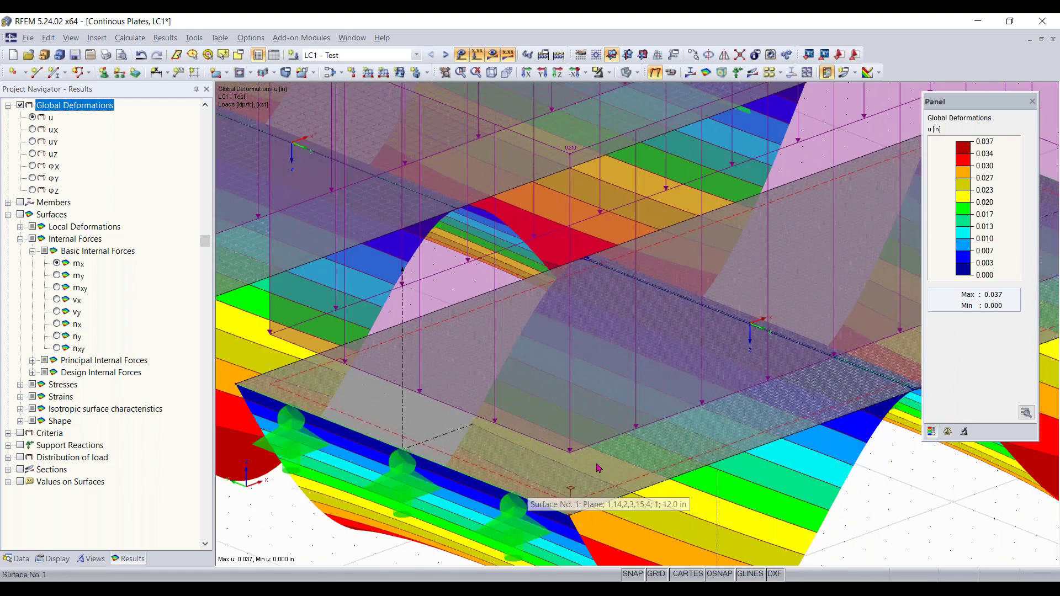
scroll(596, 463, "down", 3)
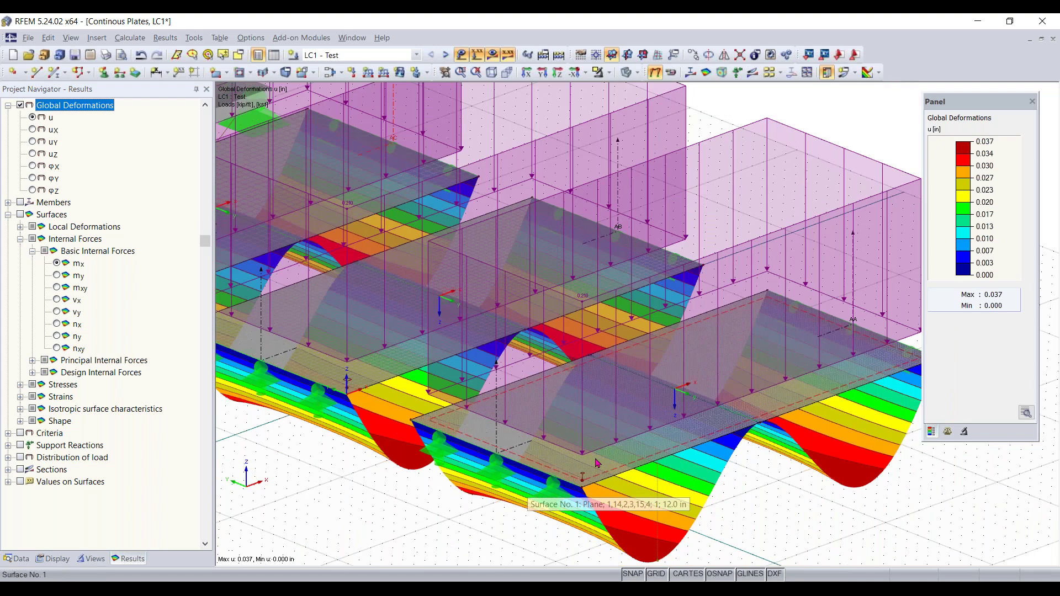
Hide the loads and the deformation results so that only the bare plate model is shown.
left_click(477, 55)
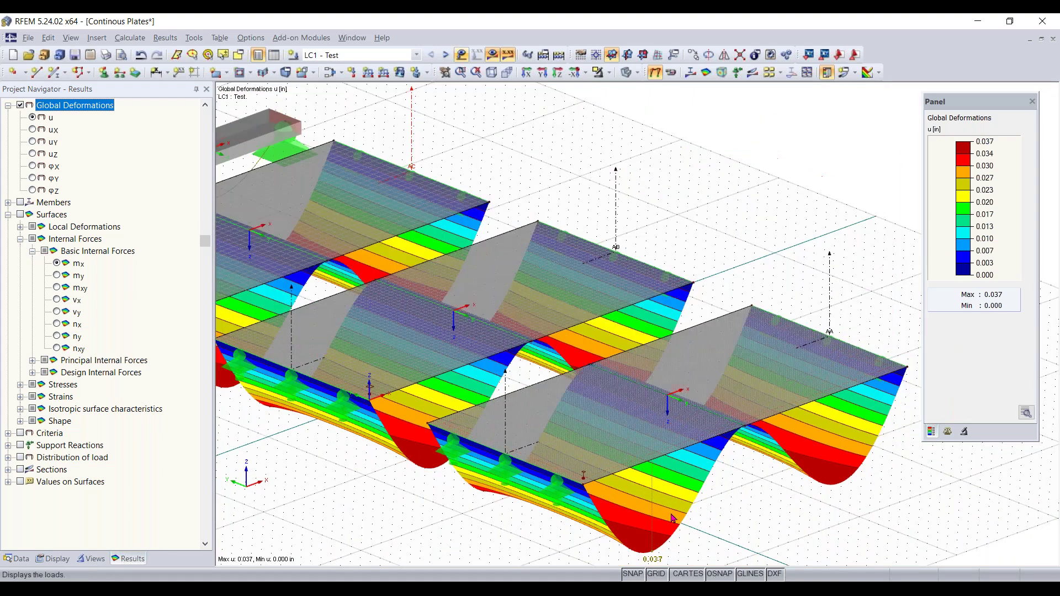
scroll(697, 523, "up", 5)
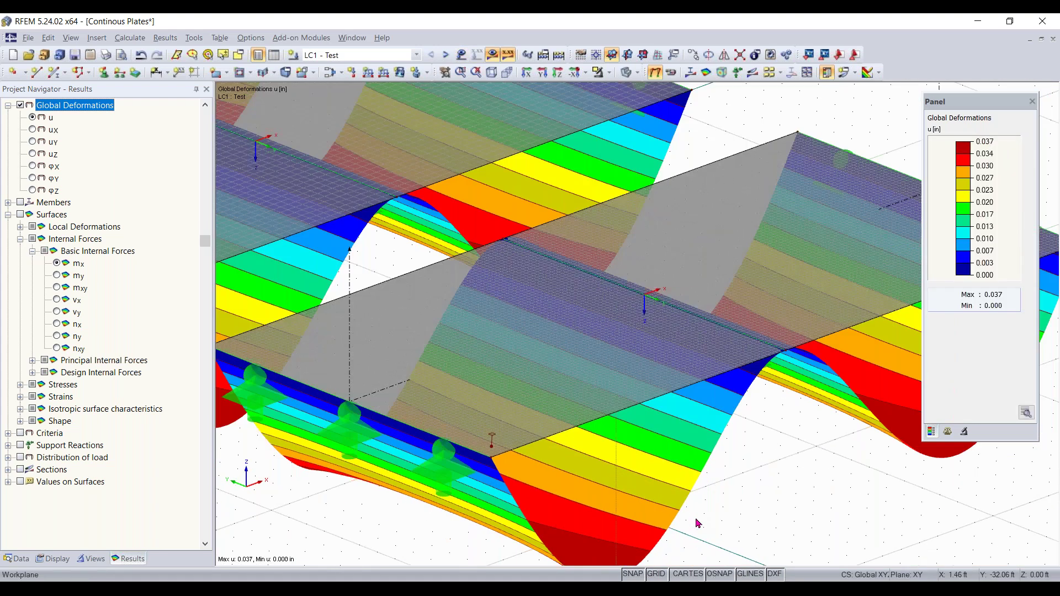
scroll(635, 466, "down", 1)
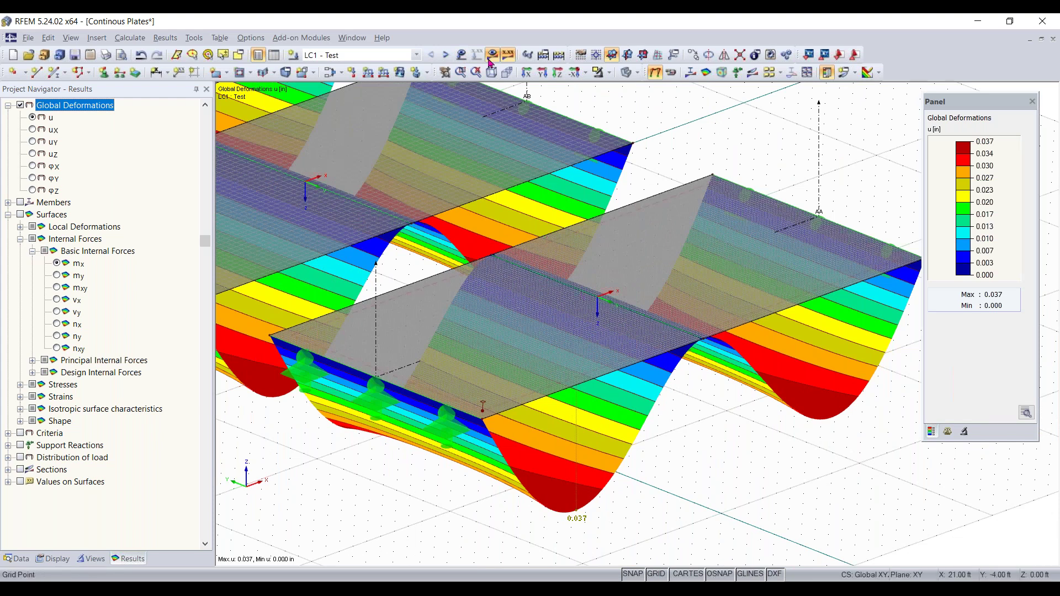
left_click(464, 56)
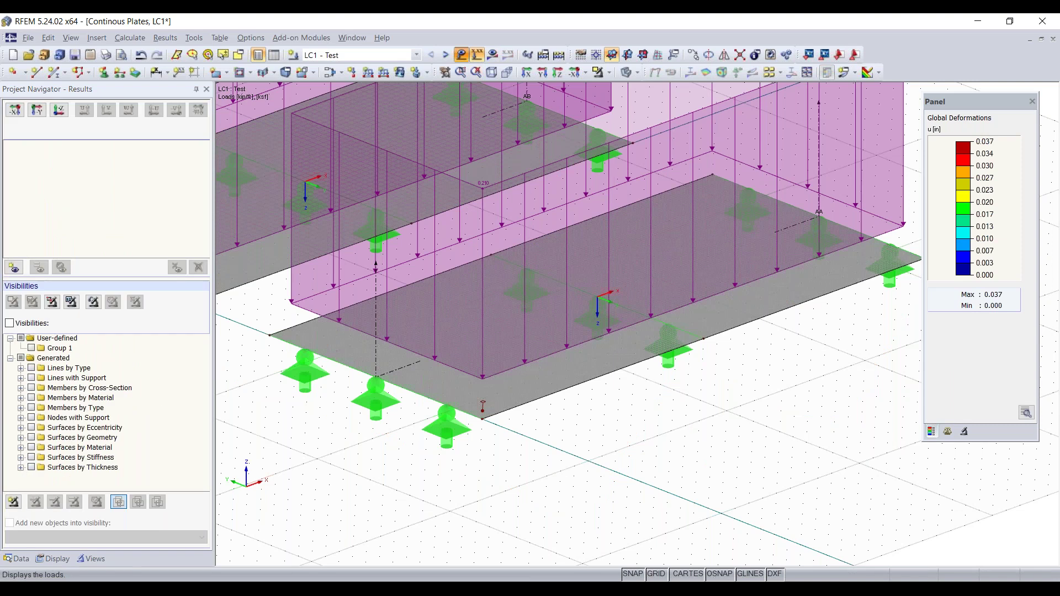
left_click(464, 57)
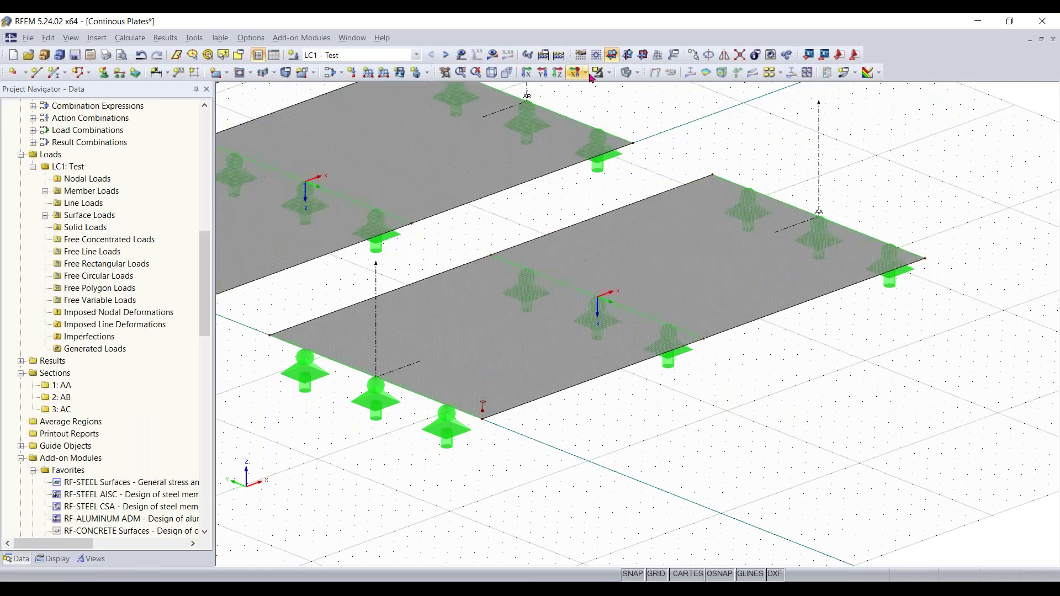
Switch the model display from transparent solid to wireframe so the FE meshes of all three plates are shown.
left_click(628, 77)
middle_click_drag(353, 442, 543, 452)
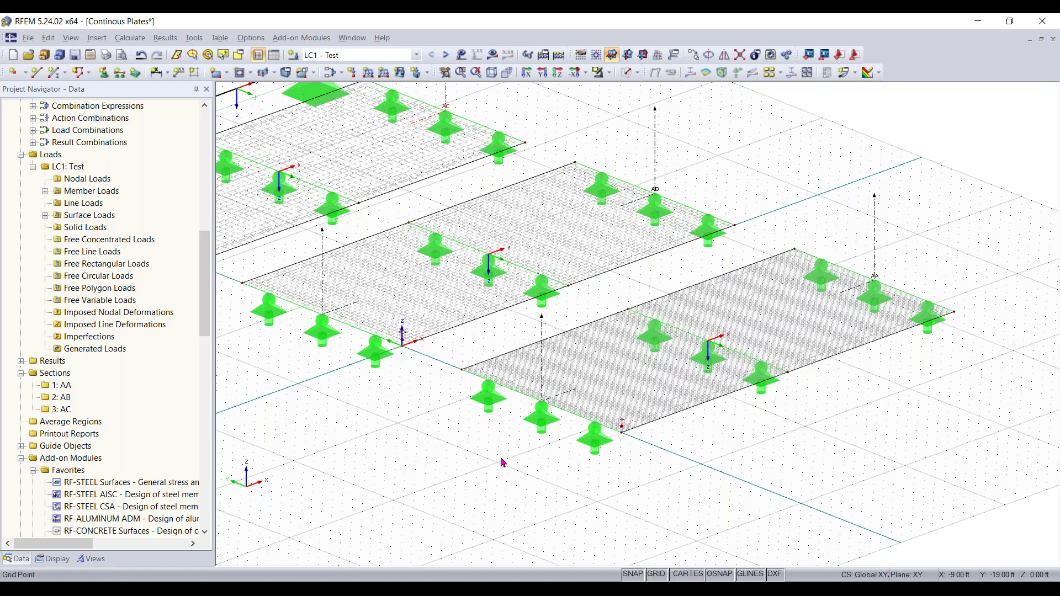
middle_click_drag(487, 464, 485, 497)
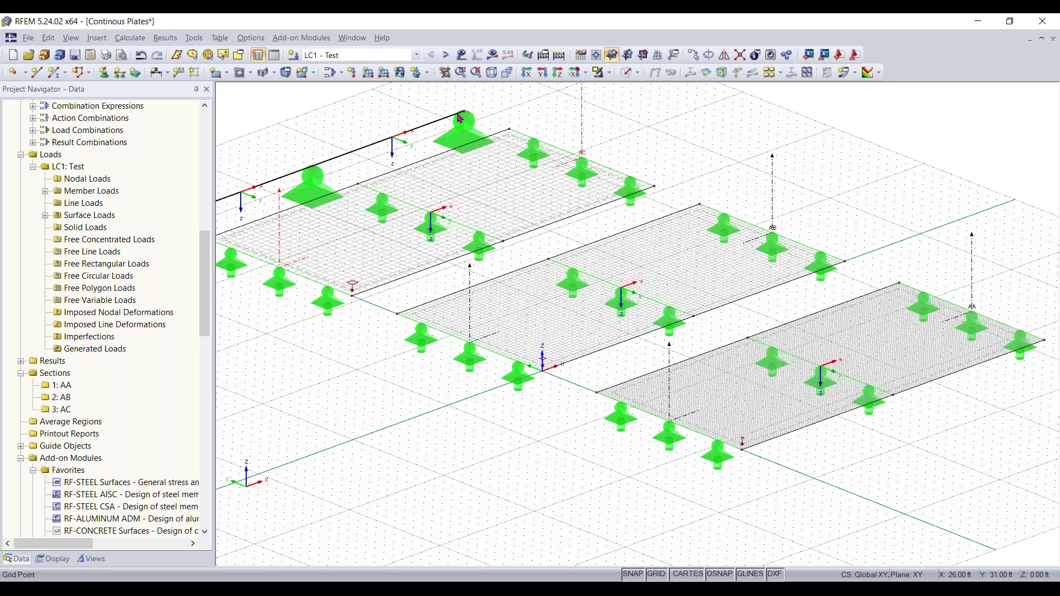
Display the LC1 results and examine the global deformation u of the beam and the three plates from several angles.
left_click(492, 54)
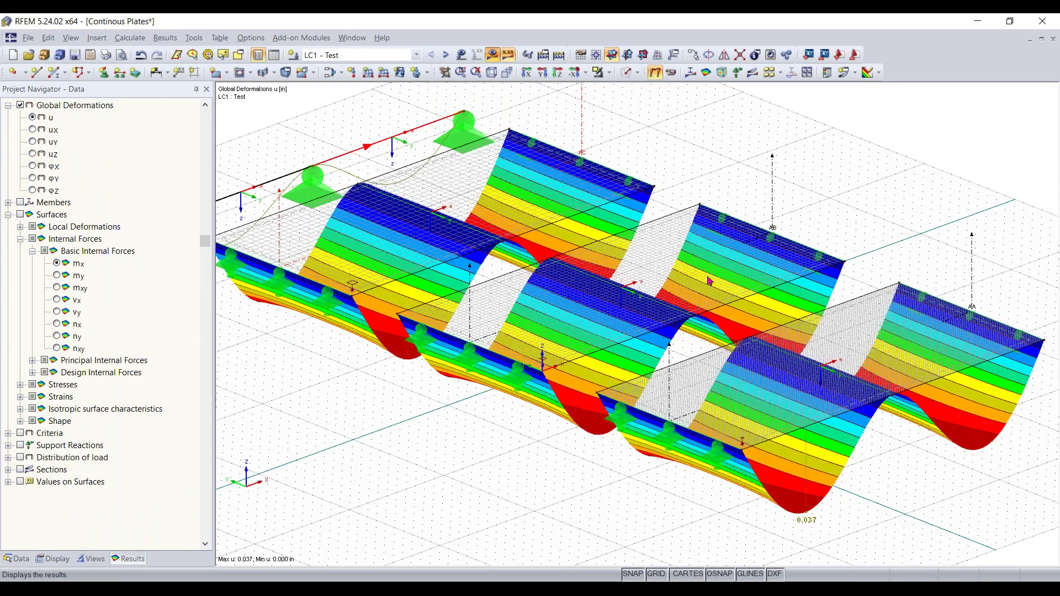
scroll(773, 193, "down", 2)
middle_click_drag(803, 202, 663, 206)
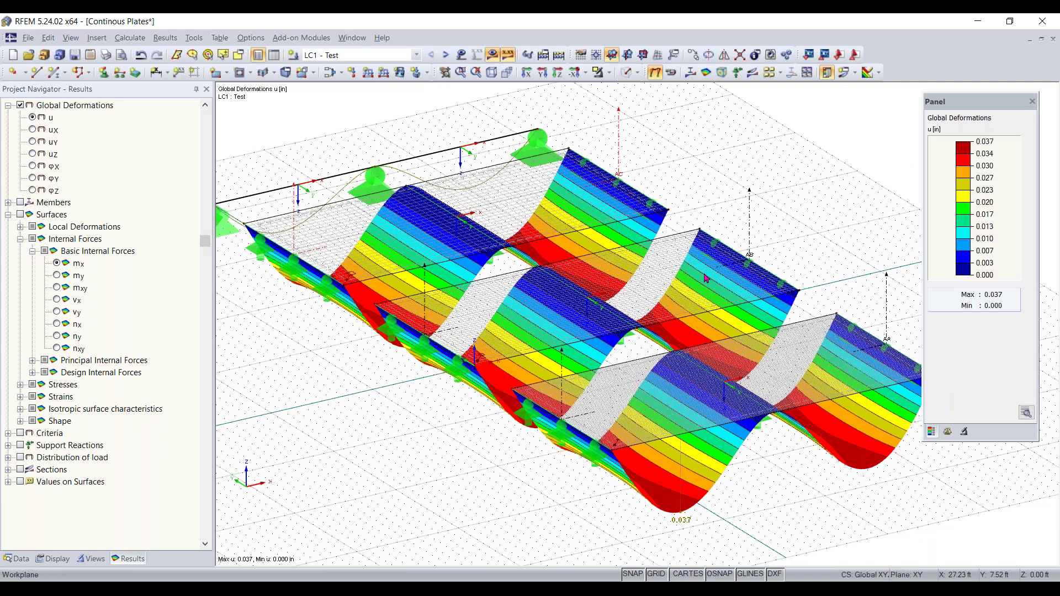
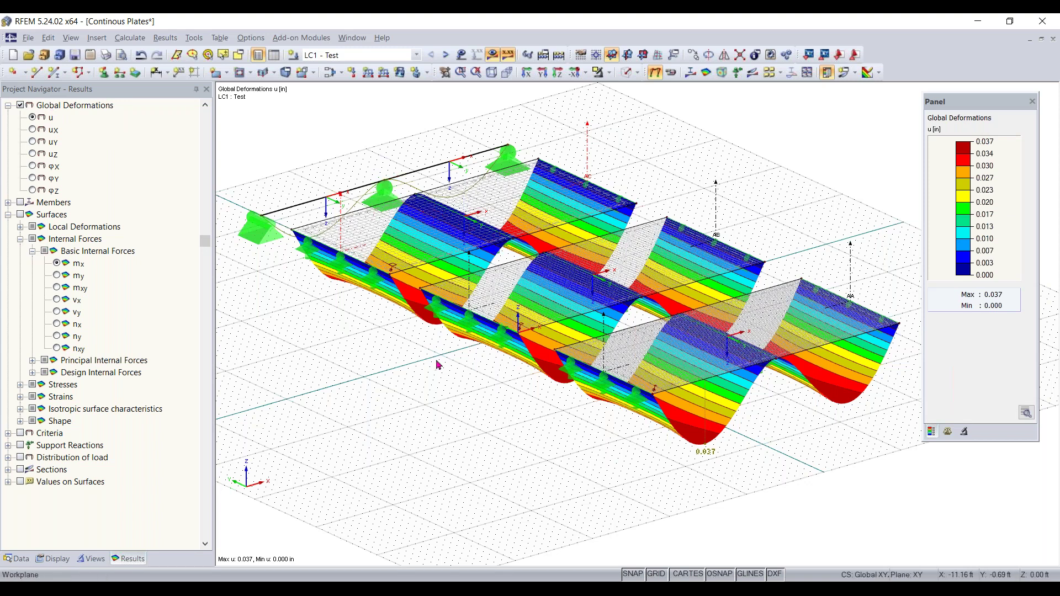
middle_click_drag(438, 360, 552, 358, "ctrl")
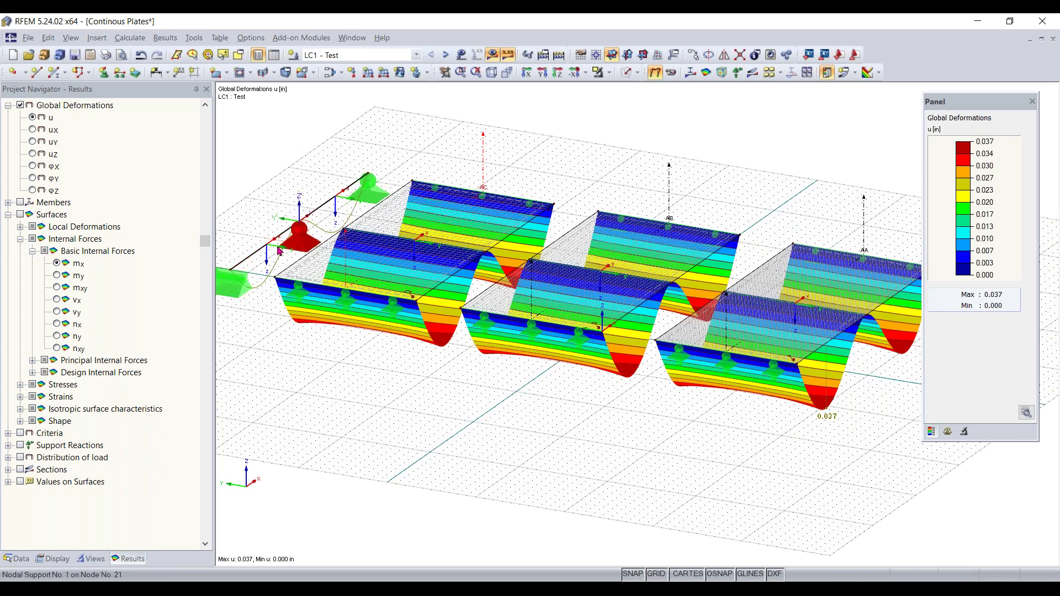
right_click_drag(725, 474, 636, 489)
key("Escape")
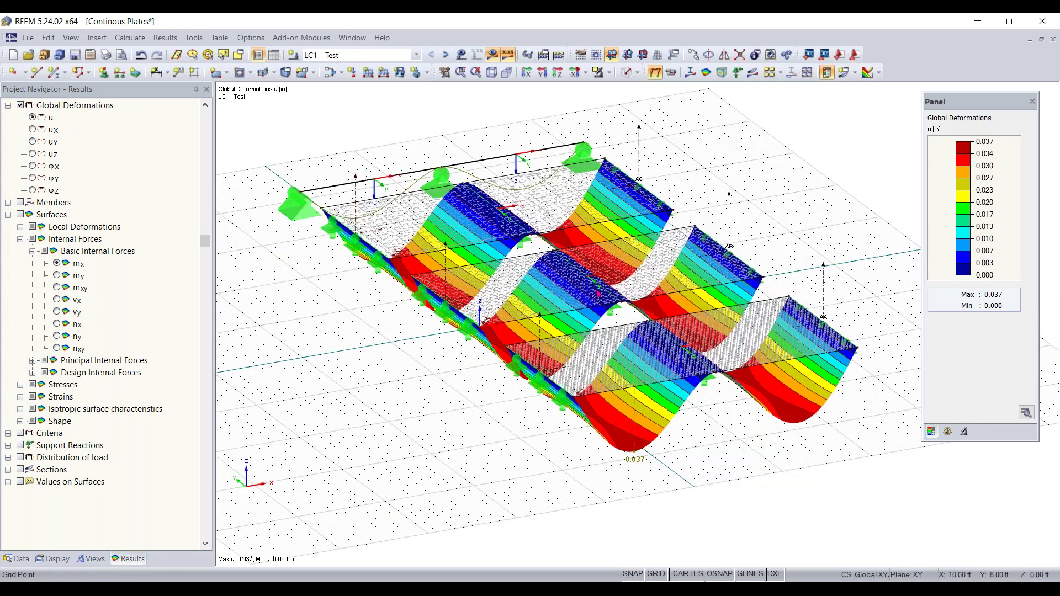
middle_click_drag(456, 397, 541, 395, "ctrl")
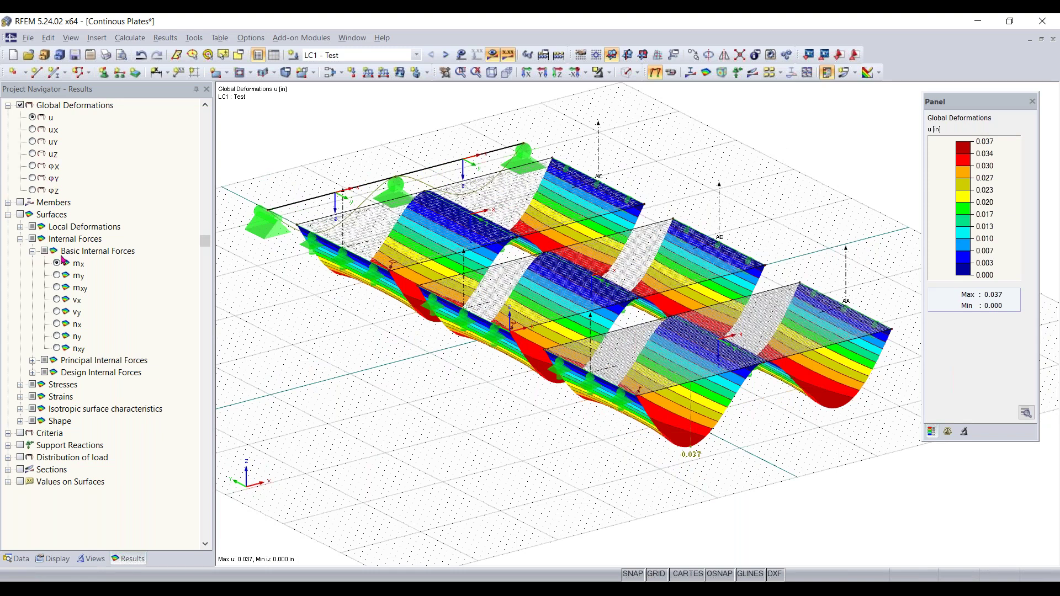
Replace the global deformations with the member results, showing the internal force My on the beam.
left_click(8, 203)
scroll(46, 177, "up", 3)
scroll(47, 179, "up", 3)
left_click(20, 202)
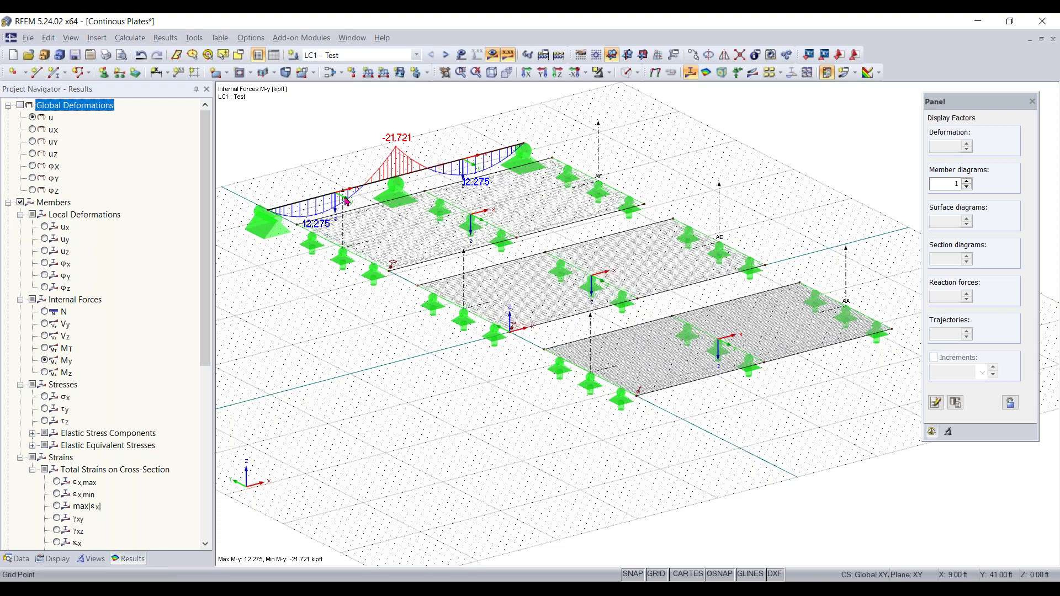
scroll(380, 184, "up", 1)
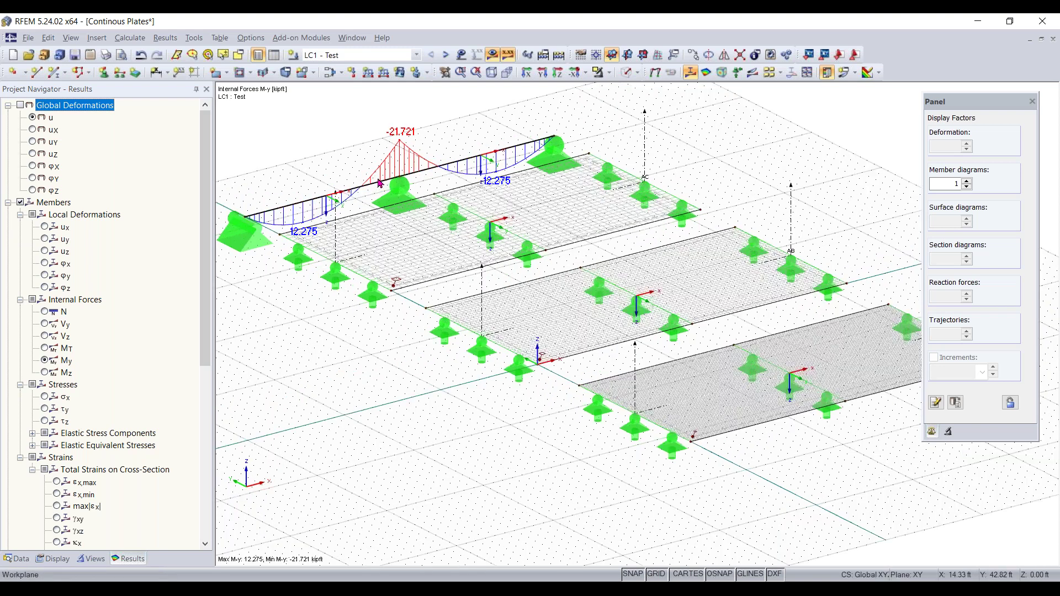
scroll(379, 184, "up", 1)
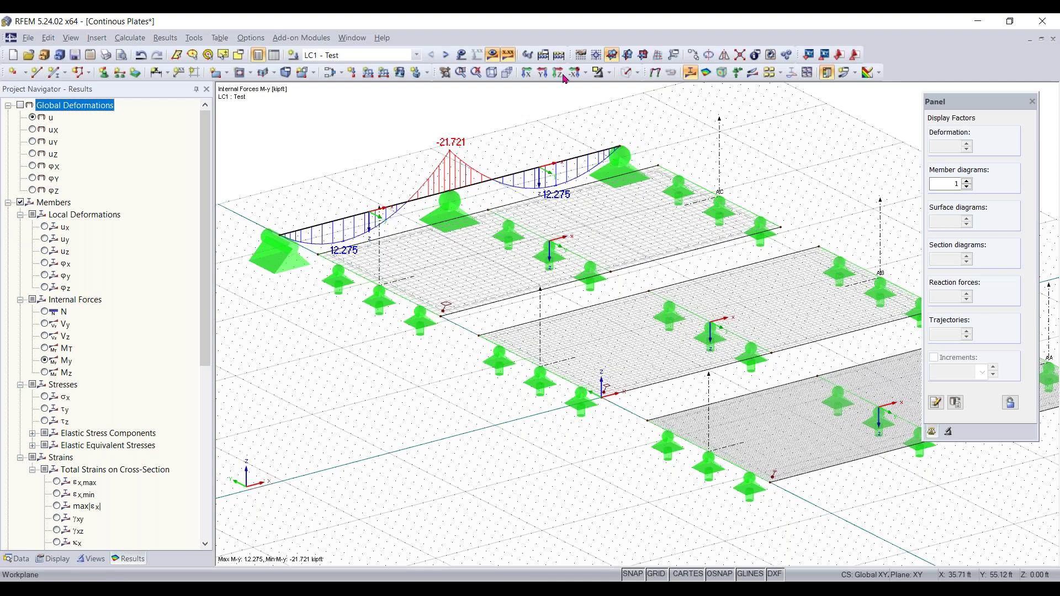
View the beam and plates in solid and transparent solid rendering, and return to the wireframe display.
left_click(628, 76)
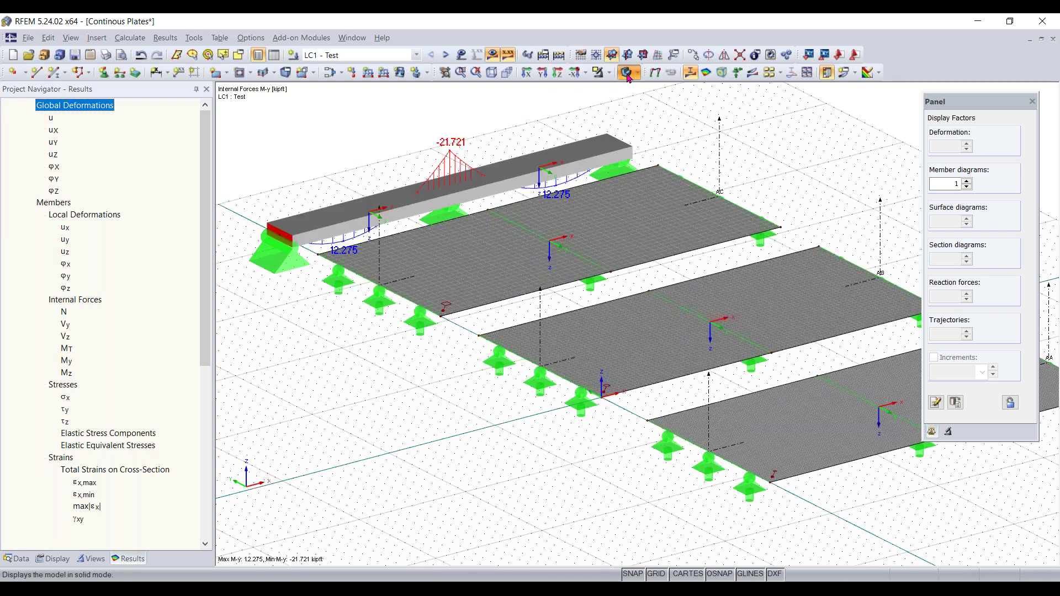
left_click(628, 77)
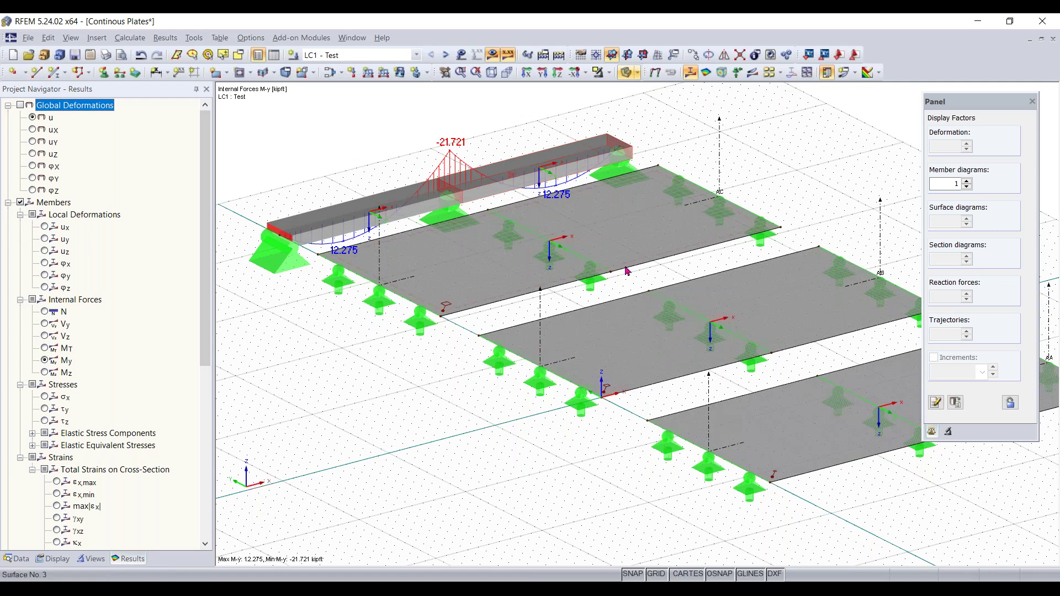
left_click(628, 72)
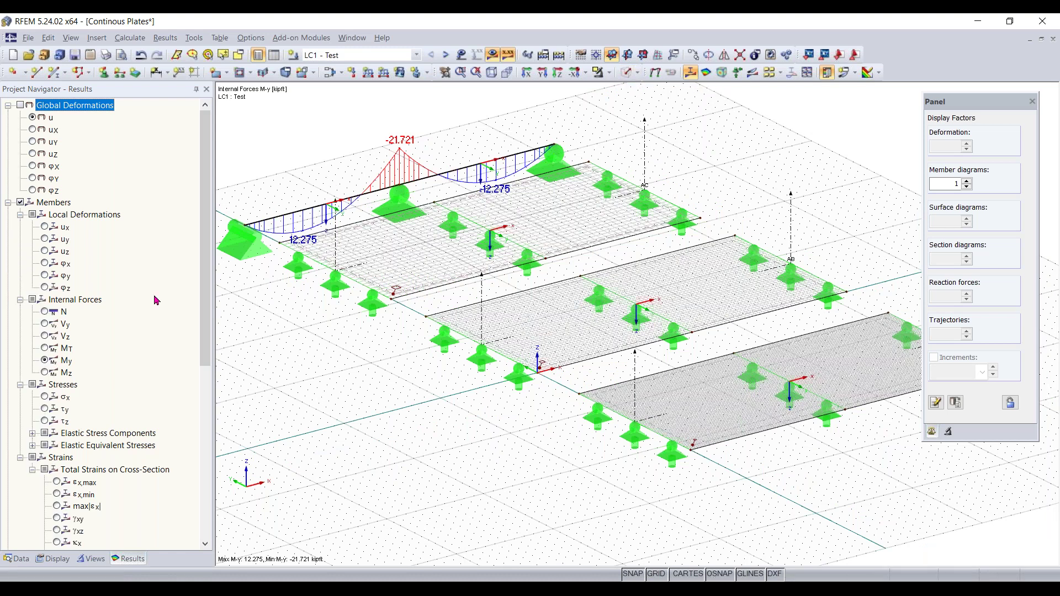
Add the surface basic internal forces mx to the display and move the colour scale panel closer to the plates.
scroll(156, 300, "down", 8)
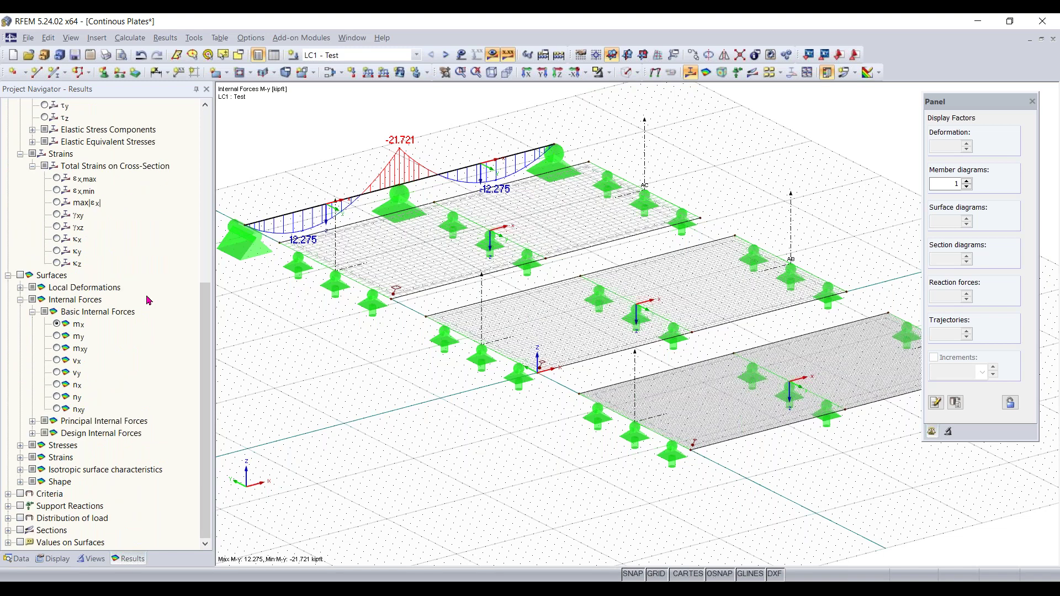
left_click(20, 276)
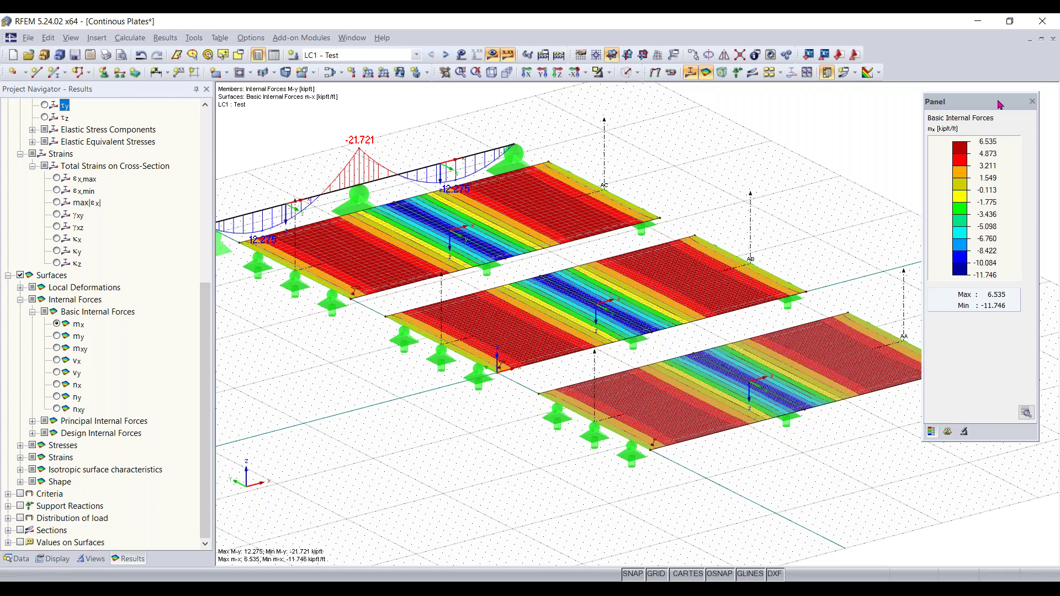
left_click_drag(1001, 104, 913, 131)
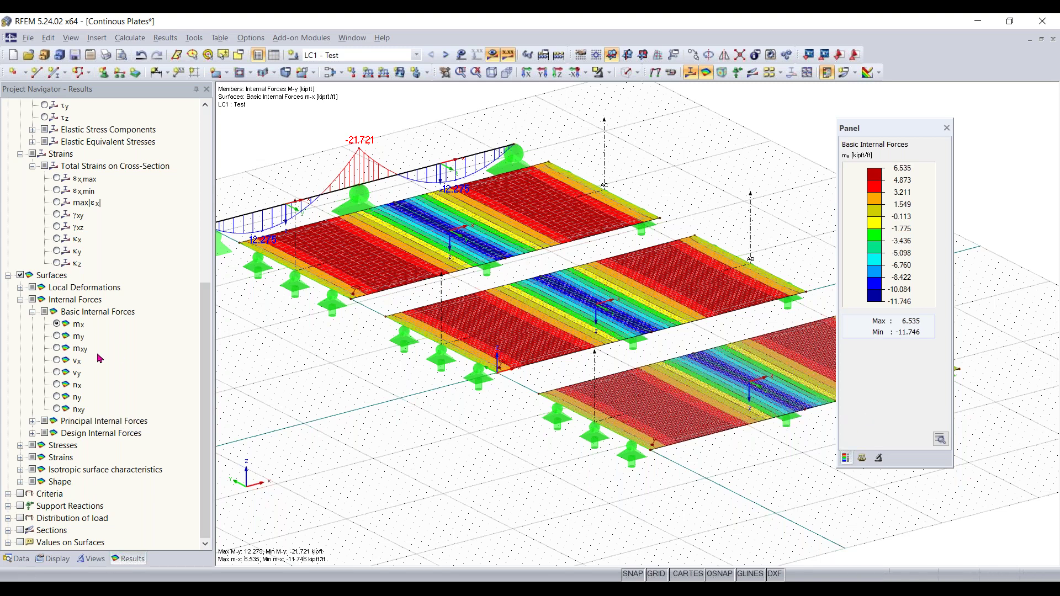
Check the support reactions at the nodal and line supports, and hide them again.
left_click(20, 507)
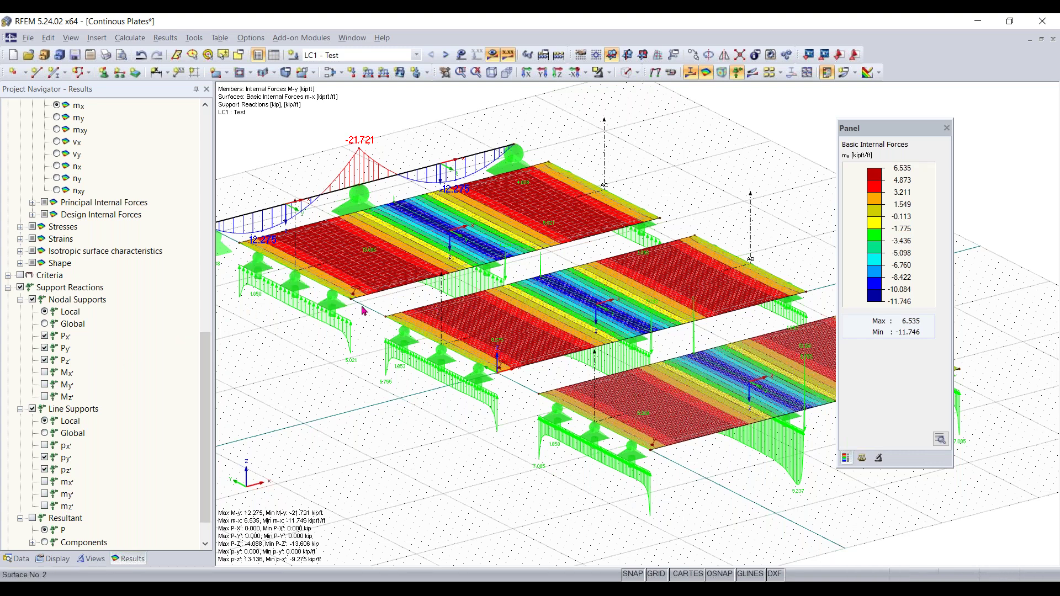
left_click(21, 287)
left_click(9, 288)
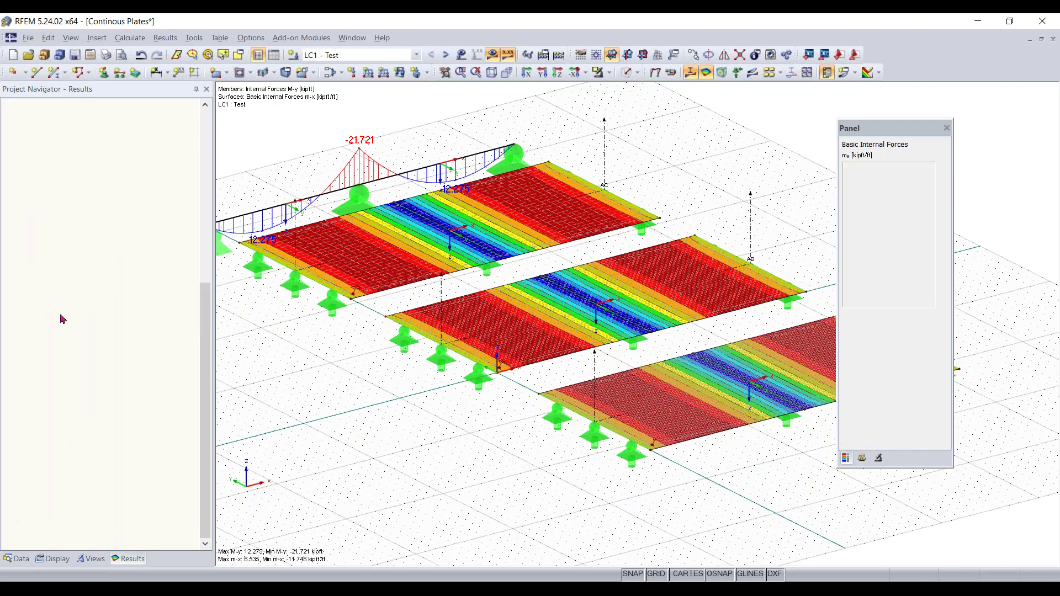
Hide the member results and display the section diagrams AA, AB and AC over the plates' mx results.
scroll(66, 298, "up", 7)
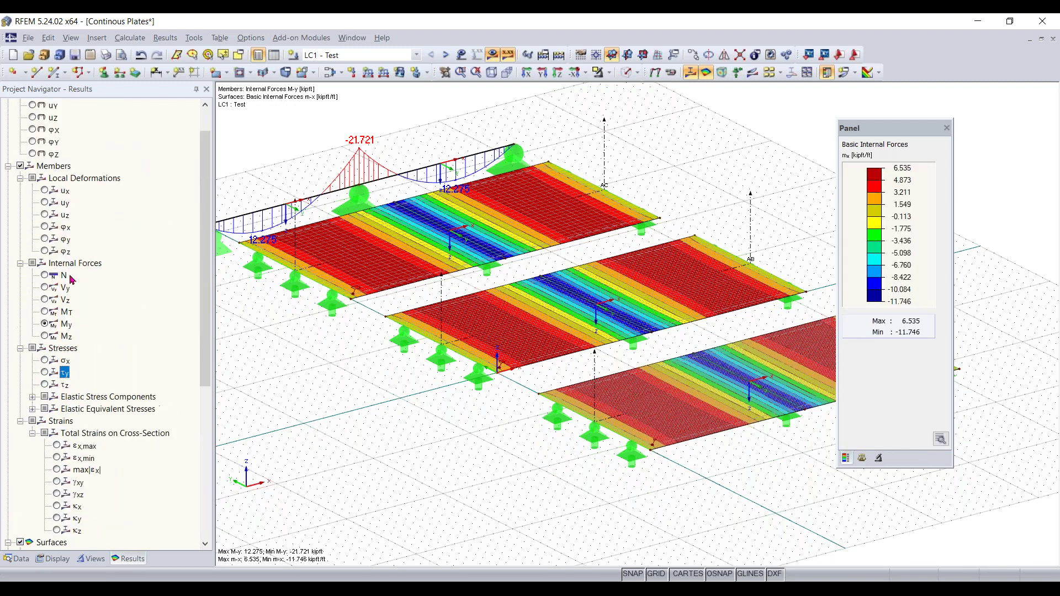
scroll(72, 279, "up", 1)
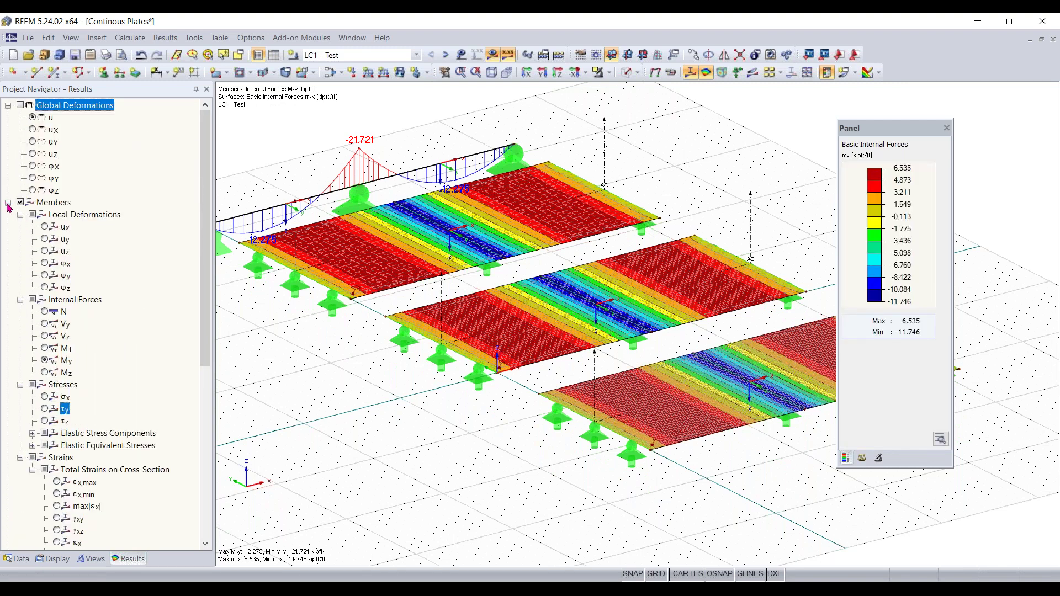
left_click(8, 203)
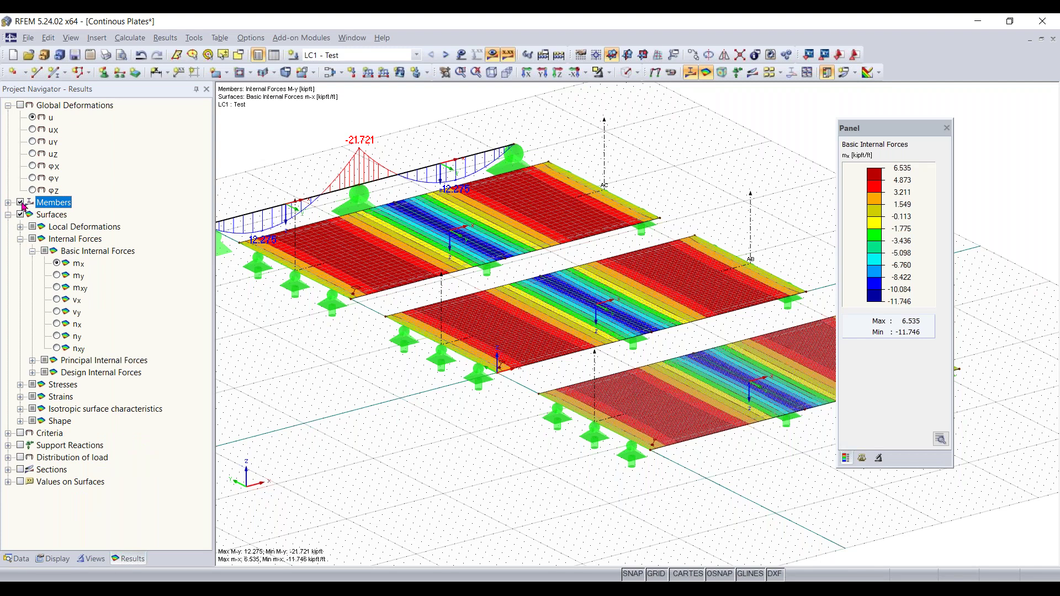
left_click(20, 202)
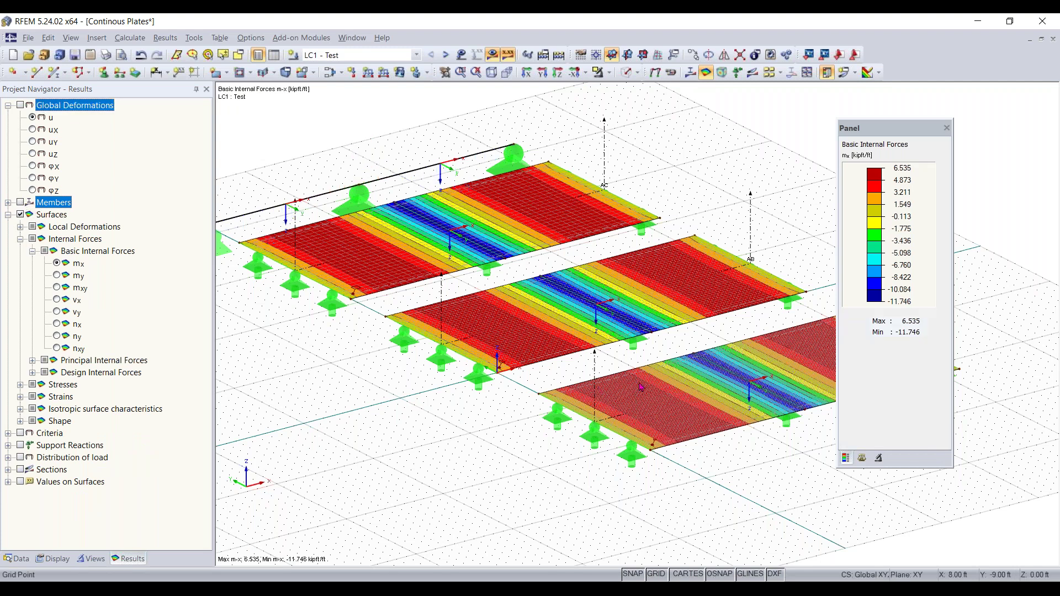
scroll(599, 391, "down", 1)
middle_click_drag(599, 391, 541, 361)
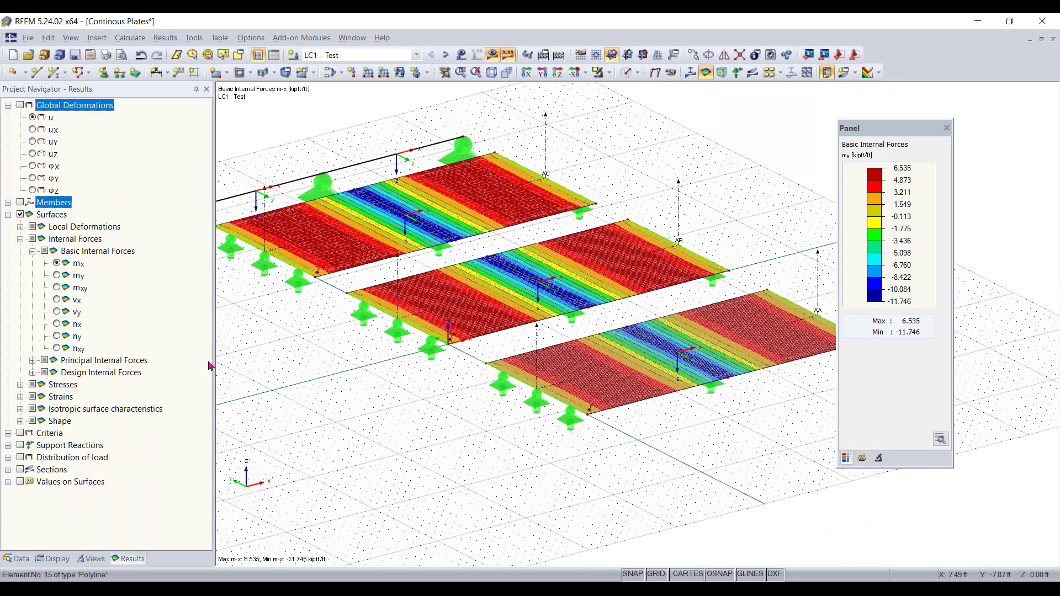
left_click(21, 470)
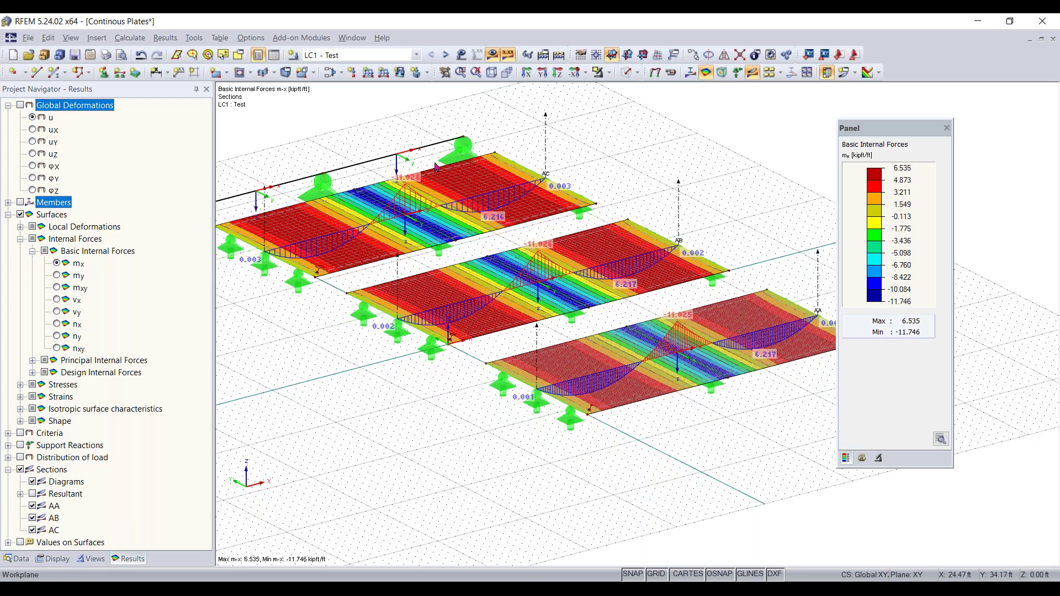
Deactivate the shear stiffness of members in the global calculation parameters and accept deleting all results.
left_click(129, 38)
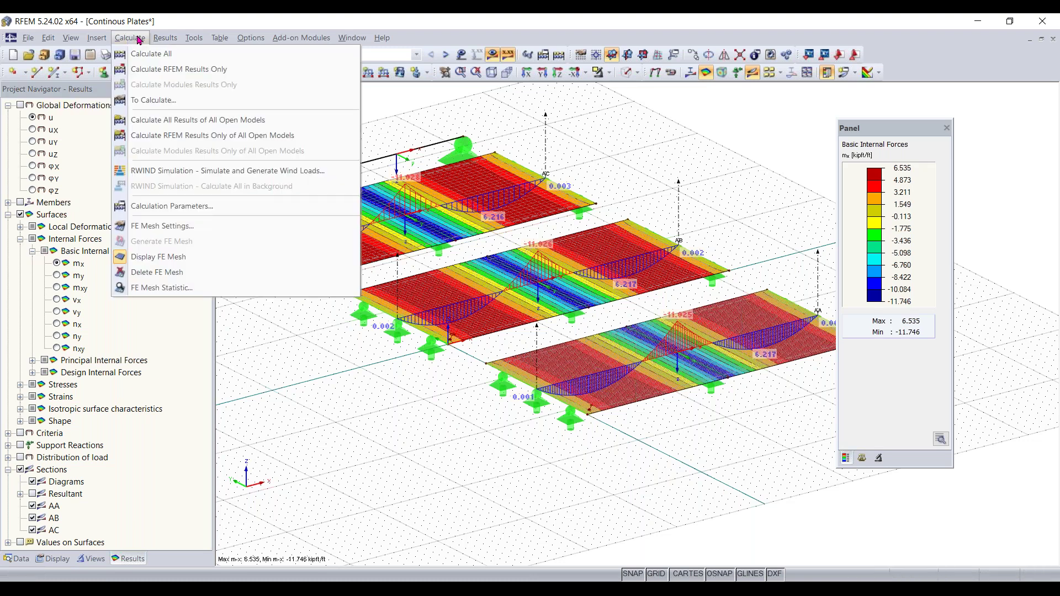
left_click(181, 207)
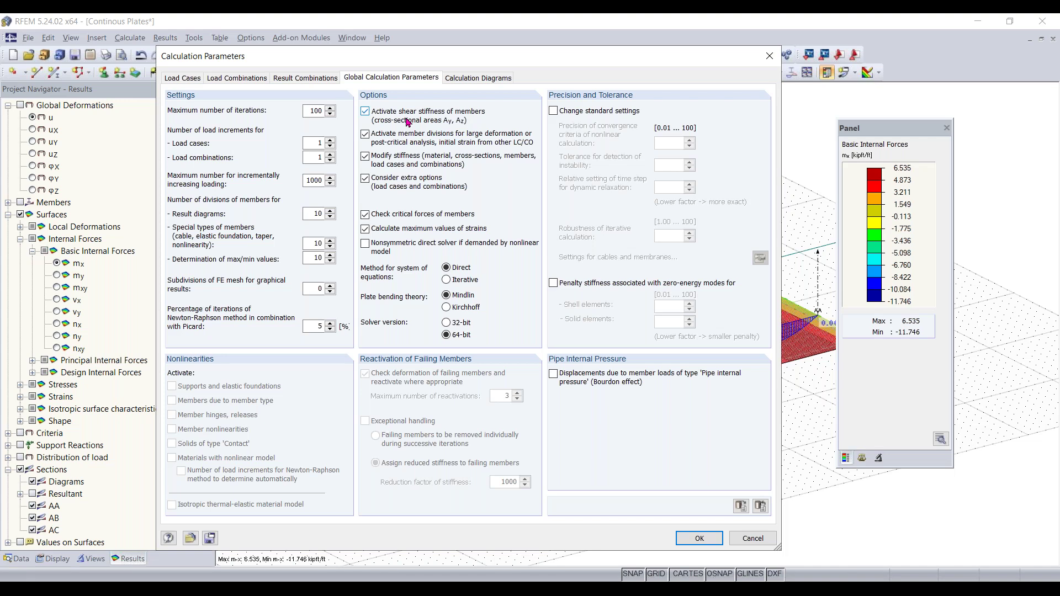
left_click(408, 122)
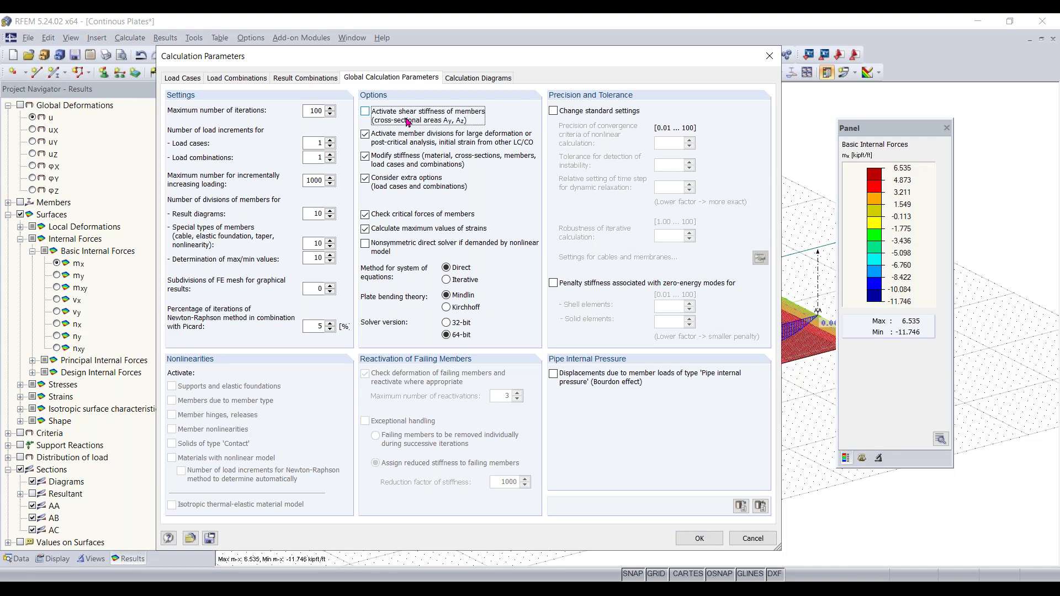
left_click(697, 538)
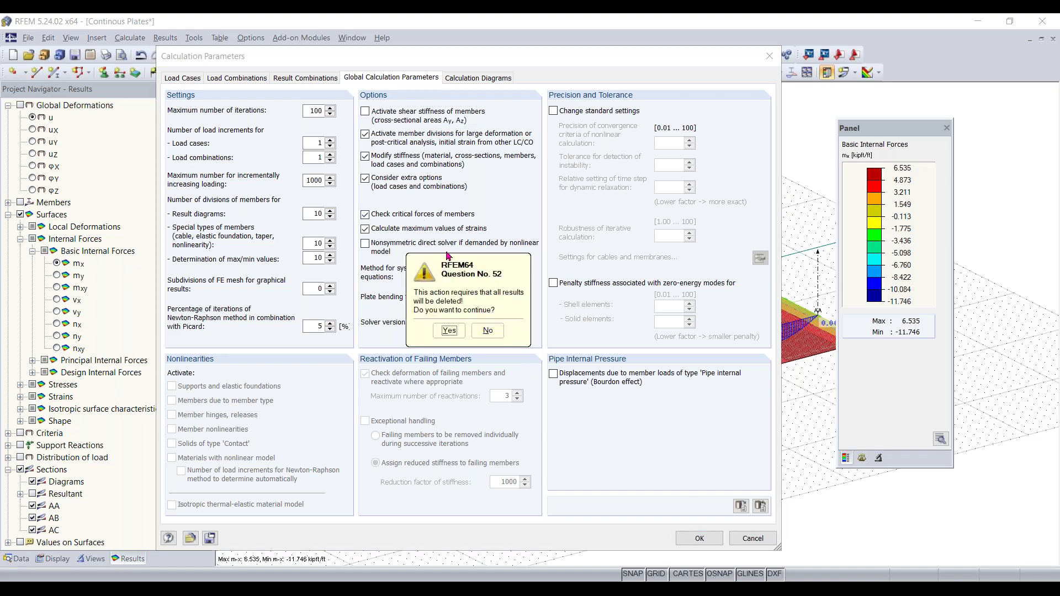
left_click_drag(482, 284, 465, 258)
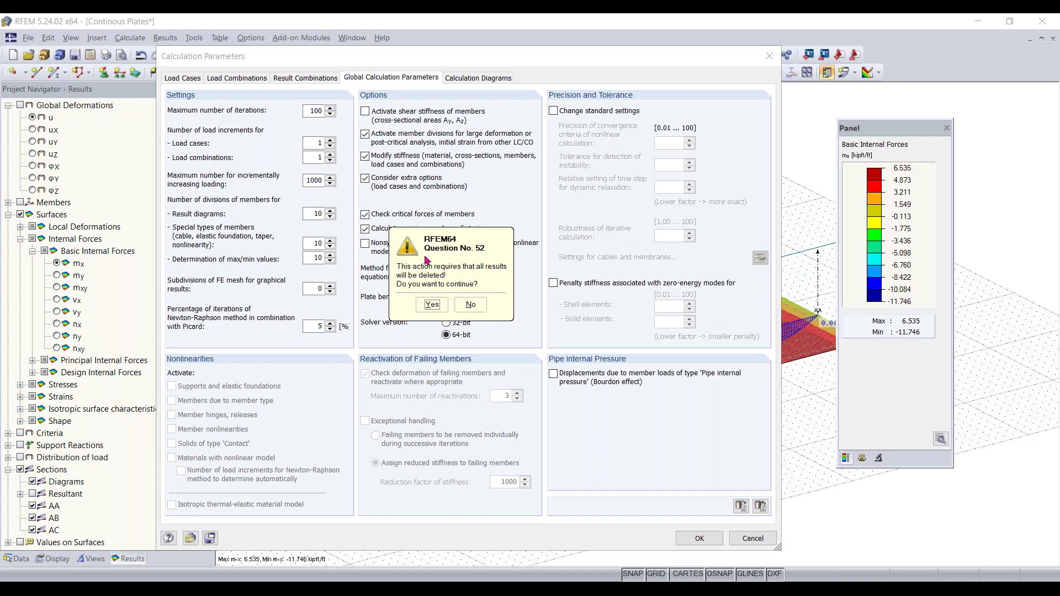
left_click_drag(458, 241, 477, 247)
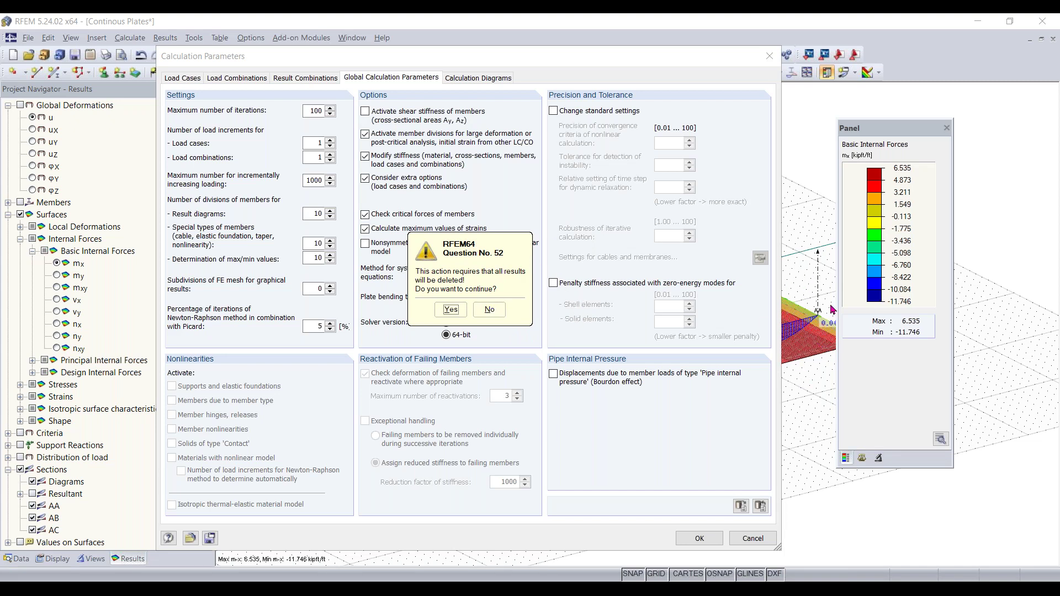
left_click(451, 309)
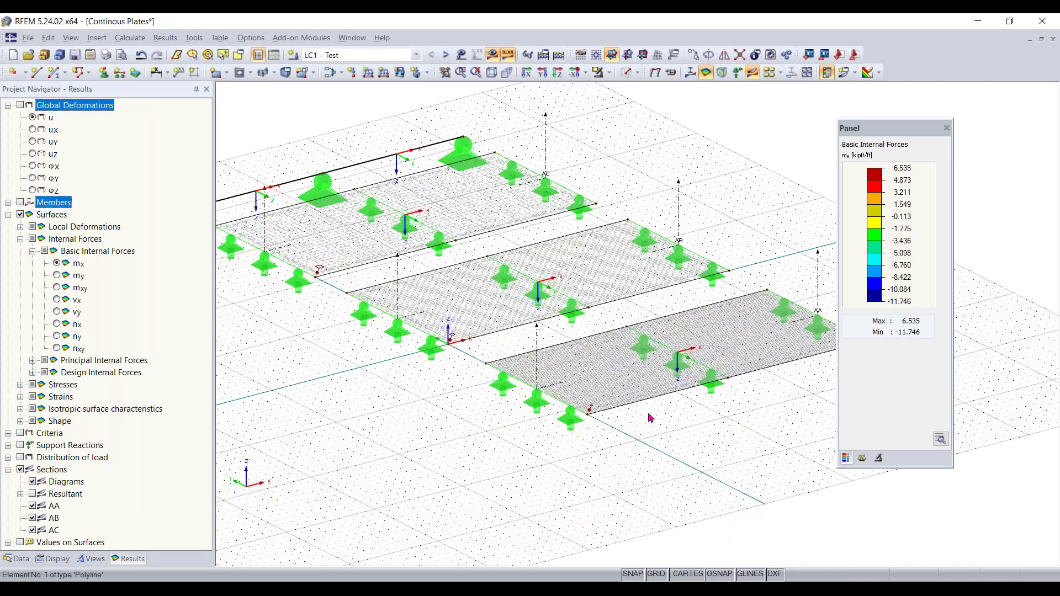
Recalculate LC1 - Test and examine the mx diagrams along sections AA, AB and AC up close.
left_click(492, 54)
left_click(512, 324)
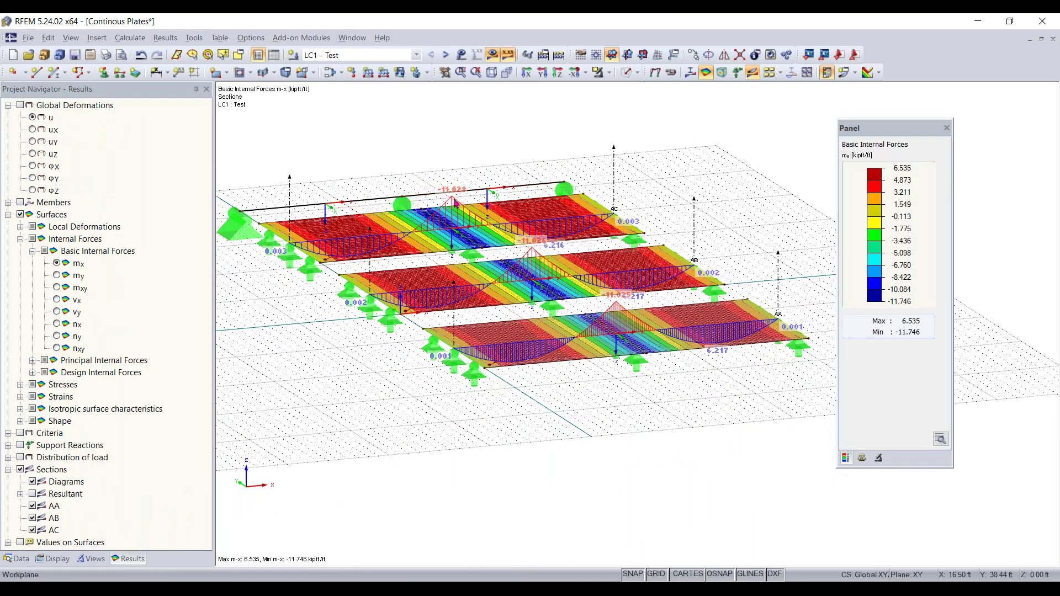
scroll(458, 203, "up", 1)
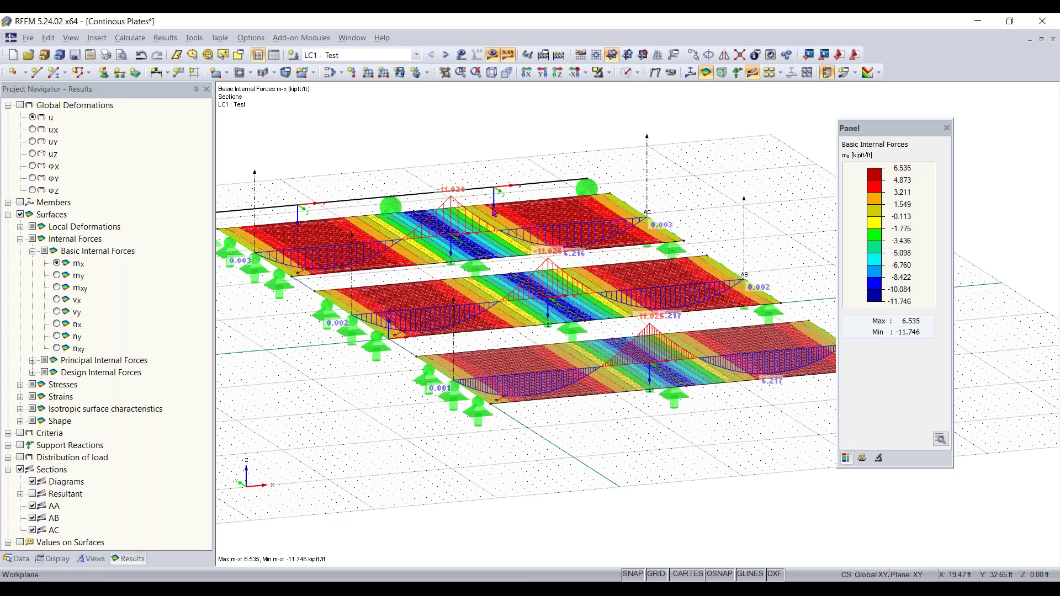
middle_click_drag(375, 232, 509, 284, "ctrl")
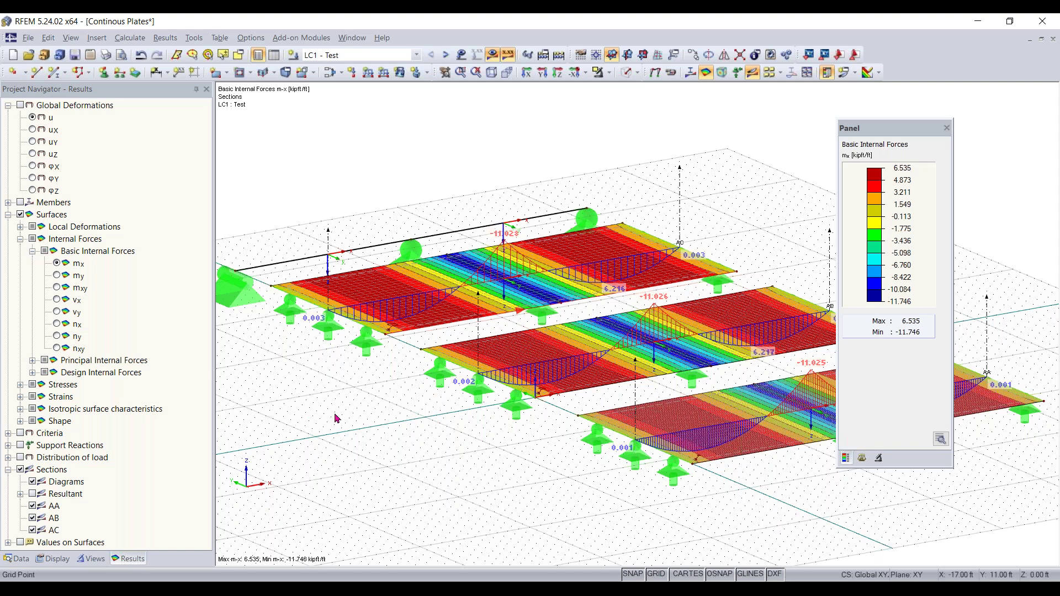
Display the member internal forces My on the beam together with the plates' mx section diagrams.
scroll(340, 420, "down", 1)
scroll(340, 420, "down", 1)
scroll(337, 387, "down", 1)
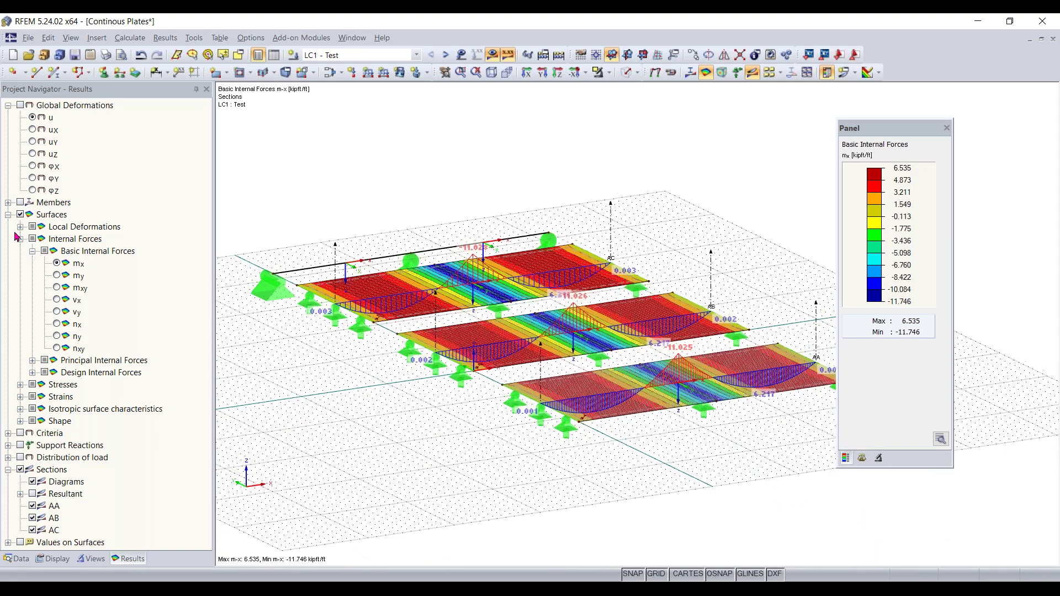
left_click(21, 202)
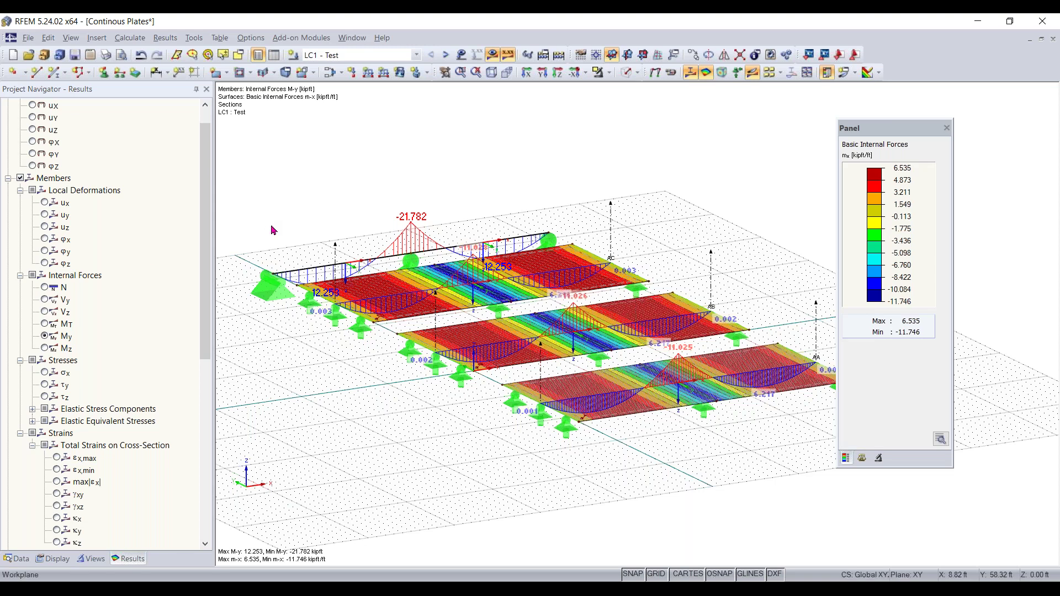
middle_click_drag(497, 430, 533, 447, "ctrl")
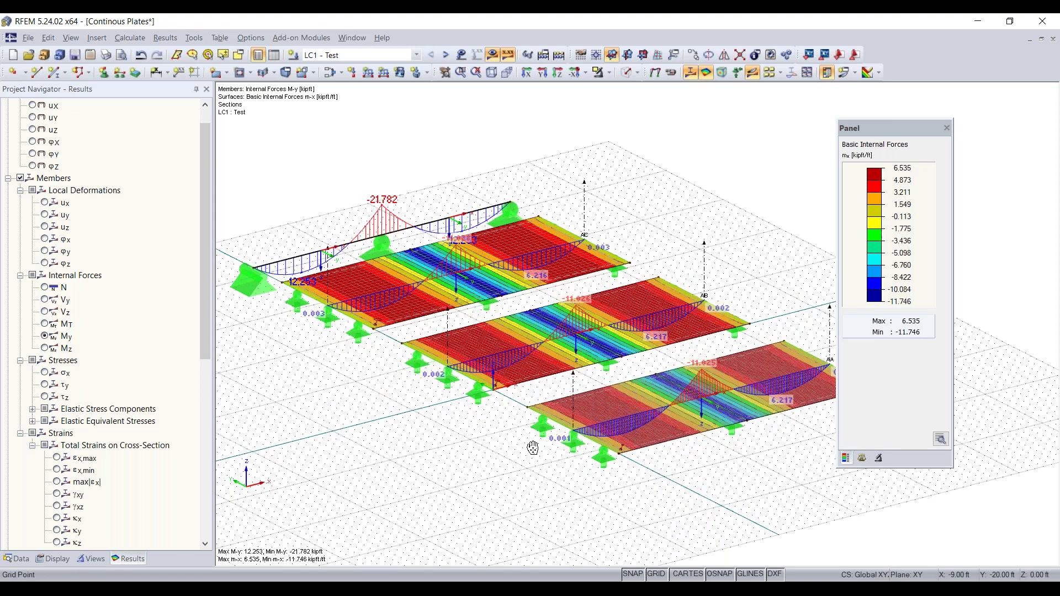
right_click(533, 447)
key("Escape")
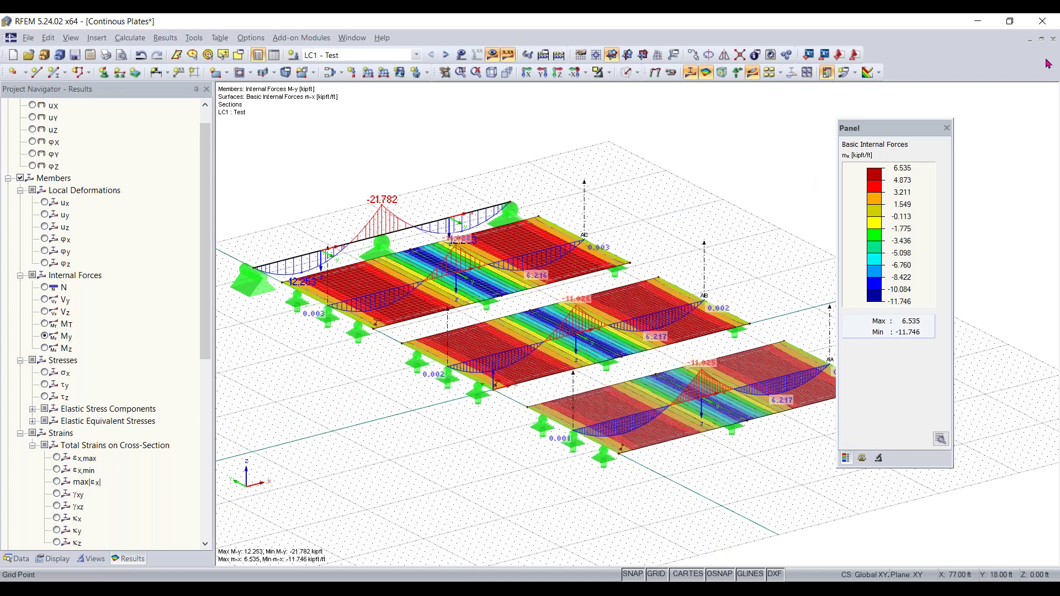
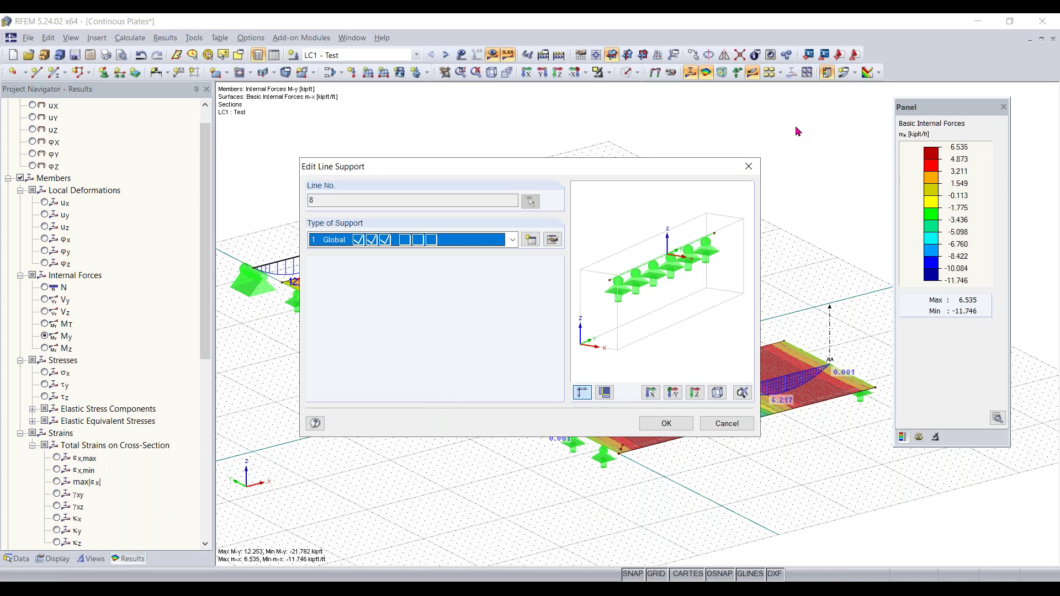
Review the uZ nonlinearity options for a new line support type on line 4, leaving the support as it is.
left_click(749, 166)
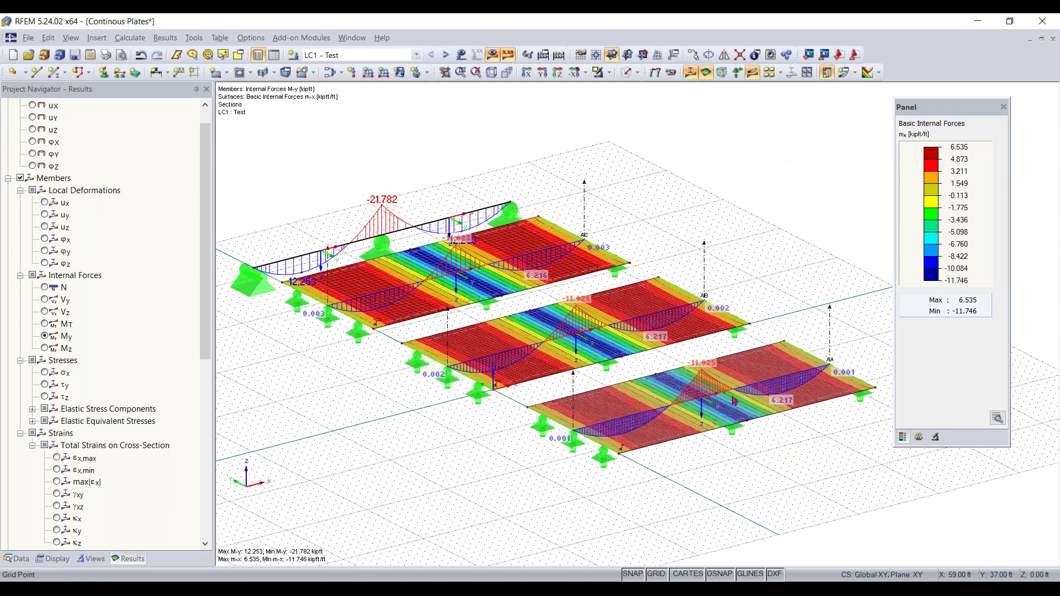
double_click(545, 433)
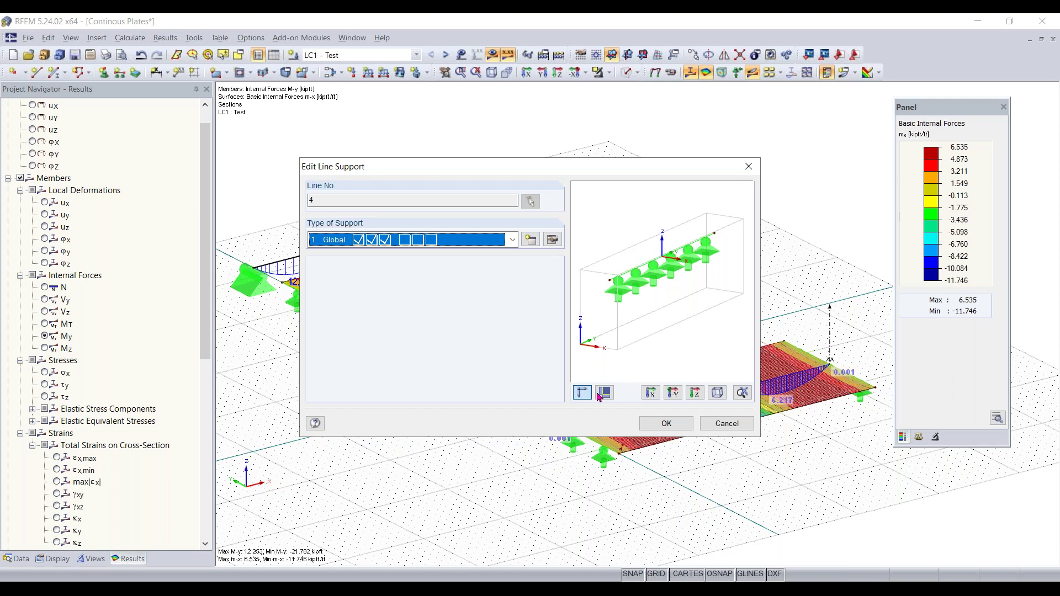
left_click(529, 246)
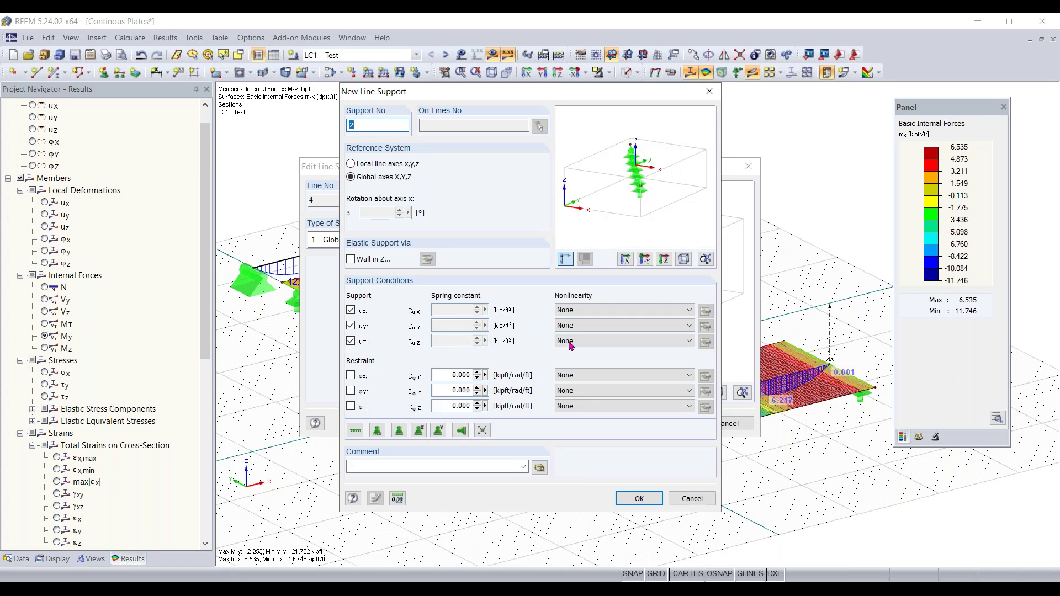
left_click(593, 342)
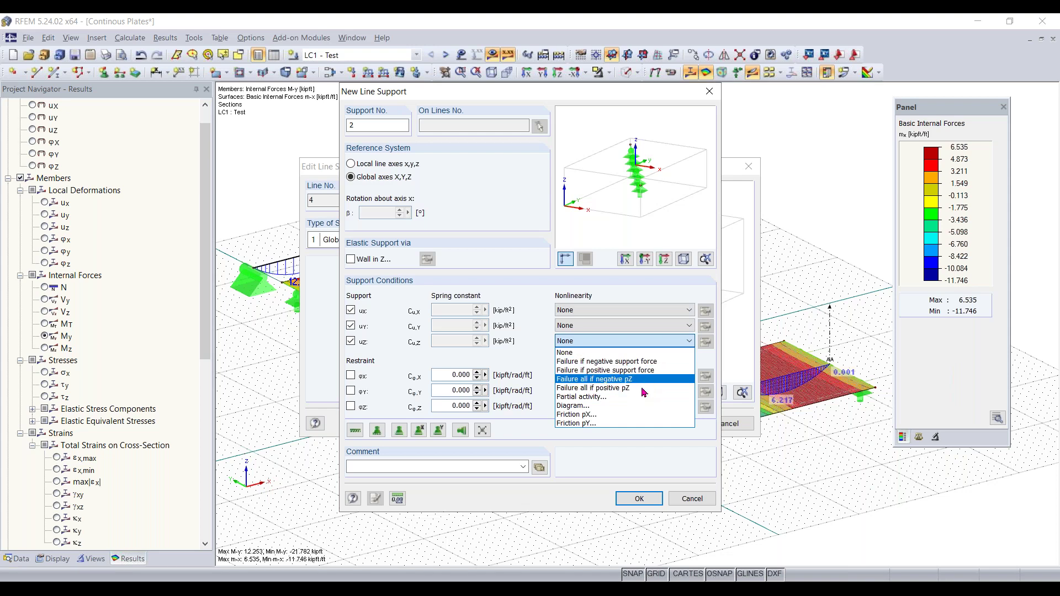
left_click(640, 350)
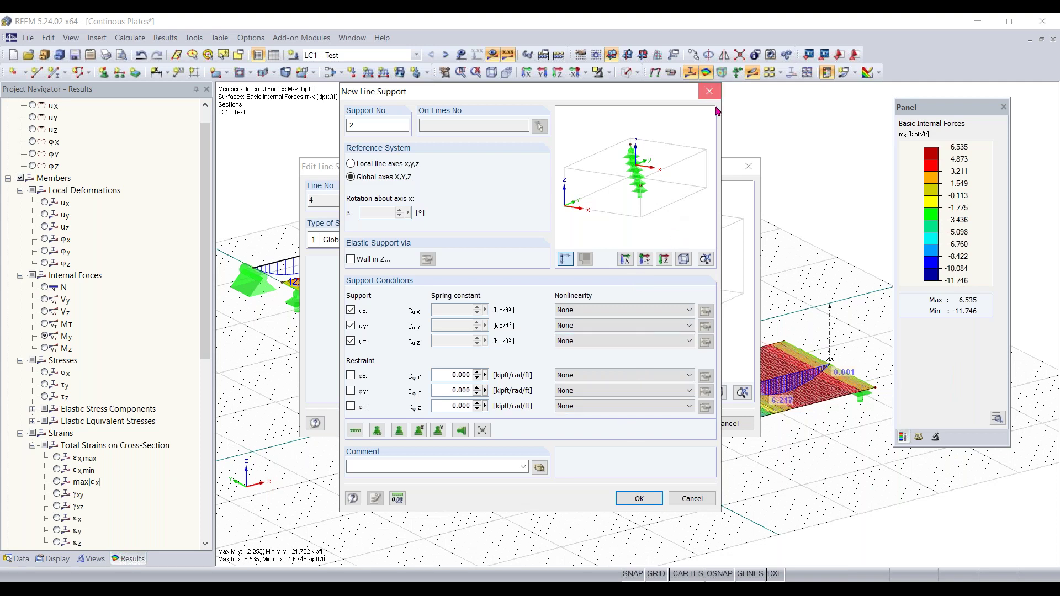
left_click(710, 91)
left_click(755, 165)
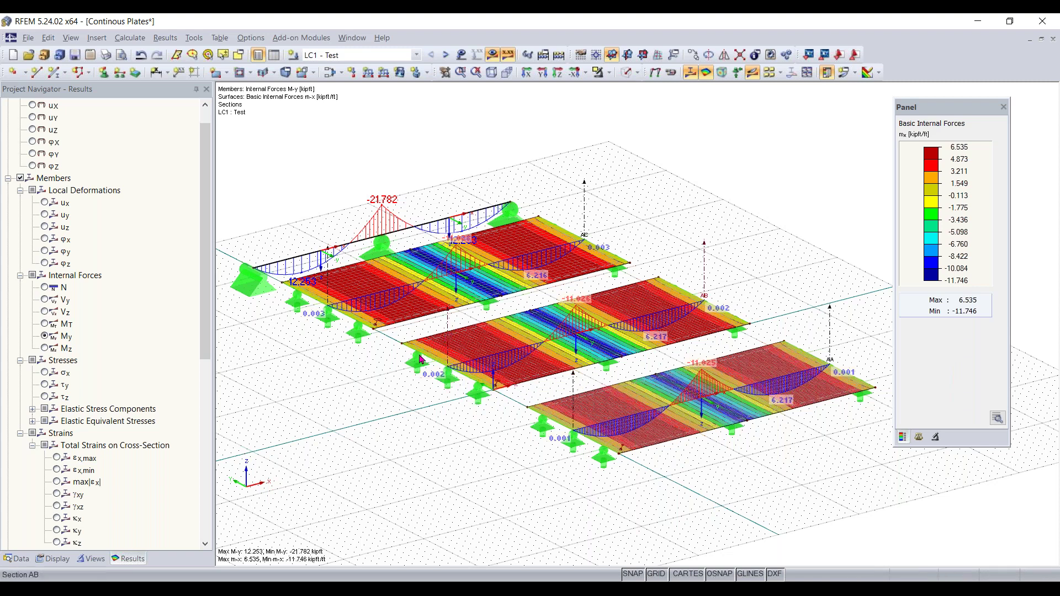
Review the material models offered for a new material on surface 2, and leave without creating one.
double_click(464, 316)
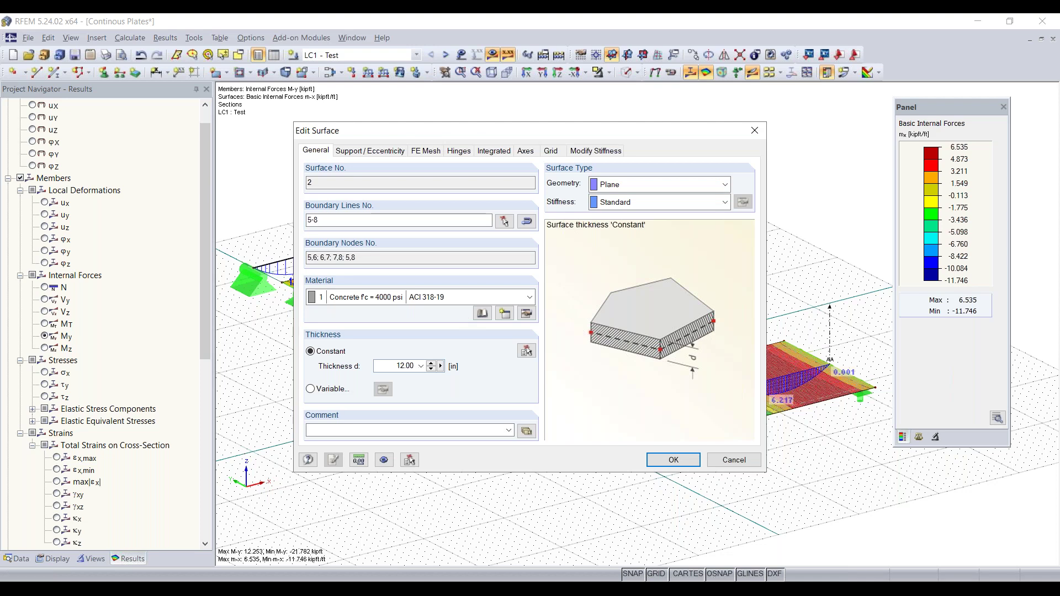
left_click(505, 314)
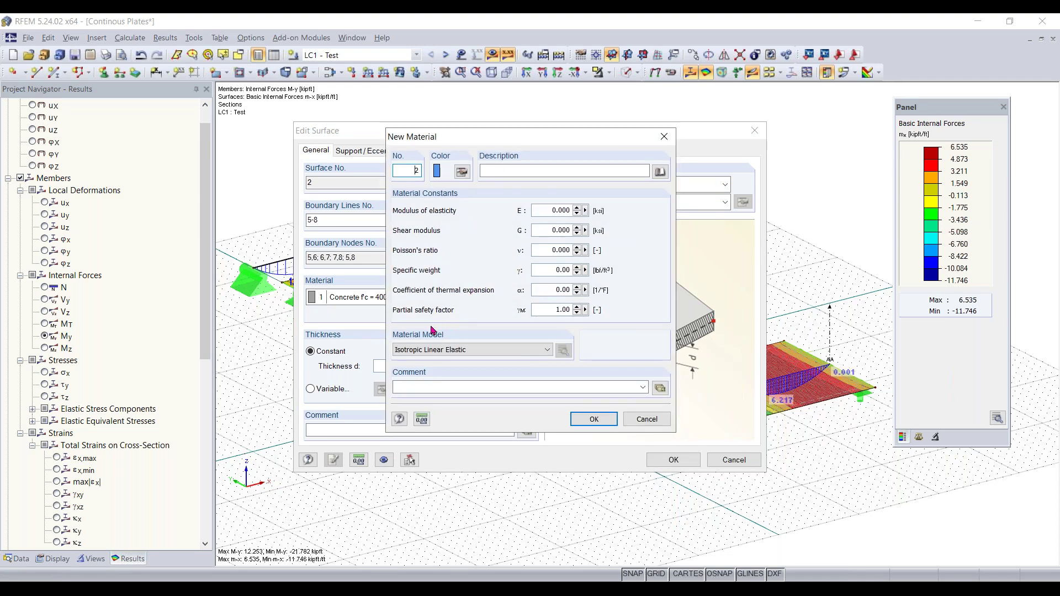
left_click(450, 352)
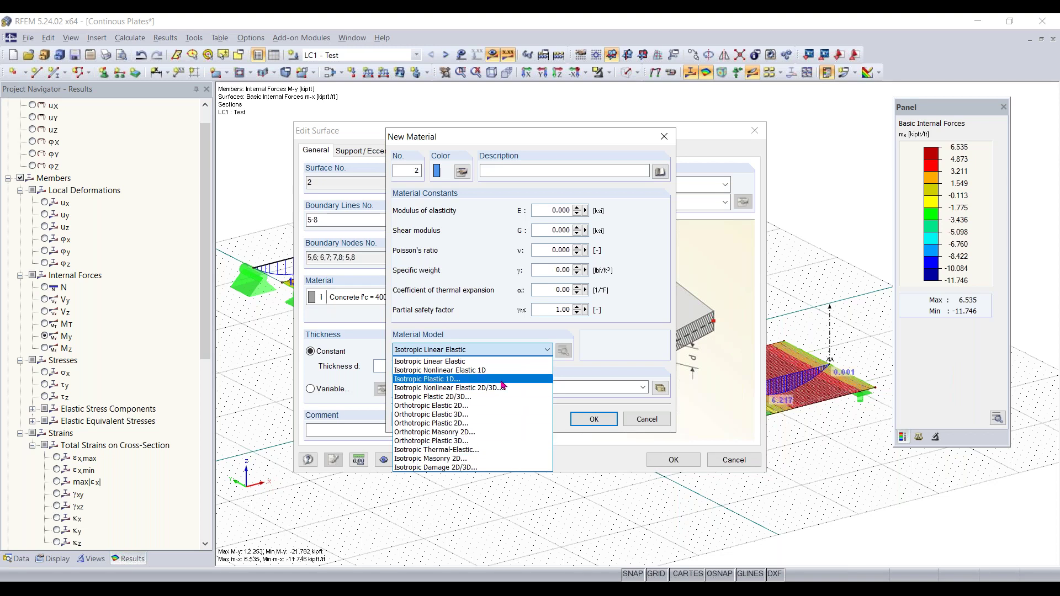
left_click(521, 354)
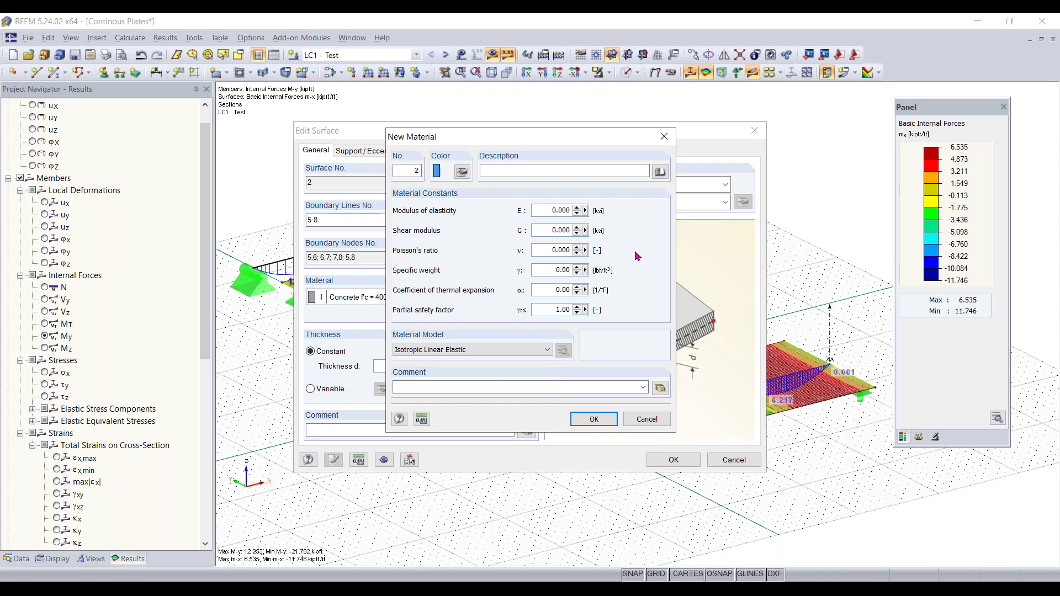
left_click(500, 352)
left_click(500, 352)
left_click(665, 136)
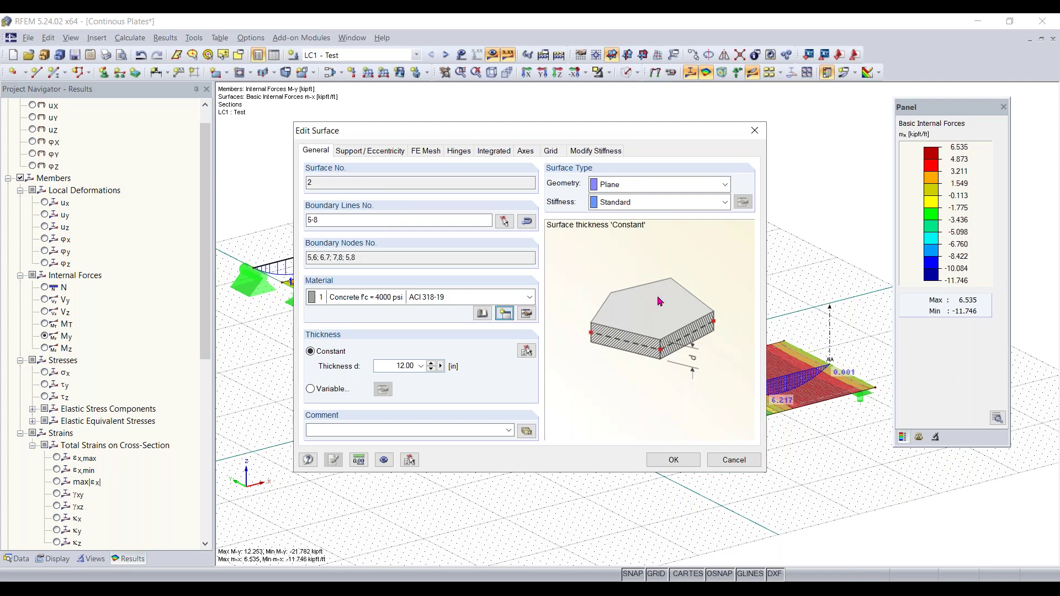
left_click(528, 368)
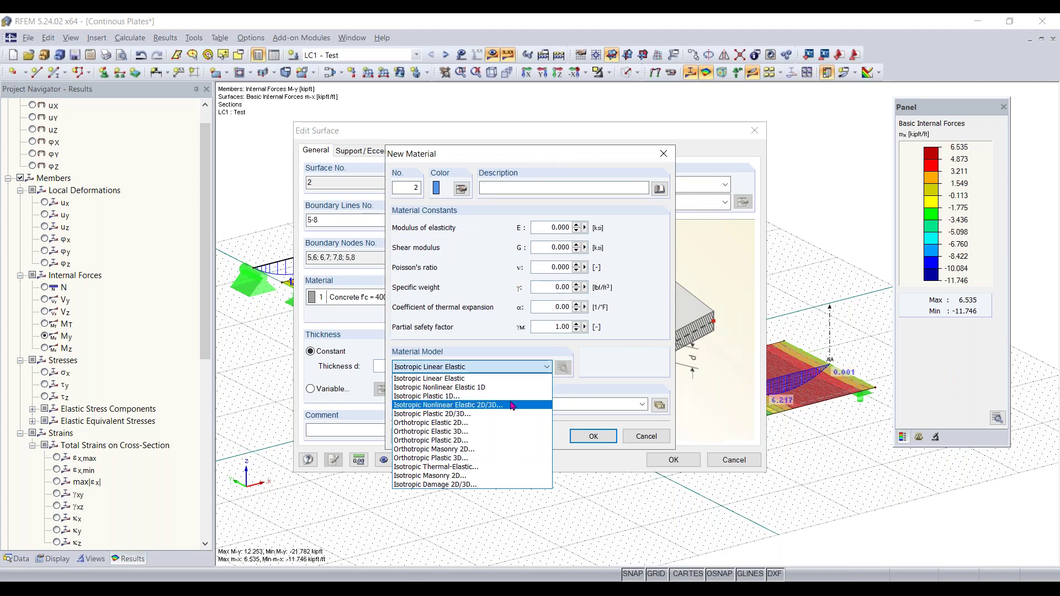
left_click(664, 154)
left_click(664, 154)
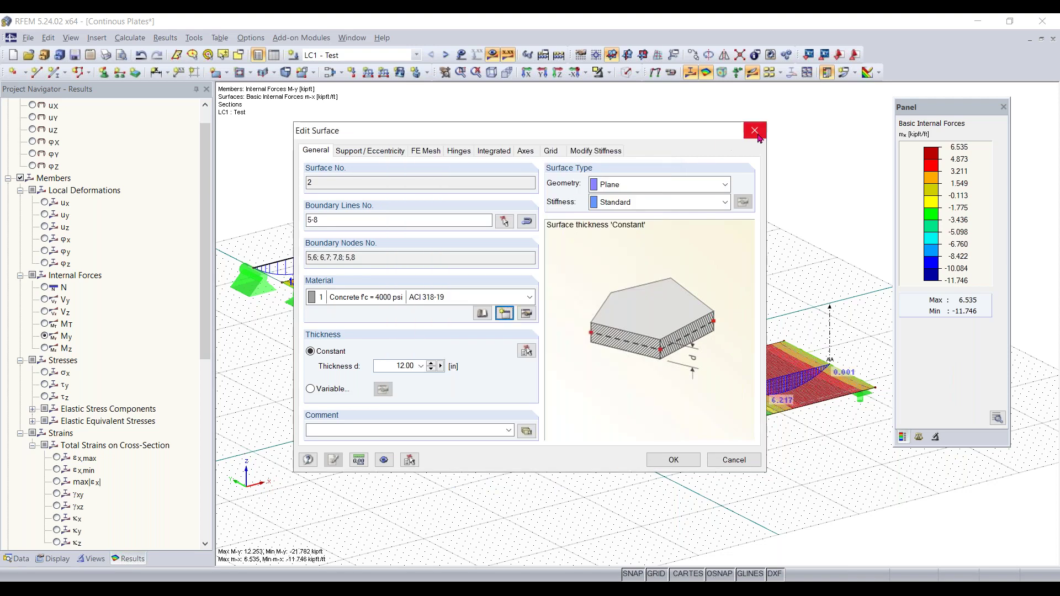
left_click(758, 137)
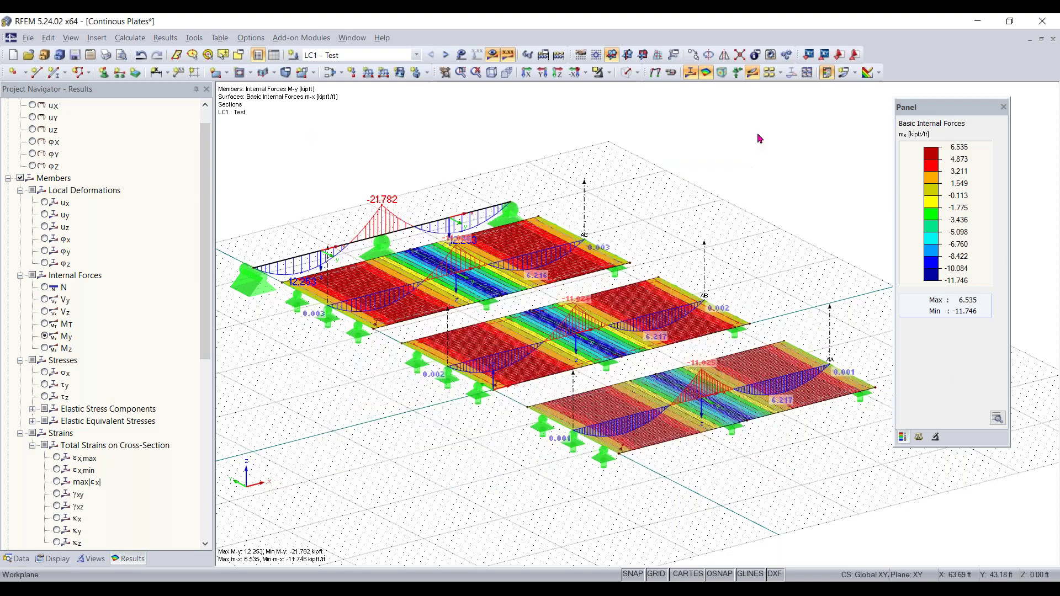
Inspect the properties of member 1 and the new cross-section definition, discarding the new cross-section.
left_click(316, 255)
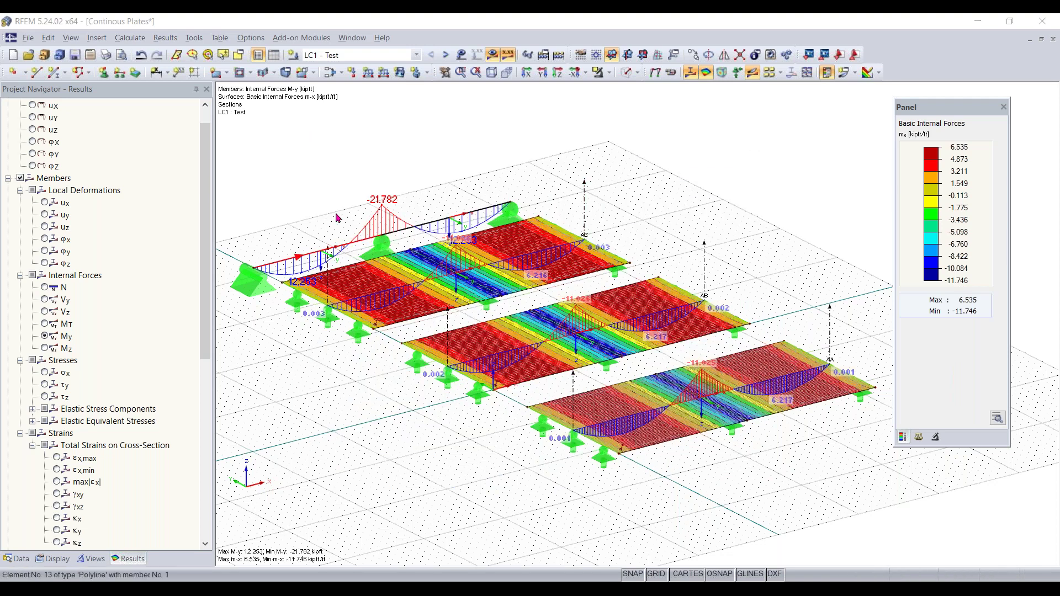
double_click(338, 217)
left_click_drag(513, 130, 653, 128)
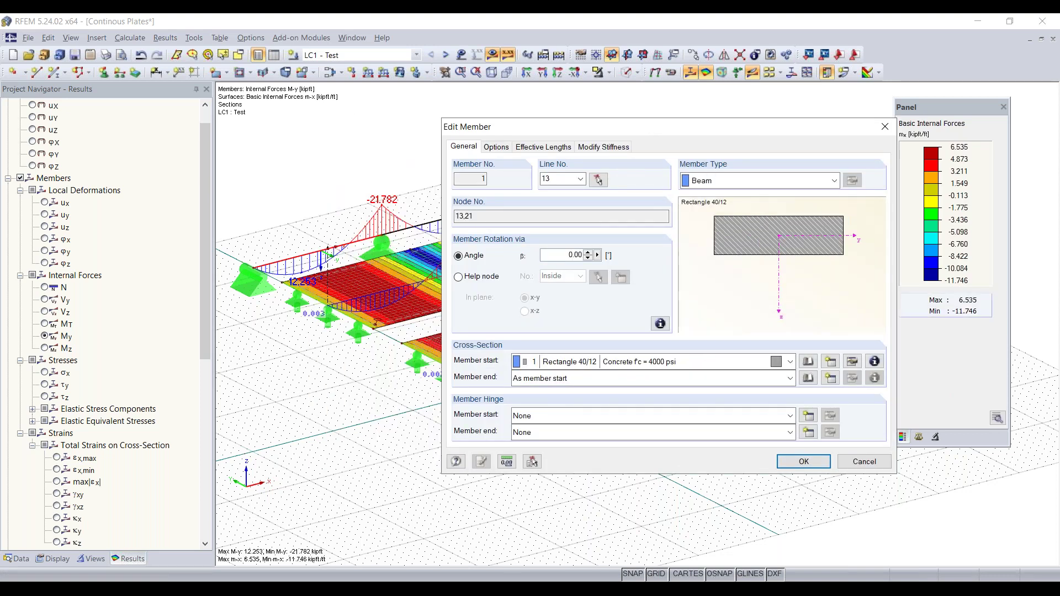
left_click(831, 362)
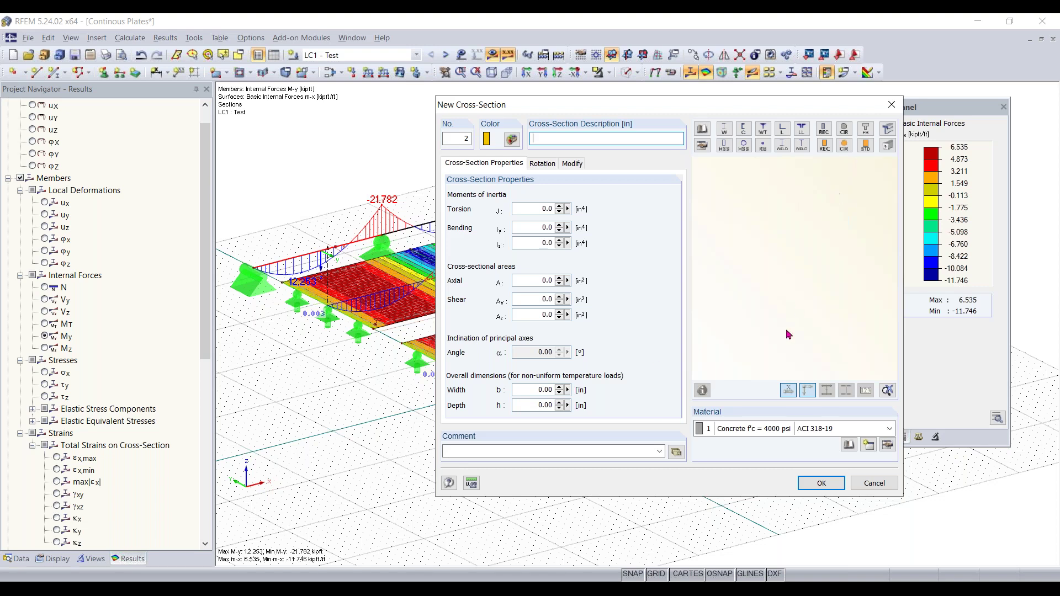
left_click(892, 104)
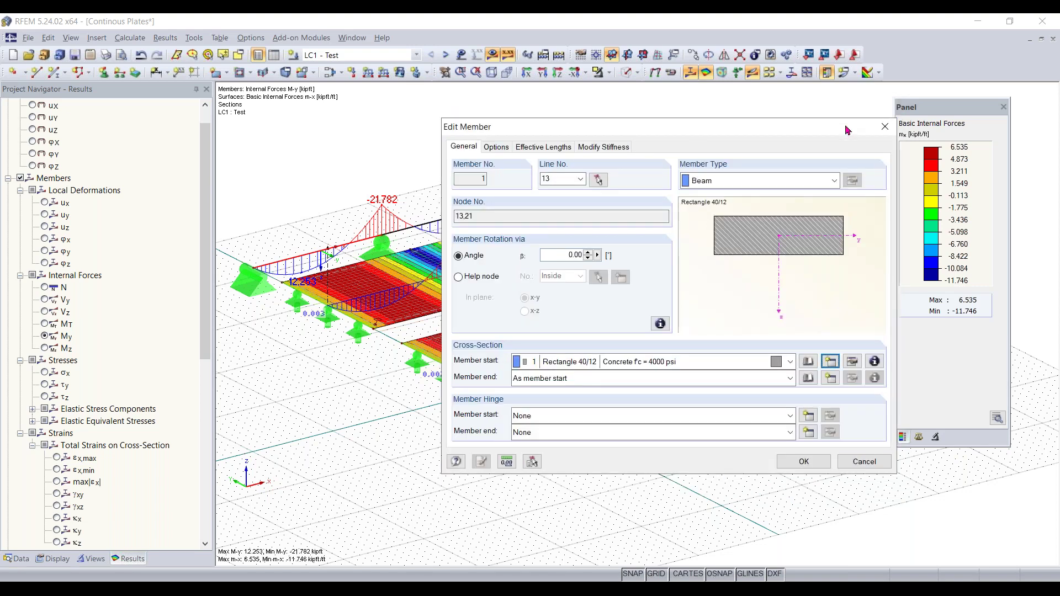
left_click_drag(834, 134, 817, 131)
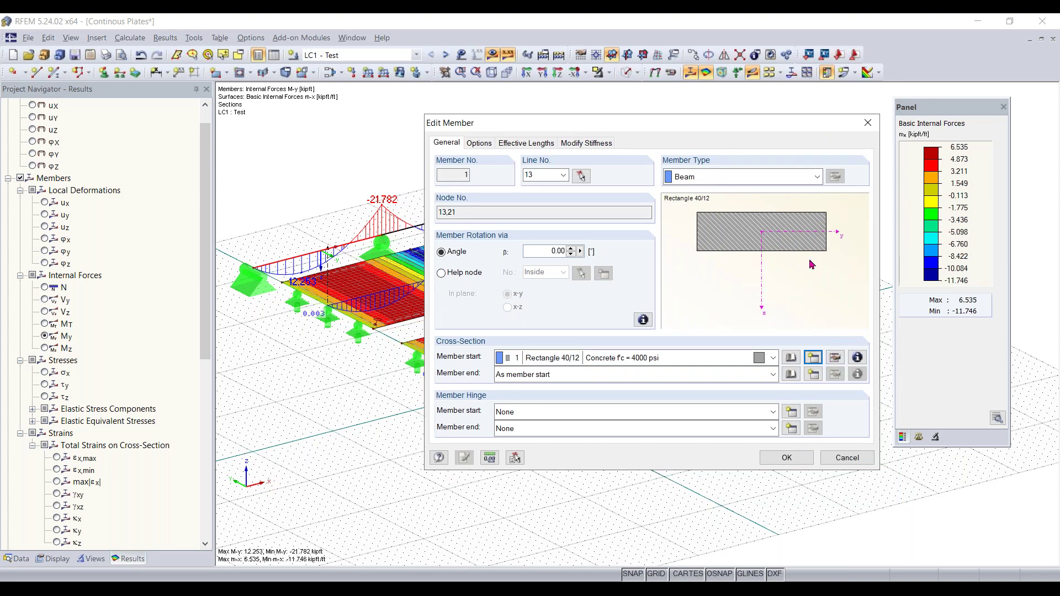
Review the member types available for member 1, such as Rib and Result Beam, and leave without changes.
left_click(808, 179)
left_click(808, 183)
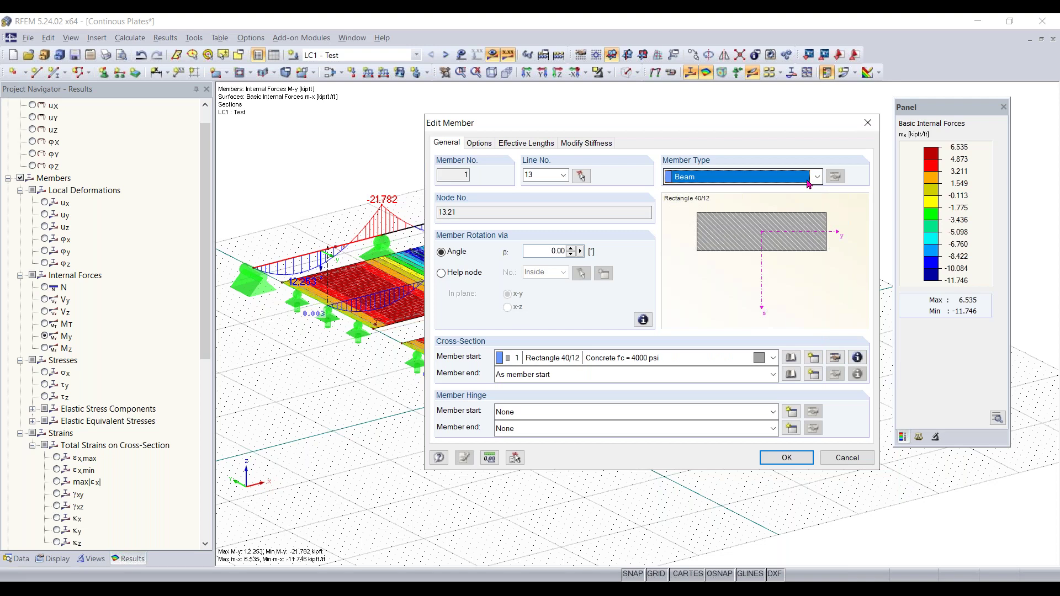
left_click_drag(684, 123, 582, 103)
left_click(646, 159)
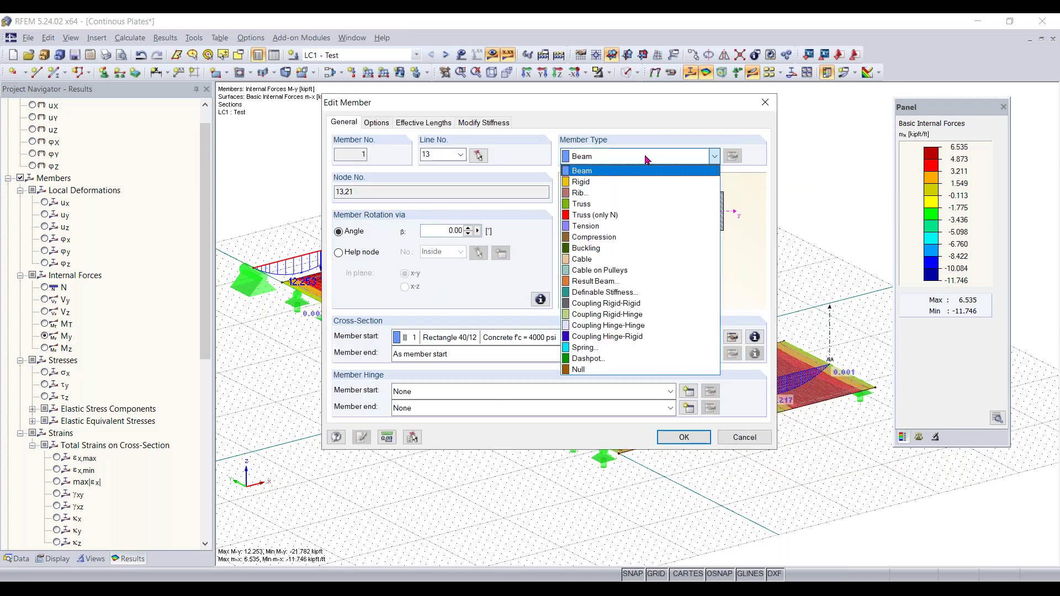
left_click(646, 159)
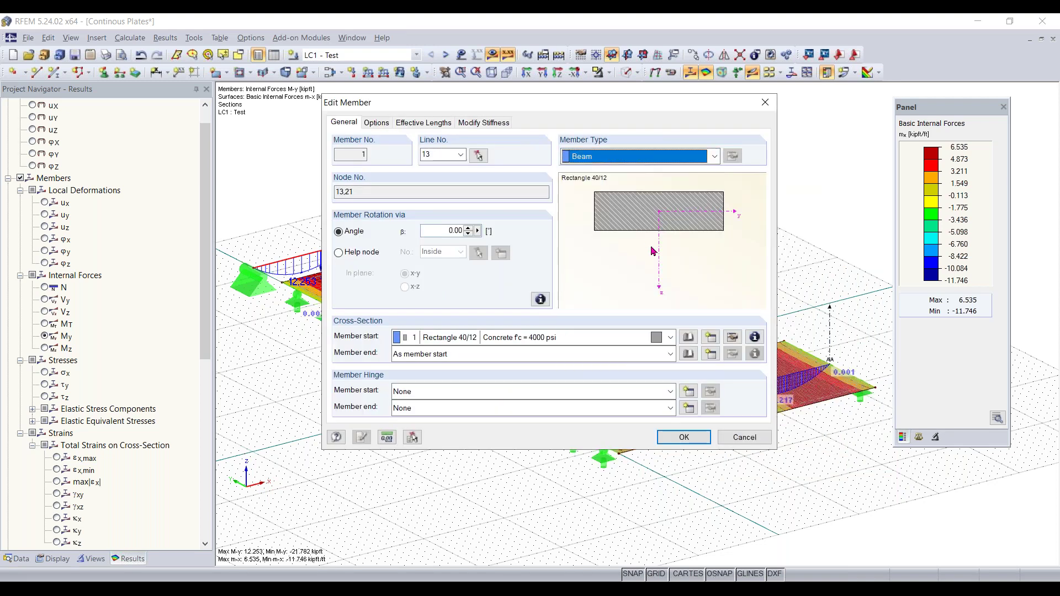
left_click(708, 159)
left_click(684, 105)
left_click_drag(685, 106, 749, 161)
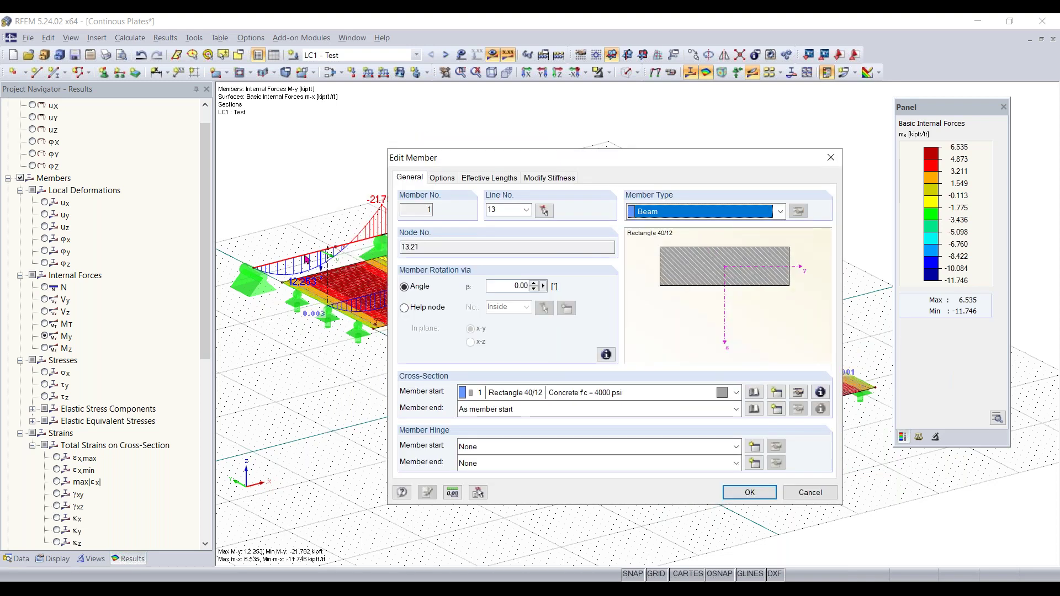
left_click(712, 214)
left_click(694, 227)
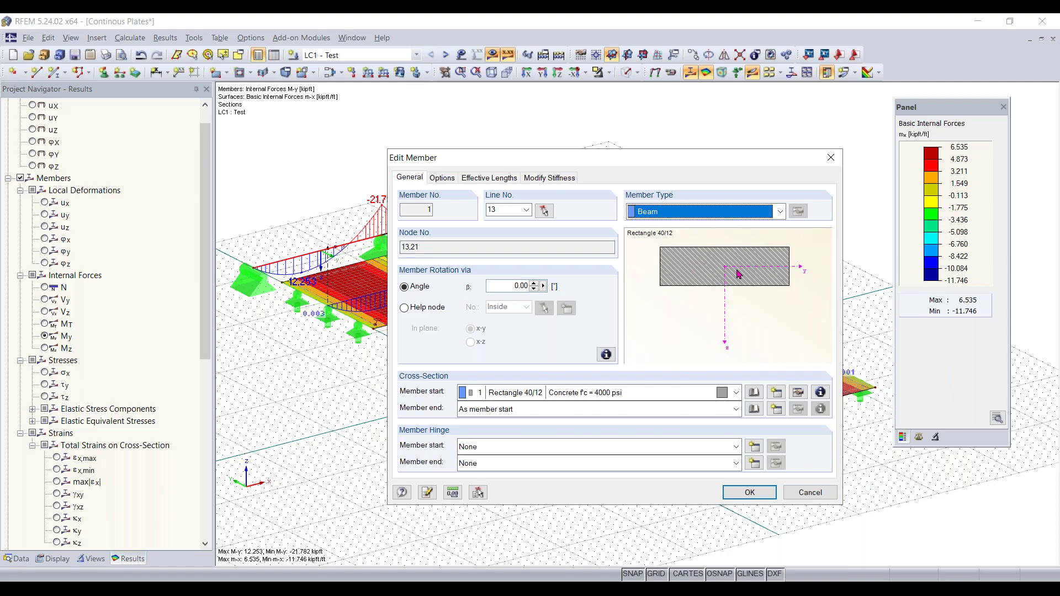
left_click(737, 216)
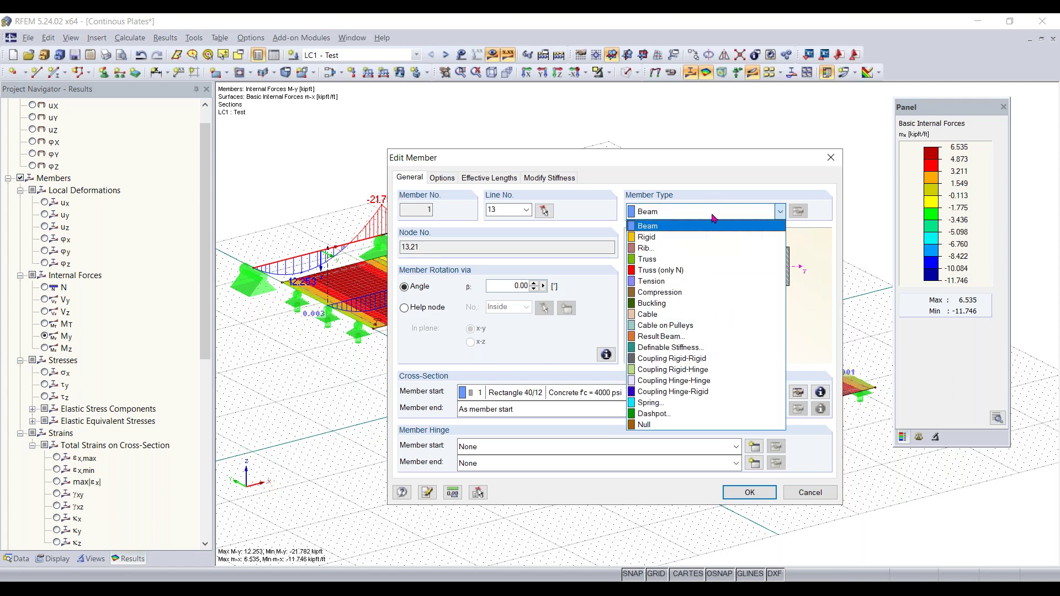
left_click(712, 217)
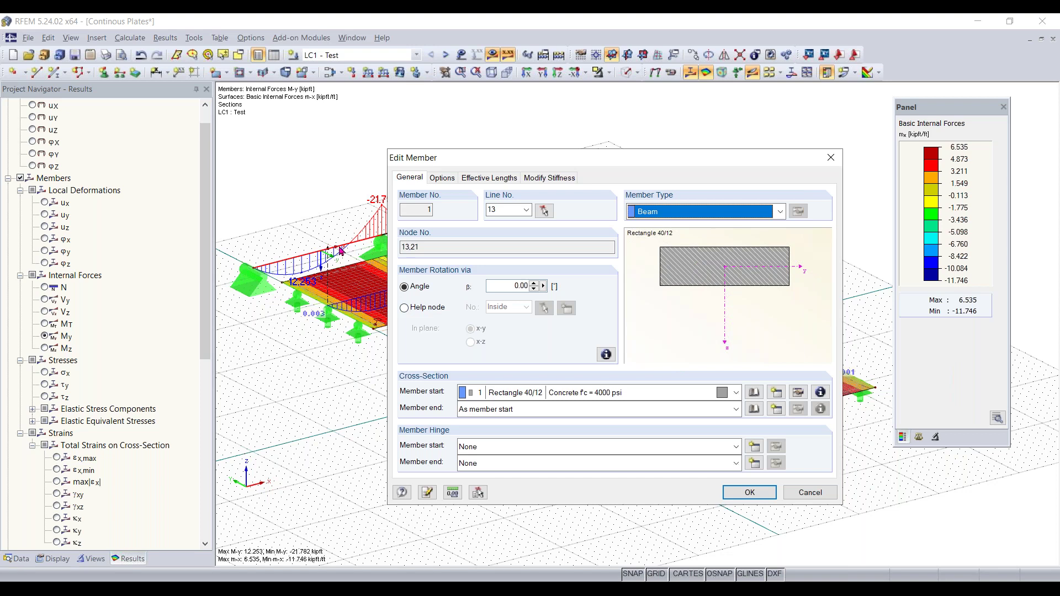
left_click(754, 212)
left_click(755, 212)
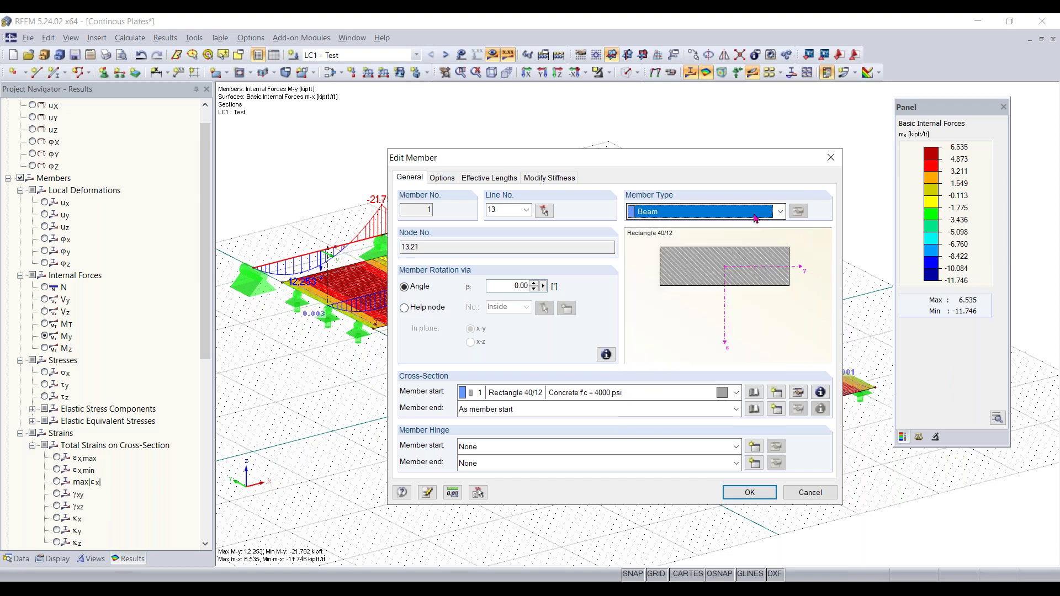
left_click(752, 218)
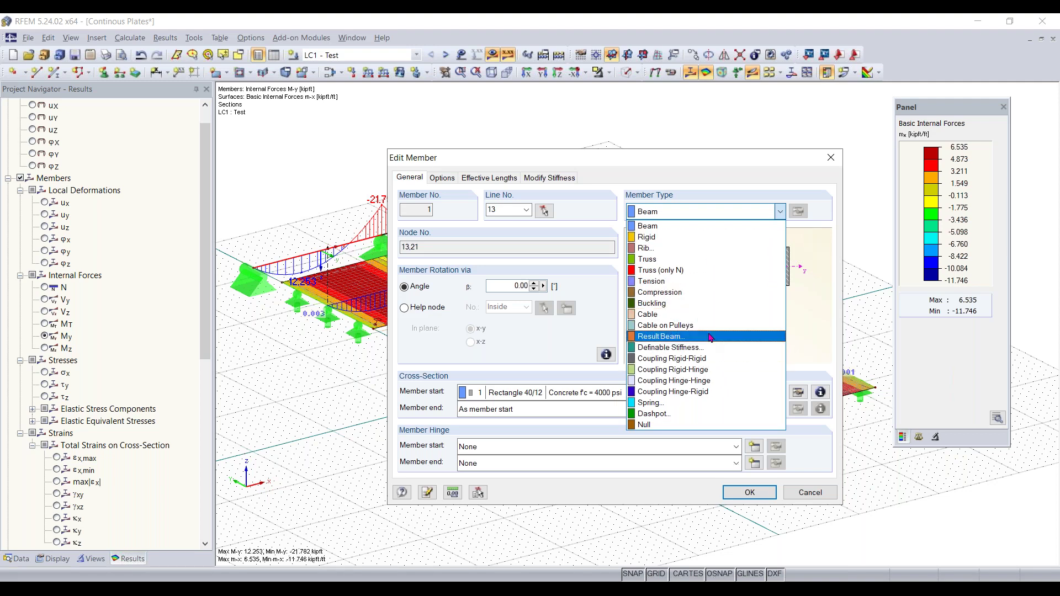
left_click(772, 209)
left_click(830, 158)
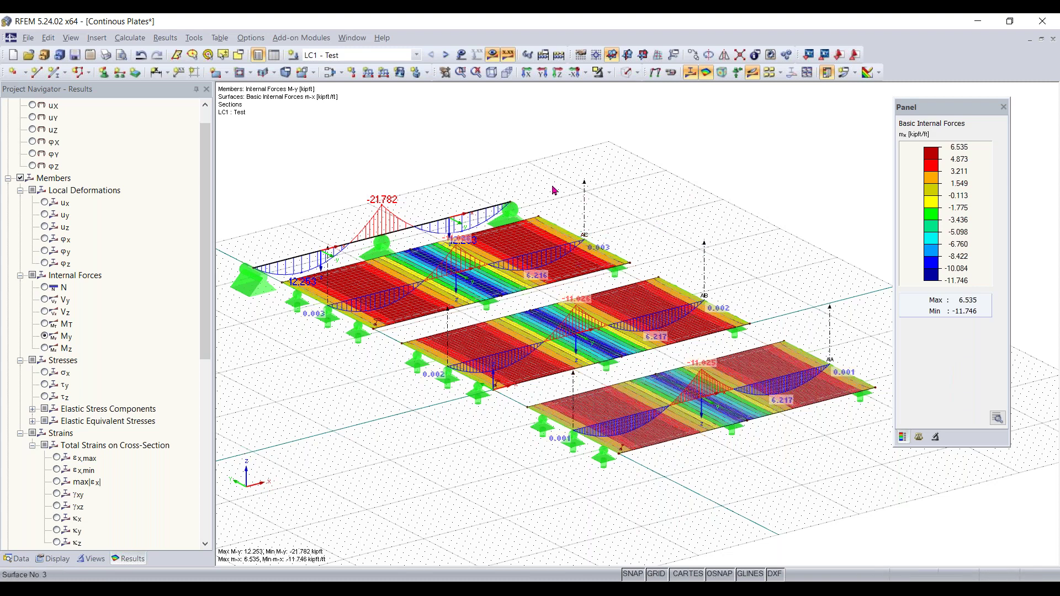
Review the global calculation parameters, including the member shear stiffness and plate bending theory options, and leave without changes.
left_click(132, 39)
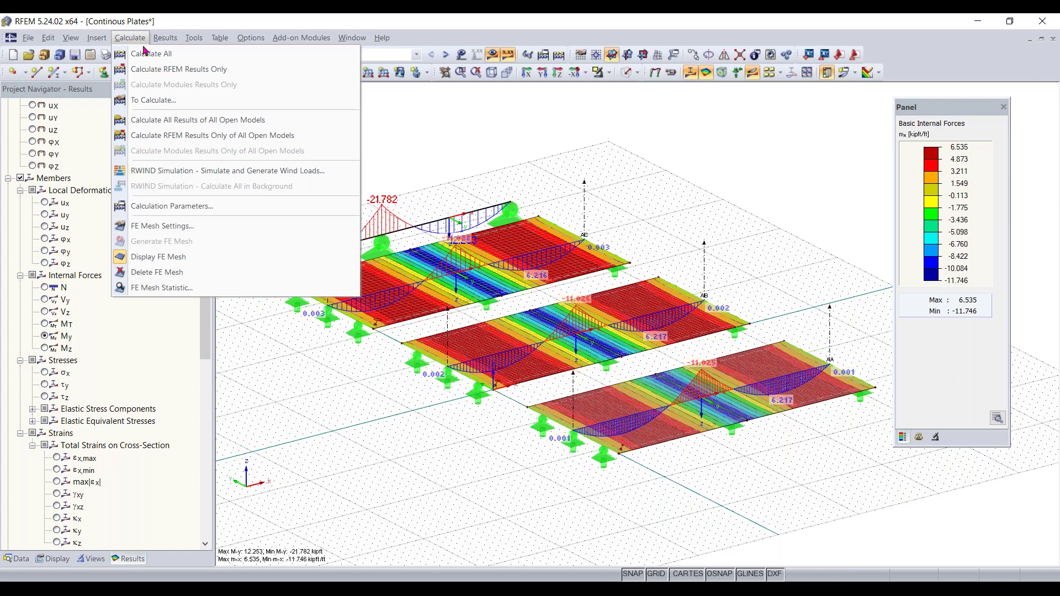
left_click(203, 206)
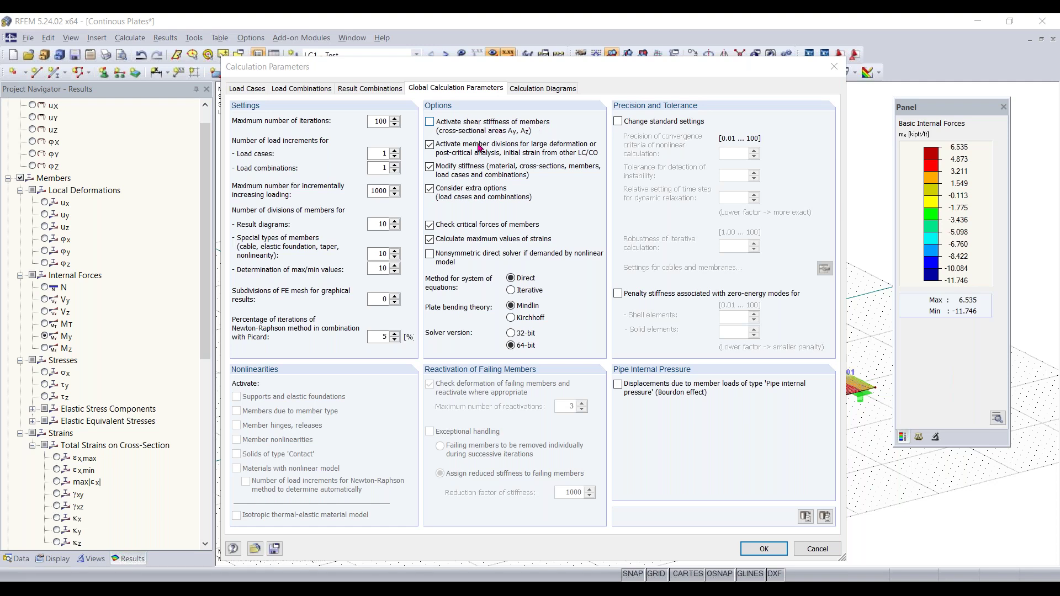
left_click(834, 67)
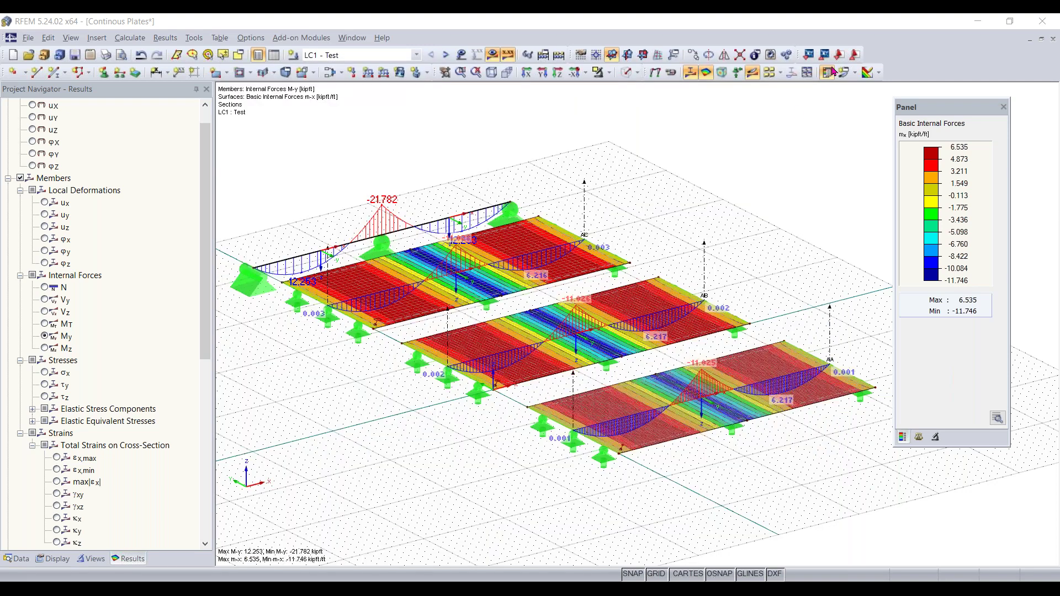
Set the plate bending theory to Kirchhoff in the global calculation parameters and recalculate the LC1 results.
scroll(66, 244, "up", 1)
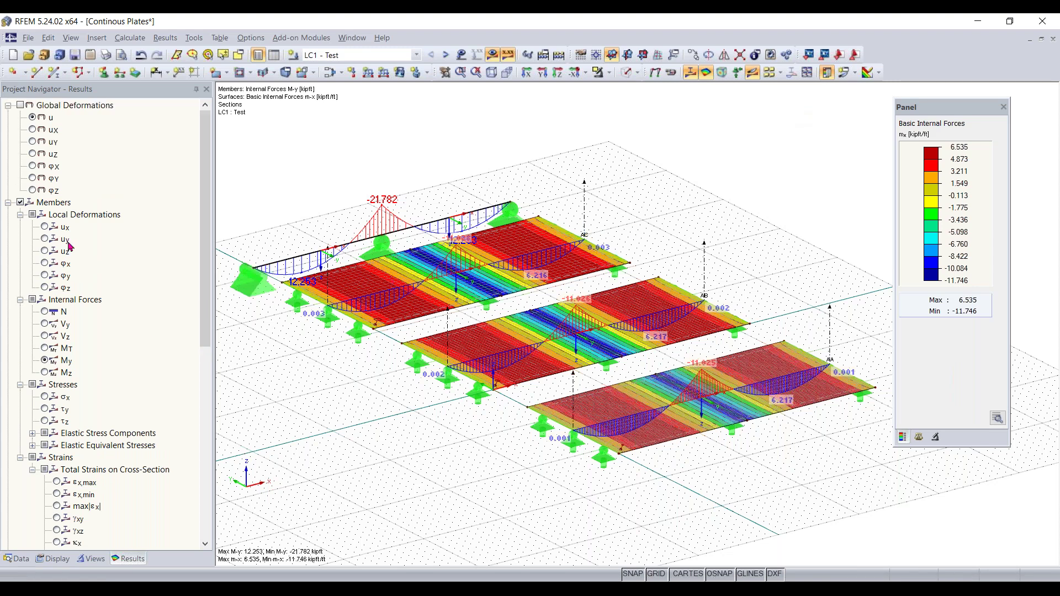
scroll(69, 250, "down", 5)
scroll(69, 250, "down", 5)
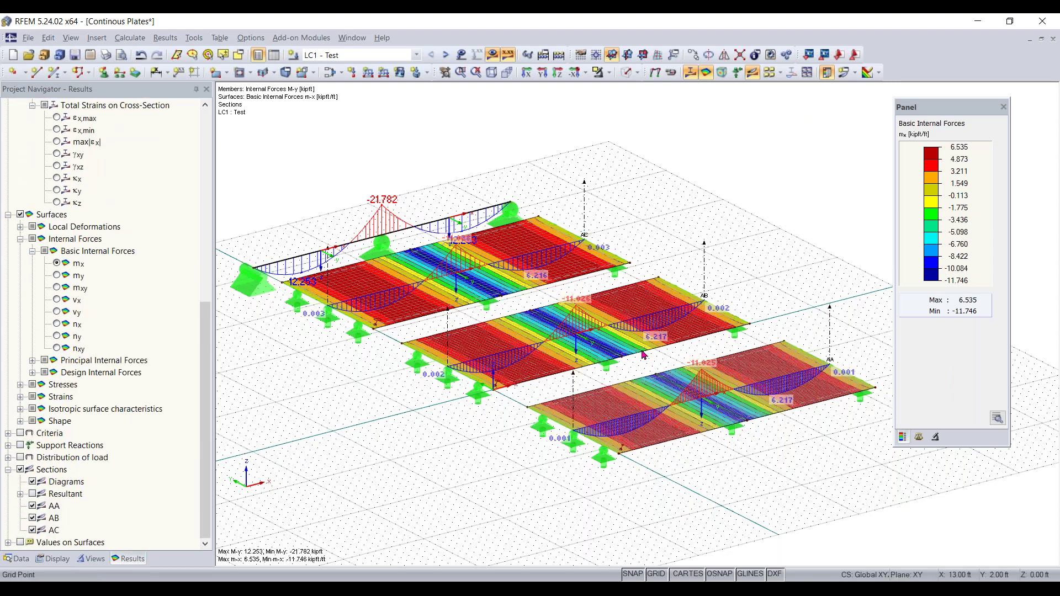
scroll(666, 346, "up", 1)
middle_click_drag(686, 357, 674, 349, "ctrl")
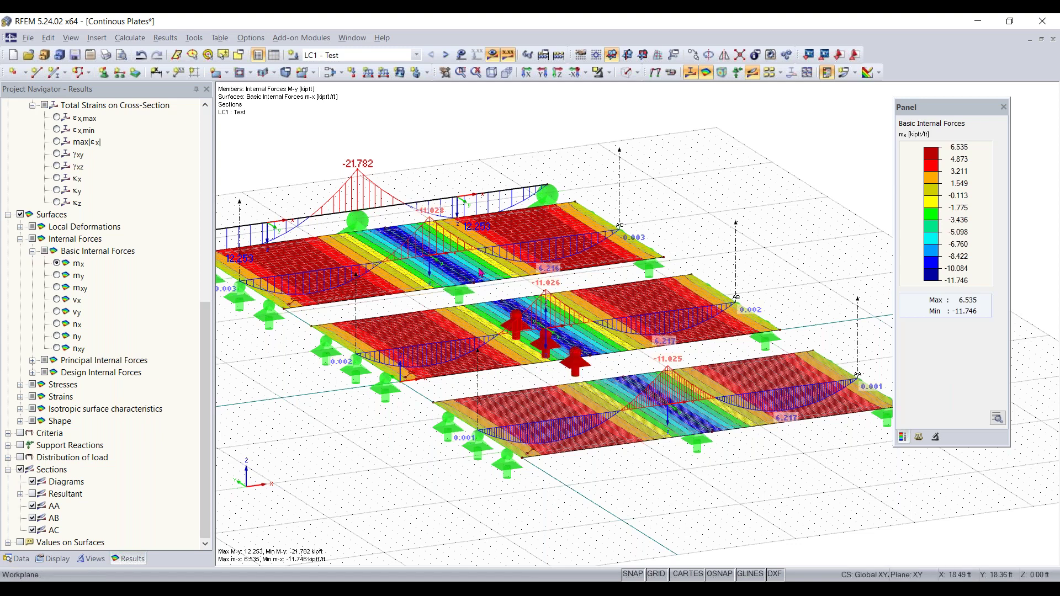
left_click(130, 37)
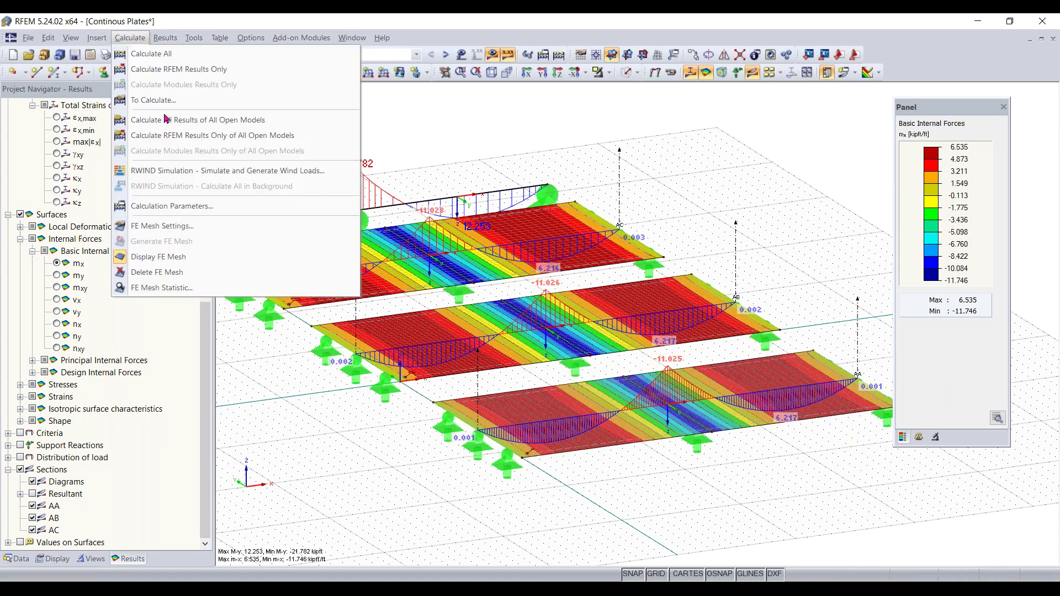
left_click(184, 211)
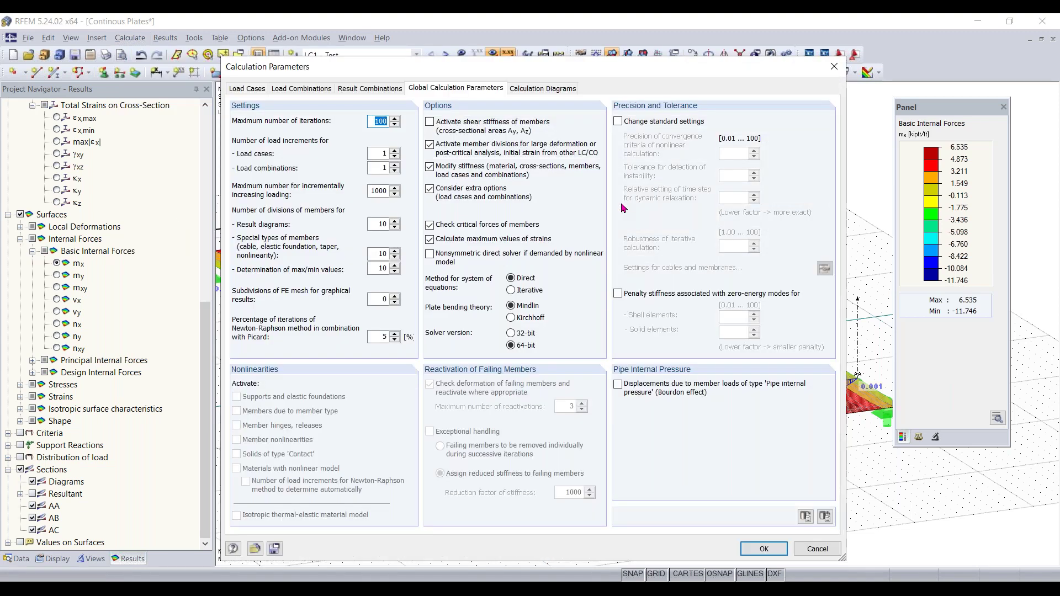
left_click(511, 318)
left_click(771, 547)
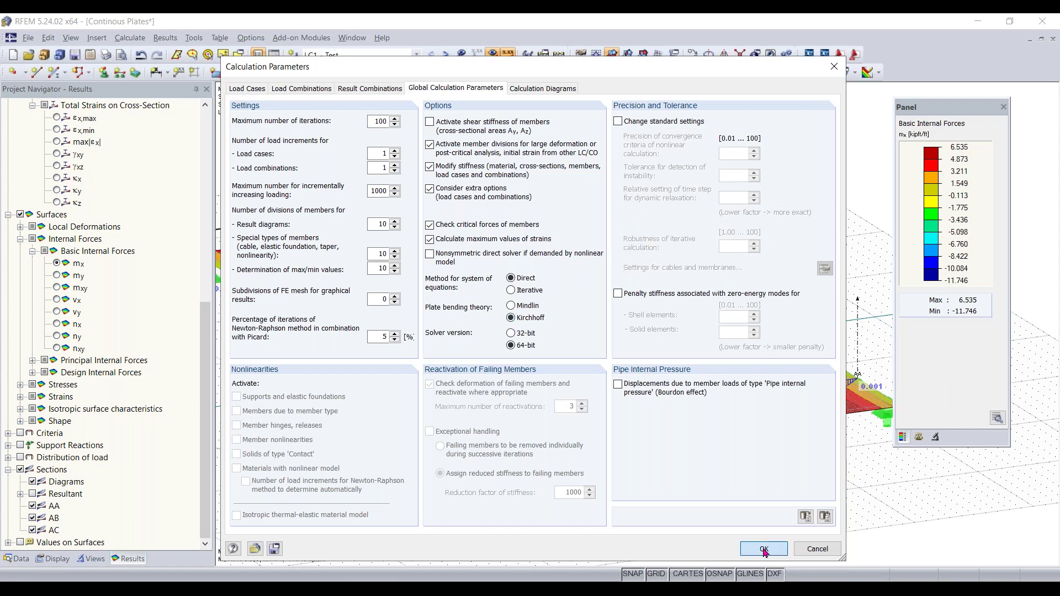
left_click(514, 342)
left_click(493, 55)
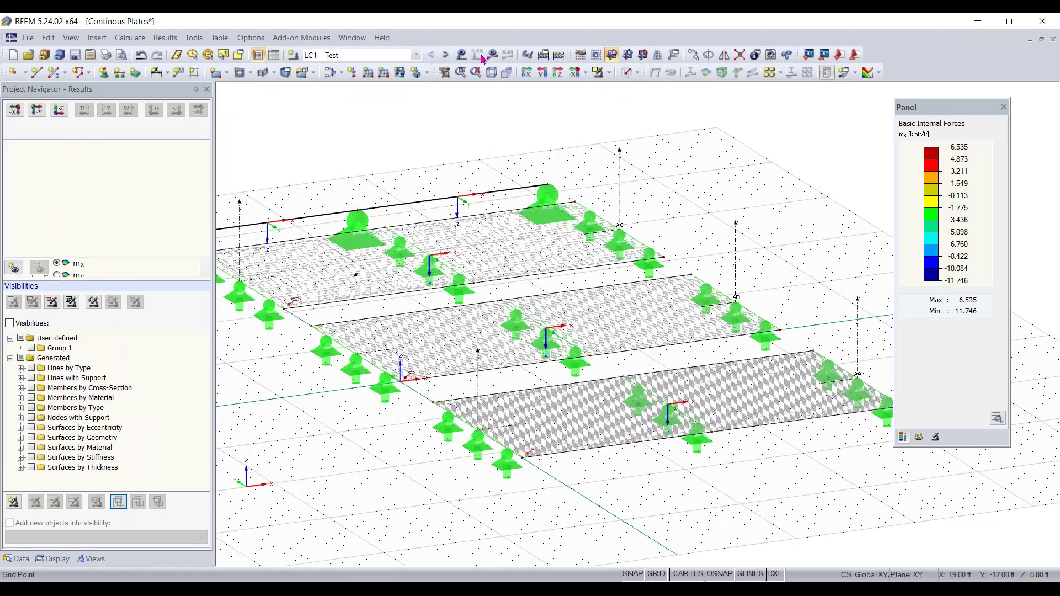
left_click(509, 325)
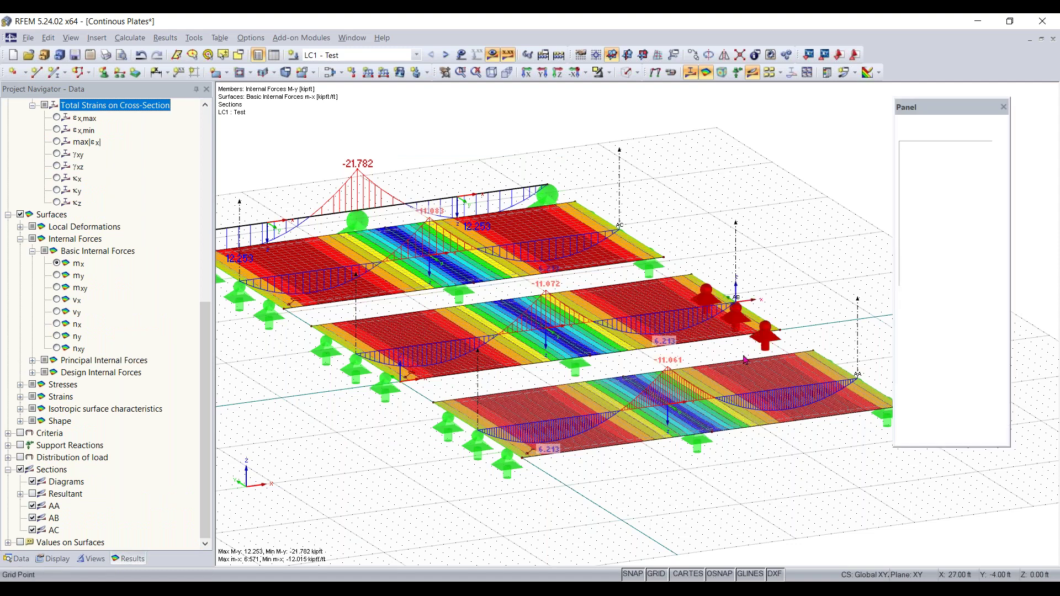
Set the constant thickness of surface 1 to 20 in and recalculate the LC1 results.
right_click_drag(689, 357, 664, 361)
left_click(414, 175)
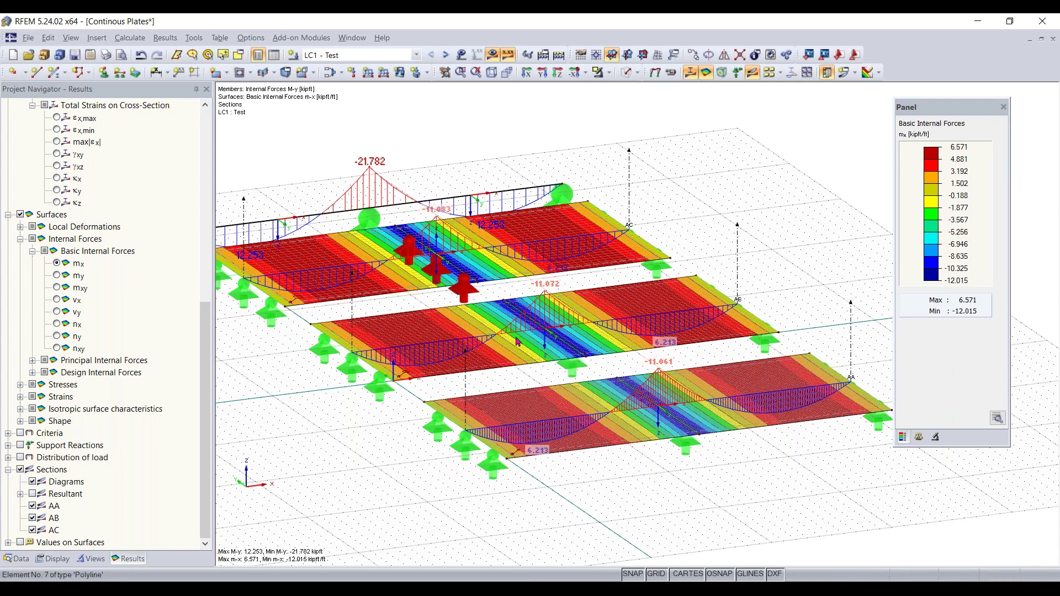
middle_click_drag(658, 489, 740, 501, "ctrl")
scroll(740, 501, "up", 3)
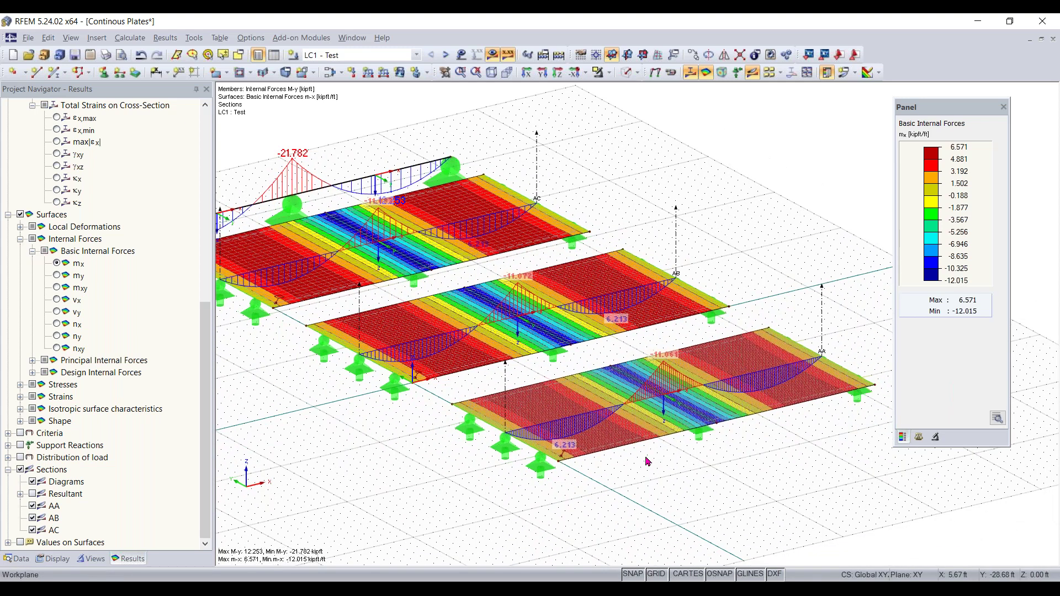
double_click(611, 440)
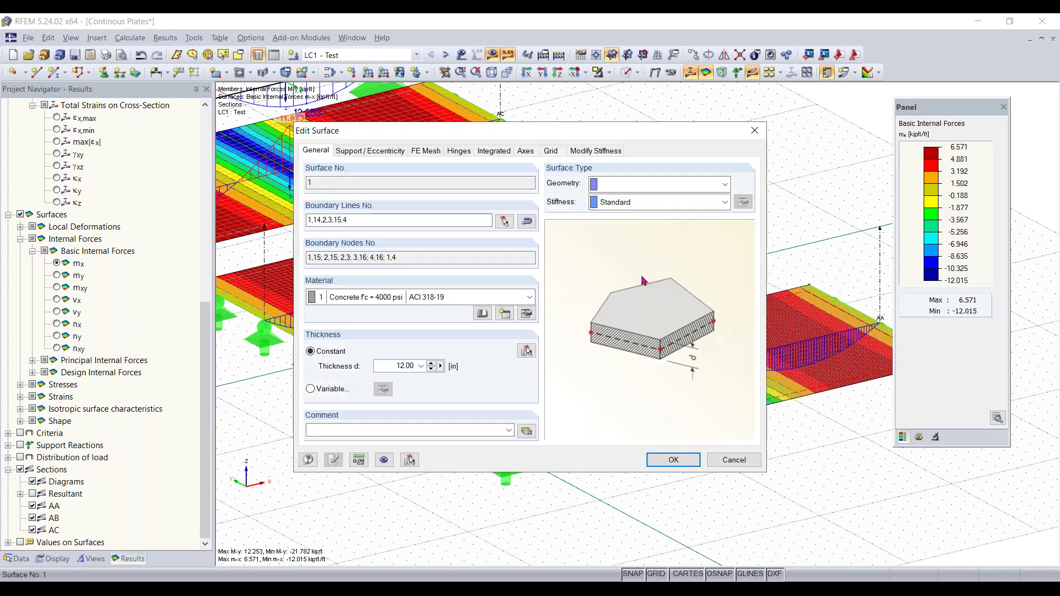
left_click_drag(456, 378, 491, 384)
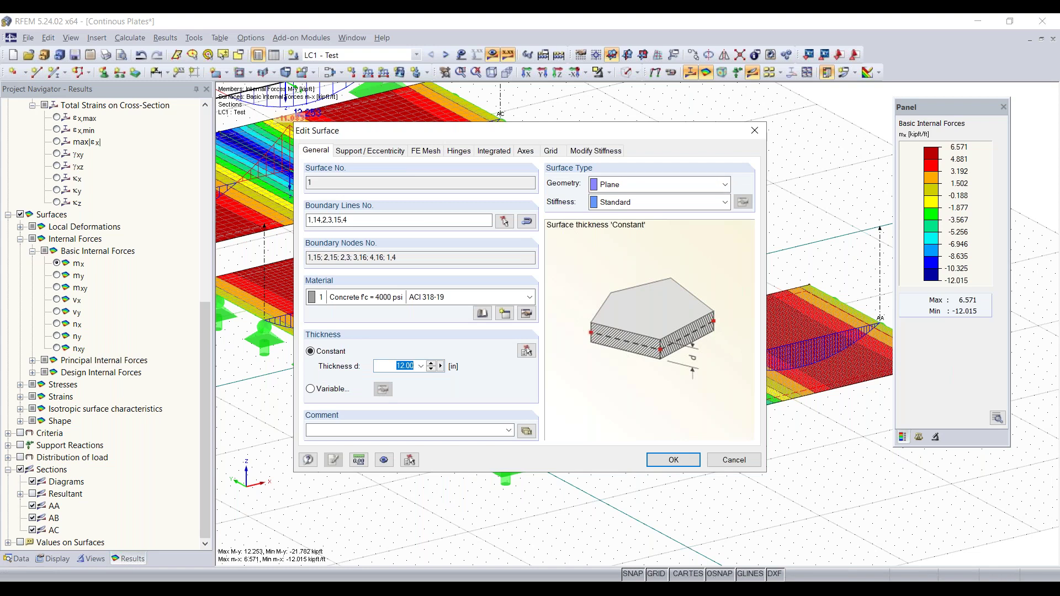
type("20")
left_click(696, 463)
left_click(512, 327)
left_click(493, 55)
left_click(509, 324)
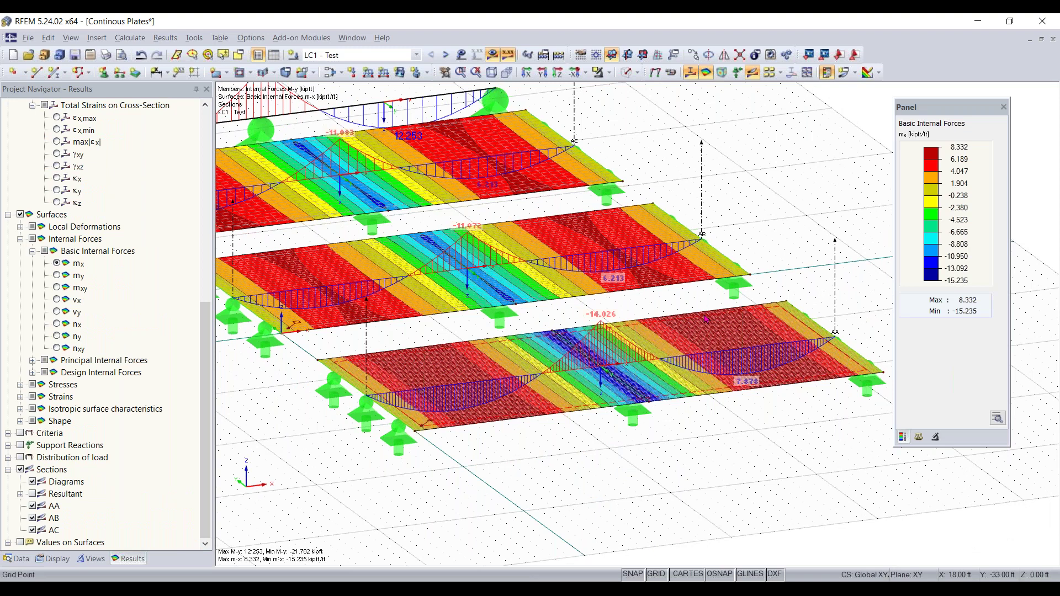
Set the plate bending theory to Mindlin in the global calculation parameters and recalculate the LC1 results.
right_click(806, 444)
left_click(634, 307)
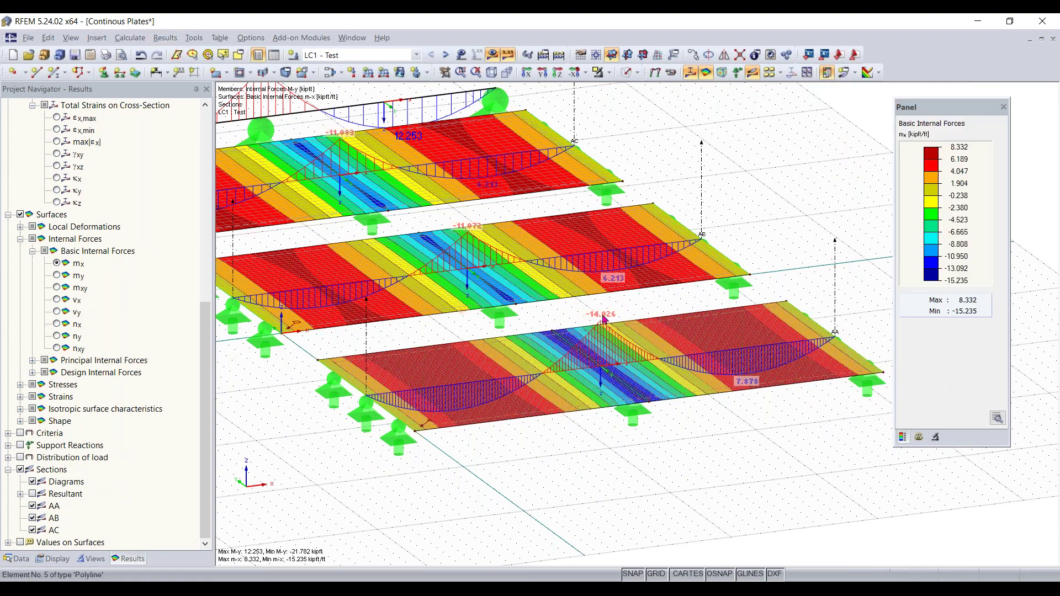
left_click(130, 37)
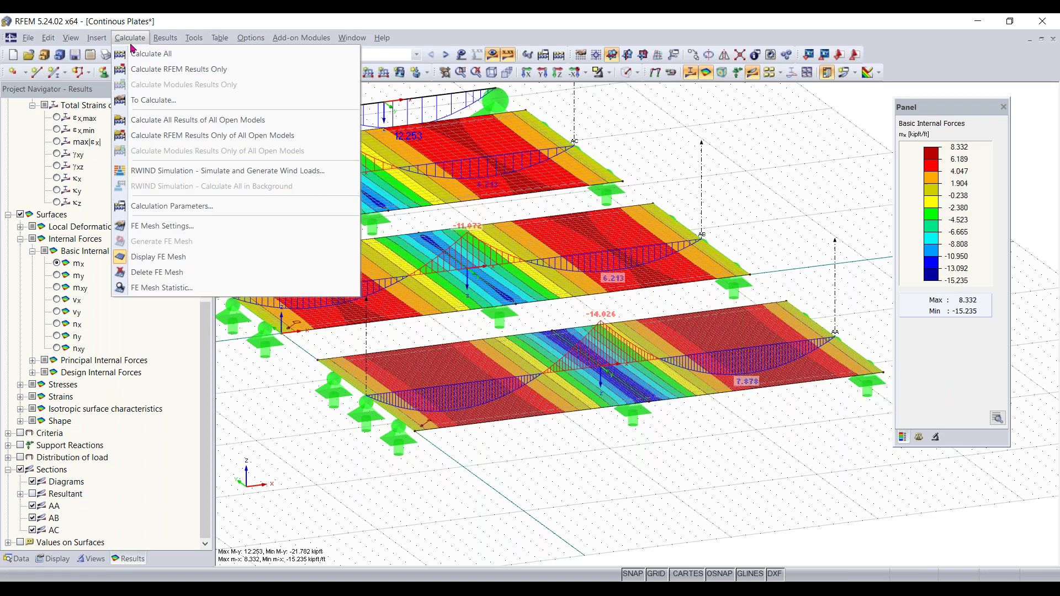
left_click(171, 206)
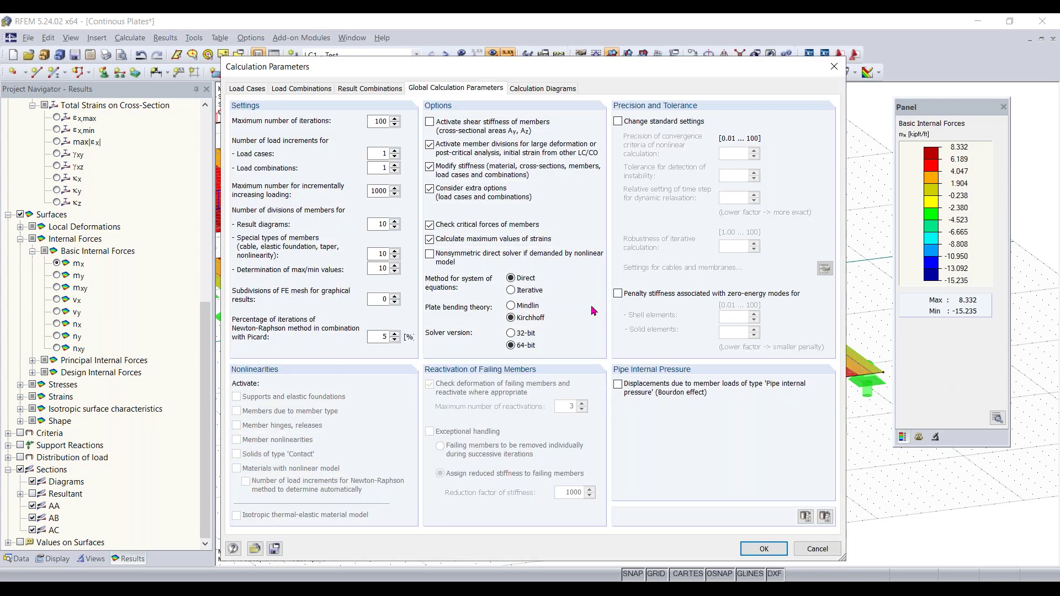
left_click(516, 309)
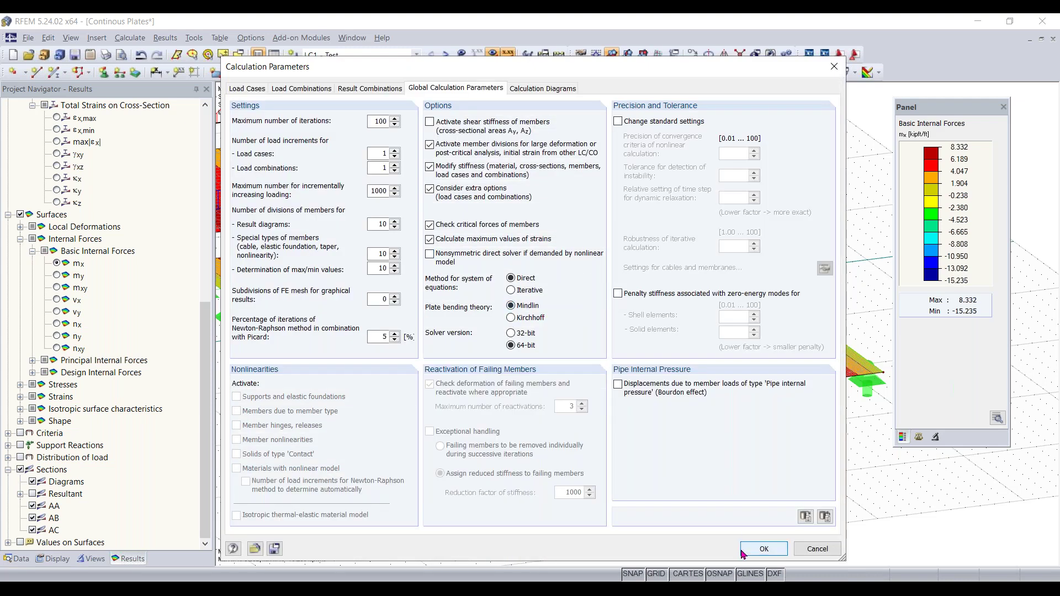
left_click(764, 549)
left_click(506, 345)
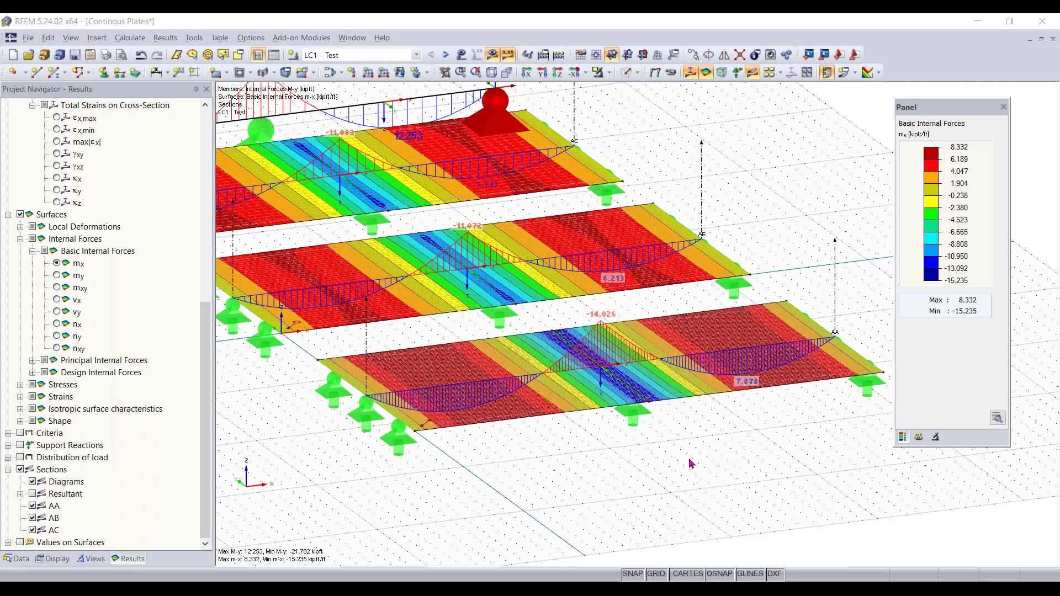
left_click(493, 55)
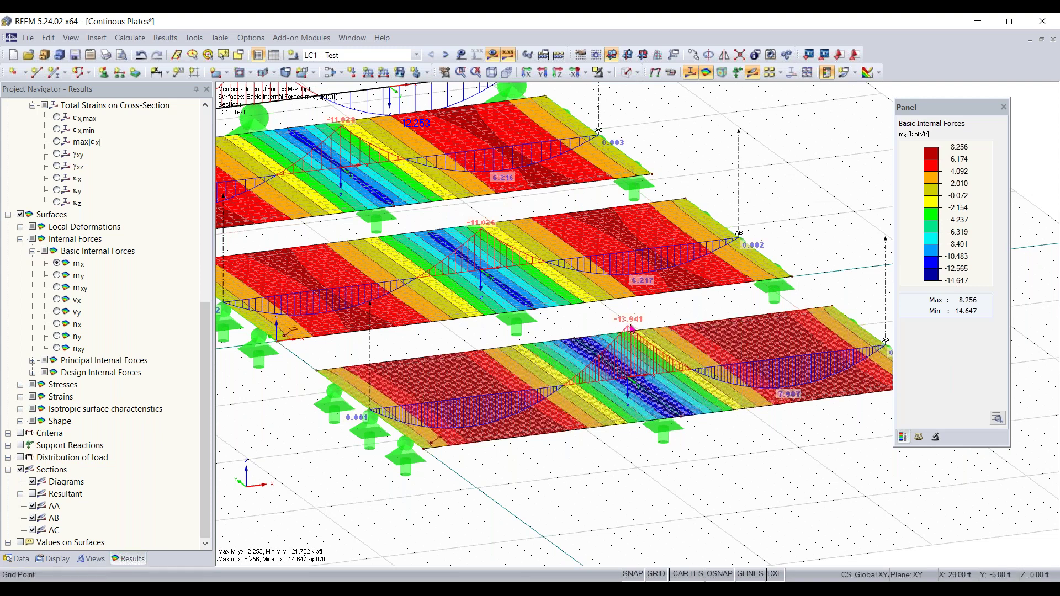
Set the constant thickness of surface 1 to 12 in, accepting deletion of the existing results.
middle_click_drag(676, 351, 689, 379, "ctrl")
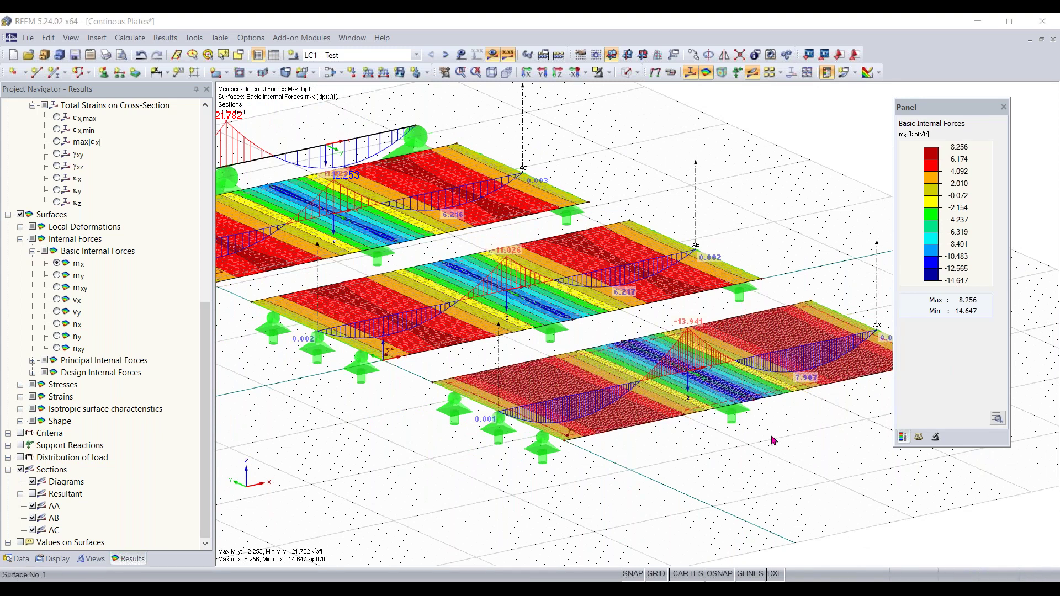
double_click(600, 434)
double_click(403, 365)
type("12")
key("Tab")
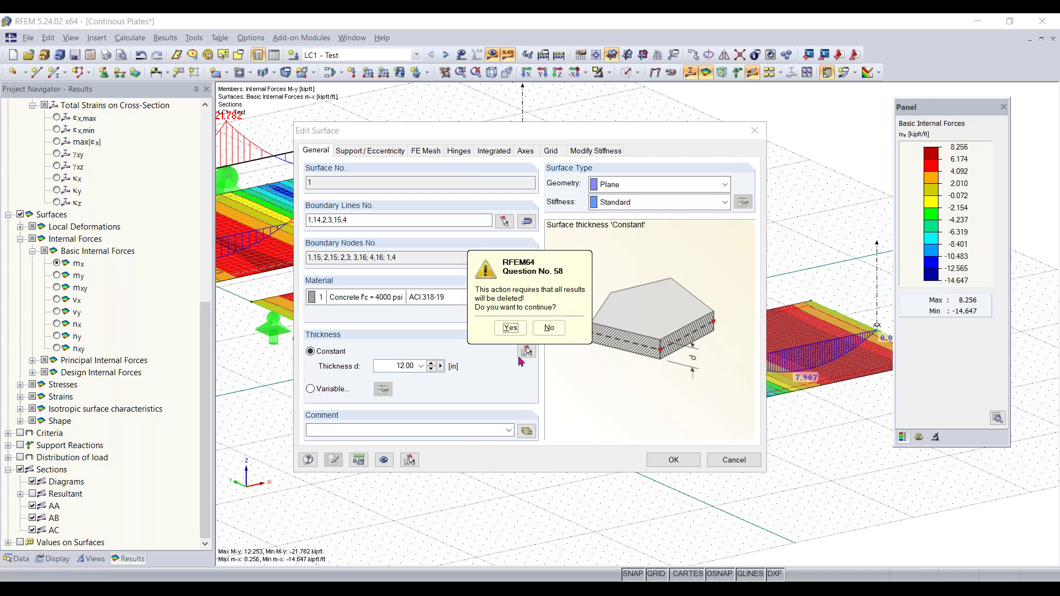
left_click(510, 327)
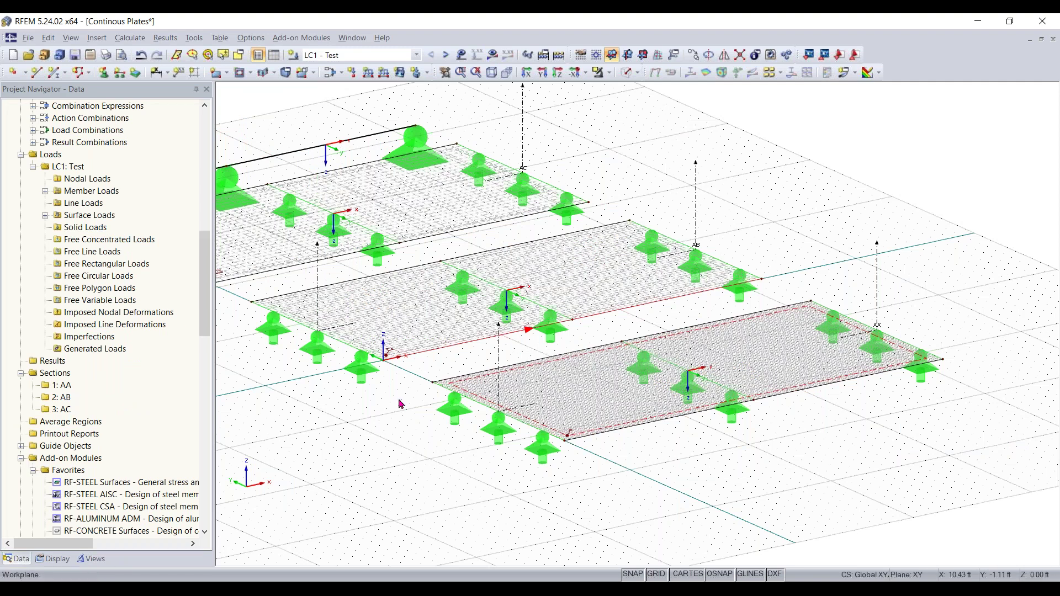
Switch to the PowerPoint slide show and advance from the Plate Theory slide to the shear stiffness question.
mouse_move(464, 588)
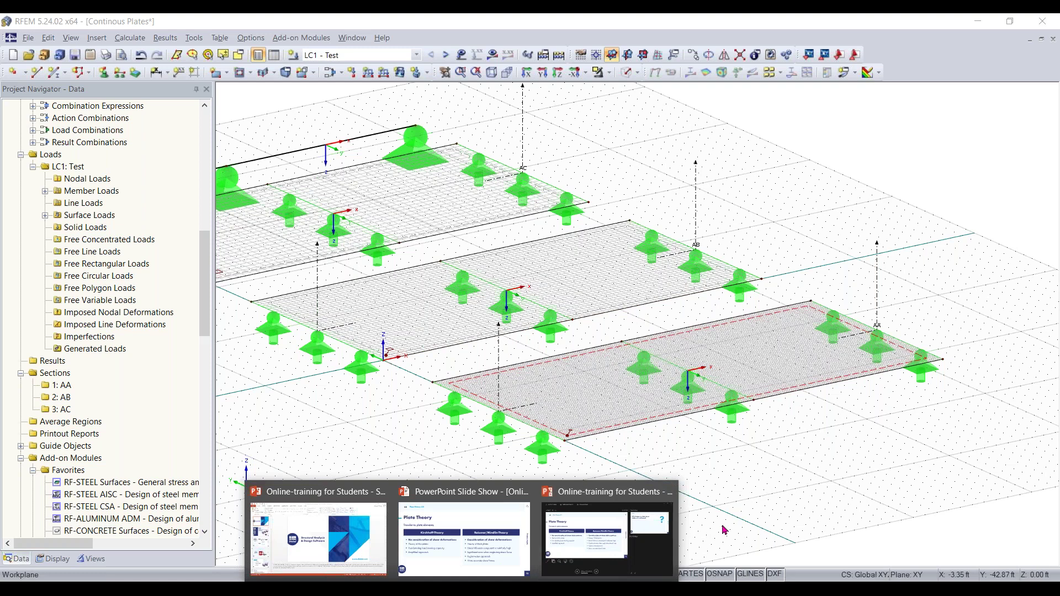
left_click(1047, 58)
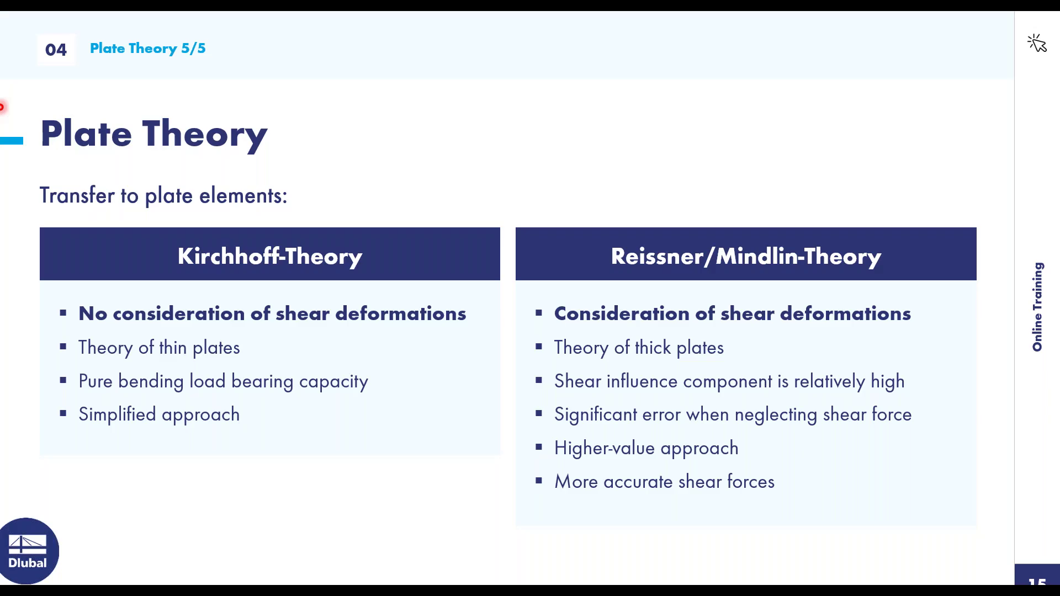
key("Right")
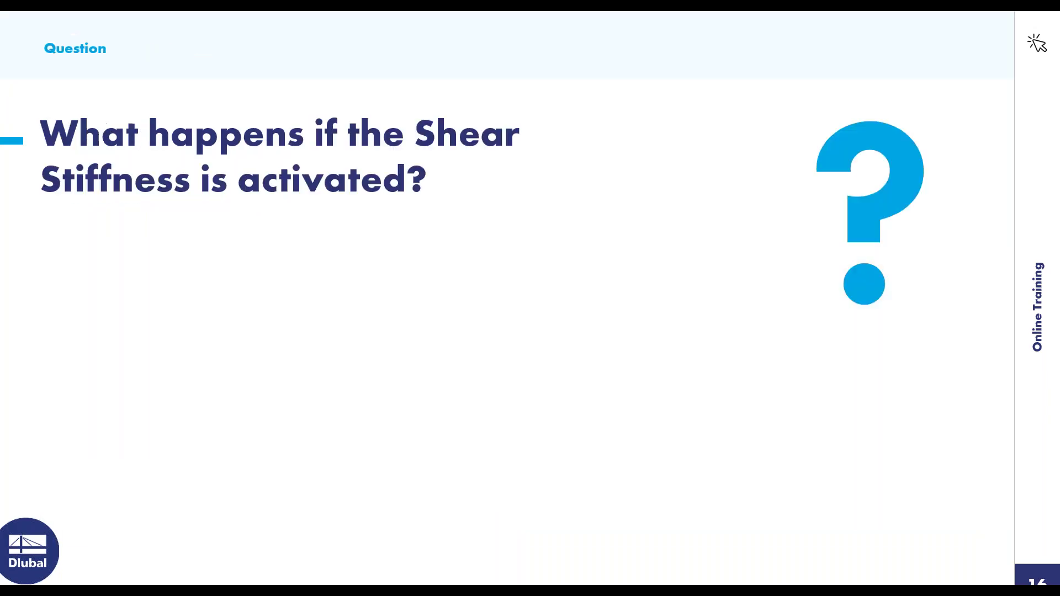
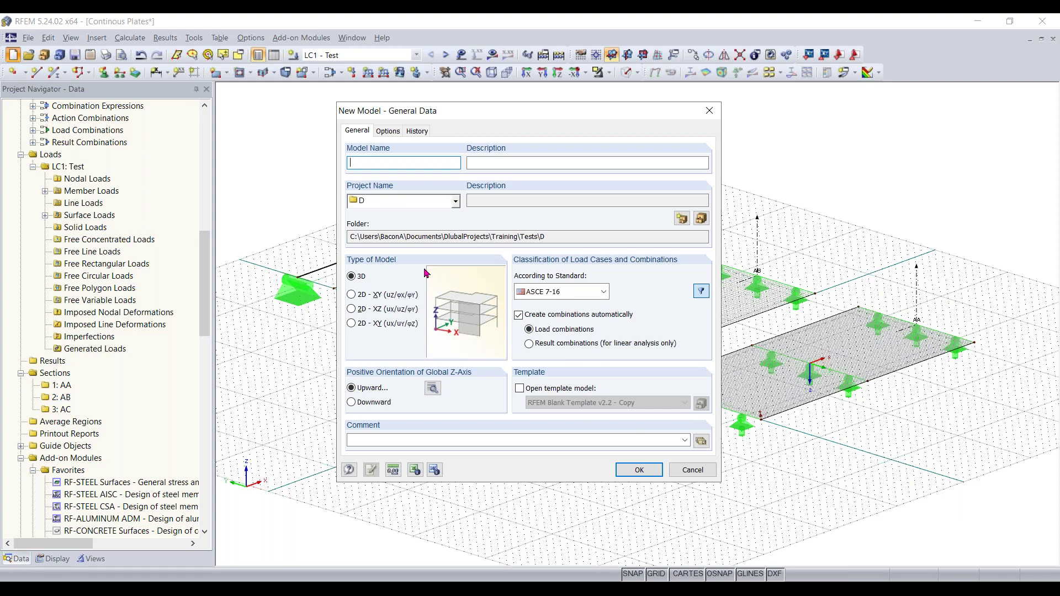
Create the 3D model "Euler Case 1" with the description "Stability example" and automatic creation of combinations turned off.
type("Euler Case 1")
left_click(534, 161)
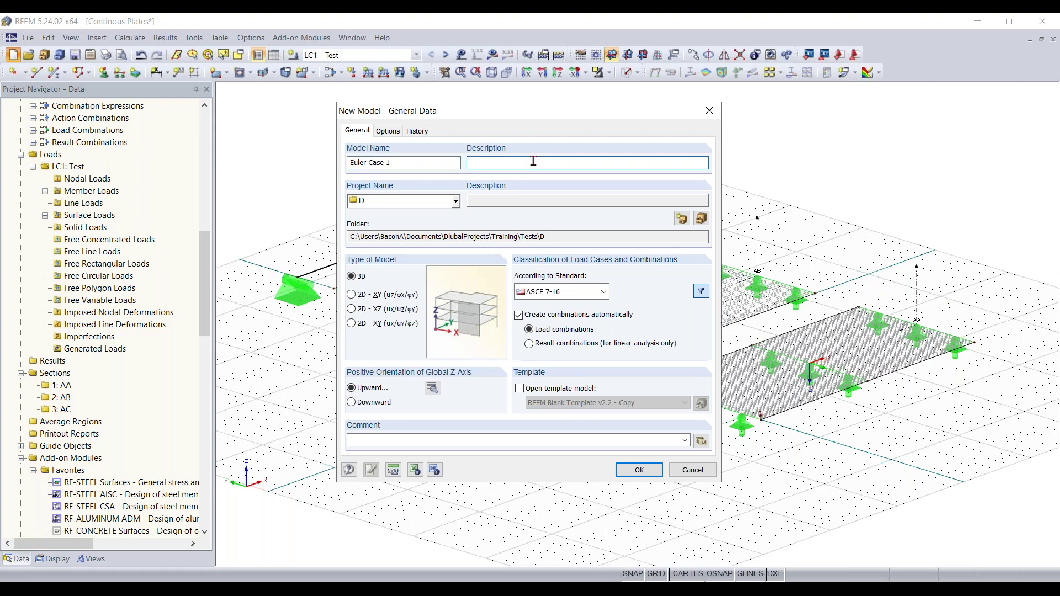
type("Stability example")
left_click(608, 319)
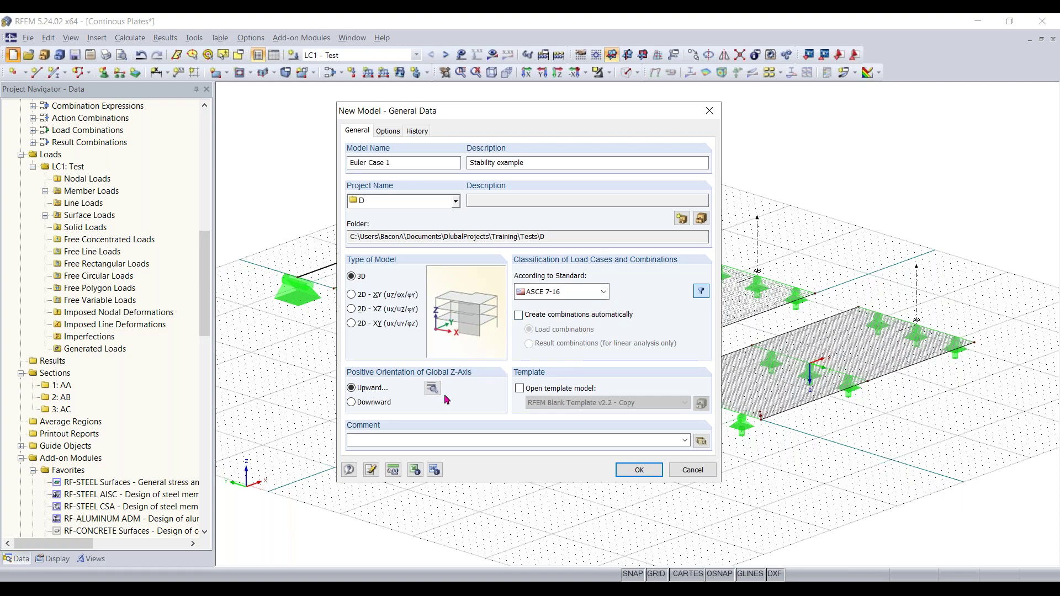
left_click(640, 469)
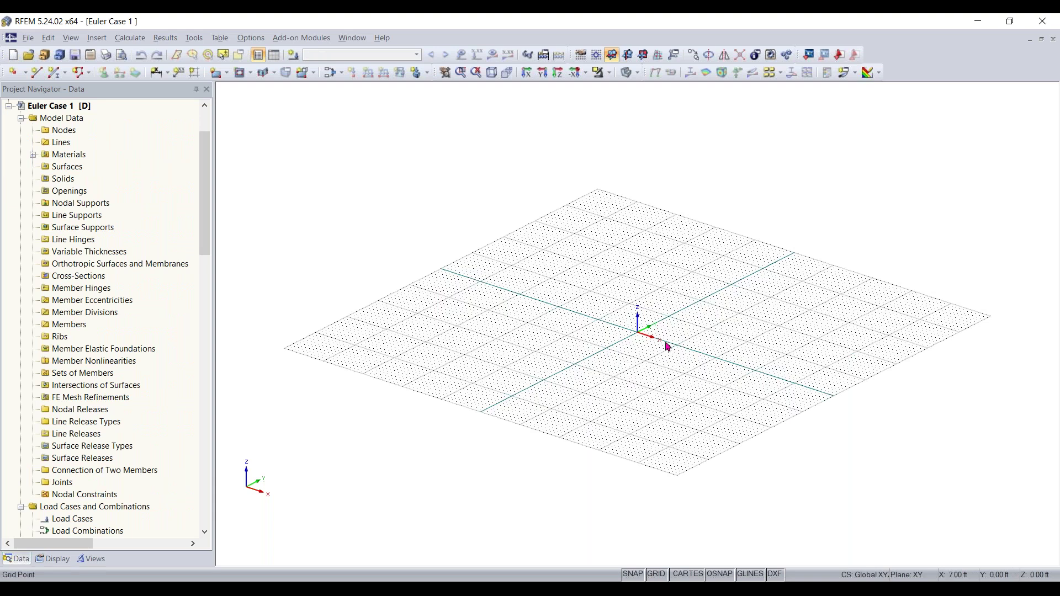
Start a new beam member and filter the rolled I-section library to AISC 15 wide I-sections with parallel flanges.
scroll(652, 340, "up", 1)
mouse_move(652, 340)
middle_mouse_down()
mouse_move(621, 362)
mouse_move(664, 355)
middle_mouse_up()
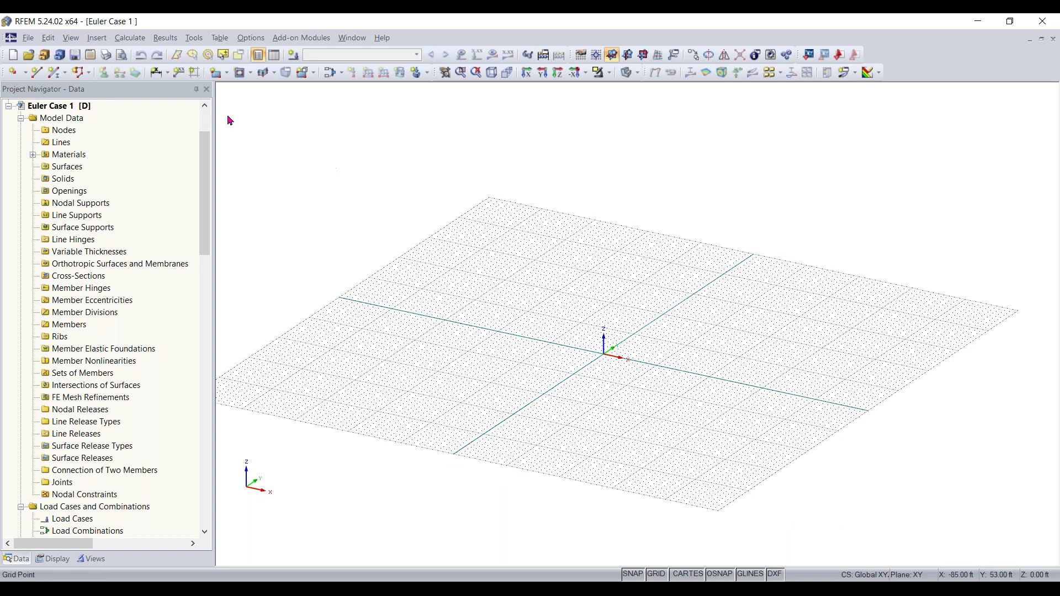
left_click(53, 72)
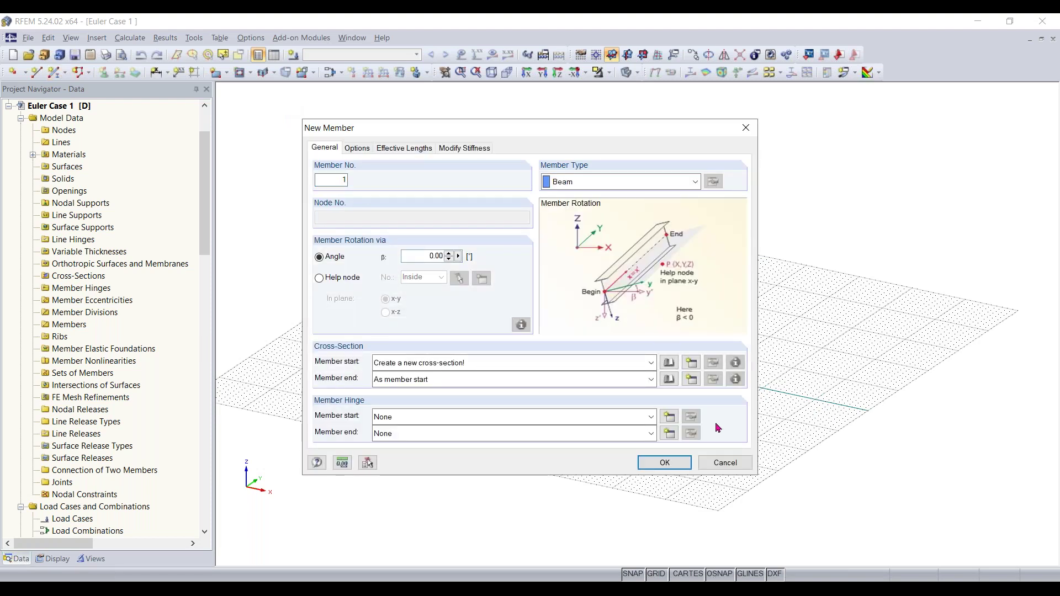
left_click(668, 363)
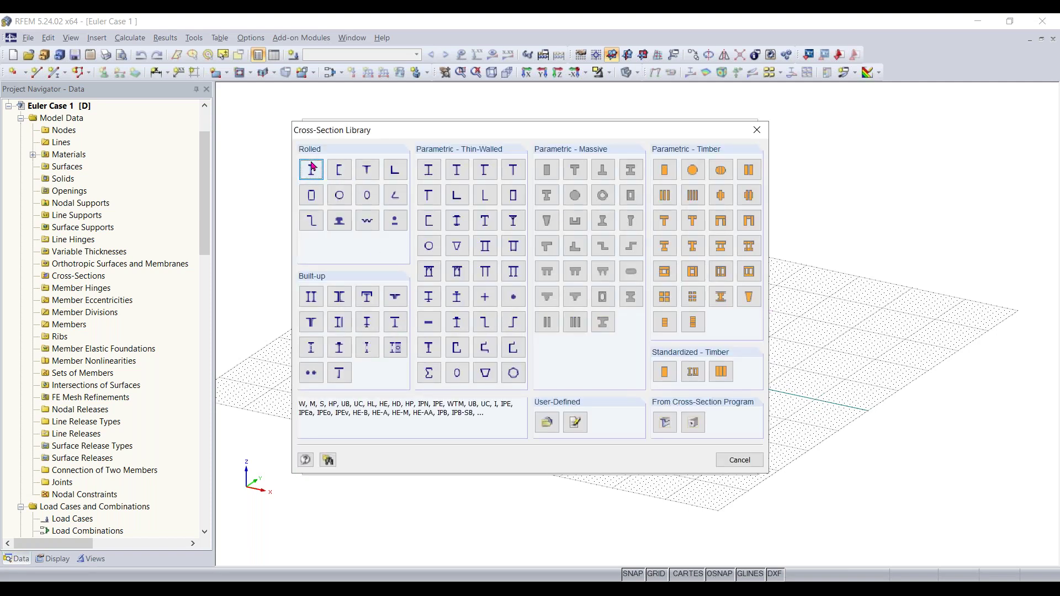
left_click(313, 173)
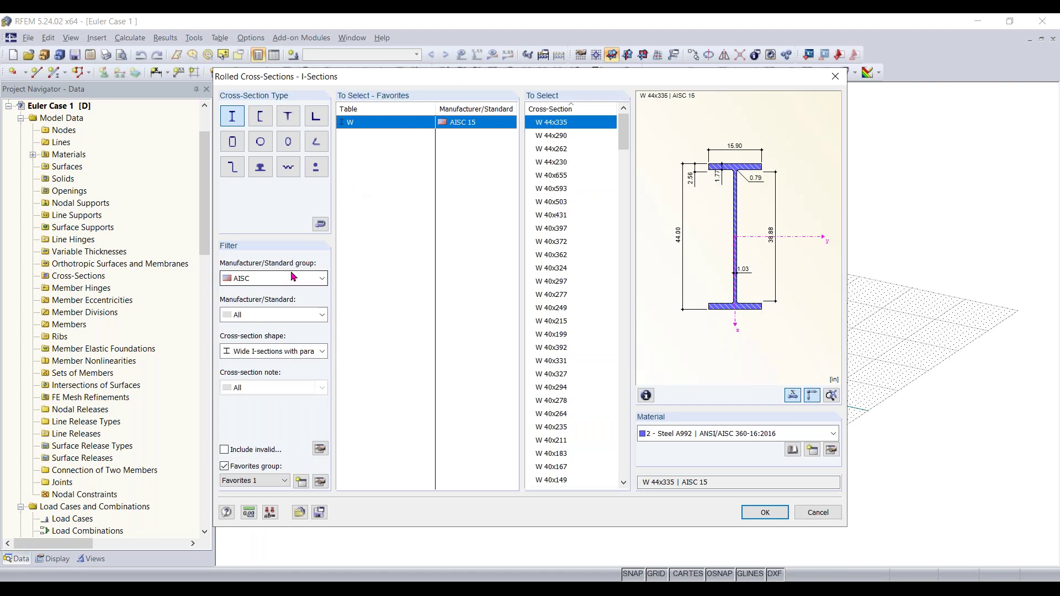
left_click(277, 316)
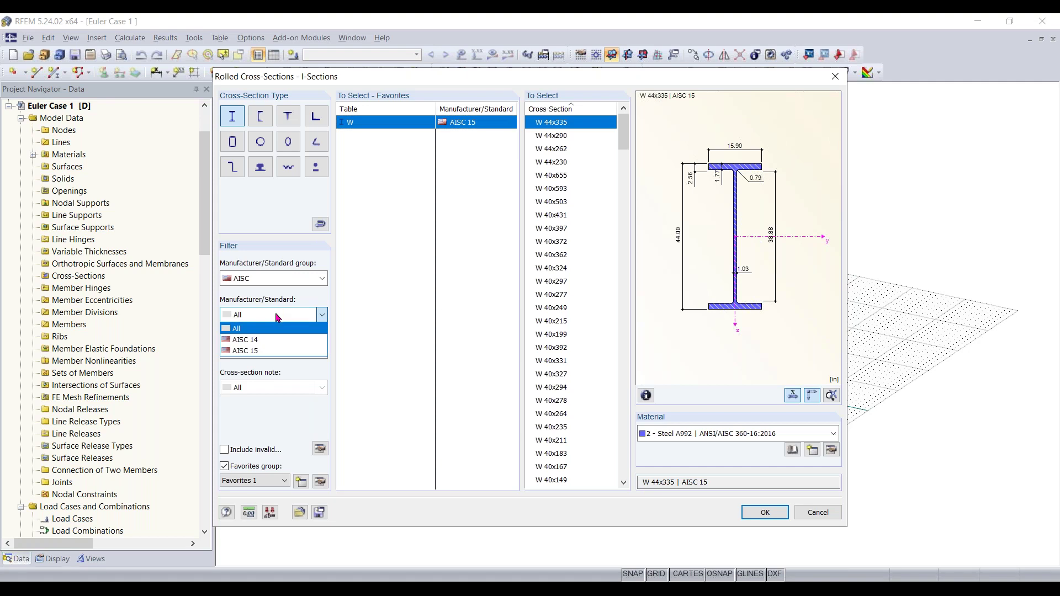
left_click(269, 350)
left_click(269, 352)
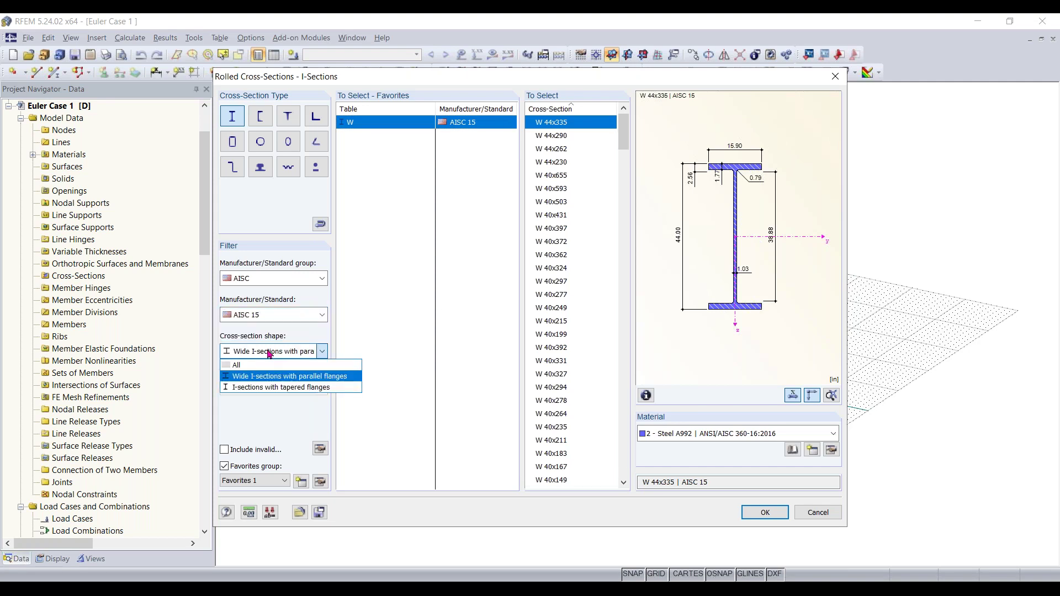
left_click(280, 378)
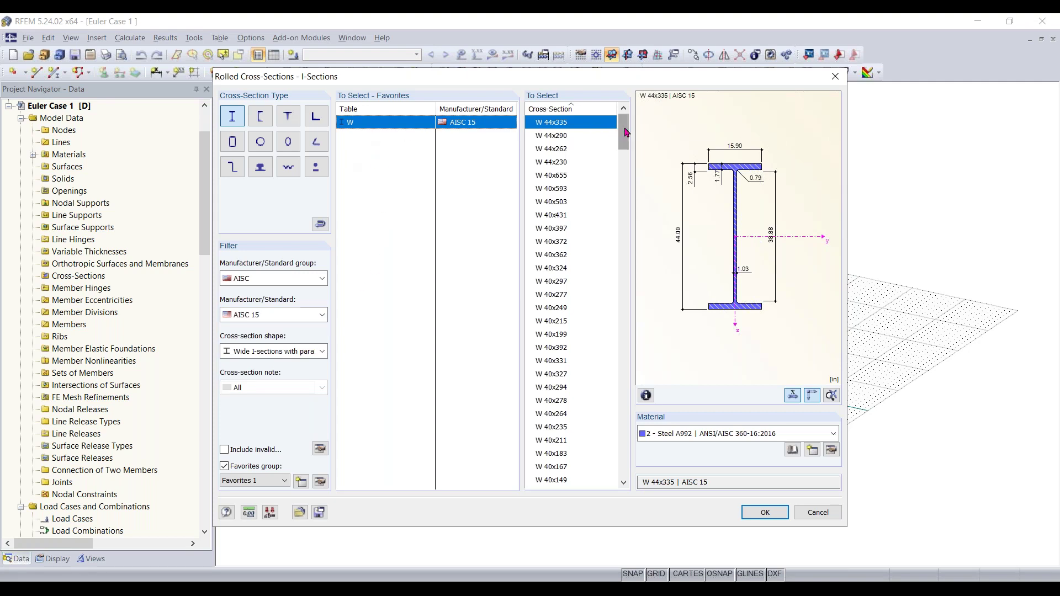
Assign the W 12x35 cross-section with material Steel A992 to the beam member and accept its definition.
left_click_drag(627, 134, 629, 418)
left_click(567, 321)
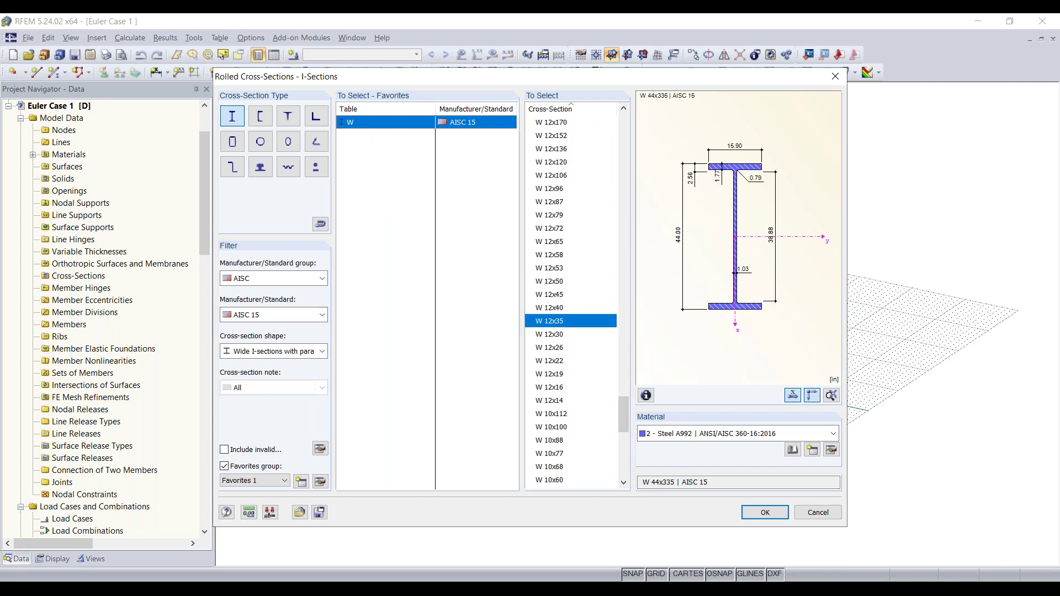
left_click(752, 436)
left_click(750, 439)
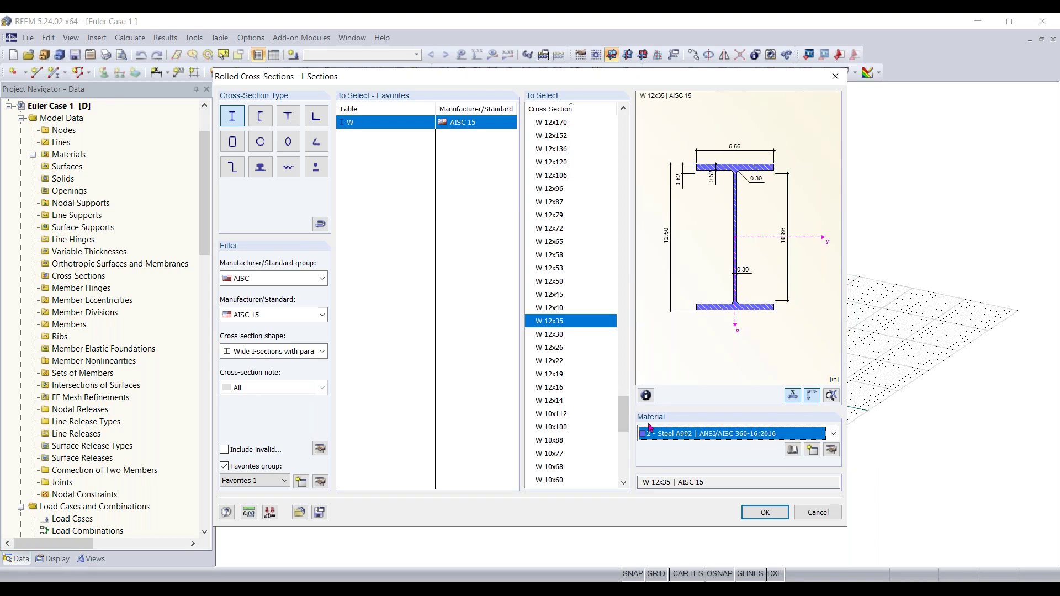
left_click(766, 515)
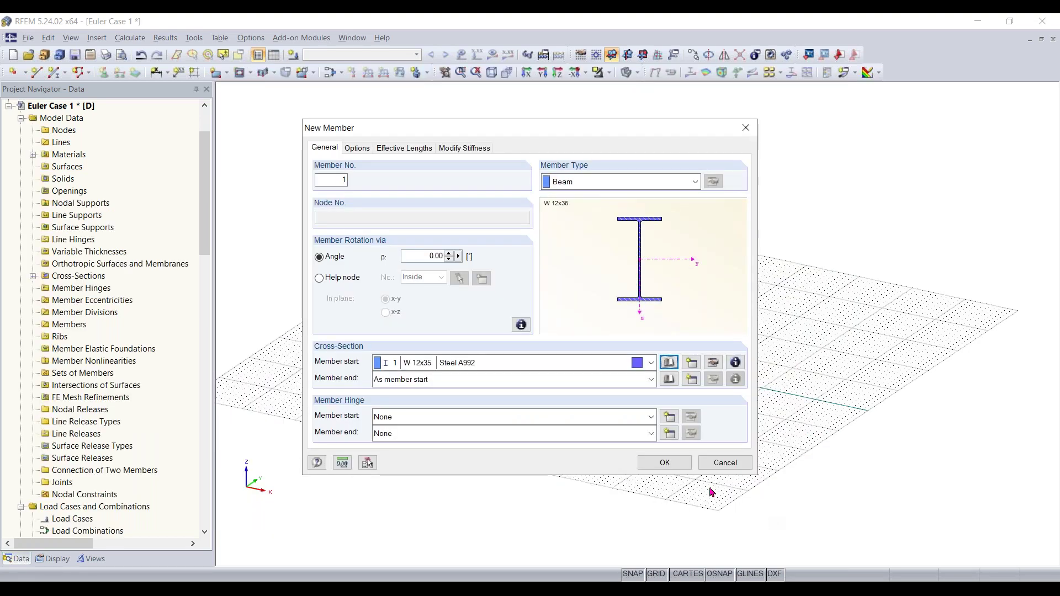
left_click(665, 463)
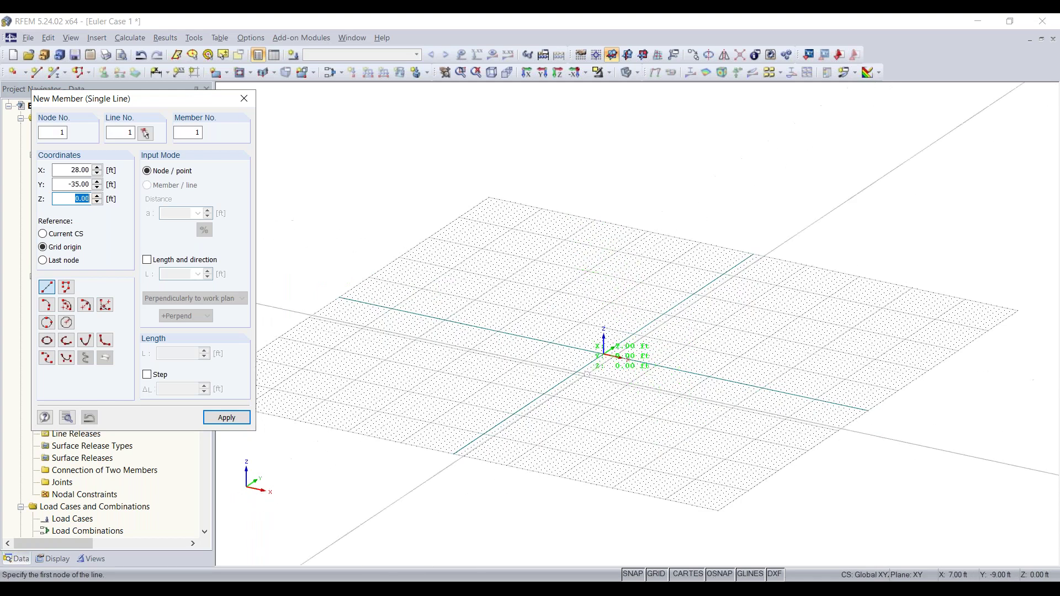
Place the member at the grid origin with a length of 30 ft, perpendicular to the work plane in the positive direction.
left_click(154, 261)
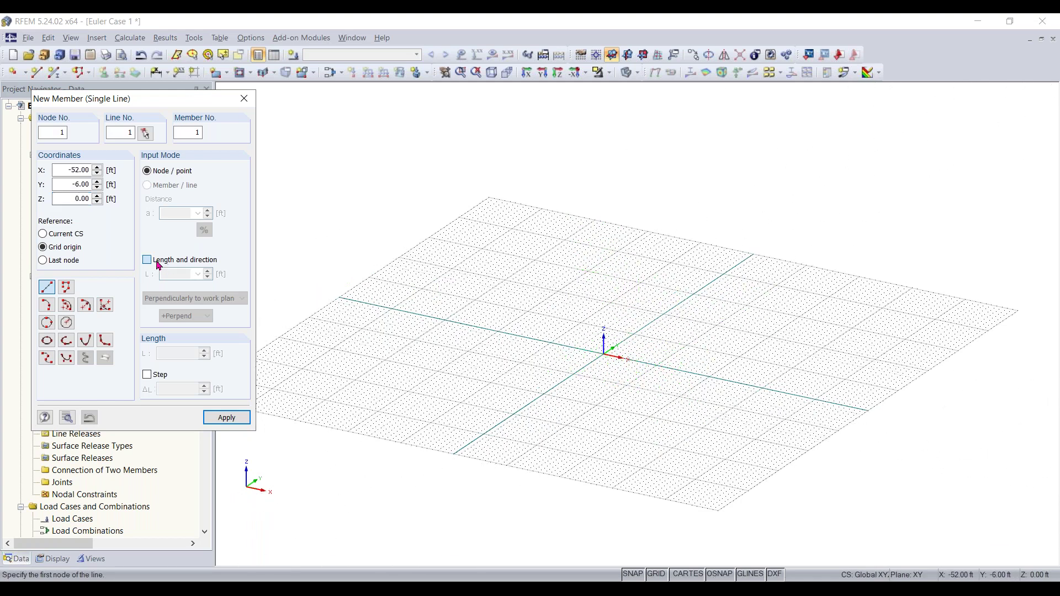
left_click_drag(171, 275, 264, 281)
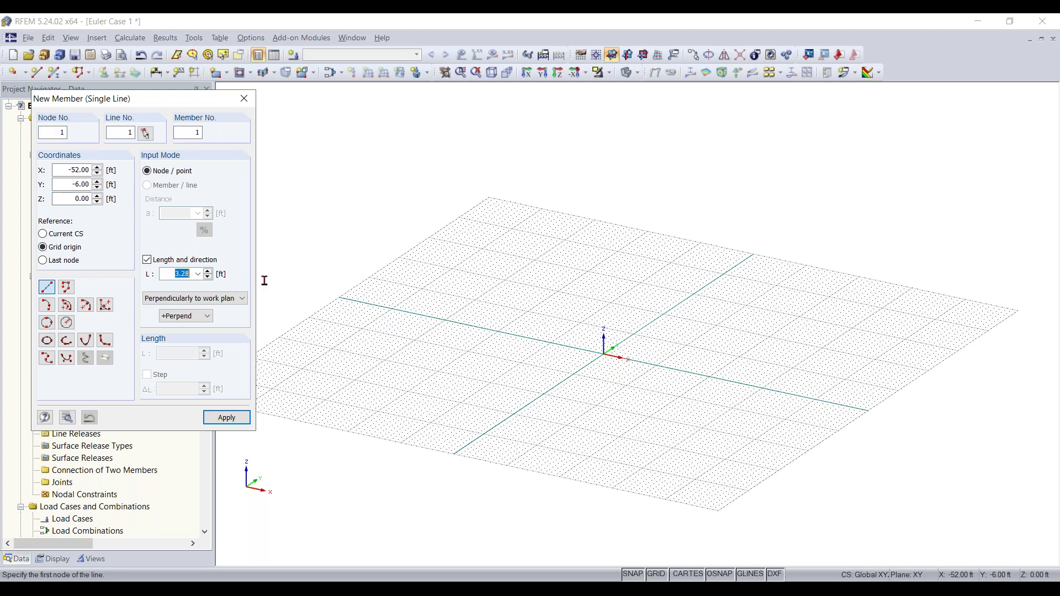
left_click(261, 280)
left_click_drag(173, 273, 233, 266)
type("3")
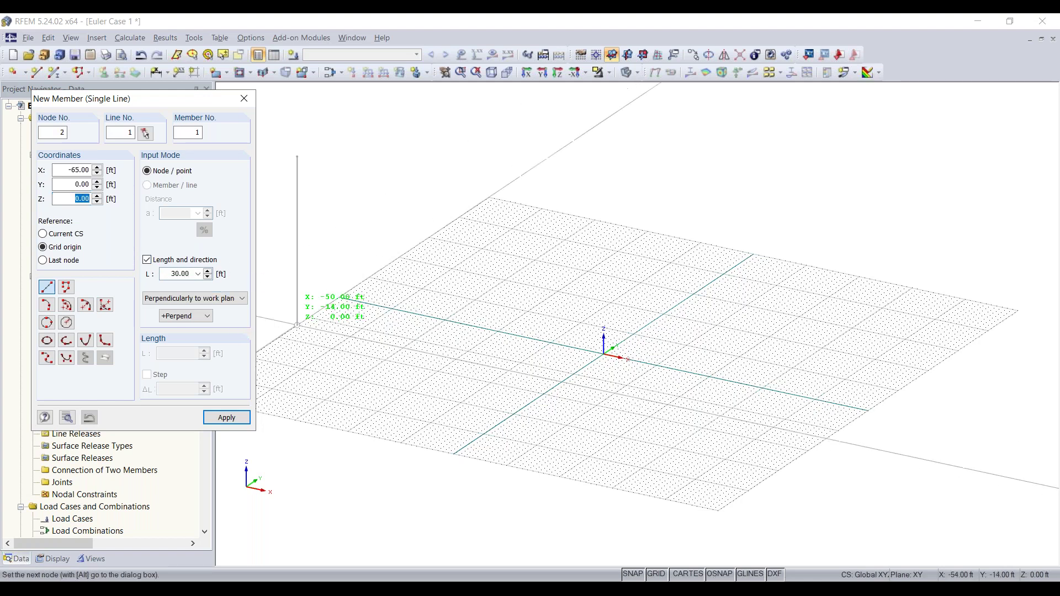
left_click(204, 300)
left_click(199, 310)
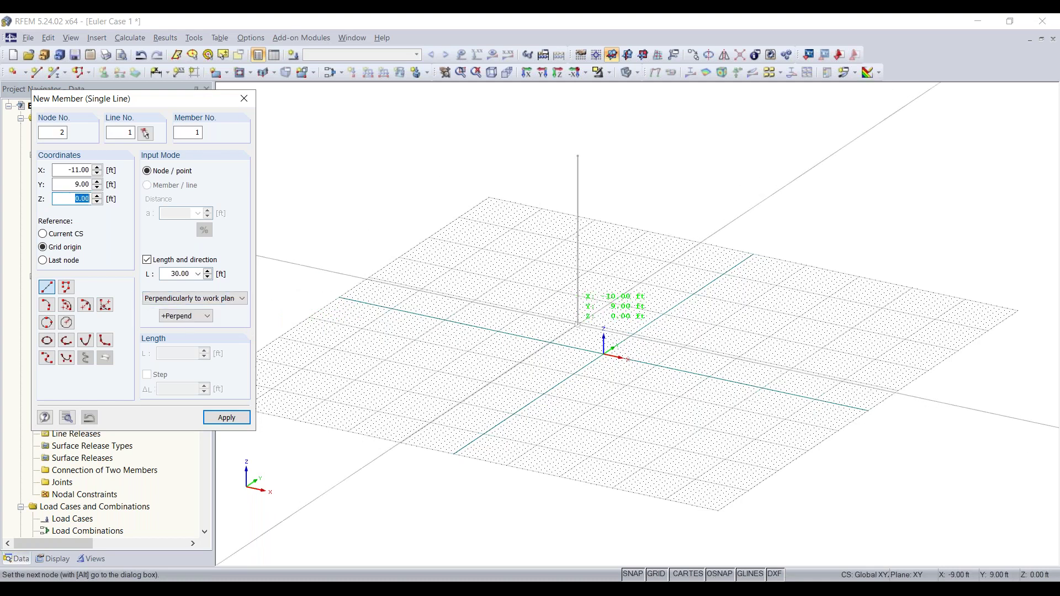
left_click(603, 353)
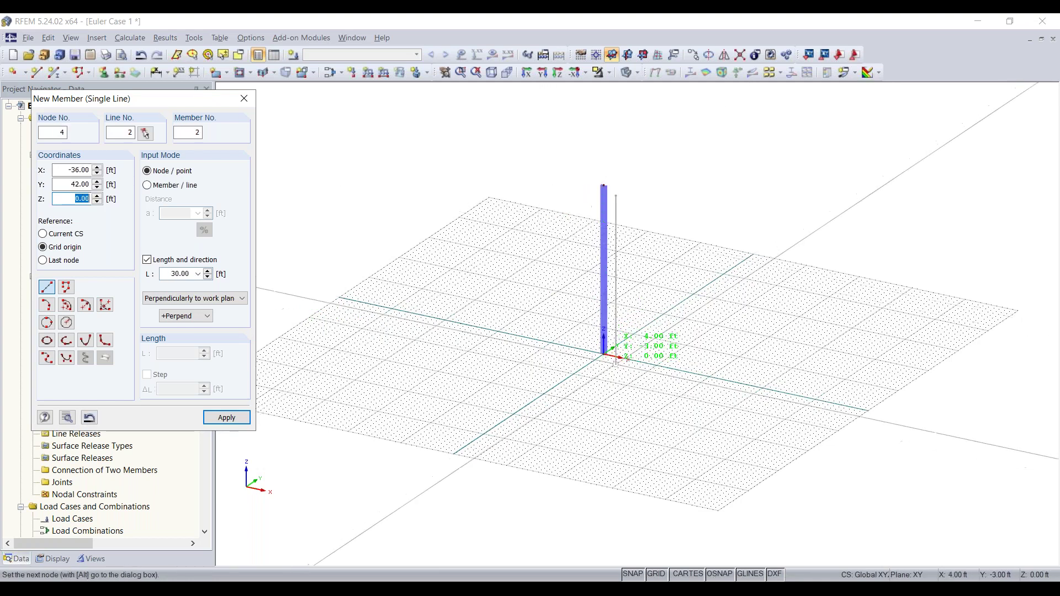
key("Escape")
middle_click_drag(661, 397, 606, 355, "ctrl")
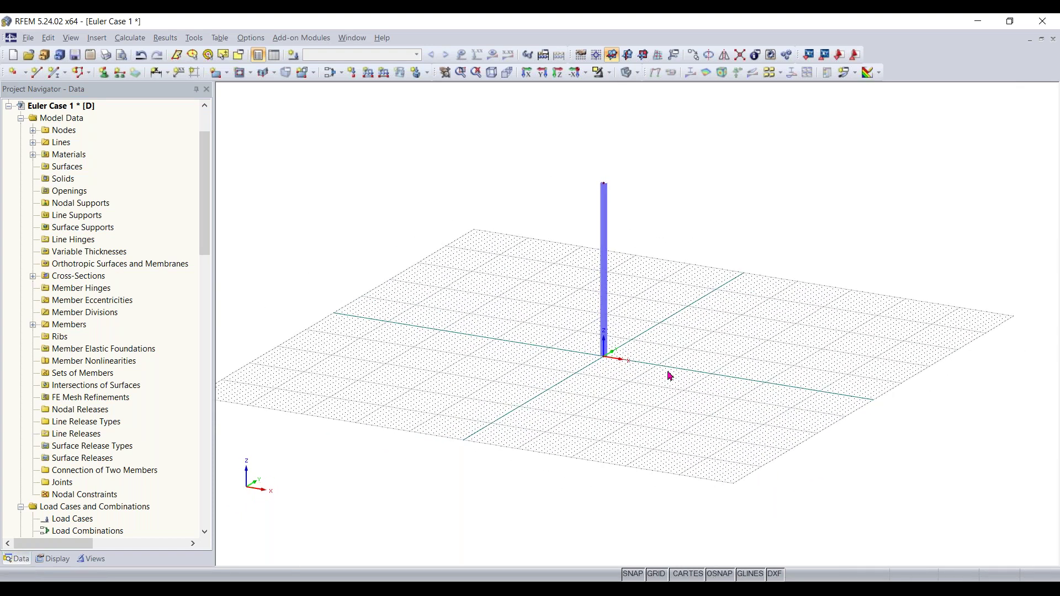
right_click(687, 258)
key("Escape")
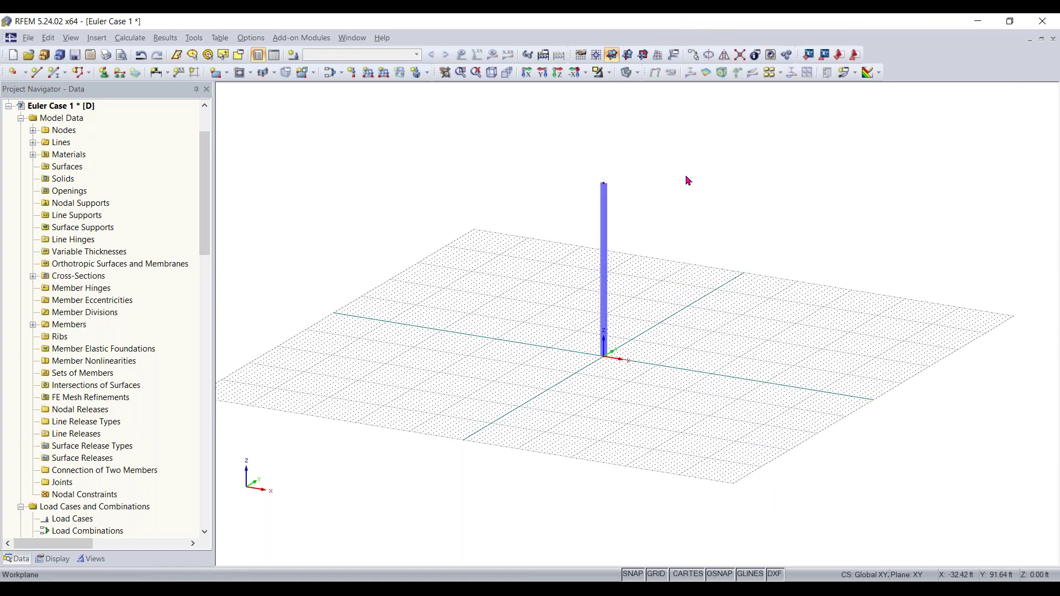
Switch the work plane between the YZ and XZ planes and return it to XY.
left_click(629, 58)
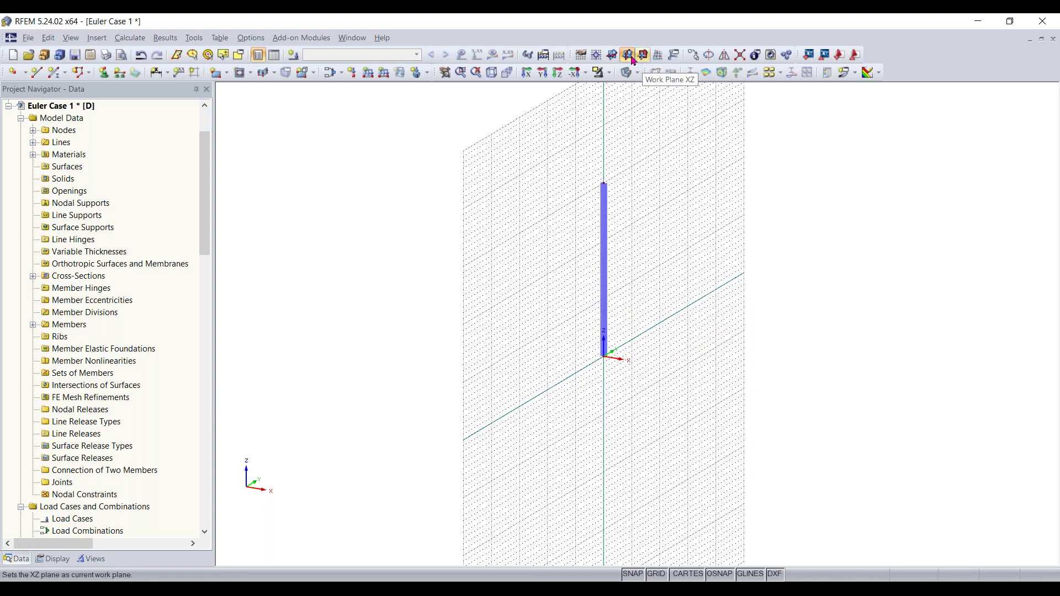
left_click(614, 57)
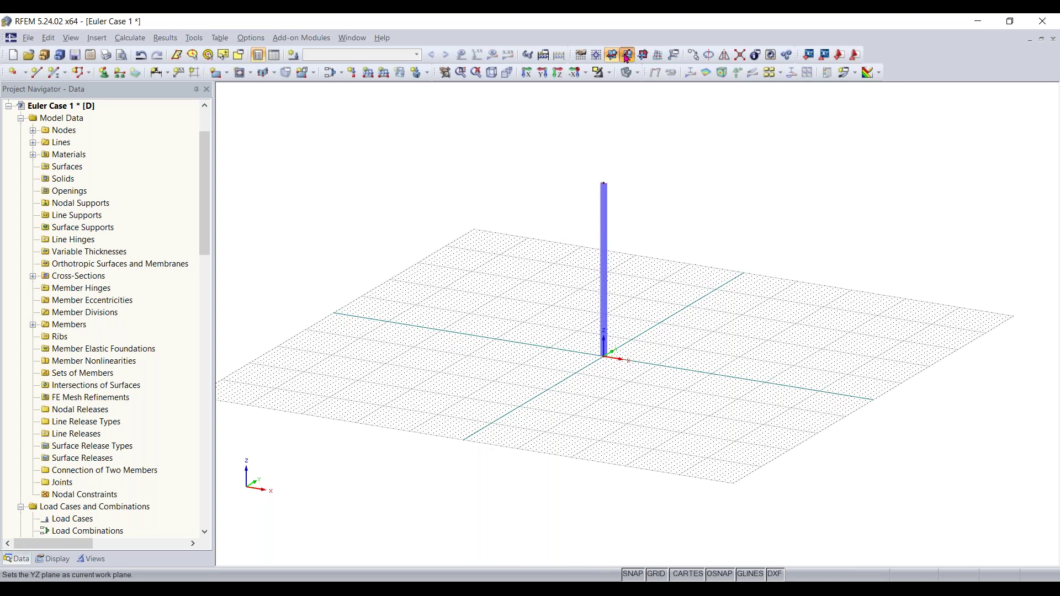
left_click(628, 57)
left_click(643, 55)
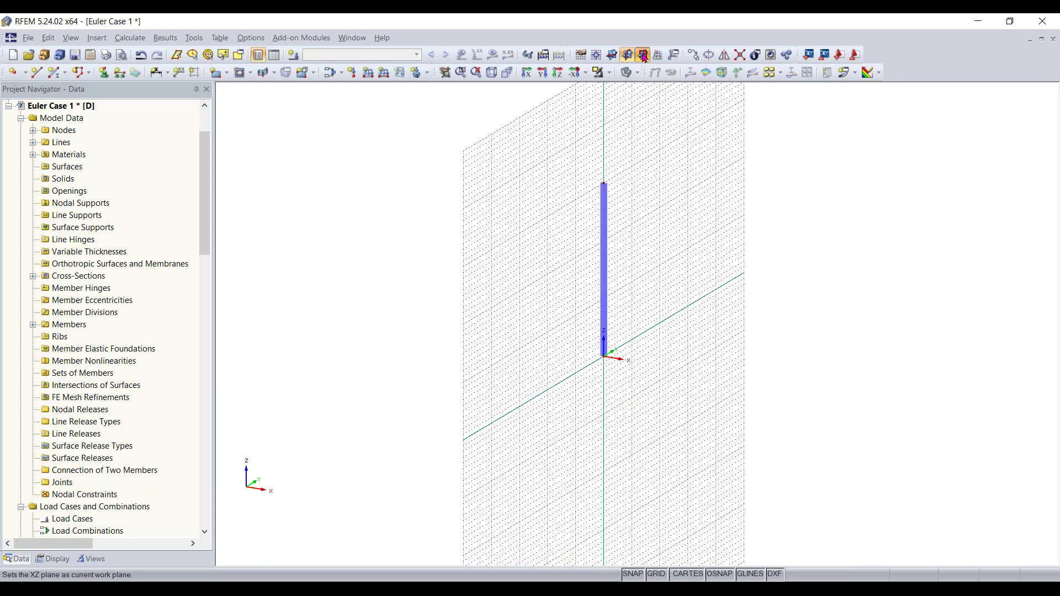
scroll(690, 373, "down", 2)
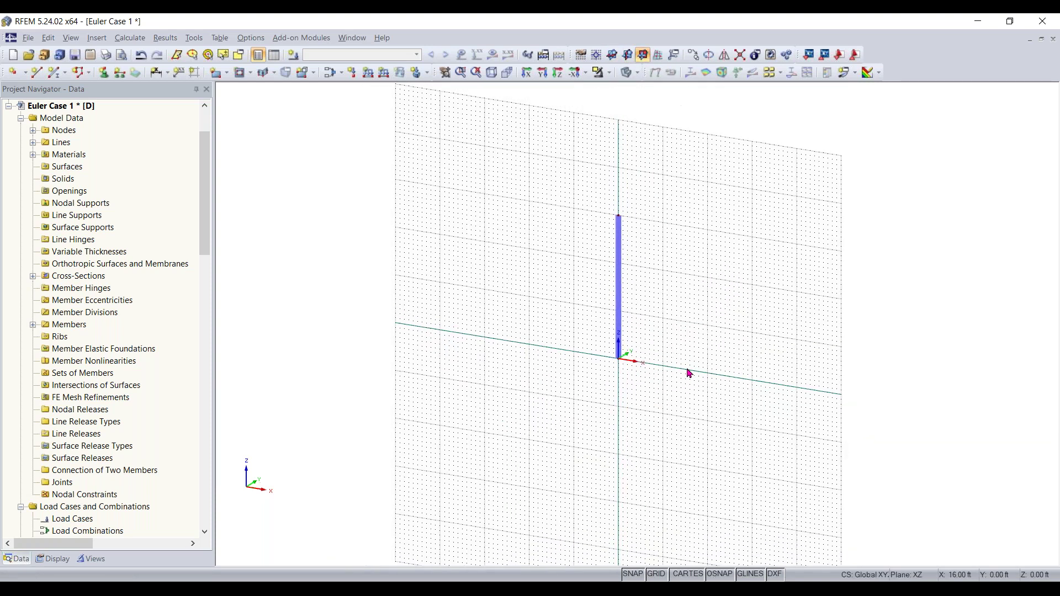
left_click(643, 54)
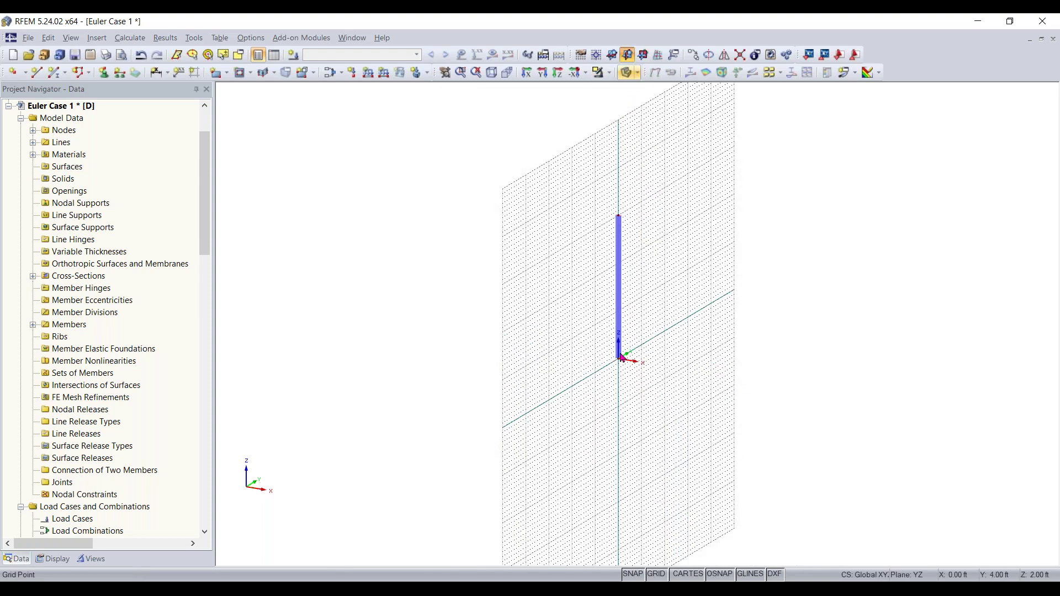
left_click(612, 55)
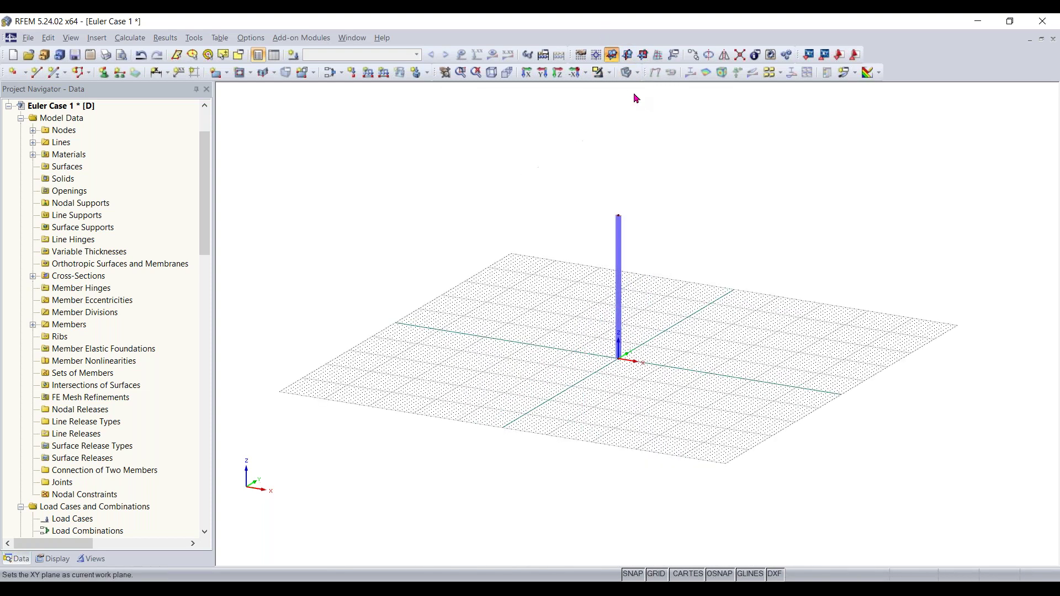
middle_click_drag(666, 364, 682, 366)
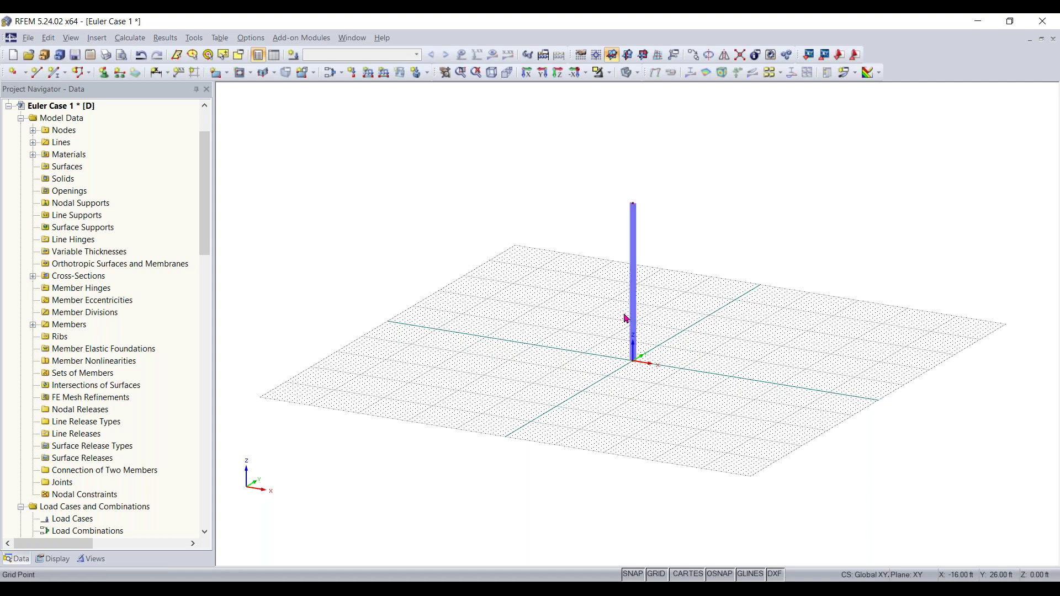
Compare enclosing and crossing window selections around the column's base and clear the selection.
scroll(653, 297, "up", 1)
scroll(686, 312, "up", 3)
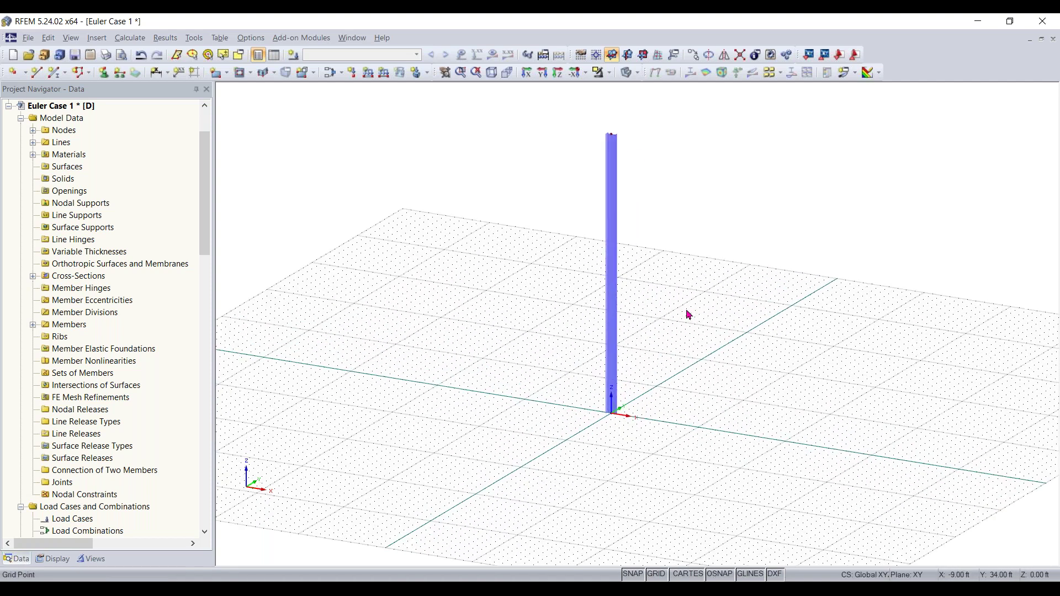
scroll(502, 475, "up", 1)
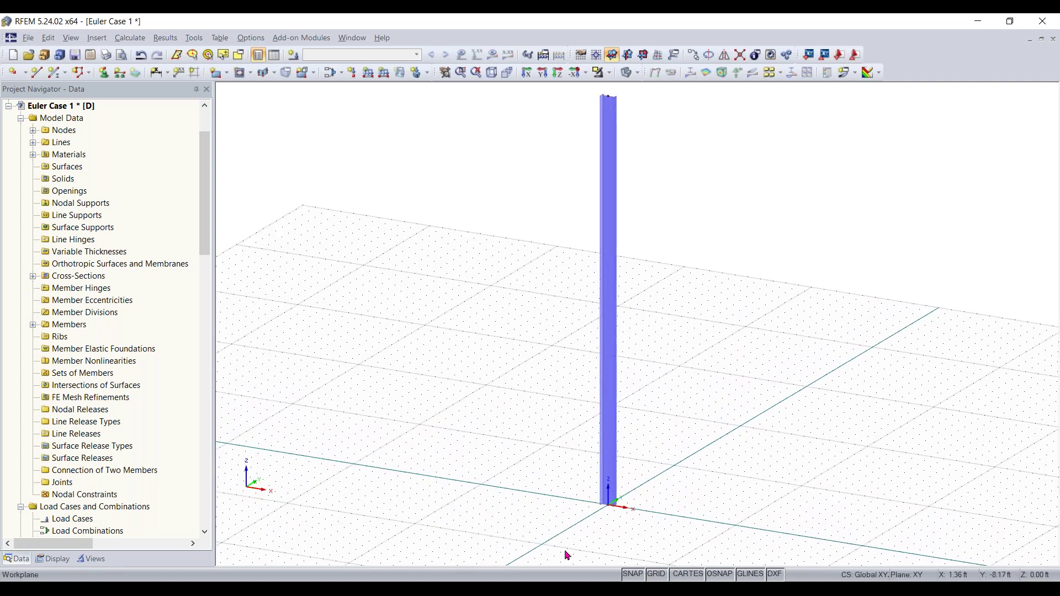
left_click_drag(542, 544, 862, 407)
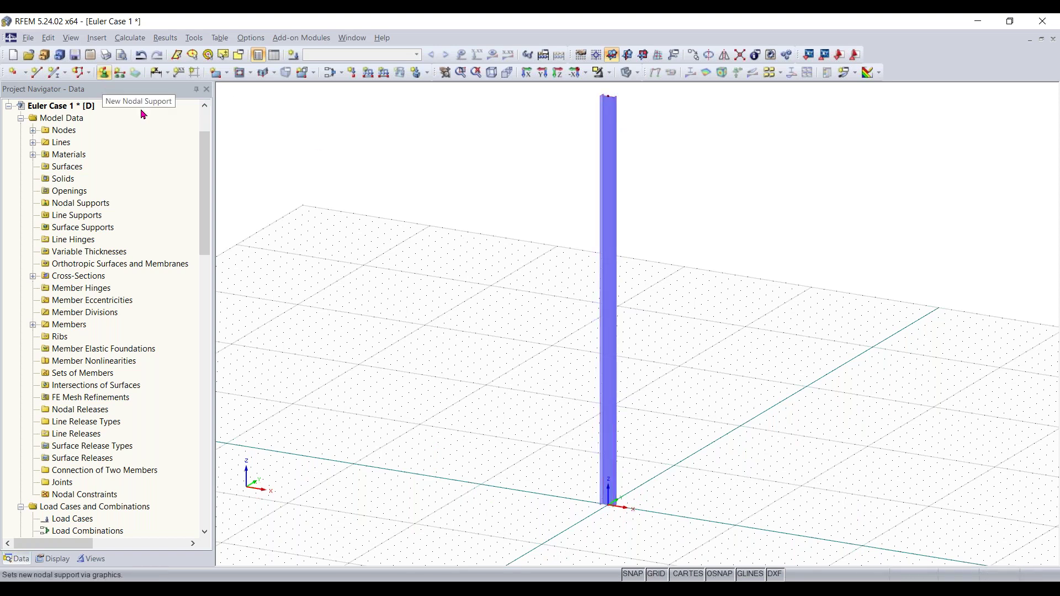
left_click_drag(523, 536, 918, 316)
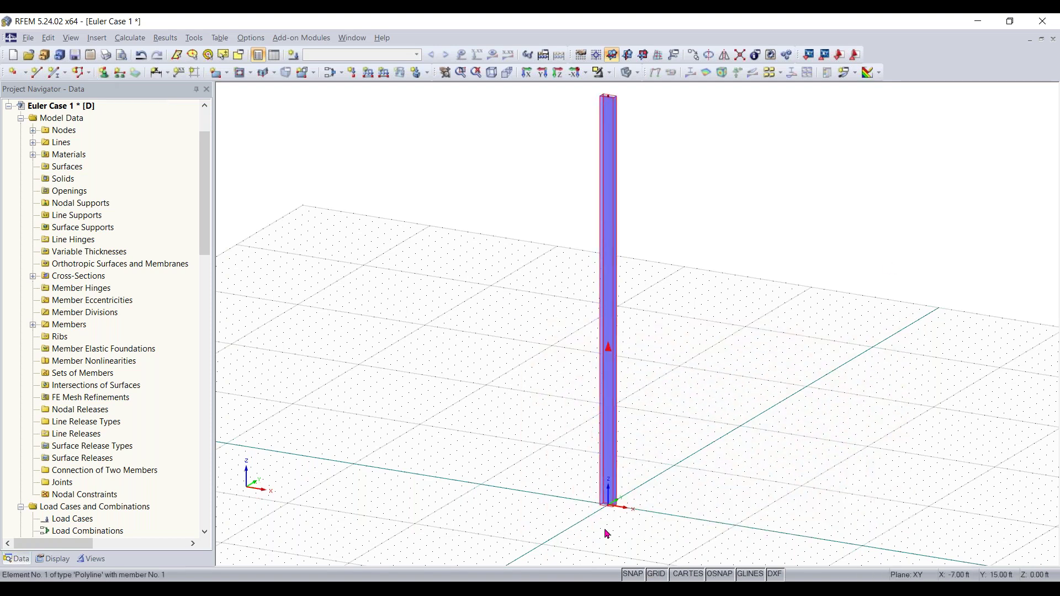
left_click_drag(547, 538, 715, 424)
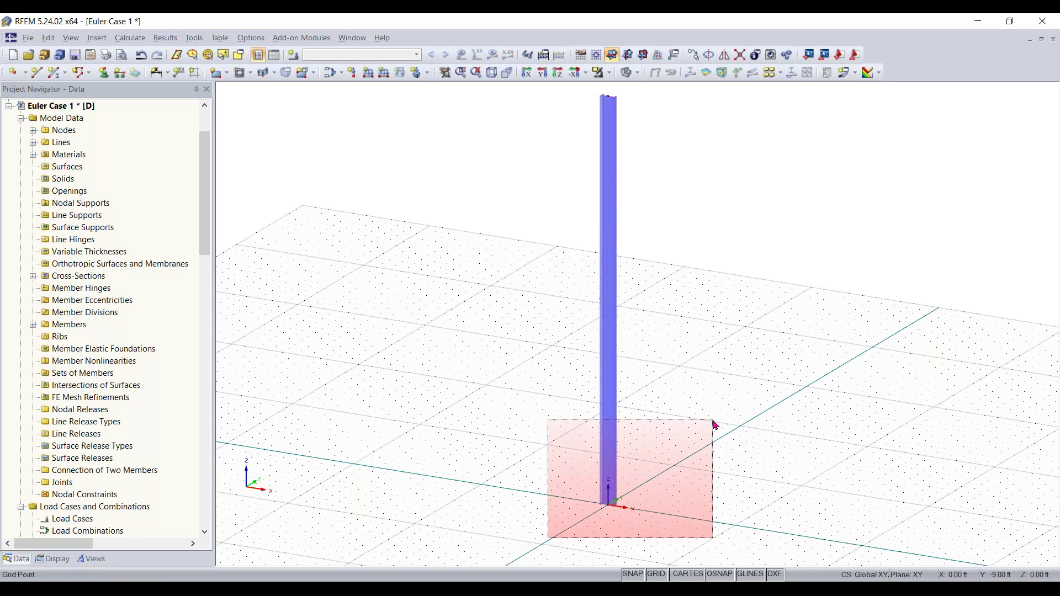
left_click_drag(715, 425, 714, 426)
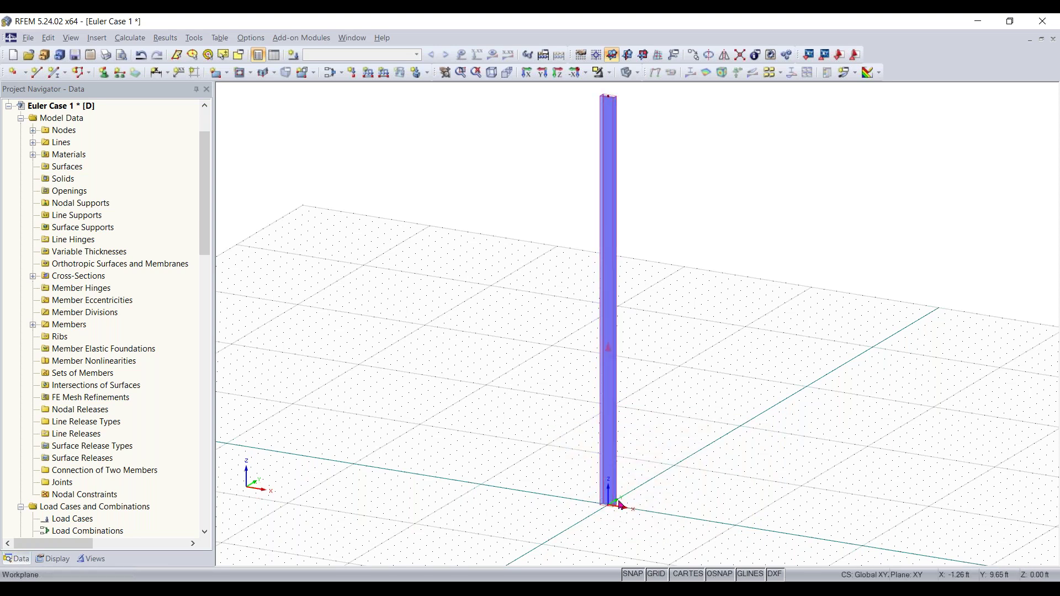
left_click_drag(716, 415, 489, 546)
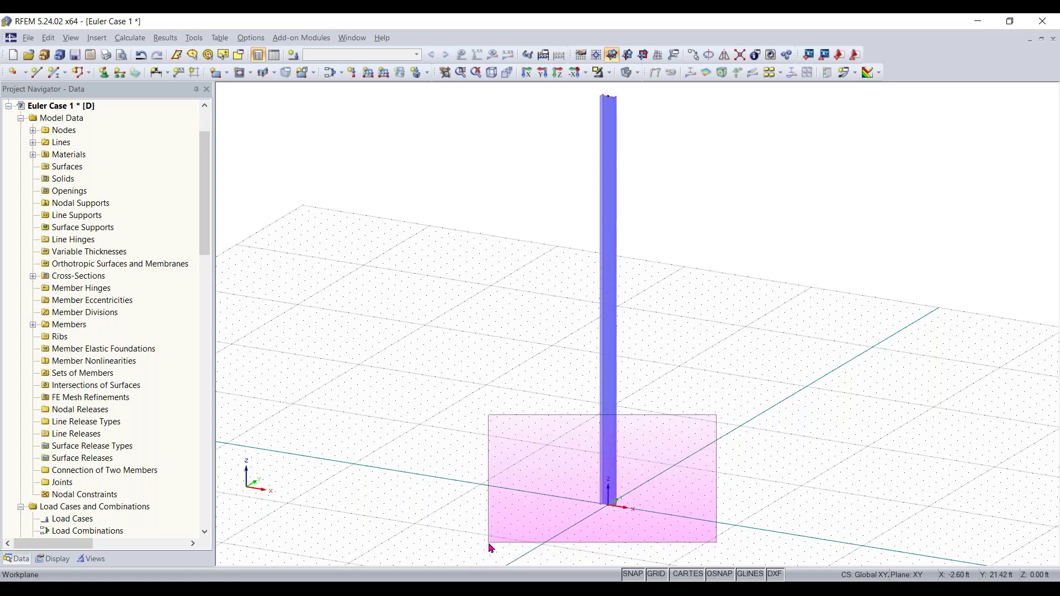
left_click_drag(489, 547, 490, 547)
left_click_drag(316, 463, 389, 448)
Assign a rigid nodal support to the node at the column's base.
left_click_drag(540, 540, 764, 415)
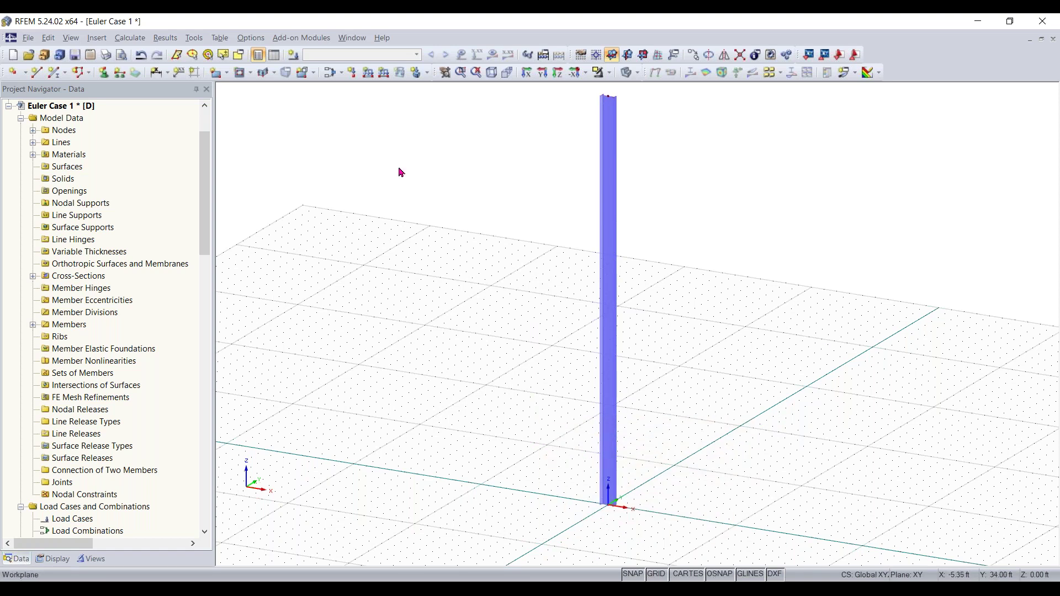
left_click(103, 73)
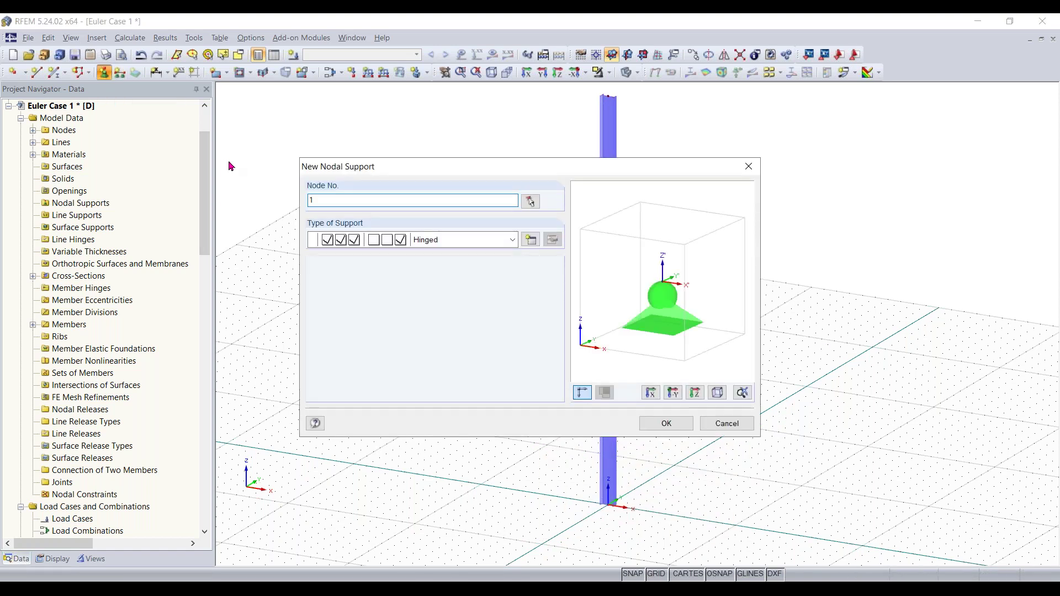
left_click(512, 242)
left_click(491, 269)
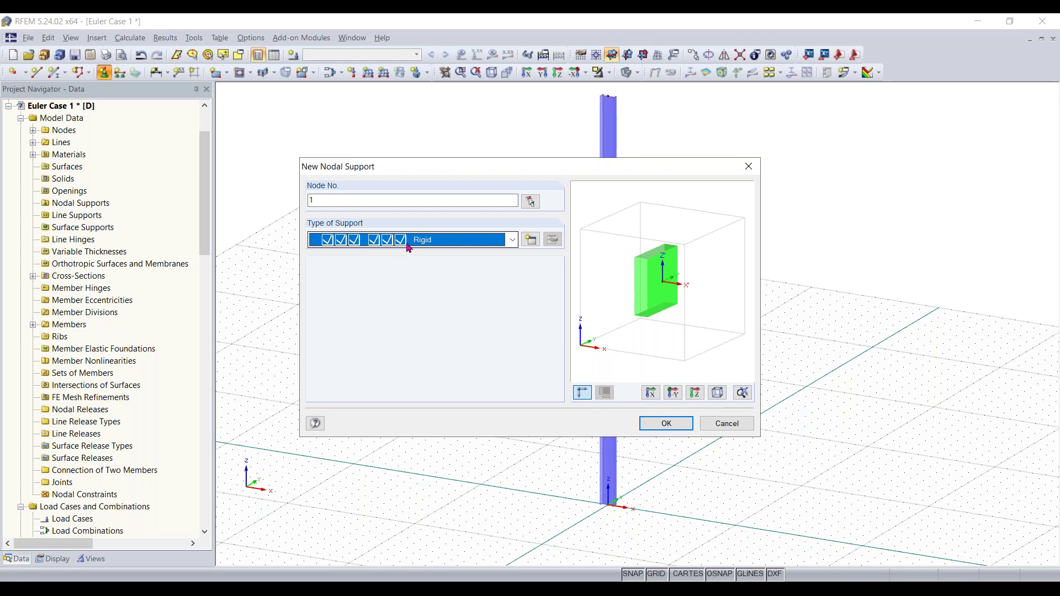
left_click(674, 423)
left_click(623, 520)
key("Escape")
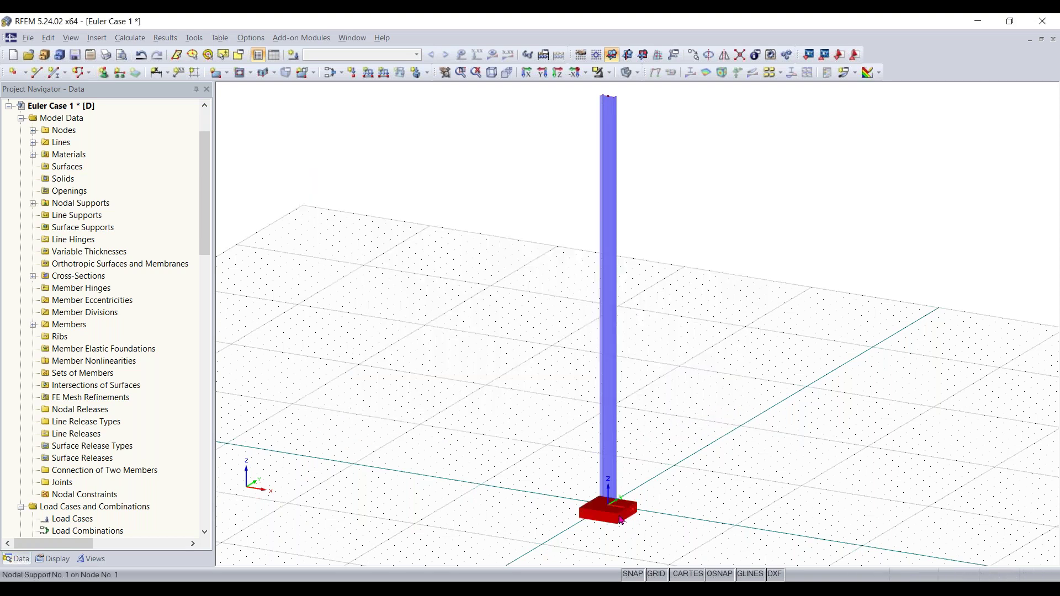
Create load case 1 described as Test, in the Dead action category with self-weight inactive.
scroll(621, 520, "up", 2)
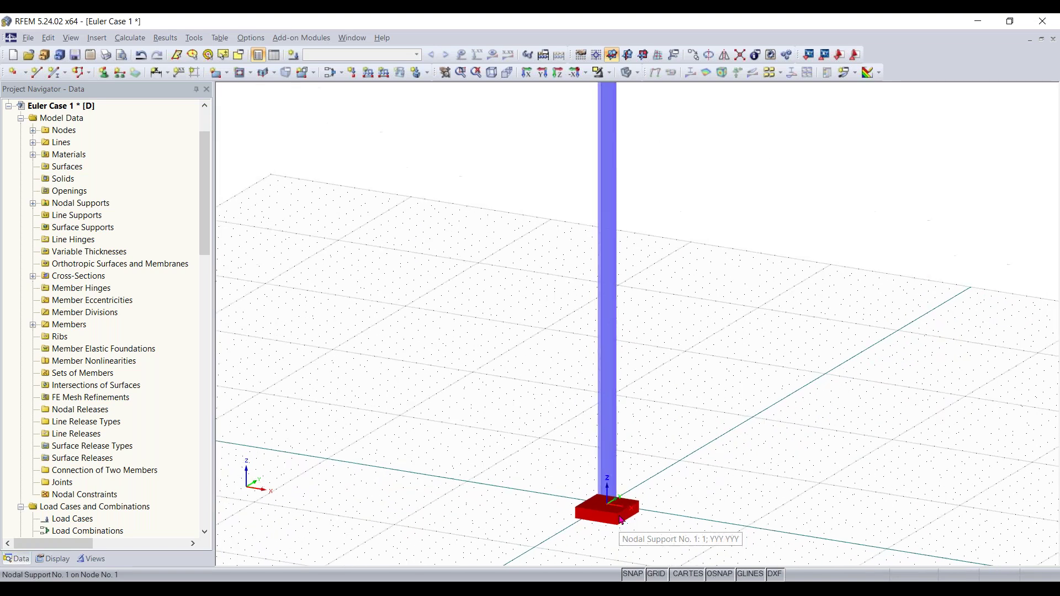
middle_click_drag(641, 486, 637, 521)
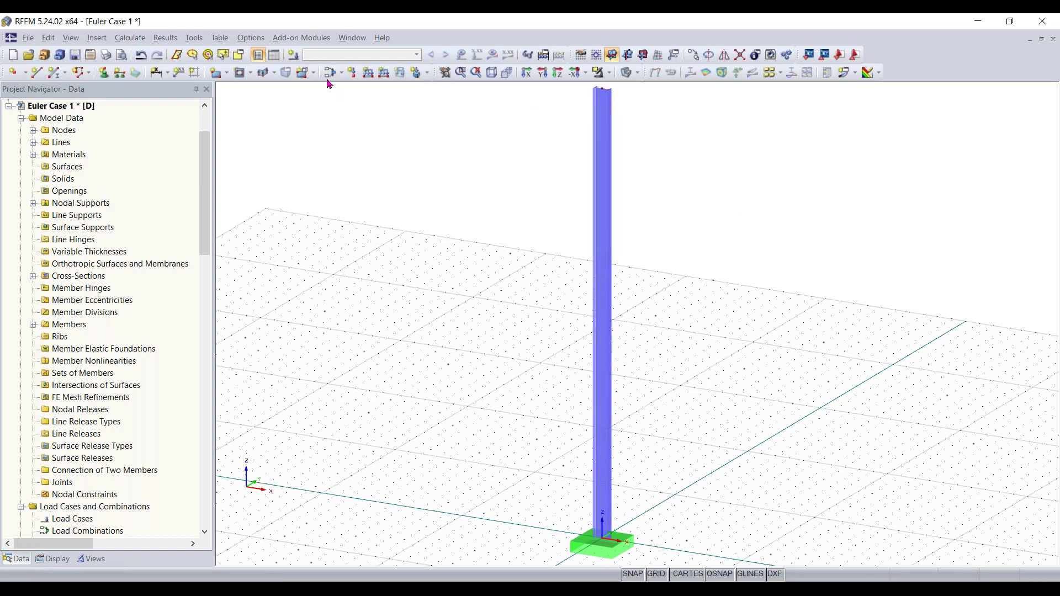
left_click(294, 56)
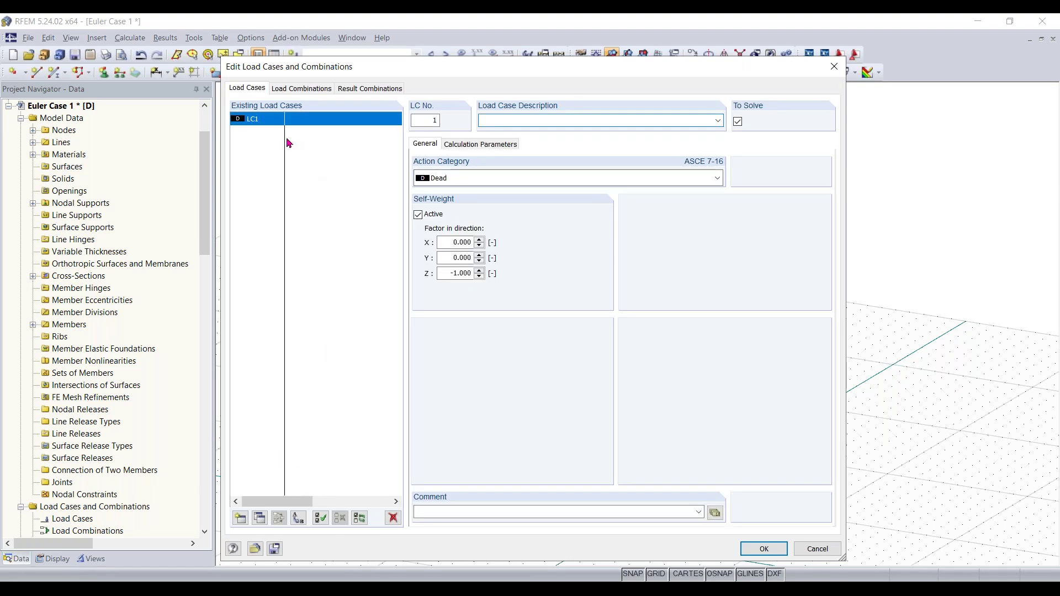
left_click(563, 118)
type("Test")
left_click(419, 215)
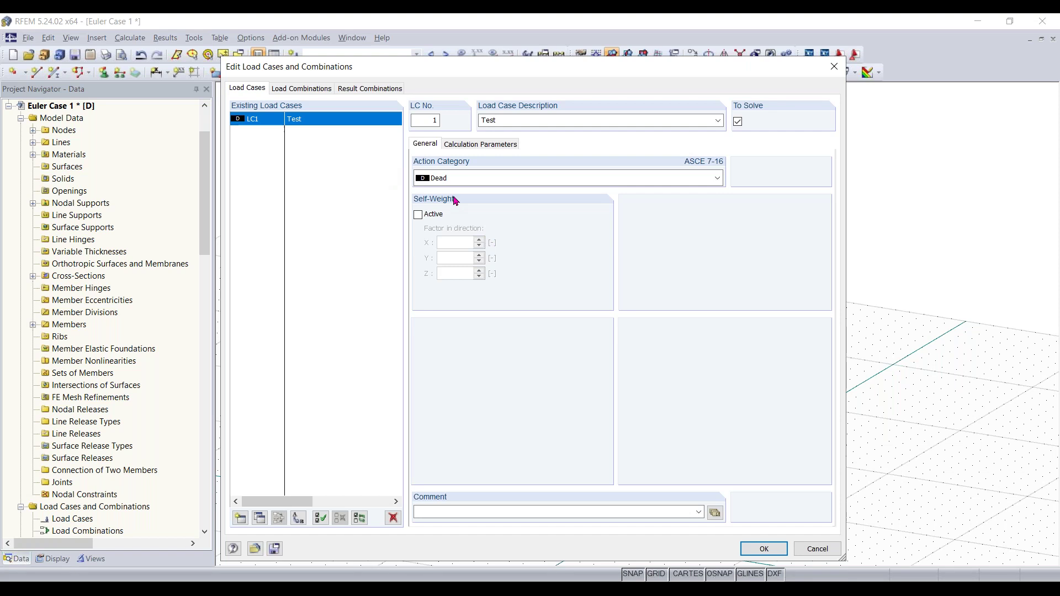
left_click(765, 548)
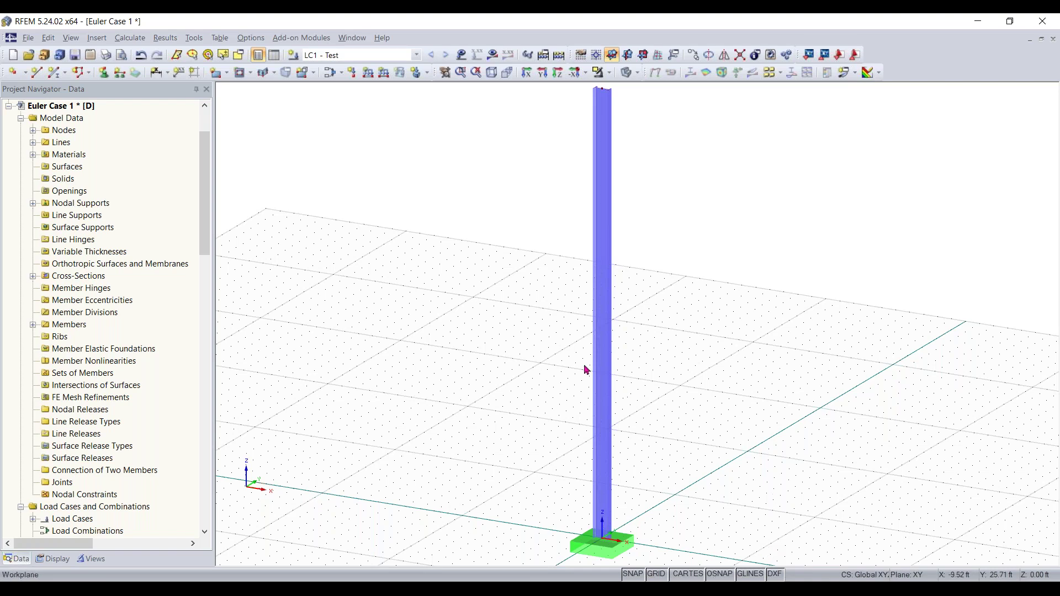
Apply a nodal load with PX 2 kip and PZ 5 kip to the column's top node.
scroll(556, 350, "down", 2)
middle_click_drag(527, 342, 546, 347)
right_click(545, 347)
left_click(940, 353)
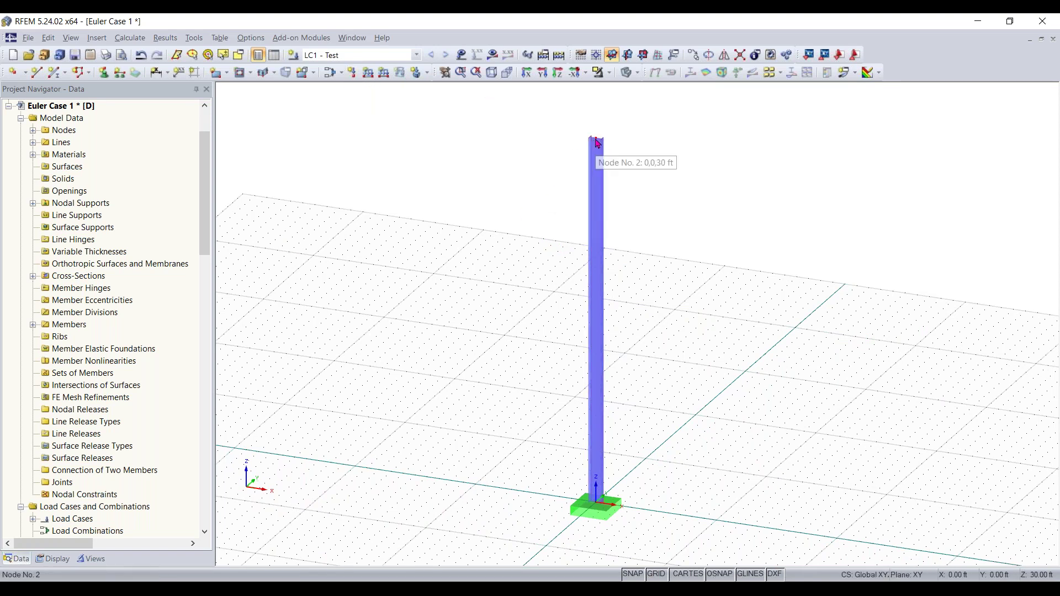
left_click(352, 73)
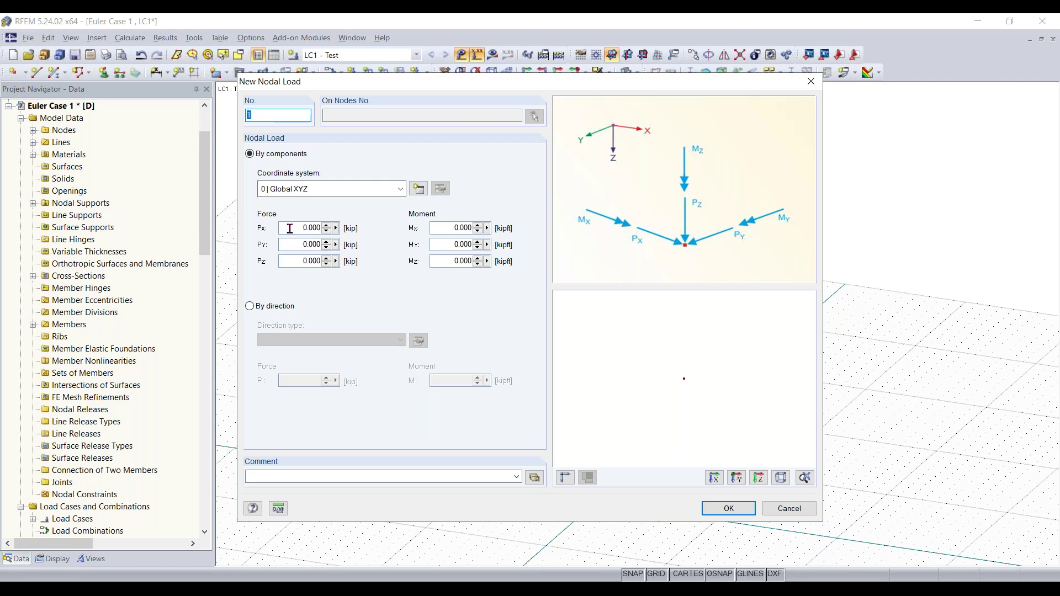
left_click(299, 263)
type("5")
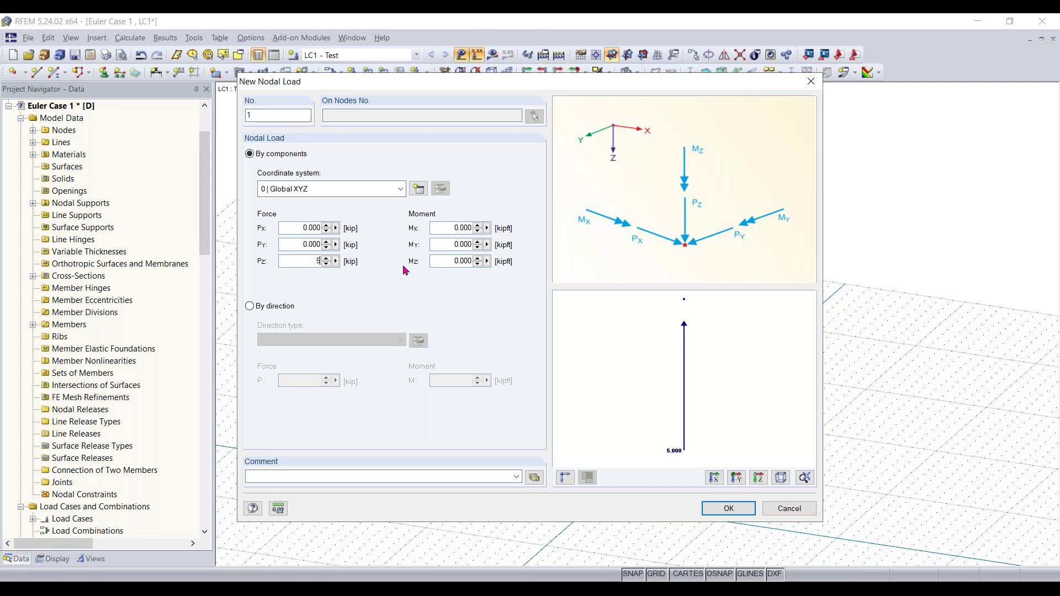
left_click(300, 228)
type("2")
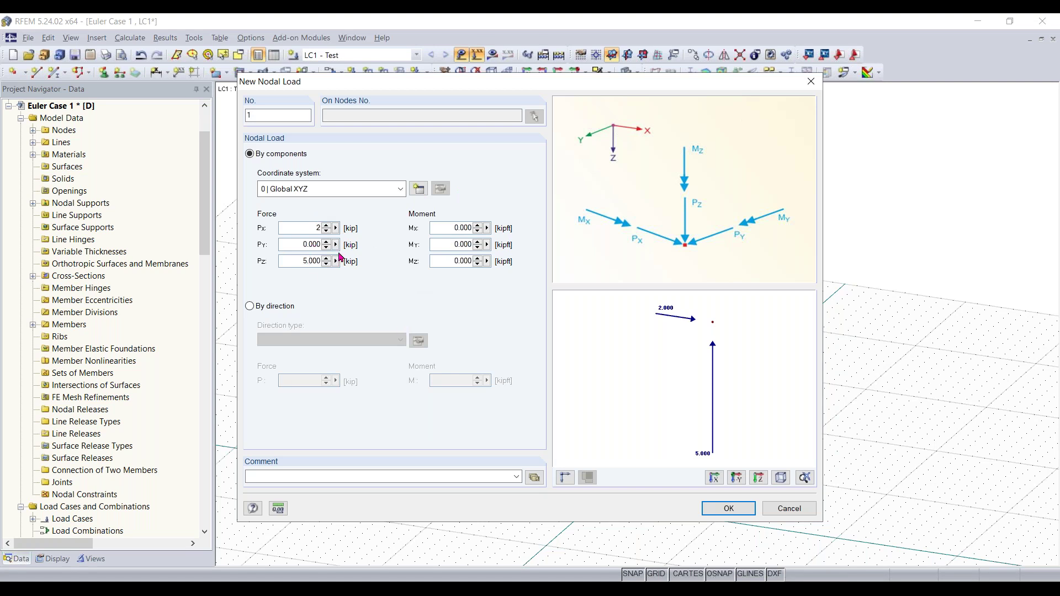
left_click(726, 513)
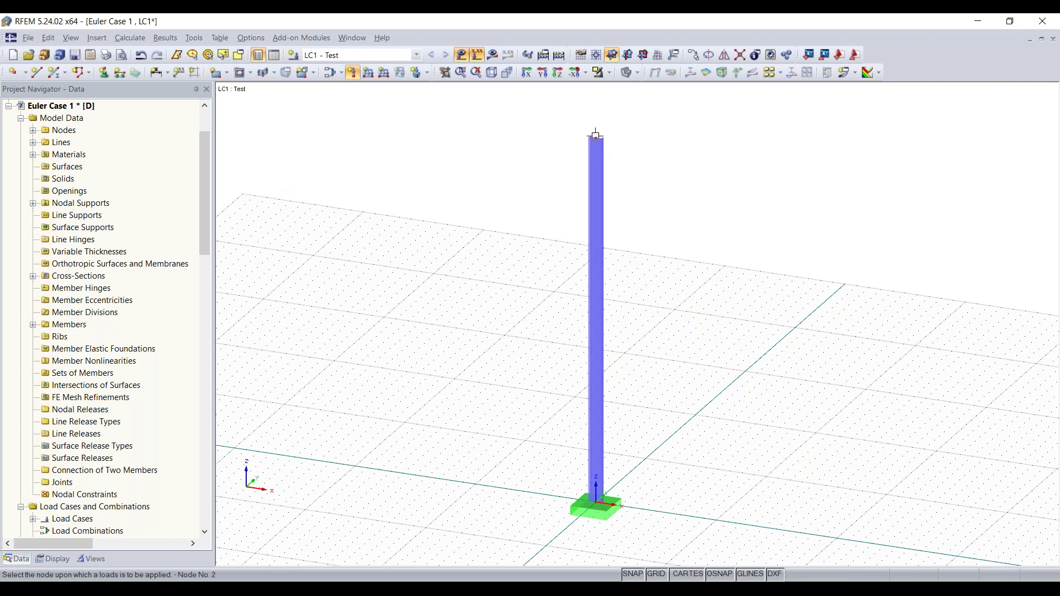
left_click(596, 134)
key("Escape")
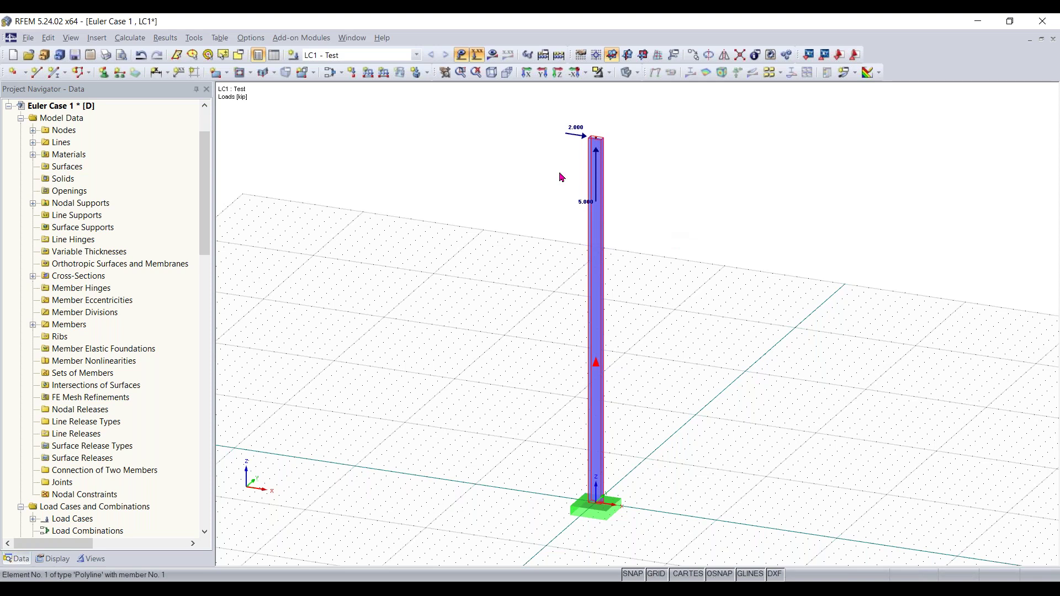
Edit the top node's load so that PX is 2 kip and PZ is -5 kip, pointing down.
scroll(587, 173, "up", 3)
scroll(568, 232, "up", 2)
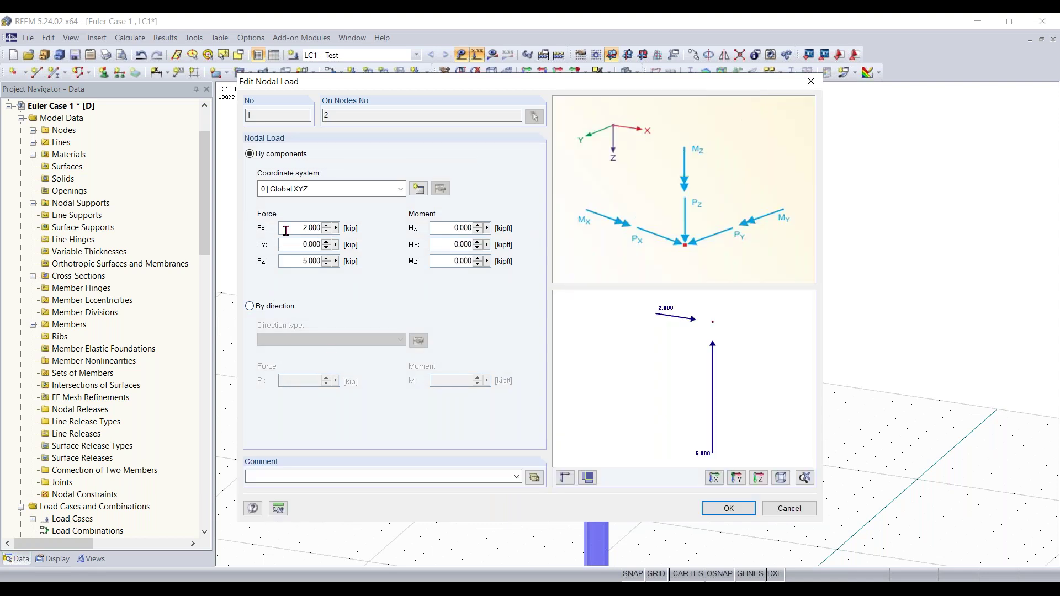
key("Return")
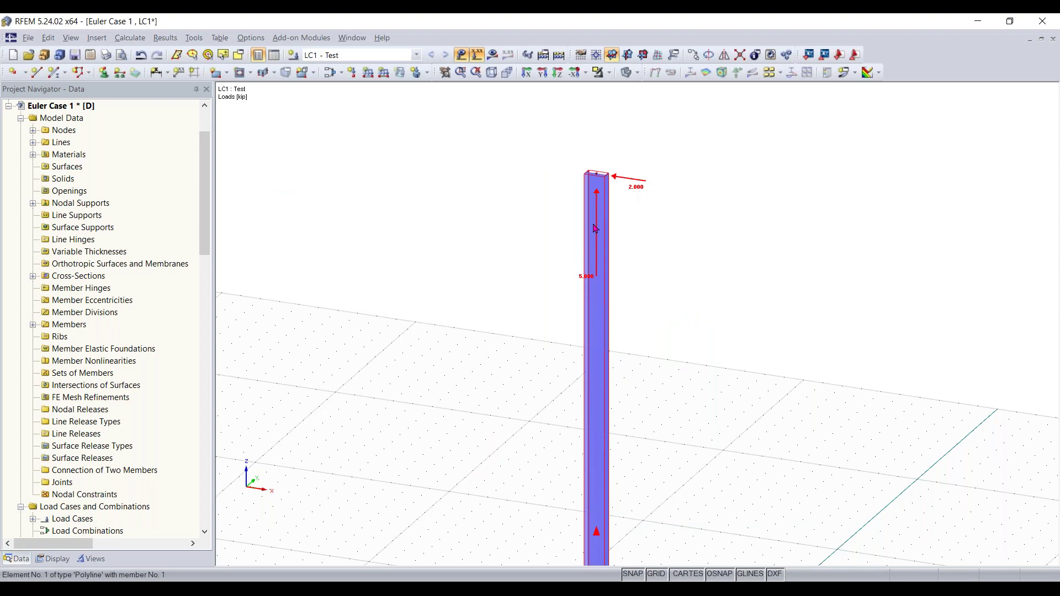
double_click(675, 182)
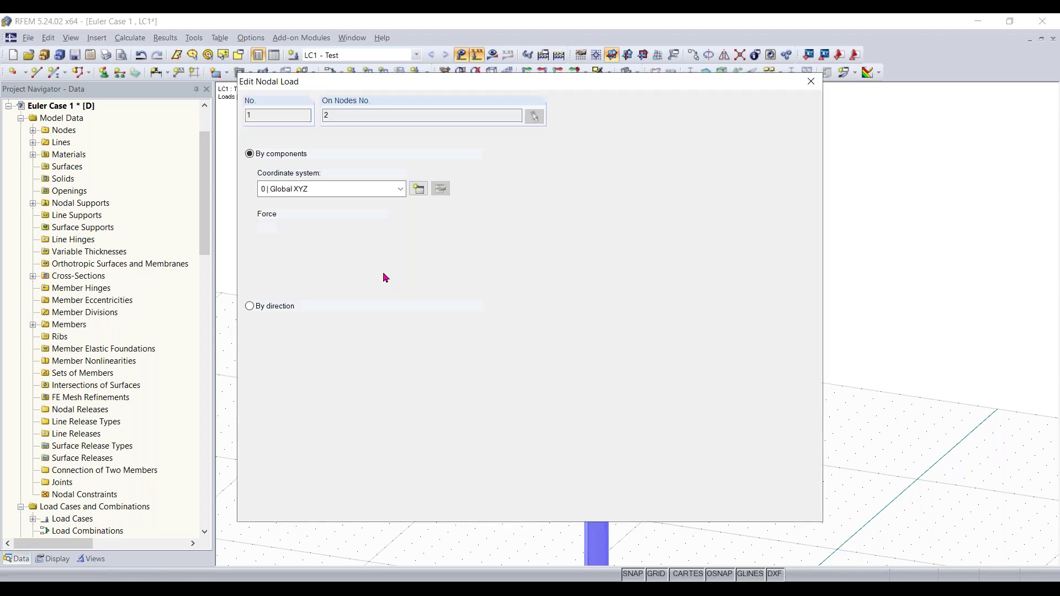
left_click(303, 261)
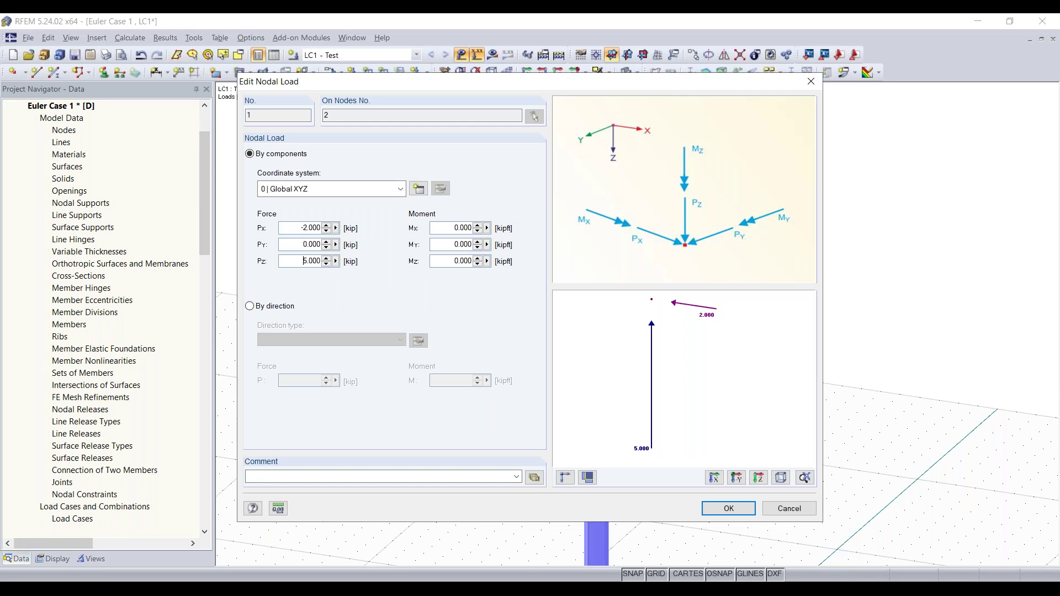
left_click(303, 227)
type("-")
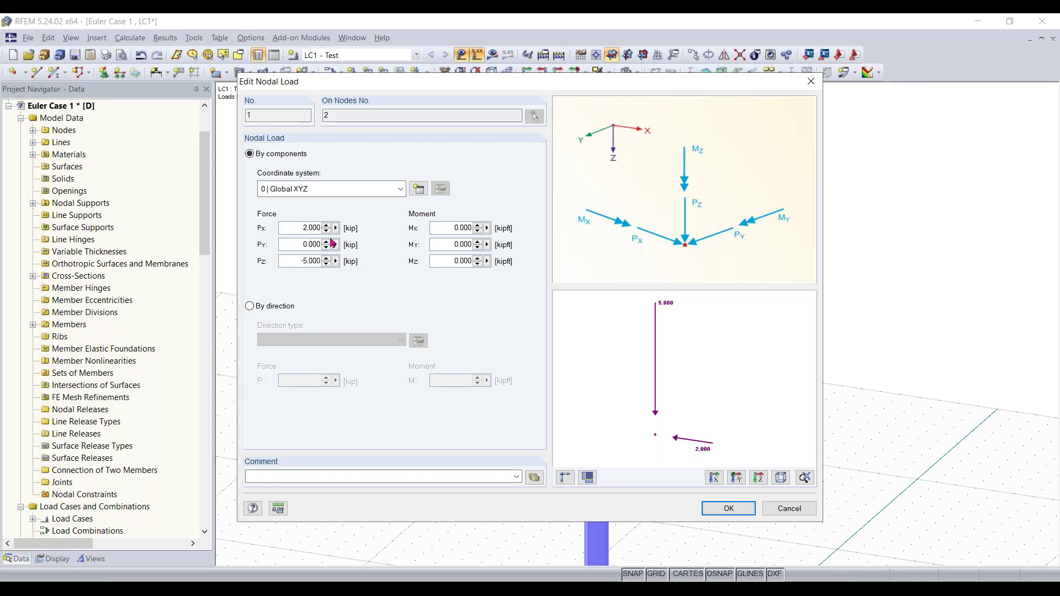
key("Return")
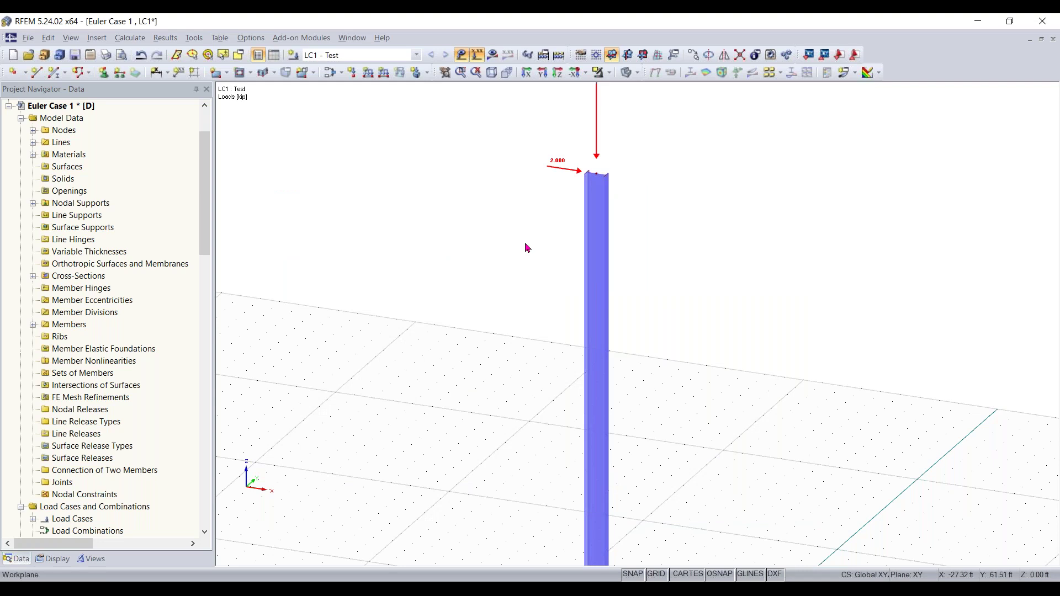
Calculate the Test load case and display the column's global deformations.
scroll(513, 248, "down", 2)
scroll(497, 364, "down", 2)
middle_click_drag(497, 336, 495, 333)
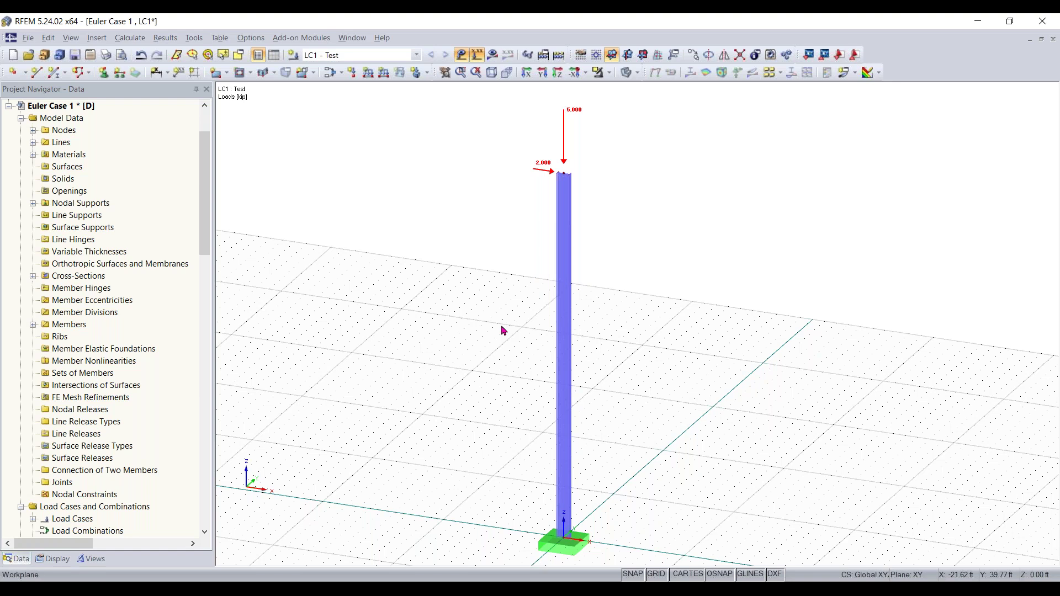
scroll(503, 329, "down", 1)
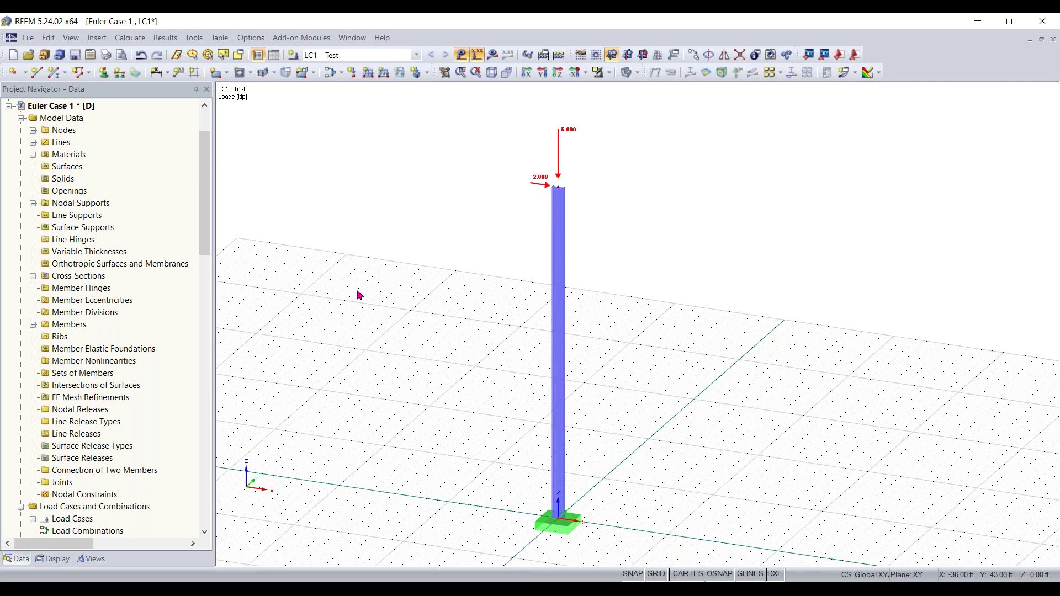
left_click(493, 55)
left_click(505, 325)
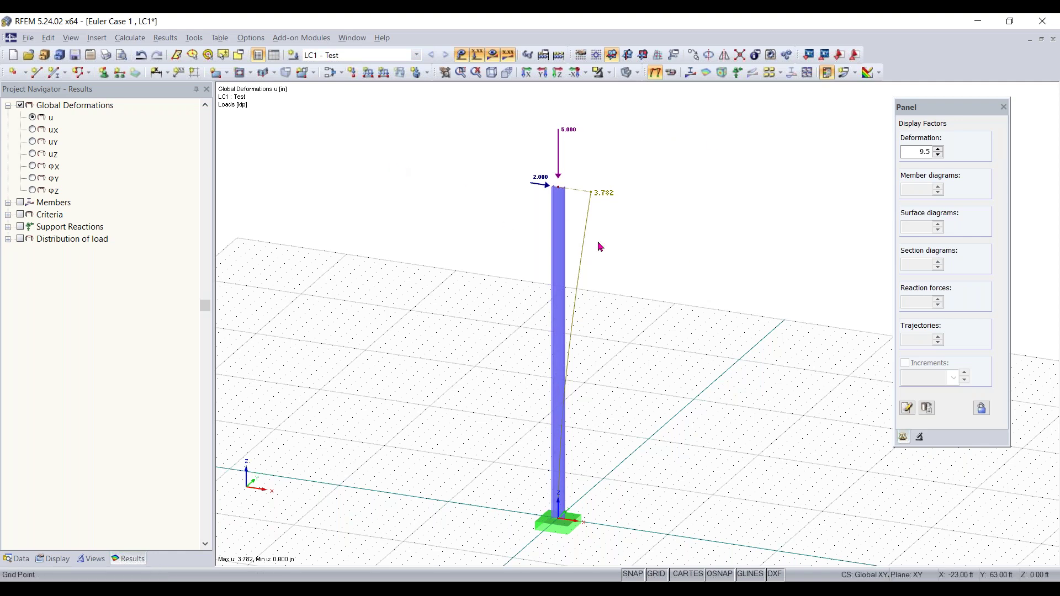
View the column in the XZ plane, examine its member moment My diagram, and return to the global deformations u.
left_click(542, 73)
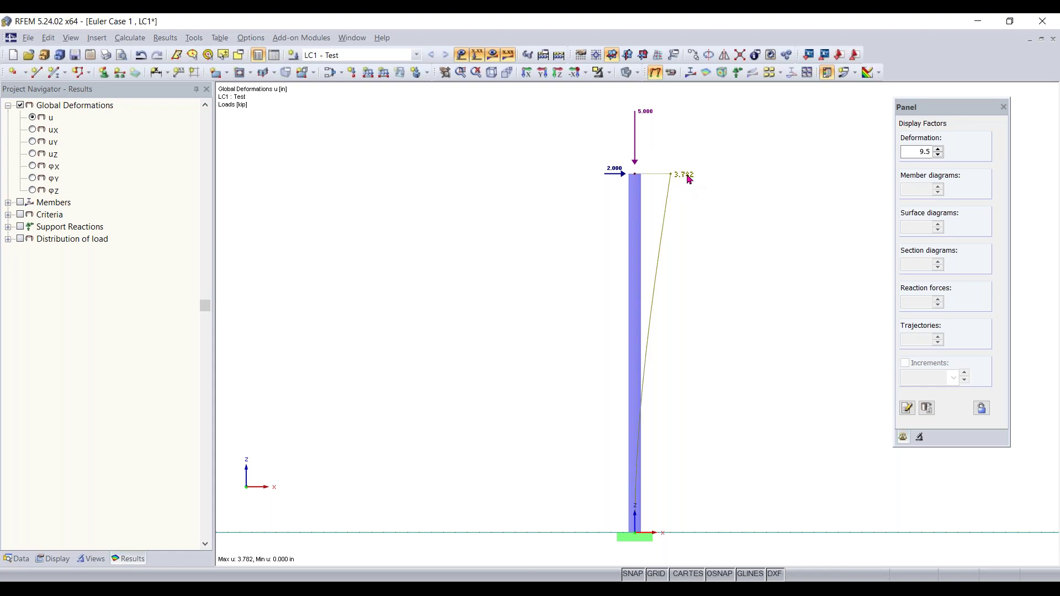
left_click(8, 208)
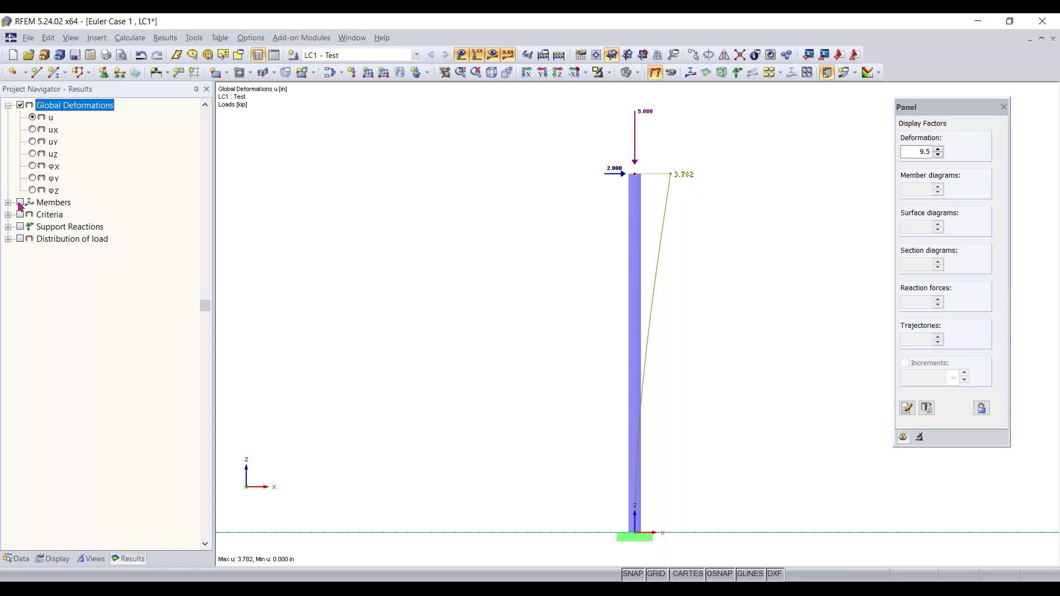
left_click(19, 204)
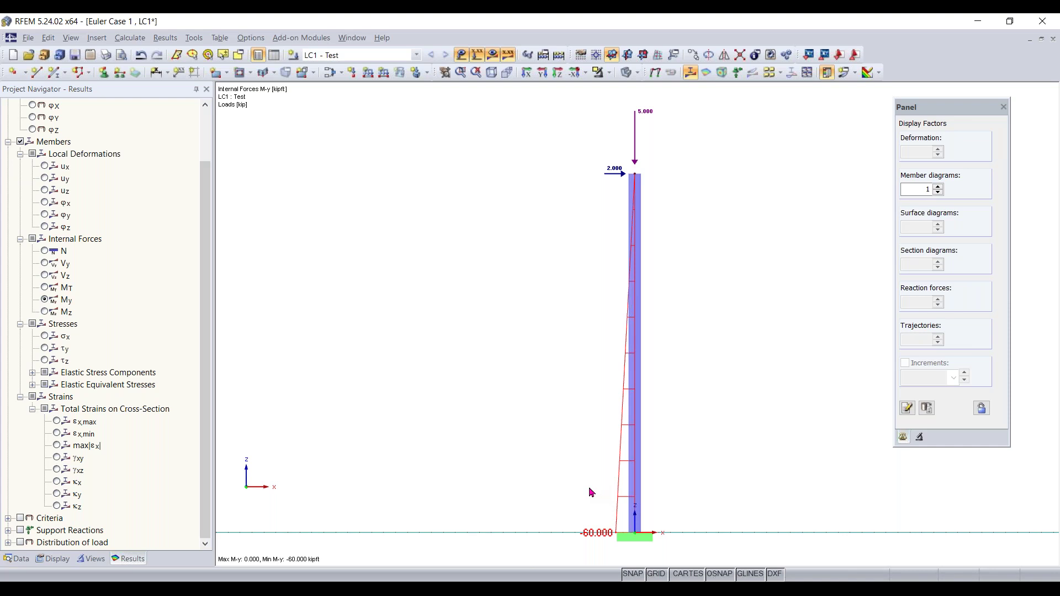
scroll(138, 205, "up", 1)
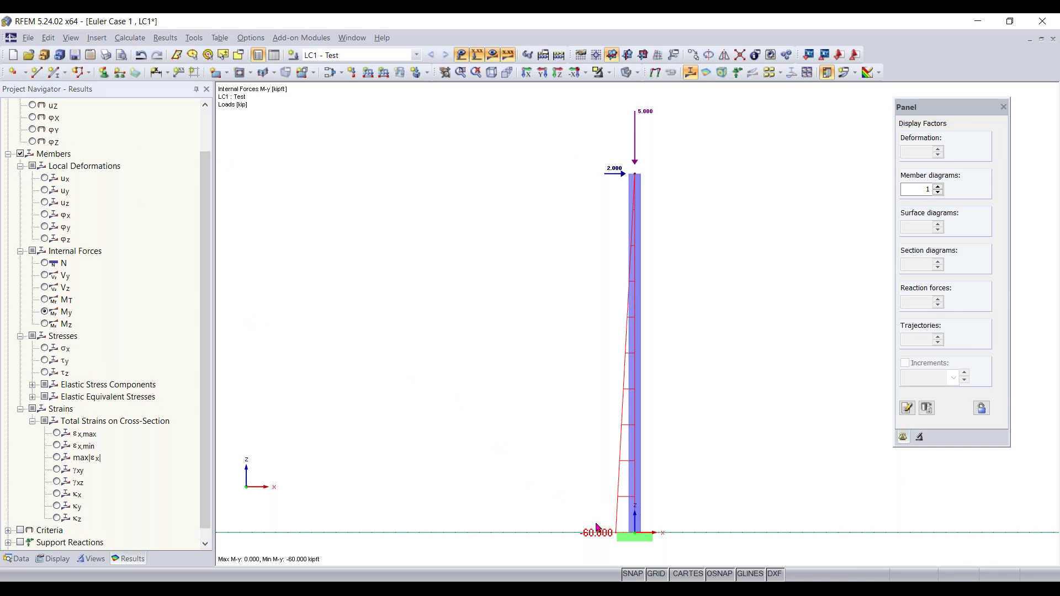
scroll(77, 280, "up", 2)
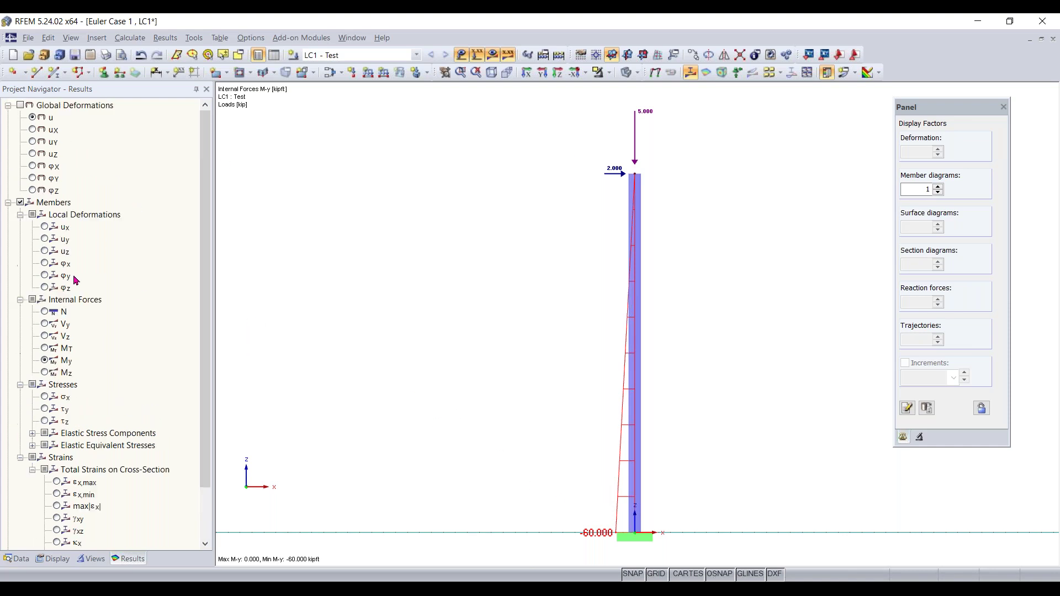
left_click(20, 106)
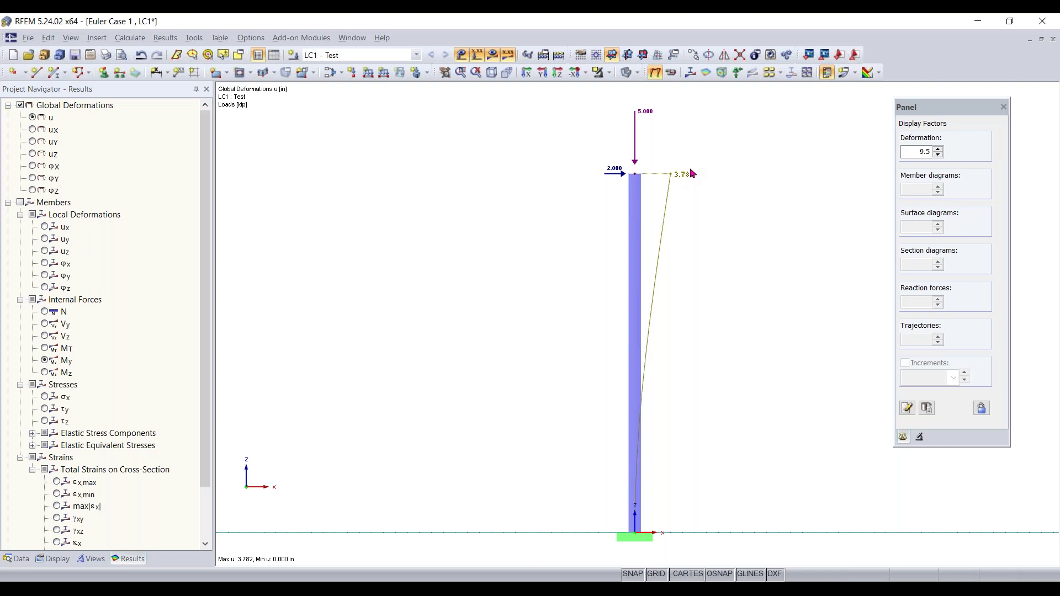
Open the calculation parameters of the Test load case for editing.
left_click(332, 73)
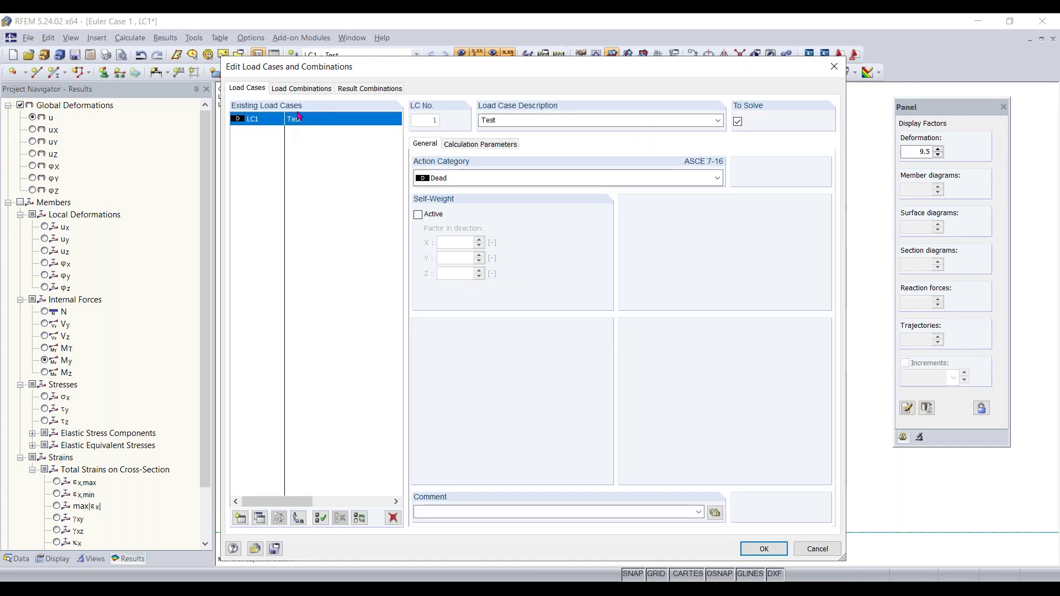
left_click(481, 146)
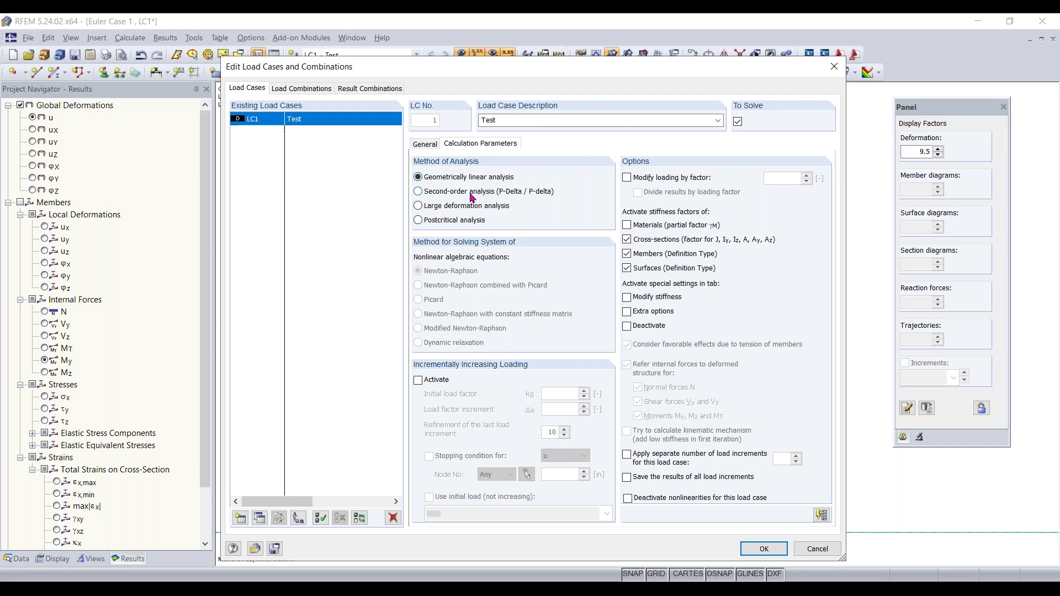
Create a load combination to check its default calculation parameters, and delete it again.
left_click(298, 89)
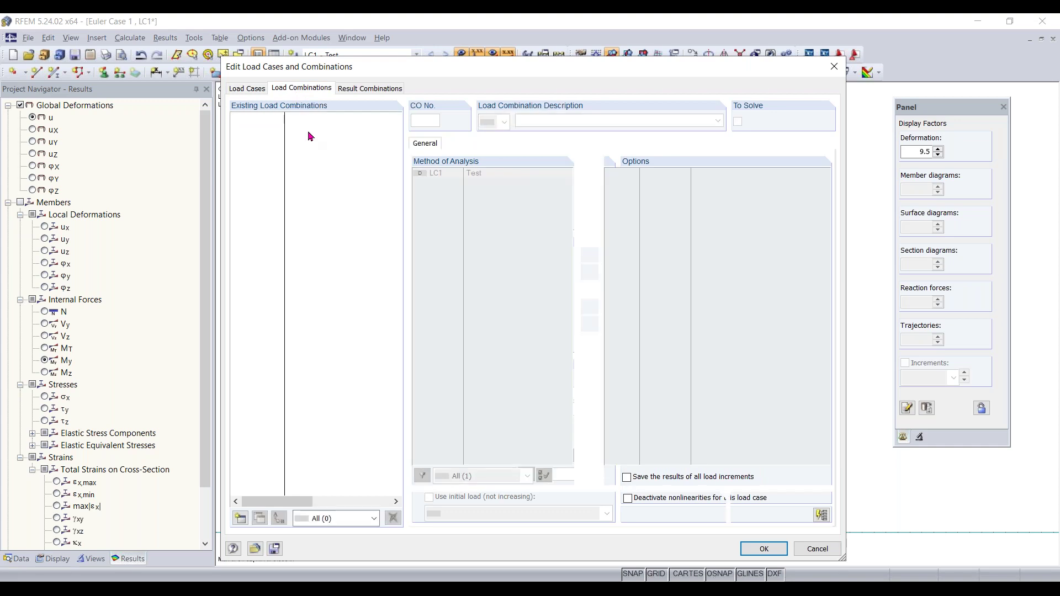
left_click(239, 518)
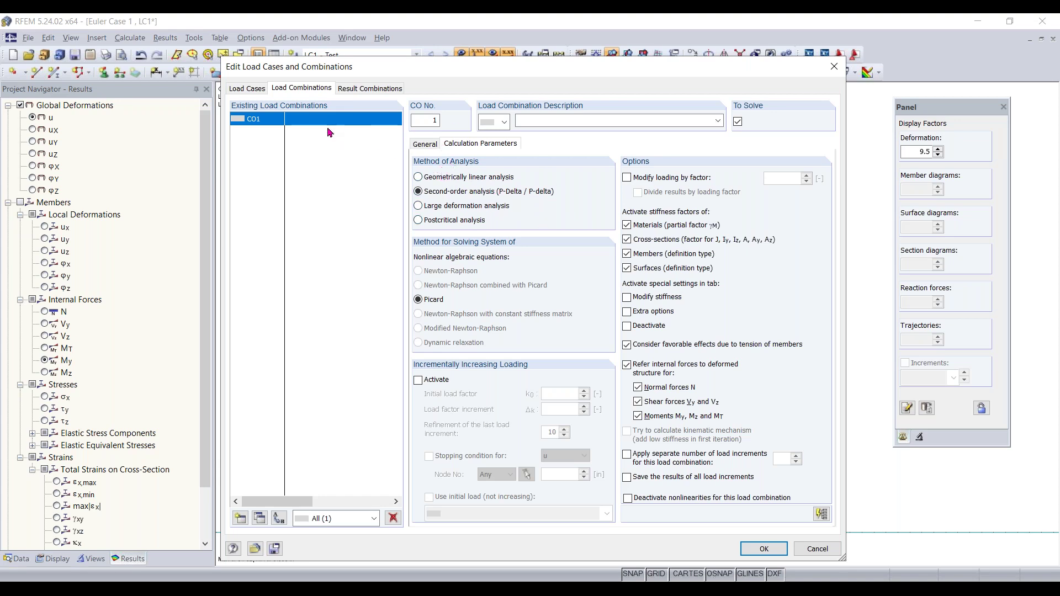
left_click(393, 518)
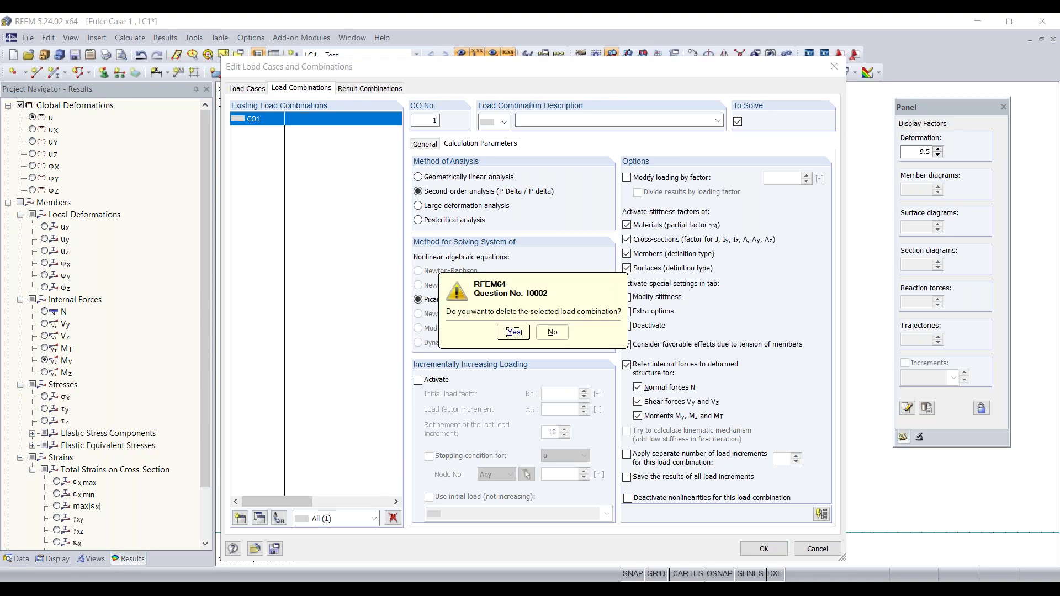
left_click(513, 331)
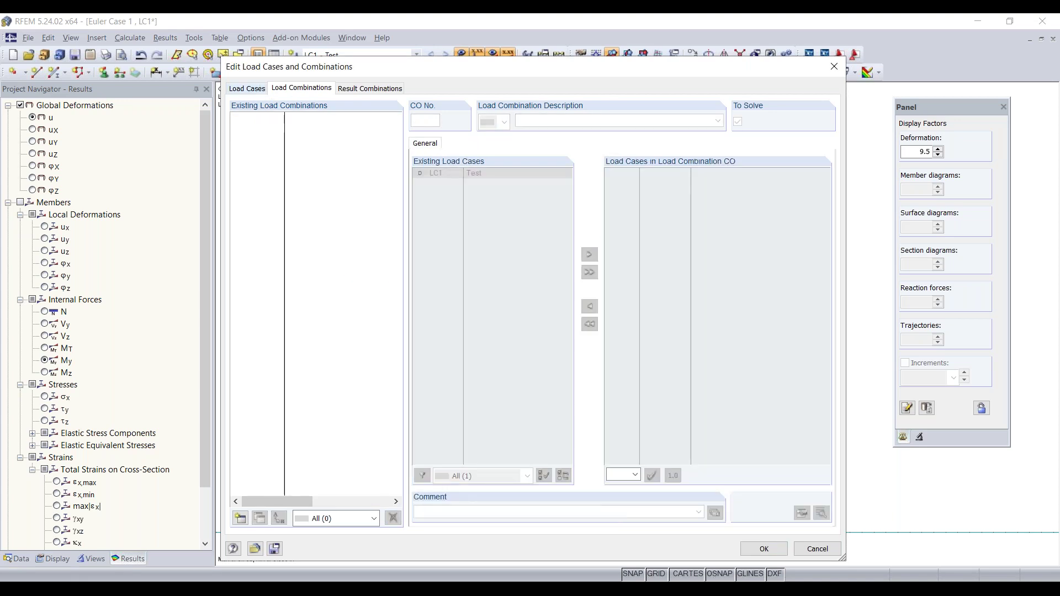
Set the Test load case's method of analysis to second-order analysis (P-Delta / P-delta) and accept the load case settings.
left_click(248, 88)
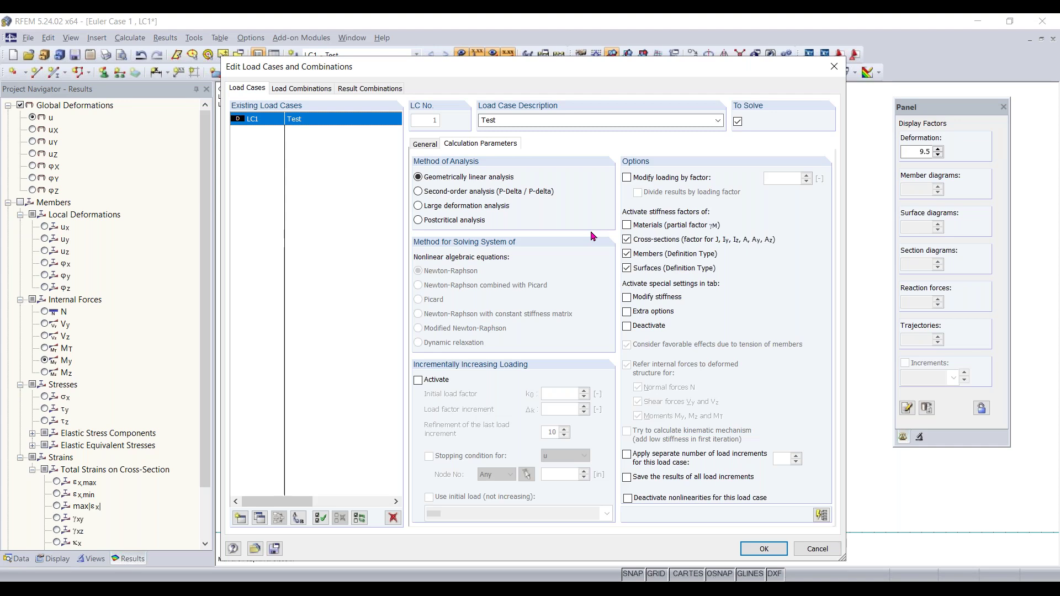
left_click(466, 193)
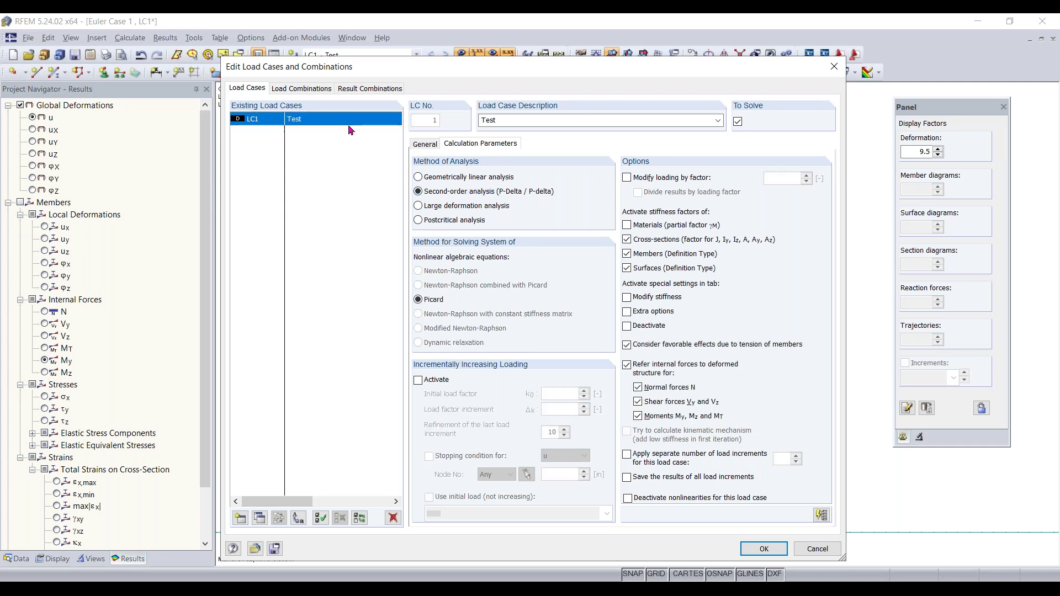
left_click(763, 549)
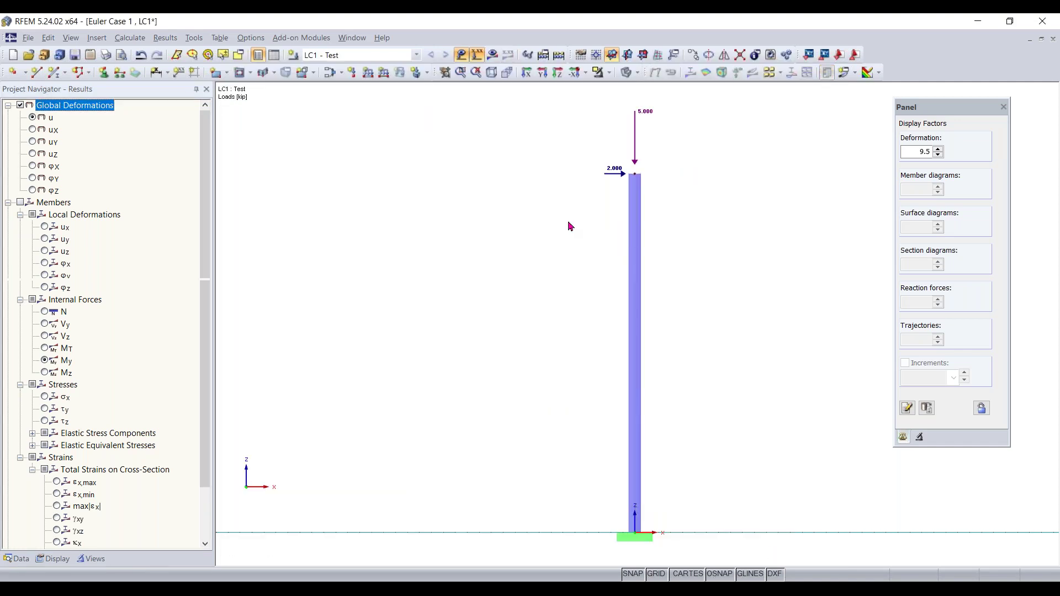
Recalculate the Test load case to show its results on the column.
left_click(492, 57)
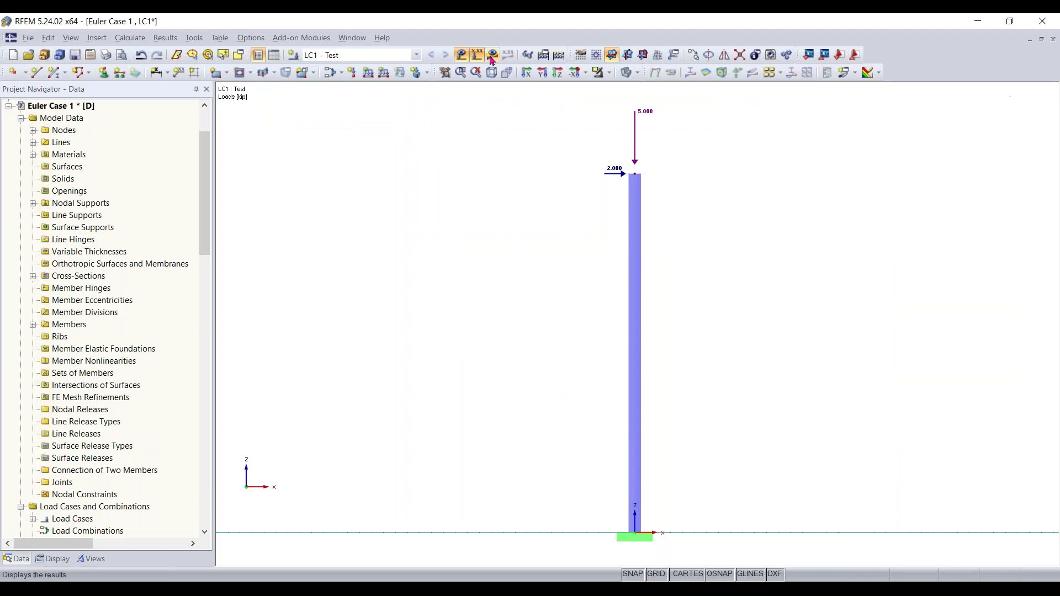
left_click(492, 57)
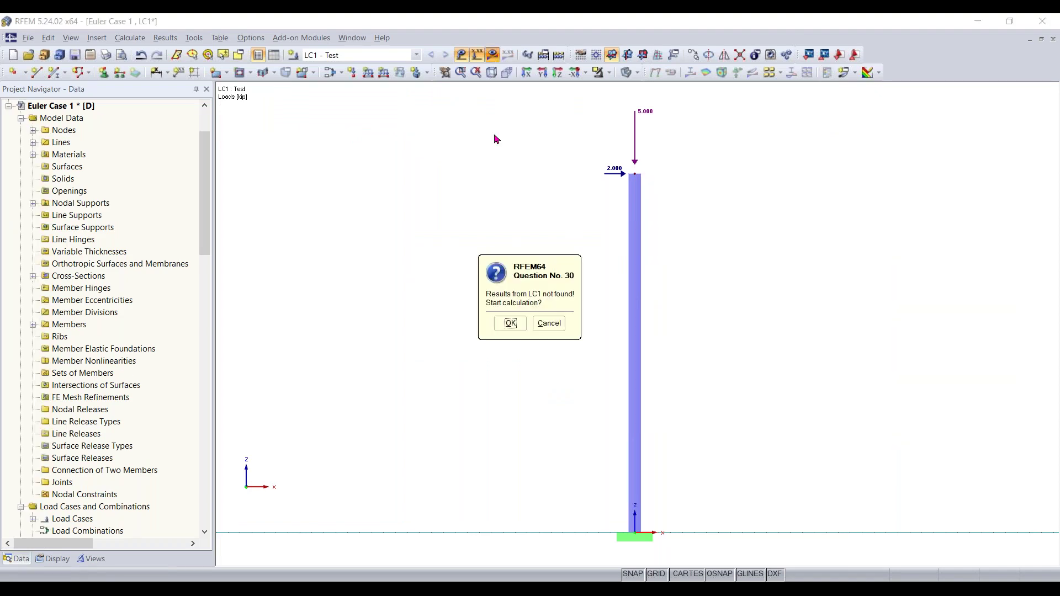
Calculate load case LC1 and examine the column's global deformation u and its My bending moment diagram.
left_click(504, 324)
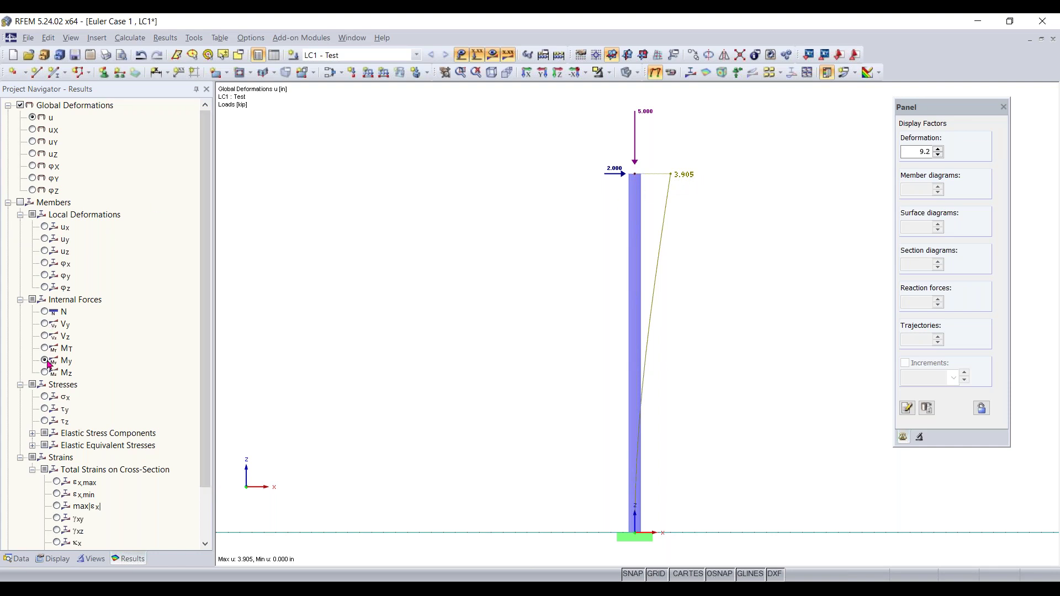
left_click(20, 203)
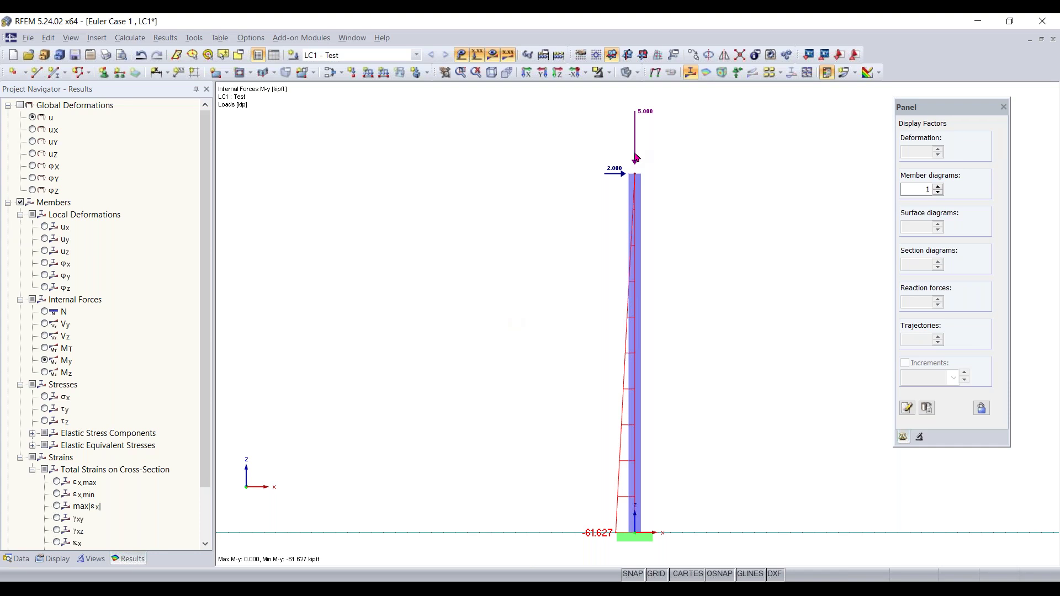
left_click(30, 107)
left_click(21, 105)
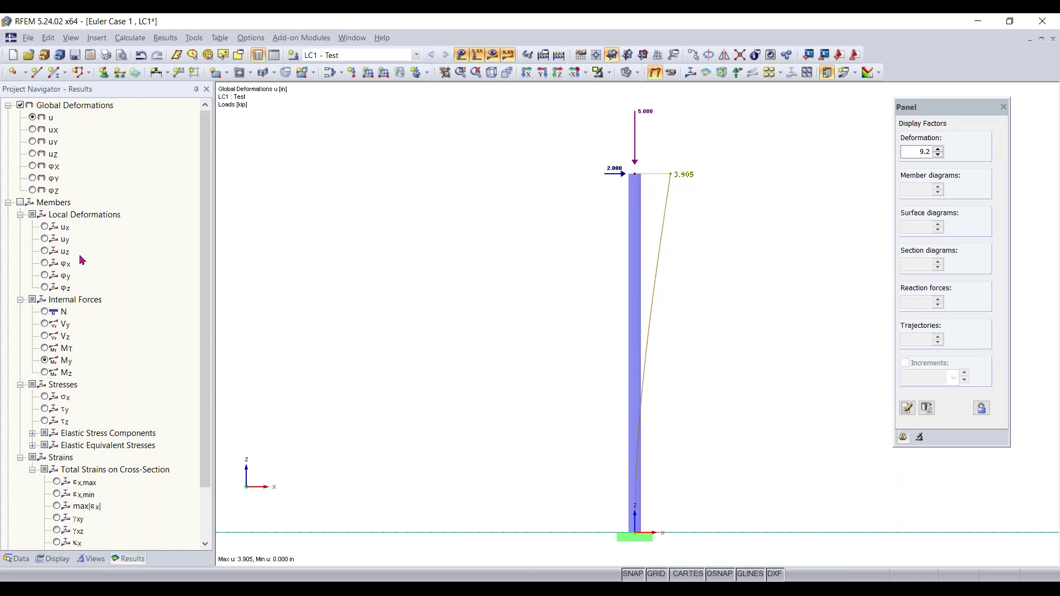
left_click(20, 203)
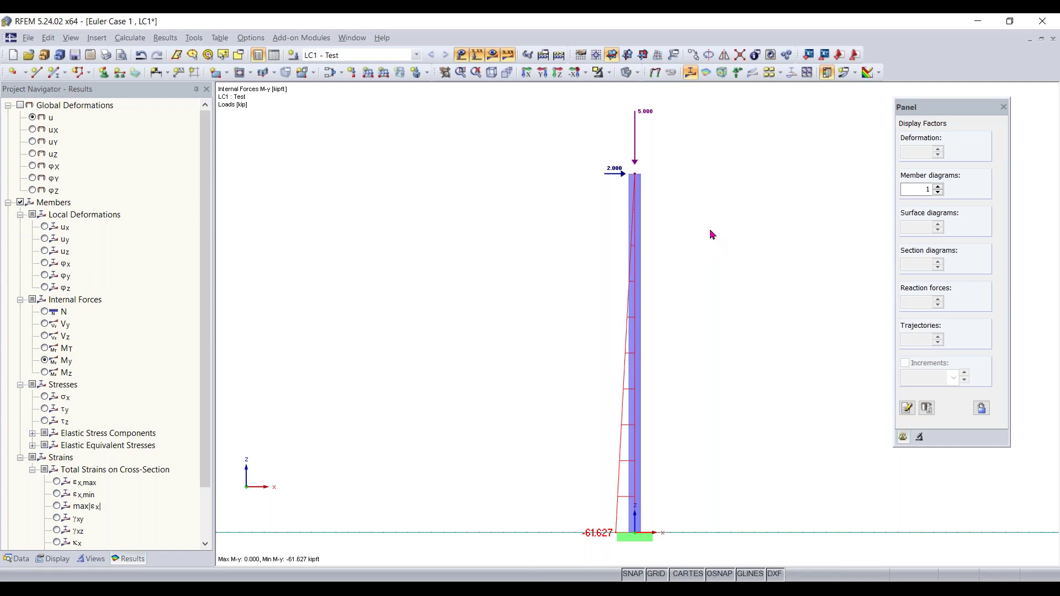
Edit the nodal load on the column's top node so that PX is 0 and PZ is -0.1 kip.
left_click(485, 60)
left_click(485, 61)
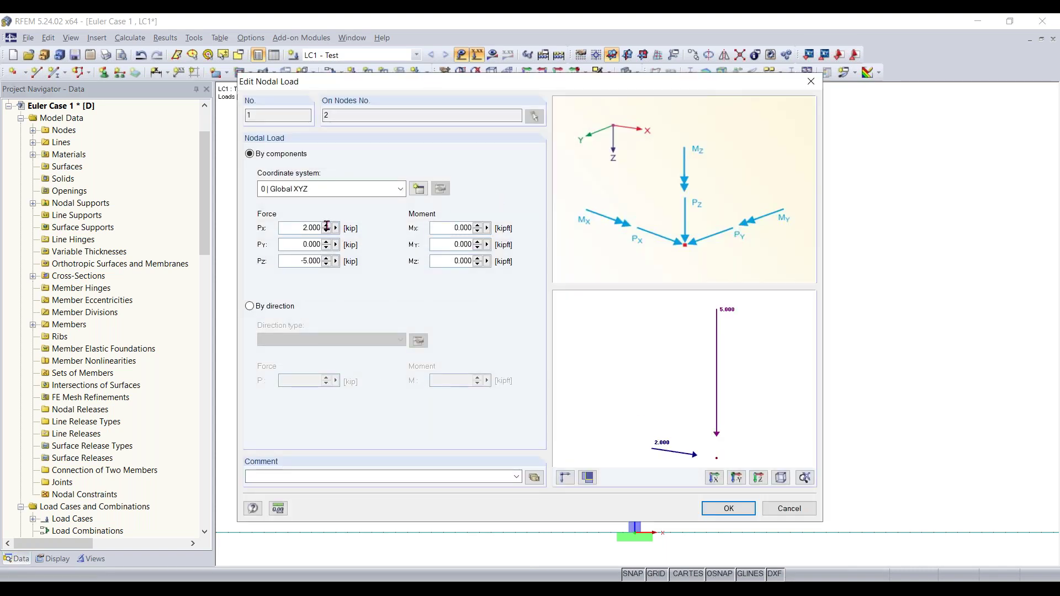
double_click(301, 228)
key("Delete")
type(".100")
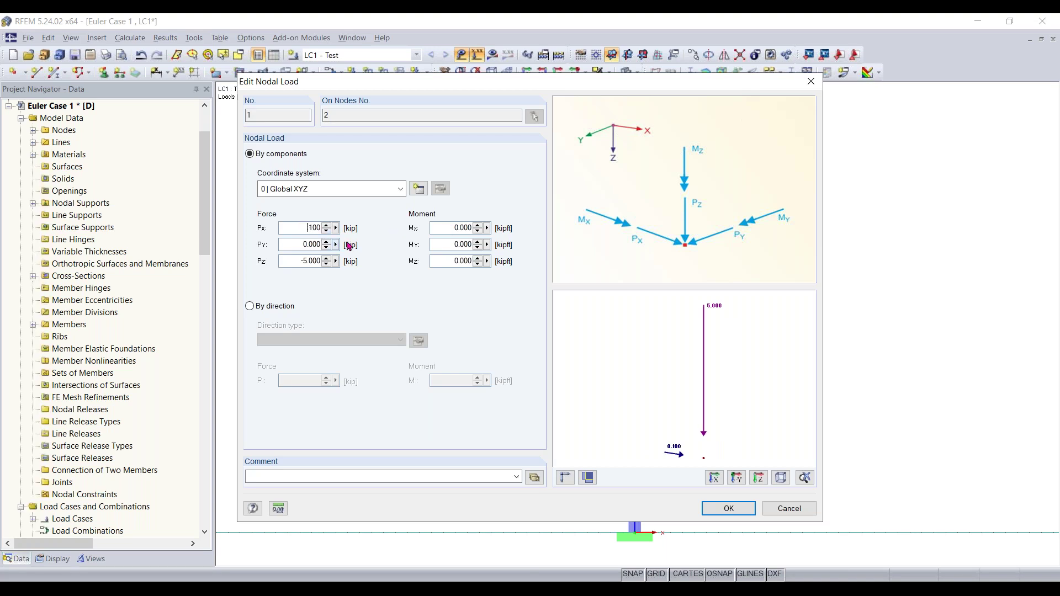
type("-")
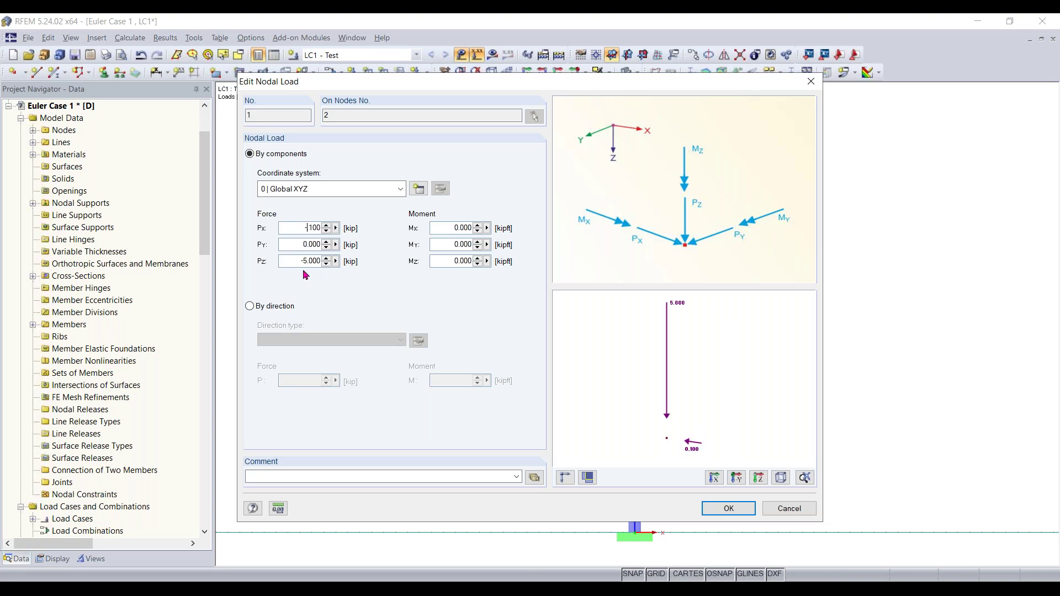
key("Tab")
key("Tab")
type("-0")
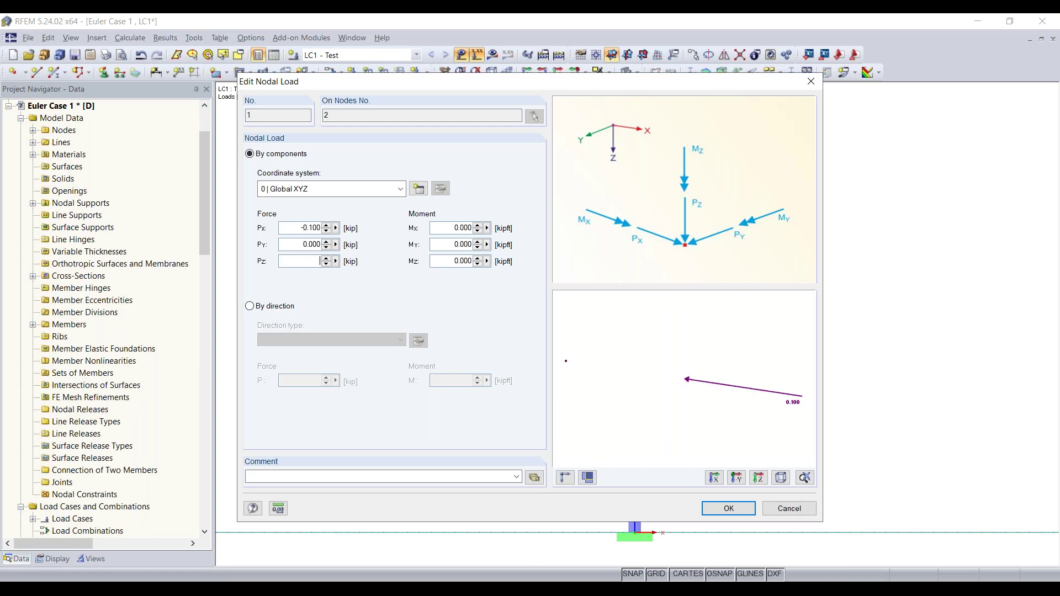
type(".1")
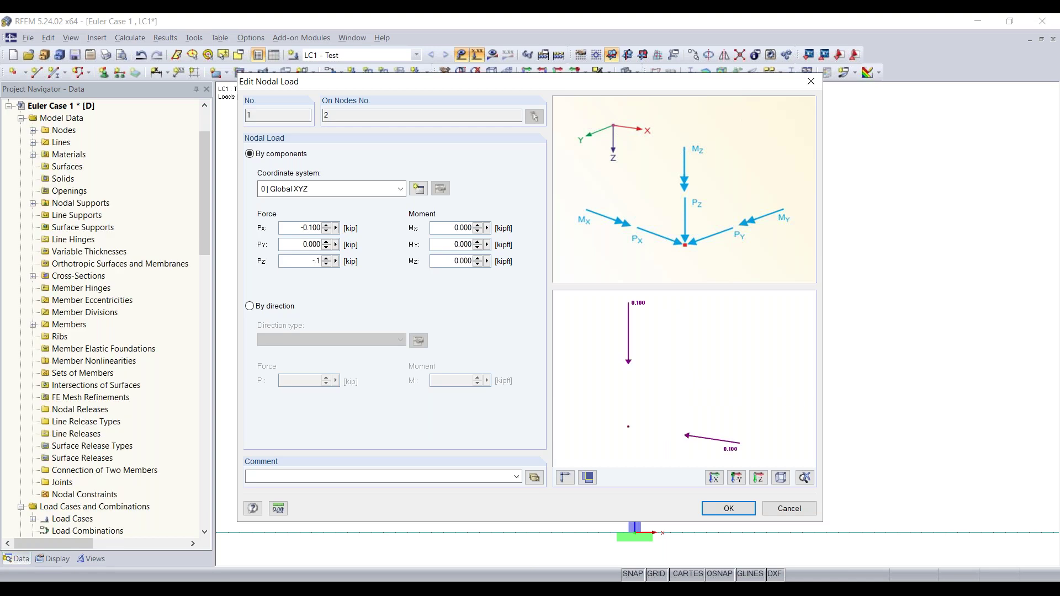
left_click(301, 228)
type("0")
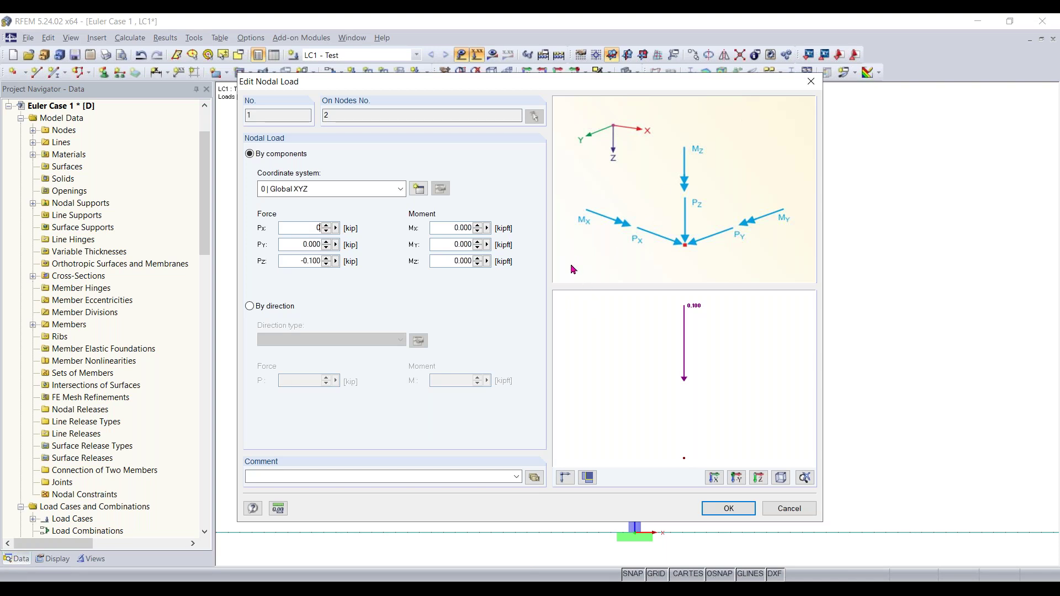
left_click(730, 509)
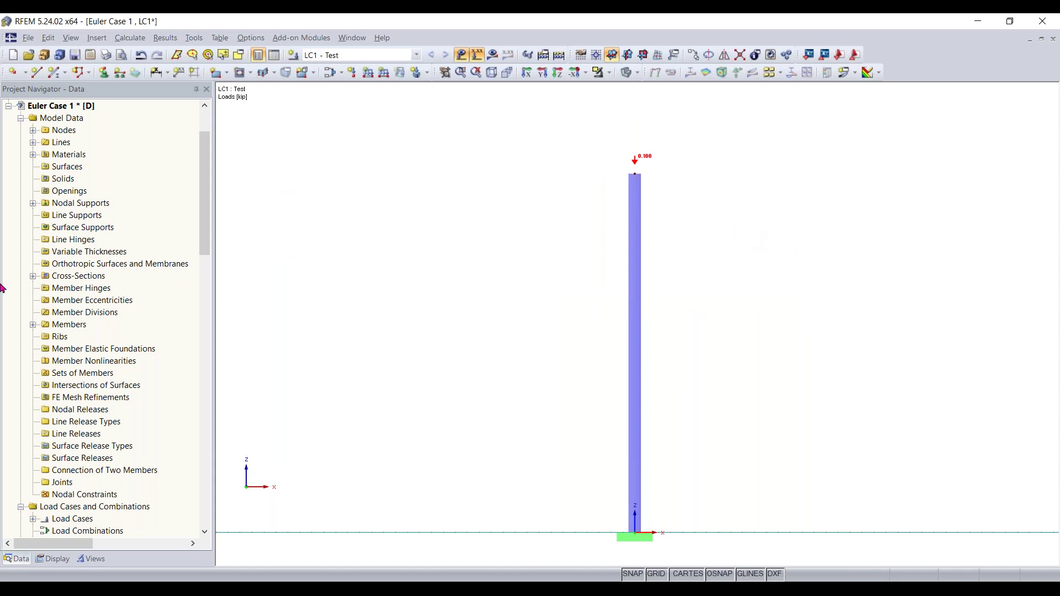
Find the stability analysis among the add-on modules and open RF-STABILITY.
scroll(157, 228, "up", 2)
scroll(156, 228, "down", 9)
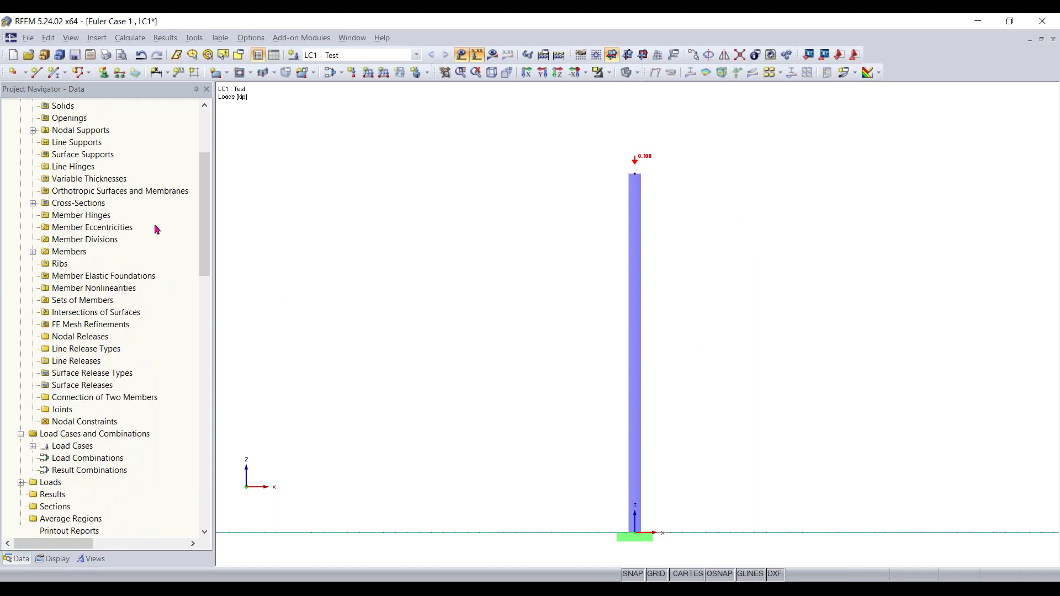
scroll(160, 229, "down", 2)
left_click_drag(206, 247, 208, 290)
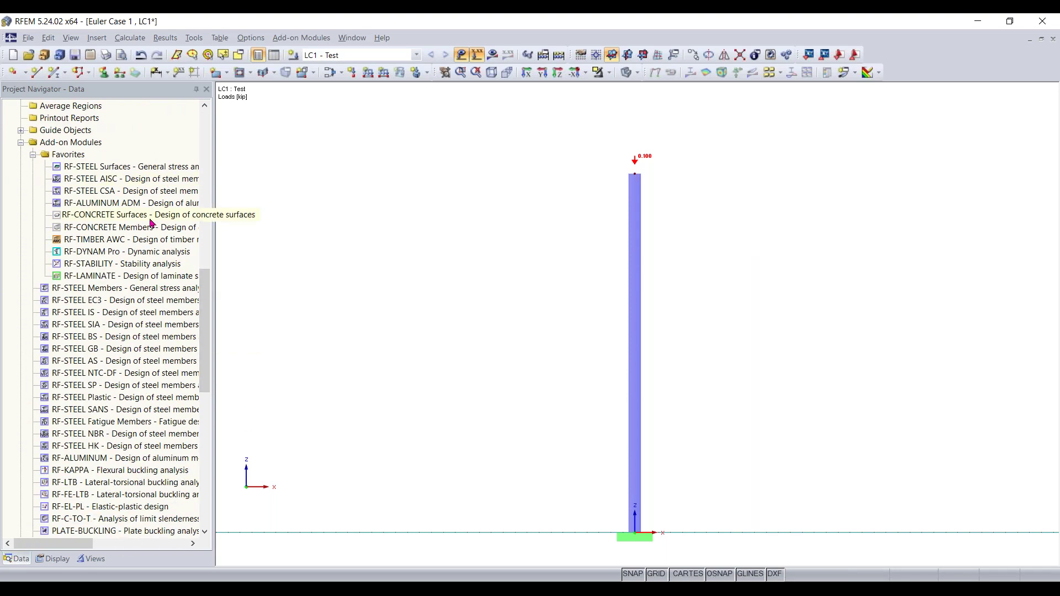
scroll(154, 228, "down", 1)
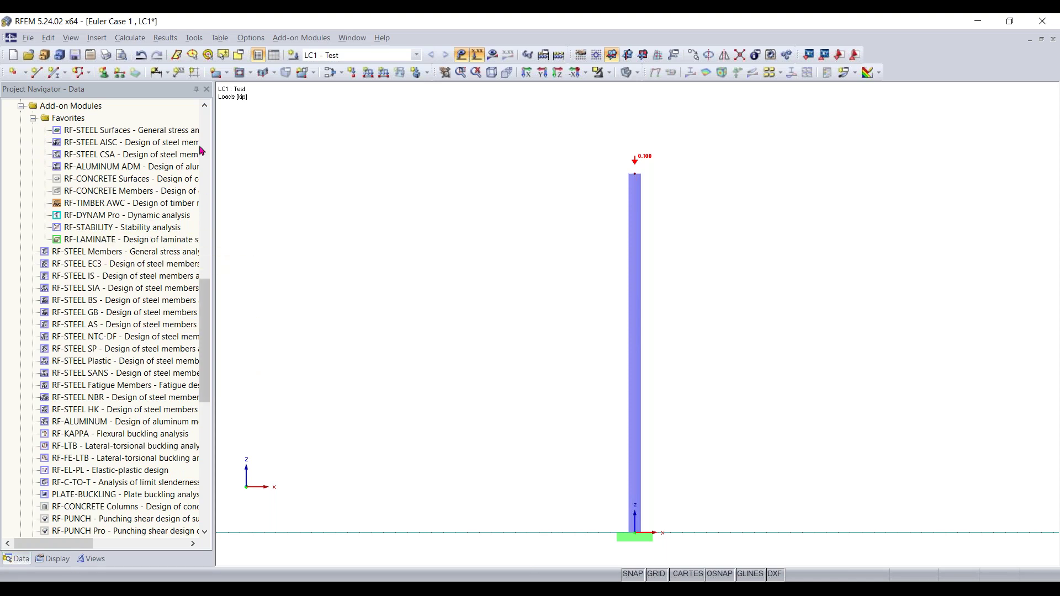
left_click(301, 38)
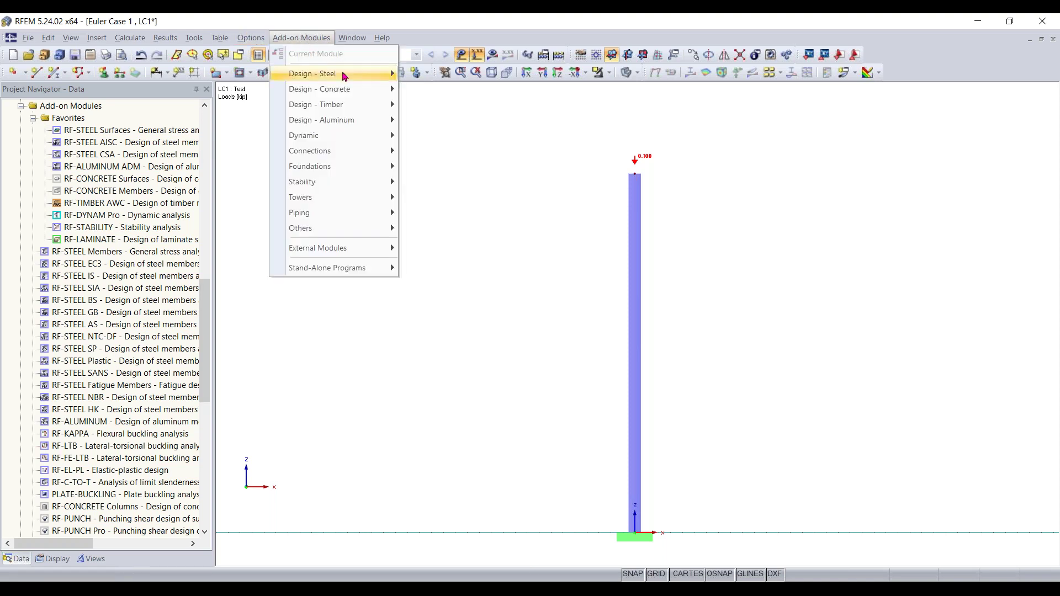
mouse_move(343, 76)
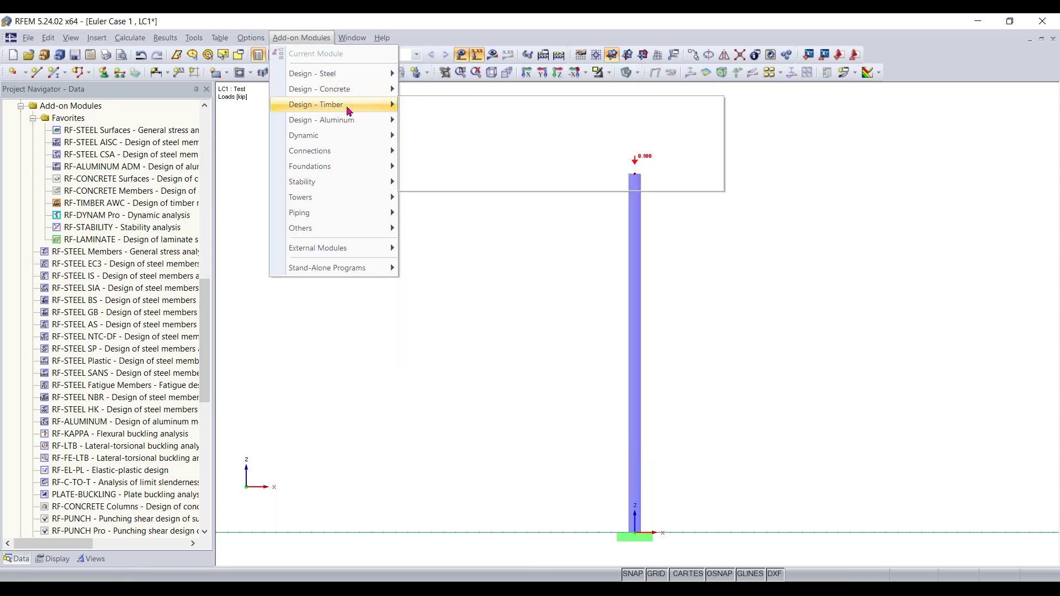
mouse_move(349, 111)
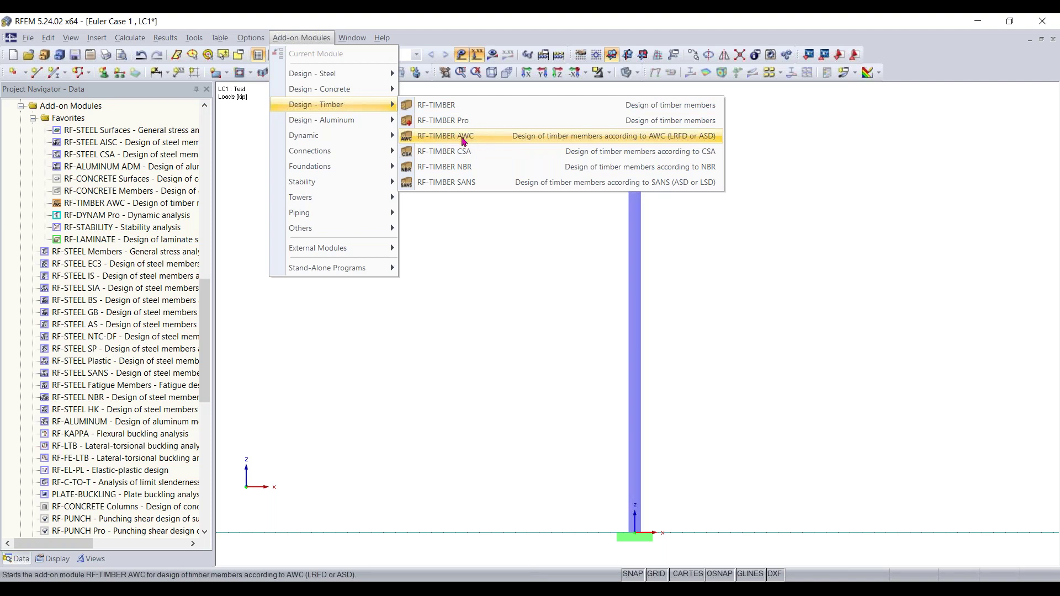
mouse_move(370, 127)
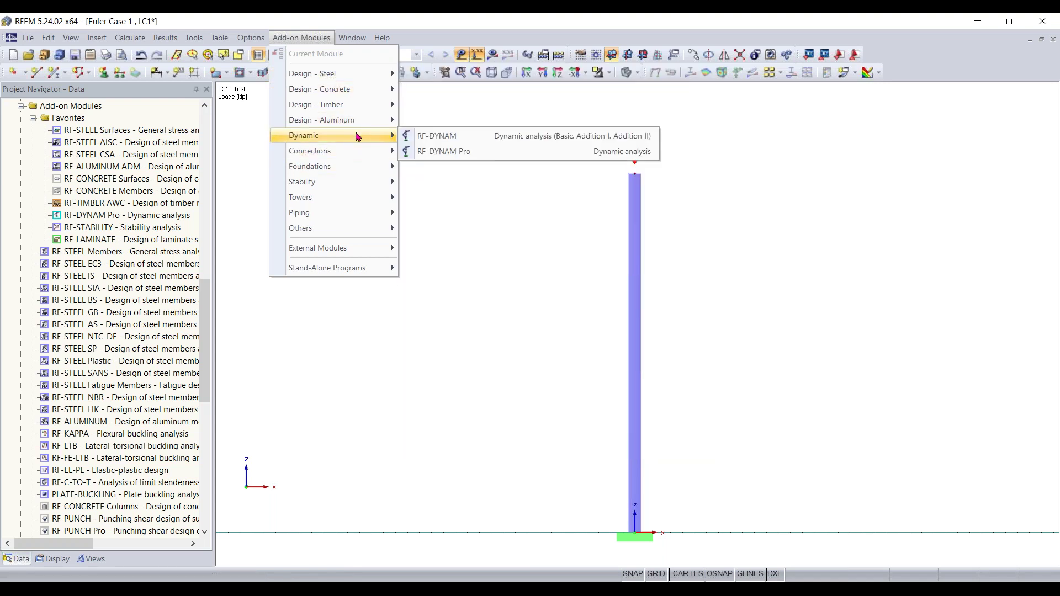
mouse_move(350, 187)
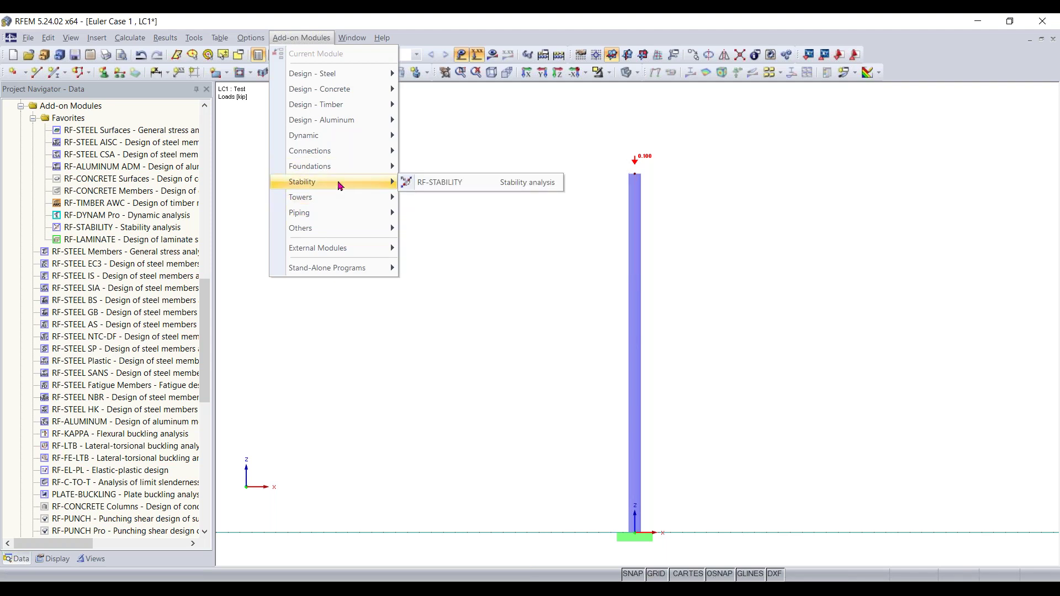
left_click(457, 184)
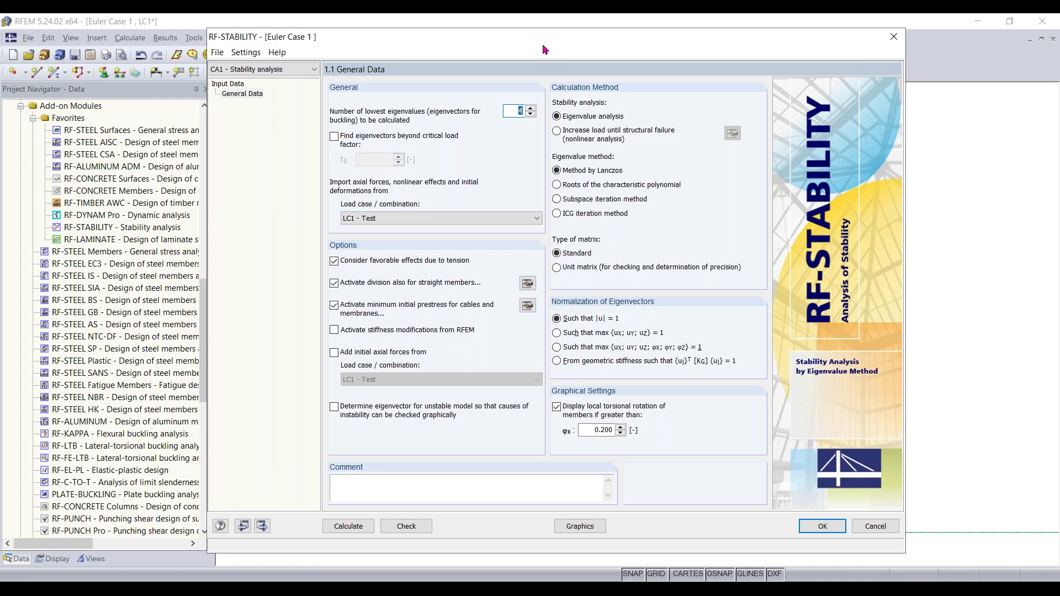
mouse_move(579, 44)
left_mouse_down()
mouse_move(609, 40)
mouse_move(580, 46)
left_mouse_up()
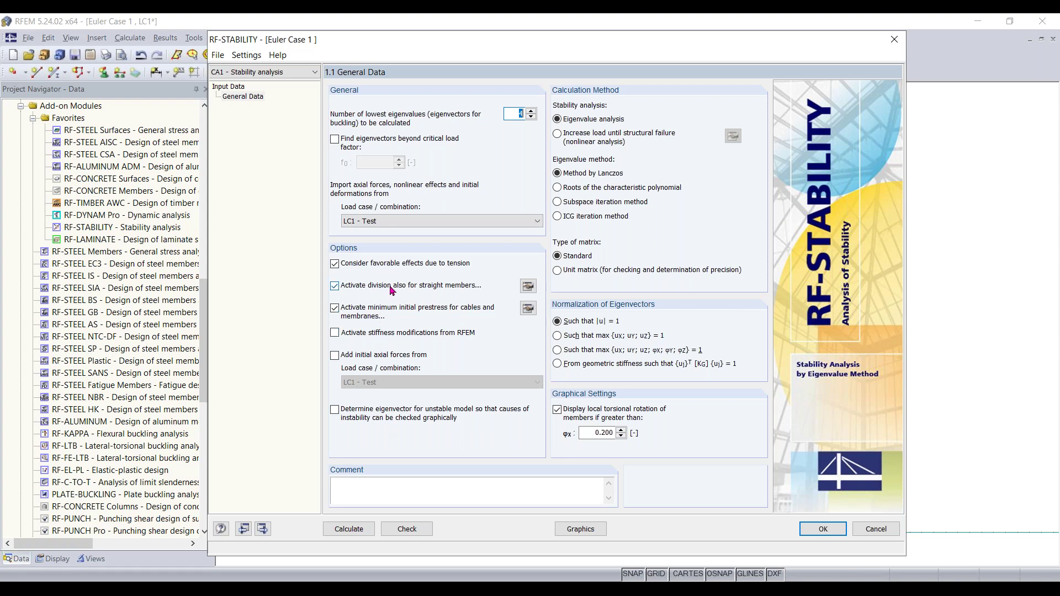
Set the minimum number of member divisions for straight members to 10 in the FE mesh settings.
left_click(530, 288)
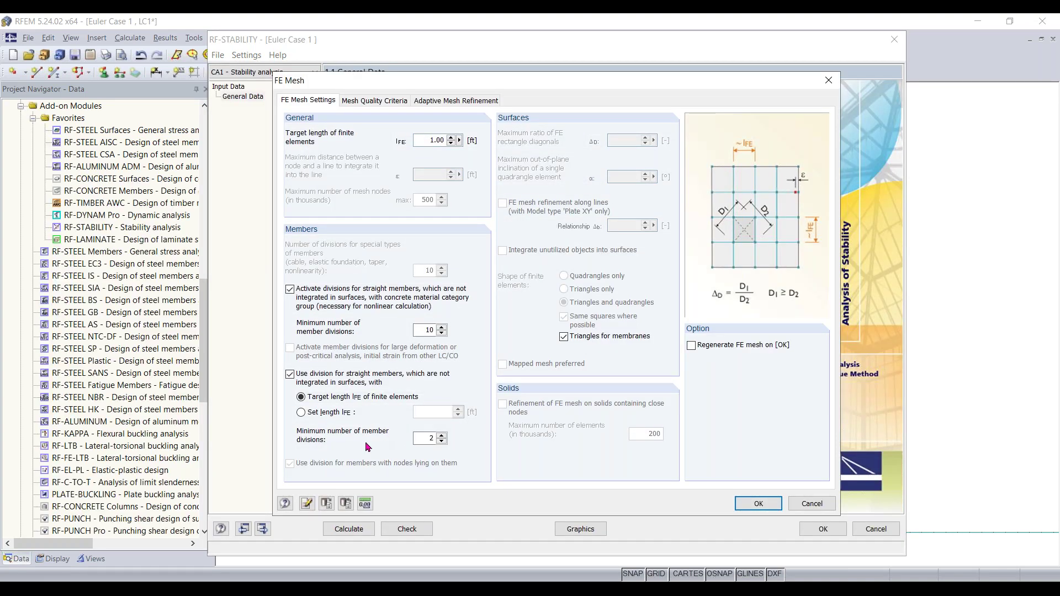
double_click(420, 439)
key("BackSpace")
type("10")
left_click(758, 510)
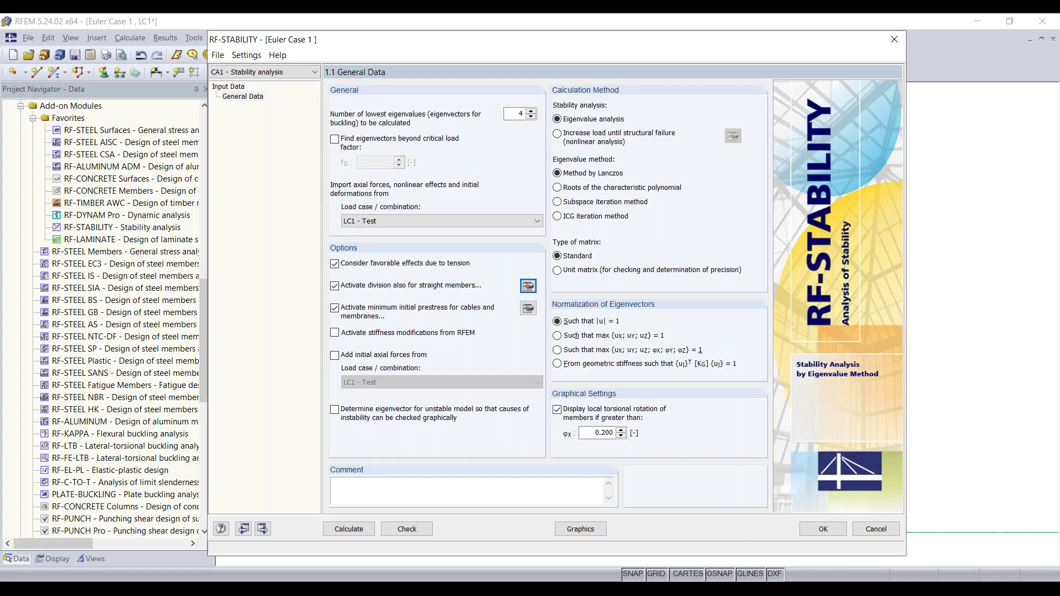
Calculate the stability analysis and review the critical load factors, effective lengths and critical loads.
left_click(348, 529)
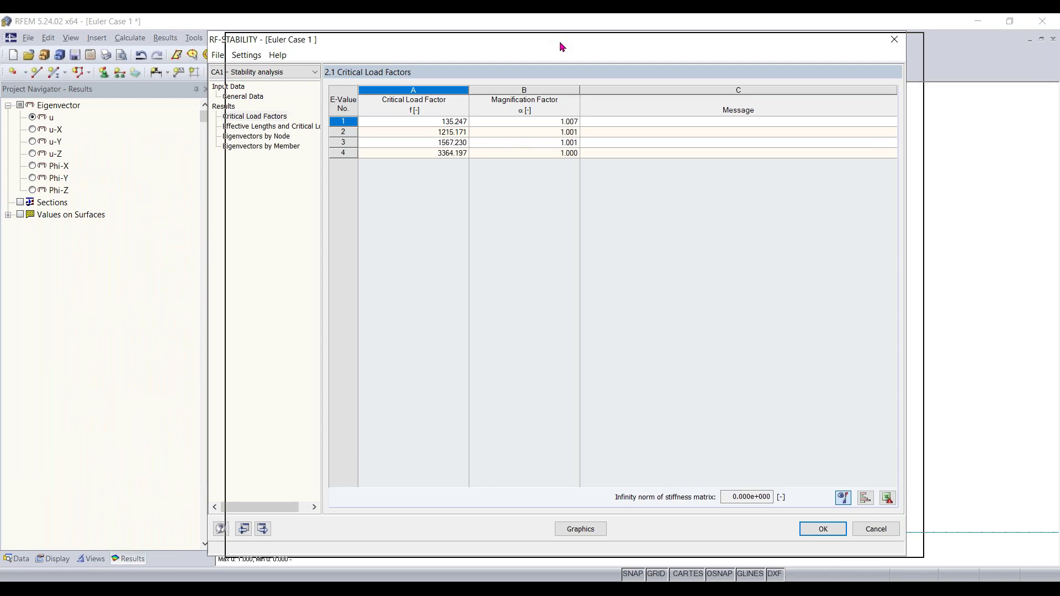
left_click_drag(558, 41, 544, 42)
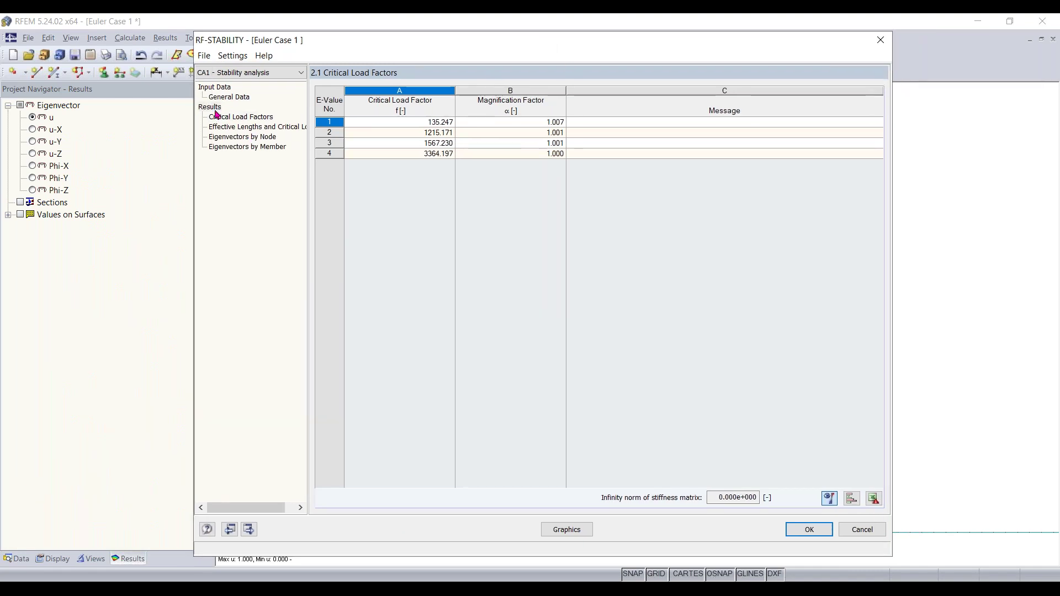
left_click(226, 97)
left_click(211, 107)
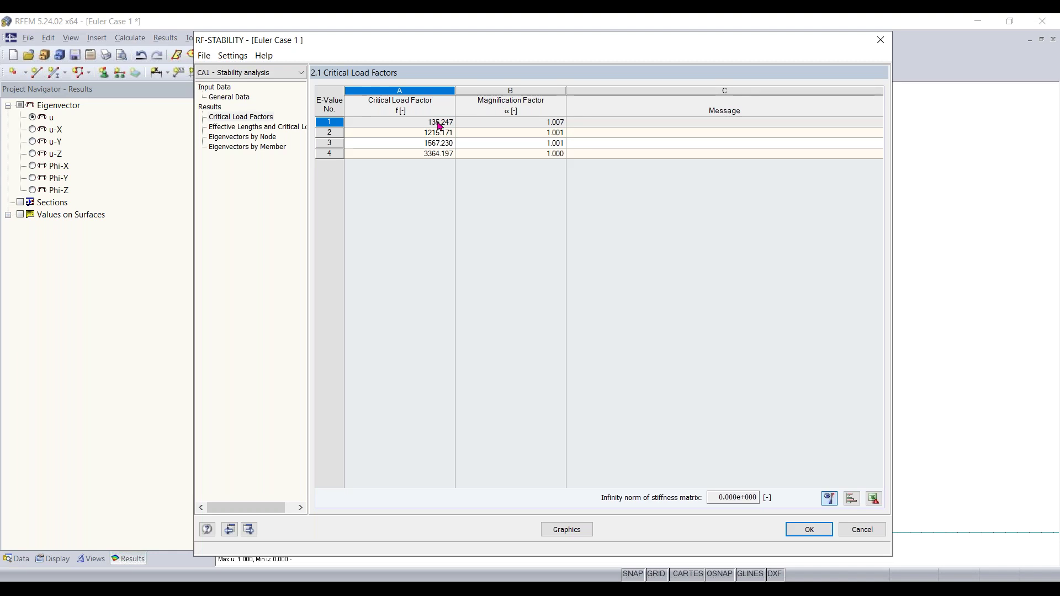
left_click(276, 128)
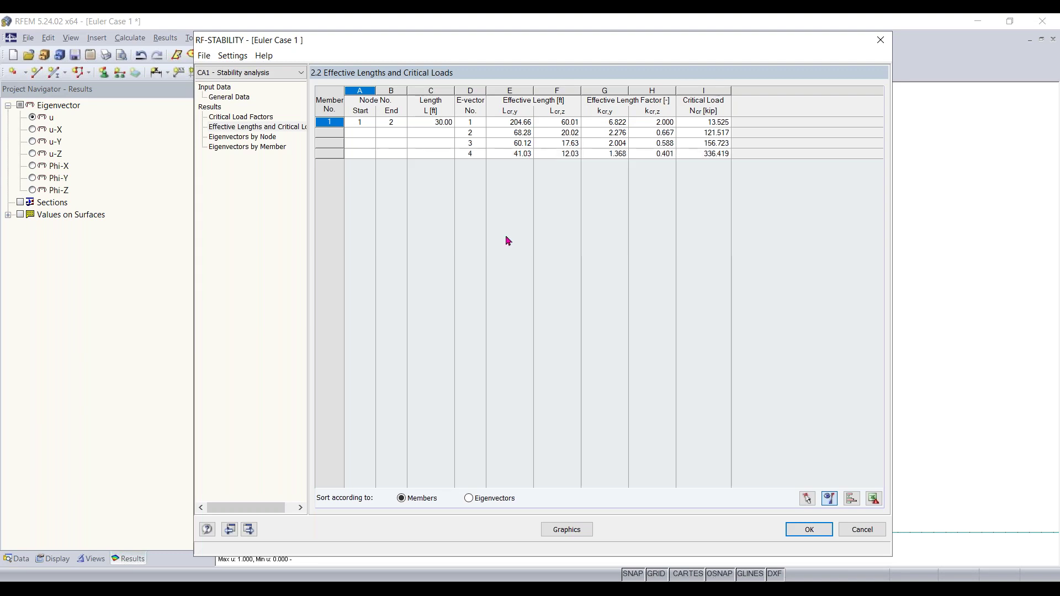
Show the first buckling eigenvector graphically on the column, viewed along the X axis.
left_click(567, 530)
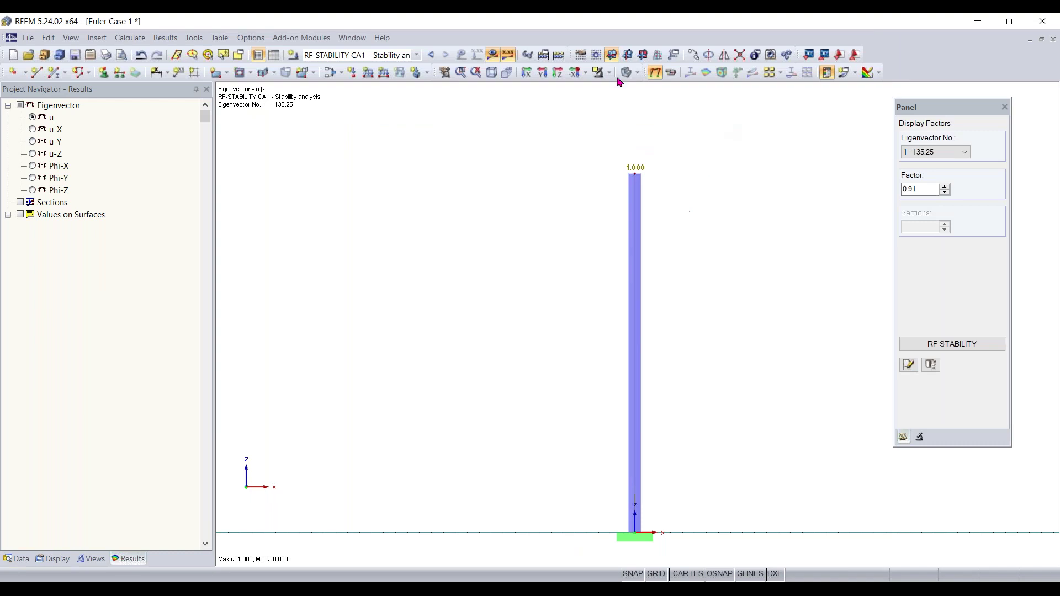
left_click(526, 73)
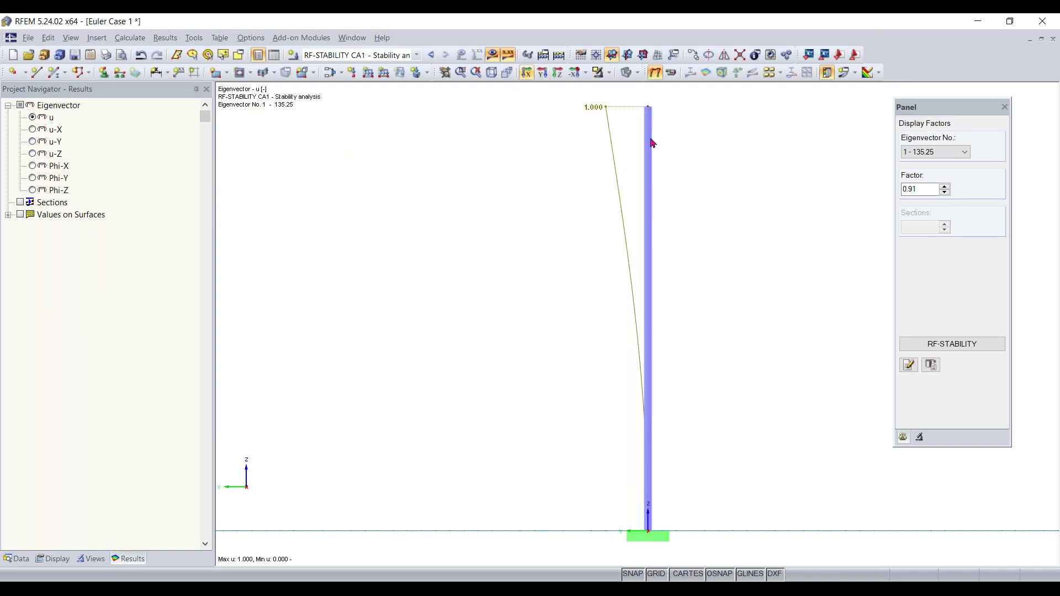
left_click(943, 154)
left_click(945, 155)
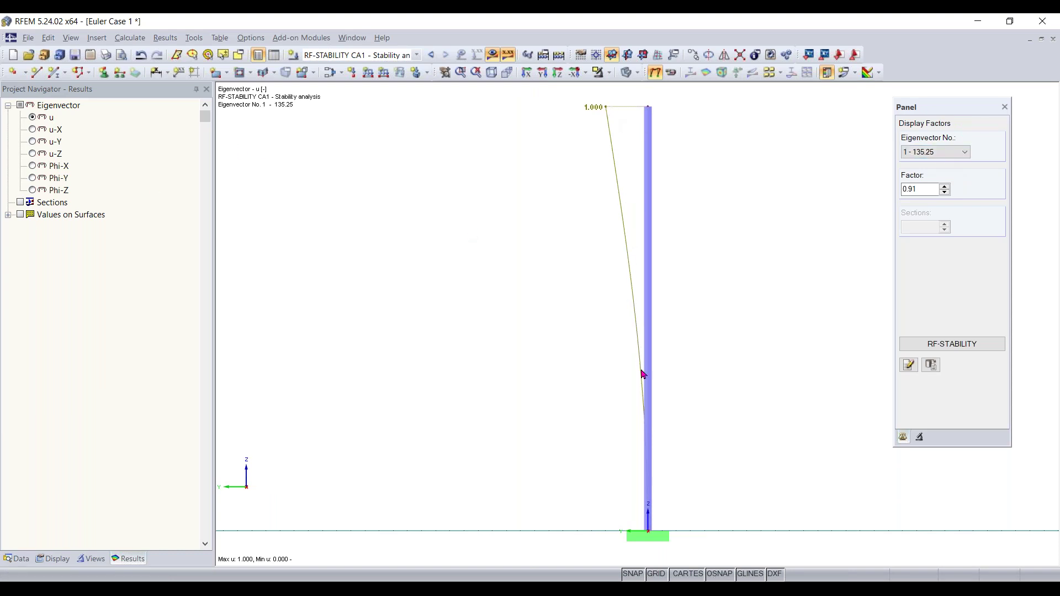
Change the members' deformation display in the results to Cross-Sections Colored.
left_click(55, 560)
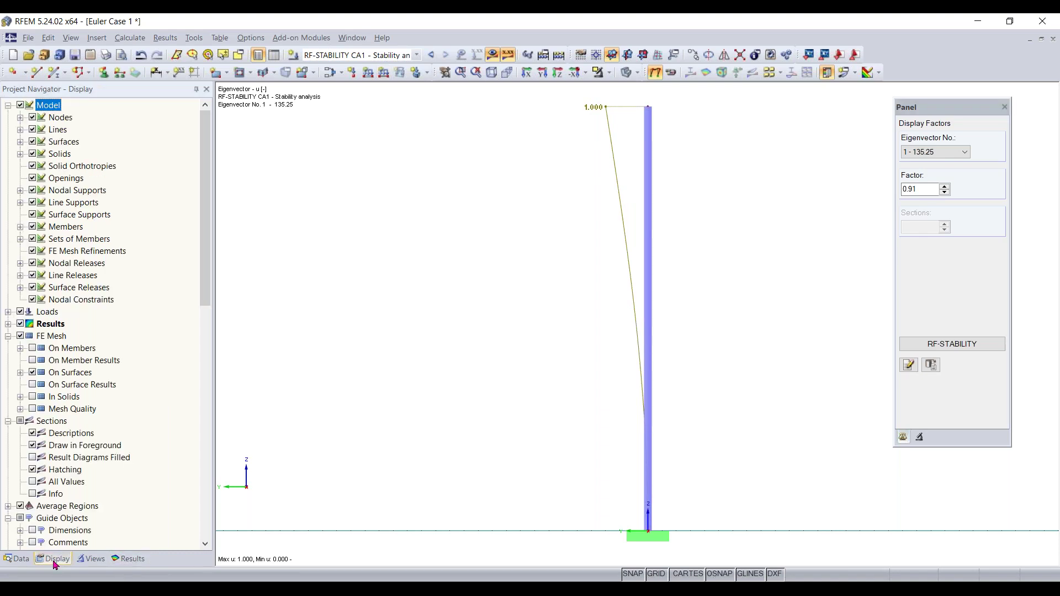
left_click_drag(212, 191, 216, 223)
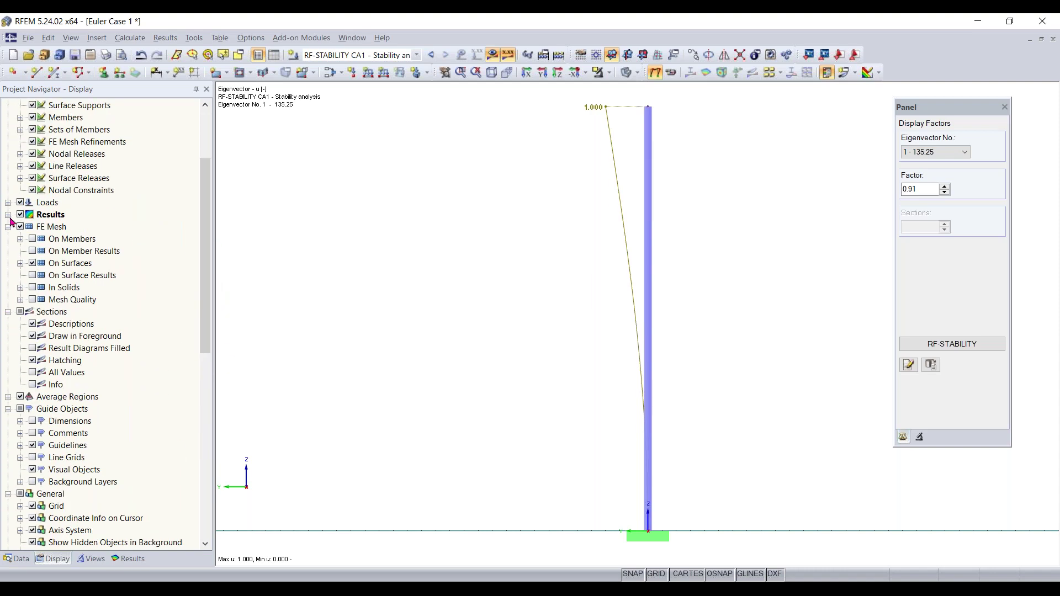
left_click(8, 215)
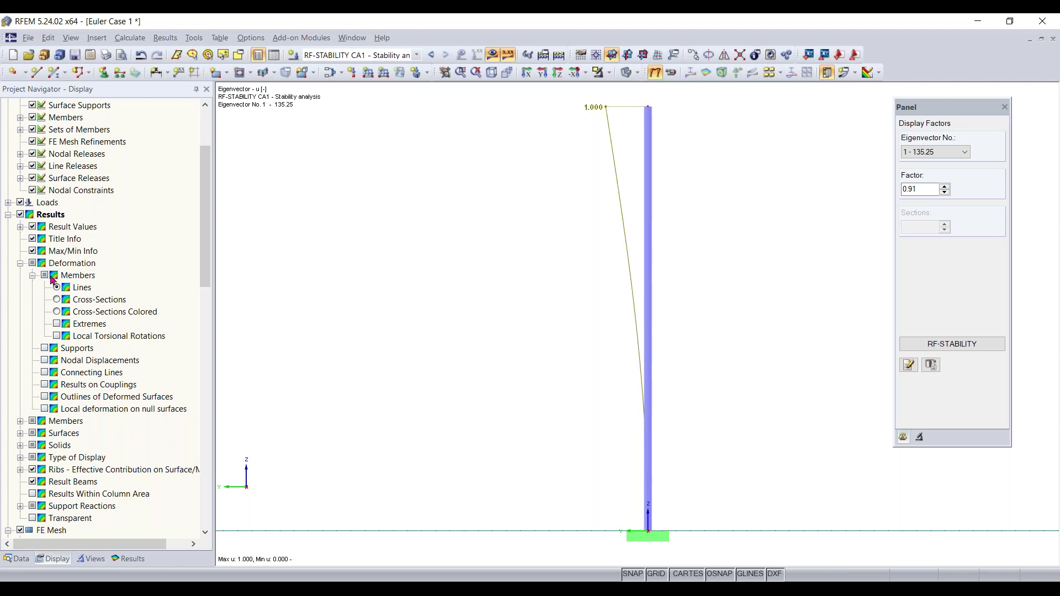
left_click(58, 312)
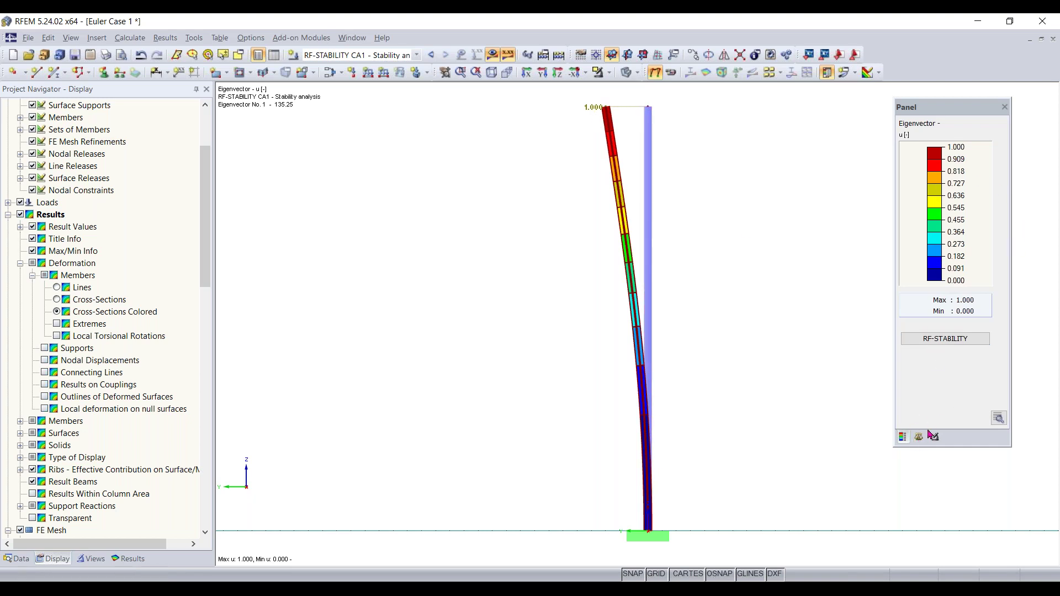
Compare the buckling mode shapes of eigenvectors 1 to 4 on the column, ending on the first one.
left_click(936, 437)
left_click(919, 437)
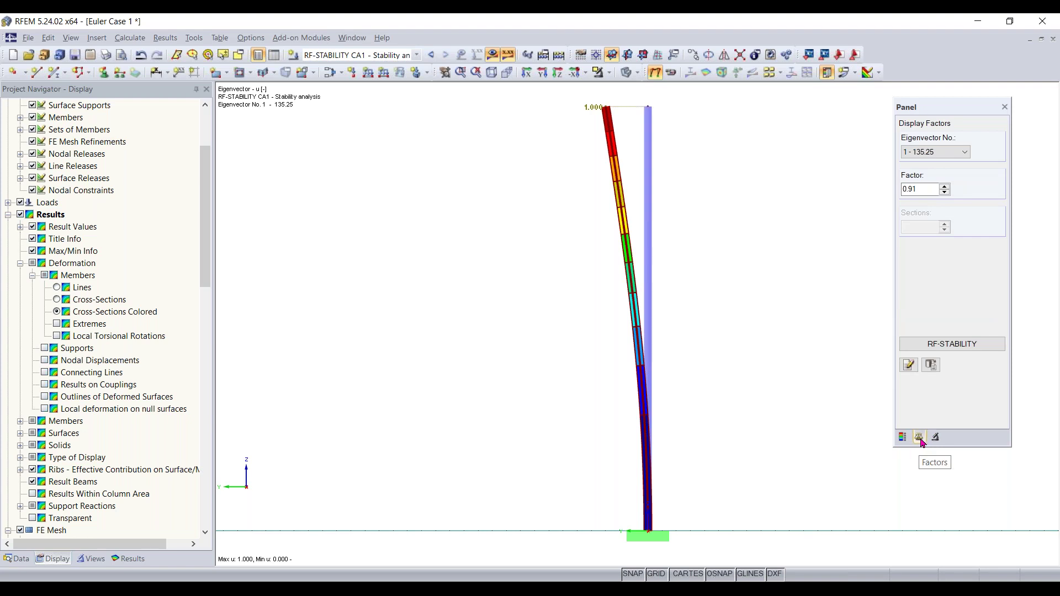
scroll(953, 156, "down", 1)
scroll(935, 152, "down", 2)
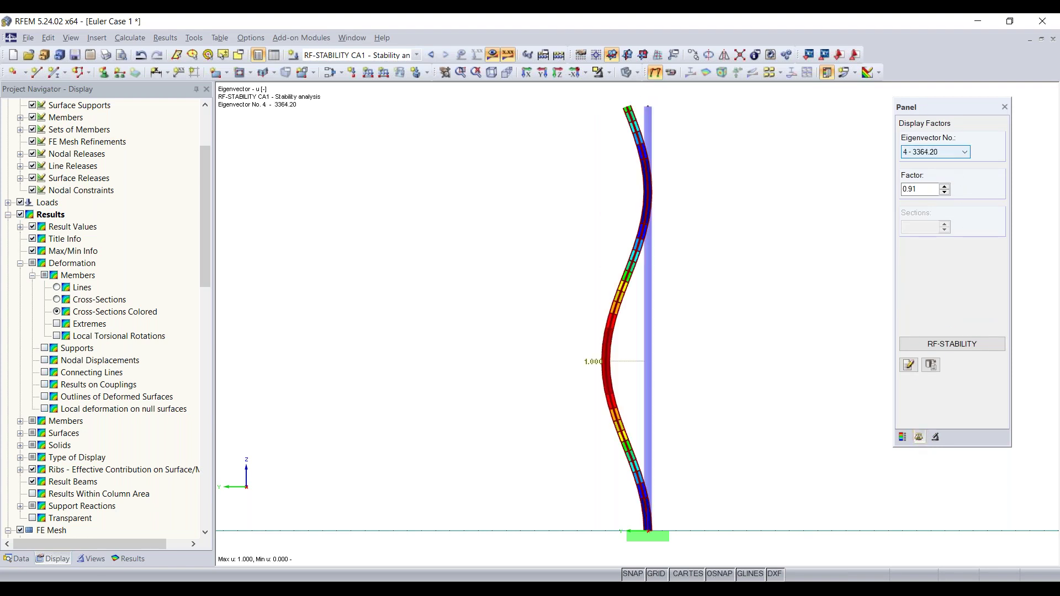
scroll(935, 152, "up", 2)
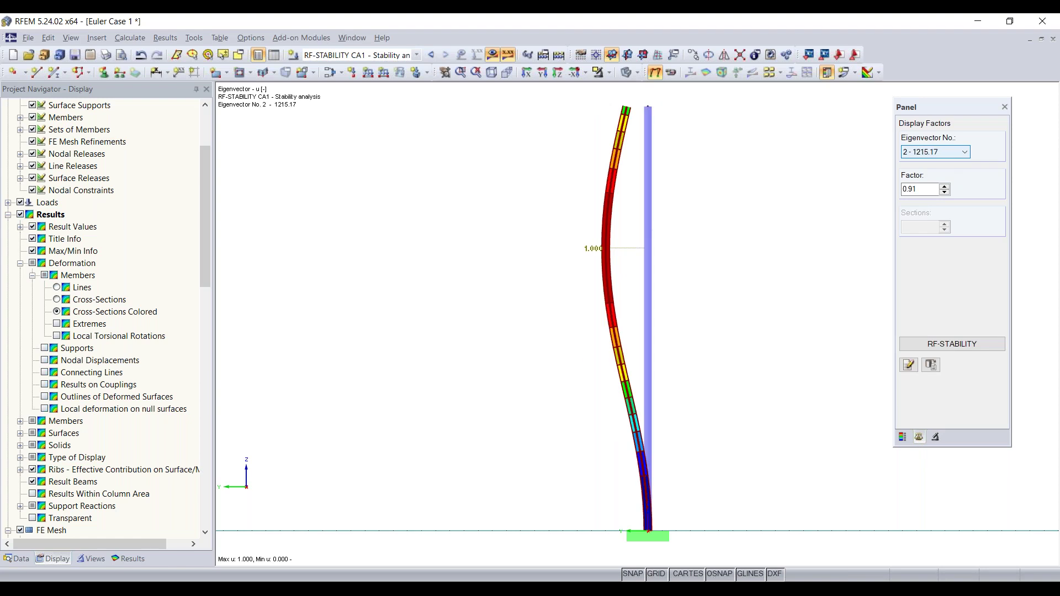
scroll(935, 151, "up", 1)
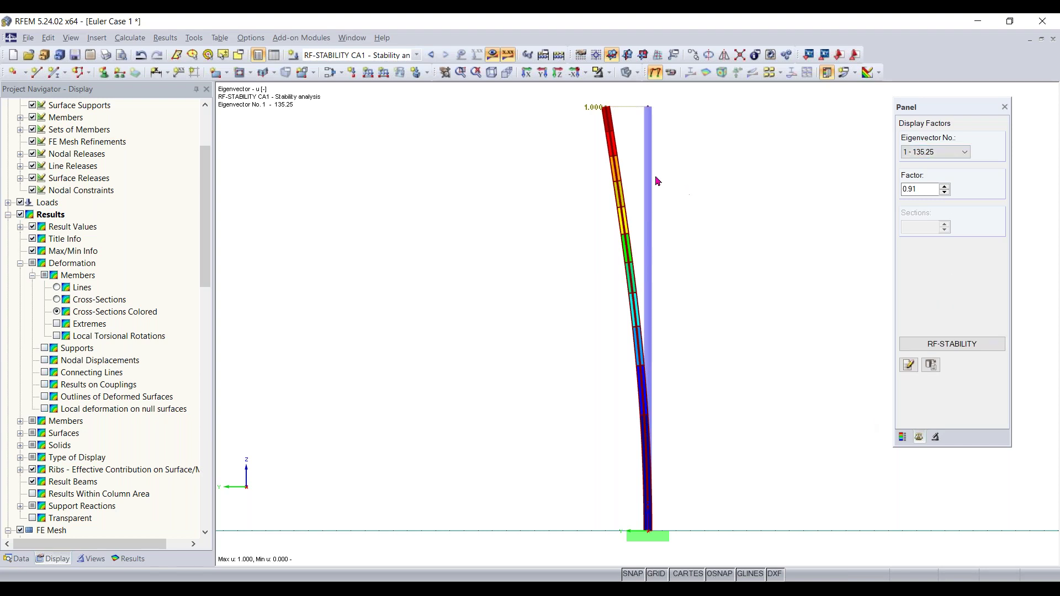
View the first mode shape in 3D and open the cross-section information for the column member's W 12x35 section.
middle_click_drag(545, 166, 752, 277, "ctrl")
right_click(751, 277)
left_click(720, 175)
scroll(657, 182, "up", 3)
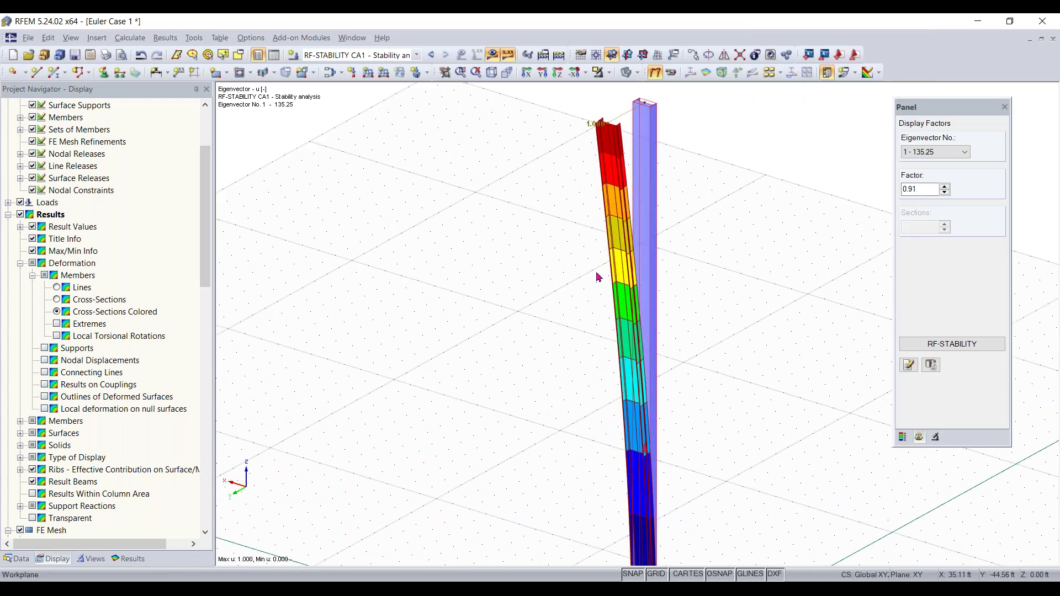
scroll(714, 144, "down", 3)
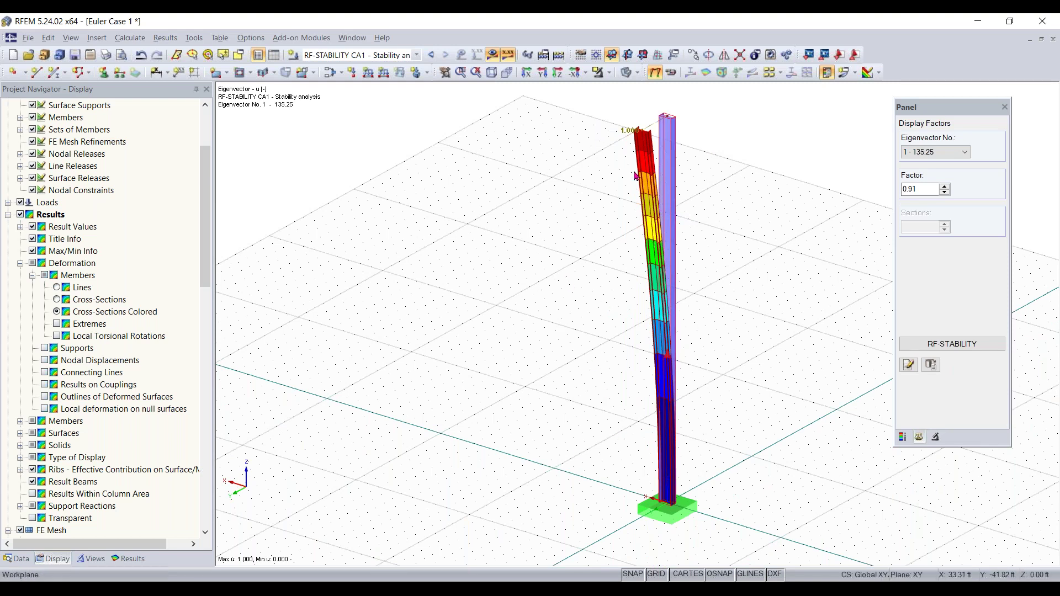
left_click(674, 137)
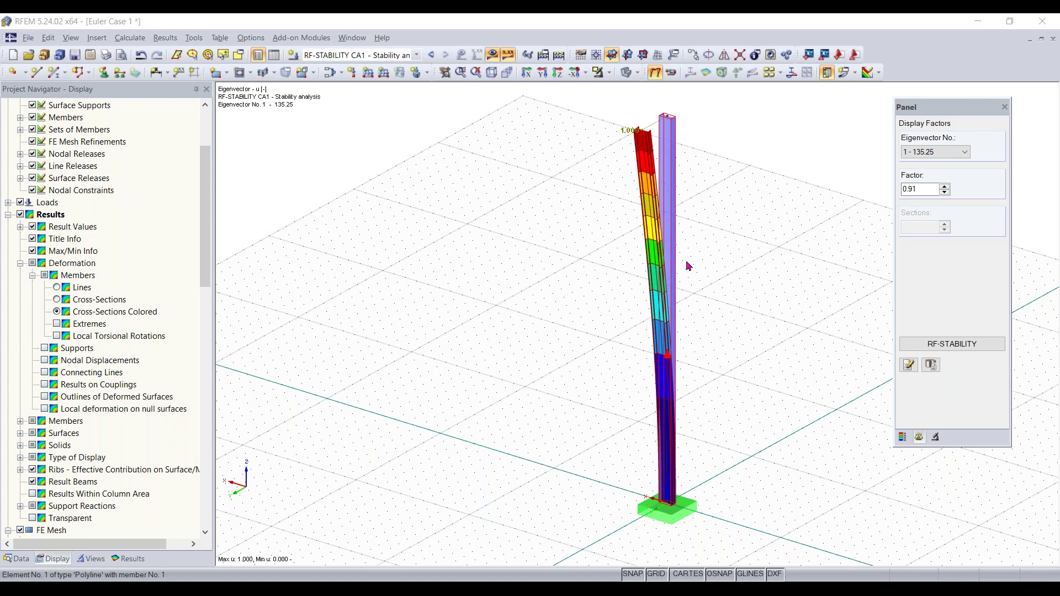
double_click(689, 267)
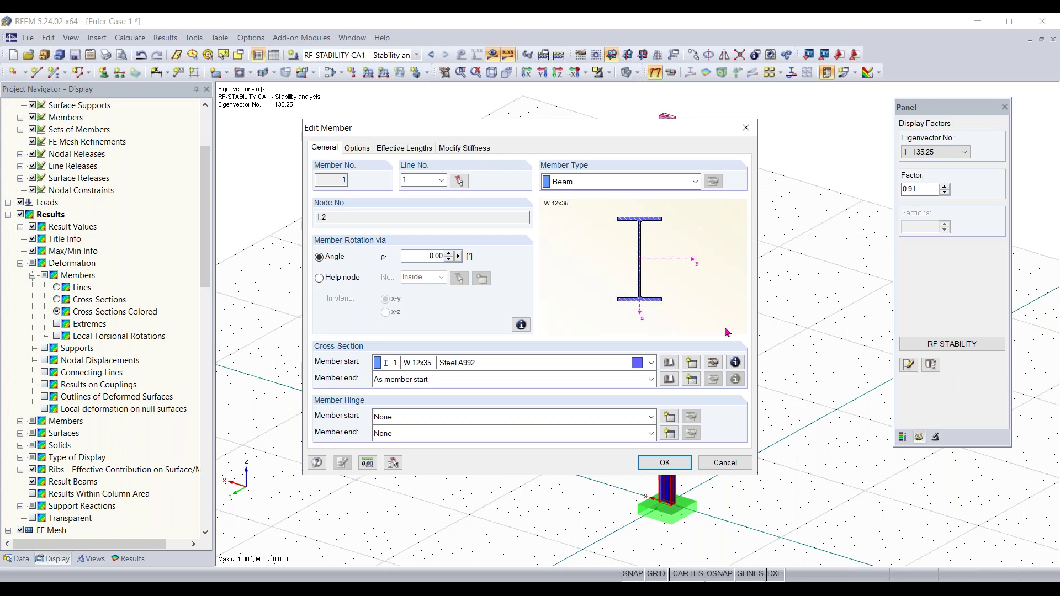
left_click(735, 363)
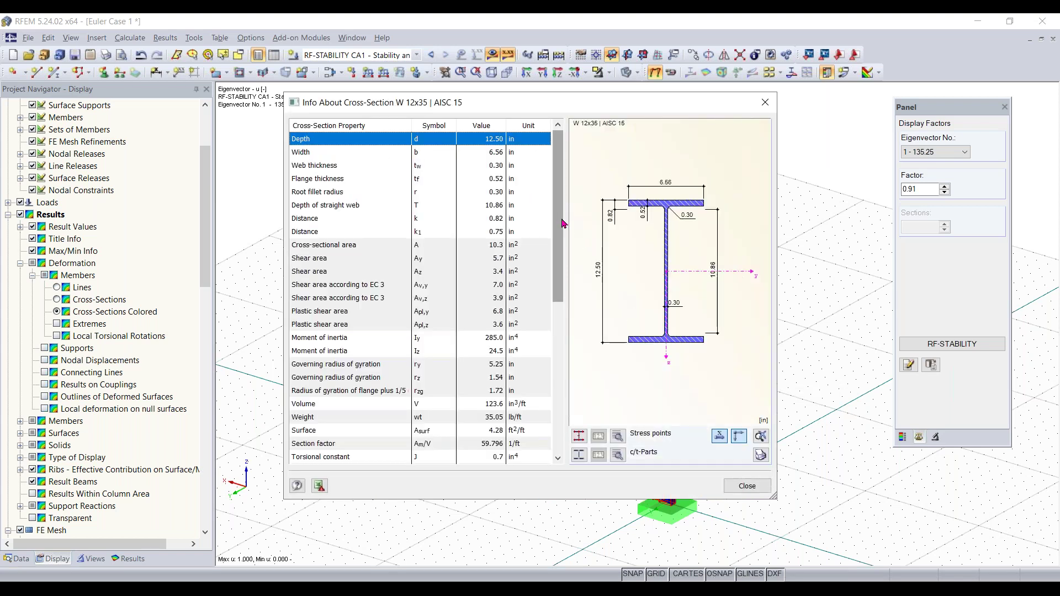
Compare the section's moments of inertia Iy and Iz in the property list, and close the section and member dialogs.
left_click_drag(562, 235, 564, 373)
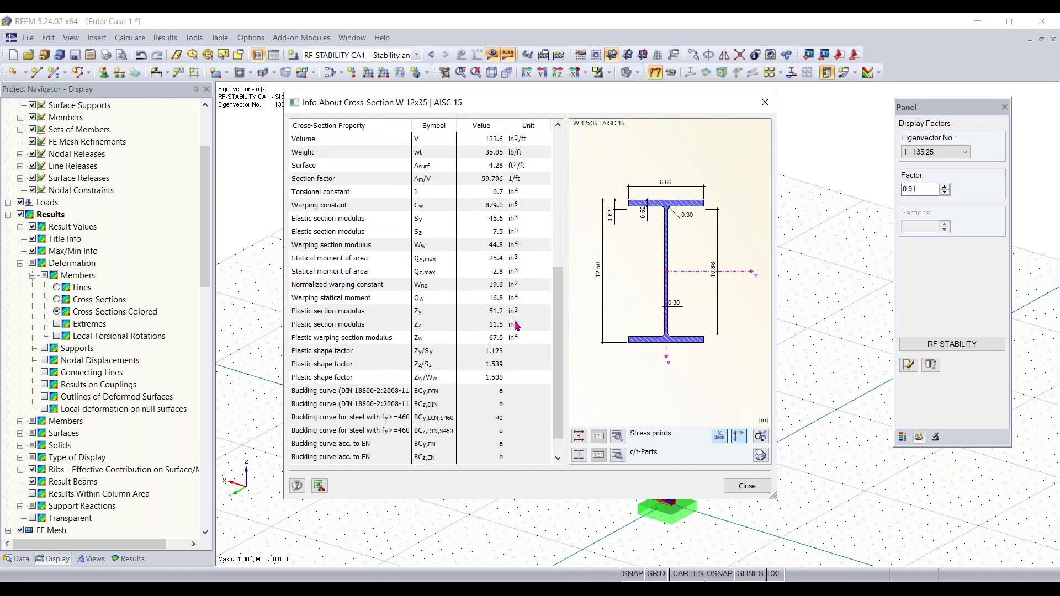
left_click_drag(554, 309, 556, 225)
left_click(351, 223)
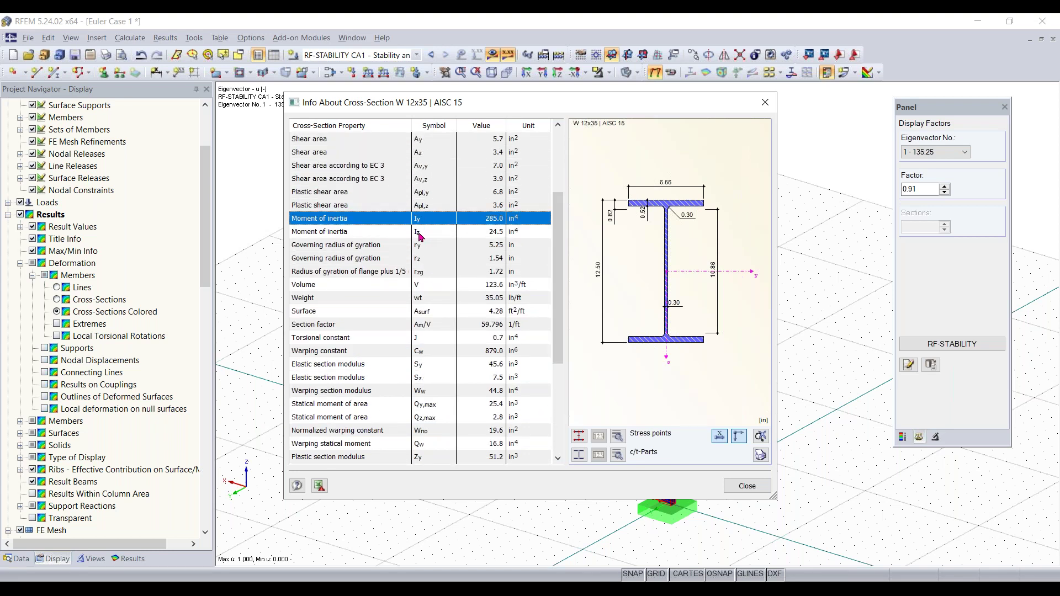
left_click(478, 236)
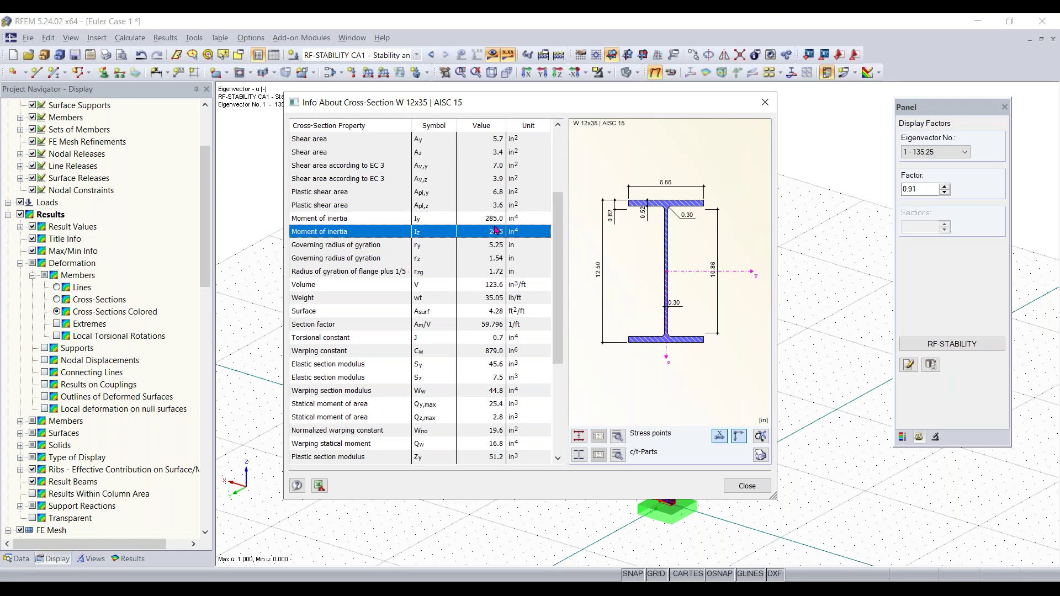
left_click(495, 221)
left_click(496, 234)
left_click(750, 489)
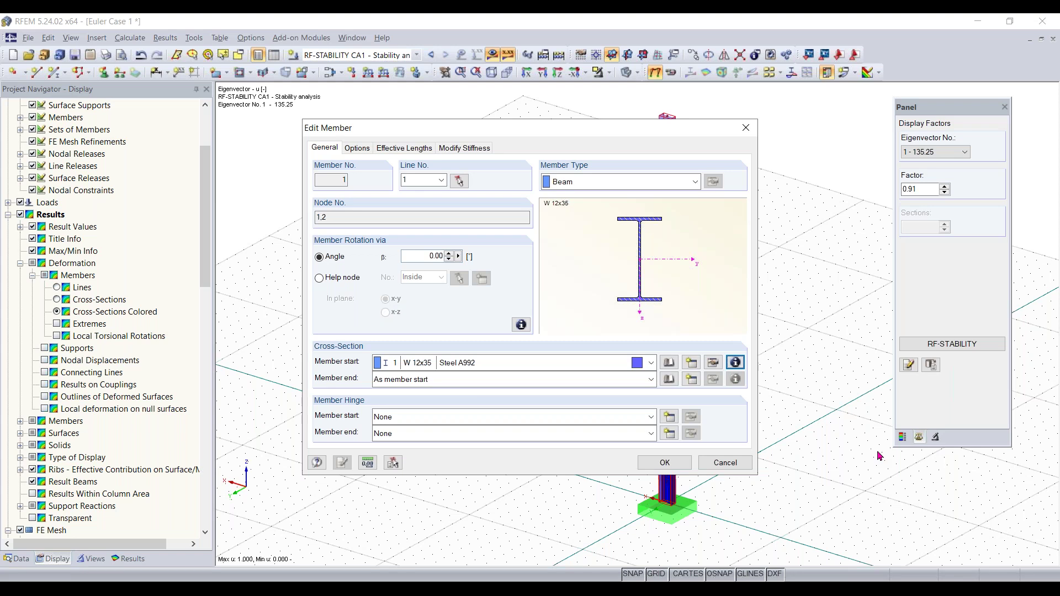
left_click(663, 463)
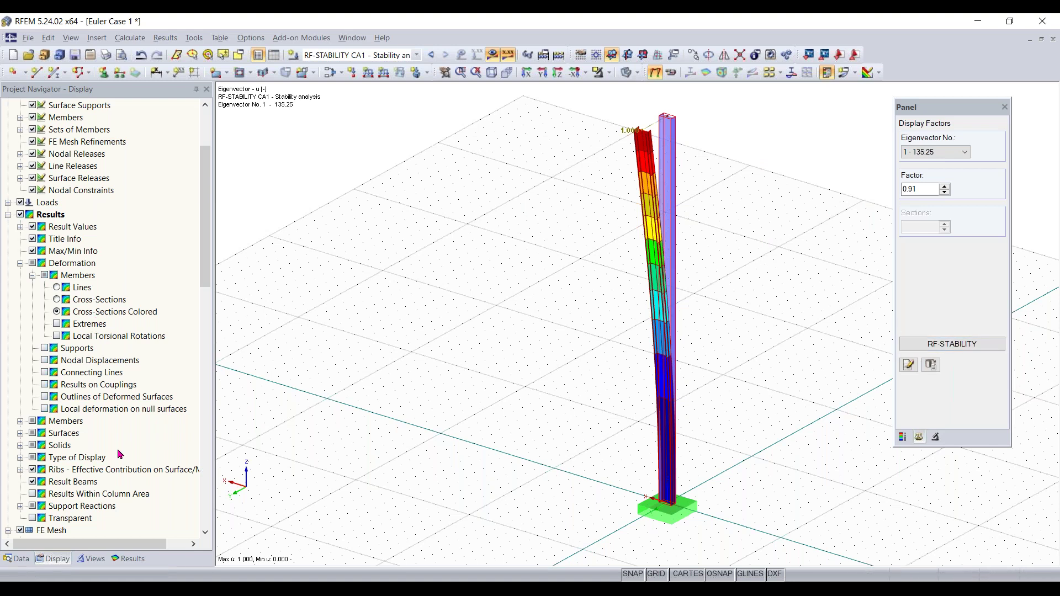
Locate the RF-STABILITY module among the favorite add-on modules in the project data.
left_click(16, 558)
scroll(134, 286, "up", 5)
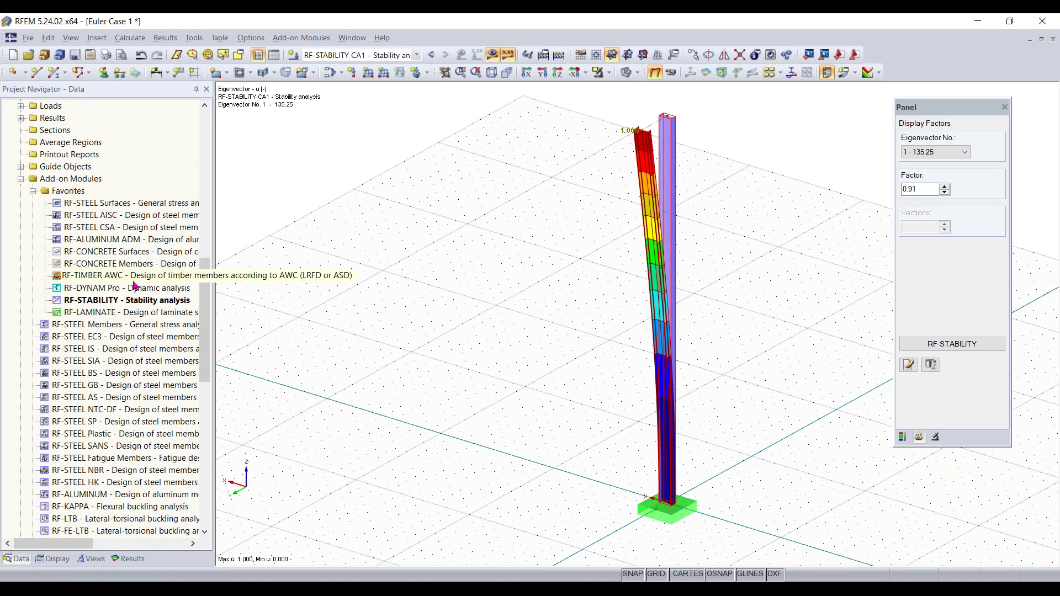
scroll(134, 286, "down", 1)
left_click(122, 410)
left_click(177, 350)
scroll(166, 337, "down", 3)
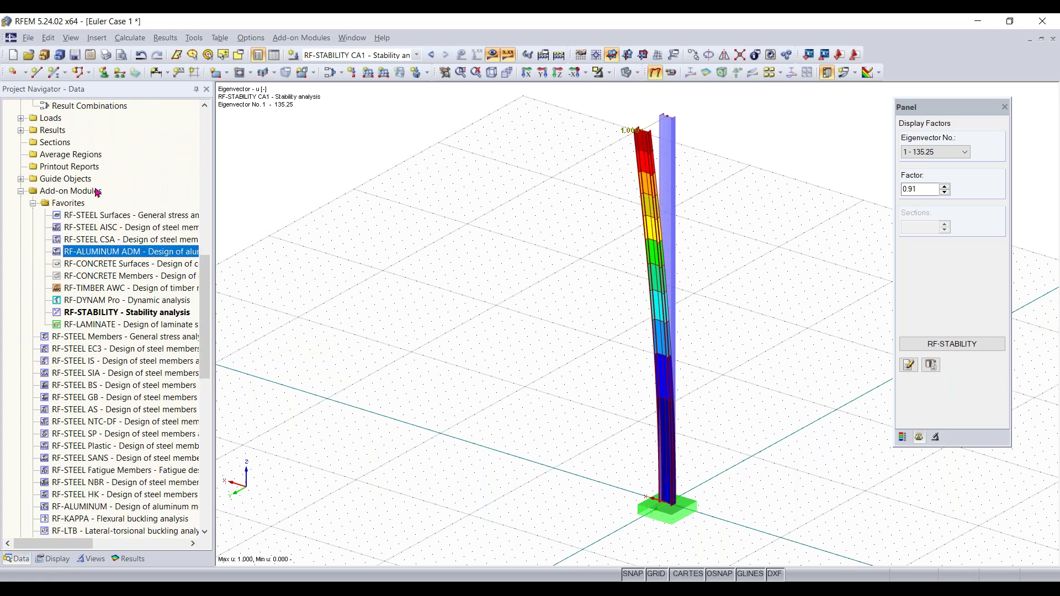
scroll(117, 374, "down", 1)
mouse_move(124, 288)
left_mouse_down()
mouse_move(137, 301)
mouse_move(132, 289)
left_mouse_up()
left_click(128, 281)
left_click(125, 291)
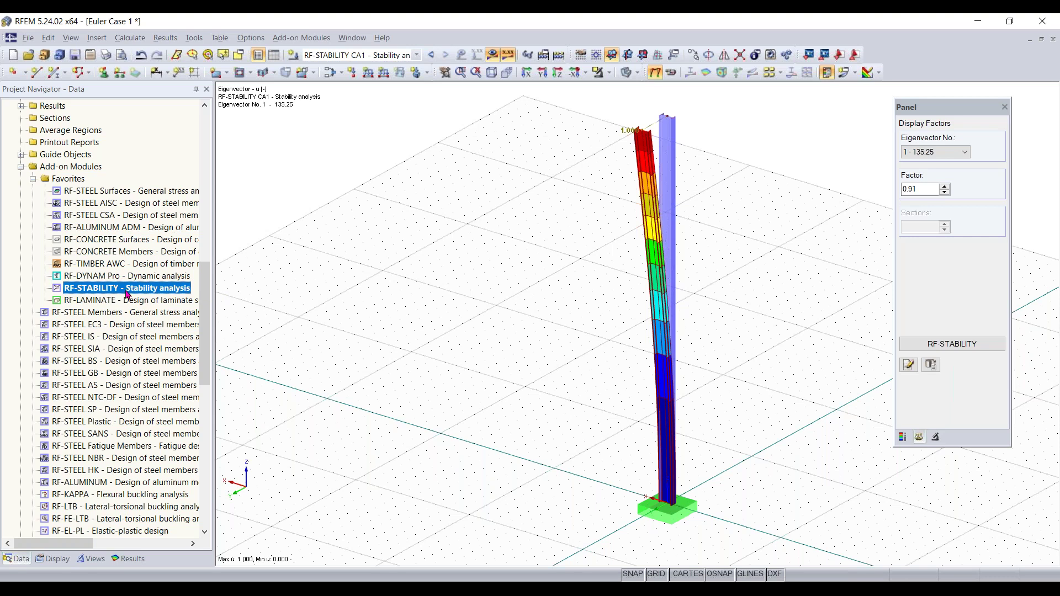
Look through the remaining add-on modules and check the Favorite option of RF-STABILITY.
scroll(127, 292, "down", 8)
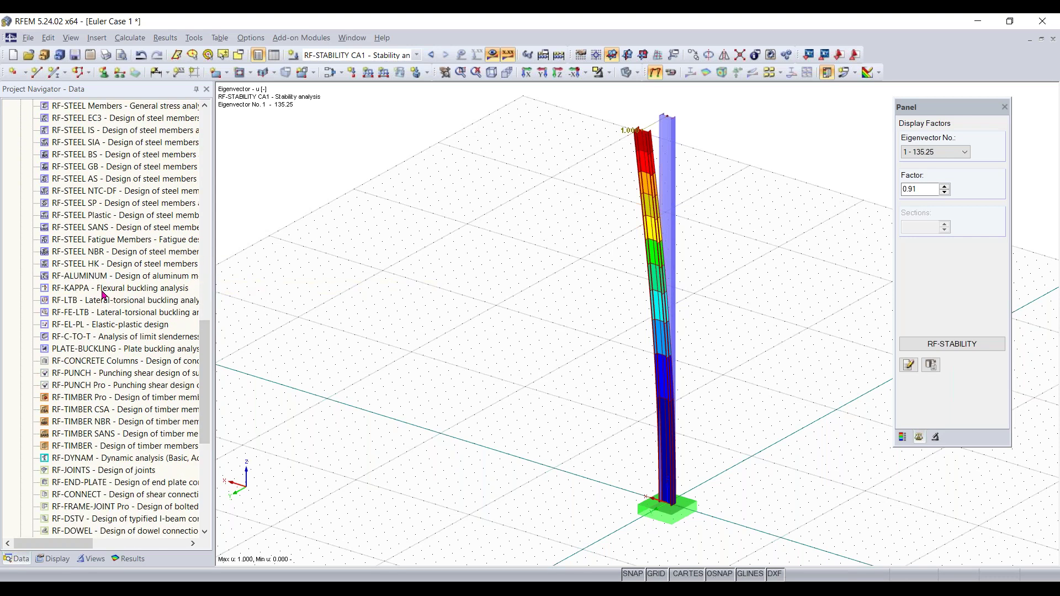
scroll(104, 293, "down", 3)
scroll(88, 248, "up", 10)
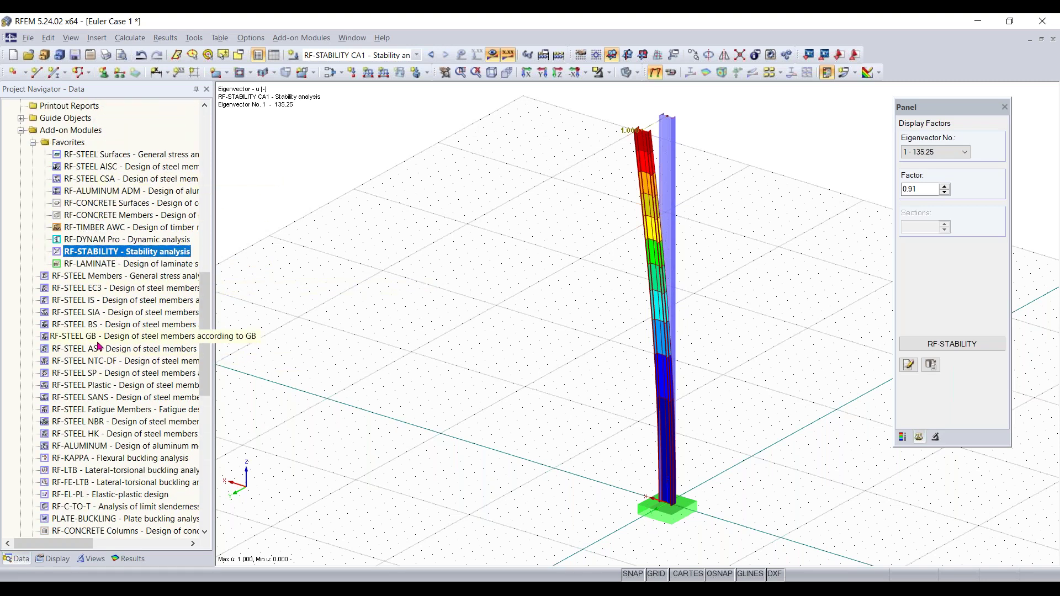
right_click(98, 252)
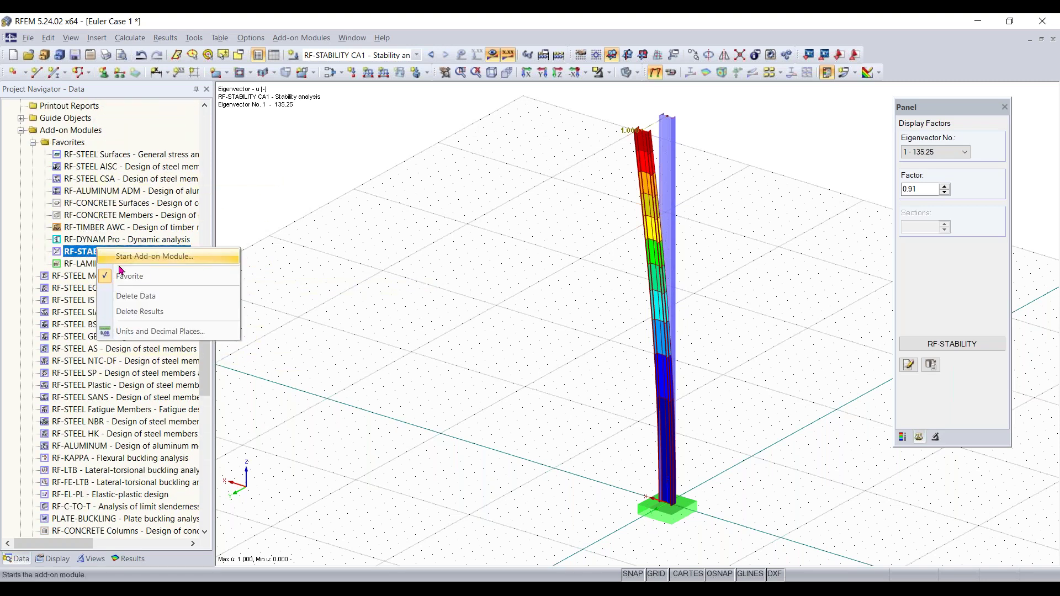
left_click(134, 281)
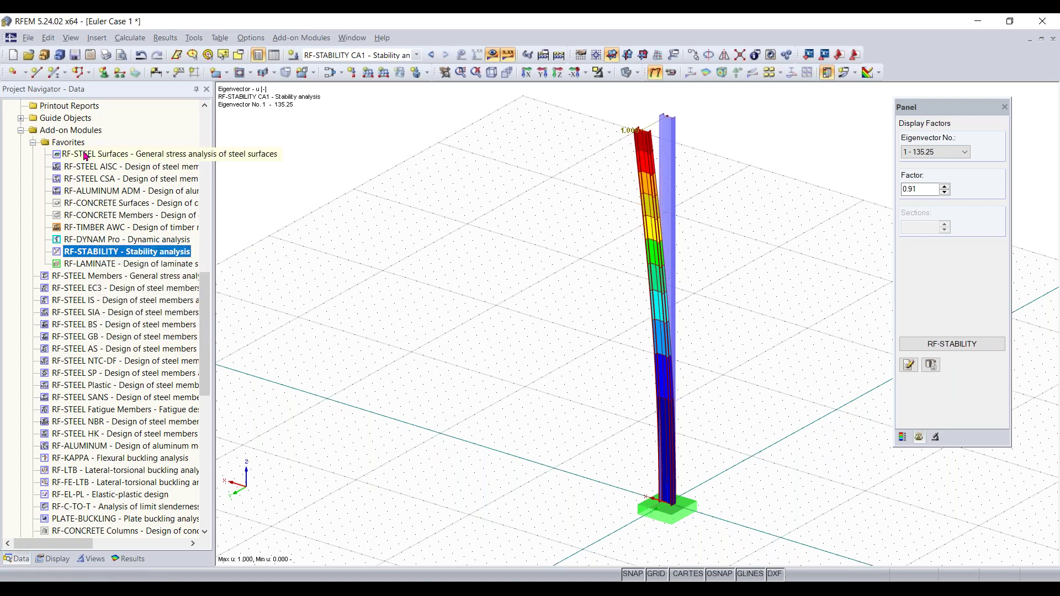
Reopen RF-STABILITY to review the critical load factors, effective lengths and critical loads, and close the module.
double_click(87, 252)
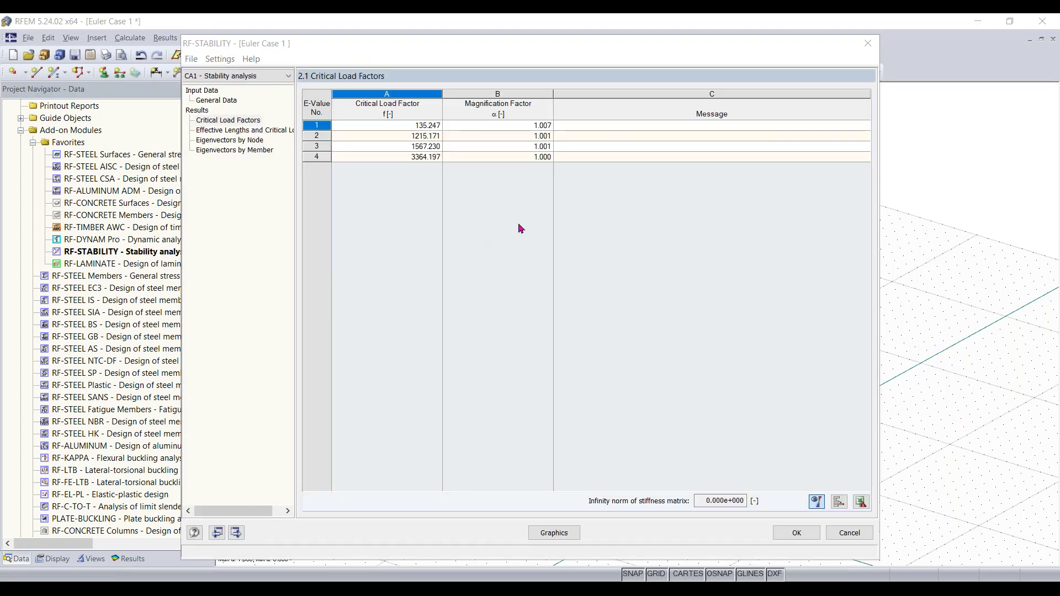
left_click(243, 131)
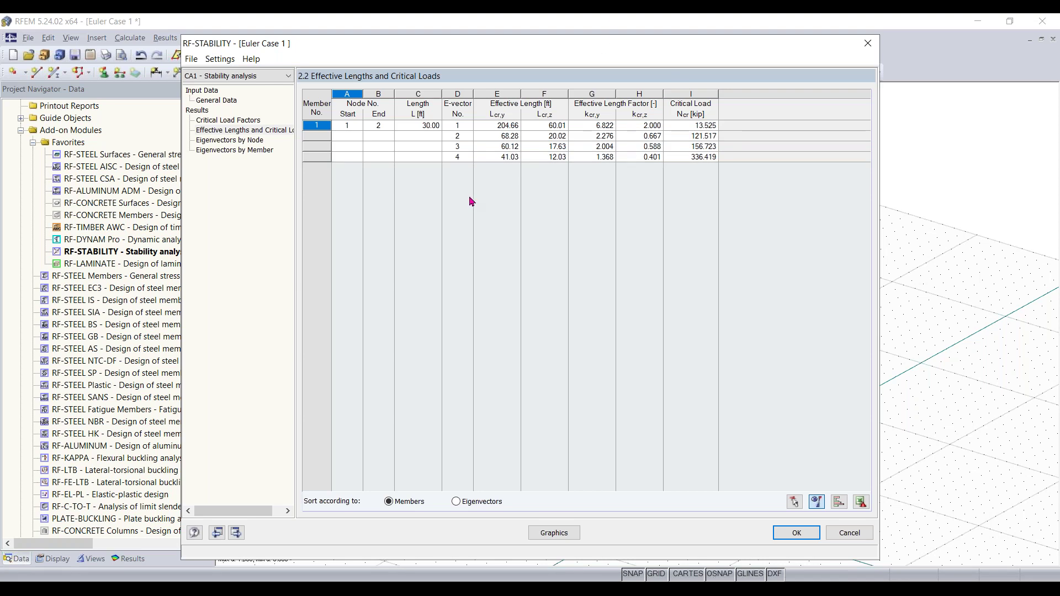
left_click(797, 533)
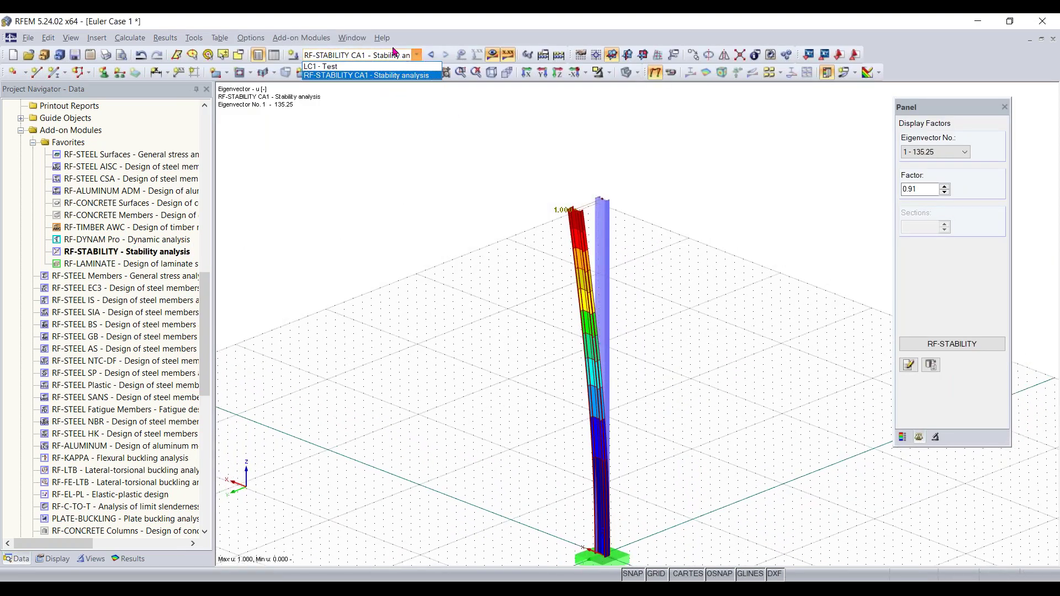
Switch to load case LC1 - Test and set the nodal load PZ at the column's top to -14 kip.
left_click(381, 55)
left_click(359, 66)
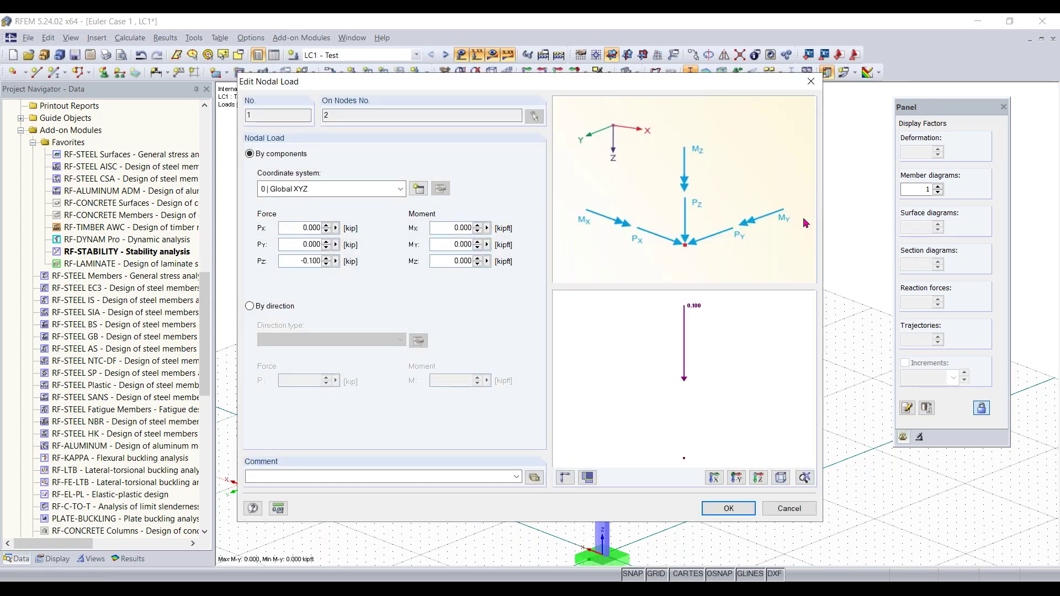
double_click(291, 263)
key("BackSpace")
type("-14")
left_click(729, 507)
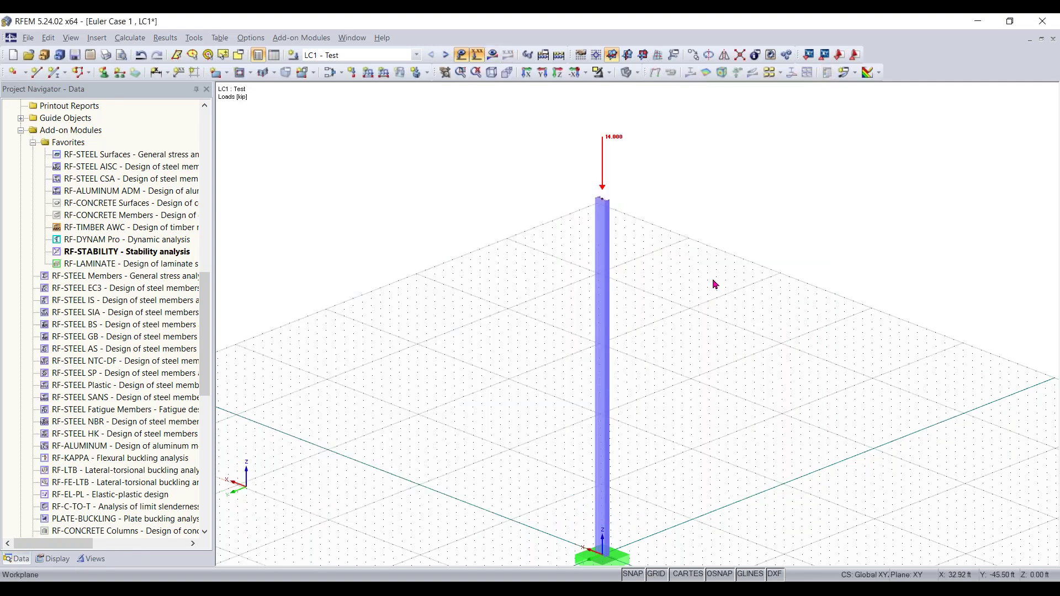
Check the method of analysis in LC1's calculation parameters and close the load case settings without editing them.
scroll(639, 305, "down", 1)
middle_click_drag(639, 305, 649, 280)
left_click(330, 73)
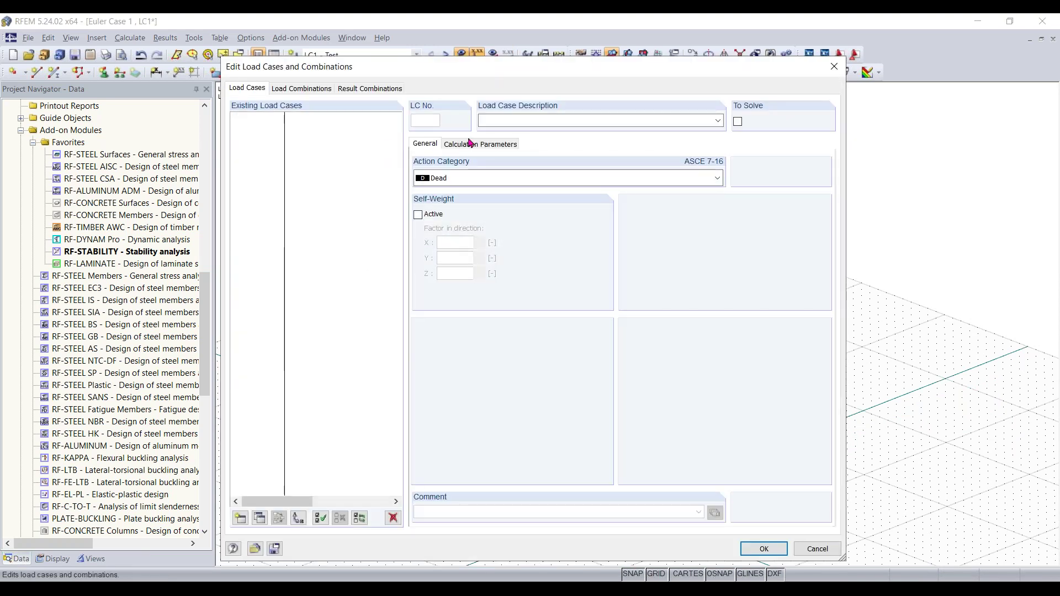
left_click(478, 145)
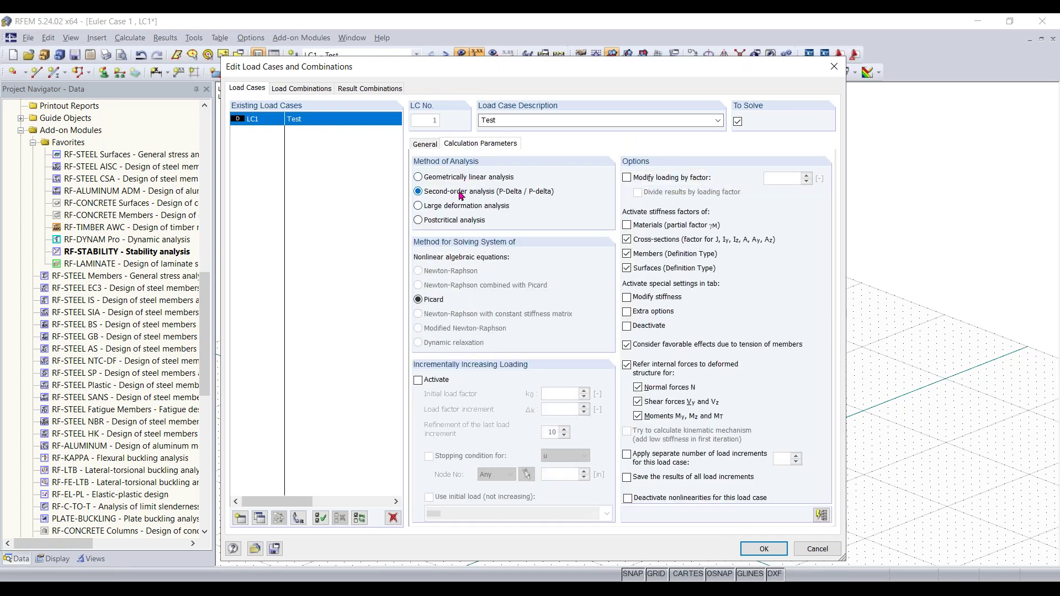
left_click(834, 66)
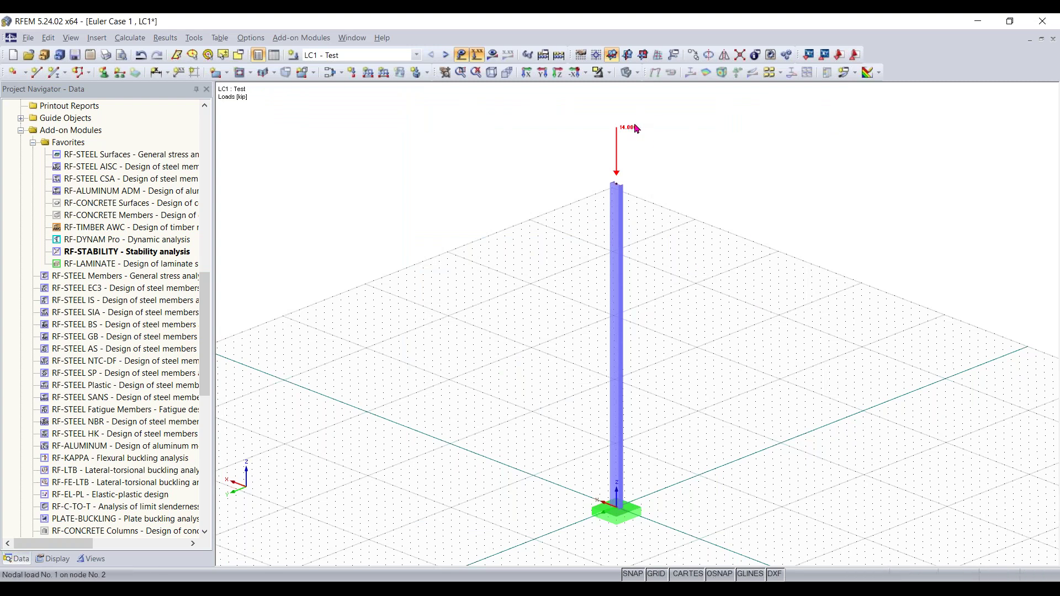
Try to calculate the RF-STABILITY eigenvalue analysis with LC1's 14 kip load, and close the module.
double_click(165, 251)
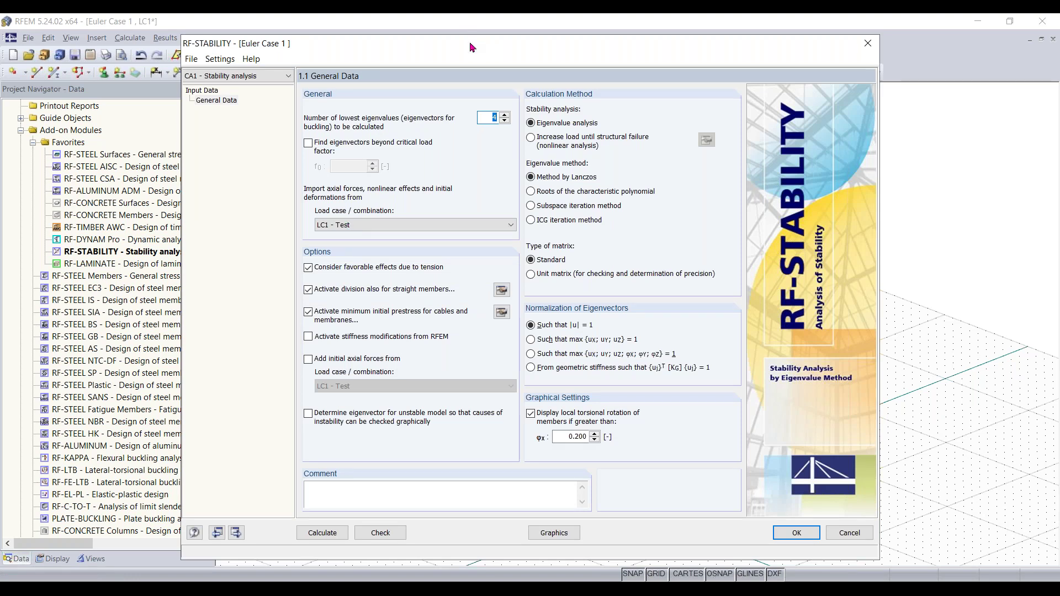
left_click_drag(478, 47, 471, 44)
left_click(327, 530)
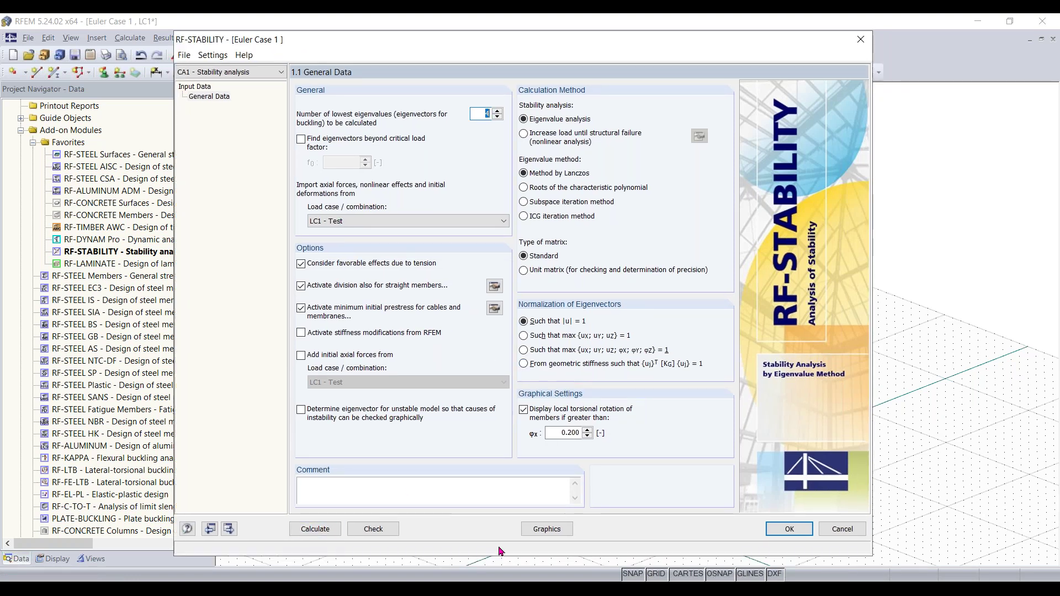
left_click(317, 531)
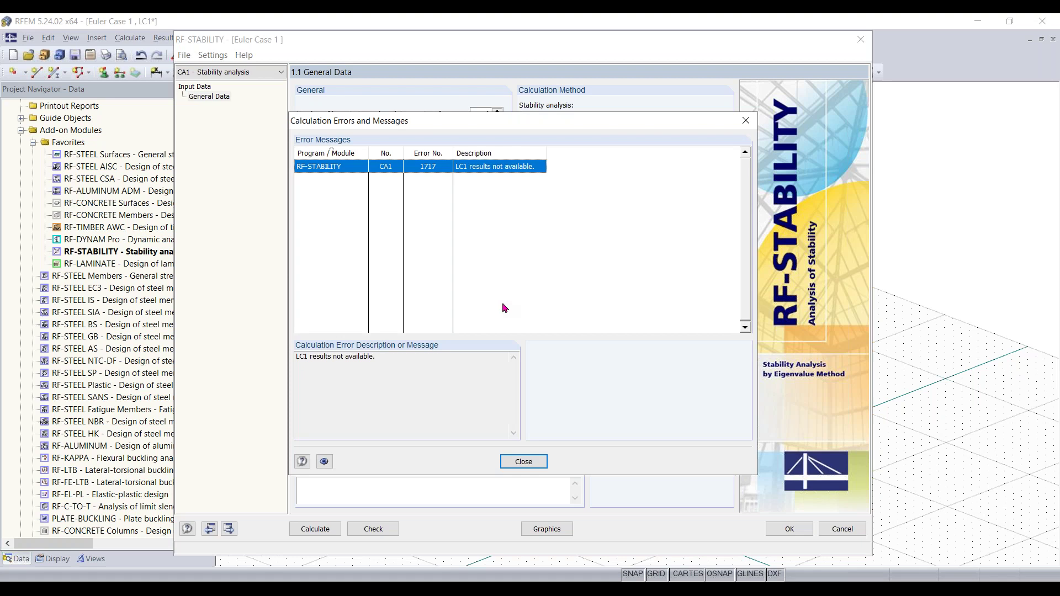
left_click_drag(484, 115, 498, 110)
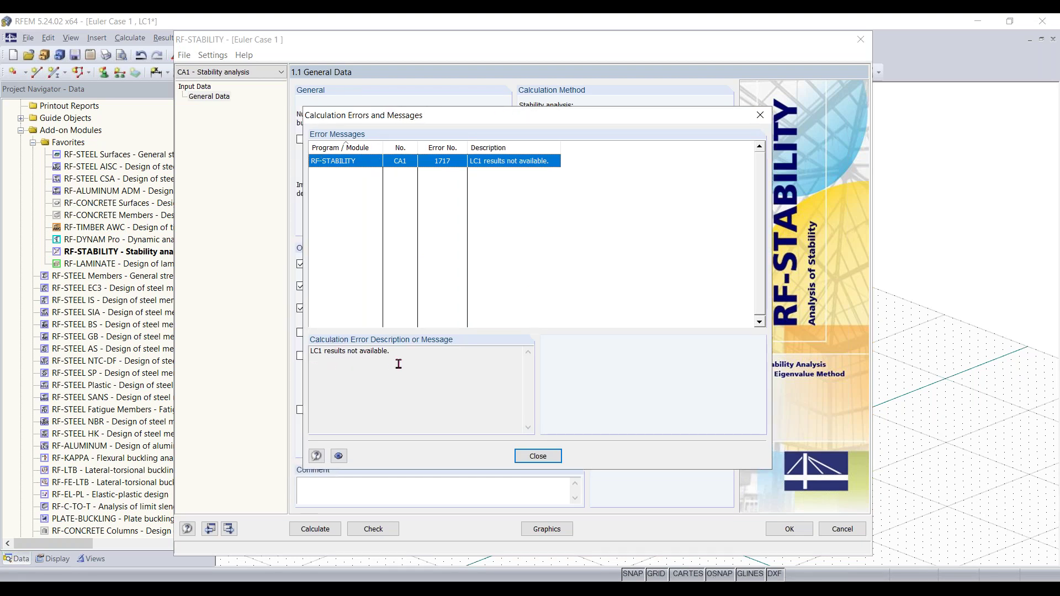
left_click(760, 117)
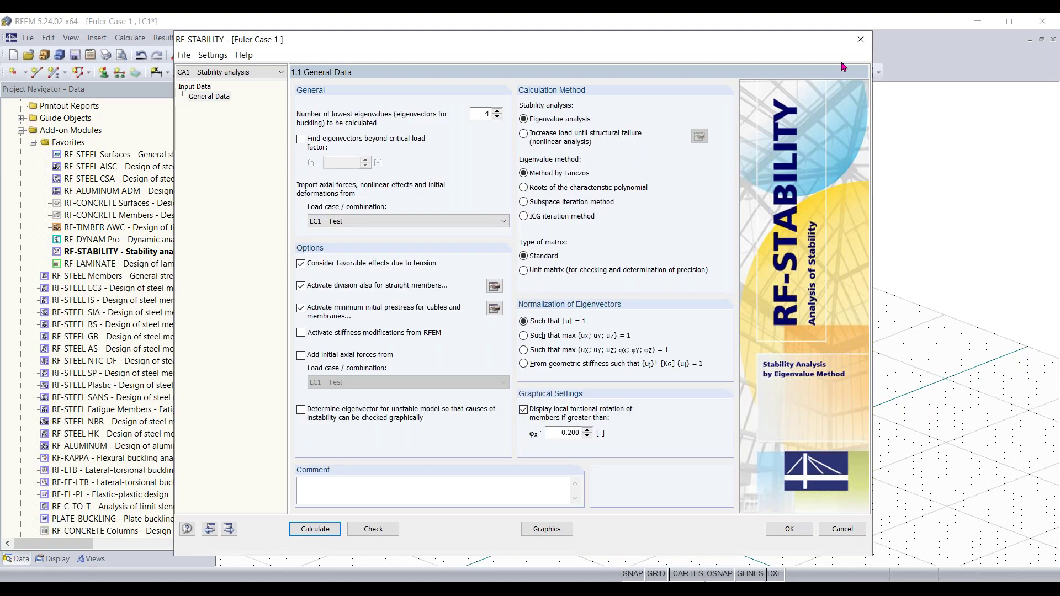
left_click(860, 40)
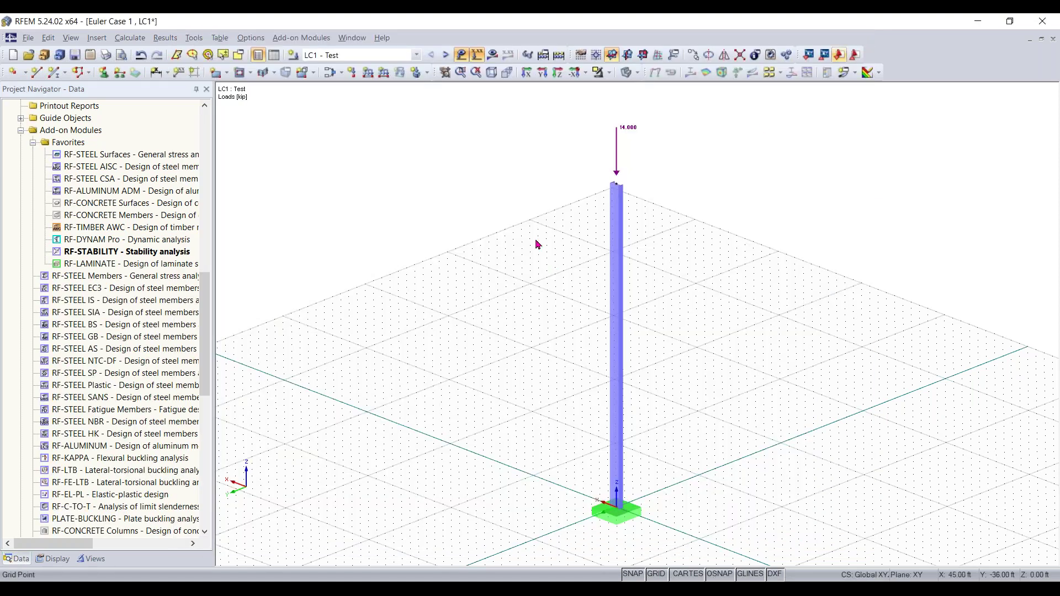
Change LC1's method of analysis to geometrically linear analysis and confirm the load case settings.
left_click(339, 73)
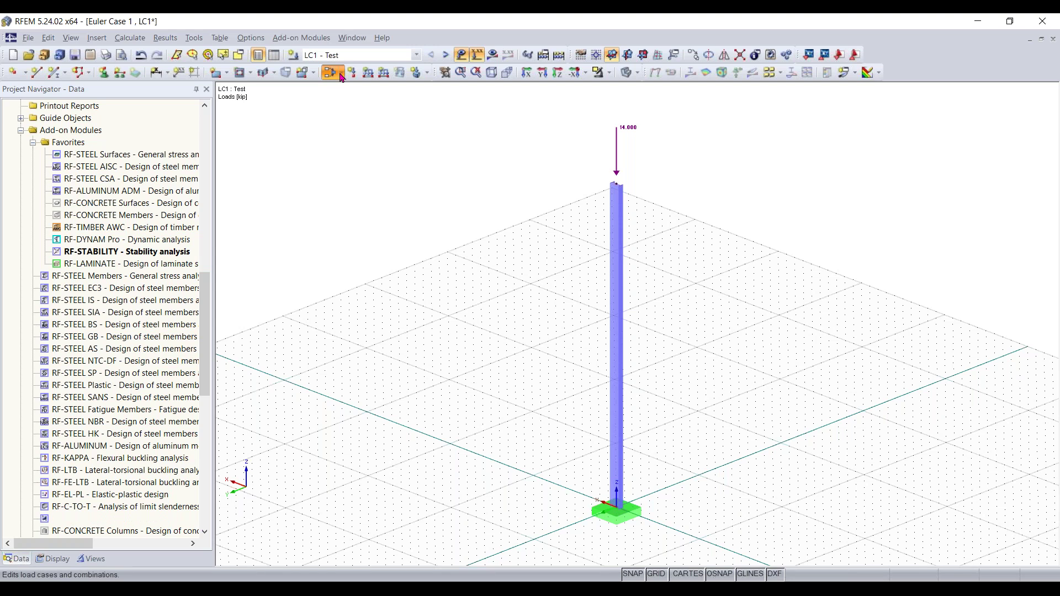
left_click(349, 90)
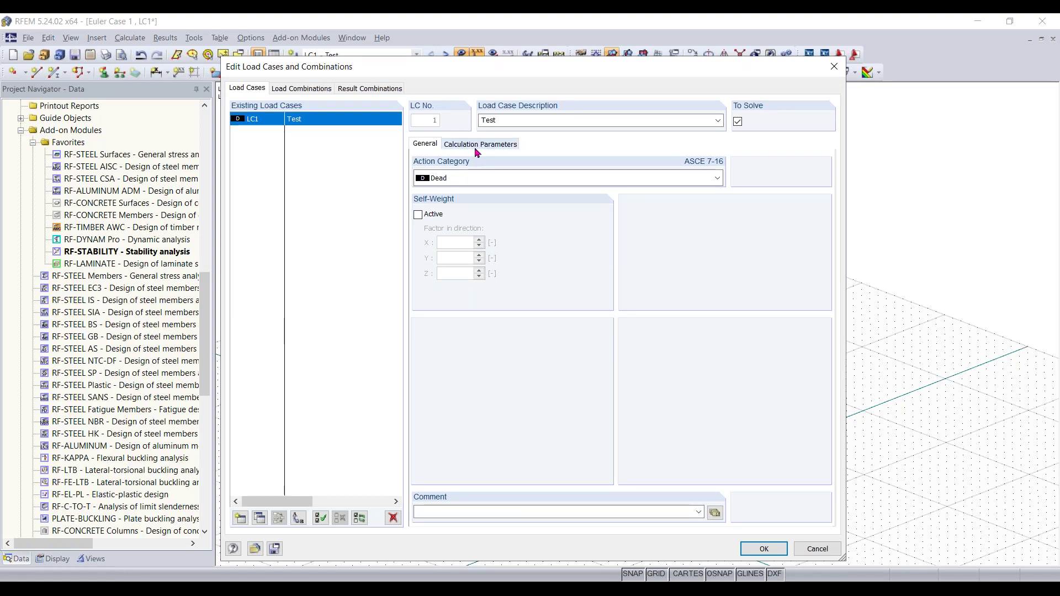
left_click(476, 144)
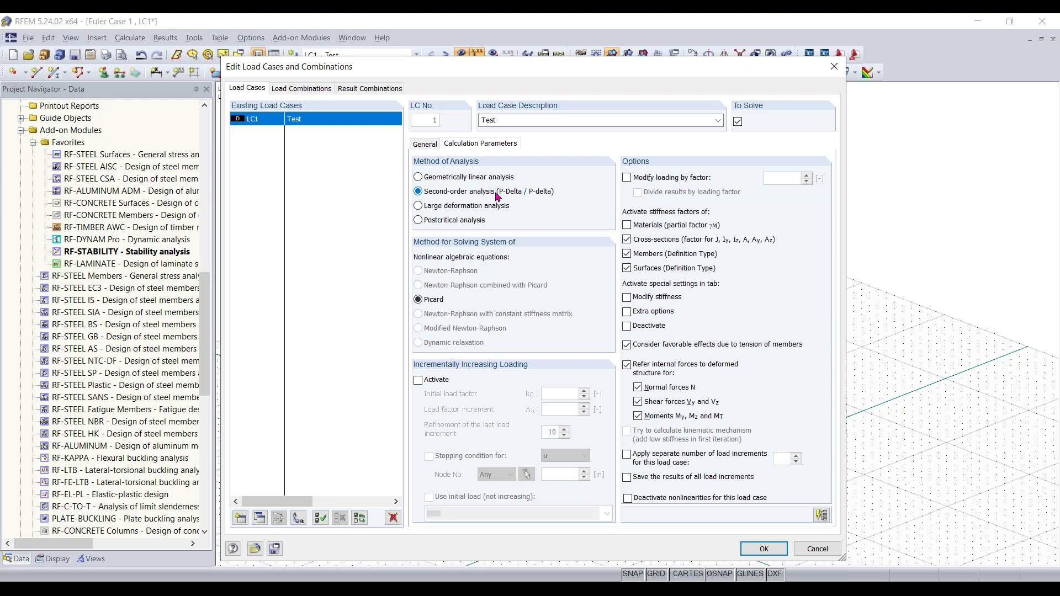
left_click(466, 177)
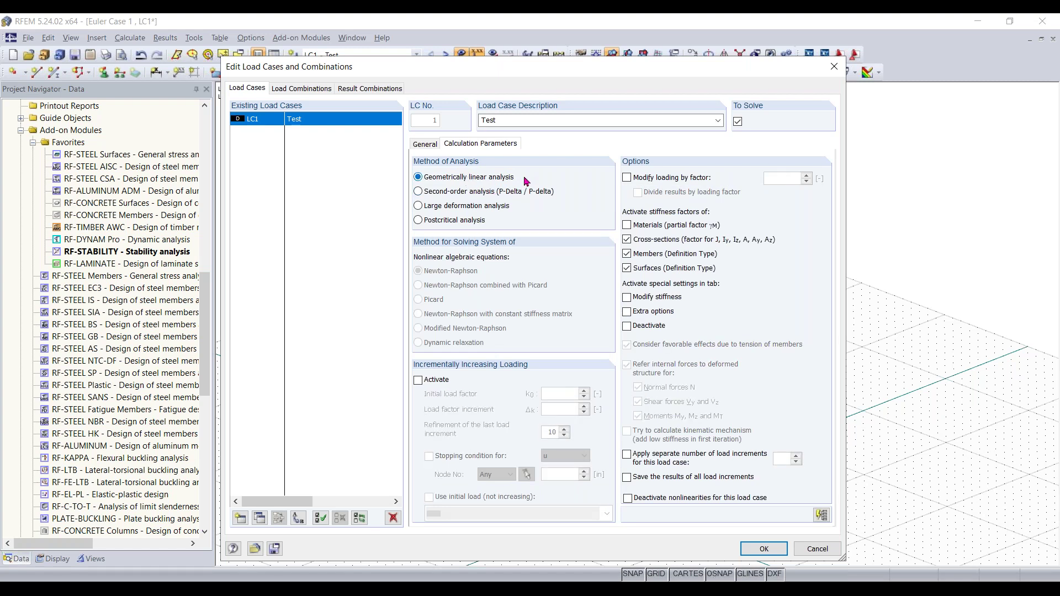
left_click(775, 550)
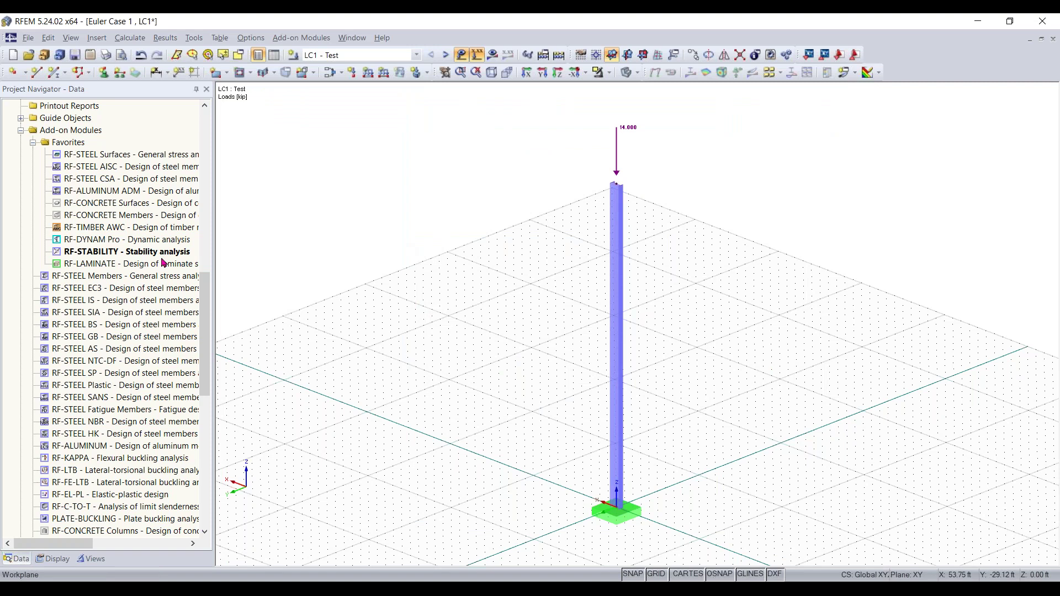
Calculate the RF-STABILITY eigenvalue analysis with LC1 and review the critical load factors and the first eigenvector.
double_click(136, 255)
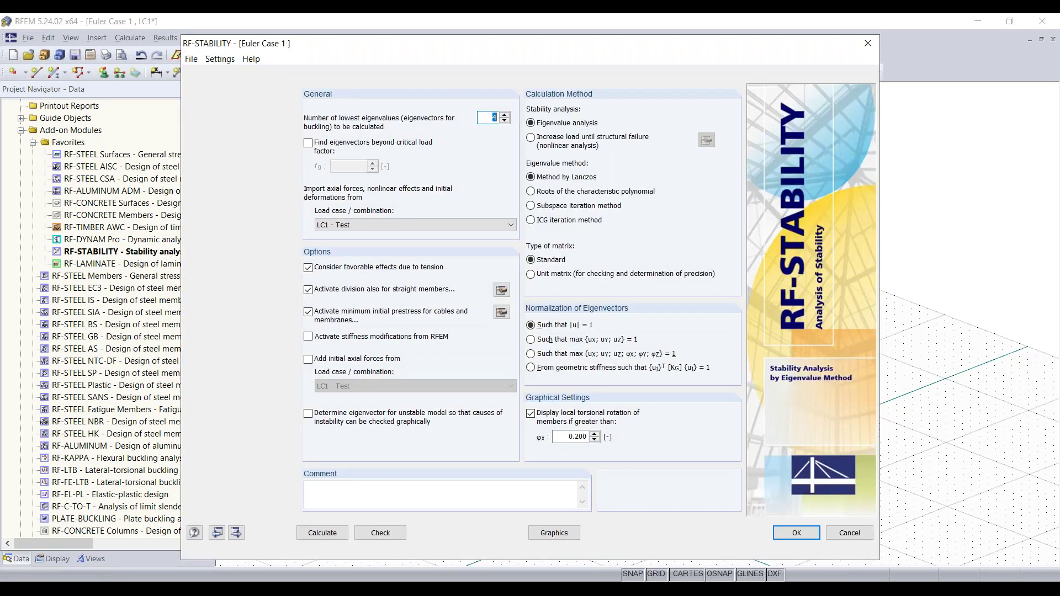
left_click(322, 533)
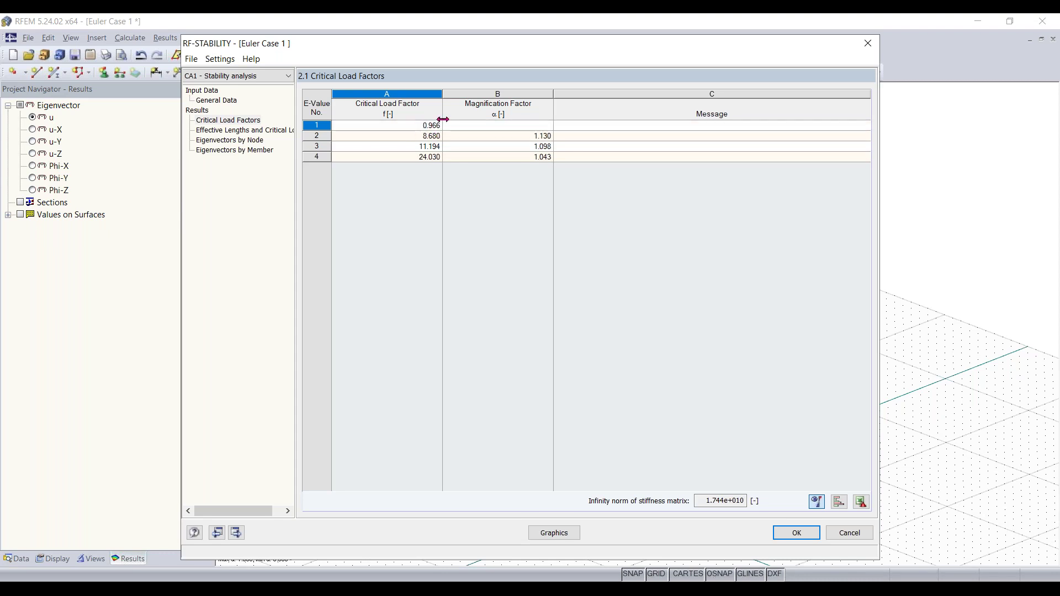
left_click(797, 533)
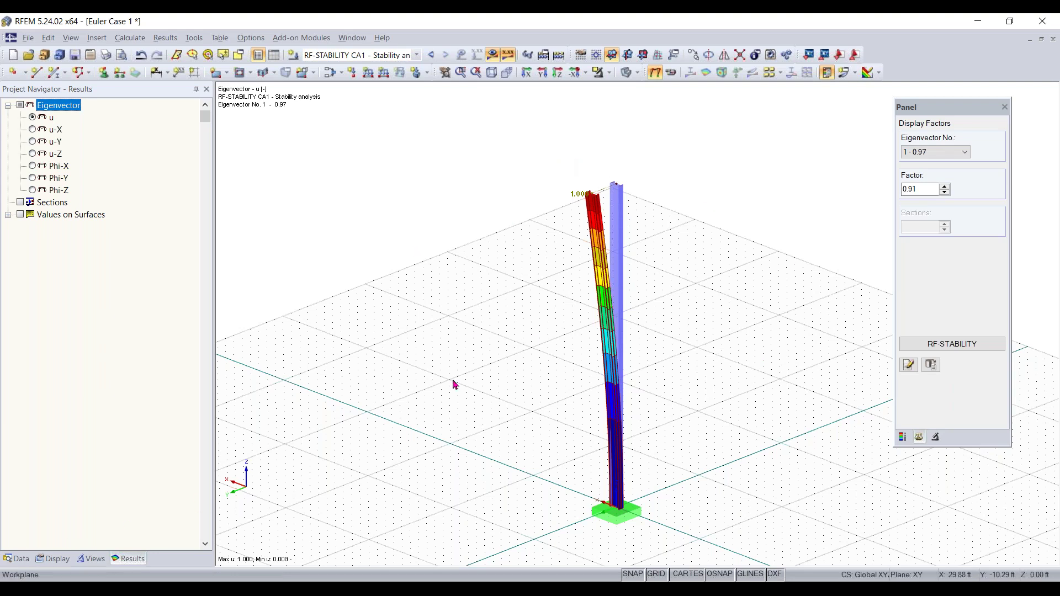
left_click(959, 155)
left_click(959, 156)
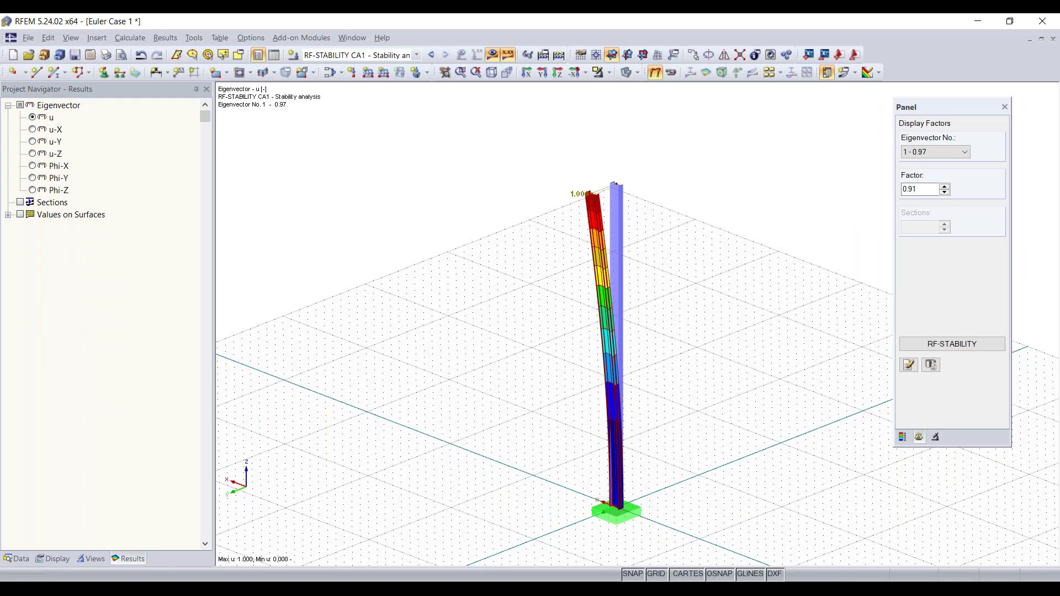
left_click(461, 590)
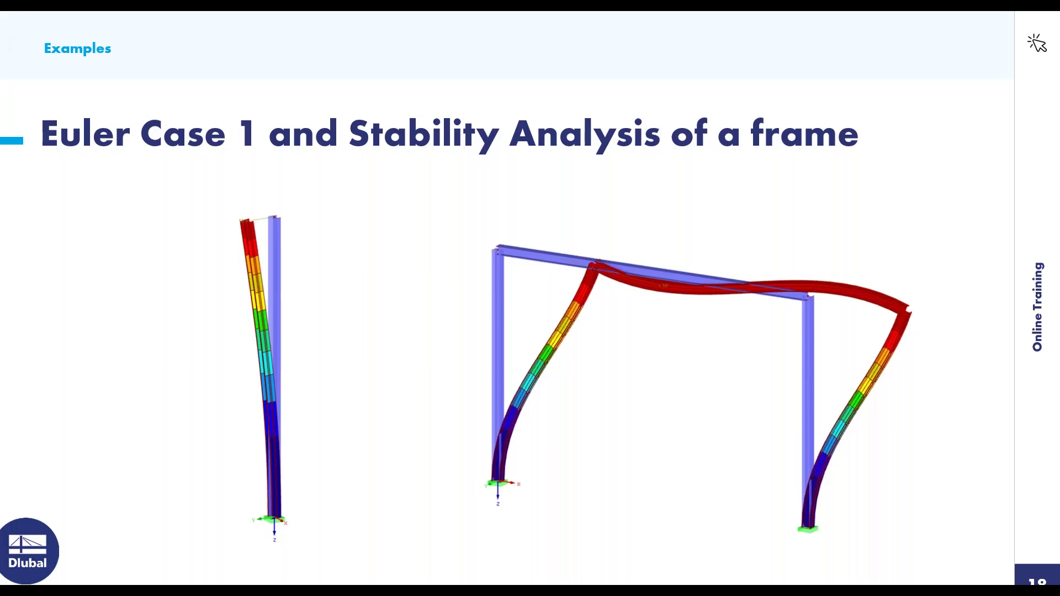
key("Right")
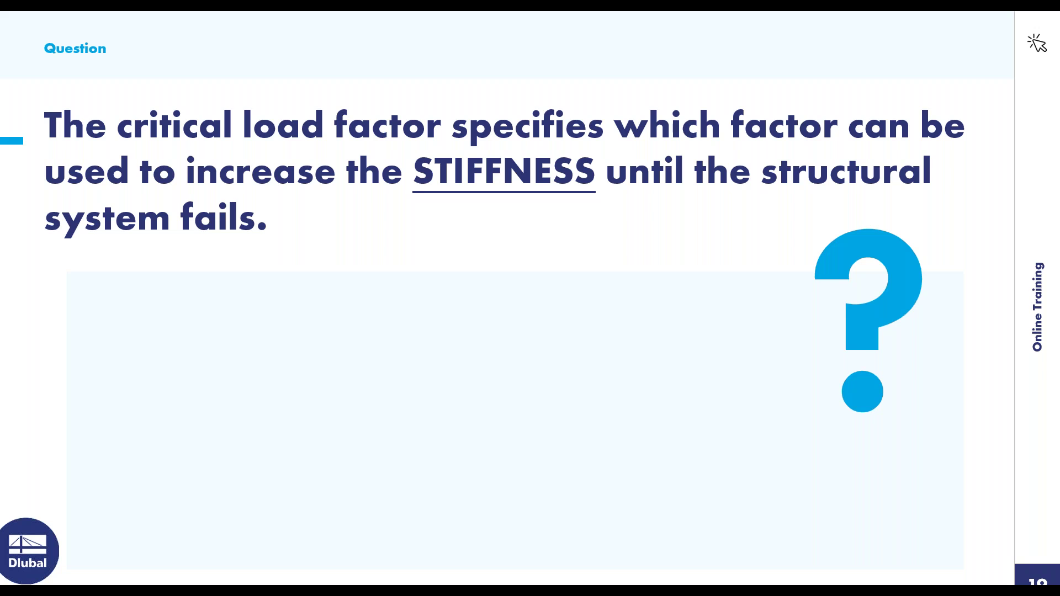
key("Right")
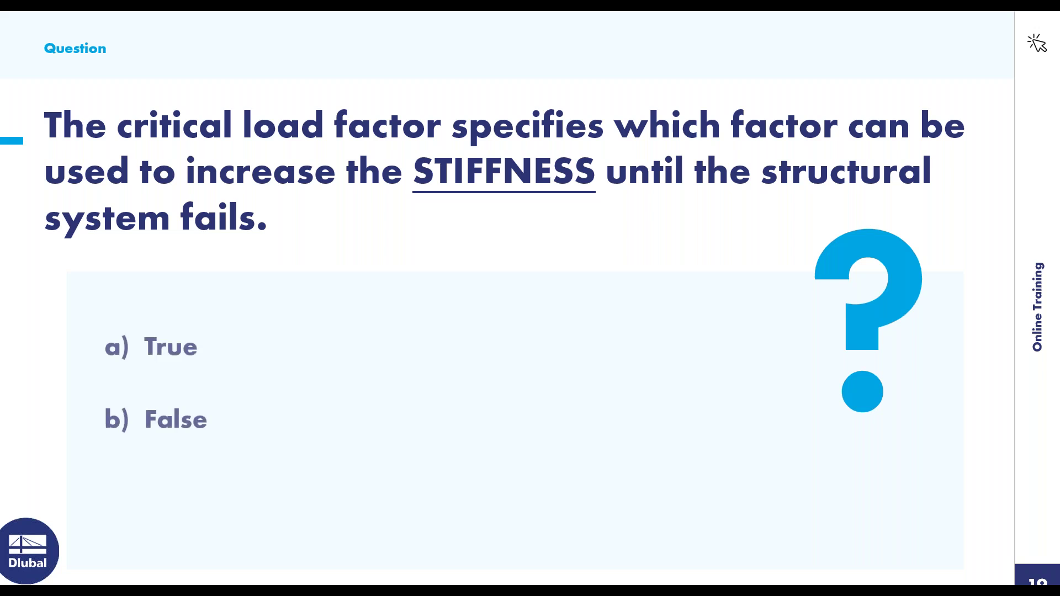
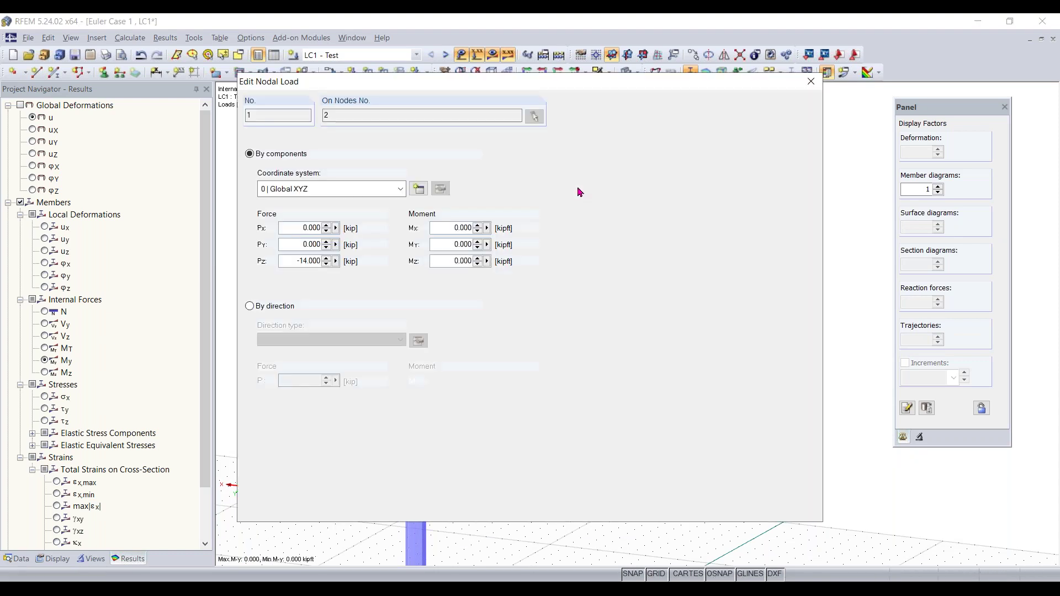
Set the nodal load at the column's top to PX 2 kip and PZ -5 kip.
double_click(296, 228)
key("BackSpace")
key("shift+End")
type("-5")
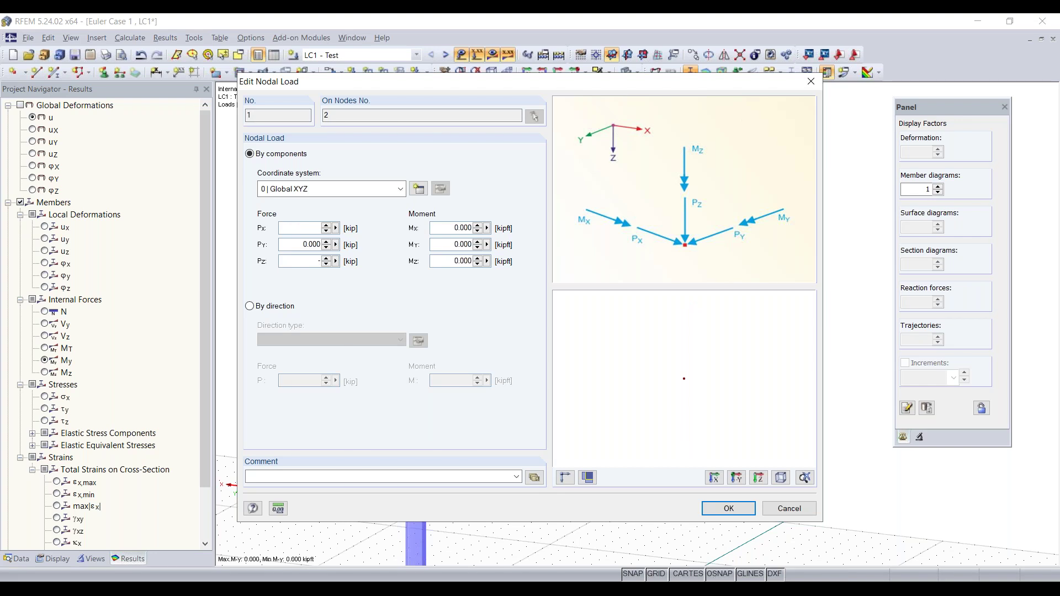
left_click(310, 228)
type("2")
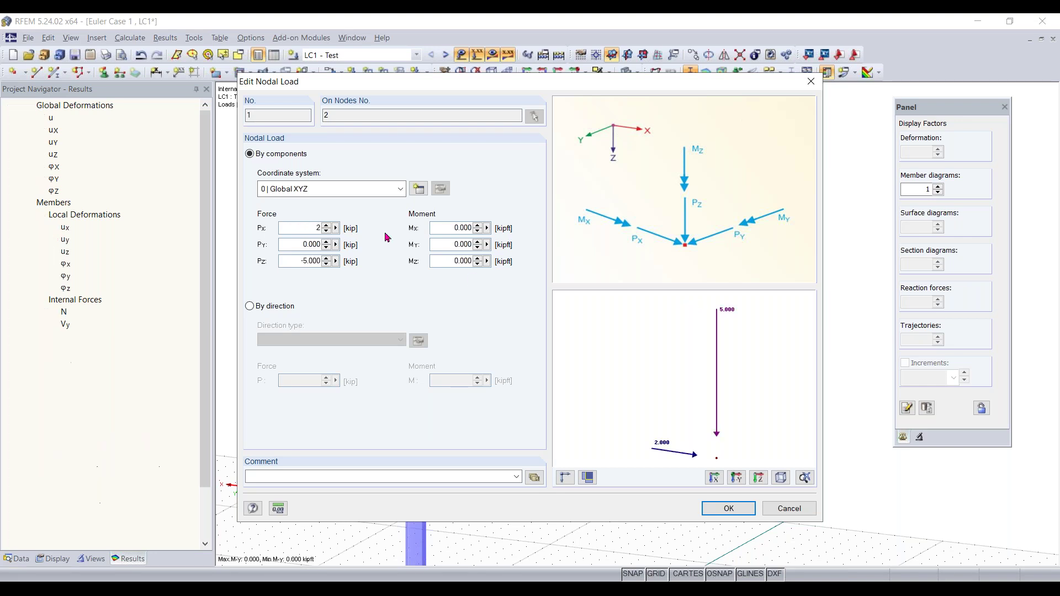
left_click(729, 508)
Try to copy the column with its support and loads along the X axis, and undo the displacement.
scroll(559, 370, "down", 2)
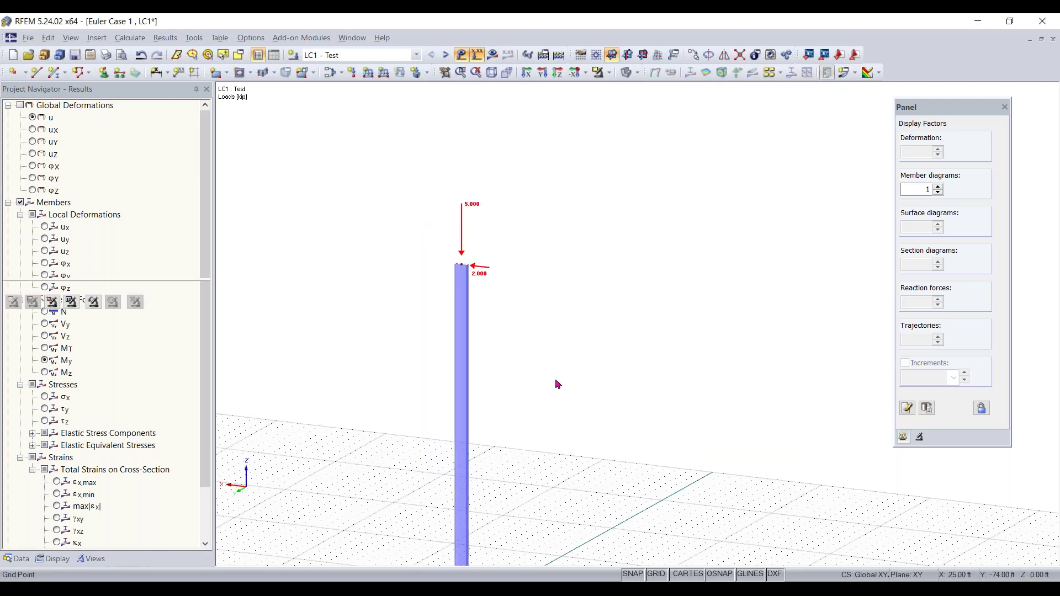
scroll(553, 389, "down", 3)
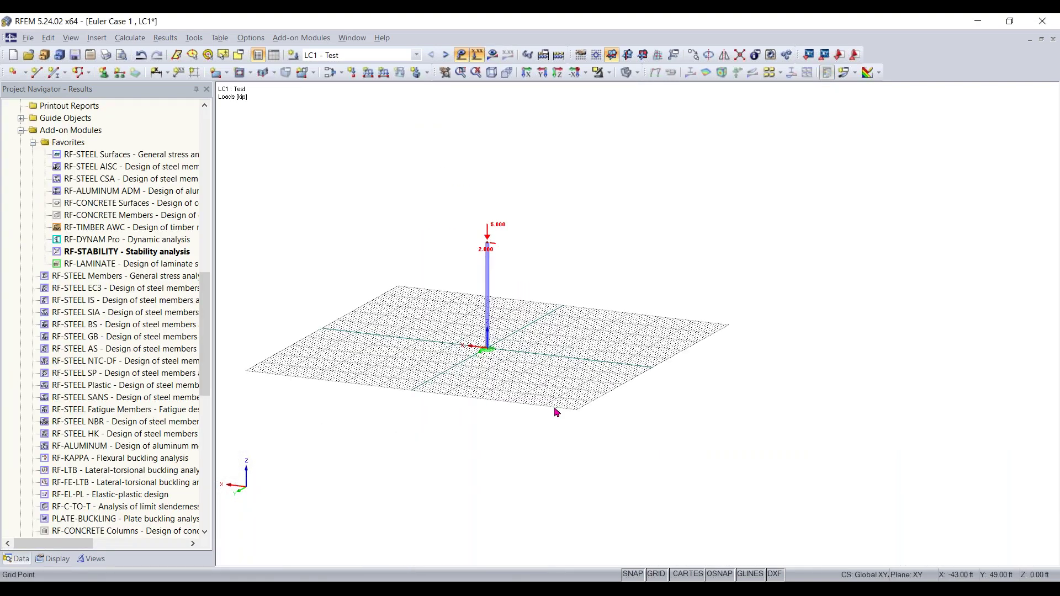
scroll(516, 265, "up", 5)
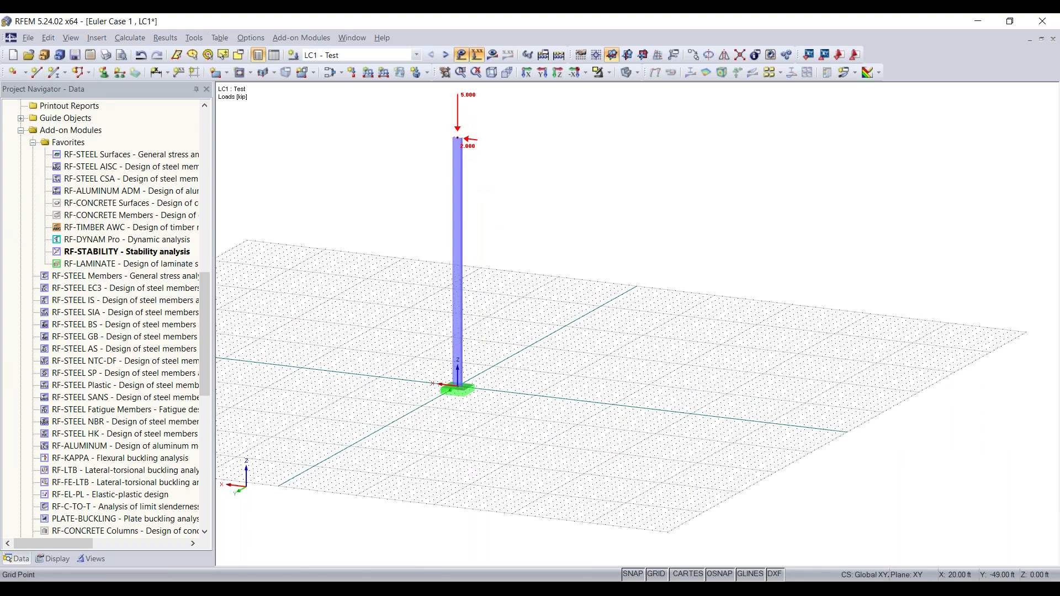
middle_click_drag(484, 283, 468, 320)
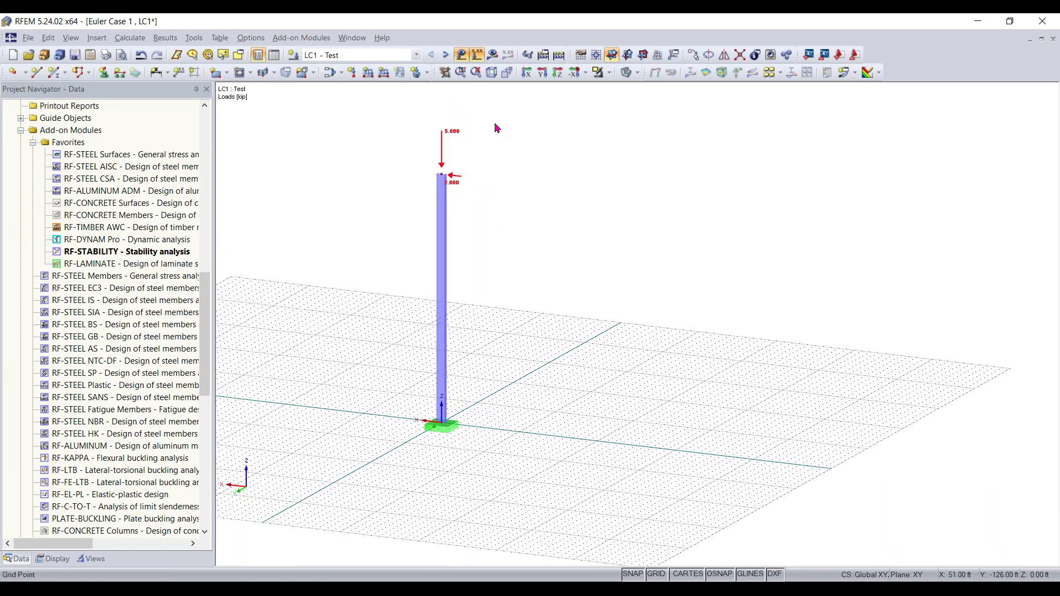
left_click_drag(497, 118, 394, 446)
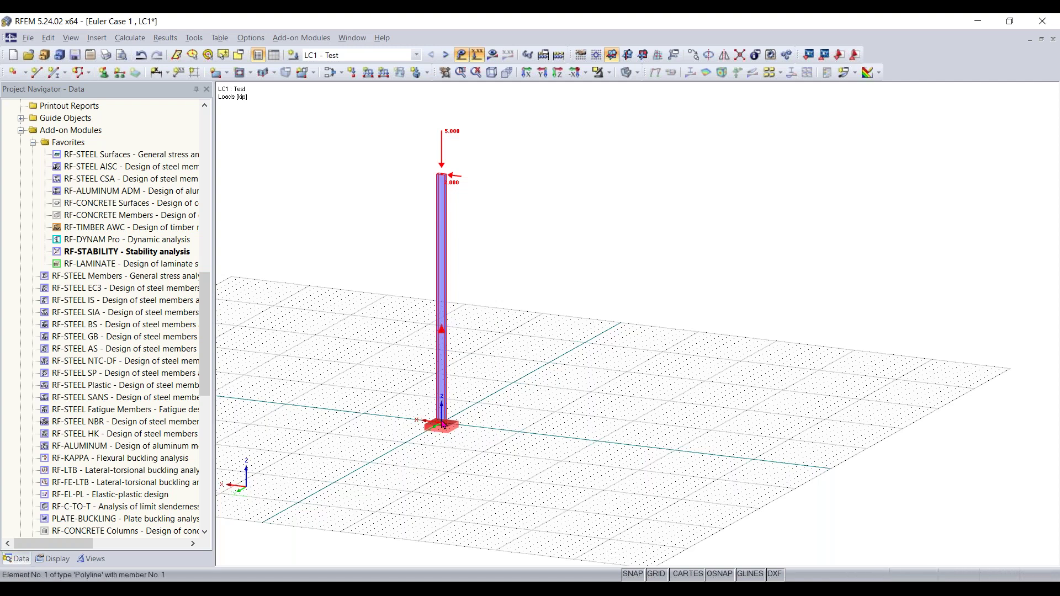
left_click_drag(441, 427, 520, 438, "ctrl")
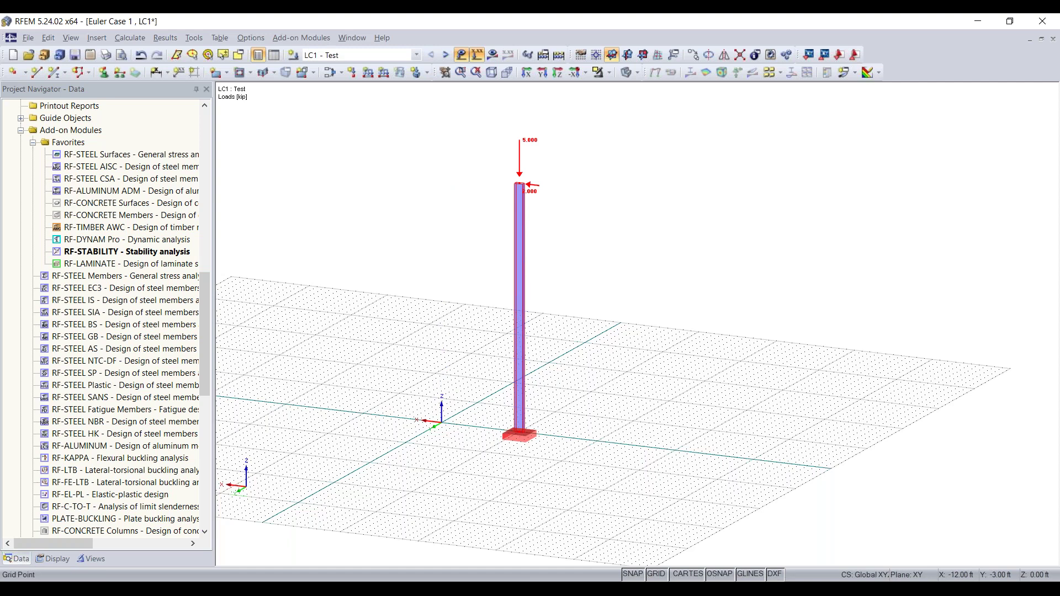
scroll(552, 434, "up", 4)
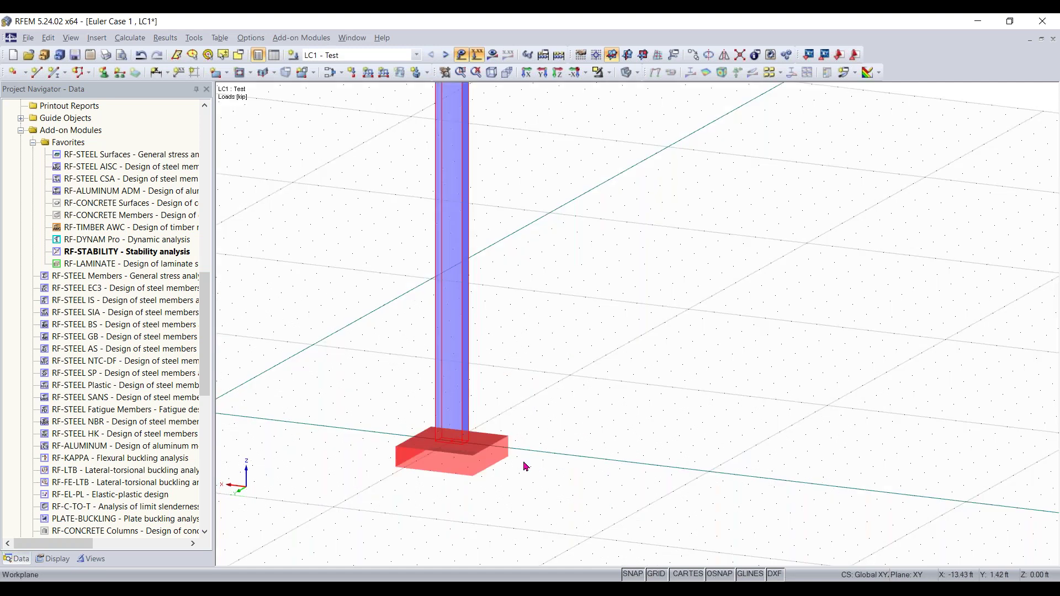
key("ctrl+z")
Copy the column with its support and loads 10 ft in the negative X direction.
scroll(523, 462, "down", 6)
scroll(487, 376, "up", 1)
scroll(488, 376, "up", 2)
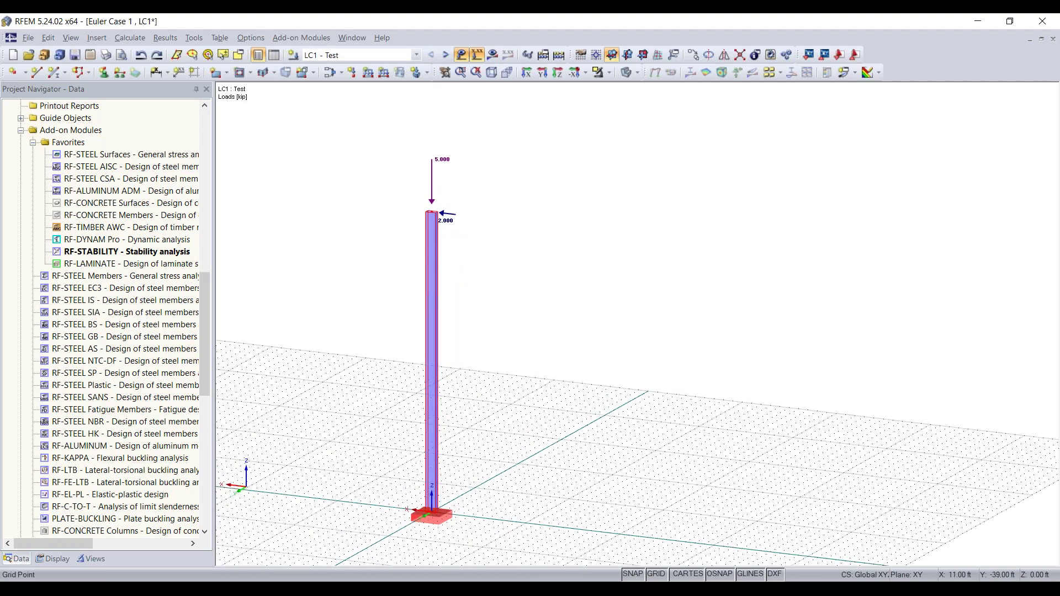
middle_click_drag(492, 419, 457, 348)
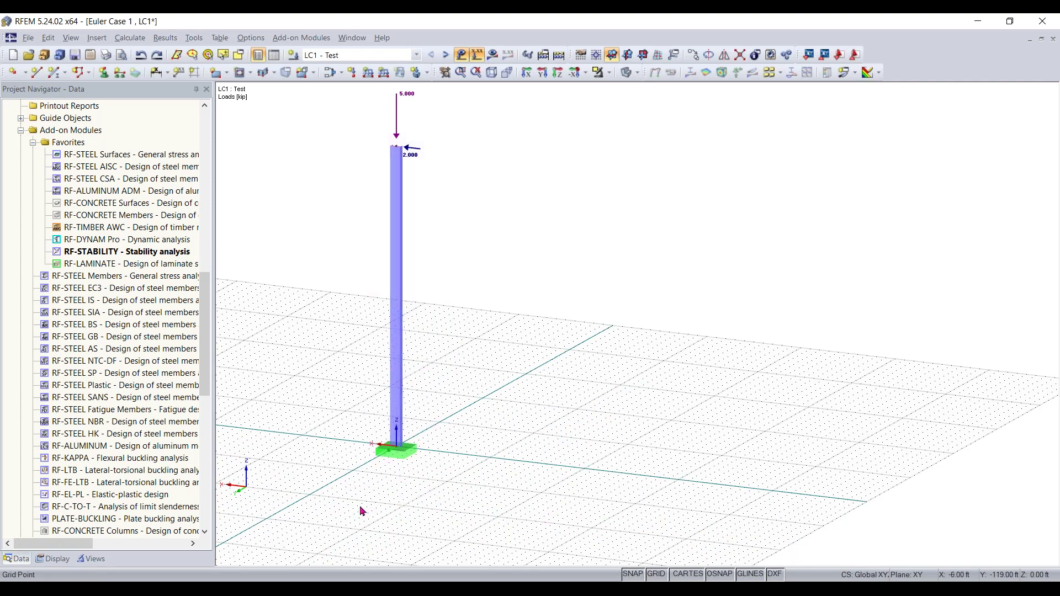
left_click_drag(421, 454, 493, 464)
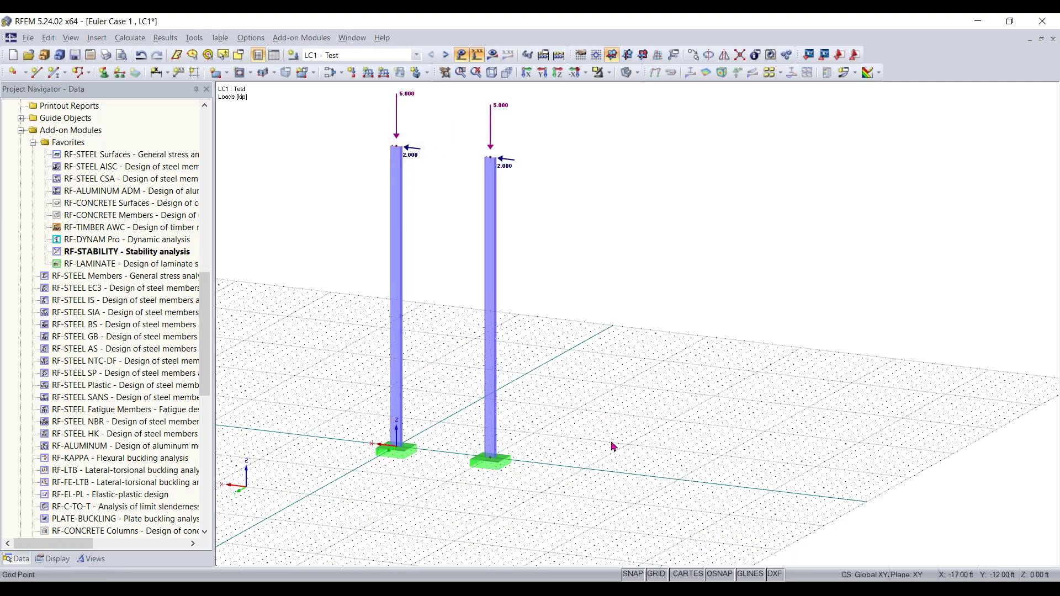
Copy the second column with its support and loads another 10 ft in the negative X direction.
middle_click_drag(515, 480, 582, 479, "ctrl")
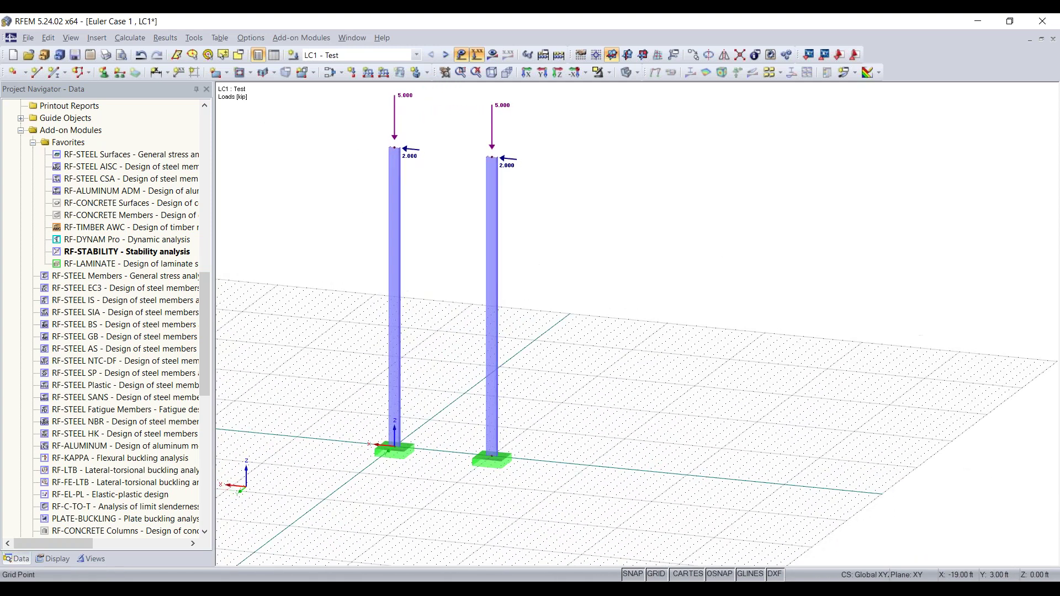
right_click(581, 479)
left_click(590, 426)
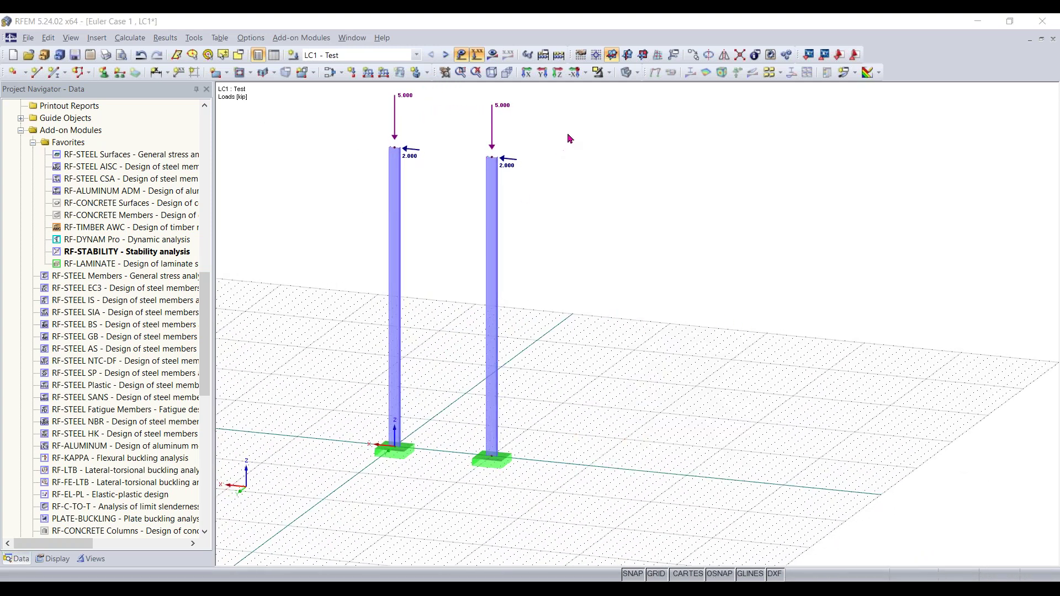
left_click(723, 104)
left_click_drag(581, 144, 457, 489)
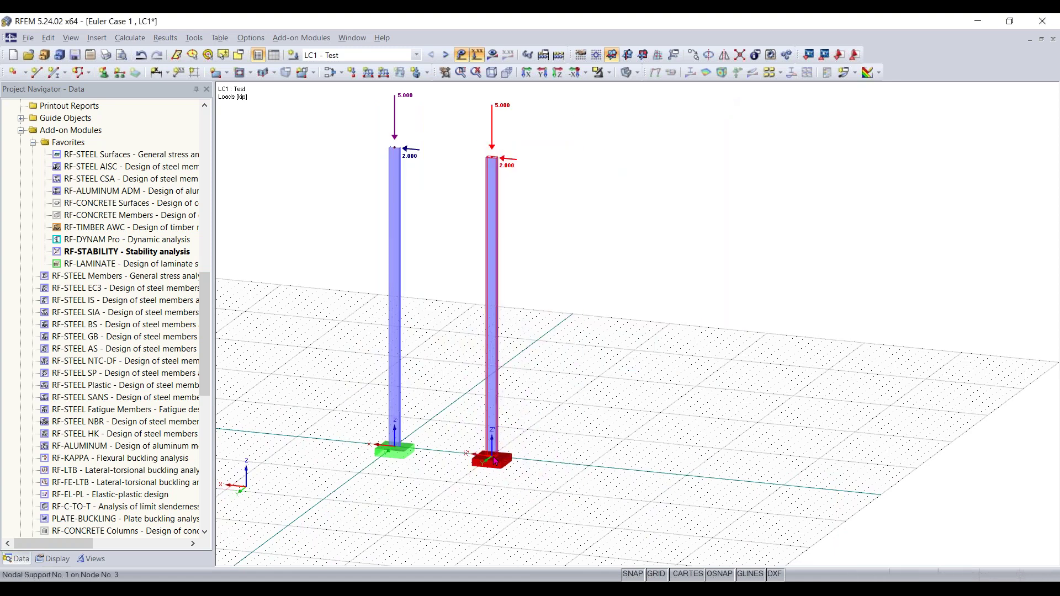
mouse_move(493, 460)
left_mouse_down("ctrl")
mouse_move(590, 472)
mouse_move(490, 461)
left_mouse_up("ctrl")
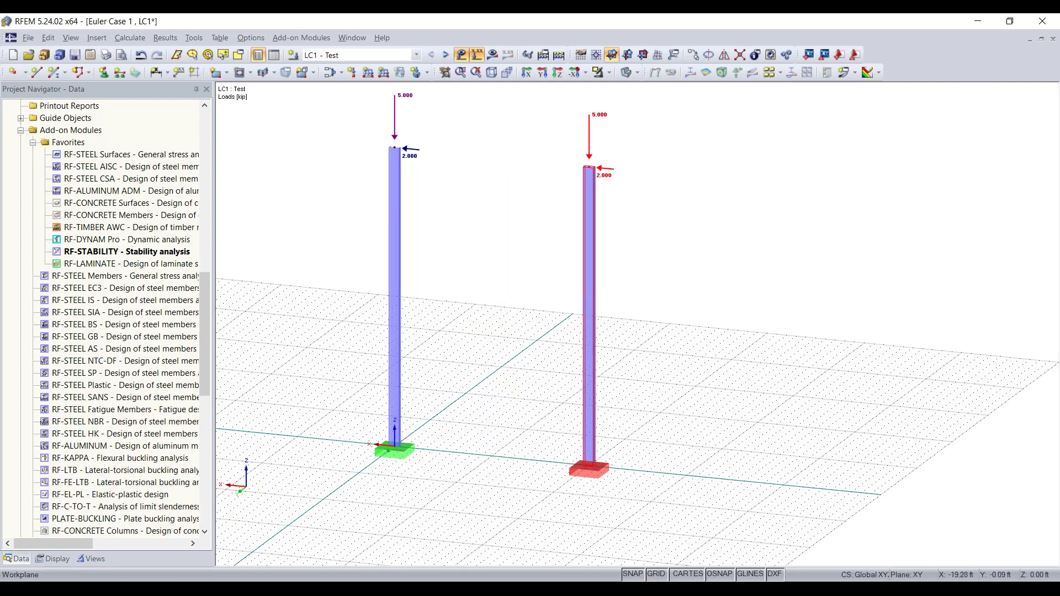
left_click(517, 507)
Set the Z coordinate of the two copied columns' top nodes to 10 ft.
middle_click_drag(475, 516, 538, 494, "ctrl")
right_click(539, 494)
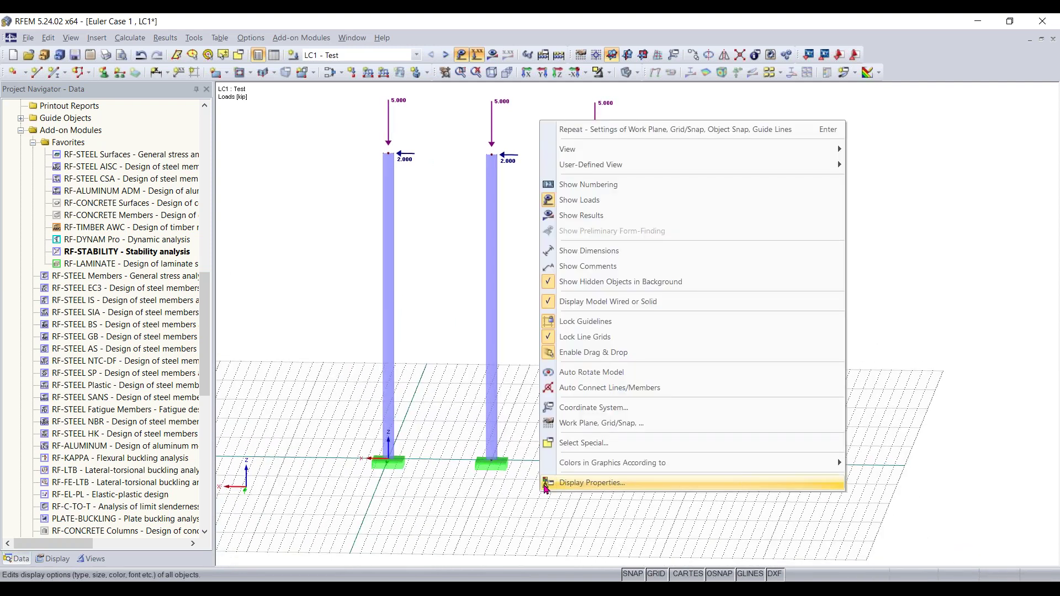
left_click(466, 235)
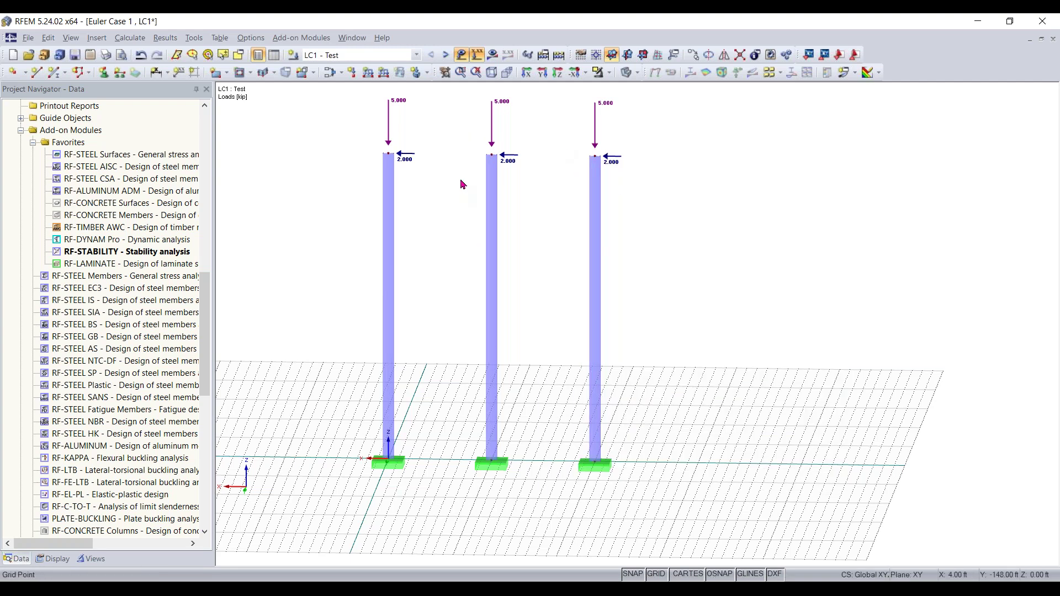
left_click_drag(461, 191, 721, 127)
scroll(518, 137, "up", 2)
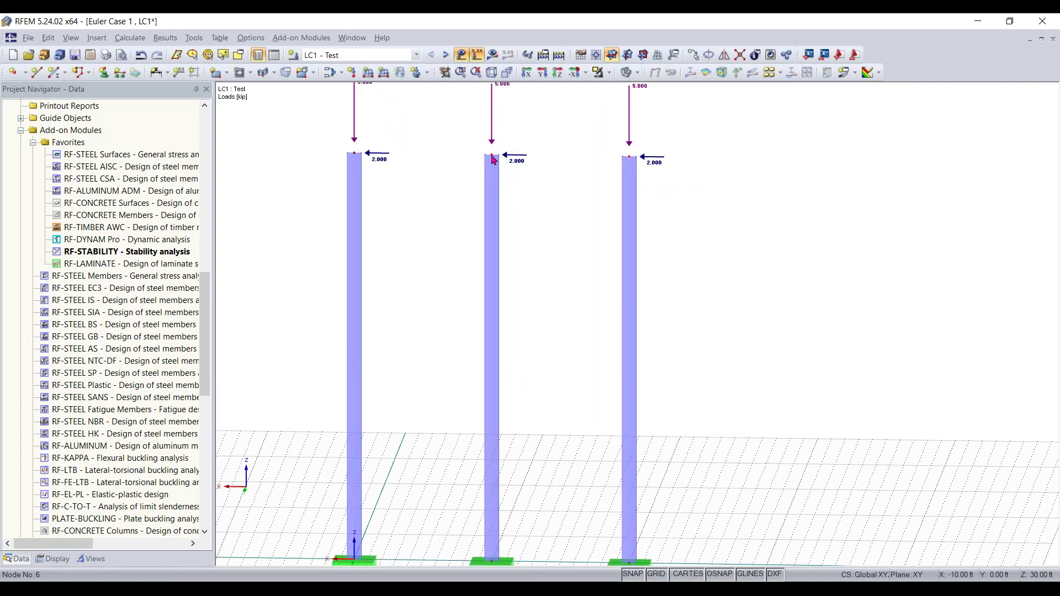
double_click(544, 170)
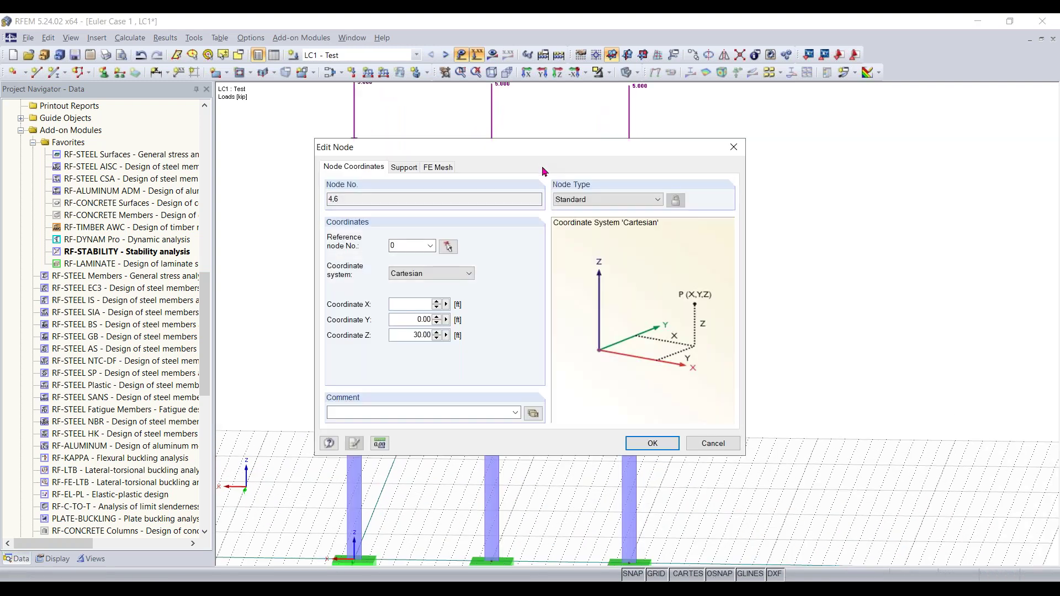
double_click(406, 330)
type("10")
key("Return")
right_click(642, 338)
left_click(548, 487)
Start a new single beam member and choose the AISC 15 W 8x15 cross-section in Steel A992.
scroll(550, 486, "up", 6)
middle_click_drag(550, 486, 603, 293)
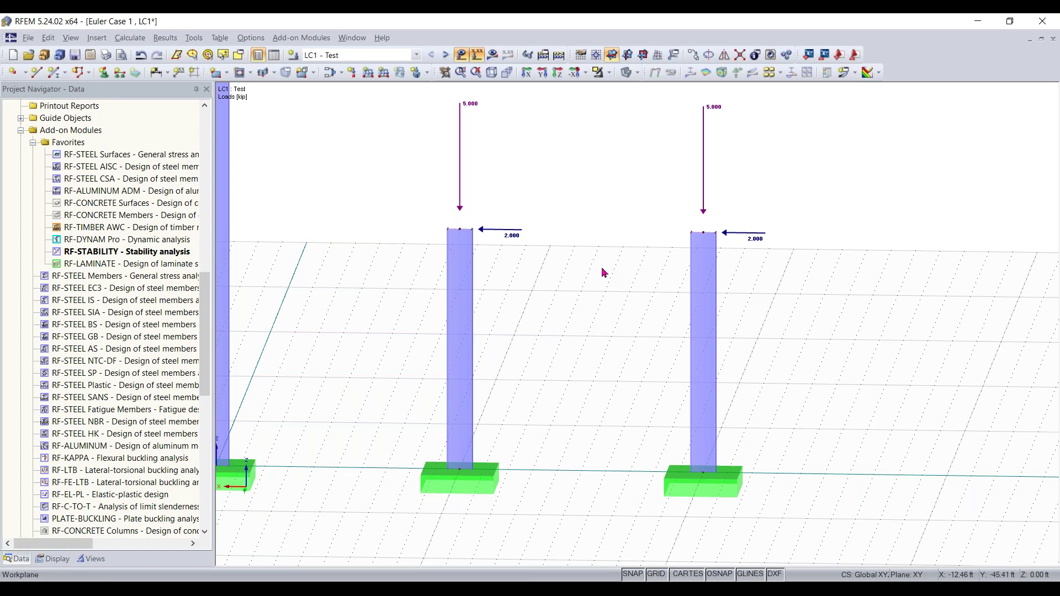
left_click(56, 74)
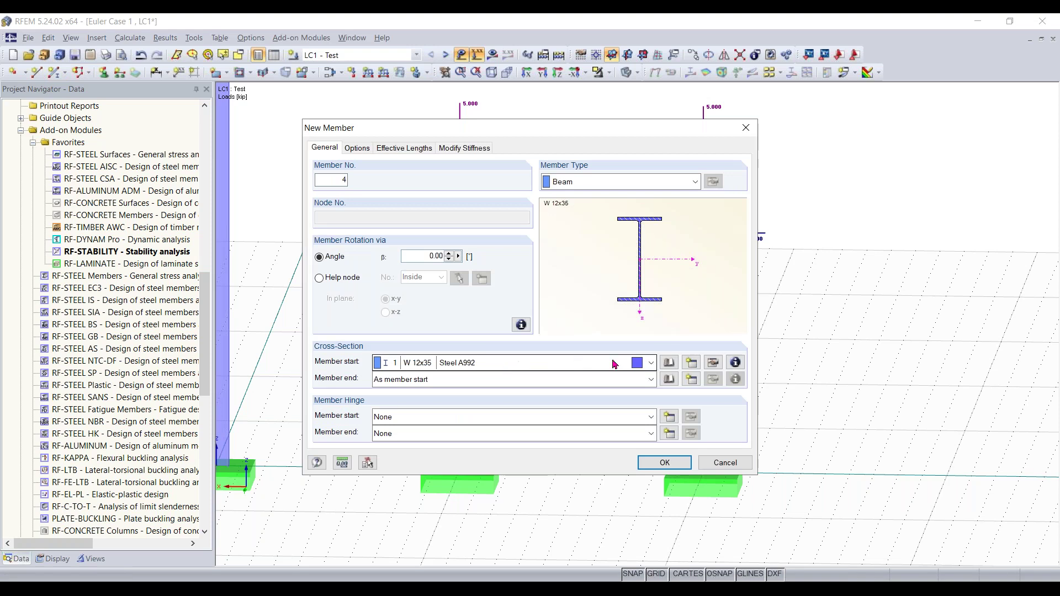
left_click(668, 364)
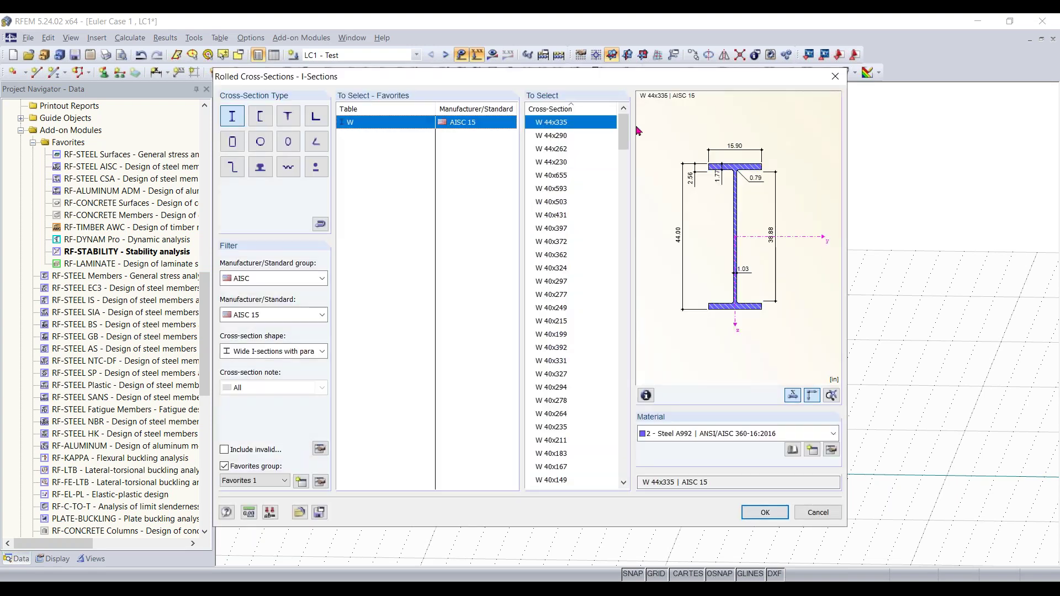
left_click_drag(624, 130, 630, 452)
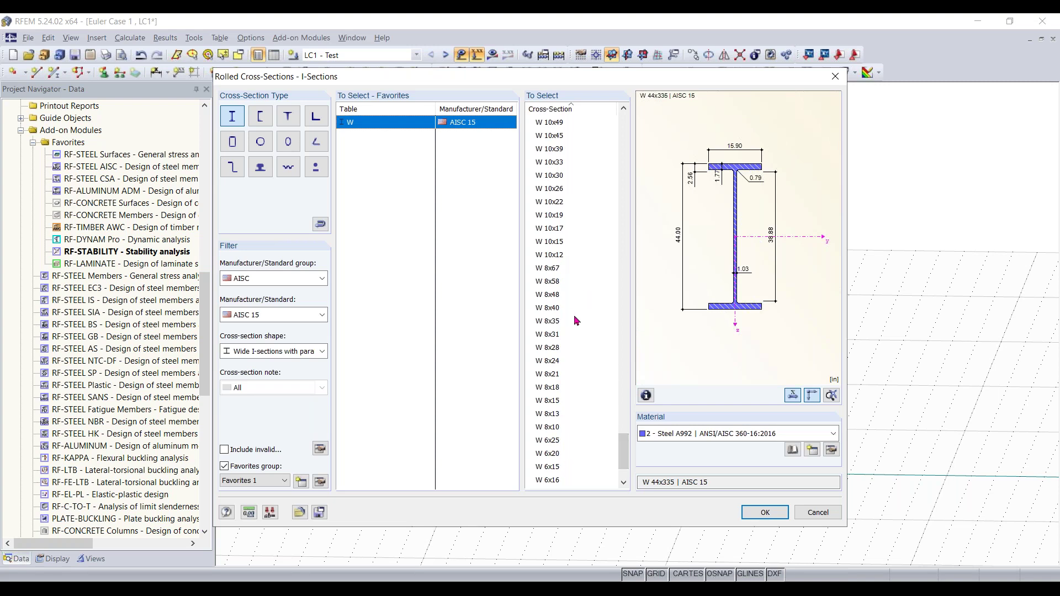
left_click(551, 405)
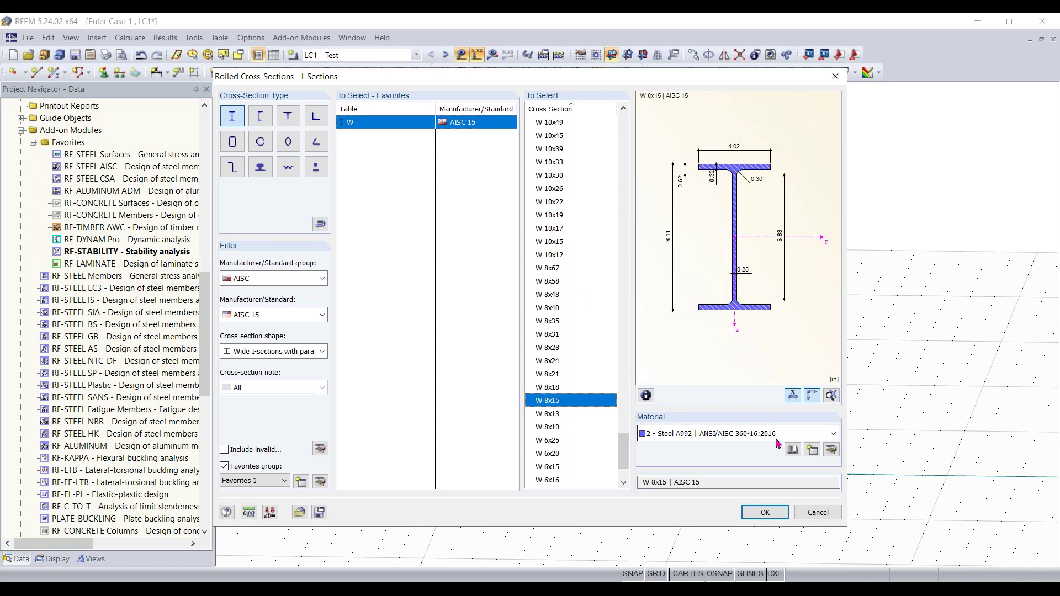
left_click(765, 513)
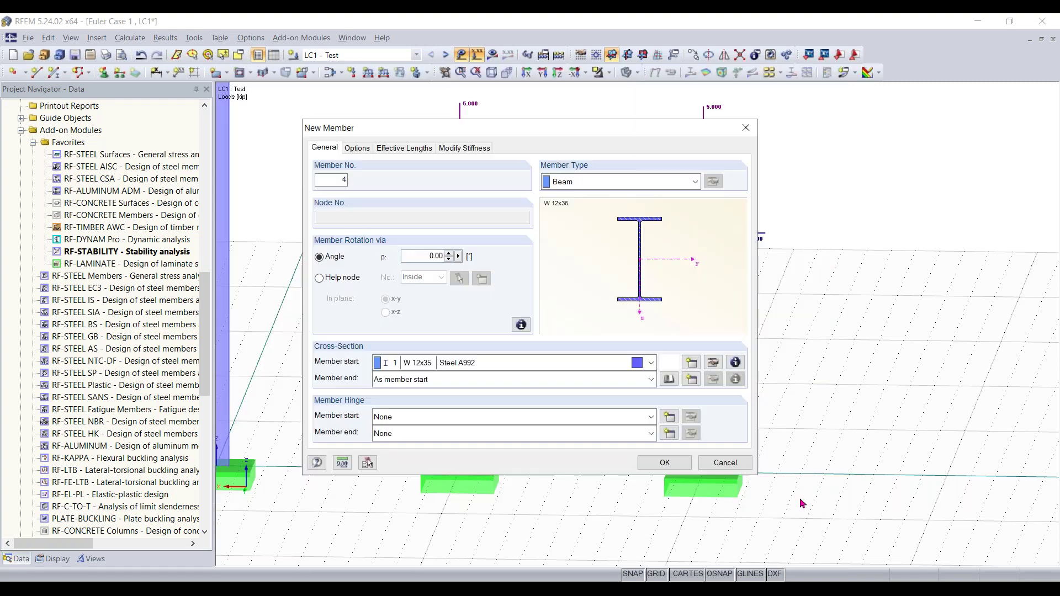
Place the beam between the top nodes of the two short columns to form a portal frame.
key("Return")
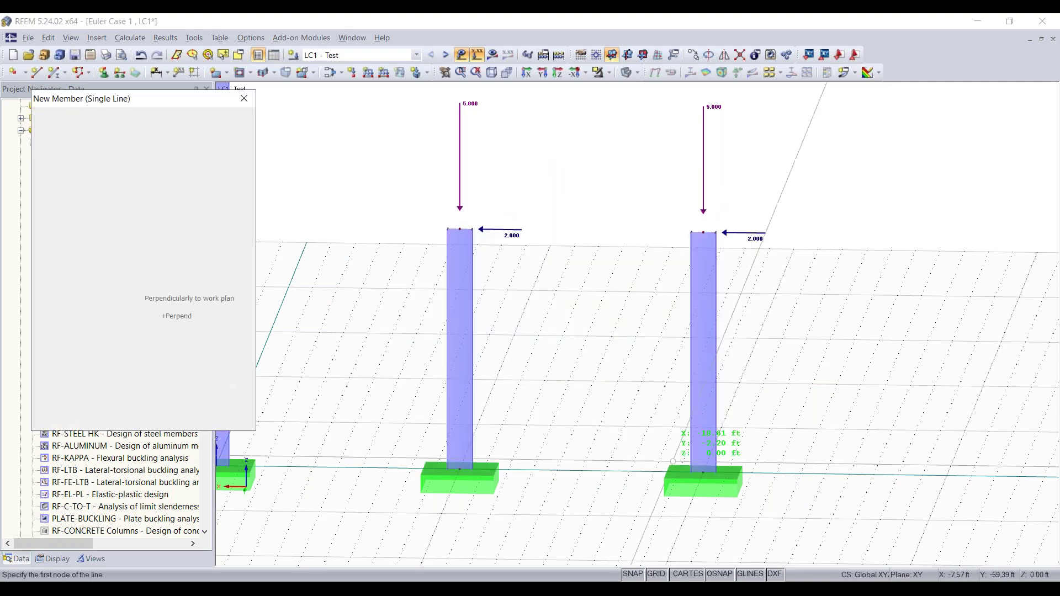
left_click(460, 228)
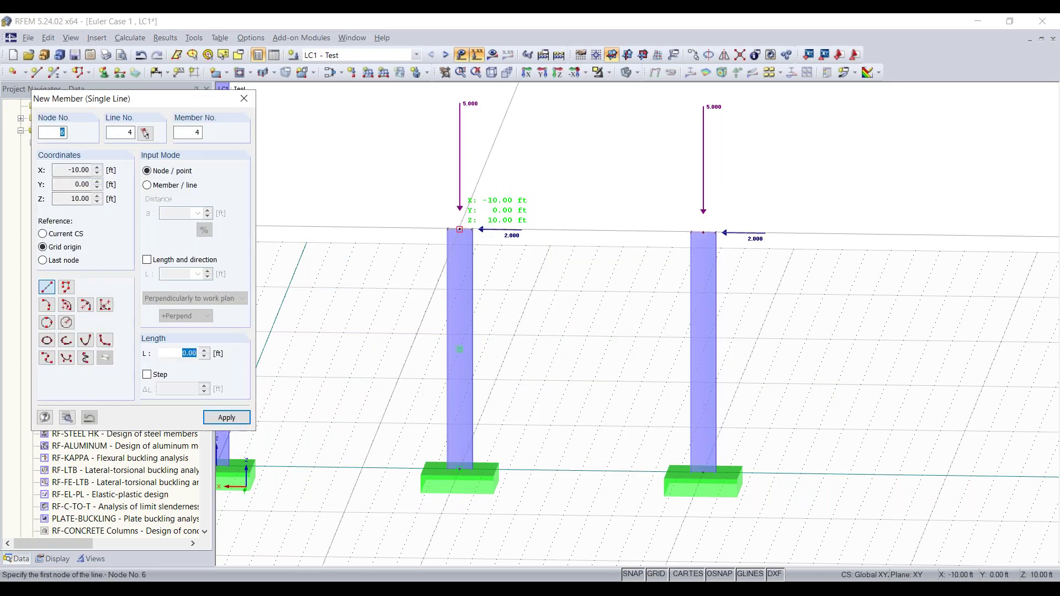
left_click(706, 219)
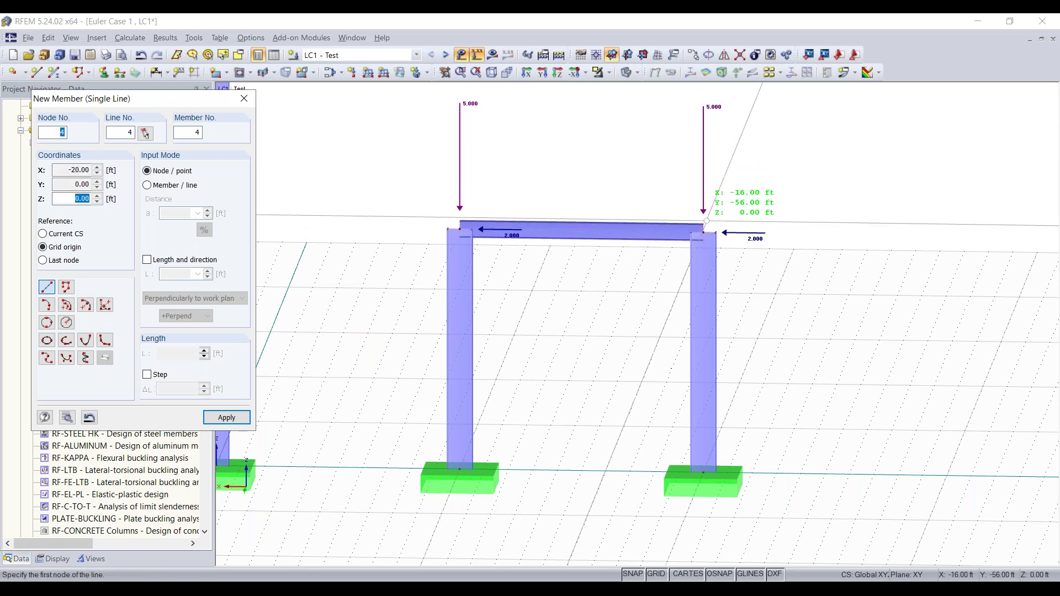
key("Escape")
Set the horizontal force PX of the nodal loads on the portal frame's top nodes to 0 kip.
middle_click_drag(815, 232, 697, 251, "ctrl")
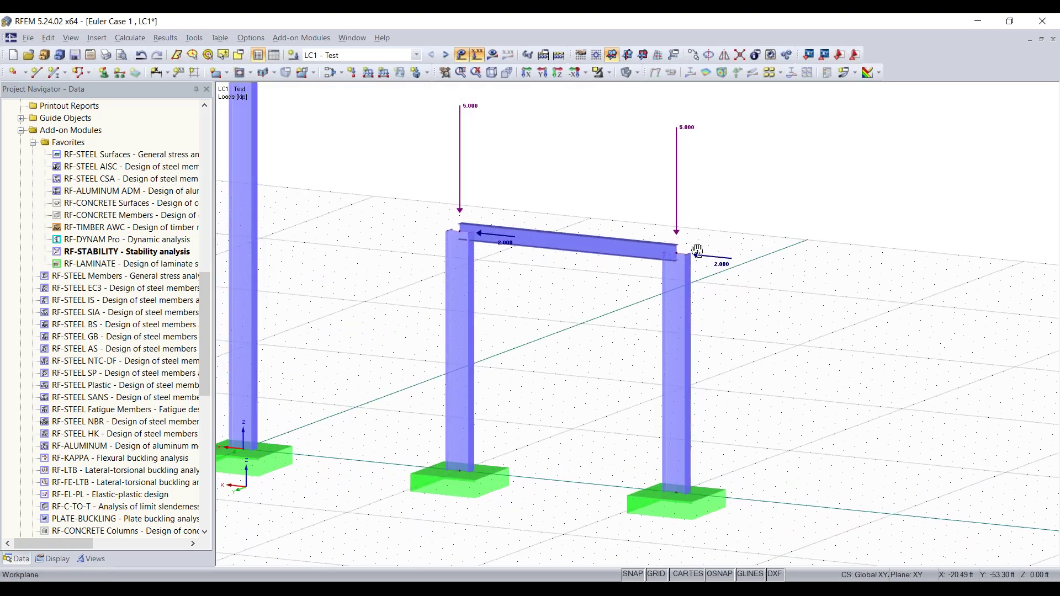
middle_click_drag(610, 267, 622, 333, "ctrl")
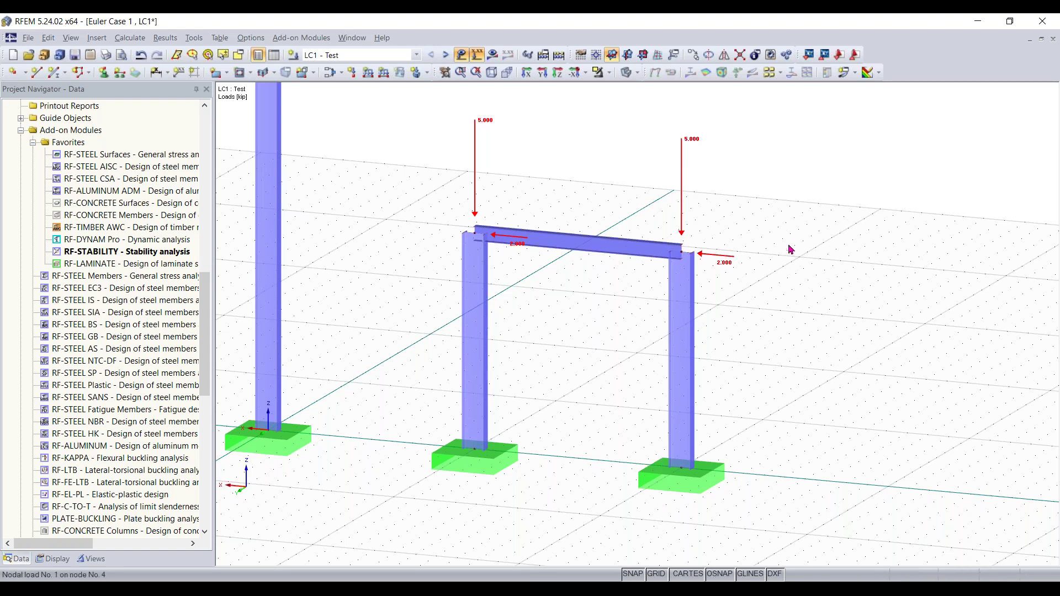
key("alt+Tab")
double_click(717, 255)
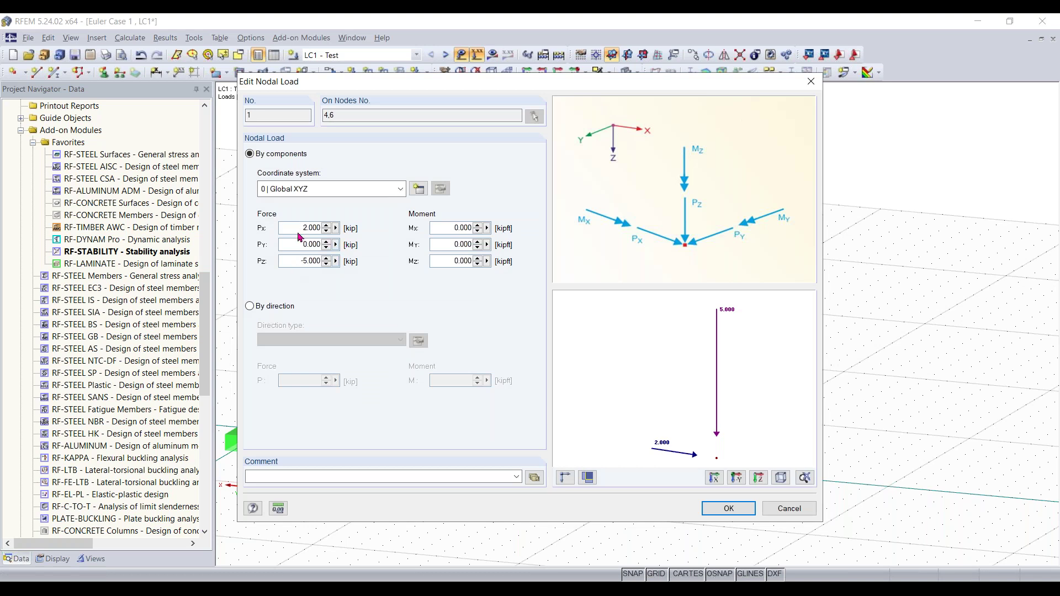
double_click(310, 228)
key("Delete")
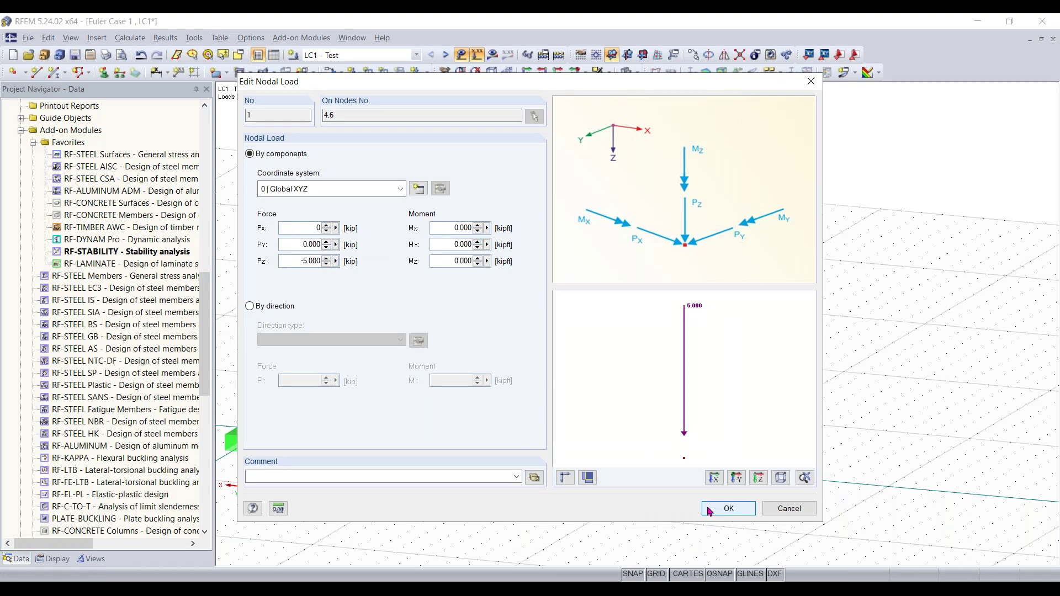
left_click(728, 508)
Calculate load case LC1 and display its results on the column and the portal frame.
middle_click_drag(584, 347, 762, 323, "ctrl")
right_click(747, 325)
left_click(879, 462)
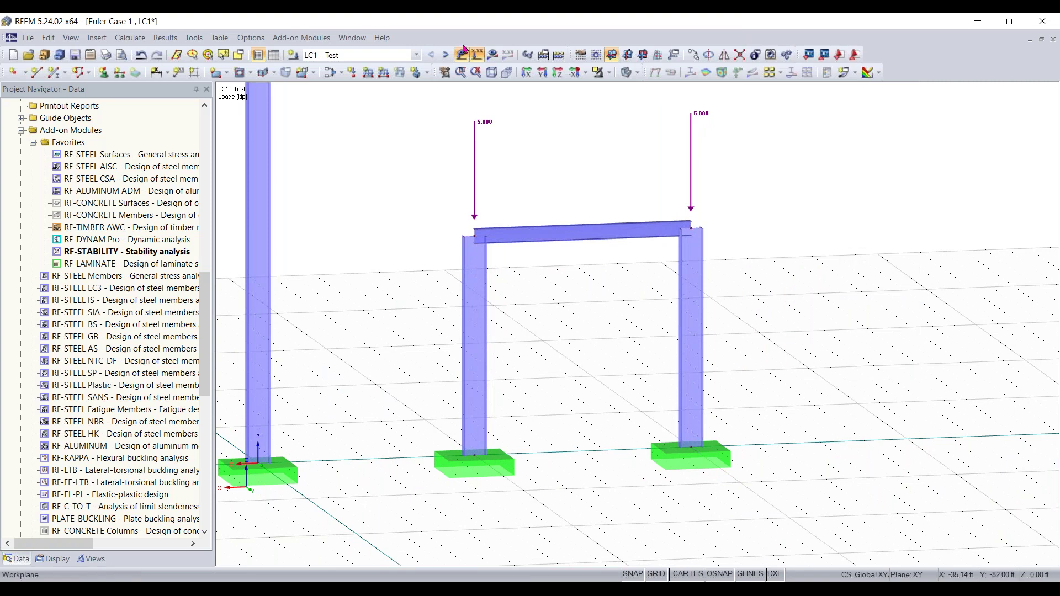
left_click(492, 54)
left_click(516, 328)
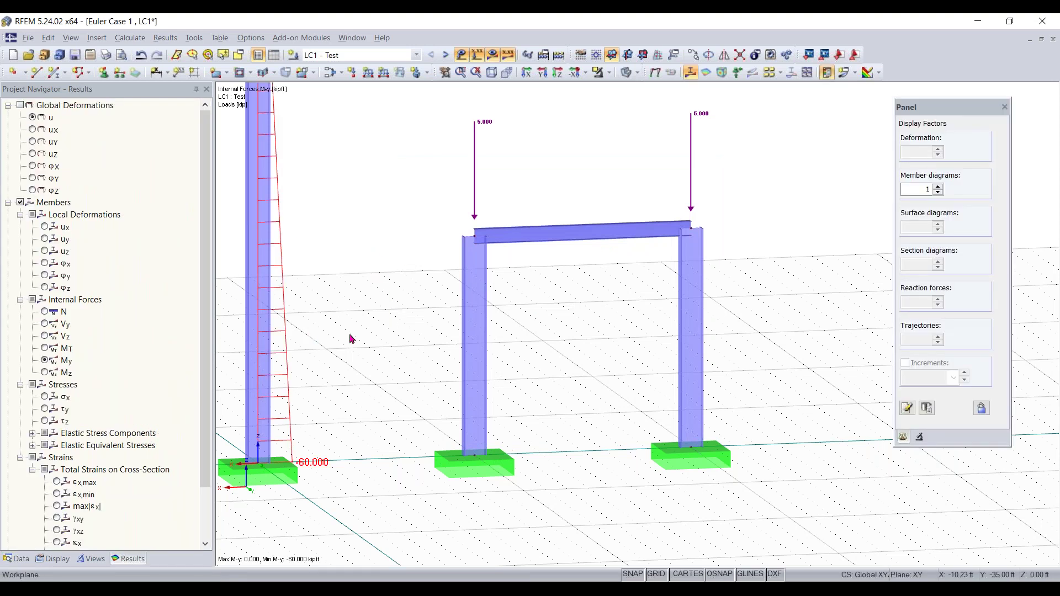
scroll(379, 284, "down", 5)
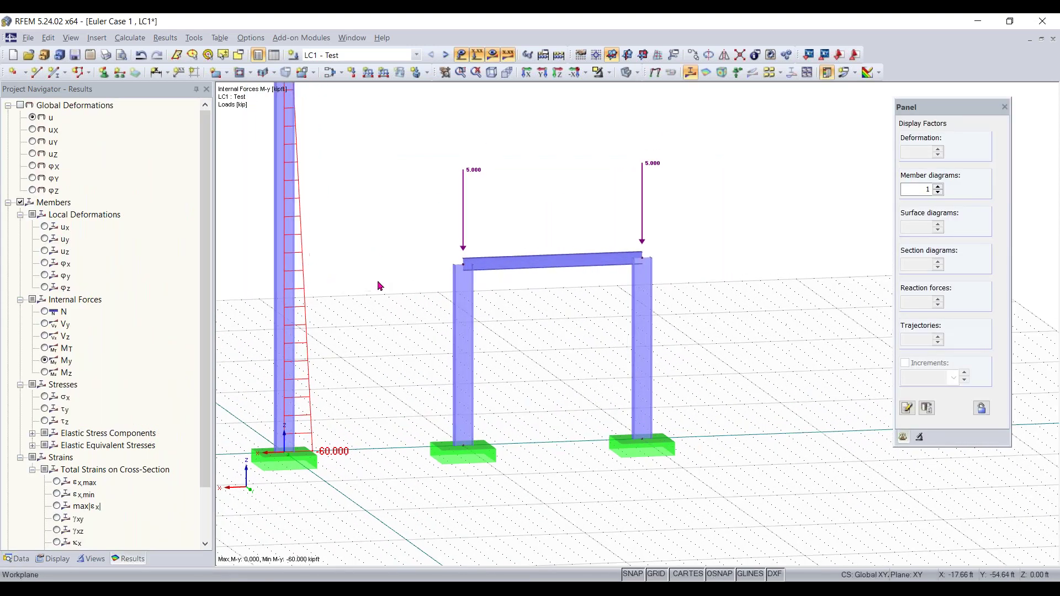
Switch through the member internal force diagrams N, MT and My to compare the column with the portal frame.
left_click(45, 312)
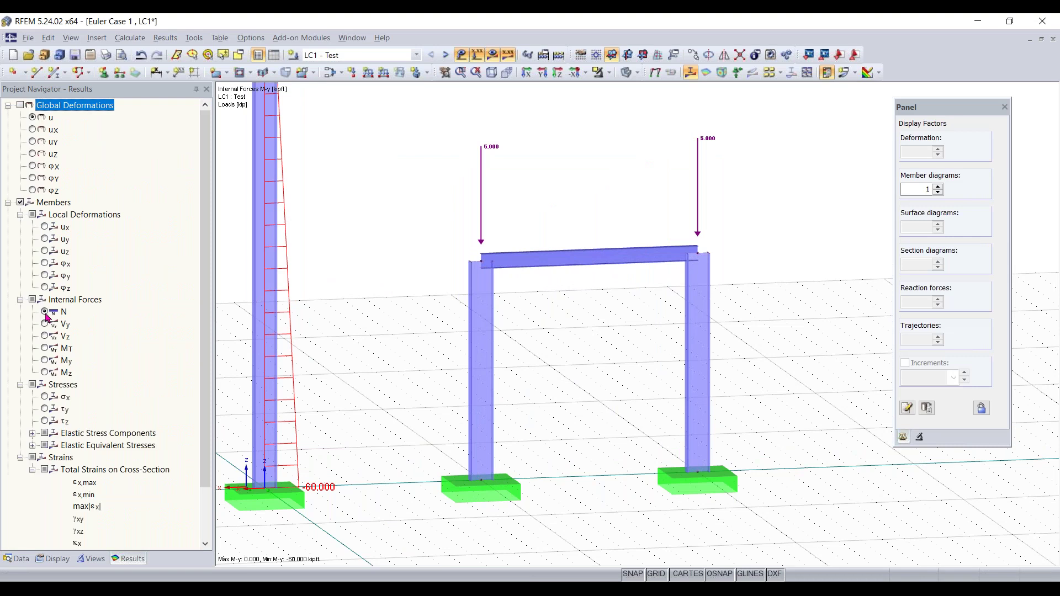
left_click(45, 360)
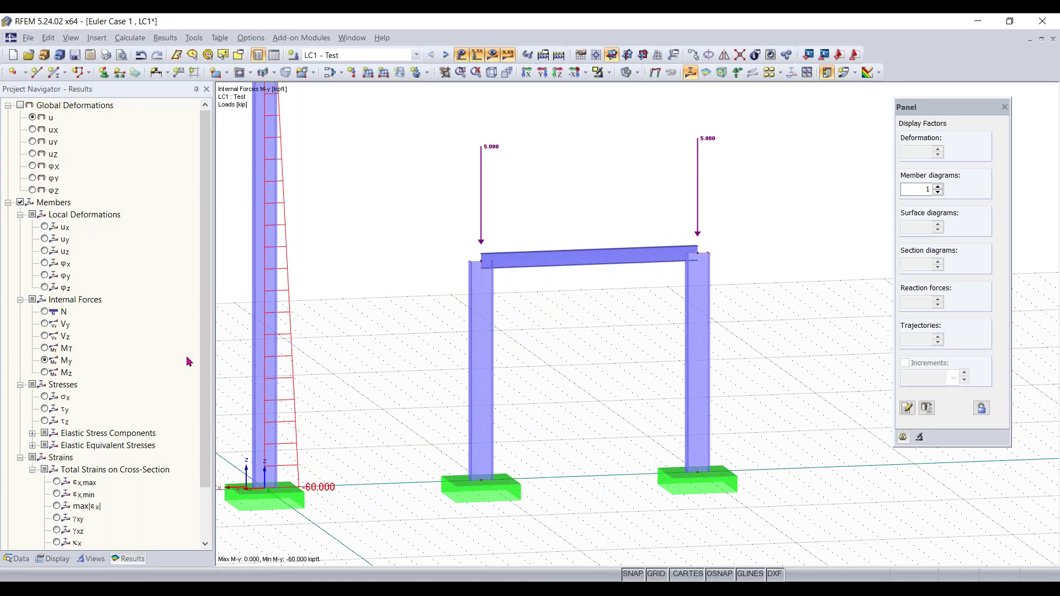
left_click(45, 374)
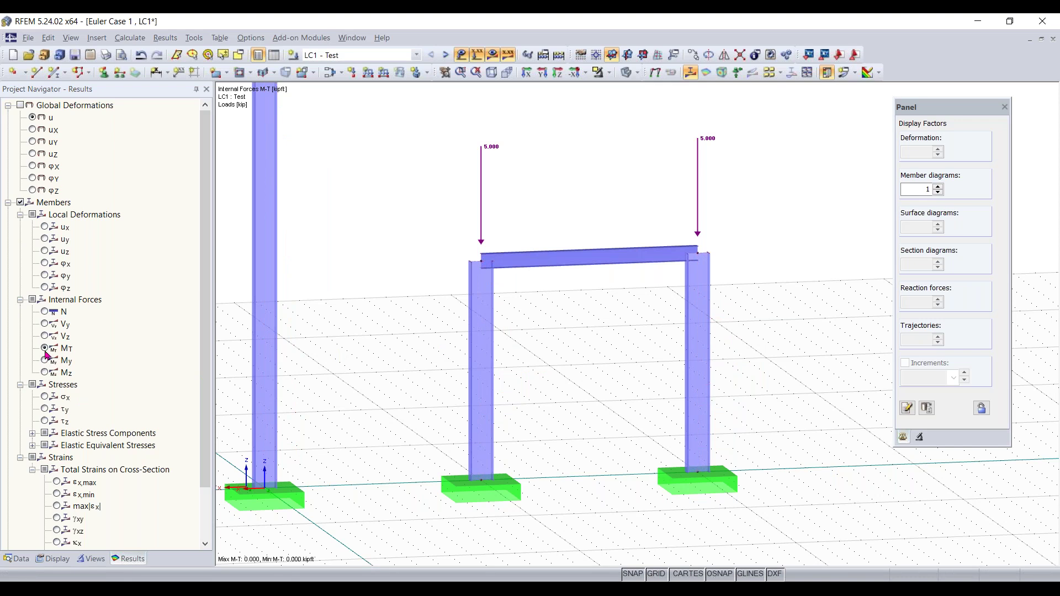
left_click(44, 361)
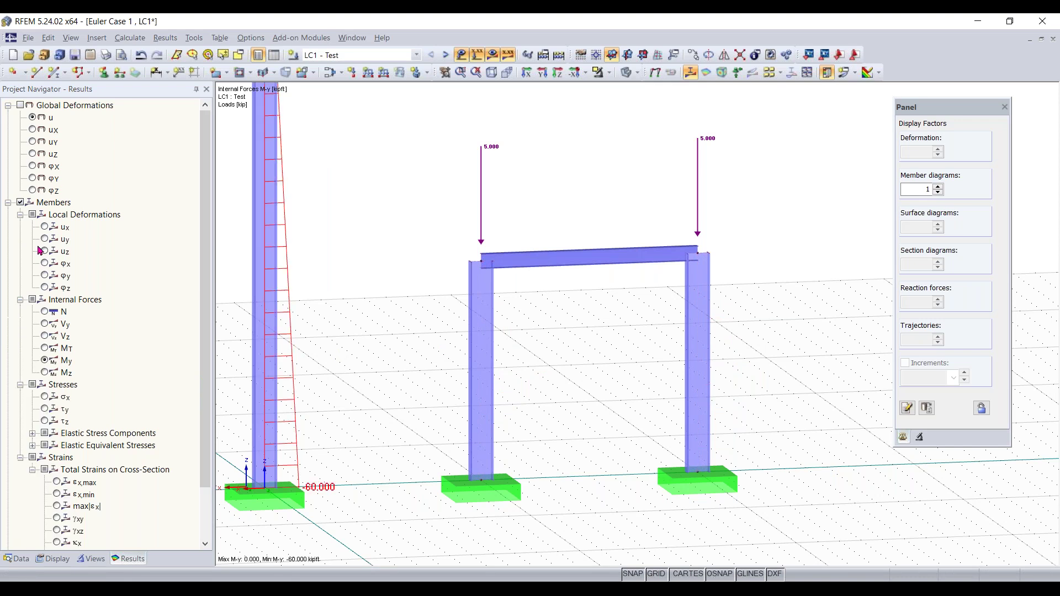
Display the global deformations u of the model and show their colour scale.
left_click(20, 105)
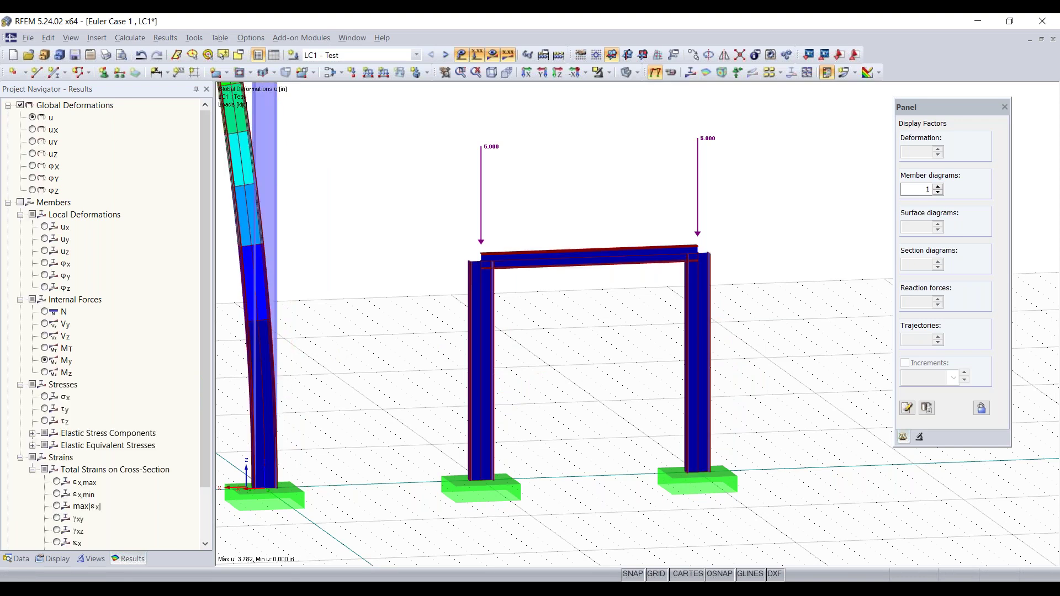
scroll(398, 378, "down", 2)
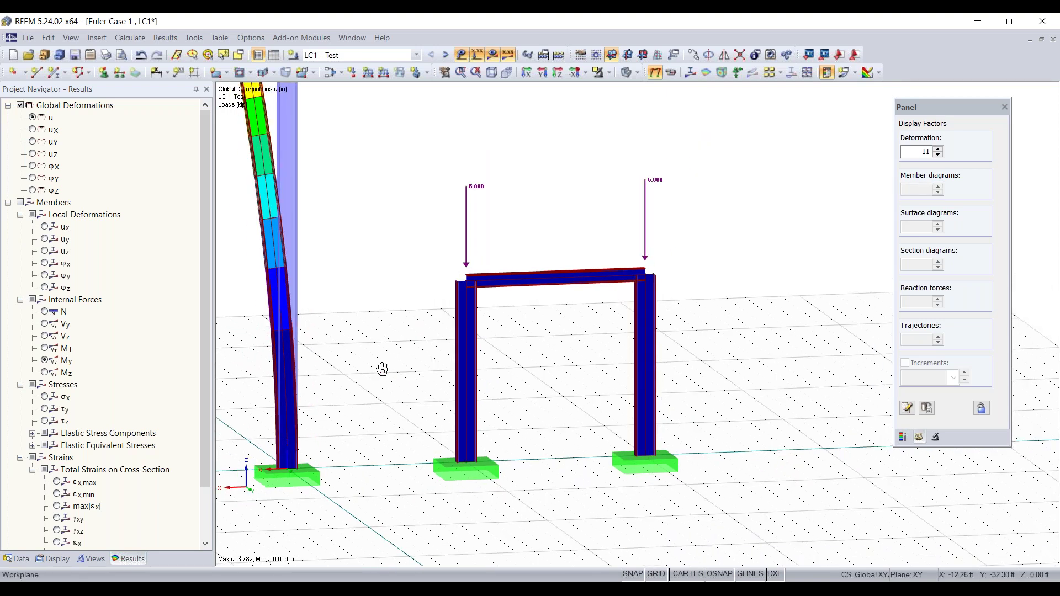
mouse_move(417, 373)
right_mouse_down()
mouse_move(608, 377)
mouse_move(410, 384)
right_mouse_up()
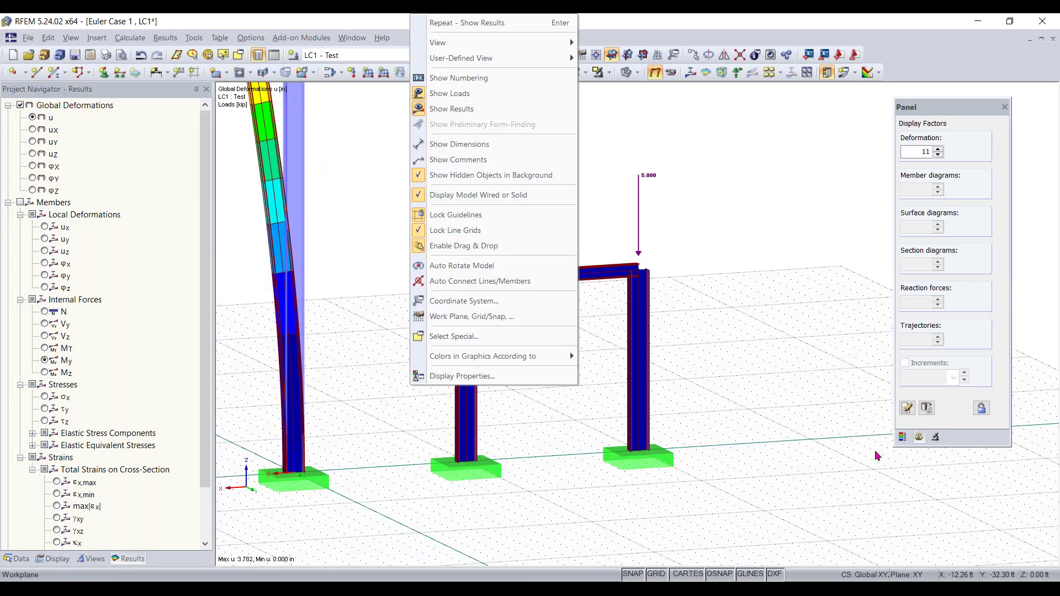
left_click(904, 439)
left_click(903, 437)
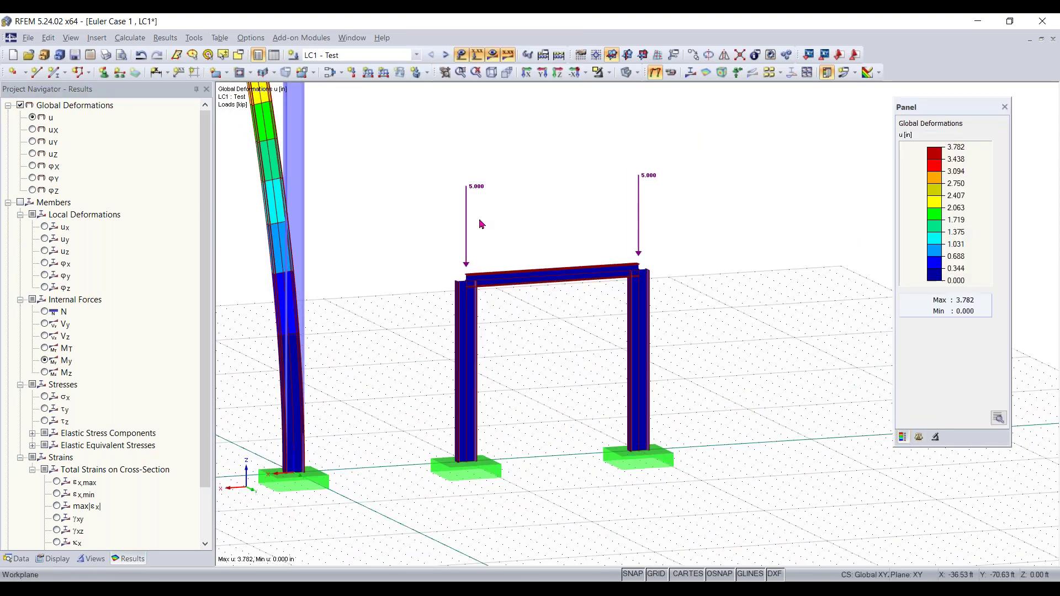
Check the force components of the nodal loads on the portal frame's top nodes.
scroll(481, 224, "up", 1)
scroll(481, 223, "up", 1)
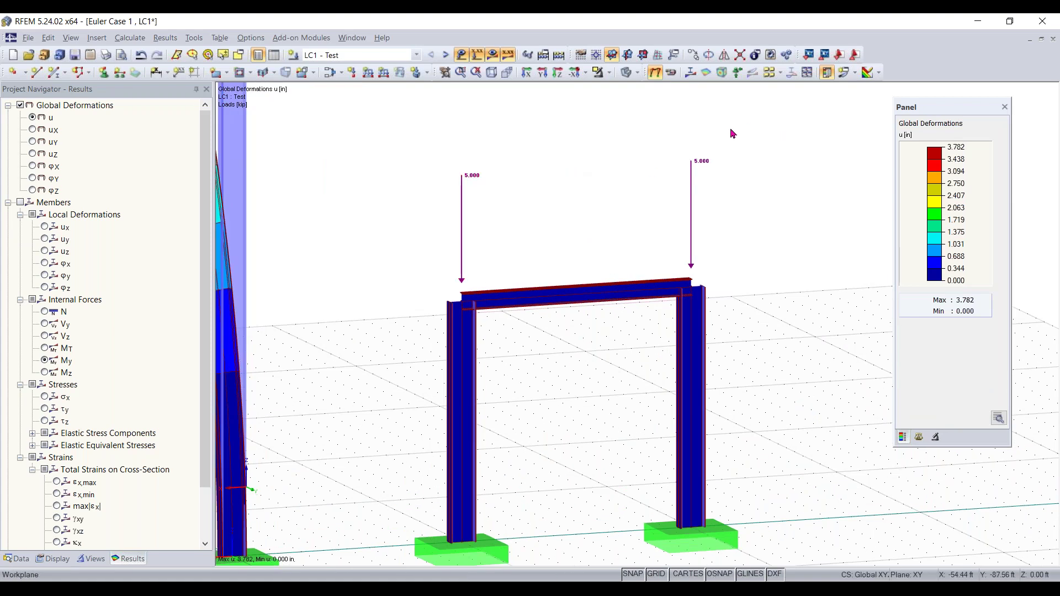
left_click_drag(662, 159, 418, 220)
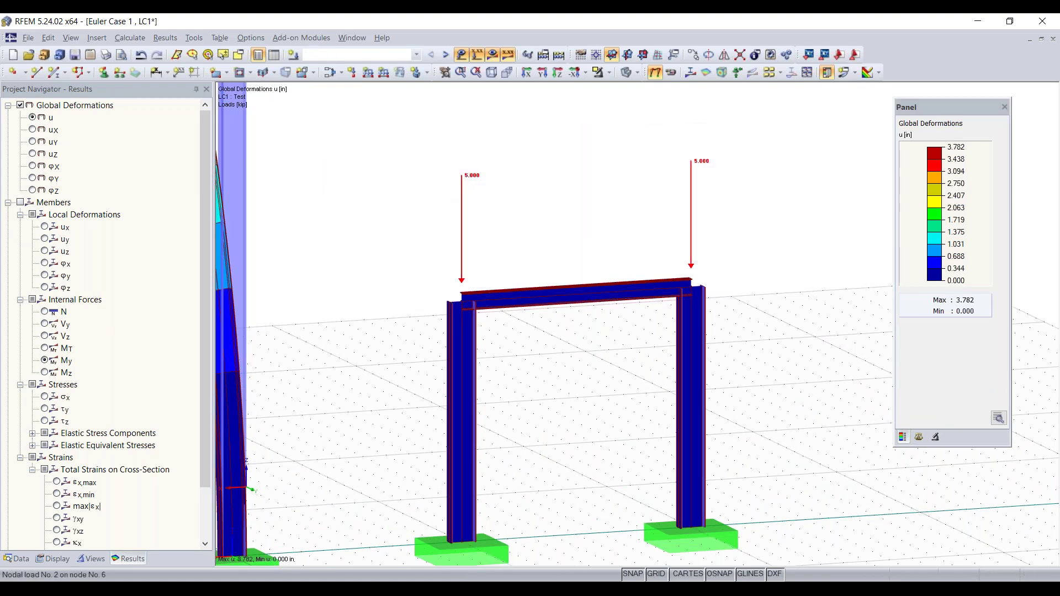
double_click(461, 233)
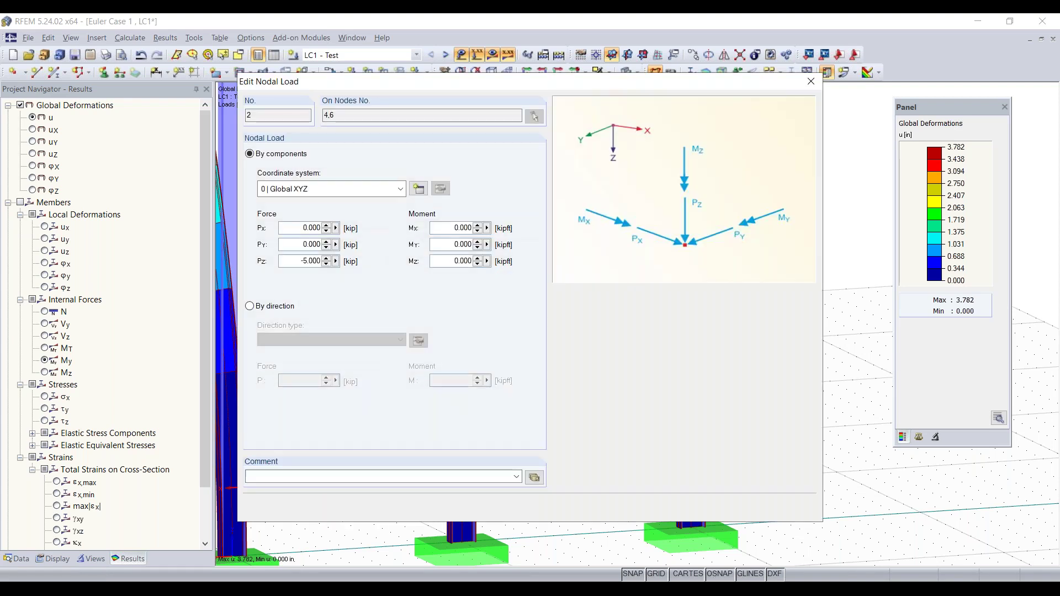
left_click(810, 80)
left_click(560, 234)
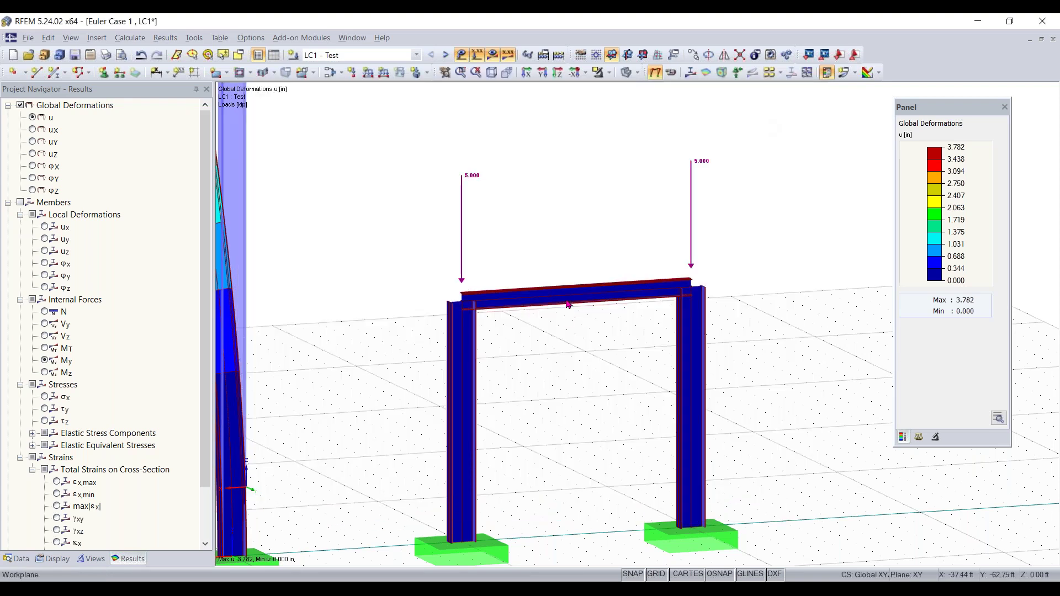
Apply a uniform member load of -3 kip/ft in the global ZL direction to the portal frame's beam.
left_click(367, 75)
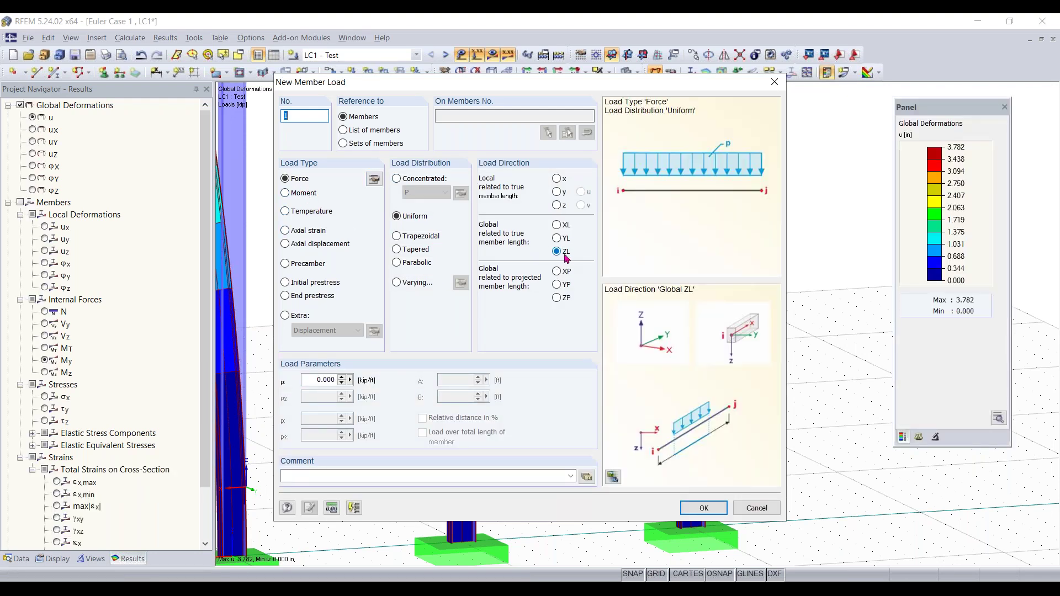
left_click(312, 383)
type("-3")
left_click(703, 507)
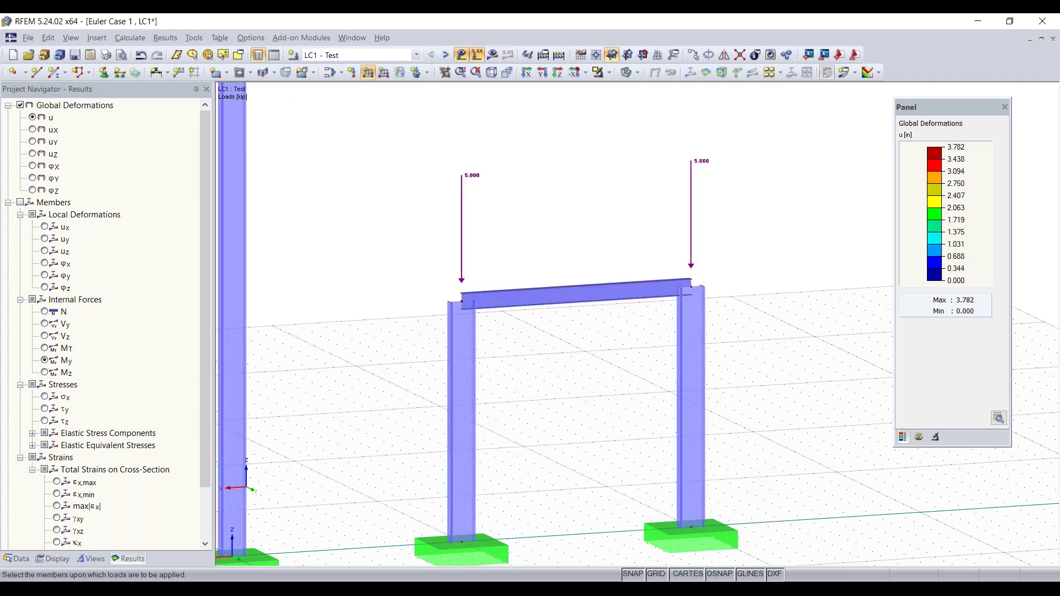
left_click(545, 297)
key("Escape")
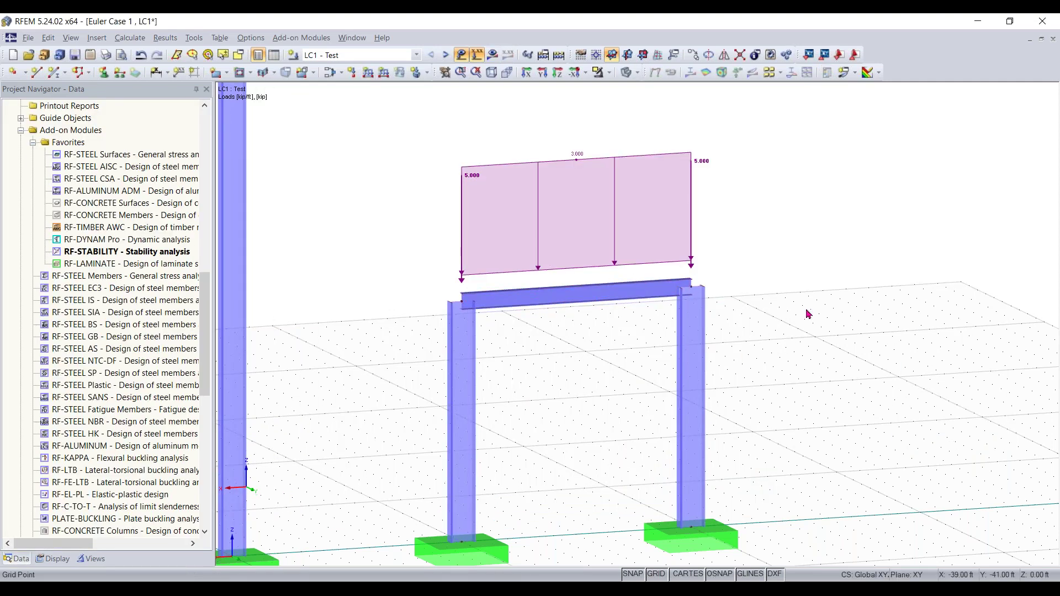
Recalculate LC1 with the beam load and examine the global deformations of the beam and the tall column.
scroll(817, 281, "down", 2)
scroll(817, 282, "down", 1)
scroll(708, 364, "down", 1)
middle_click_drag(772, 313, 688, 357)
scroll(688, 357, "up", 1)
left_click(492, 54)
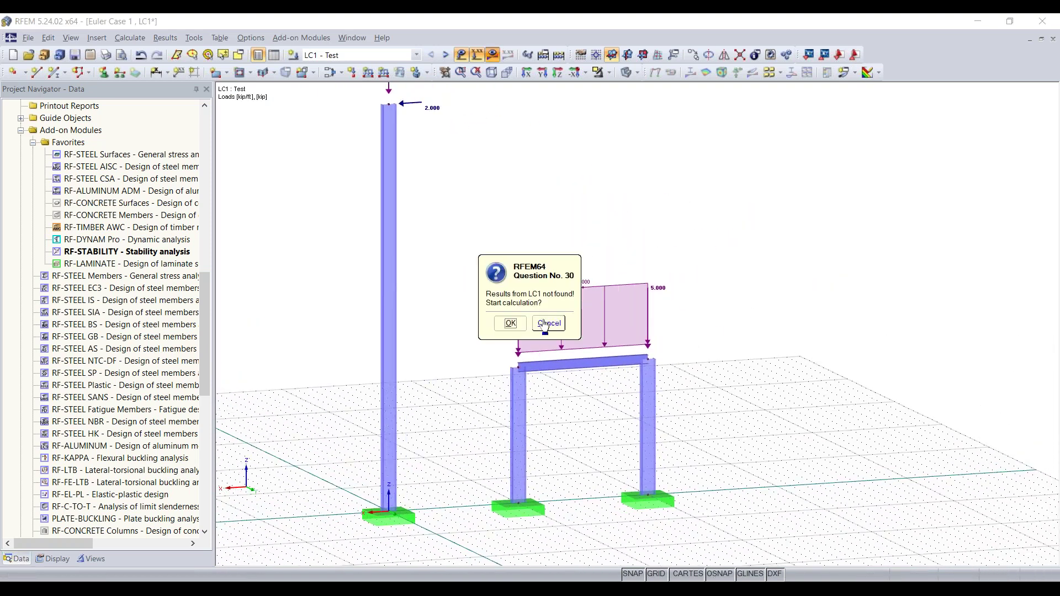
left_click(500, 326)
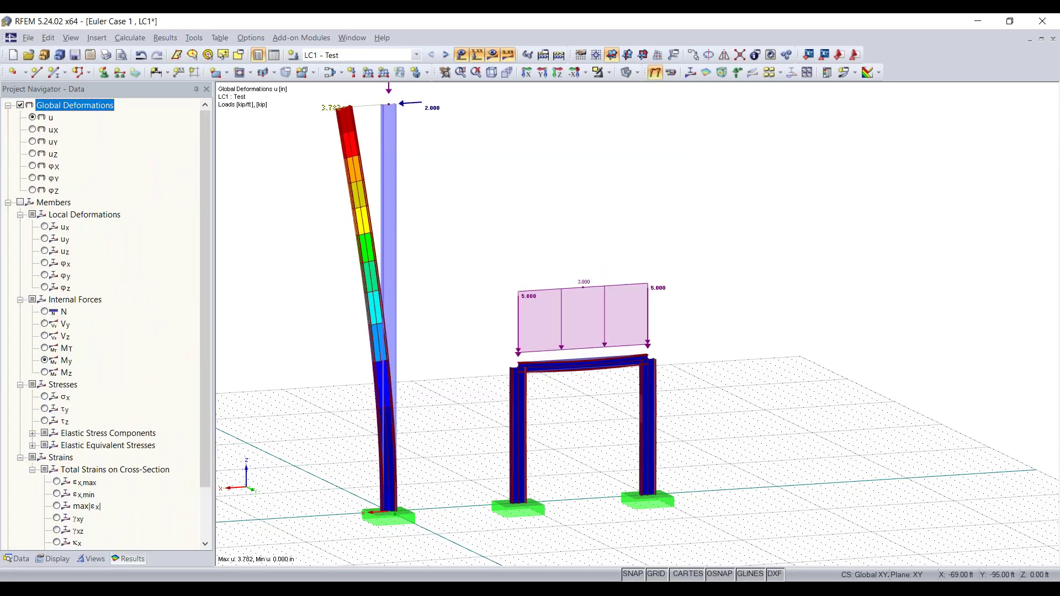
scroll(601, 427, "up", 3)
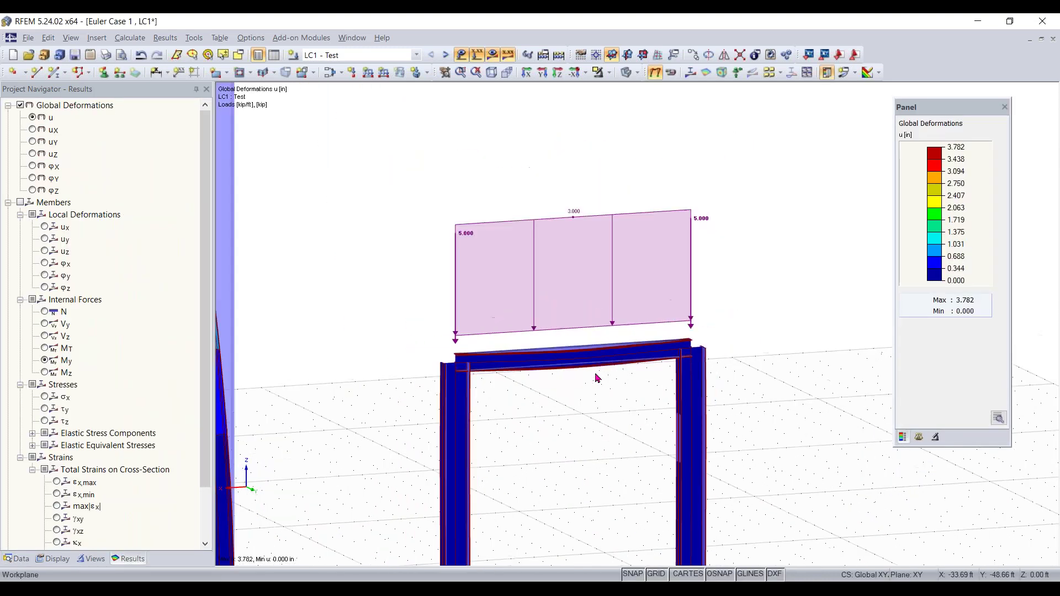
scroll(342, 206, "down", 3)
scroll(362, 220, "up", 3)
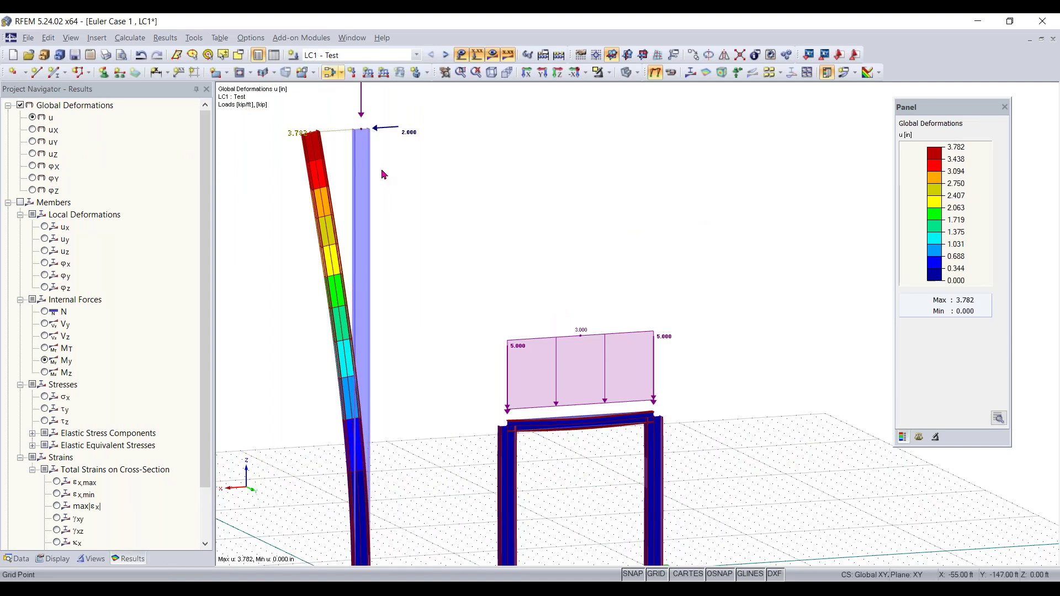
Isolate the W 8x15 members with the generated visibility by cross-section and examine the global deformations of the portal frame's beam.
scroll(372, 140, "down", 1)
scroll(657, 473, "up", 1)
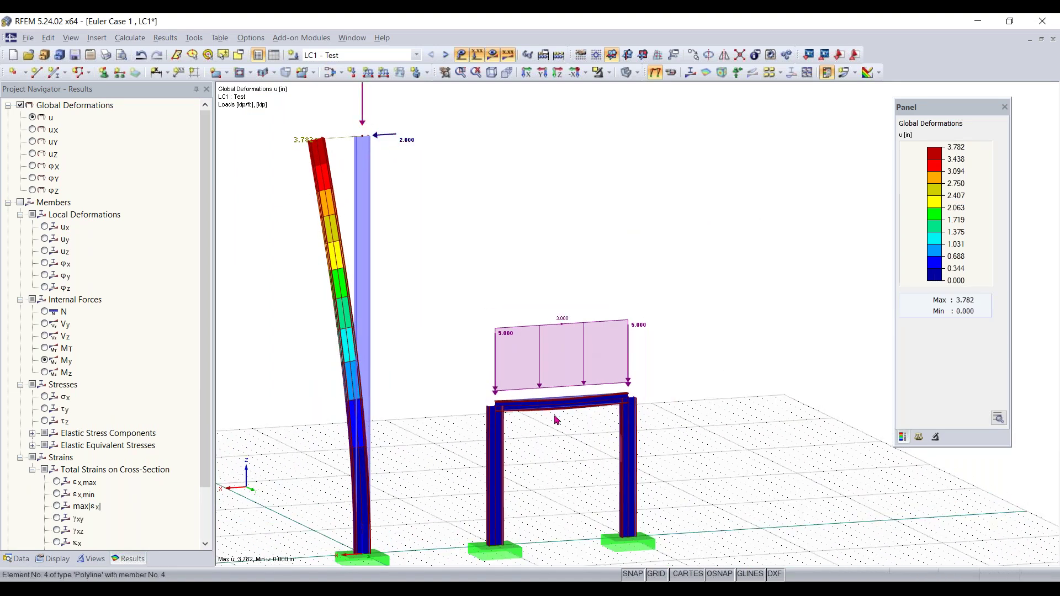
scroll(551, 347, "up", 2)
middle_click_drag(552, 347, 548, 300)
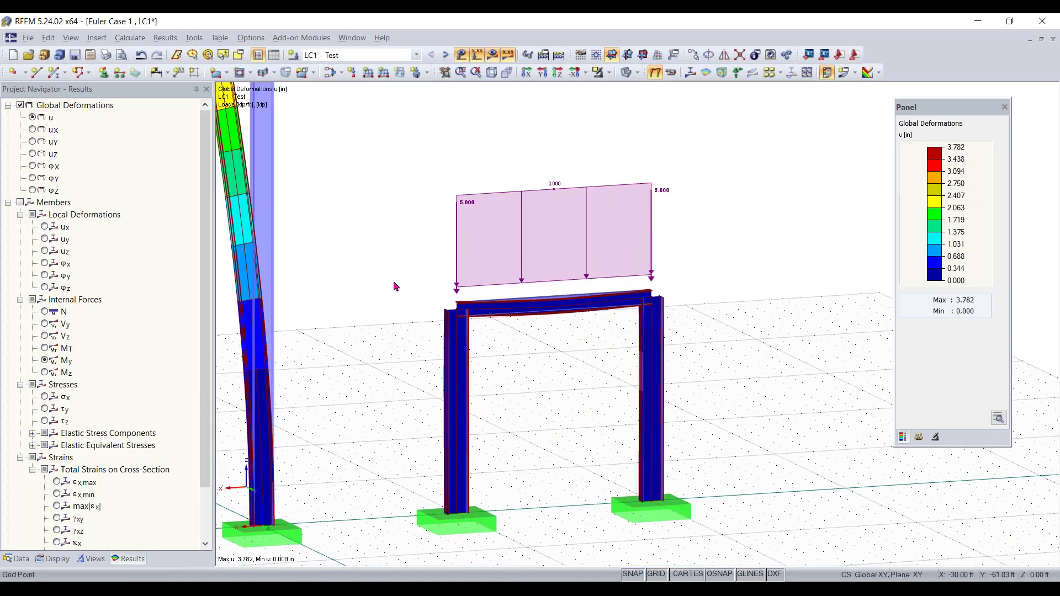
scroll(423, 282, "down", 1)
left_click(92, 558)
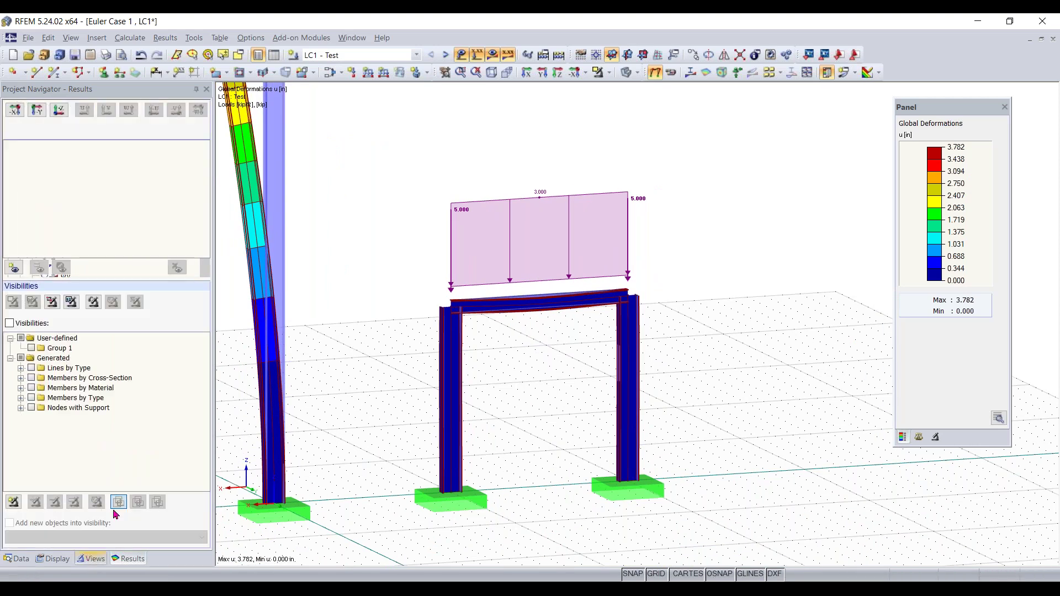
left_click(10, 323)
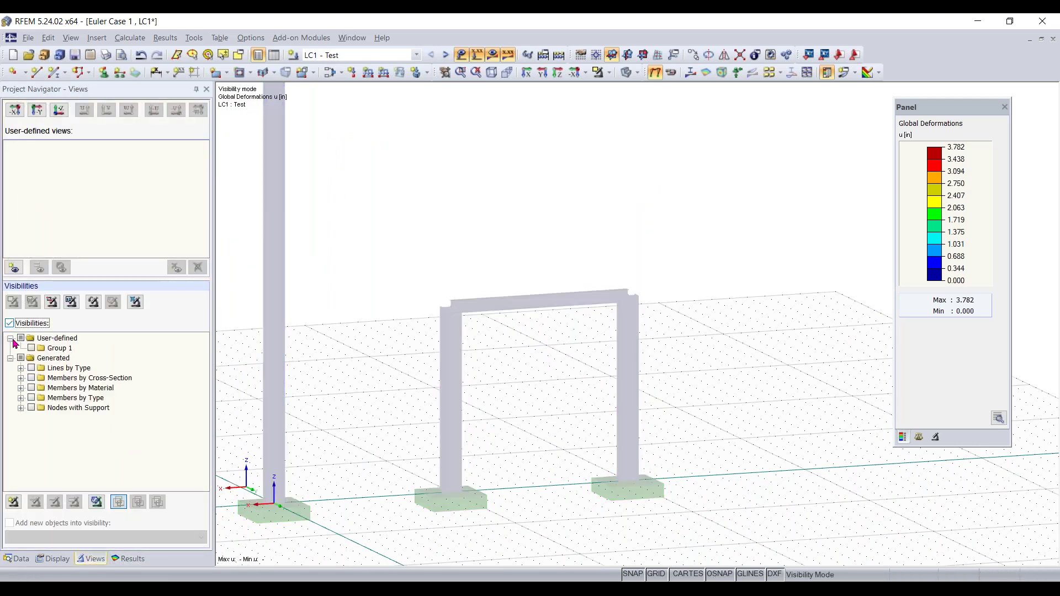
left_click(31, 377)
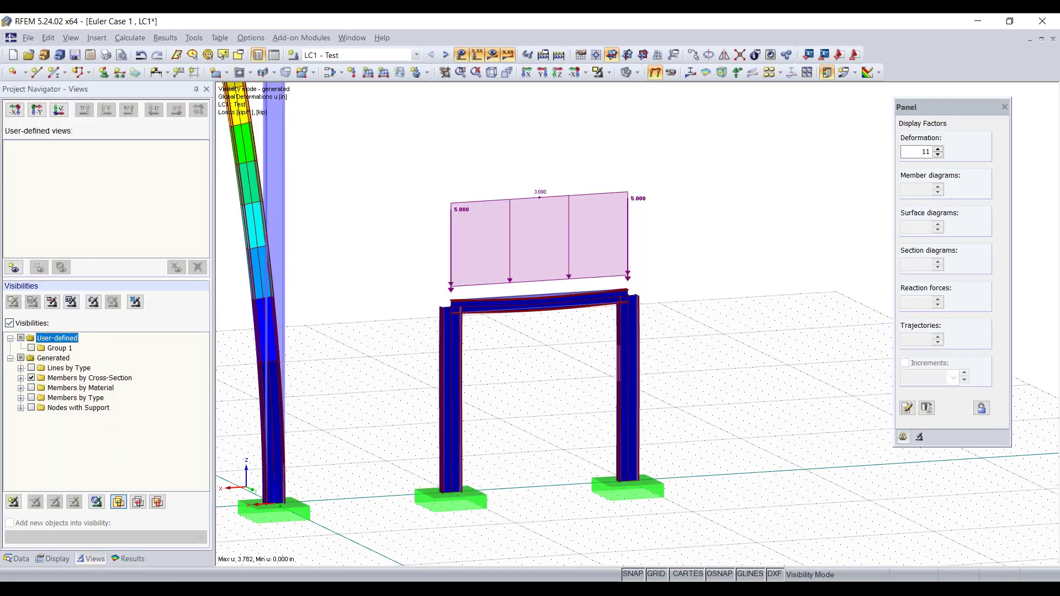
left_click(21, 378)
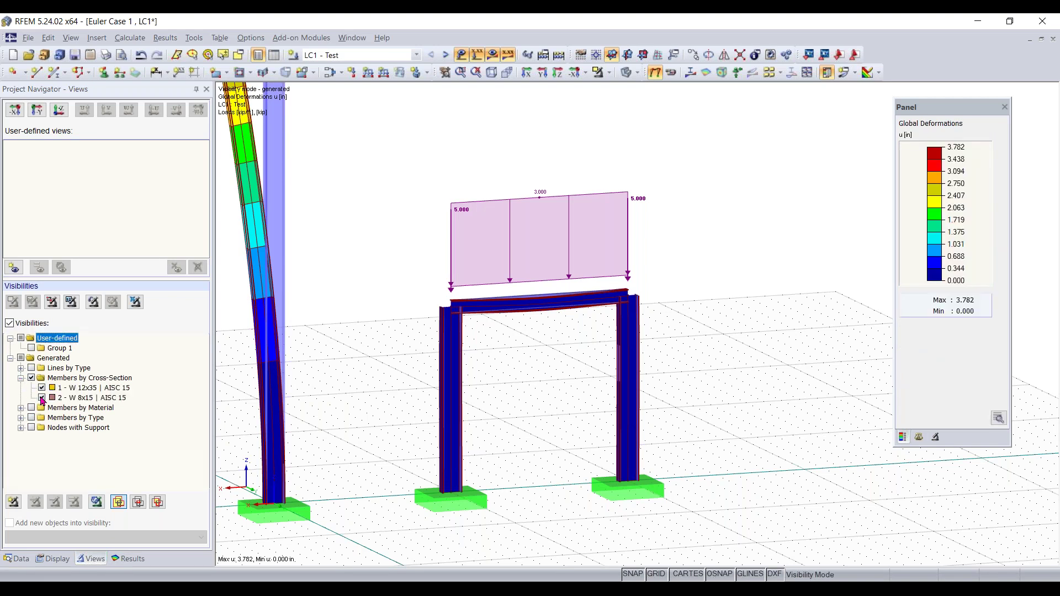
left_click(42, 388)
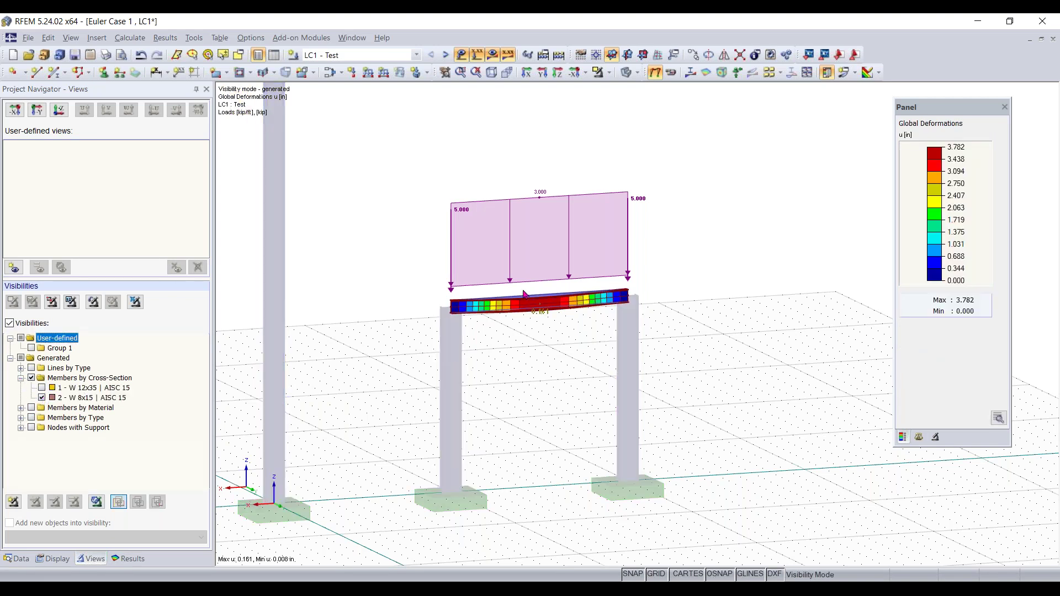
scroll(544, 309, "up", 5)
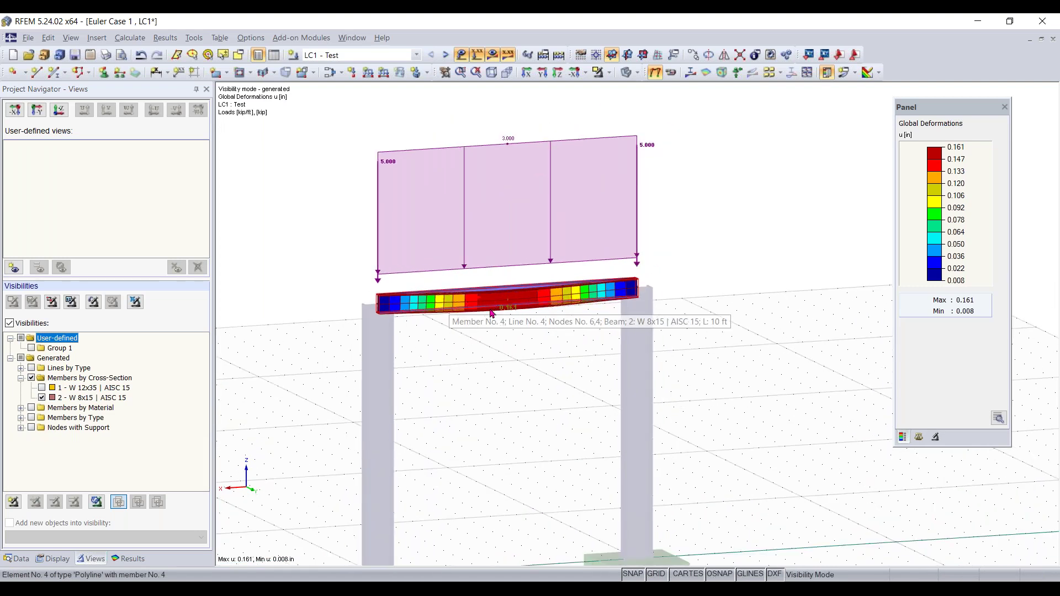
Show the internal forces M-y on the isolated beam and switch off the visibilities to examine the moments of the whole model.
left_click(131, 559)
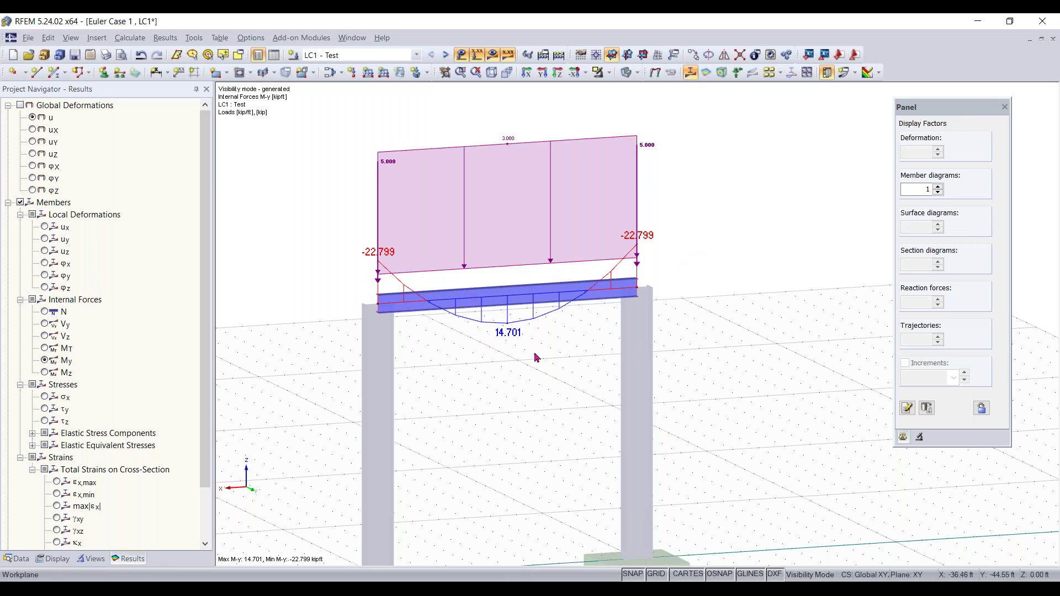
left_click(91, 559)
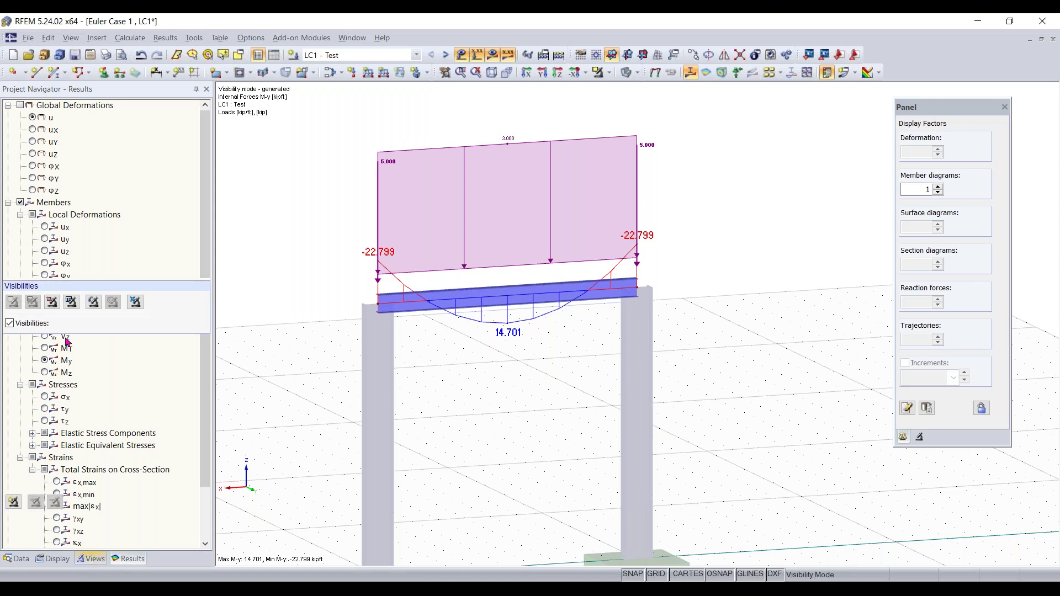
left_click(9, 323)
scroll(484, 413, "down", 3)
scroll(541, 289, "up", 3)
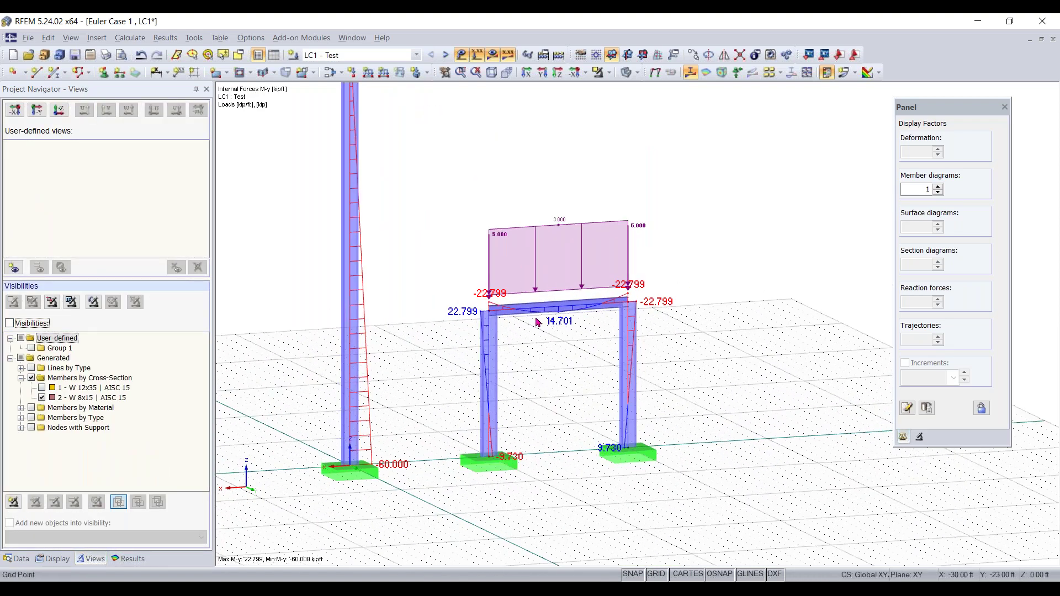
scroll(537, 388, "up", 1)
scroll(539, 388, "up", 1)
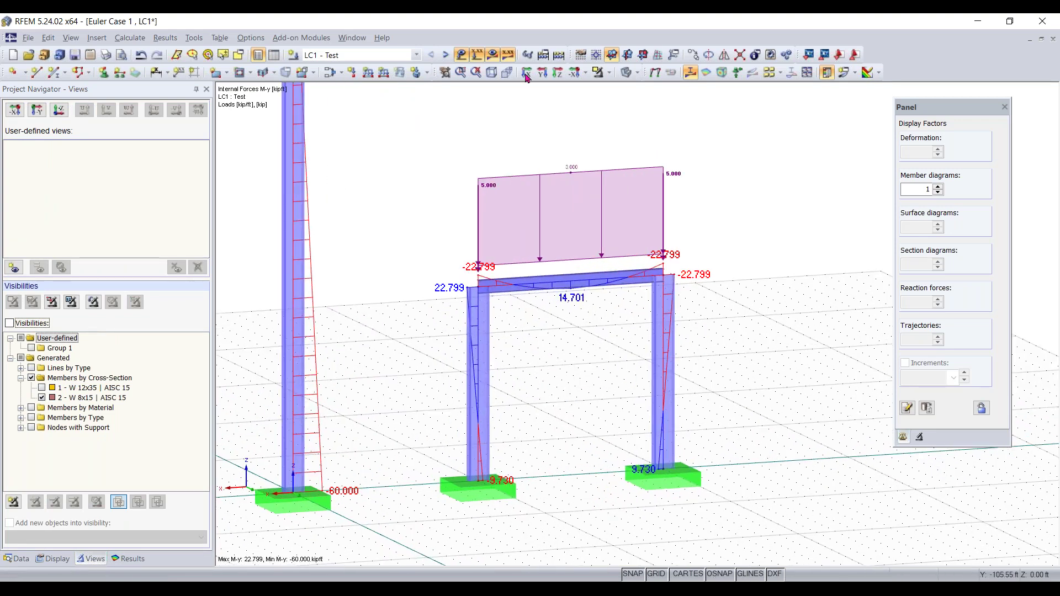
Switch to the RF-STABILITY CA1 stability analysis, calculate it and display the eigenvector u results on the column and portal frame.
left_click(378, 57)
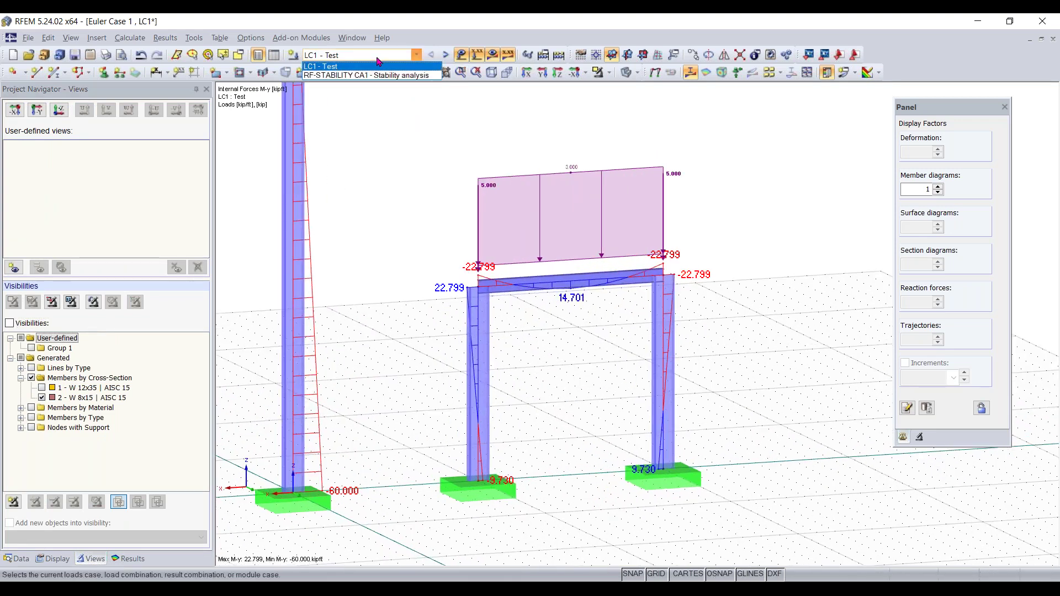
left_click(352, 75)
left_click(431, 55)
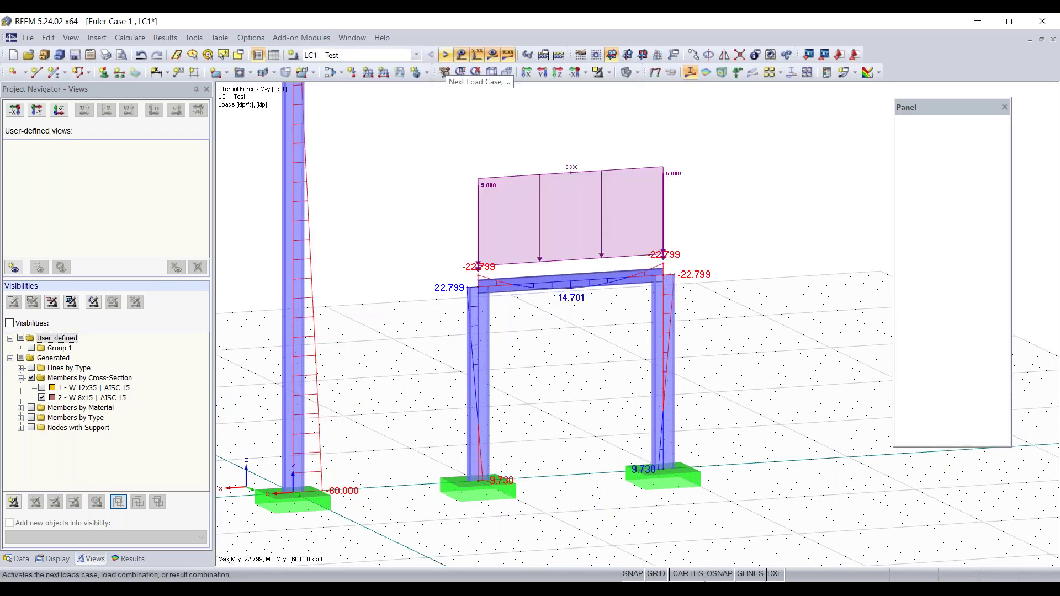
left_click(445, 55)
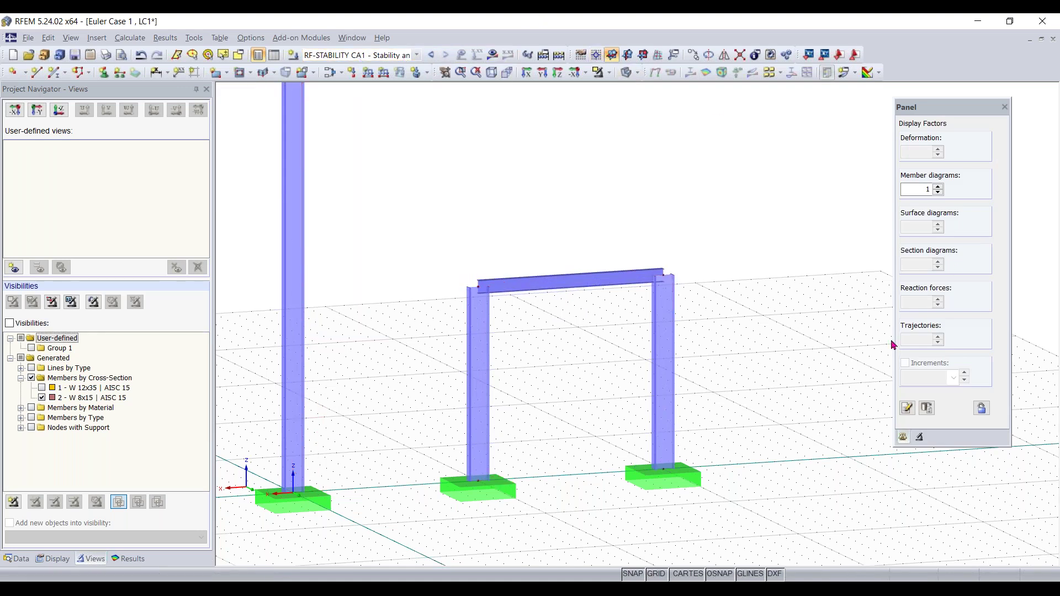
left_click(492, 56)
left_click(510, 323)
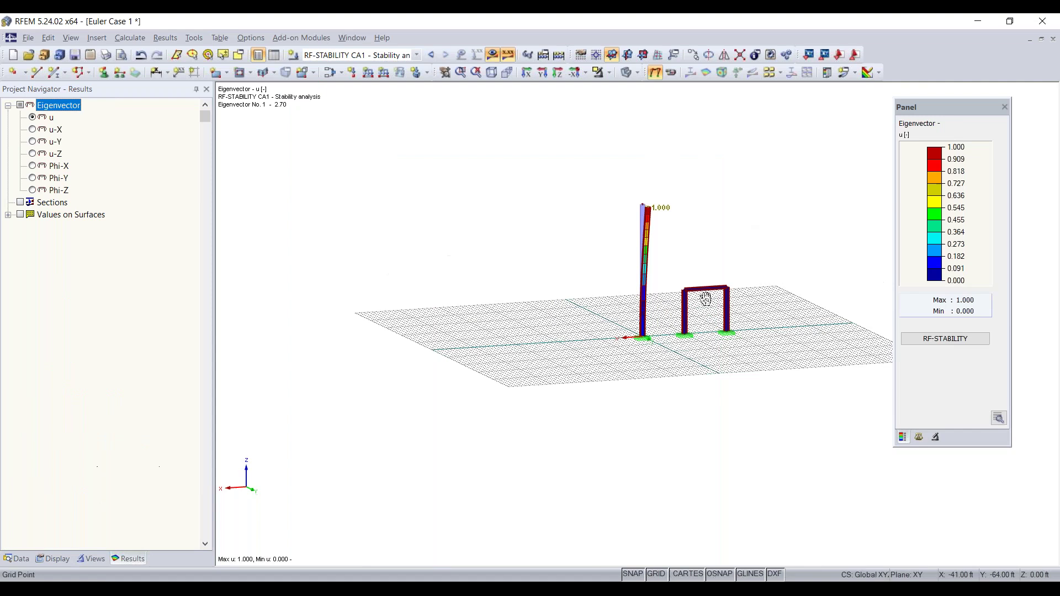
scroll(726, 318, "up", 5)
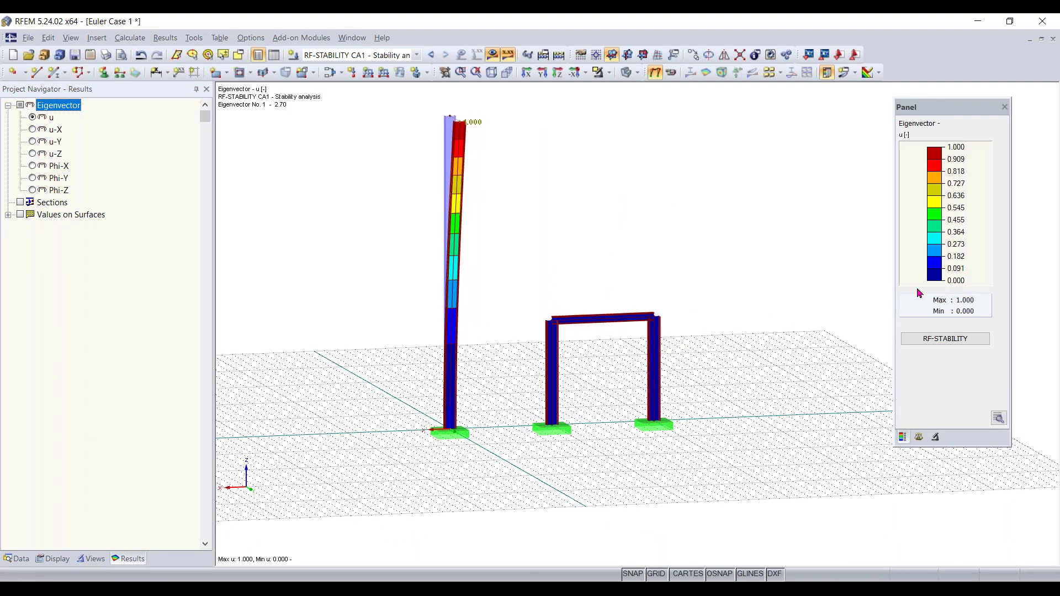
Isolate the portal frame's members and supports using visibility by selected objects.
left_click(934, 437)
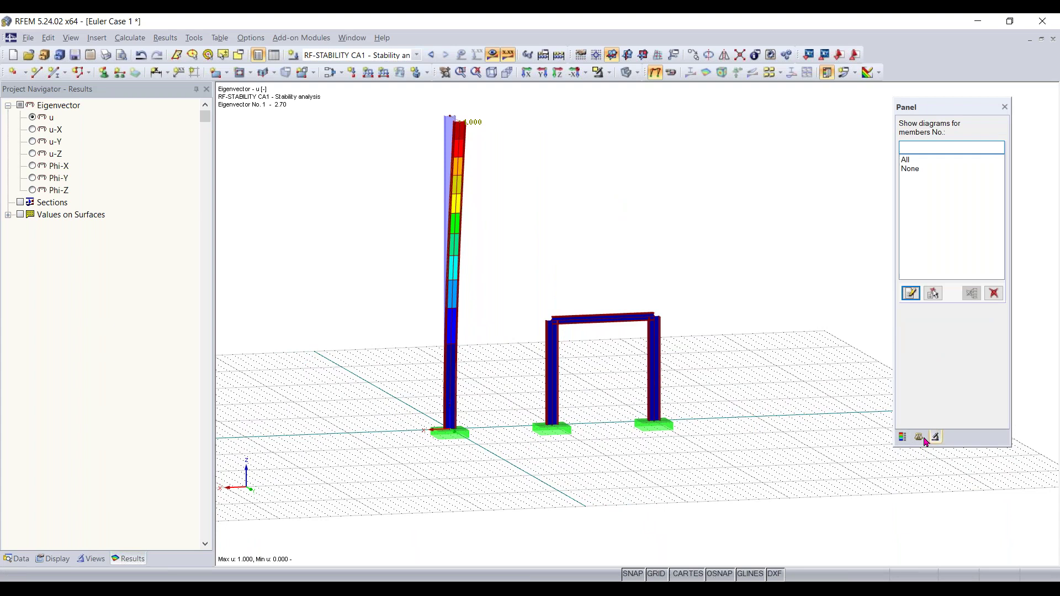
left_click(920, 437)
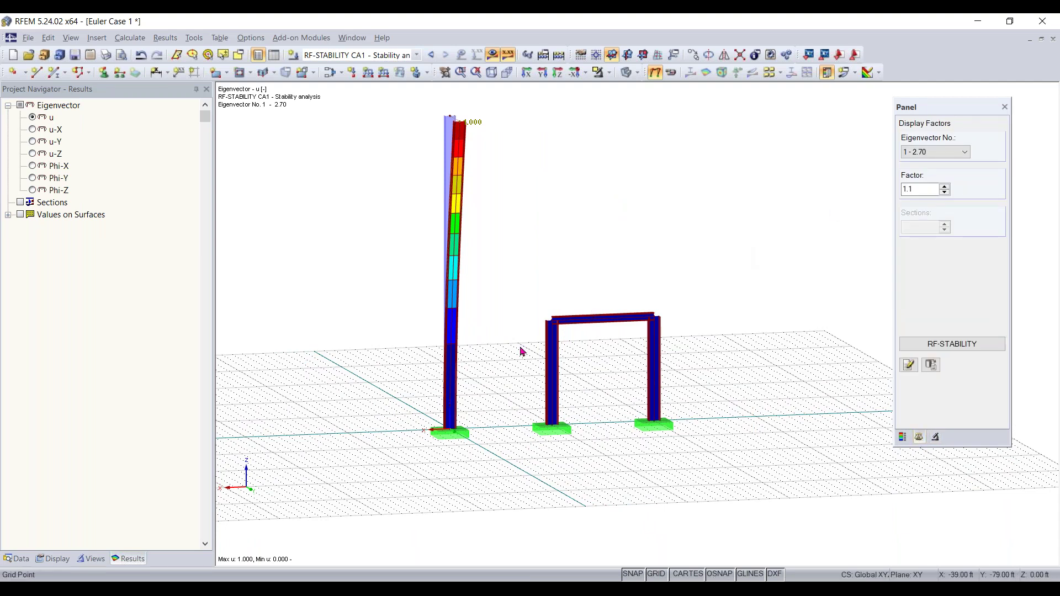
left_click_drag(729, 250, 505, 469)
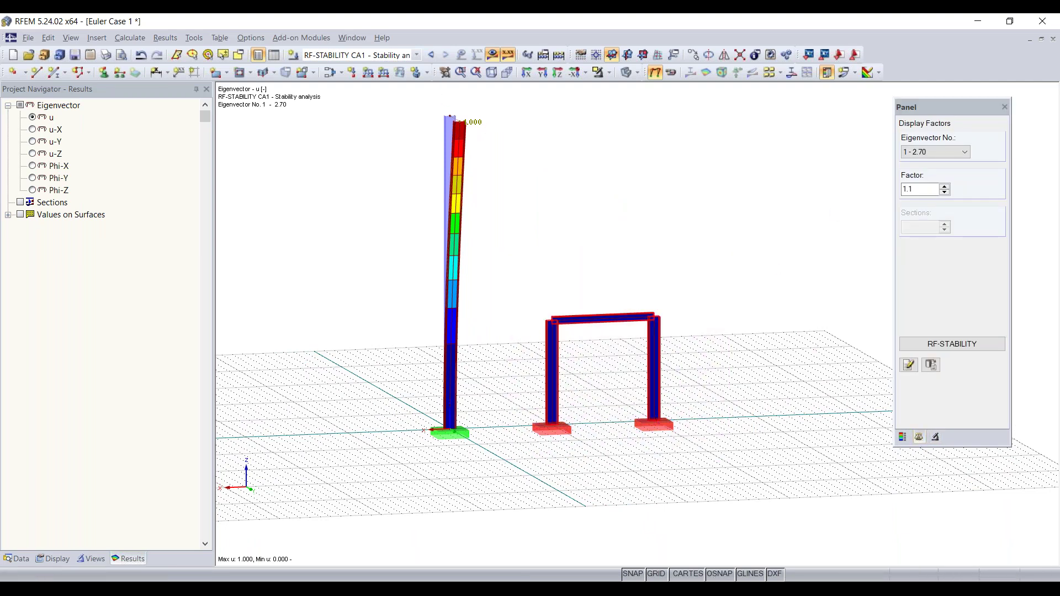
left_click(599, 73)
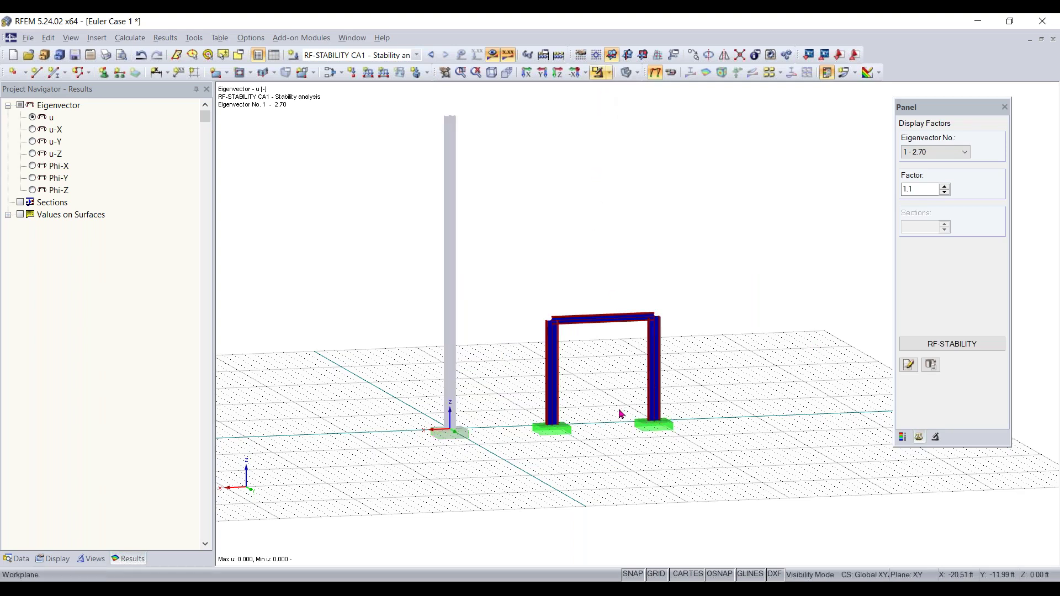
scroll(634, 379, "up", 2)
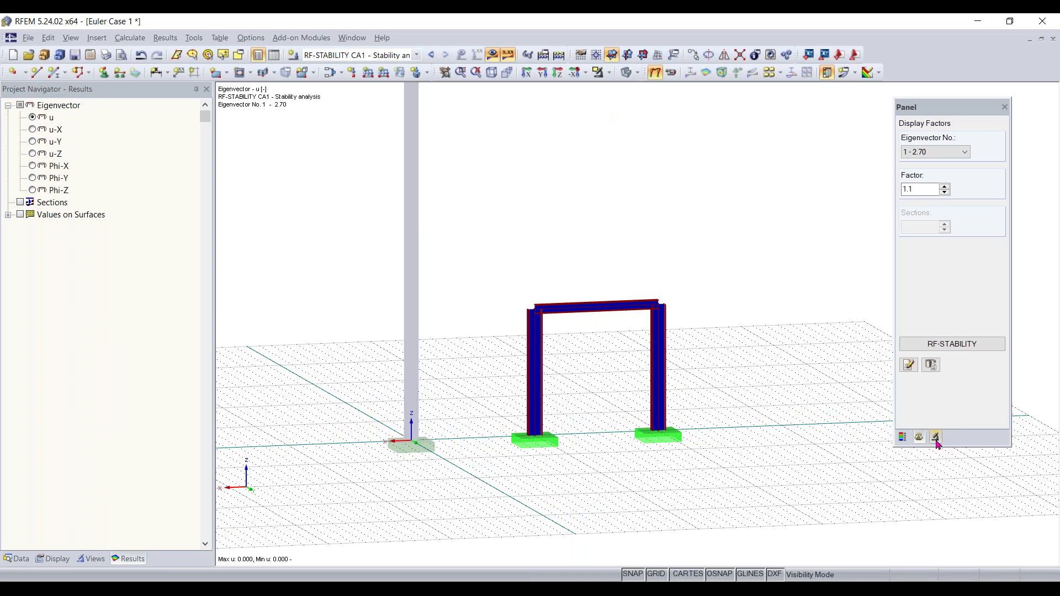
Turn off the display of hidden objects in the background.
right_click(736, 304)
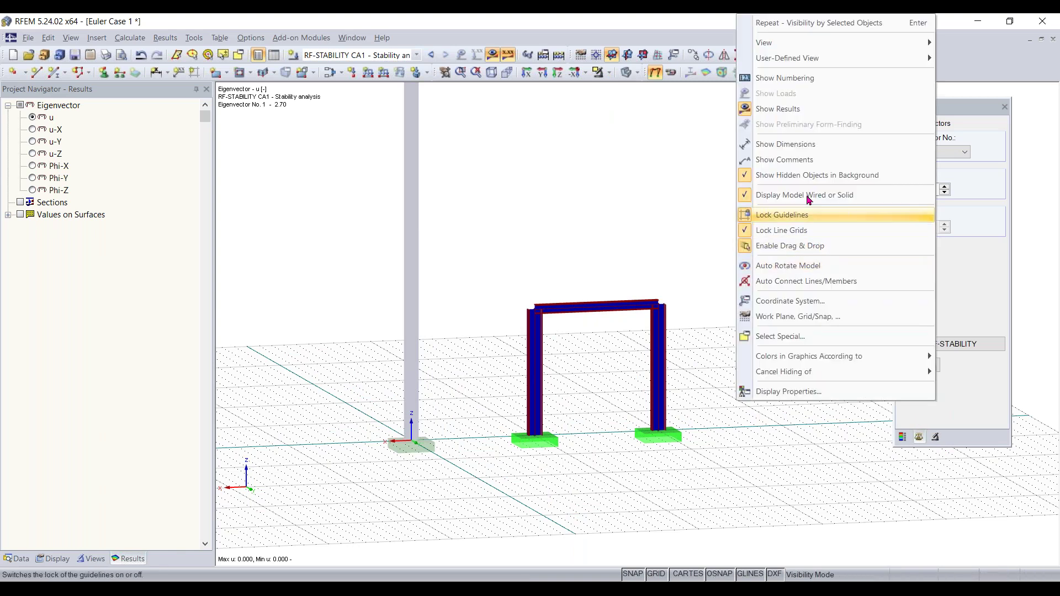
left_click(792, 176)
right_click(787, 247)
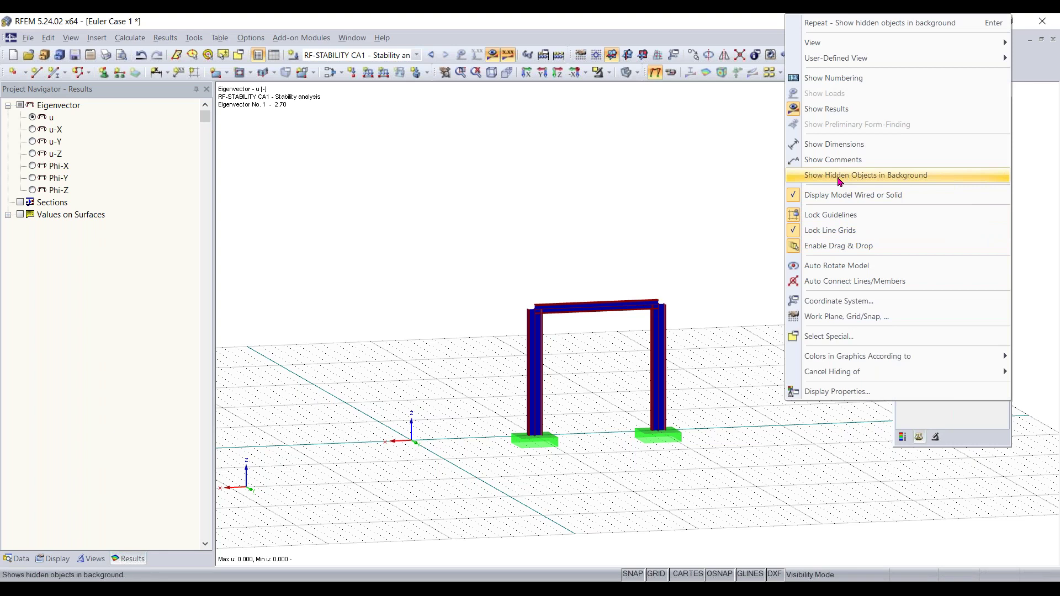
left_click(536, 217)
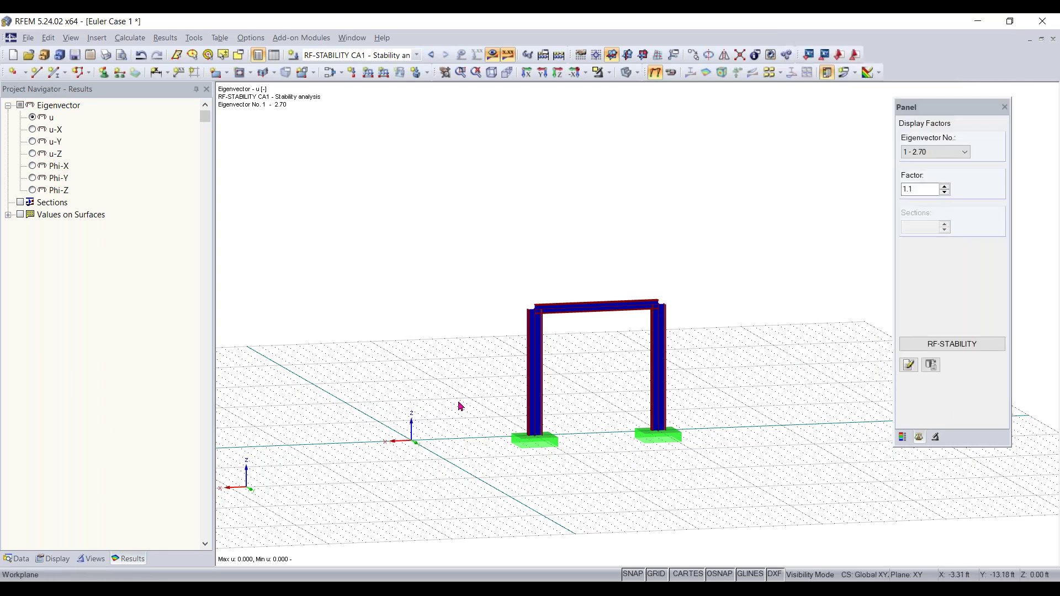
Restrict the eigenvector diagrams to portal frame members 2-4 and show their colour scale.
left_click(935, 437)
left_click(933, 293)
left_click_drag(718, 225, 467, 492)
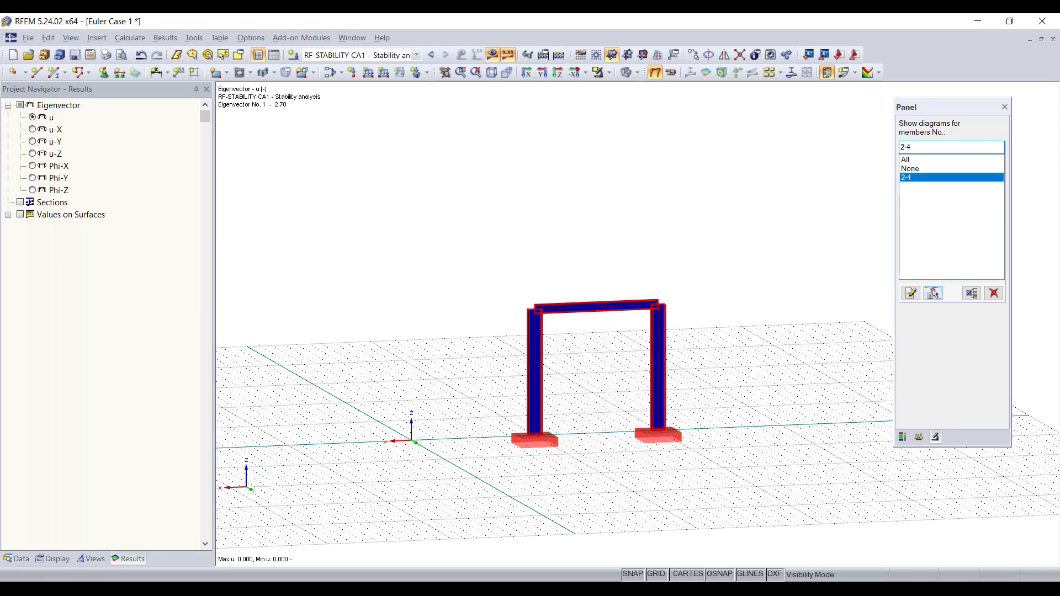
left_click(903, 437)
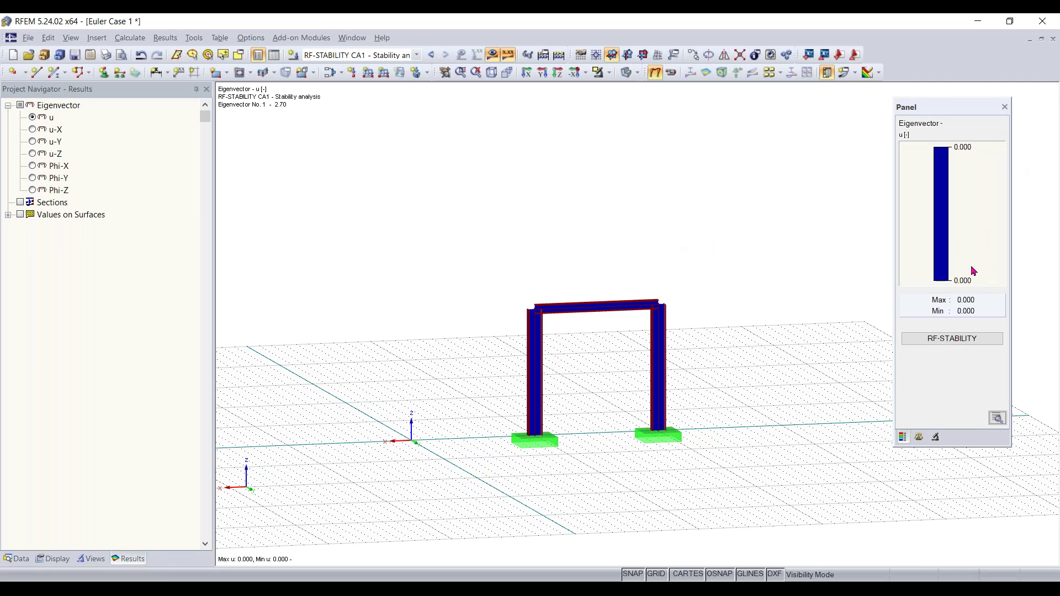
Review the critical load factors and the general data settings of the RF-STABILITY case.
left_click(963, 338)
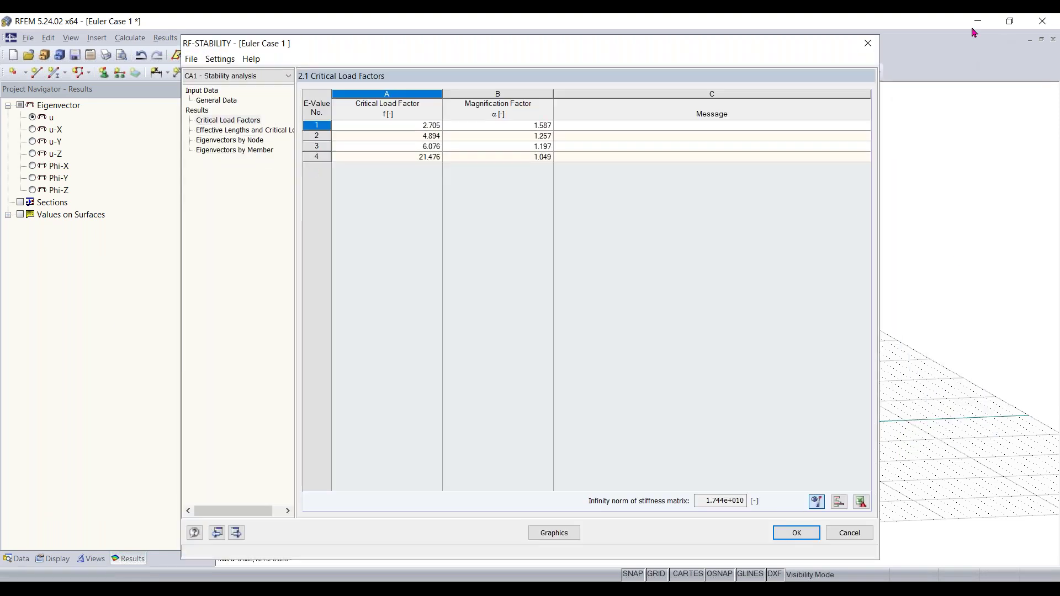
left_click(217, 100)
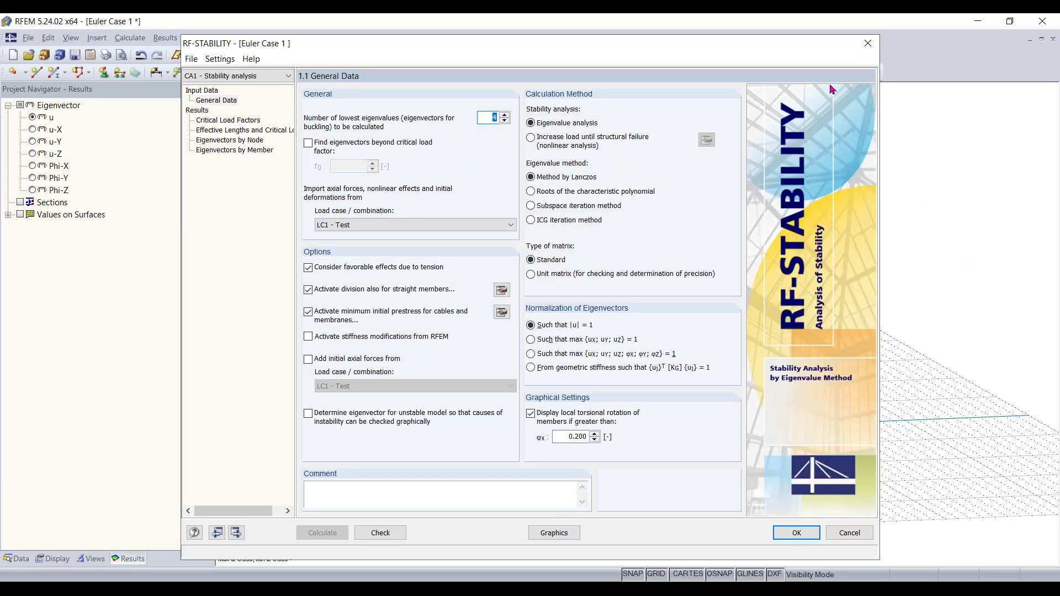
left_click(868, 45)
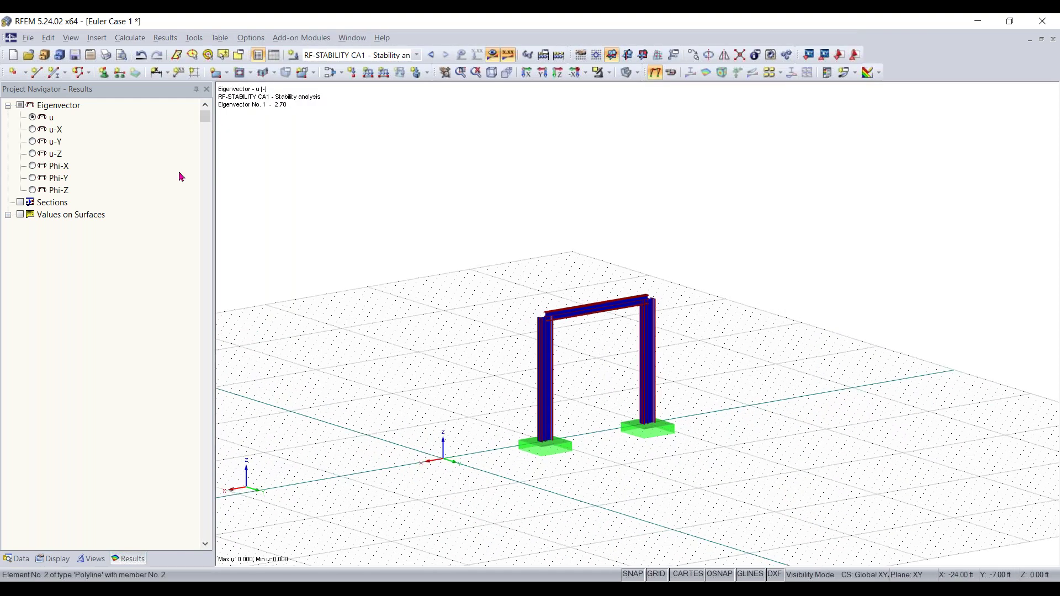
Cancel visibility mode and show the eigenvector diagrams for all members together with the colour scale.
left_click(609, 72)
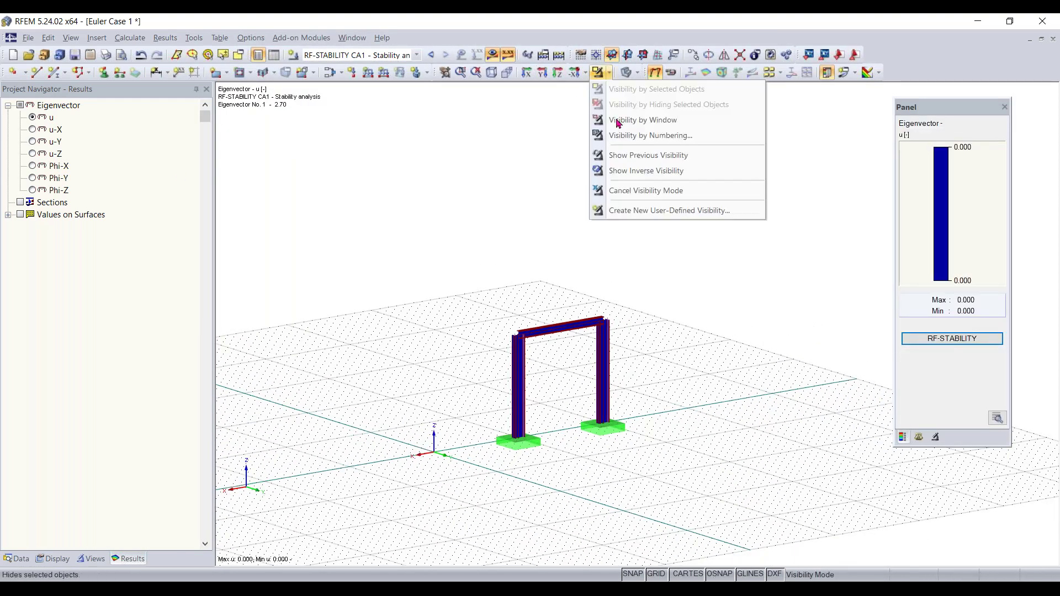
left_click(643, 191)
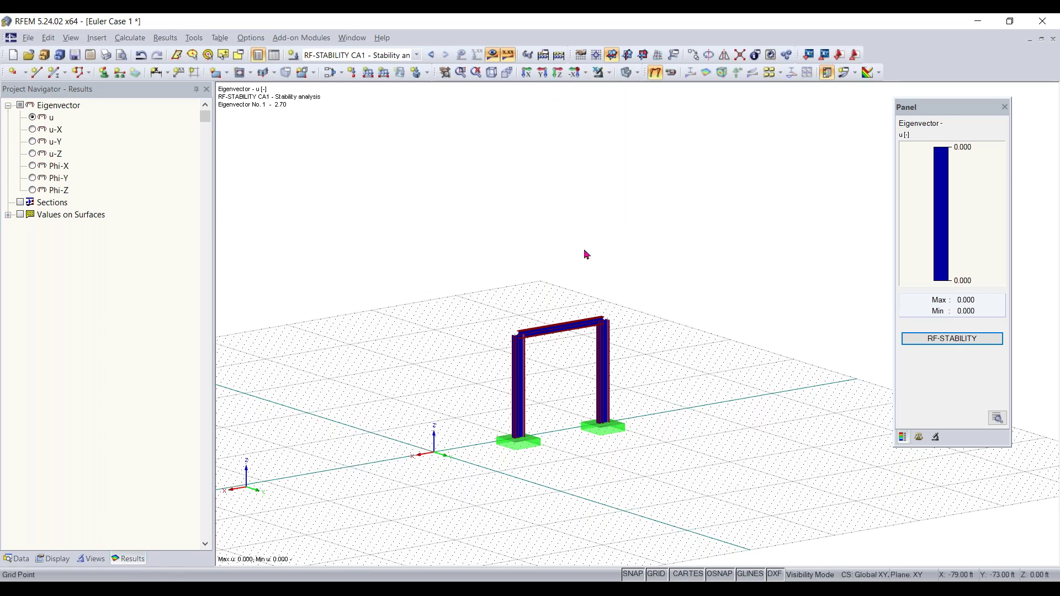
left_click(935, 436)
left_click(906, 160)
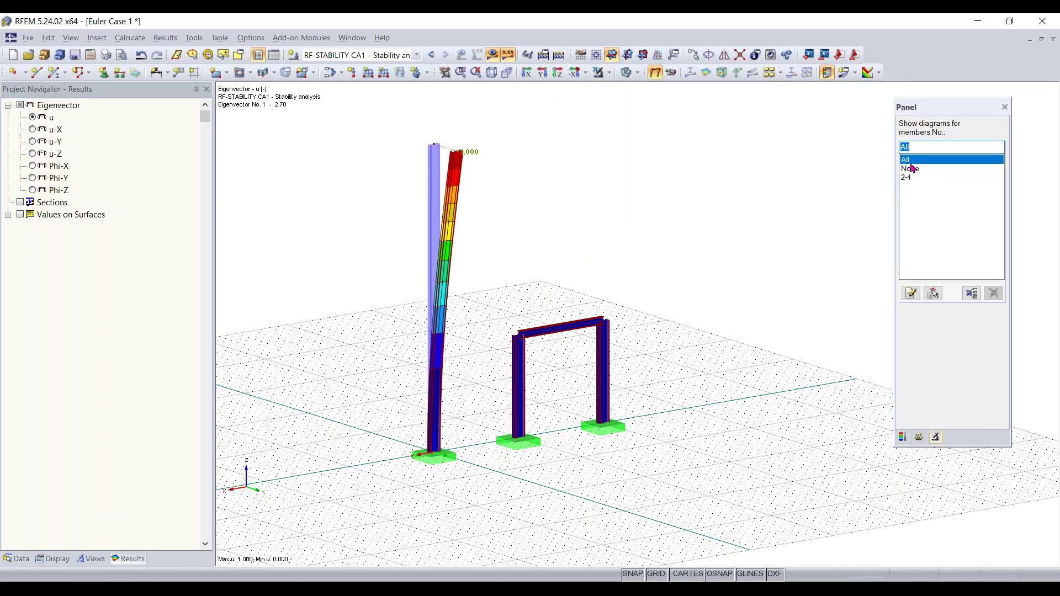
left_click(911, 169)
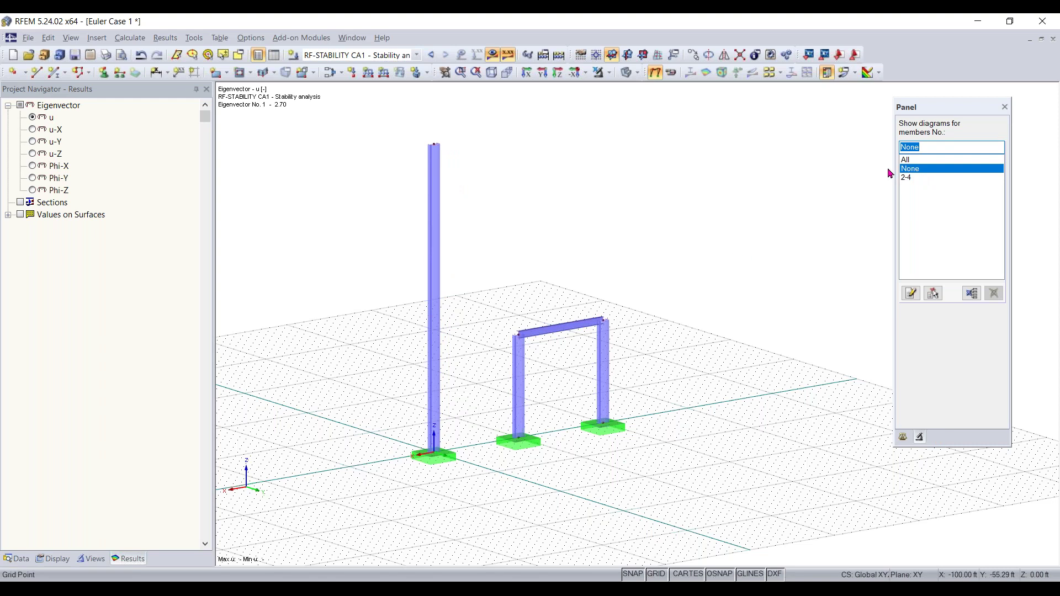
left_click(905, 161)
left_click(902, 436)
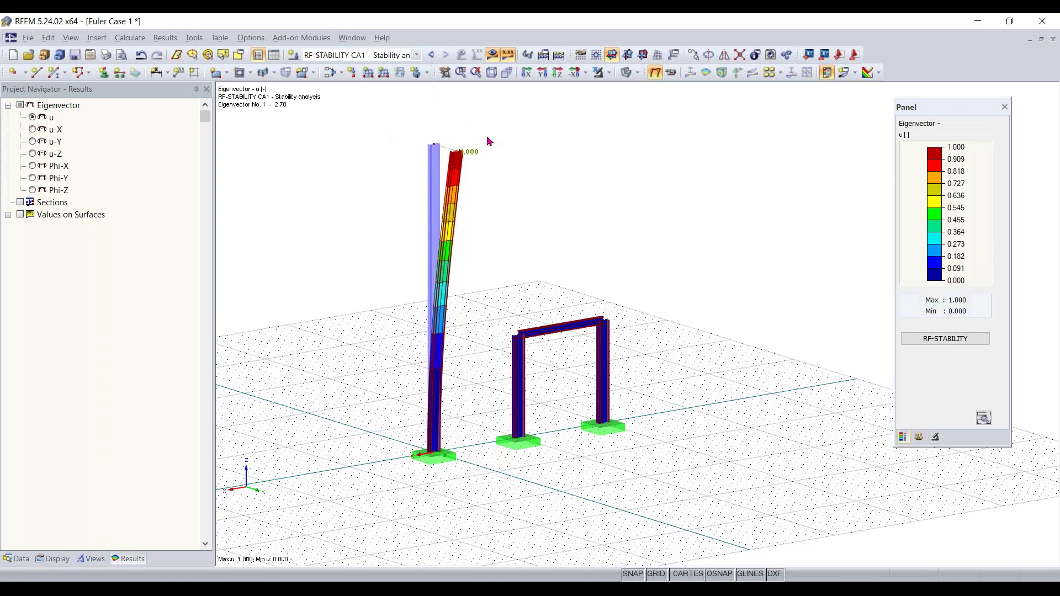
Delete the standalone column and recalculate the RF-STABILITY case for the portal frame alone.
left_click_drag(491, 124, 360, 468)
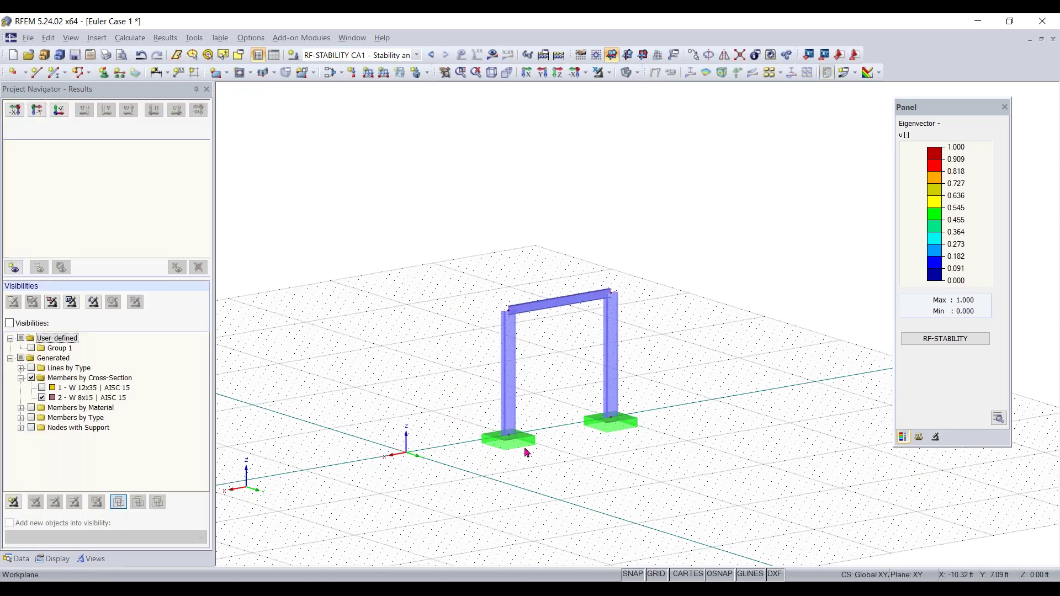
left_click(945, 340)
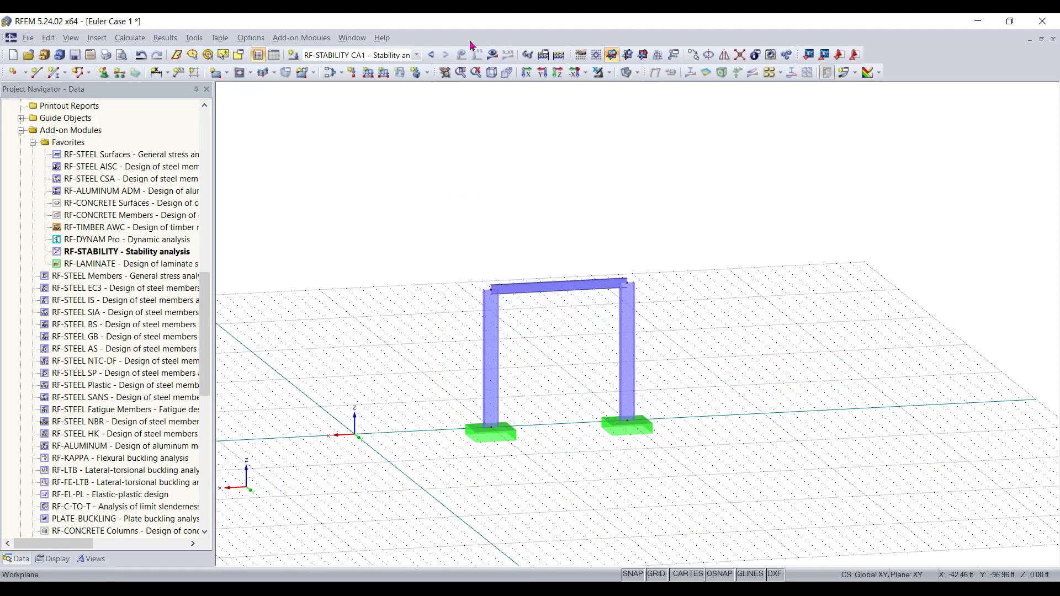
double_click(166, 251)
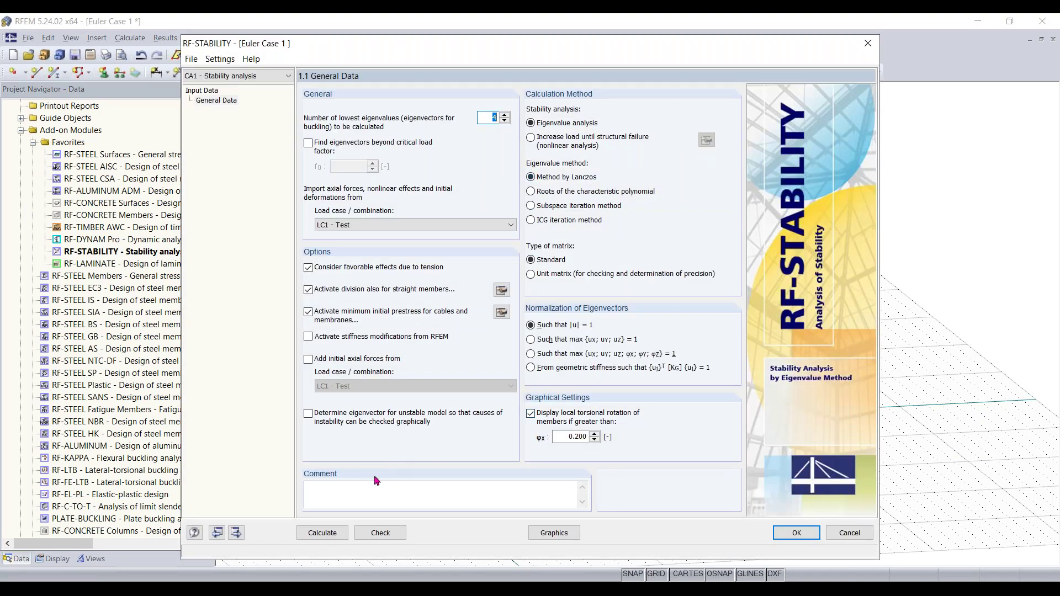
left_click(320, 534)
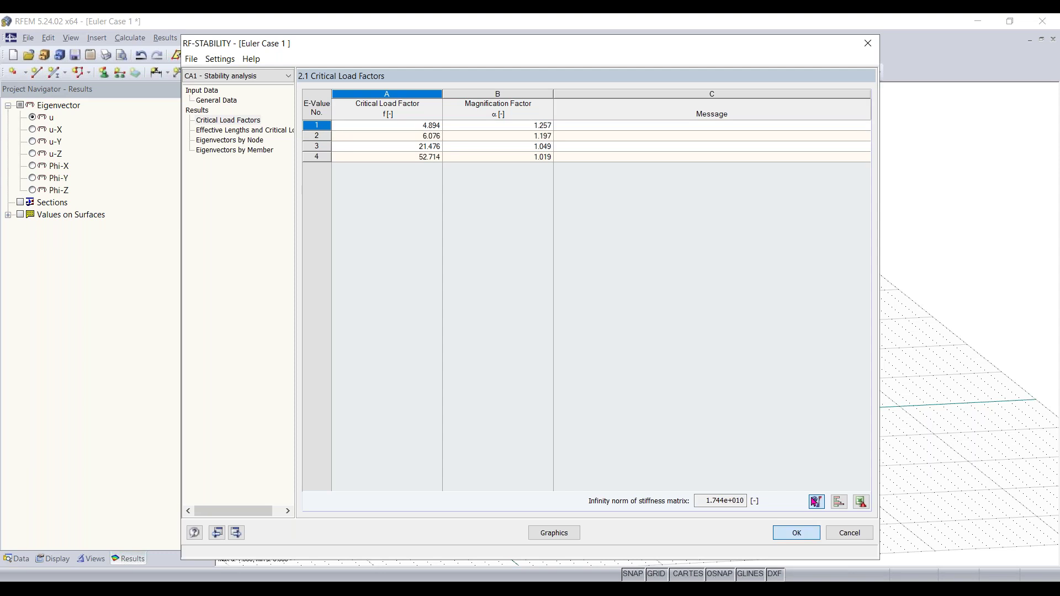
left_click(792, 534)
Show the display factors of the eigenvector results and compare the portal frame's first eigenvectors.
right_click_drag(523, 373, 590, 385)
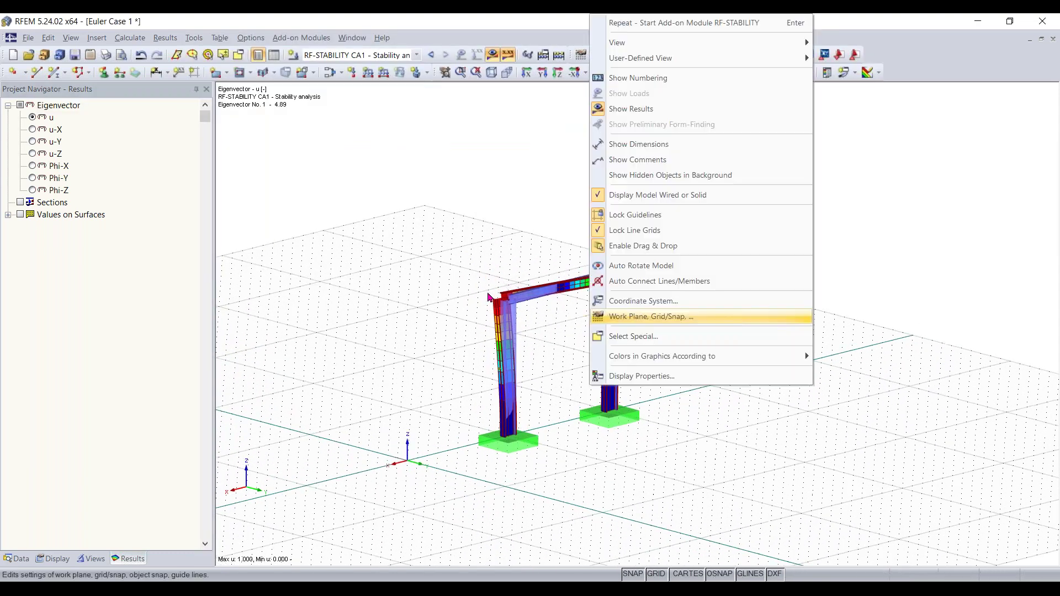
left_click(549, 348)
scroll(559, 349, "up", 4)
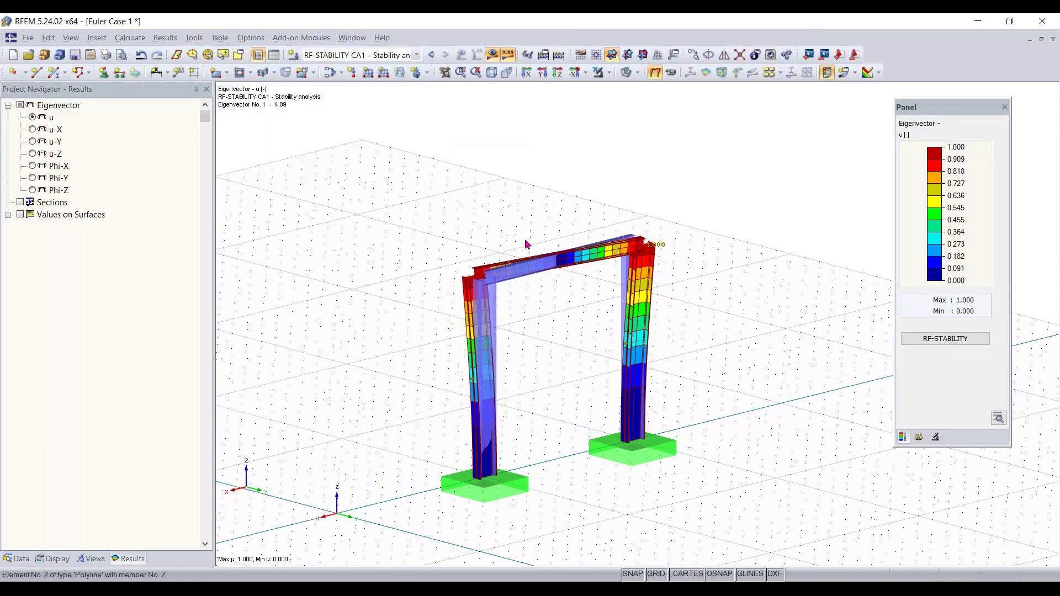
left_click(933, 438)
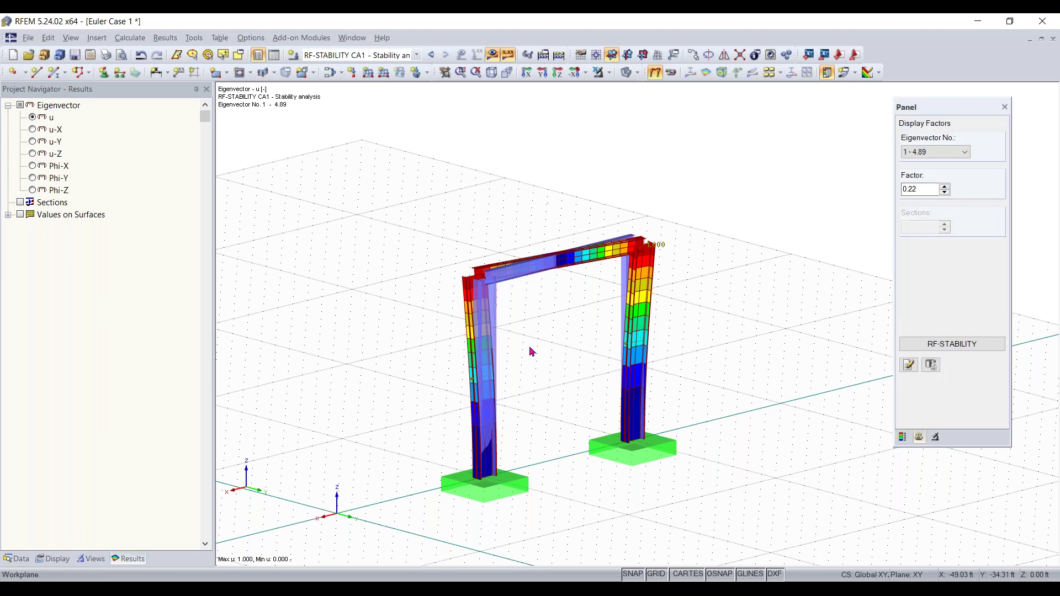
scroll(950, 156, "down", 3)
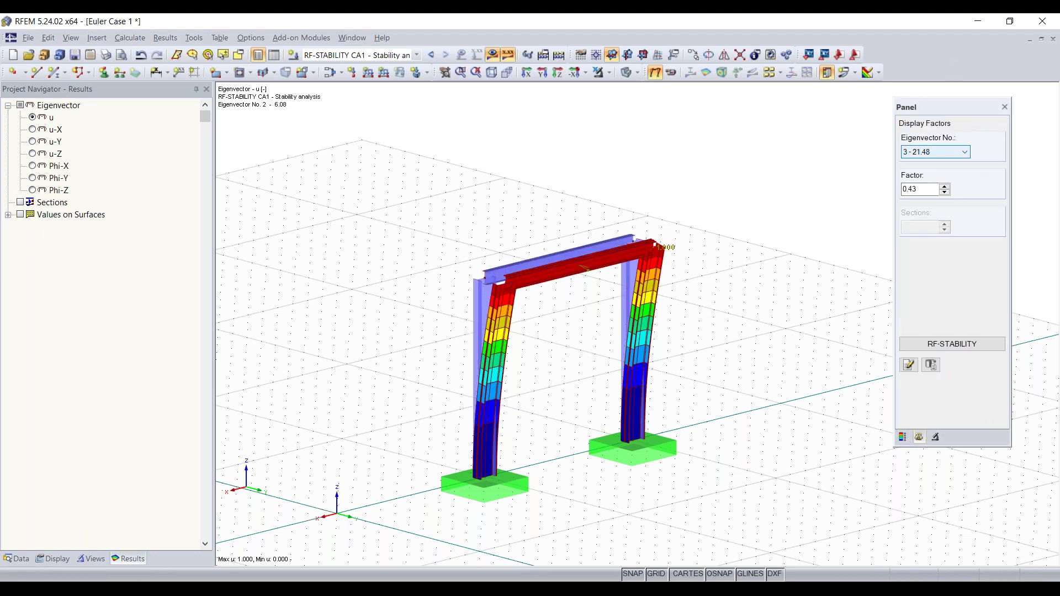
scroll(949, 155, "up", 3)
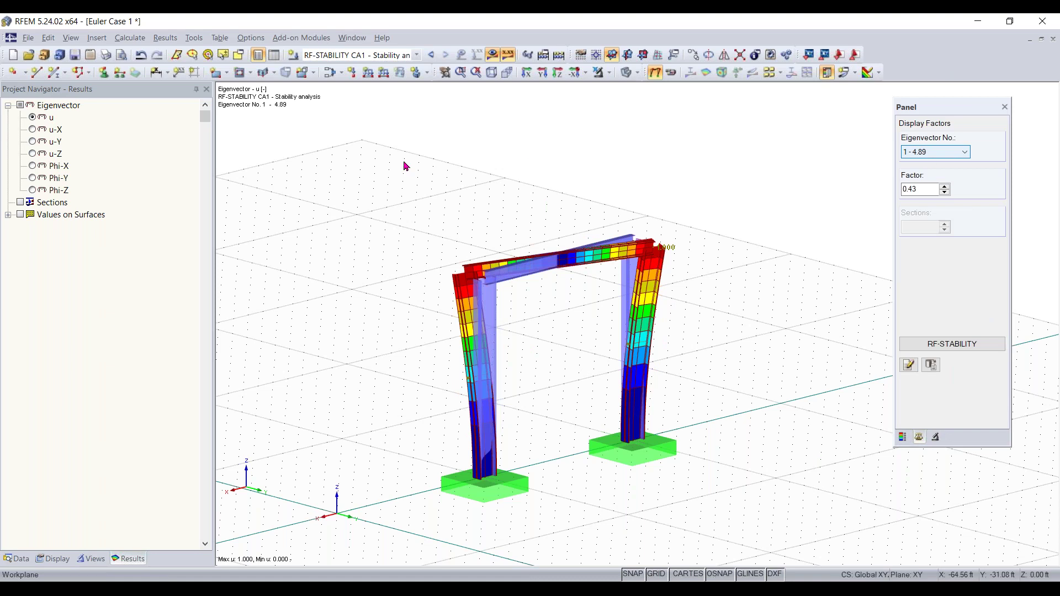
Examine the portal frame's buckling shapes for eigenvectors 1 to 4 from an oblique view and reselect eigenvector 1.
middle_click_drag(582, 413, 706, 424, "ctrl")
left_click(922, 155)
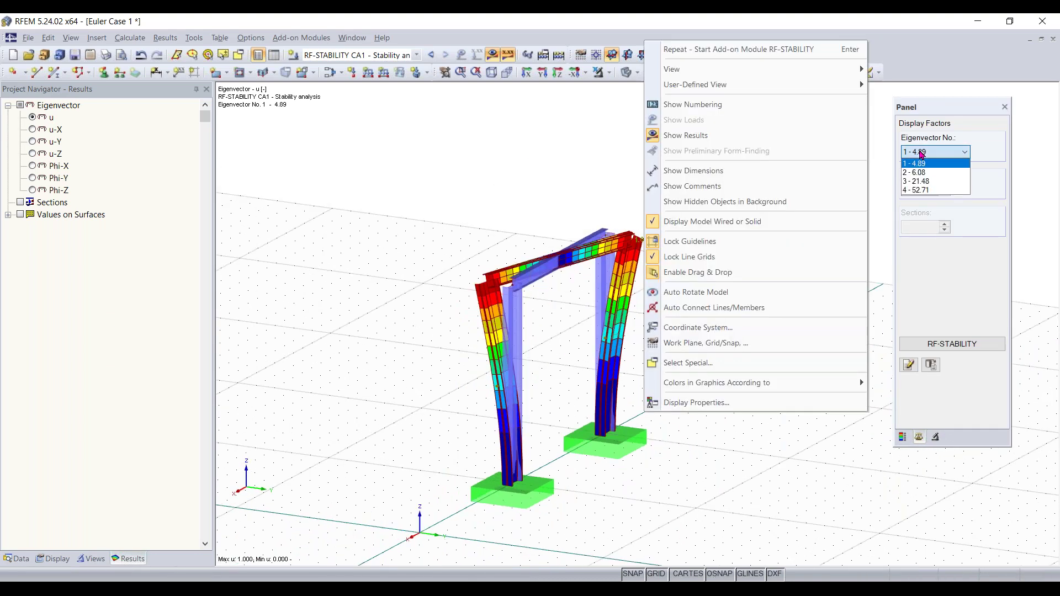
left_click(887, 166)
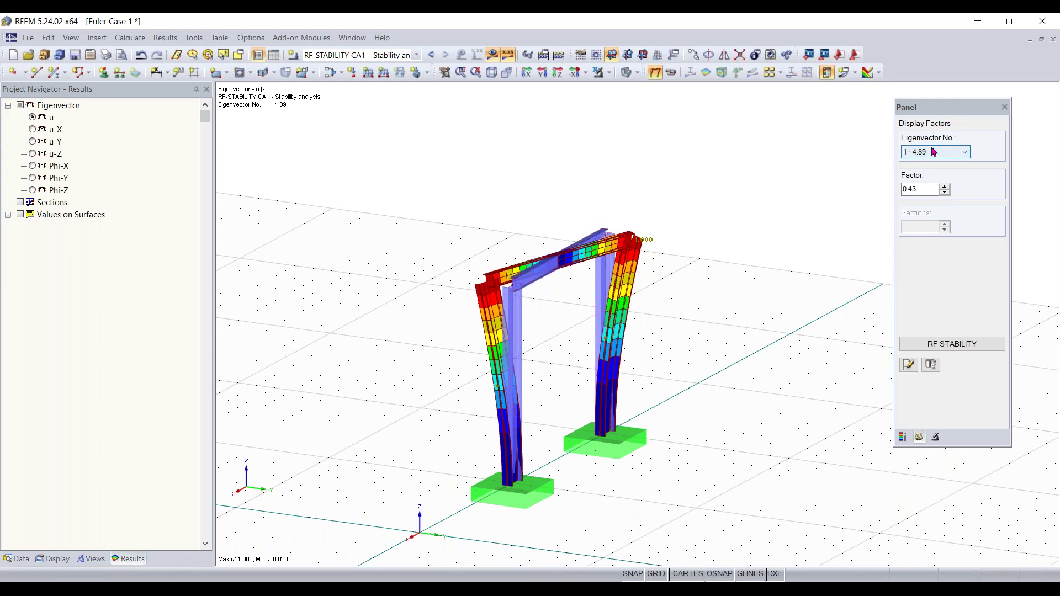
scroll(934, 152, "down", 1)
scroll(933, 151, "down", 1)
scroll(934, 152, "down", 1)
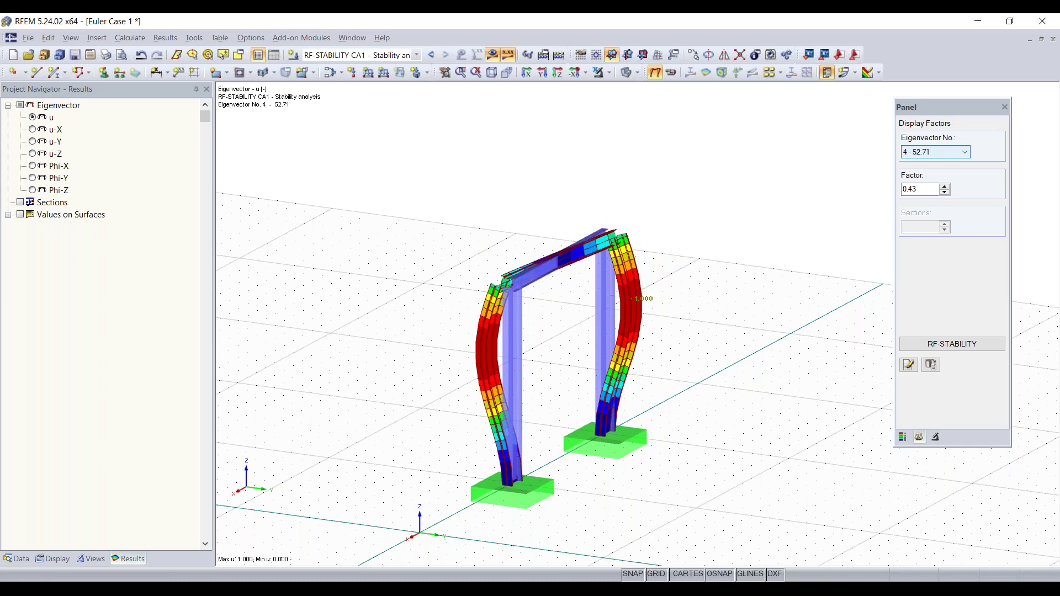
scroll(934, 152, "up", 3)
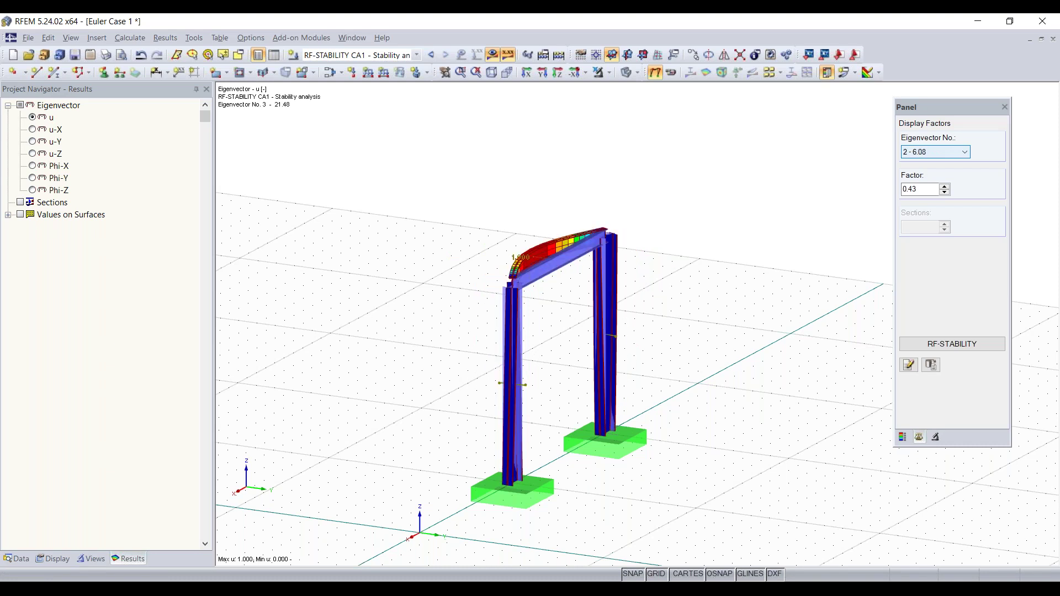
left_click(934, 154)
left_click(934, 164)
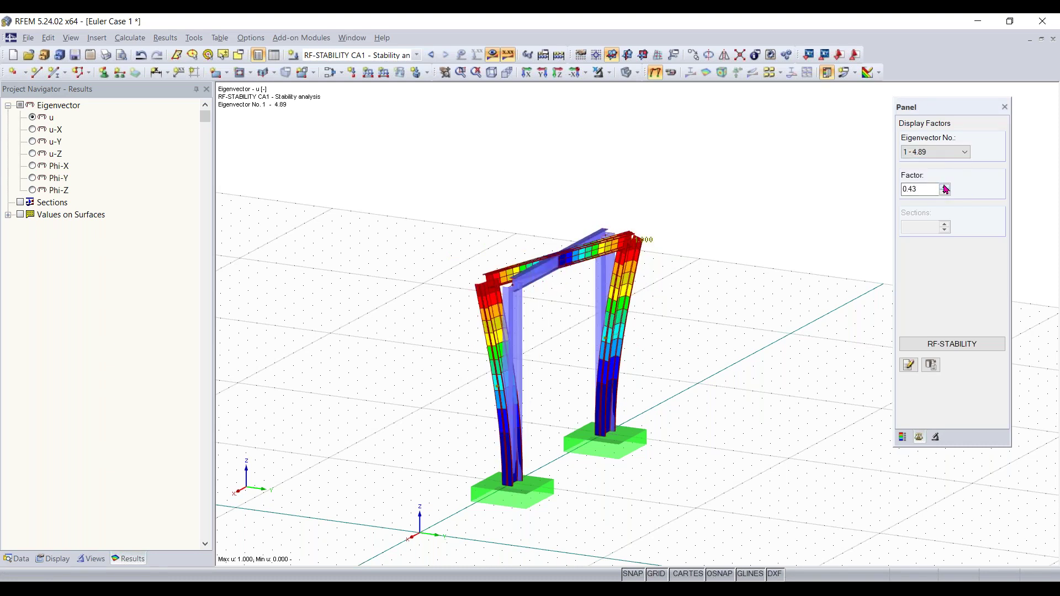
Raise the eigenvector display factor to 0.93 and examine the exaggerated buckling shapes, ending on eigenvector 1.
left_click(944, 186)
left_click(944, 186)
scroll(938, 155, "down", 1)
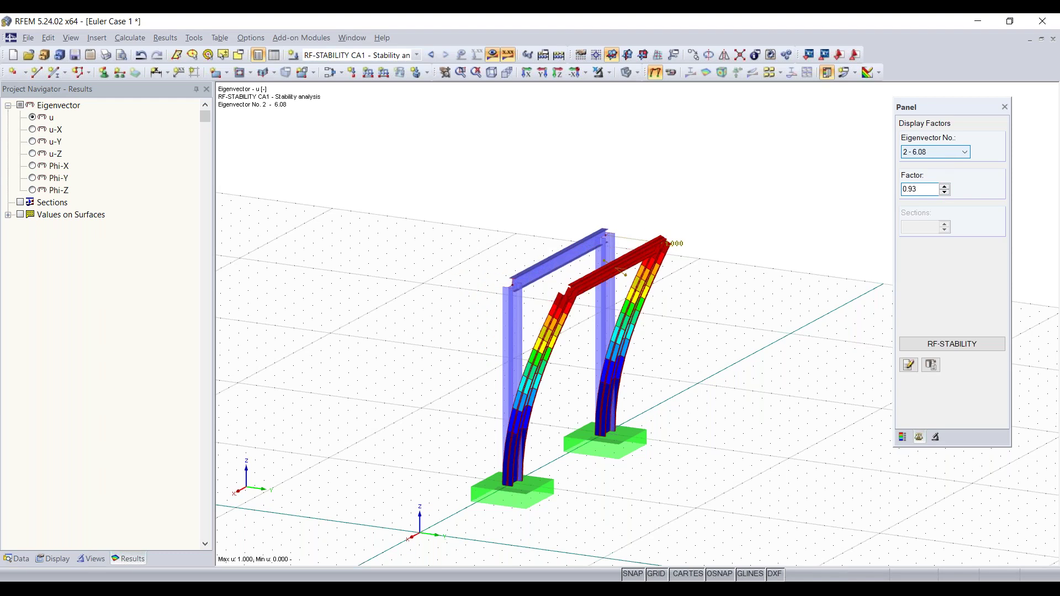
scroll(933, 153, "down", 2)
scroll(933, 154, "up", 3)
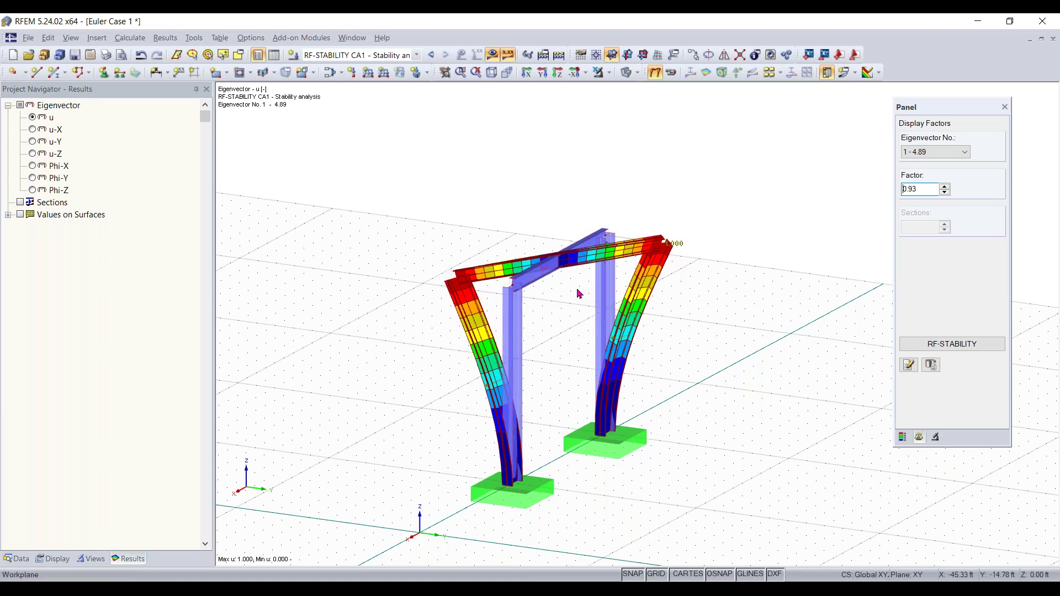
scroll(574, 298, "up", 2)
middle_click_drag(549, 311, 505, 304, "ctrl")
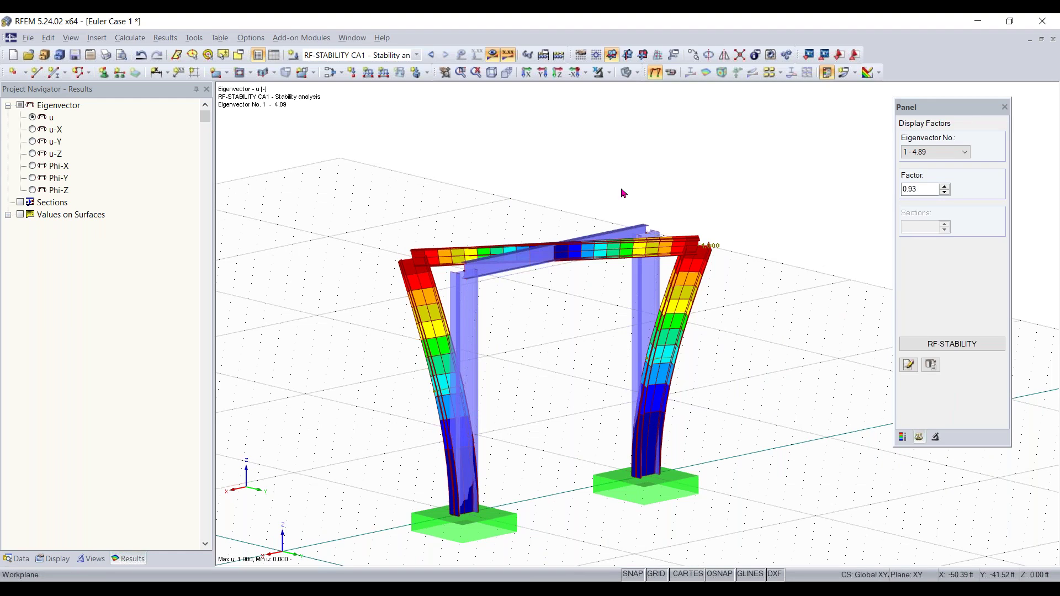
right_click(554, 182)
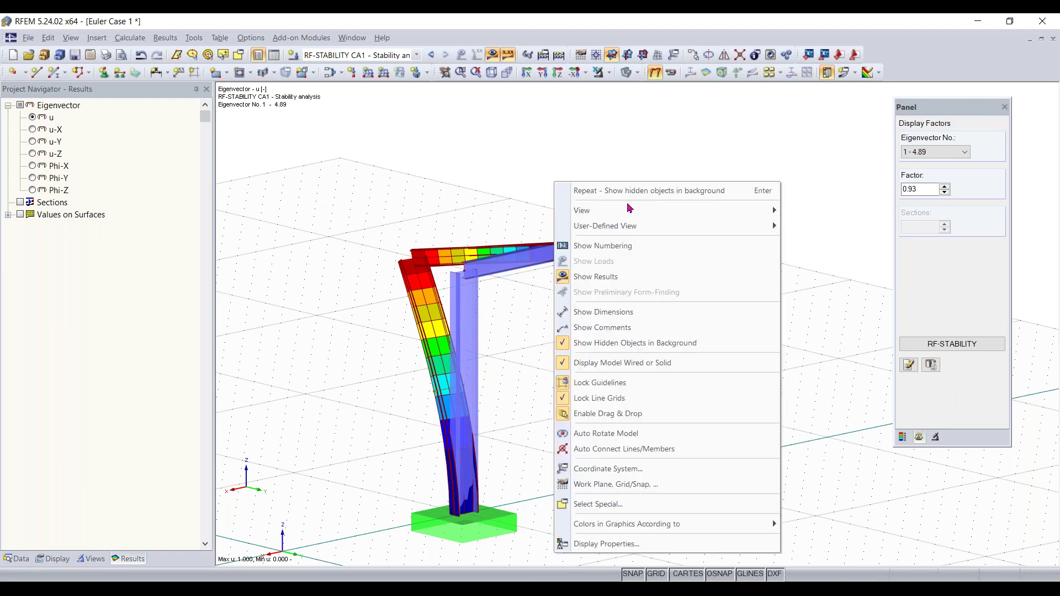
left_click(663, 363)
Add a new type of nodal support at the frame's top nodes 4 and 6, fixing only uY and leaving all rotations free.
left_click_drag(683, 180, 700, 129)
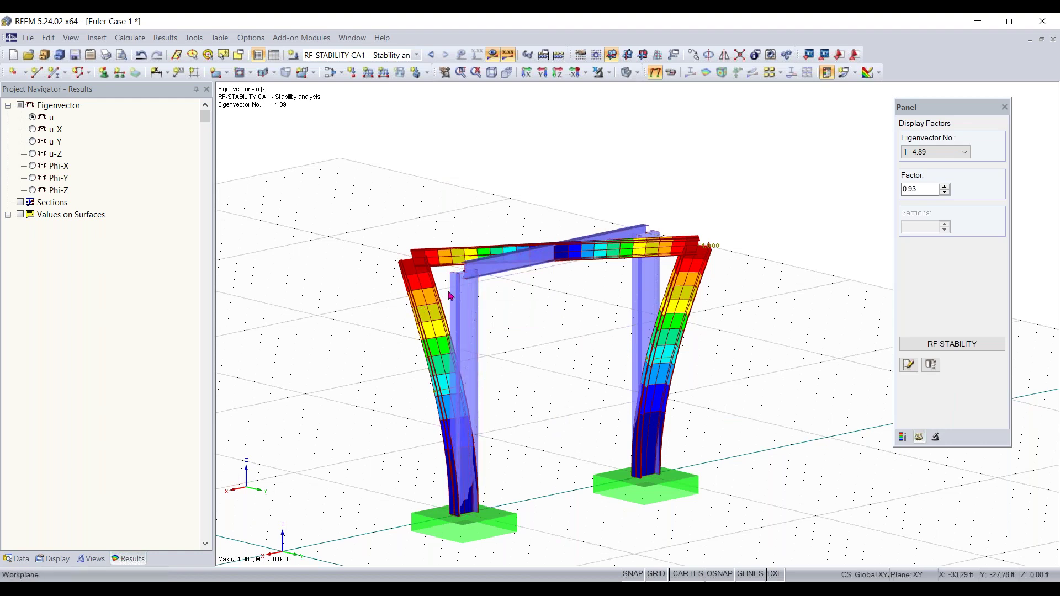
left_click_drag(602, 279, 695, 201)
left_click(103, 73)
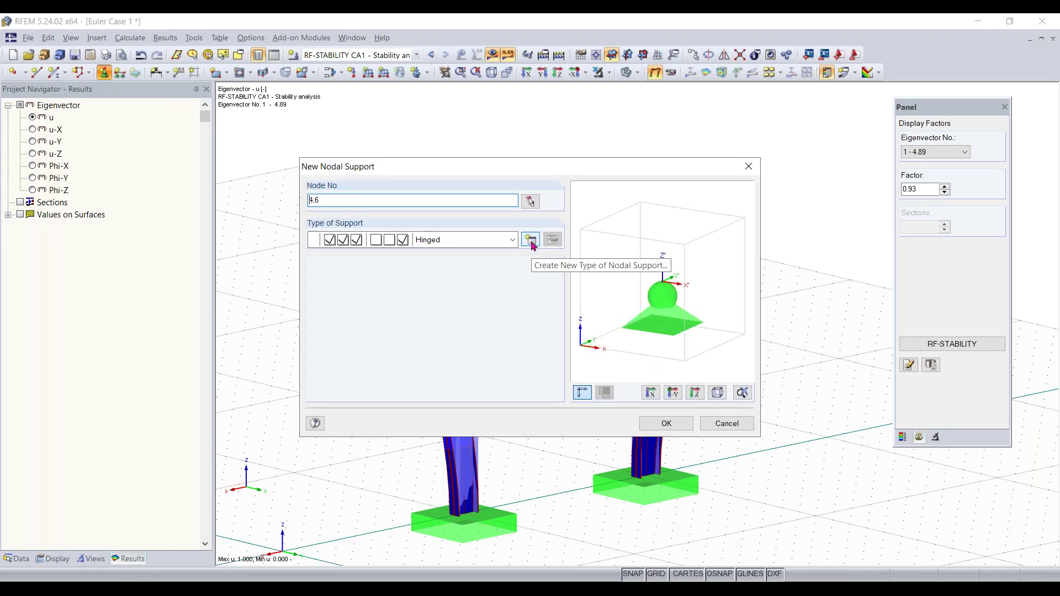
left_click(531, 240)
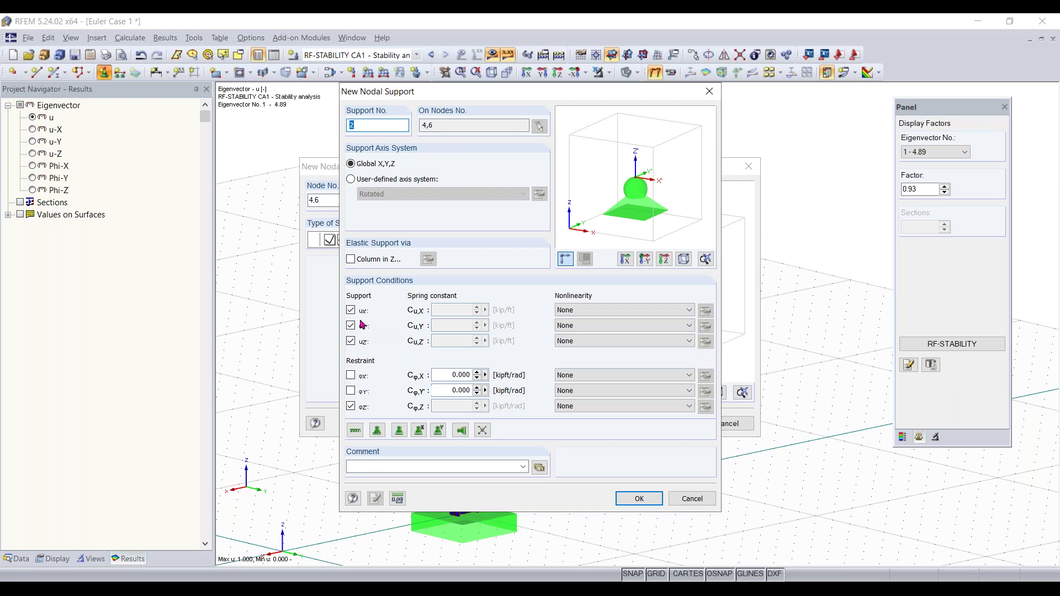
left_click(351, 407)
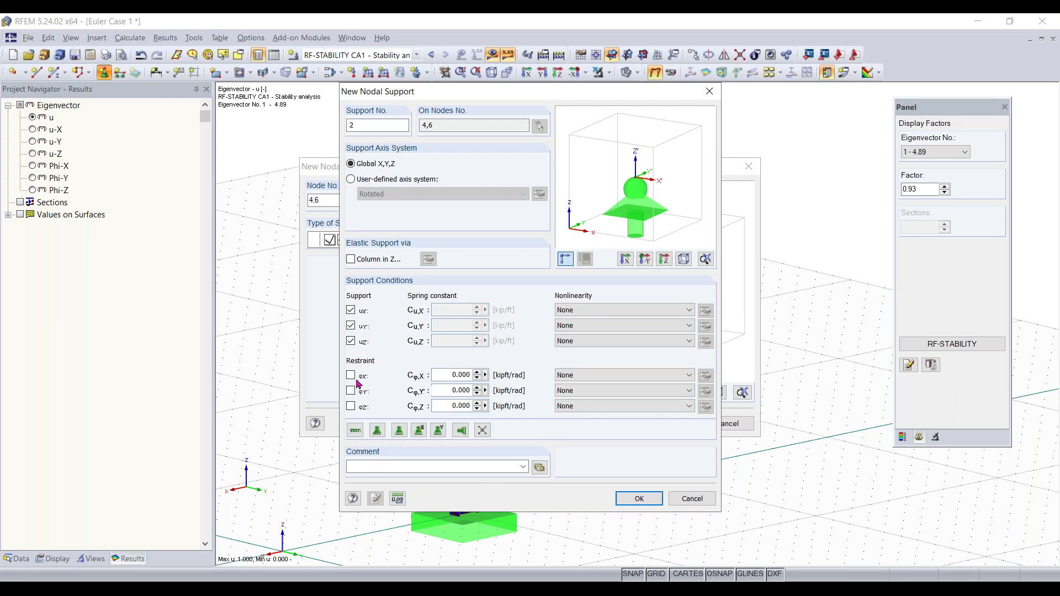
left_click(352, 326)
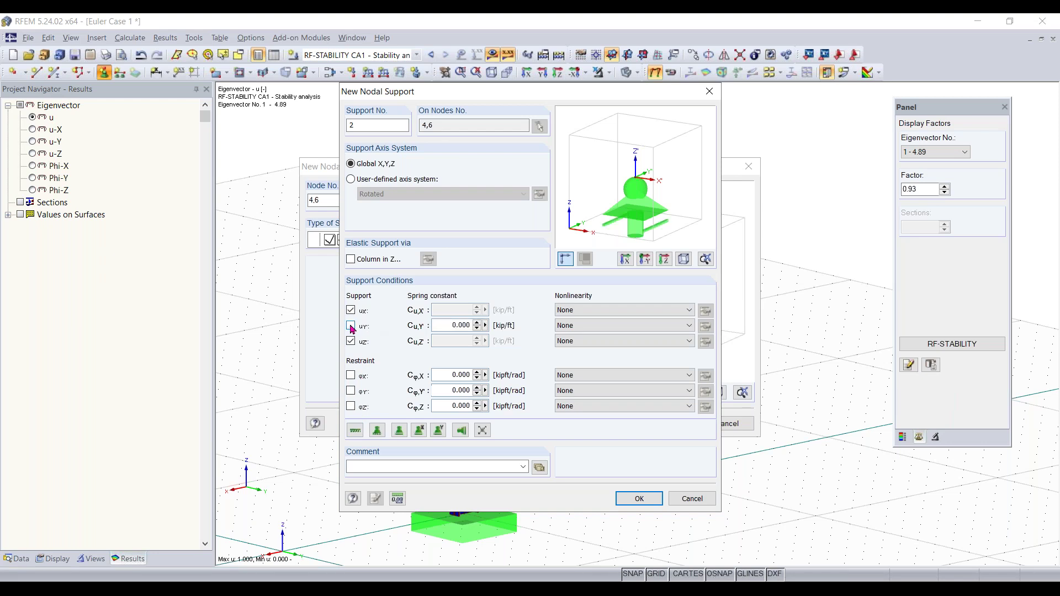
left_click(351, 310)
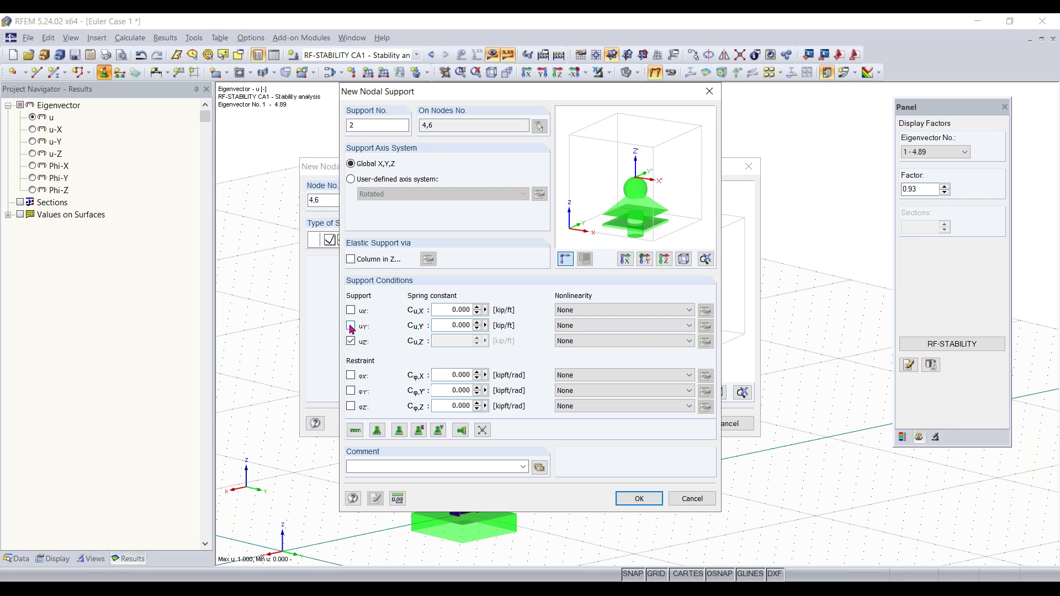
left_click(351, 326)
left_click(351, 341)
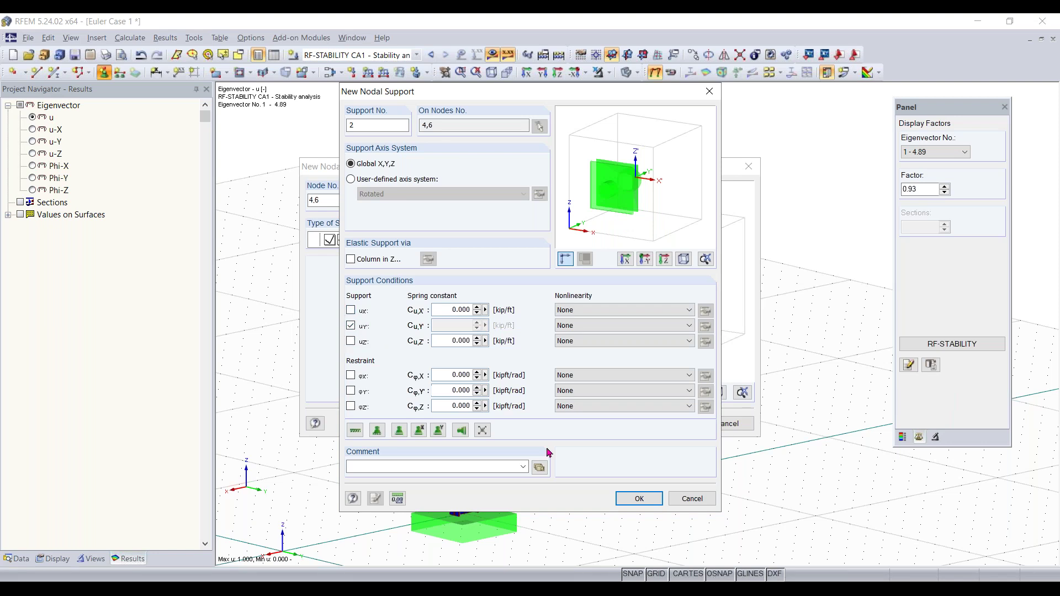
left_click(628, 498)
left_click(671, 425)
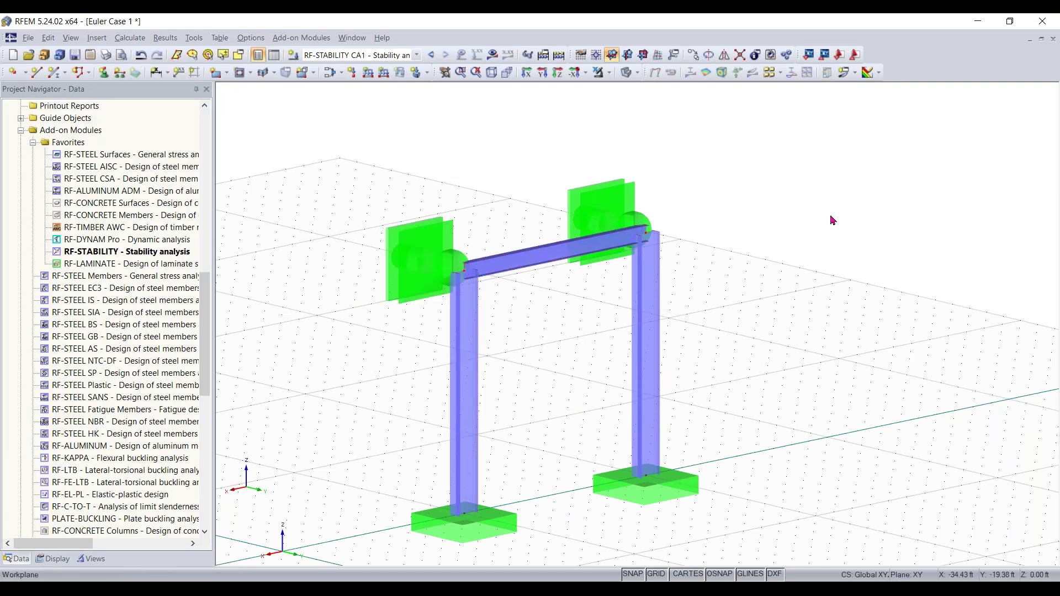
Recalculate the RF-STABILITY case with the added top supports and review the critical load factors.
left_click(492, 54)
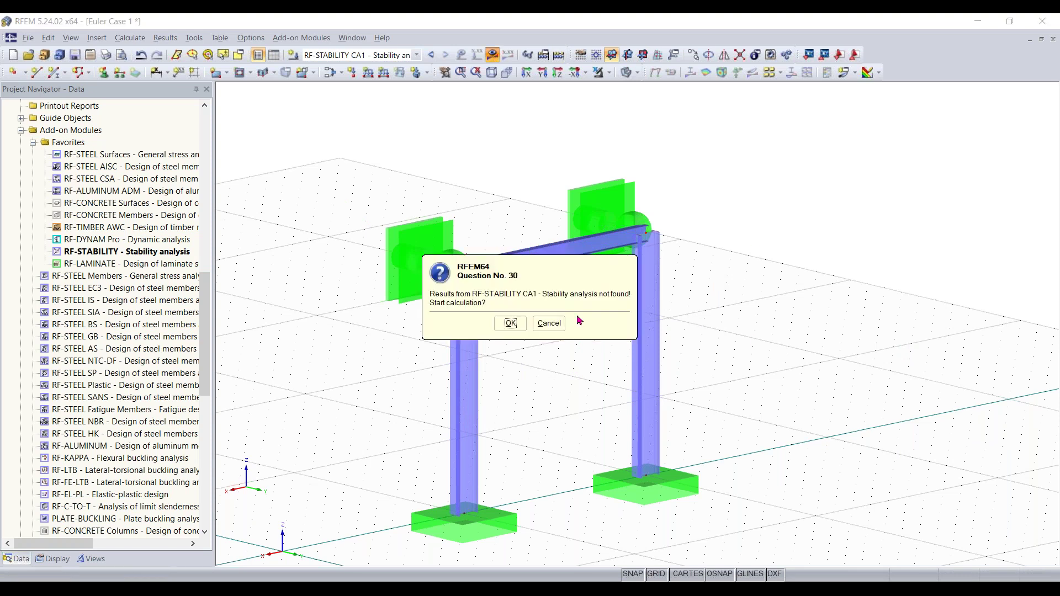
left_click(511, 323)
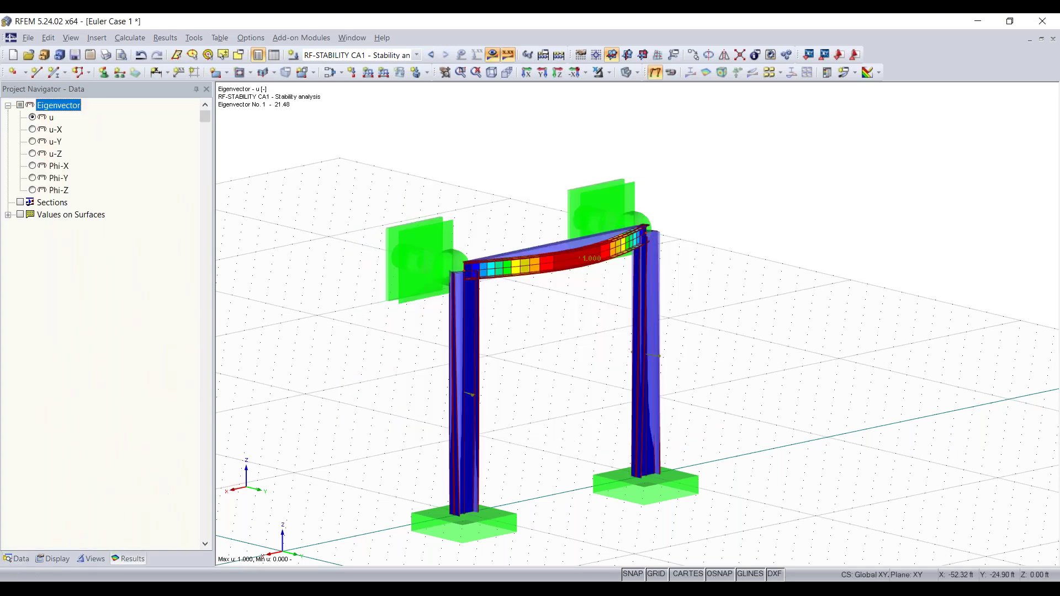
left_click(933, 345)
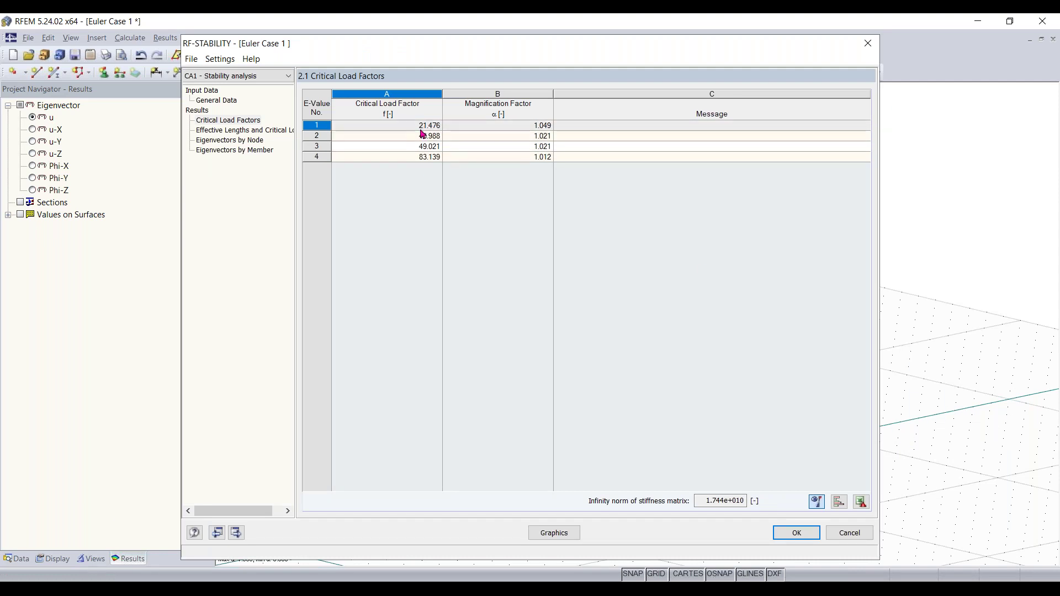
left_click(868, 43)
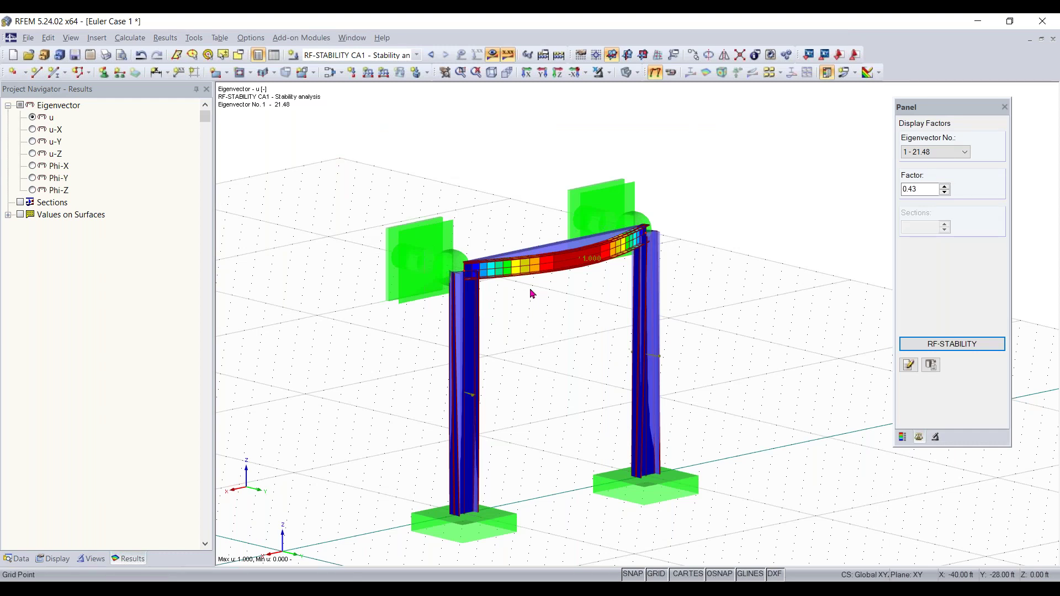
Inspect the first eigenvector of the laterally supported frame and switch to the PowerPoint presentation.
middle_click_drag(534, 293, 678, 196)
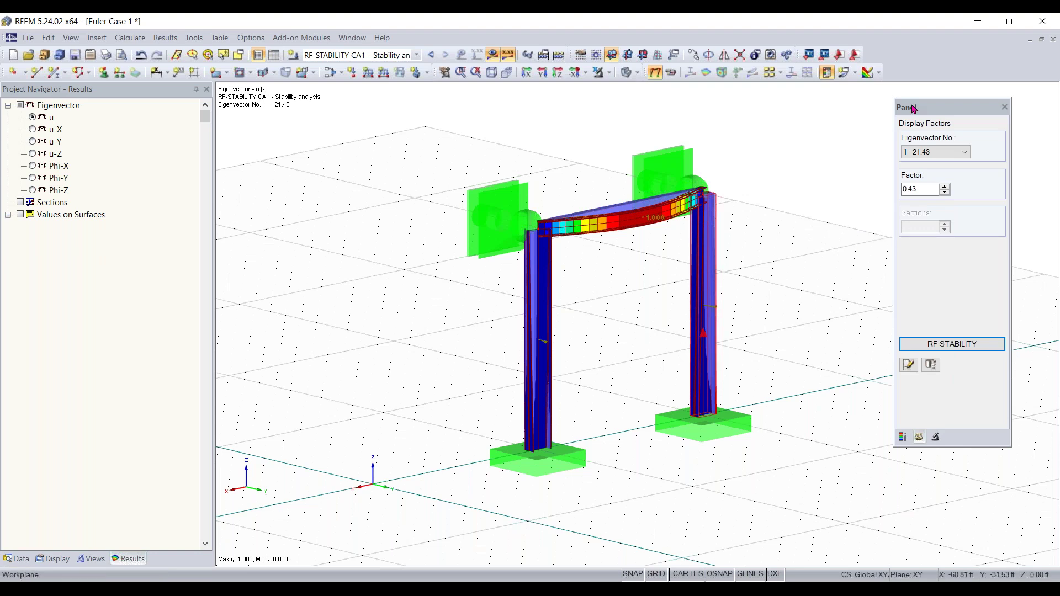
scroll(948, 151, "down", 1)
scroll(948, 152, "up", 1)
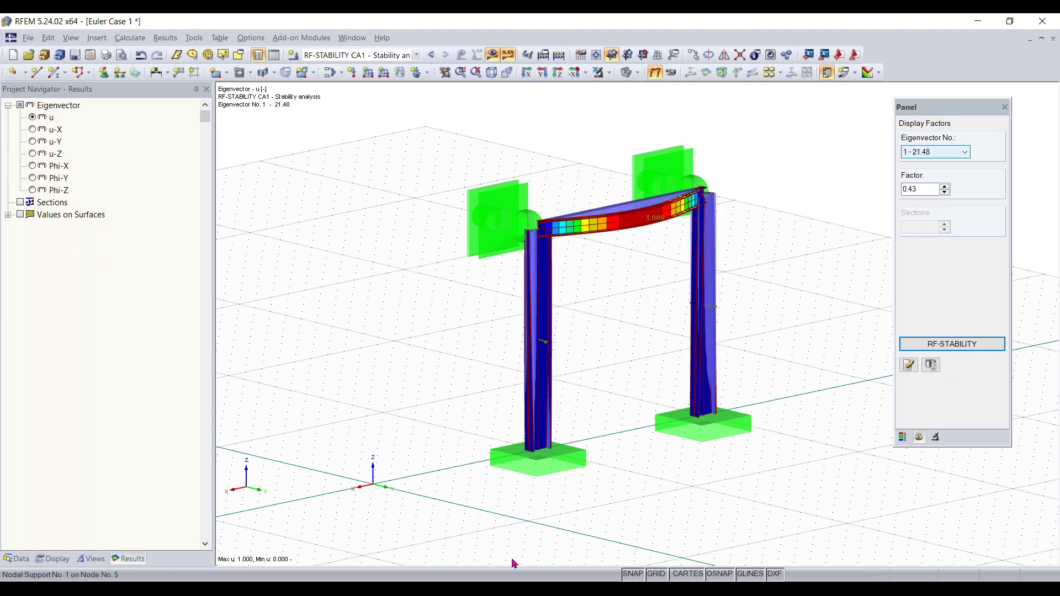
left_click(463, 588)
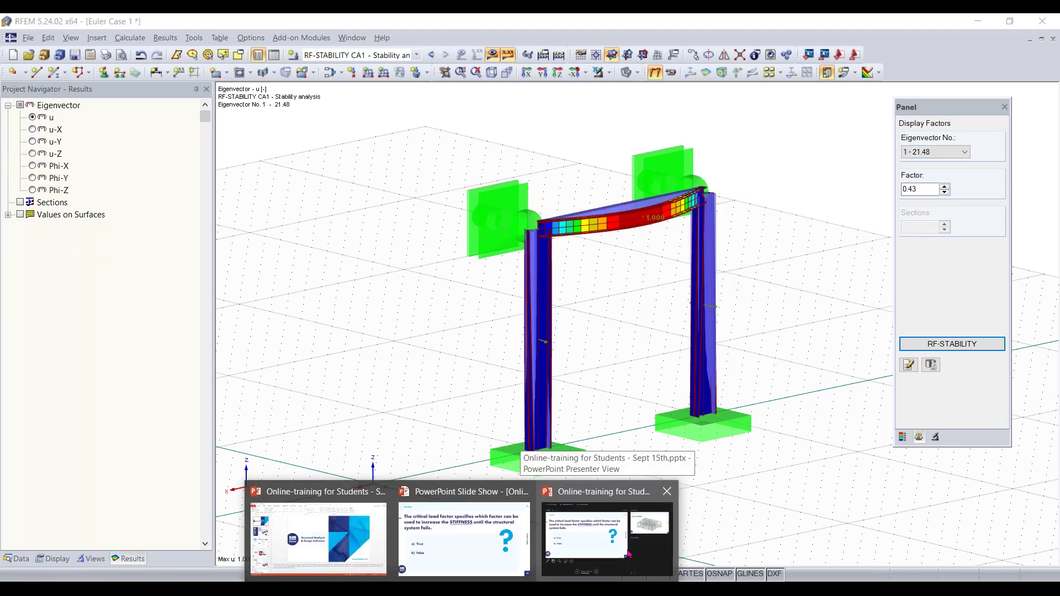
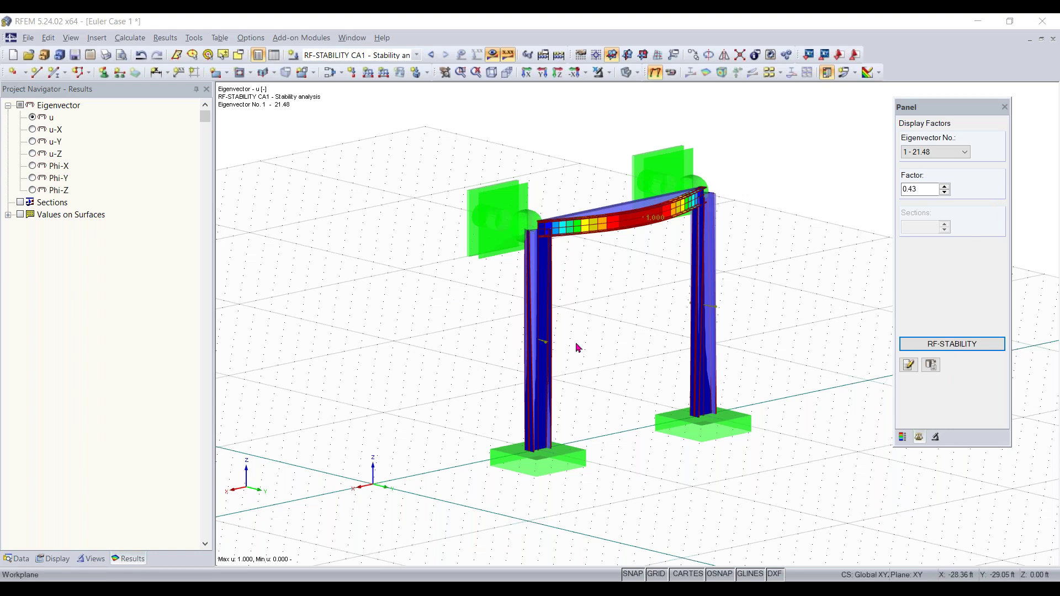
middle_click_drag(685, 378, 617, 379, "ctrl")
right_click(617, 379)
left_click(532, 371)
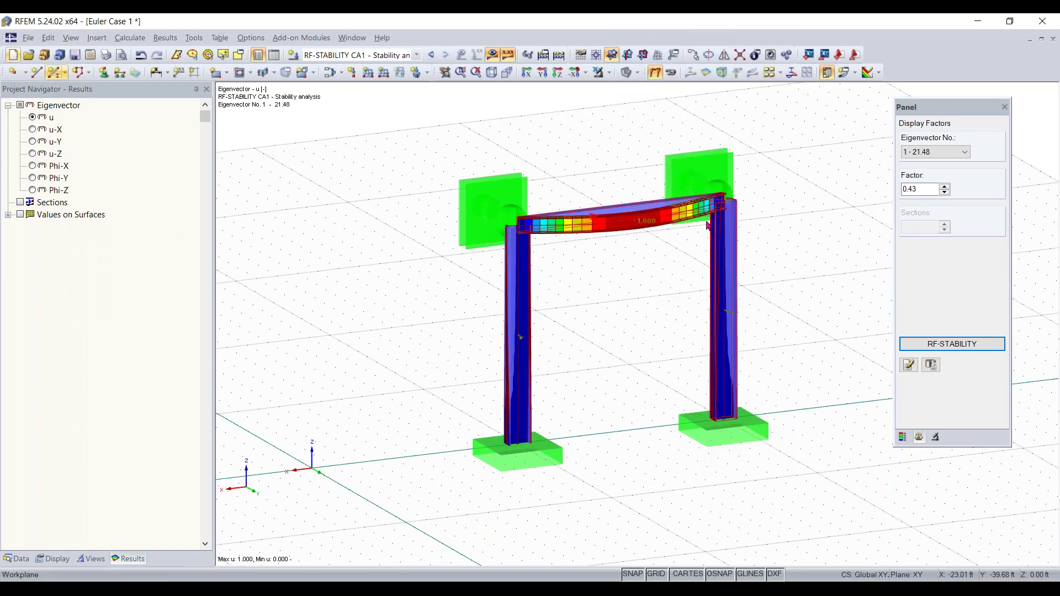
Create a new 3D model named Concrete Model, using ASCE 7-16 with load combinations created automatically.
middle_click_drag(475, 422, 340, 248, "ctrl")
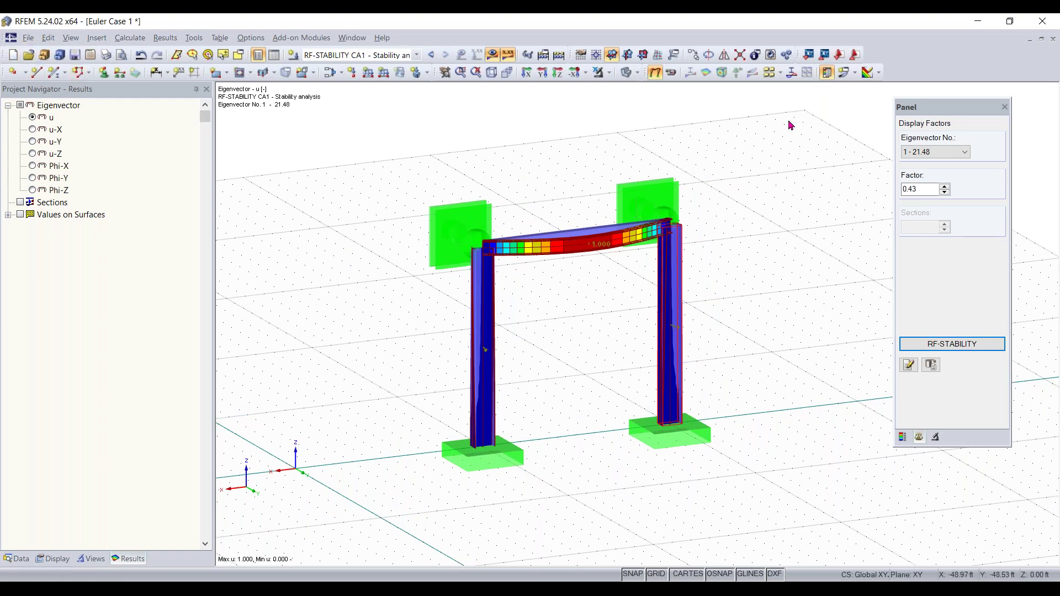
left_click(13, 55)
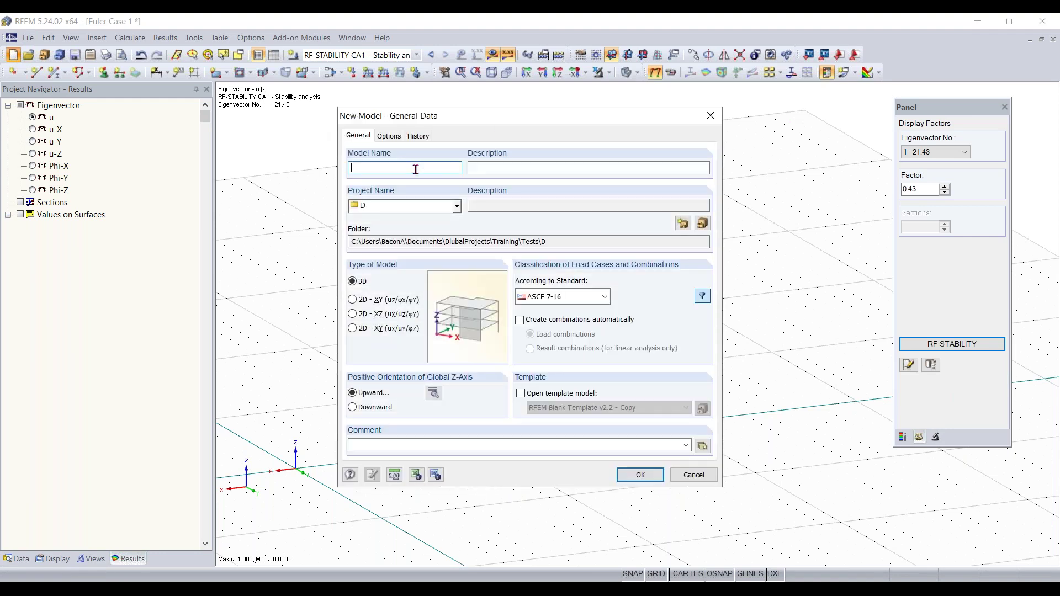
type("Concrete Model")
left_click(570, 173)
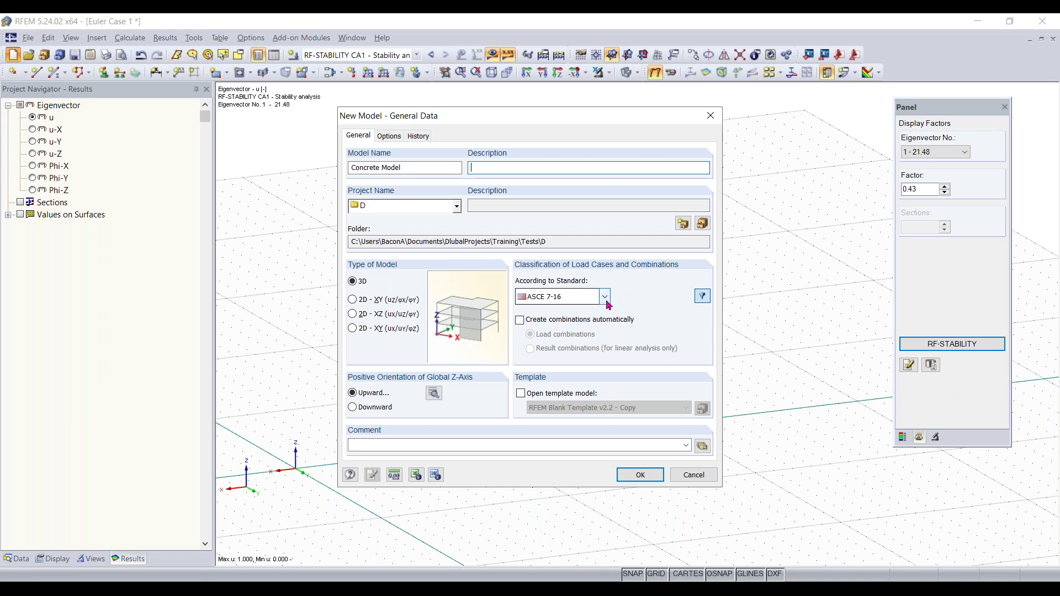
left_click(595, 303)
left_click(593, 302)
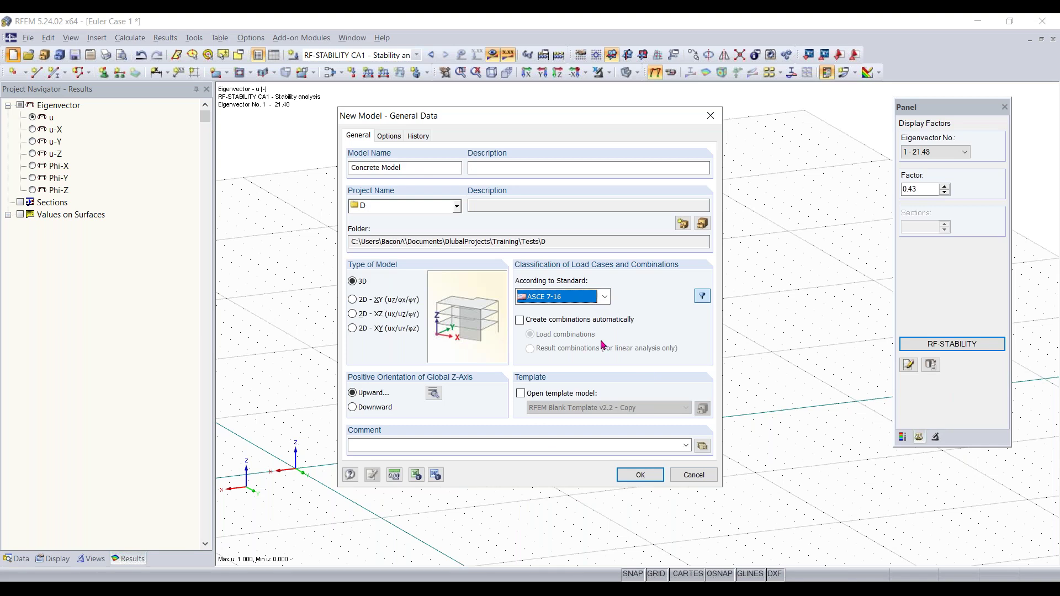
left_click(603, 323)
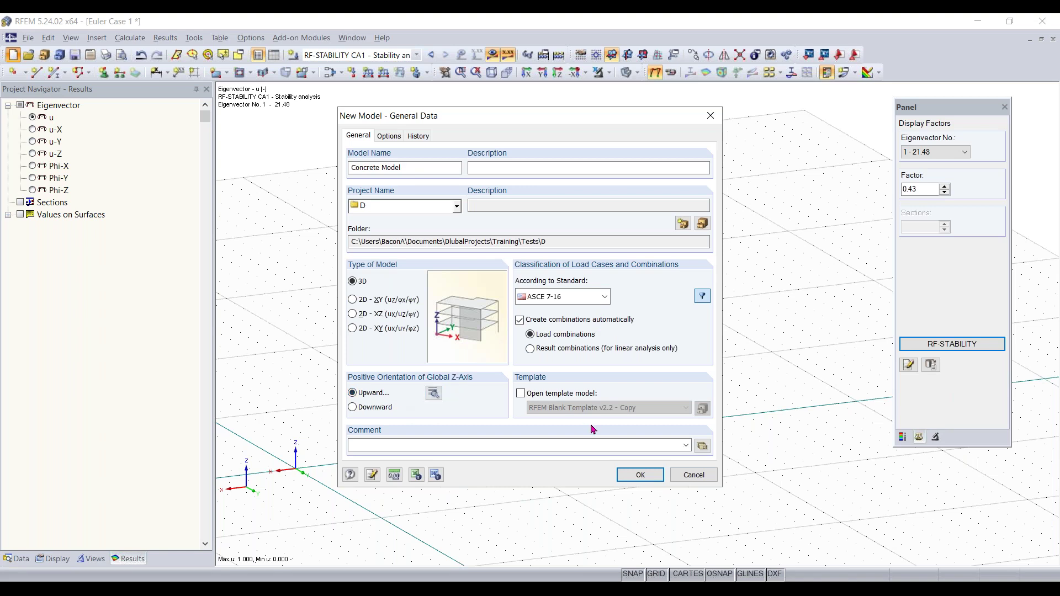
left_click(638, 474)
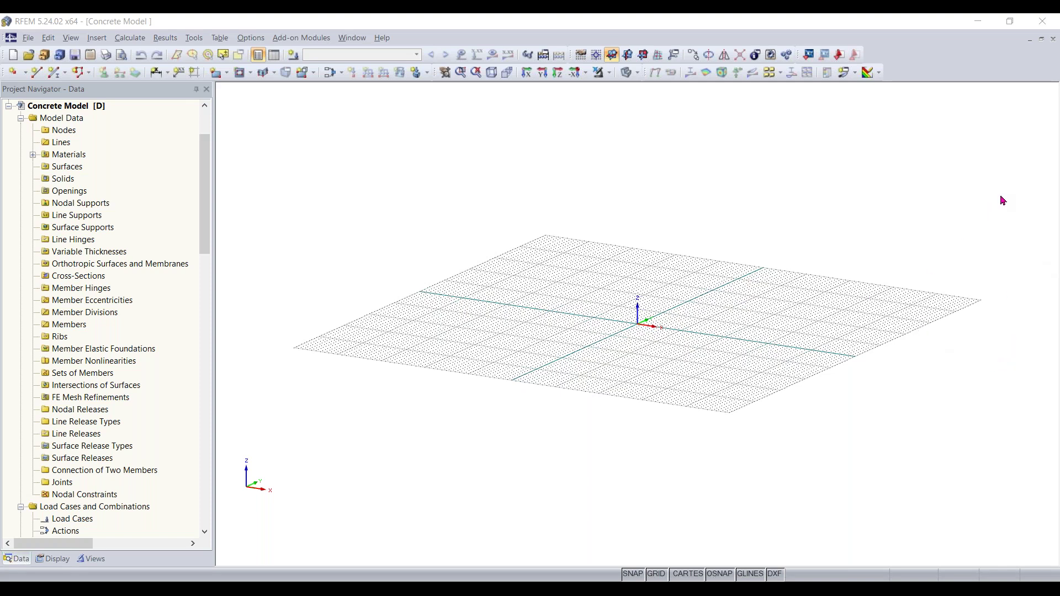
Start a new rectangular surface and filter the material library to the Concrete group and Concrete category.
middle_click_drag(666, 322, 688, 367)
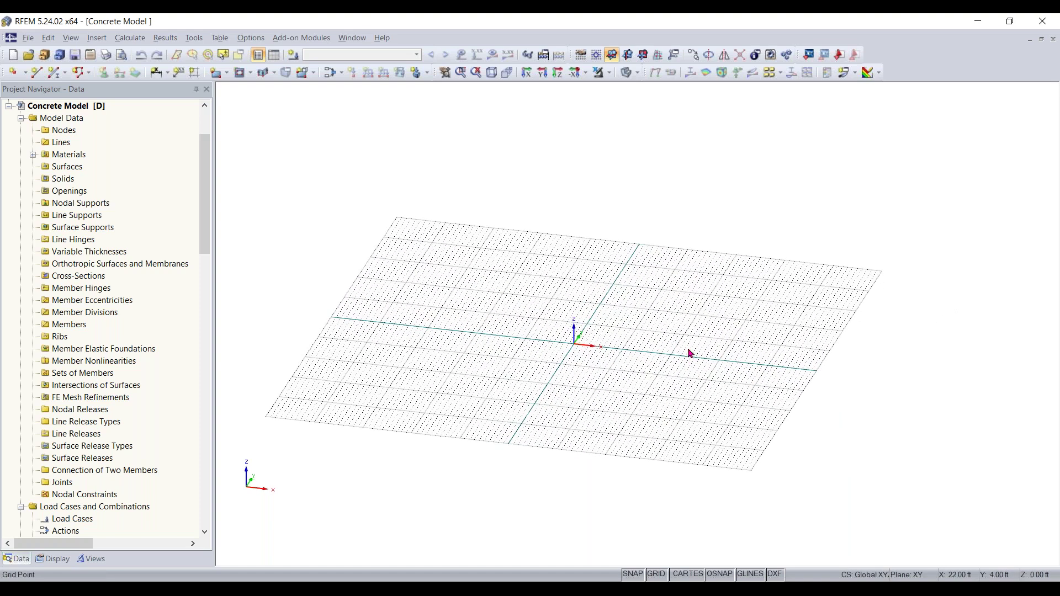
left_click(292, 589)
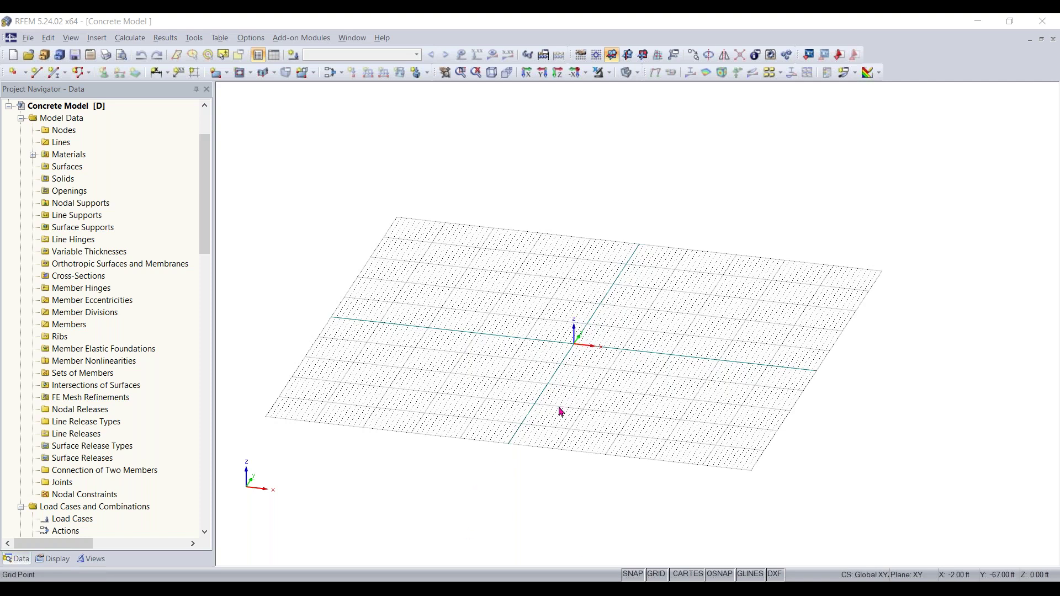
mouse_move(544, 371)
middle_mouse_down("ctrl")
mouse_move(525, 492)
mouse_move(599, 424)
mouse_move(532, 380)
middle_mouse_up("ctrl")
scroll(511, 379, "up", 1)
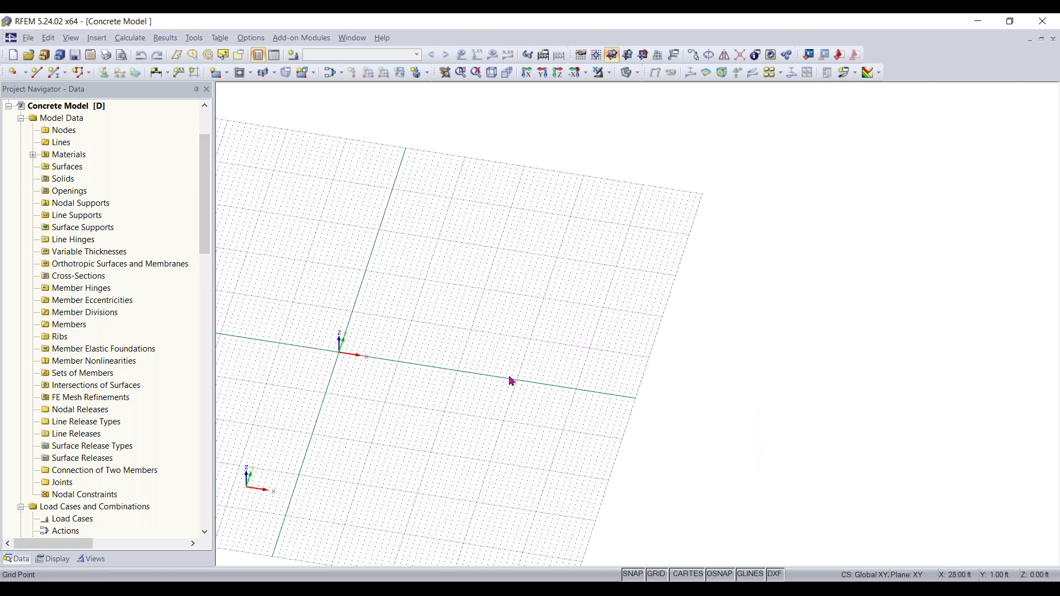
left_click(218, 74)
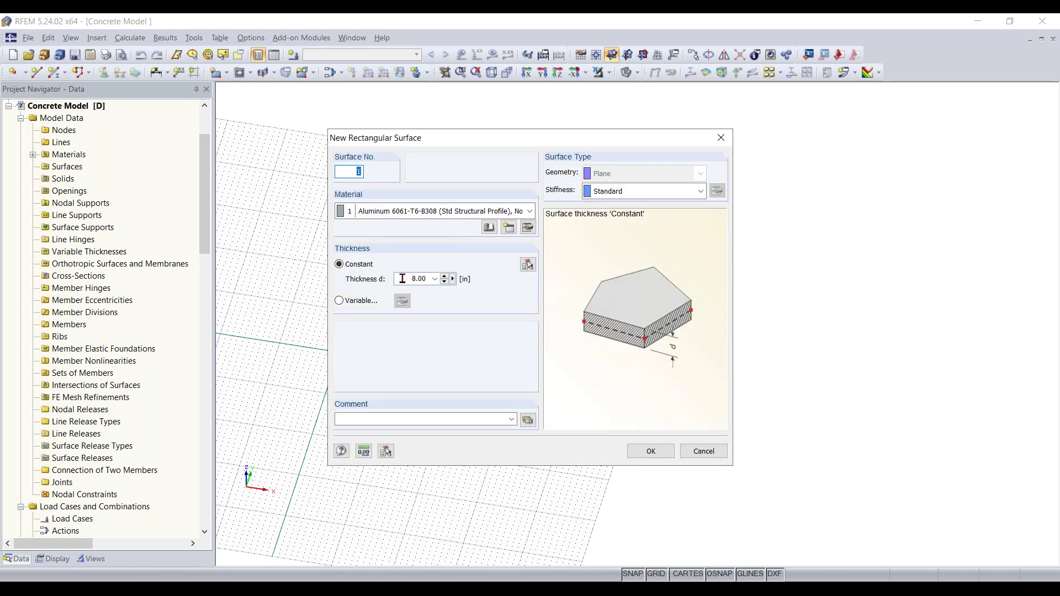
left_click(489, 228)
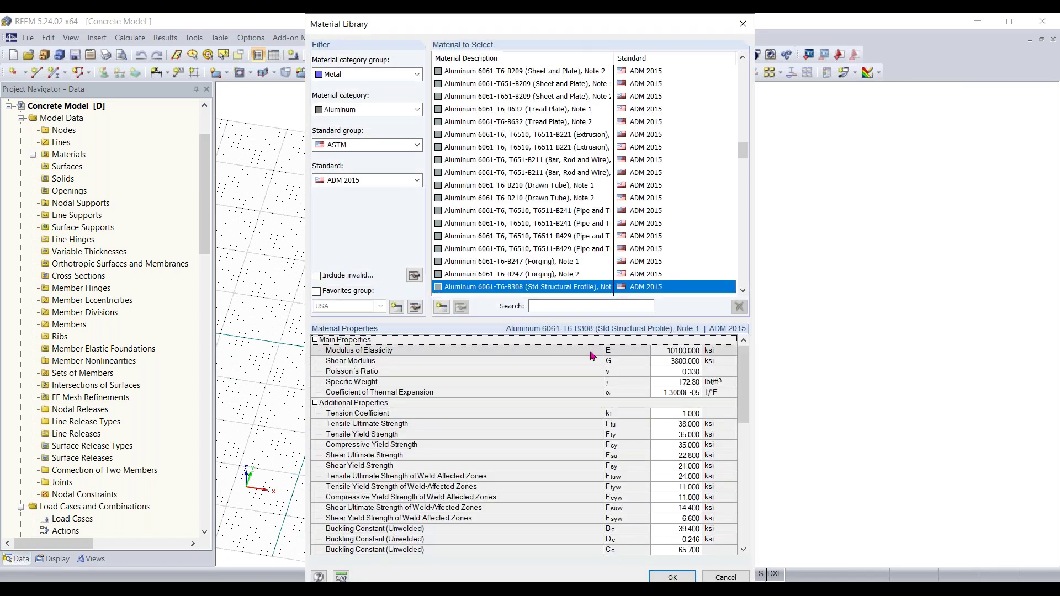
left_click(394, 74)
left_click(354, 114)
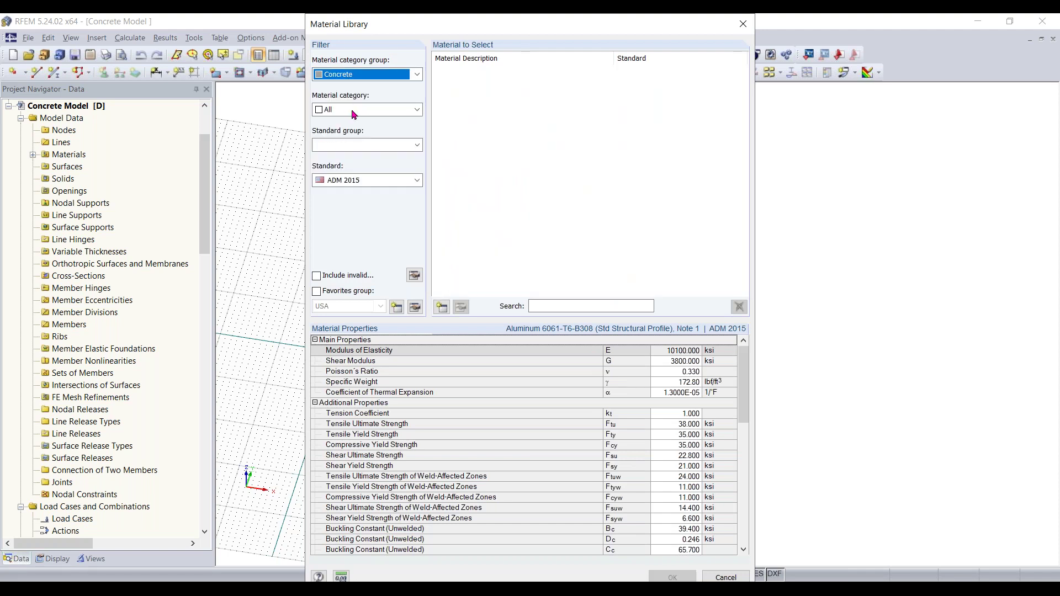
left_click(354, 113)
left_click(352, 131)
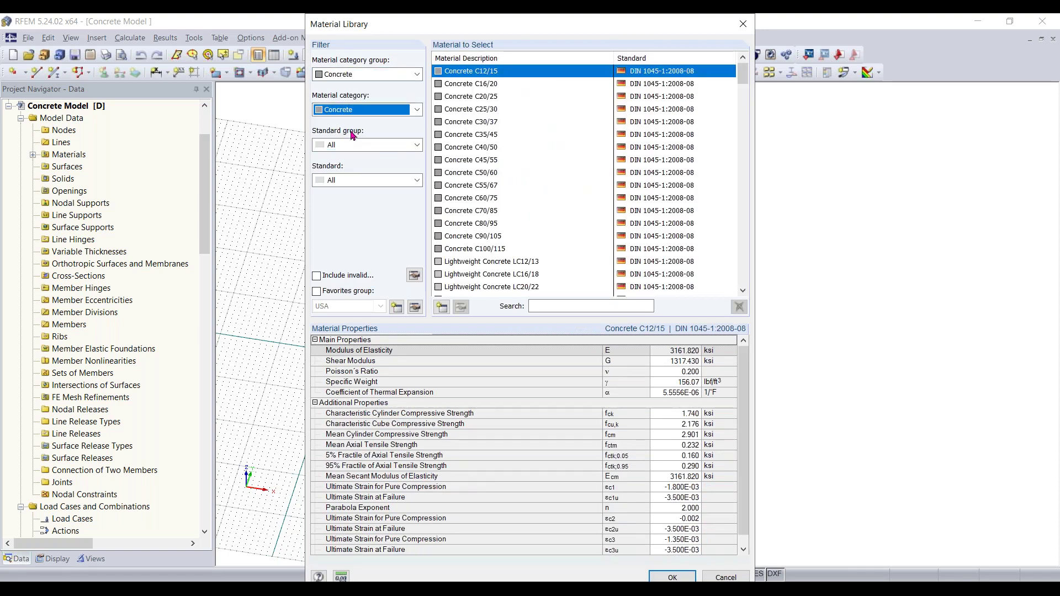
Narrow the materials to the ACI 318-19 standard and assign Concrete f'c = 4000 psi to the surface.
left_click(356, 146)
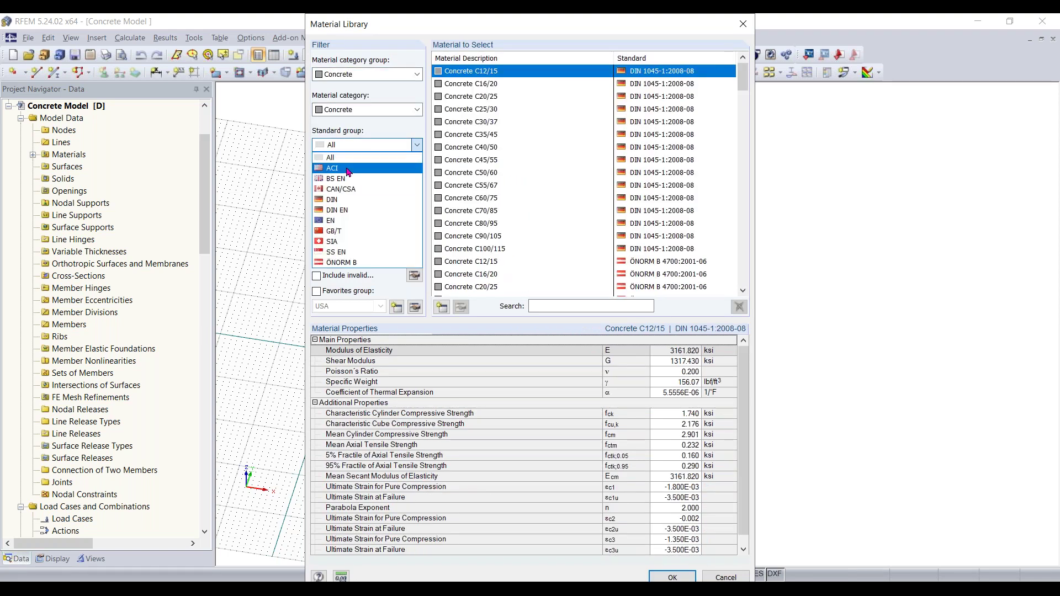
left_click(349, 169)
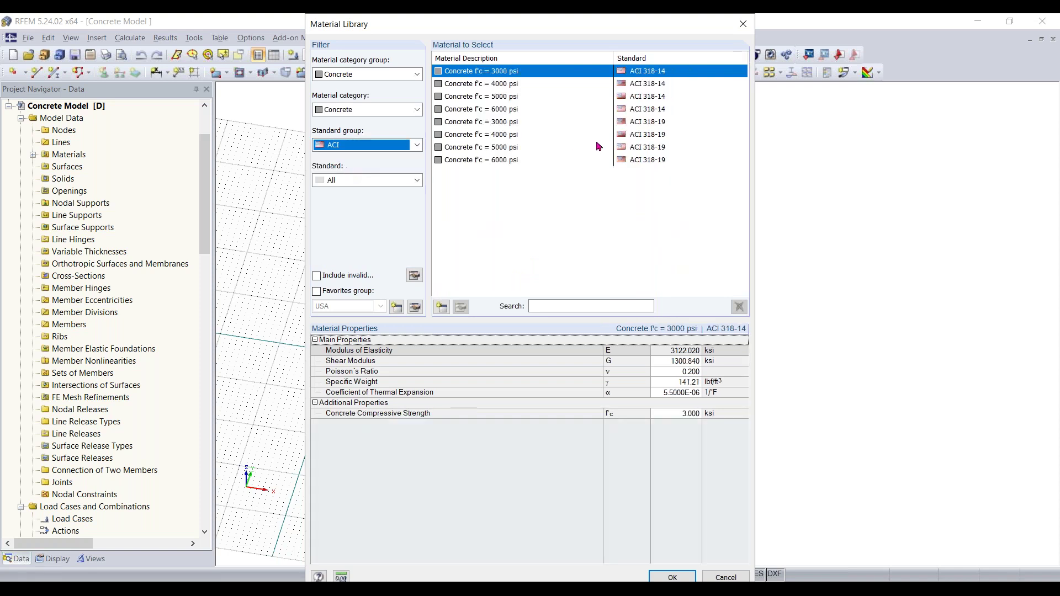
left_click(389, 184)
left_click(381, 213)
left_click(485, 89)
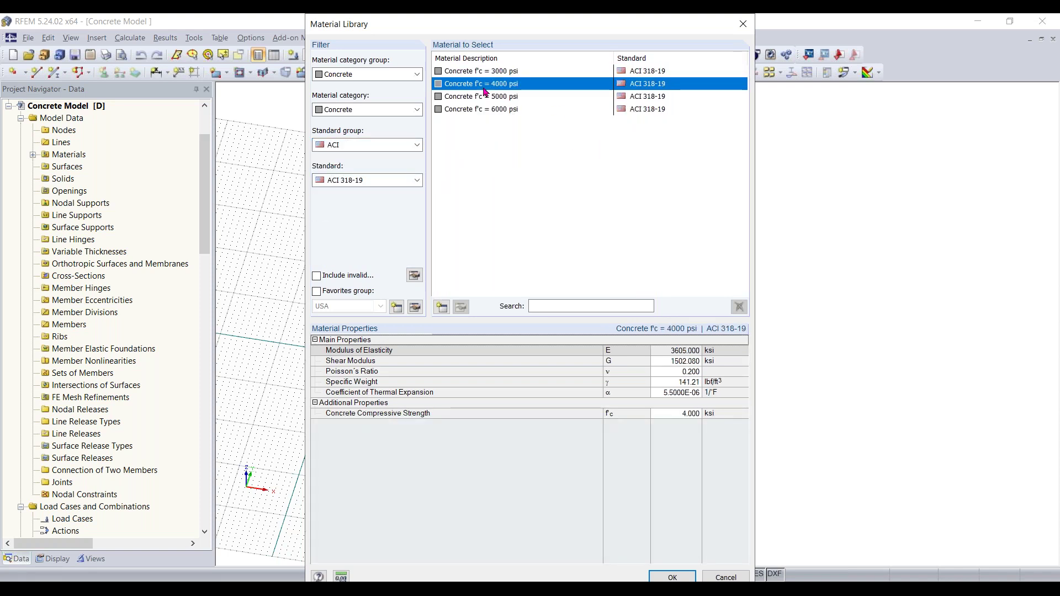
left_click(672, 577)
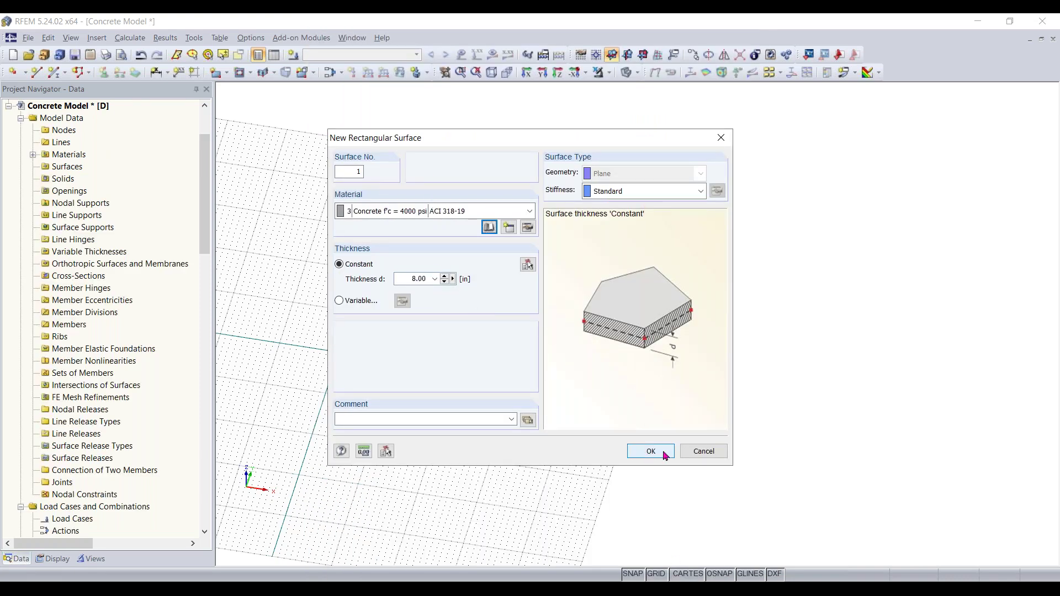
Draw the 8 in thick rectangular slab from the origin, about 46 ft in X by 40 ft in Y.
left_click(651, 451)
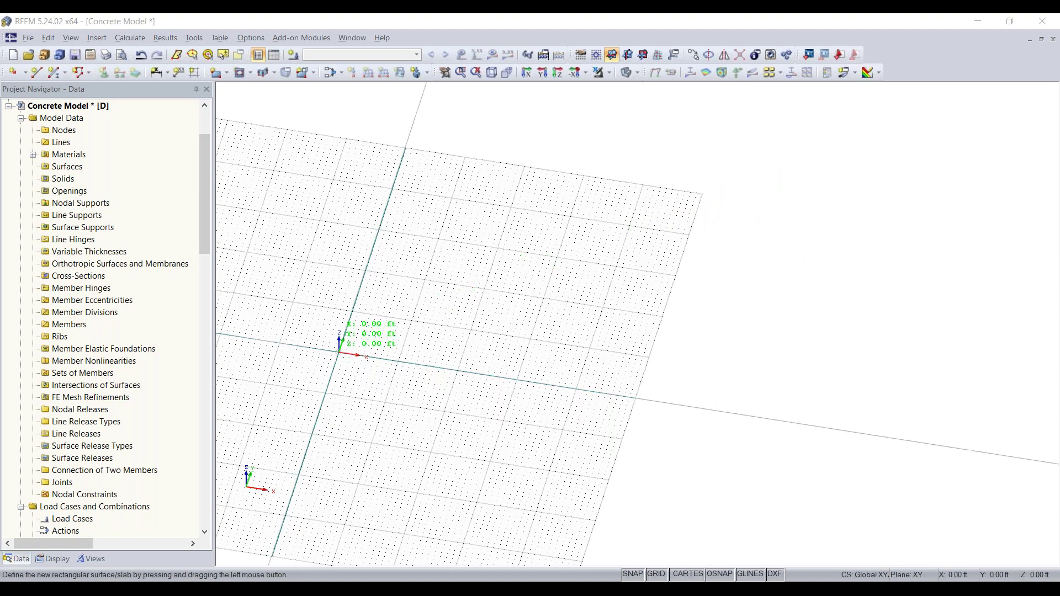
left_click(368, 340)
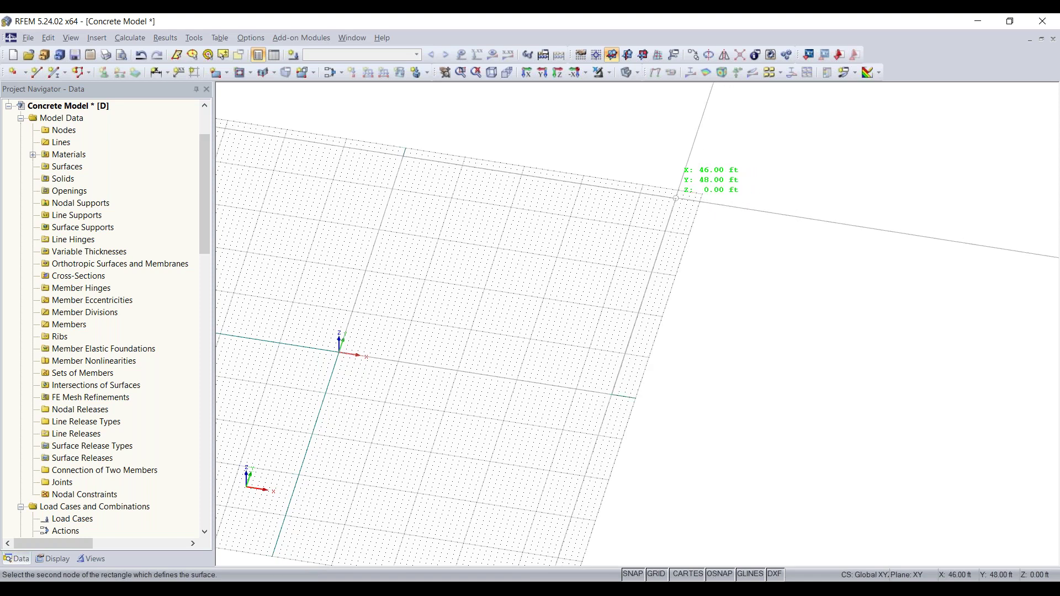
left_click(666, 230)
key("Escape")
middle_click_drag(419, 468, 415, 429, "ctrl")
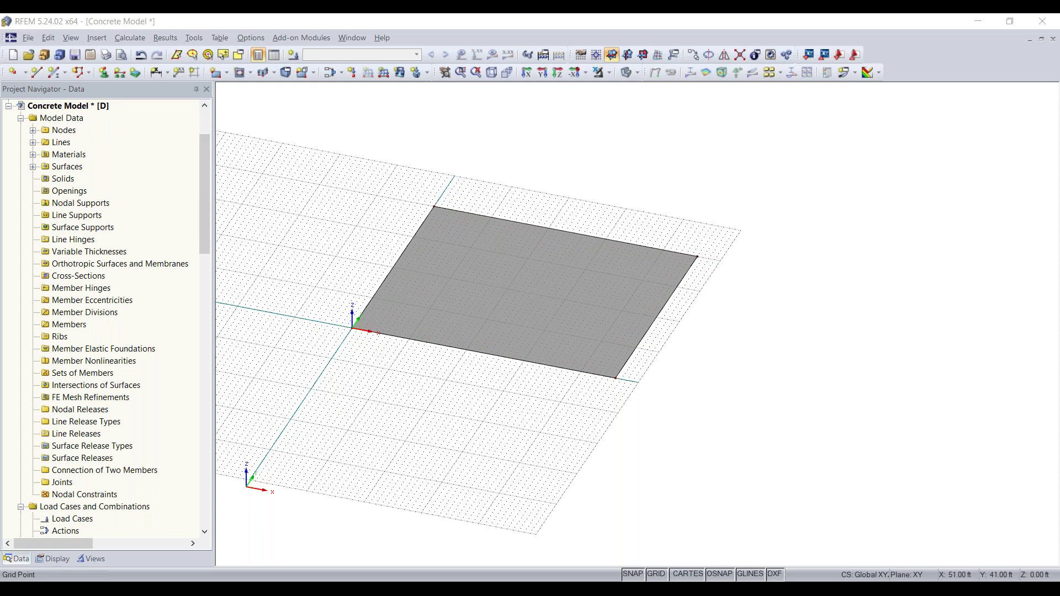
left_click(516, 239)
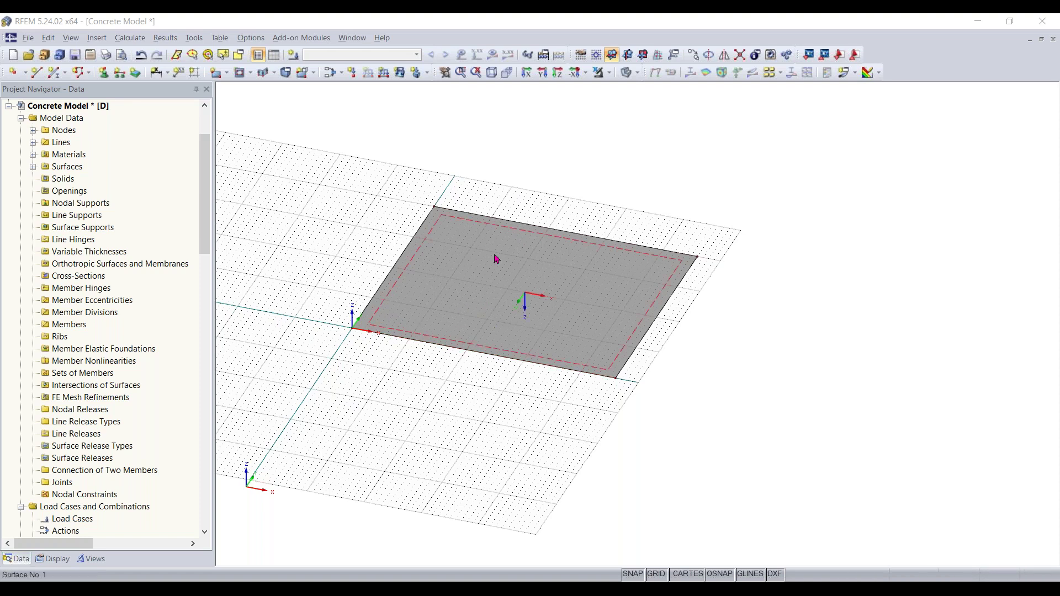
left_click(411, 188)
scroll(373, 360, "up", 2)
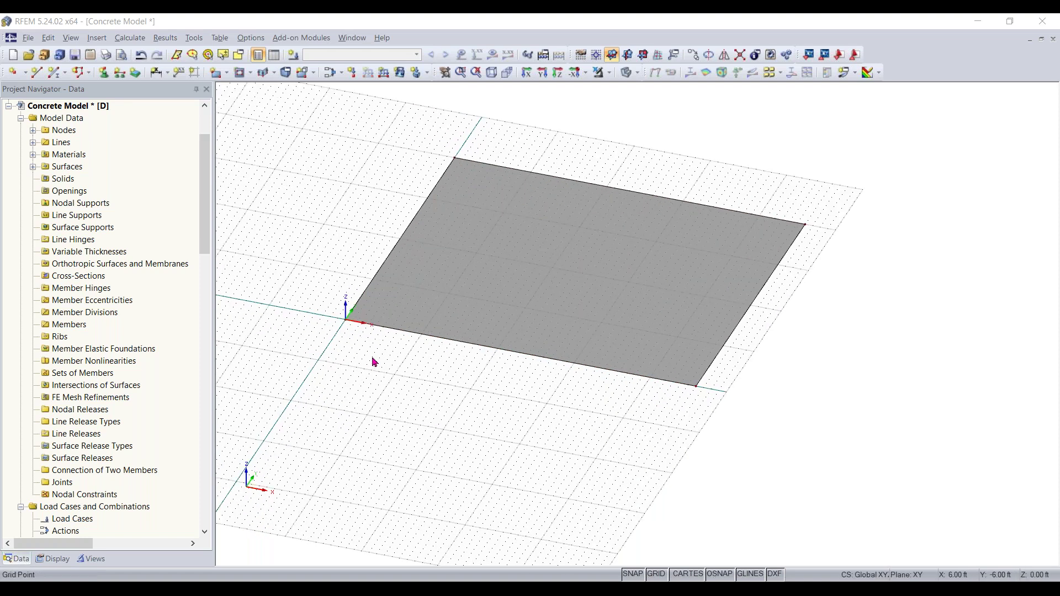
scroll(350, 408, "up", 2)
scroll(339, 390, "down", 2)
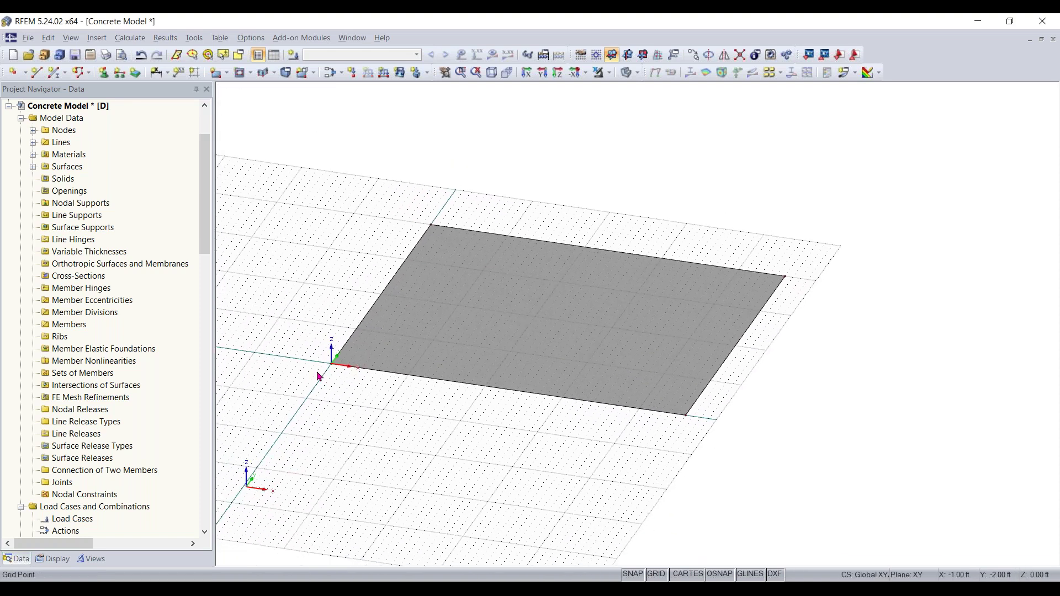
scroll(318, 376, "up", 2)
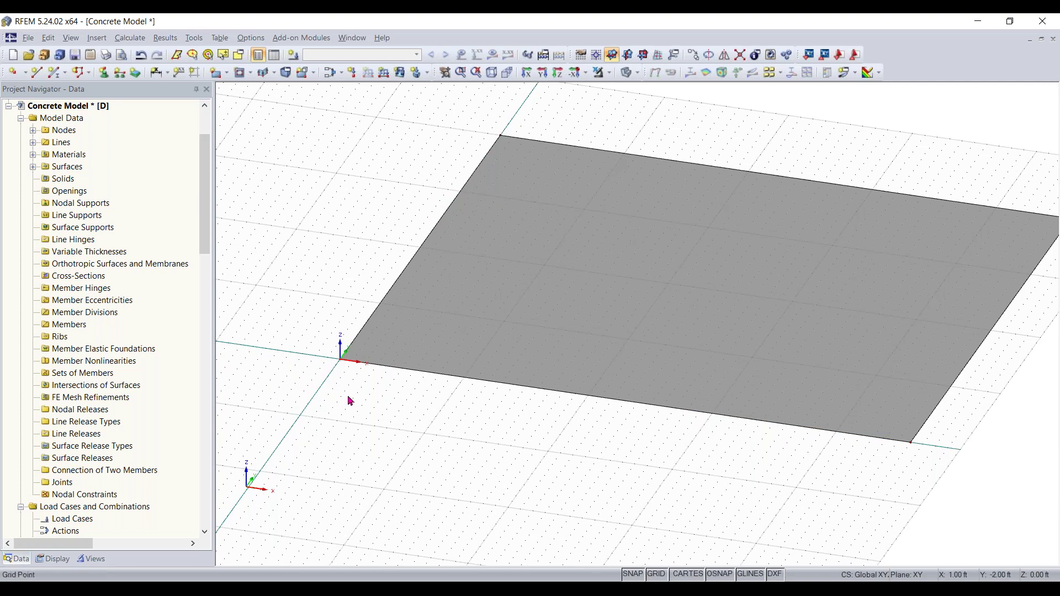
scroll(371, 370, "down", 3)
Copy the slab's corner node at the origin once, displaced 2 ft in X and 2 ft in Y.
middle_click_drag(325, 387, 300, 389)
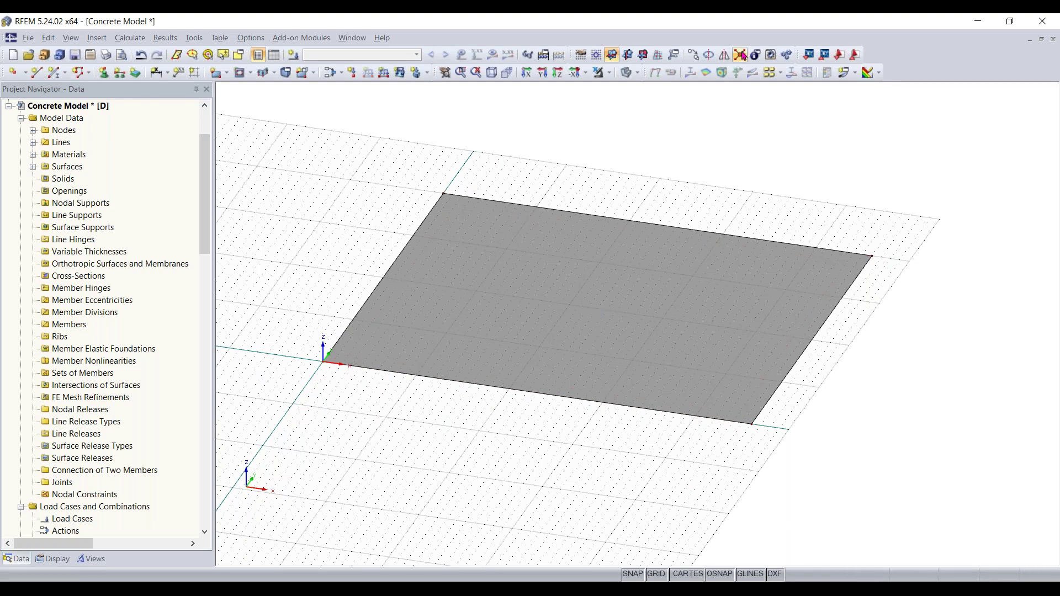
left_click(855, 55)
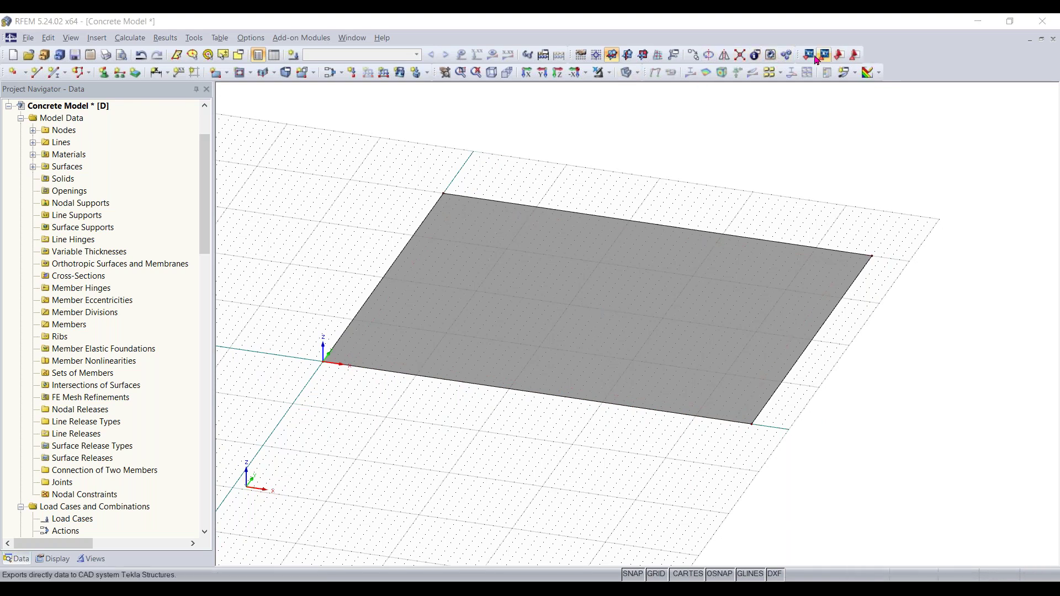
left_click(692, 54)
left_click(524, 236)
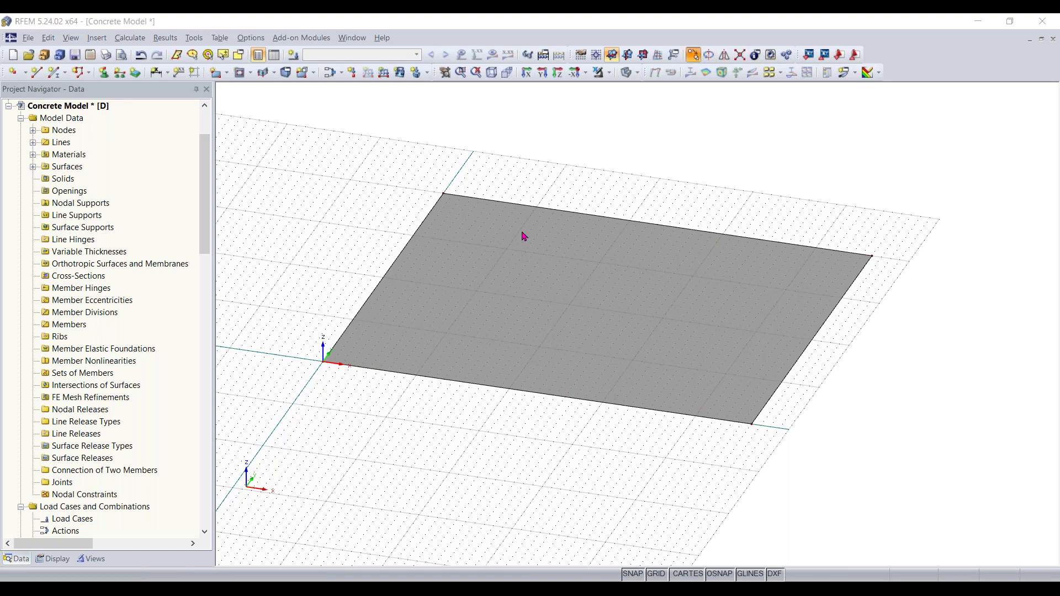
type("1")
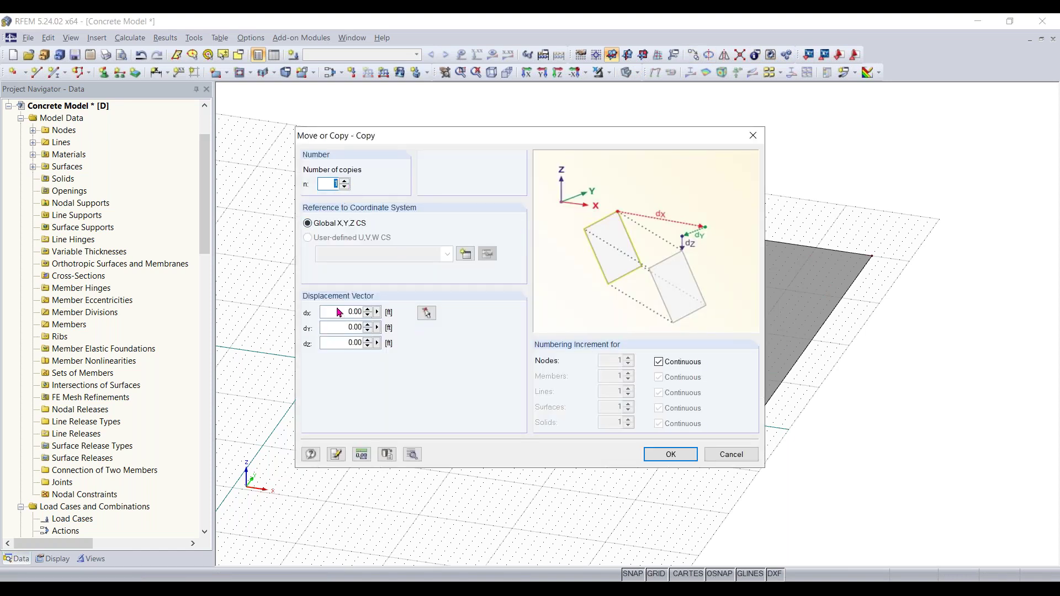
left_click(338, 308)
type("2")
left_click(343, 326)
type("2")
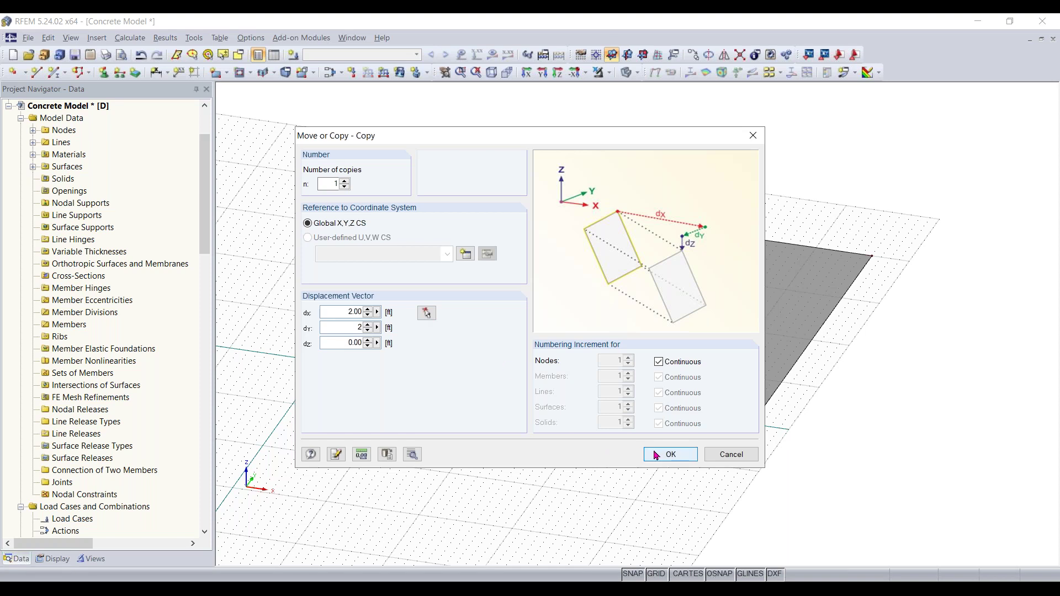
left_click(670, 454)
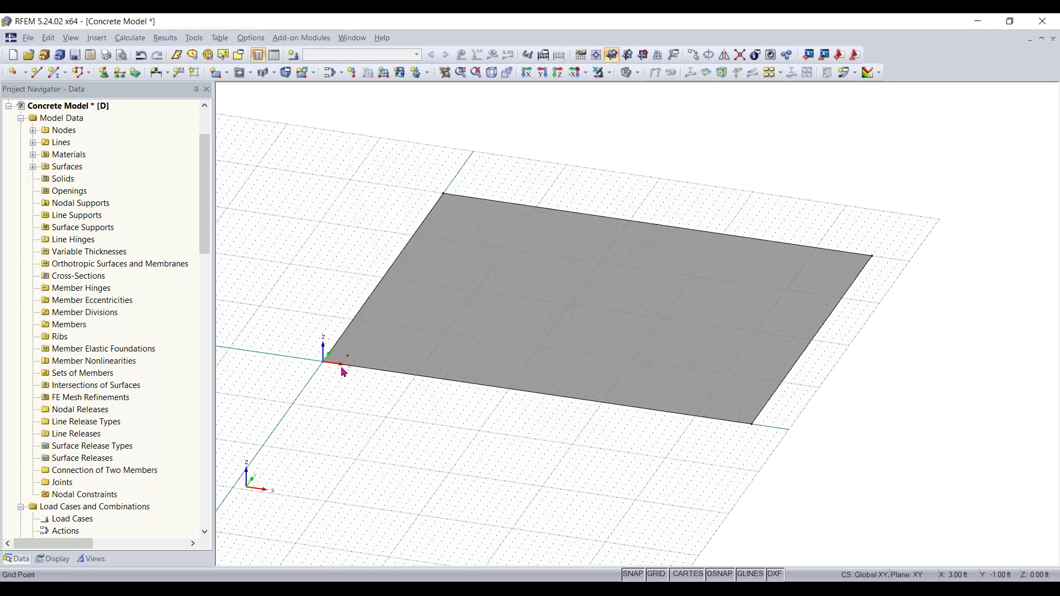
Make two copies of the inset corner node, spaced 16 ft apart in X with no Y displacement.
scroll(341, 367, "up", 2)
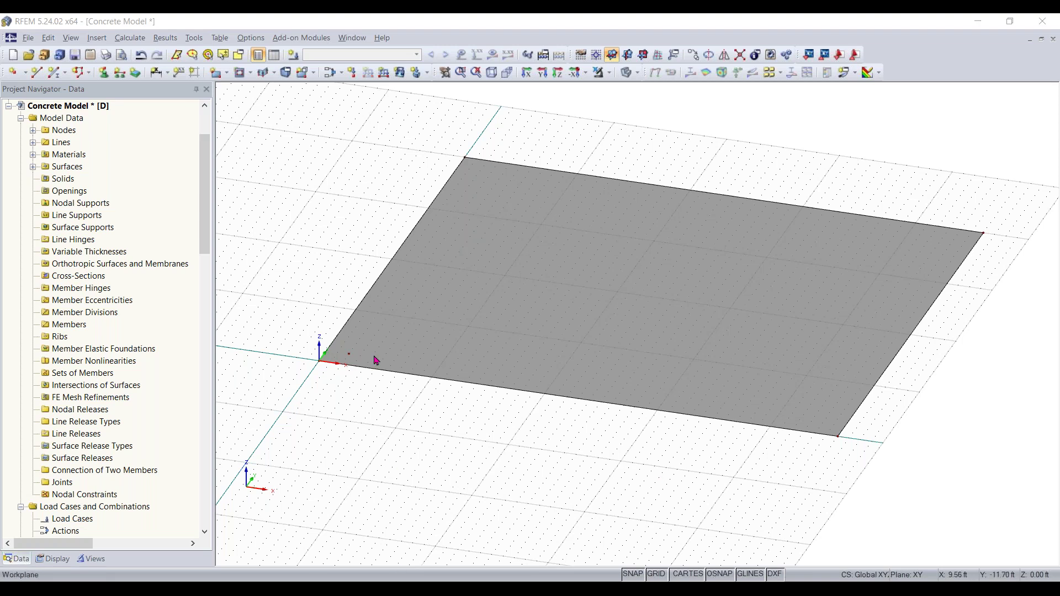
left_click(348, 353)
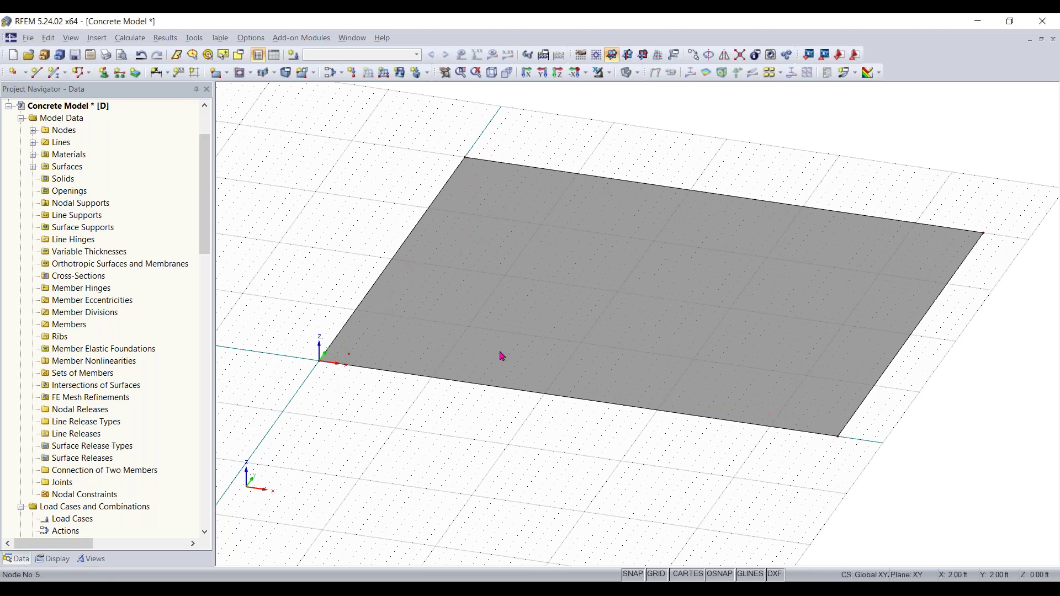
left_click(691, 61)
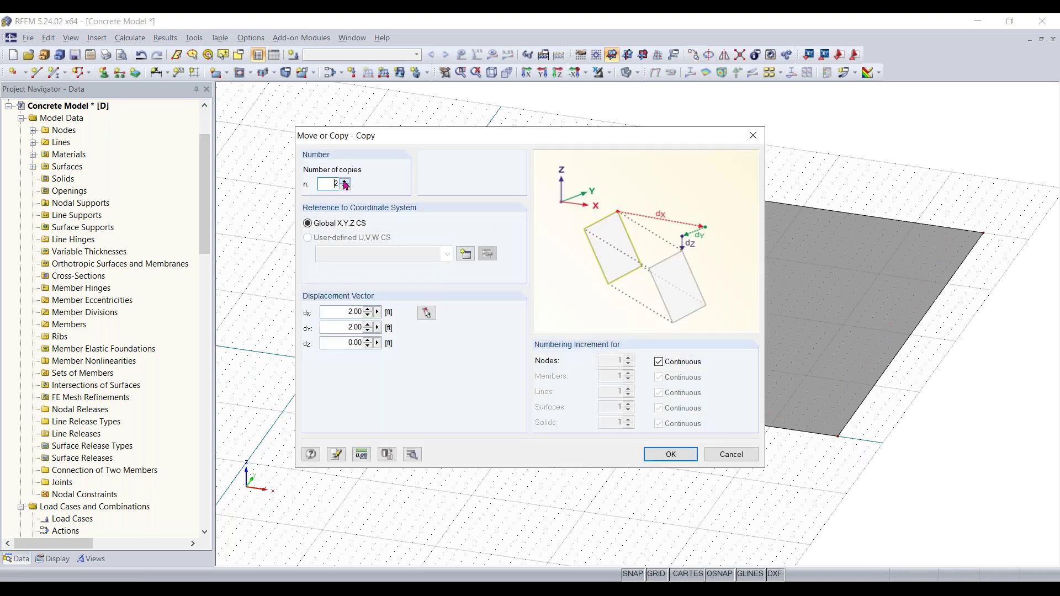
double_click(344, 312)
key("Tab")
type("0")
double_click(337, 313)
type("16")
left_click(675, 458)
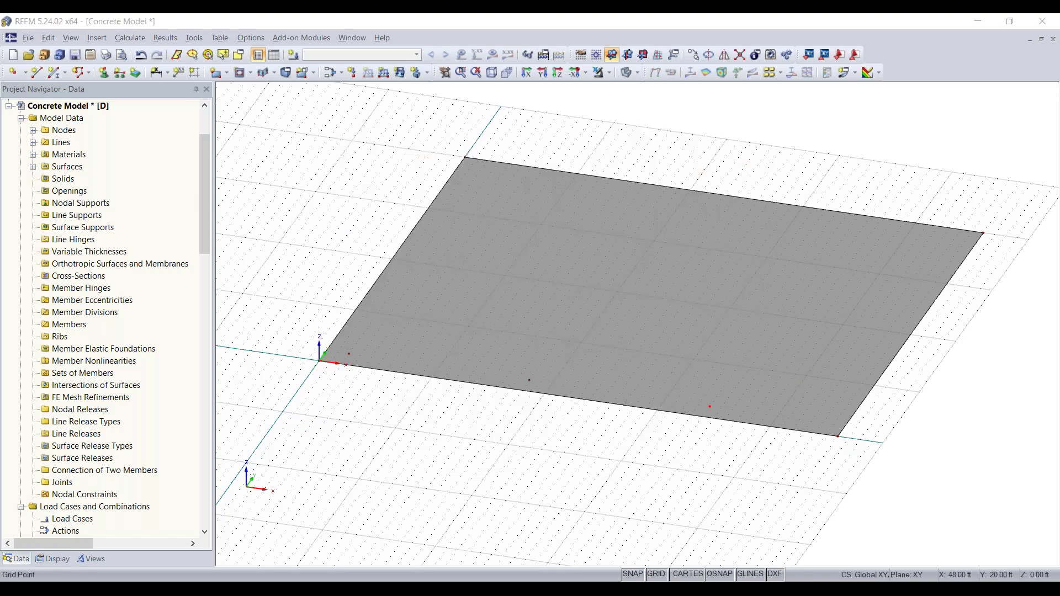
left_click(823, 450)
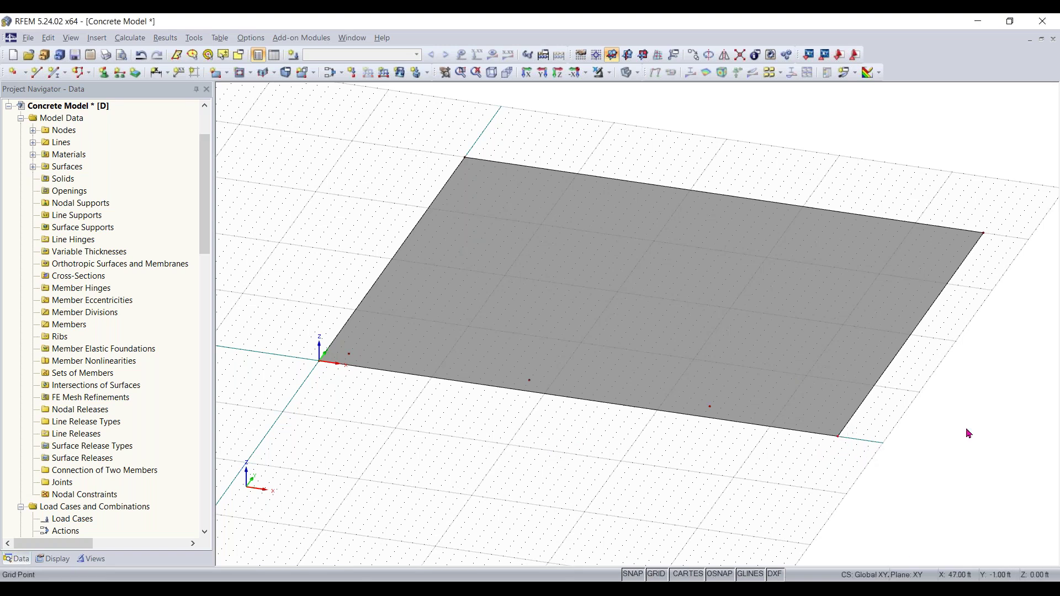
Copy the slab's corner node at the far end of the X axis to a point inset about 2 ft in X and Y.
scroll(946, 421, "up", 2)
right_click(891, 467)
key("Escape")
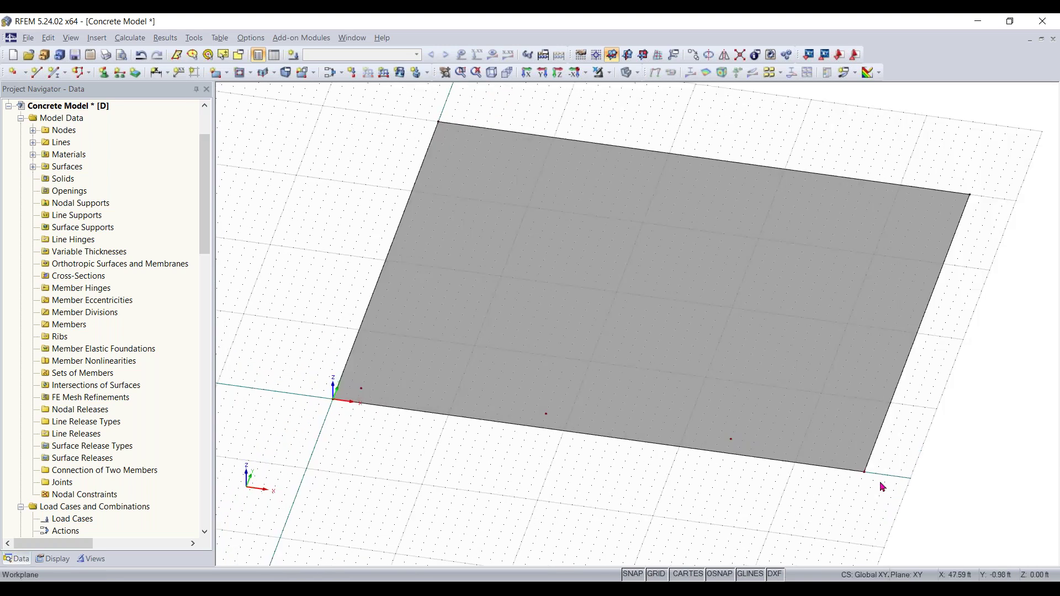
scroll(878, 485, "up", 2)
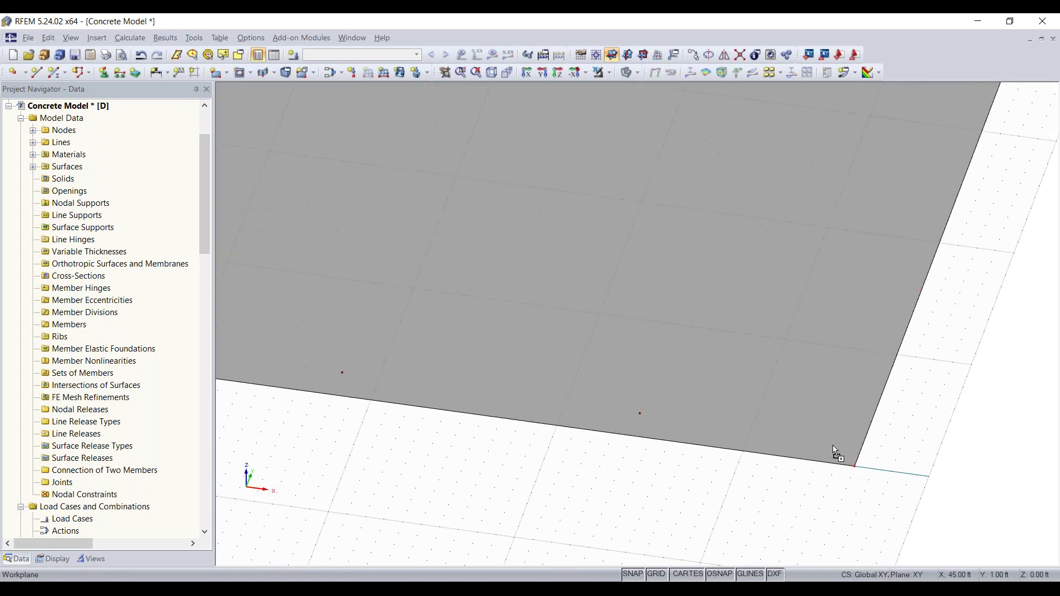
left_click_drag(855, 467, 826, 440)
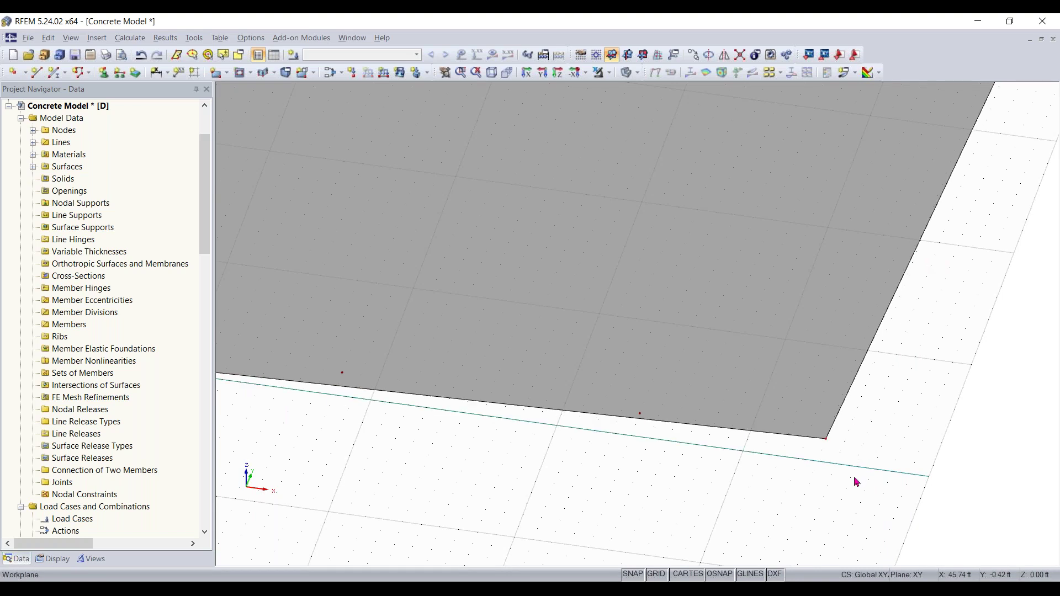
key("ctrl+z")
left_click_drag(856, 467, 826, 440, "ctrl")
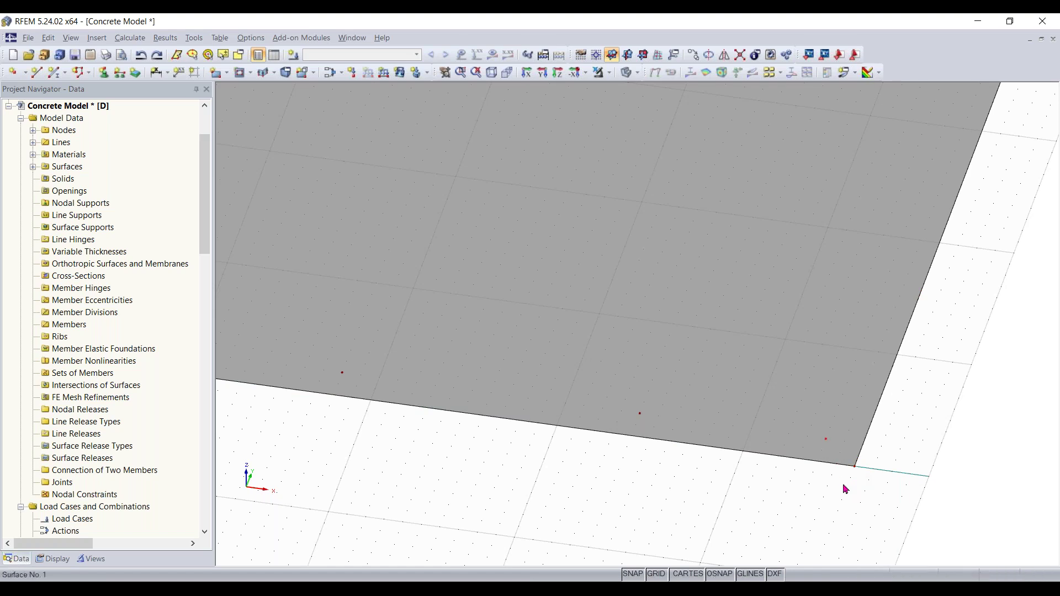
Make two copies of the row of four inset nodes along the X edge, displaced 0 ft in X and 13 ft in Y.
scroll(718, 503, "down", 4)
middle_click_drag(628, 507, 521, 475)
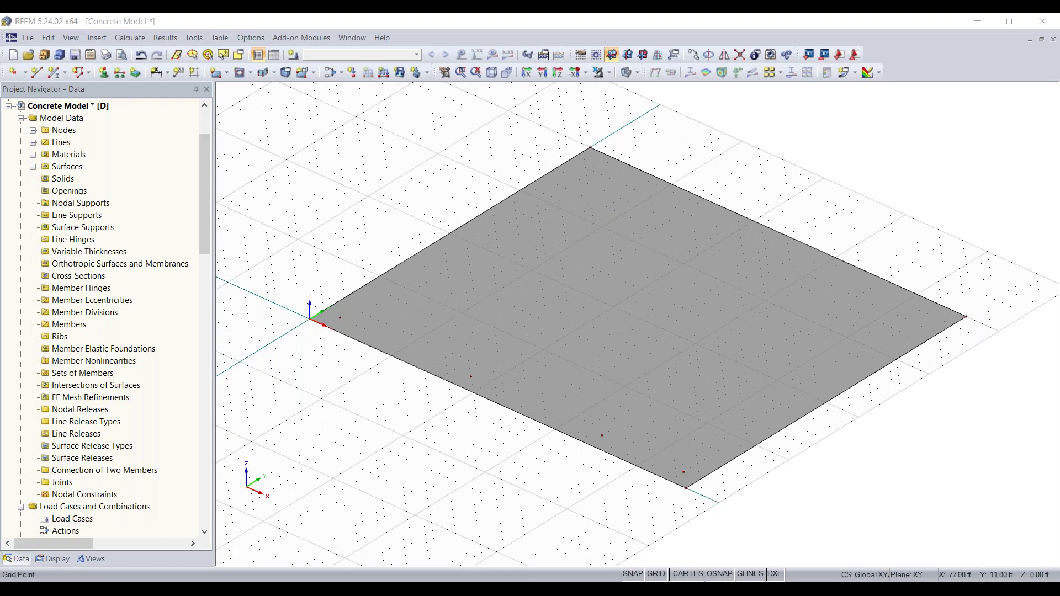
middle_click_drag(716, 459, 817, 452, "ctrl")
right_click(817, 451)
left_click(586, 461)
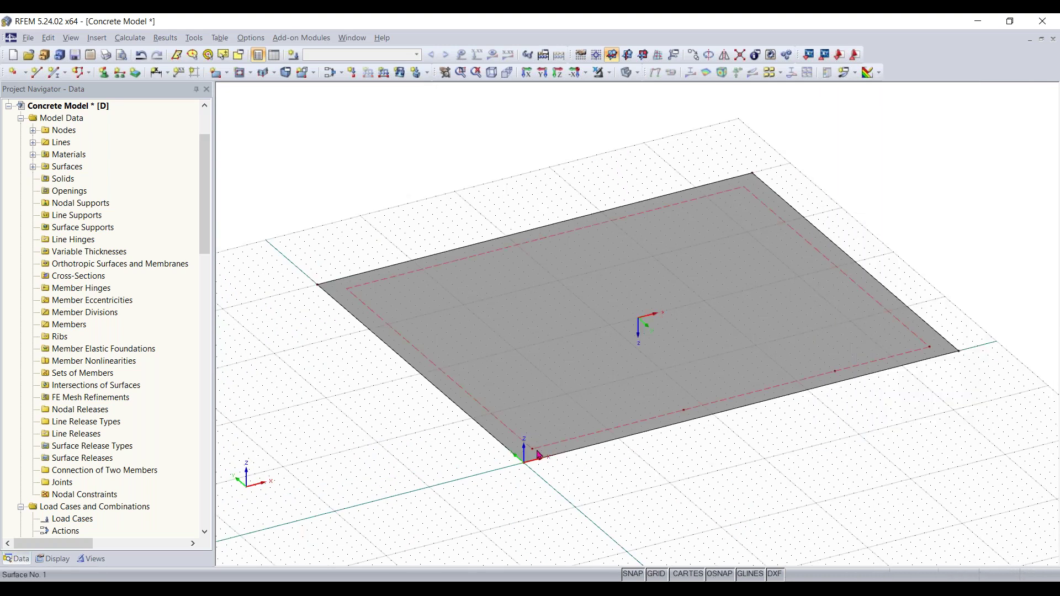
middle_click_drag(782, 210, 648, 373, "ctrl")
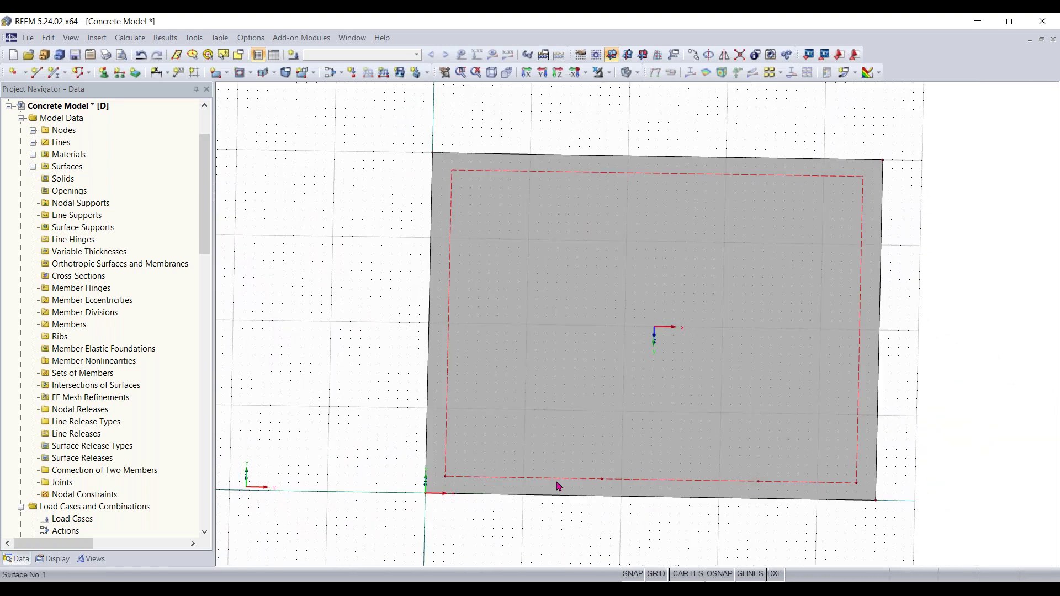
left_click_drag(436, 478, 859, 483)
middle_click_drag(833, 519, 500, 520, "ctrl")
key("alt")
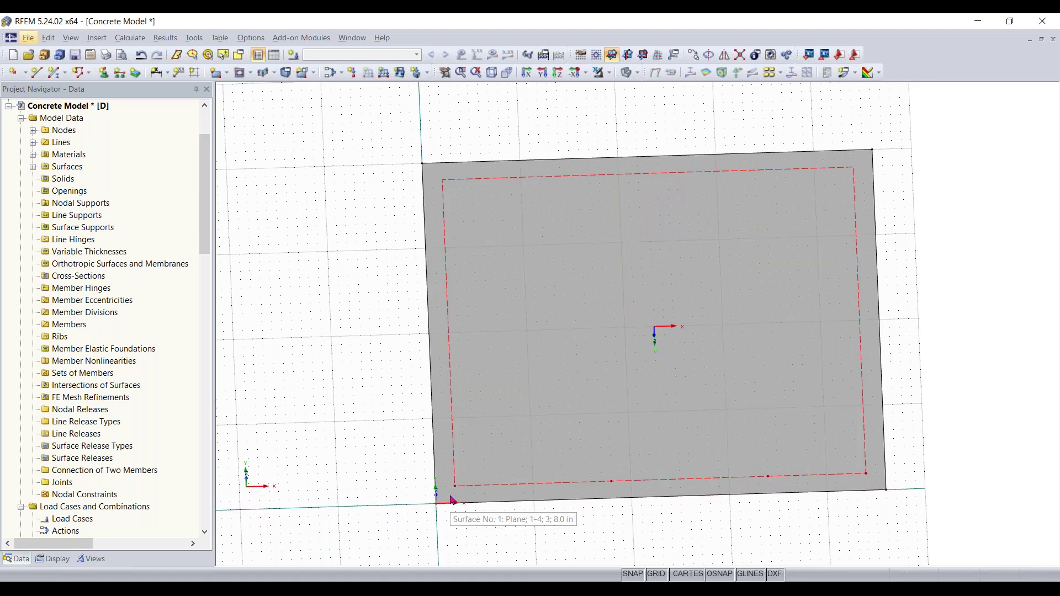
left_click_drag(448, 495, 880, 456)
key("alt")
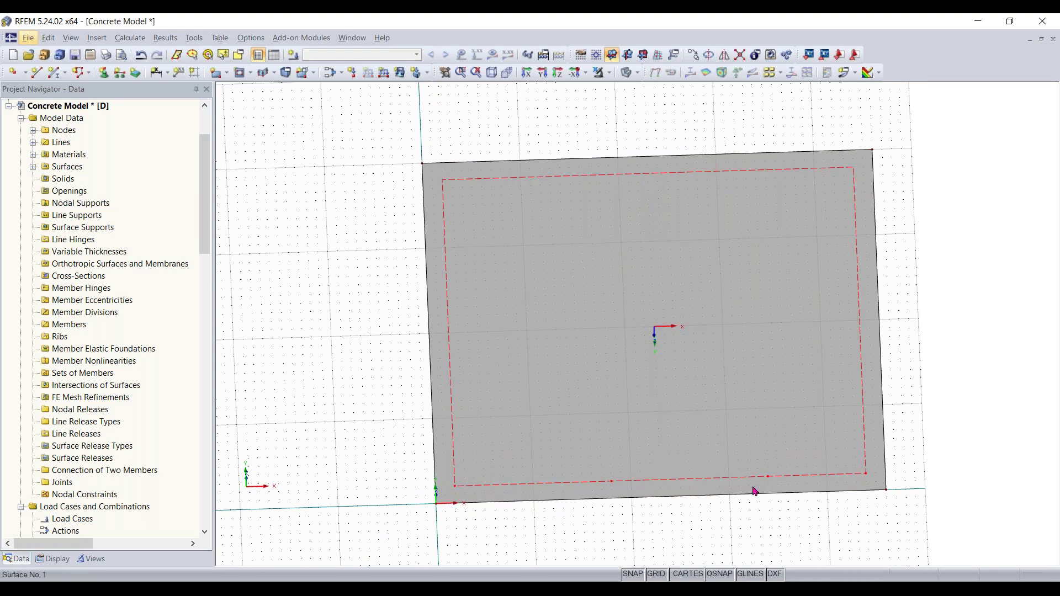
left_click(693, 54)
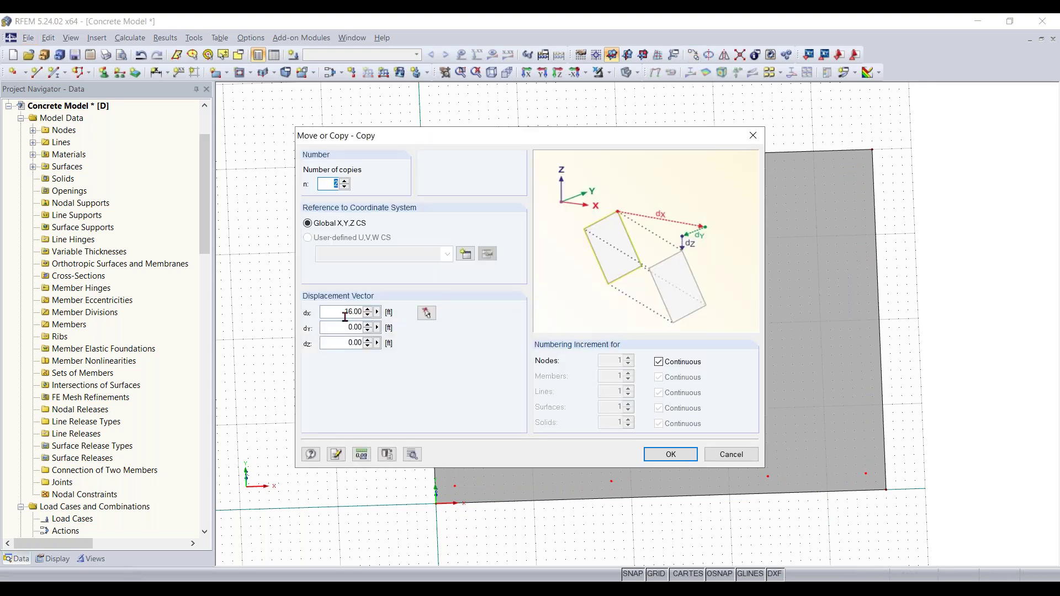
left_click(338, 313)
key("BackSpace")
key("Tab")
type("1")
key("Return")
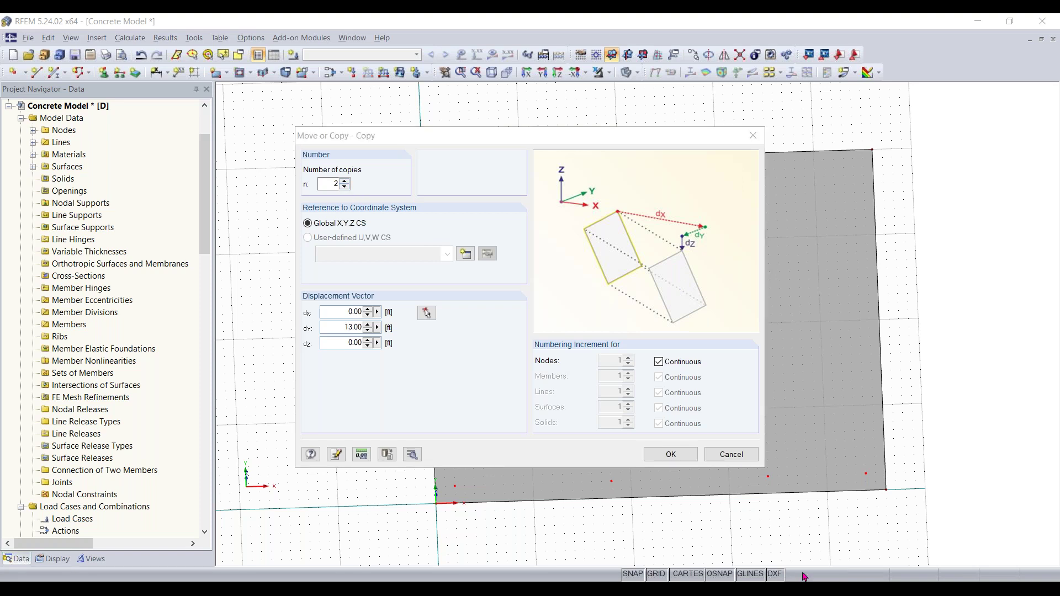
left_click(673, 455)
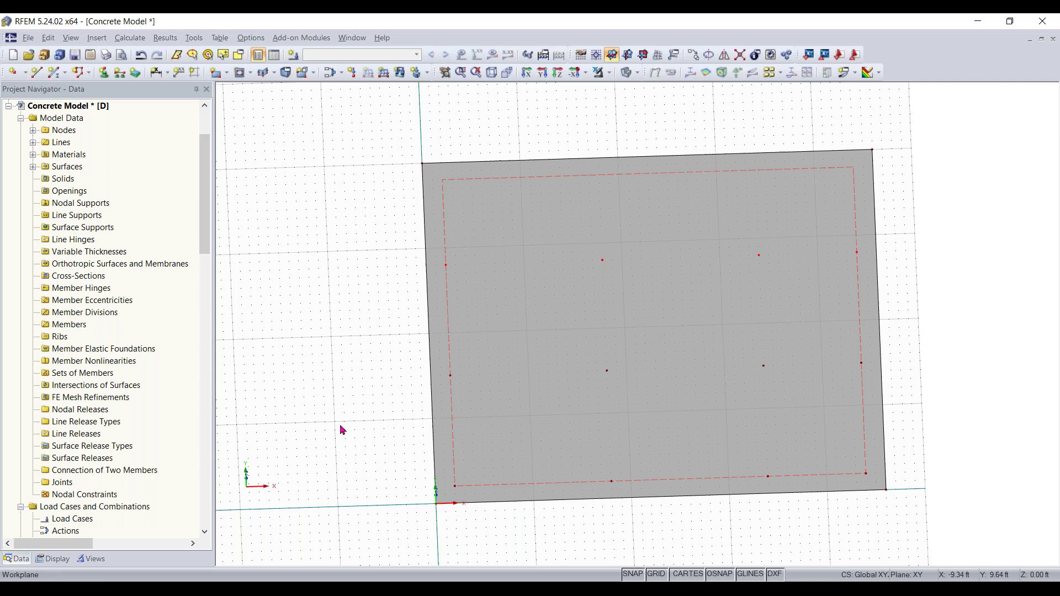
Show the numbering of the model's nodes, lines and surface.
right_click_drag(765, 530, 603, 458)
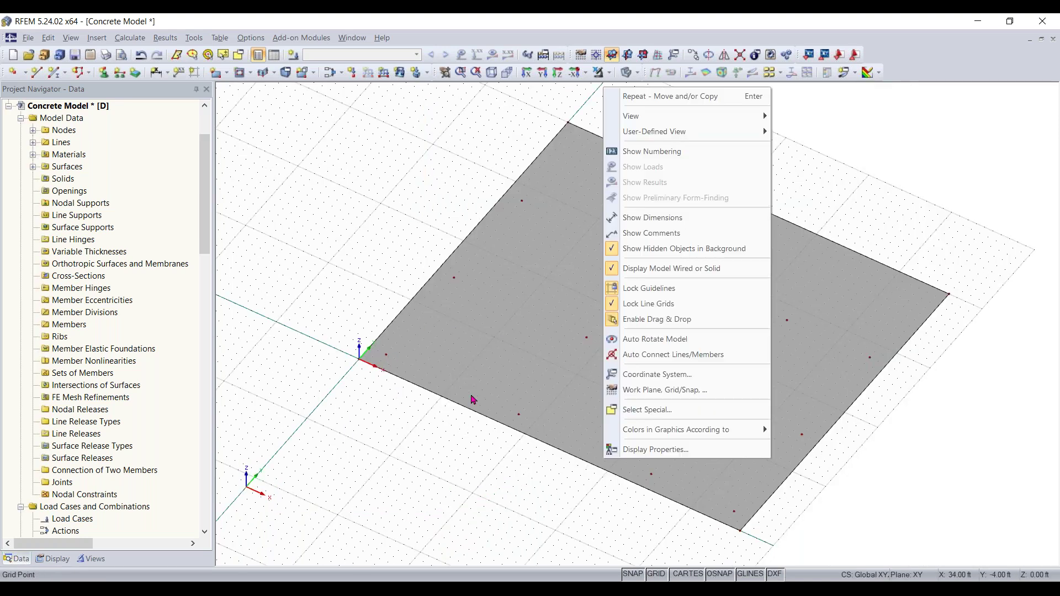
left_click(414, 260)
middle_click_drag(489, 459, 700, 473, "ctrl")
right_click_drag(700, 473, 796, 410)
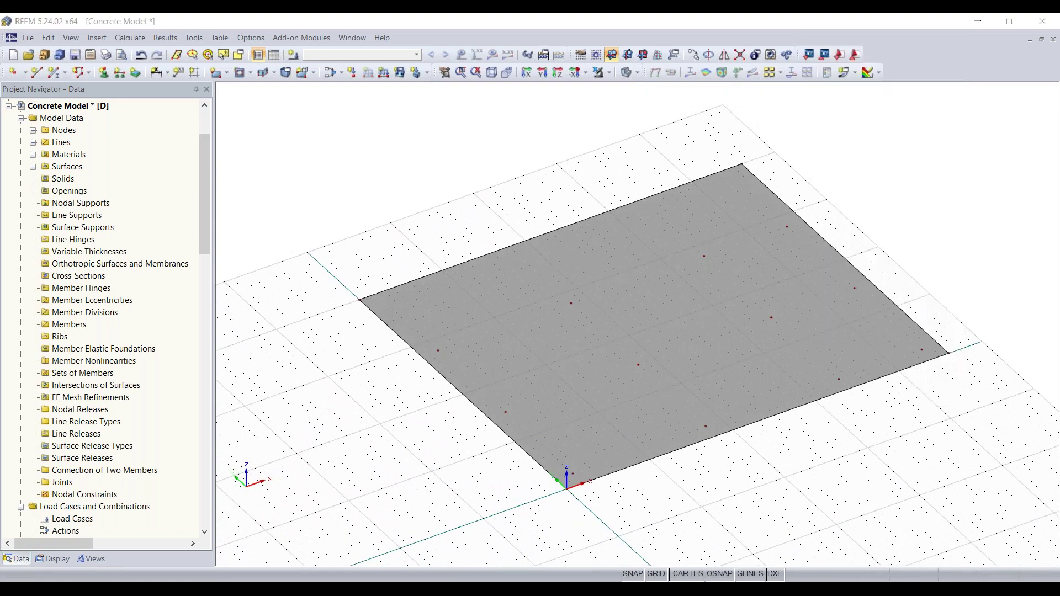
right_click(440, 143)
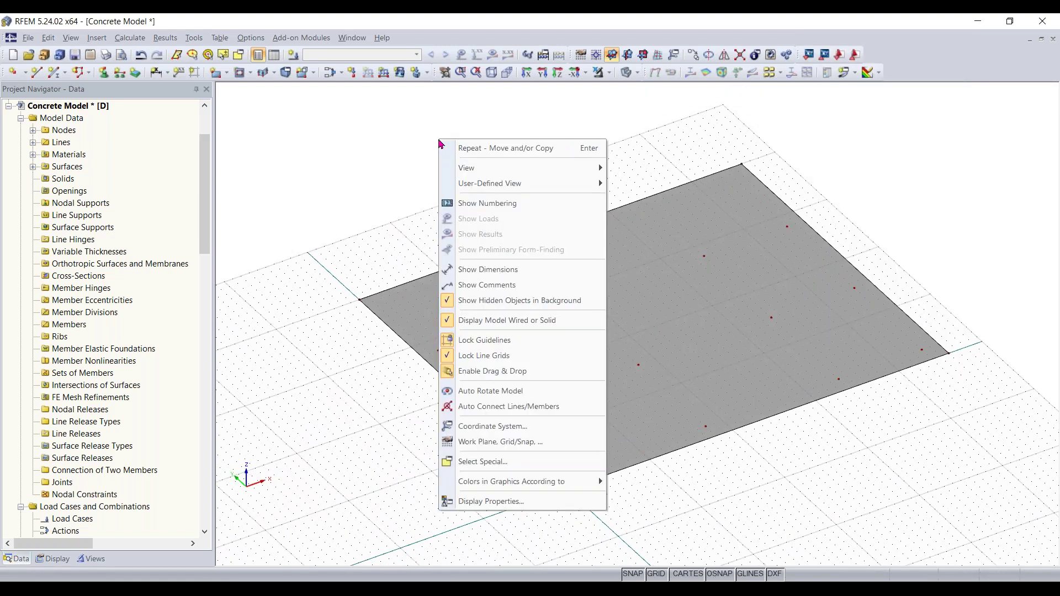
left_click(400, 184)
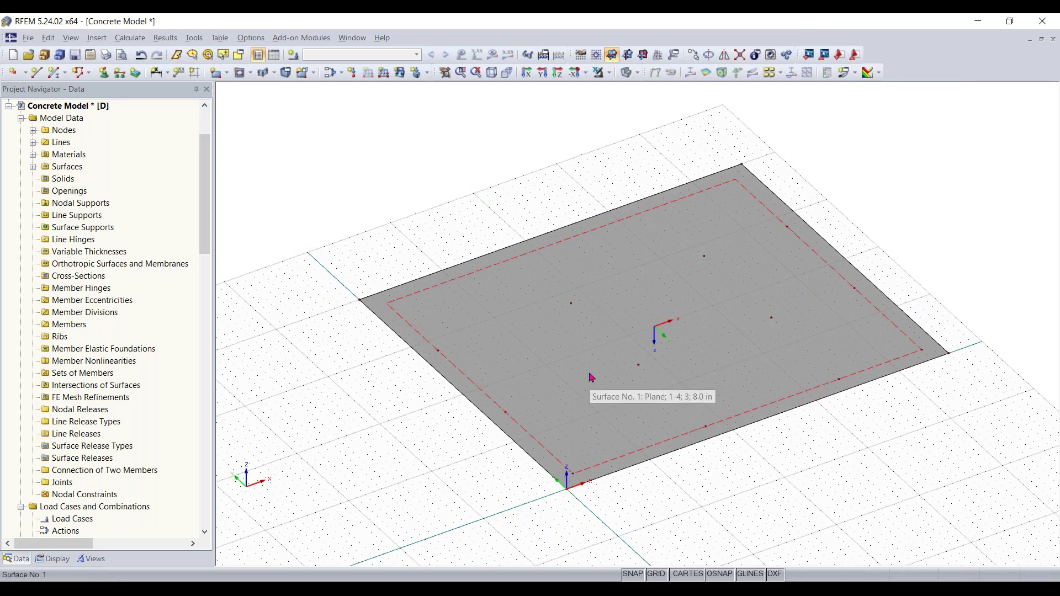
right_click(399, 186)
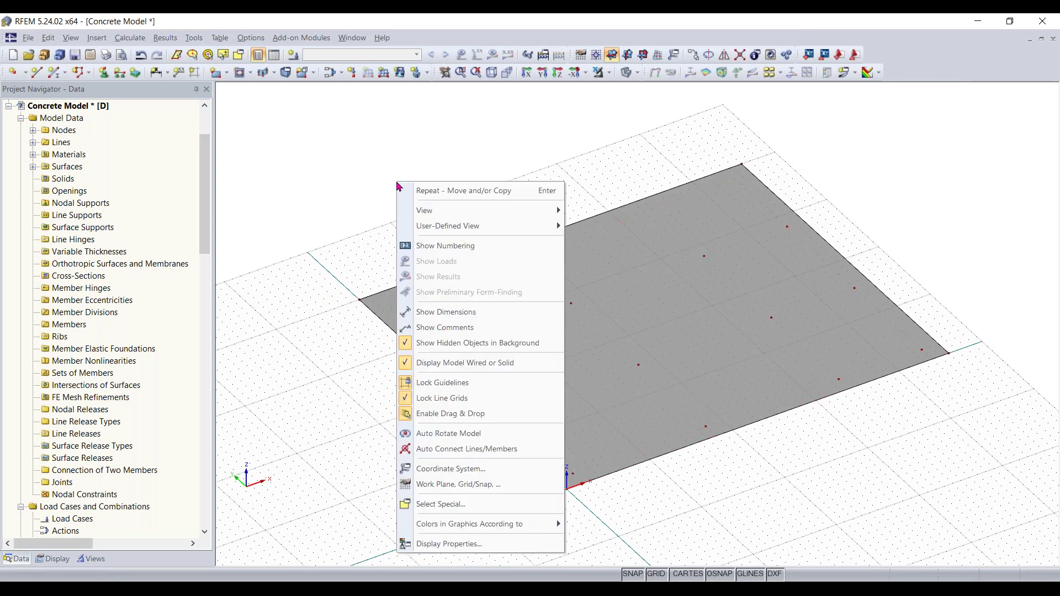
left_click(418, 244)
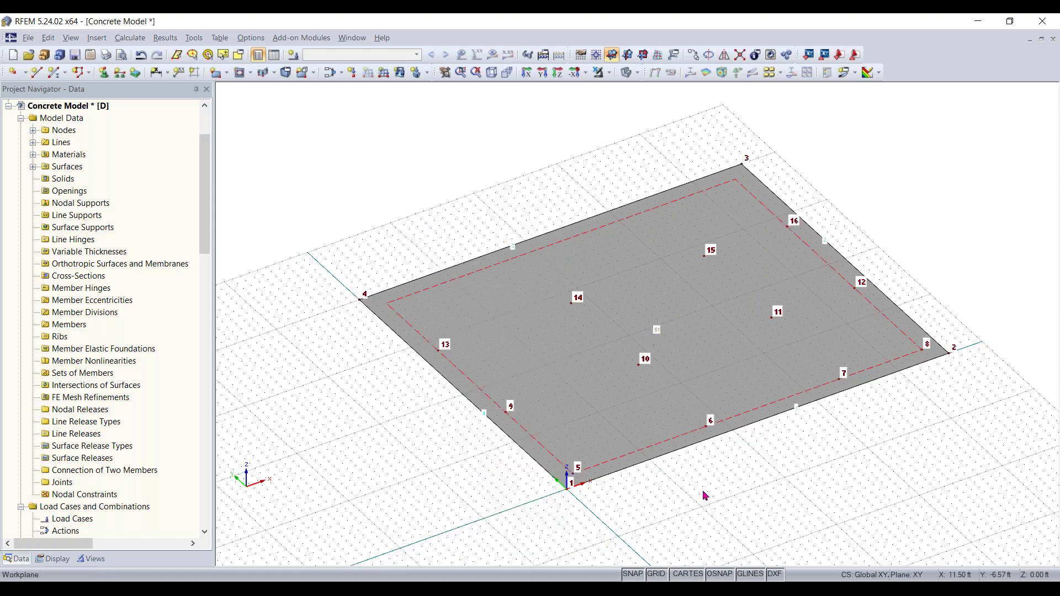
Divide the slab edge between nodes 1 and 4 at a distance of 12 ft from node 4, level with node 13.
scroll(647, 364, "up", 1)
scroll(647, 364, "up", 1)
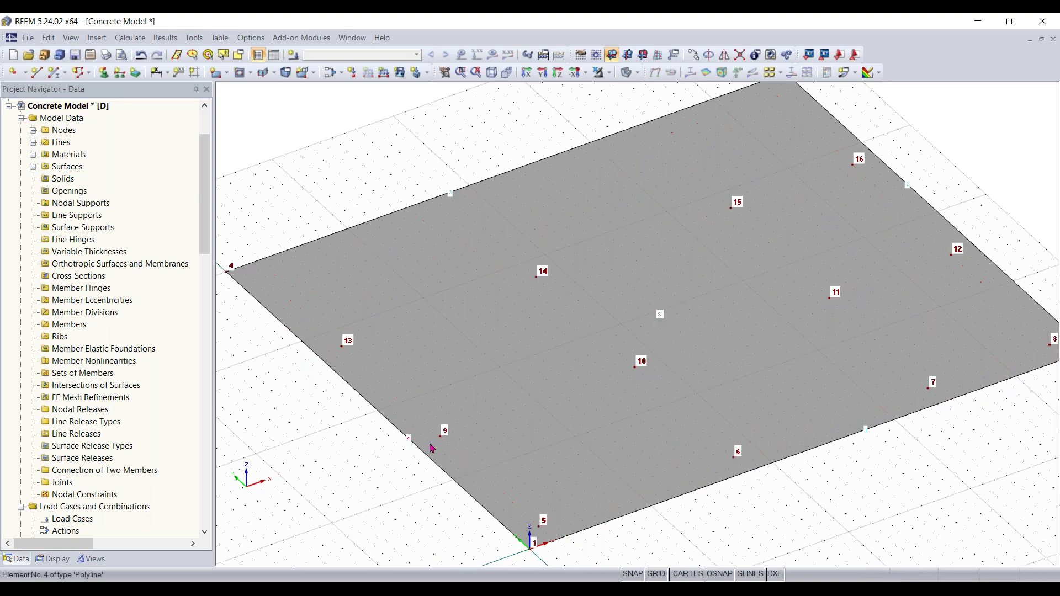
scroll(772, 512, "down", 1)
middle_click_drag(772, 513, 656, 474, "ctrl")
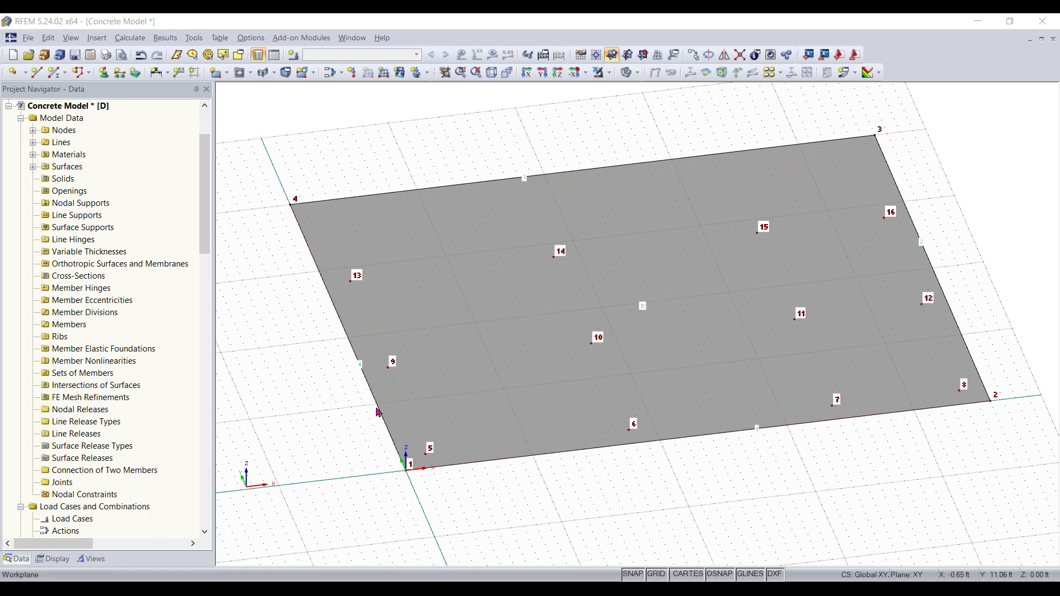
right_click(340, 325)
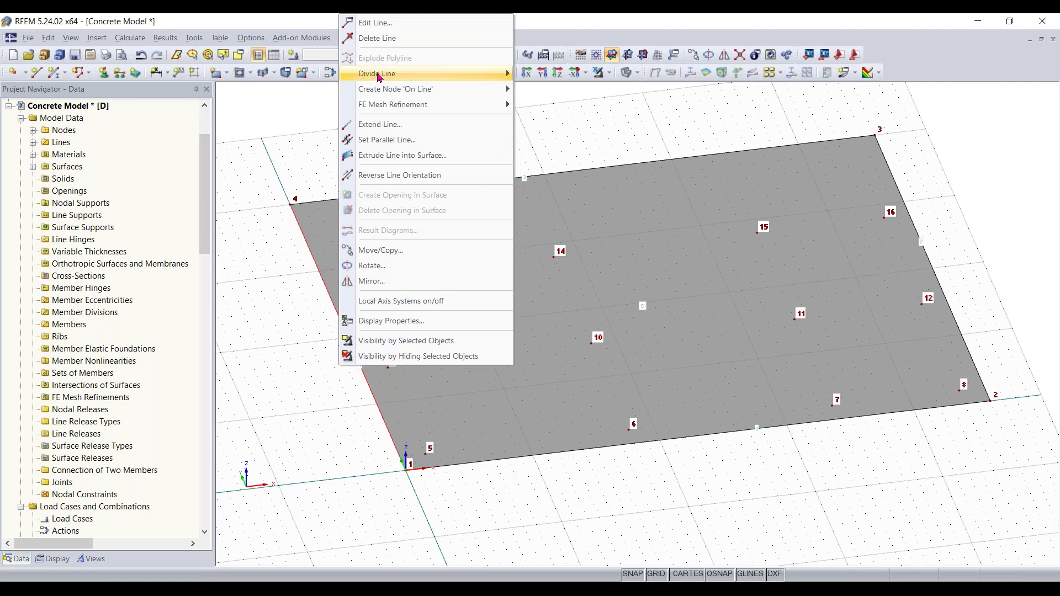
mouse_move(379, 77)
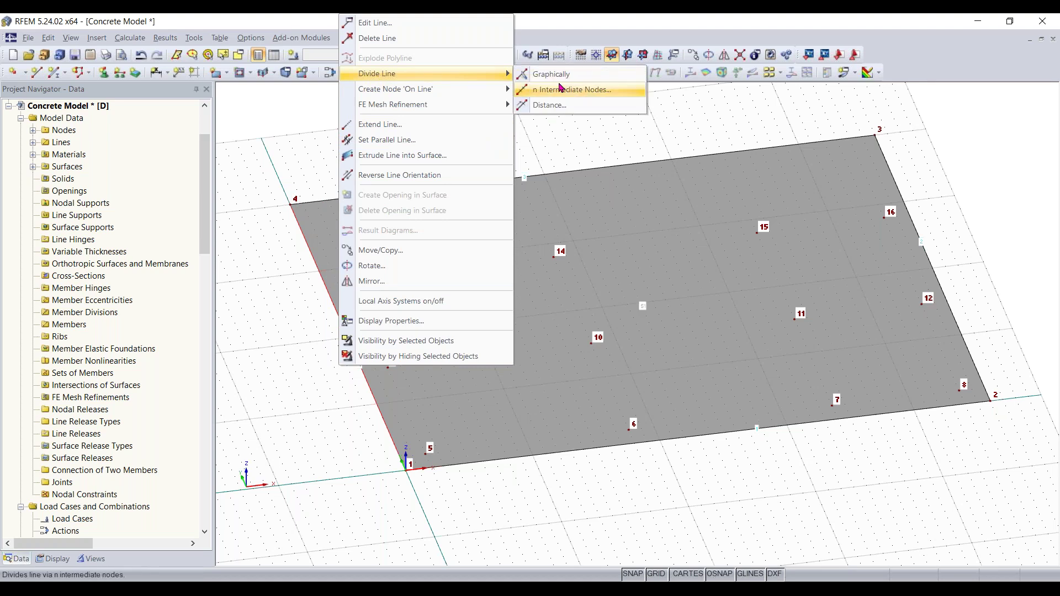
left_click(549, 105)
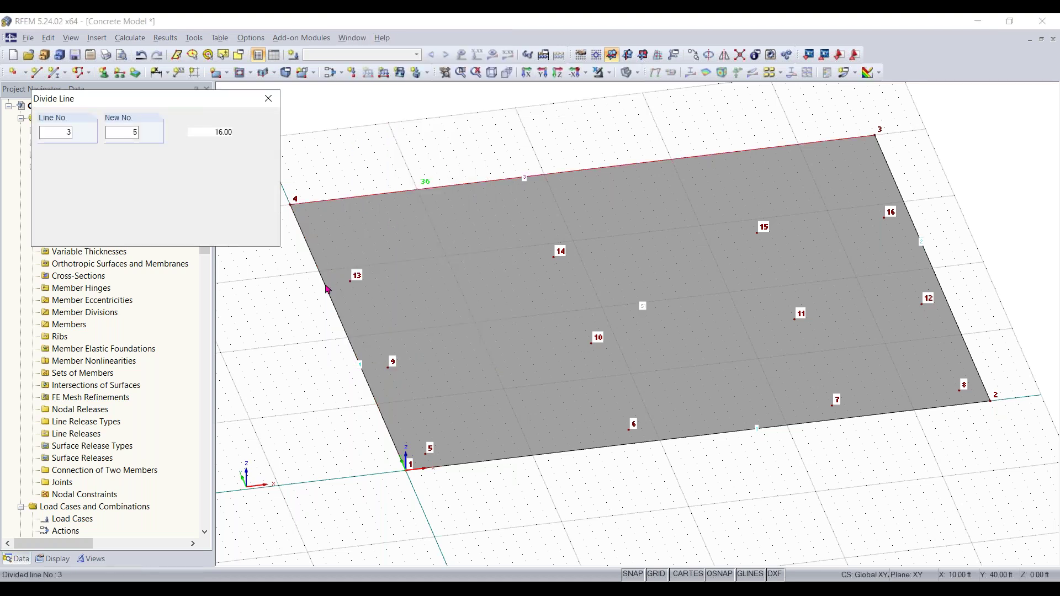
scroll(327, 288, "up", 2)
scroll(327, 288, "up", 1)
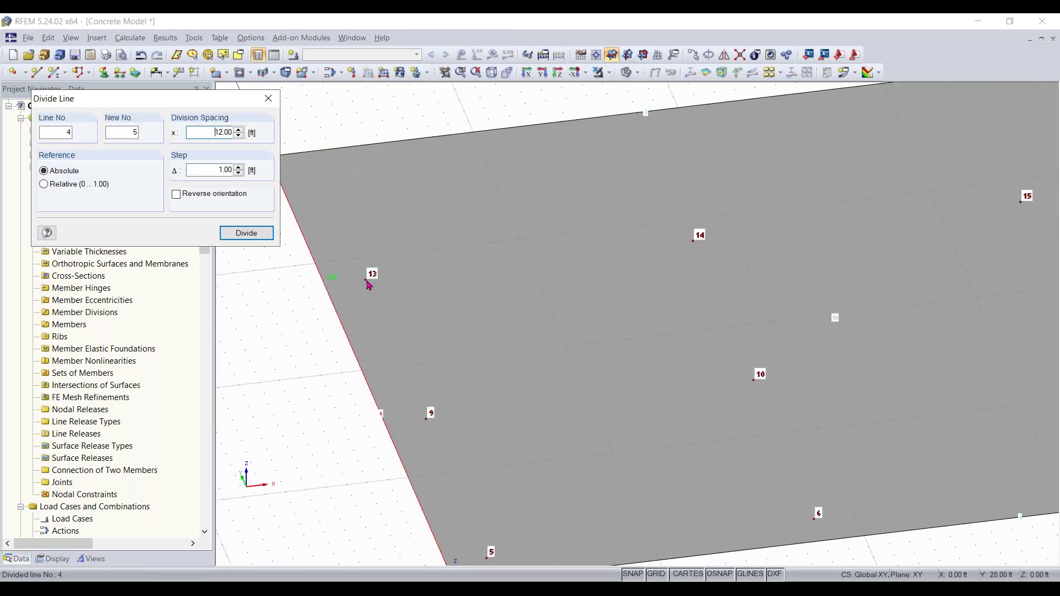
left_click(325, 287)
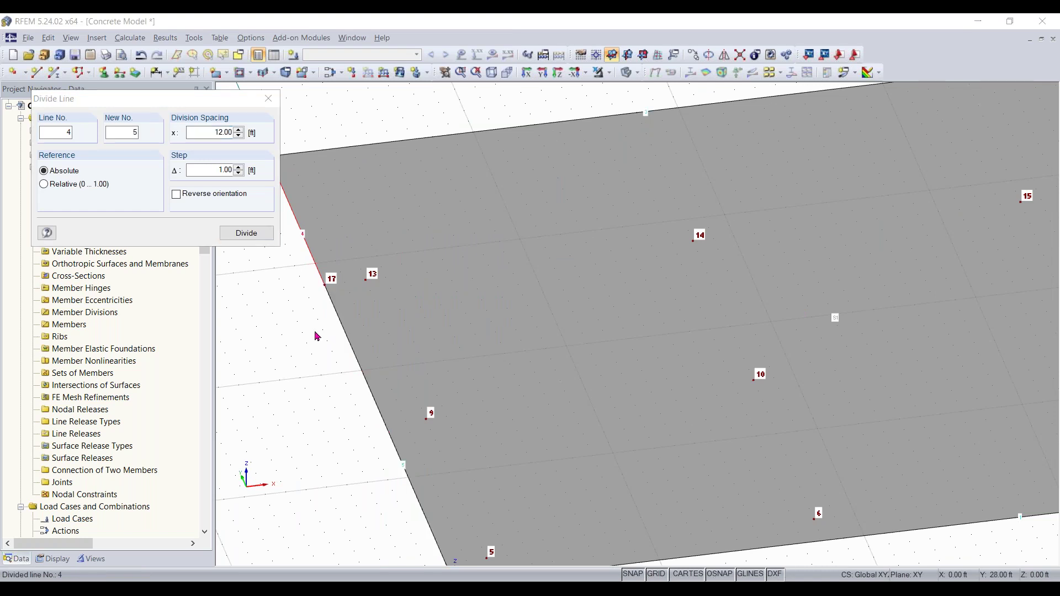
Divide the slab edge between nodes 3 and 4 at a distance of 28 ft from node 3, in line with node 14.
scroll(305, 300, "down", 1)
middle_click_drag(314, 366, 325, 503)
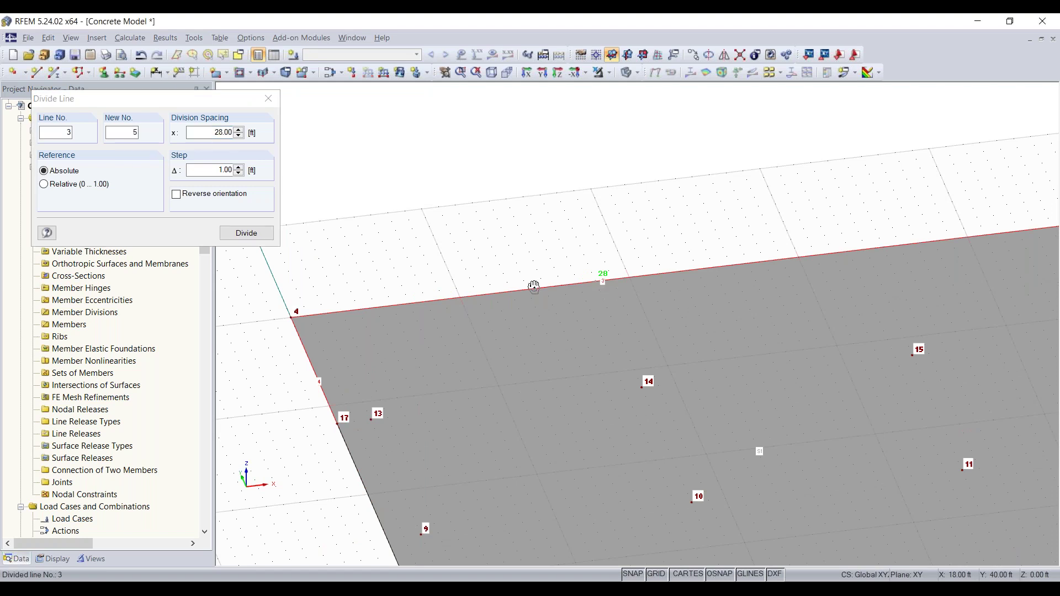
middle_click_drag(533, 287, 709, 280, "ctrl")
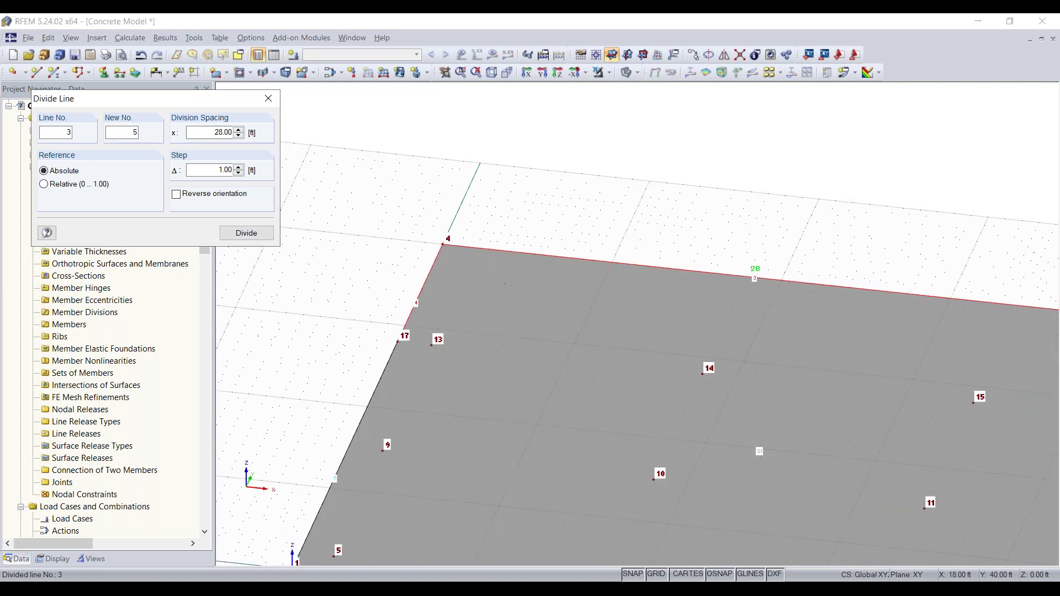
left_click(748, 285)
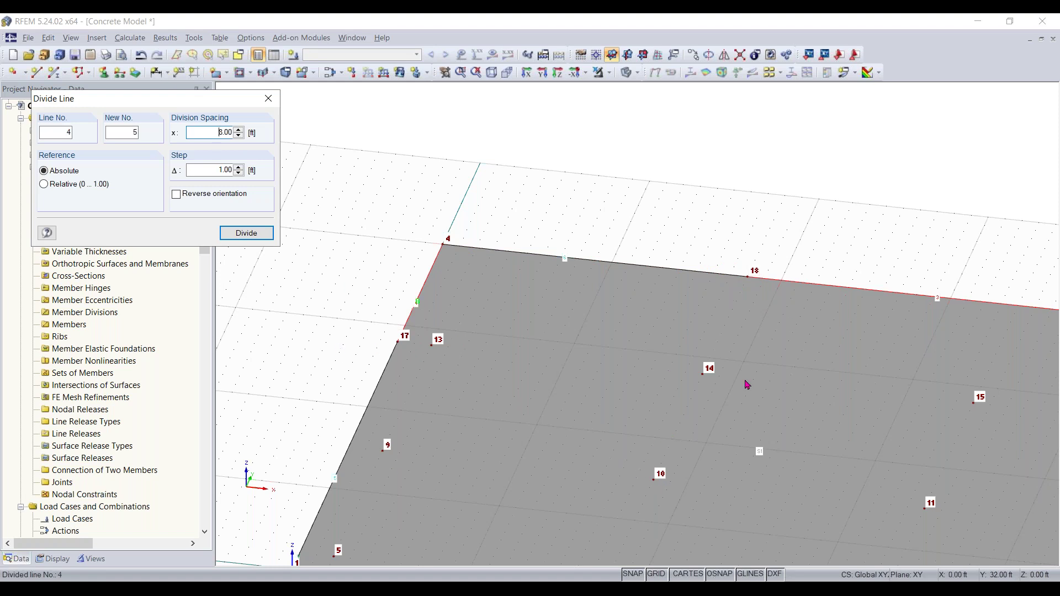
left_click(273, 97)
Define a new semi-circular surface in Concrete f'c = 4000 psi with a constant thickness of 8 in.
scroll(357, 416, "down", 2)
middle_click_drag(319, 402, 506, 358, "ctrl")
left_click(446, 327)
middle_click_drag(536, 446, 532, 351)
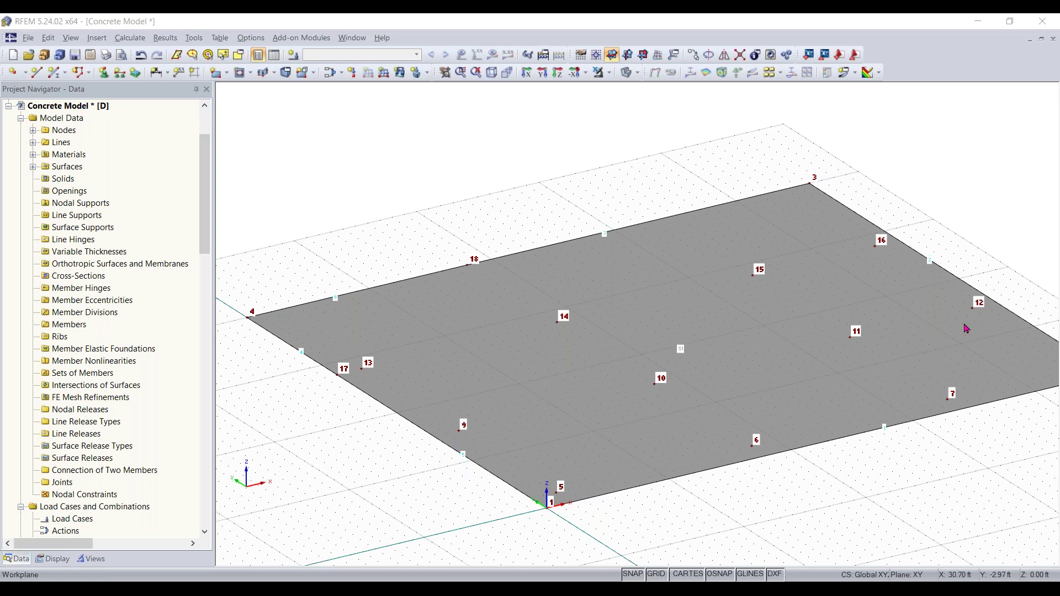
middle_click_drag(947, 426, 624, 493)
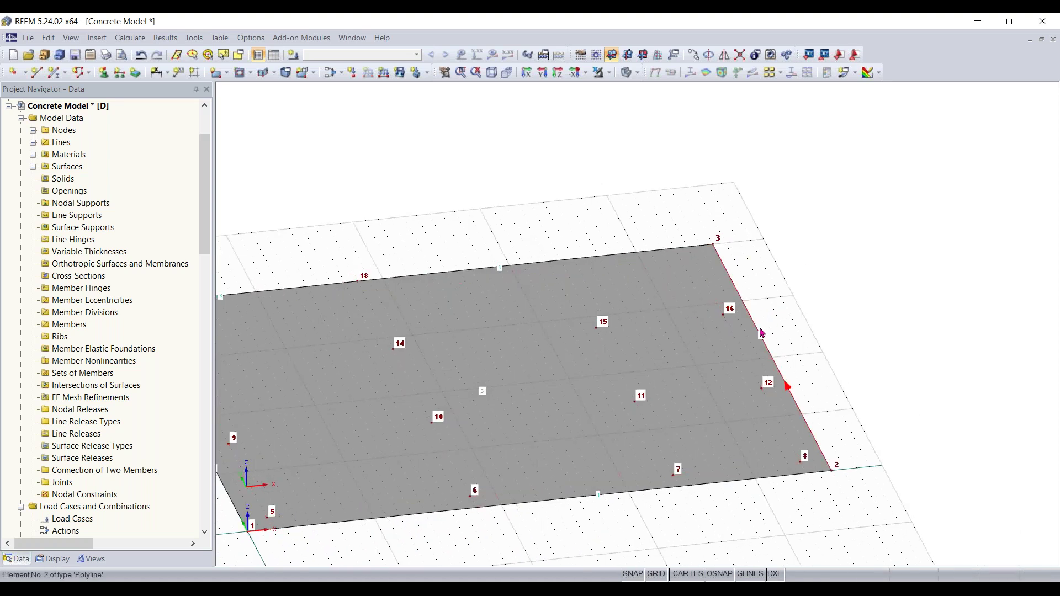
middle_click_drag(786, 315, 699, 292)
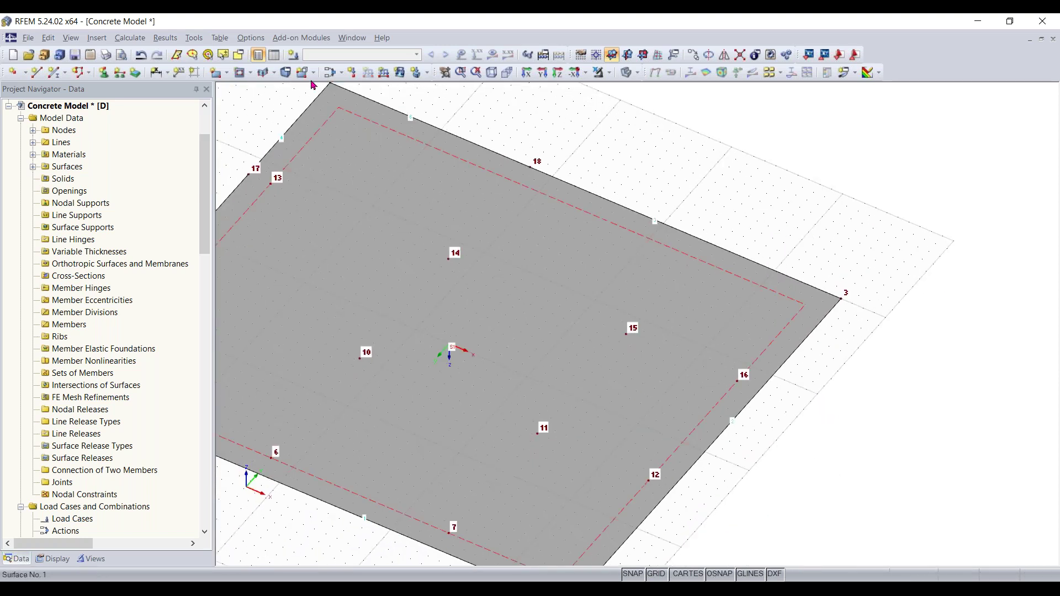
left_click(228, 75)
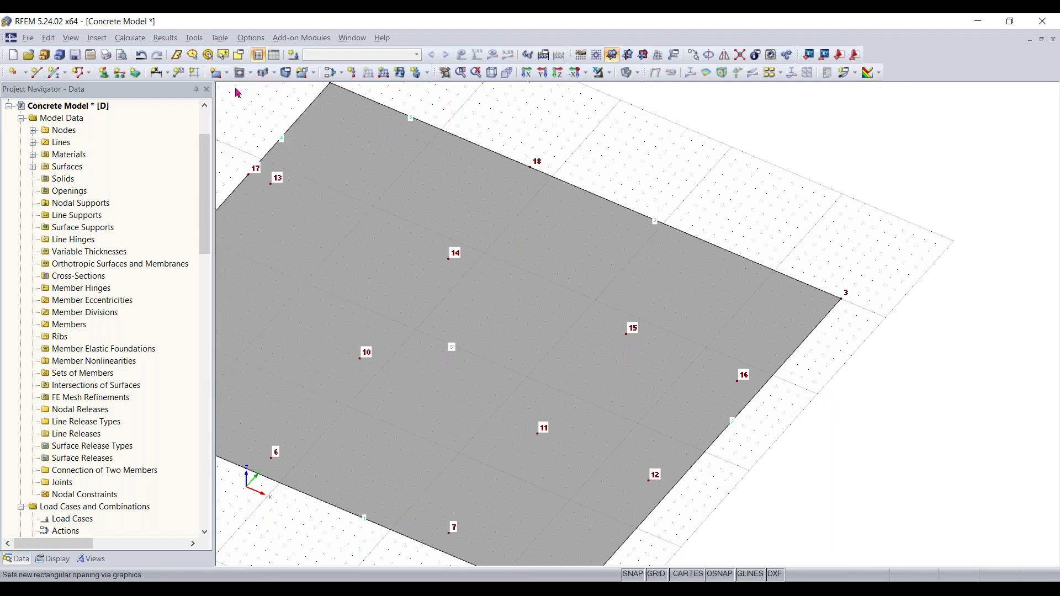
left_click(226, 75)
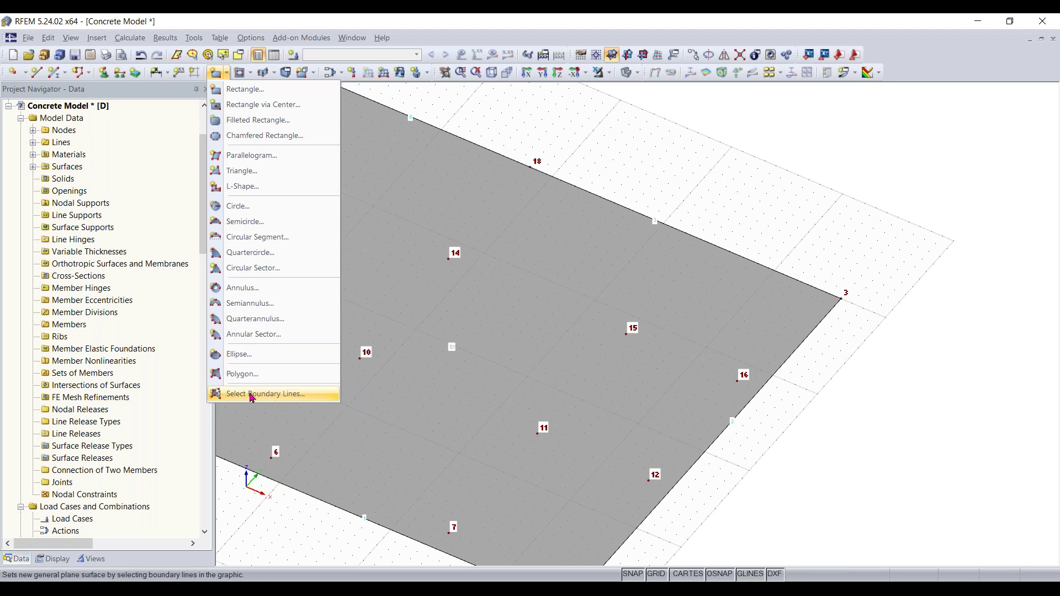
left_click(249, 221)
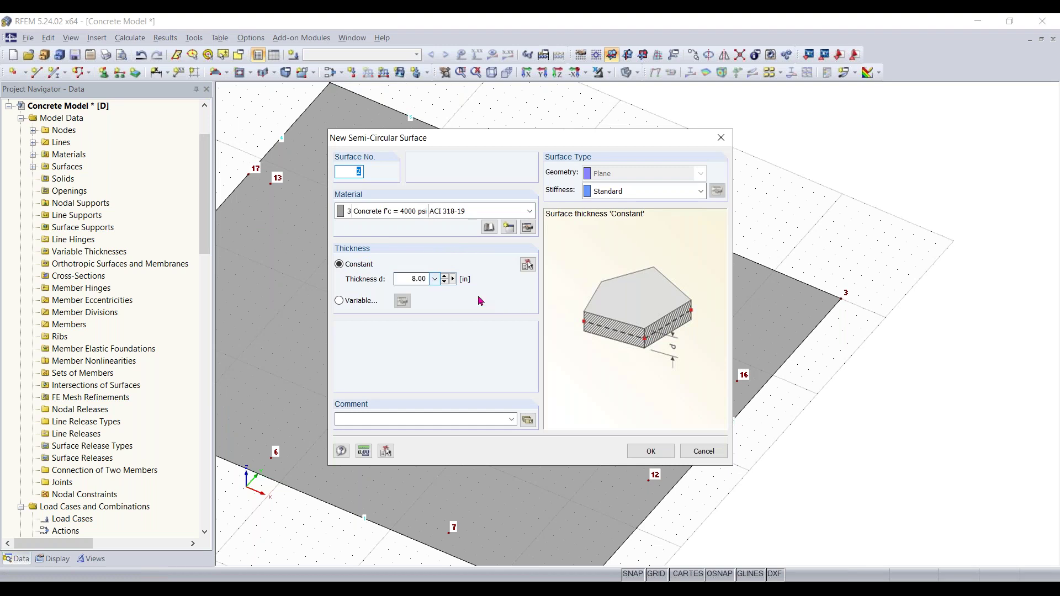
left_click(649, 453)
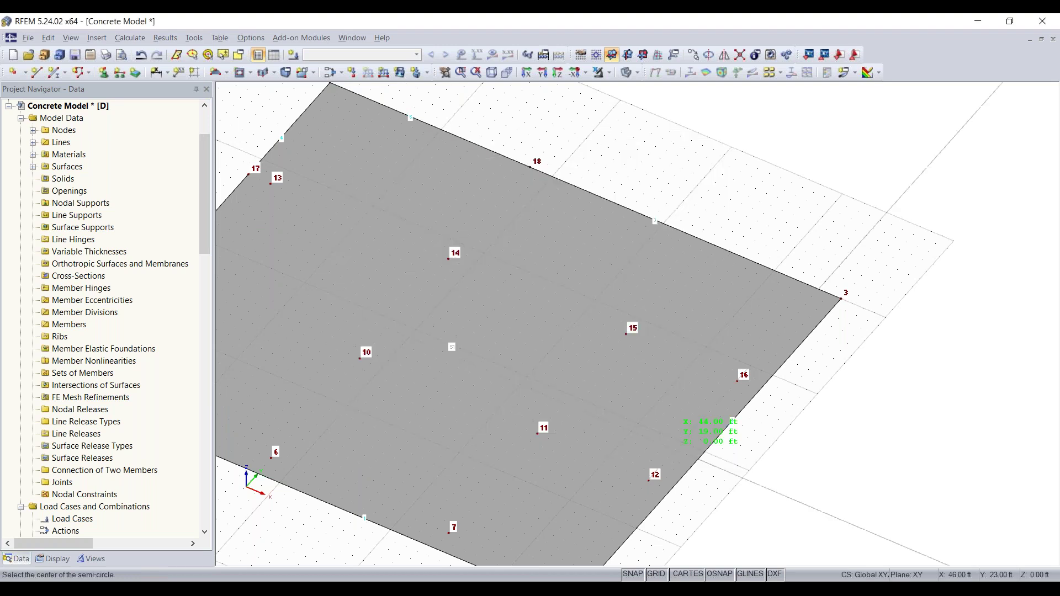
Place the semi-circular surface with its centre on the slab edge between nodes 2 and 3 and its beginning at node 3.
scroll(816, 362, "up", 3)
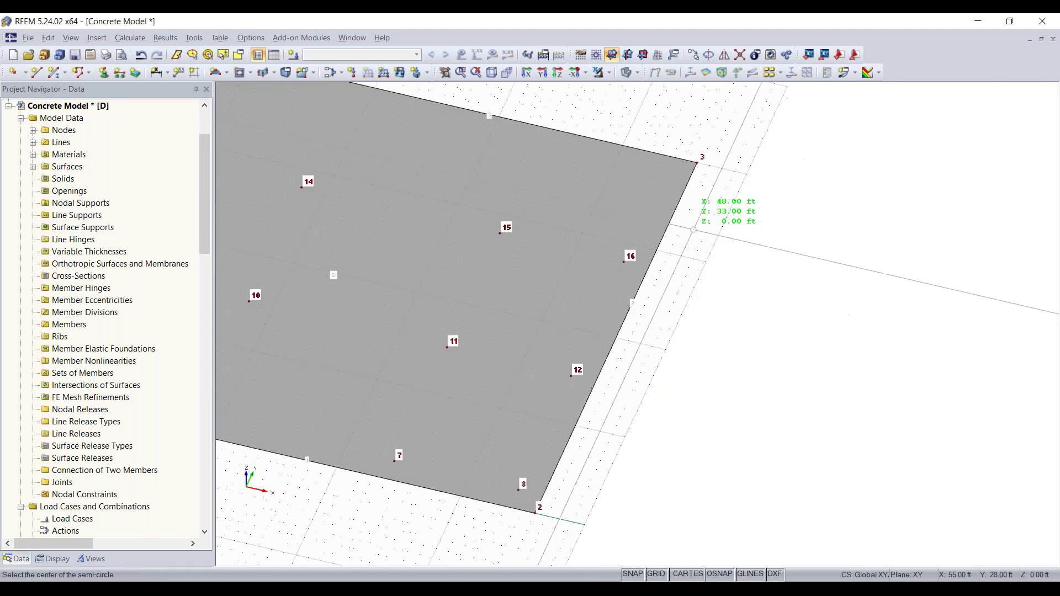
scroll(706, 150, "up", 2)
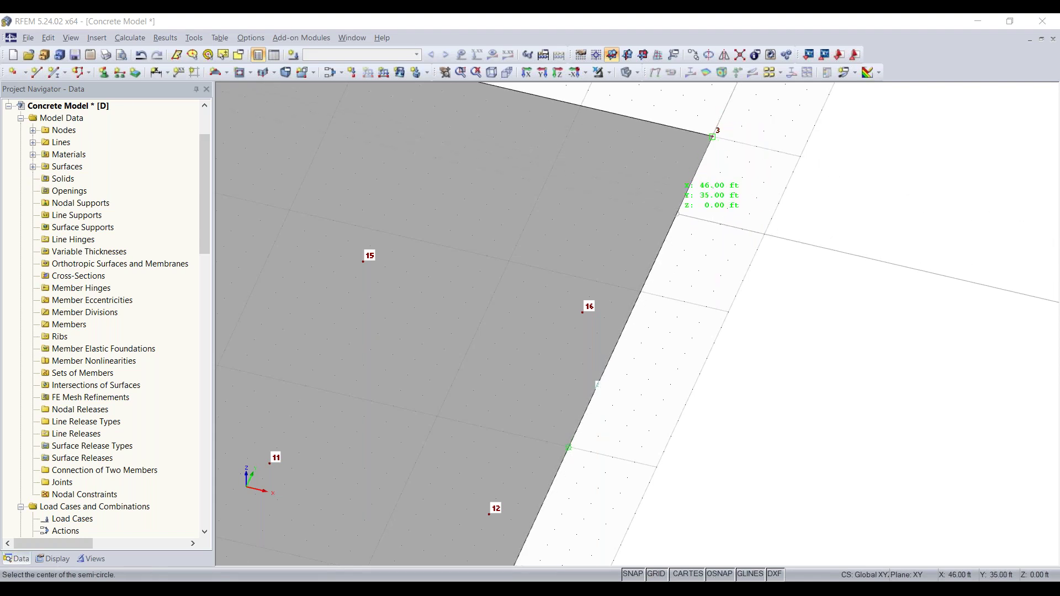
left_click(662, 244)
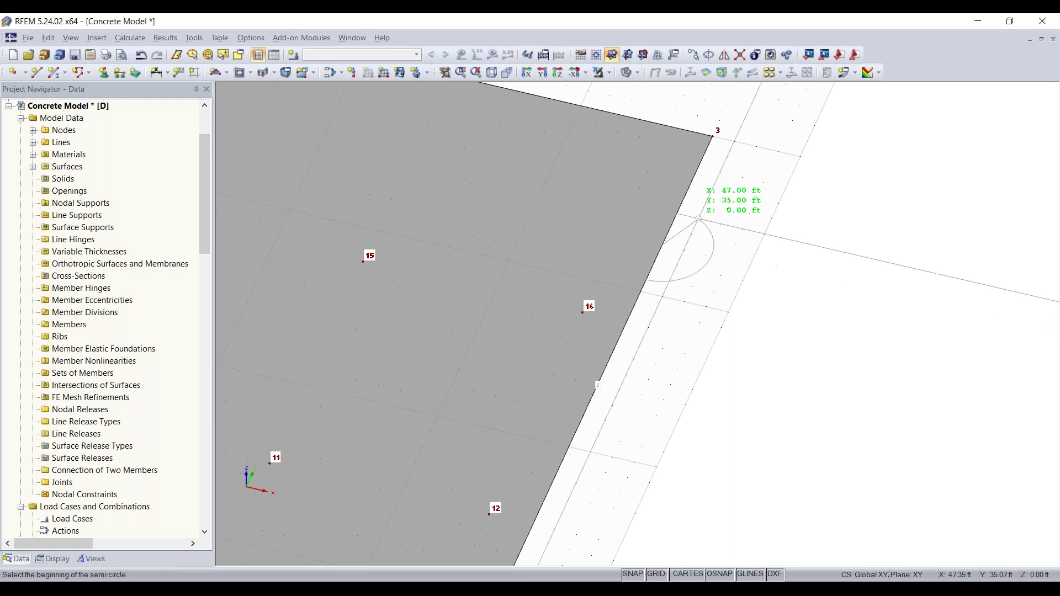
left_click(712, 136)
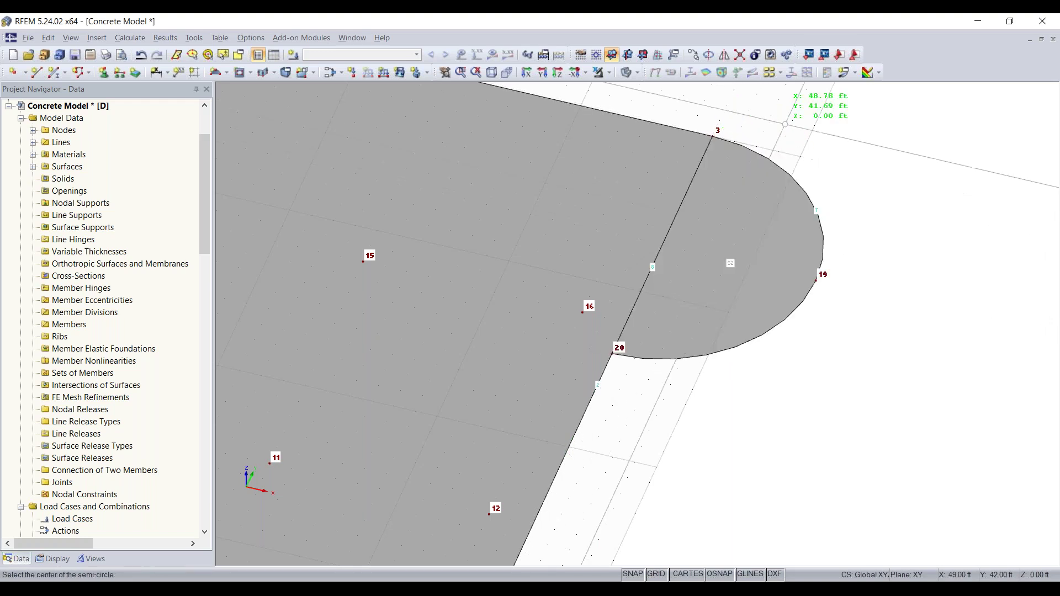
key("Escape")
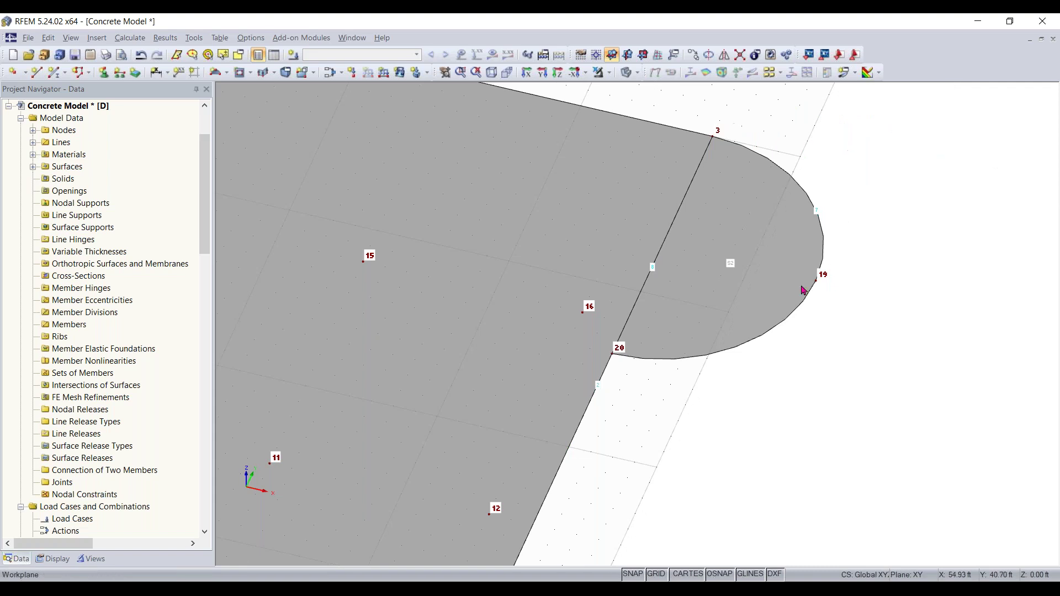
Copy the entire slab model, including nodes and the semi-circular surface, once with displacements of 0 ft in X and Y and 11 ft in Z.
scroll(766, 317, "down", 3)
left_click(766, 317)
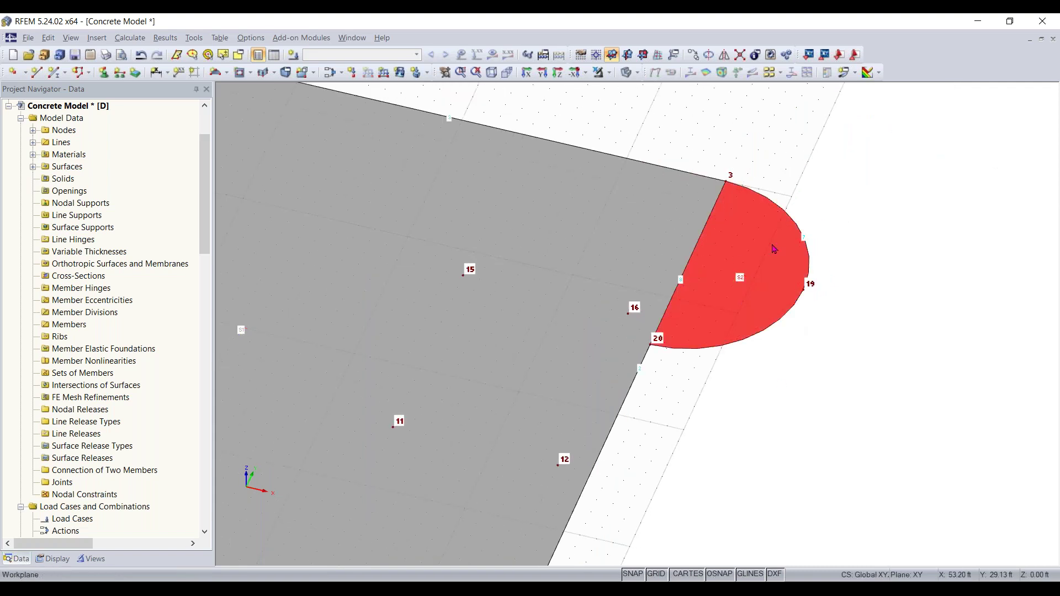
scroll(723, 402, "down", 3)
middle_click_drag(786, 378, 681, 497)
left_click(683, 497)
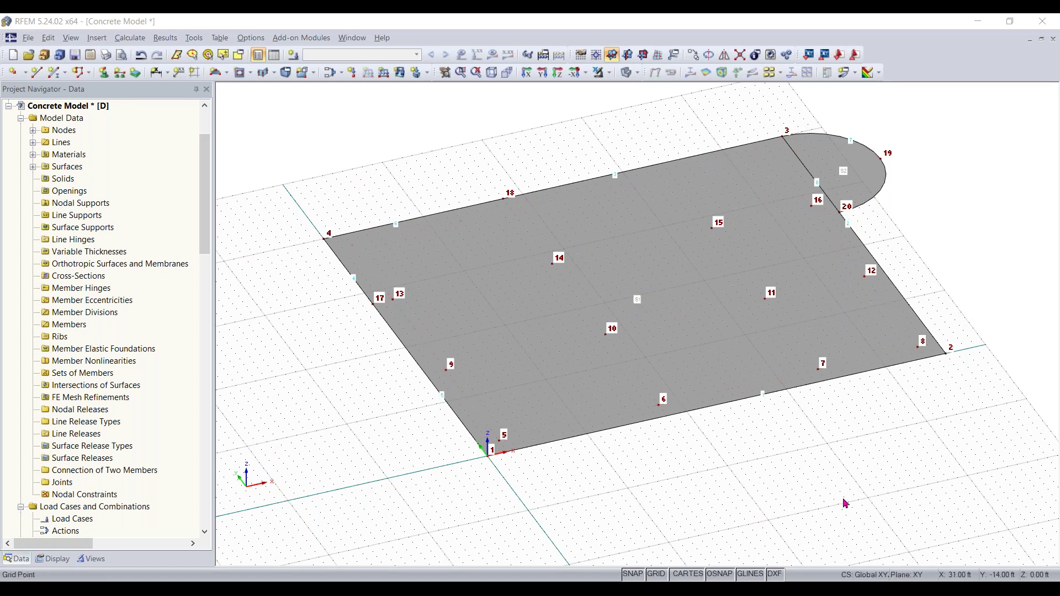
middle_click_drag(843, 383, 832, 417)
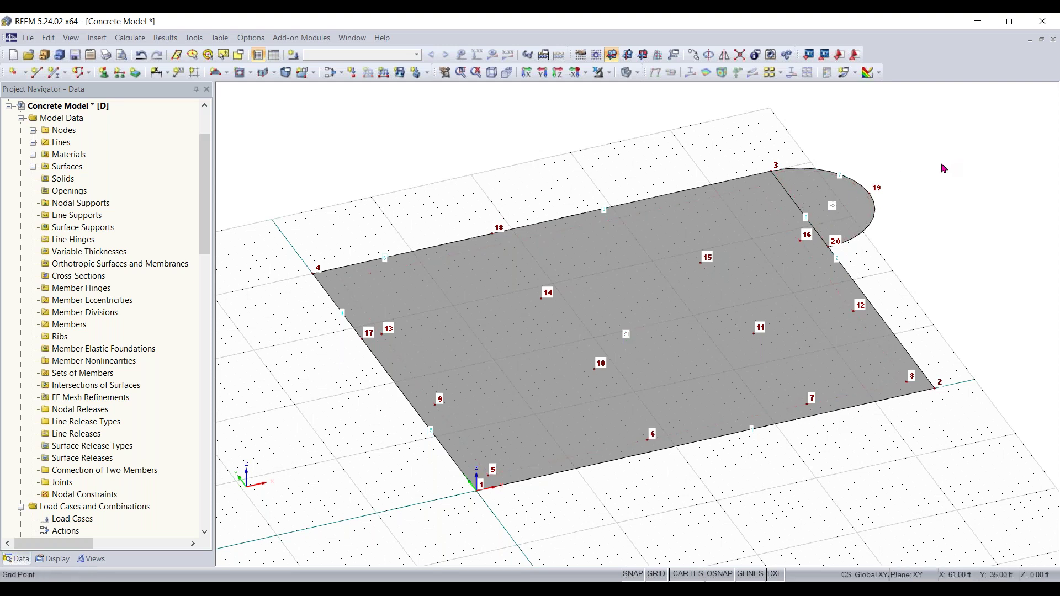
left_click_drag(944, 122, 283, 527)
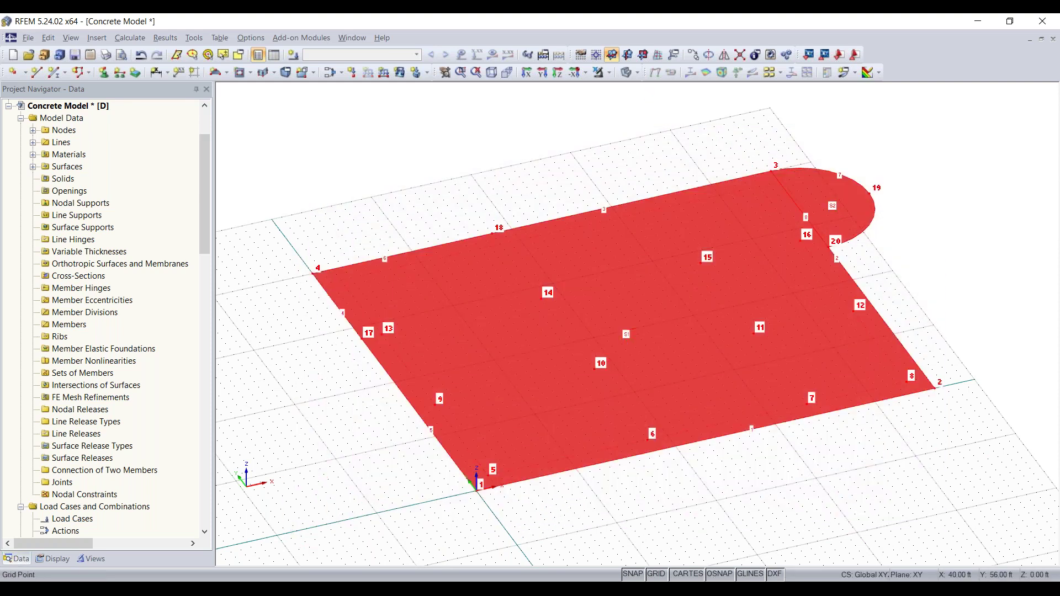
left_click(693, 54)
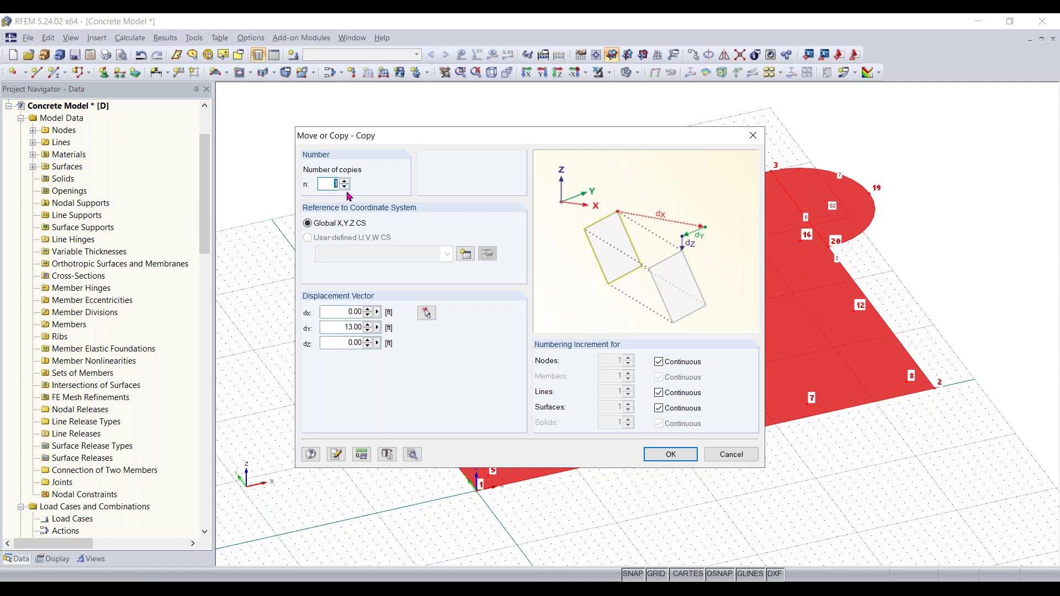
double_click(332, 327)
key("Delete")
key("Tab")
type("11")
left_click(671, 453)
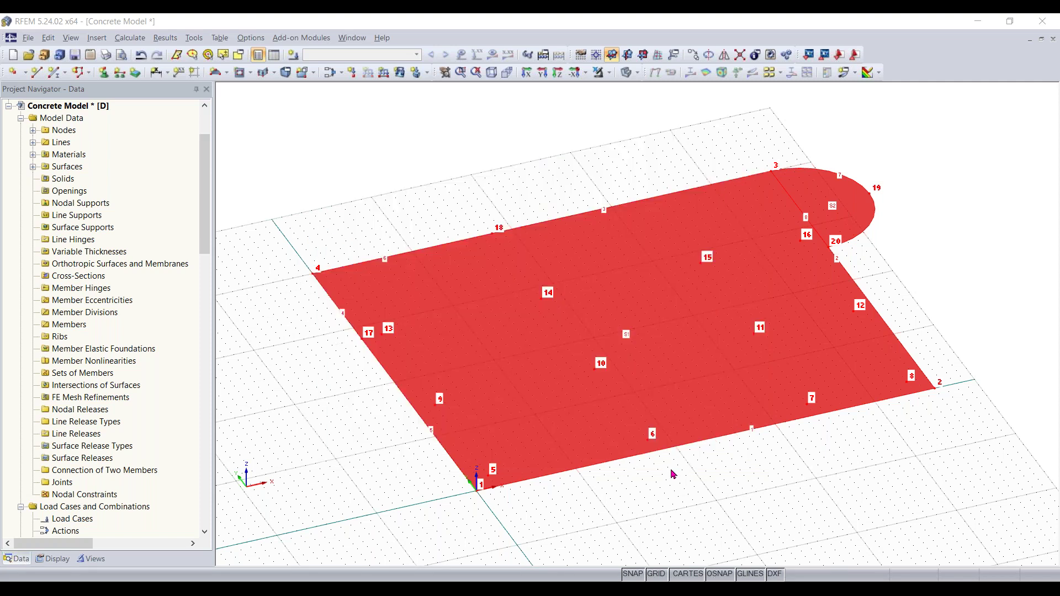
Clear the selection and examine the copied upper slab against the original from several angles.
left_click(717, 541)
middle_click_drag(718, 542, 711, 482, "ctrl")
right_click_drag(711, 482, 756, 480)
left_click(703, 450)
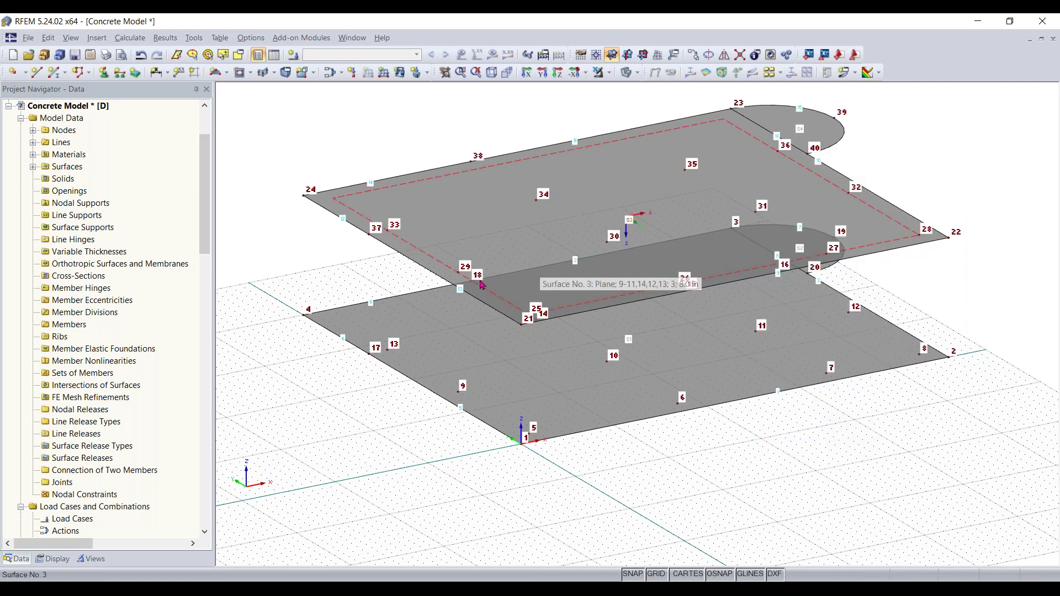
scroll(446, 268, "up", 3)
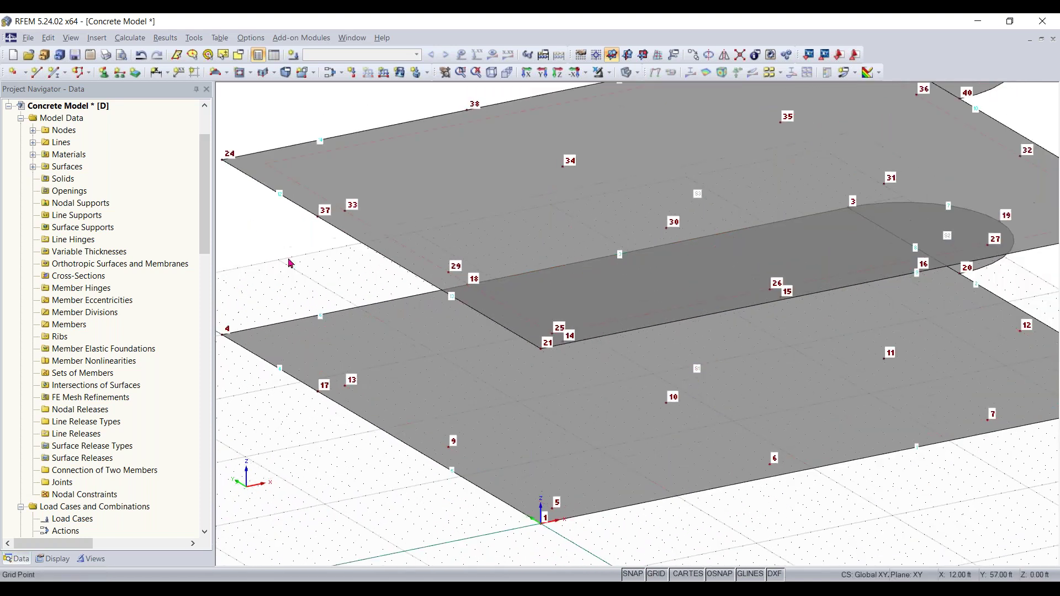
middle_click_drag(298, 261, 436, 246, "ctrl")
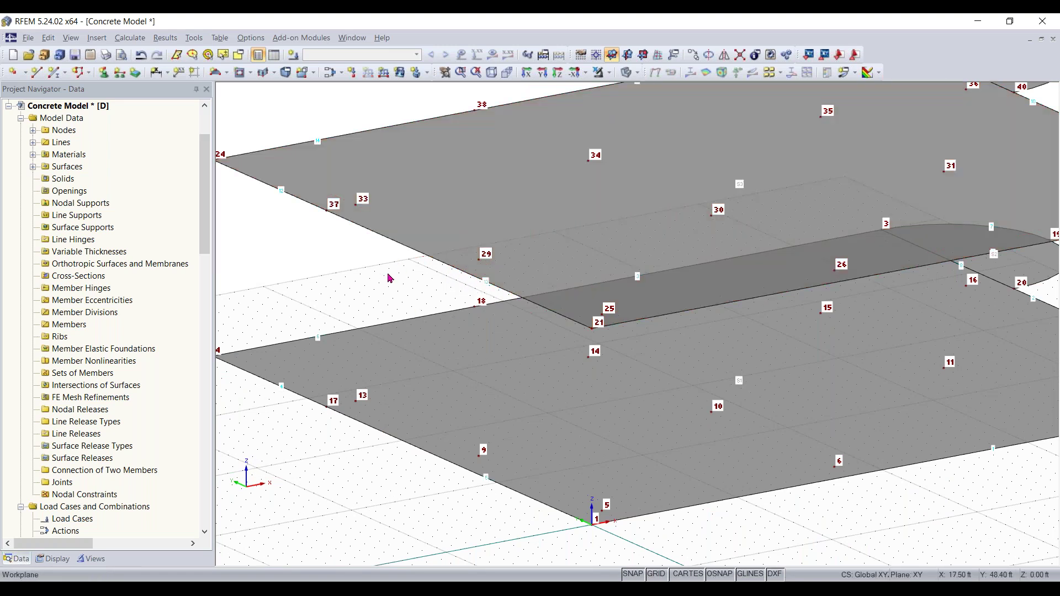
scroll(390, 278, "down", 2)
Change the solid-model rendering of the surfaces to "Filled incl. thickness".
left_click(54, 559)
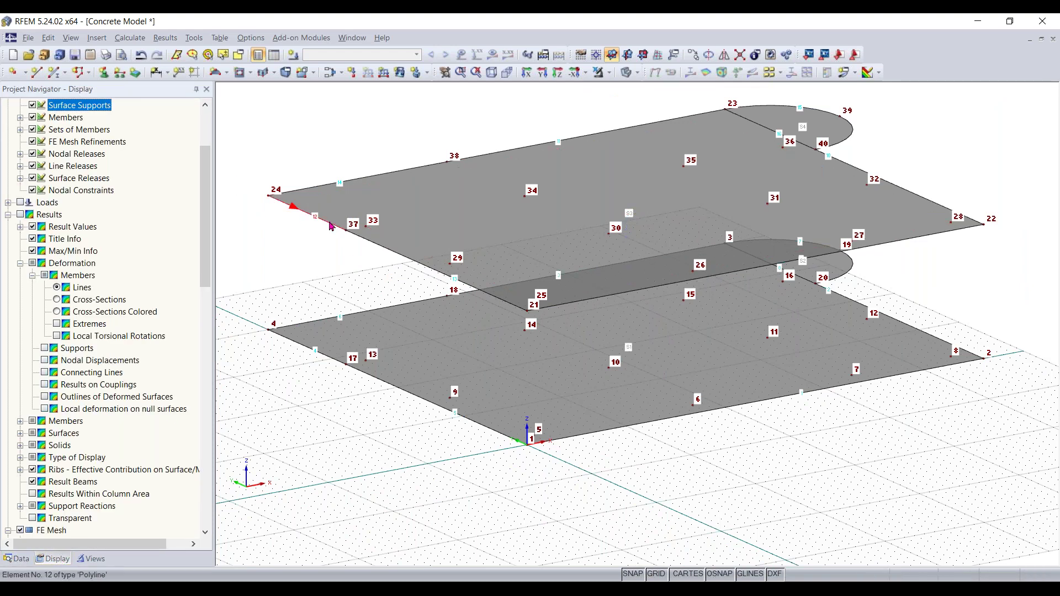
middle_click_drag(350, 229, 303, 254, "ctrl")
scroll(202, 310, "down", 7)
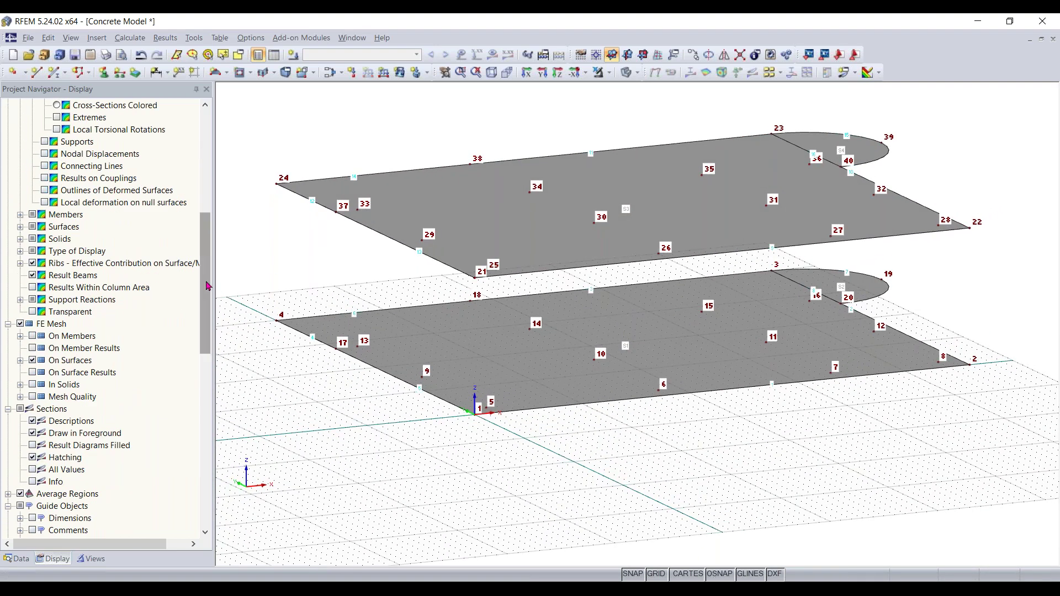
scroll(203, 310, "down", 13)
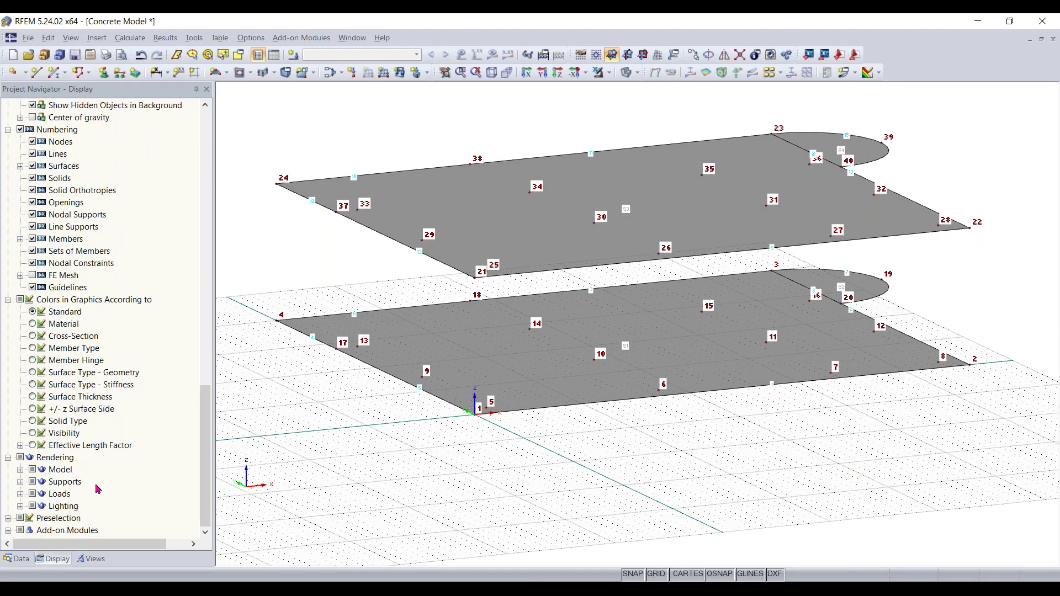
left_click(20, 470)
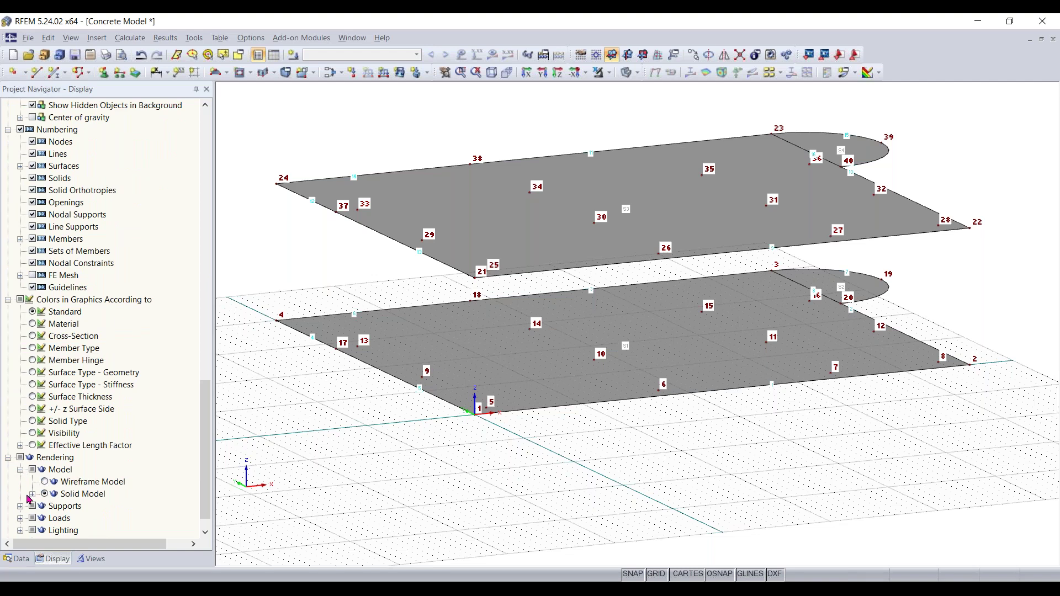
scroll(56, 509, "down", 1)
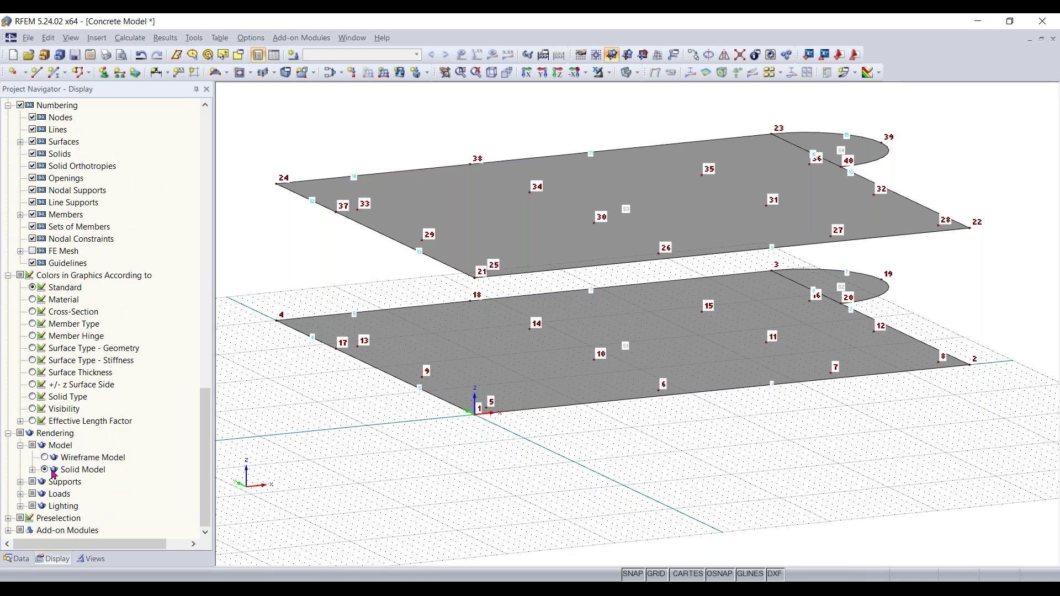
left_click(32, 470)
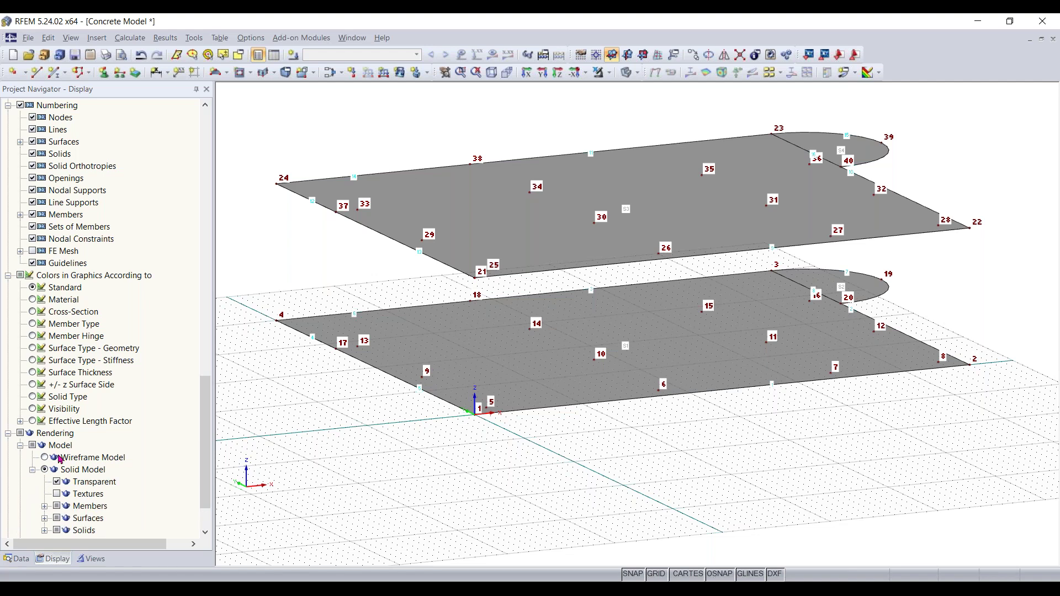
scroll(47, 478, "down", 2)
left_click(45, 471)
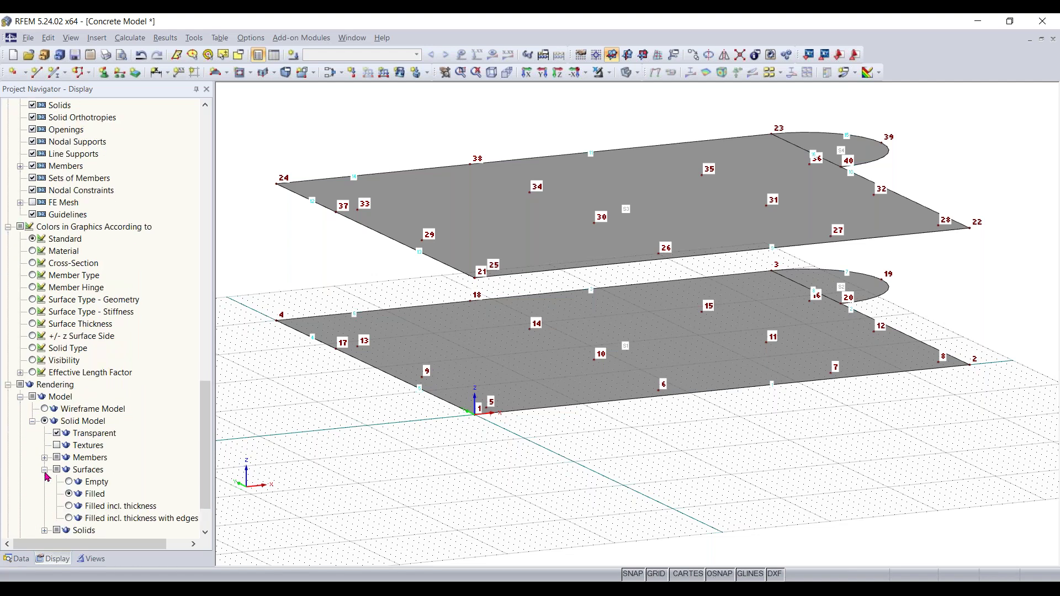
scroll(47, 477, "down", 1)
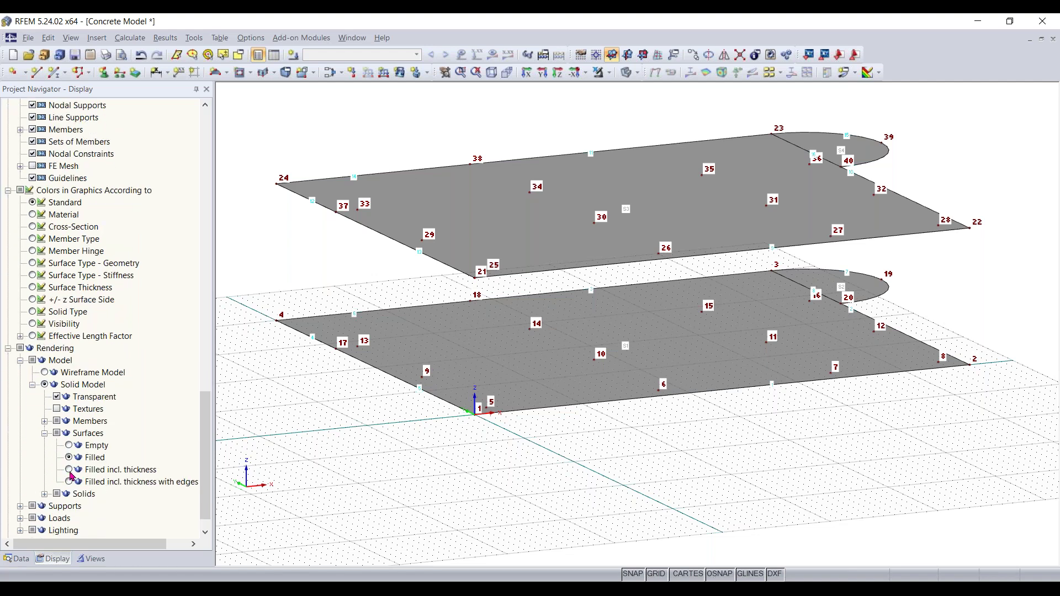
left_click(69, 470)
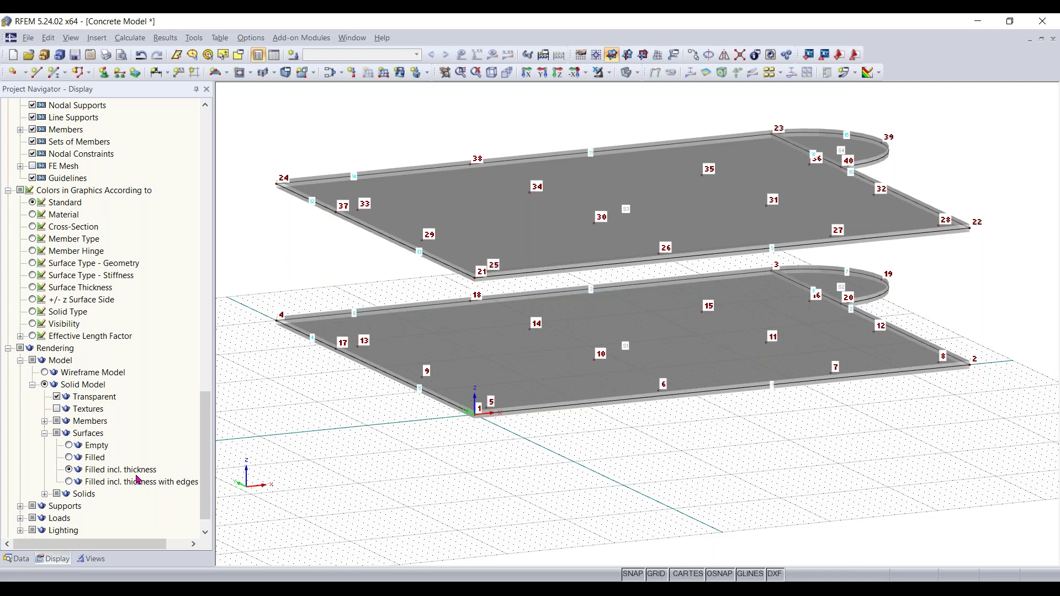
Examine the rendered slab thickness up close at the corner by node 24 and across both levels.
middle_click_drag(407, 274, 346, 248, "ctrl")
scroll(346, 249, "up", 5)
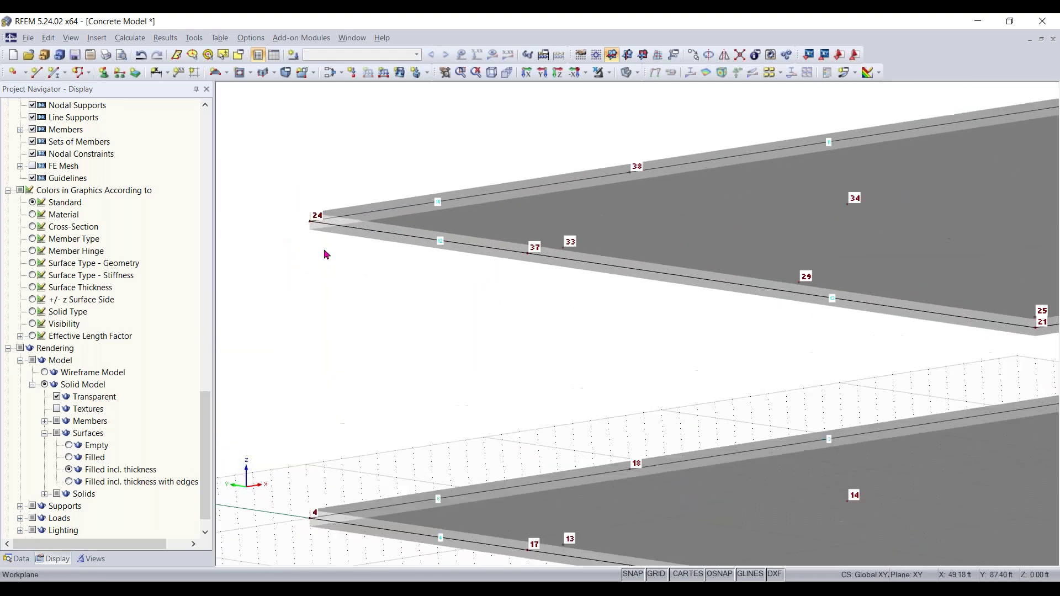
scroll(336, 207, "up", 2)
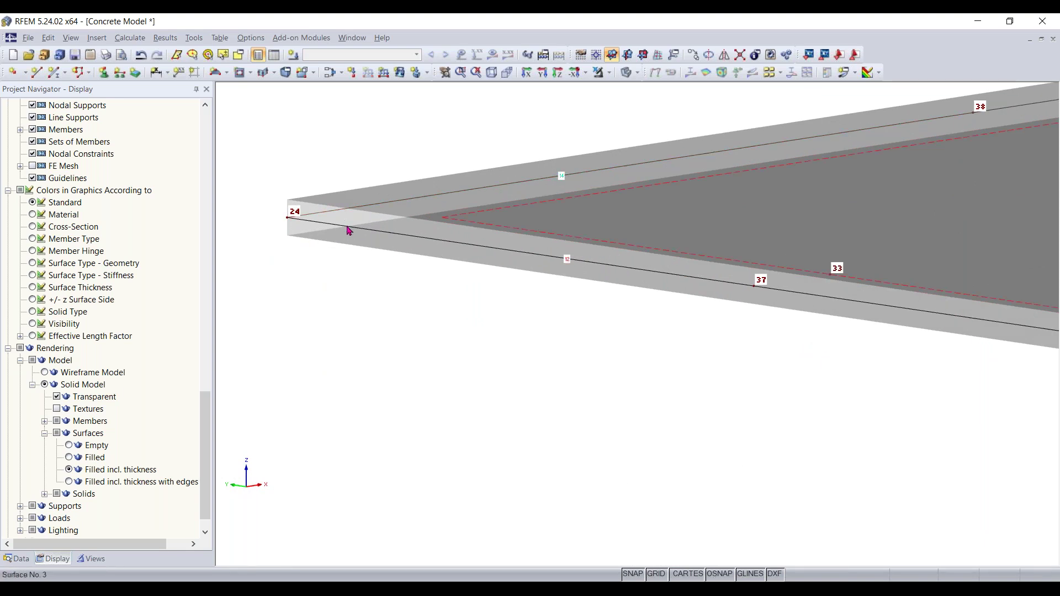
scroll(561, 255, "down", 3)
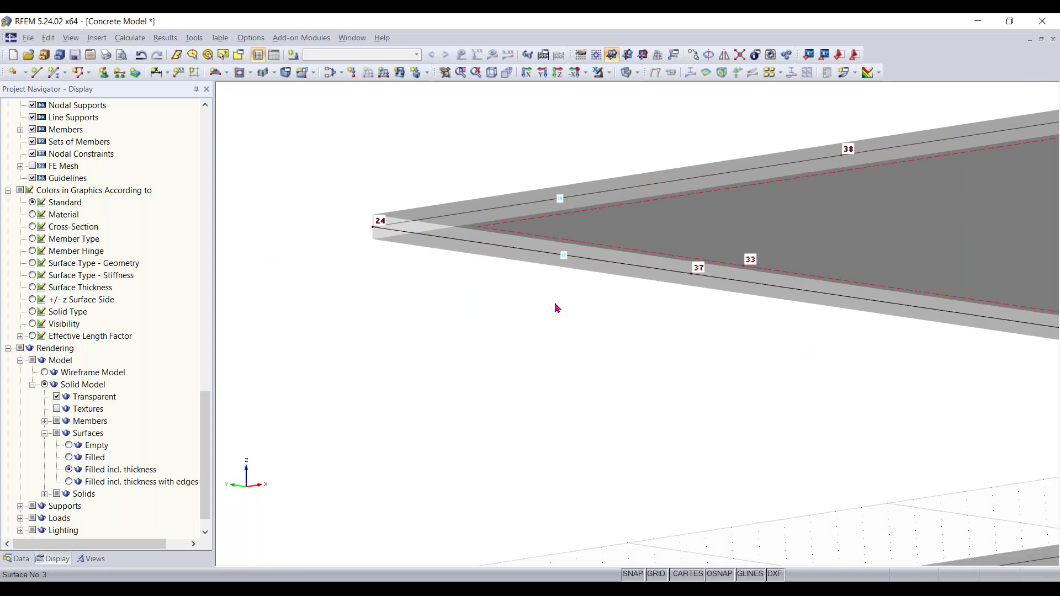
middle_click_drag(543, 304, 495, 341, "ctrl")
scroll(624, 383, "down", 3)
middle_click_drag(625, 383, 555, 345)
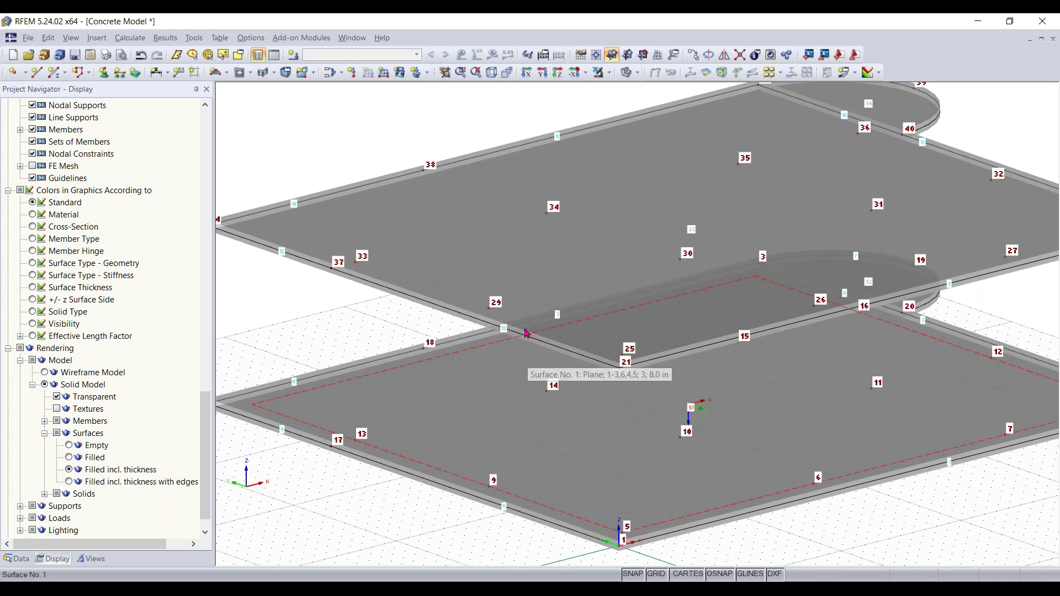
Set the surface rendering of the solid model to Filled and show the model data tree.
middle_click_drag(526, 333, 580, 355, "ctrl")
middle_click_drag(542, 323, 513, 420, "ctrl")
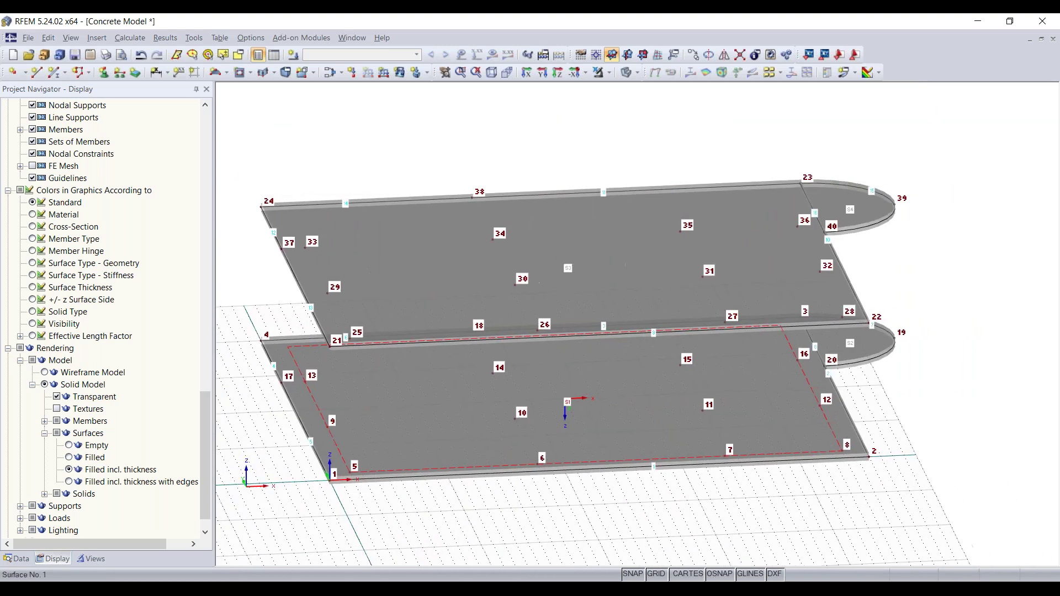
left_click(71, 458)
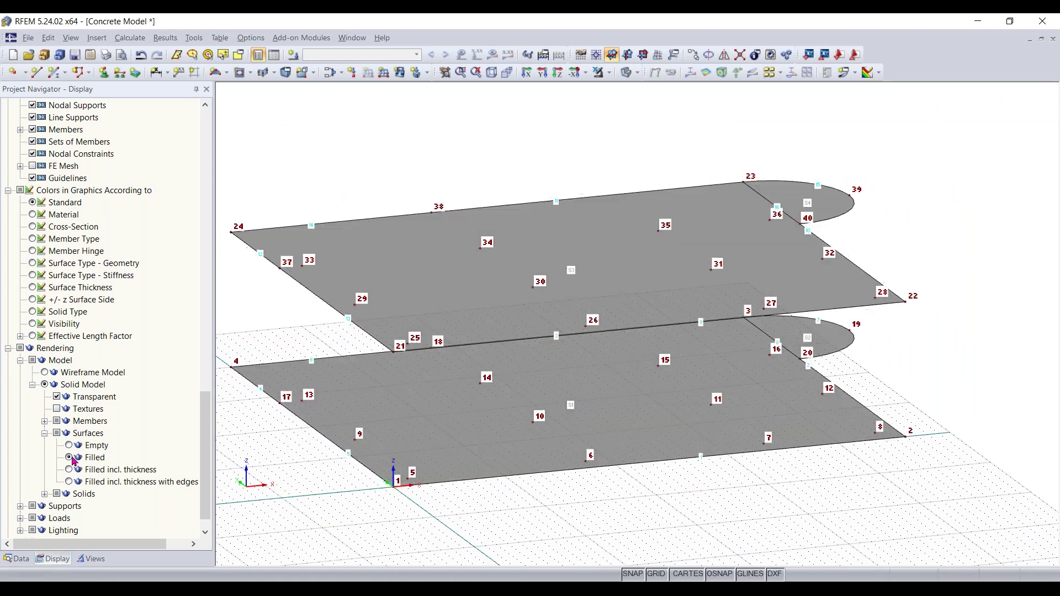
left_click(17, 559)
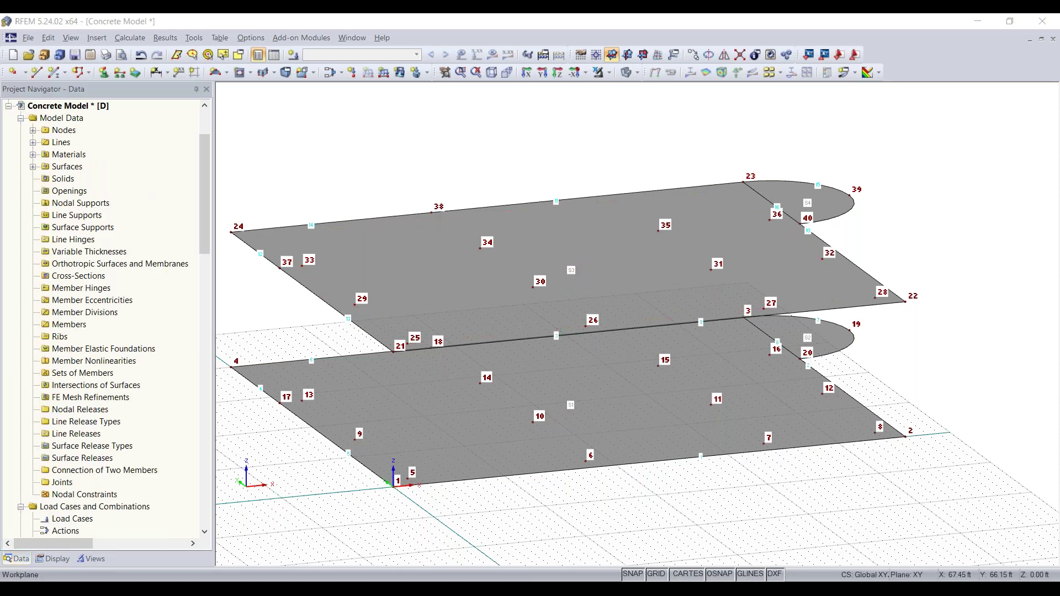
Show the two-slab model in isometric view and compare it with the perspective view.
right_click(382, 71)
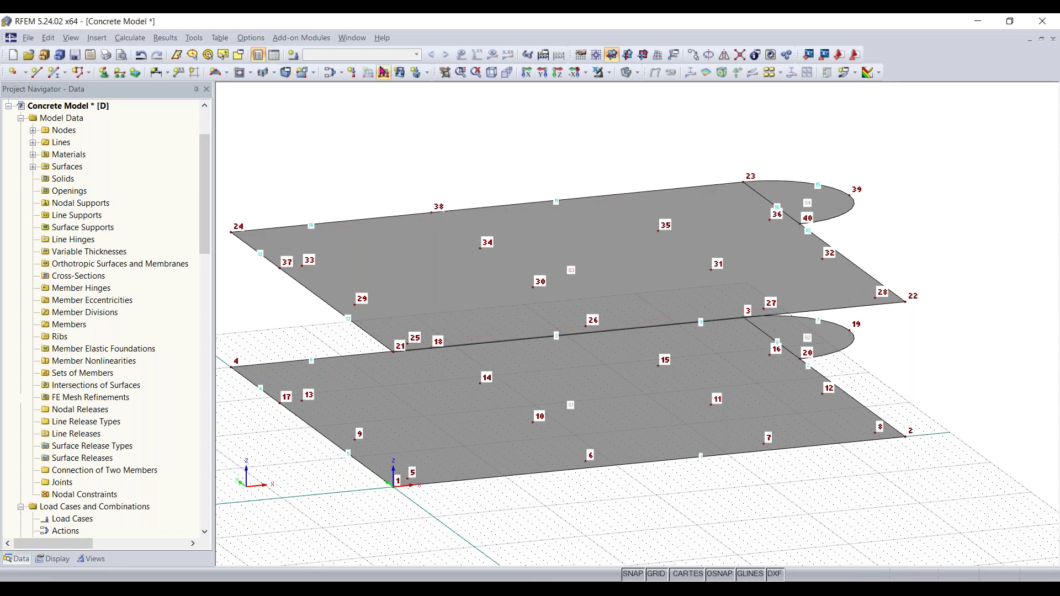
left_click(356, 132)
right_click_drag(376, 133, 448, 143)
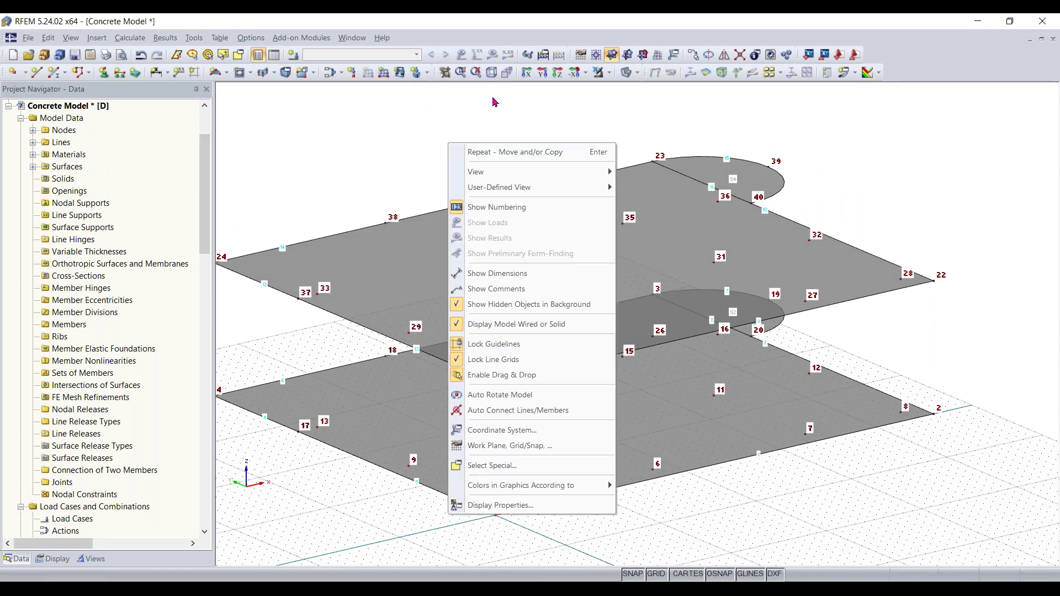
left_click(493, 92)
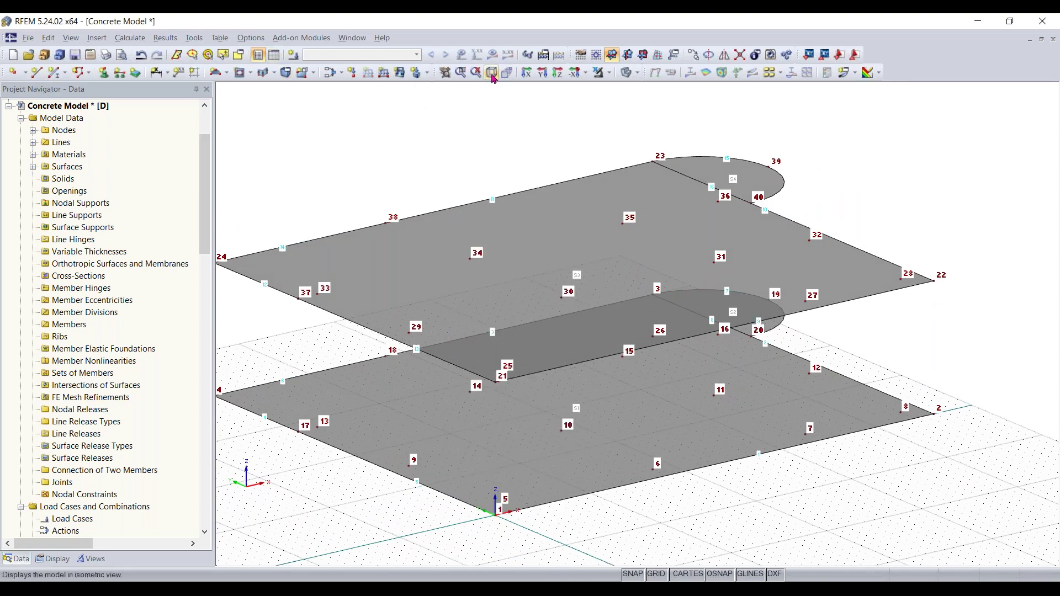
left_click(491, 72)
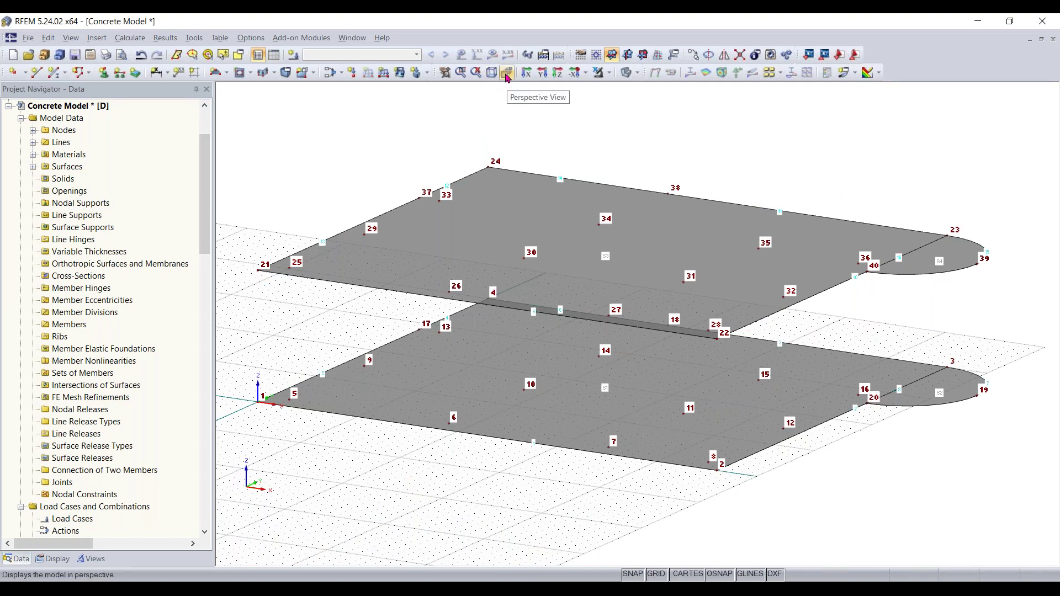
left_click(507, 72)
left_click(506, 74)
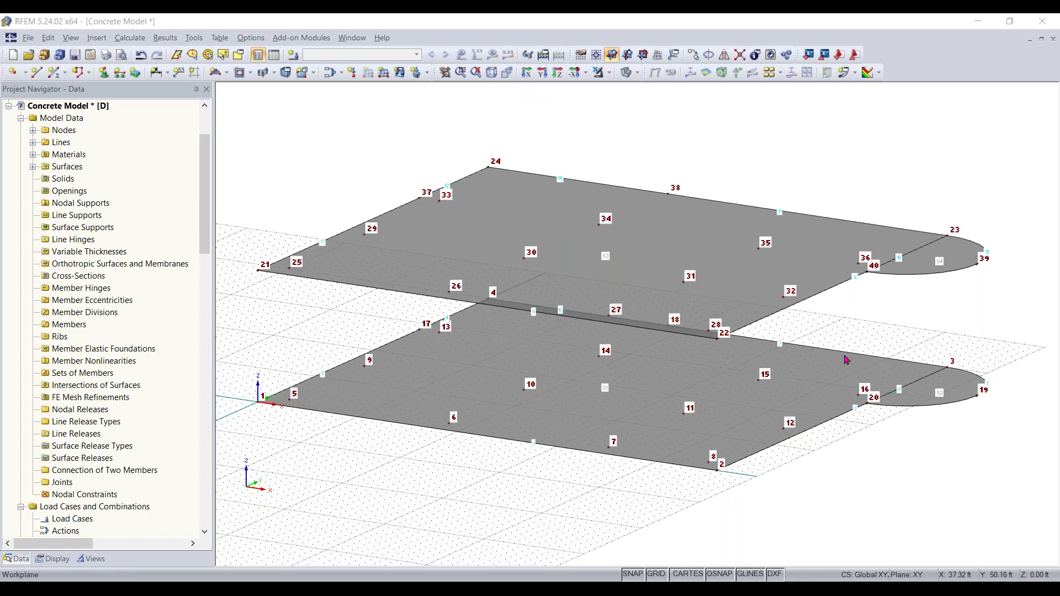
View the slabs in the reverse Z-direction with perspective turned on.
left_click(585, 73)
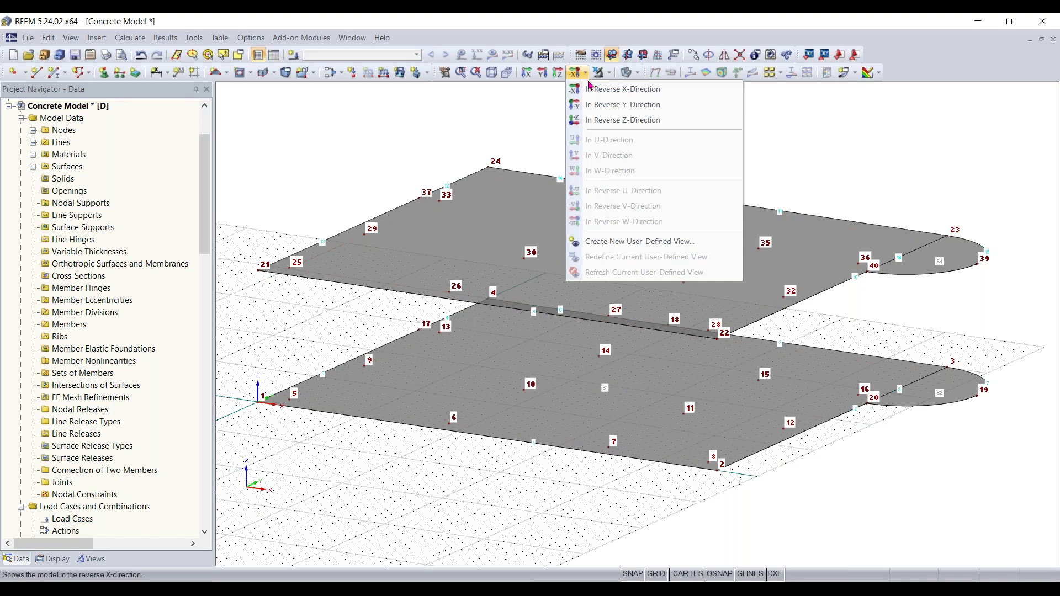
left_click(600, 121)
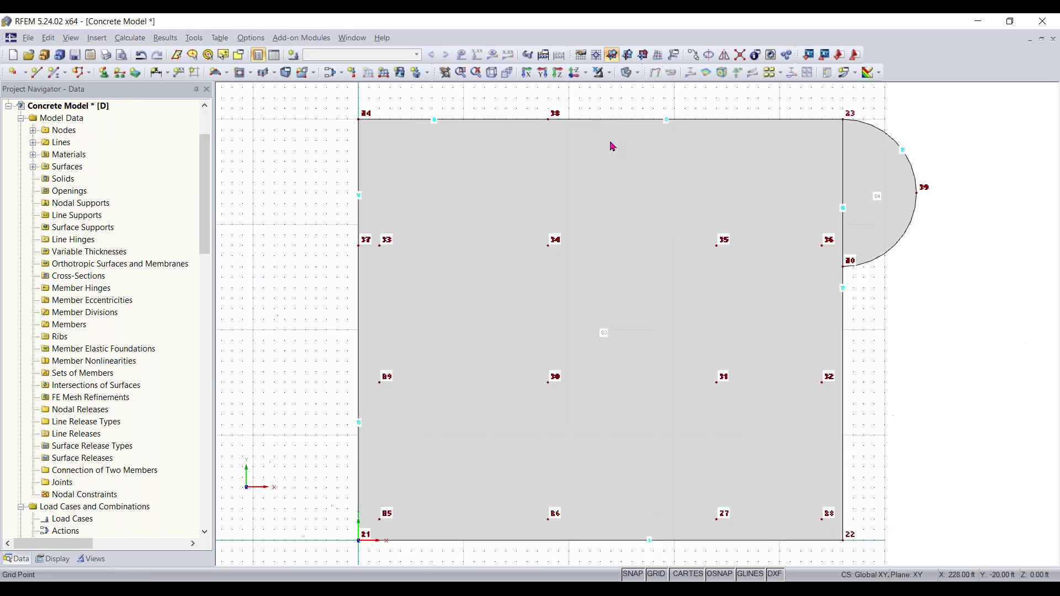
left_click(508, 78)
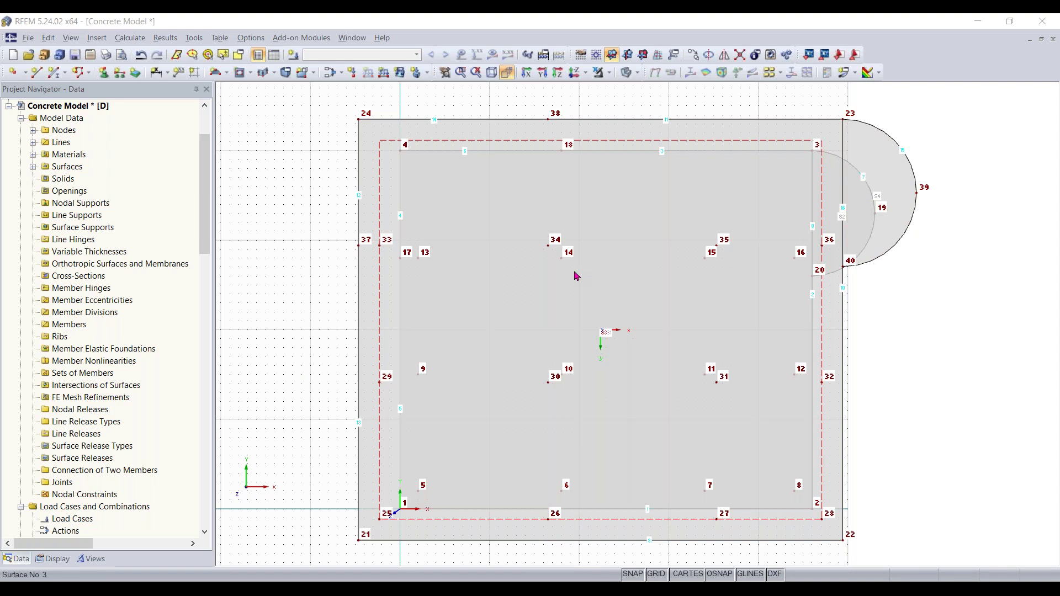
middle_click_drag(929, 426, 934, 425, "ctrl")
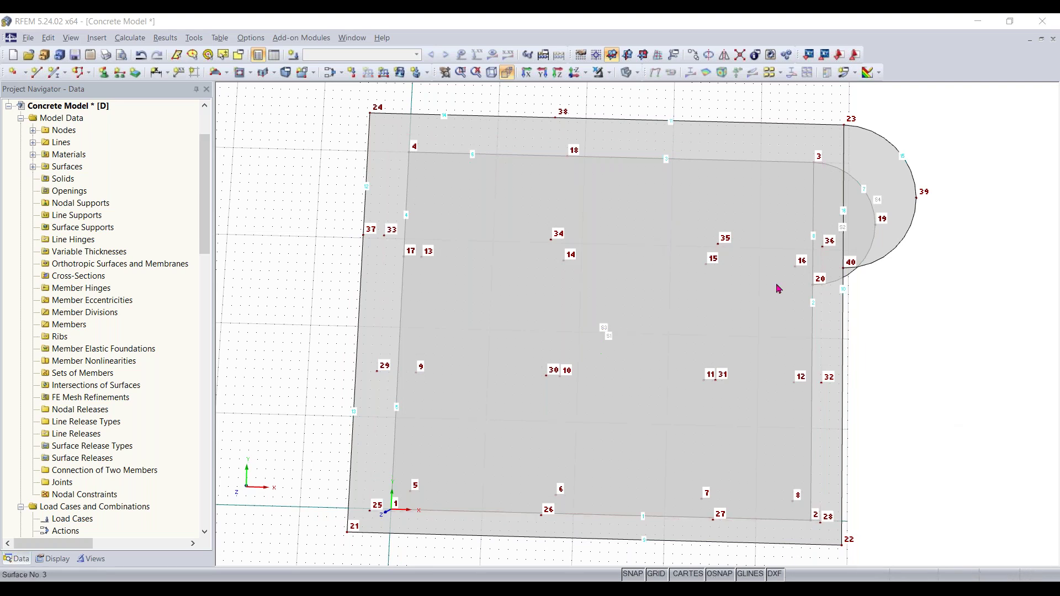
Divide line 16, between nodes 23 and 40 of the upper slab, using Distance with a new intermediate node at 50% of its length.
scroll(844, 239, "up", 2)
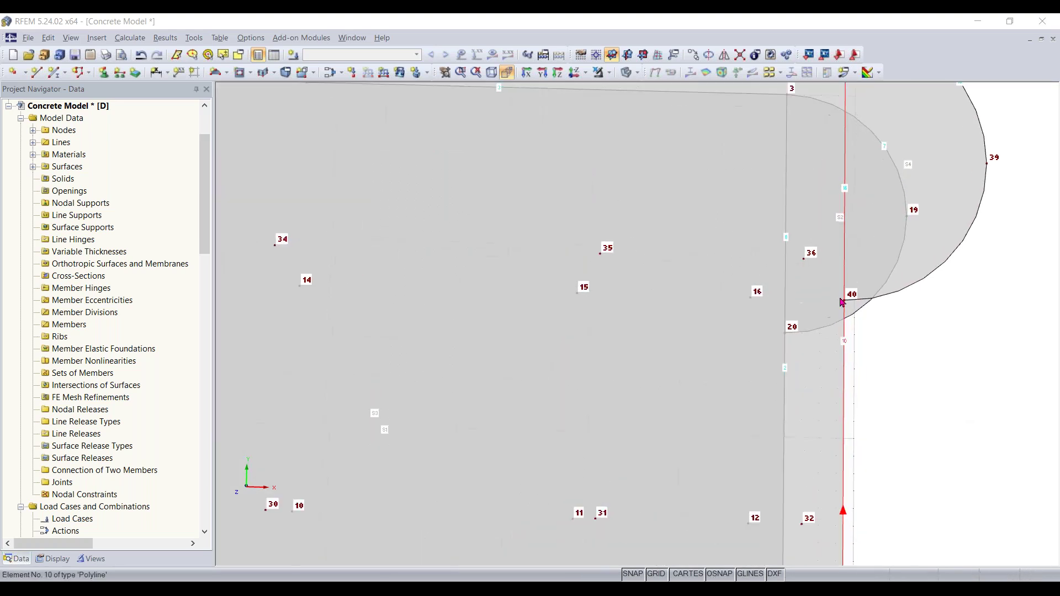
scroll(872, 363, "down", 1)
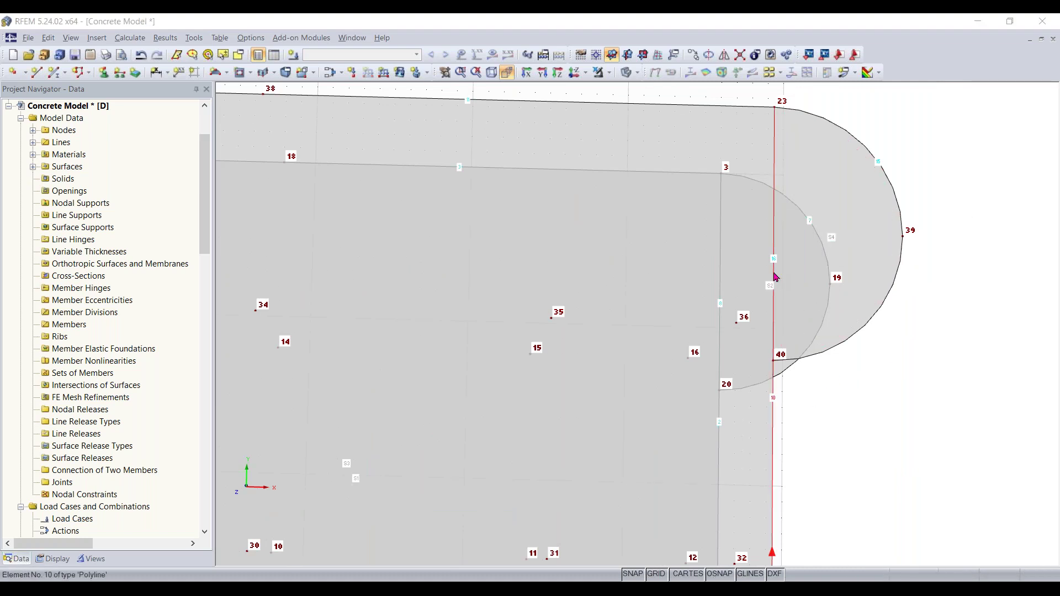
left_click(775, 232)
left_click(470, 265)
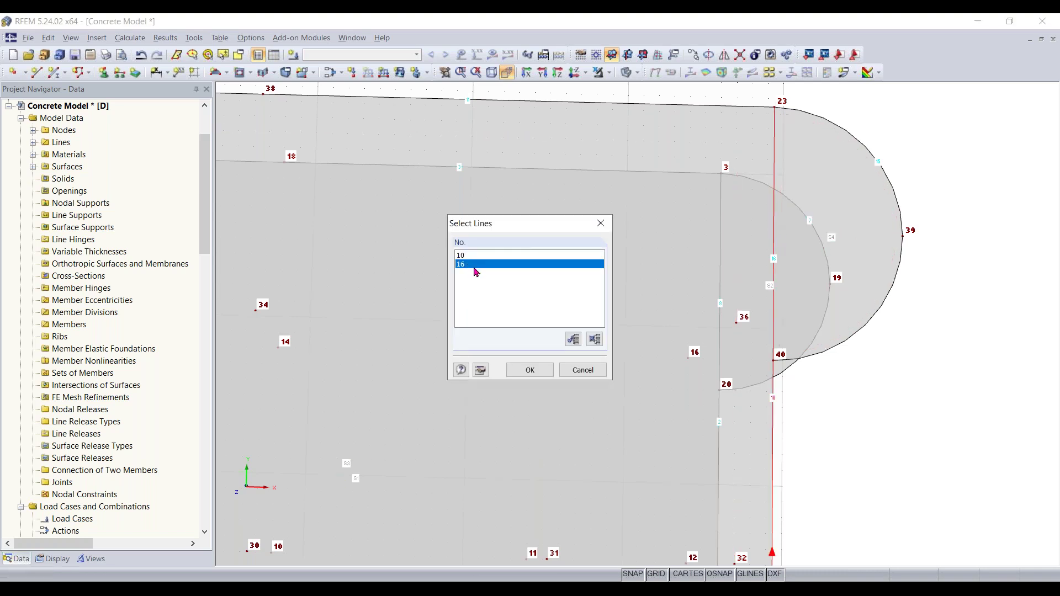
left_click(528, 369)
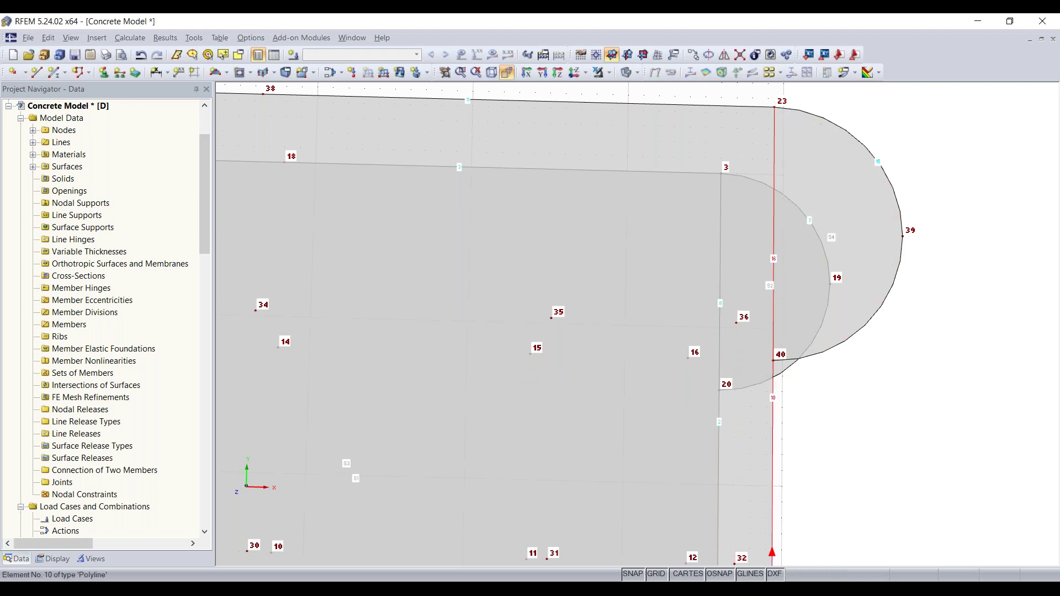
right_click(772, 284)
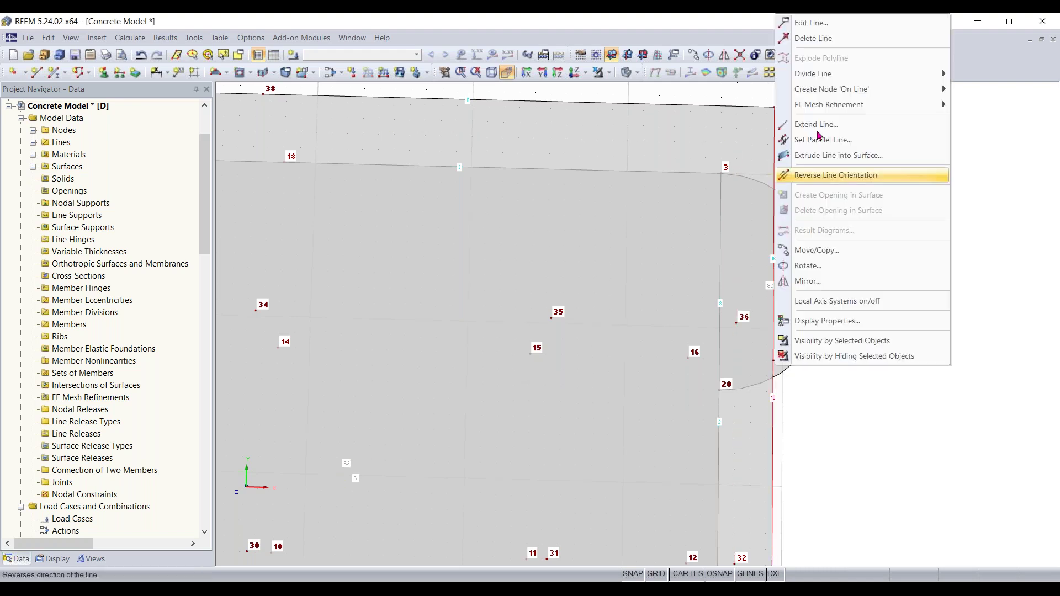
mouse_move(823, 80)
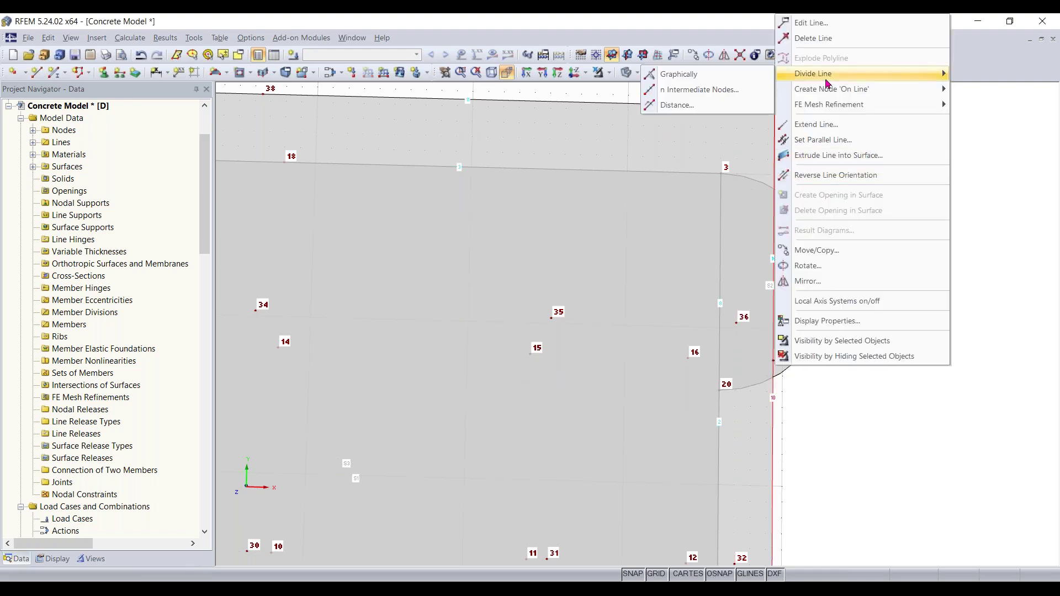
left_click(692, 106)
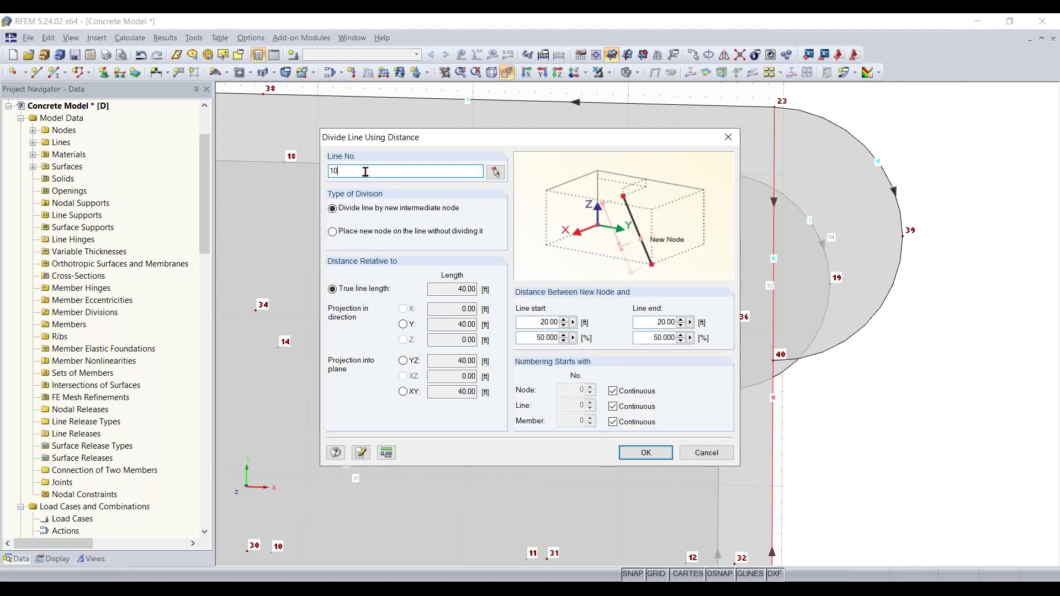
type("1")
type("16")
key("BackSpace")
key("BackSpace")
key("BackSpace")
type("16")
left_click(647, 453)
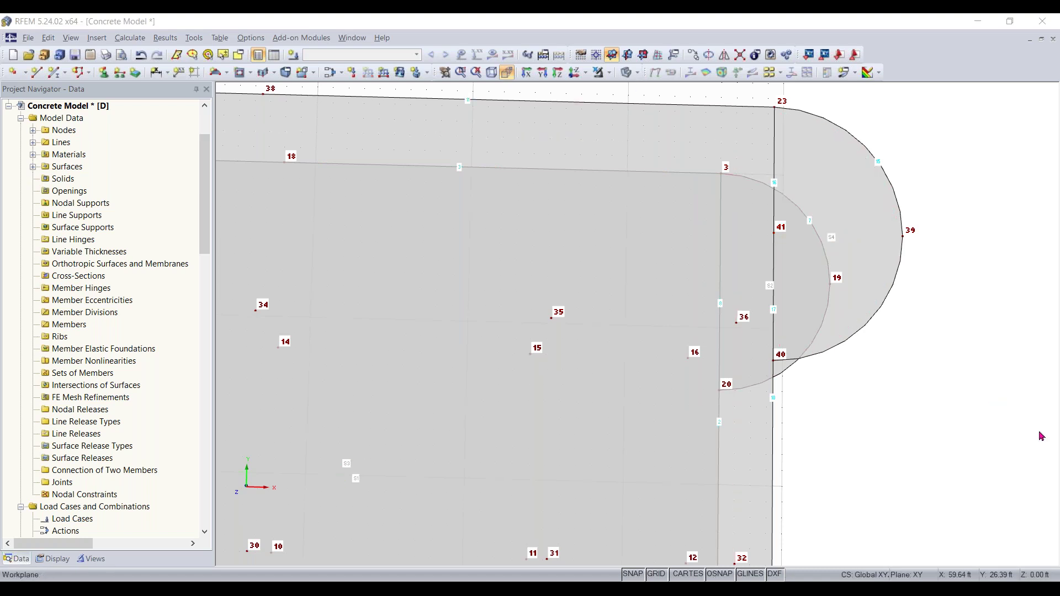
Examine the upper slab's edge line 10 where it meets the balcony arc at node 40.
middle_click_drag(786, 448, 755, 232)
right_click(733, 456)
left_click(834, 497)
middle_click_drag(831, 455, 817, 274, "ctrl")
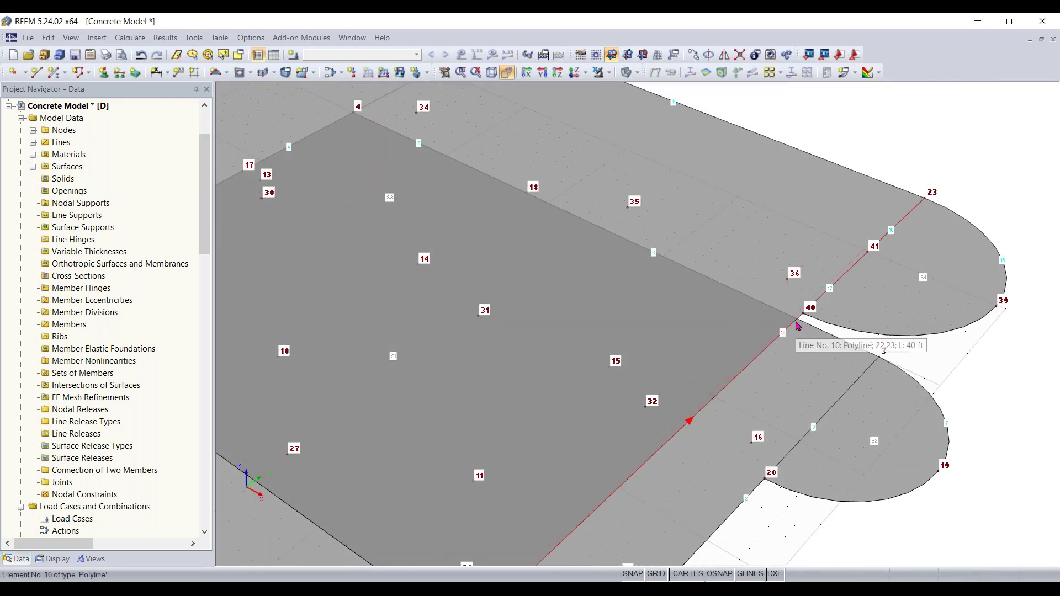
scroll(802, 324, "up", 4)
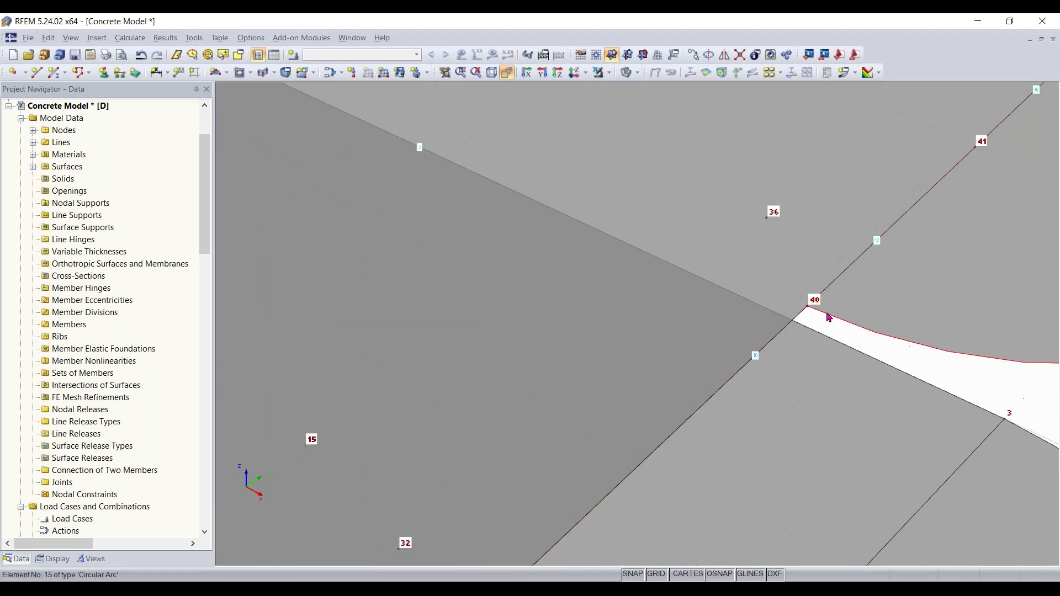
scroll(831, 319, "down", 2)
scroll(831, 319, "up", 2)
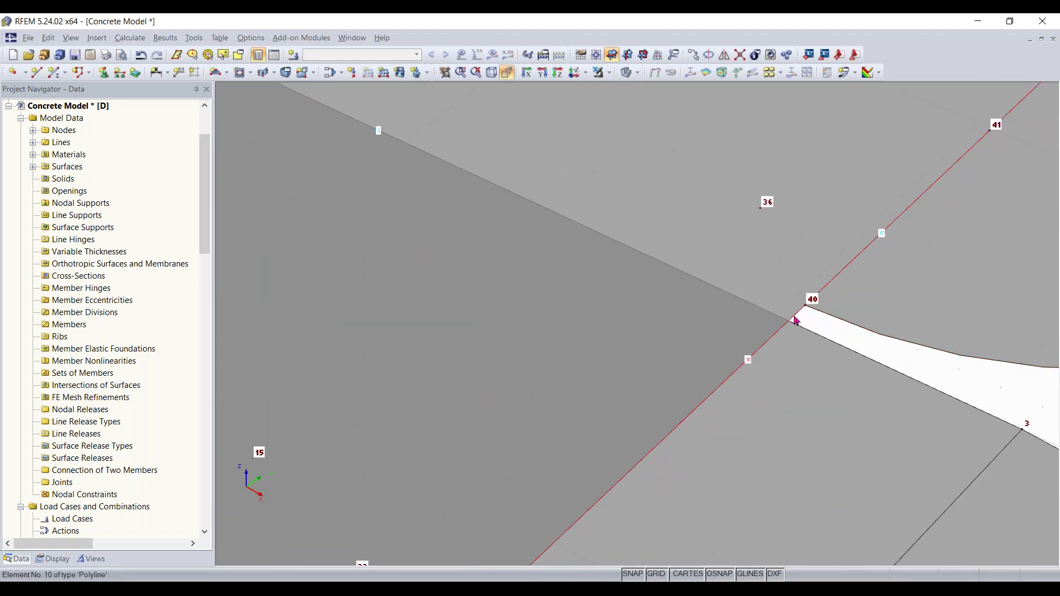
scroll(796, 320, "down", 3)
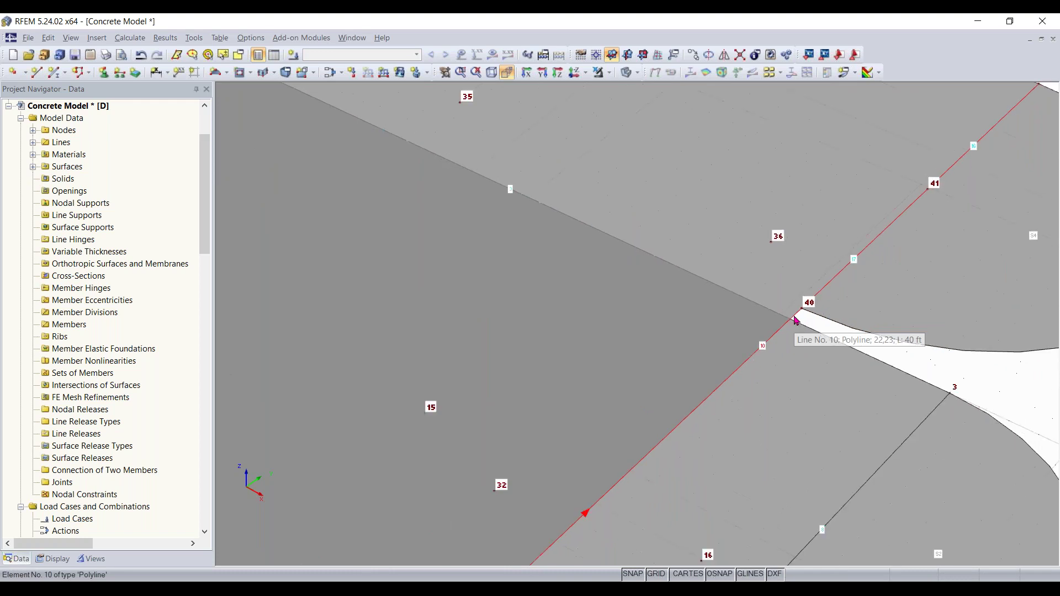
Connect the overlapping lines around node 40 along the straight edge of the upper slab's semicircular balcony.
middle_click_drag(897, 341, 772, 302, "ctrl")
right_click(903, 309)
left_click(863, 309)
scroll(806, 187, "up", 1)
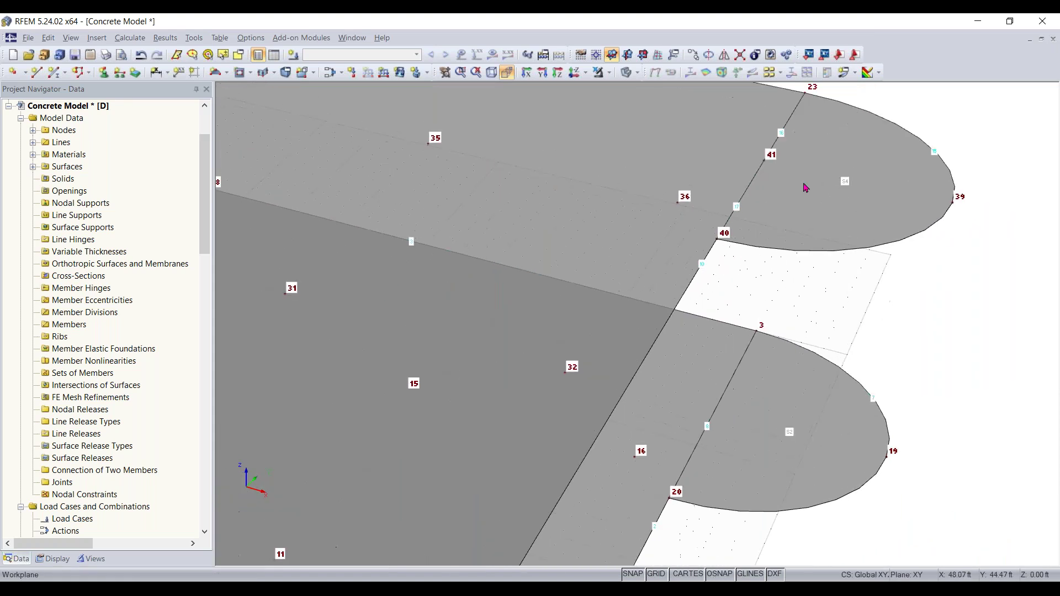
left_click(741, 57)
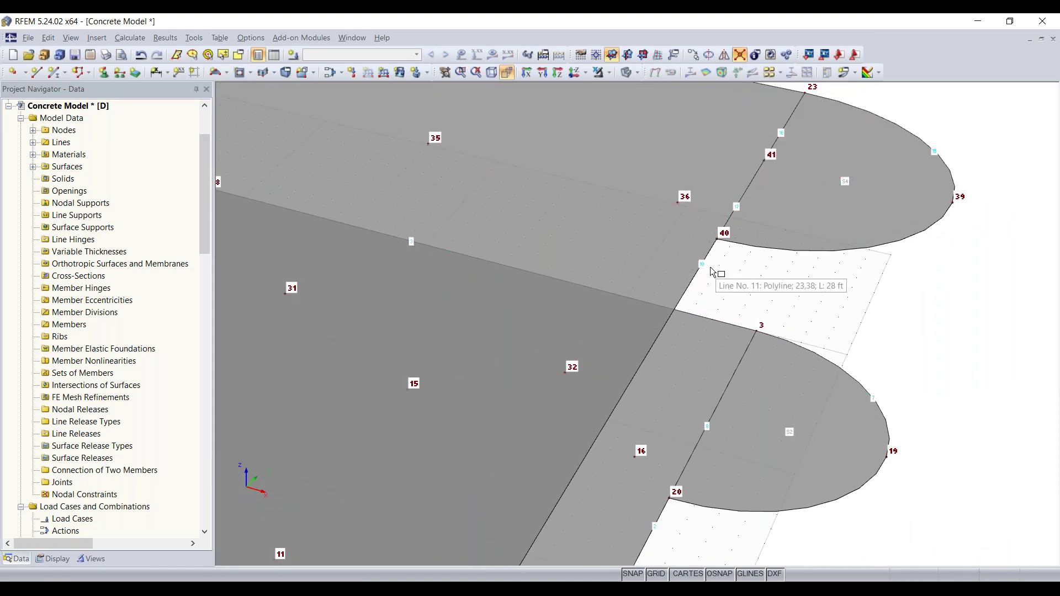
left_click_drag(709, 267, 731, 203)
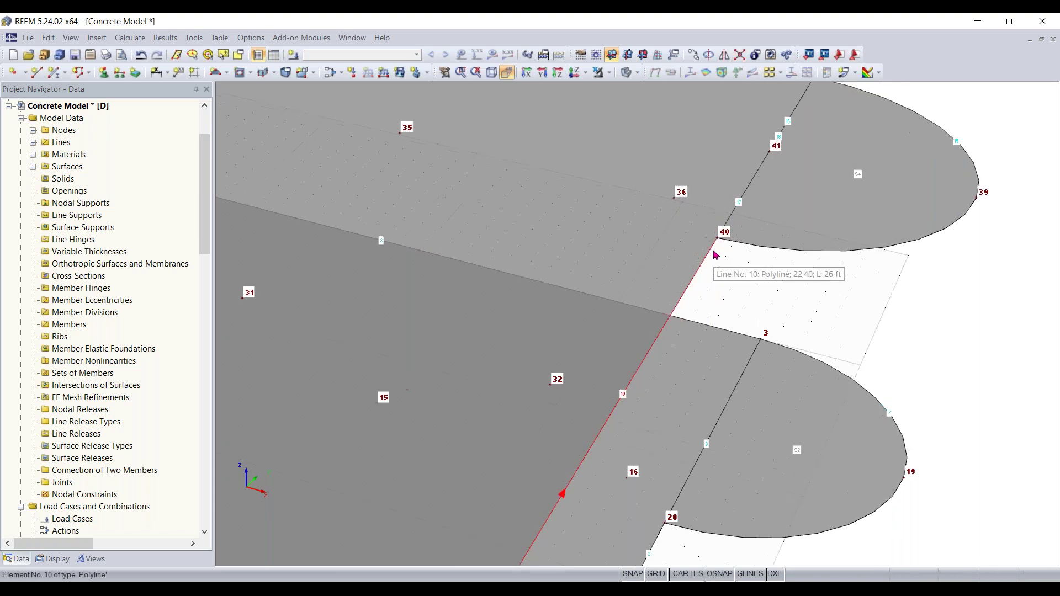
scroll(716, 255, "up", 2)
middle_click_drag(755, 180, 703, 254)
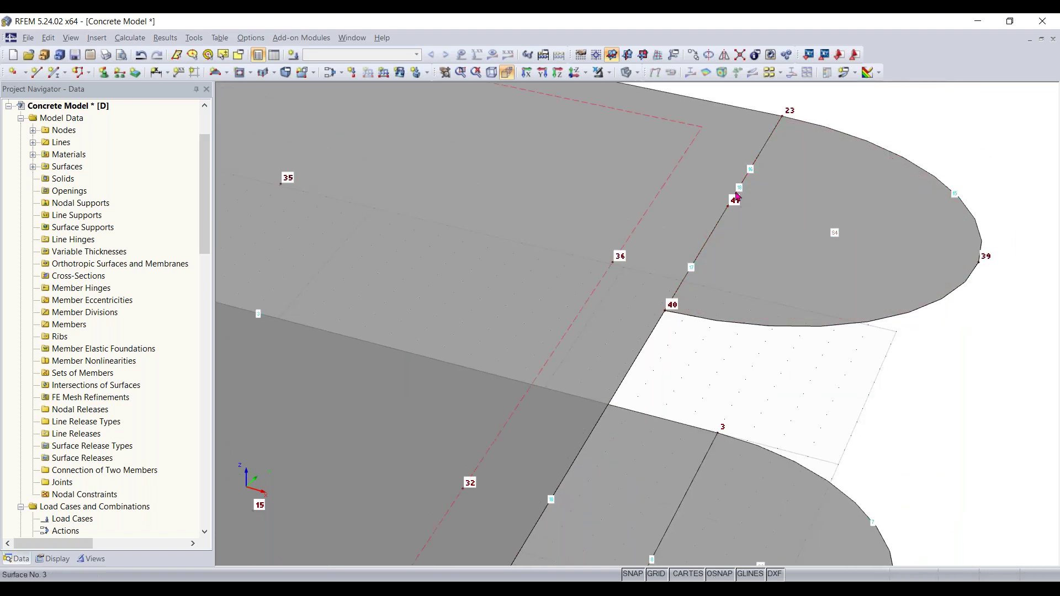
Delete the upper level's main slab surface and its semicircular balcony surface, keeping their boundary lines.
scroll(688, 429, "down", 3)
middle_click_drag(690, 425, 860, 553)
scroll(710, 290, "up", 2)
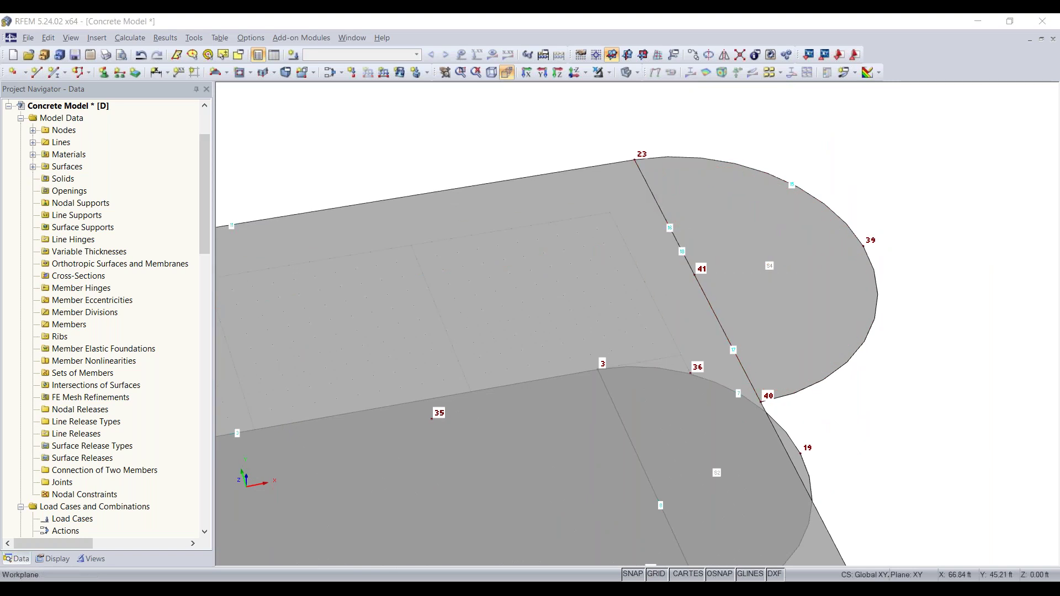
scroll(851, 450, "down", 2)
middle_click_drag(873, 469, 924, 258)
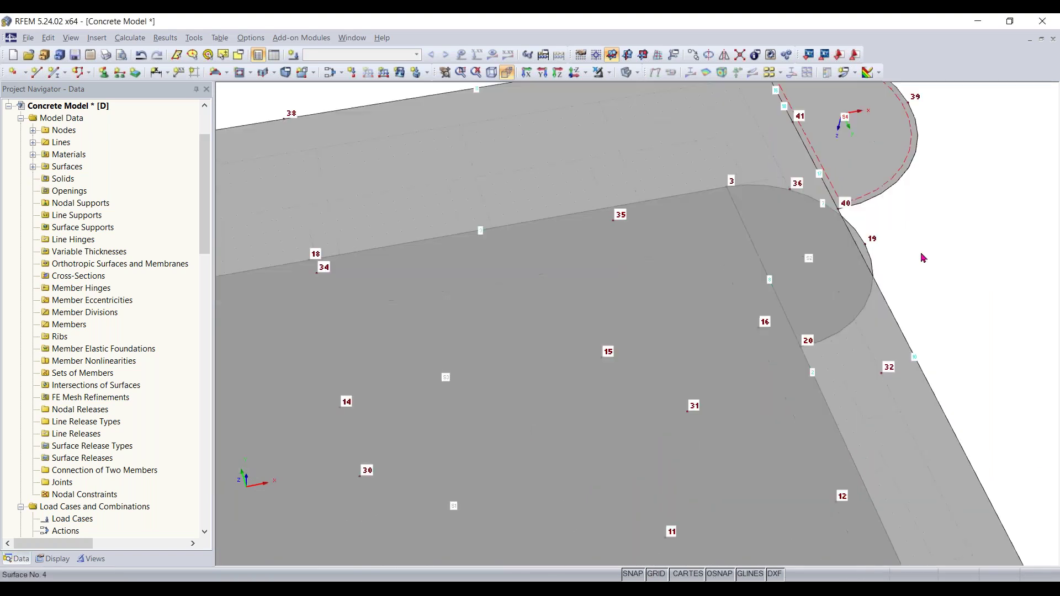
scroll(927, 262, "down", 2)
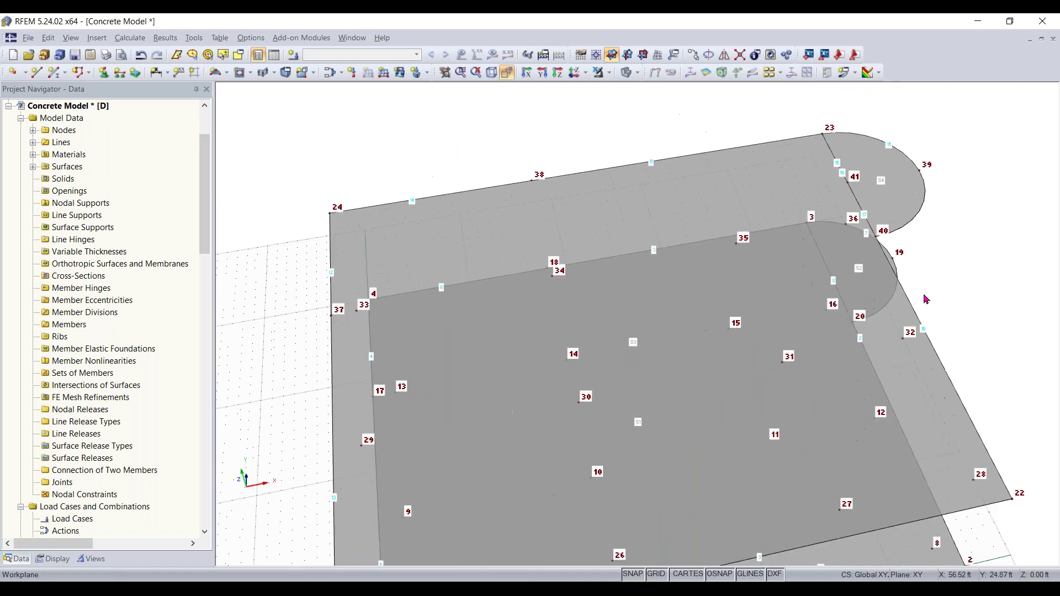
left_click(782, 181)
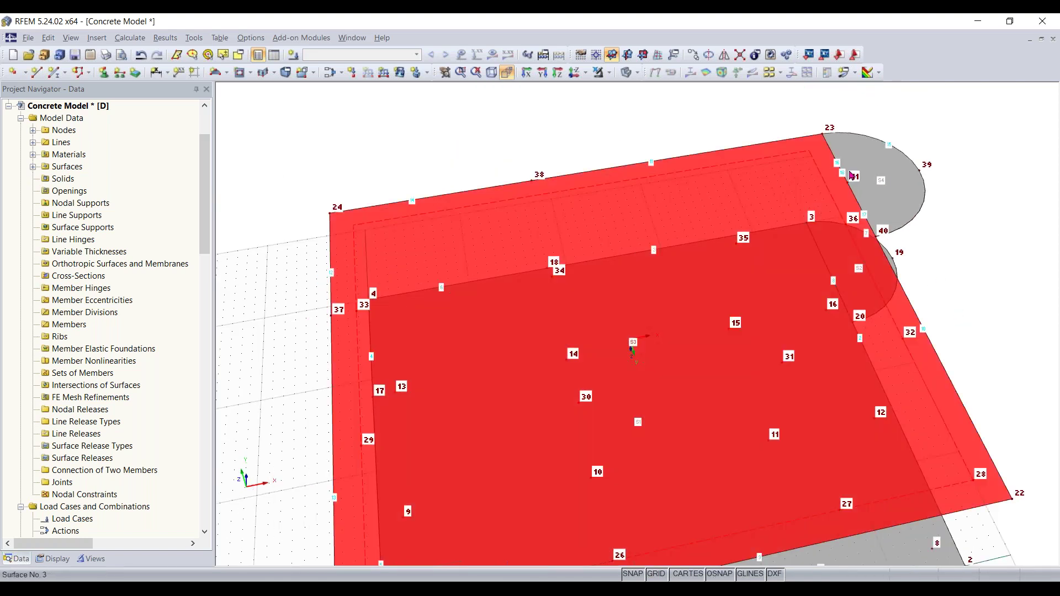
key("Delete")
left_click(875, 174)
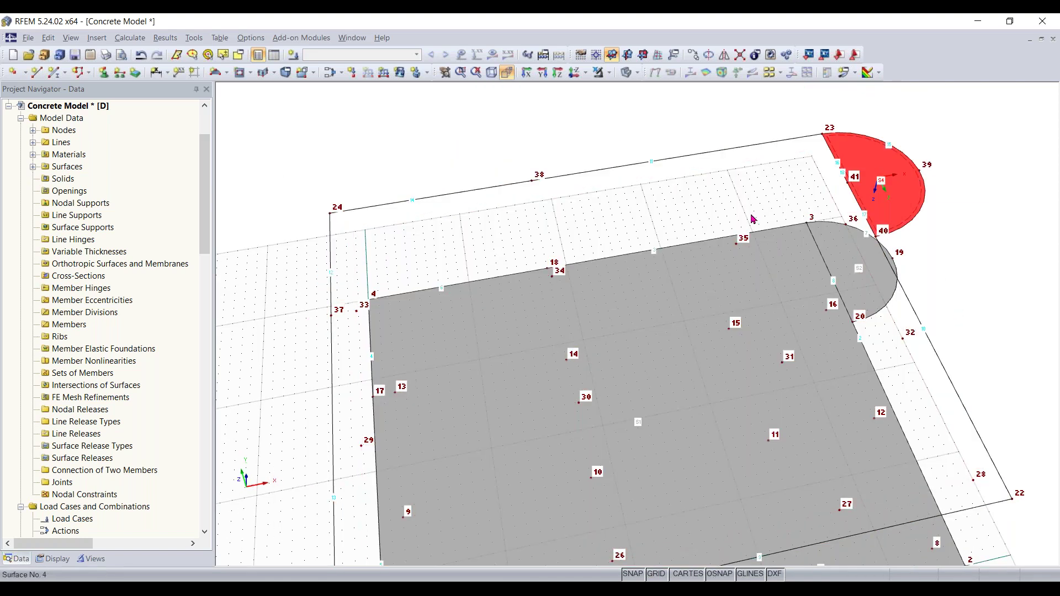
key("Delete")
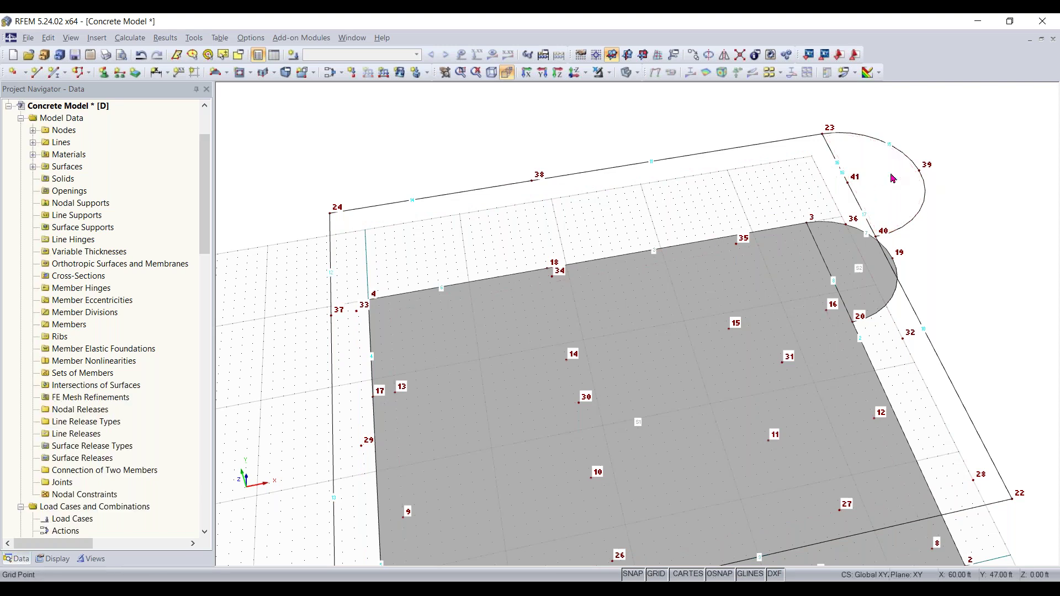
scroll(864, 193, "up", 1)
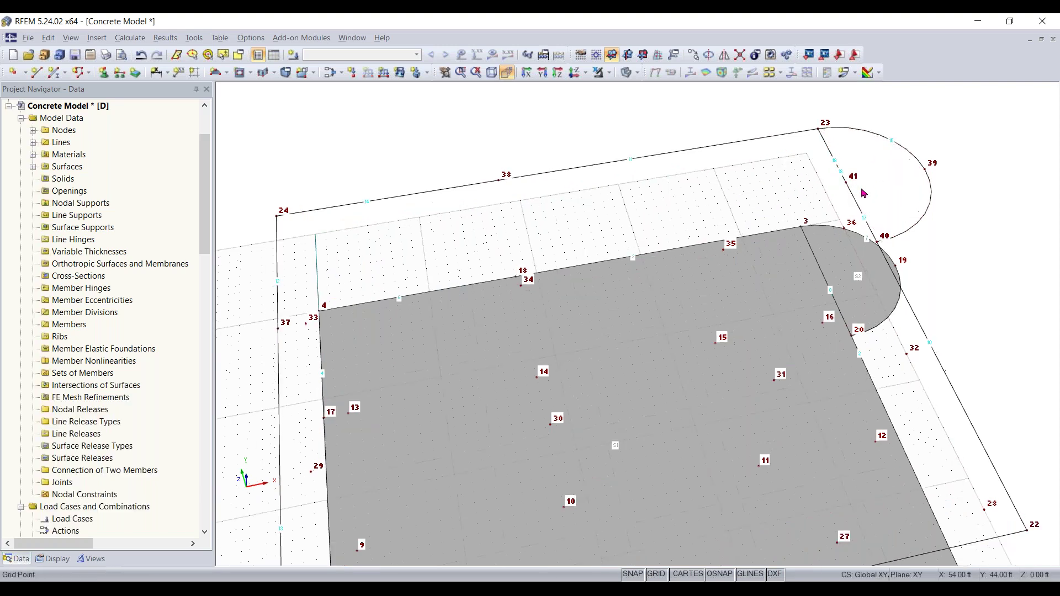
Compare overlapping lines 16, 17 and 18 along the straight edge between nodes 23 and 40 of the upper balcony.
scroll(864, 193, "up", 2)
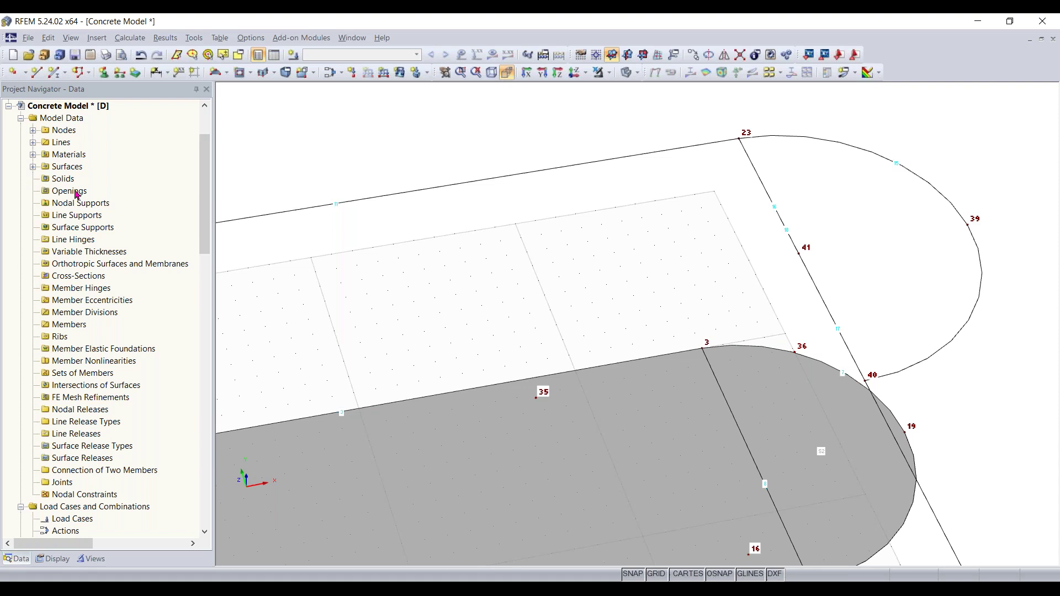
left_click(34, 145)
left_click(110, 361)
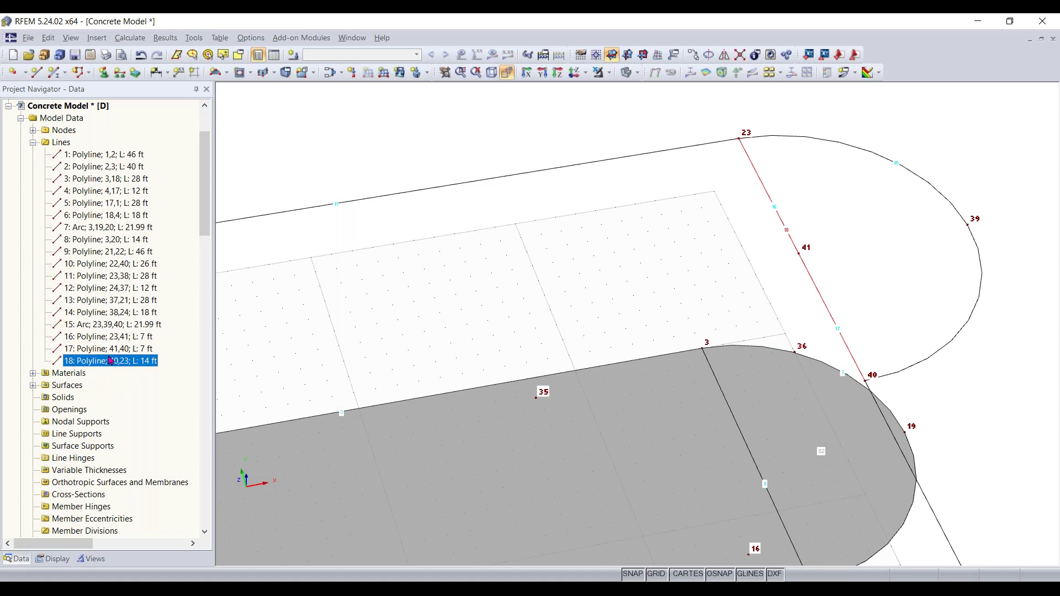
left_click(110, 353)
key("Up")
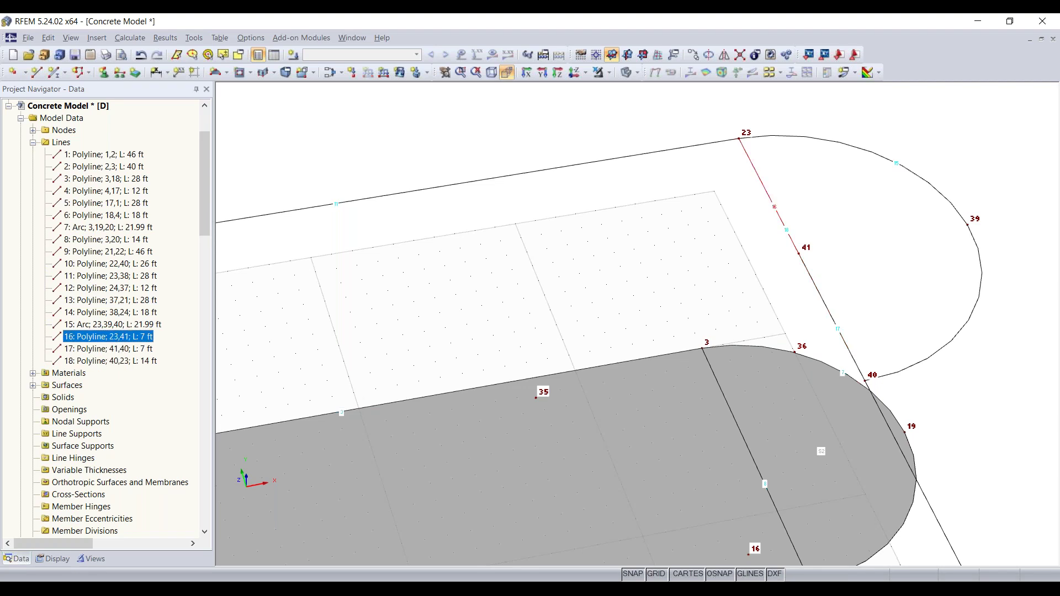
left_click(109, 354)
left_click(108, 360)
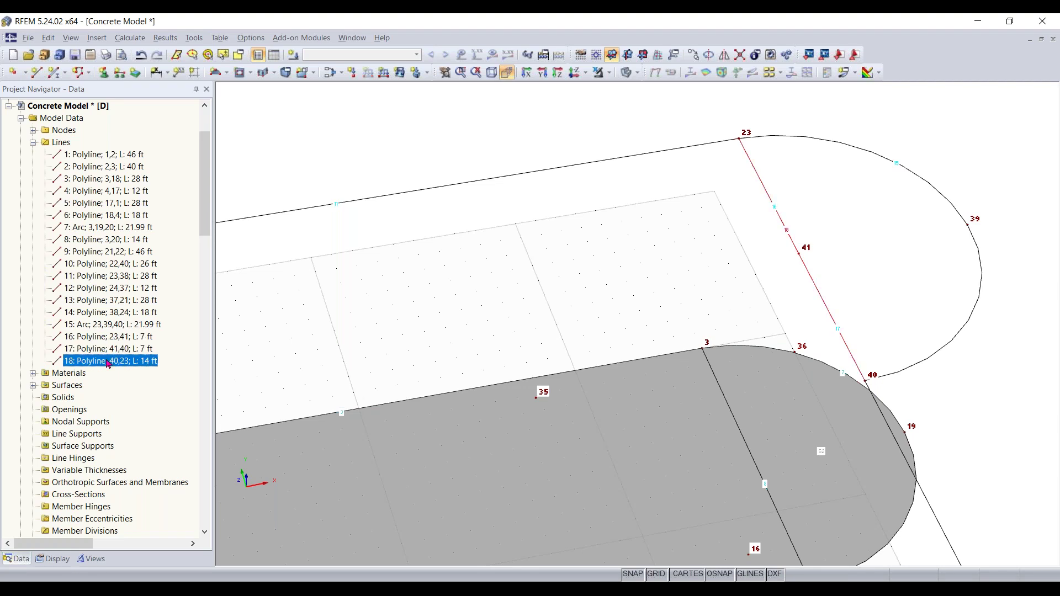
left_click(96, 338)
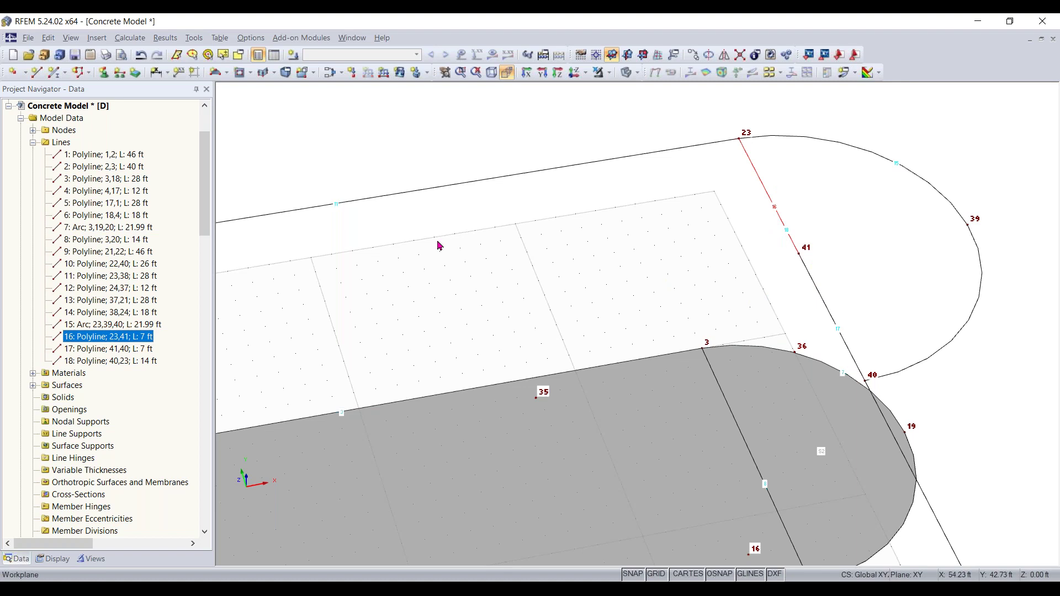
left_click(130, 349)
left_click(127, 362)
left_click(128, 350)
Delete lines 16, 17 and 18 between nodes 23 and 40 of the upper slab.
left_click(125, 339)
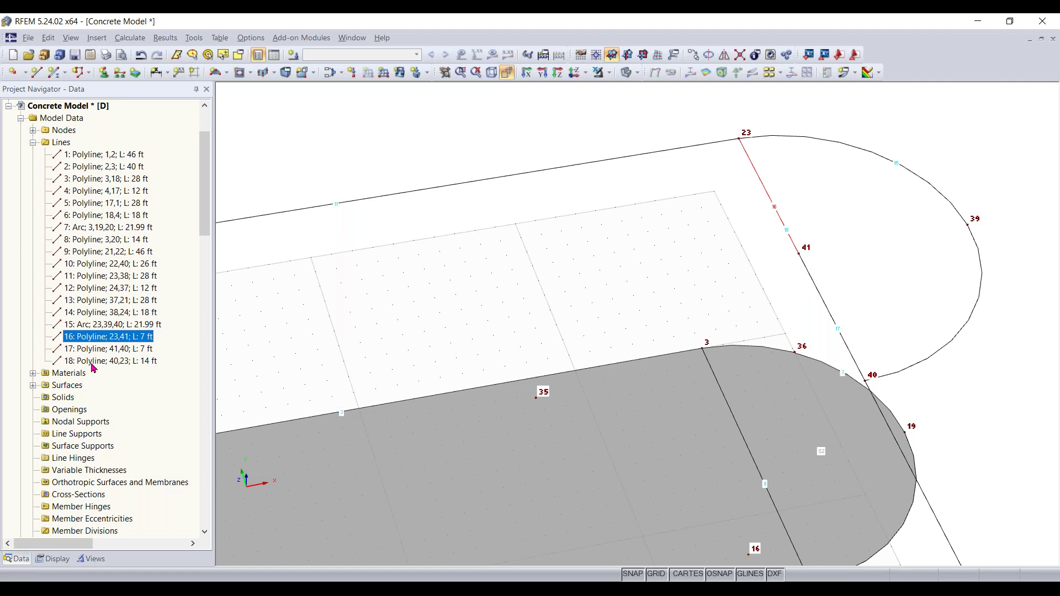
left_click(130, 361, "shift")
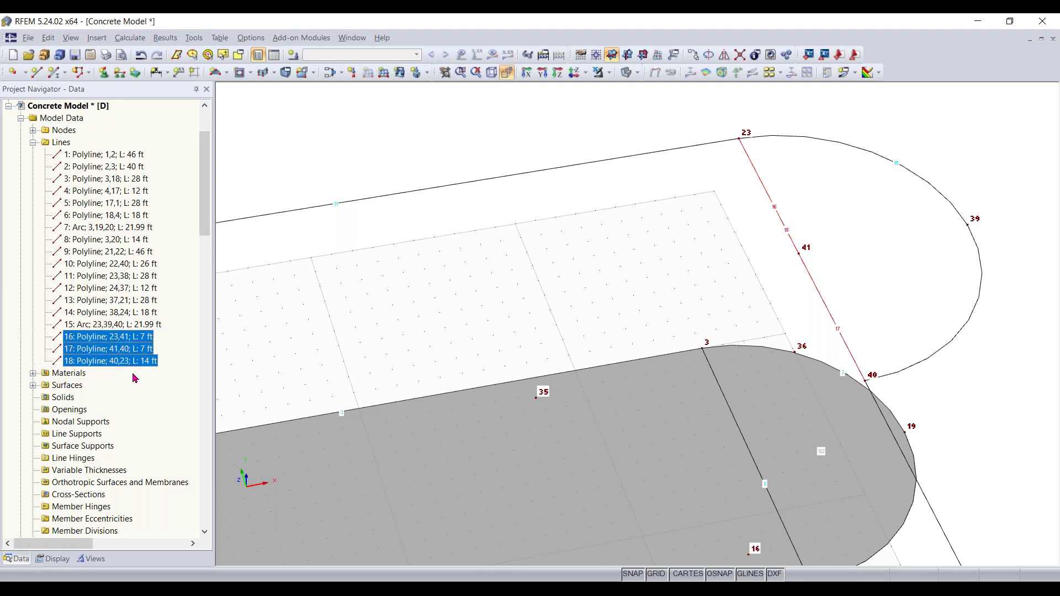
key("Delete")
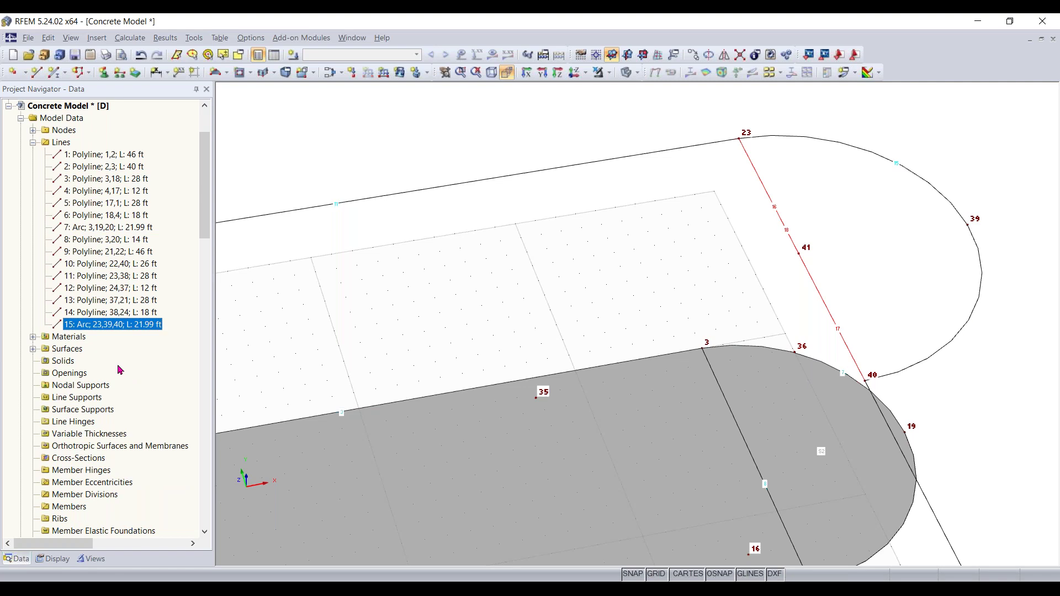
Set up a new plane surface by boundary lines, using Concrete f'c = 4000 psi with a constant thickness of 12 in.
scroll(555, 276, "down", 5)
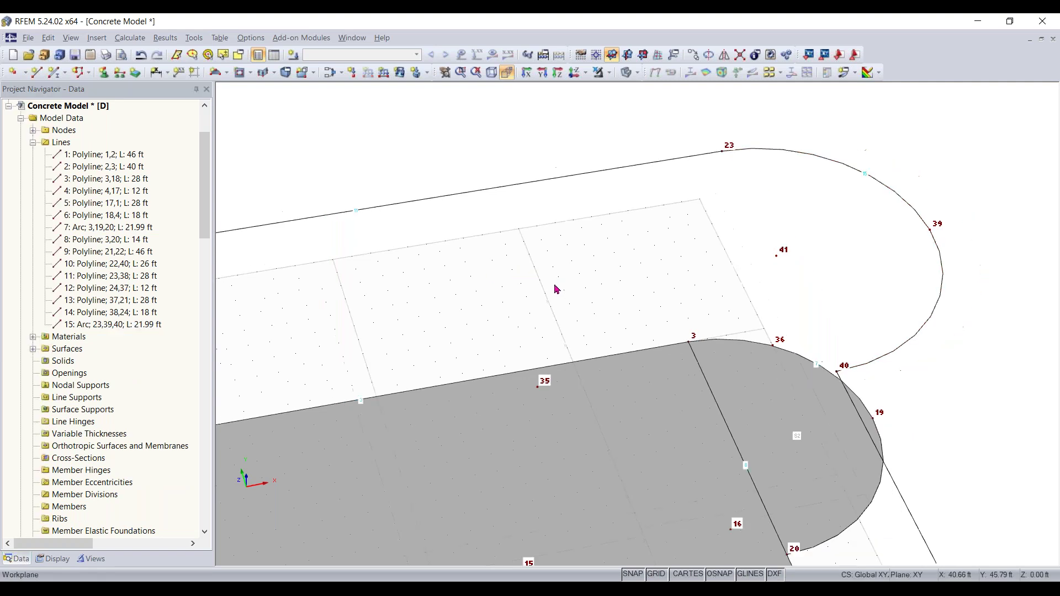
scroll(658, 289, "down", 2)
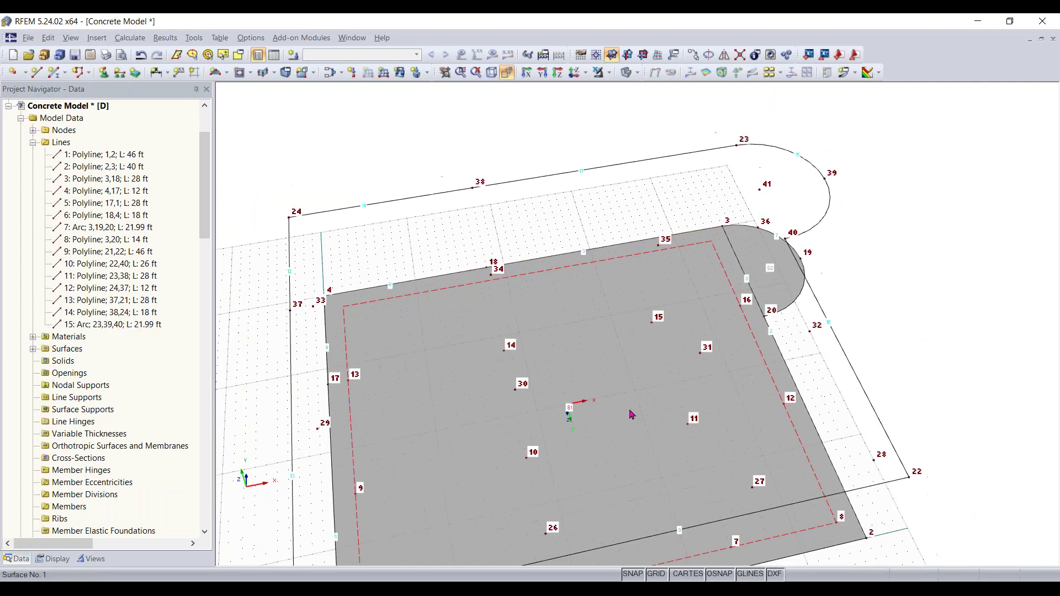
middle_click_drag(644, 412, 700, 354, "ctrl")
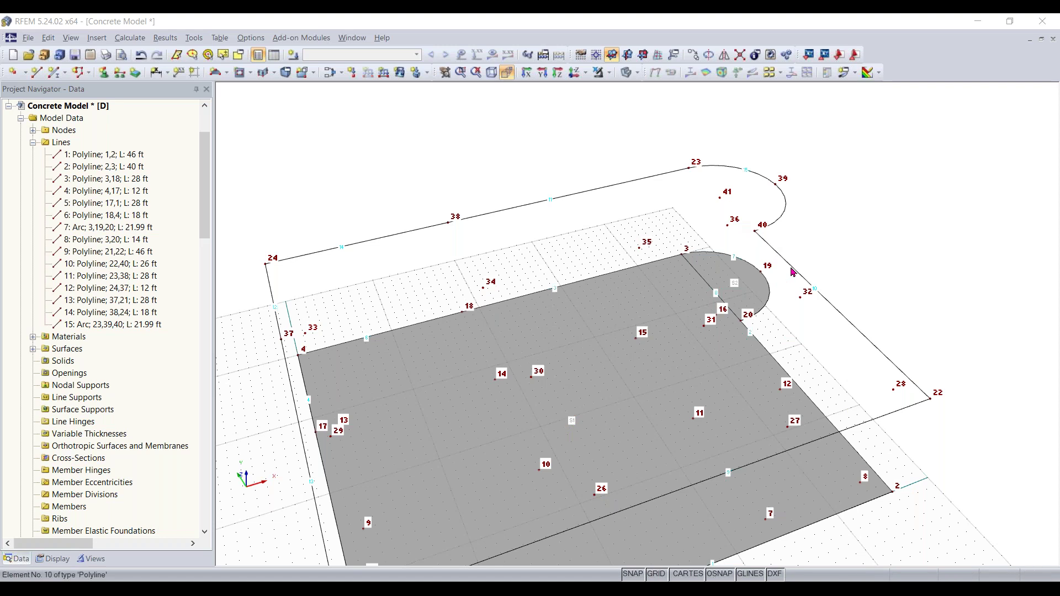
left_click(226, 74)
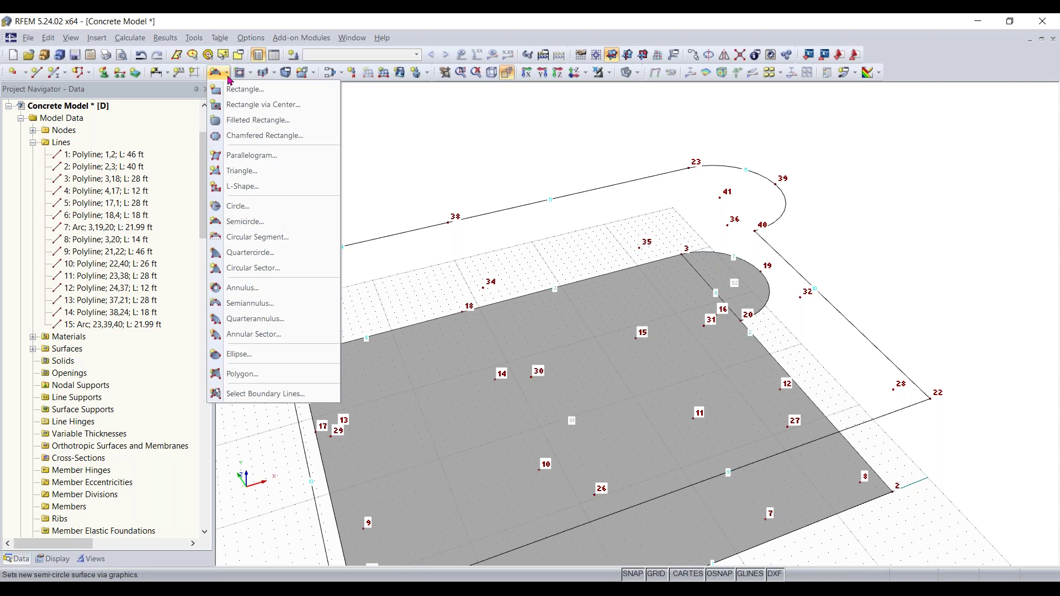
left_click(266, 395)
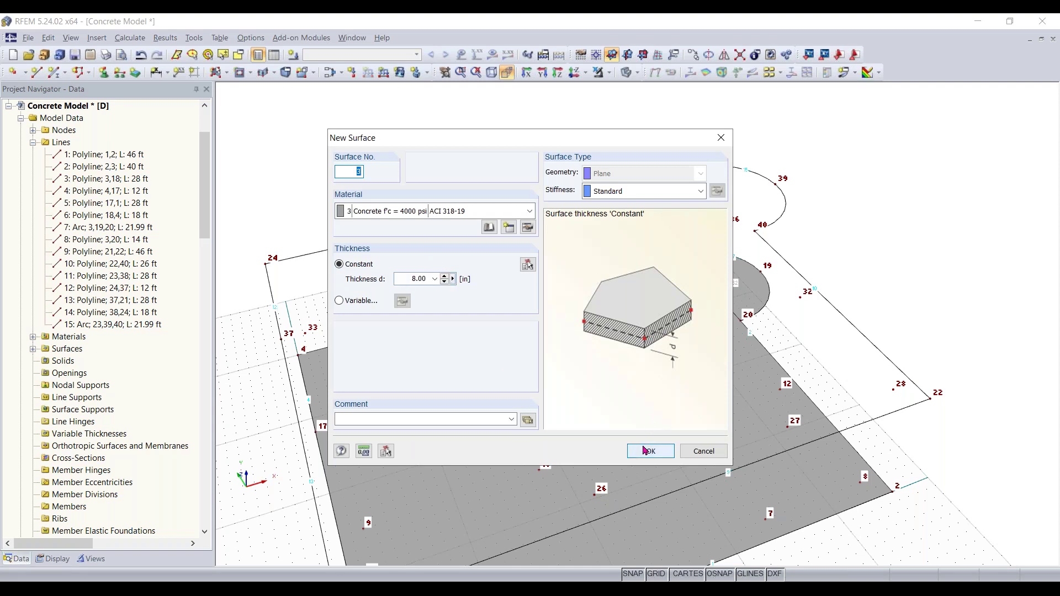
left_click(528, 265)
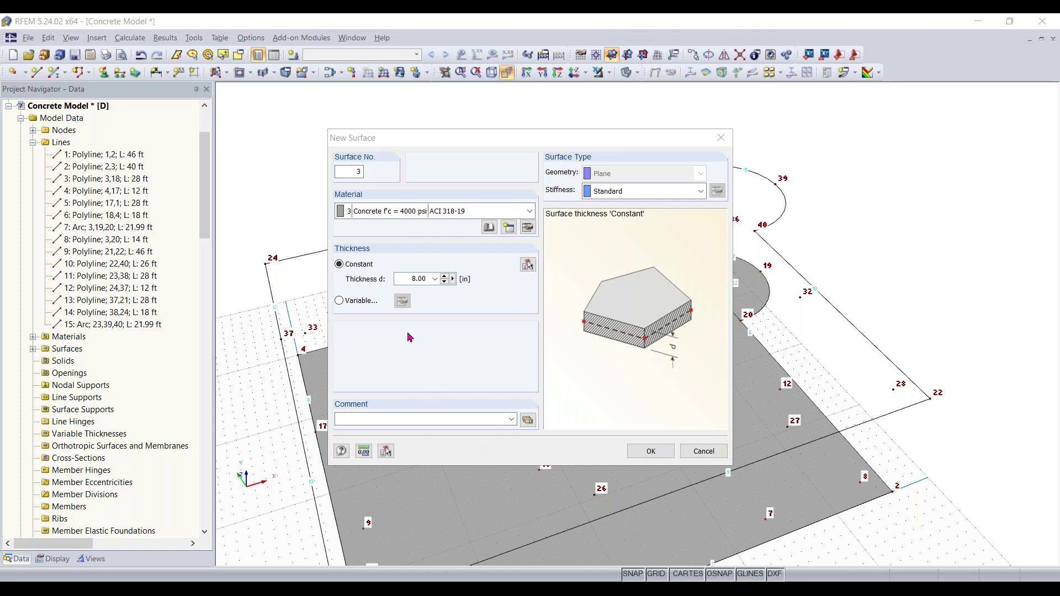
left_click_drag(404, 278, 566, 286)
type("12")
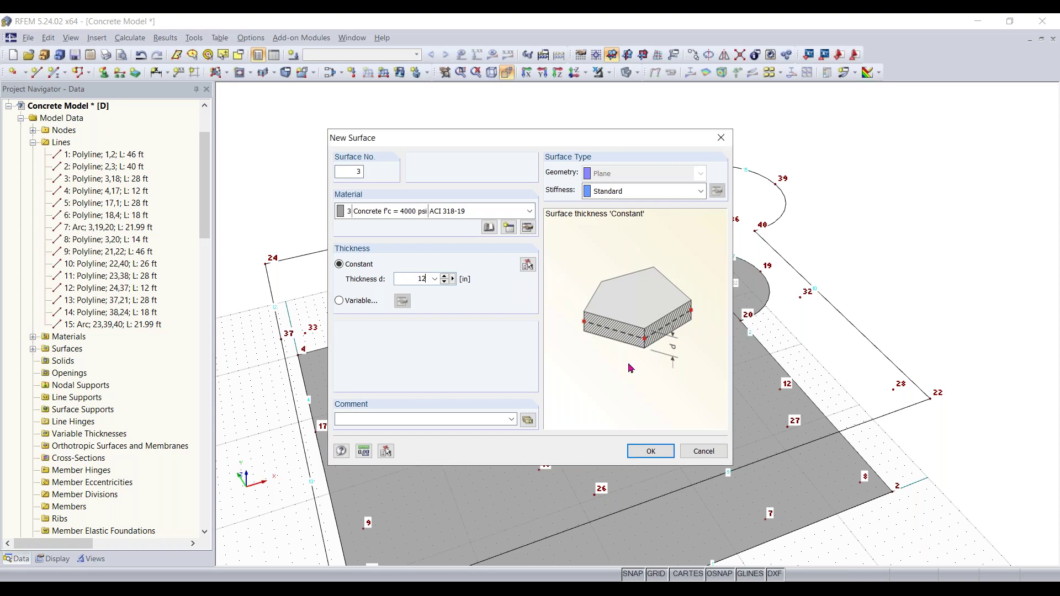
left_click(651, 451)
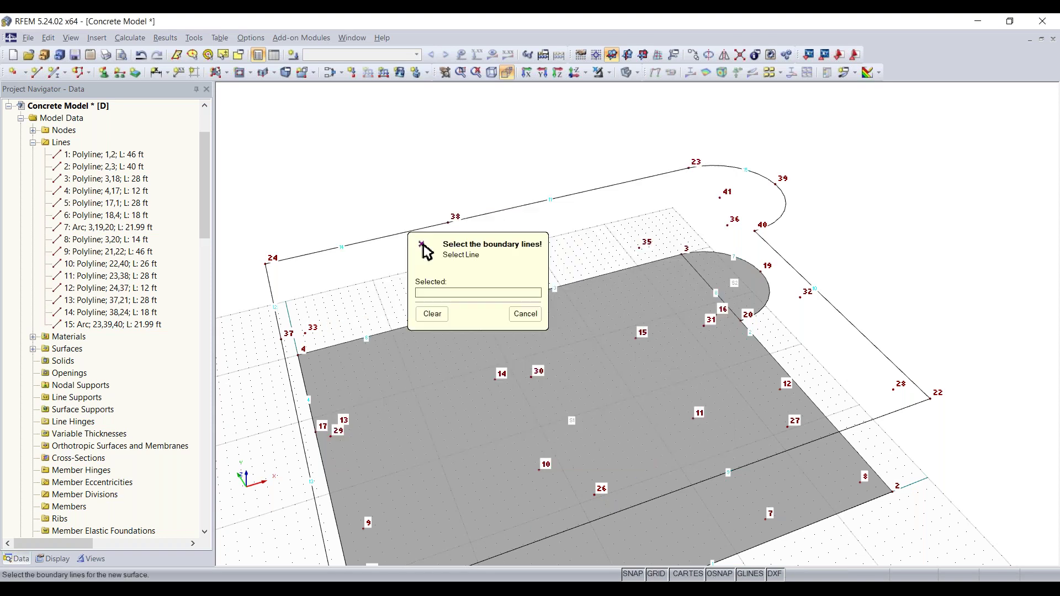
Create the upper slab surface, including the semicircular balcony, from boundary lines 11, 14, 12, 13, 9, 10 and 15.
left_click_drag(504, 256, 326, 126)
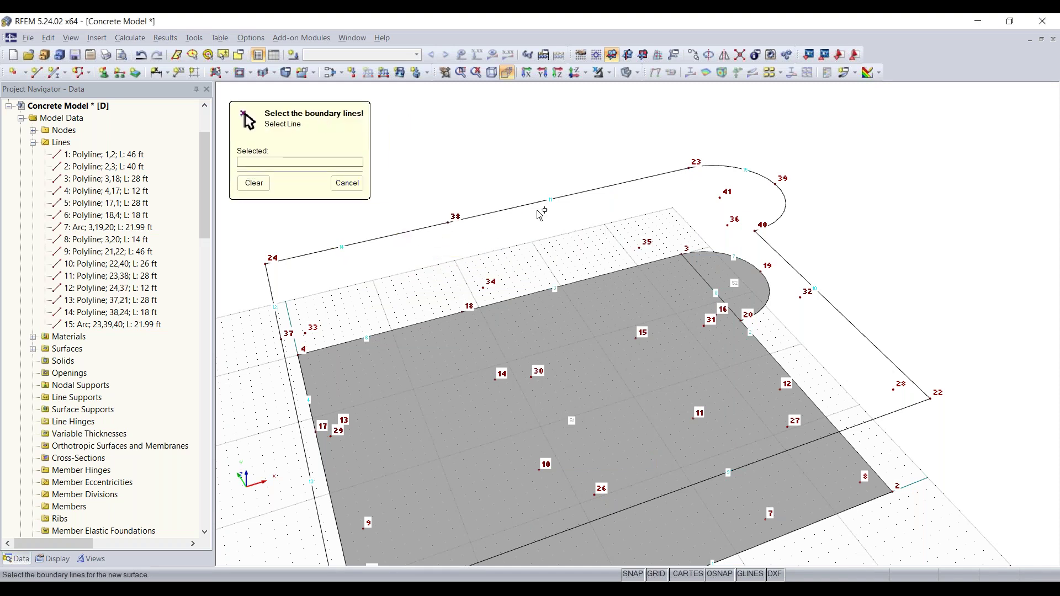
double_click(517, 205)
left_click(517, 206)
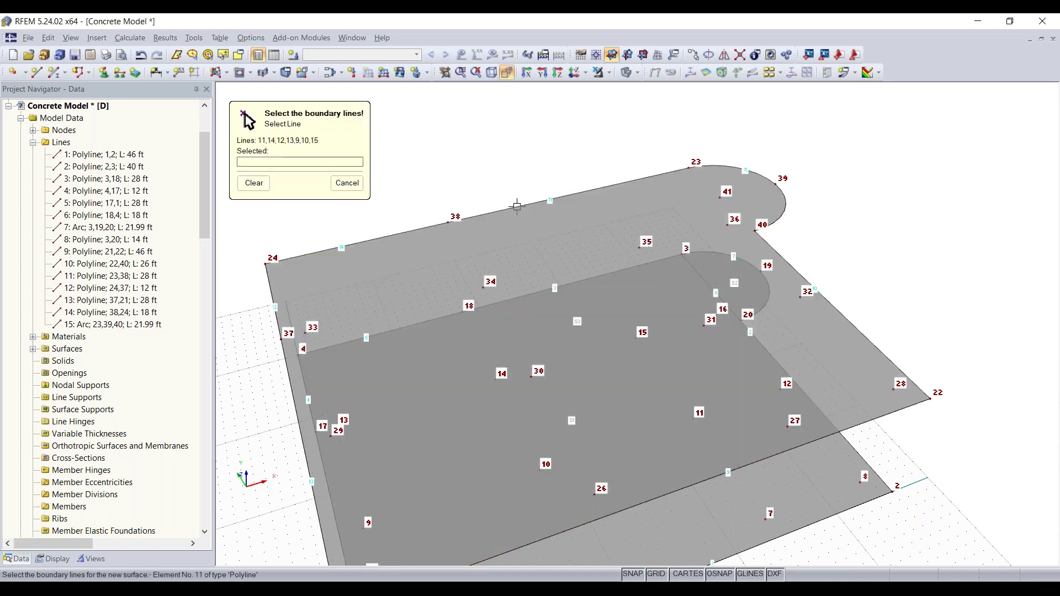
scroll(836, 354, "down", 2)
middle_click_drag(798, 363, 820, 299)
middle_click_drag(821, 300, 933, 292, "ctrl")
key("Escape")
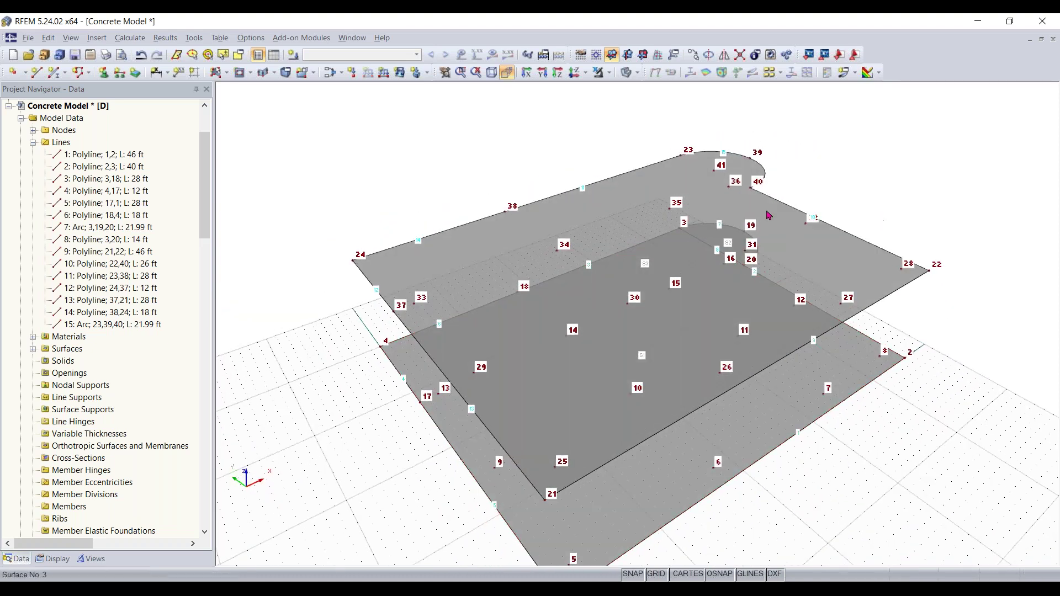
Examine the new upper slab surface and its continuous balcony outline from several sides, comparing it with the lower slab.
left_click(729, 189)
middle_click_drag(932, 182, 865, 271, "ctrl")
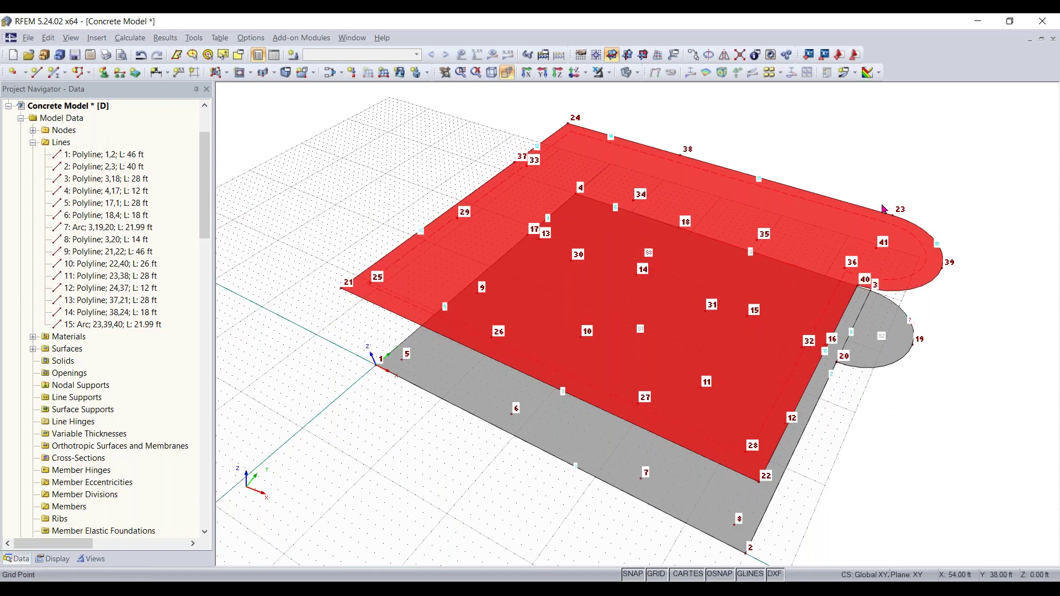
middle_click_drag(844, 471, 936, 265, "ctrl")
right_click(936, 265)
left_click(691, 142)
left_click(490, 72)
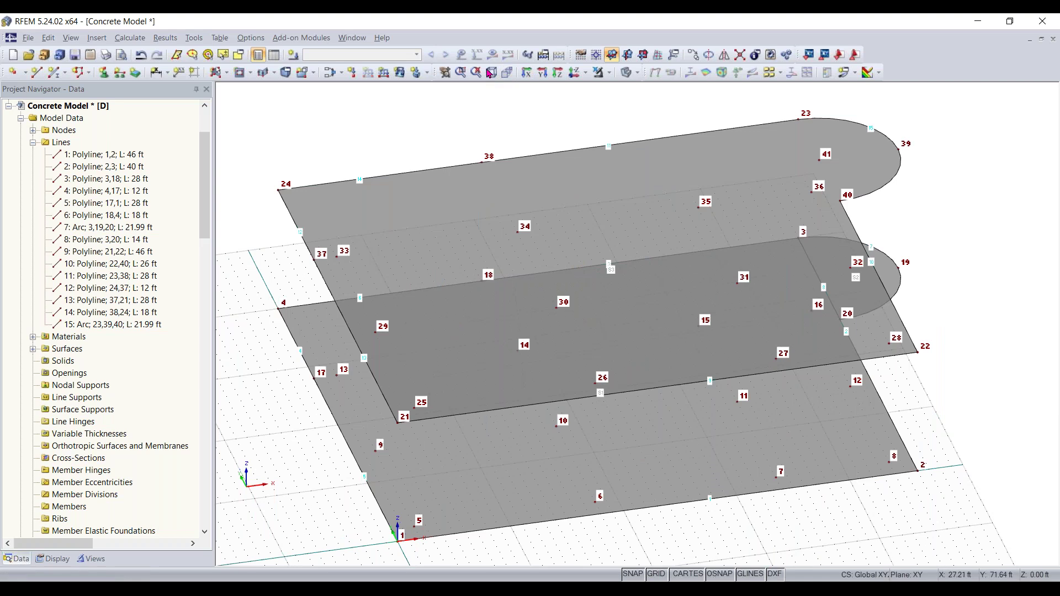
left_click(492, 73)
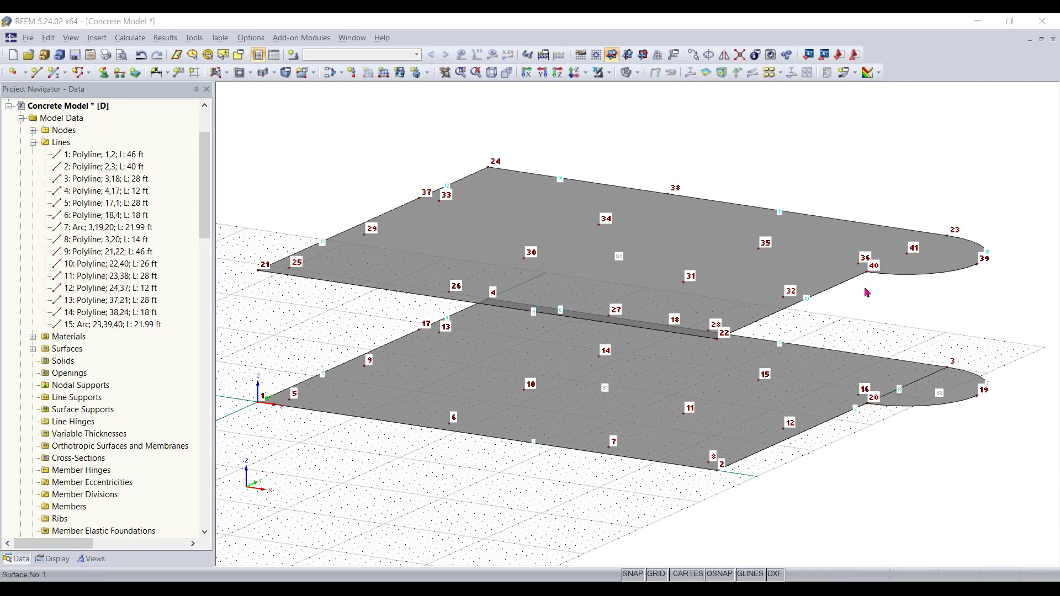
left_click(908, 273)
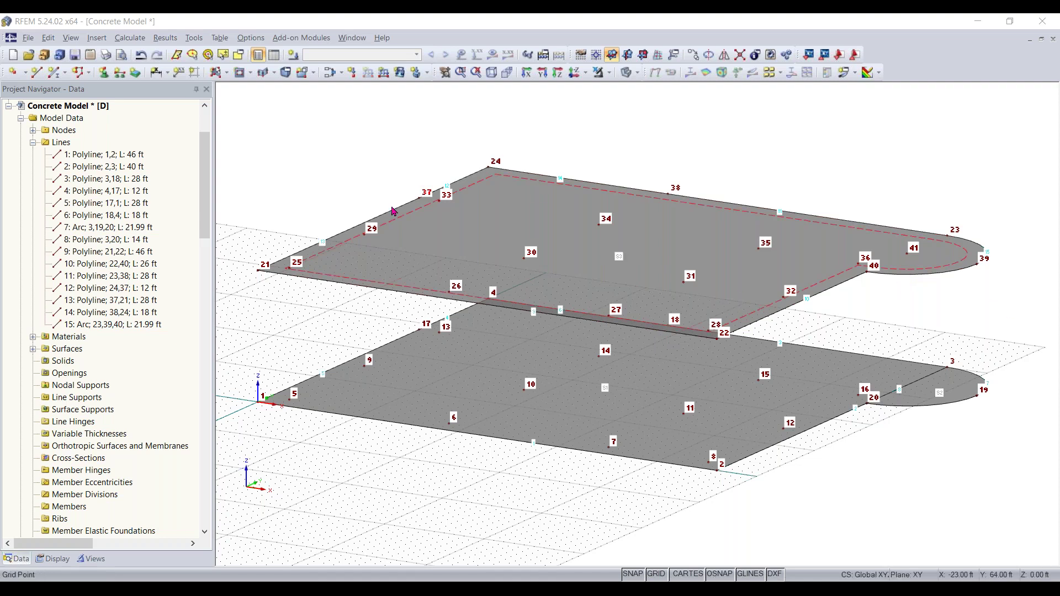
middle_click_drag(392, 204, 666, 257, "ctrl")
right_click(665, 257)
left_click(450, 103)
Cut a circular opening with a 6 ft radius in the upper slab, centred on node 41 at the balcony.
left_click(240, 74)
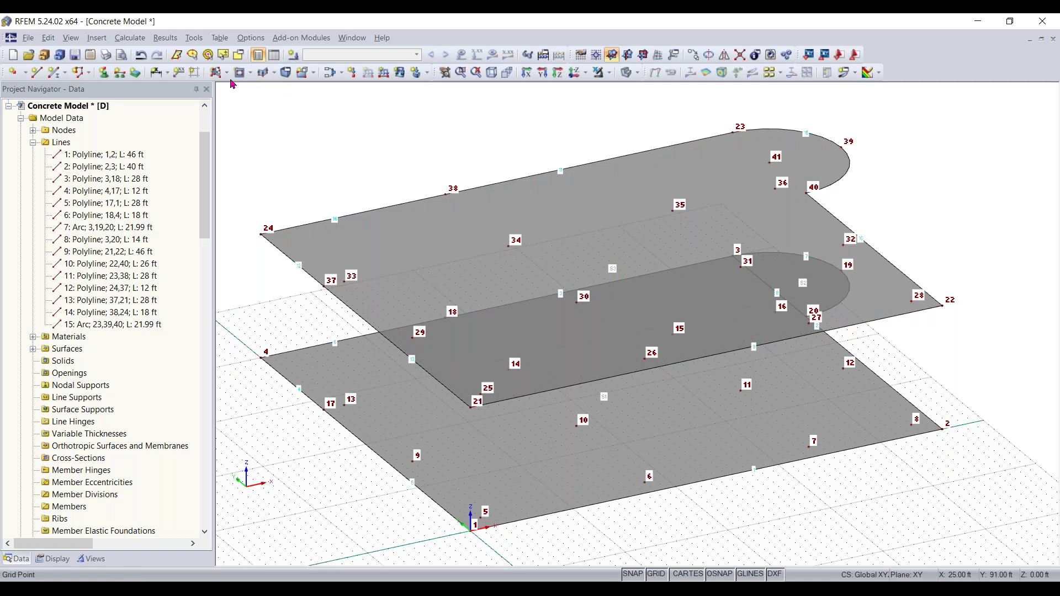
left_click(251, 73)
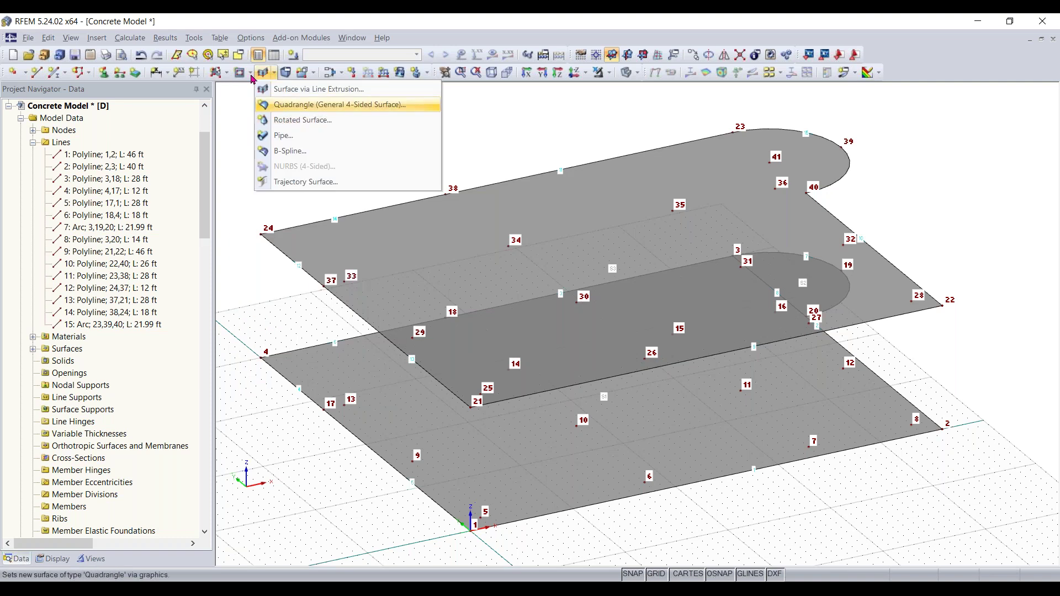
left_click(269, 207)
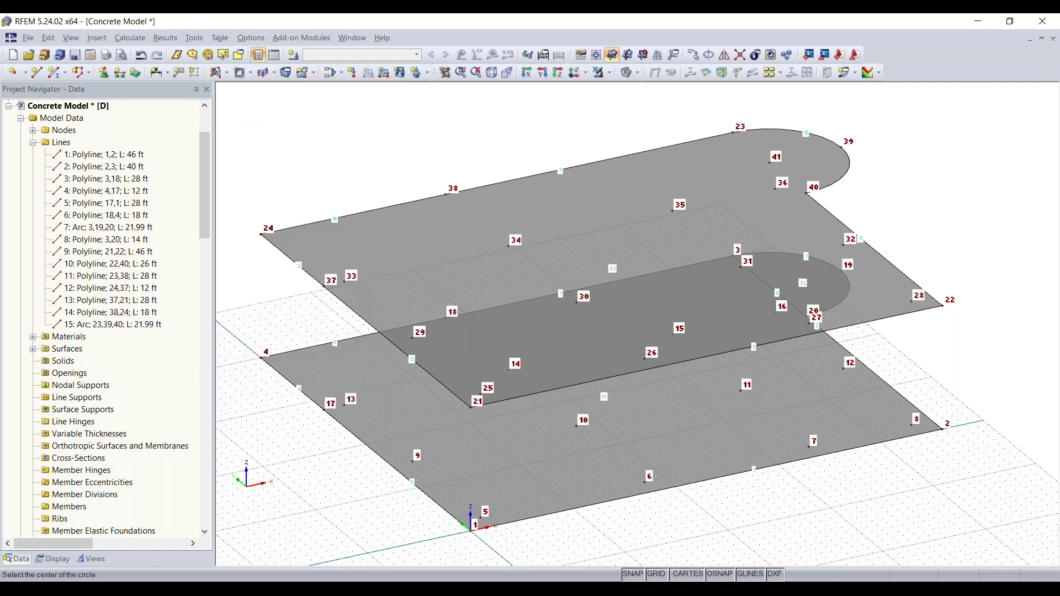
middle_click_drag(894, 191, 747, 293, "ctrl")
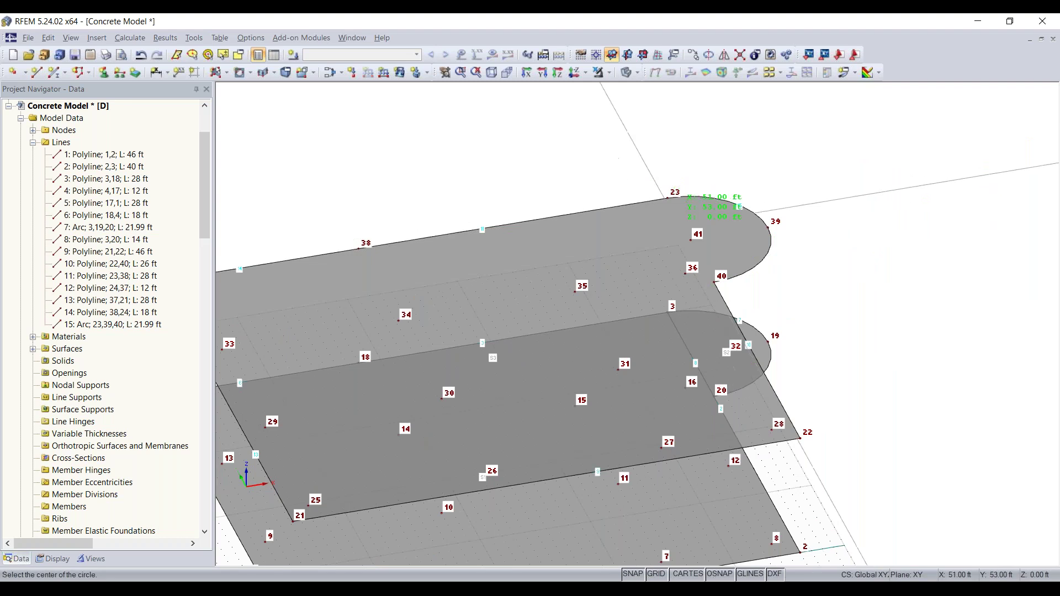
scroll(691, 241, "up", 4)
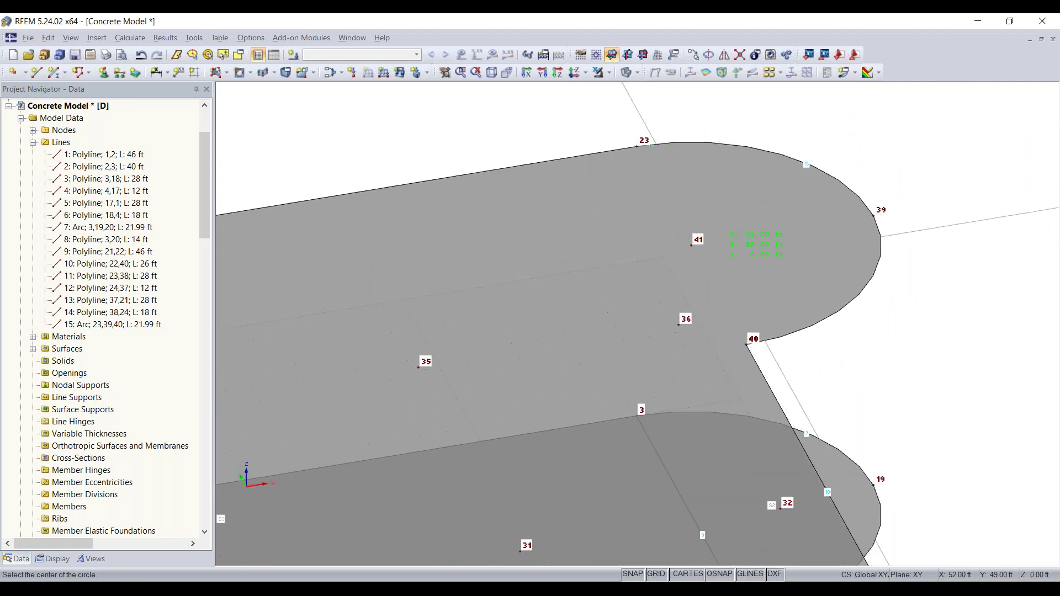
left_click(691, 245)
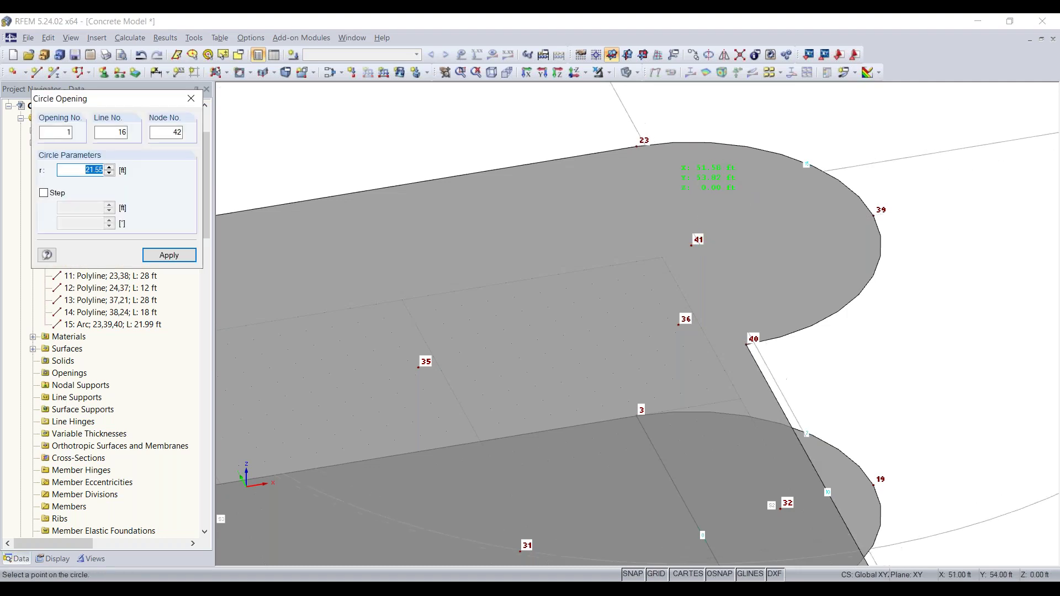
type("6")
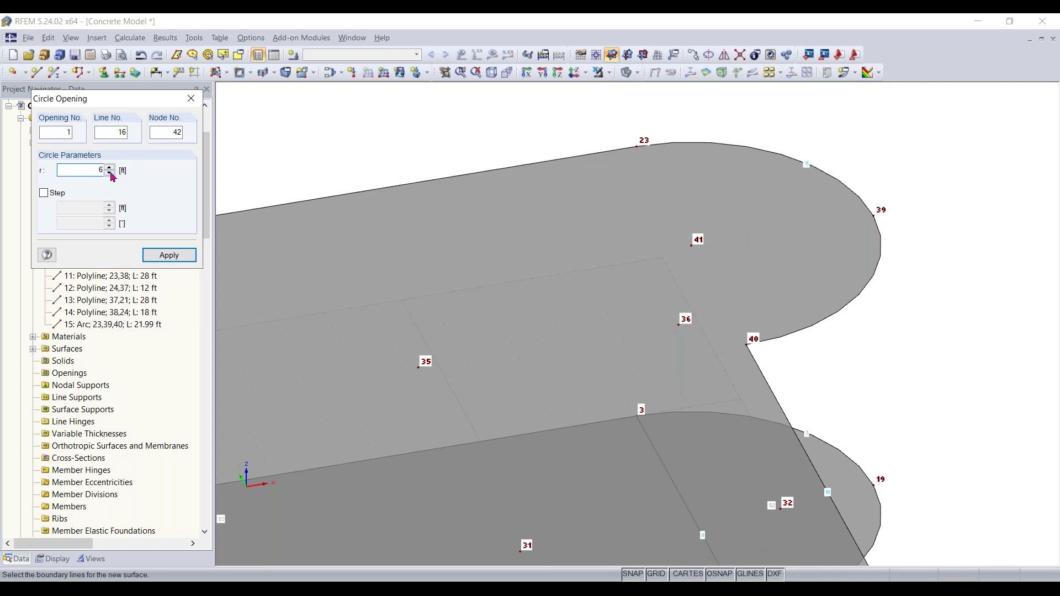
key("Return")
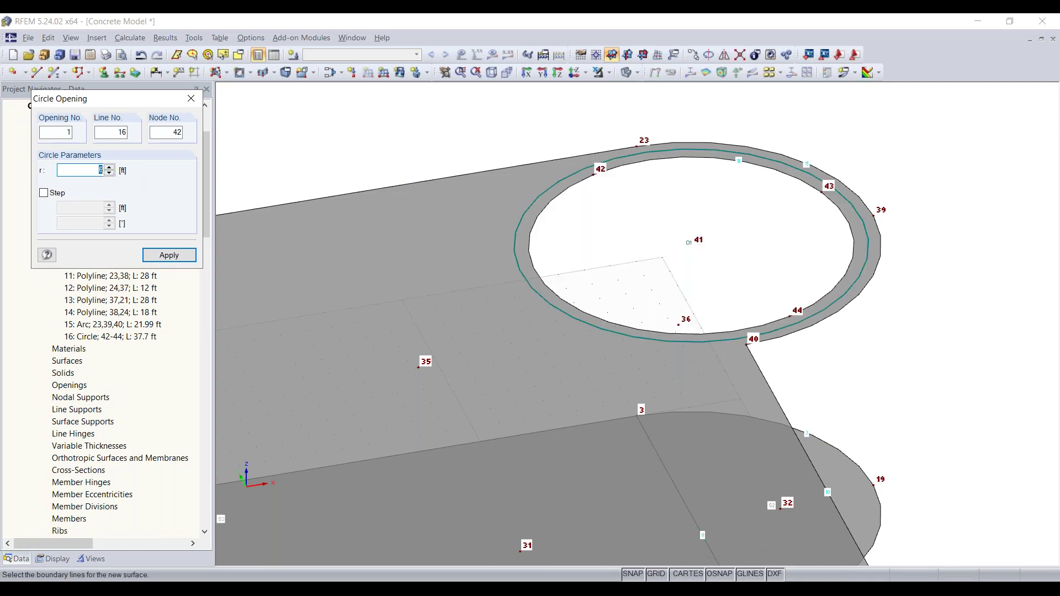
left_click(191, 98)
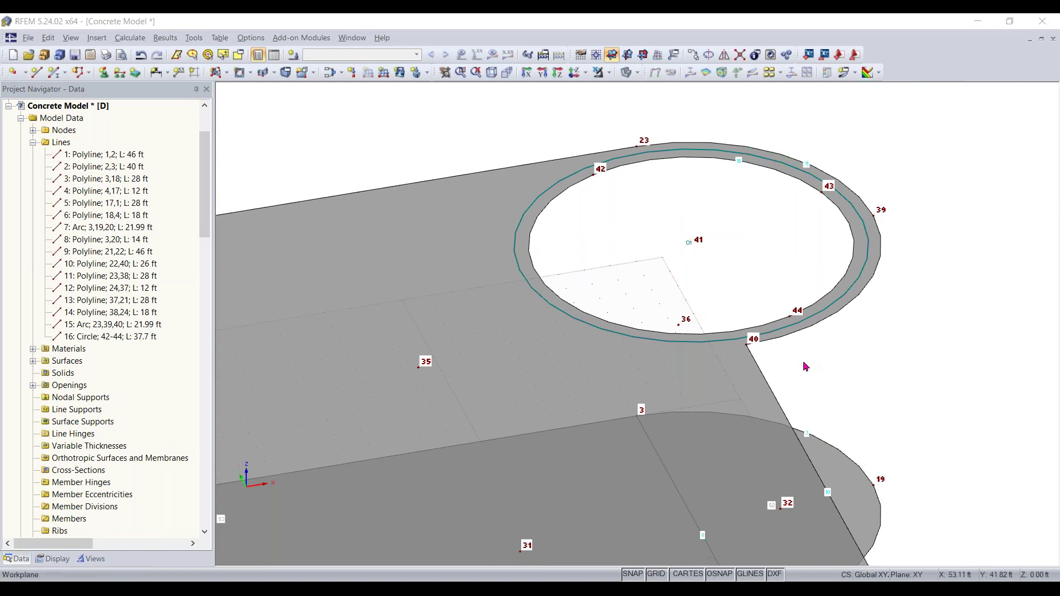
scroll(835, 381, "down", 4)
middle_click_drag(915, 476, 966, 364)
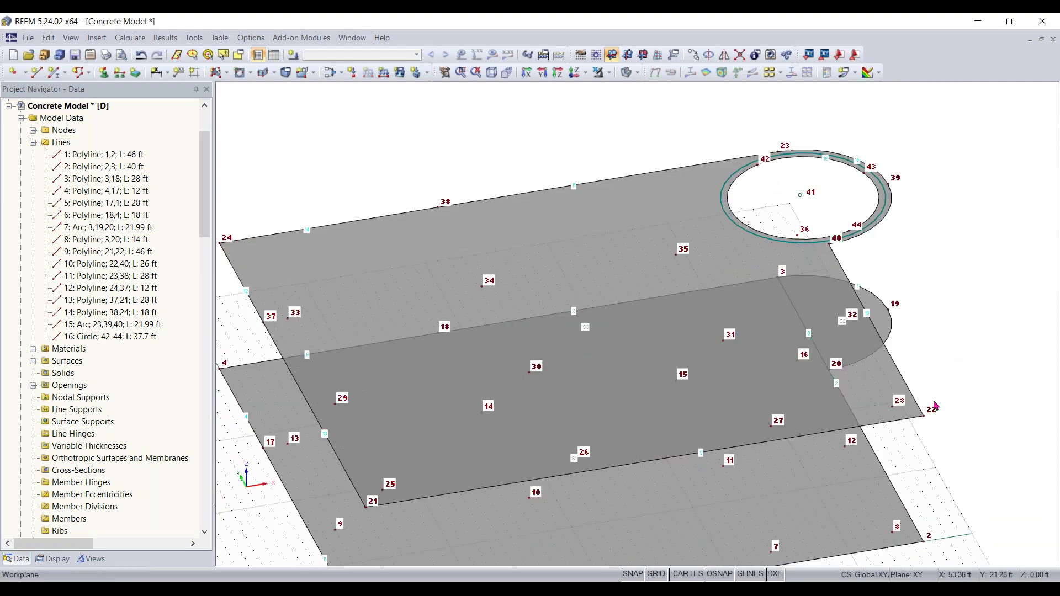
middle_click_drag(821, 337, 990, 377, "ctrl")
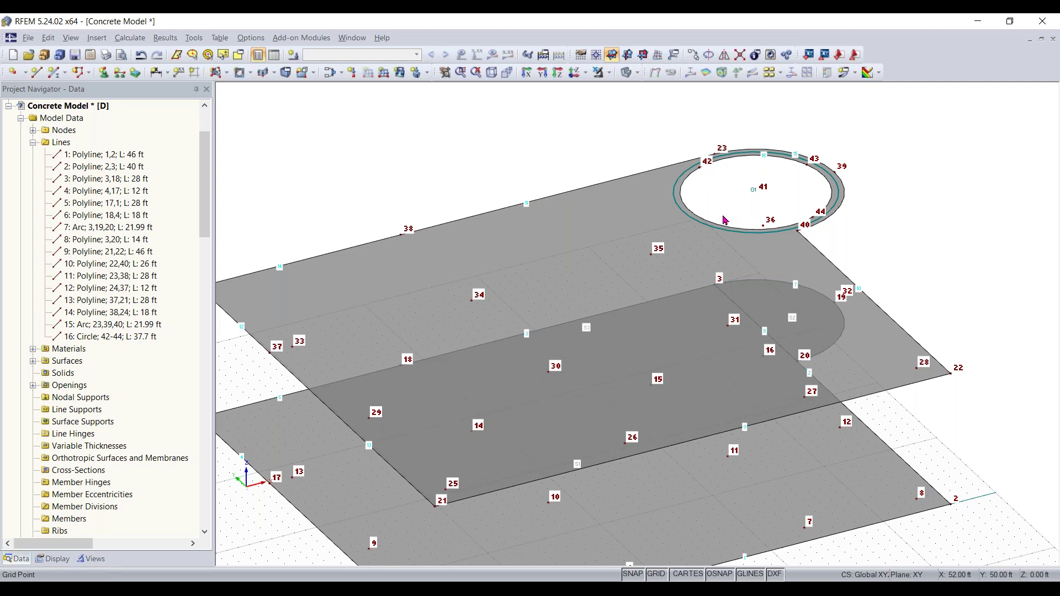
middle_click_drag(784, 256, 599, 248, "ctrl")
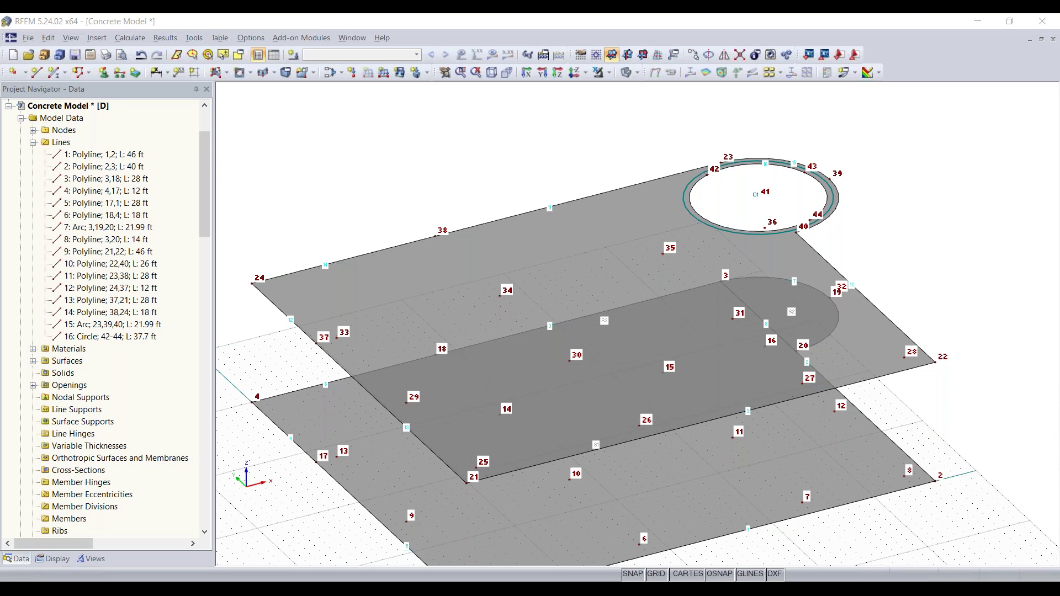
Draw a vertical line from the lower slab edge up to the upper slab edge at X = 46 ft, Y = 19 ft.
middle_click_drag(301, 465, 554, 484, "ctrl")
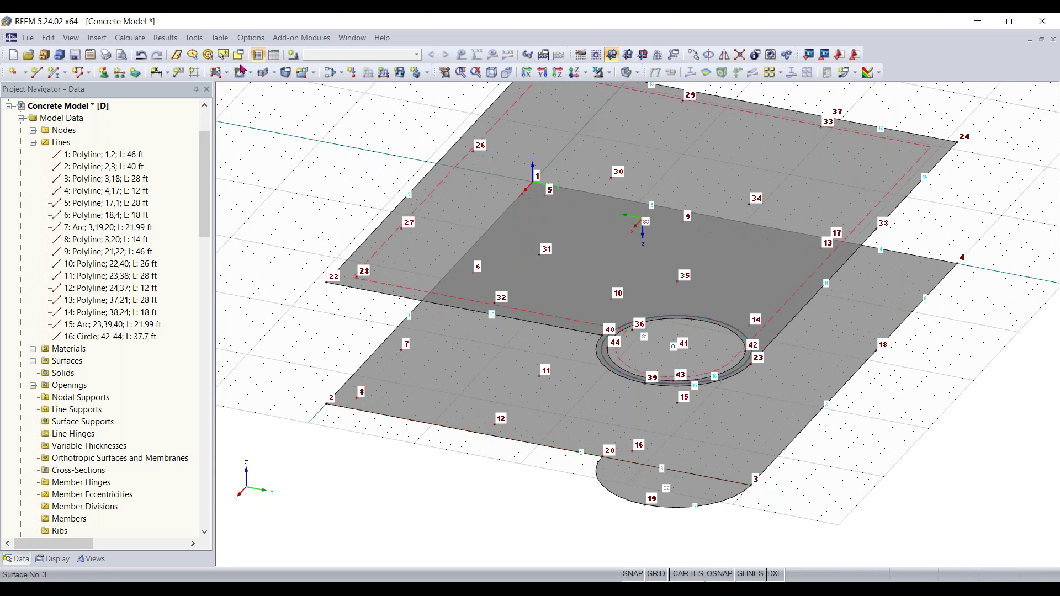
scroll(533, 458, "up", 2)
scroll(534, 457, "up", 1)
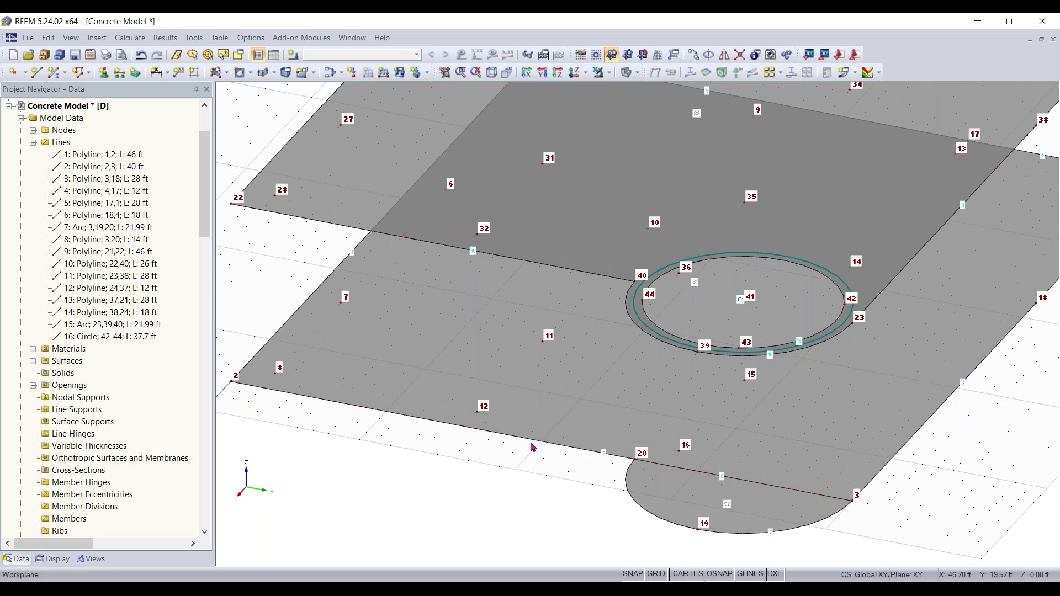
double_click(687, 285)
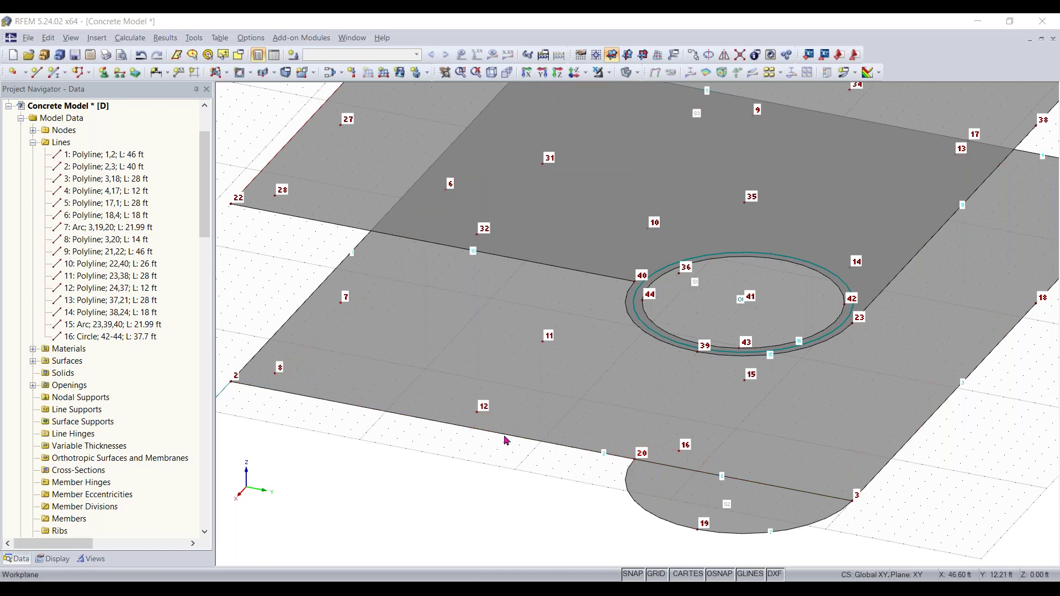
left_click(37, 73)
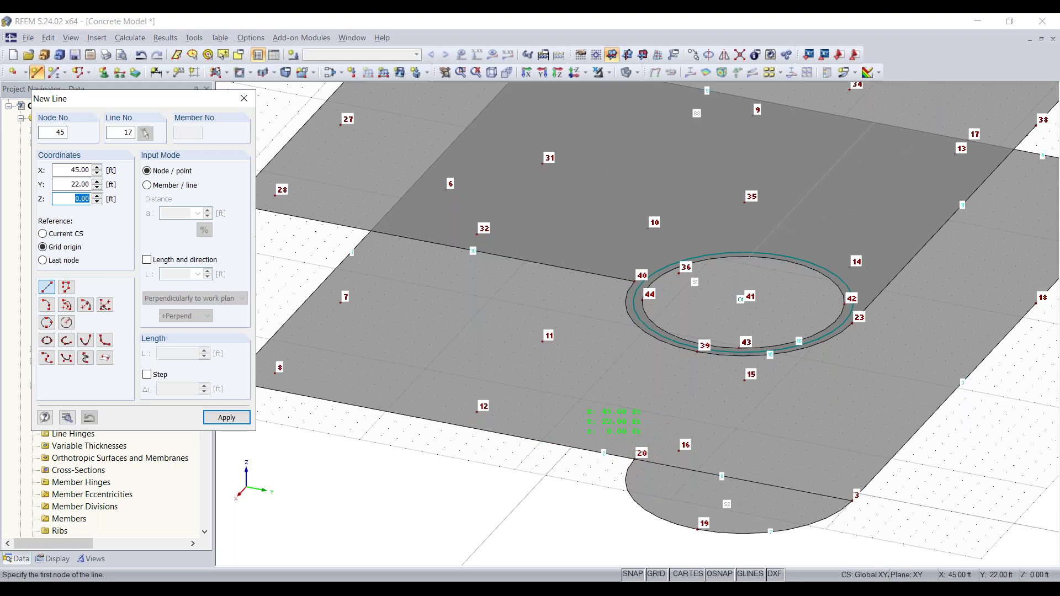
left_click(541, 442)
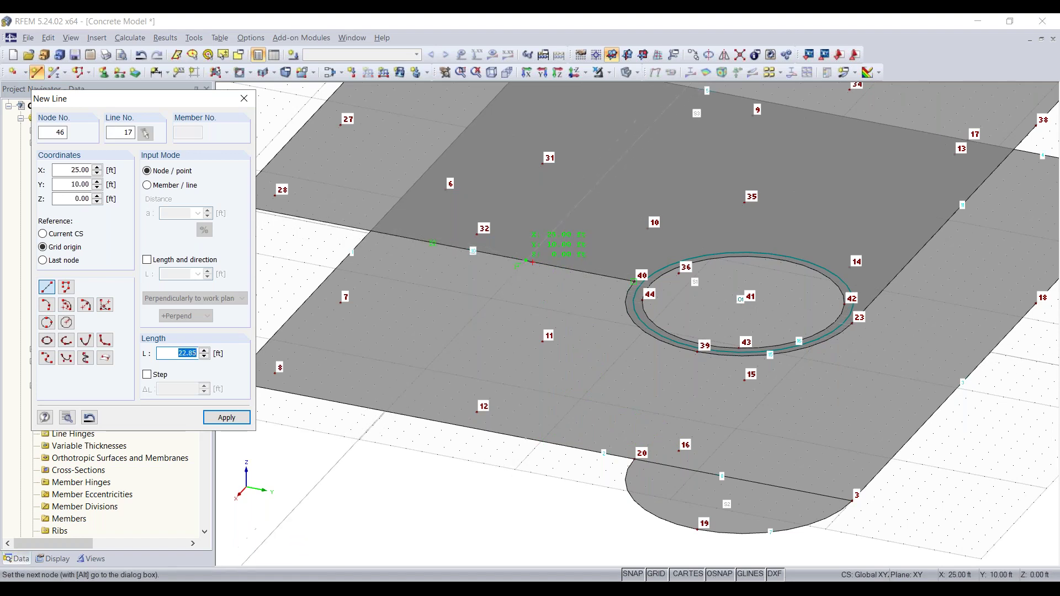
scroll(533, 261, "up", 5)
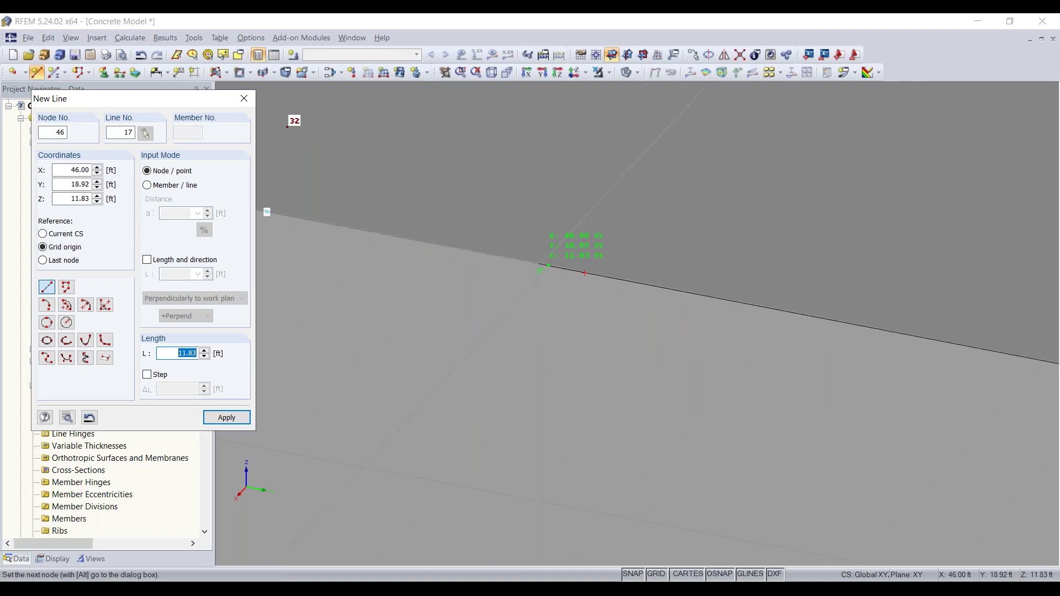
left_click(547, 266)
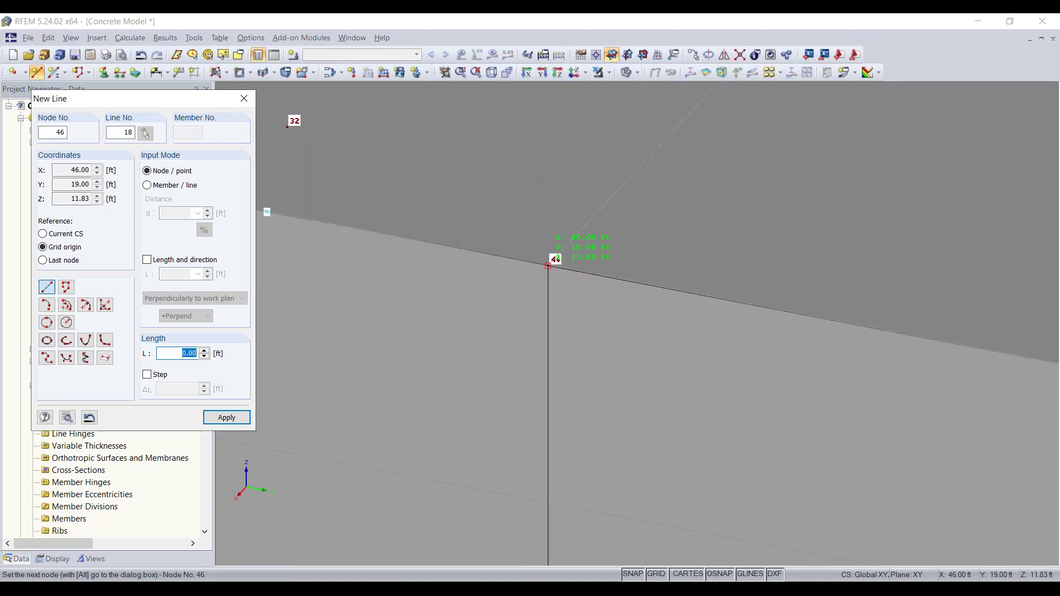
scroll(552, 277, "down", 5)
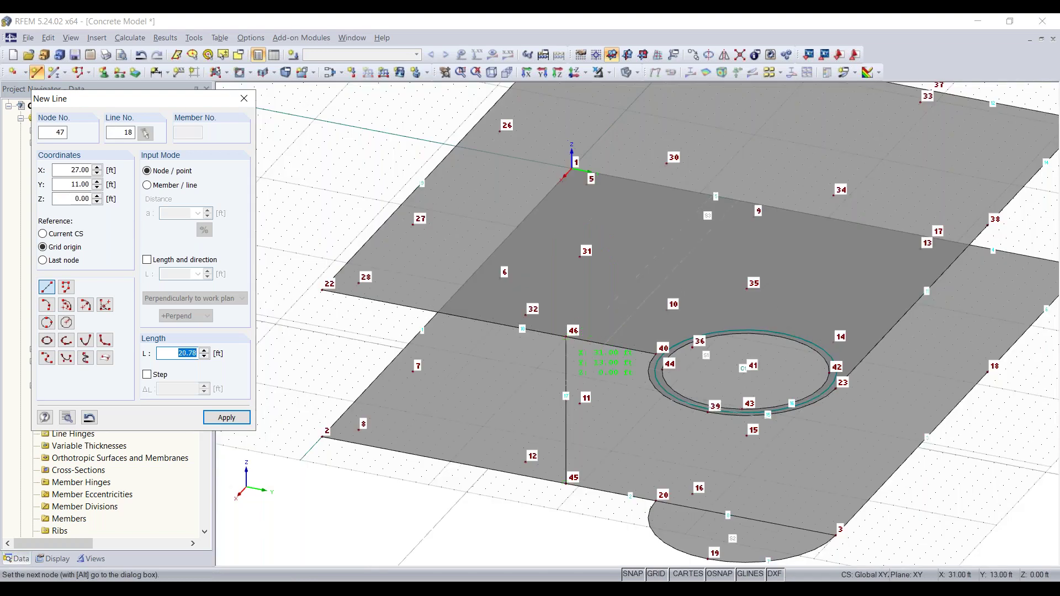
Draw a vertical line between the two slab edges at X = 34 ft, Y = 40 ft.
mouse_move(566, 462)
middle_mouse_down("ctrl")
mouse_move(625, 415)
mouse_move(959, 375)
mouse_move(952, 389)
mouse_move(828, 310)
mouse_move(629, 449)
mouse_move(464, 459)
mouse_move(478, 471)
mouse_move(525, 457)
mouse_move(745, 456)
mouse_move(580, 478)
middle_mouse_up("ctrl")
scroll(525, 461, "up", 3)
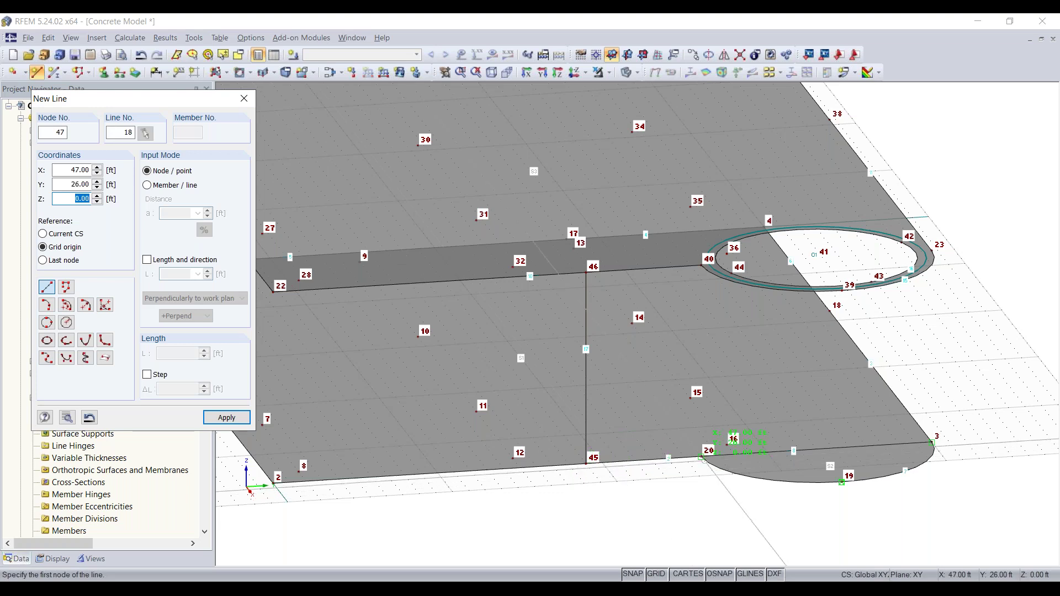
scroll(702, 456, "up", 2)
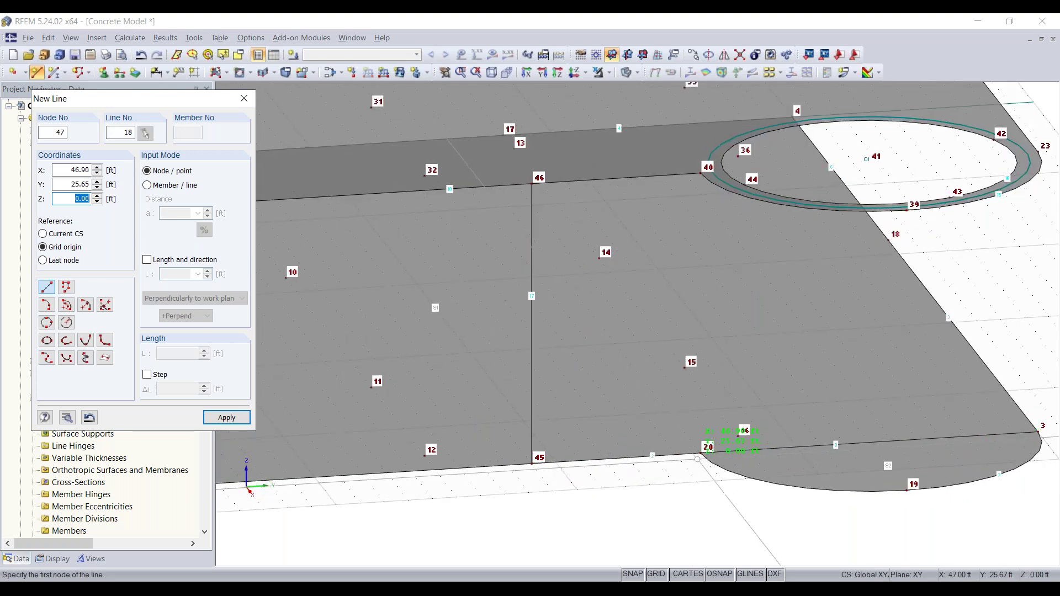
scroll(828, 461, "down", 5)
scroll(868, 451, "up", 6)
middle_click_drag(868, 451, 593, 412, "ctrl")
middle_click_drag(650, 440, 780, 478)
scroll(720, 446, "down", 2)
scroll(775, 475, "down", 2)
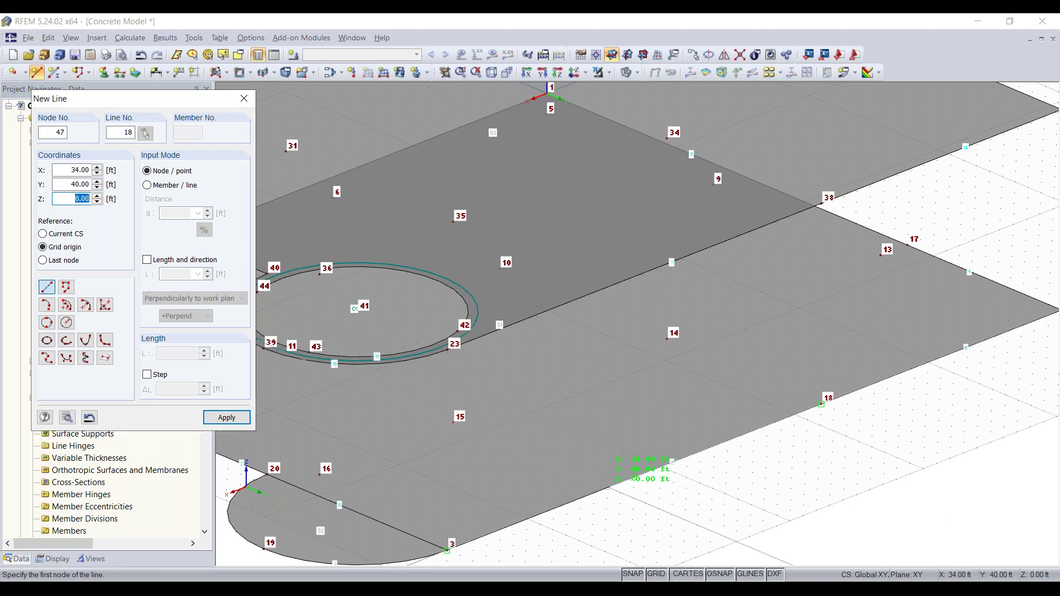
left_click(608, 486)
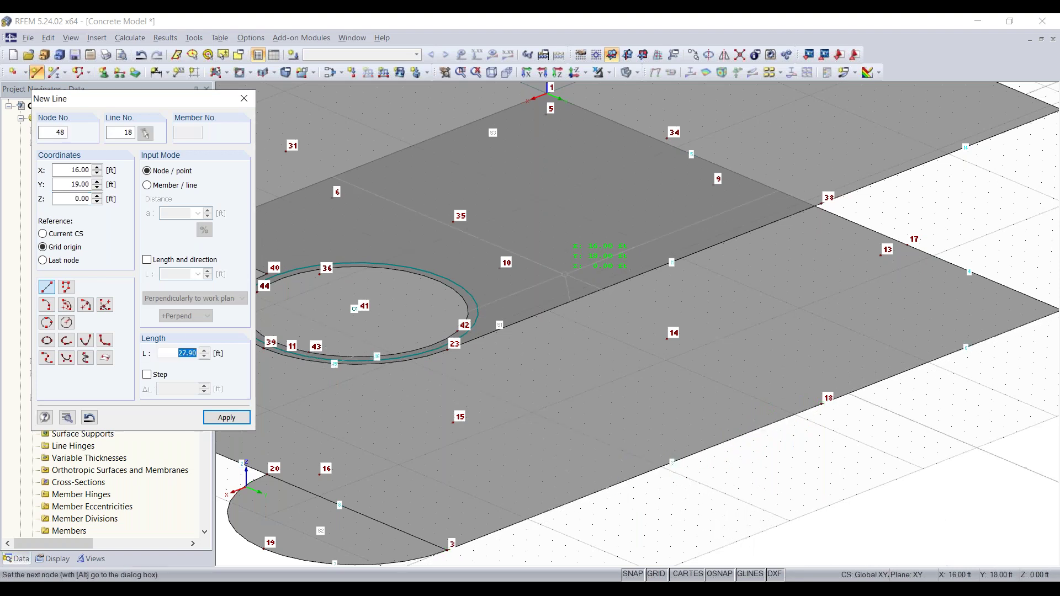
left_click(607, 287)
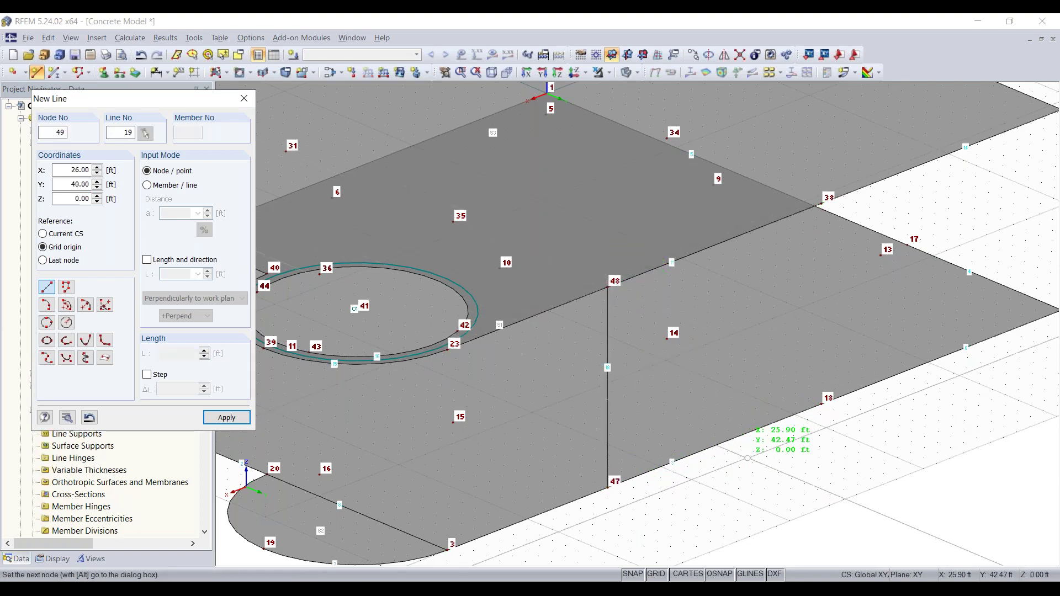
Draw vertical lines at both ends of the balcony, from node 20 to node 40 and from node 3 to node 23.
scroll(663, 436, "down", 3)
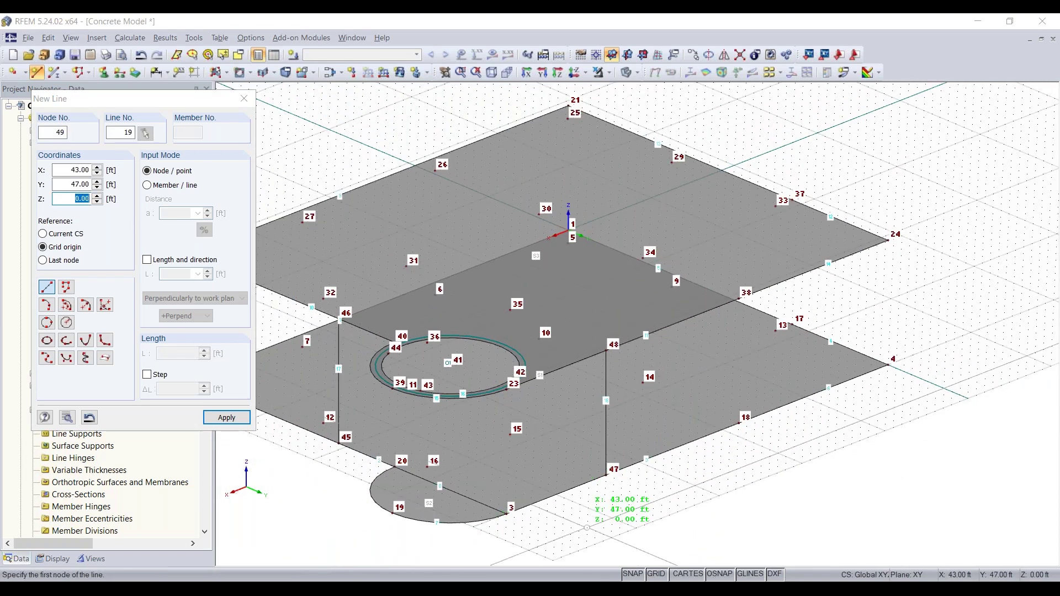
middle_click_drag(586, 528, 708, 450)
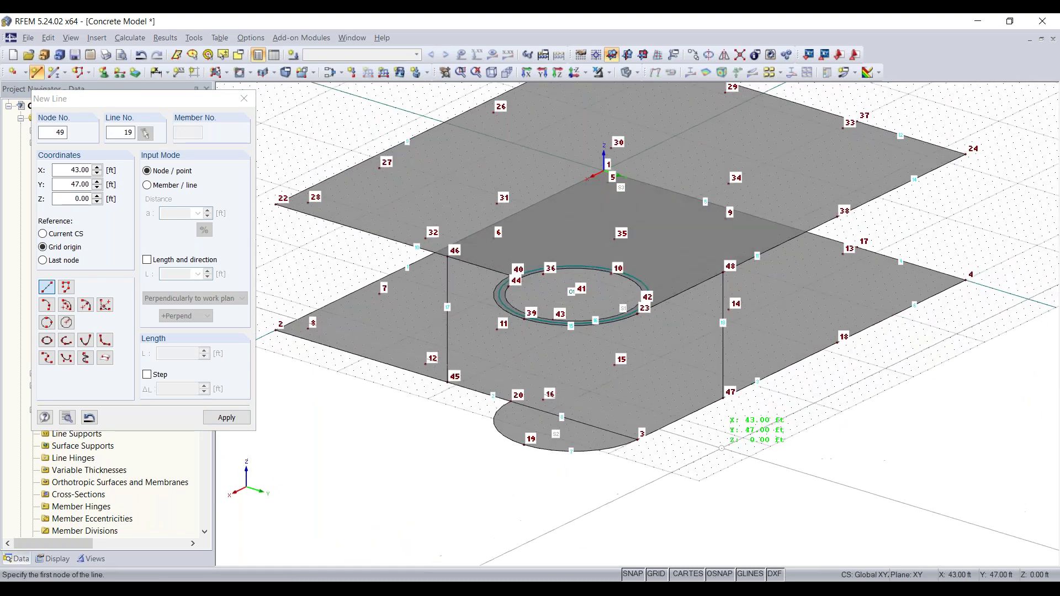
left_click(511, 401)
middle_click_drag(530, 307, 532, 305, "ctrl")
scroll(532, 304, "up", 5)
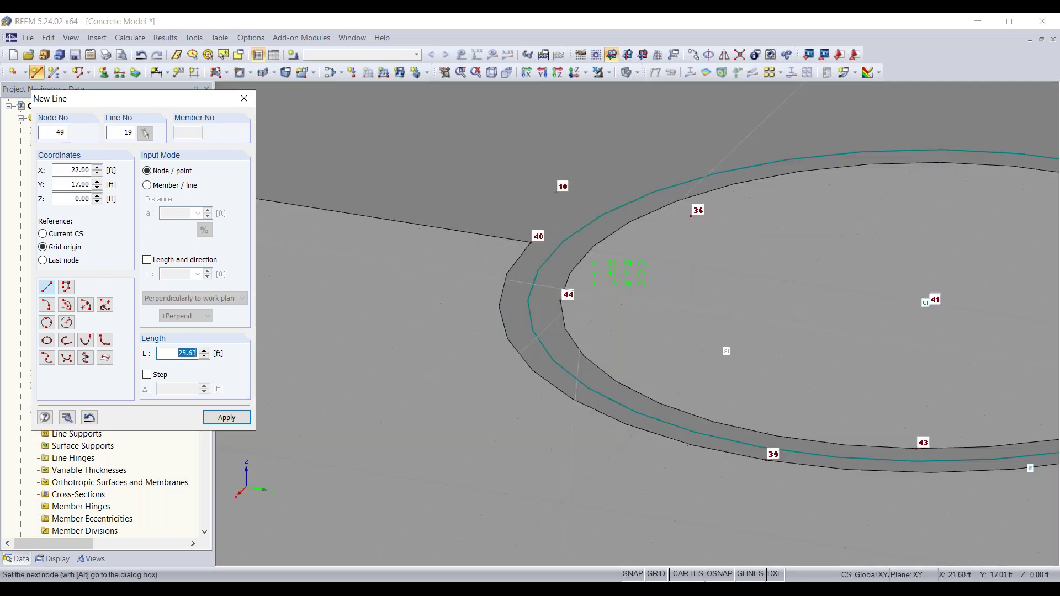
left_click(519, 232)
scroll(561, 244, "down", 5)
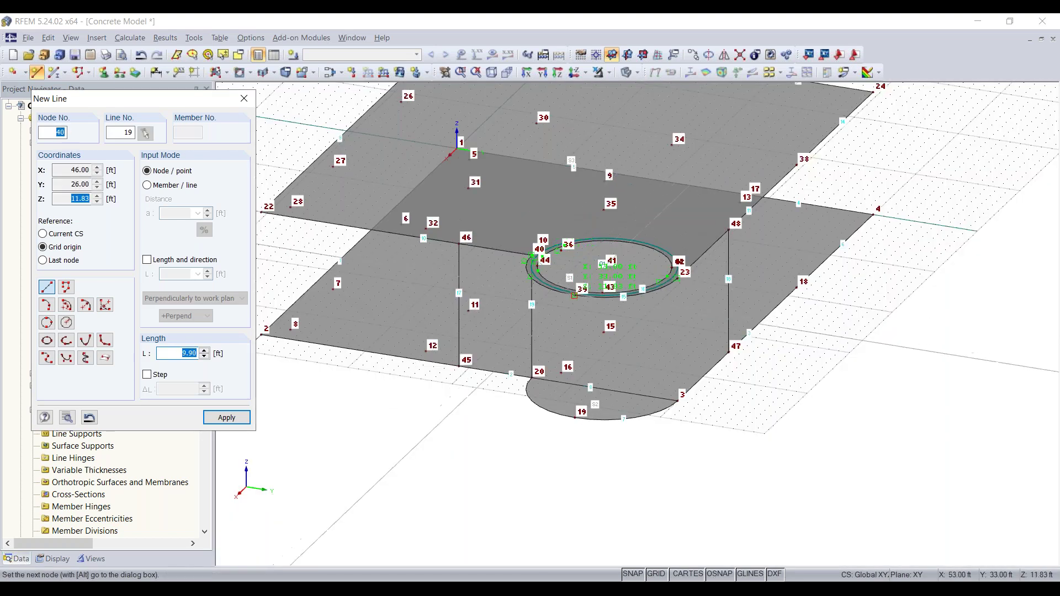
left_click(677, 401)
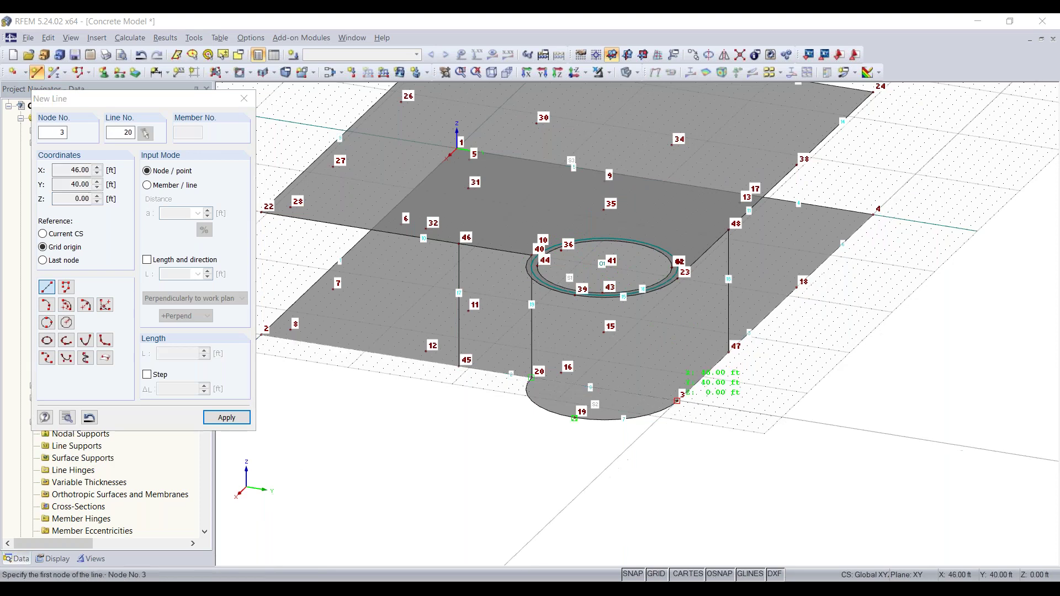
left_click(678, 269)
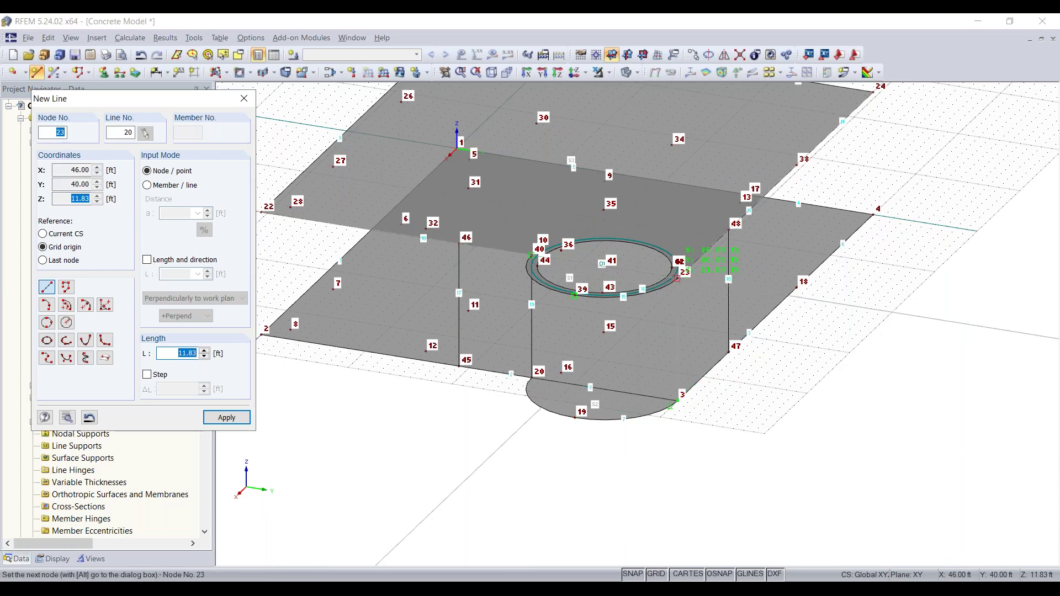
Draw vertical lines between the slabs from node 18 to node 38 and from node 4 to node 24.
middle_click_drag(813, 294, 561, 410)
scroll(677, 429, "up", 2)
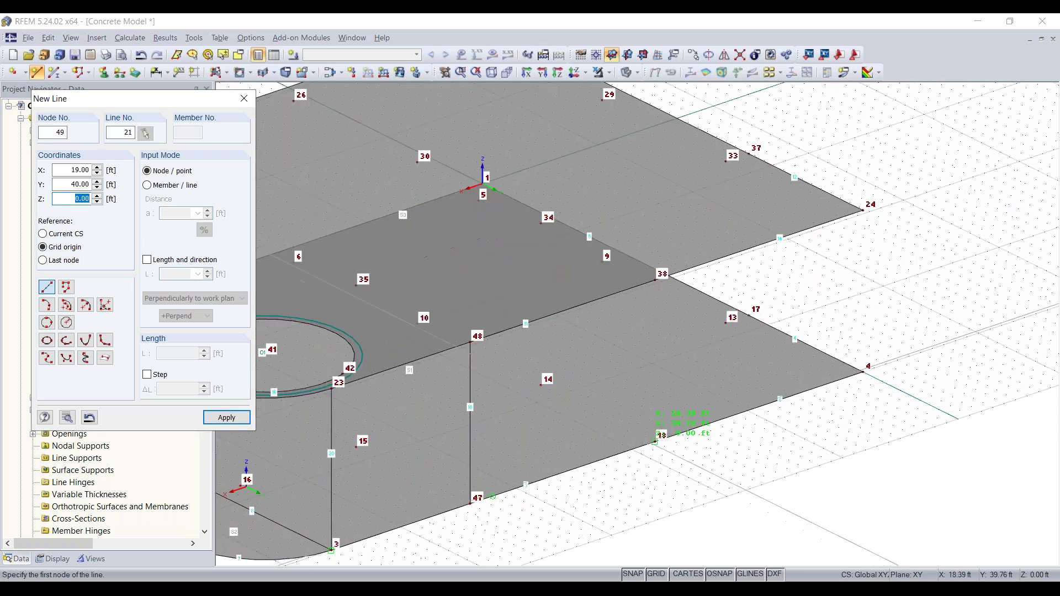
left_click(654, 442)
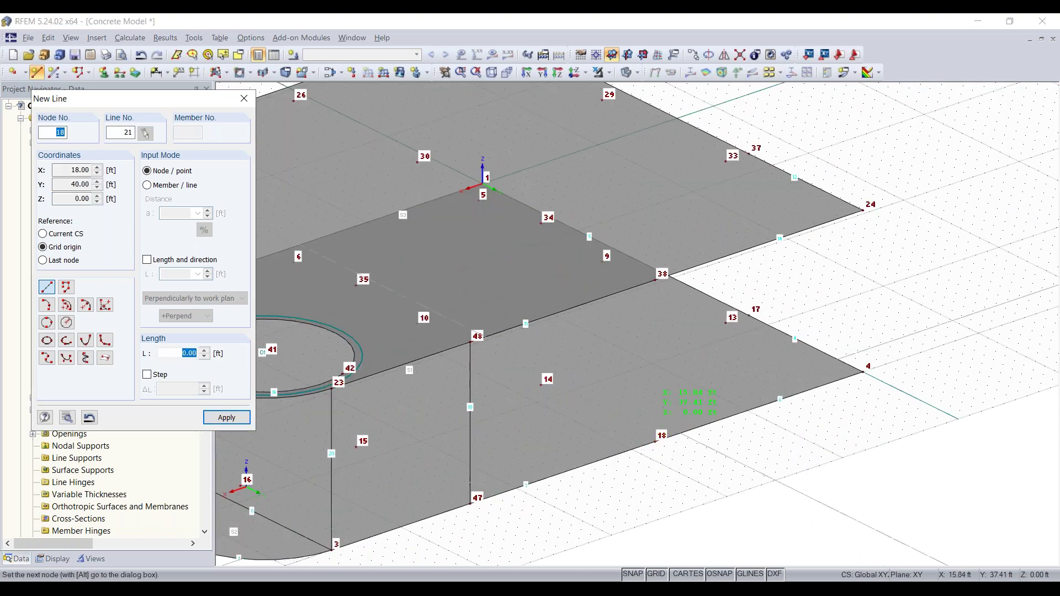
left_click(654, 280)
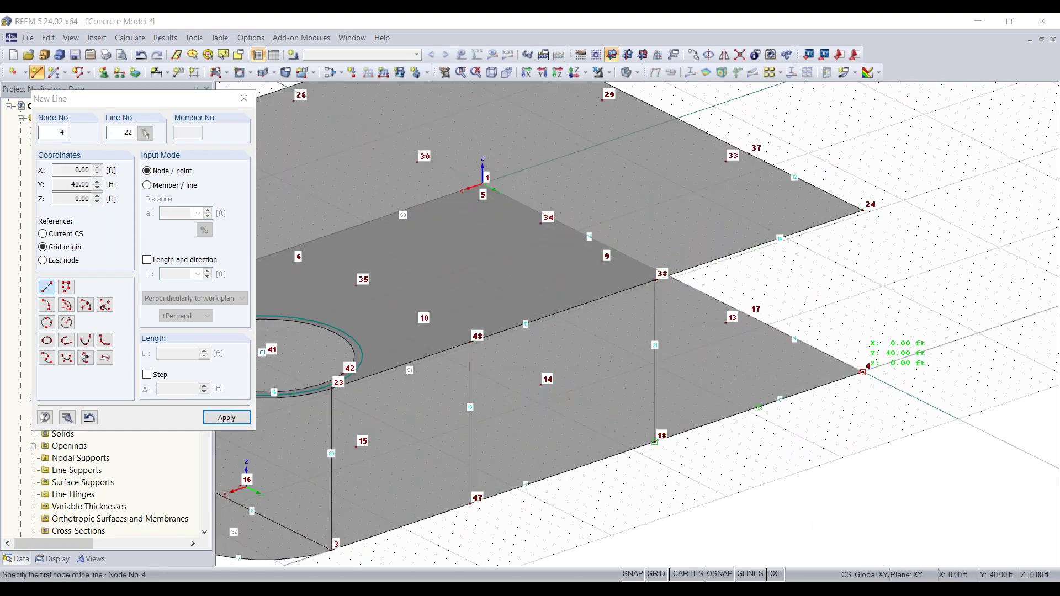
left_click(862, 372)
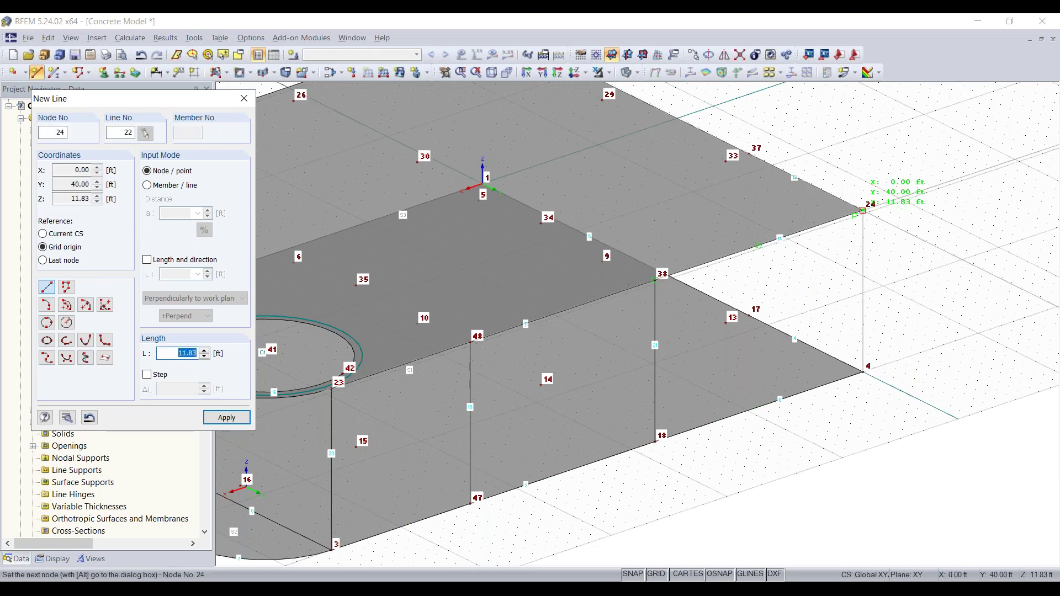
left_click(862, 211)
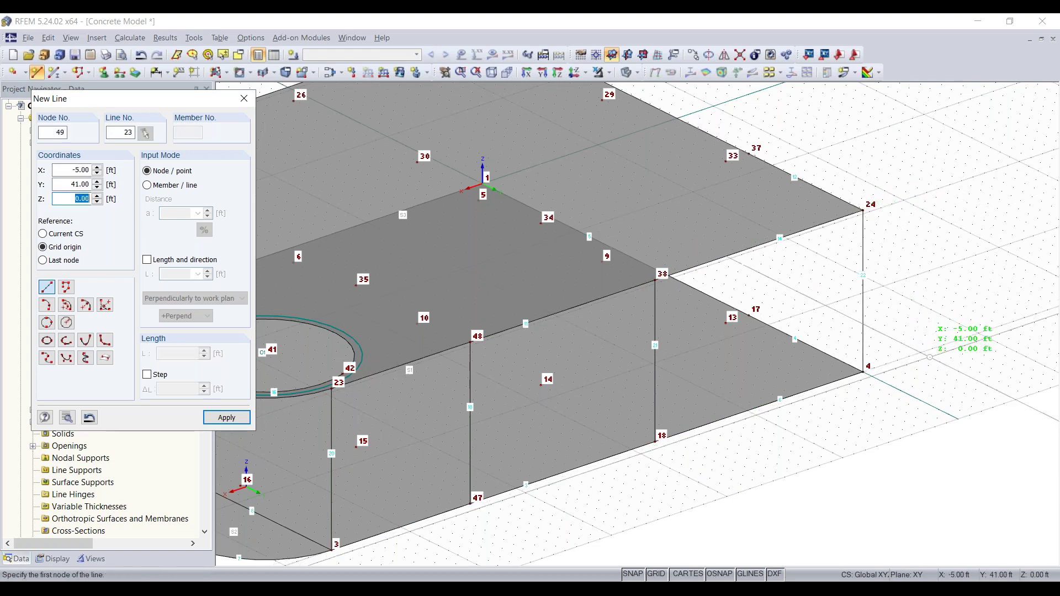
Draw a vertical line from node 17 on the lower slab to node 37 on the upper slab and finish line input.
middle_click_drag(630, 341, 469, 338, "ctrl")
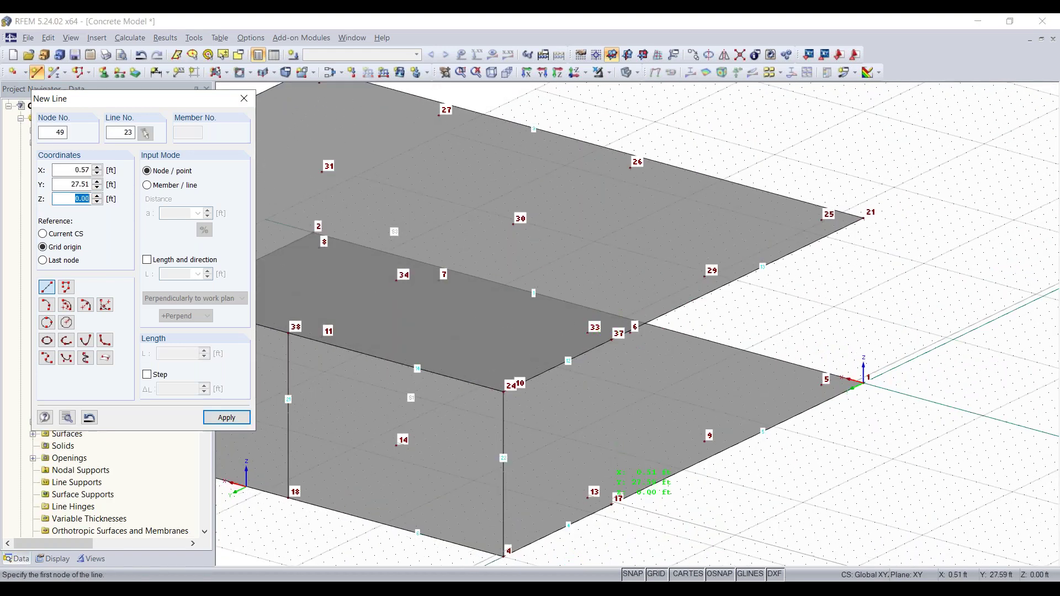
left_click(611, 504)
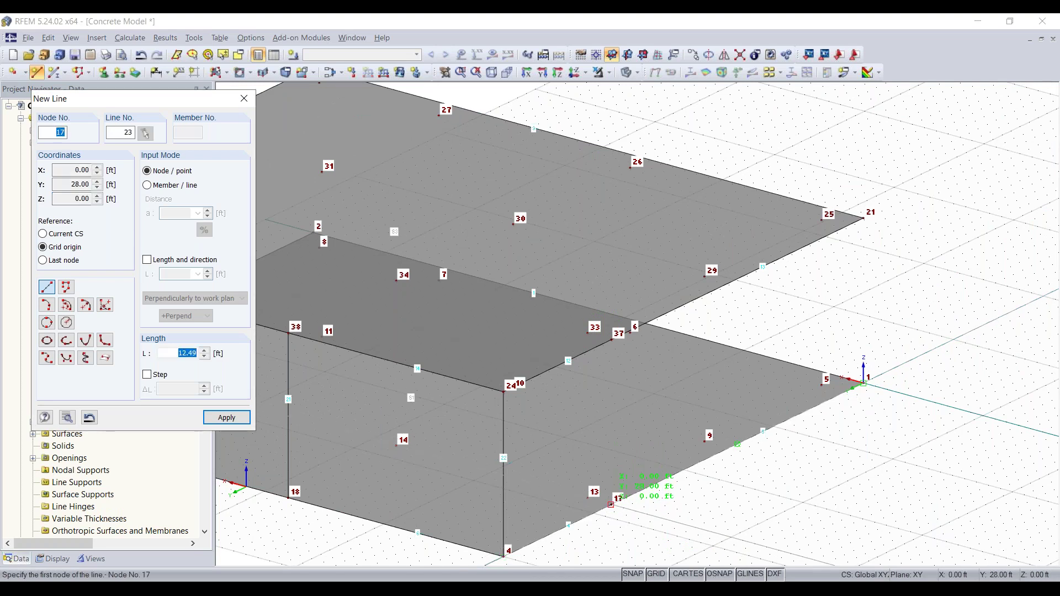
left_click(613, 338)
scroll(674, 474, "down", 5)
scroll(430, 522, "up", 3)
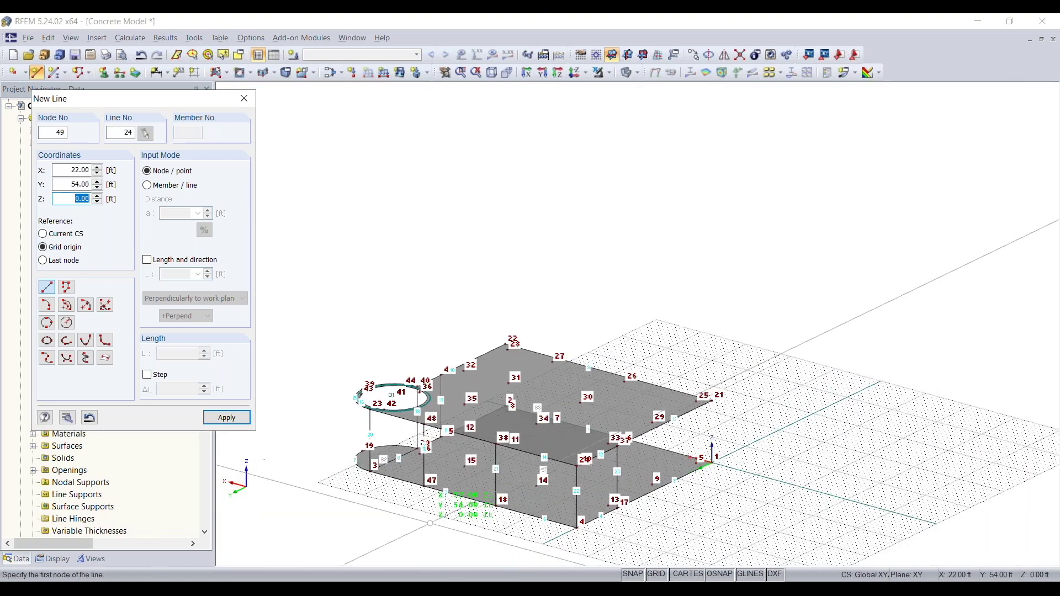
scroll(430, 522, "up", 1)
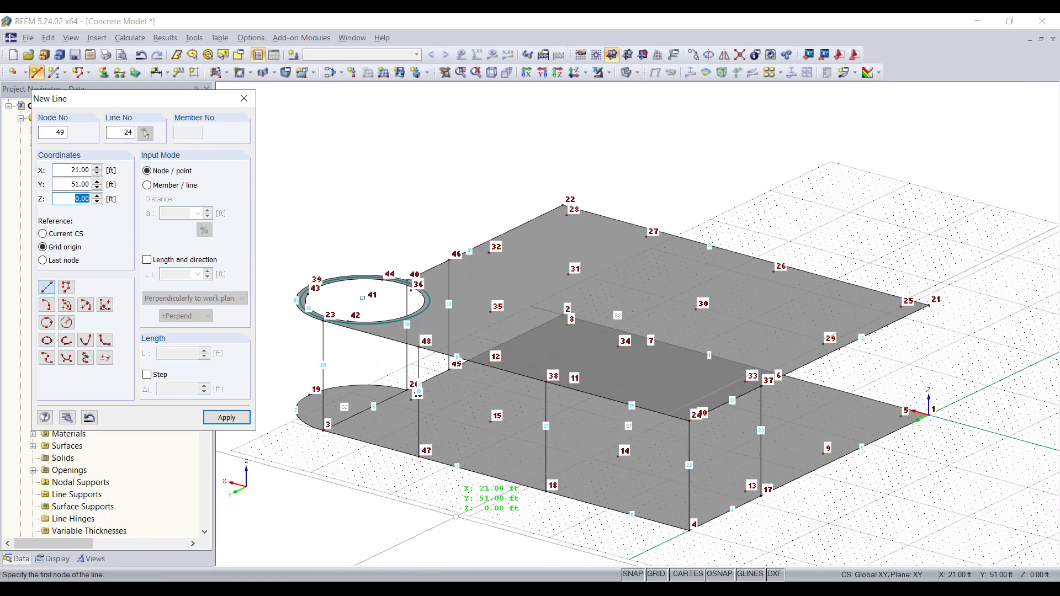
key("Escape")
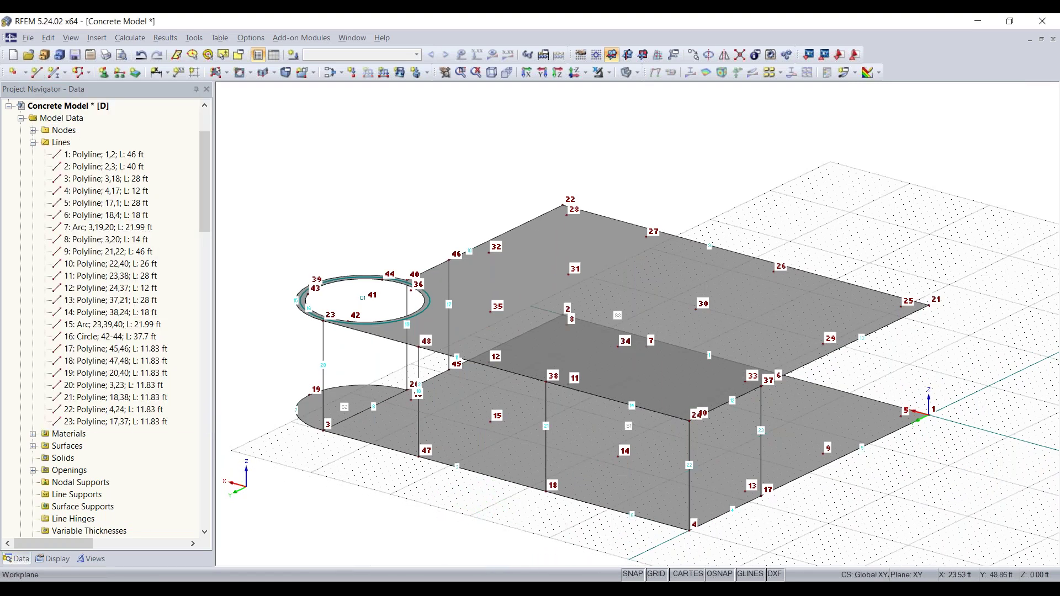
Connect all lines of the model so the slab edges are split where the vertical lines meet them.
middle_click_drag(475, 509, 973, 455, "ctrl")
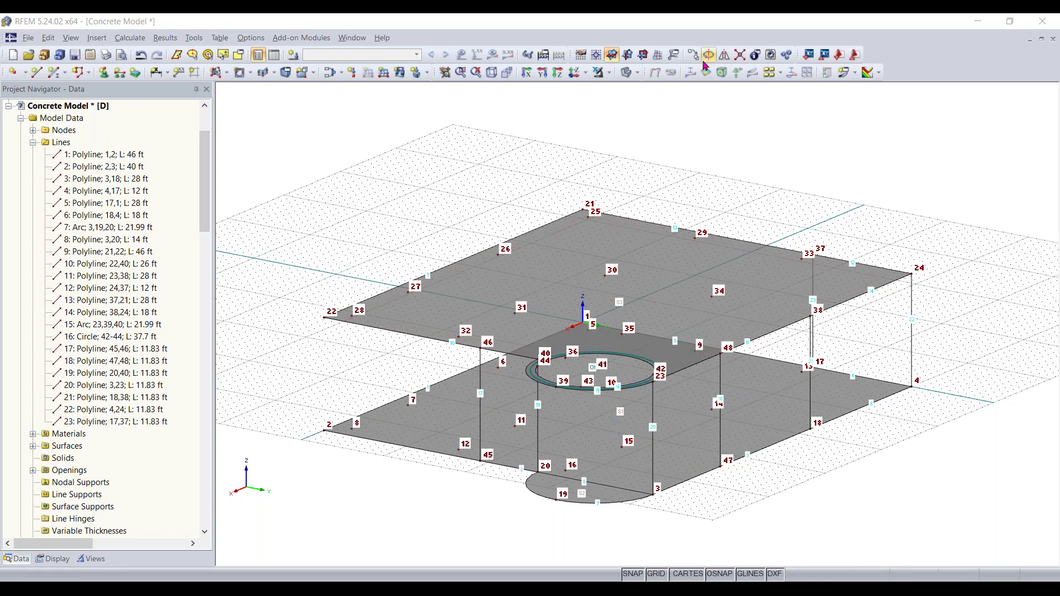
left_click(740, 55)
left_click_drag(966, 151, 268, 535)
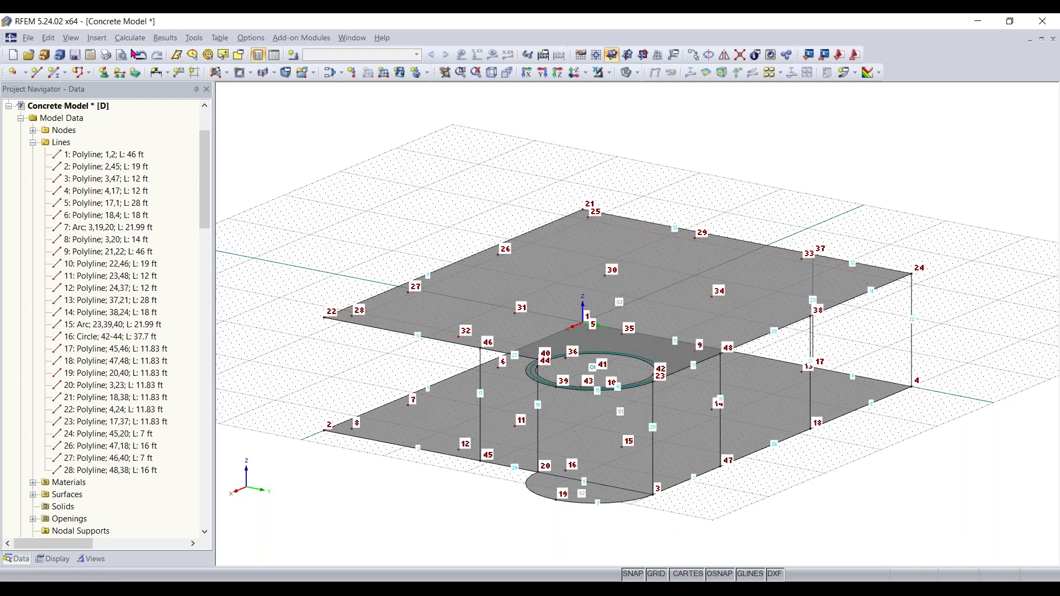
Set up a new plane surface by boundary lines, using Concrete f'c = 4000 psi with a constant thickness of 8 in.
left_click(226, 73)
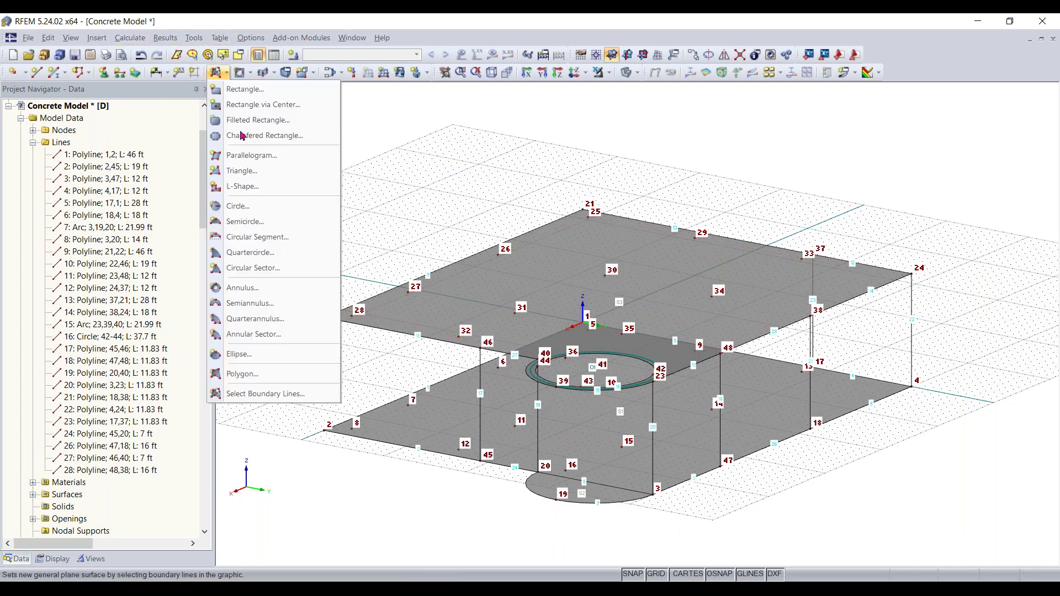
left_click(267, 395)
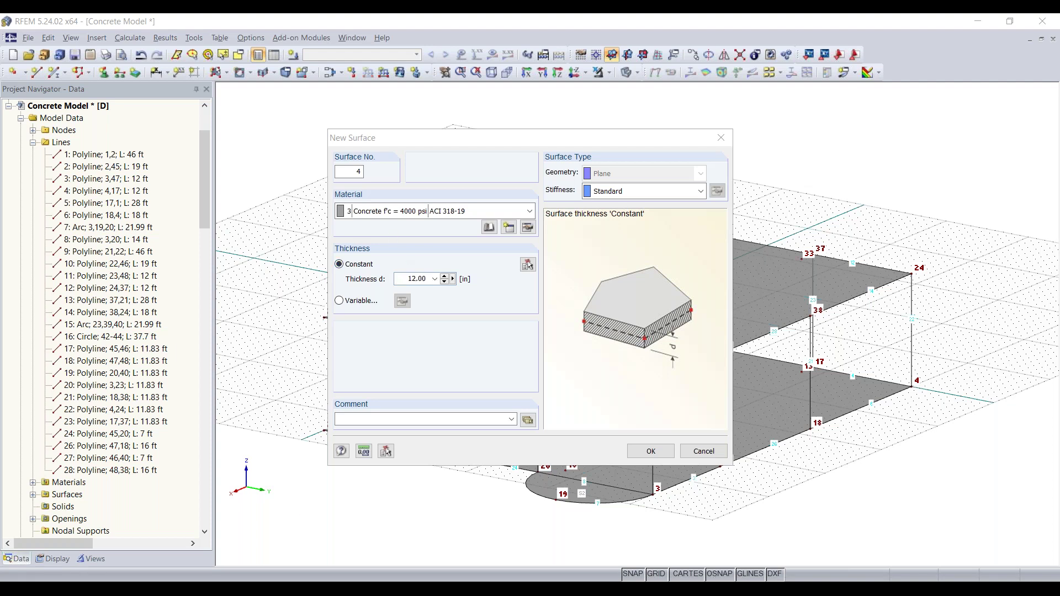
double_click(422, 278)
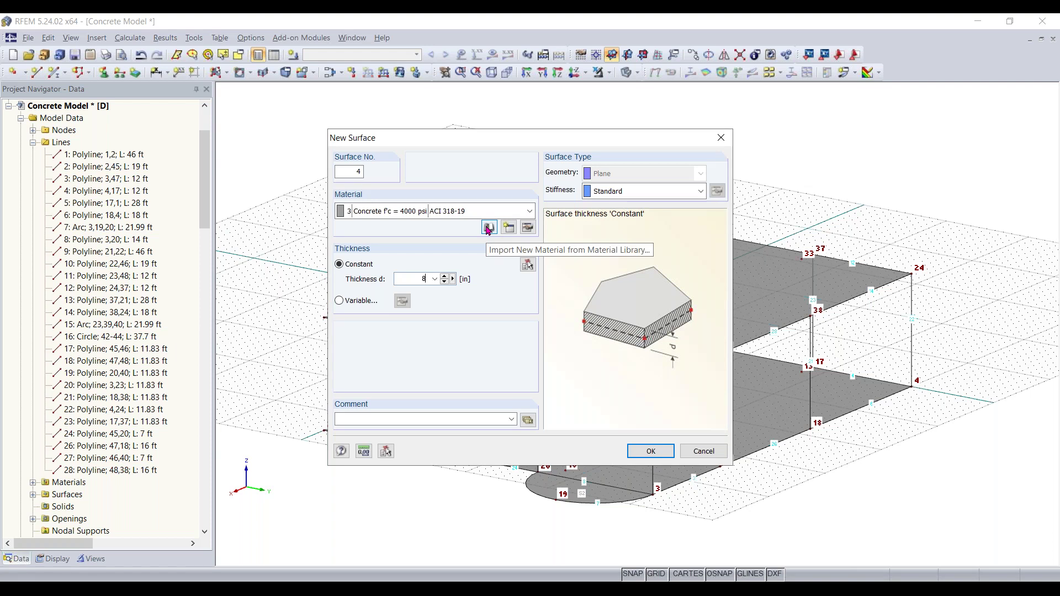
left_click(649, 451)
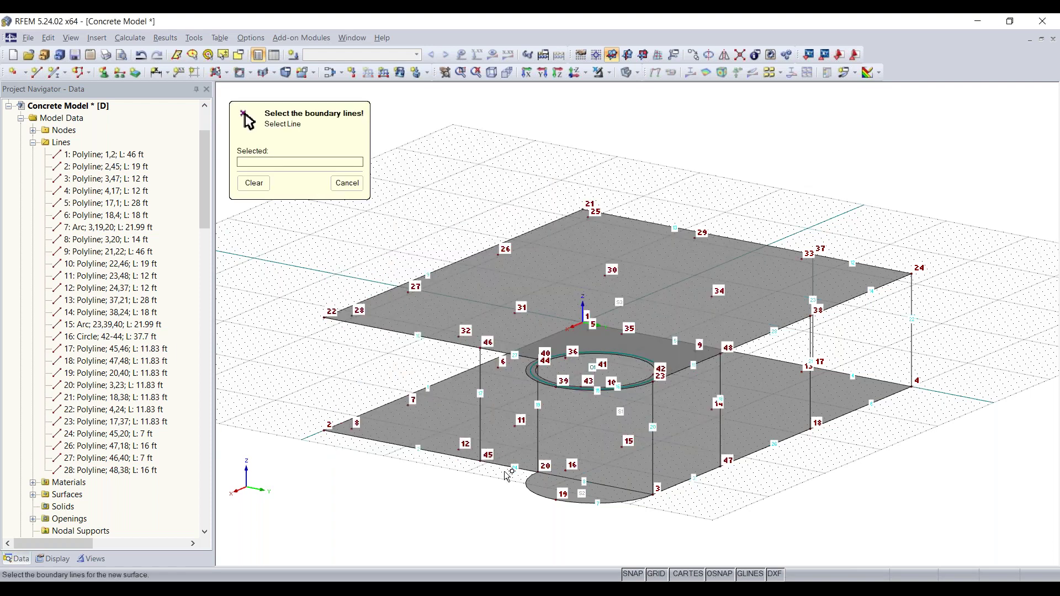
Create two wall surfaces from boundary lines, one between nodes 45, 20, 40 and 46, the other between nodes 3, 47, 48 and 23.
scroll(508, 475, "up", 3)
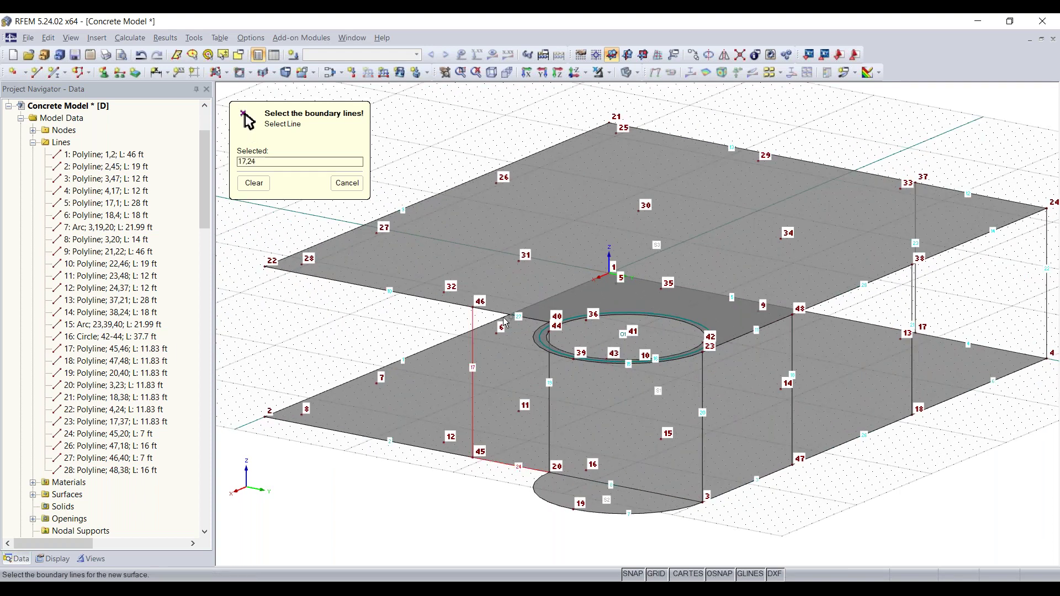
left_click(549, 398)
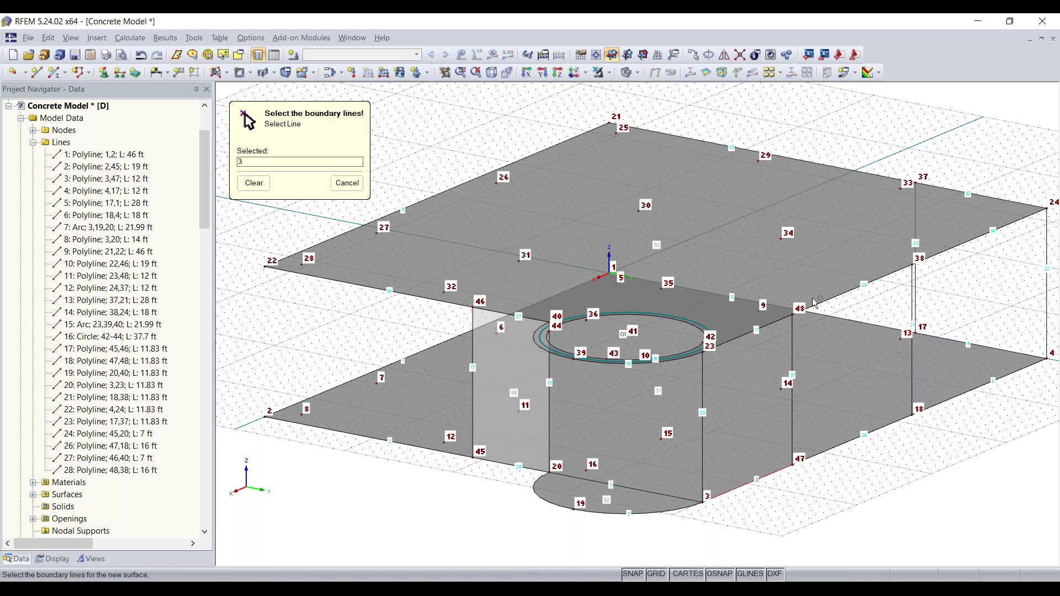
left_click(706, 394)
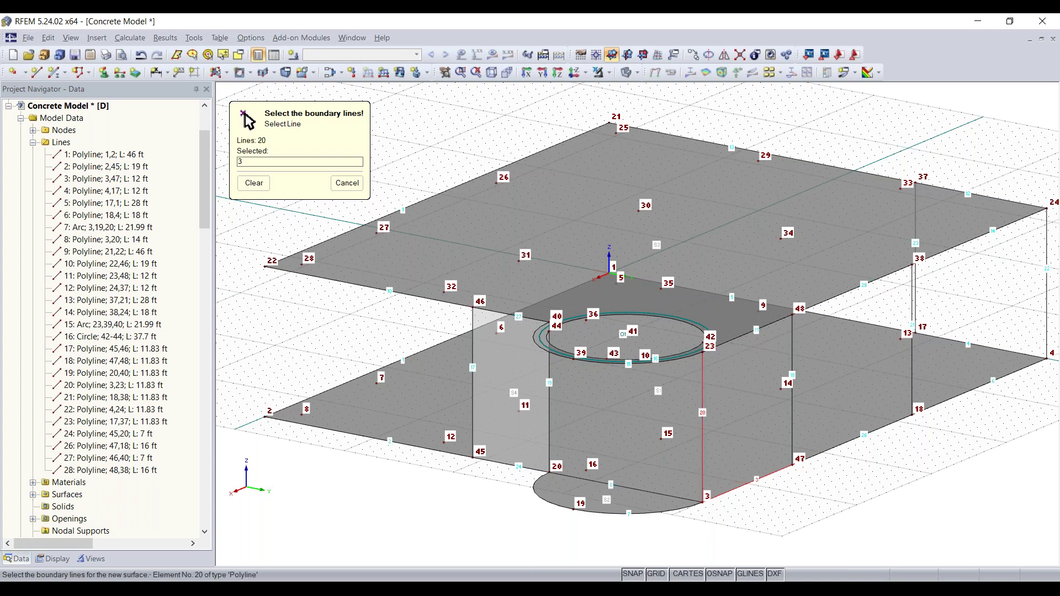
left_click(795, 346)
Create the wall surface bounded by the lines between nodes 18, 4, 24 and 38.
middle_click_drag(895, 489, 819, 493, "ctrl")
middle_click_drag(944, 452, 806, 483)
scroll(807, 482, "up", 3)
left_click(817, 438)
left_click(996, 294)
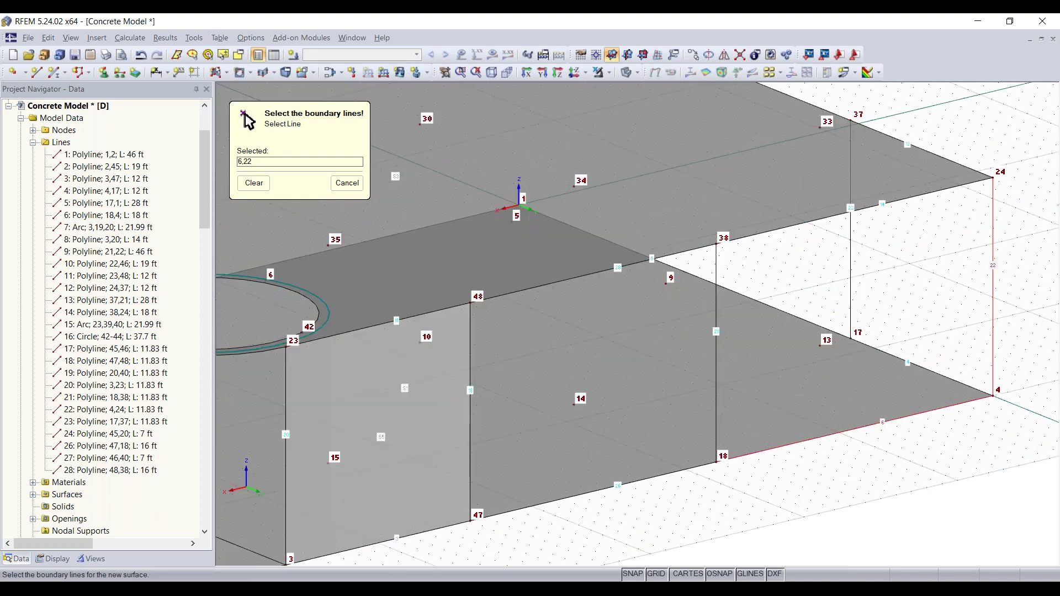
left_click(922, 195)
left_click(717, 286)
Create the wall surface bounded by the lines between nodes 4, 17, 37 and 24, and finish plane surface input.
middle_click_drag(1016, 439, 633, 505, "ctrl")
left_click(635, 499)
left_click(673, 441)
left_click(585, 283)
left_click(496, 353)
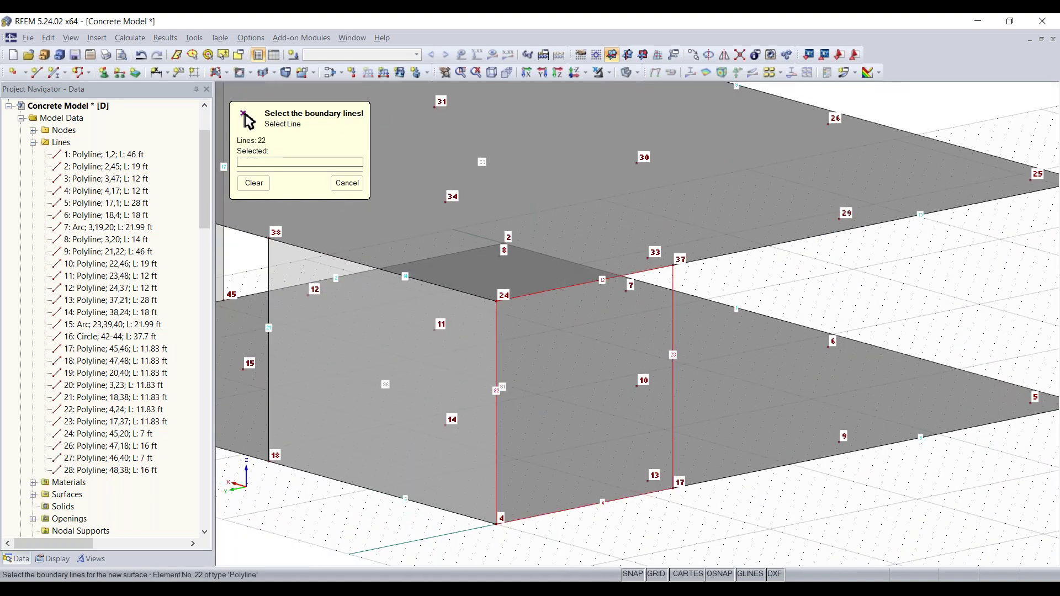
scroll(430, 492, "down", 2)
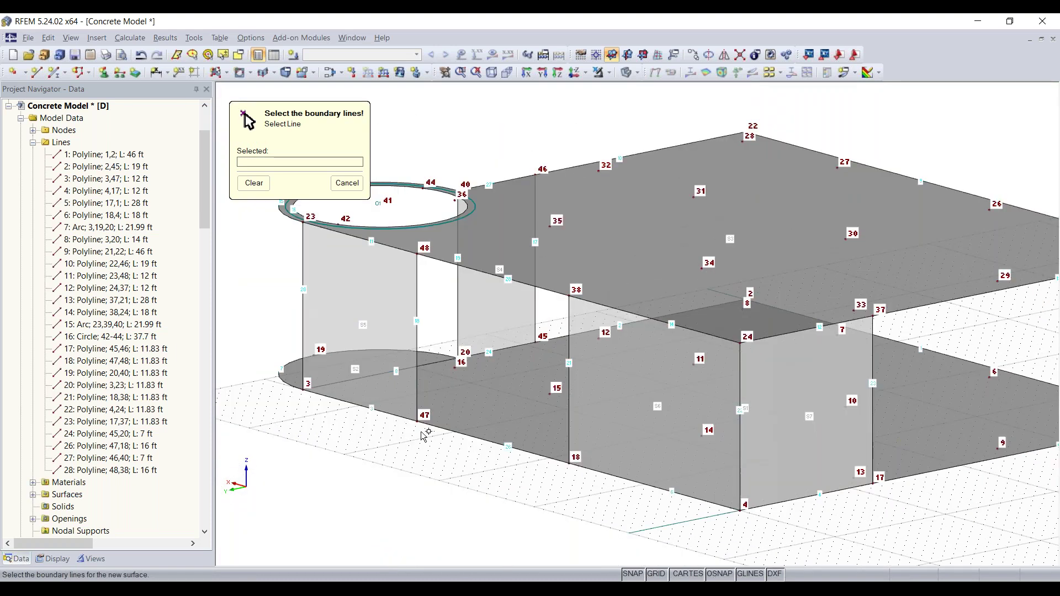
key("Escape")
Set up a new quadrangle surface using Concrete f'c = 4000 psi with a constant thickness of 8 in.
middle_click_drag(423, 433, 803, 370, "ctrl")
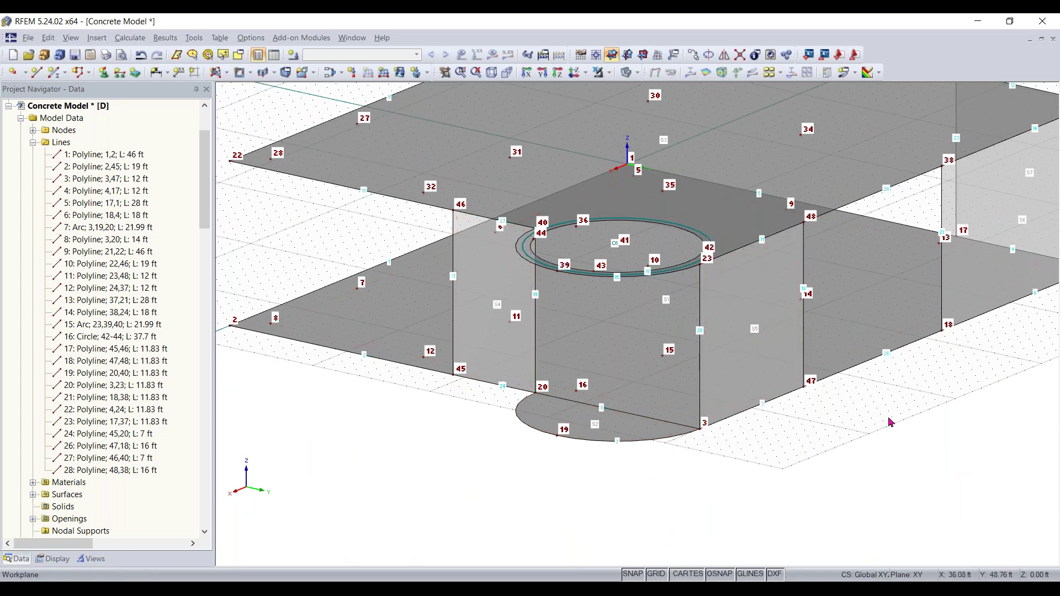
left_click(225, 73)
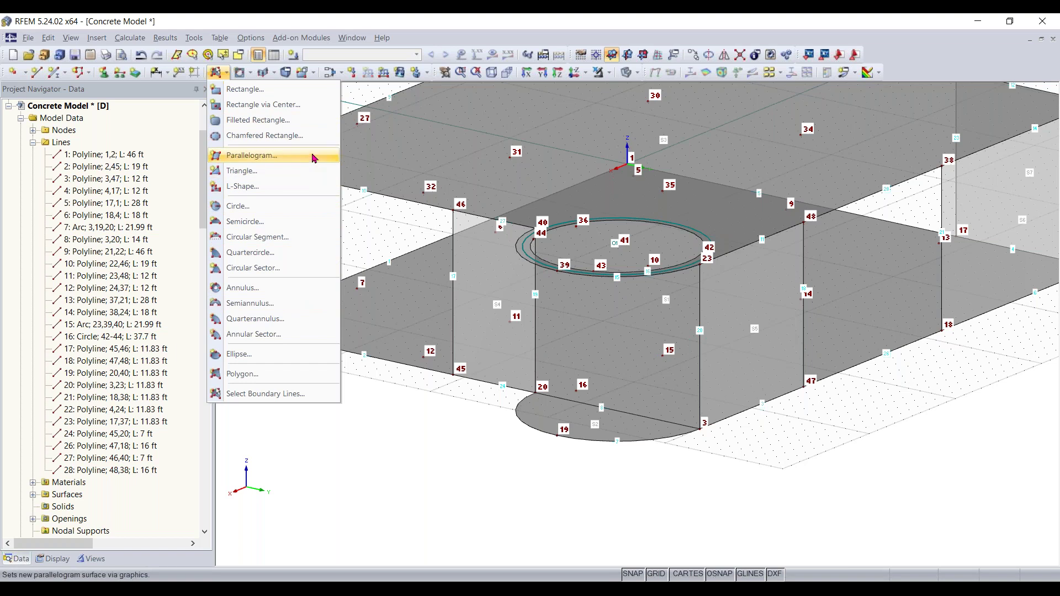
left_click(313, 74)
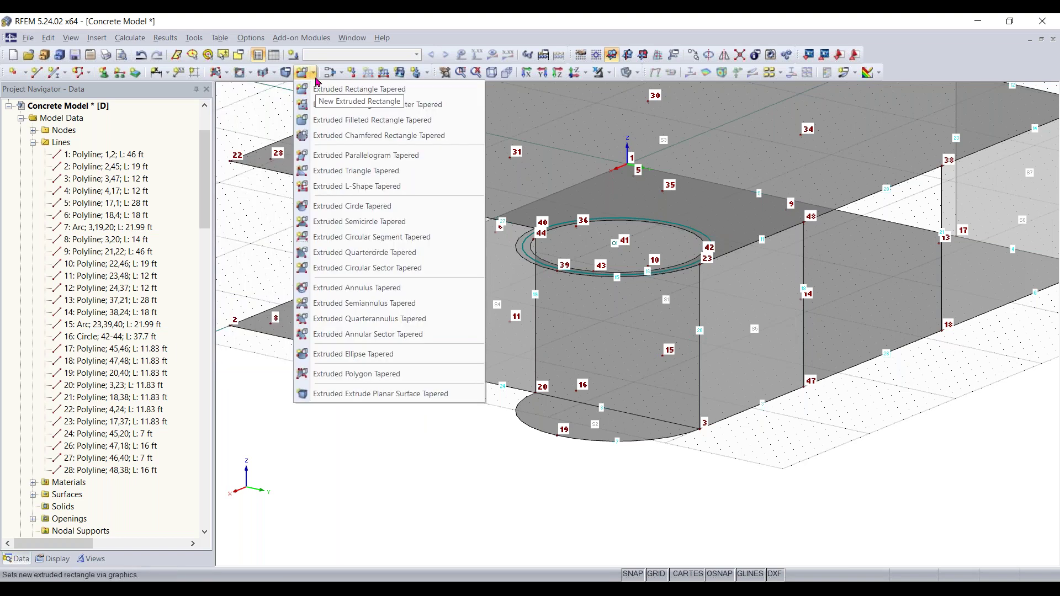
left_click(274, 76)
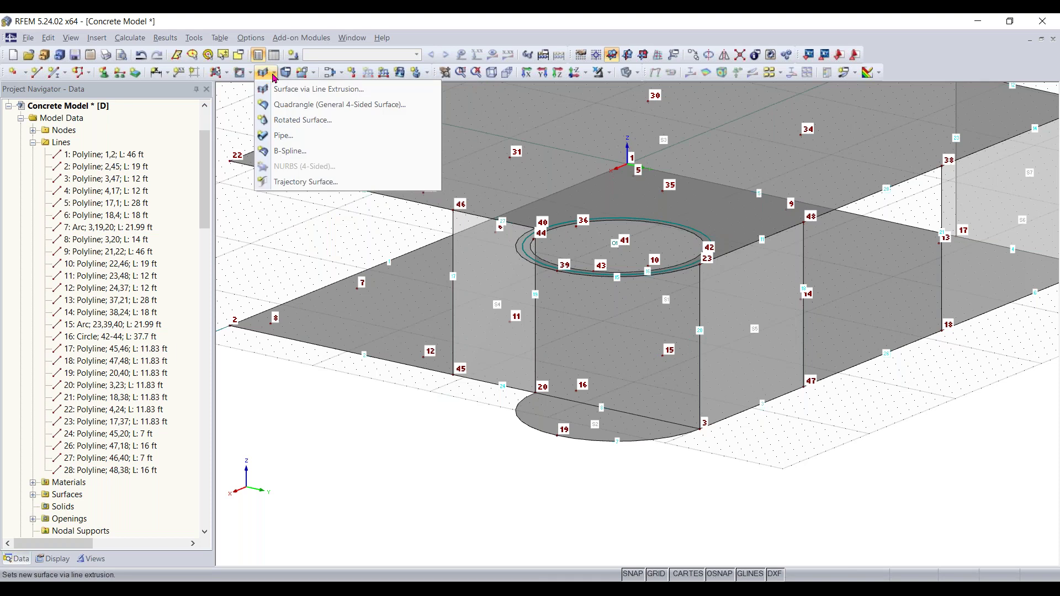
left_click(303, 105)
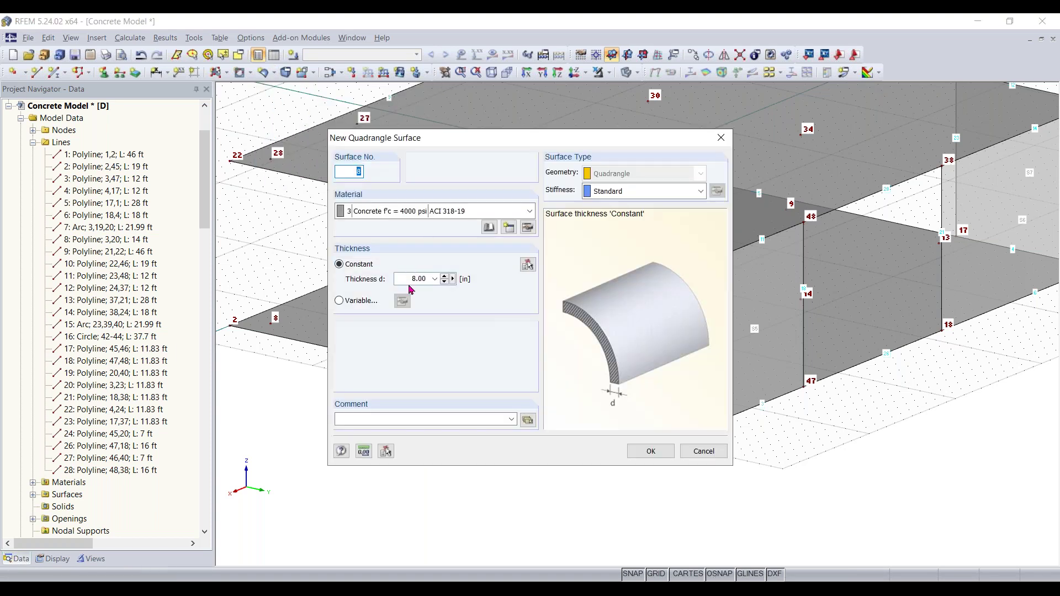
left_click(649, 450)
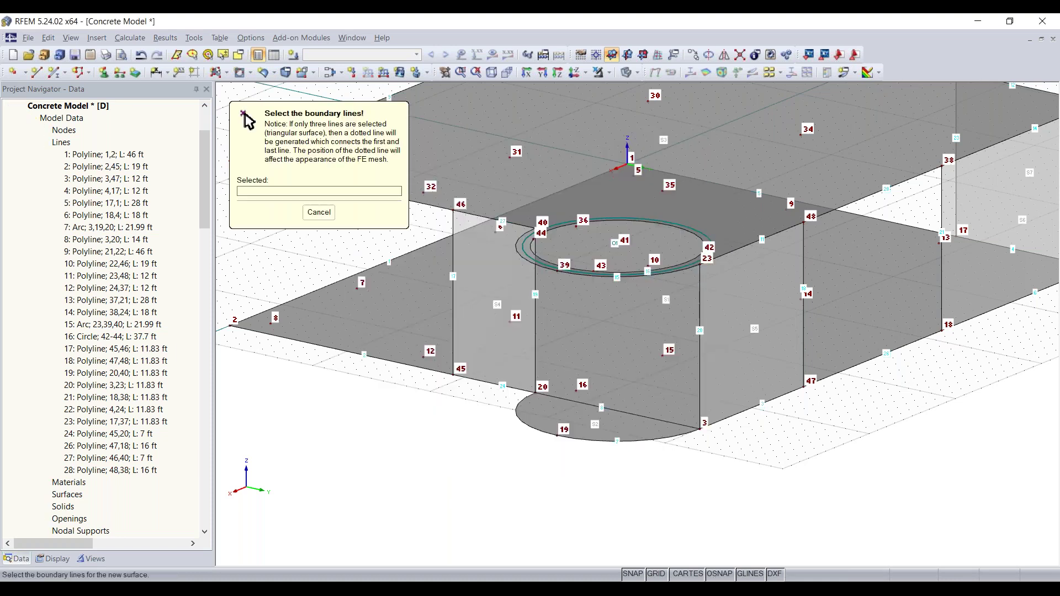
Create the curved balcony wall from the lower arc, the upper arc and the vertical lines 3–23 and 20–40, and finish surface input.
left_click(642, 440)
left_click(700, 387)
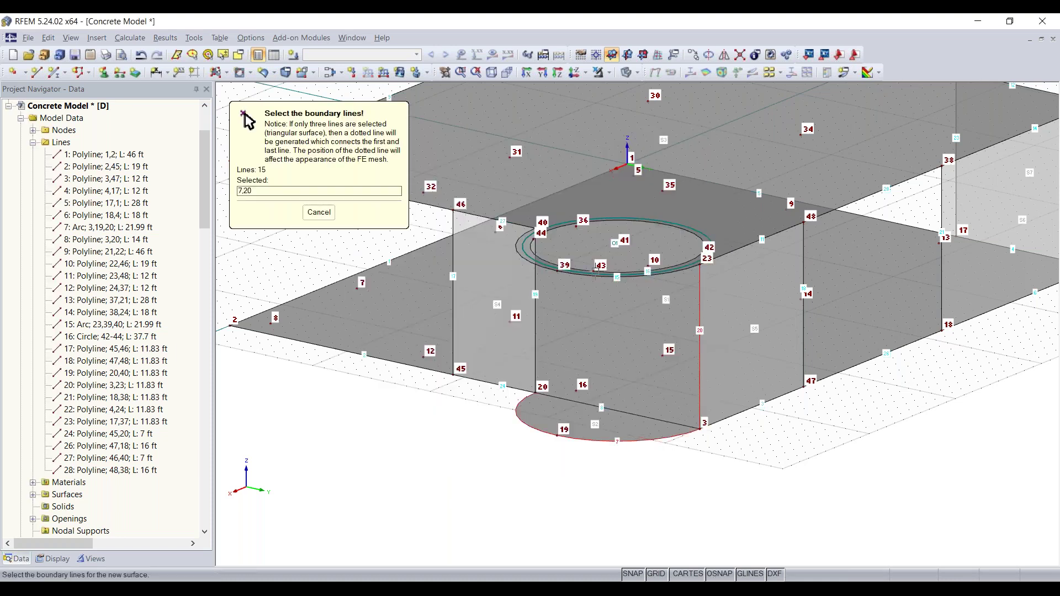
left_click(588, 275)
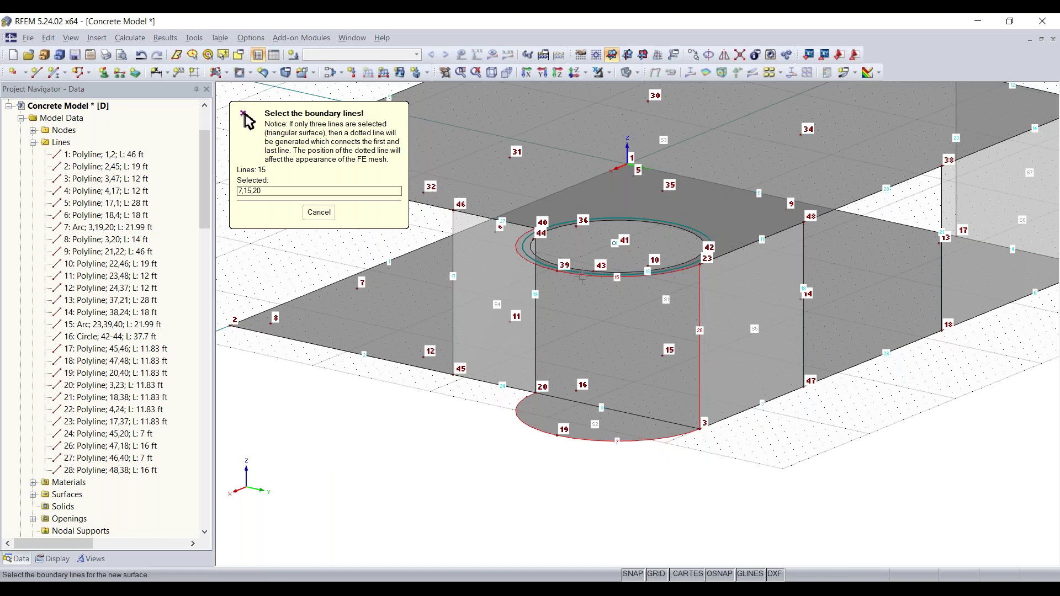
left_click(536, 314)
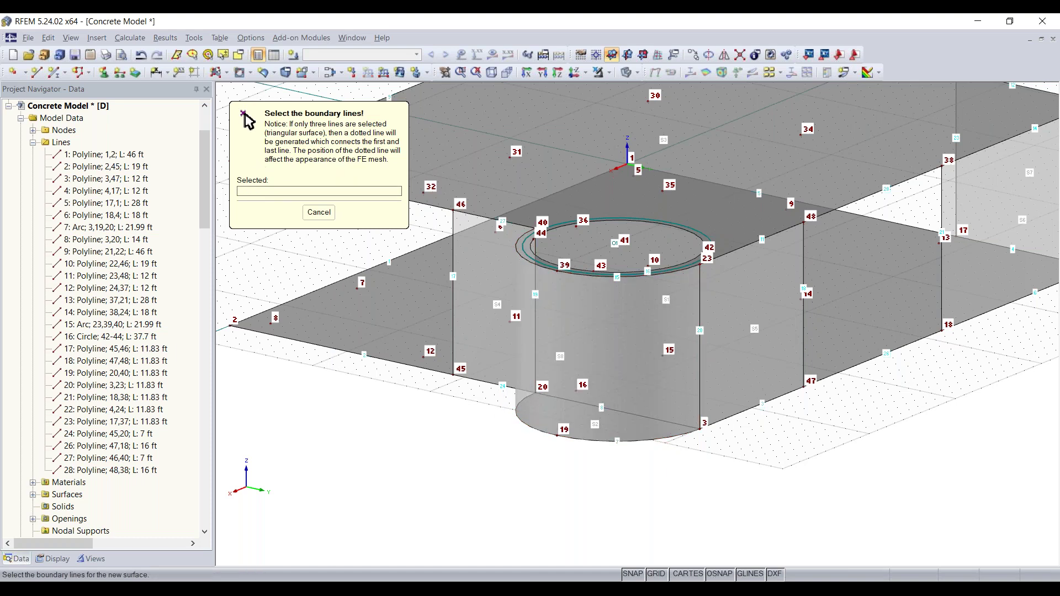
right_click(479, 419)
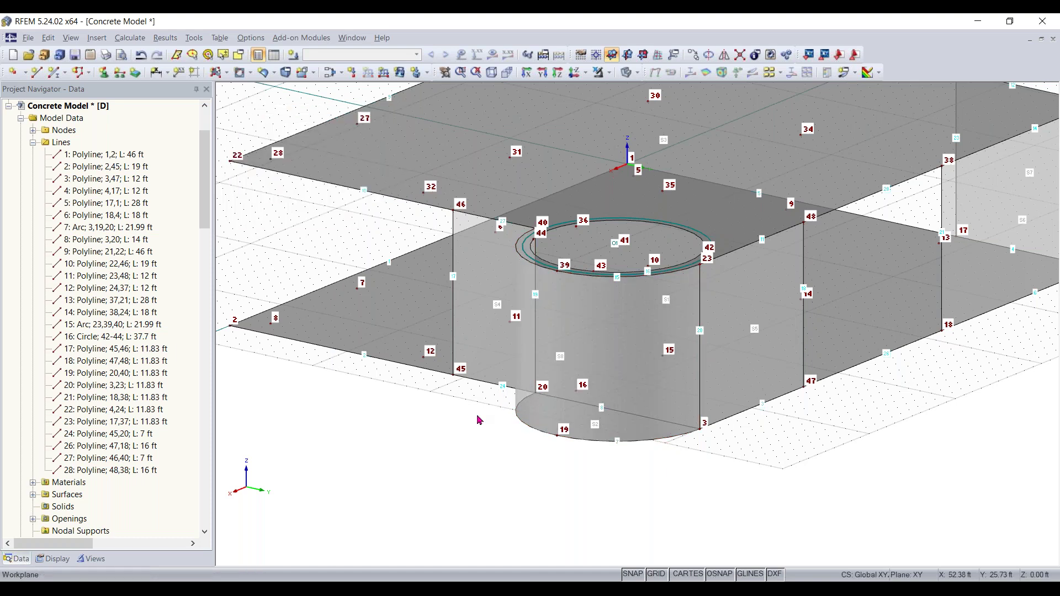
Examine the curved and flat walls between the slabs from several sides of the model.
middle_click_drag(747, 480, 371, 499, "ctrl")
right_click(371, 499)
left_click(509, 540)
middle_click_drag(324, 420, 669, 486)
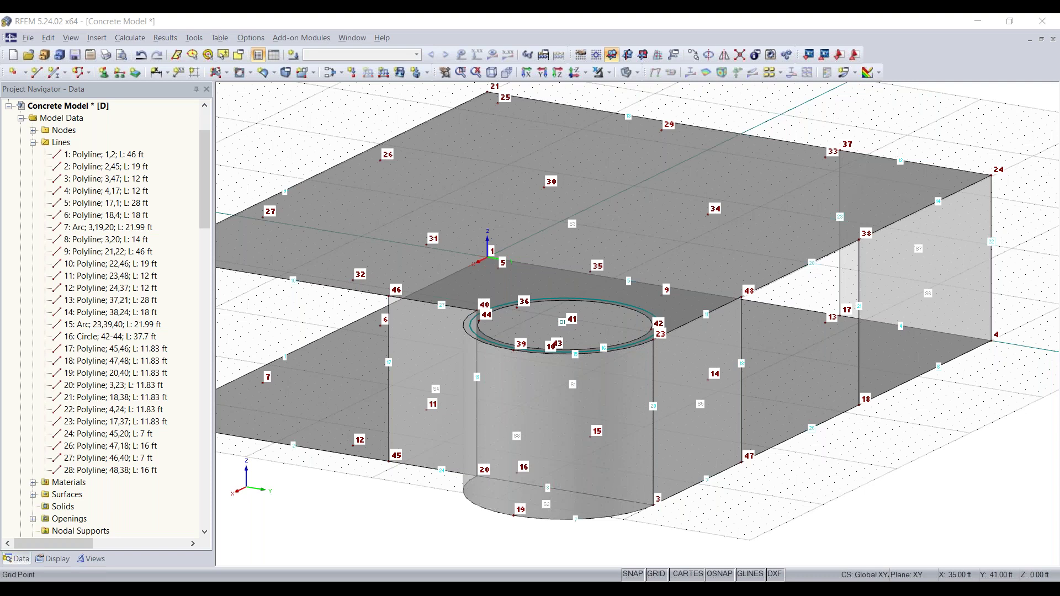
left_click(611, 459)
middle_click_drag(611, 458, 958, 408, "ctrl")
middle_click_drag(764, 473, 929, 425)
scroll(662, 381, "down", 1)
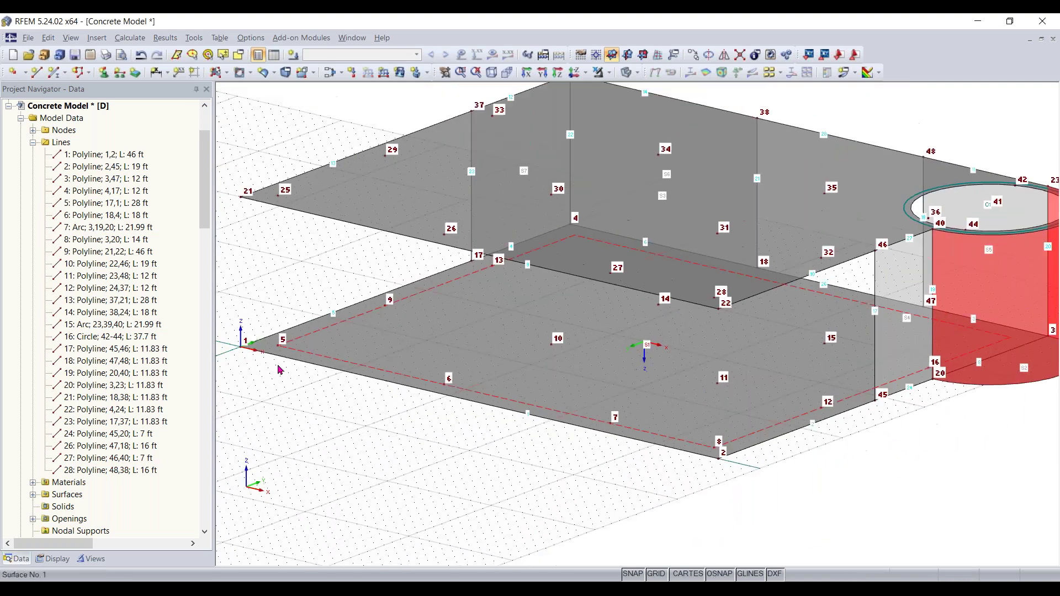
middle_click_drag(289, 380, 499, 441)
middle_click_drag(885, 403, 591, 416)
left_click(944, 469)
scroll(718, 303, "up", 3)
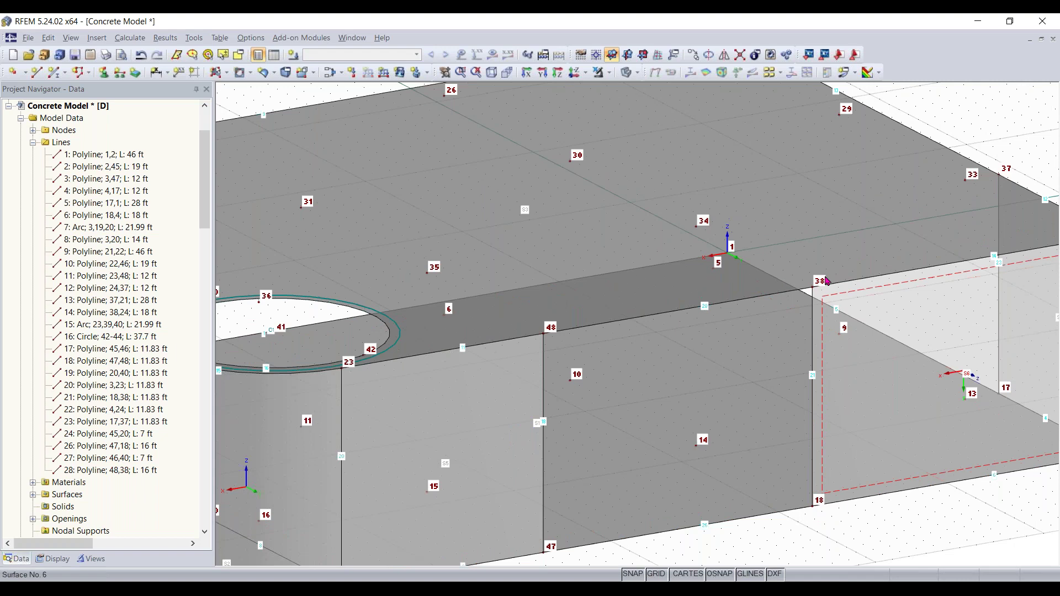
middle_click_drag(713, 459, 780, 505)
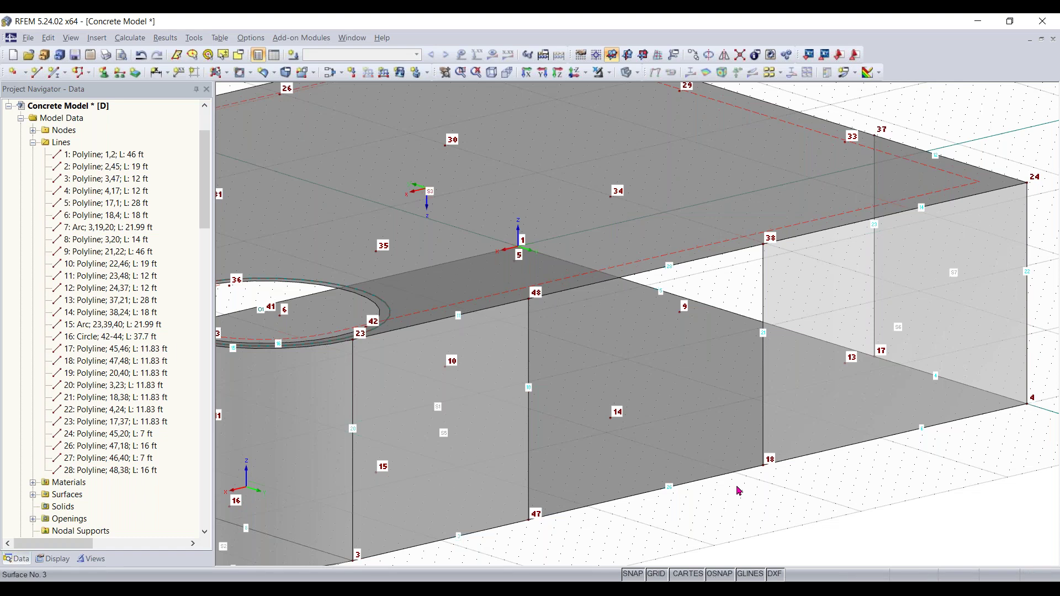
Switch the work plane to YZ and place its origin at node 18 on the lower slab edge.
left_click(226, 73)
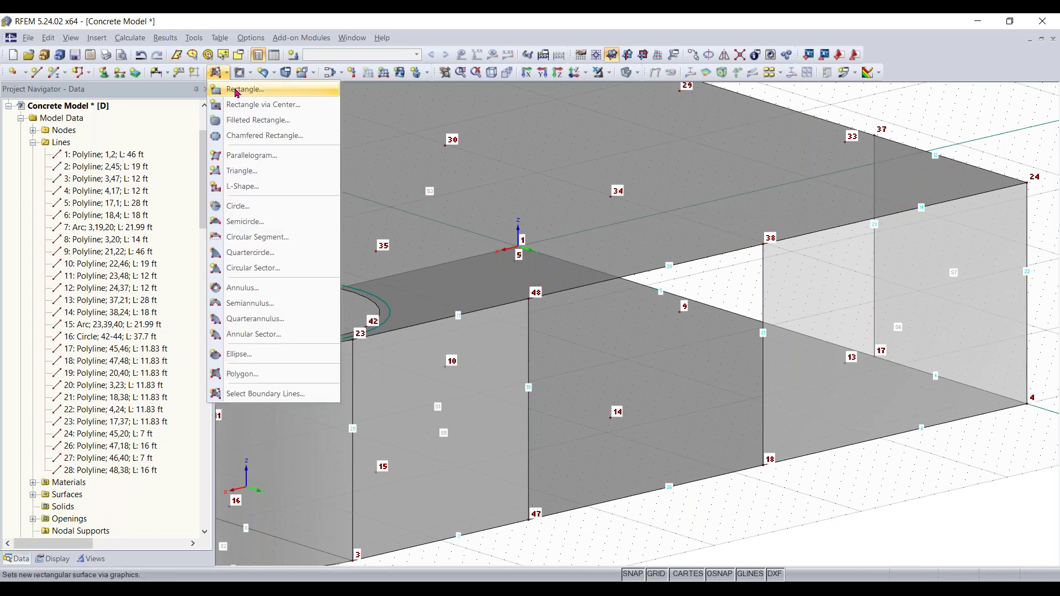
left_click(843, 491)
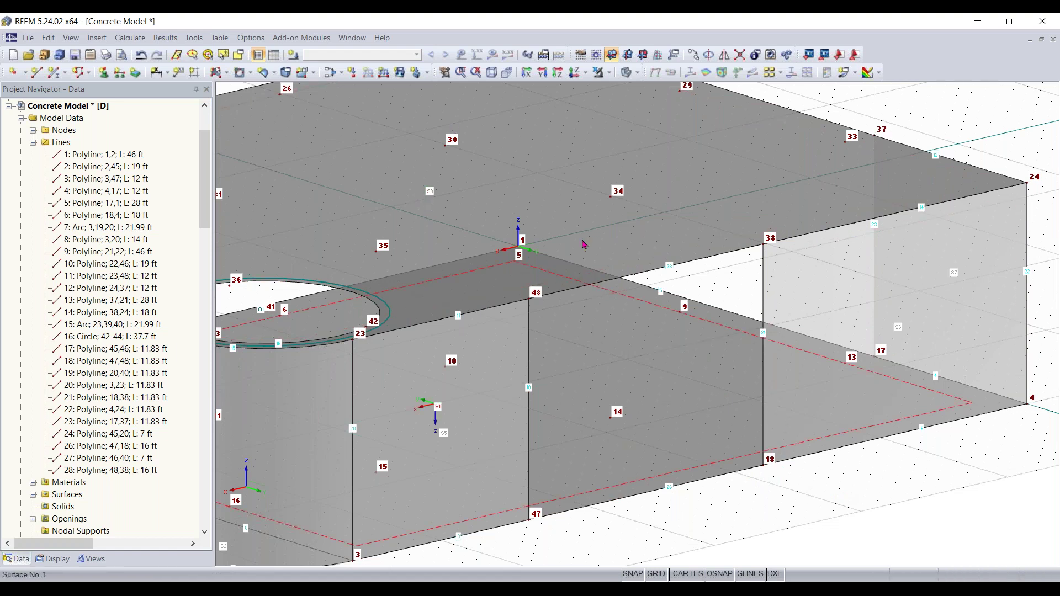
left_click(633, 57)
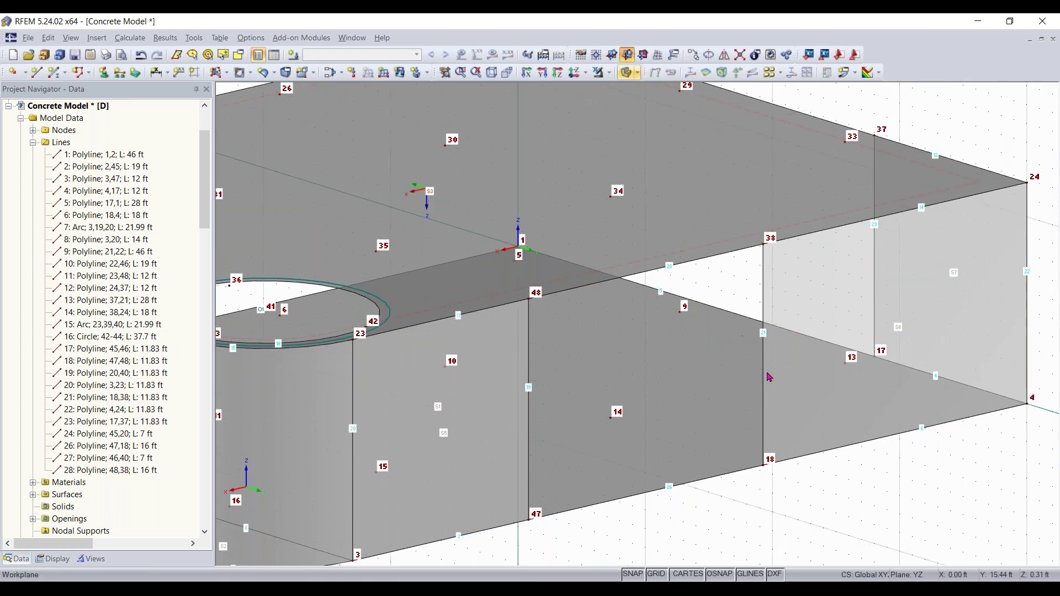
scroll(787, 408, "down", 2)
middle_click_drag(789, 409, 908, 505, "ctrl")
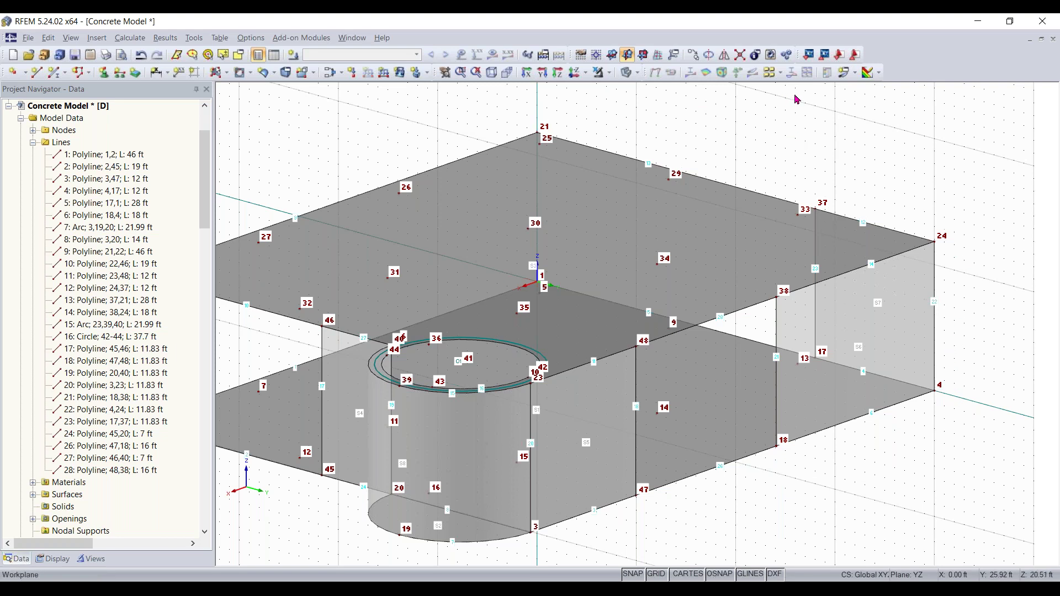
left_click(596, 55)
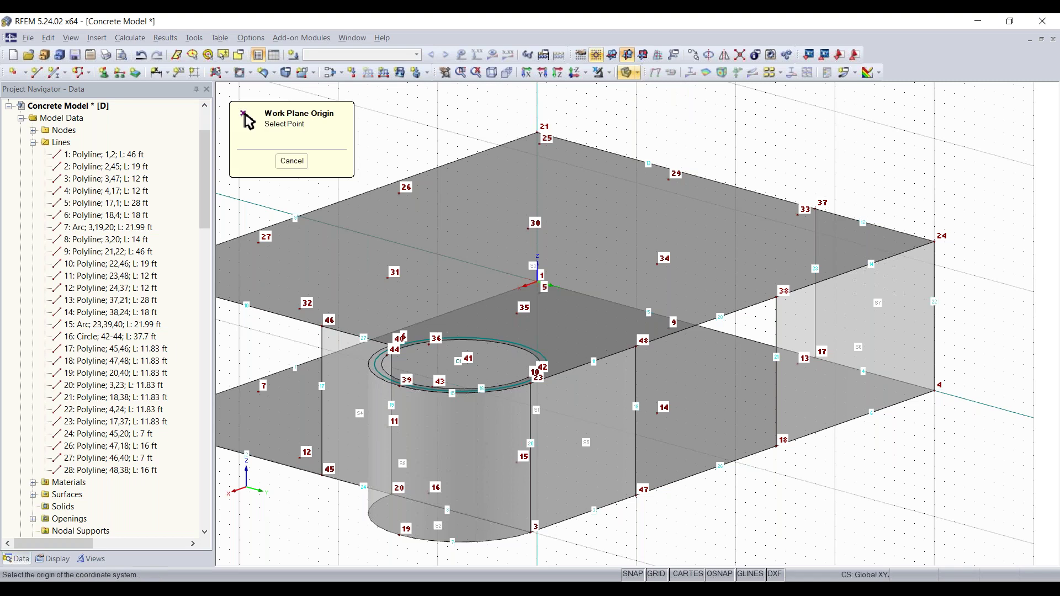
scroll(778, 446, "up", 3)
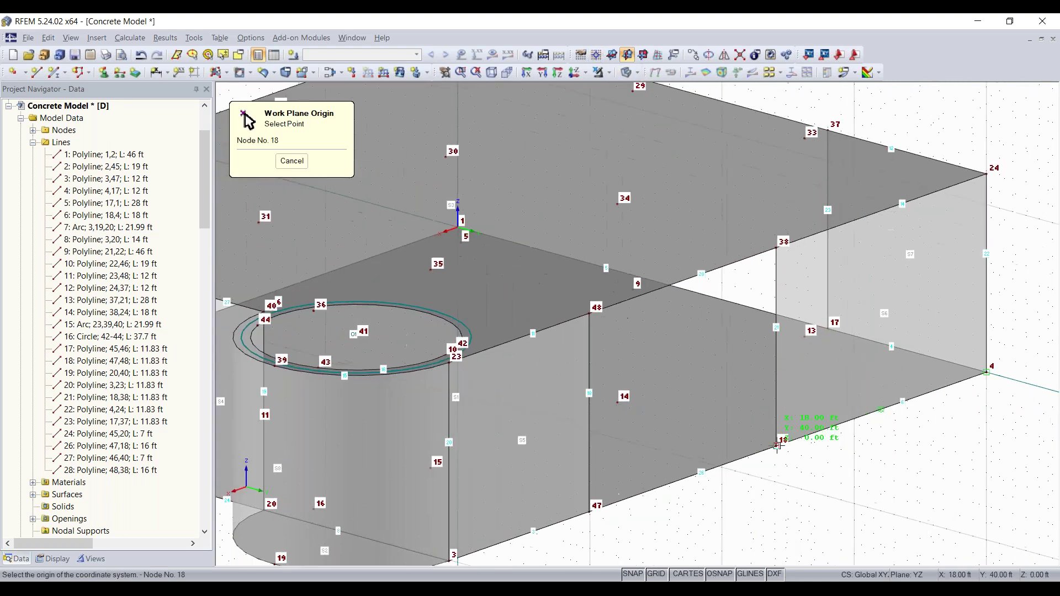
left_click(778, 446)
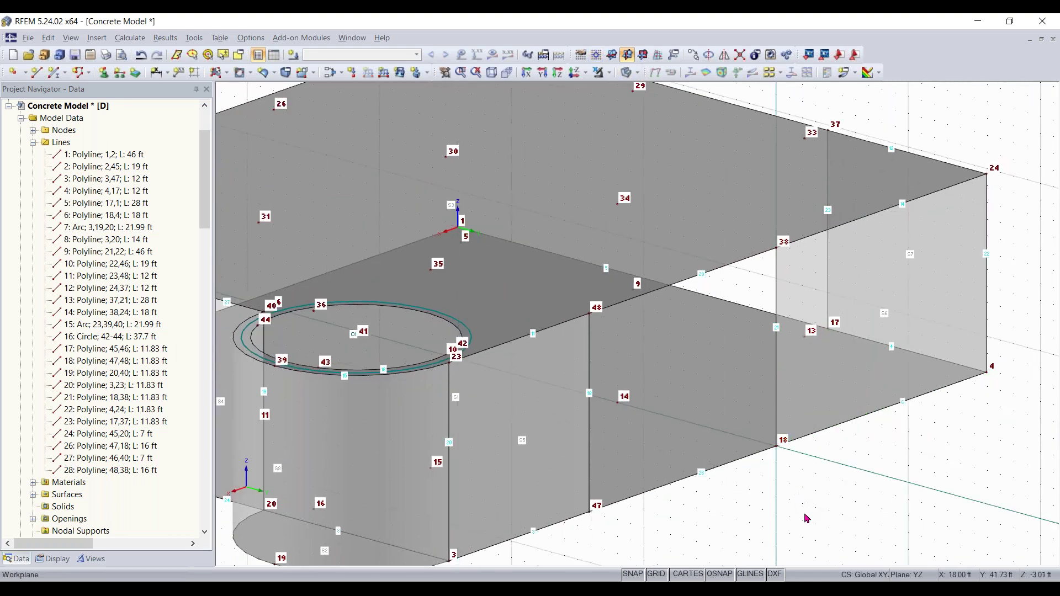
Create an 8 in thick rectangular wall surface of Concrete f'c = 4000 psi from node 18 to the opposite upper corner at node 34.
mouse_move(812, 497)
middle_mouse_down("ctrl")
mouse_move(577, 472)
mouse_move(799, 487)
middle_mouse_up("ctrl")
right_click(799, 488)
left_click(783, 511)
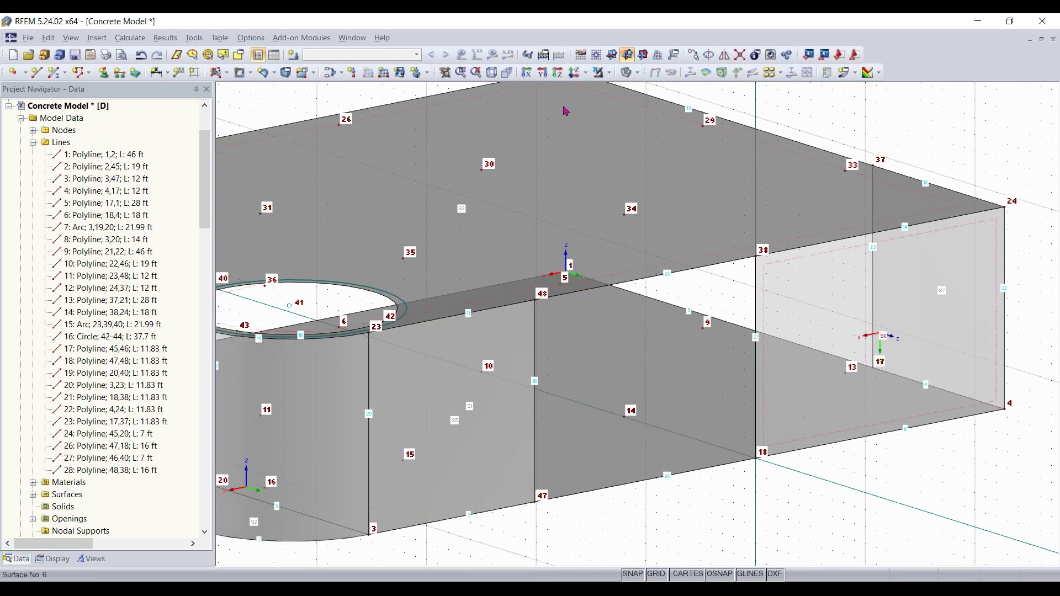
left_click(226, 73)
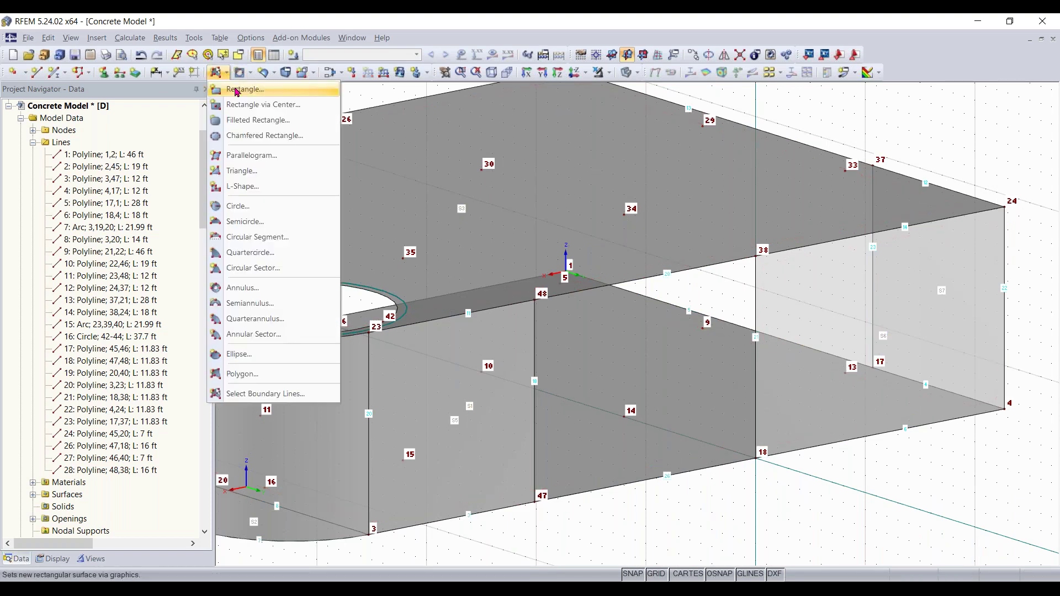
left_click(236, 91)
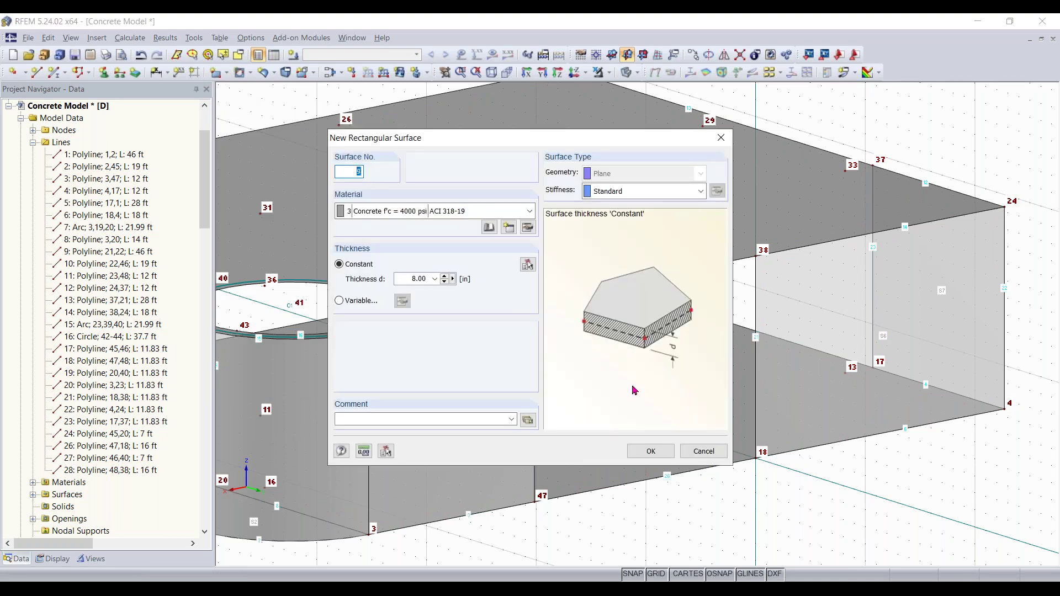
left_click(651, 452)
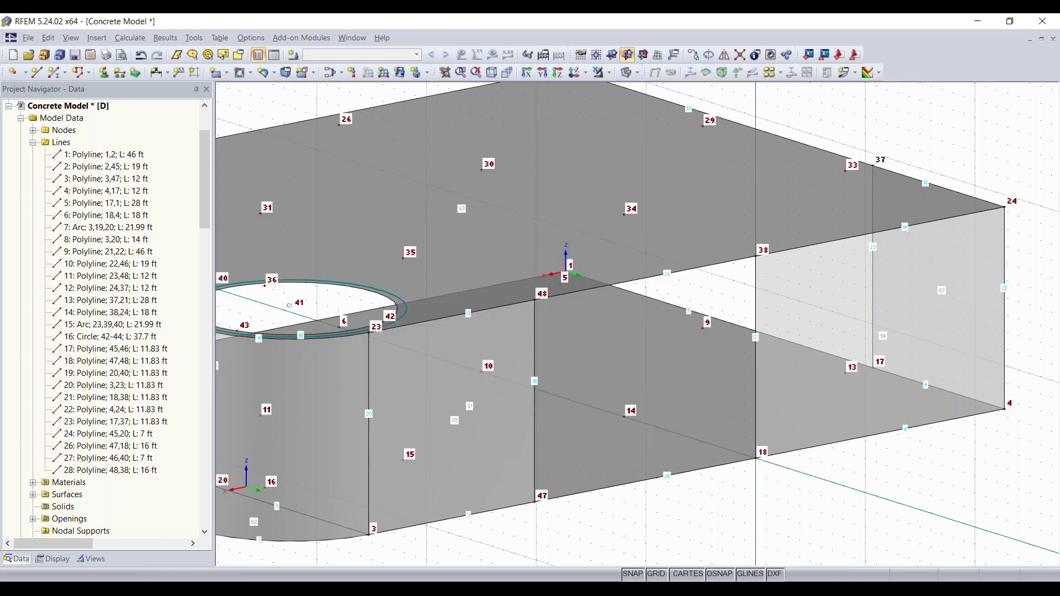
left_click(756, 457)
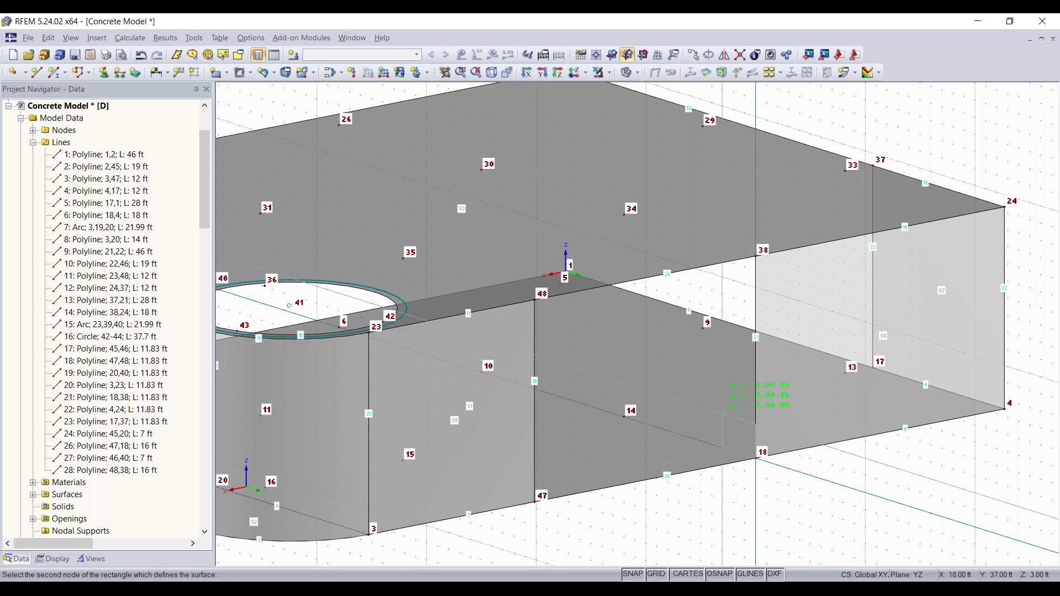
left_click(623, 214)
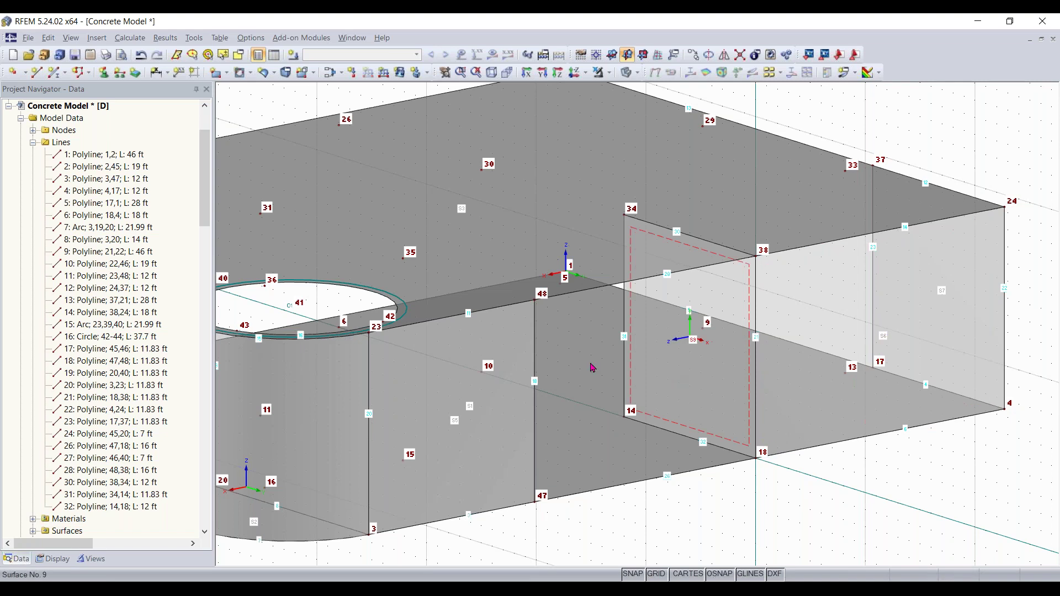
scroll(613, 415, "down", 3)
middle_click_drag(614, 414, 646, 423)
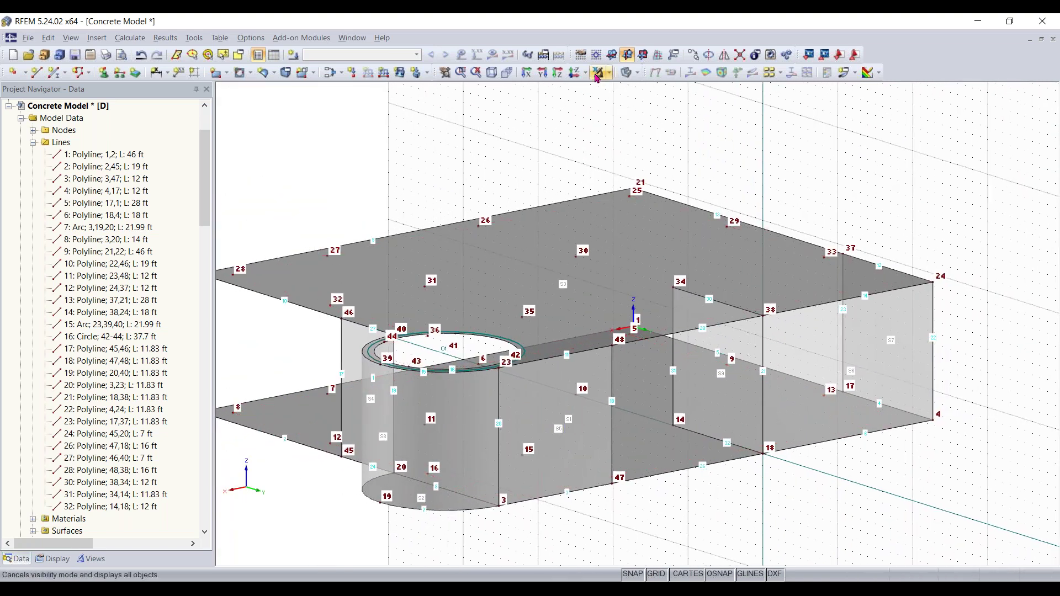
left_click(492, 74)
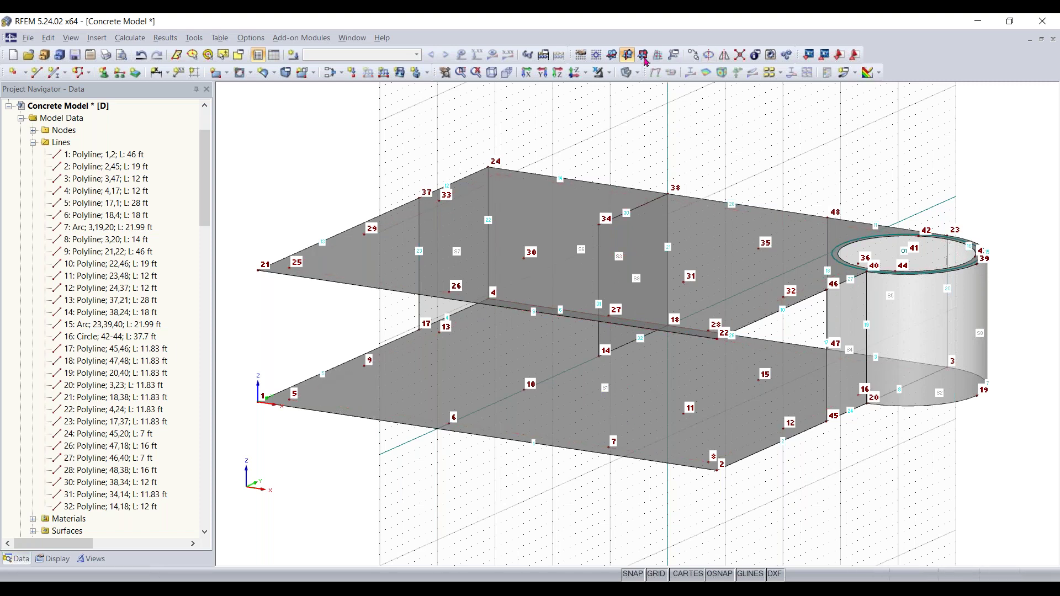
Switch the work plane to XY and create a vertical line from node 5 on the lower slab to node 25 on the upper slab.
left_click(611, 54)
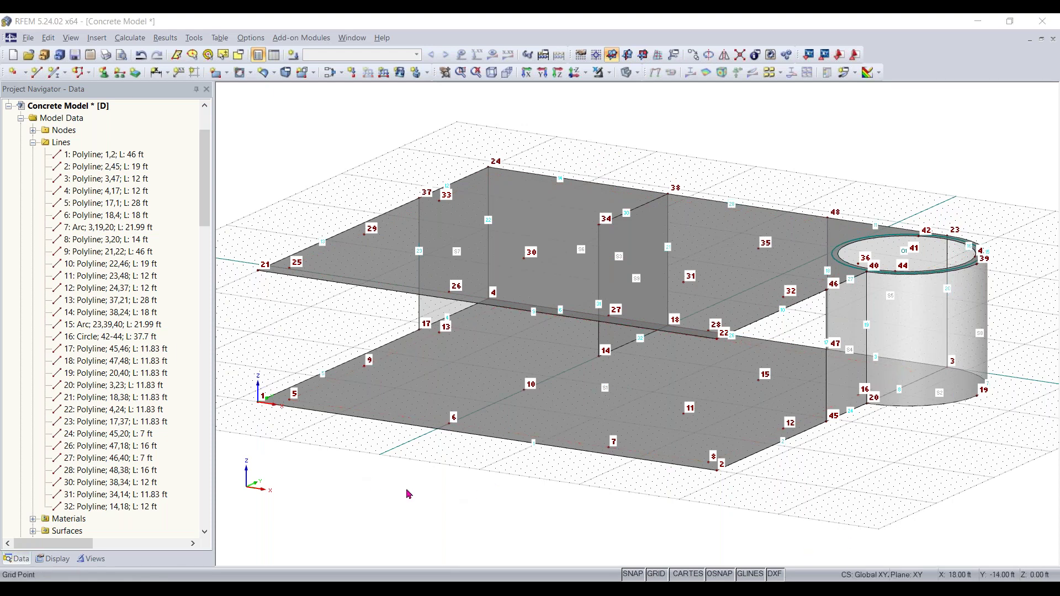
middle_click_drag(408, 493, 742, 452, "ctrl")
right_click(742, 452)
left_click(752, 510)
scroll(759, 489, "up", 5)
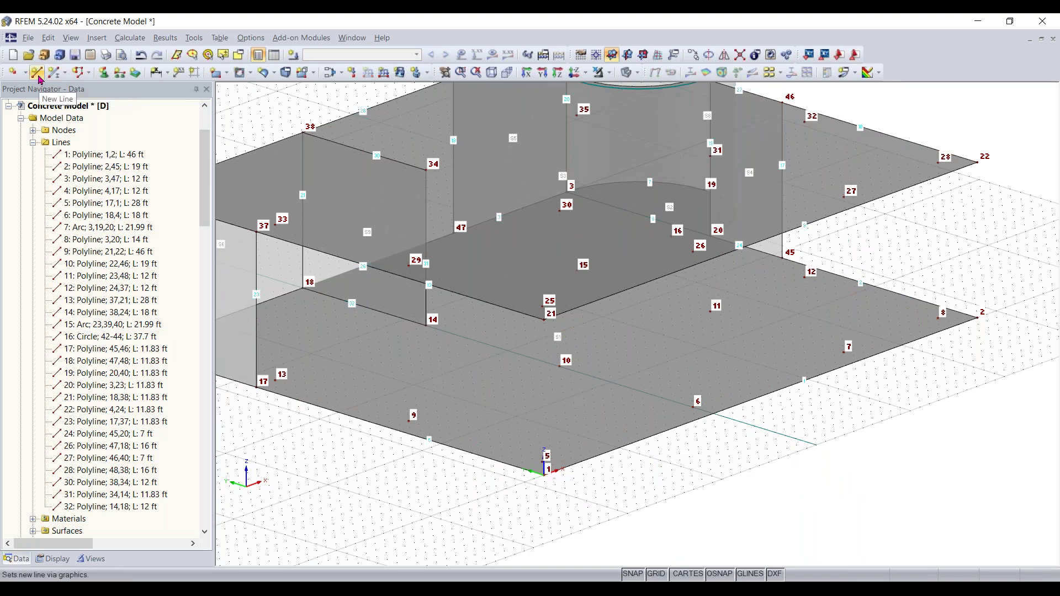
left_click(37, 72)
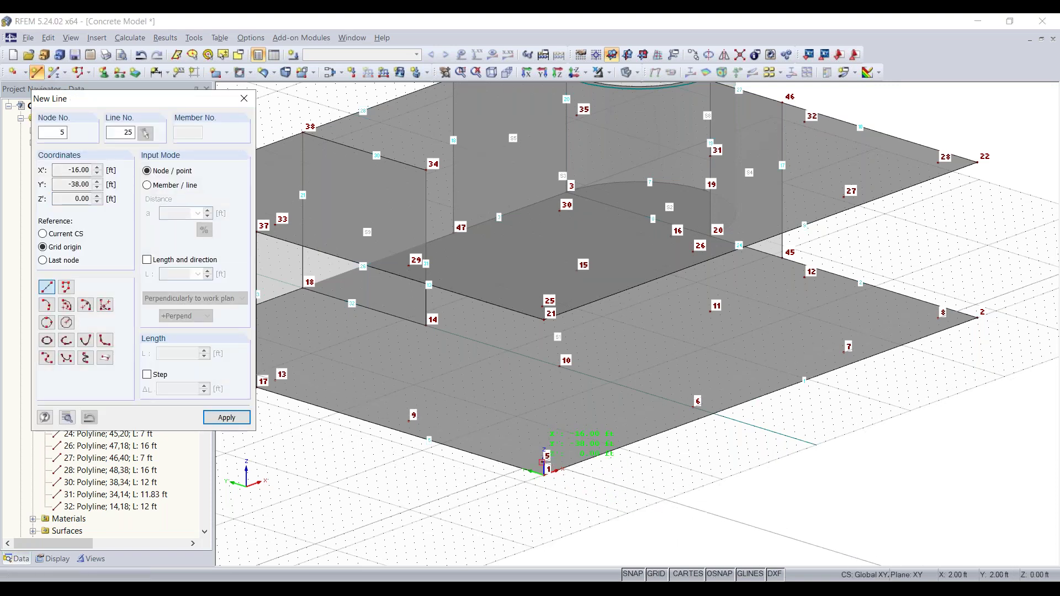
left_click(542, 307)
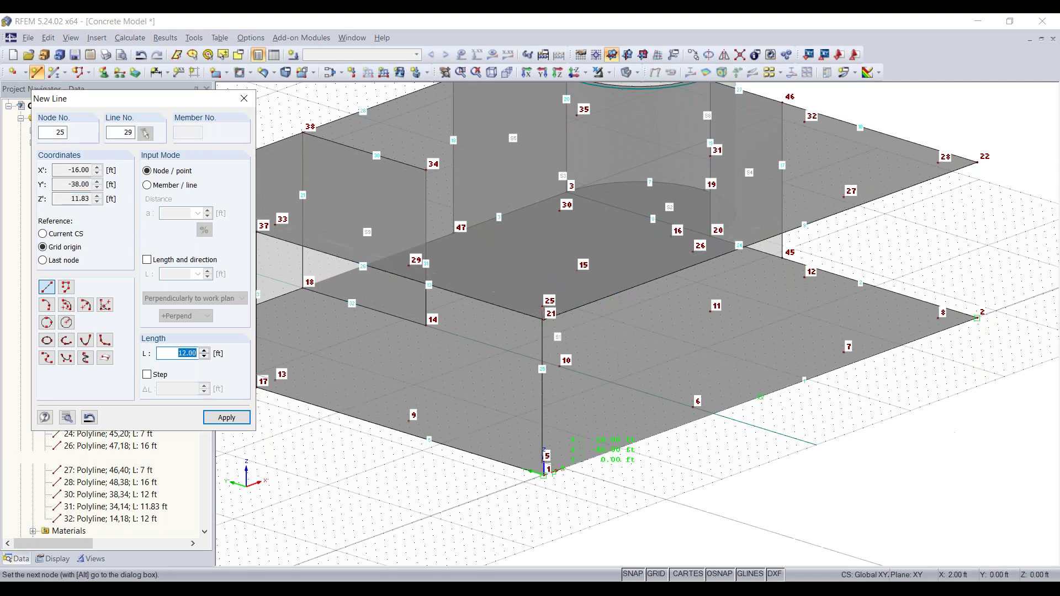
scroll(540, 424, "up", 2)
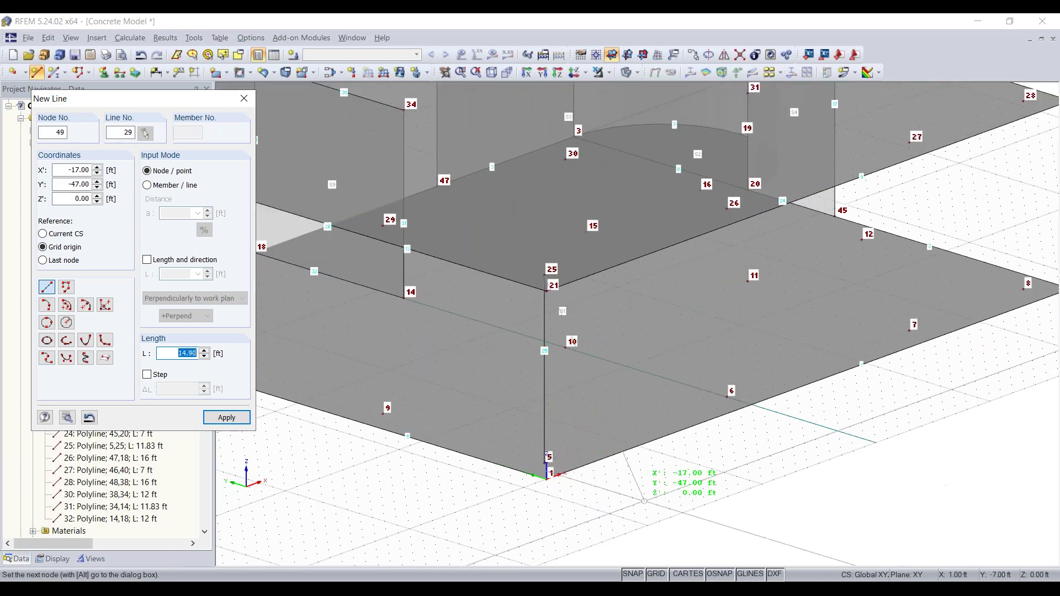
right_click(642, 503)
right_click(693, 509)
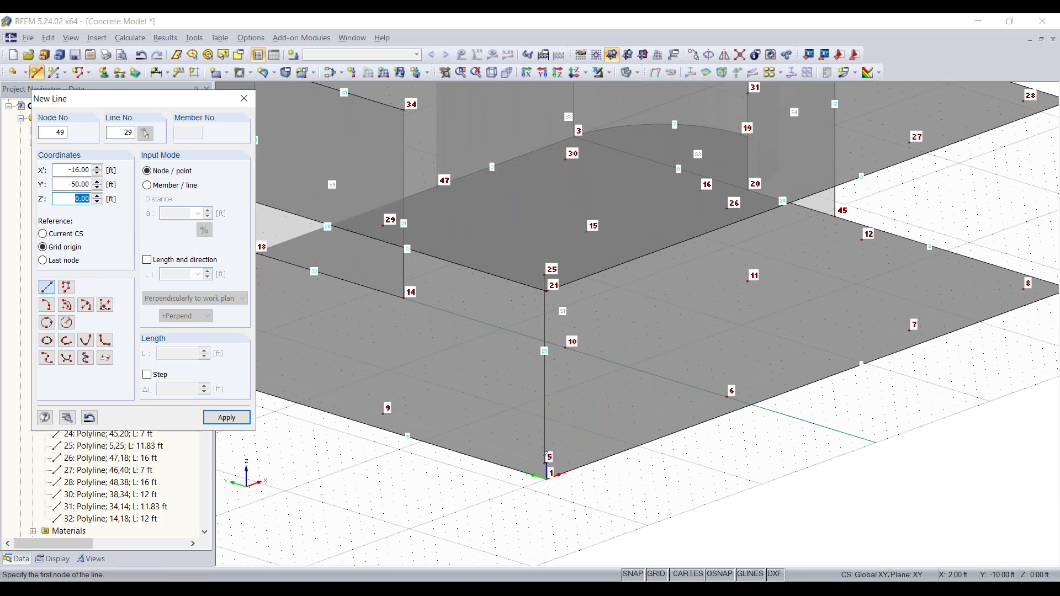
key("Escape")
Open the vertical line between nodes 5 and 25 for editing and start a new Beam member on it.
middle_click_drag(651, 490, 759, 437, "ctrl")
right_click(761, 438)
left_click(654, 491)
middle_click_drag(679, 486, 573, 557)
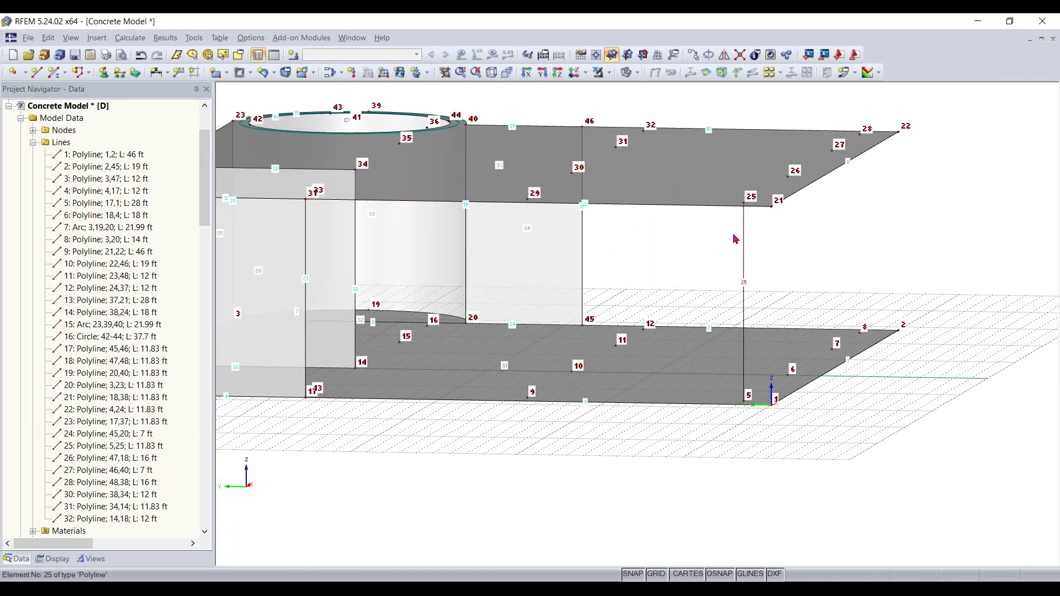
double_click(745, 275)
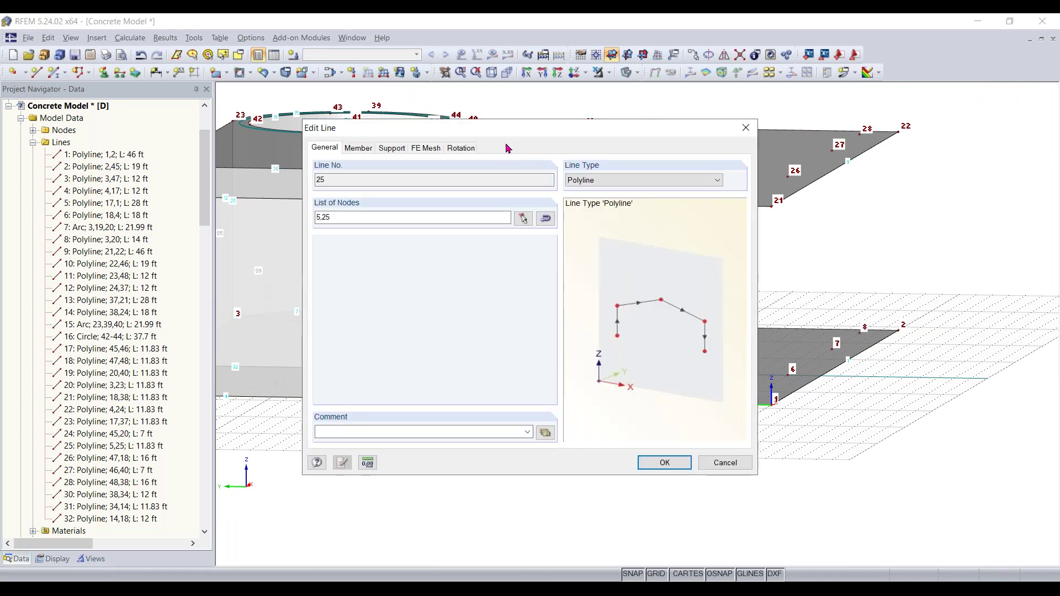
left_click_drag(370, 137, 364, 135)
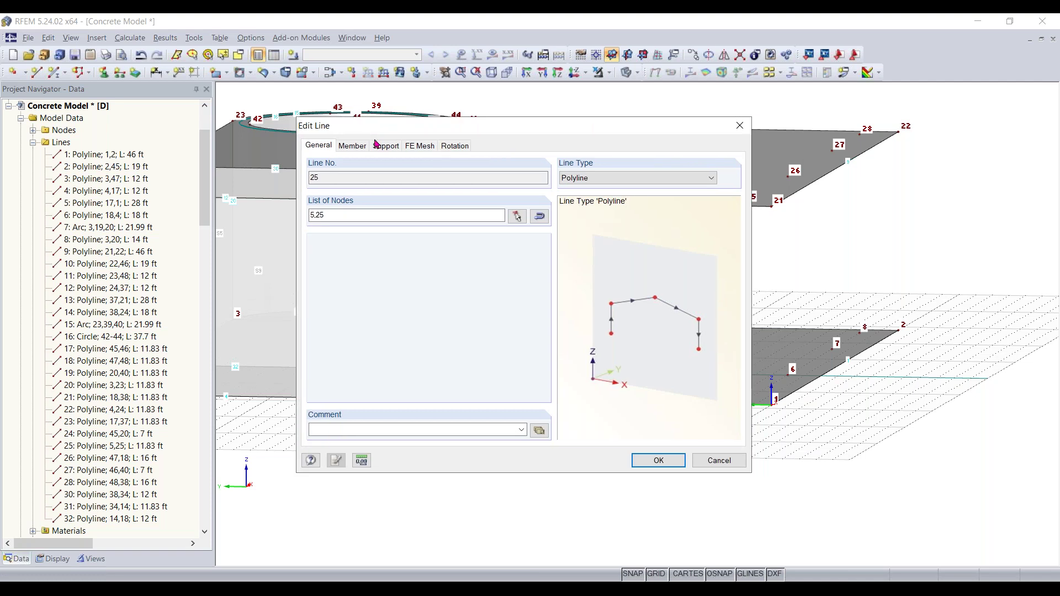
left_click(359, 147)
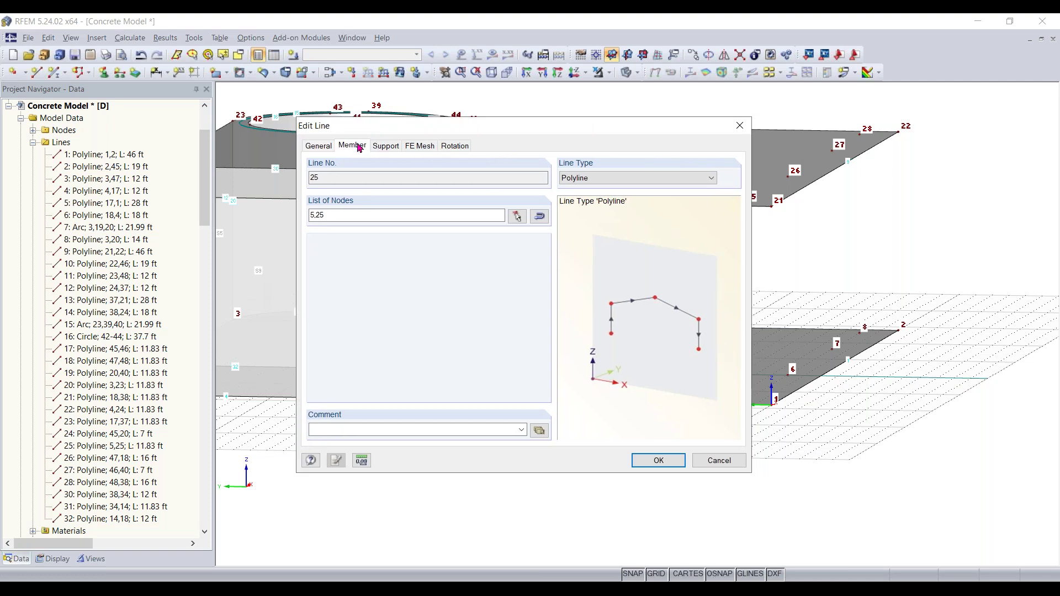
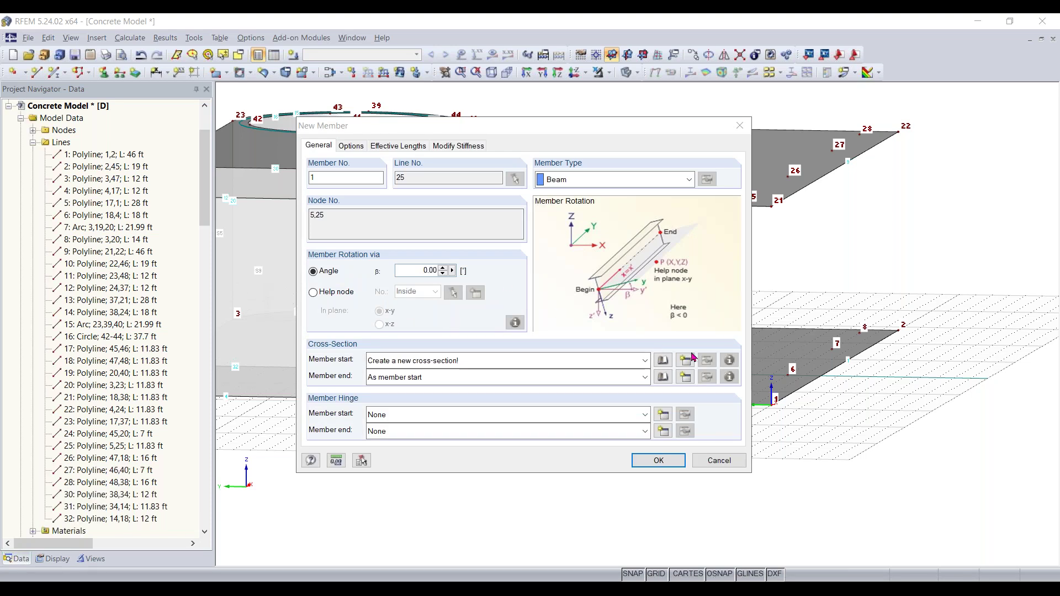
Assign the member a 14 by 14 in solid rectangular cross-section of Concrete f'c = 4000 psi and finish creating it.
left_click(664, 365)
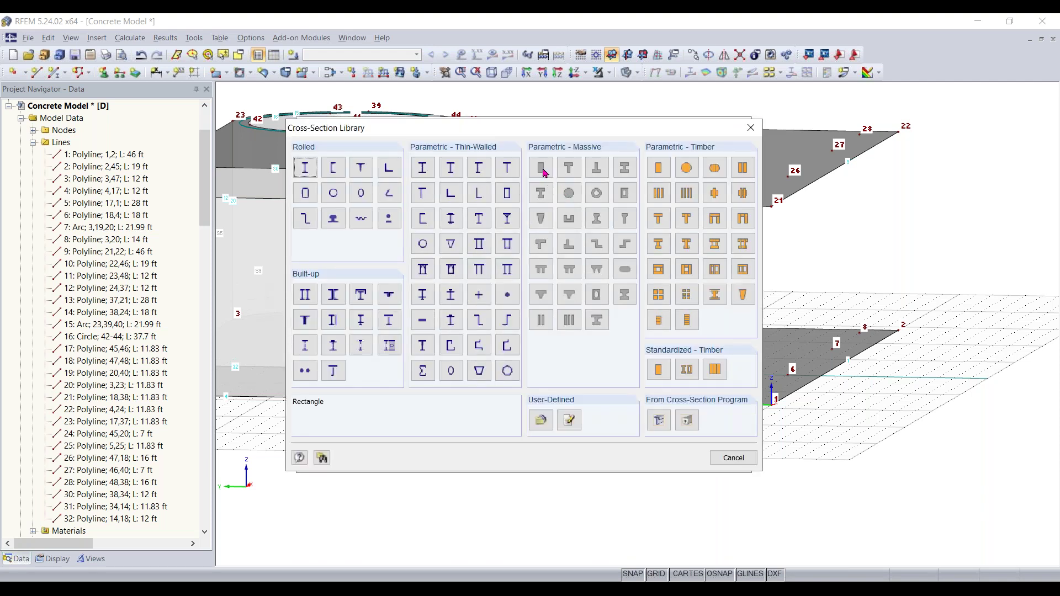
left_click(542, 169)
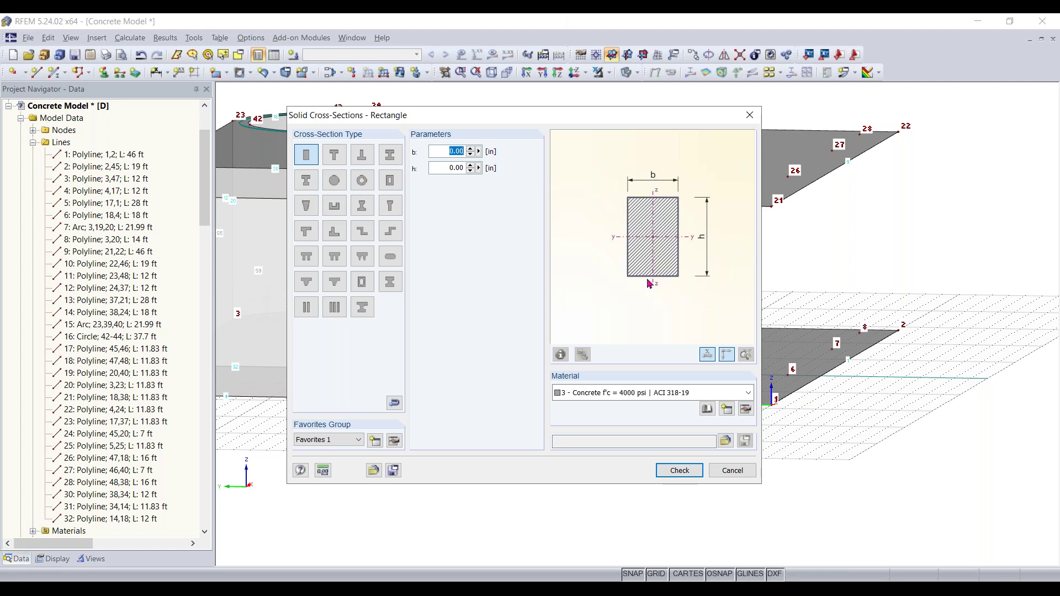
type("14")
key("Tab")
type("14")
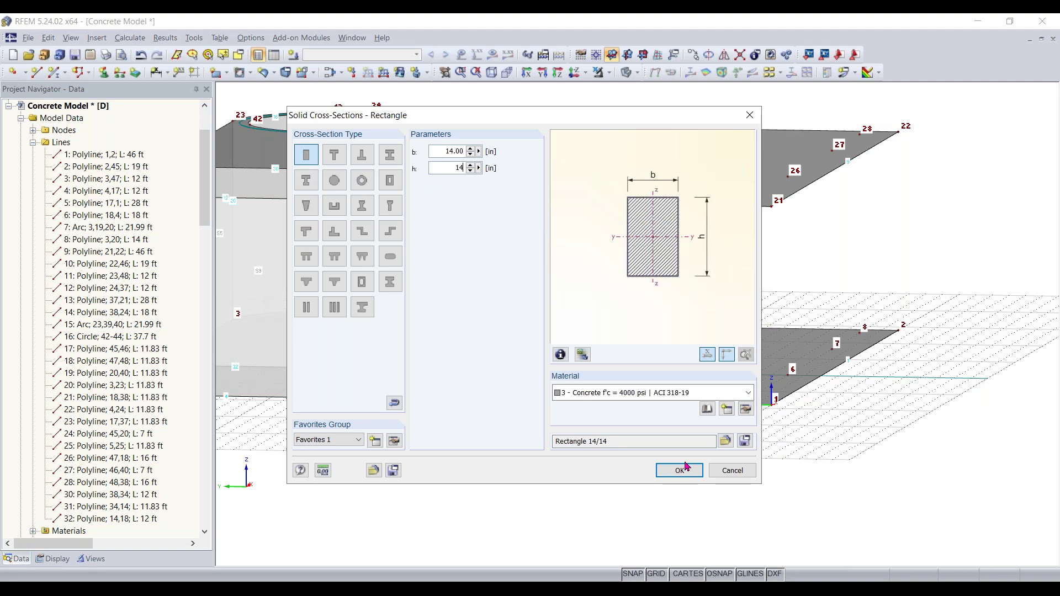
key("Return")
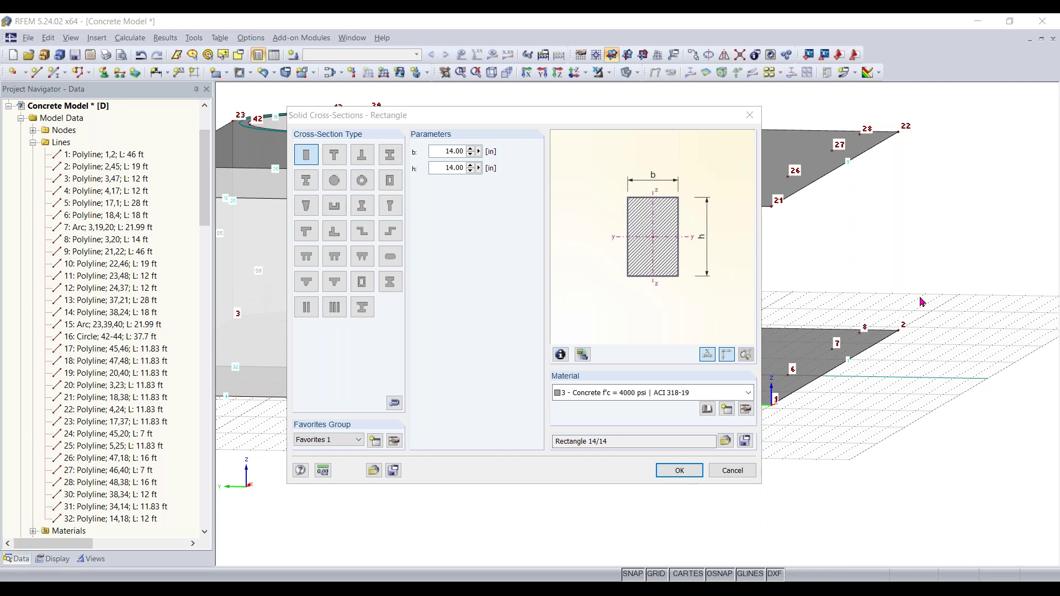
left_click(678, 469)
left_click(658, 460)
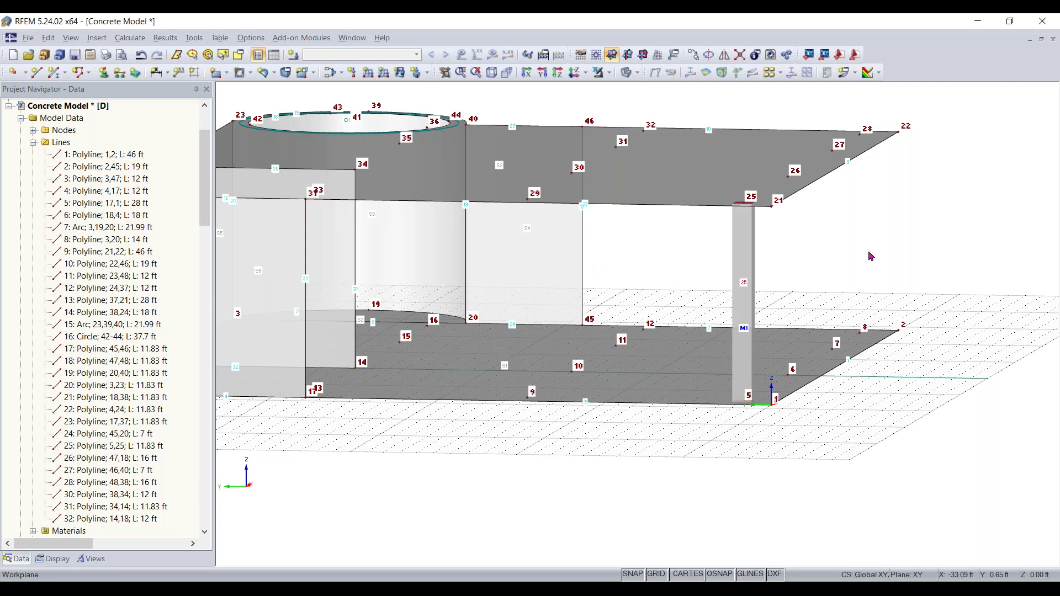
Move the column from node 5 to node 6 and copy it back near the slab corner at node 1.
mouse_move(856, 244)
middle_mouse_down()
mouse_move(840, 247)
mouse_move(872, 247)
middle_mouse_up()
right_click(836, 246)
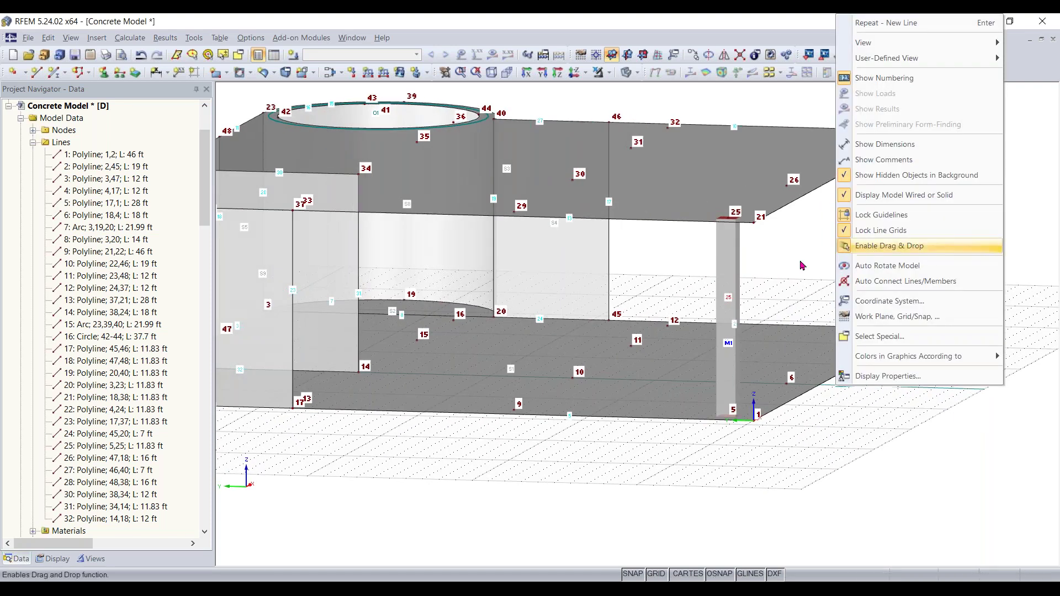
left_click(872, 246)
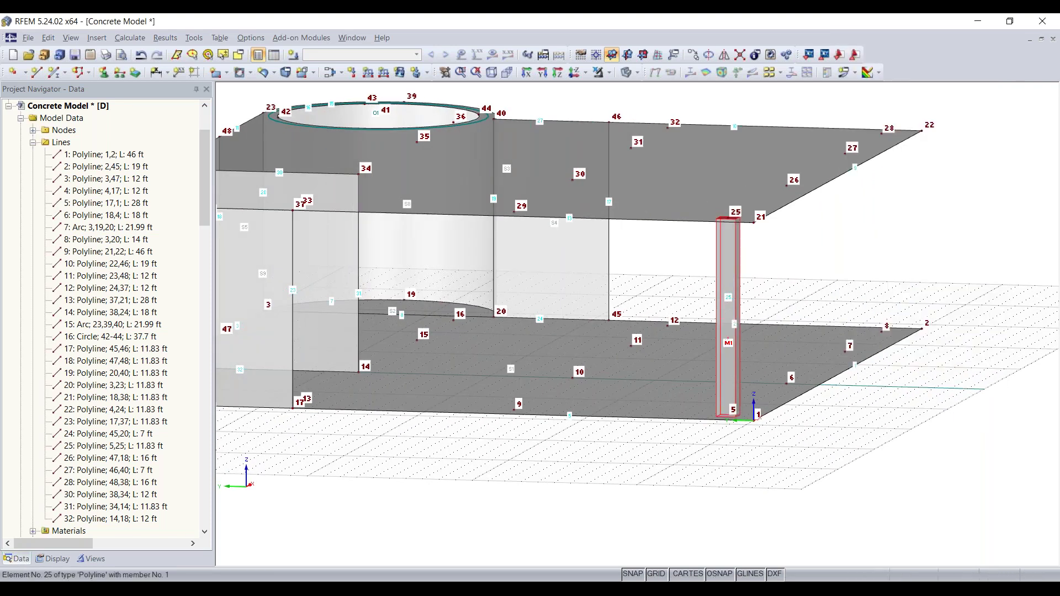
middle_click_drag(859, 428, 699, 440)
right_click(699, 440)
left_click(651, 483)
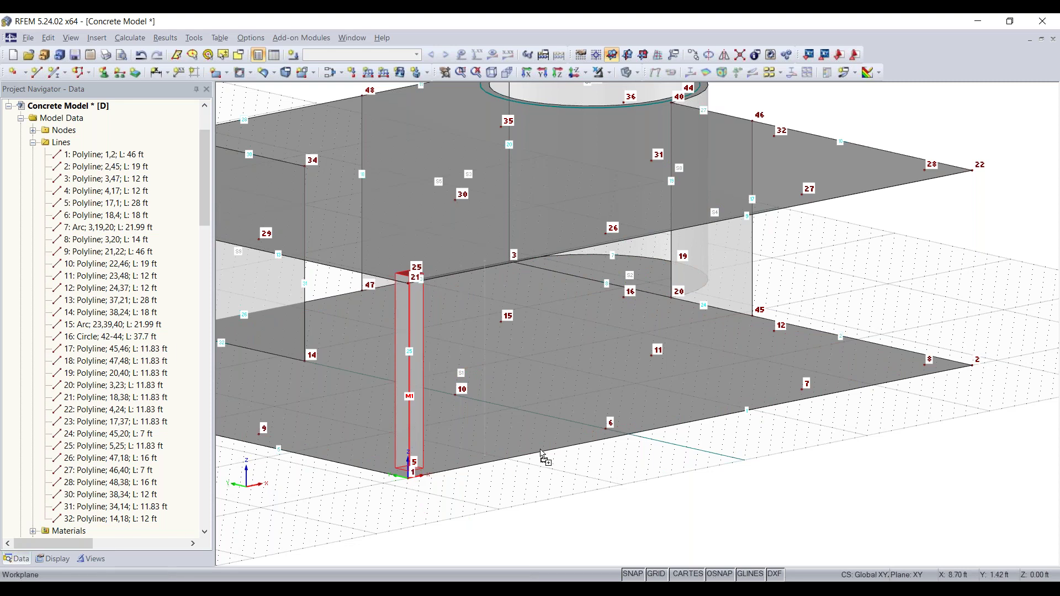
mouse_move(409, 468)
left_mouse_down()
mouse_move(605, 429)
mouse_move(407, 470)
left_mouse_up()
middle_click_drag(672, 506, 712, 523)
right_click(491, 559)
left_click(709, 522)
left_click(589, 505)
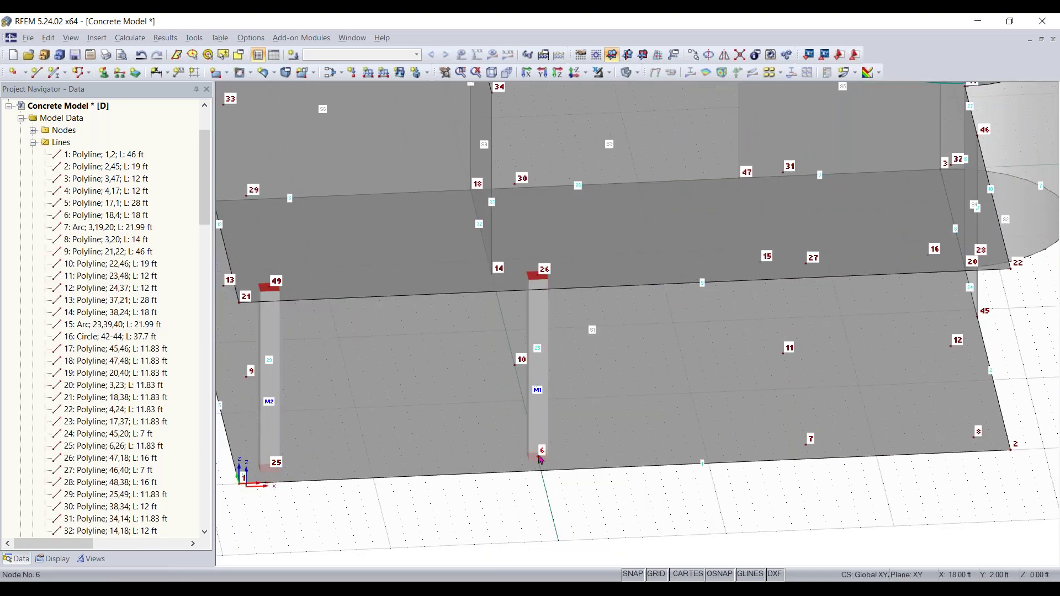
Move the whole column from node 6 to node 7 and copy it back beside its former place at node 6.
left_click_drag(587, 454, 806, 444)
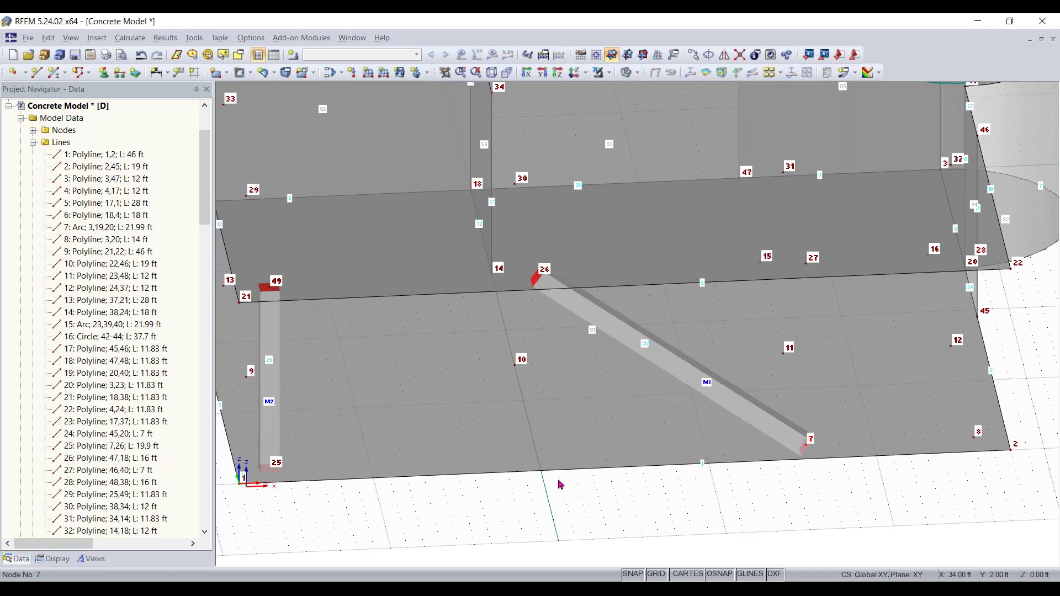
key("ctrl+z")
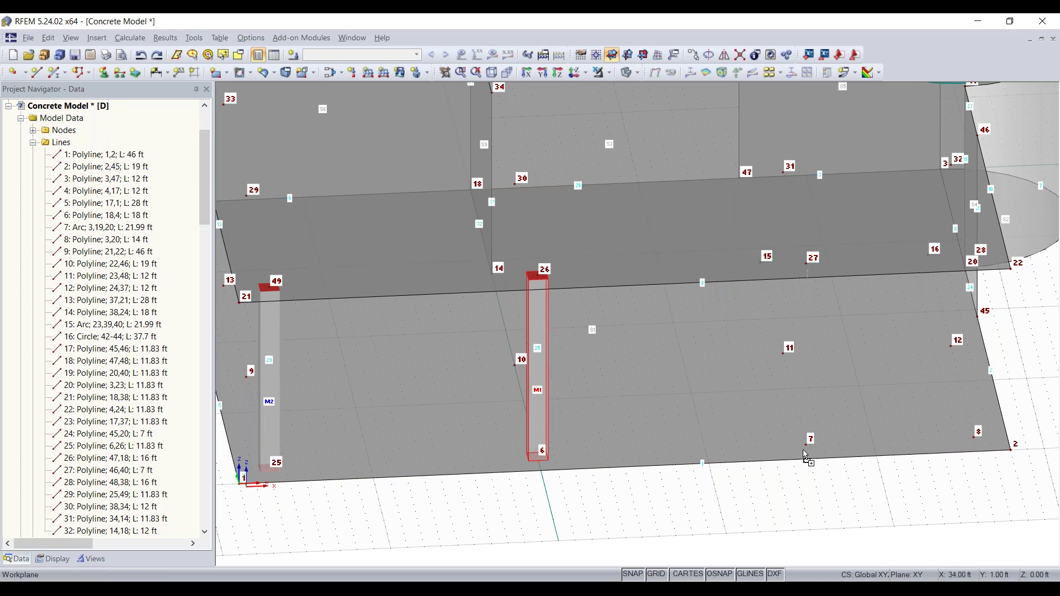
left_click_drag(806, 457, 813, 448)
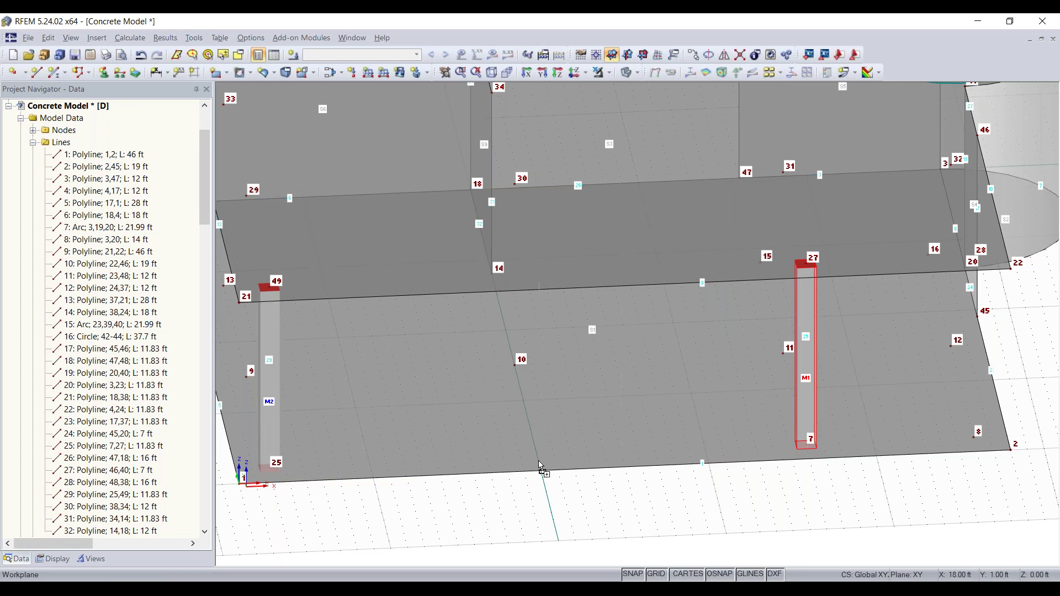
left_click_drag(539, 466, 540, 464, "ctrl")
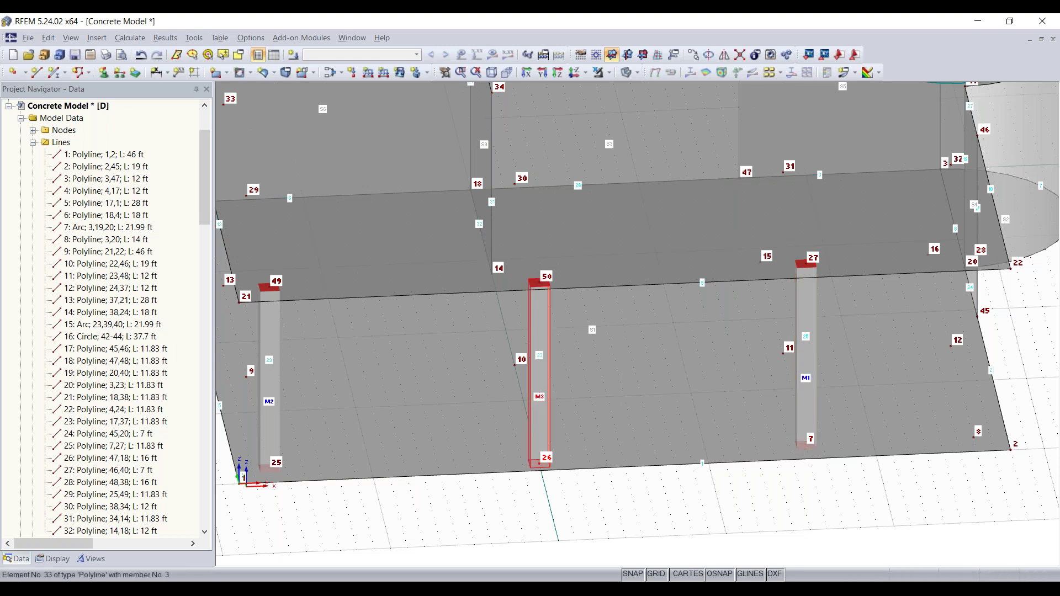
Try to move the column from node 7 to node 8 and copy it back near its former place.
left_click(808, 446)
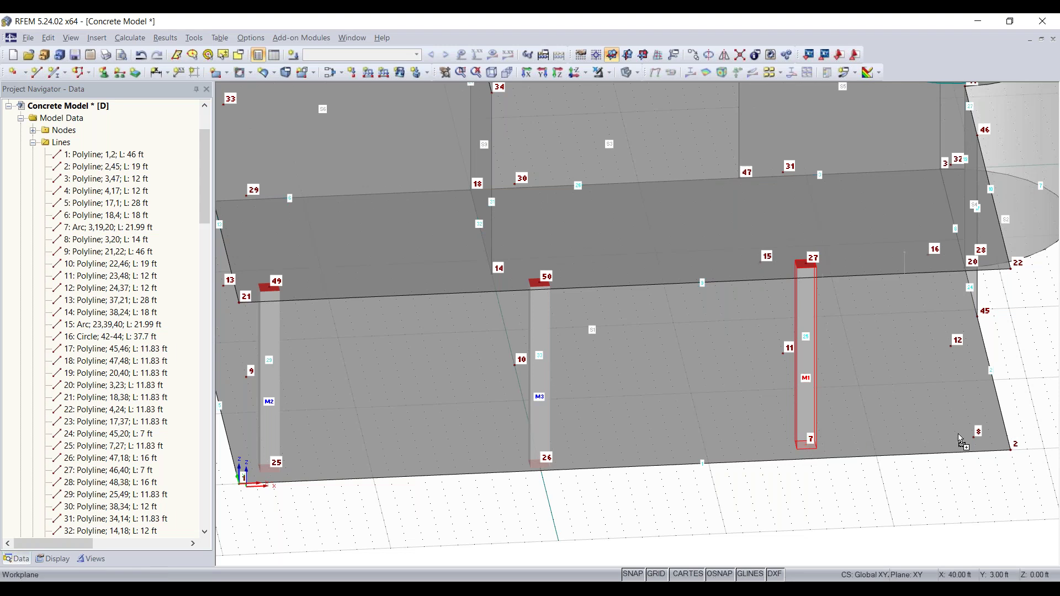
left_click_drag(808, 446, 975, 438)
left_click(961, 474)
left_click(974, 419)
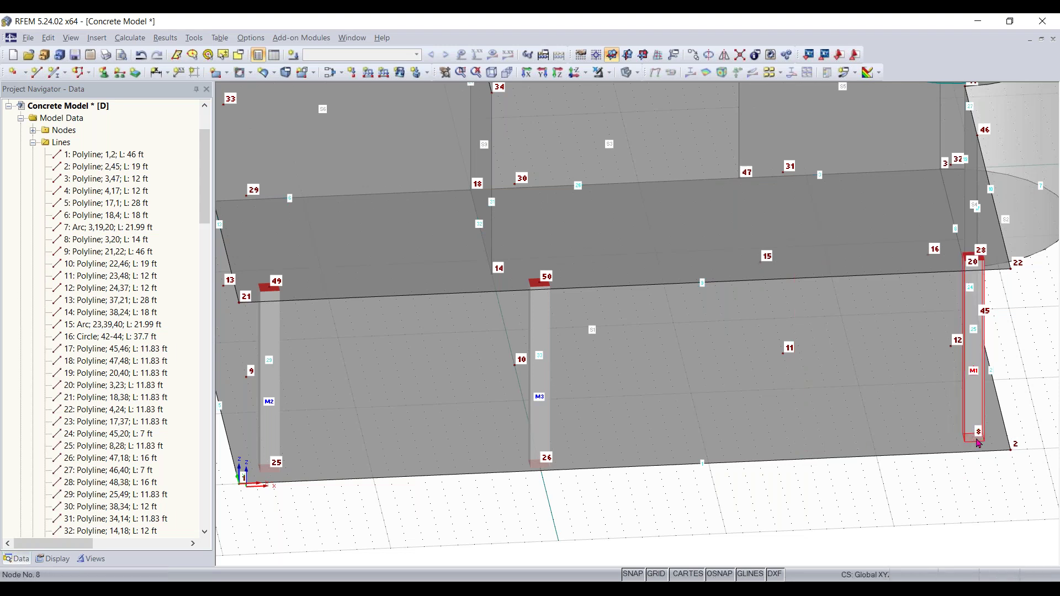
left_click_drag(955, 443, 815, 446, "ctrl")
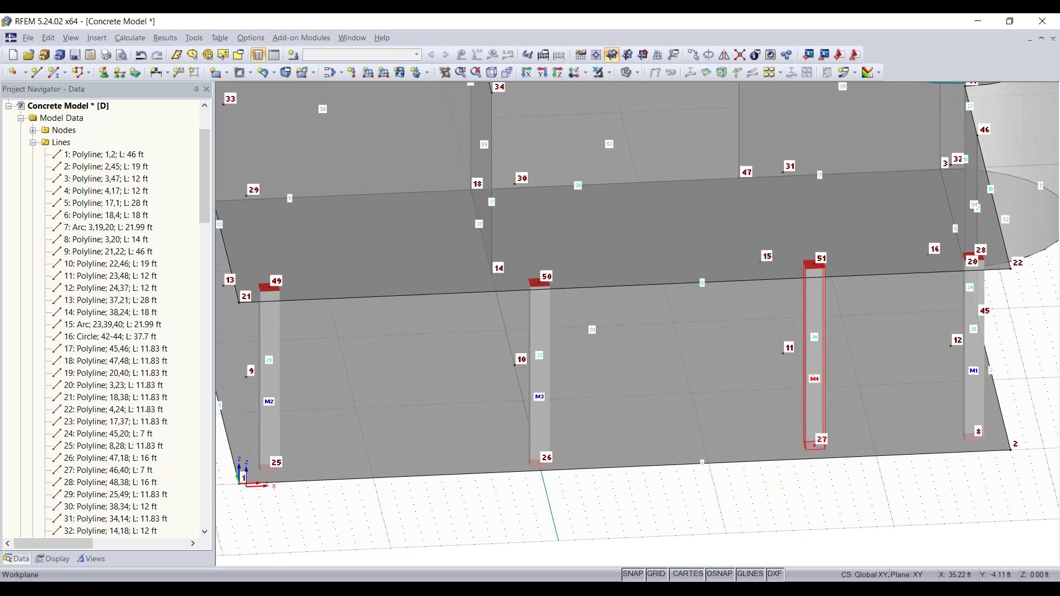
key("ctrl+z")
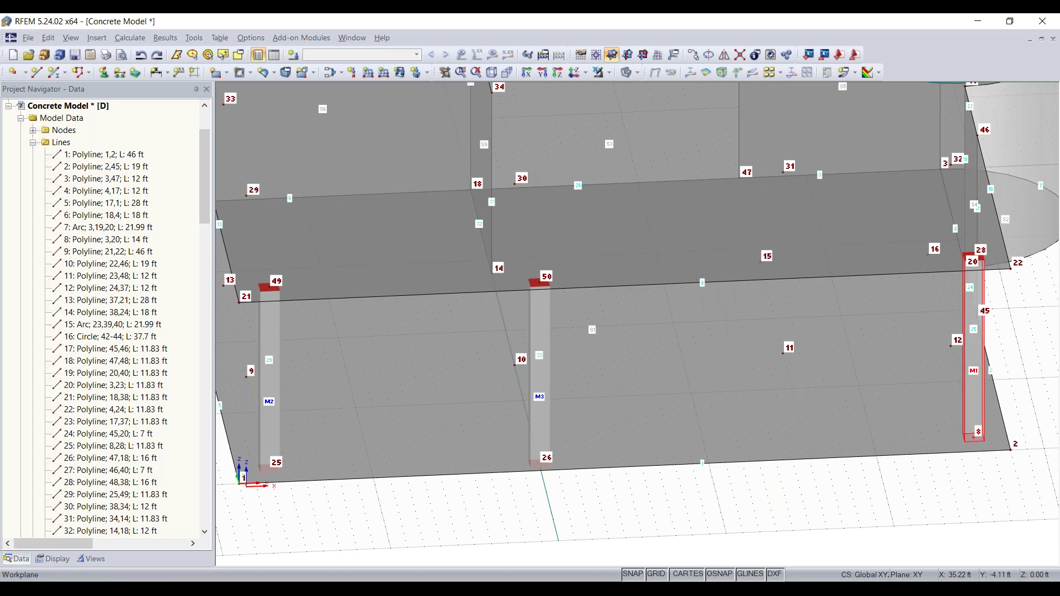
key("ctrl+z")
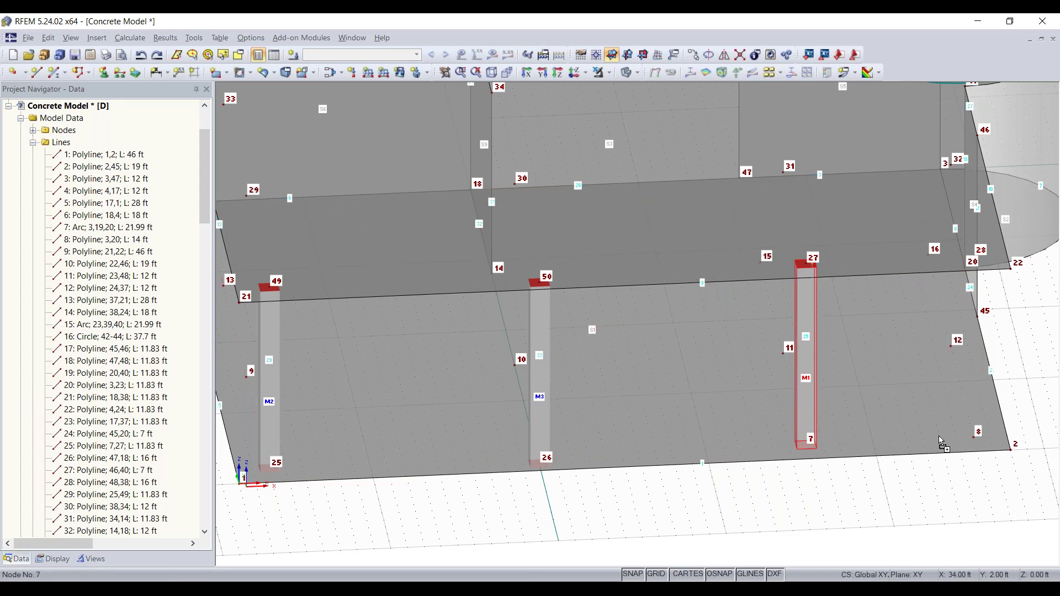
Copy the column at node 7 to node 8 near the slab corner at node 2.
left_click(975, 440)
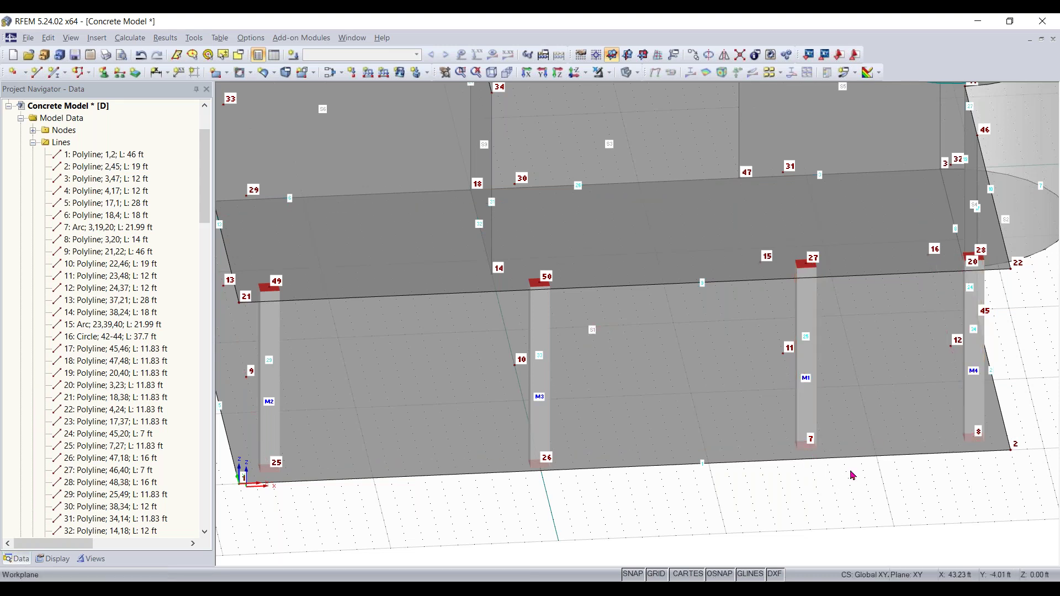
right_click_drag(633, 498, 740, 471)
left_click(686, 466)
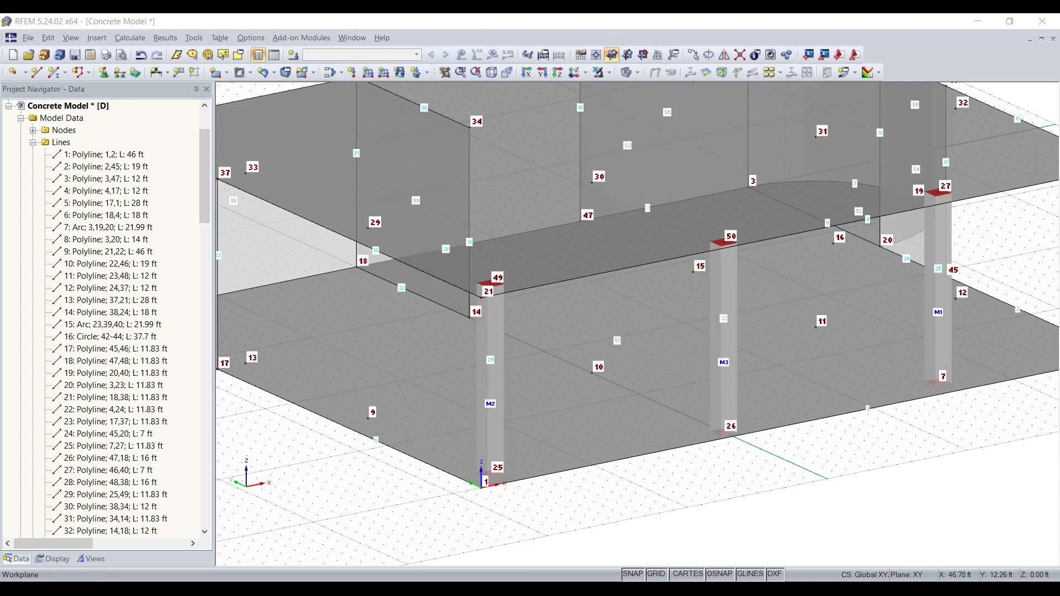
middle_click_drag(771, 504, 619, 371)
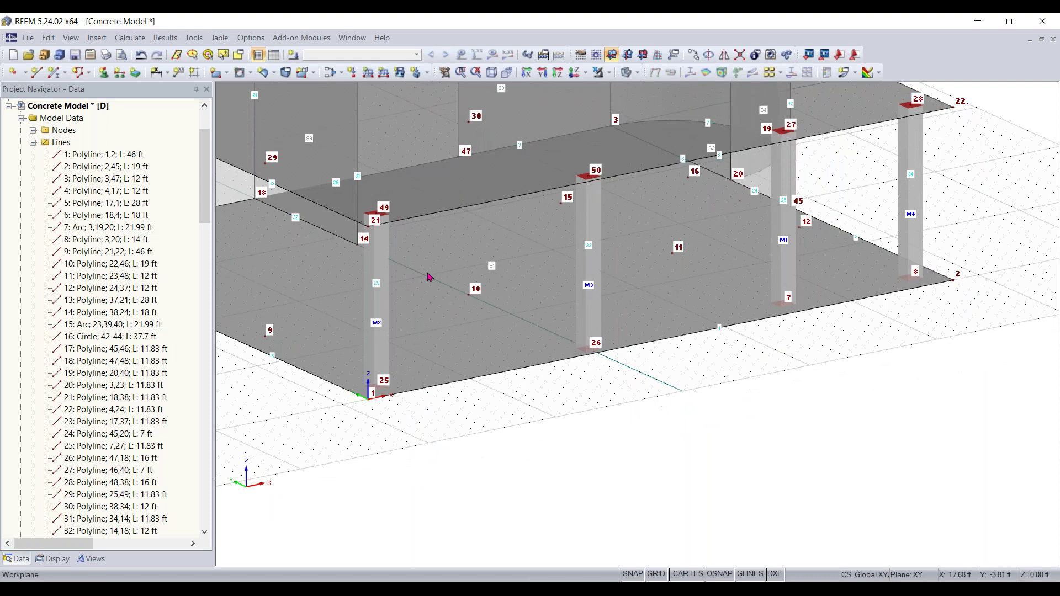
Display the data tables and delete the unused Aluminum 6061-T6-B308 and Steel A992 entries from the Materials table.
left_click(274, 55)
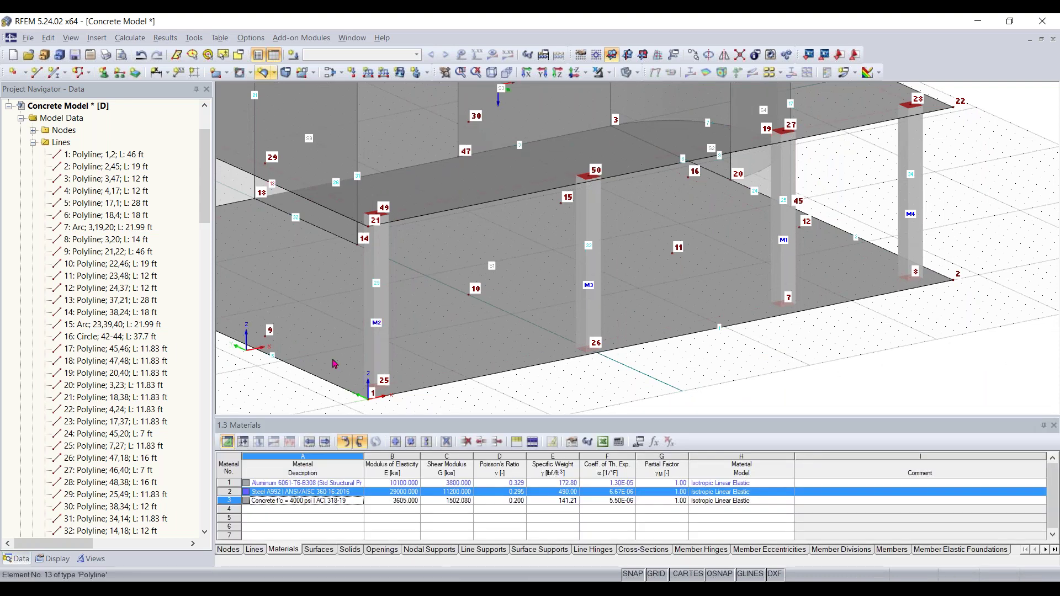
left_click(227, 491)
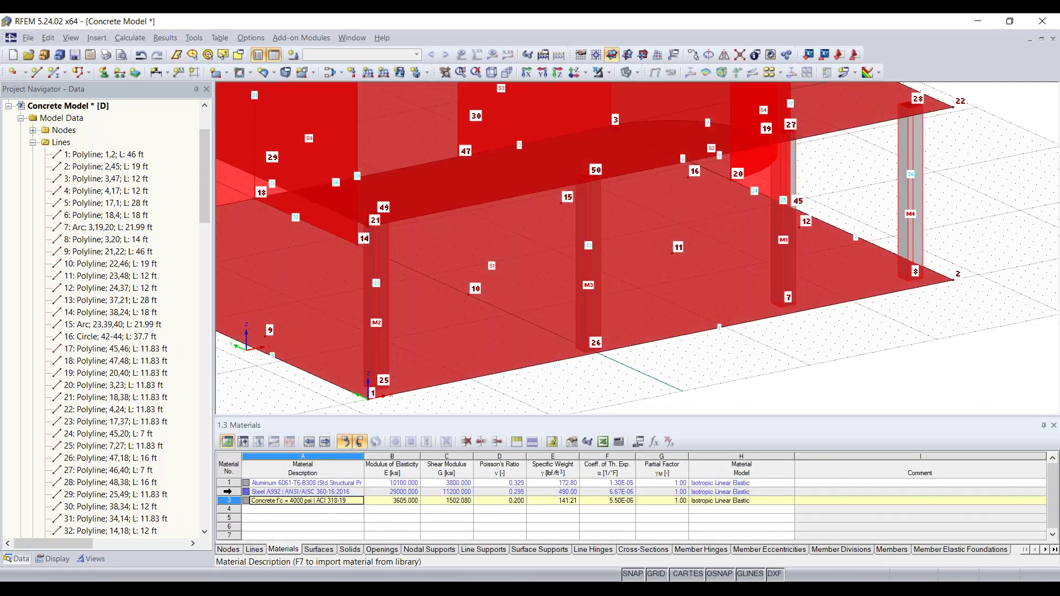
left_click(227, 491)
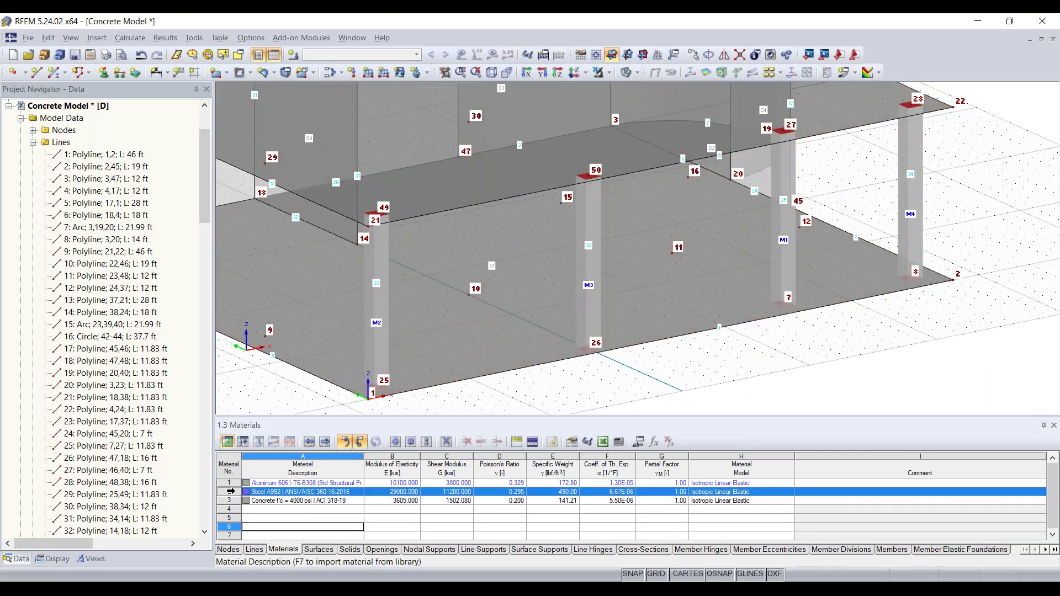
key("Delete")
left_click(231, 484)
key("Delete")
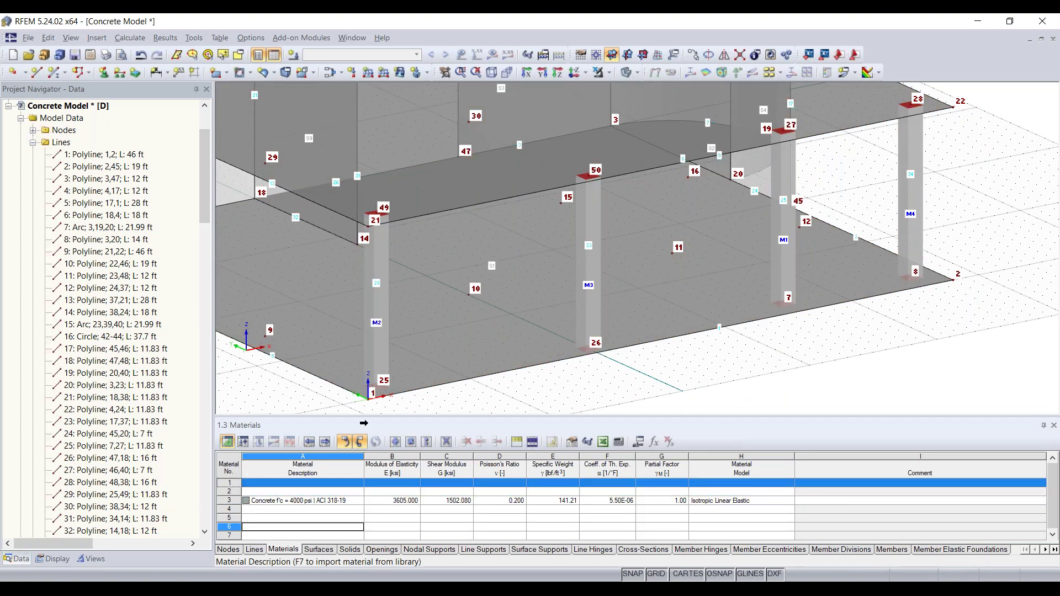
Enlarge the table area and highlight the model elements that use the Concrete f'c = 4000 psi material.
scroll(583, 401, "down", 2)
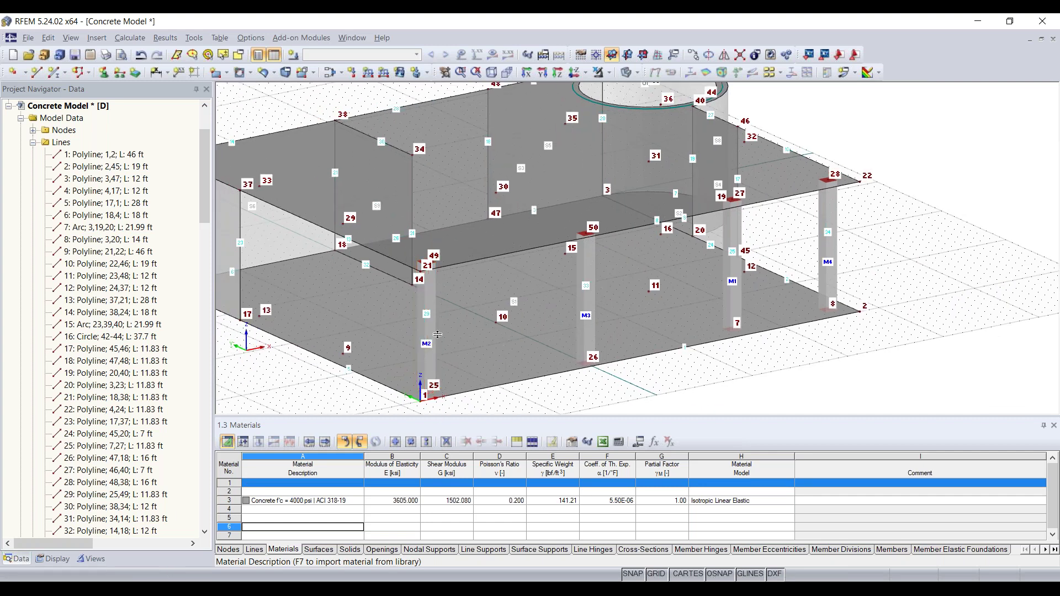
left_click_drag(437, 416, 438, 327)
middle_click_drag(518, 307, 563, 245)
scroll(560, 281, "down", 4)
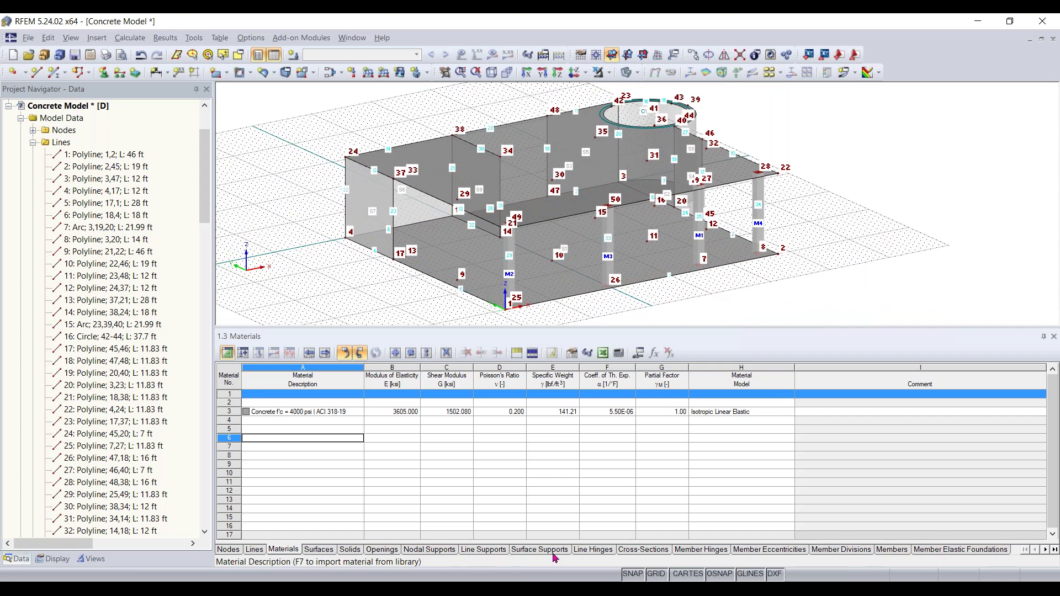
left_click(284, 412)
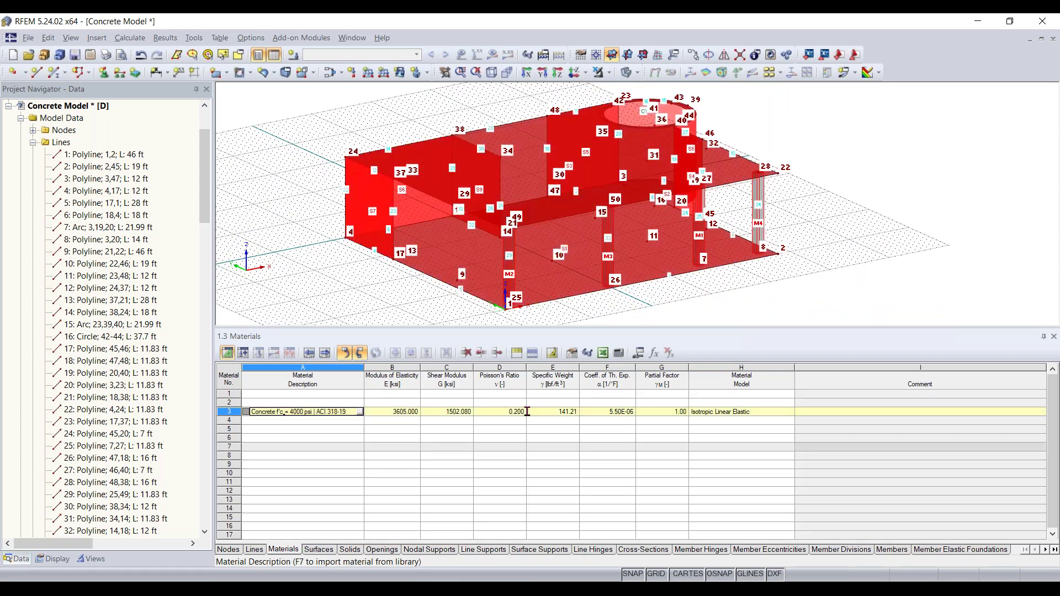
left_click(554, 466)
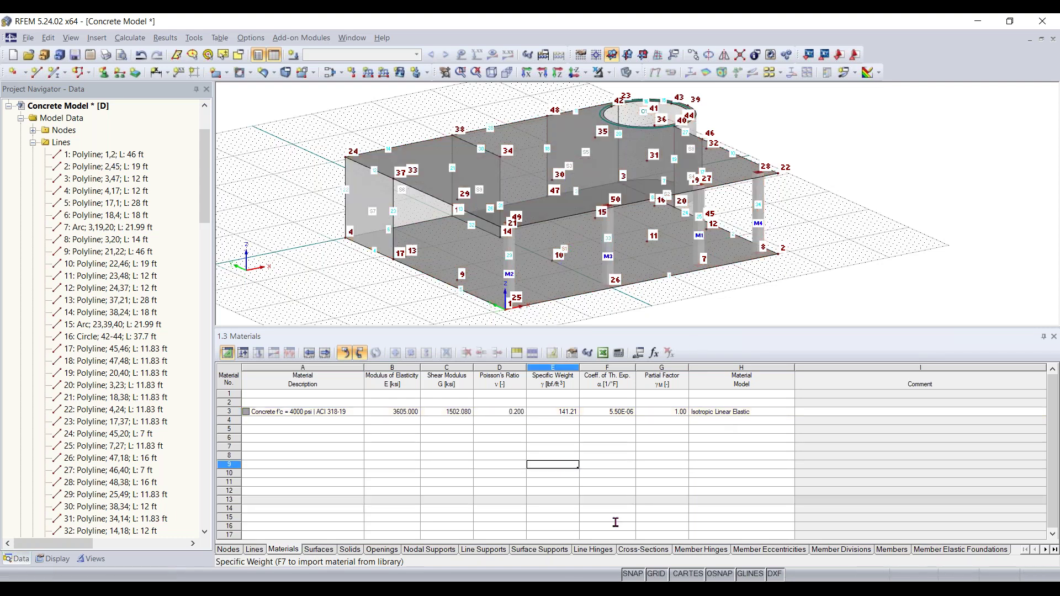
Examine the member types of the four columns in the Members table.
left_click(892, 549)
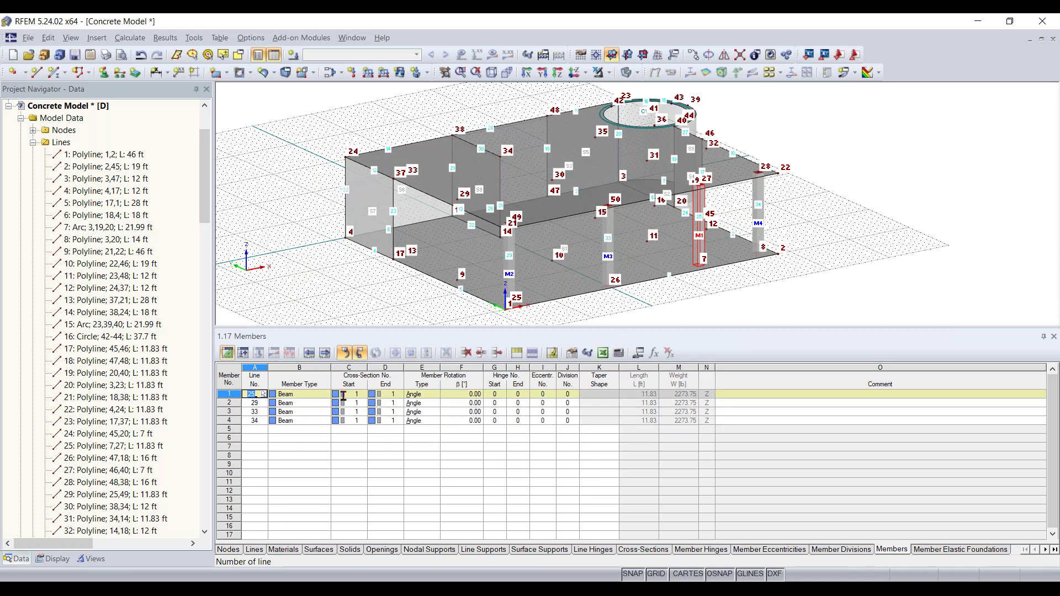
left_click(298, 403)
left_click(298, 421)
left_click(300, 412)
left_click(302, 403)
left_click(305, 394)
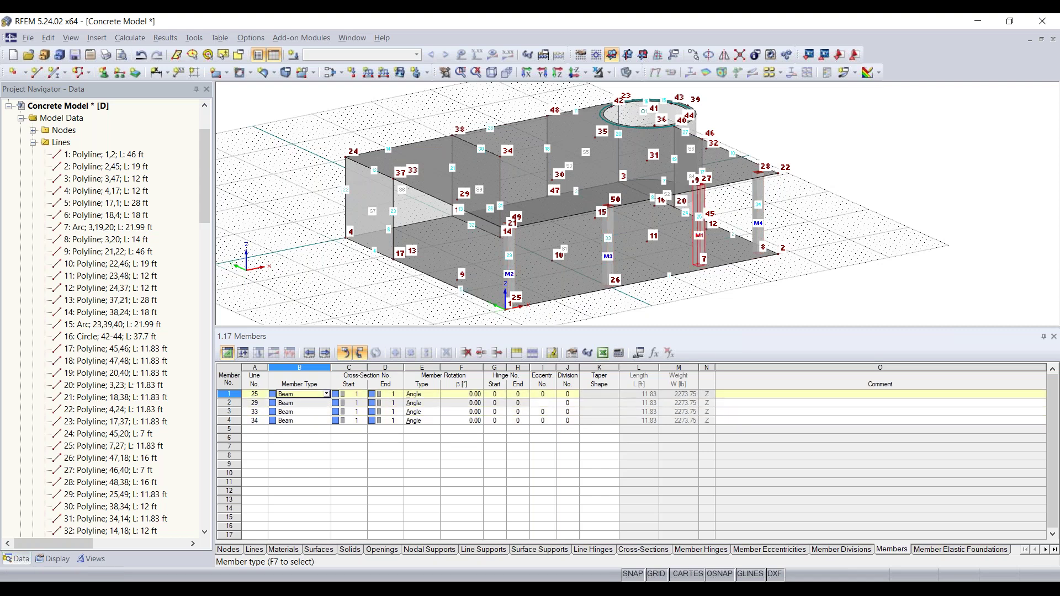
left_click(326, 395)
left_click(309, 404)
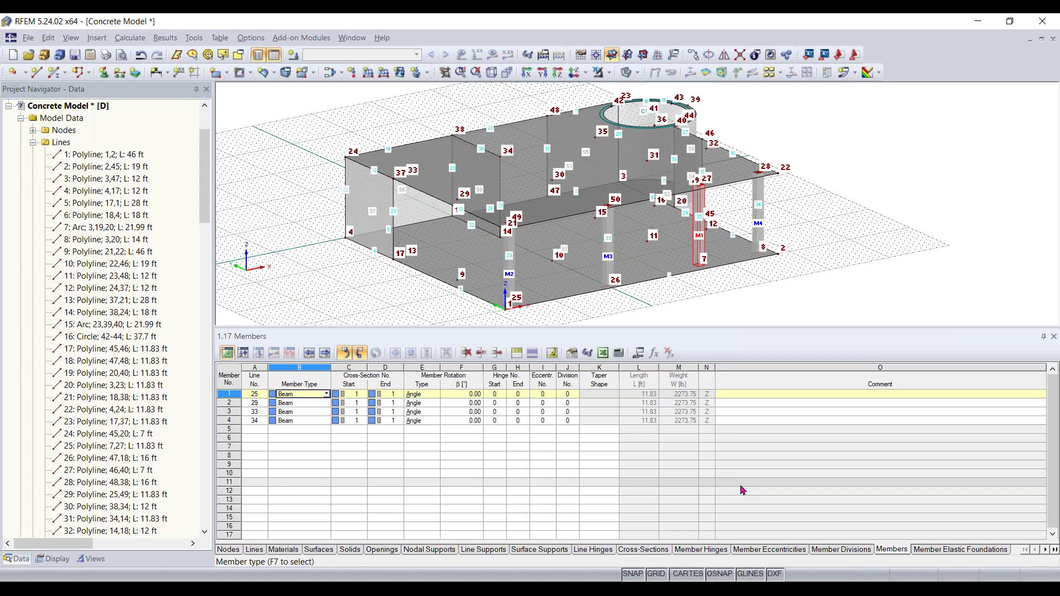
Look through the tables from Line Supports back to Nodes and hide the table area.
left_click(495, 550)
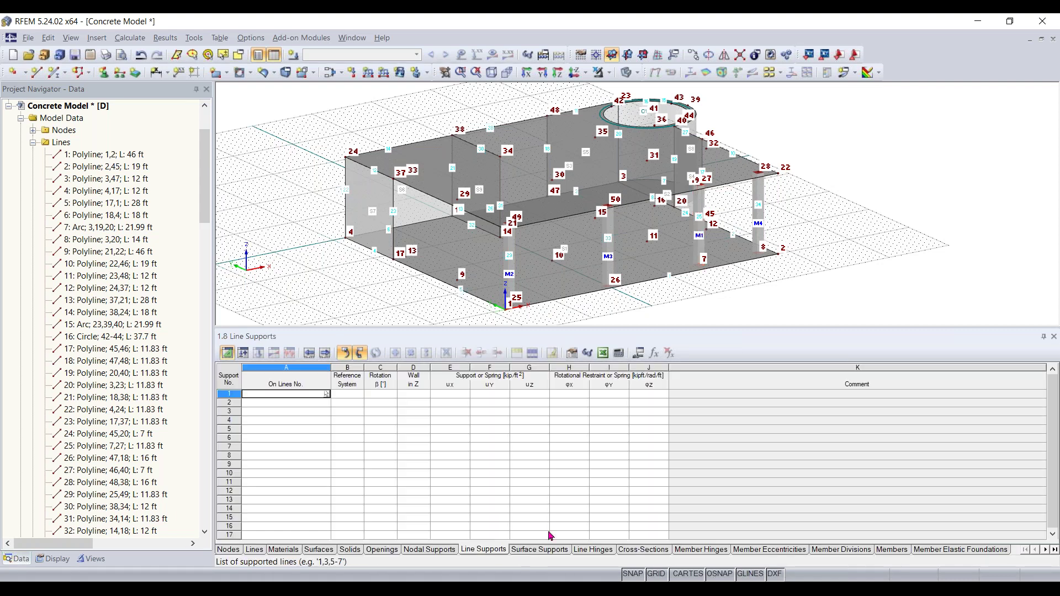
left_click(423, 550)
left_click(376, 550)
left_click(350, 550)
left_click(319, 551)
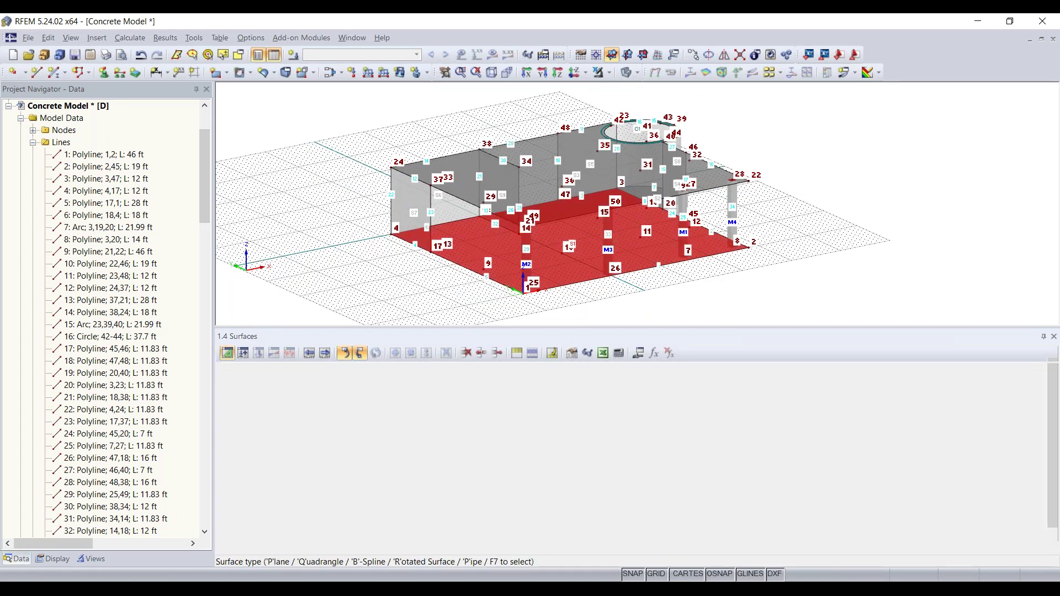
left_click(283, 550)
left_click(254, 549)
left_click(228, 549)
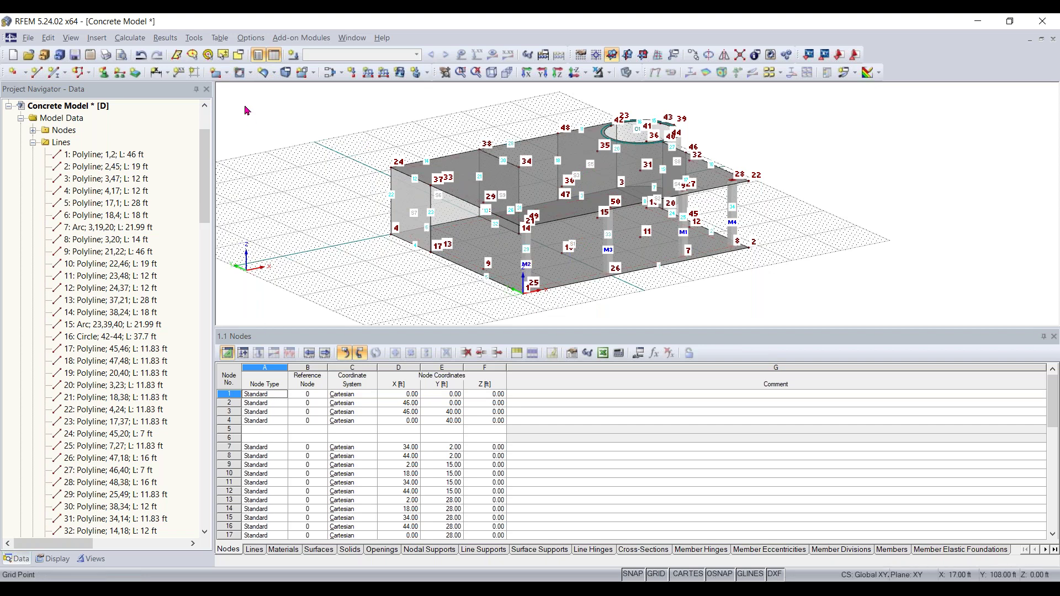
left_click(274, 54)
scroll(591, 390, "up", 3)
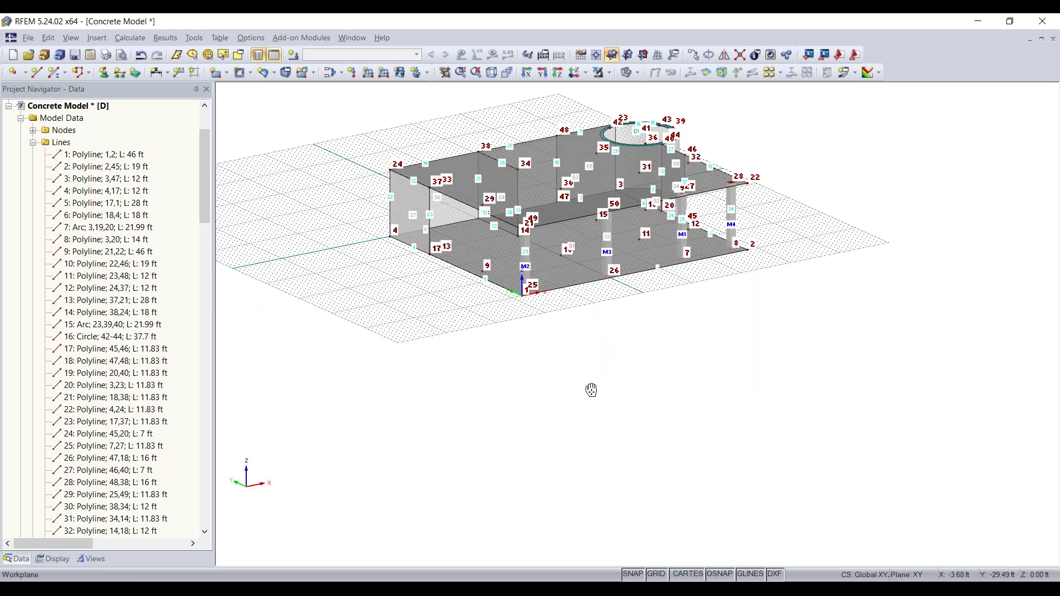
scroll(581, 244, "up", 1)
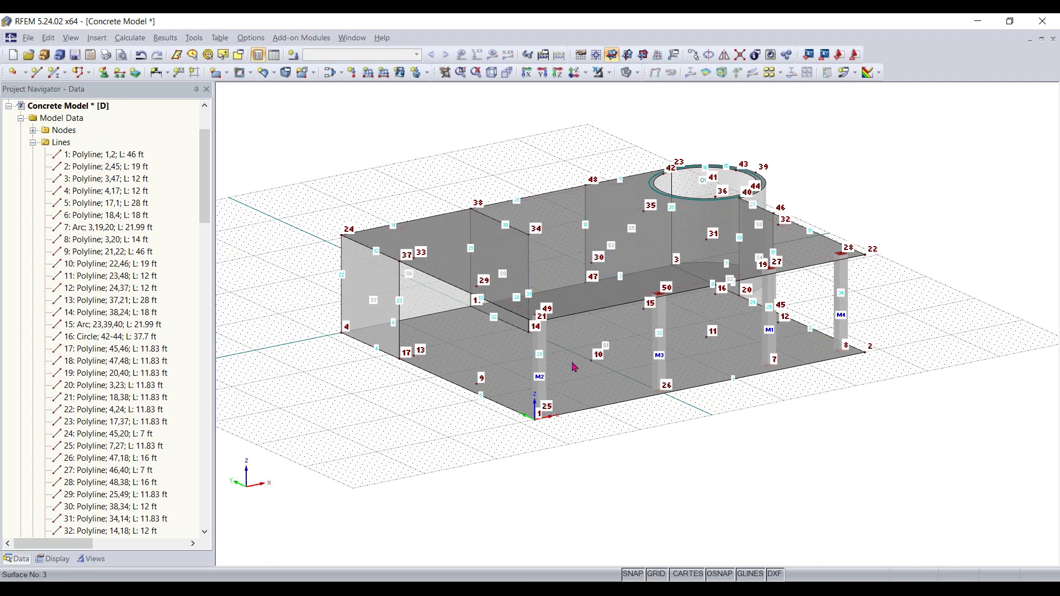
left_click(550, 362)
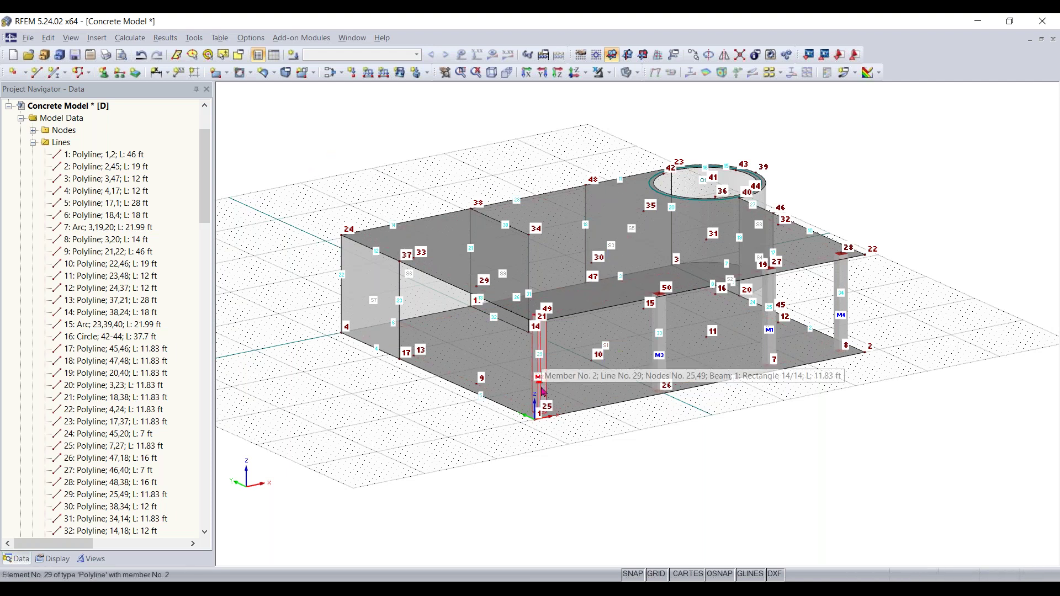
left_click(536, 460)
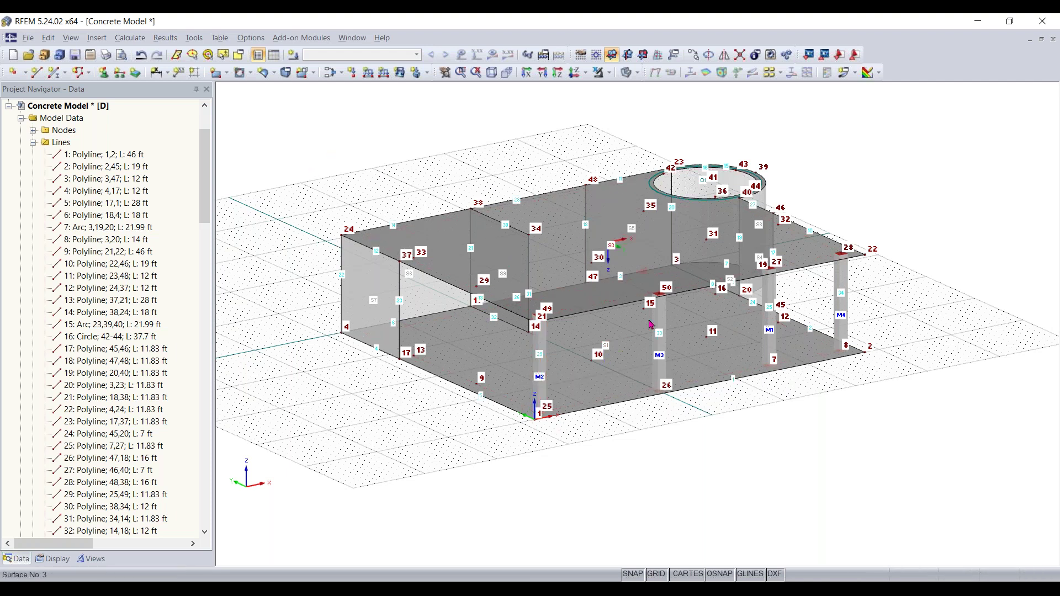
Select all members with the cross-section Rectangle 14/14, Concrete f'c = 4000 psi, using Special Selection.
left_click(239, 55)
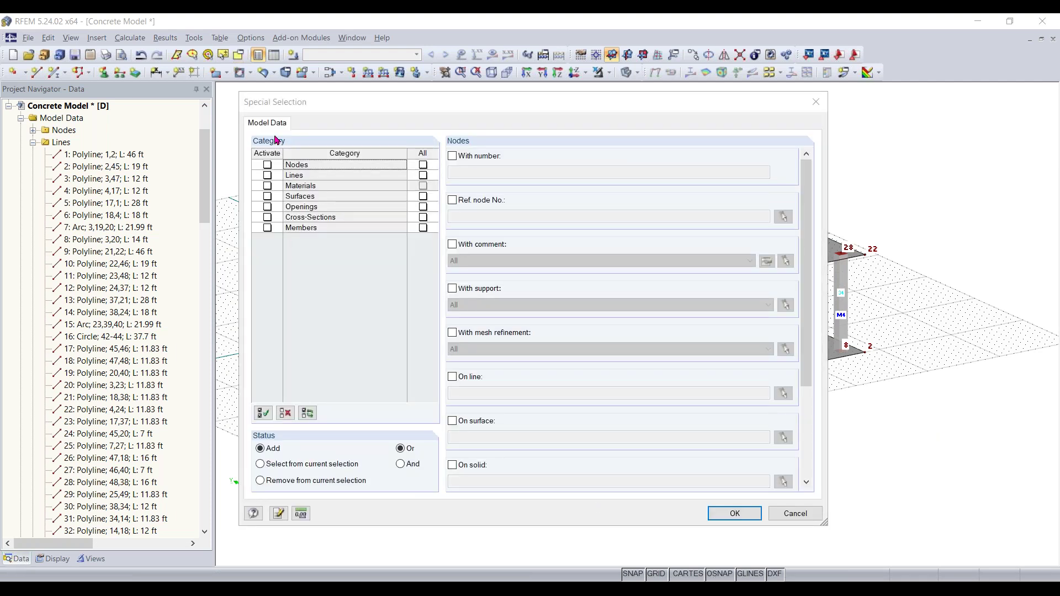
left_click(267, 230)
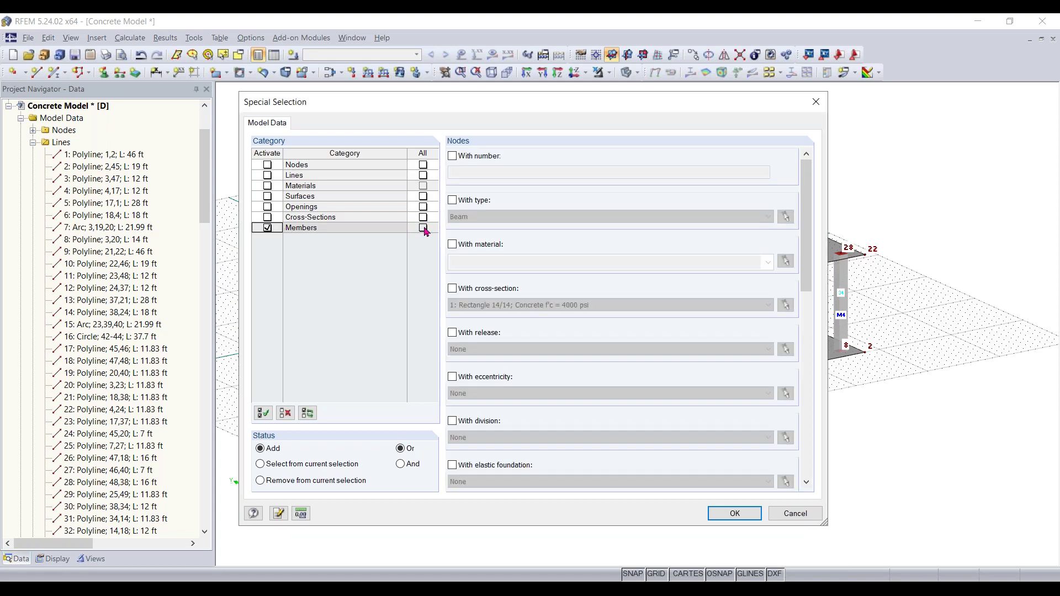
left_click(423, 228)
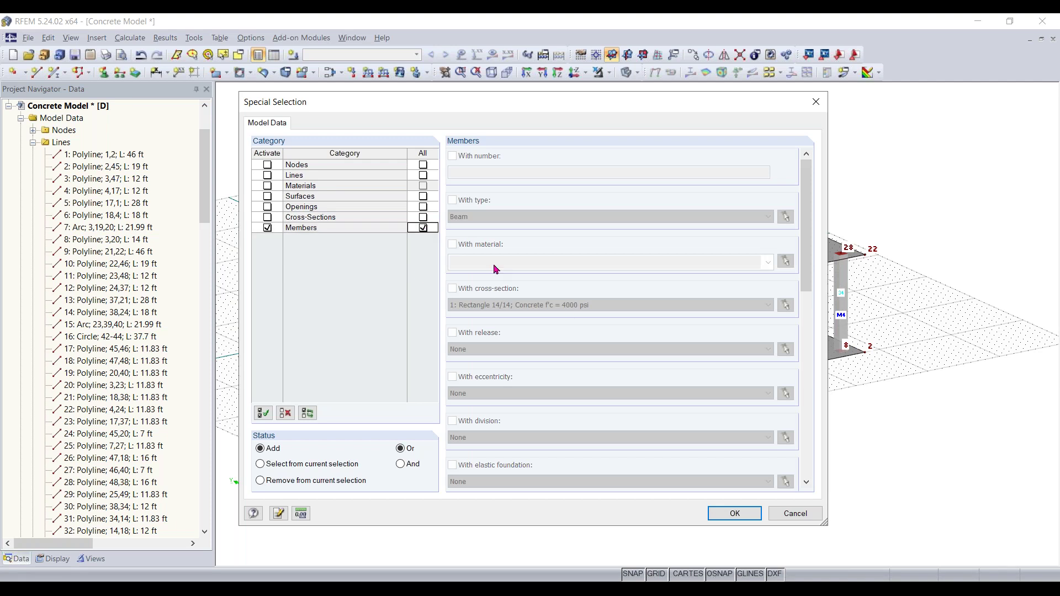
left_click(424, 228)
left_click(267, 228)
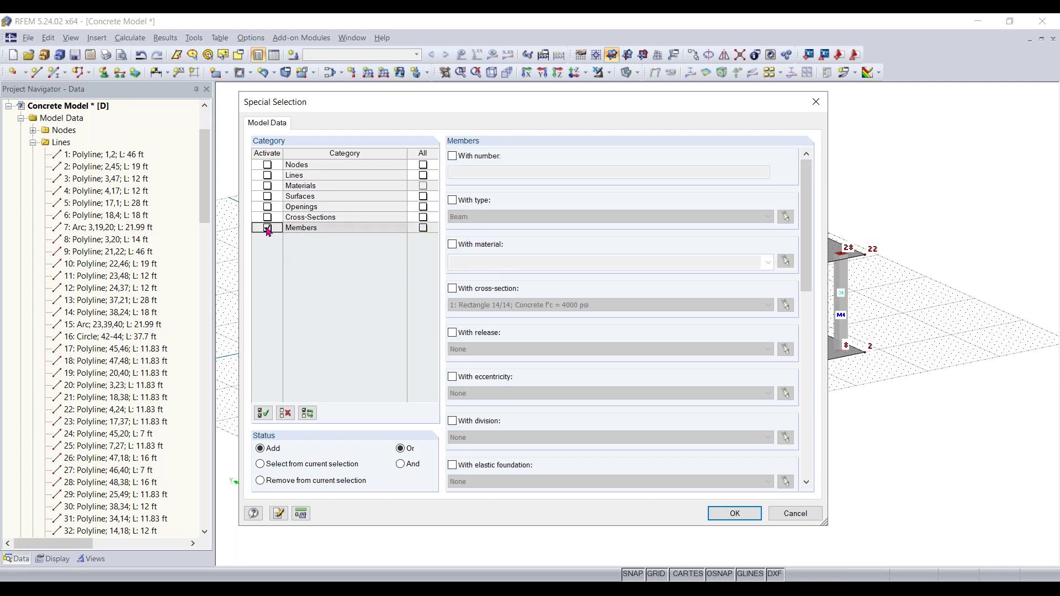
left_click(475, 289)
left_click(519, 306)
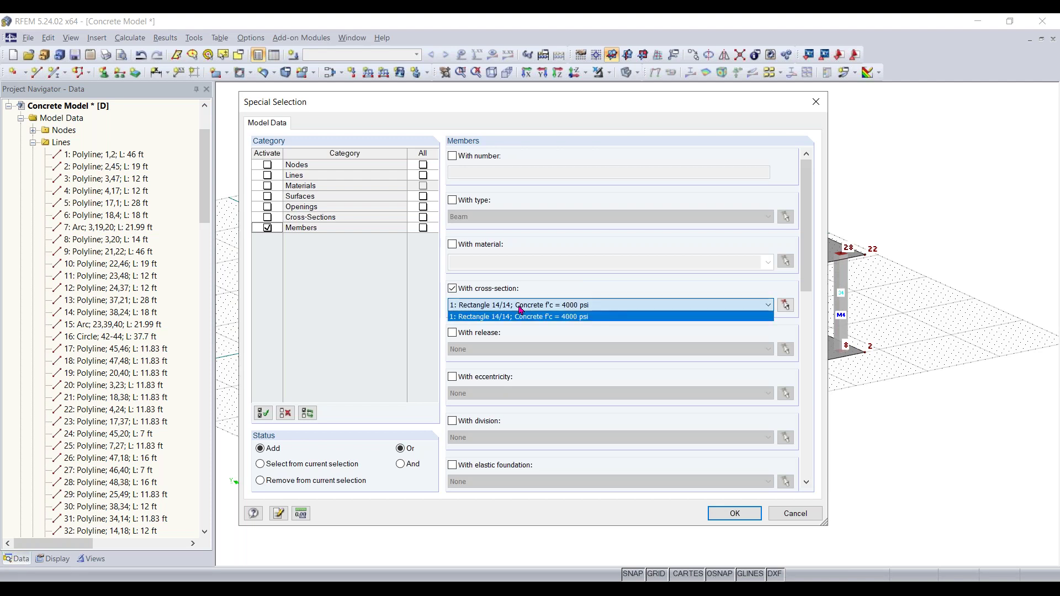
left_click(536, 315)
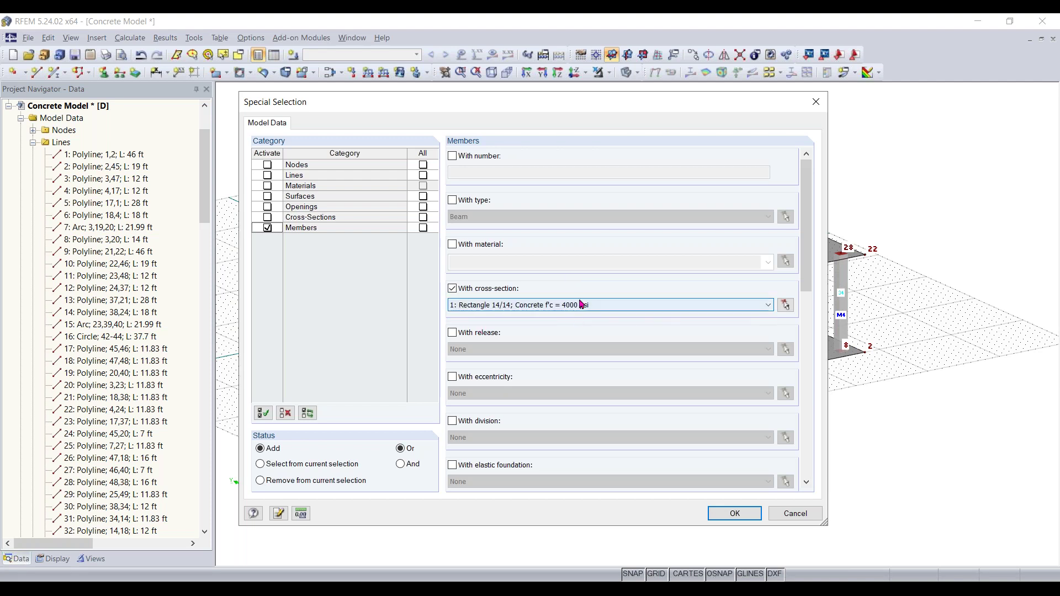
left_click(735, 514)
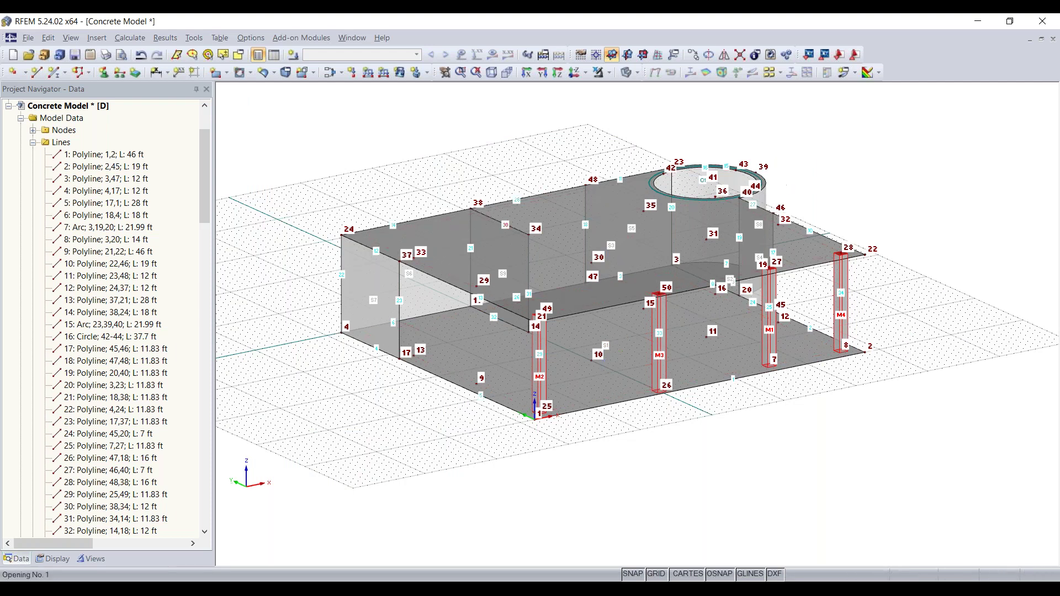
Try to shift the four selected columns from node 26 to node 10.
scroll(548, 409, "up", 2)
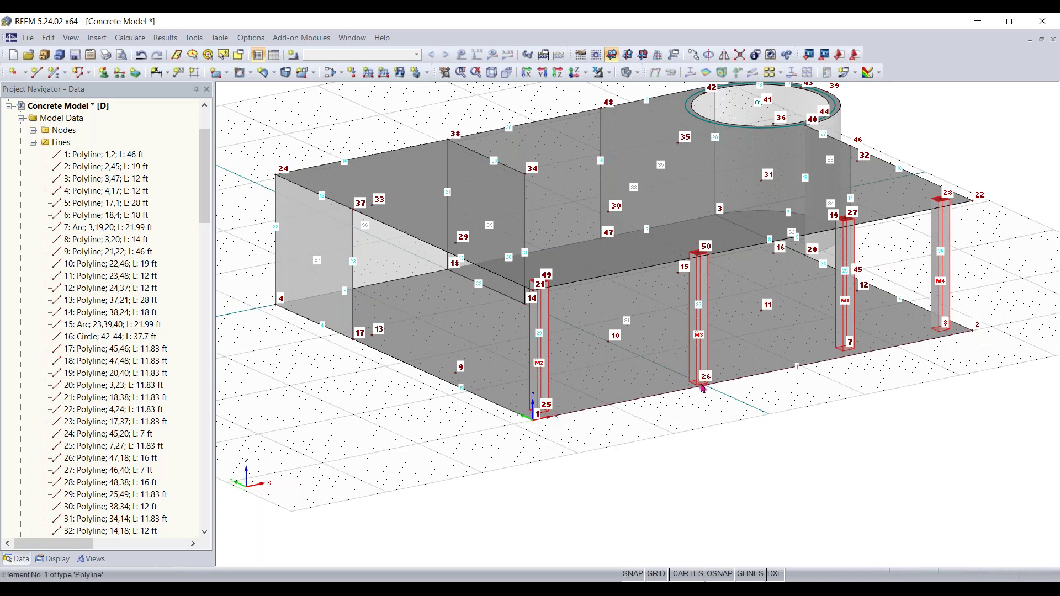
scroll(700, 385, "up", 2)
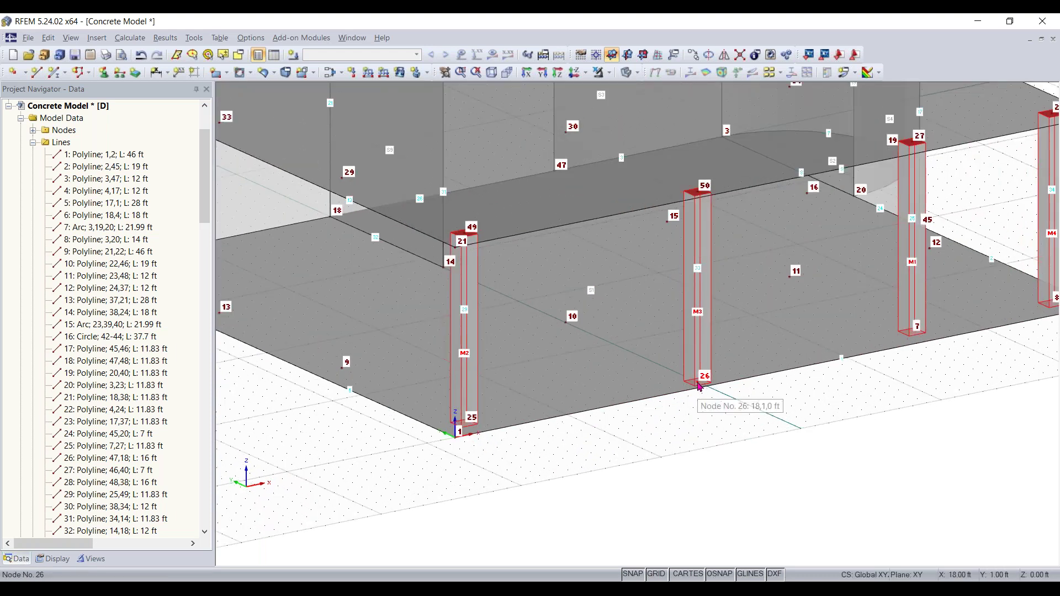
left_click(565, 324)
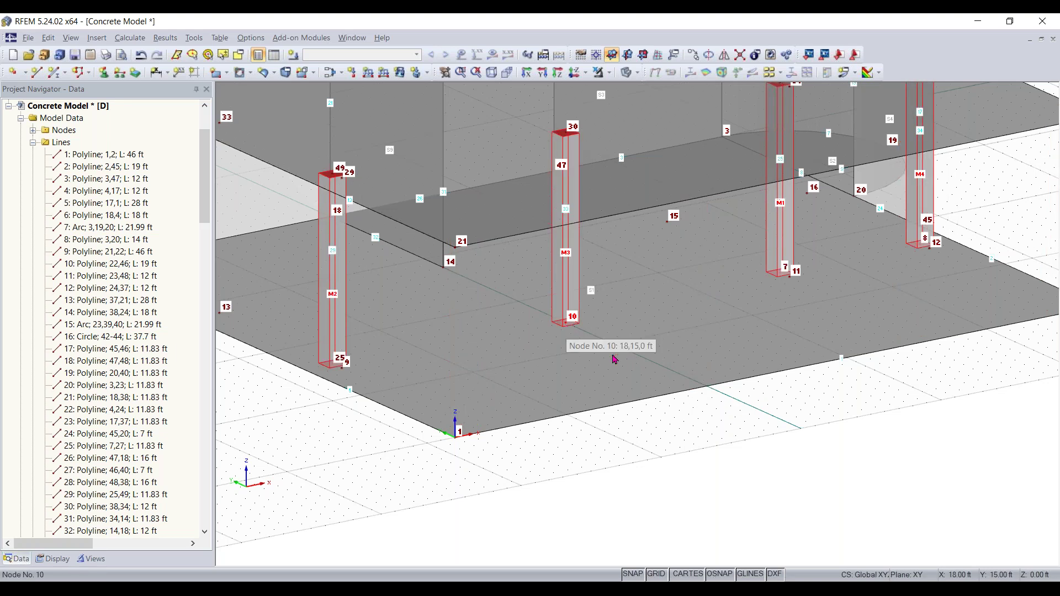
left_click(685, 381)
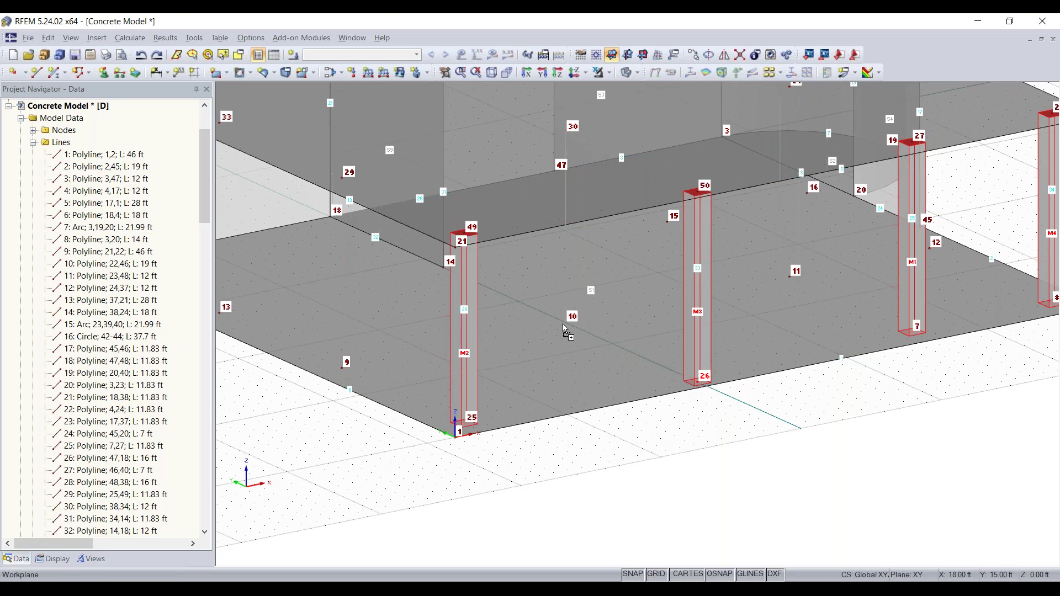
left_click(577, 334)
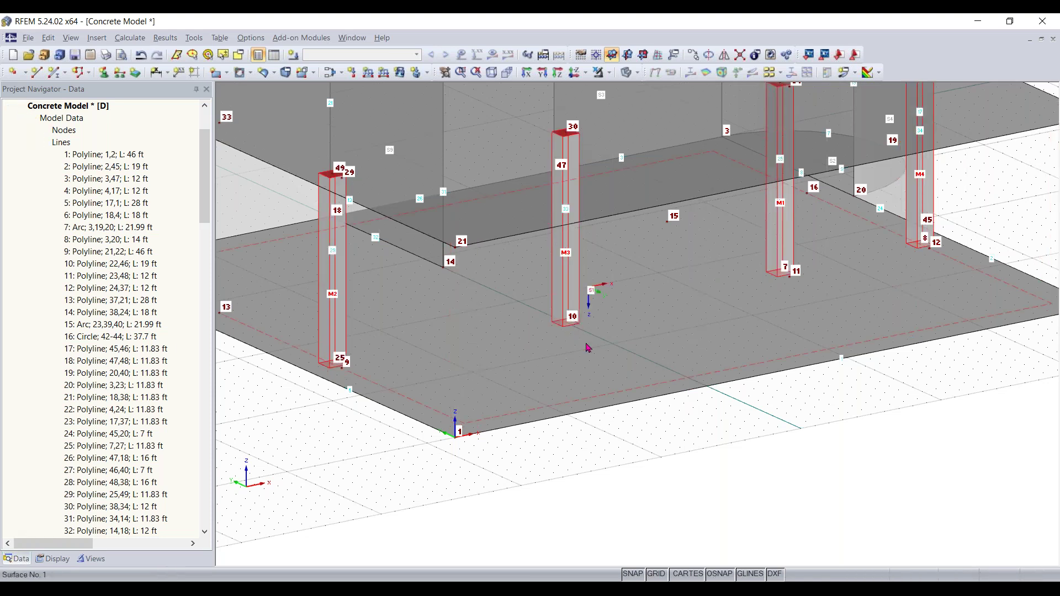
Copy the row of four selected columns from node 25 to node 9 and clear the selection.
left_click(464, 426)
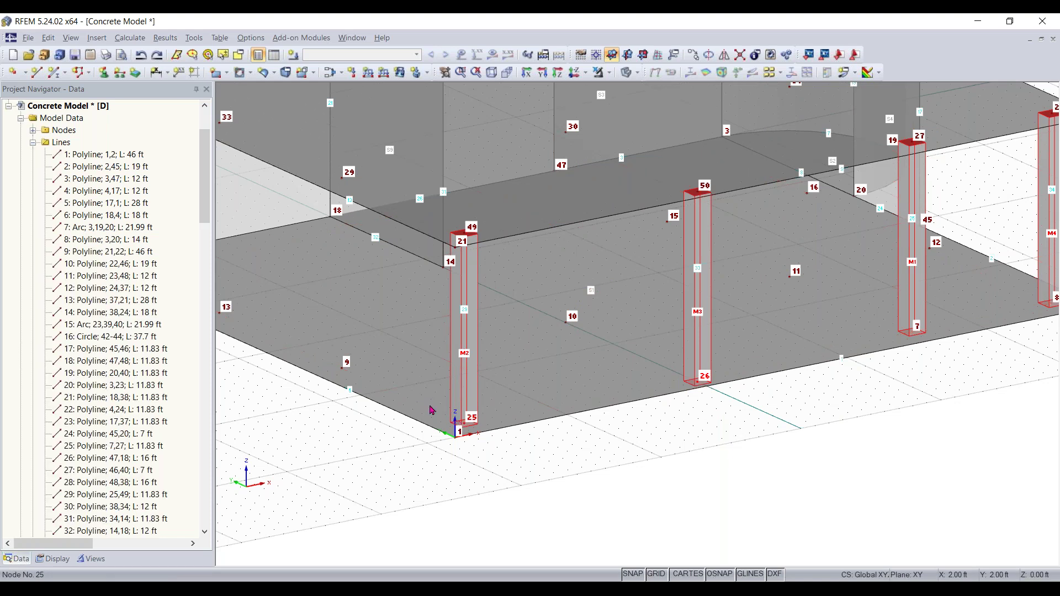
left_click(358, 393)
left_click(580, 493)
Try to move the column from node 11 to node 15 and undo the move.
scroll(545, 499, "down", 3)
middle_click_drag(545, 499, 641, 495, "ctrl")
middle_click_drag(846, 443, 442, 494, "ctrl")
right_click(479, 501)
left_click(803, 499)
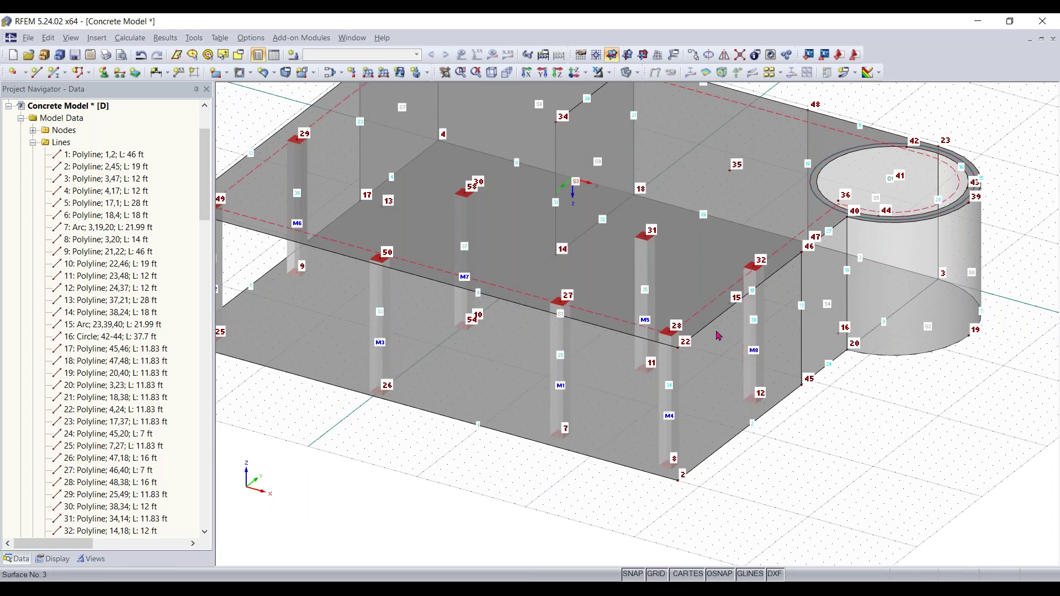
scroll(640, 313, "up", 3)
left_click(624, 292)
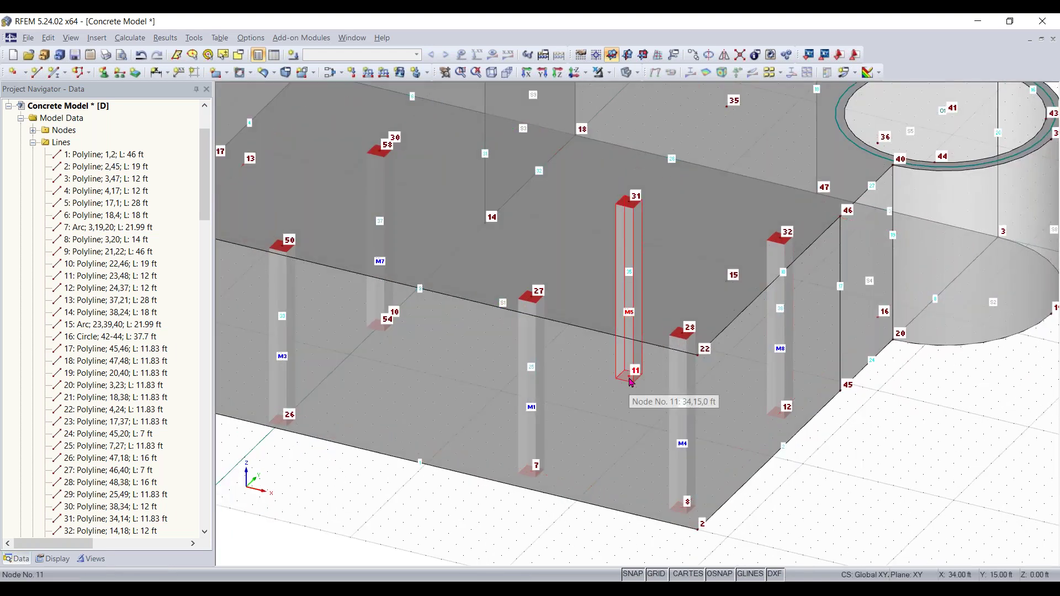
left_click(727, 284)
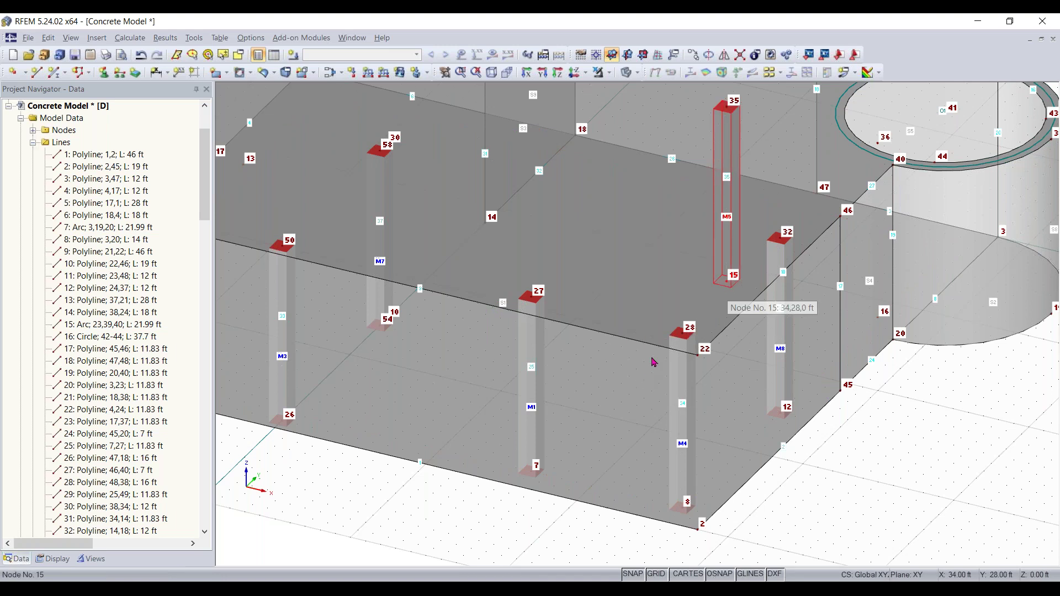
key("ctrl+z")
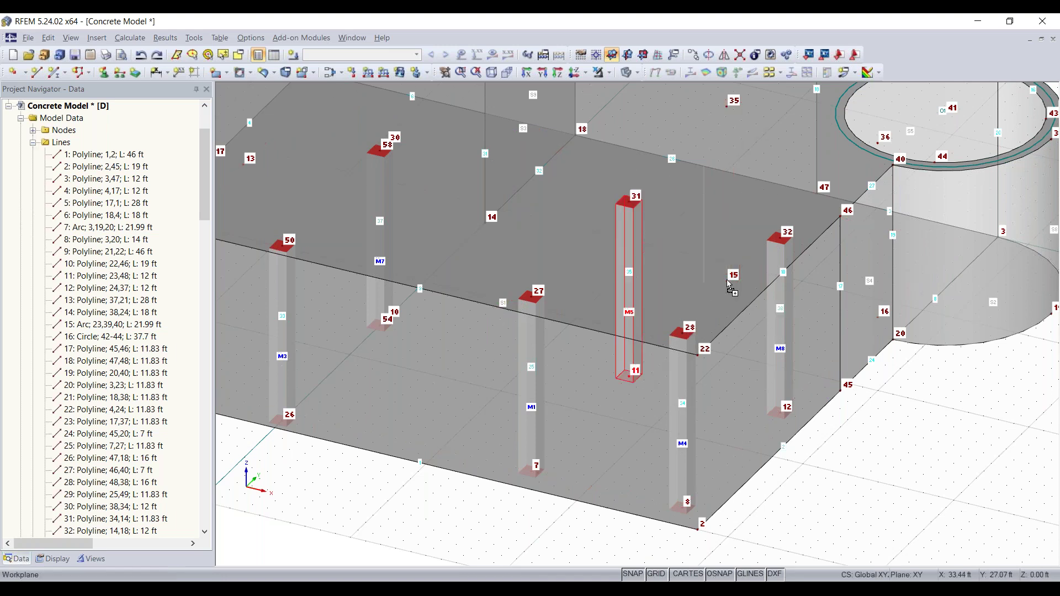
Try again to shift the column from node 11 to node 15, and undo it.
left_click(727, 282)
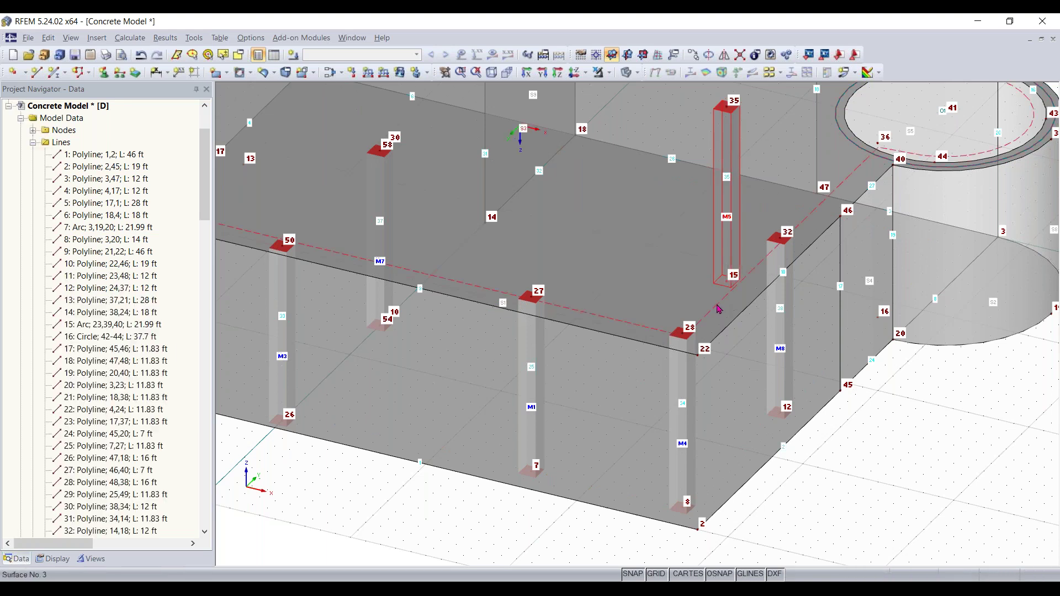
key("ctrl+z")
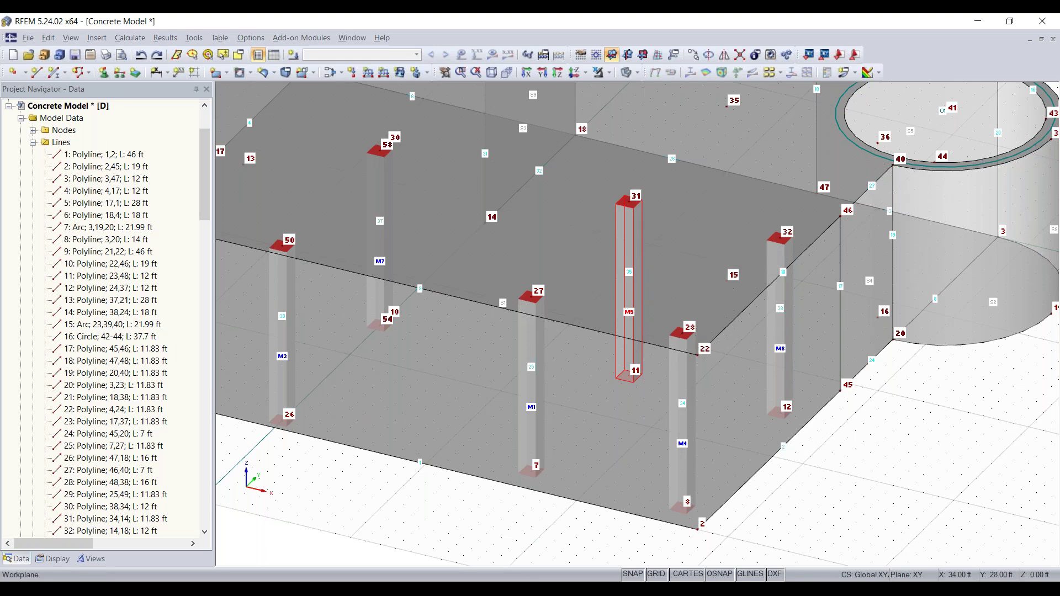
key("ctrl+y")
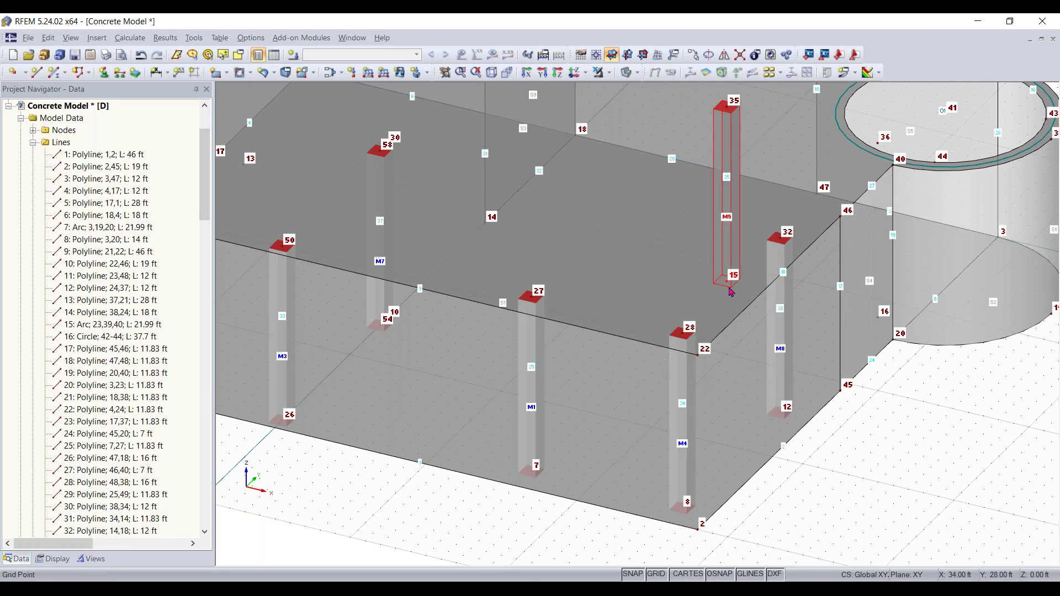
key("ctrl+z")
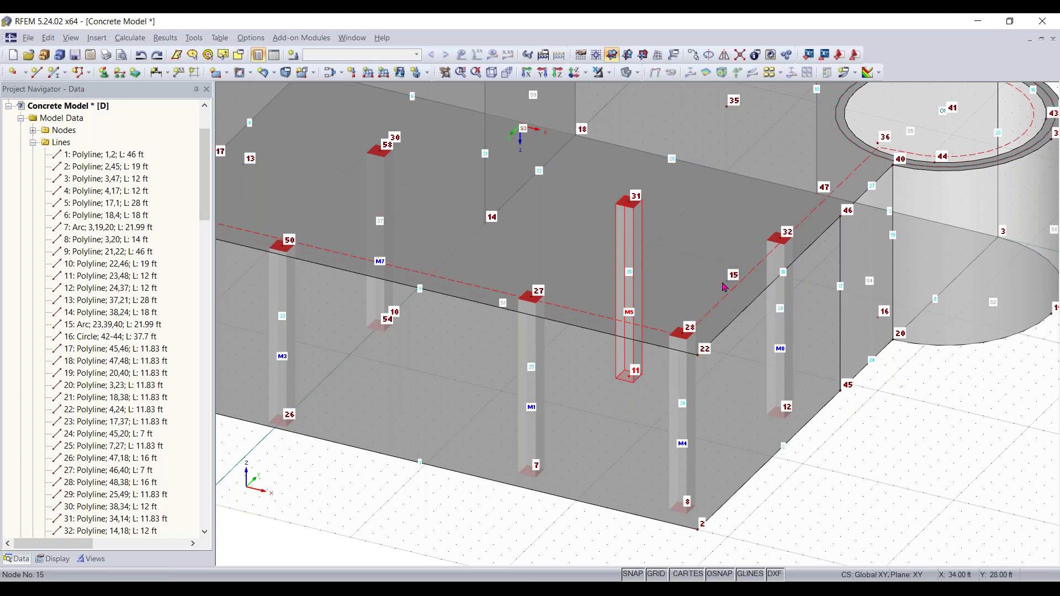
Try to paste the copied column with zero offset and shift it from node 11 to node 15, then undo the shift.
key("ctrl+v")
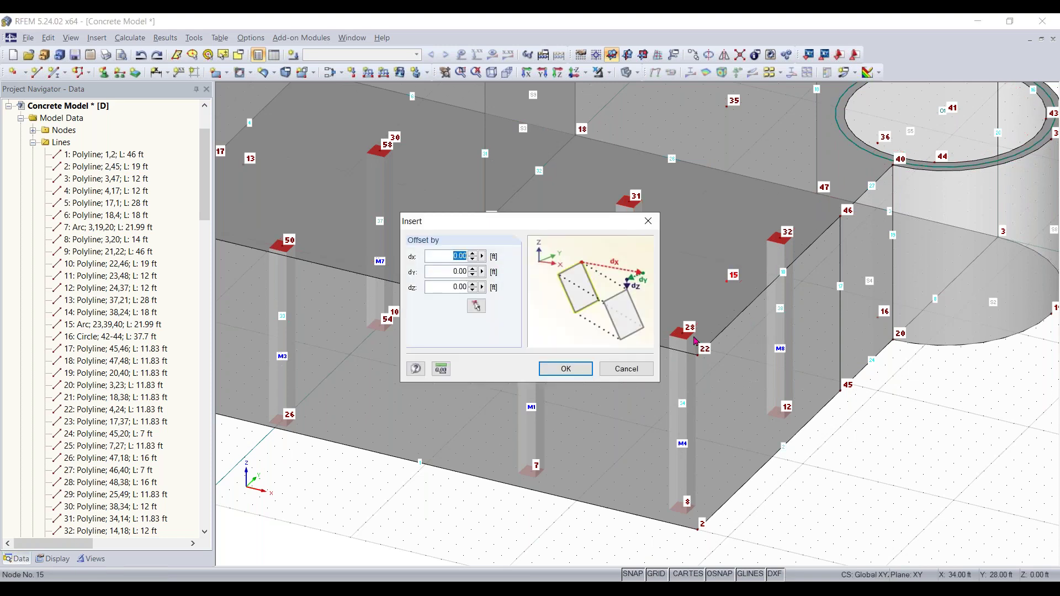
left_click(569, 369)
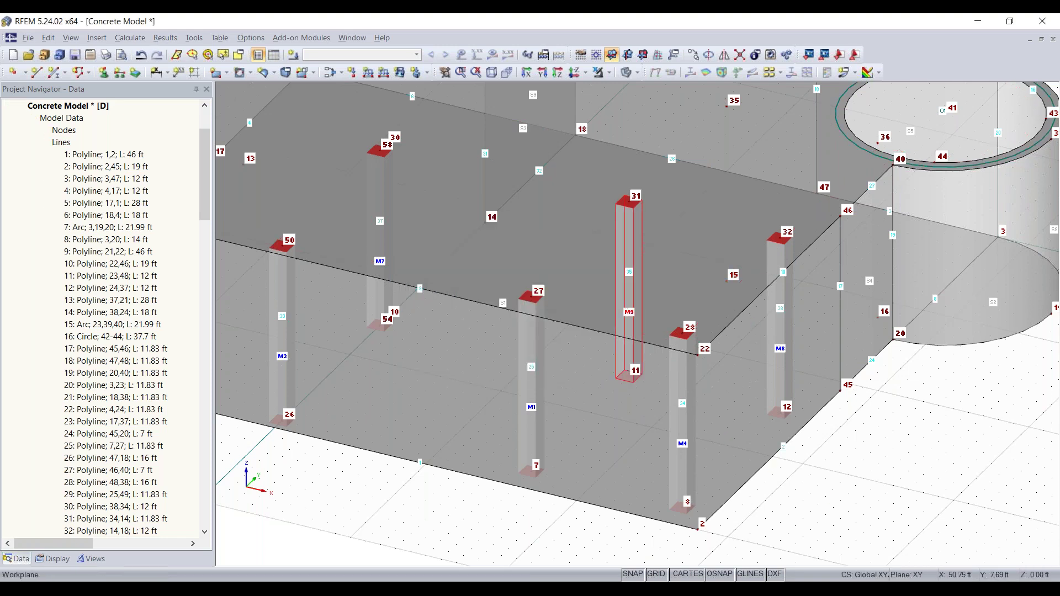
left_click(657, 380)
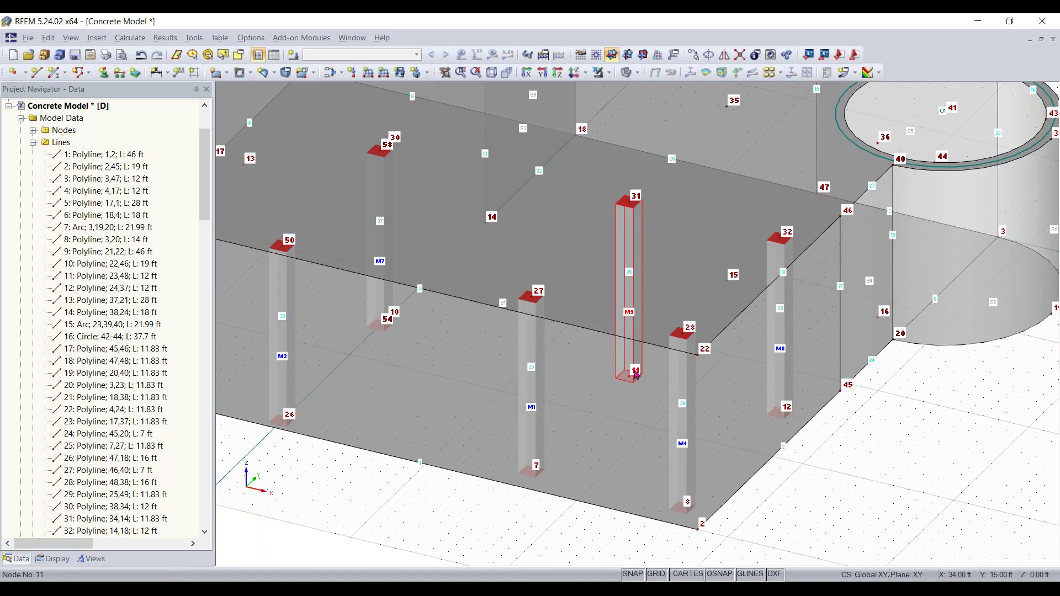
left_click_drag(629, 376, 726, 281)
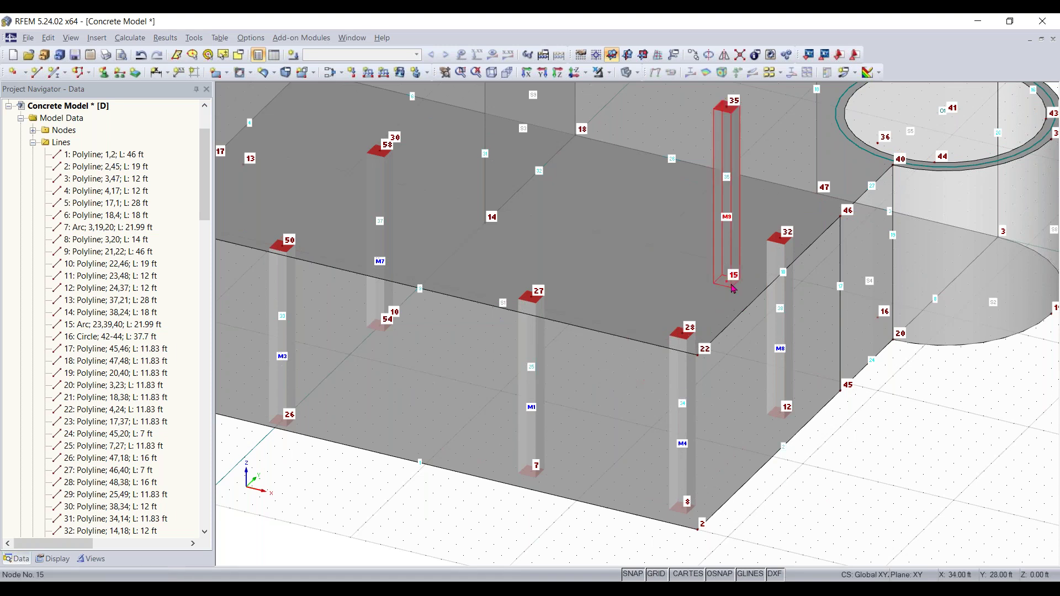
key("ctrl+z")
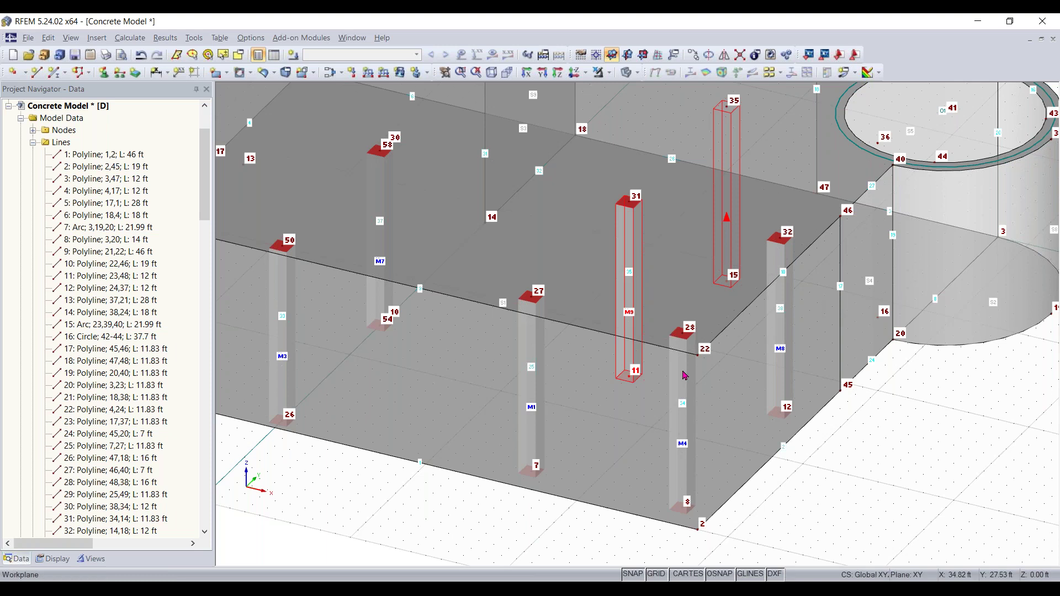
left_click(619, 369)
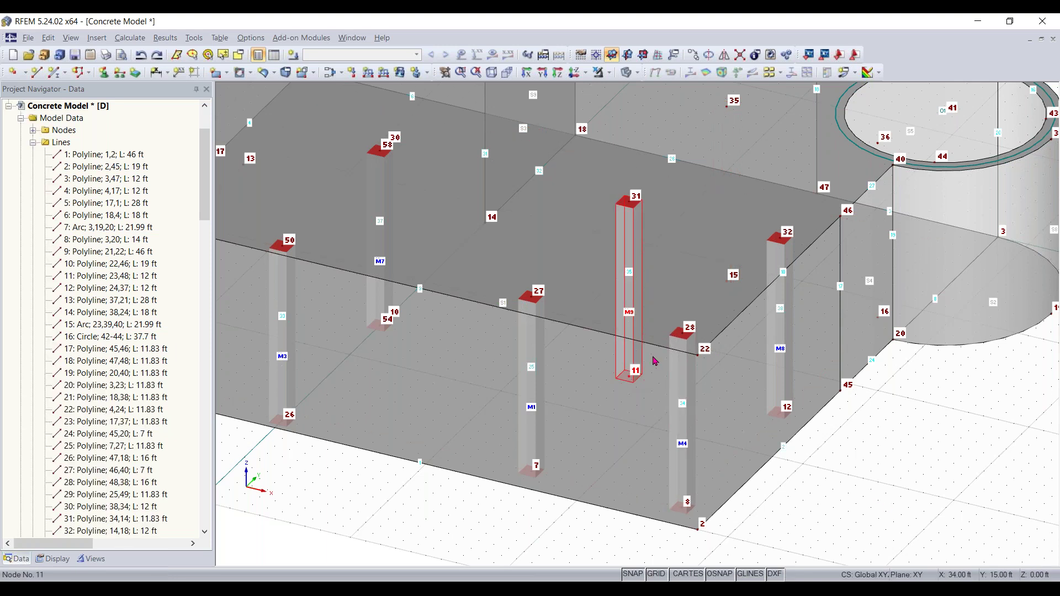
key("ctrl+y")
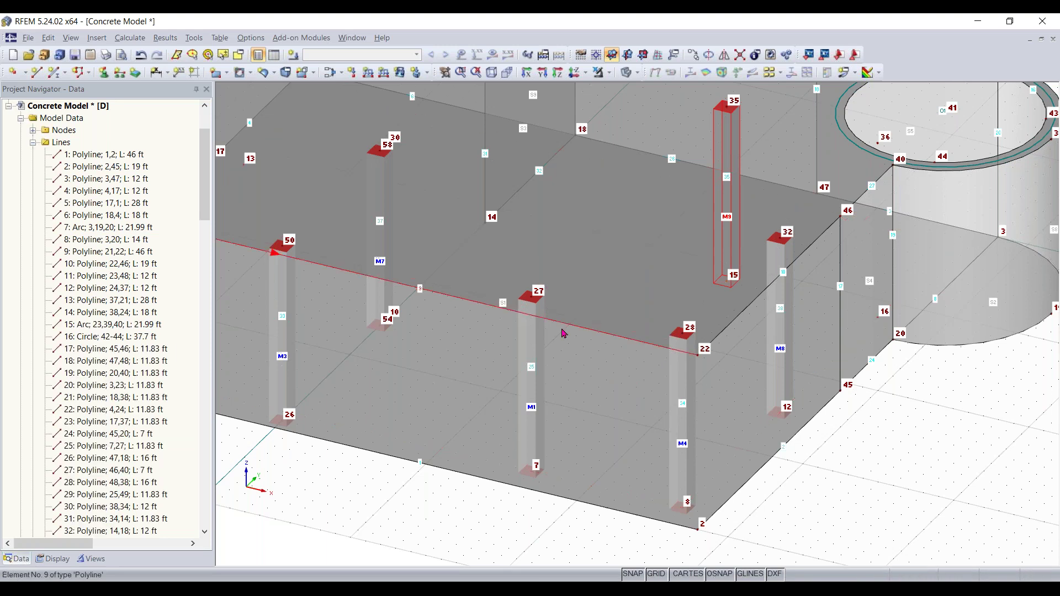
key("ctrl+z")
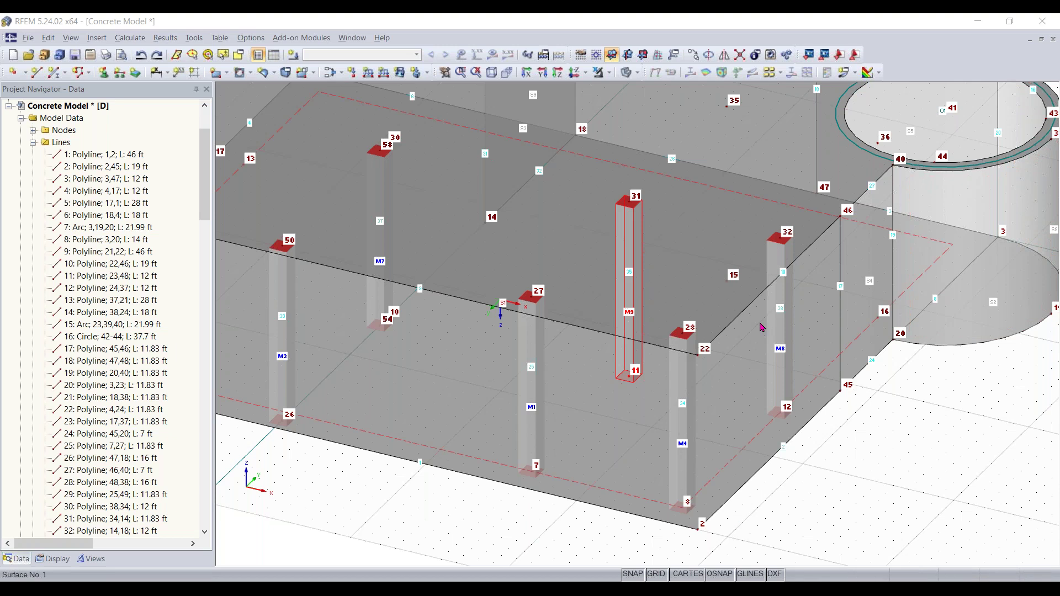
Add a Rectangle 14/14, Concrete f'c = 4000 psi beam member as a column from node 15 up to node 35.
scroll(760, 327, "down", 1)
middle_click_drag(761, 327, 725, 391)
left_click(54, 74)
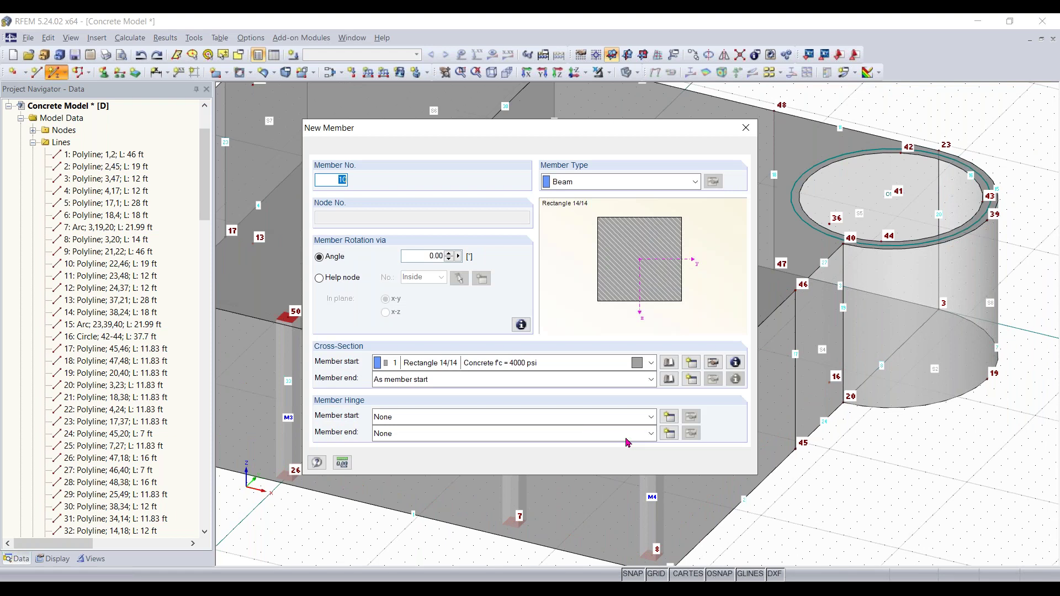
left_click(667, 463)
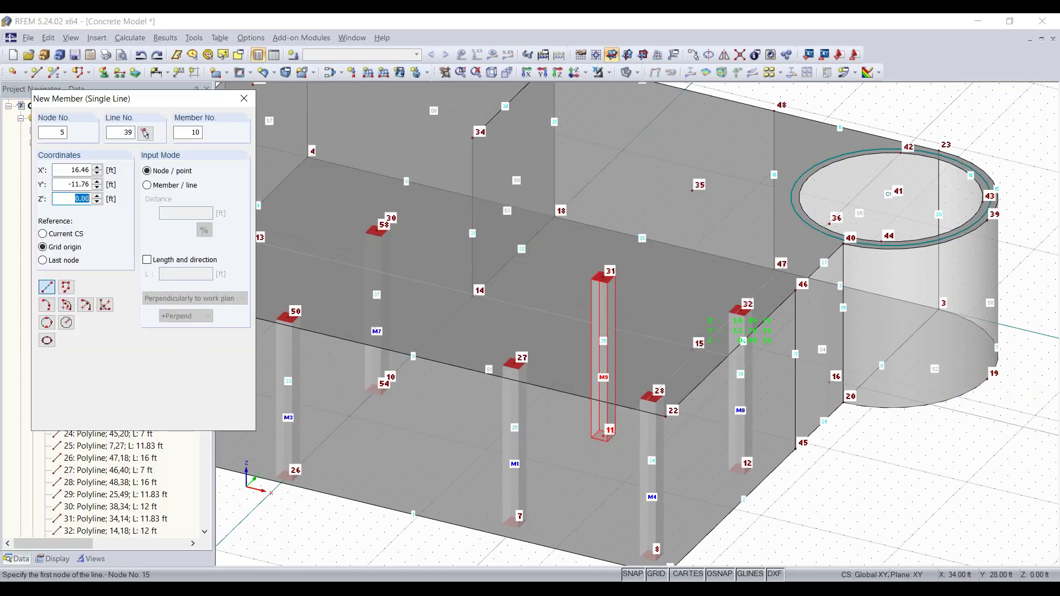
left_click(693, 347)
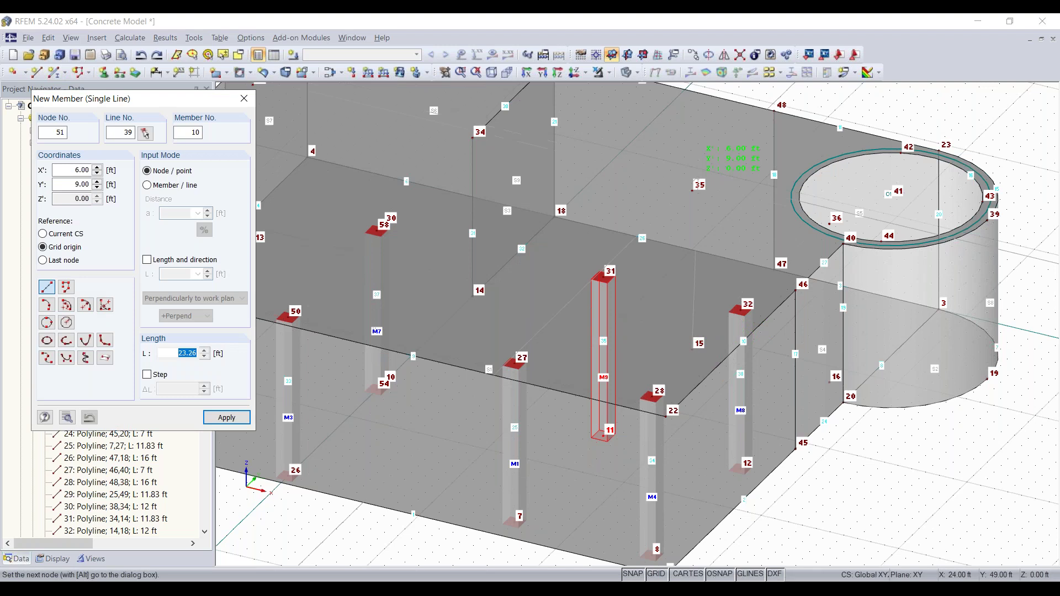
left_click(692, 190)
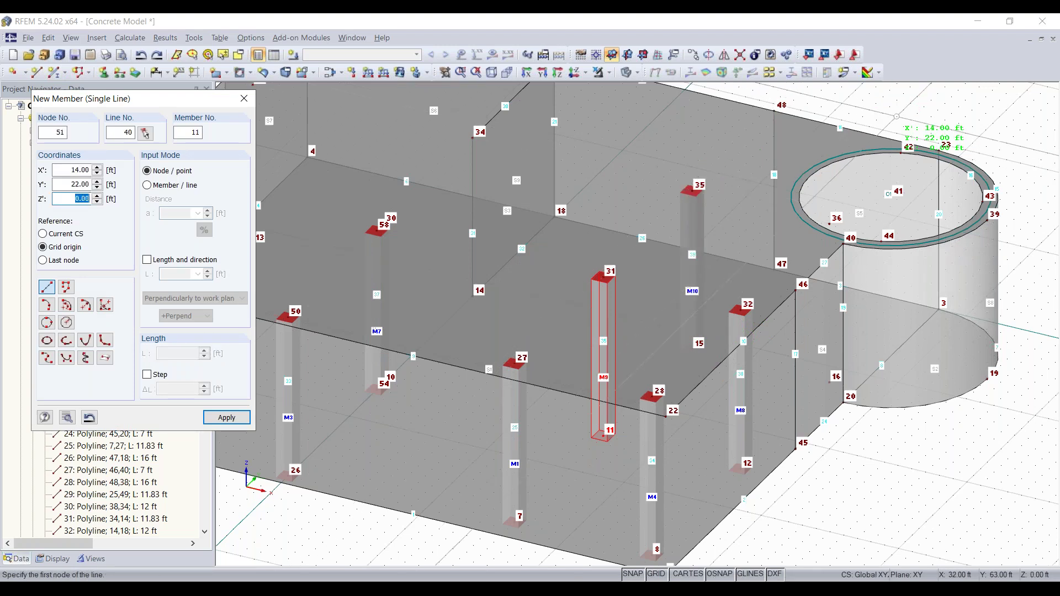
key("Escape")
Start a new member and give it a solid rectangular concrete cross-section 12 in wide and 12 in high.
scroll(723, 382, "down", 3)
middle_click_drag(723, 382, 889, 497, "ctrl")
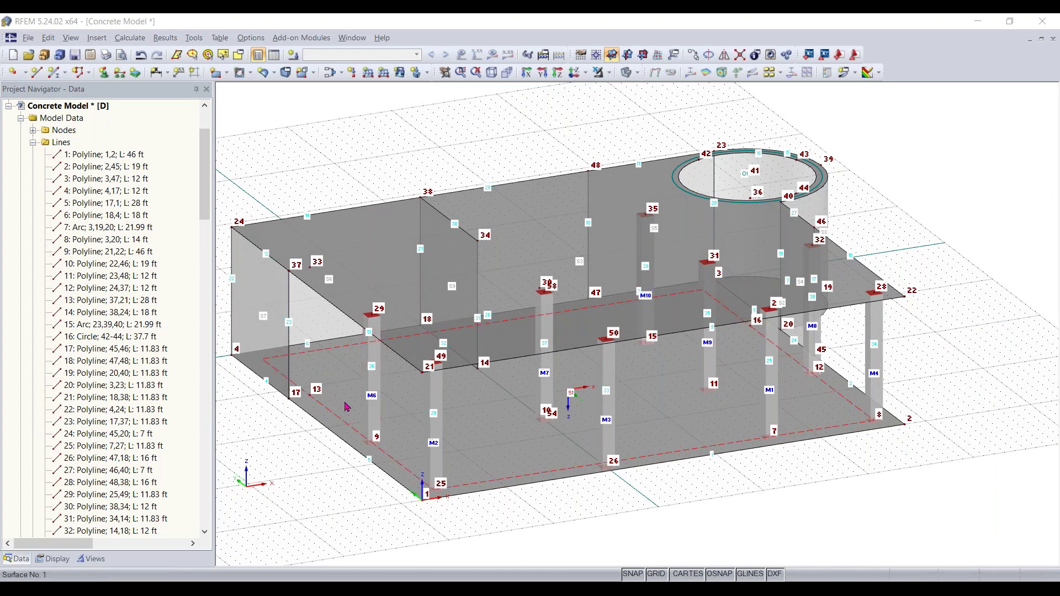
middle_click_drag(552, 420, 590, 411, "ctrl")
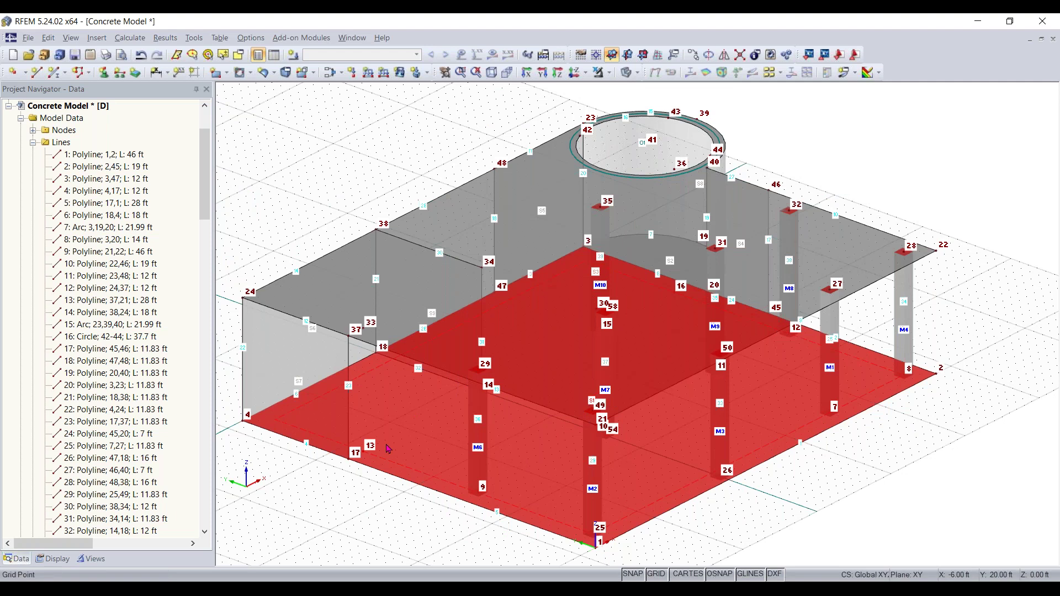
scroll(385, 327, "up", 2)
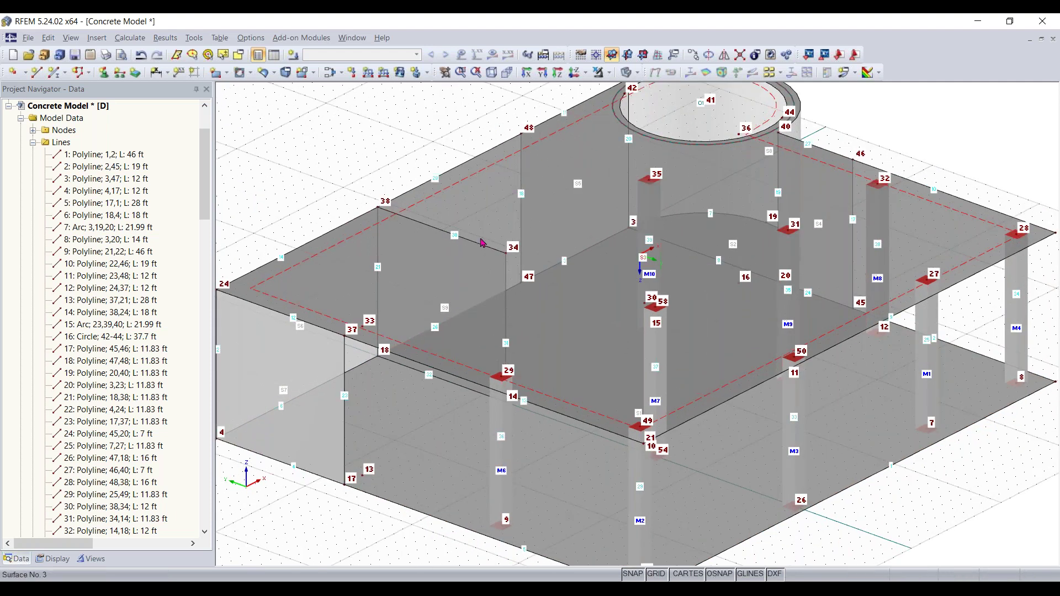
scroll(375, 327, "up", 1)
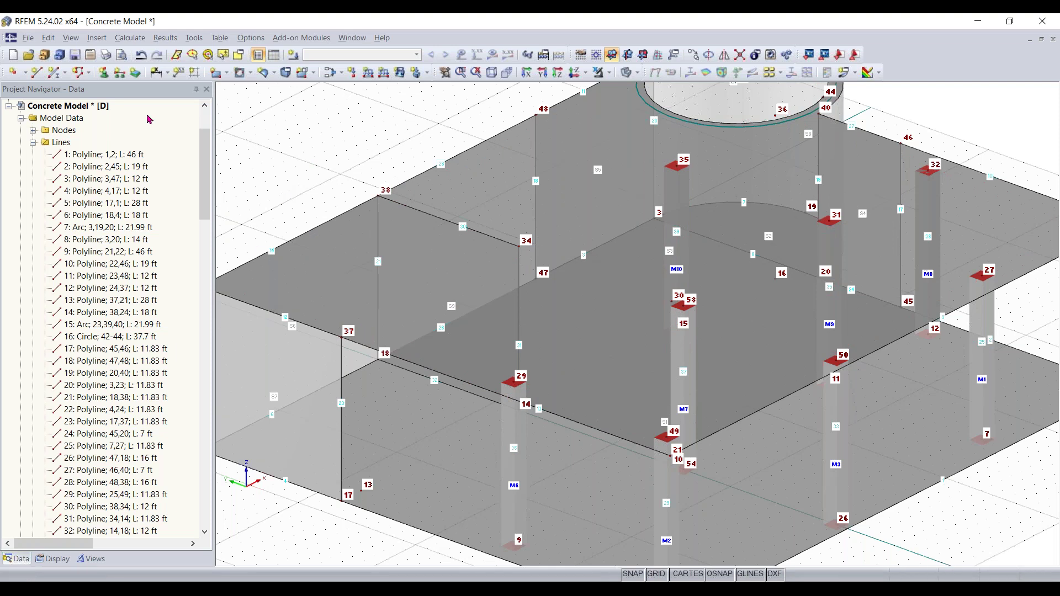
left_click(53, 78)
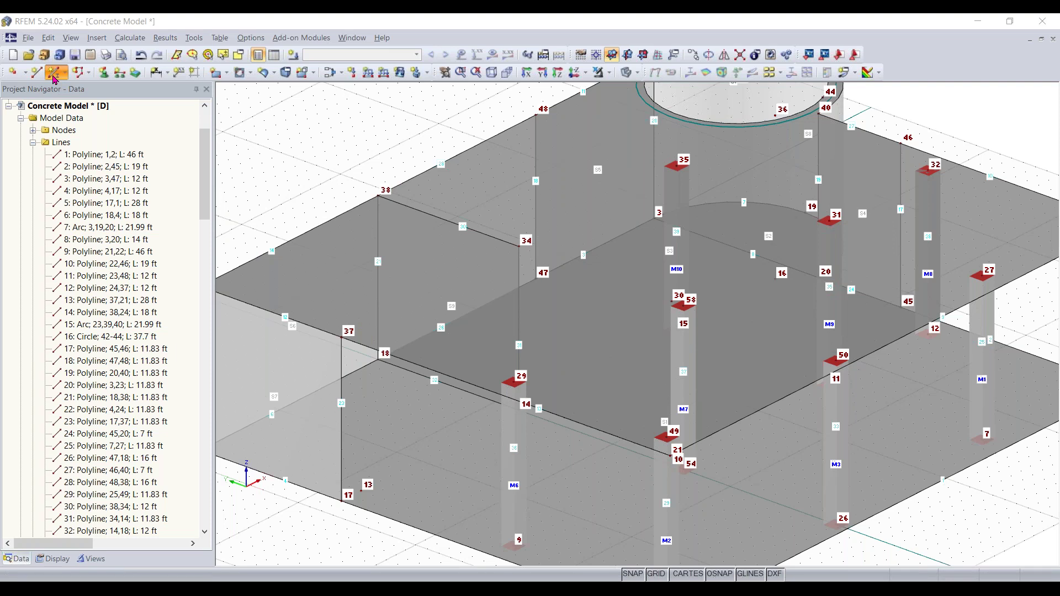
left_click(53, 74)
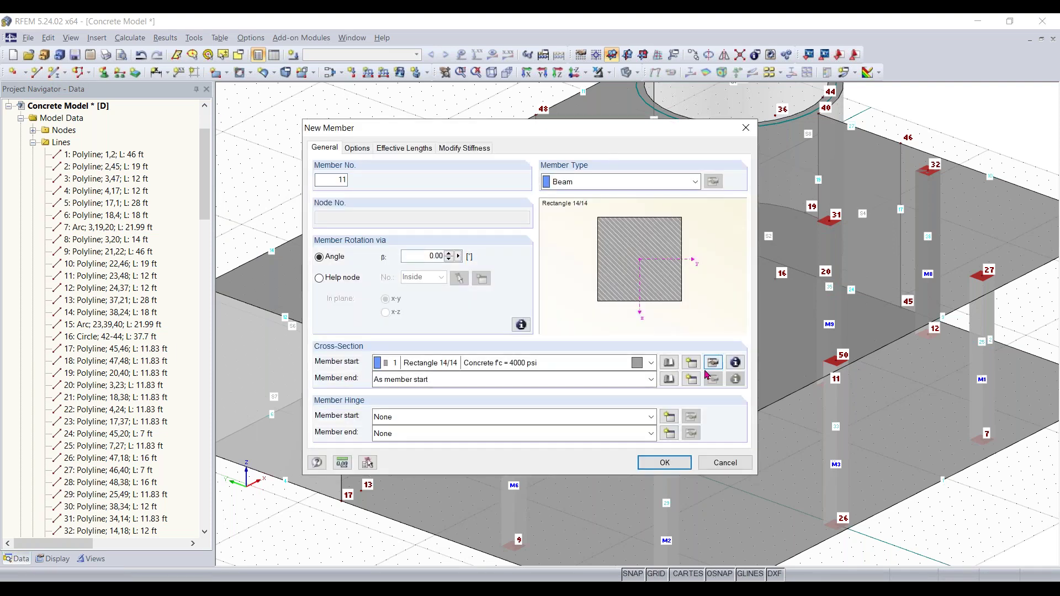
left_click(670, 365)
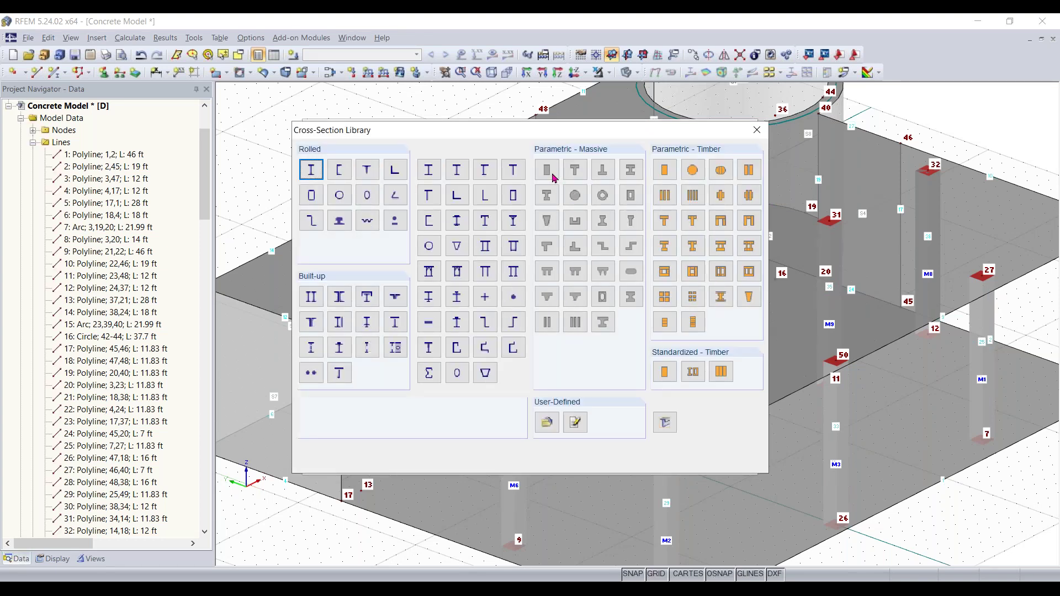
key("Escape")
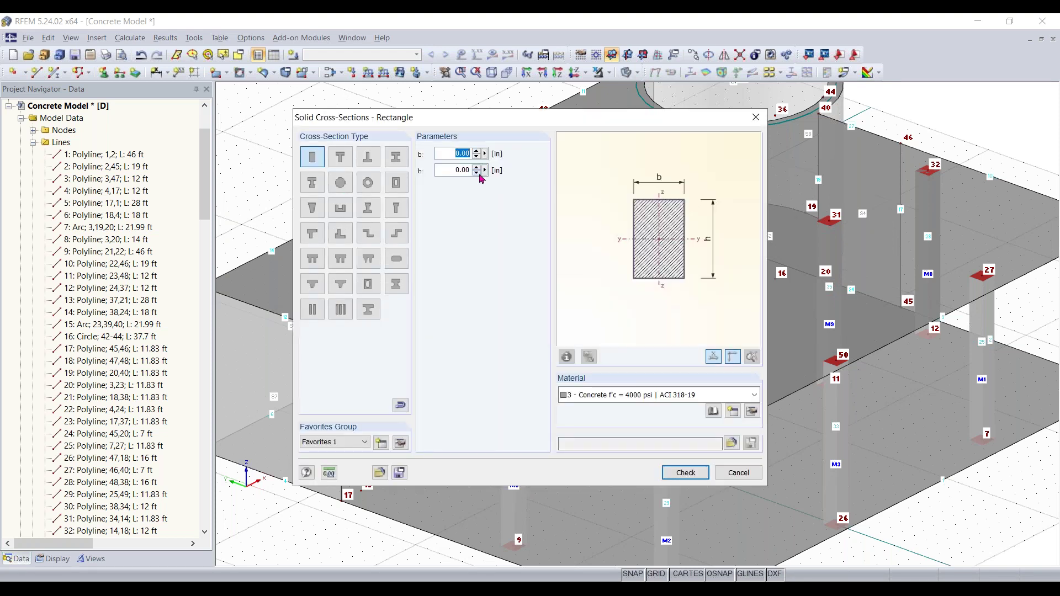
type("12")
key("Tab")
type("12")
key("Return")
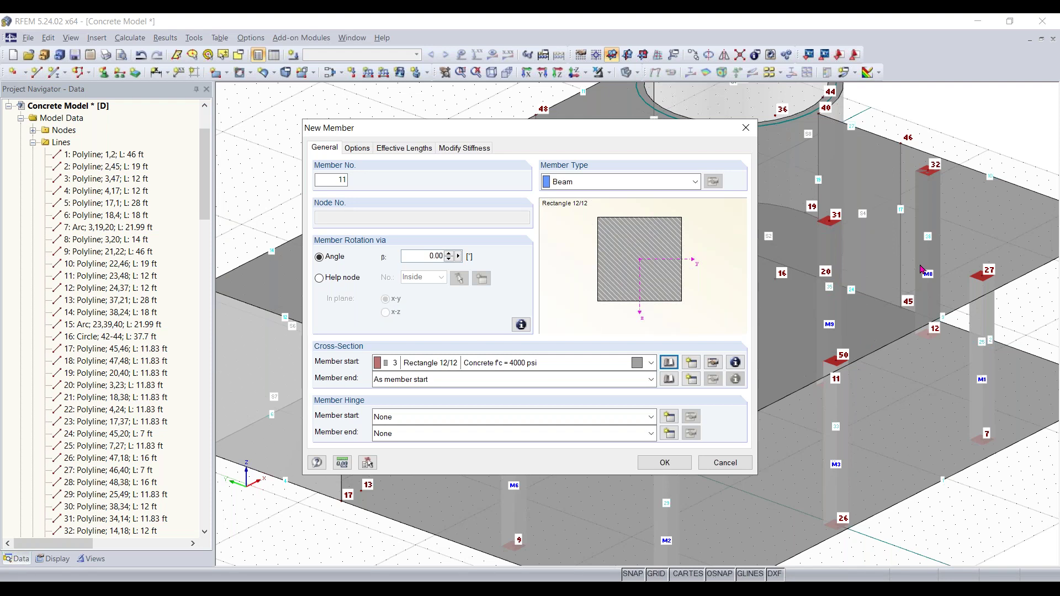
Make the new member a rib on the +z-side of the surface, with integration widths of L/8 on both sides.
left_click(672, 183)
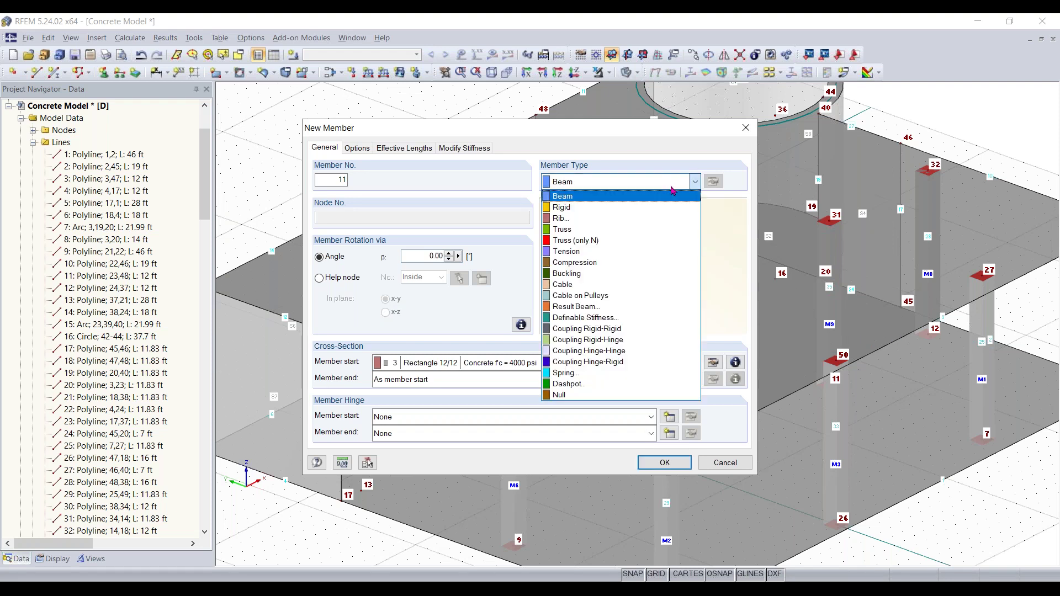
left_click(663, 218)
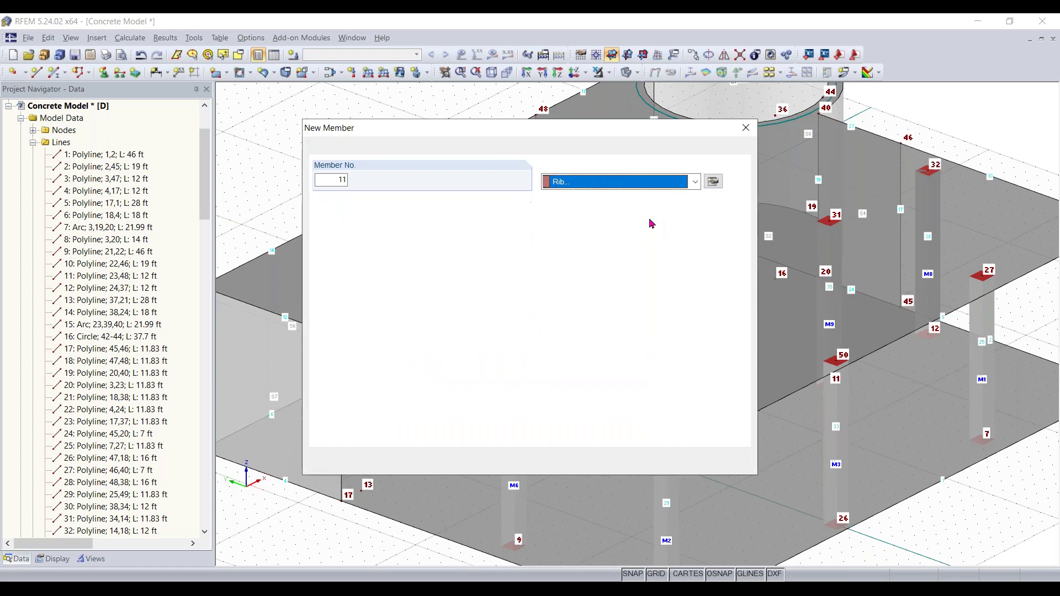
left_click(712, 182)
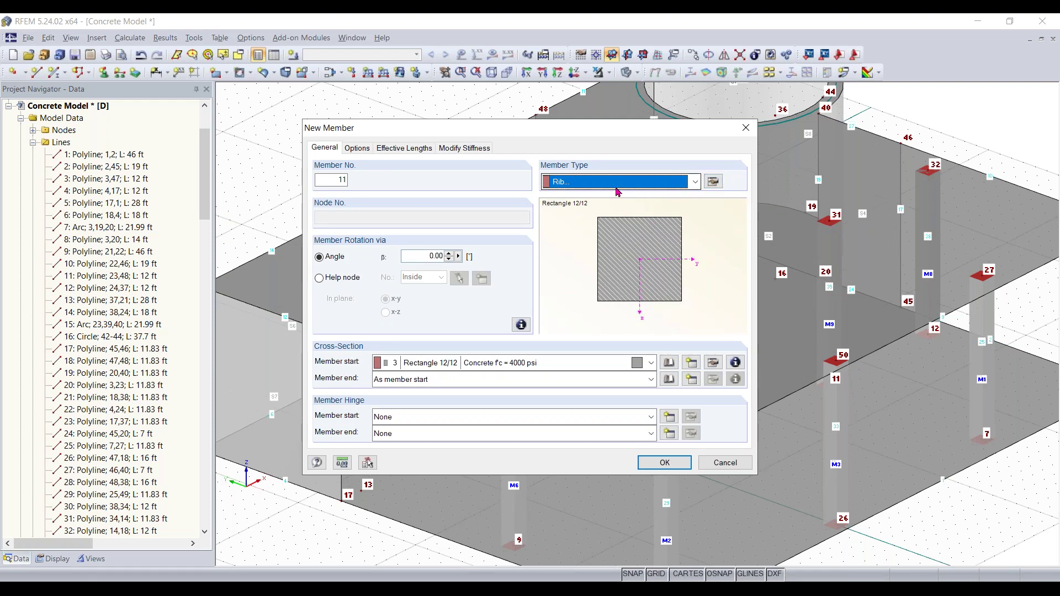
left_click(712, 182)
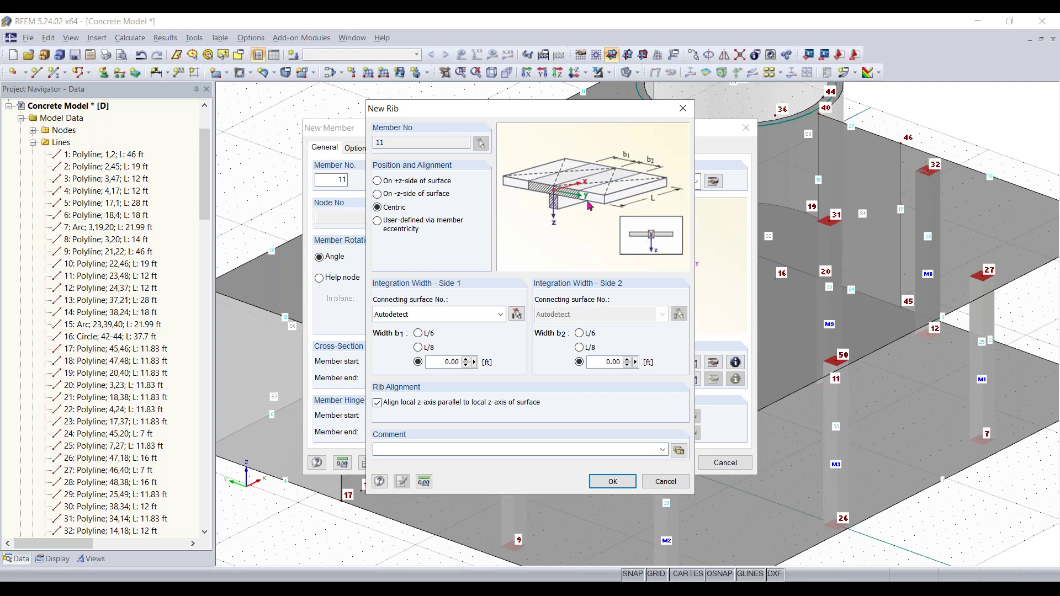
left_click(378, 181)
left_click(408, 197)
left_click(401, 182)
left_click(418, 348)
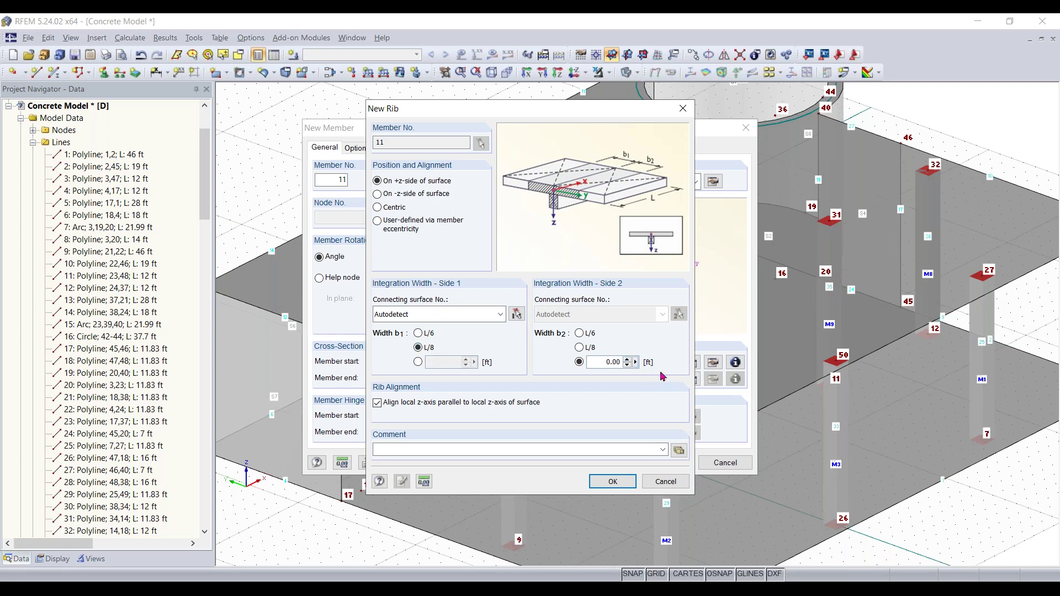
left_click(580, 348)
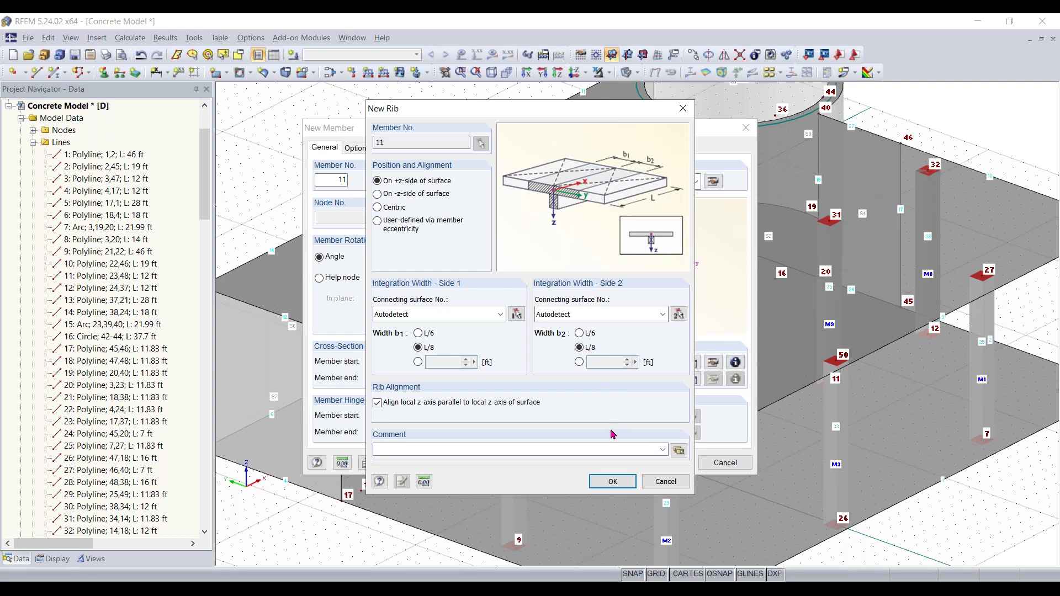
left_click(612, 481)
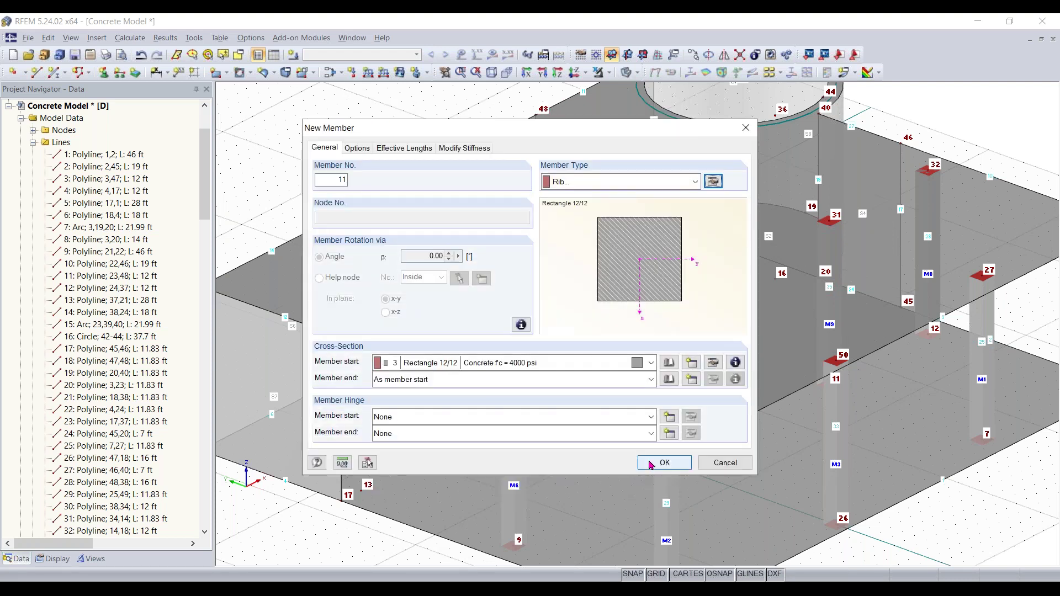
left_click(650, 461)
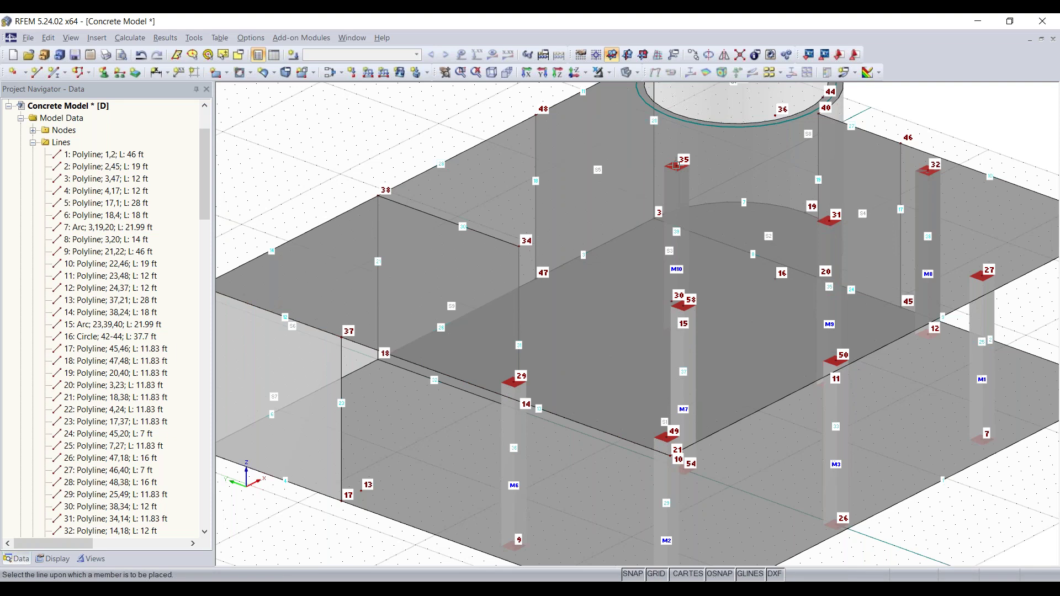
key("Escape")
middle_click_drag(462, 355, 396, 343, "ctrl")
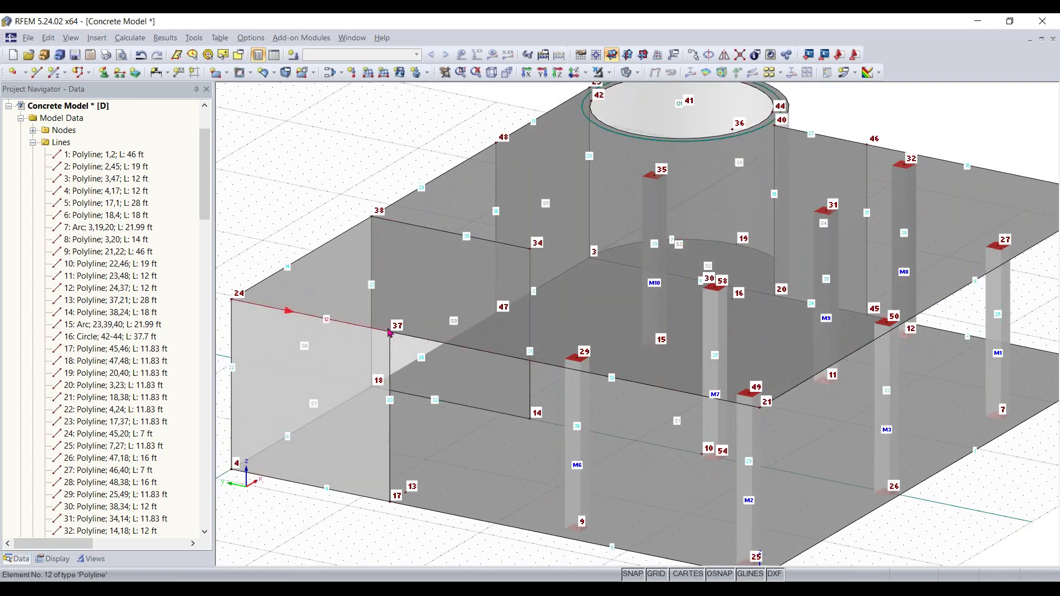
left_click(54, 74)
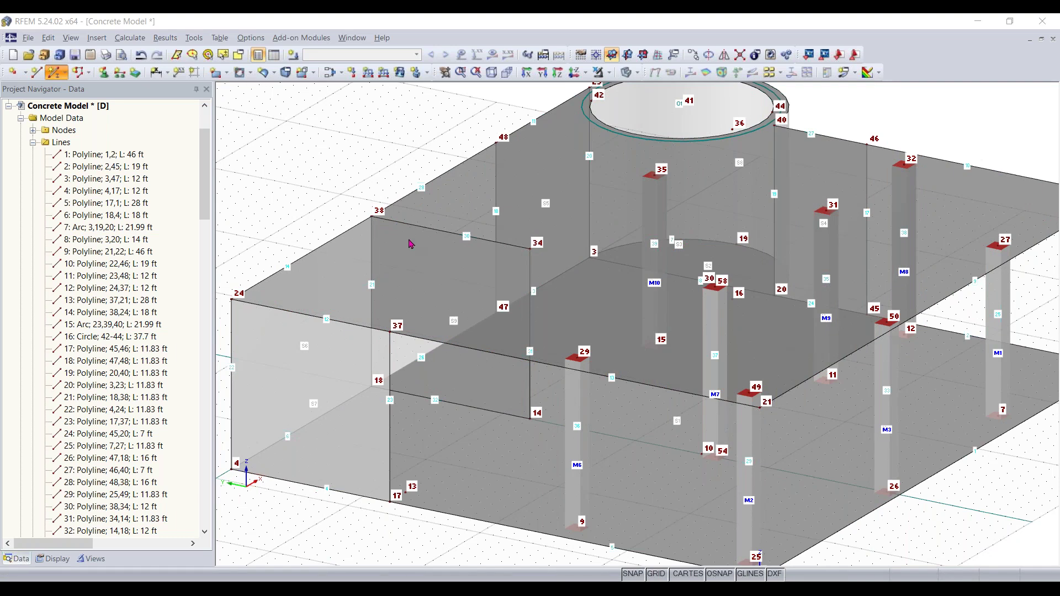
left_click(666, 462)
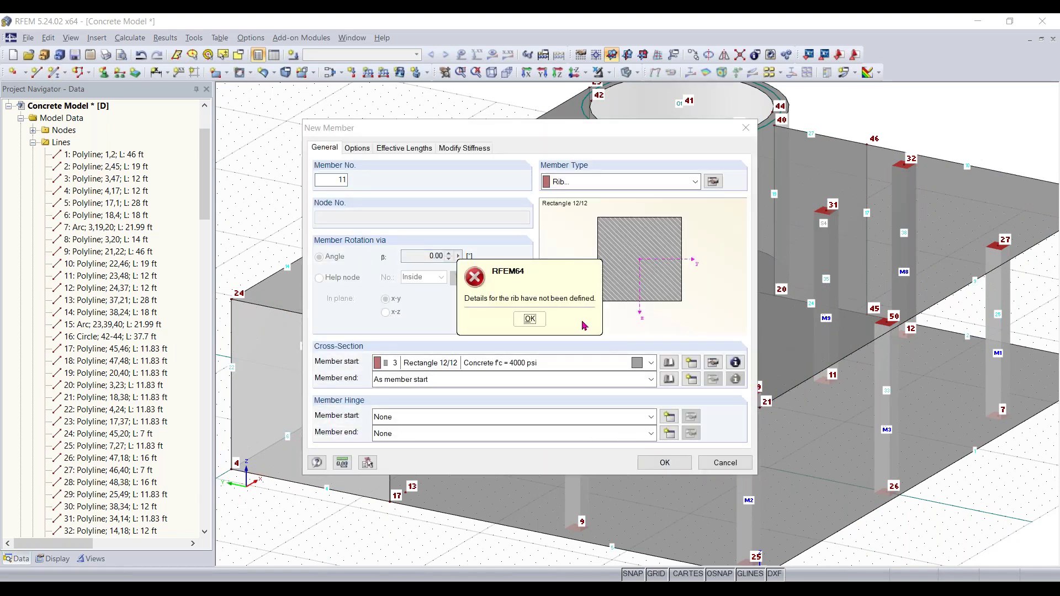
left_click(529, 319)
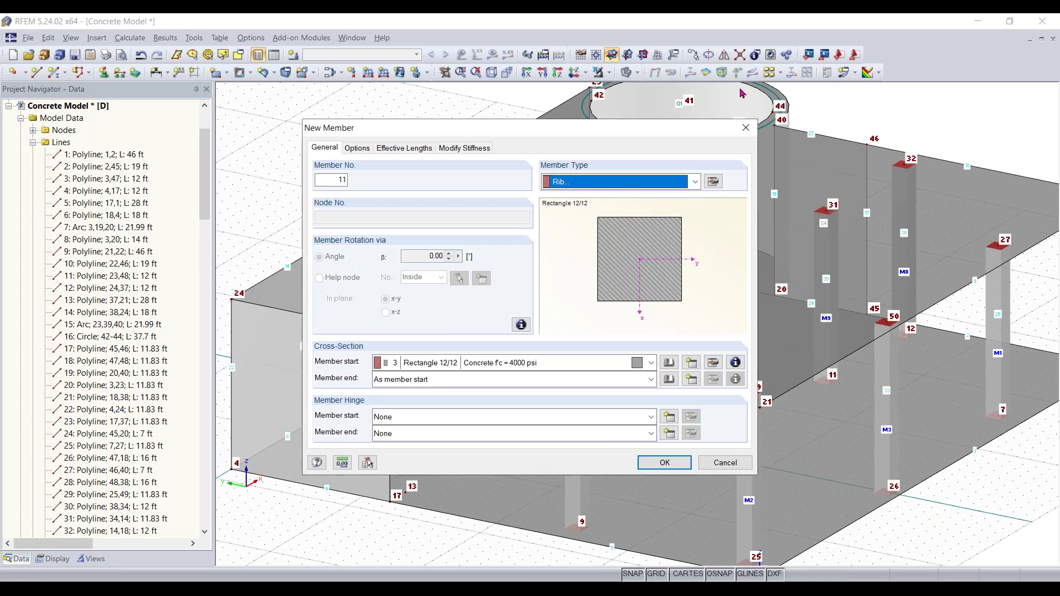
left_click(746, 128)
Draw two connected lines on the upper slab, from node 37 to node 34 and on to node 35.
left_click(37, 71)
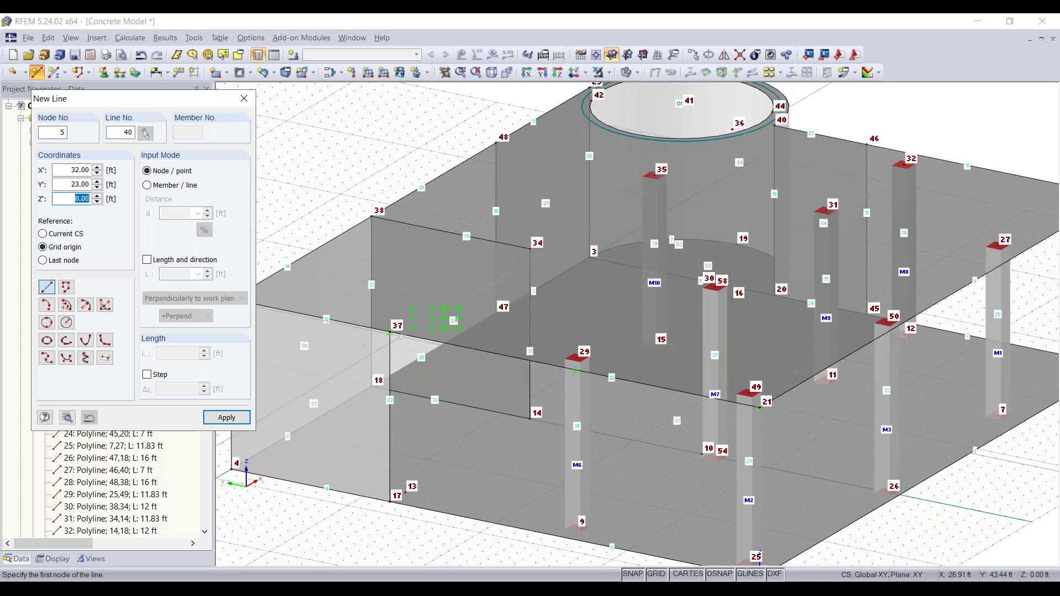
left_click(390, 332)
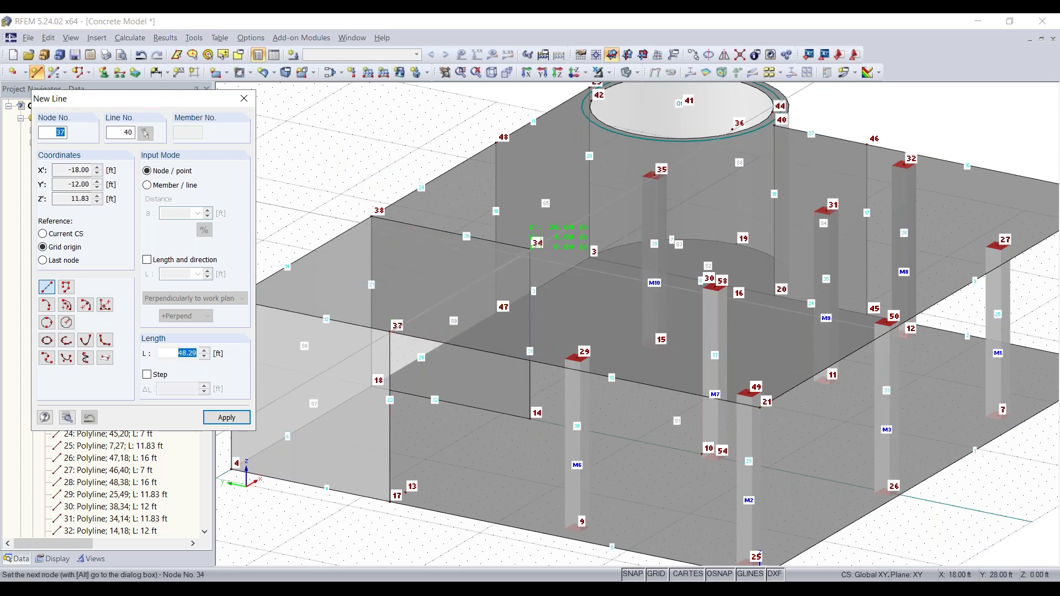
left_click(530, 249)
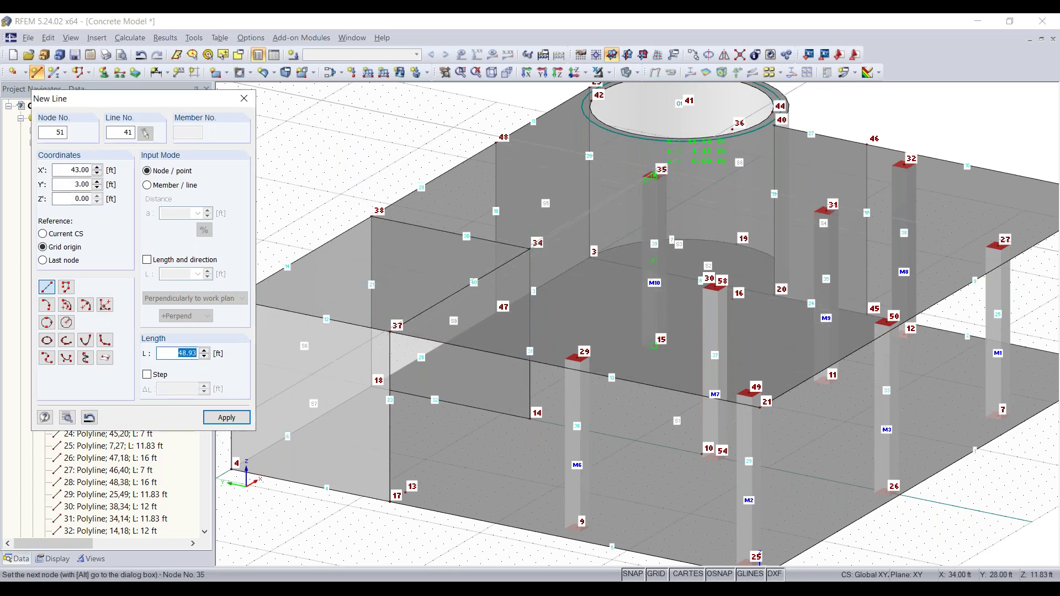
left_click(653, 176)
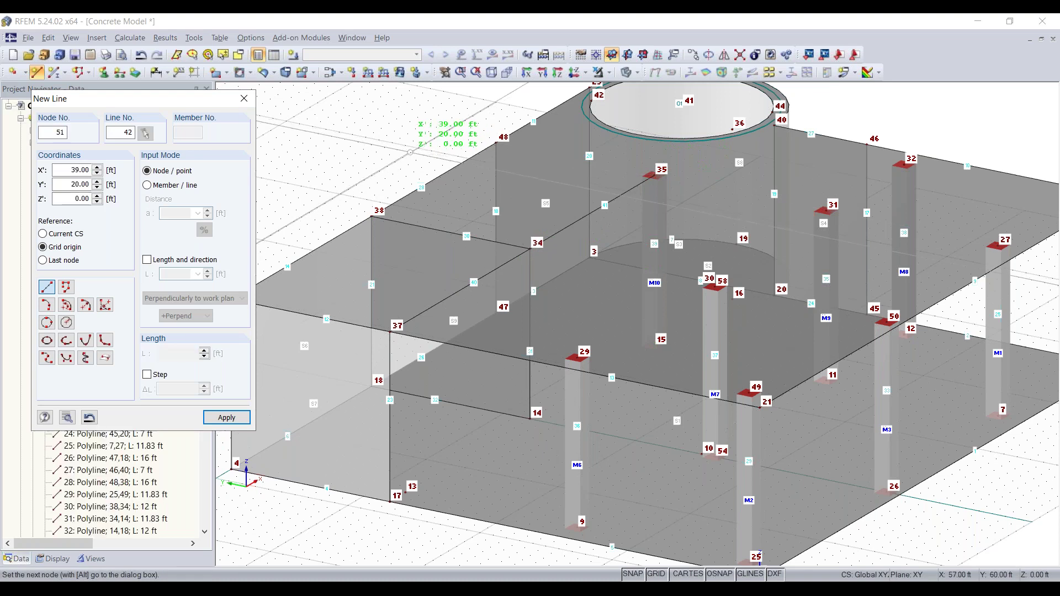
key("Escape")
Add a member to the lines 37–34 and 34–35 with the Rectangle 12/12, Concrete f'c = 4000 psi cross-section.
left_click(558, 232)
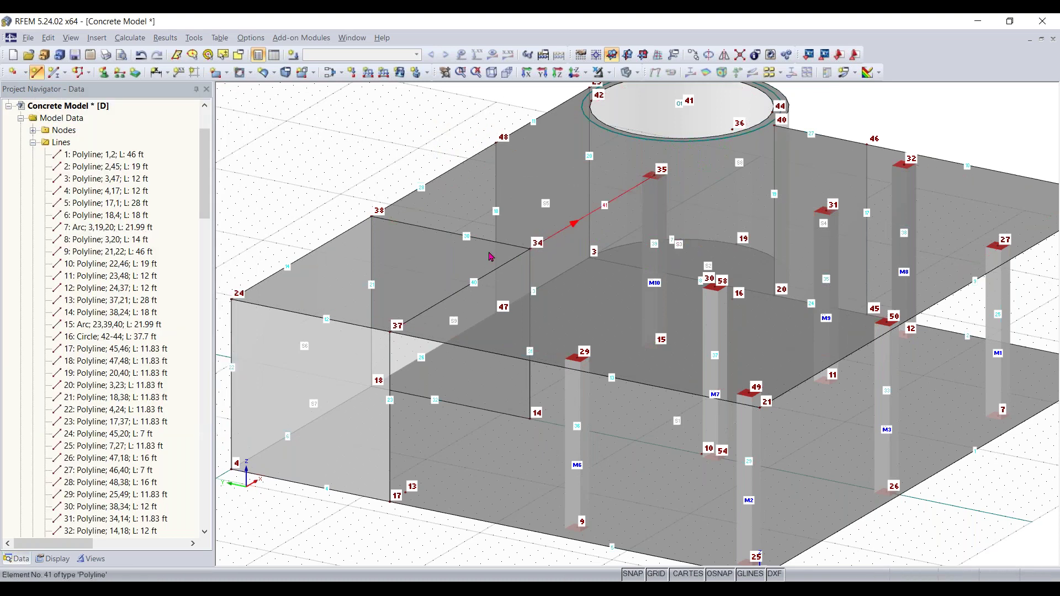
double_click(504, 264, "ctrl")
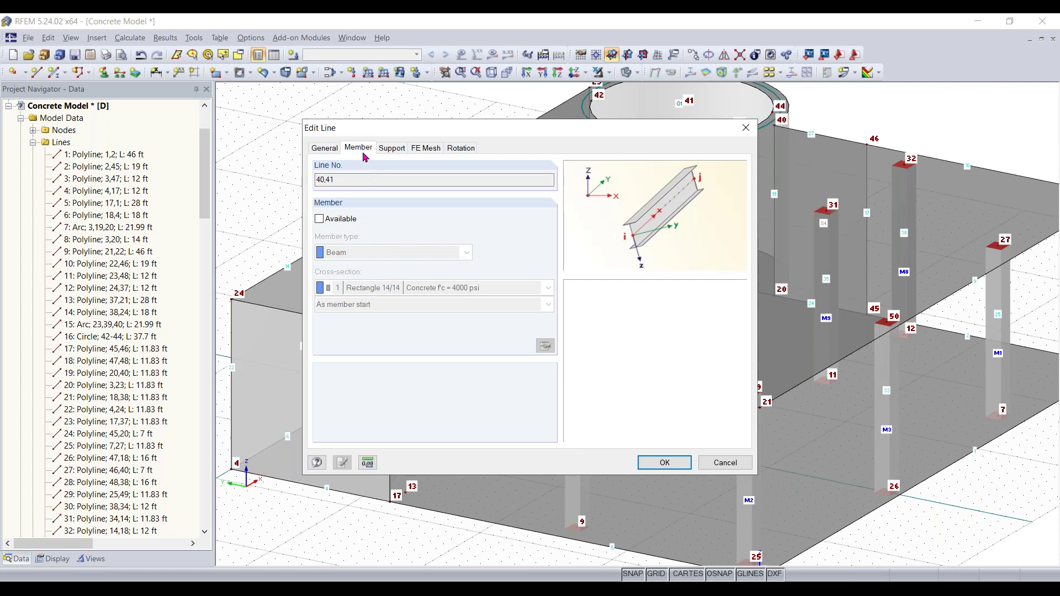
left_click(330, 156)
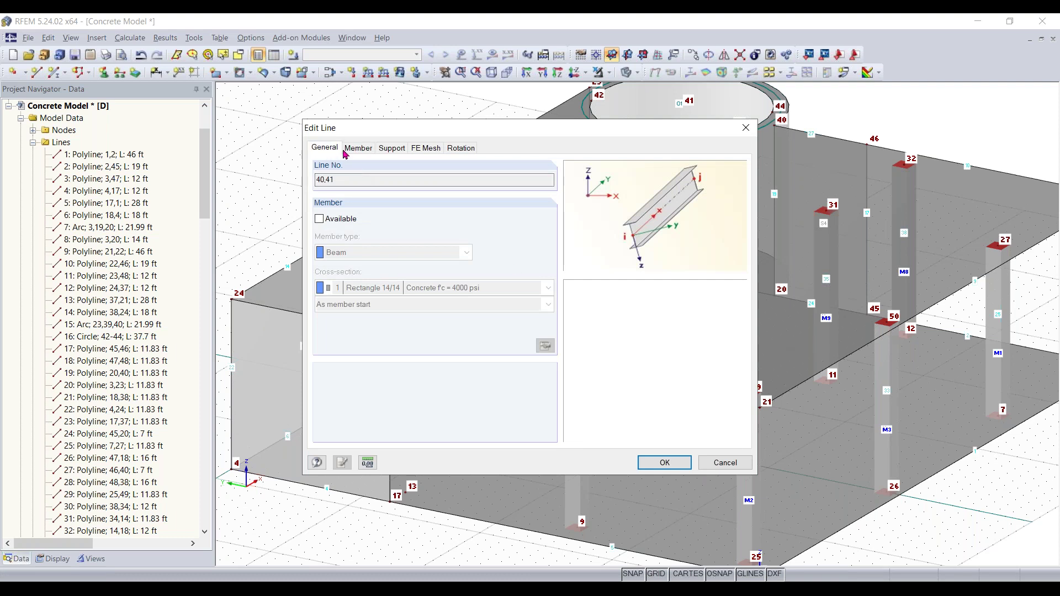
left_click(355, 150)
left_click(332, 219)
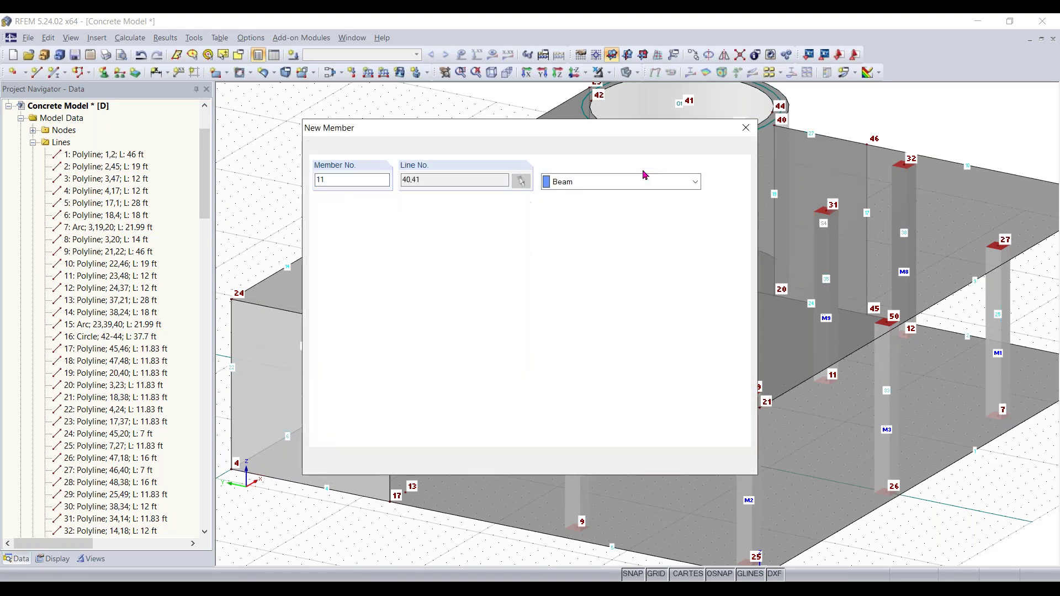
left_click(588, 364)
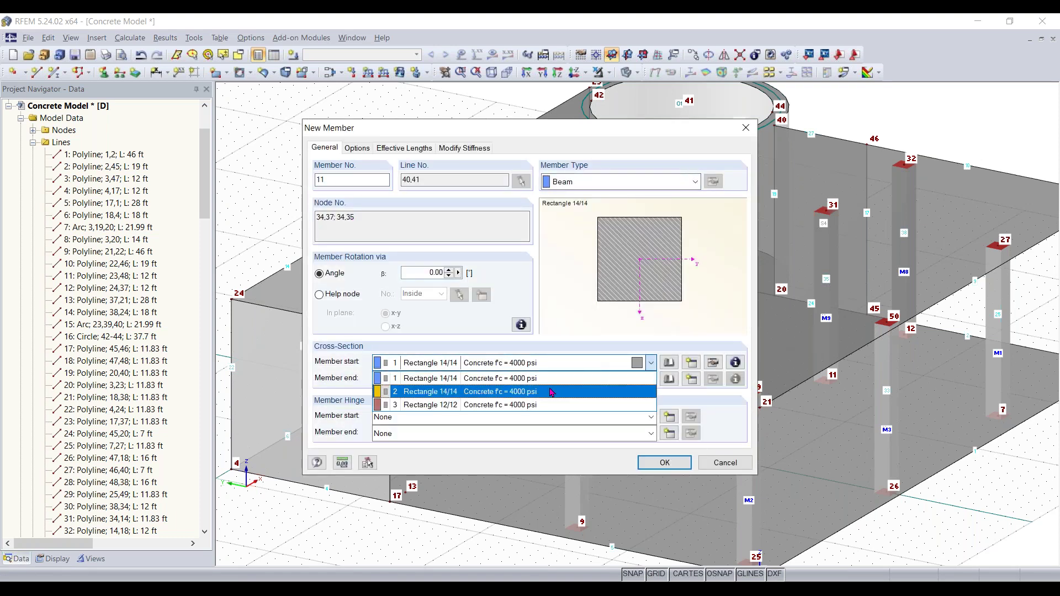
left_click(546, 405)
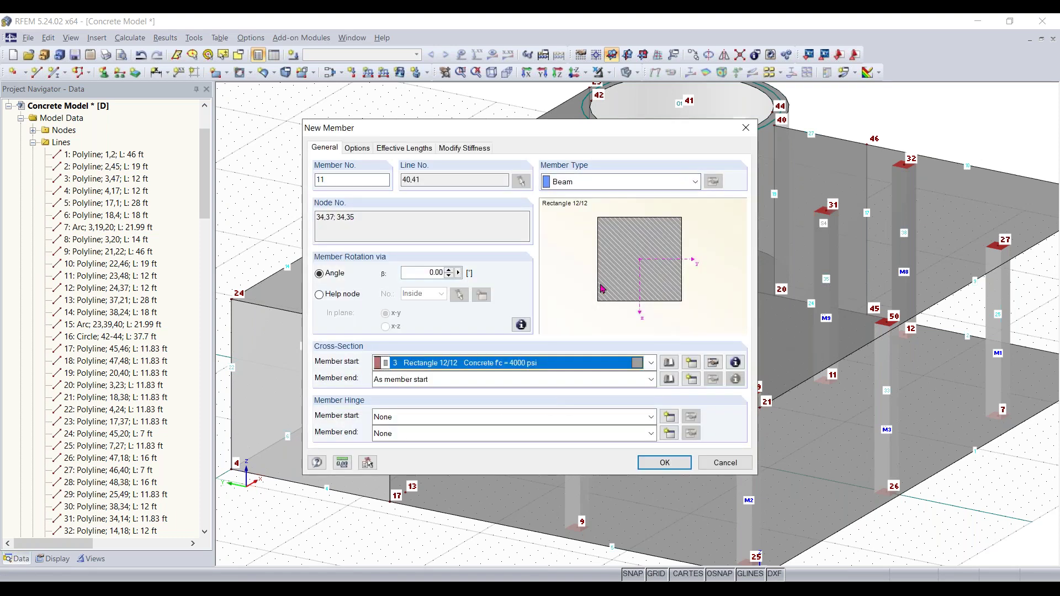
Make the members on both lines ribs on the +z-side of the surface, with integration widths of L/8 on both sides.
left_click(661, 187)
left_click(665, 212)
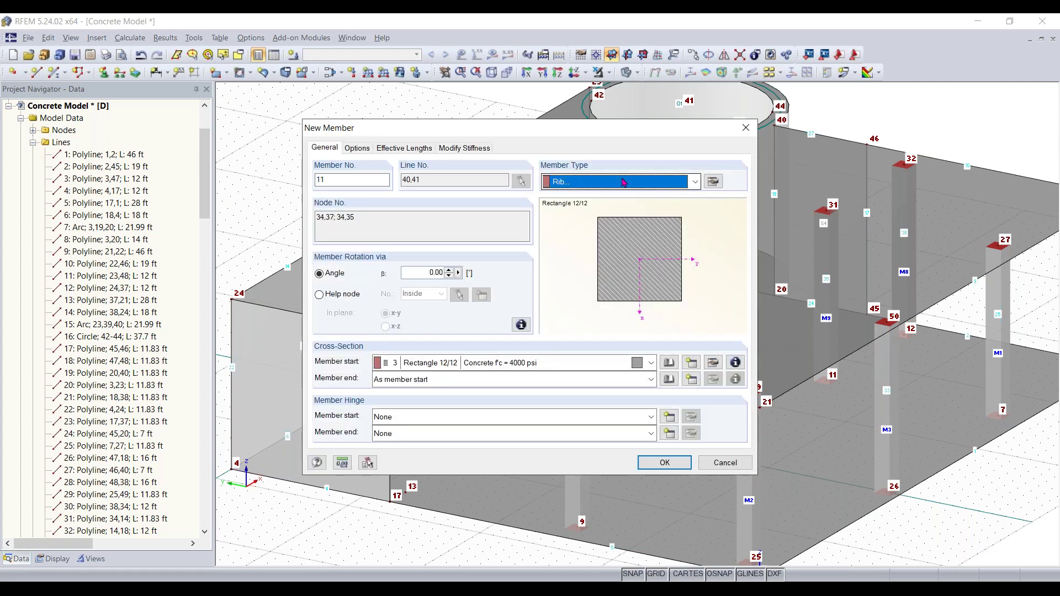
left_click(720, 185)
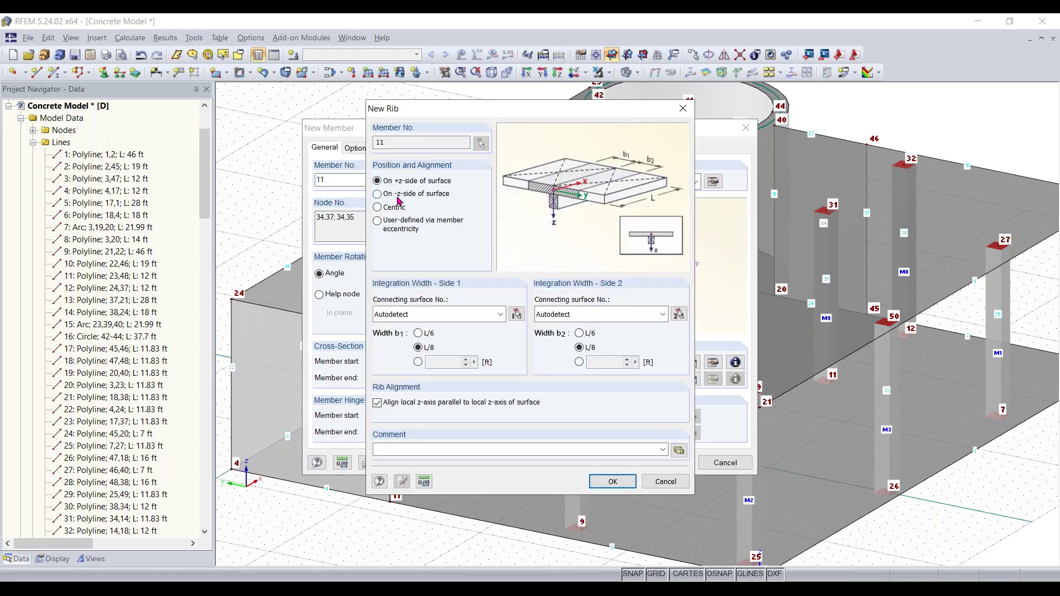
left_click(601, 483)
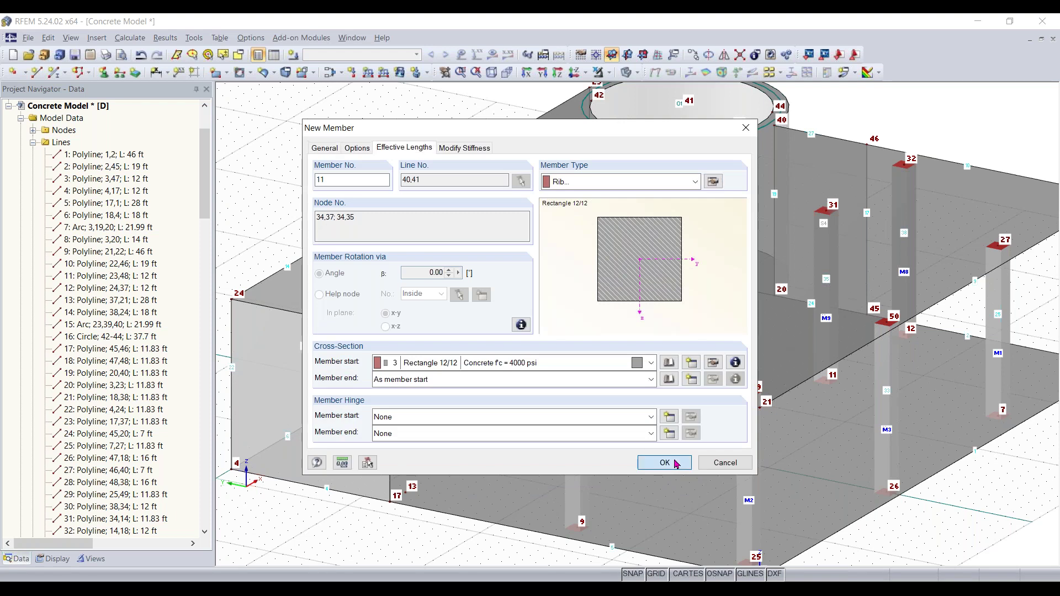
left_click(676, 463)
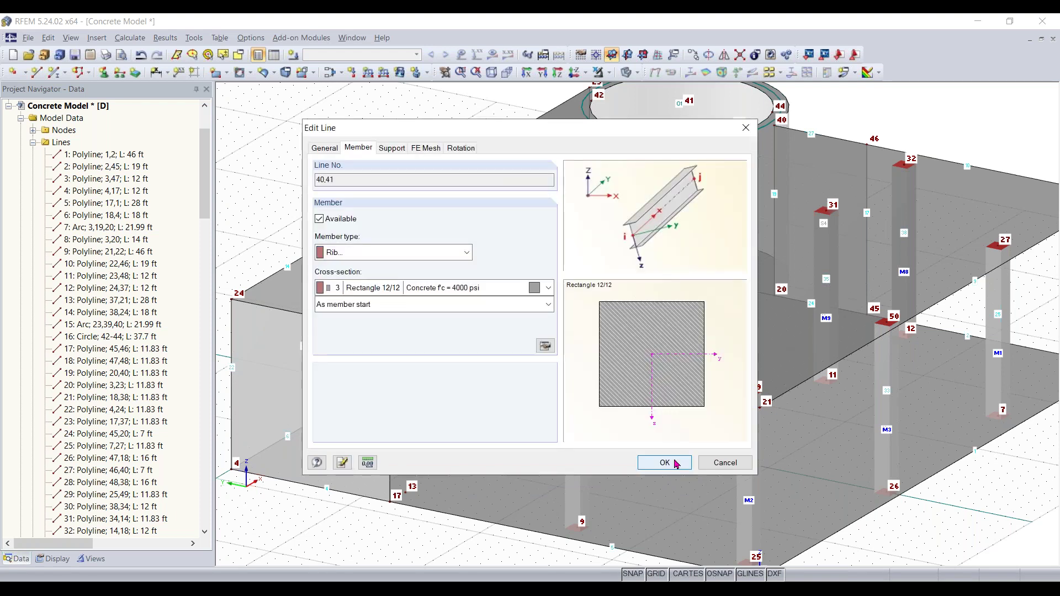
left_click(676, 464)
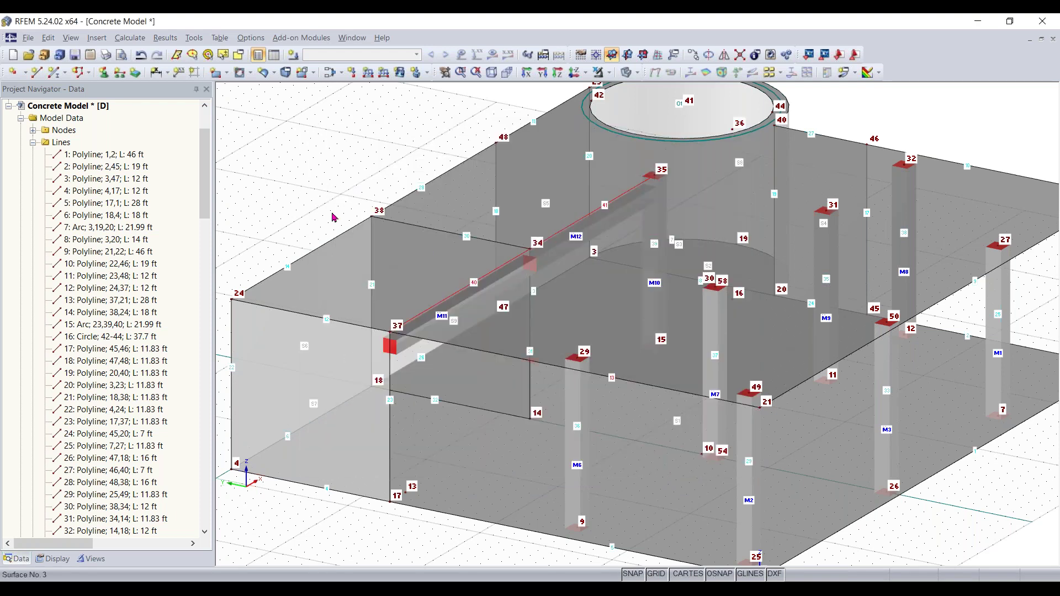
Examine the ribs beneath the upper slab between nodes 37, 34 and 35 from several angles.
middle_click_drag(443, 519, 559, 336, "ctrl")
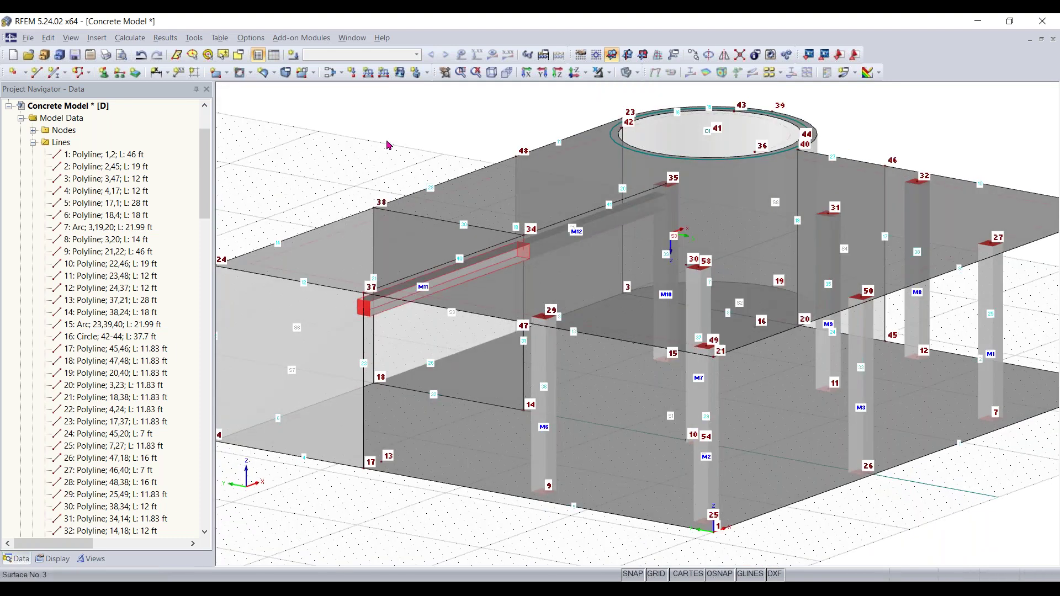
scroll(627, 230, "down", 2)
middle_click_drag(627, 230, 436, 137, "ctrl")
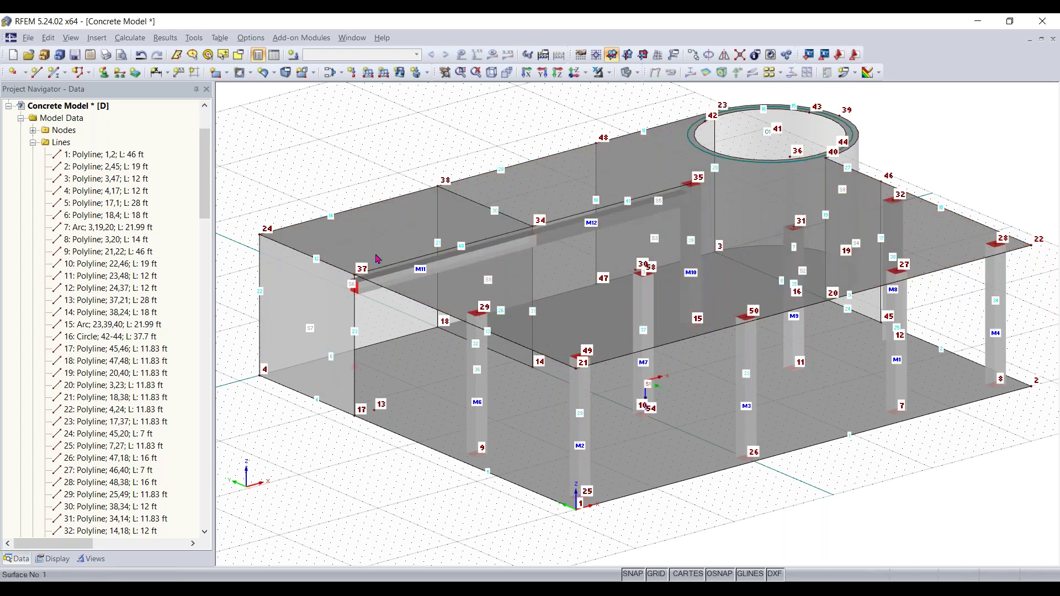
scroll(373, 286, "up", 4)
mouse_move(373, 286)
middle_mouse_down("ctrl")
mouse_move(374, 234)
mouse_move(370, 284)
middle_mouse_up("ctrl")
scroll(469, 334, "down", 5)
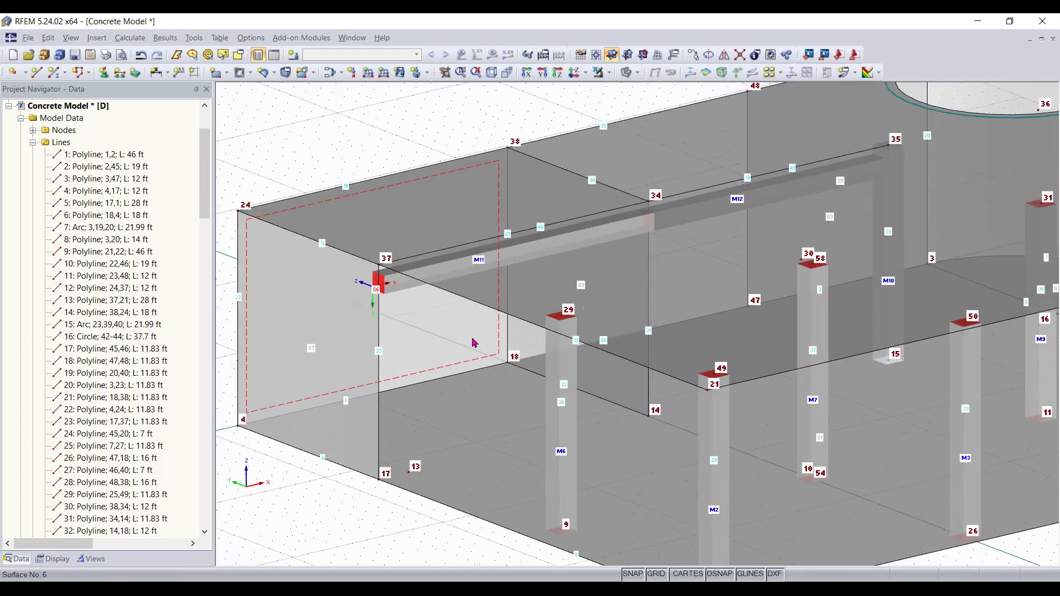
middle_click_drag(463, 336, 476, 341, "ctrl")
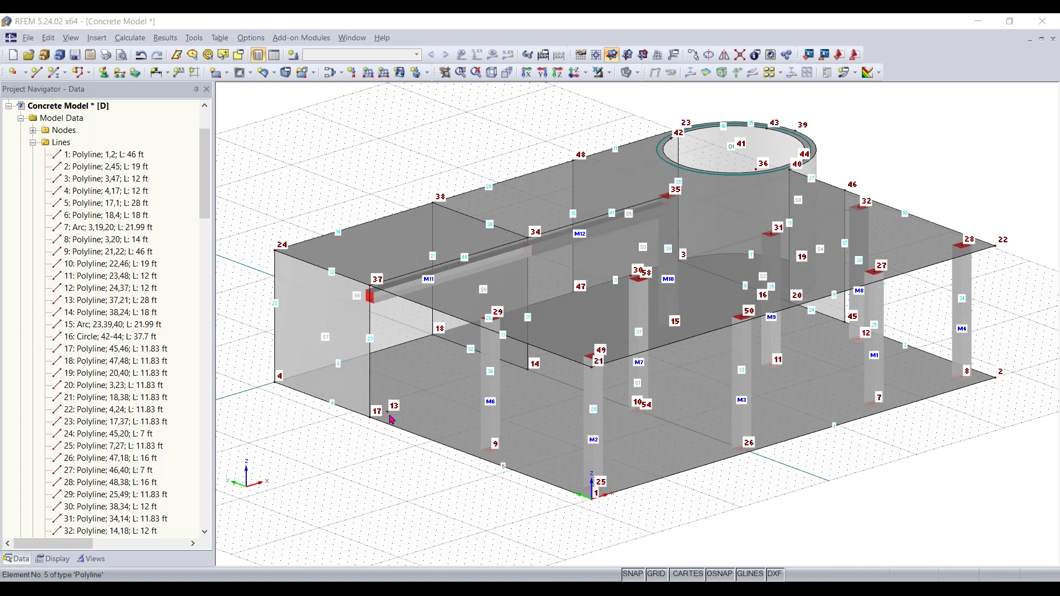
Set the work plane to XZ and place its origin at node 4, the lower corner of the outer wall.
middle_click_drag(388, 445, 856, 464, "ctrl")
right_click(856, 465)
middle_click(763, 503)
scroll(735, 468, "up", 5)
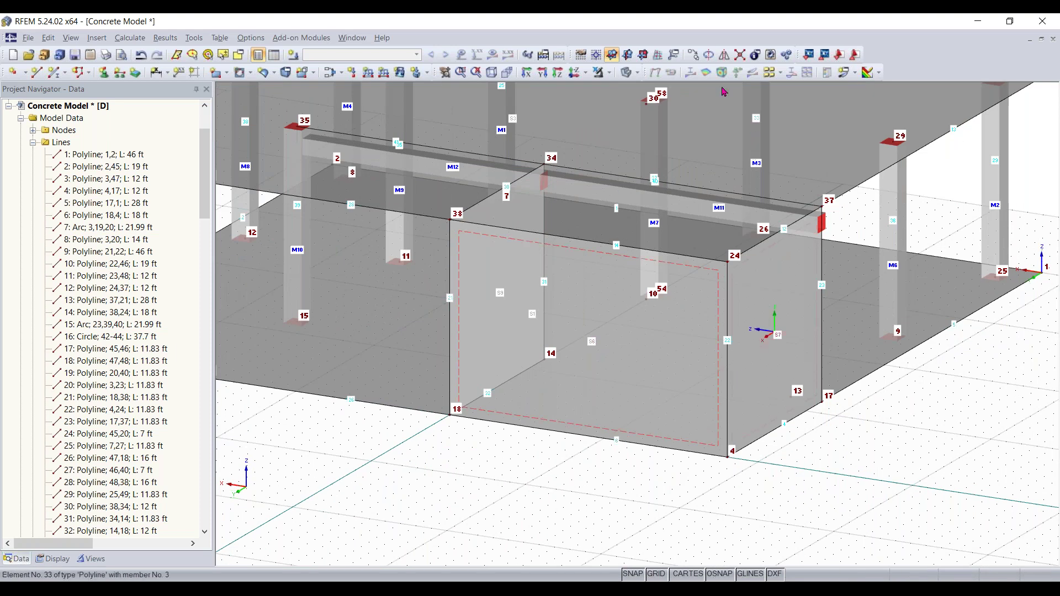
left_click(644, 55)
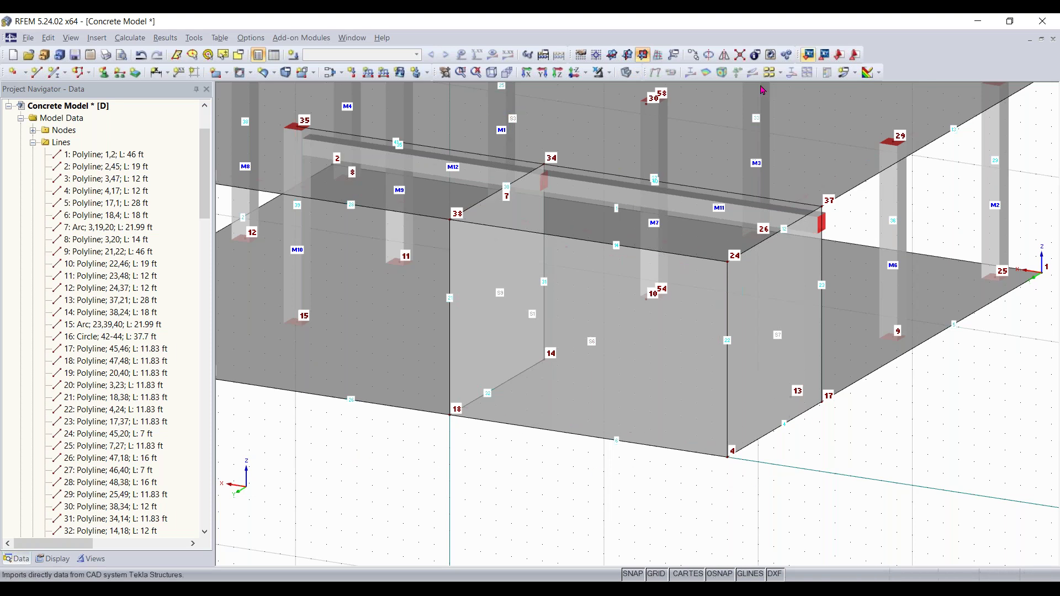
left_click(597, 55)
left_click(728, 457)
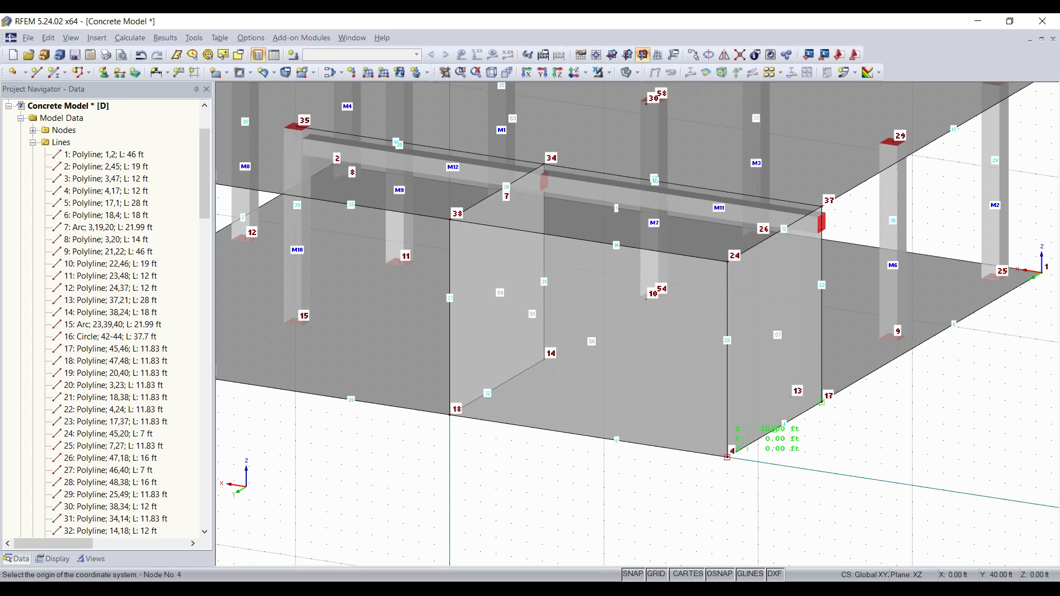
left_click(727, 457)
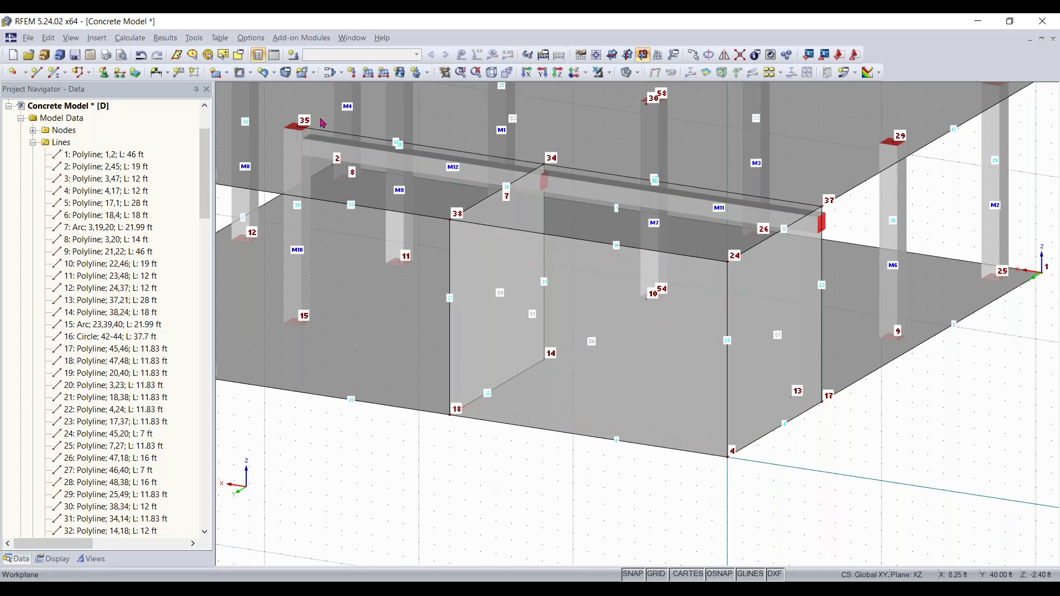
In wireframe display, cut a rectangular opening in the wall between nodes 4 and 18, from X' 5 ft, Z' 3 ft to X' 14 ft, Z' 8 ft.
left_click(252, 76)
left_click(252, 78)
left_click(249, 72)
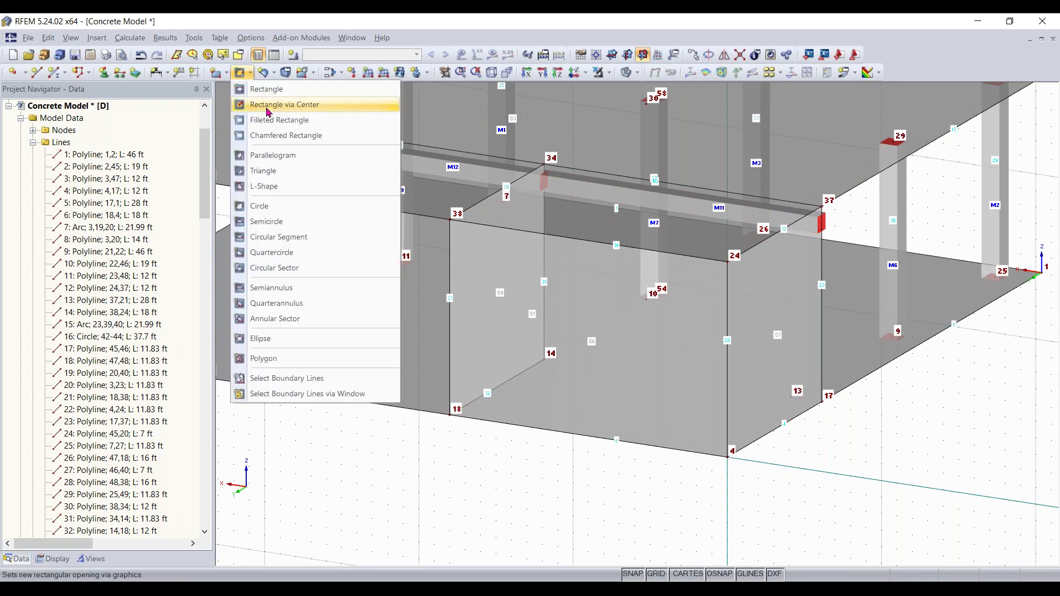
left_click(267, 89)
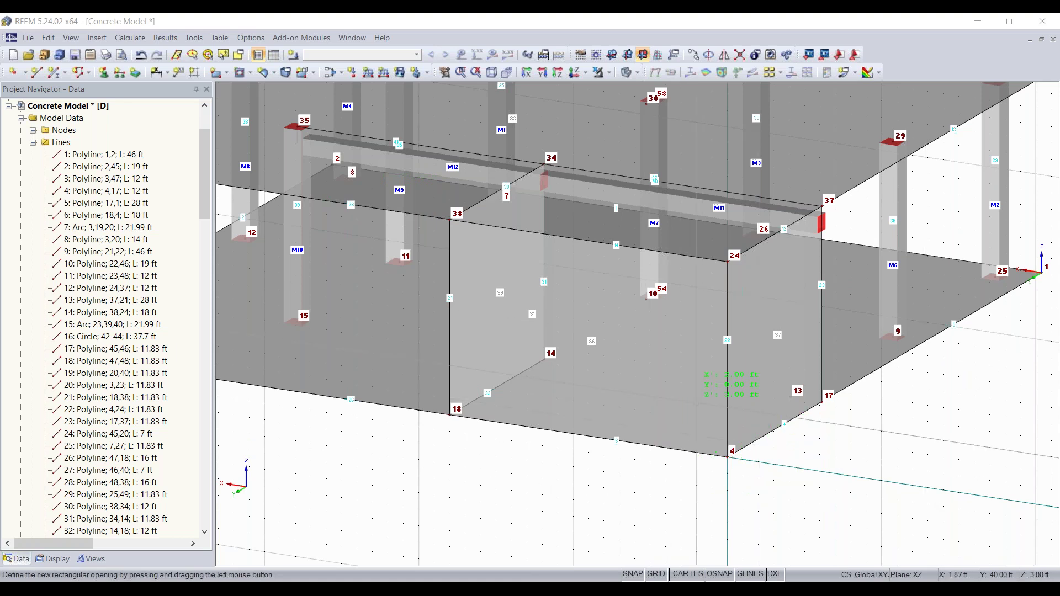
scroll(696, 419, "up", 2)
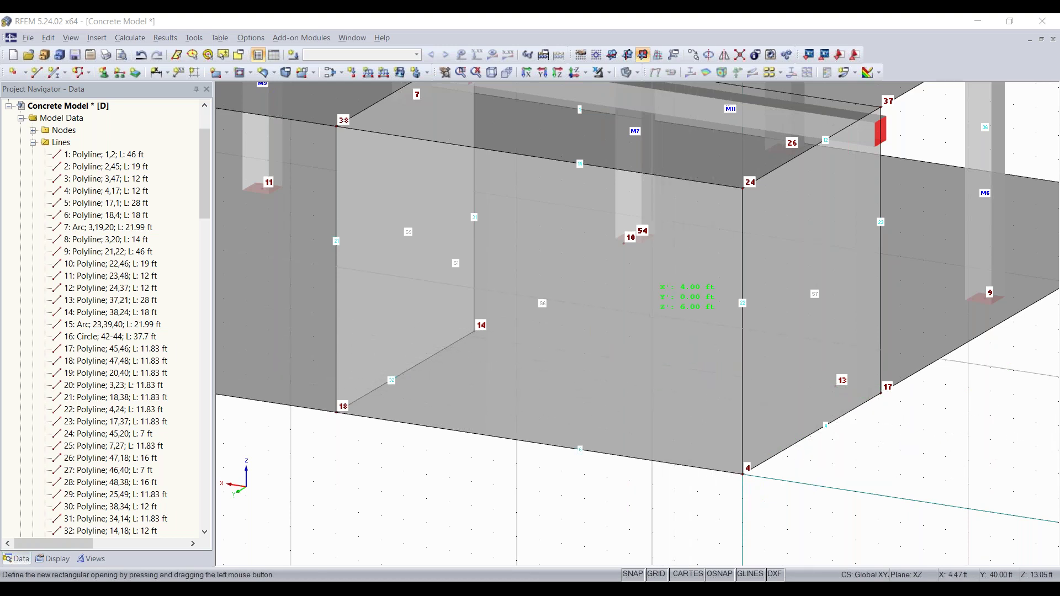
left_click(626, 73)
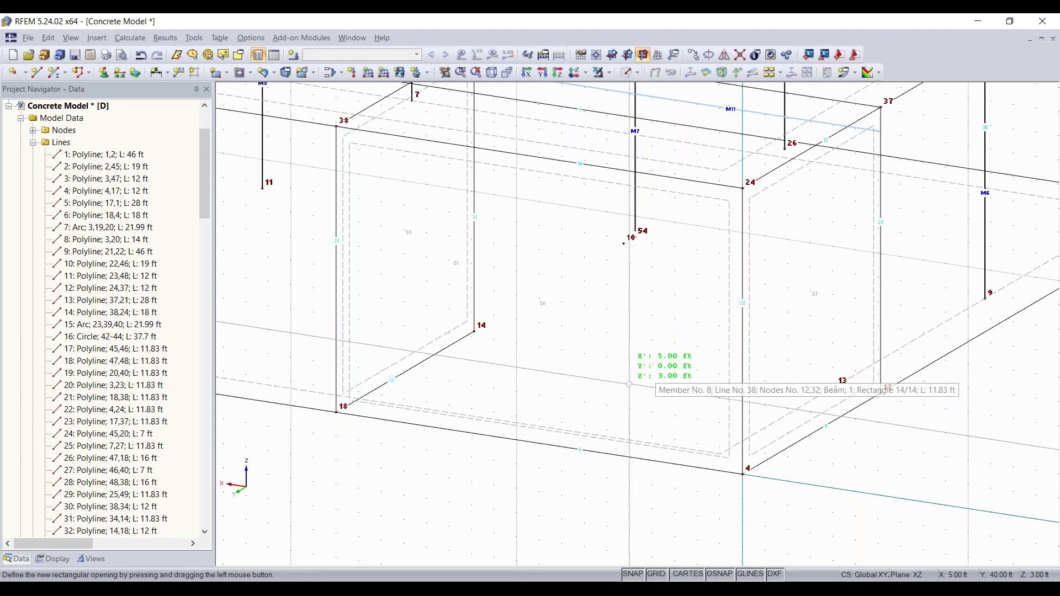
left_click_drag(630, 383, 404, 205)
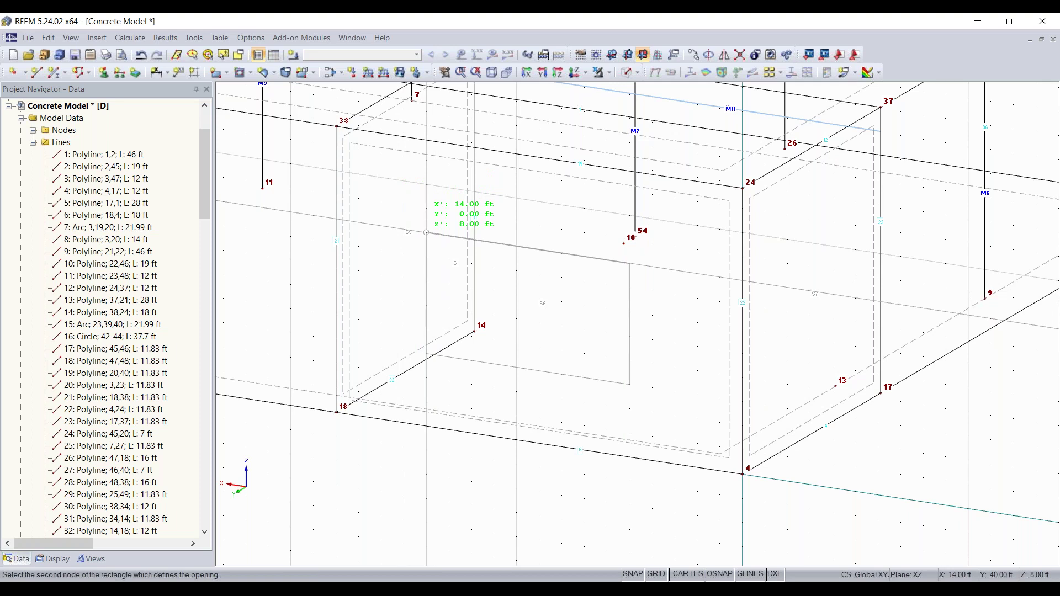
left_click(426, 233)
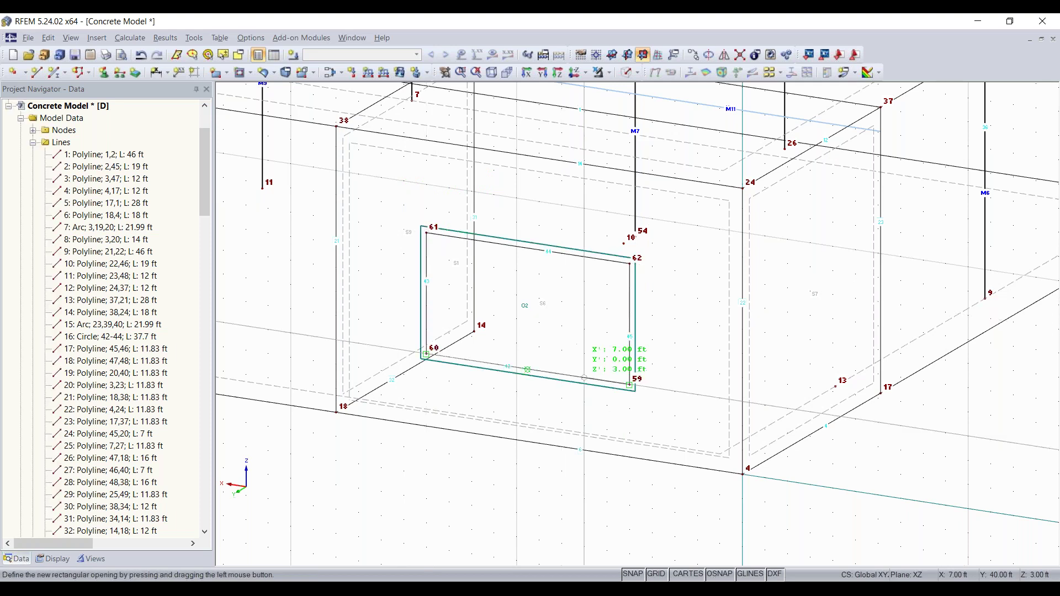
Return the model to solid display and finish the rectangular opening command.
left_click(627, 73)
left_click(627, 73)
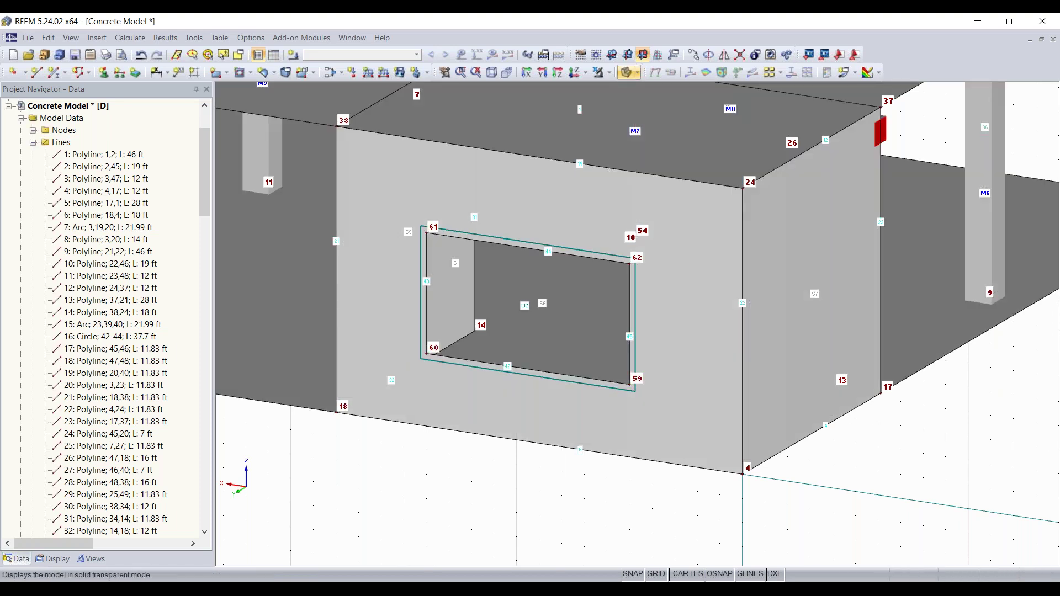
scroll(507, 458, "down", 4)
middle_click_drag(463, 484, 411, 473, "ctrl")
right_click(411, 473)
key("Escape")
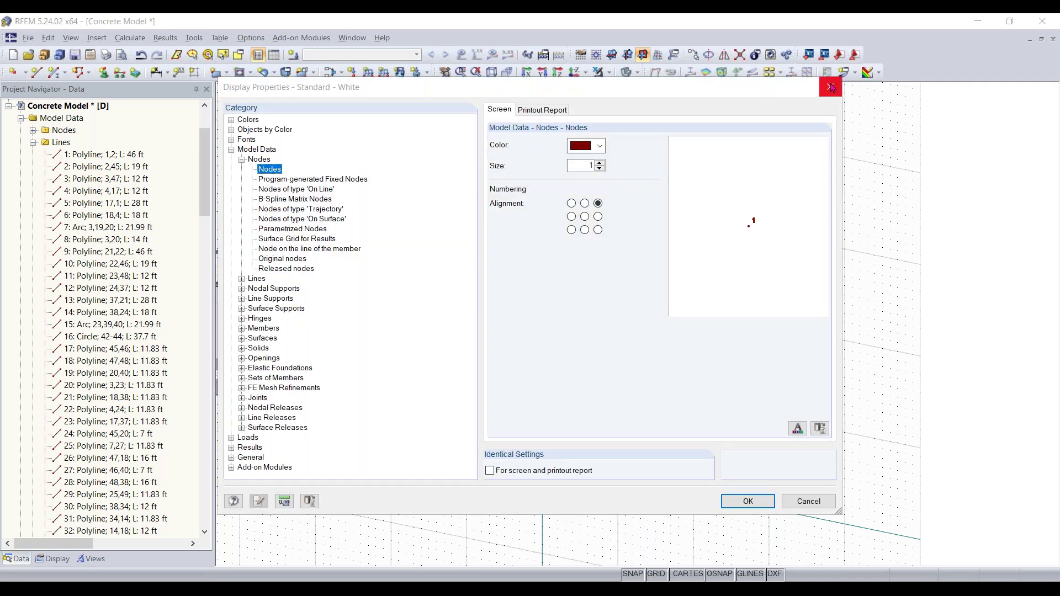
Close the display properties without changes and set the work plane to XY.
left_click(832, 87)
middle_click_drag(919, 291, 516, 276)
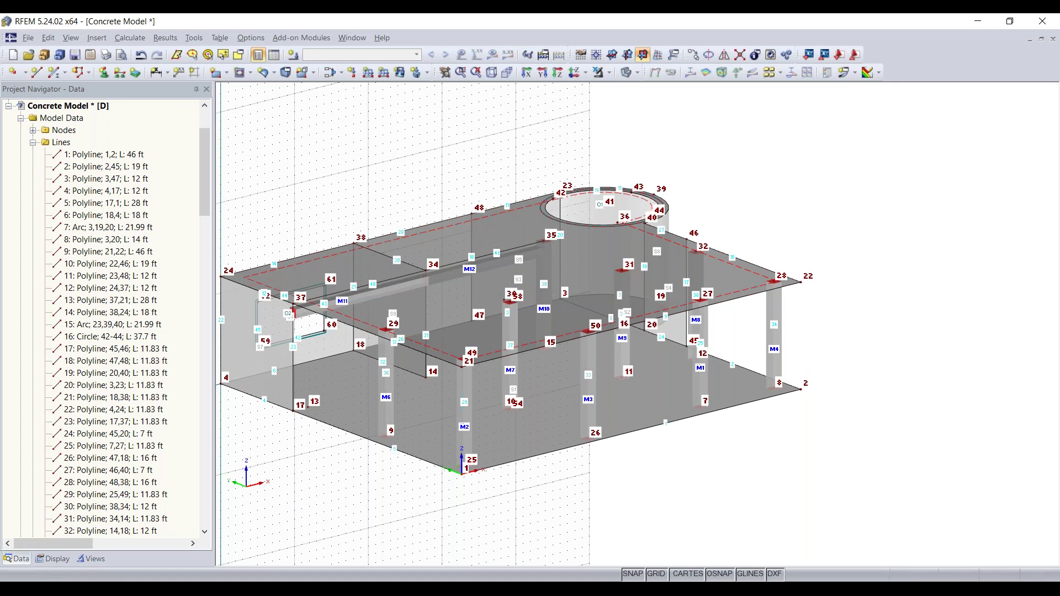
middle_click_drag(427, 178, 496, 174)
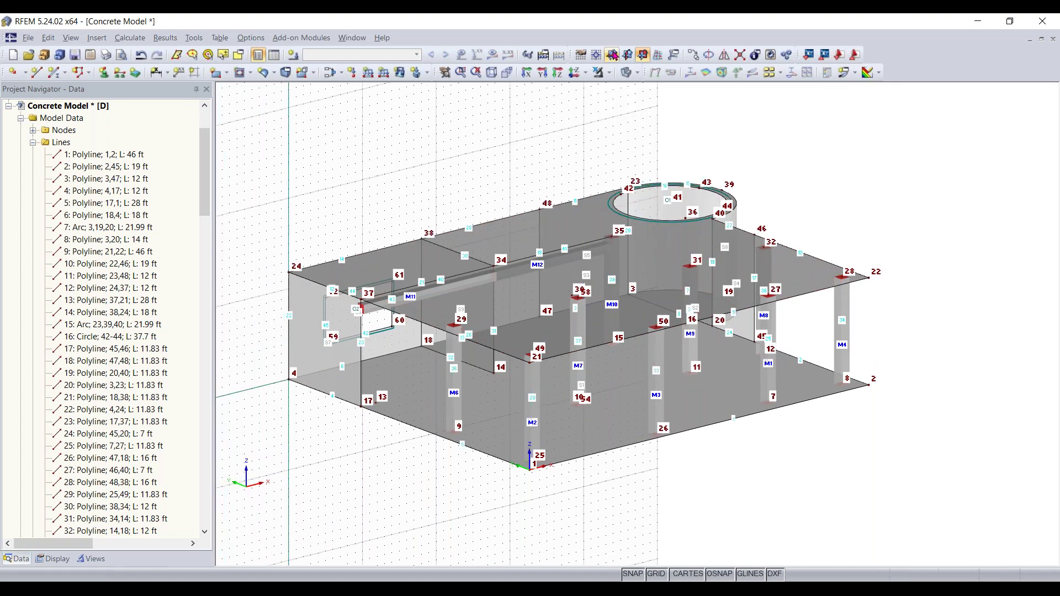
left_click(611, 54)
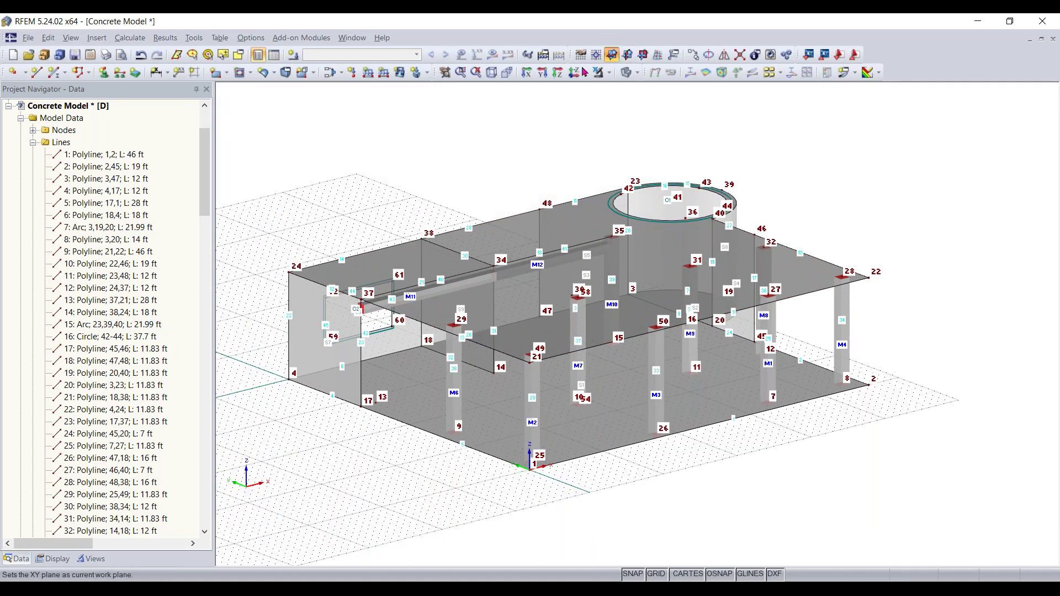
middle_click_drag(509, 513, 530, 480, "ctrl")
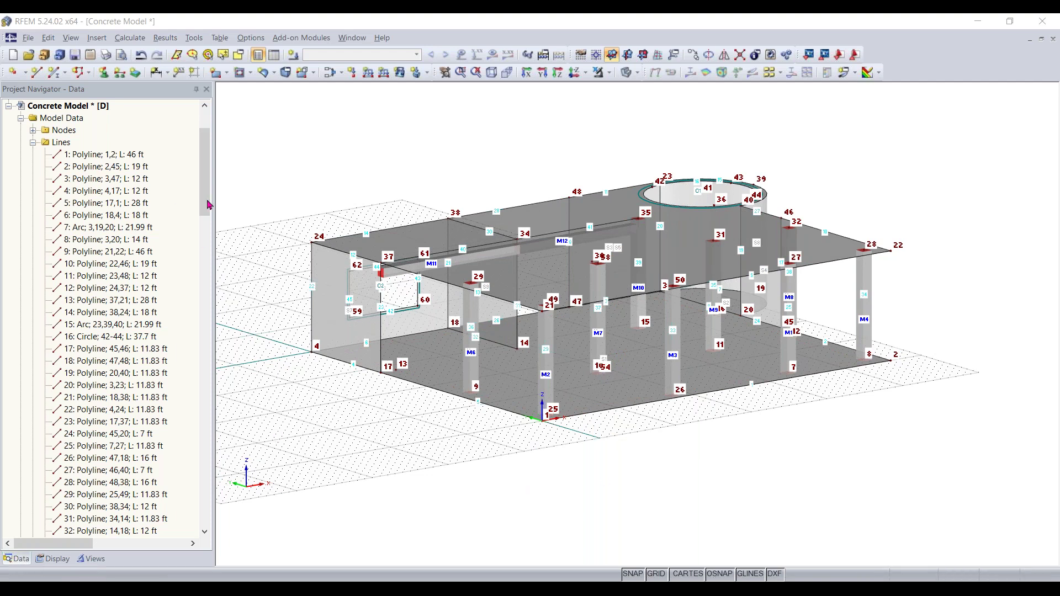
Define a new line support in global axes that is fixed only in uZ, with uX and uY released.
left_click(119, 73)
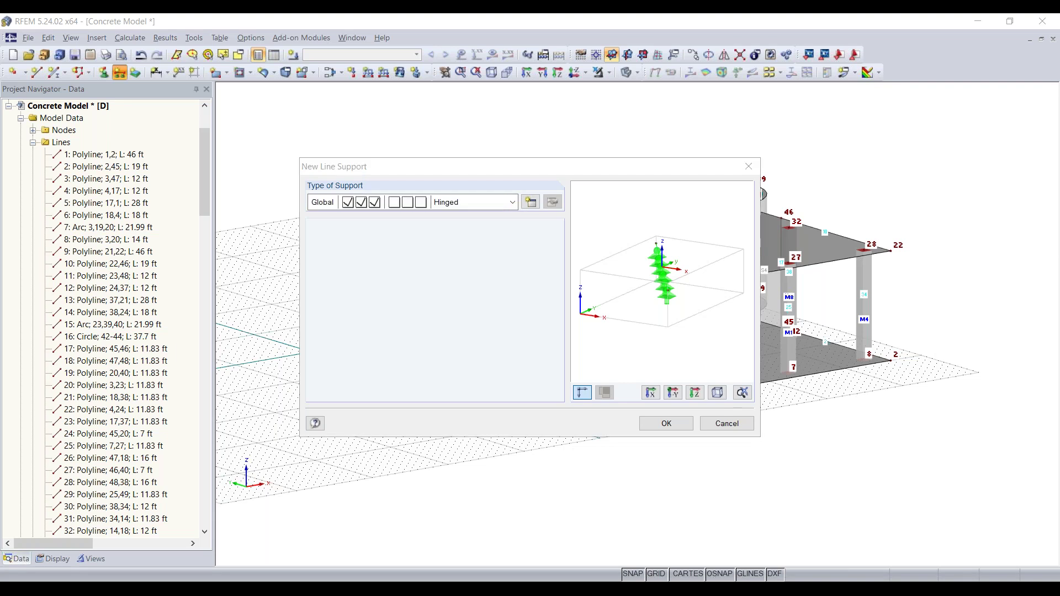
left_click(529, 203)
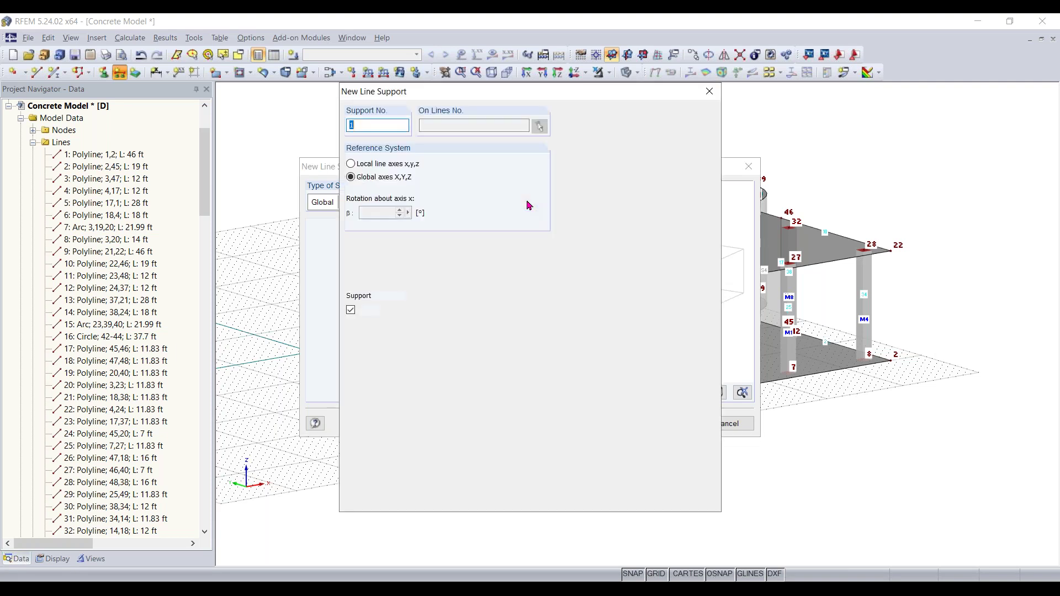
left_click(354, 315)
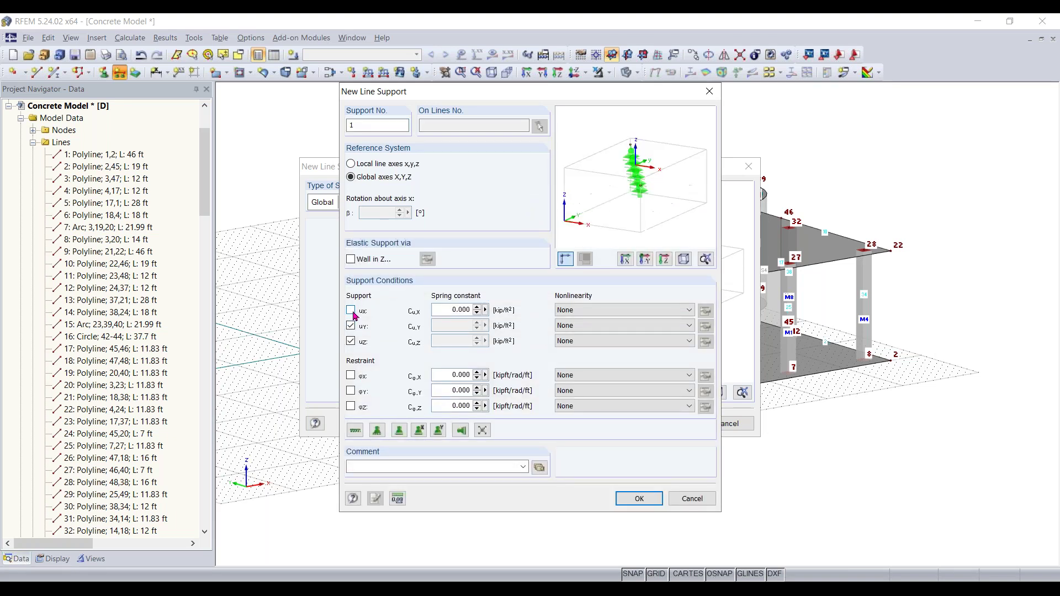
left_click(352, 326)
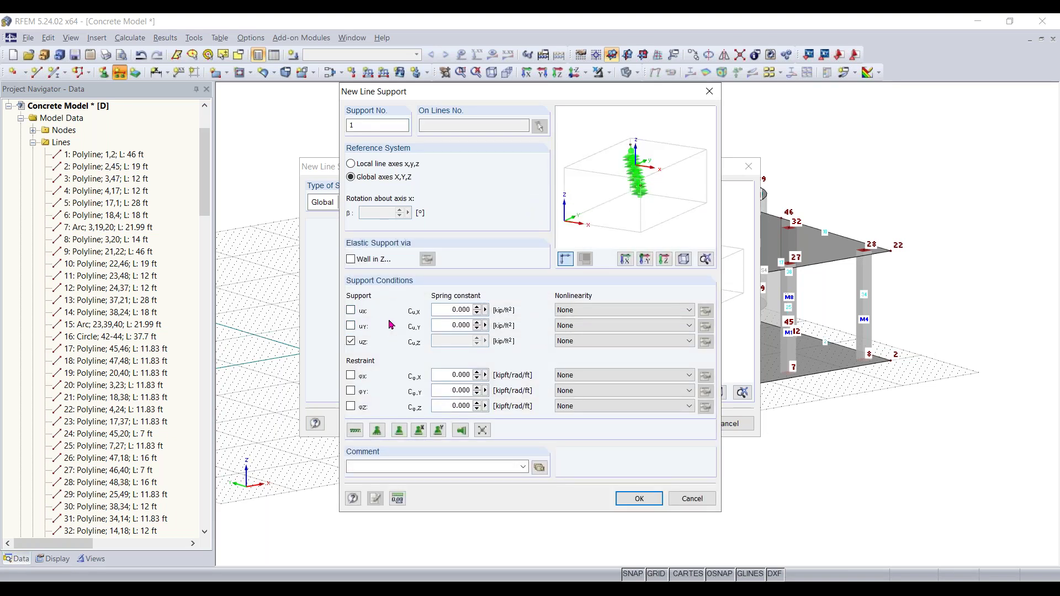
left_click(635, 499)
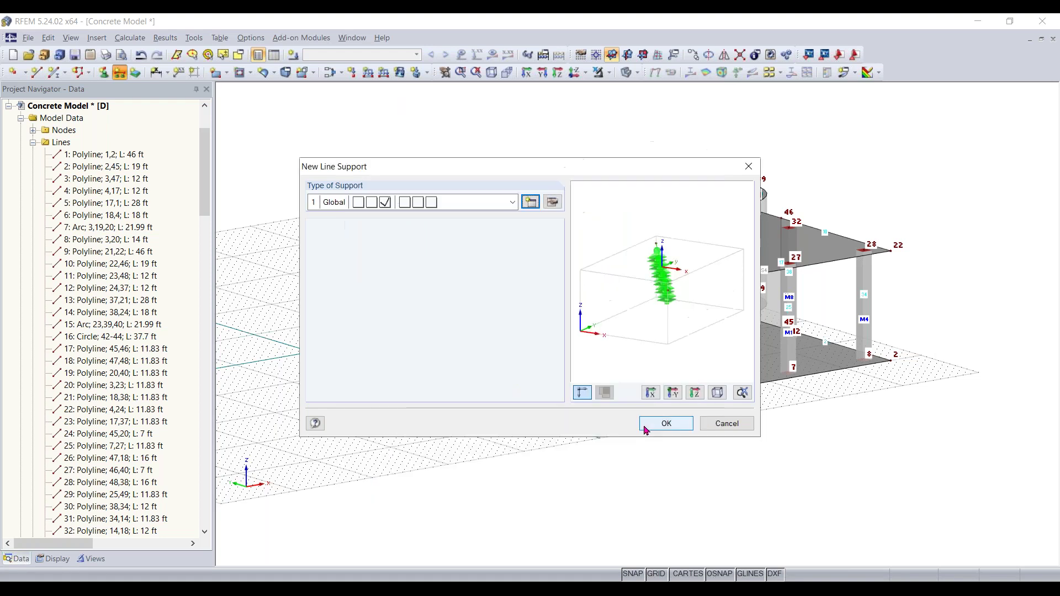
left_click(655, 424)
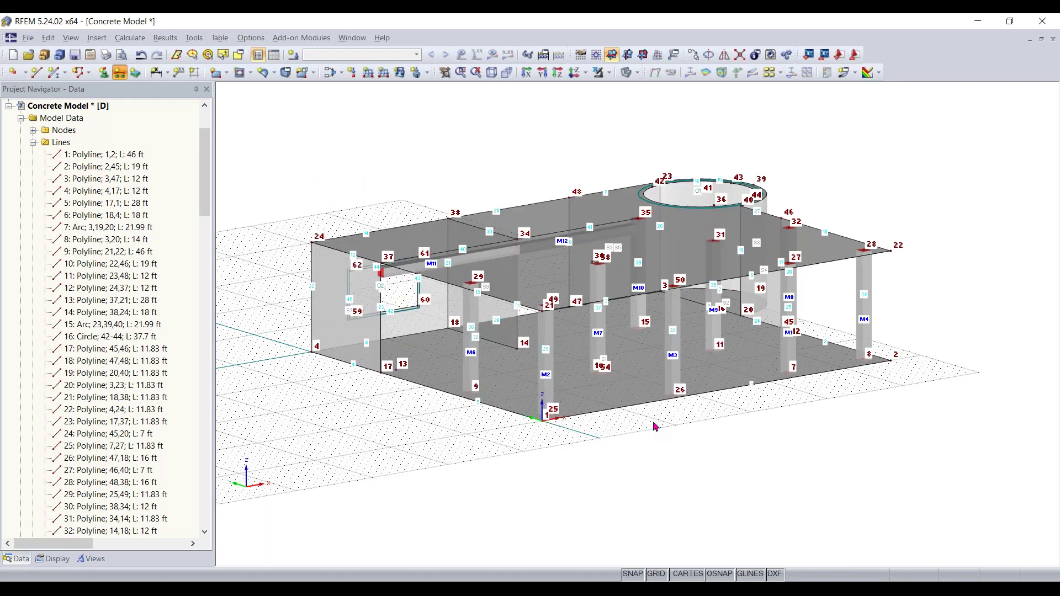
Assign the line support to the lower slab's edge lines from node 1 to 17 and from node 17 to 4.
left_click(492, 405)
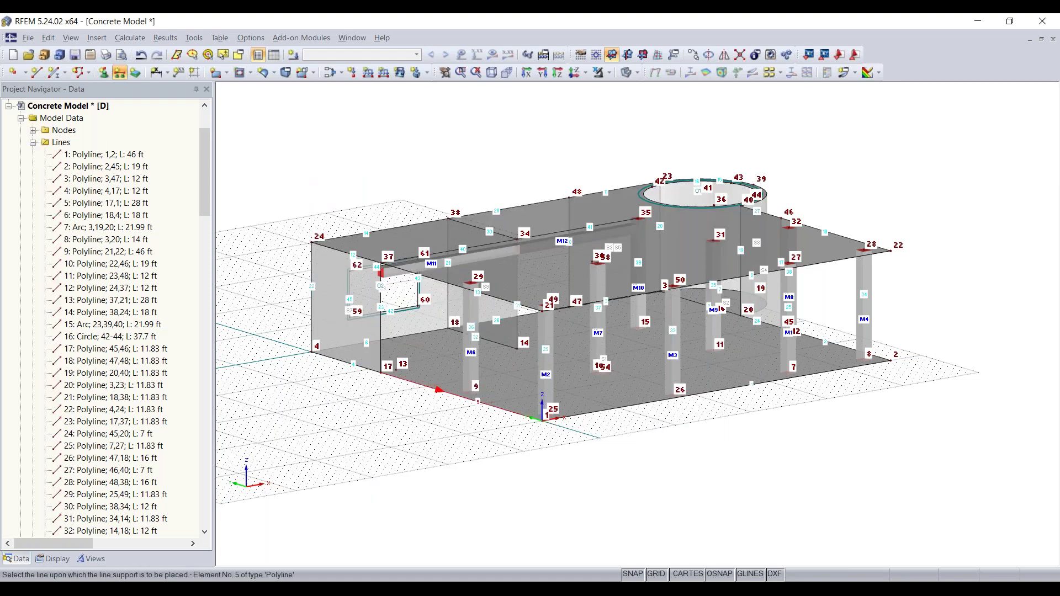
left_click(363, 368)
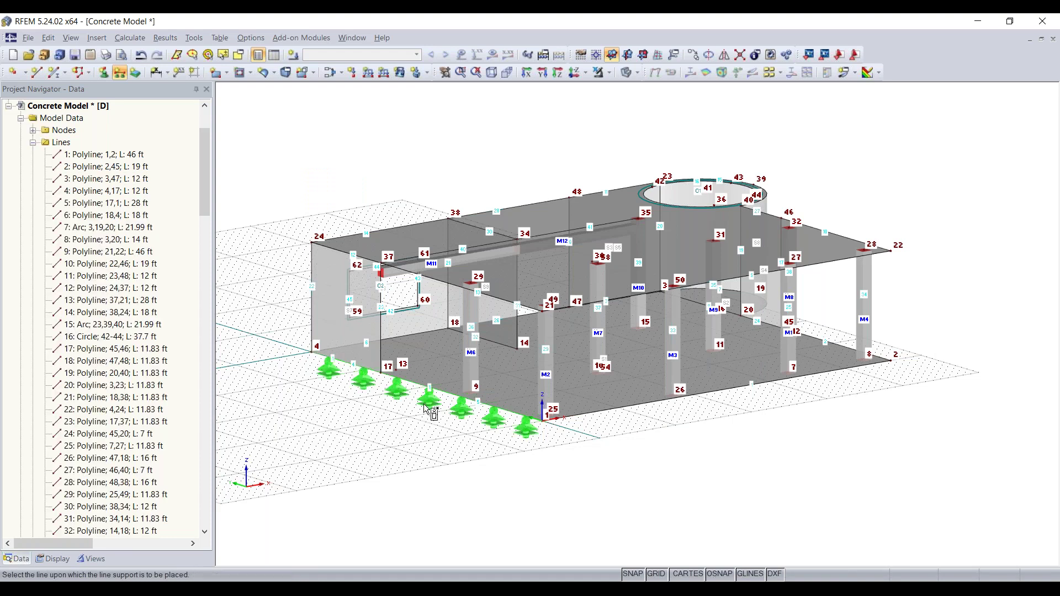
key("Escape")
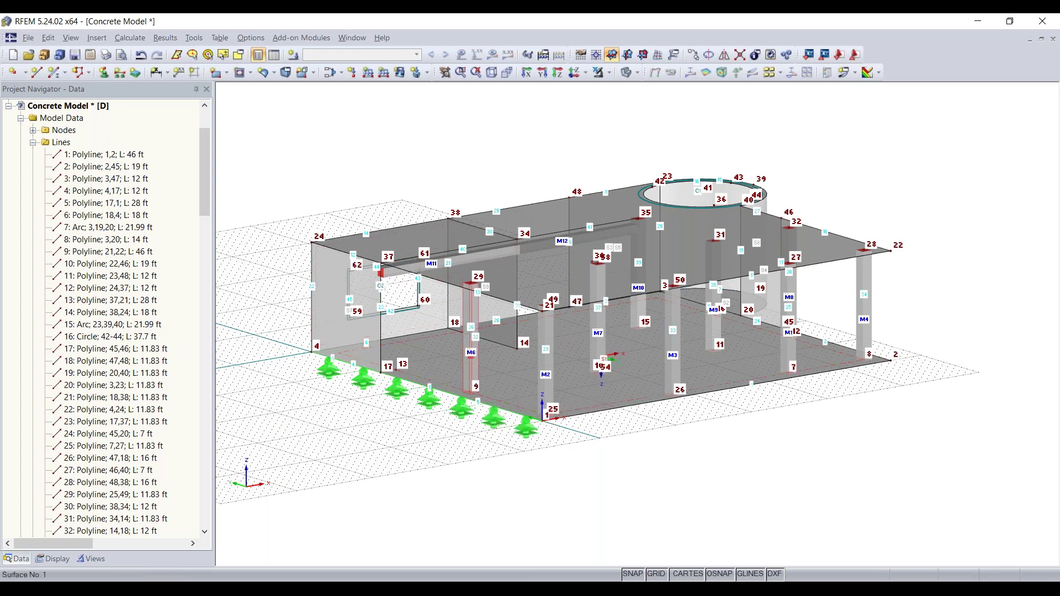
Open the lower slab surface for editing and activate a new surface support for it.
double_click(672, 359)
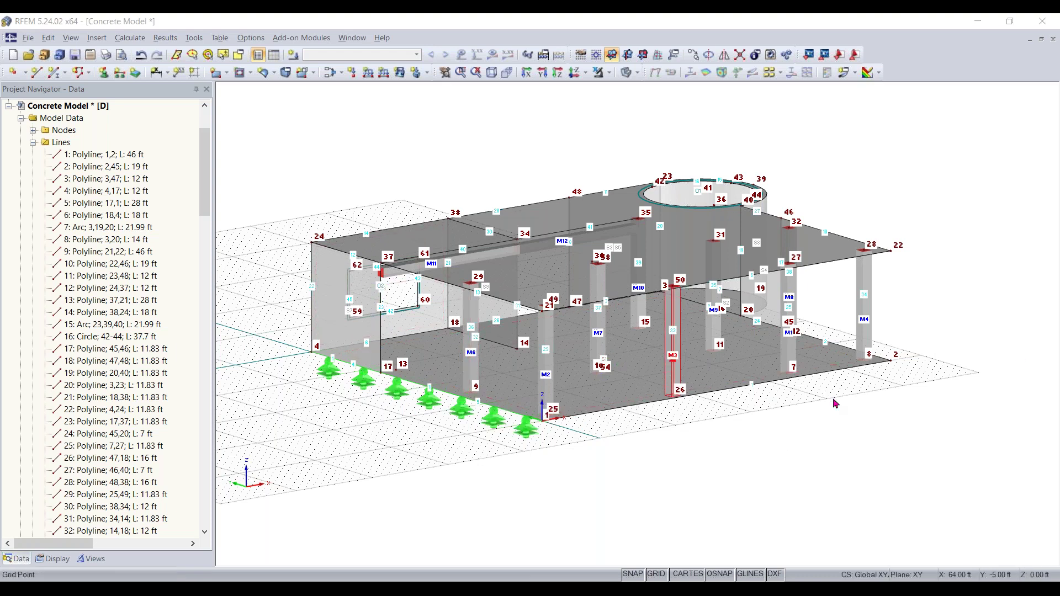
middle_click_drag(752, 446, 714, 451, "ctrl")
right_click(714, 452)
left_click(568, 437)
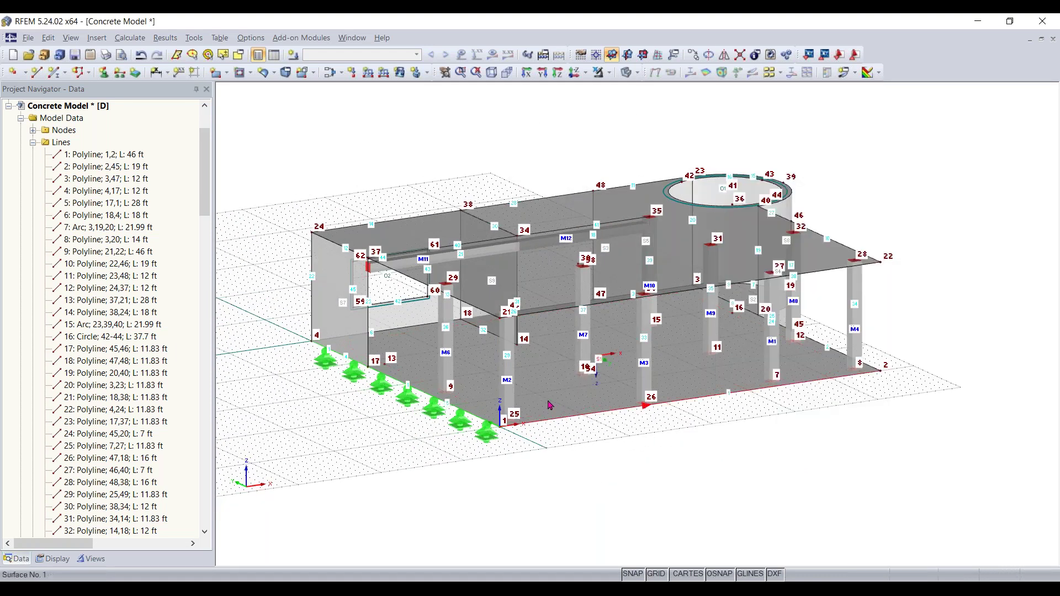
left_click(548, 404)
double_click(548, 404)
key("ctrl+Tab")
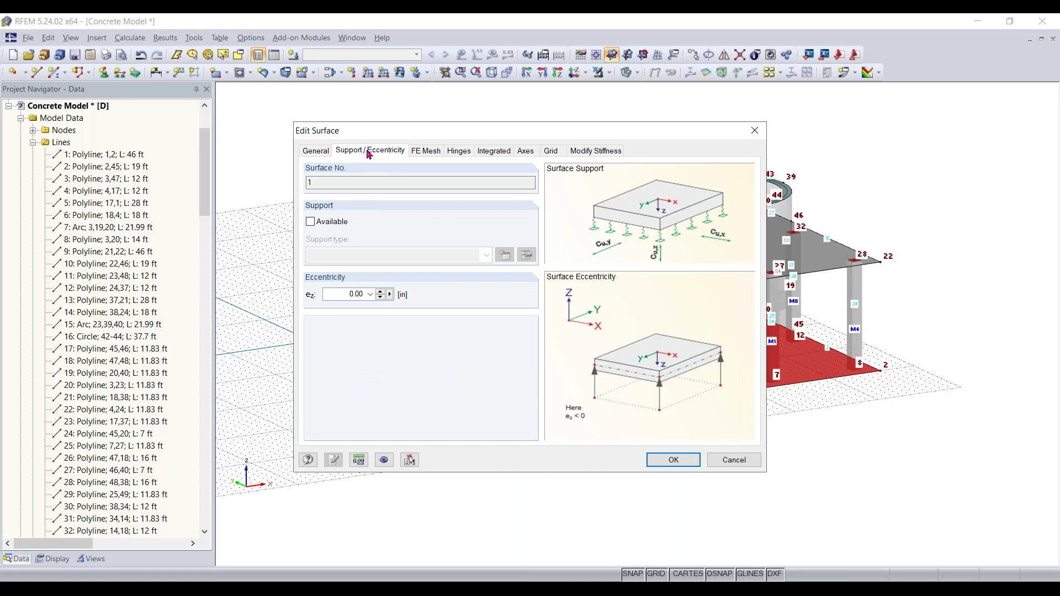
left_click(325, 224)
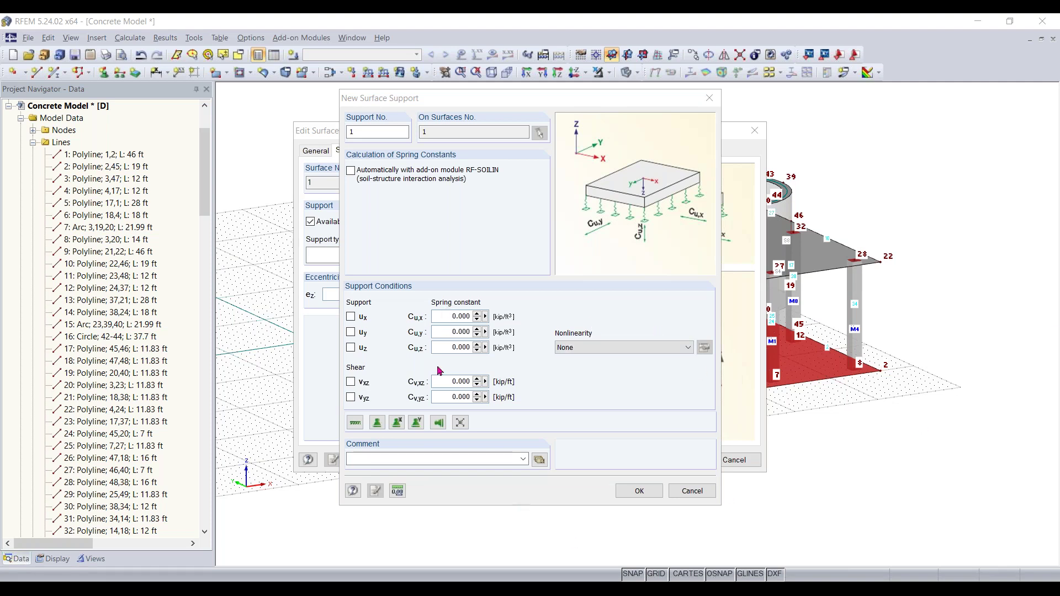
Set the surface support's spring constants Cu,x, Cu,y and Cu,z to 640 kip/ft³ each.
left_click(436, 316)
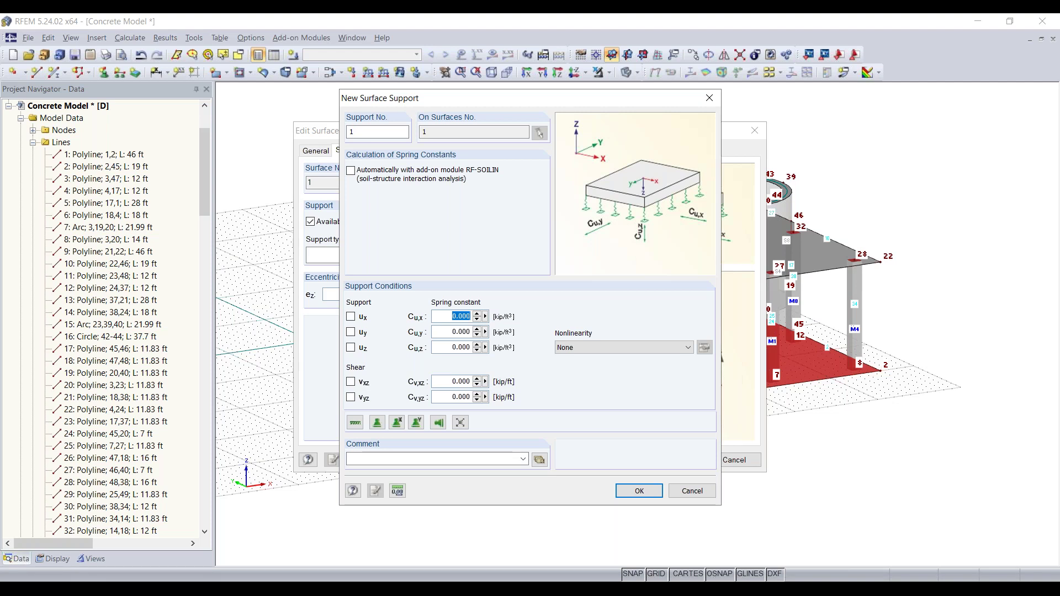
type("640")
key("Tab")
type("640")
key("Tab")
type("640")
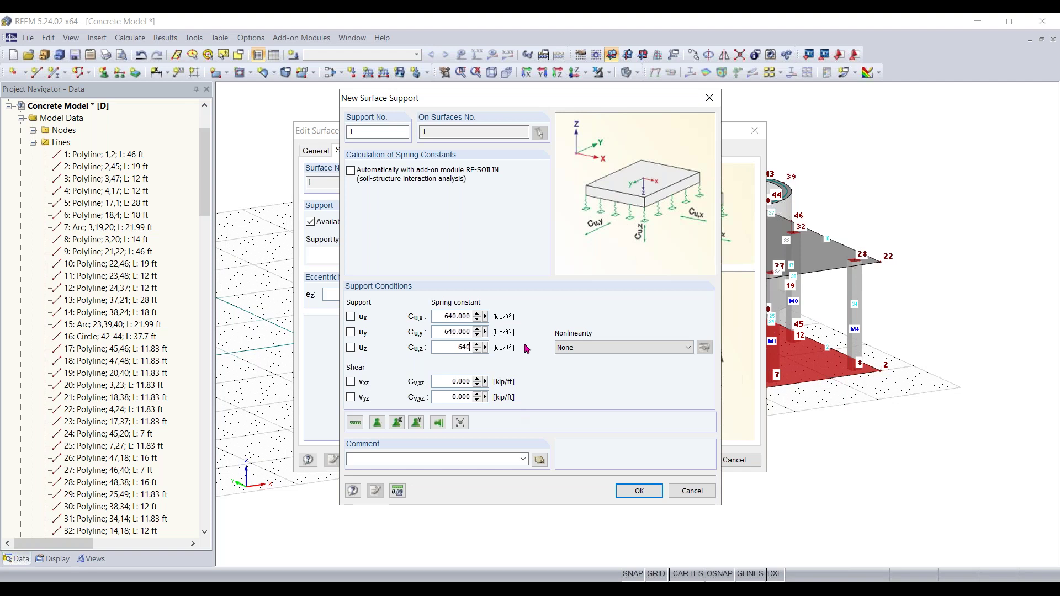
left_click(974, 344)
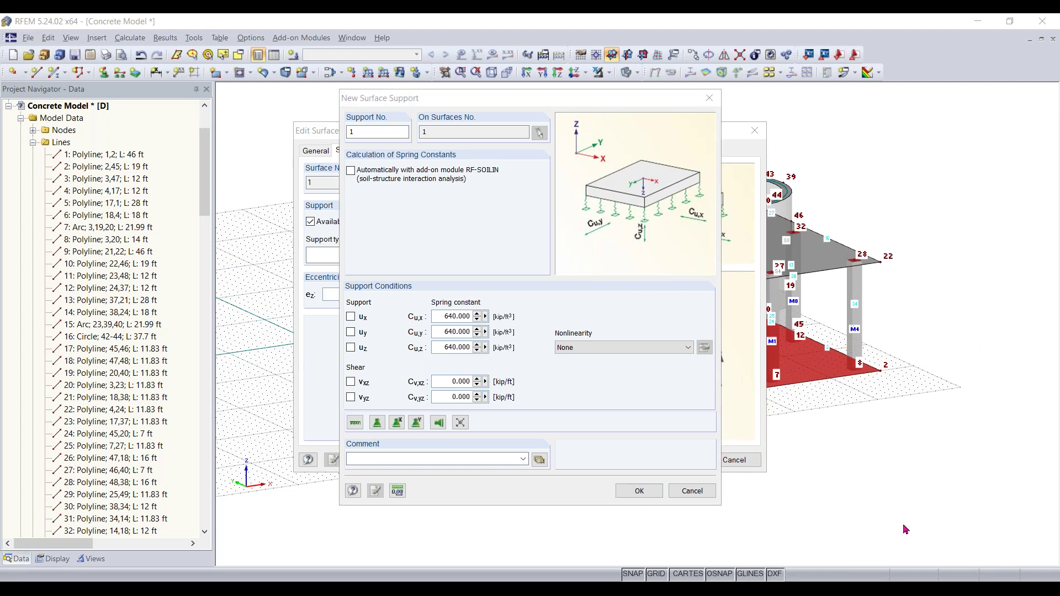
Set the surface support's shear spring constants Cv,xz and Cv,yz to 32 kip/ft each.
left_click(456, 382)
type("32")
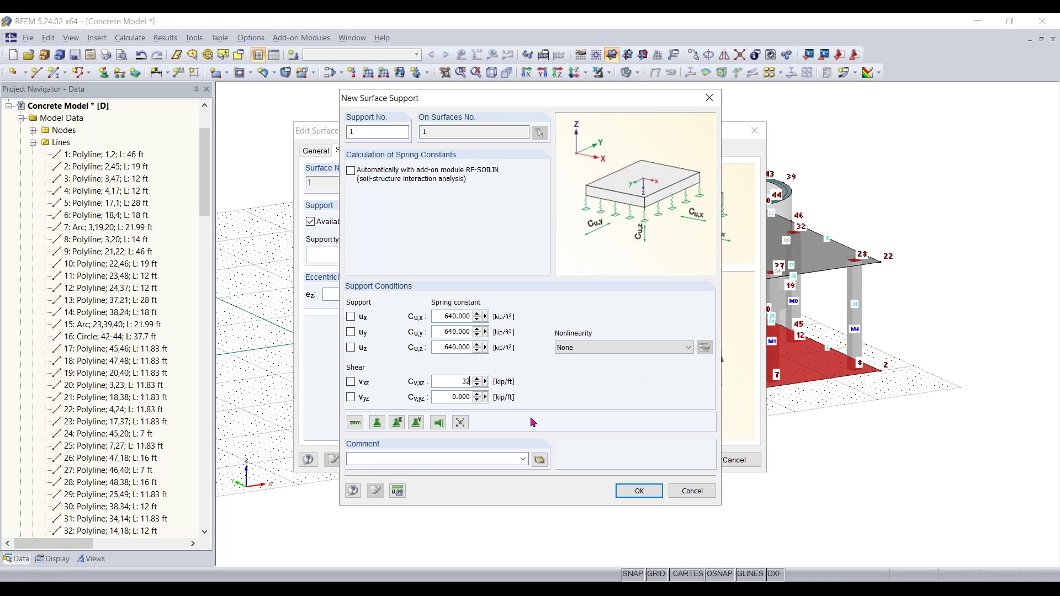
left_click(448, 398)
type("32")
Set the support nonlinearity to failure if negative contact stress in z and apply the surface support to the lower slab.
left_click(630, 348)
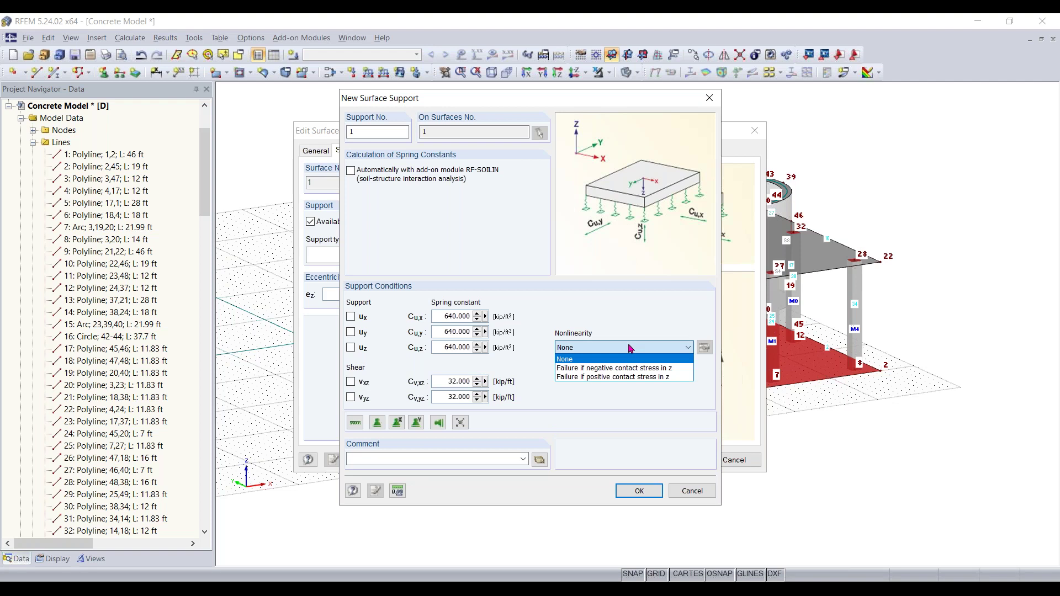
left_click(642, 370)
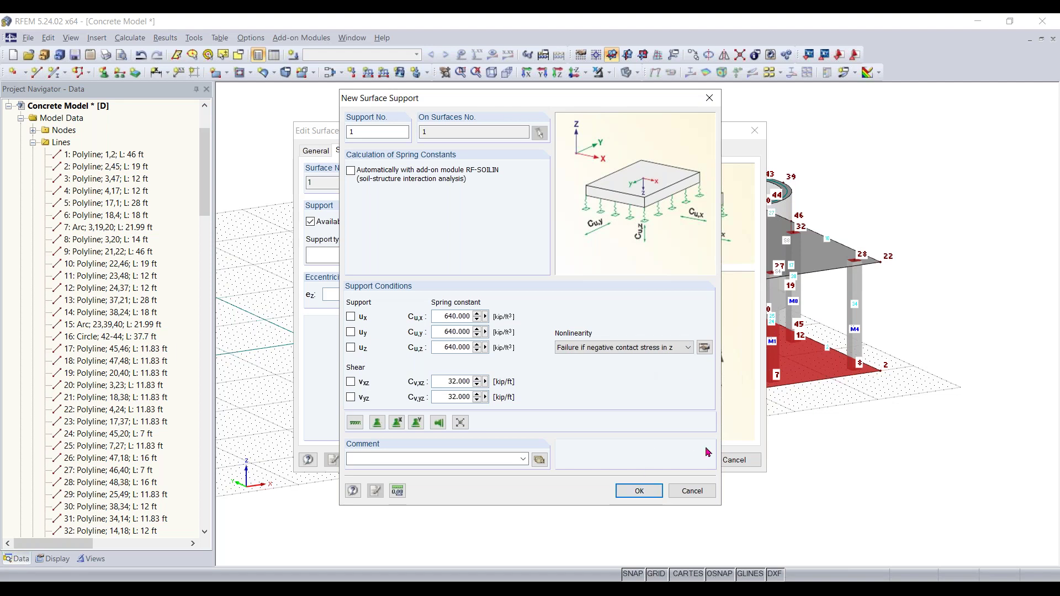
left_click(632, 497)
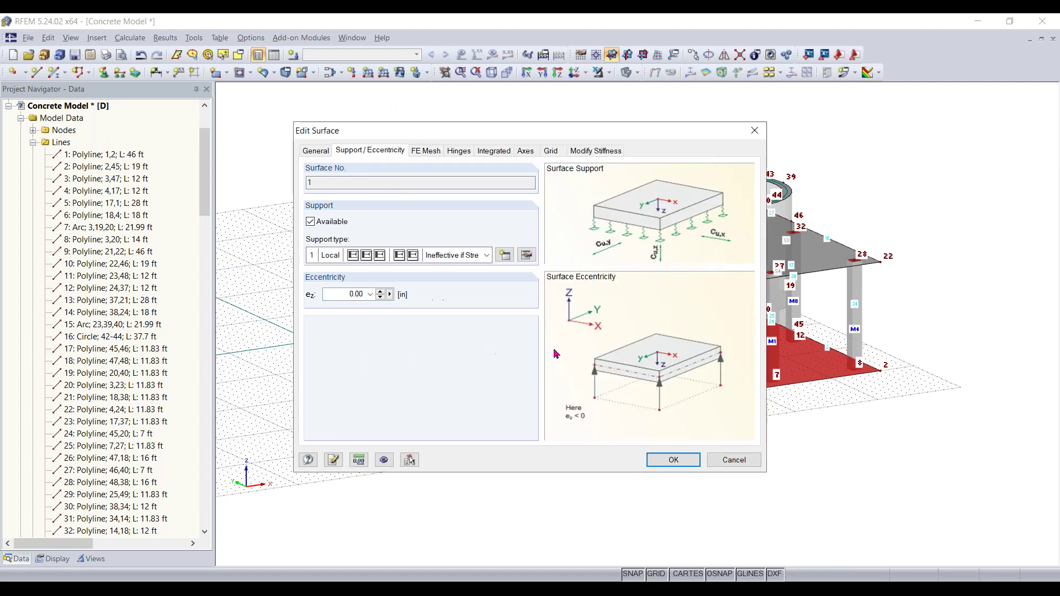
left_click(680, 460)
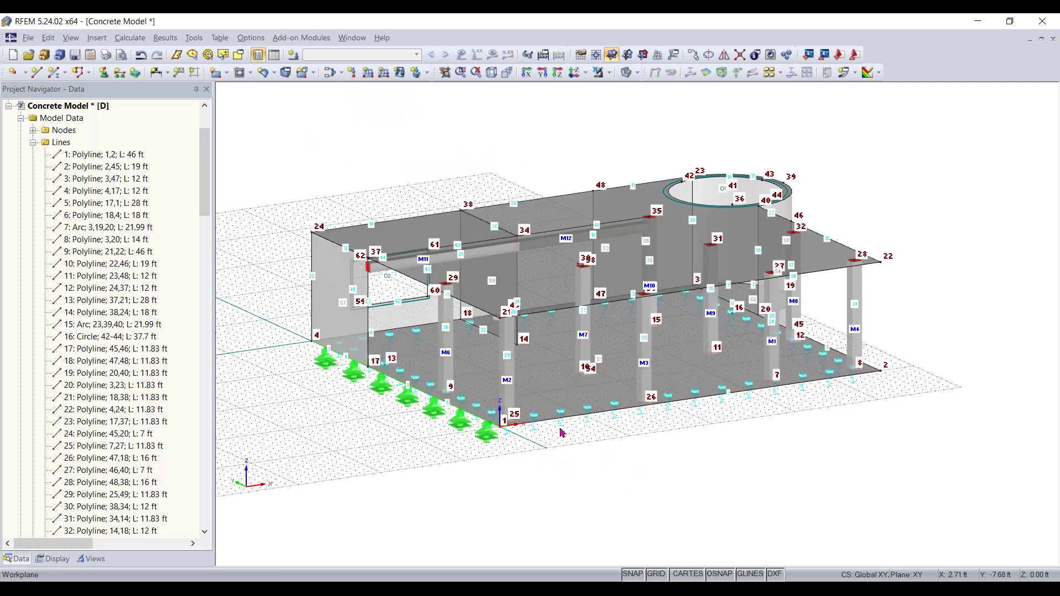
scroll(556, 457, "up", 5)
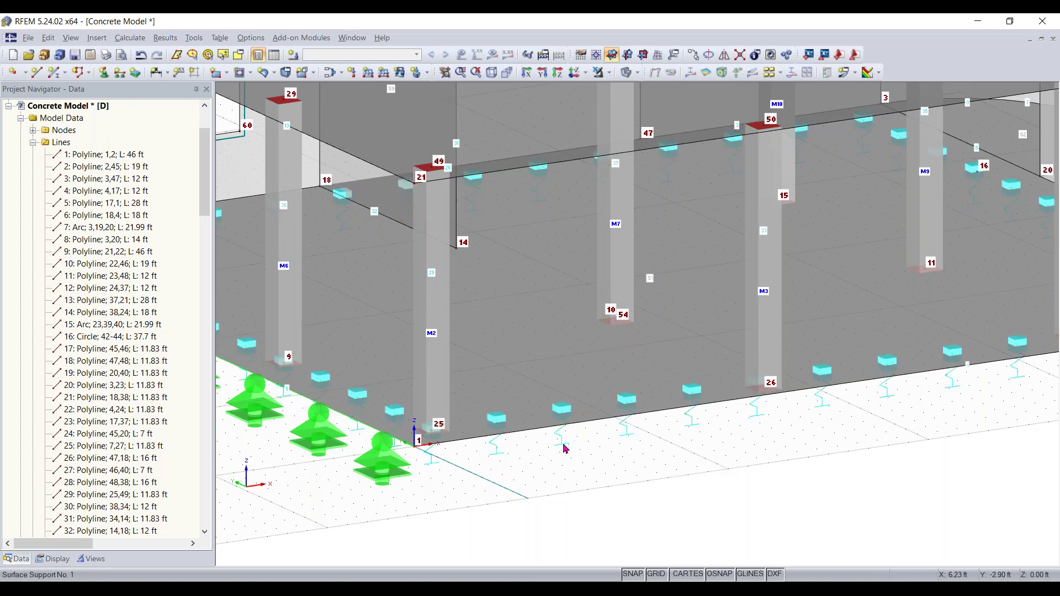
scroll(564, 449, "down", 2)
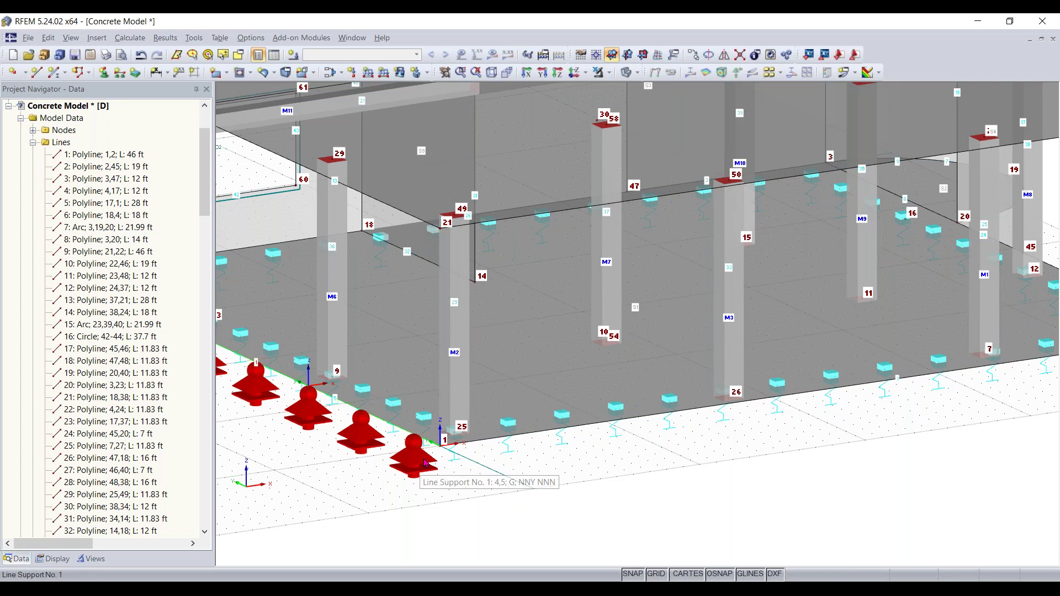
scroll(588, 465, "down", 5)
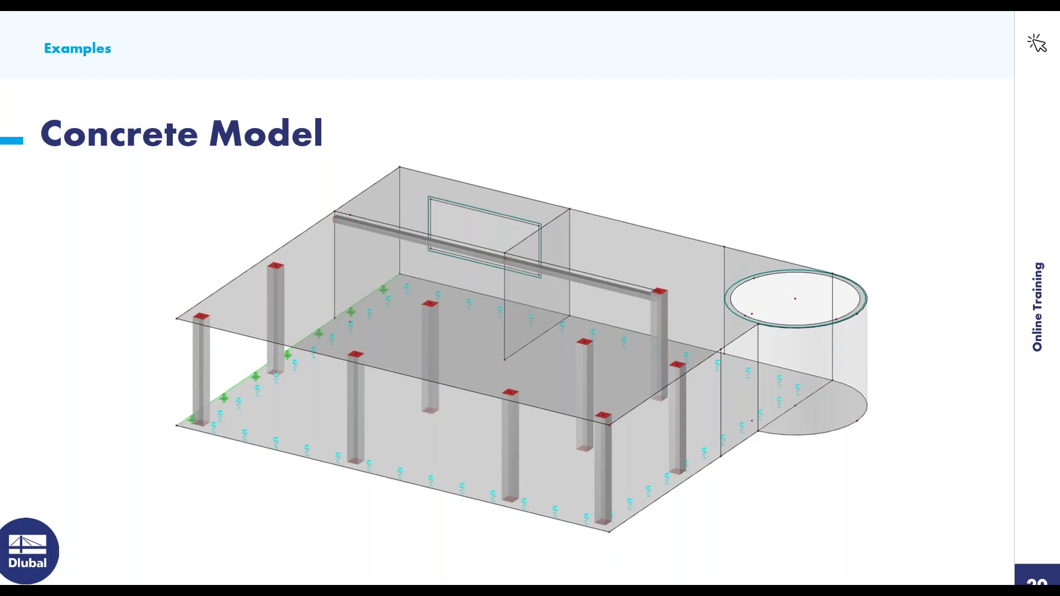
key("Right")
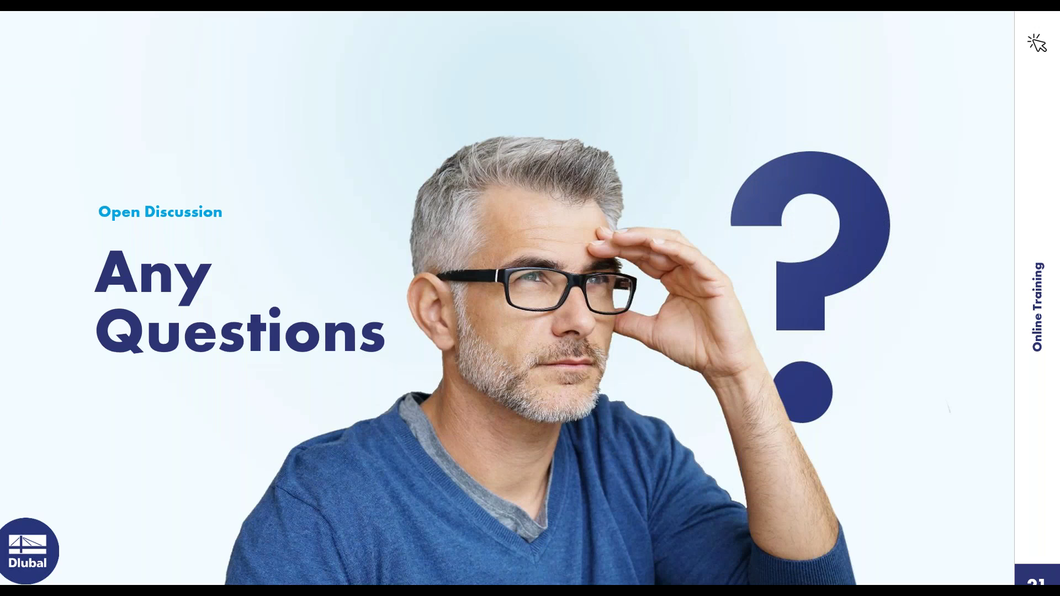